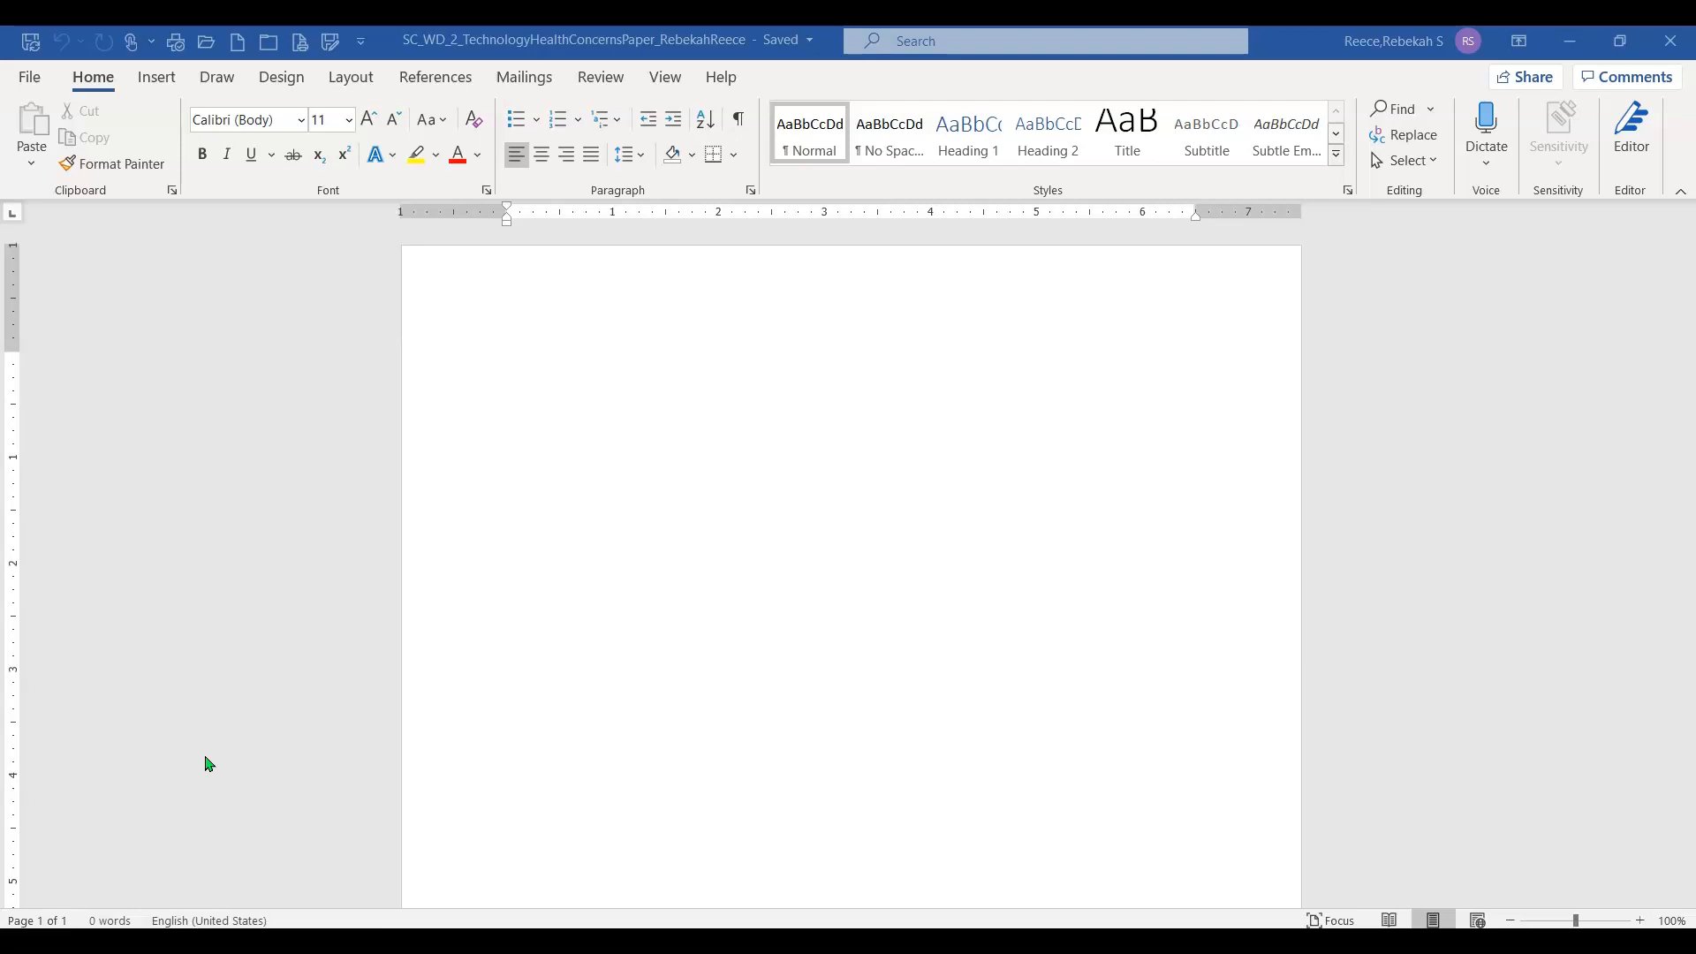
Show the formatting marks in the blank document
left_click(289, 758)
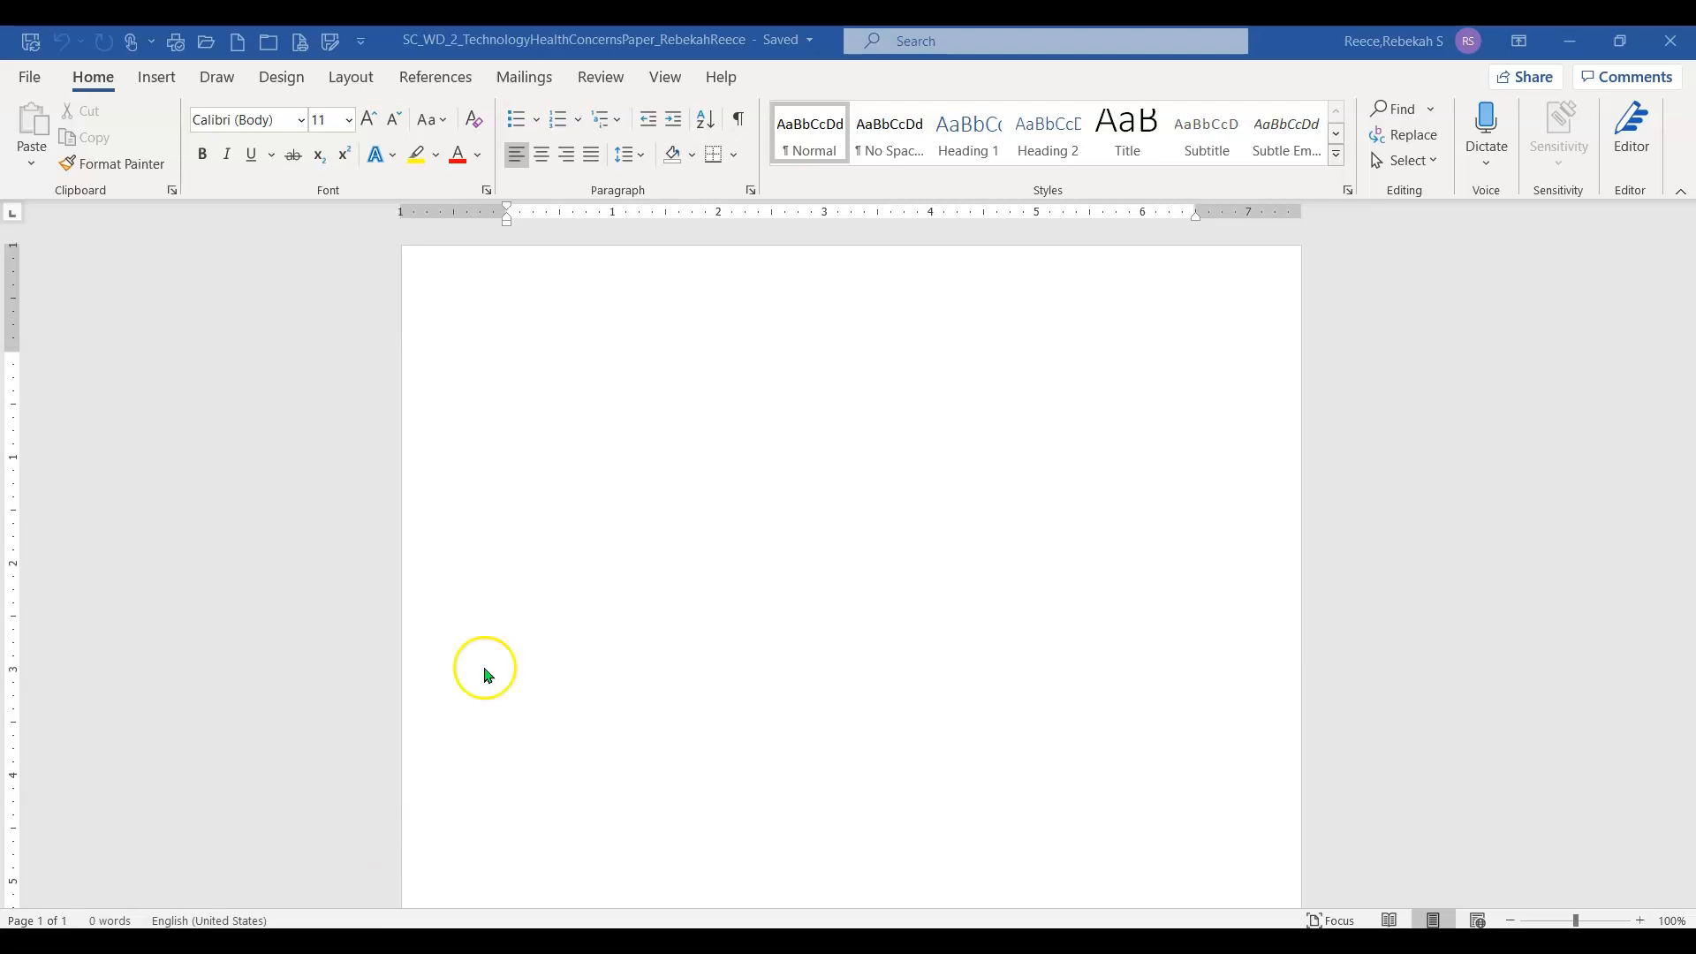
left_click(738, 120)
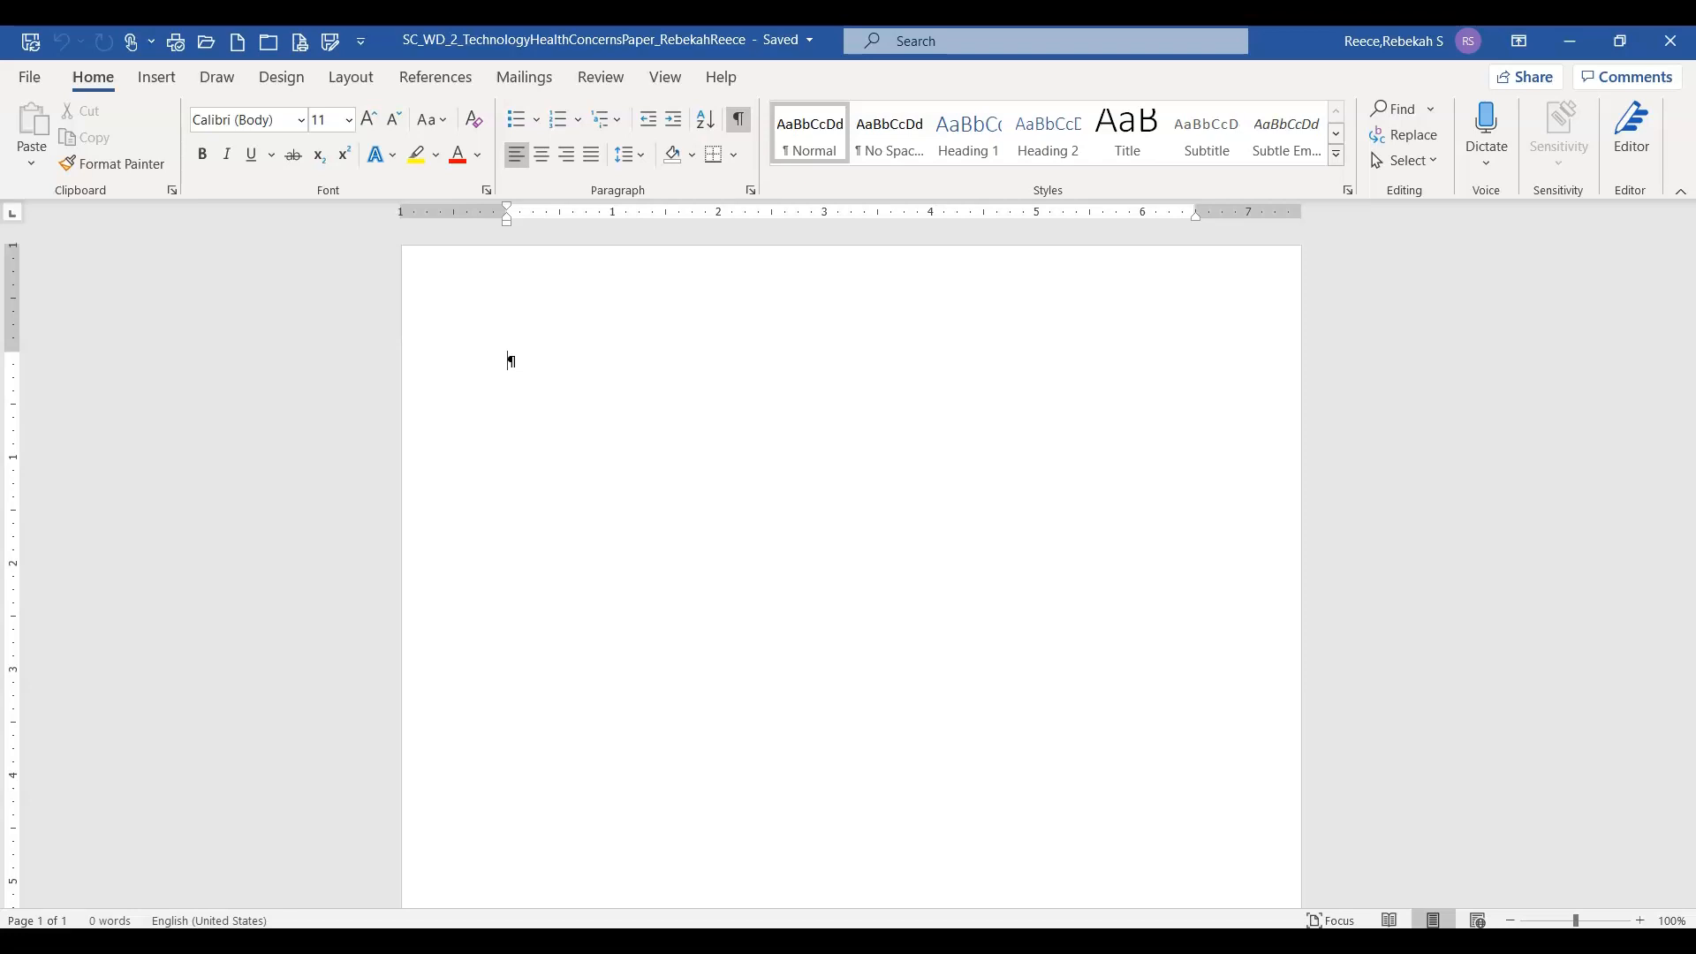
Modify the Normal style to use Times New Roman at 12 pt
left_click(813, 134)
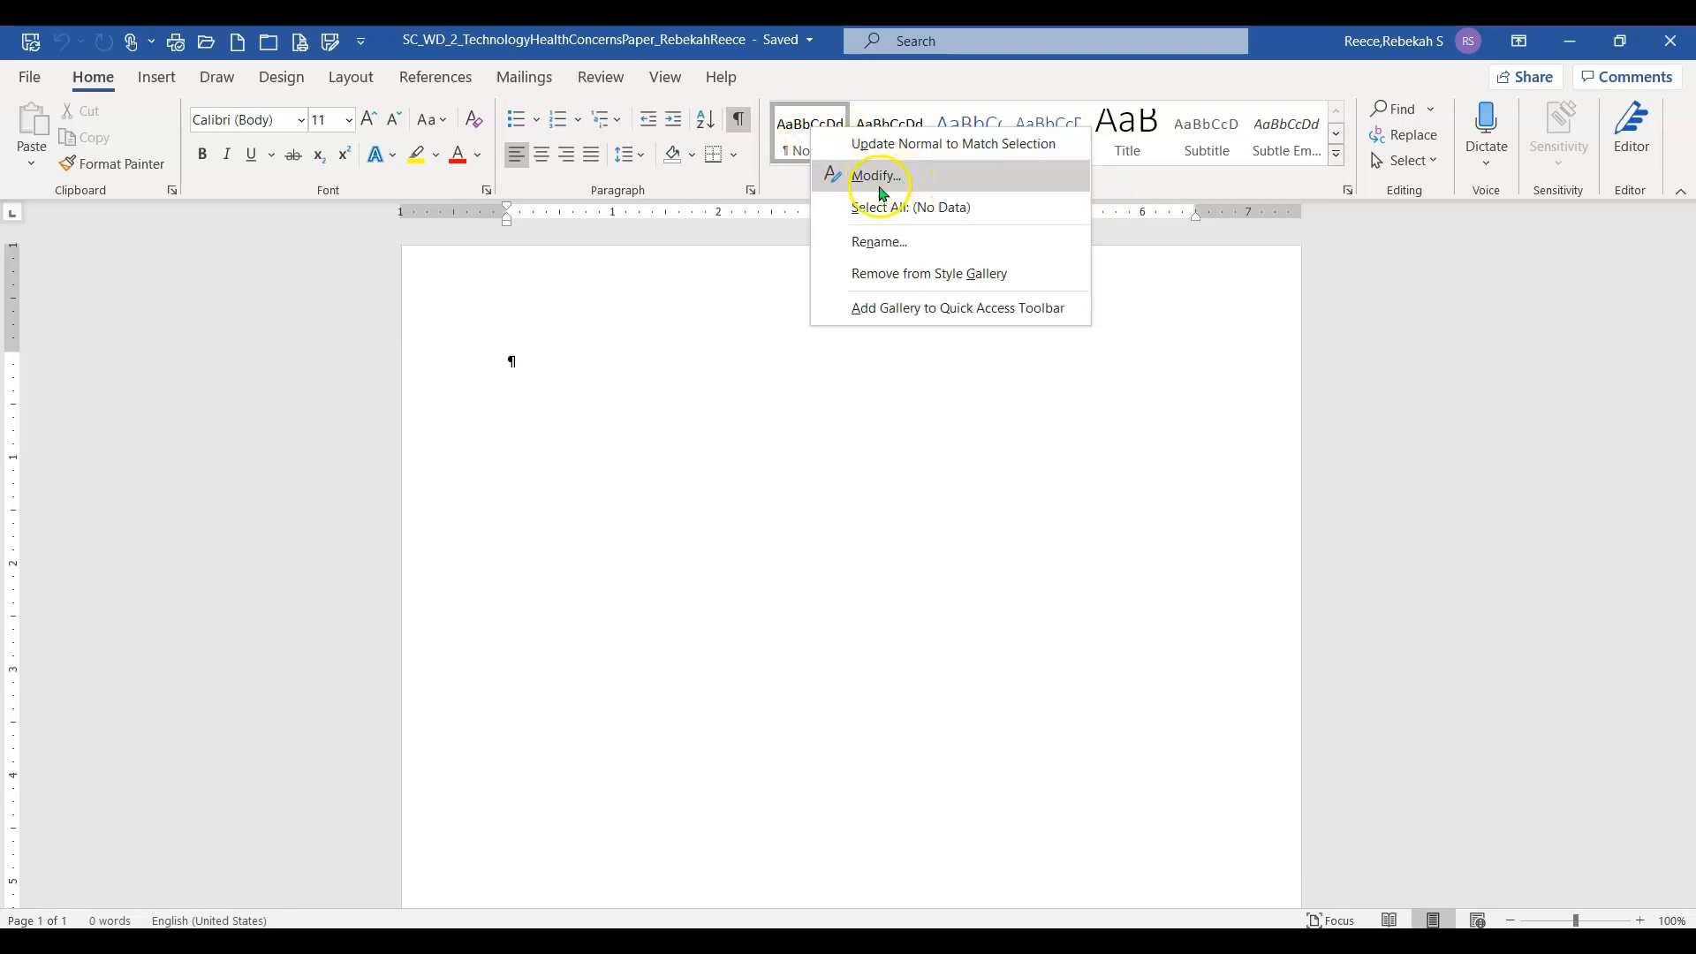
left_click(884, 182)
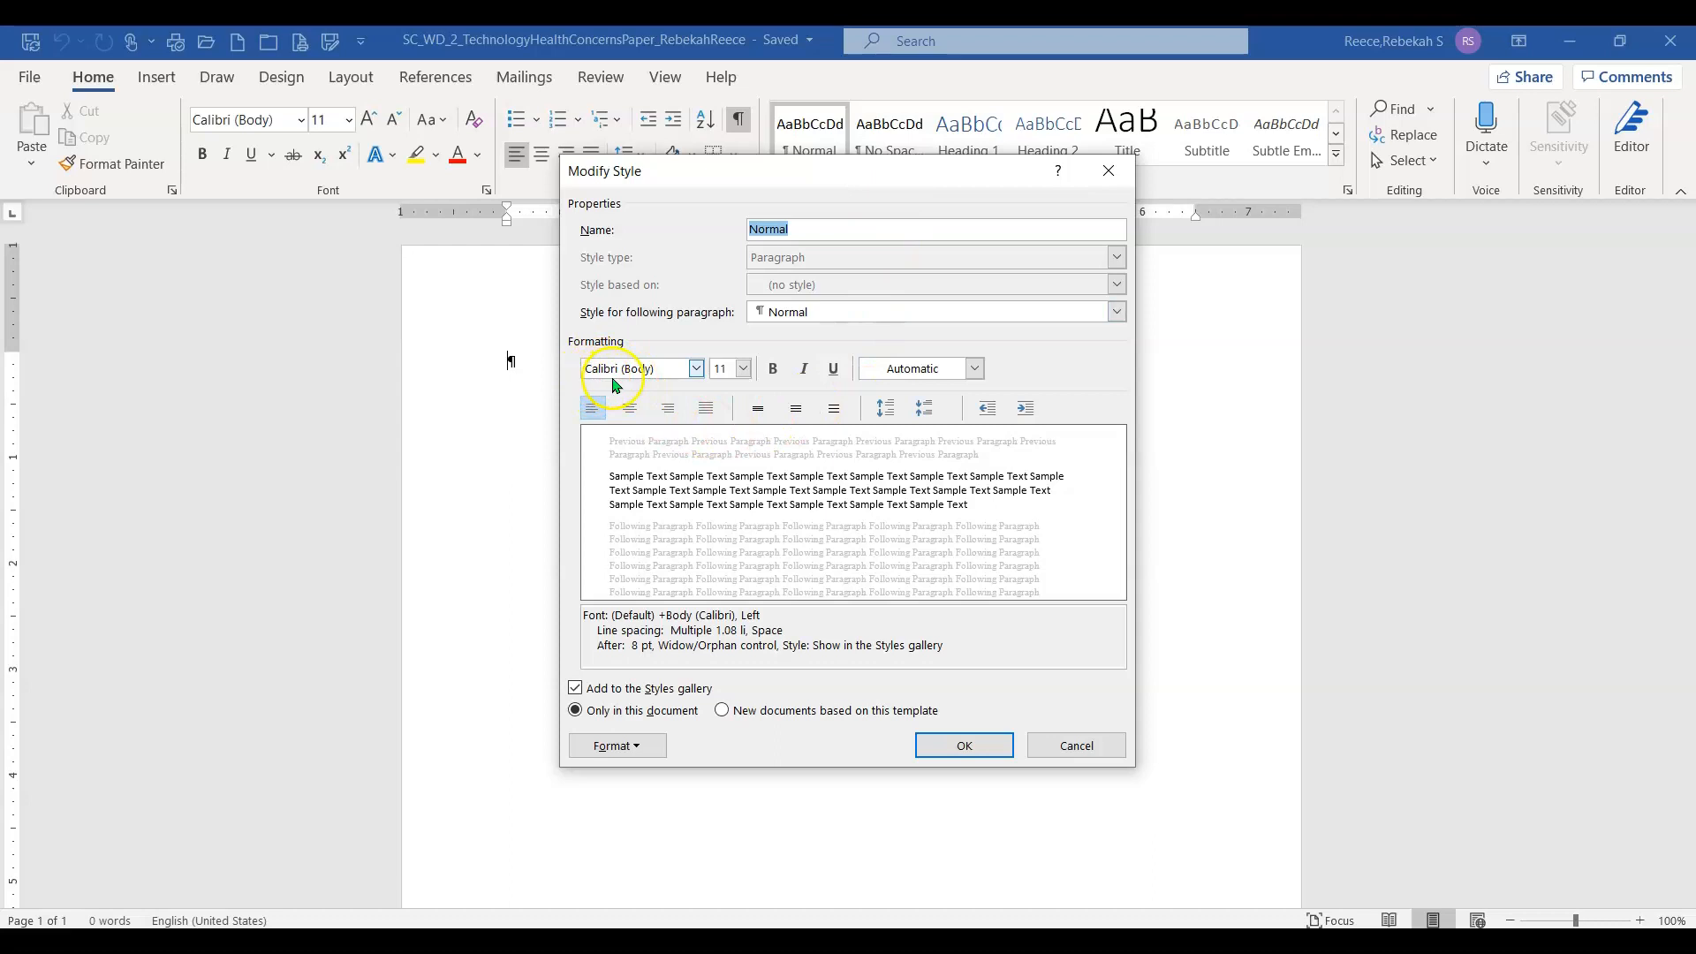
left_click(696, 369)
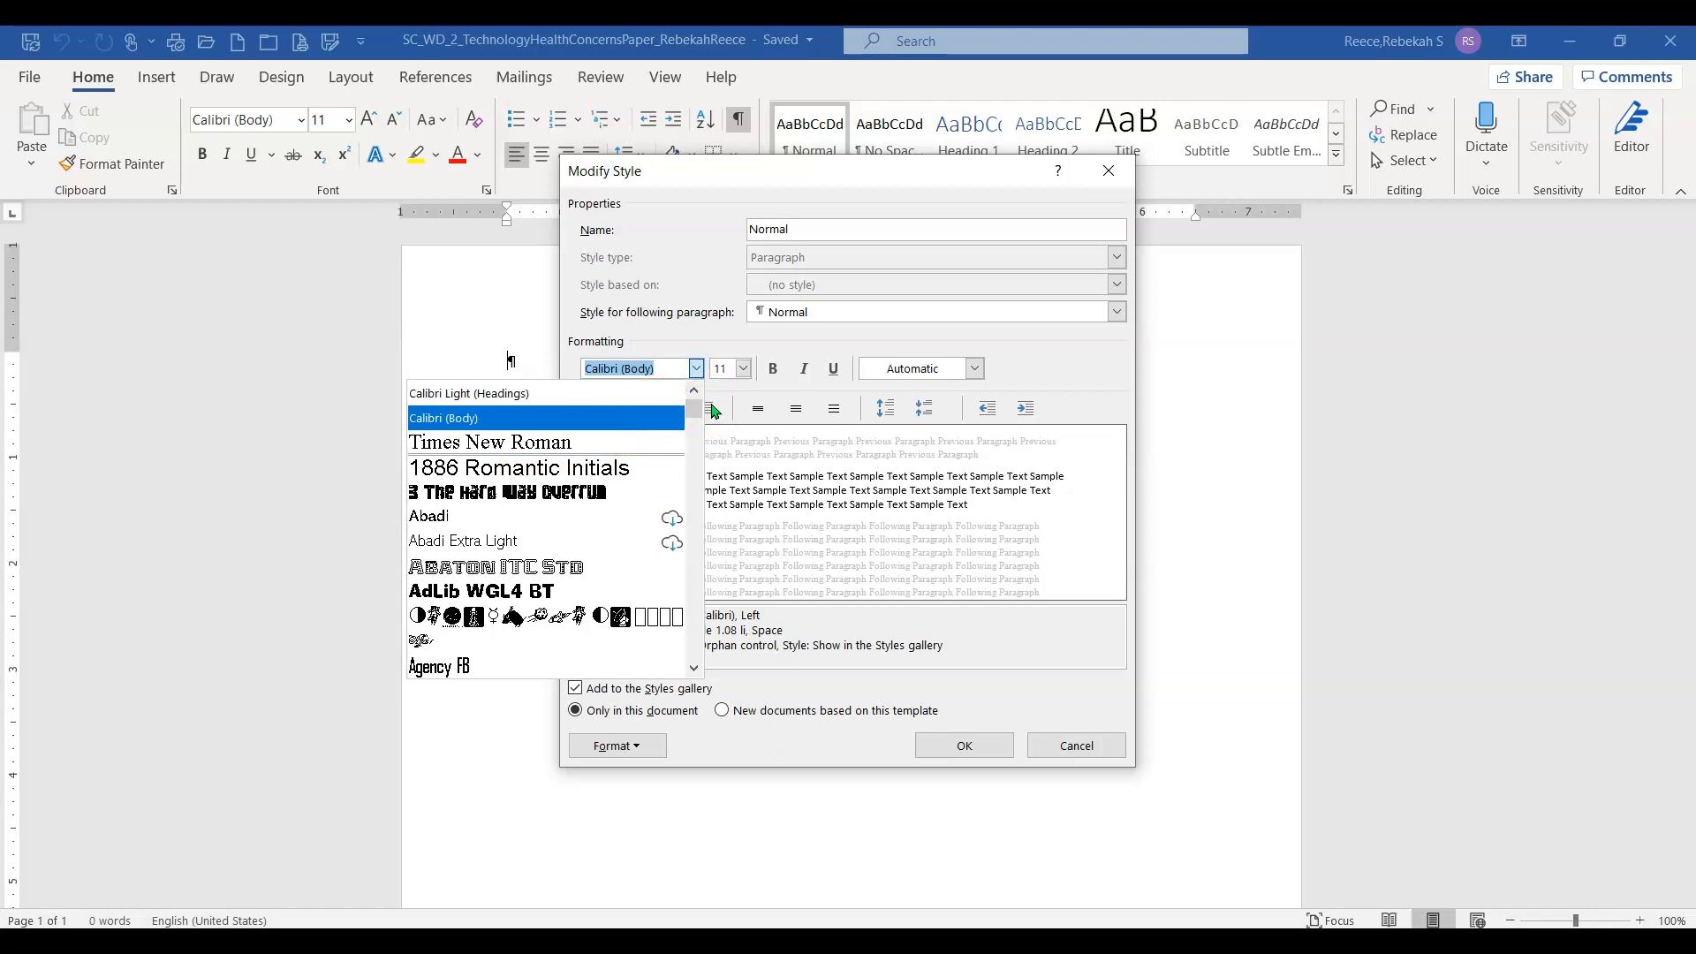
type("Times New Roman")
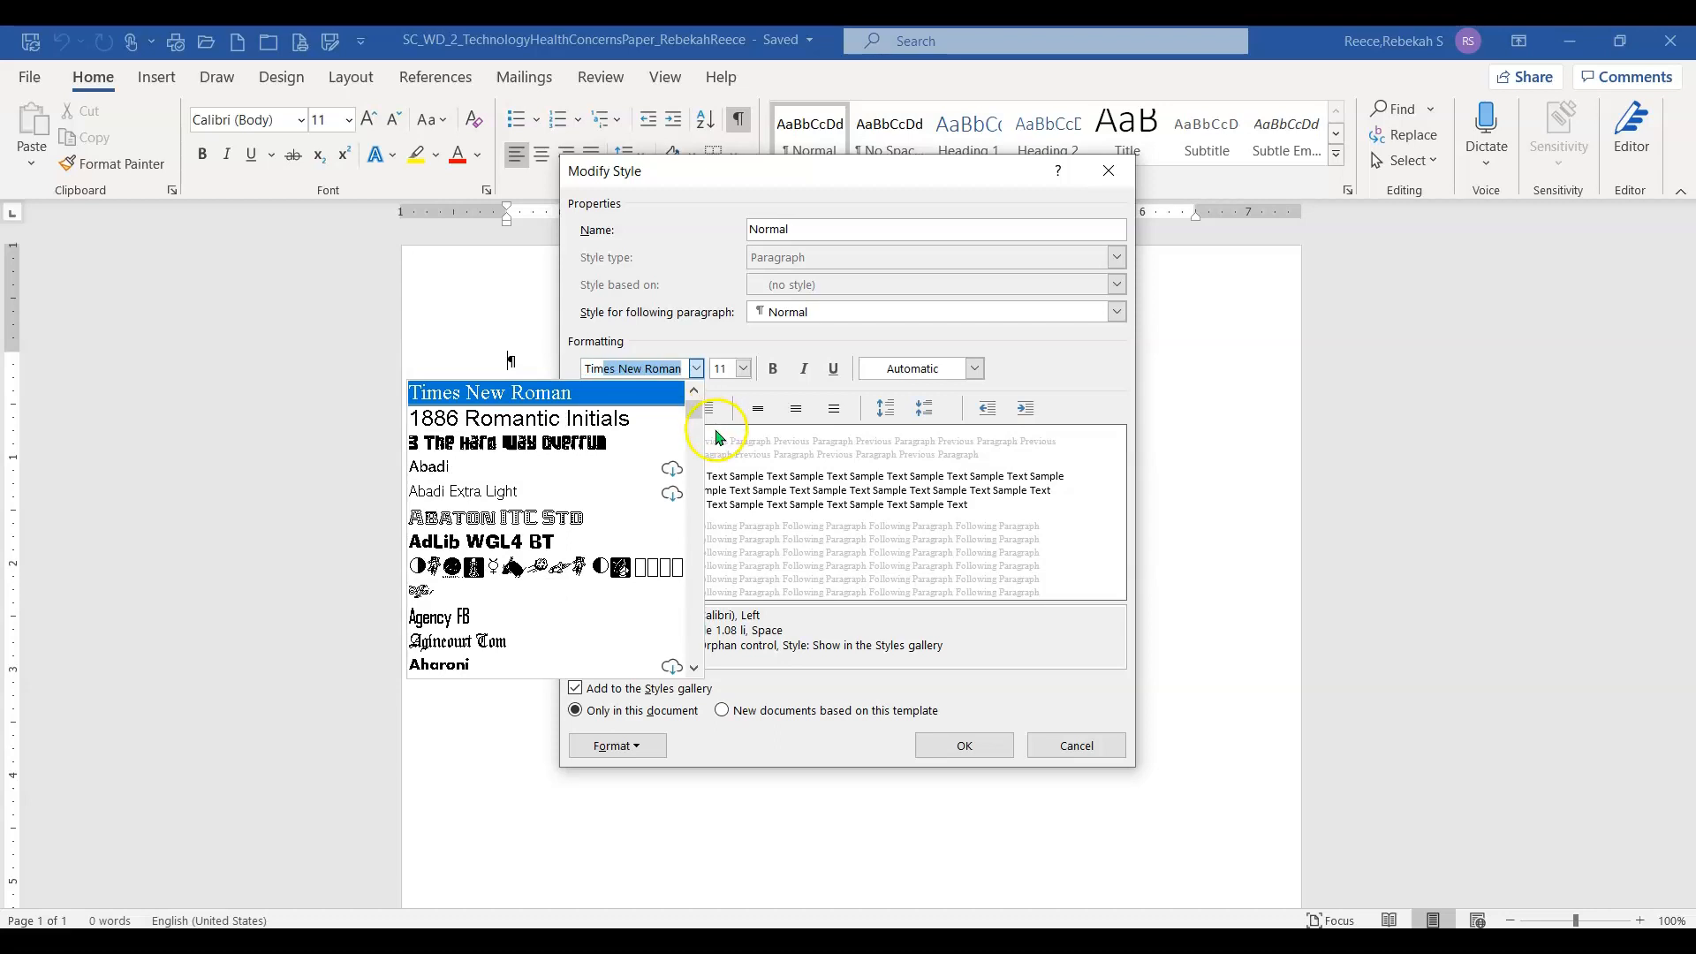
left_click(570, 395)
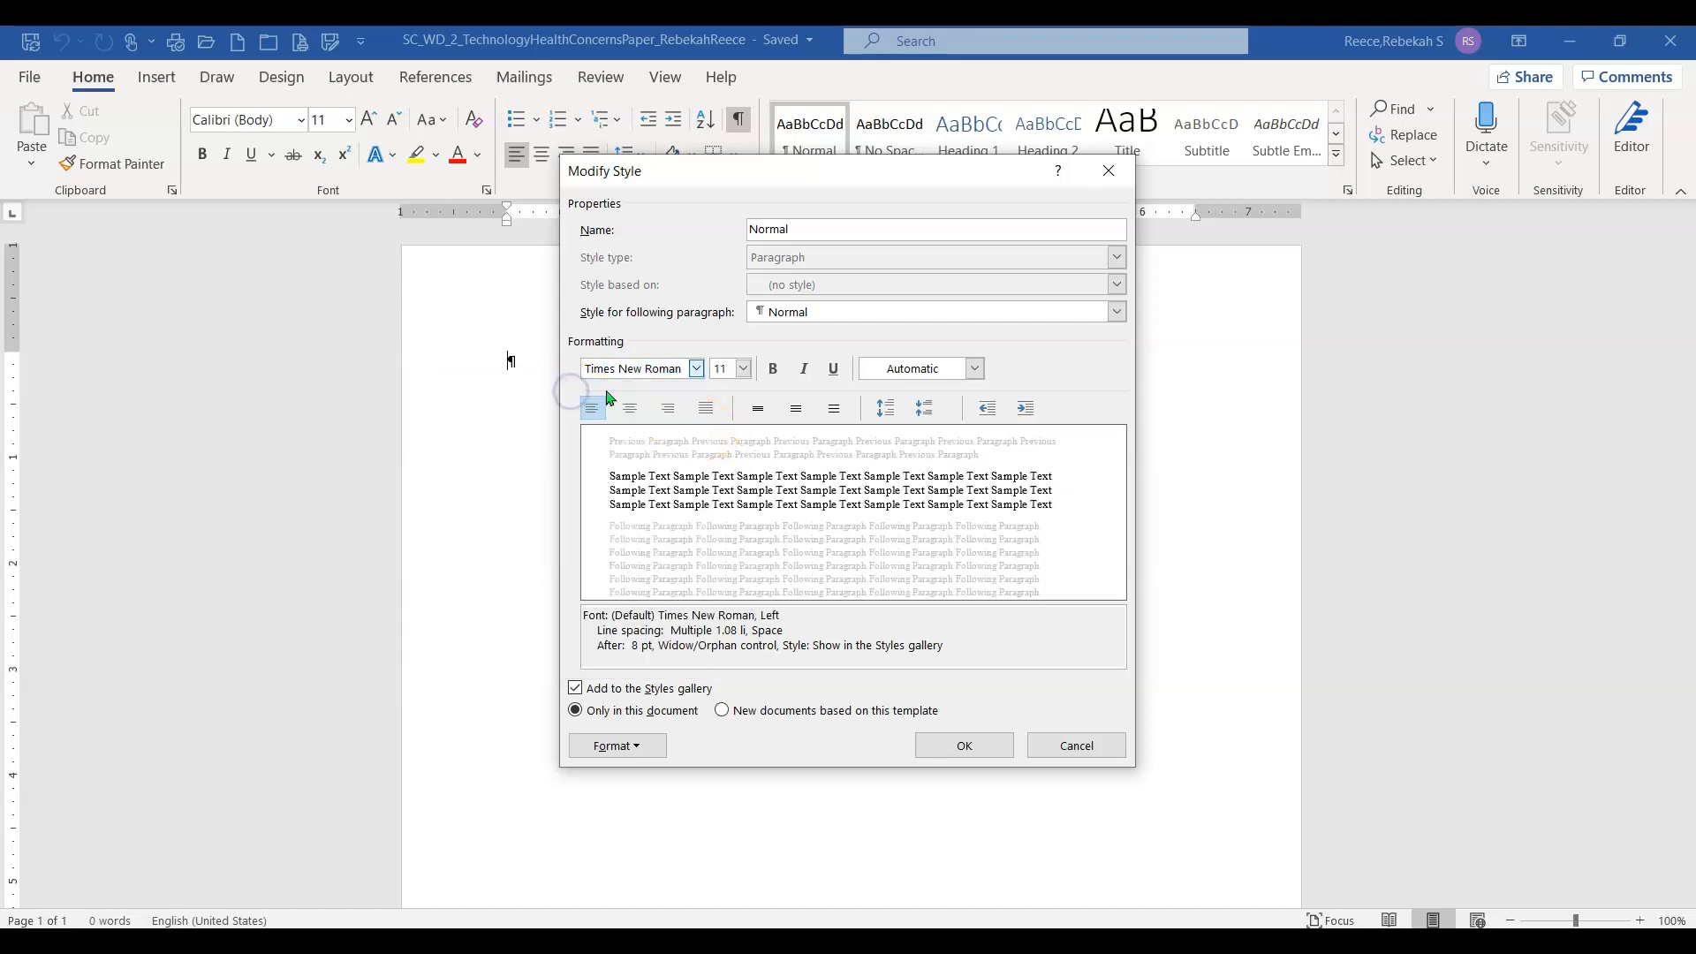
left_click(743, 369)
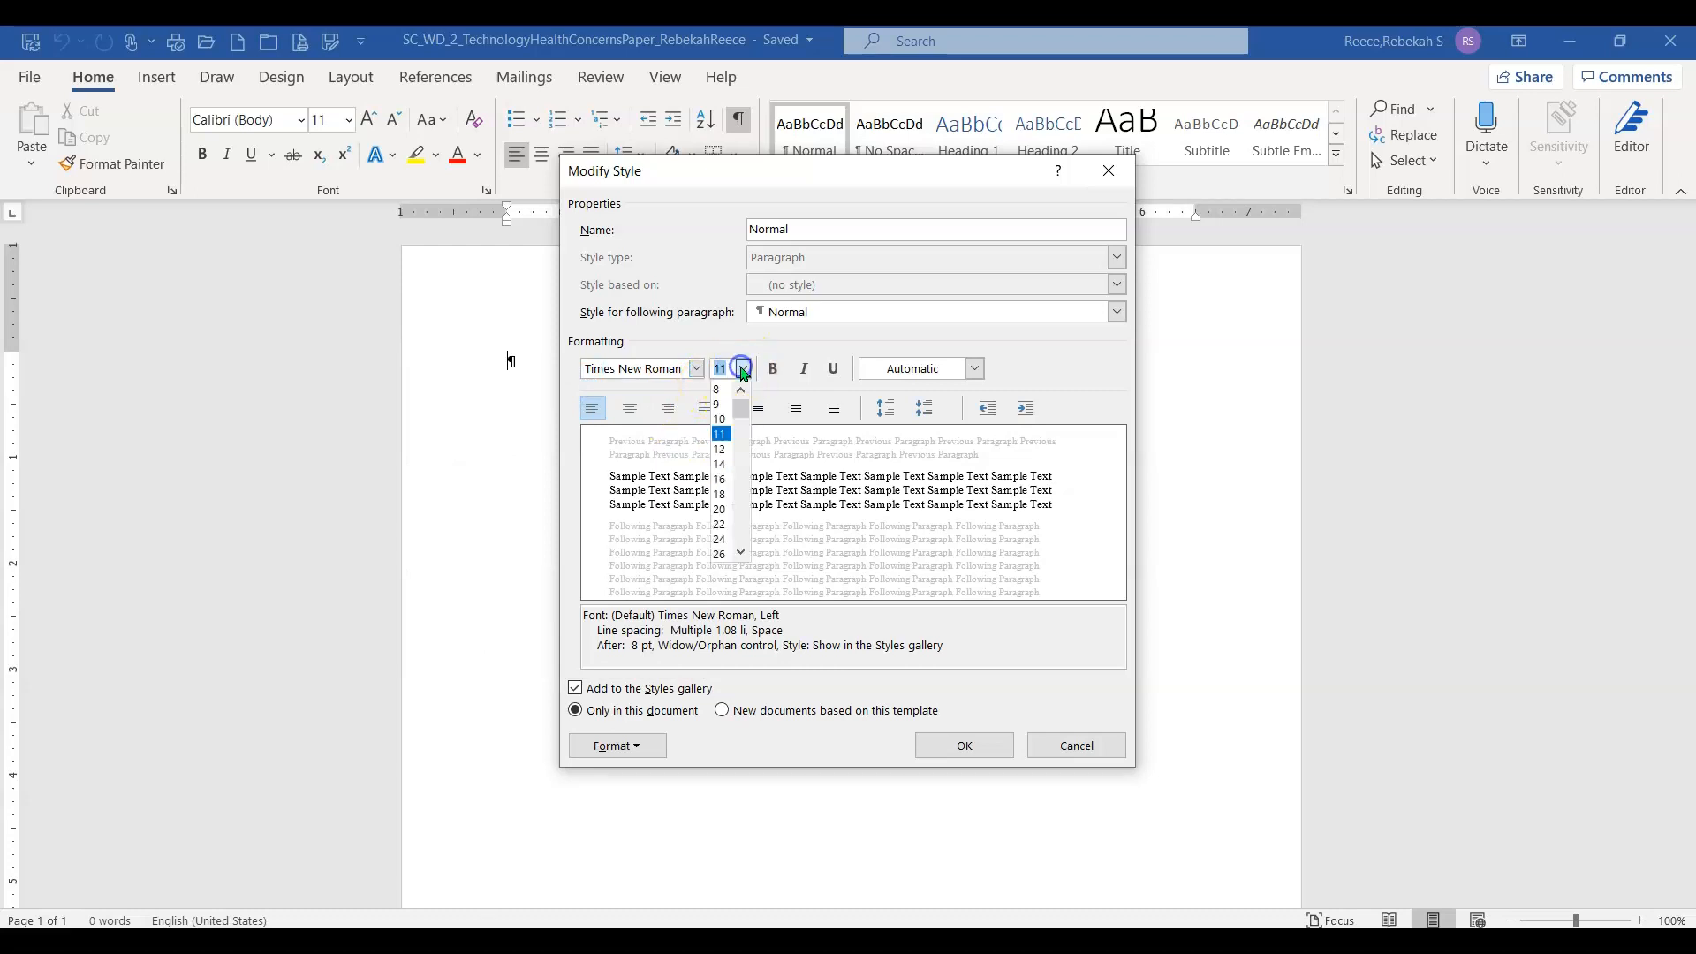
left_click(724, 450)
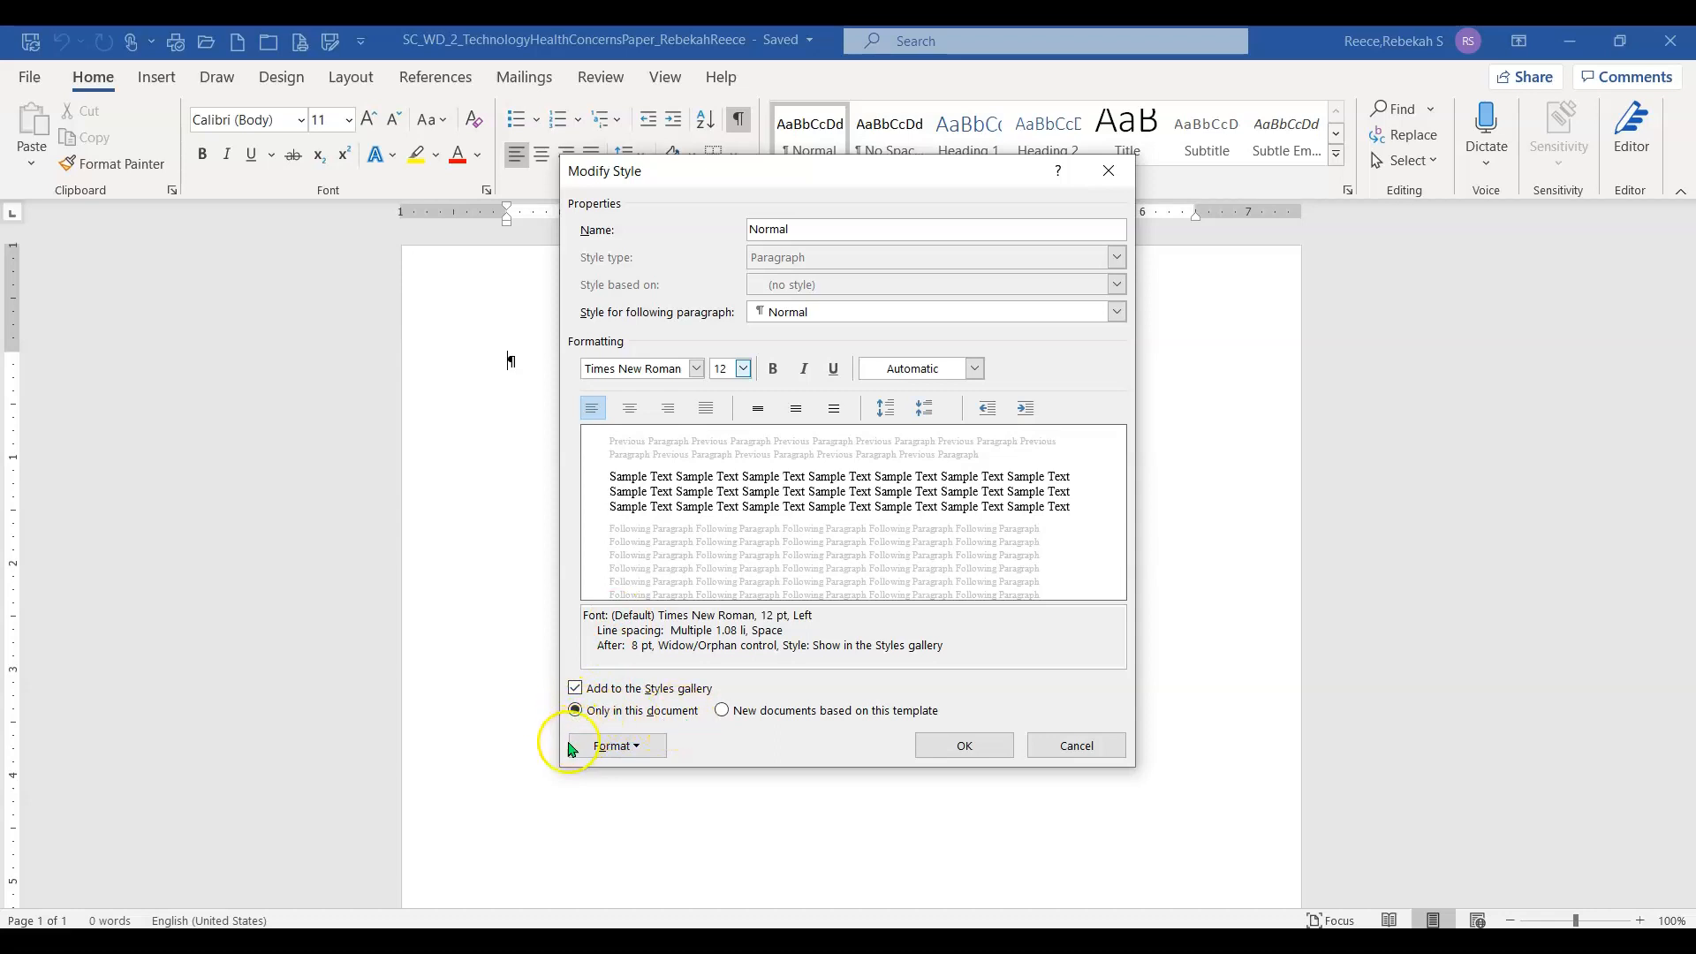
left_click(963, 747)
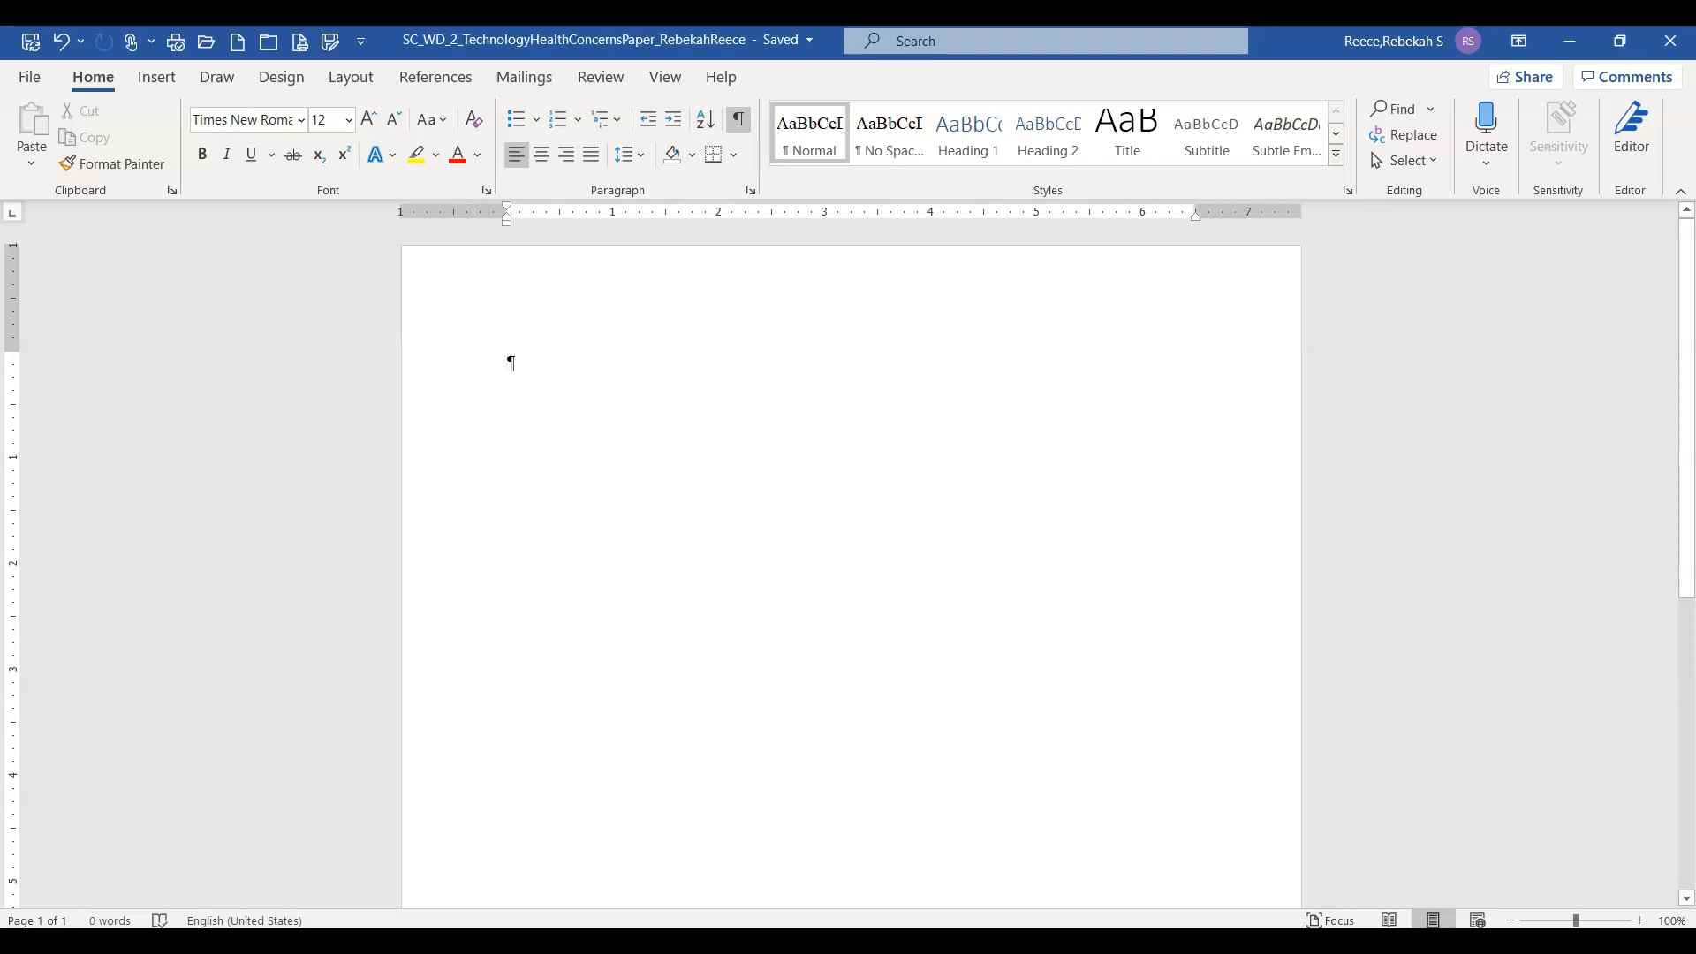
left_click(961, 759)
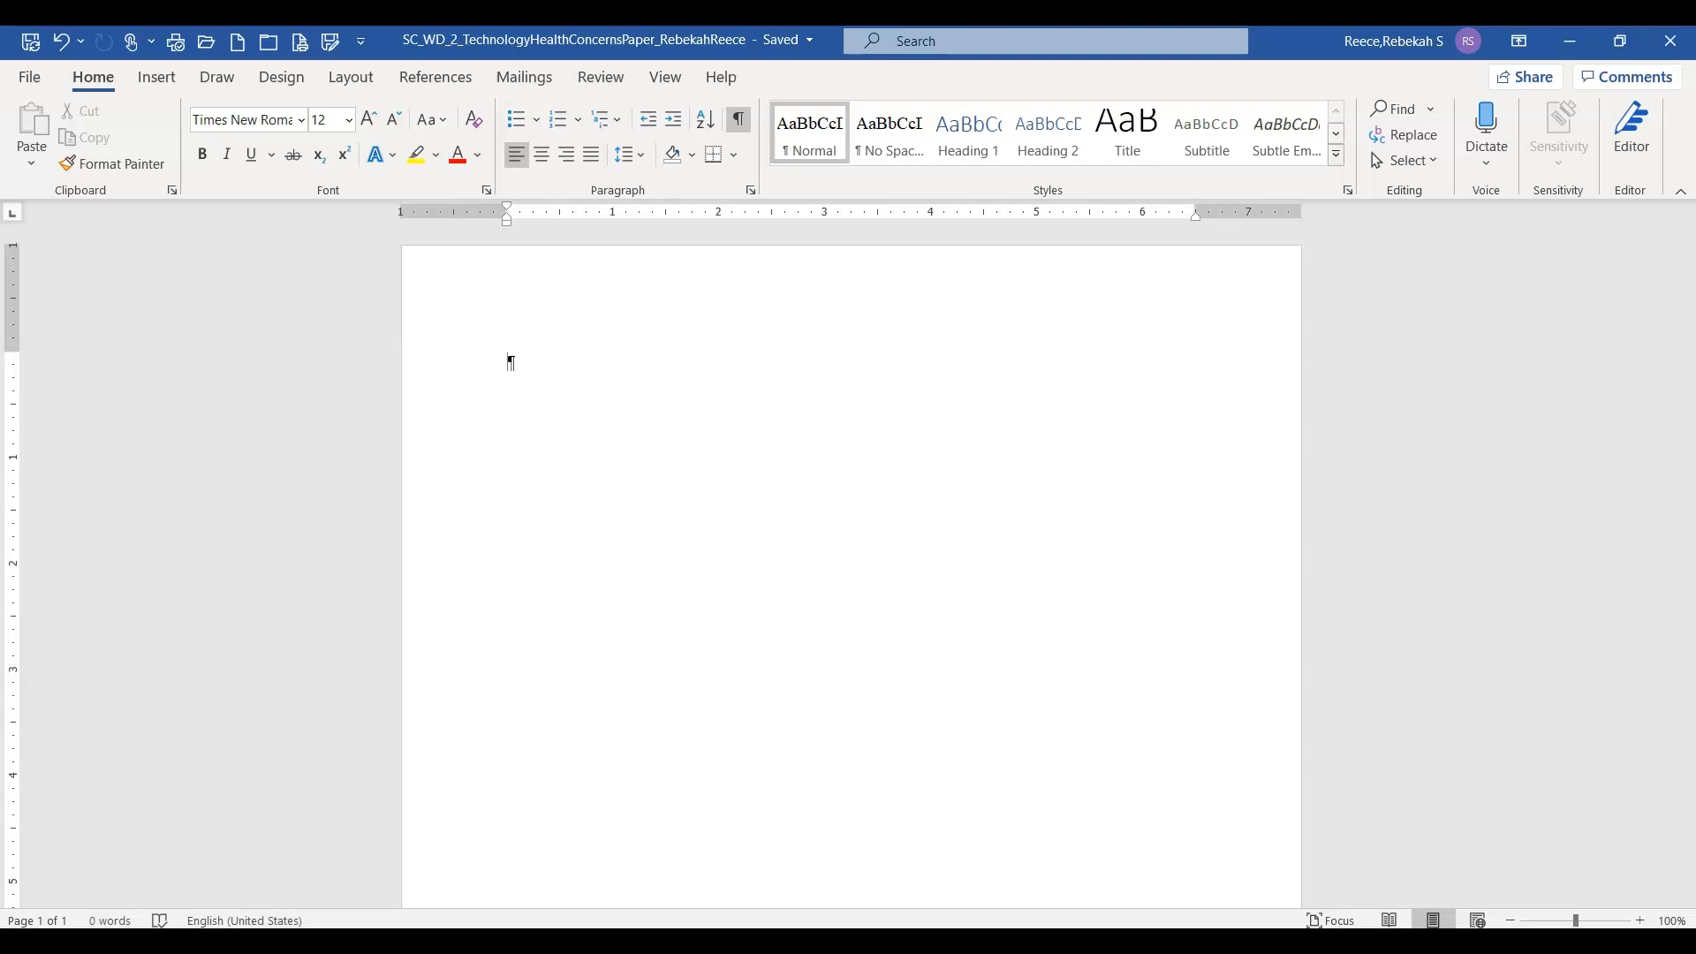
Set the paragraph's line spacing to 2.0 and remove the space after the paragraph
left_click(624, 157)
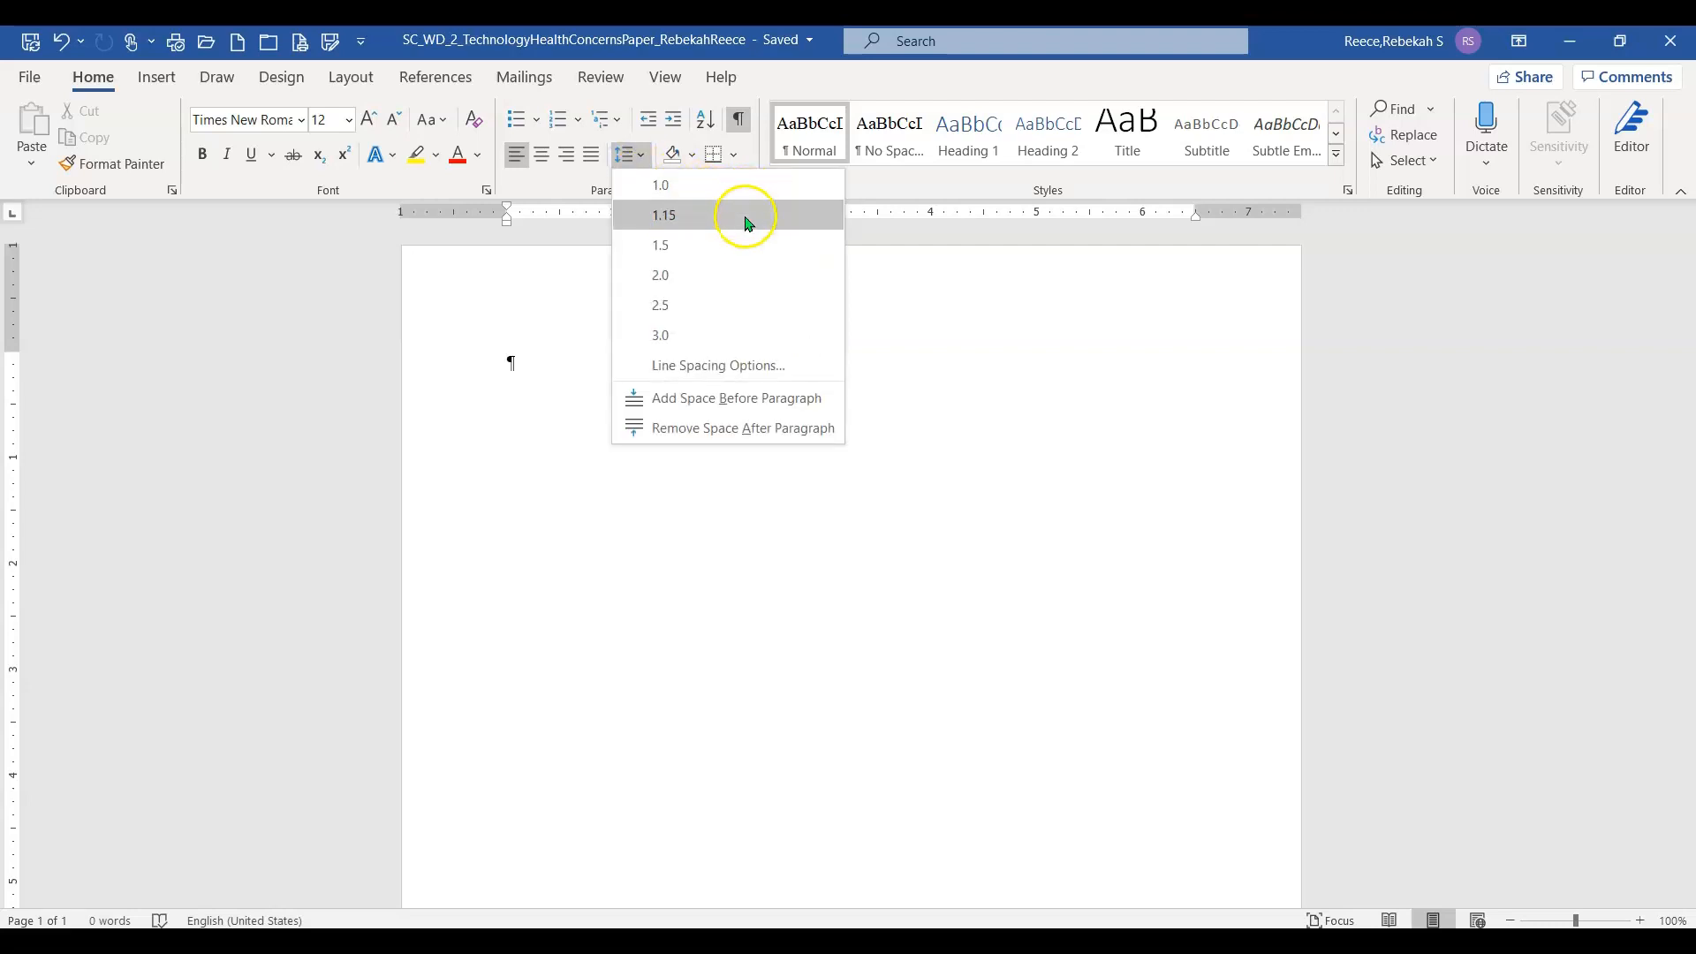
left_click(742, 279)
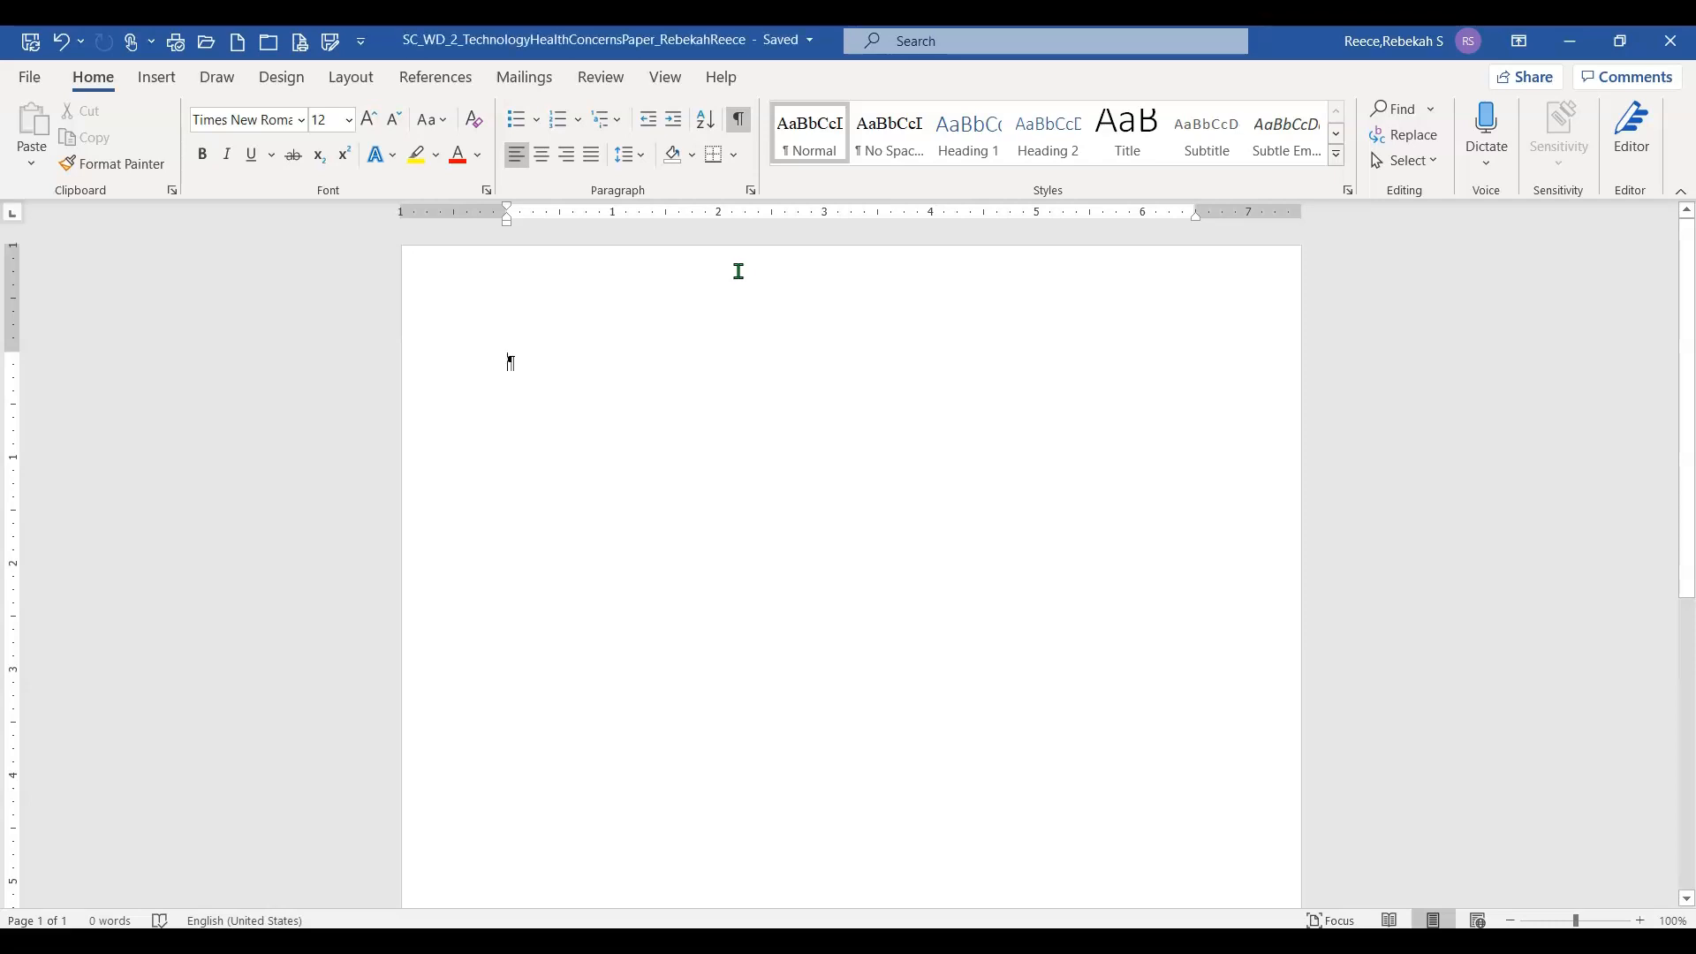
left_click(643, 157)
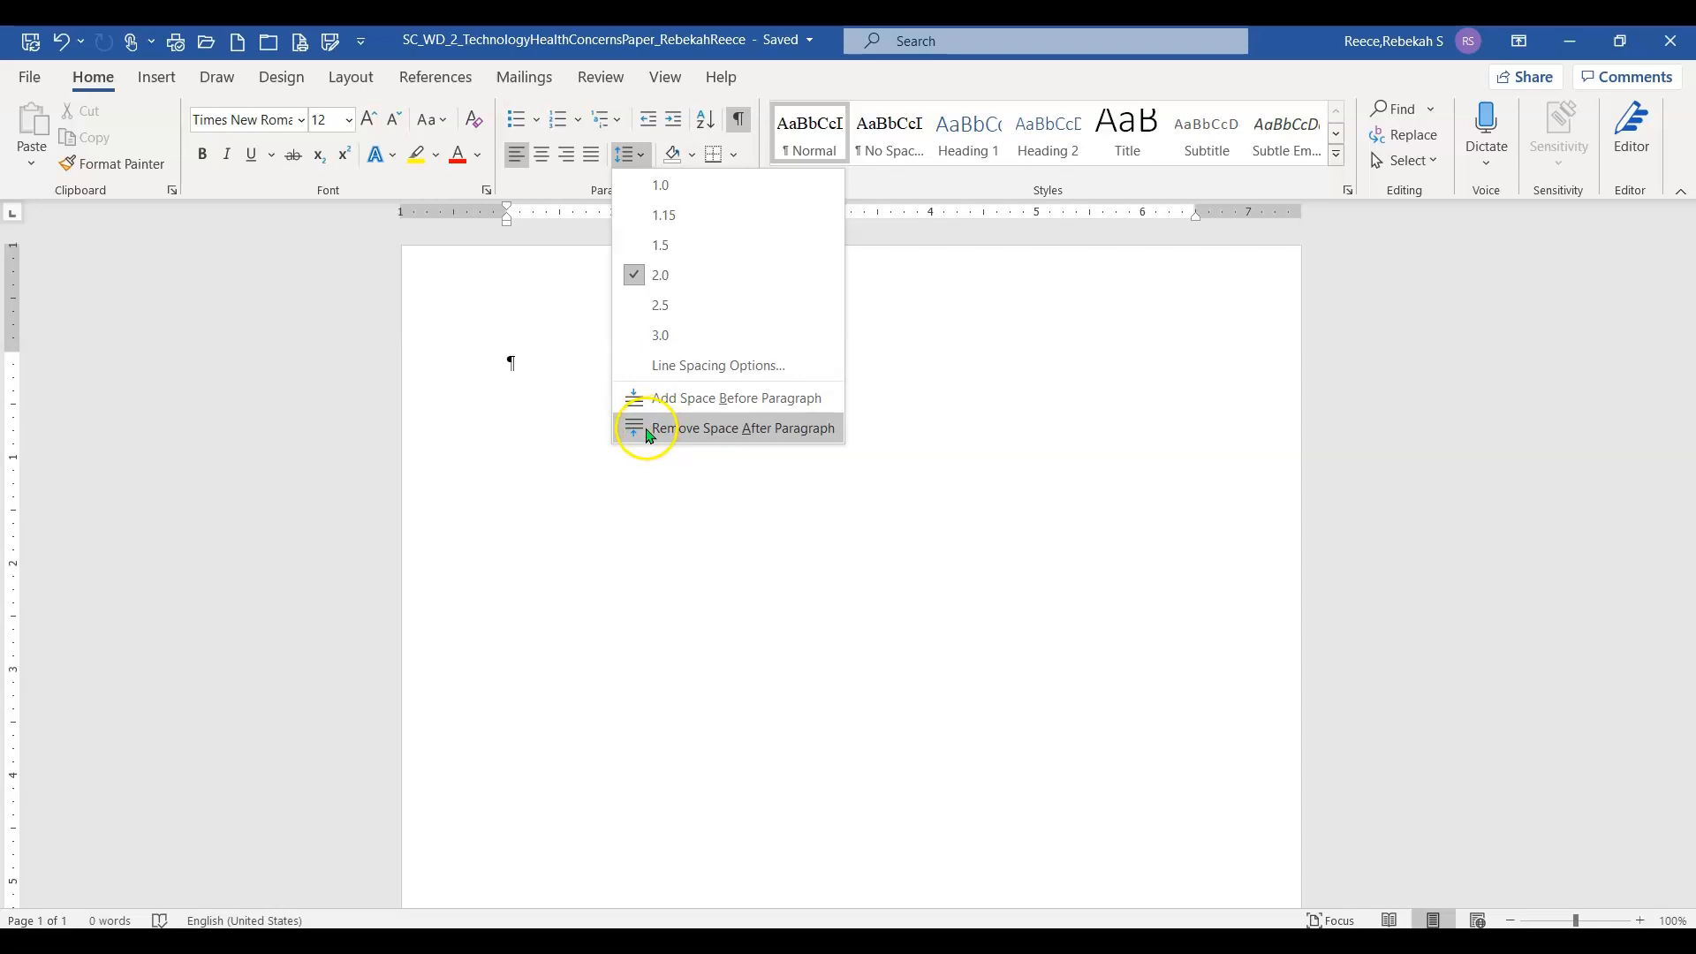
left_click(740, 444)
left_click(346, 79)
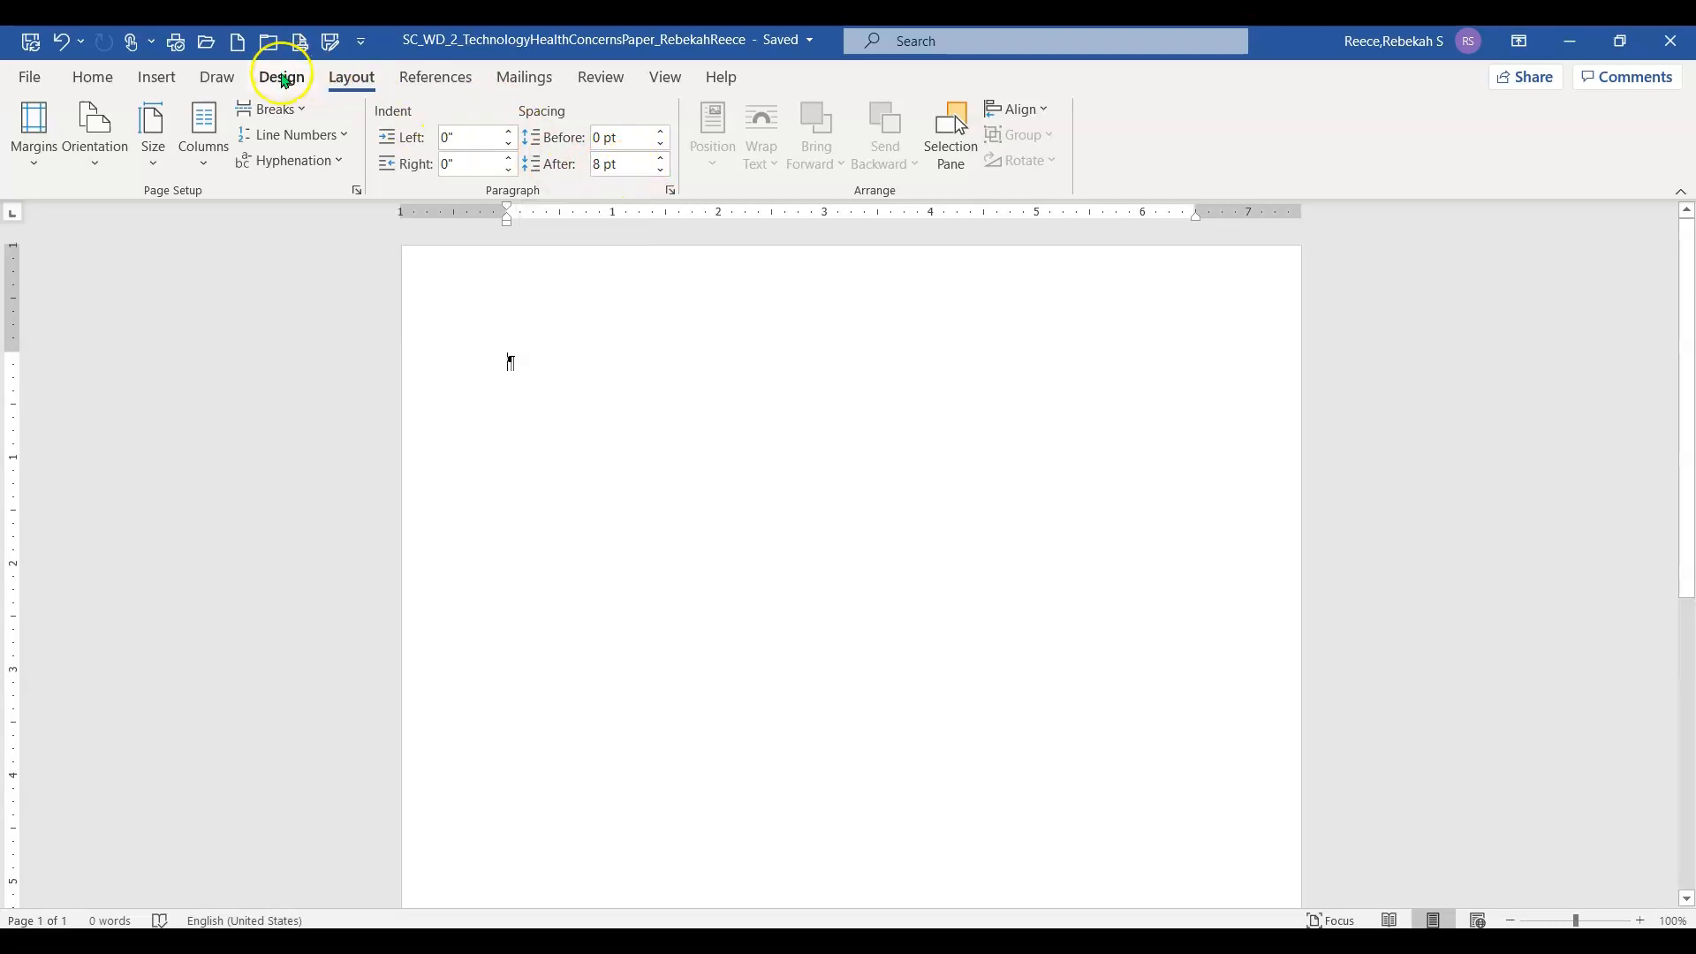
left_click(92, 79)
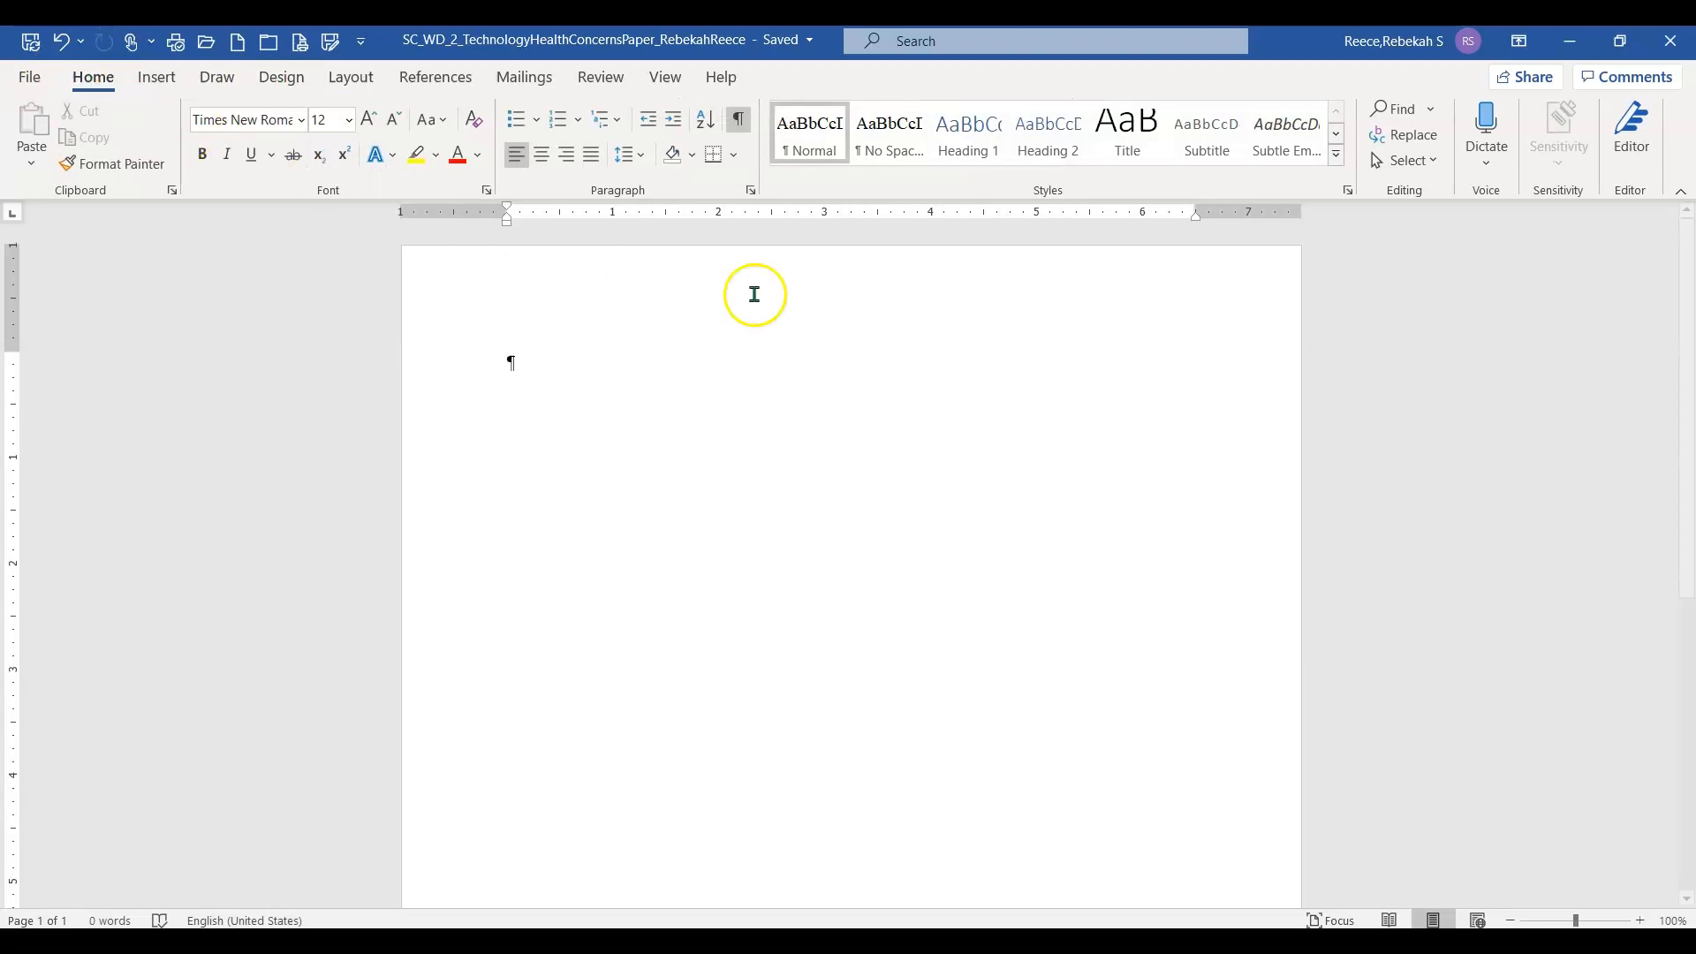
left_click(644, 155)
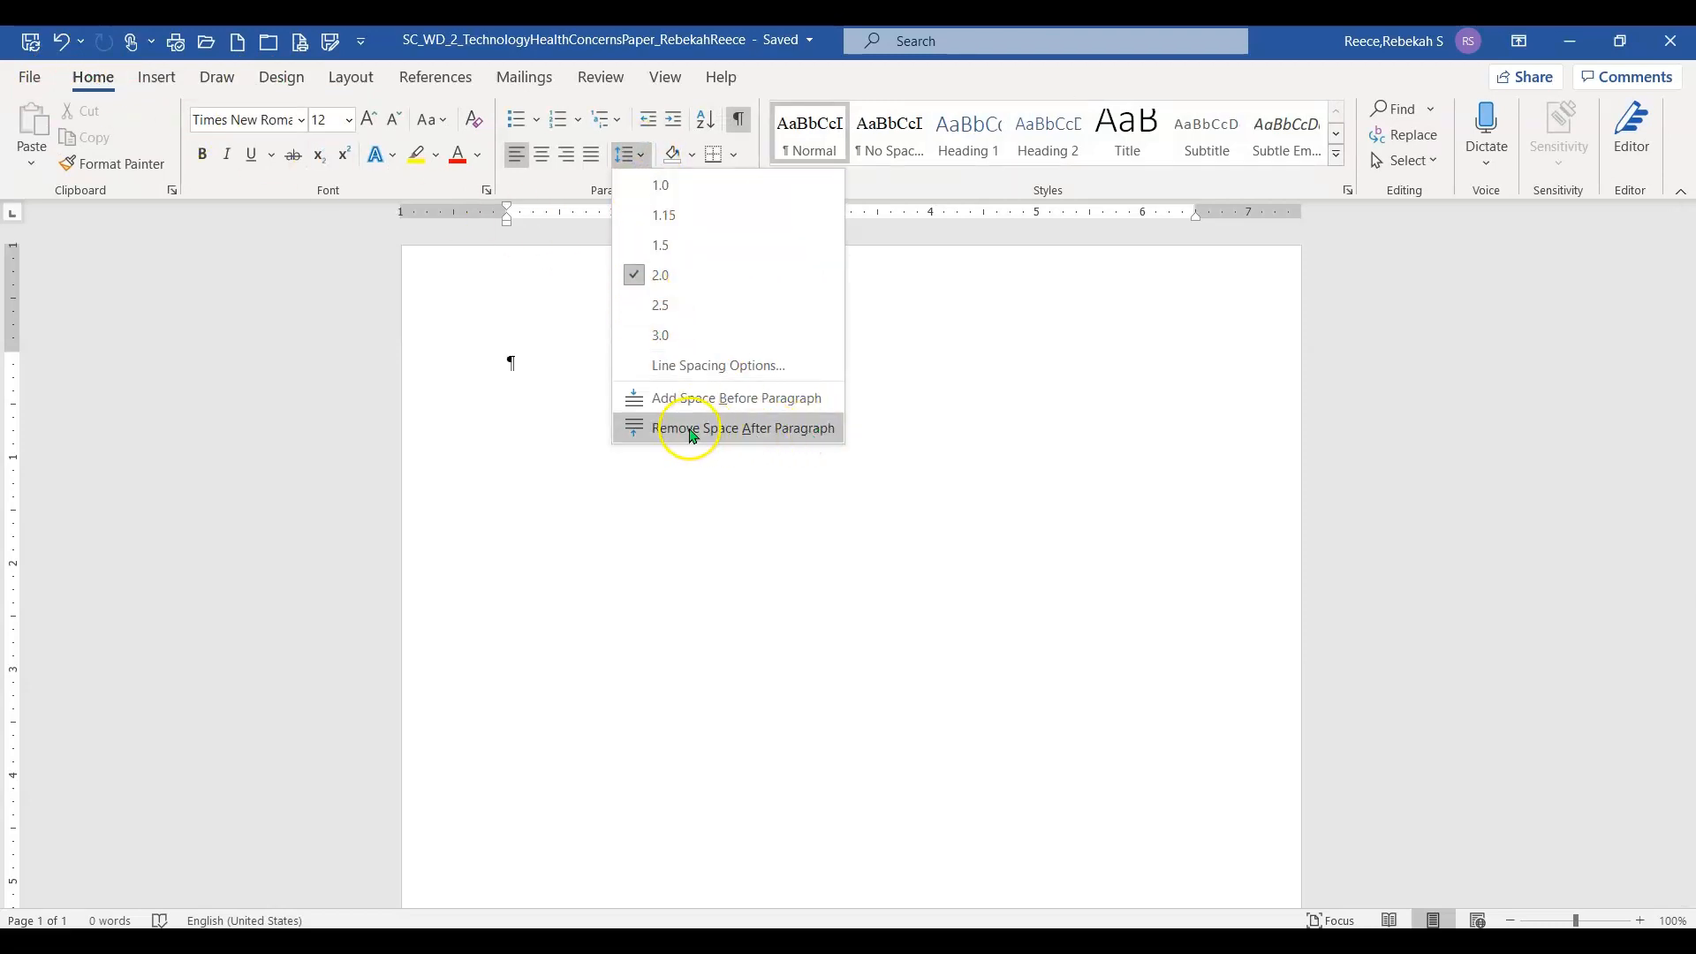
left_click(803, 427)
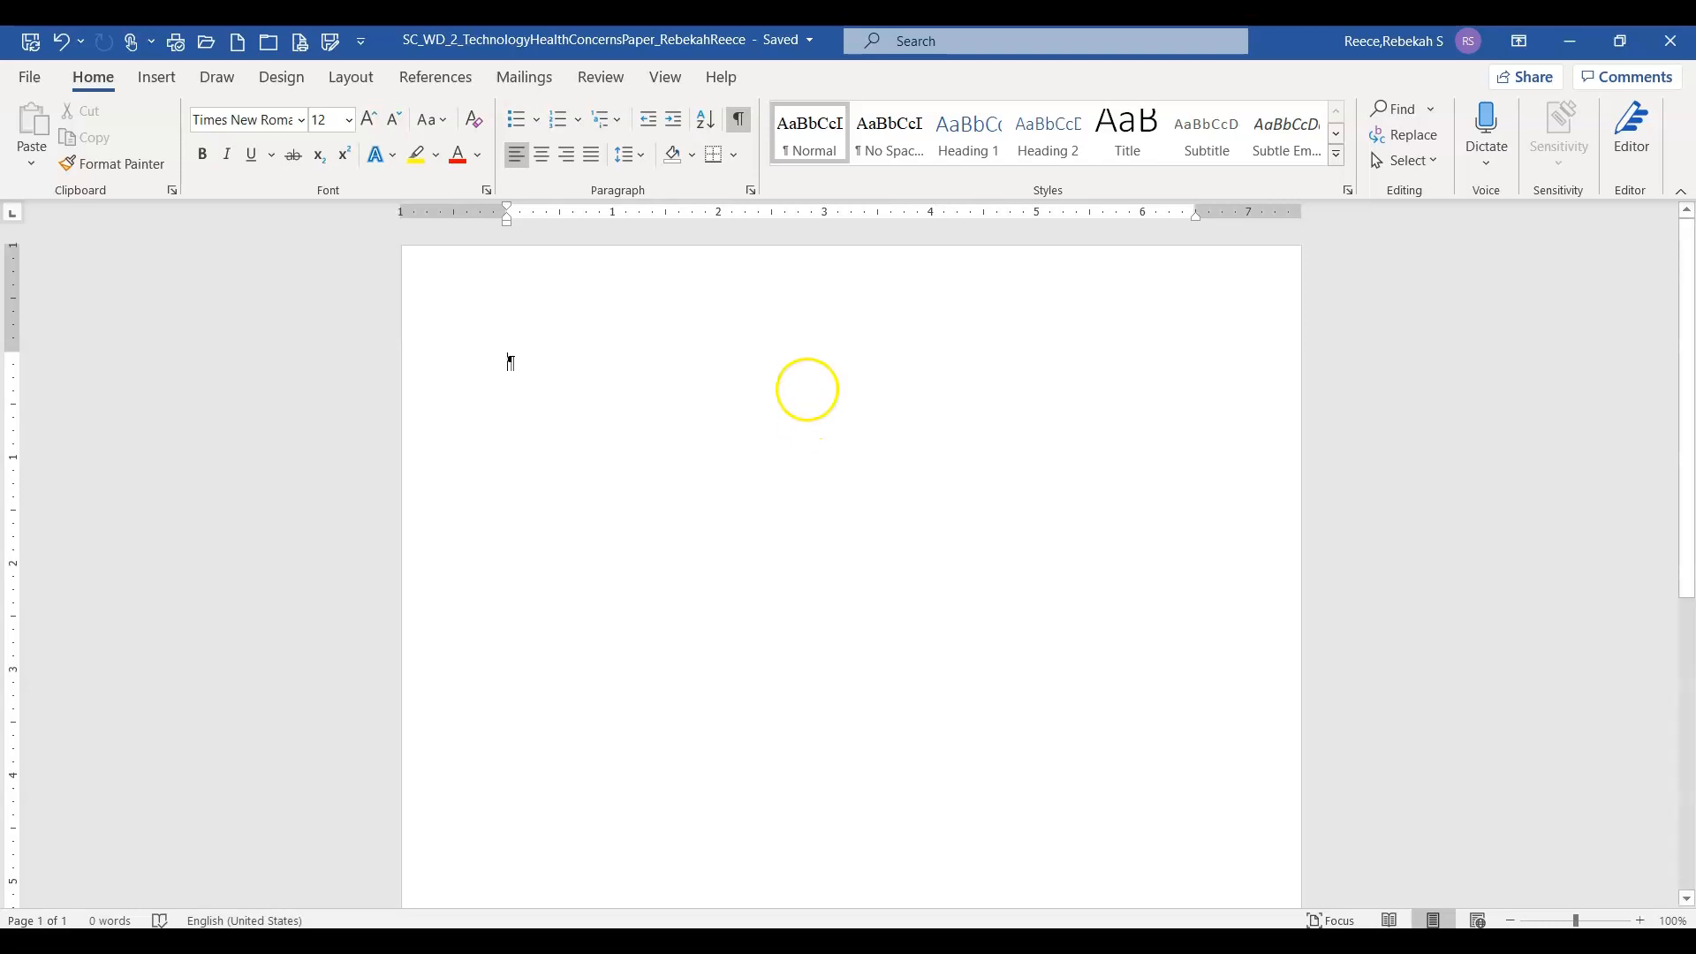
Update the Normal style to match the current paragraph's formatting
right_click(801, 149)
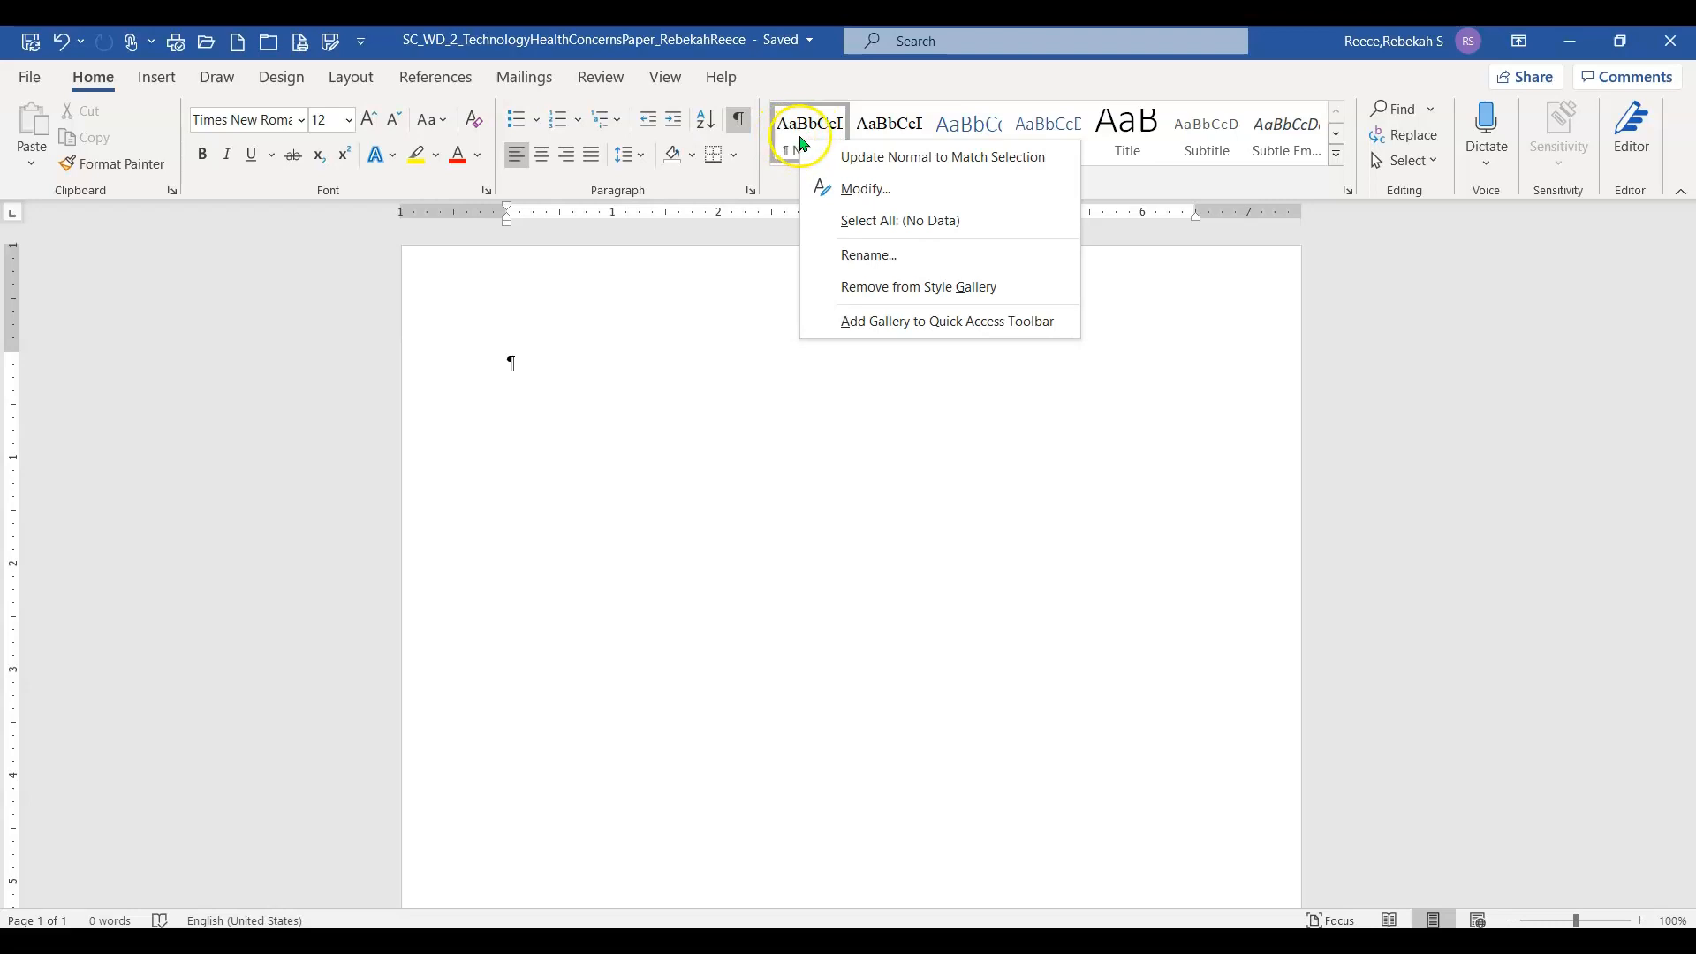
left_click(940, 159)
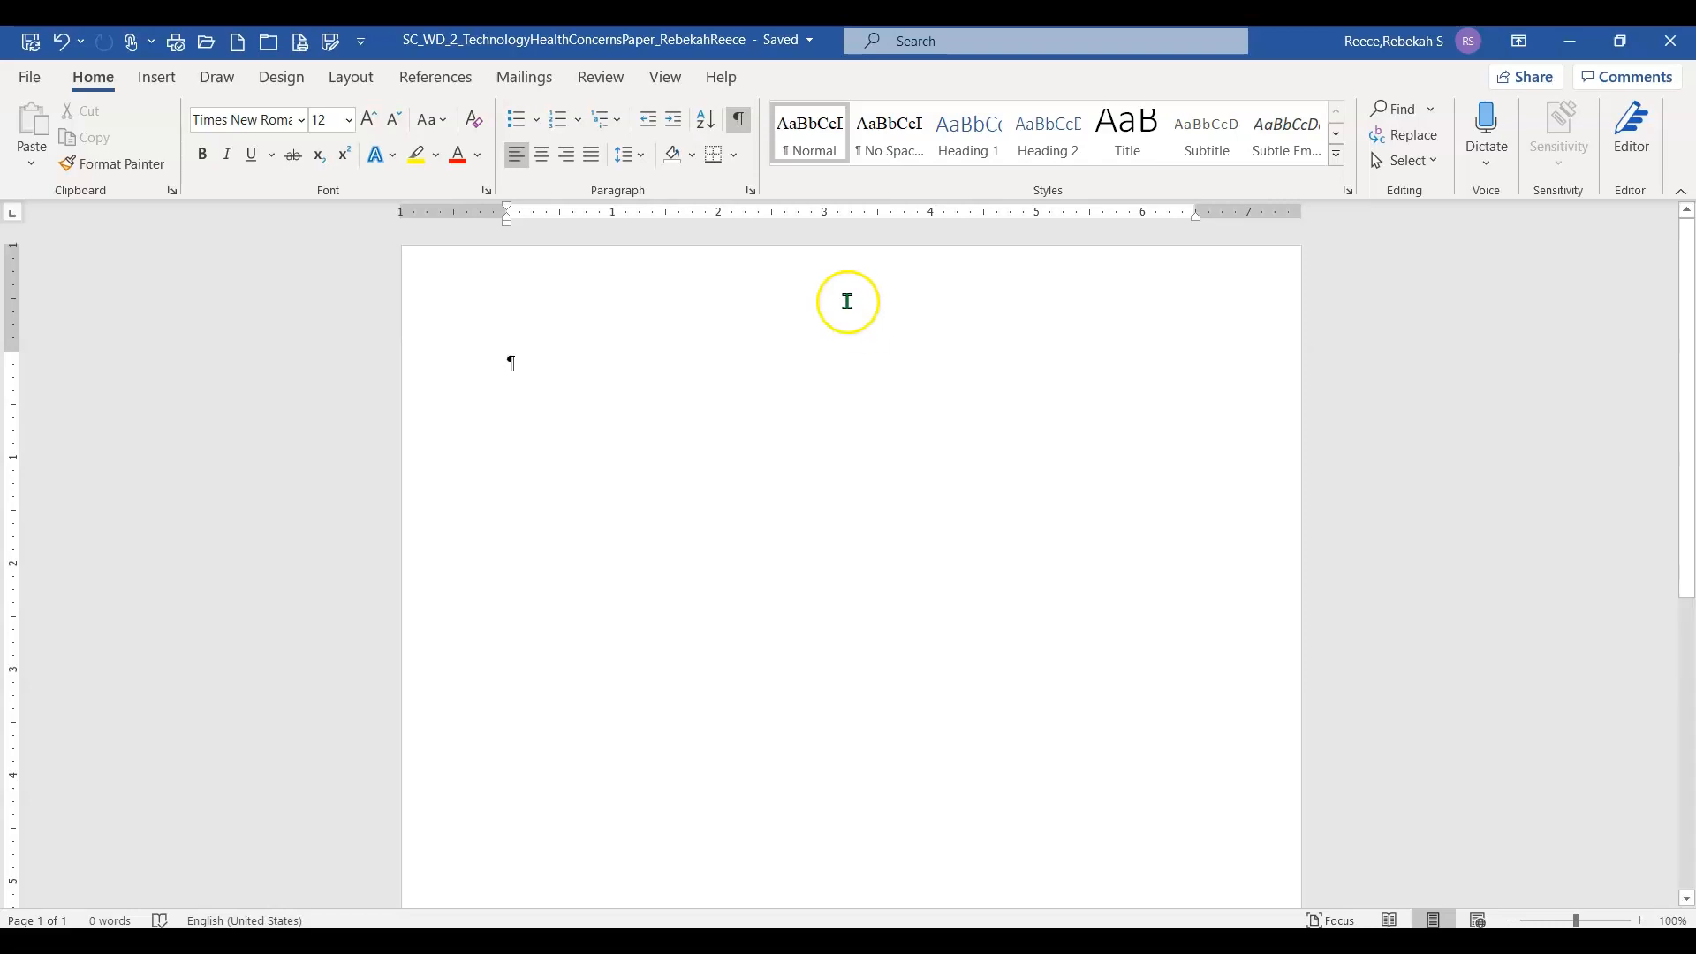
Open the page header for editing and right-align its paragraph
left_click(157, 78)
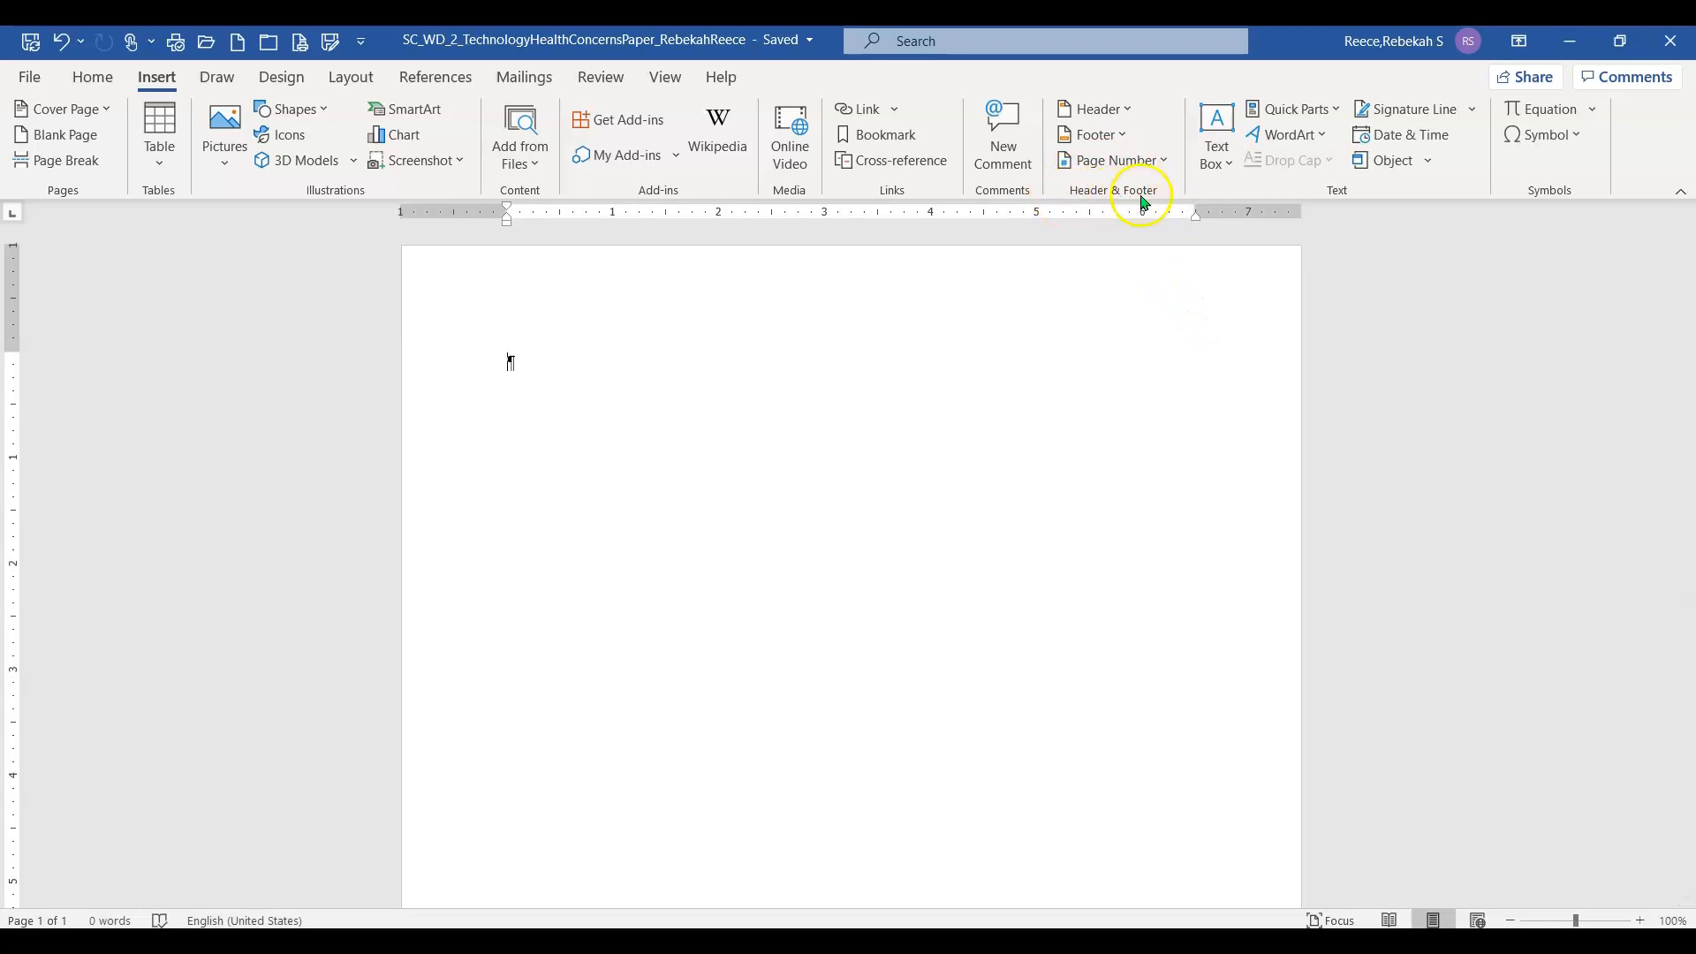
left_click(1126, 111)
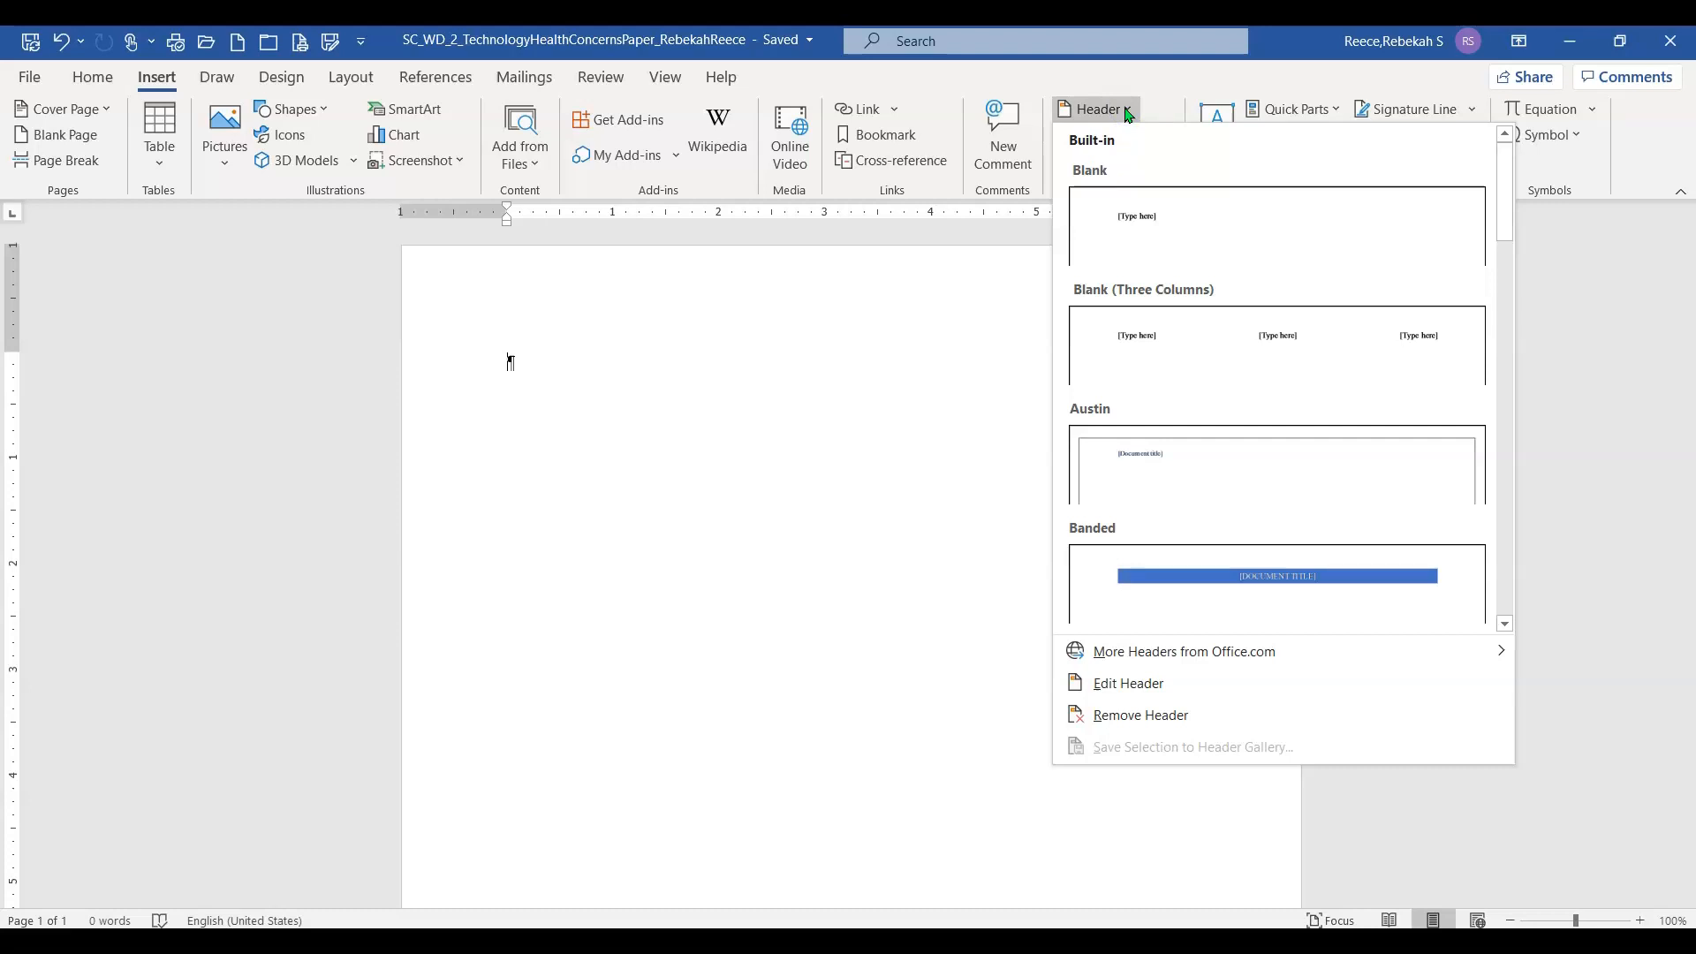
left_click(1505, 624)
left_click(1506, 624)
left_click(1505, 624)
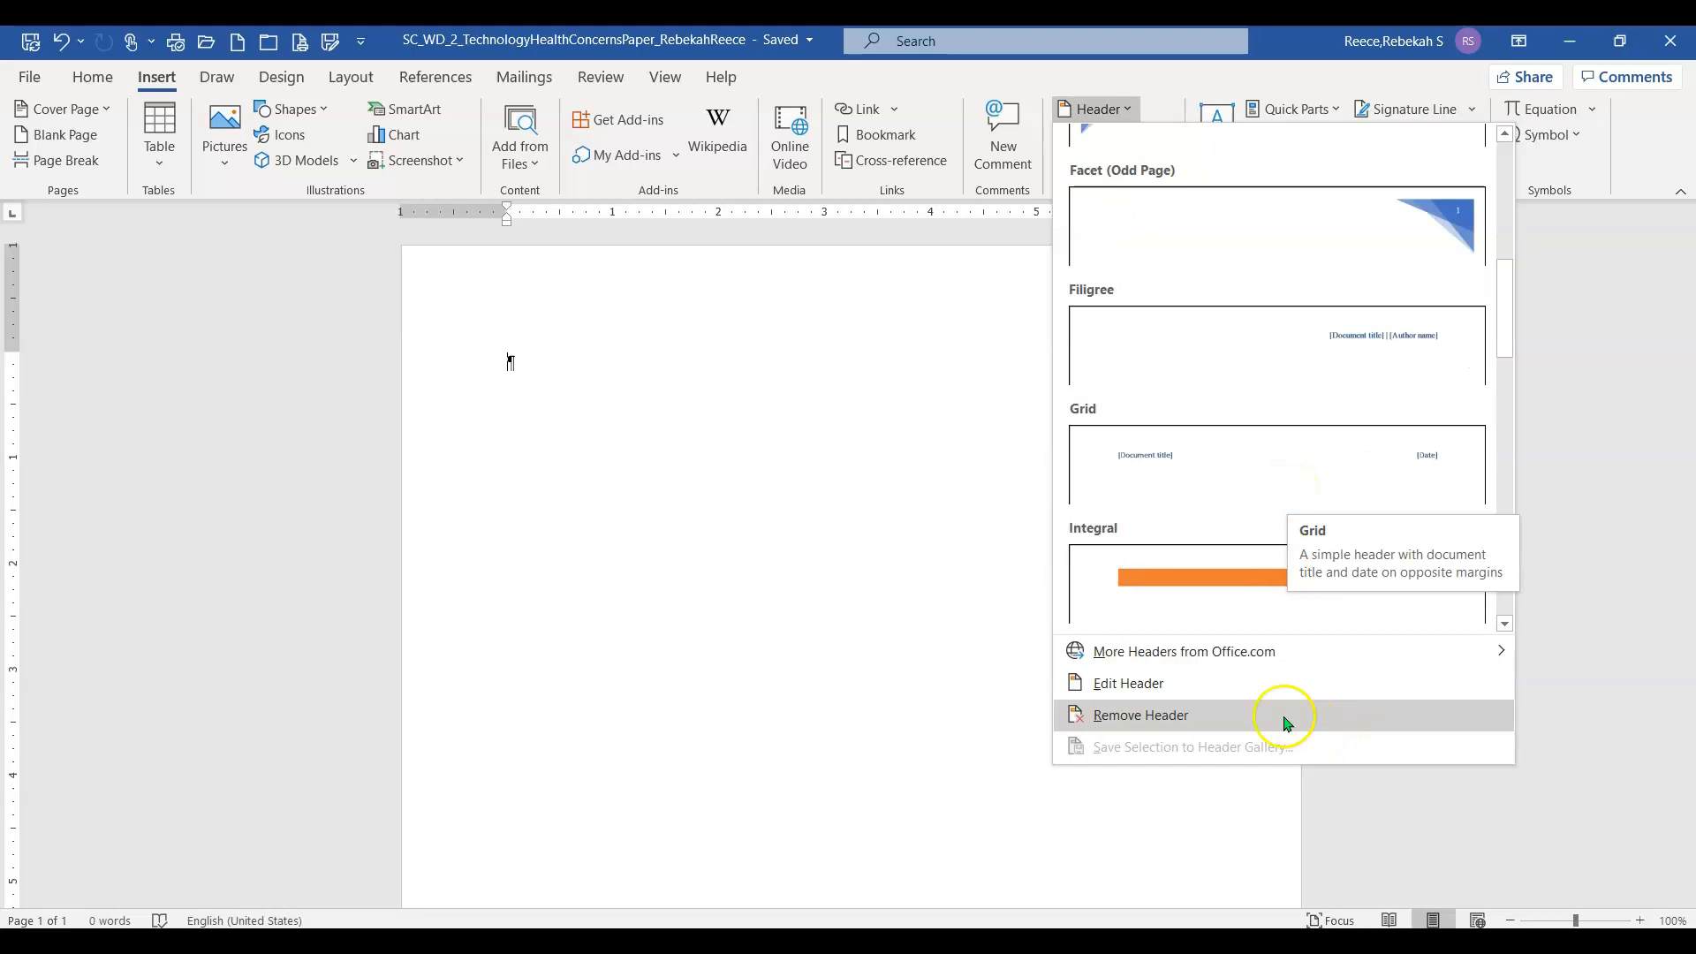
left_click(1168, 685)
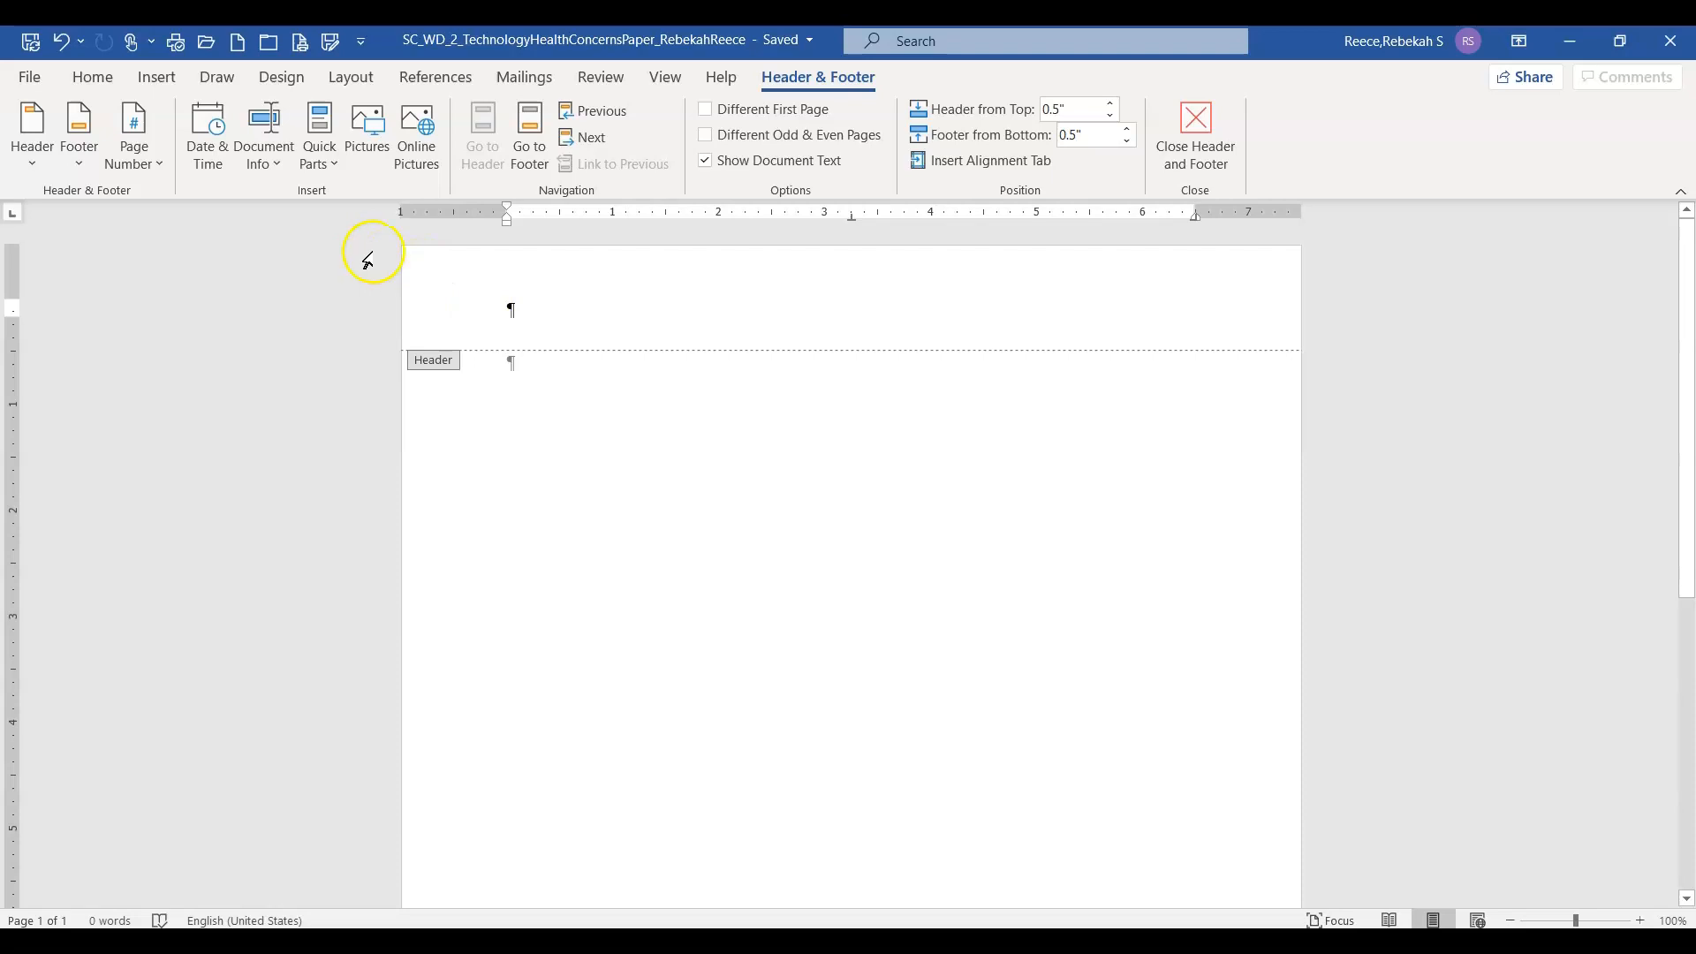
left_click(80, 91)
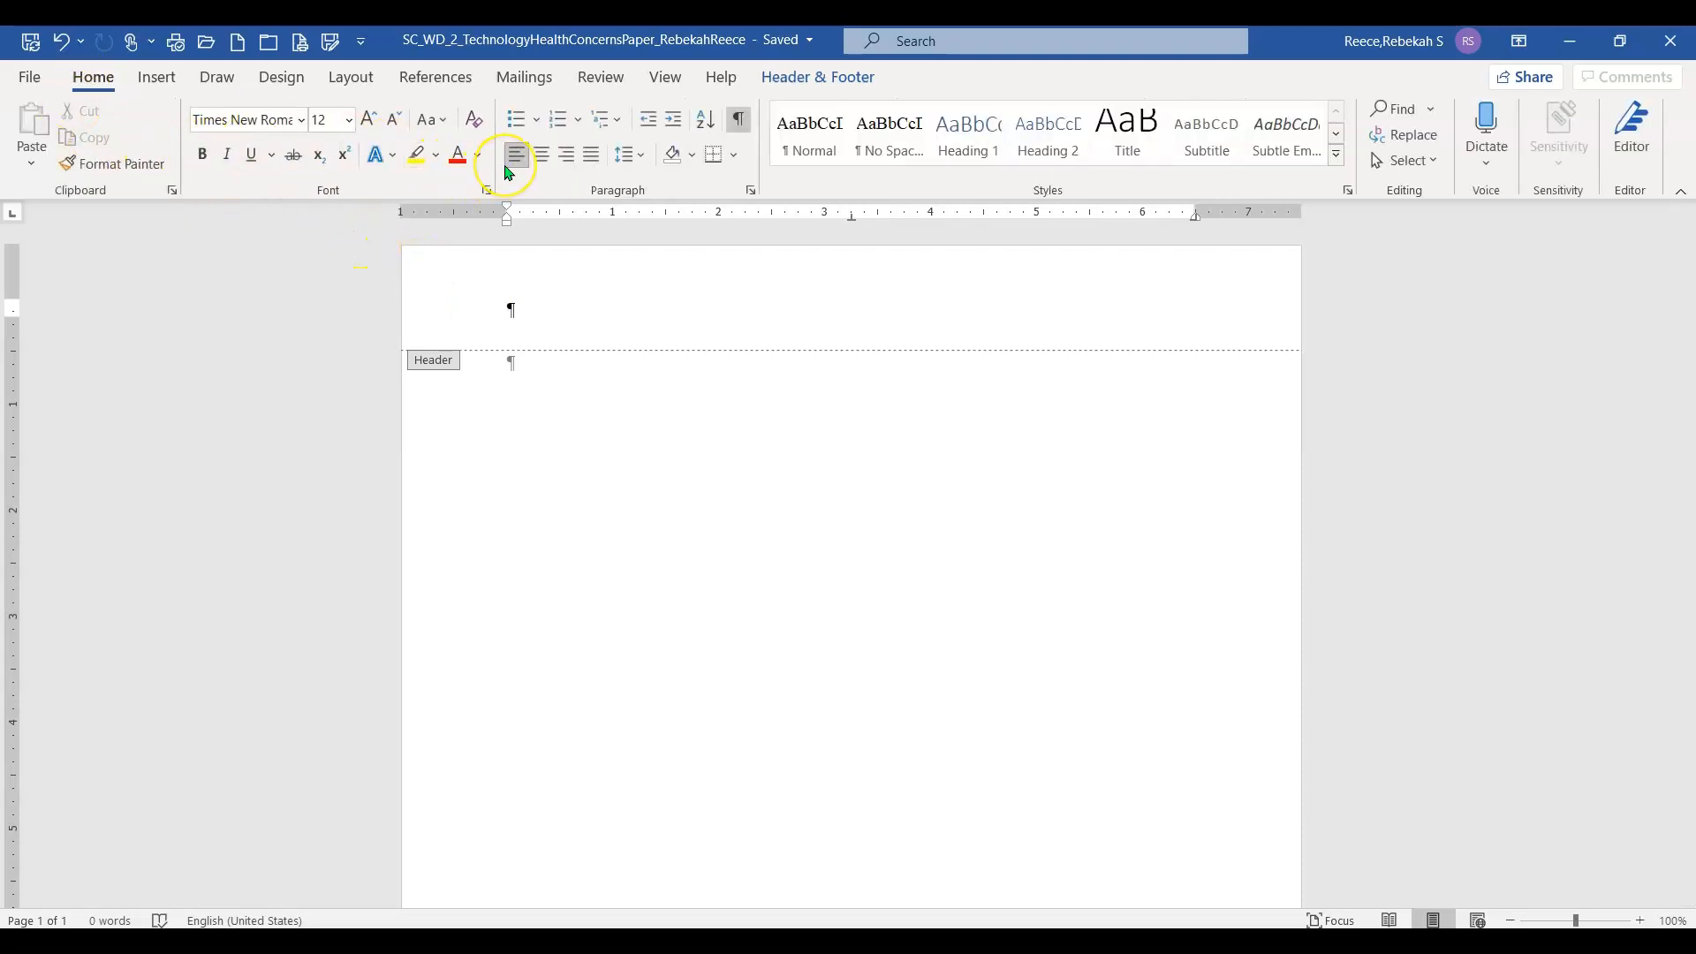
left_click(567, 157)
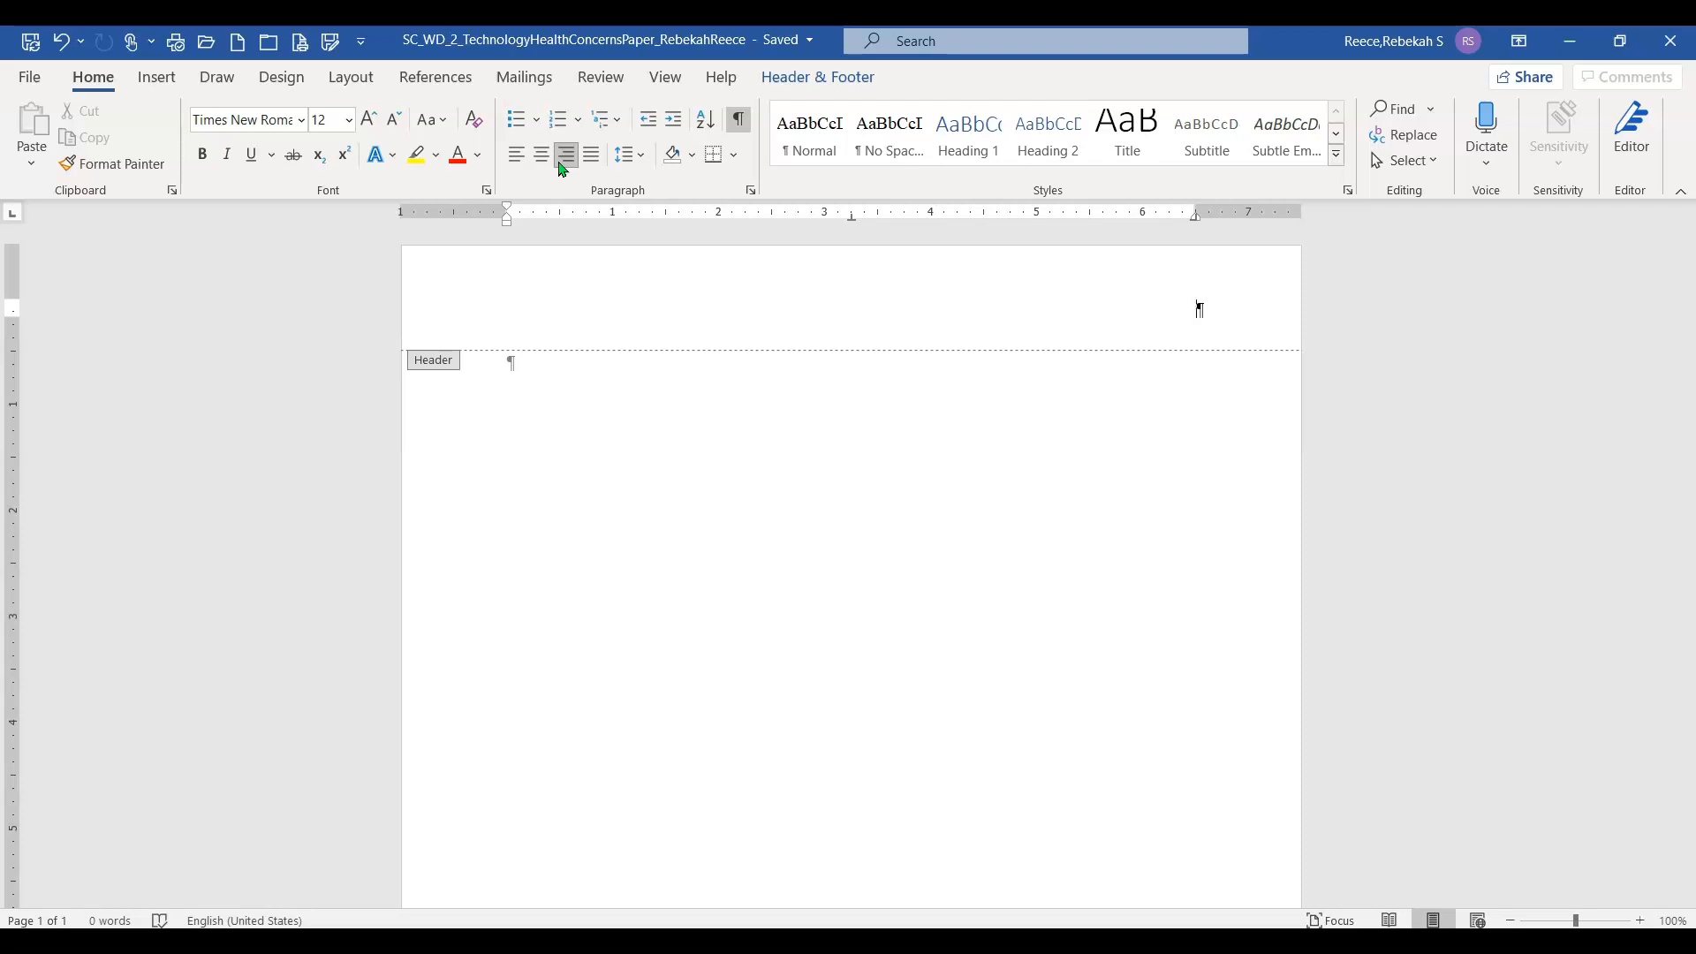
Enter the author's last name and a space in the header, followed by a Plain Number page number, and return to the document body
type("Yazzie")
left_click(566, 210)
left_click(616, 290)
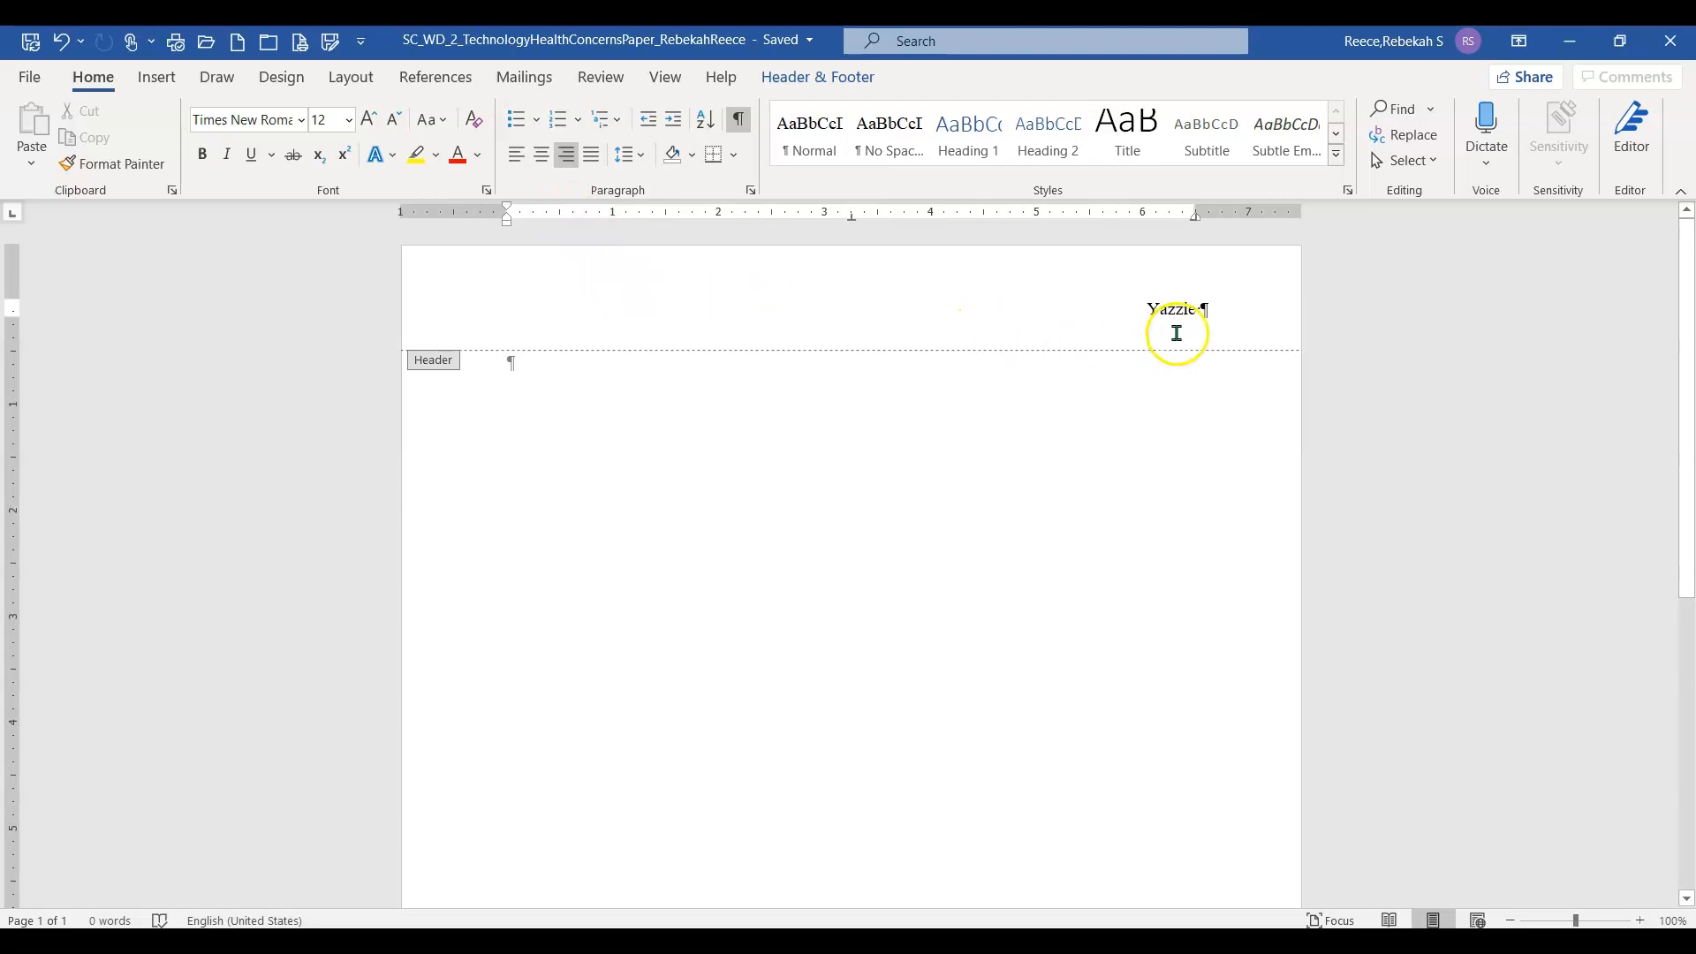
left_click(820, 74)
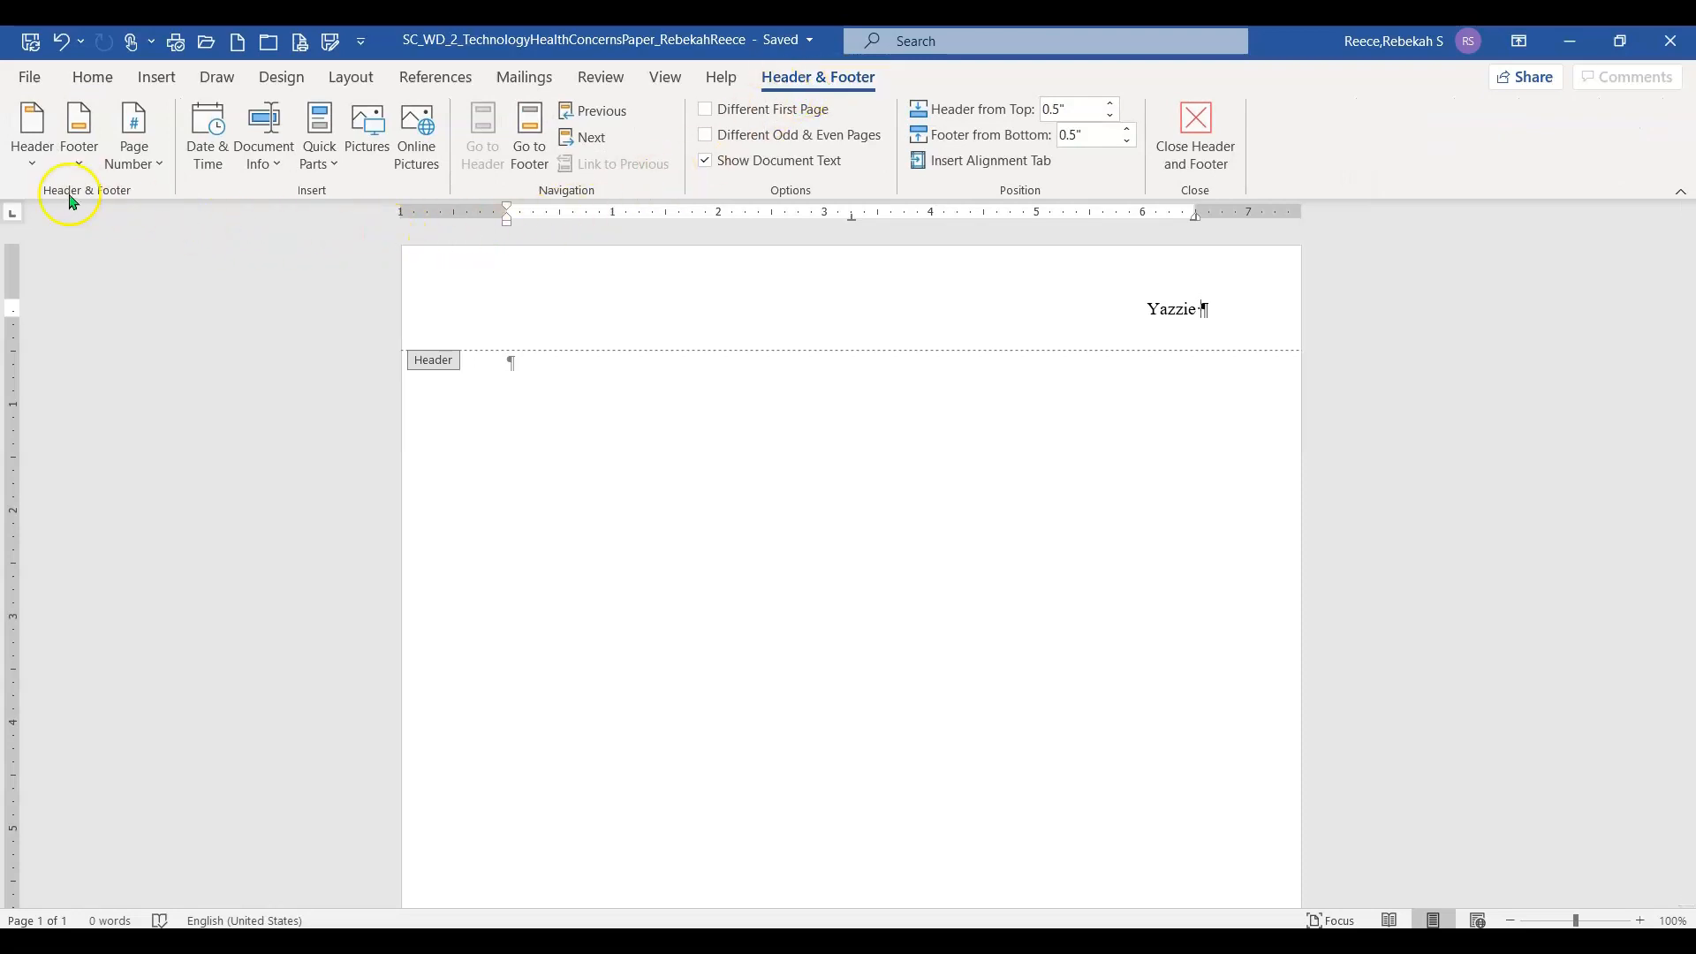
left_click(129, 159)
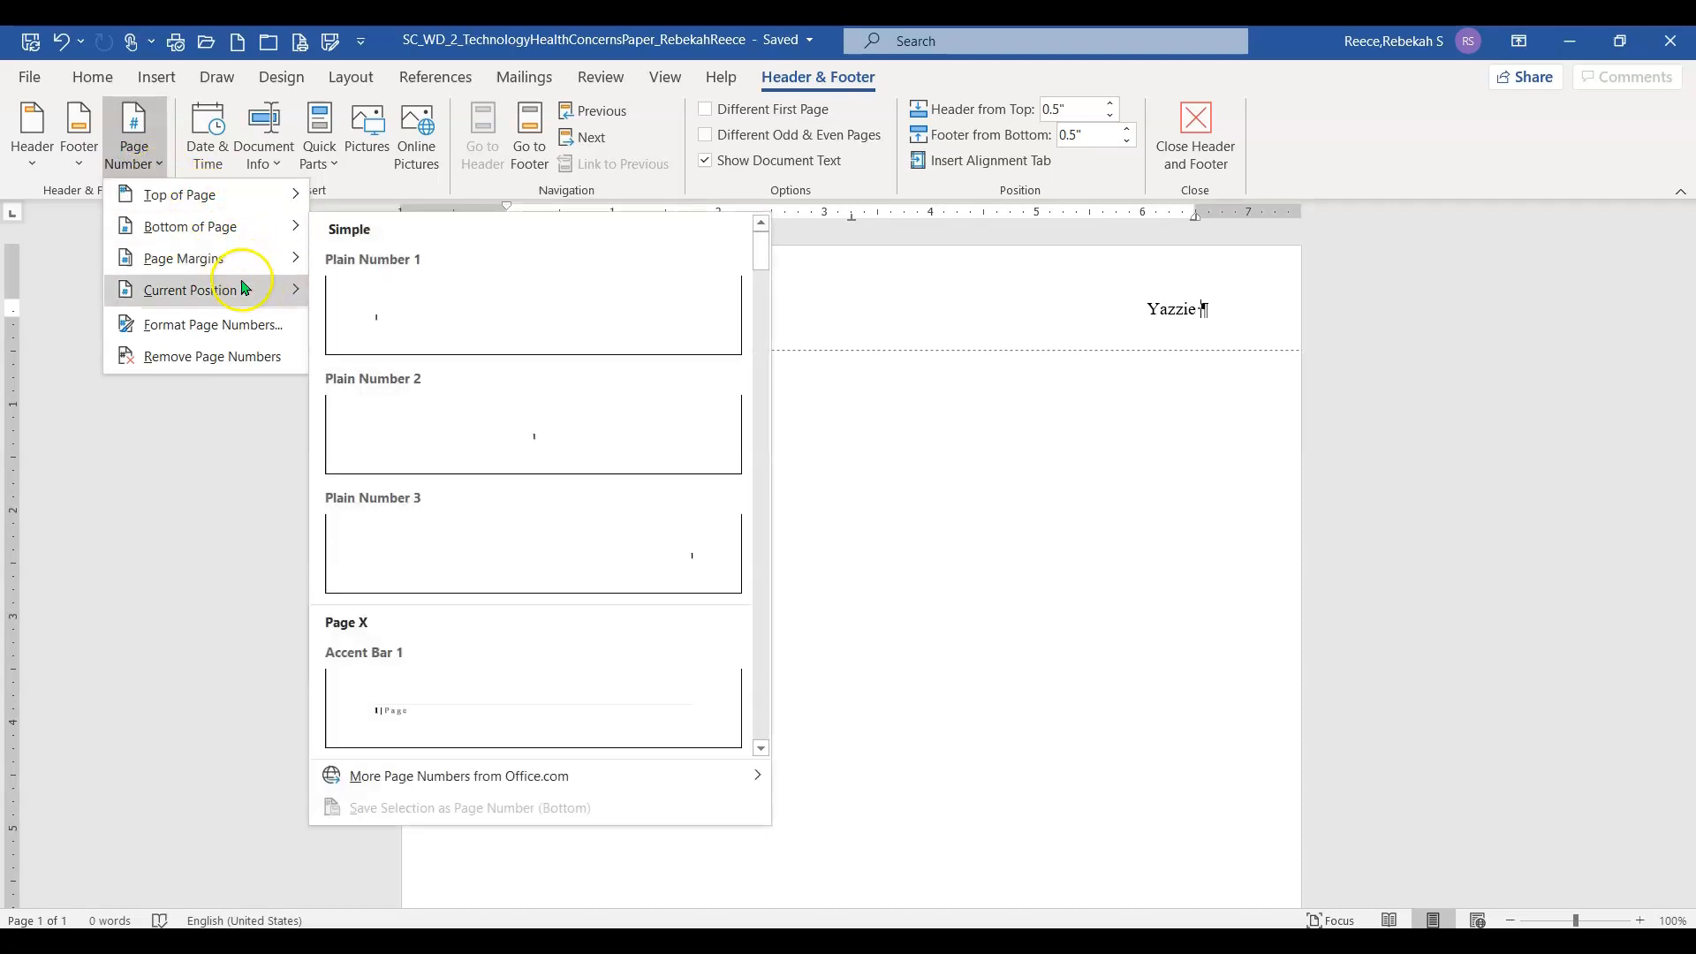
mouse_move(245, 297)
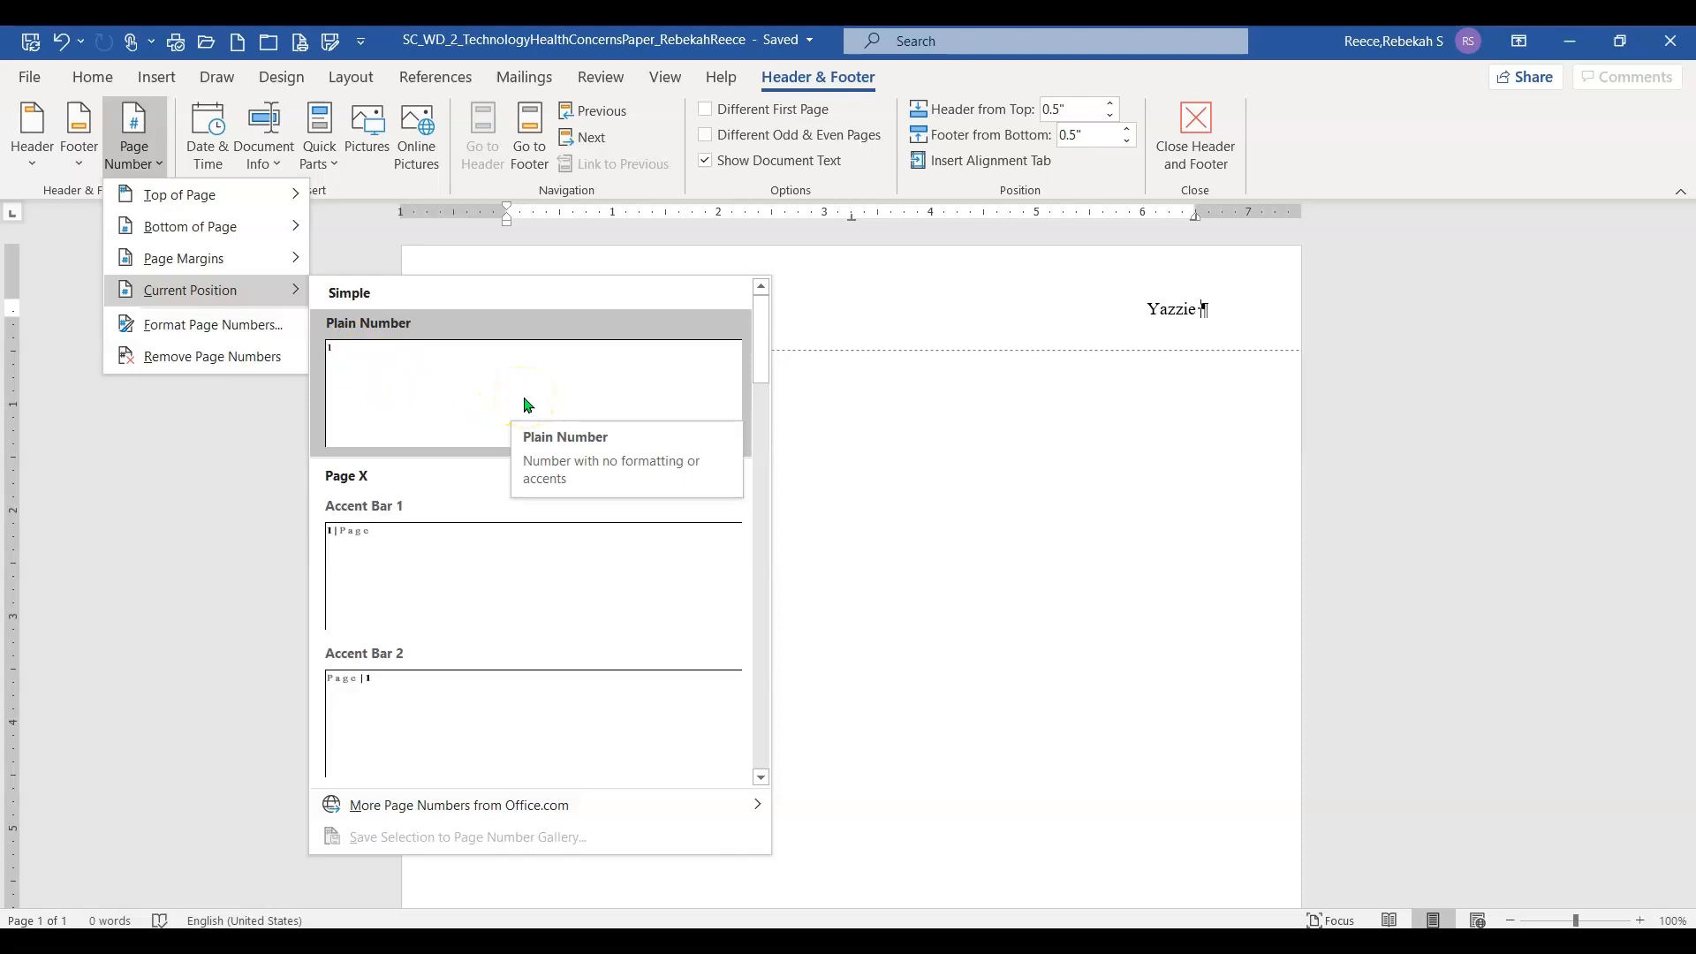
left_click(527, 405)
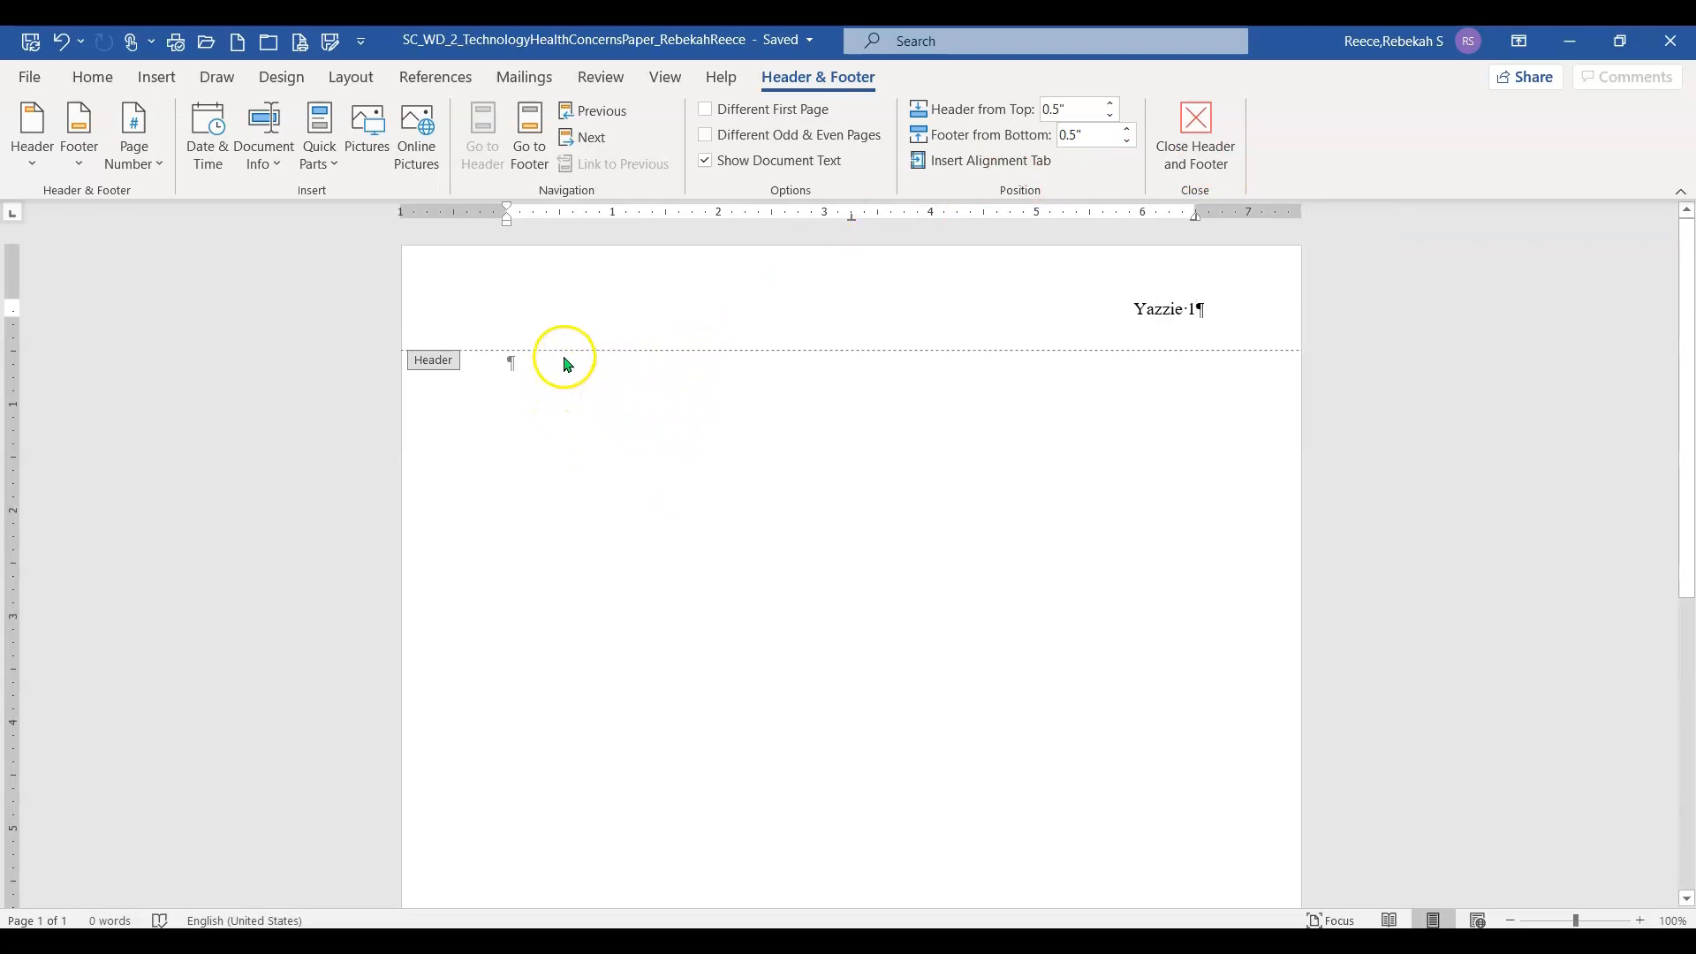
double_click(645, 376)
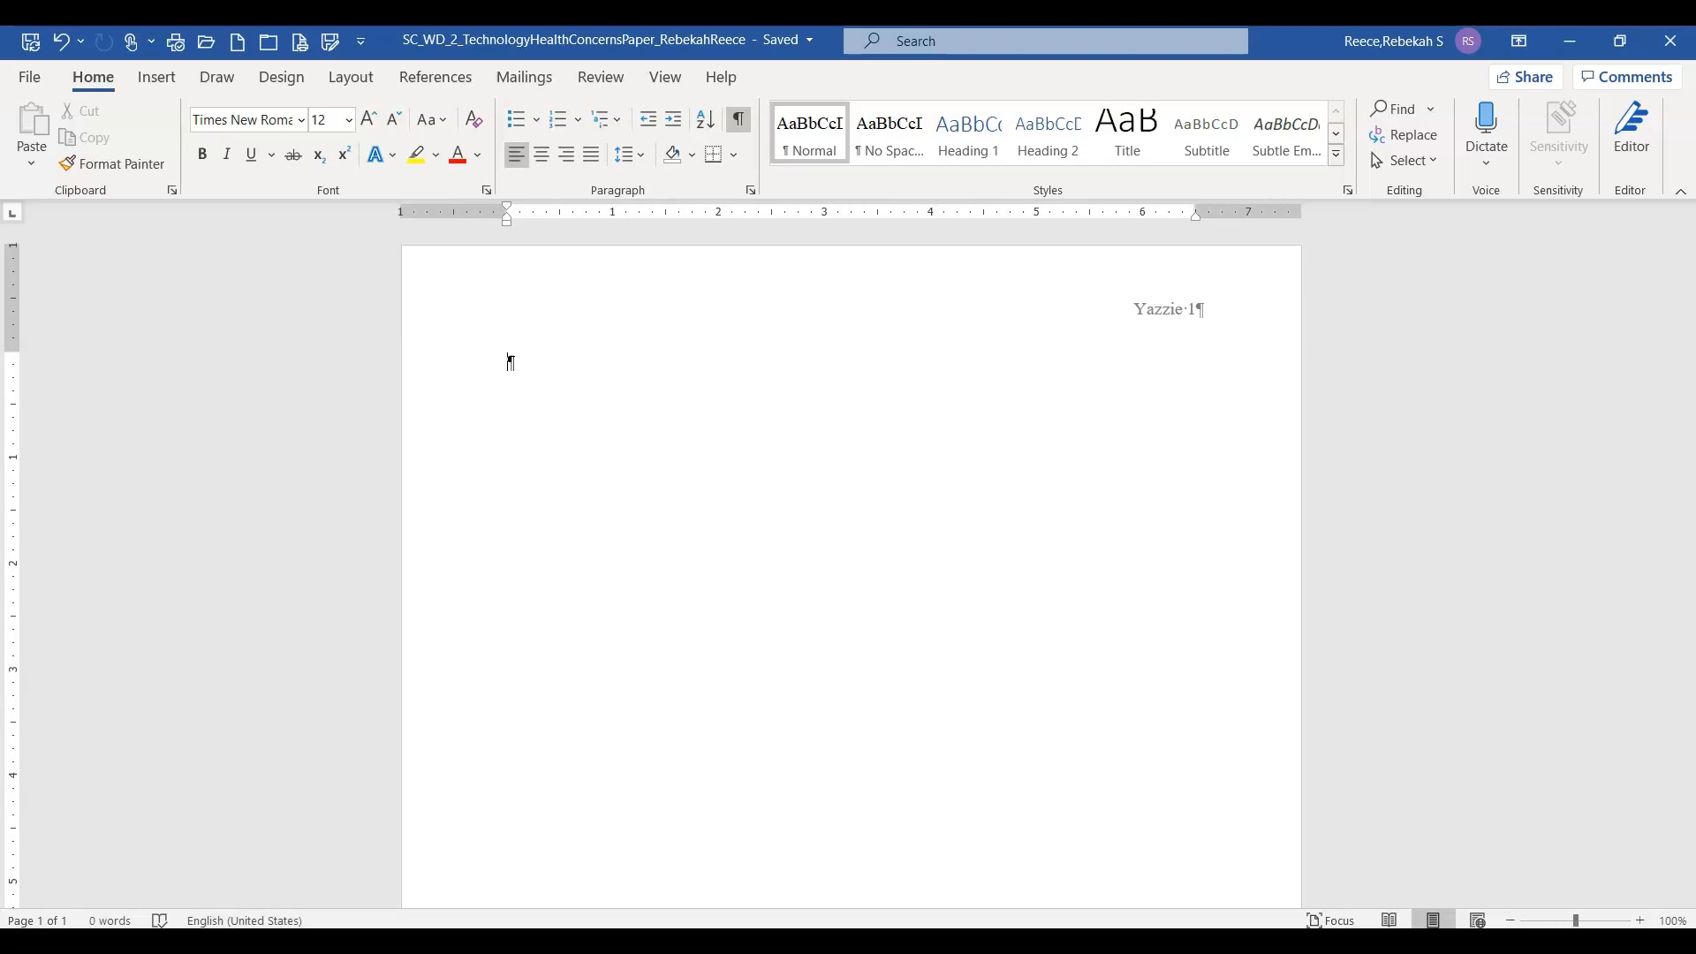
Enter the author's full name and the instructor's title and last name on separate lines at the start of the body
type("Nina Y")
type("azzie")
type("Mr. ")
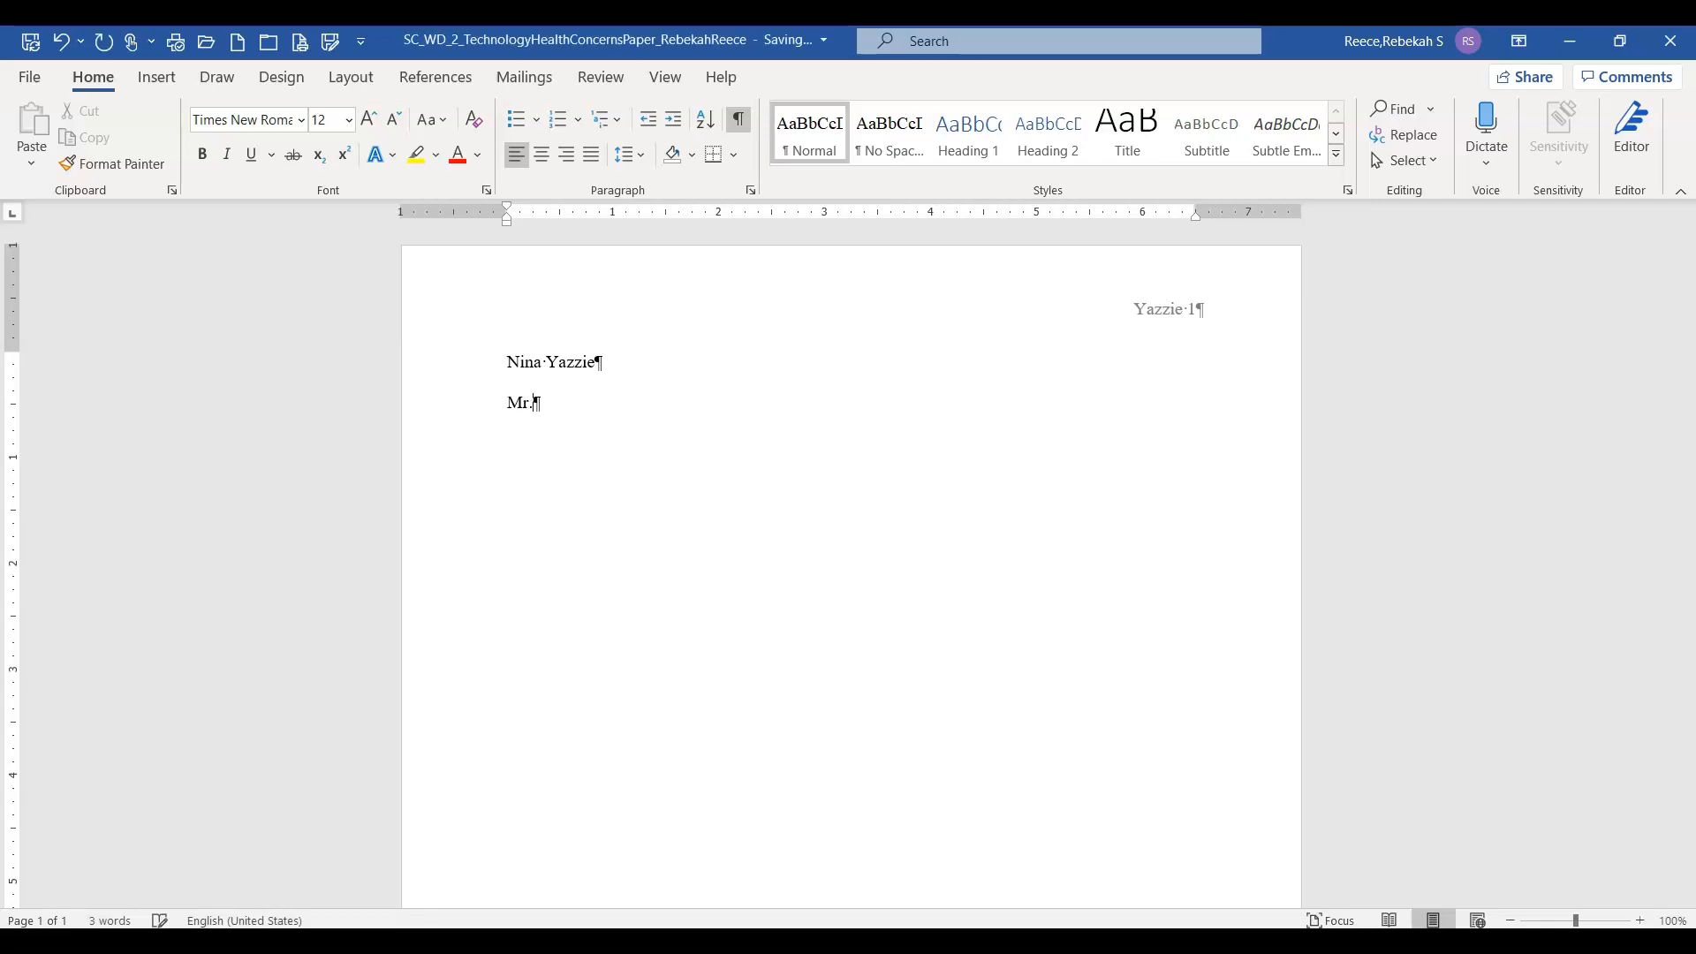
type("Slobovnik")
key("Return")
Add the course "English 101" and the date "October 6, 2021" on separate lines, followed by a new empty line
type("Enl")
key("BackSpace")
type("glish")
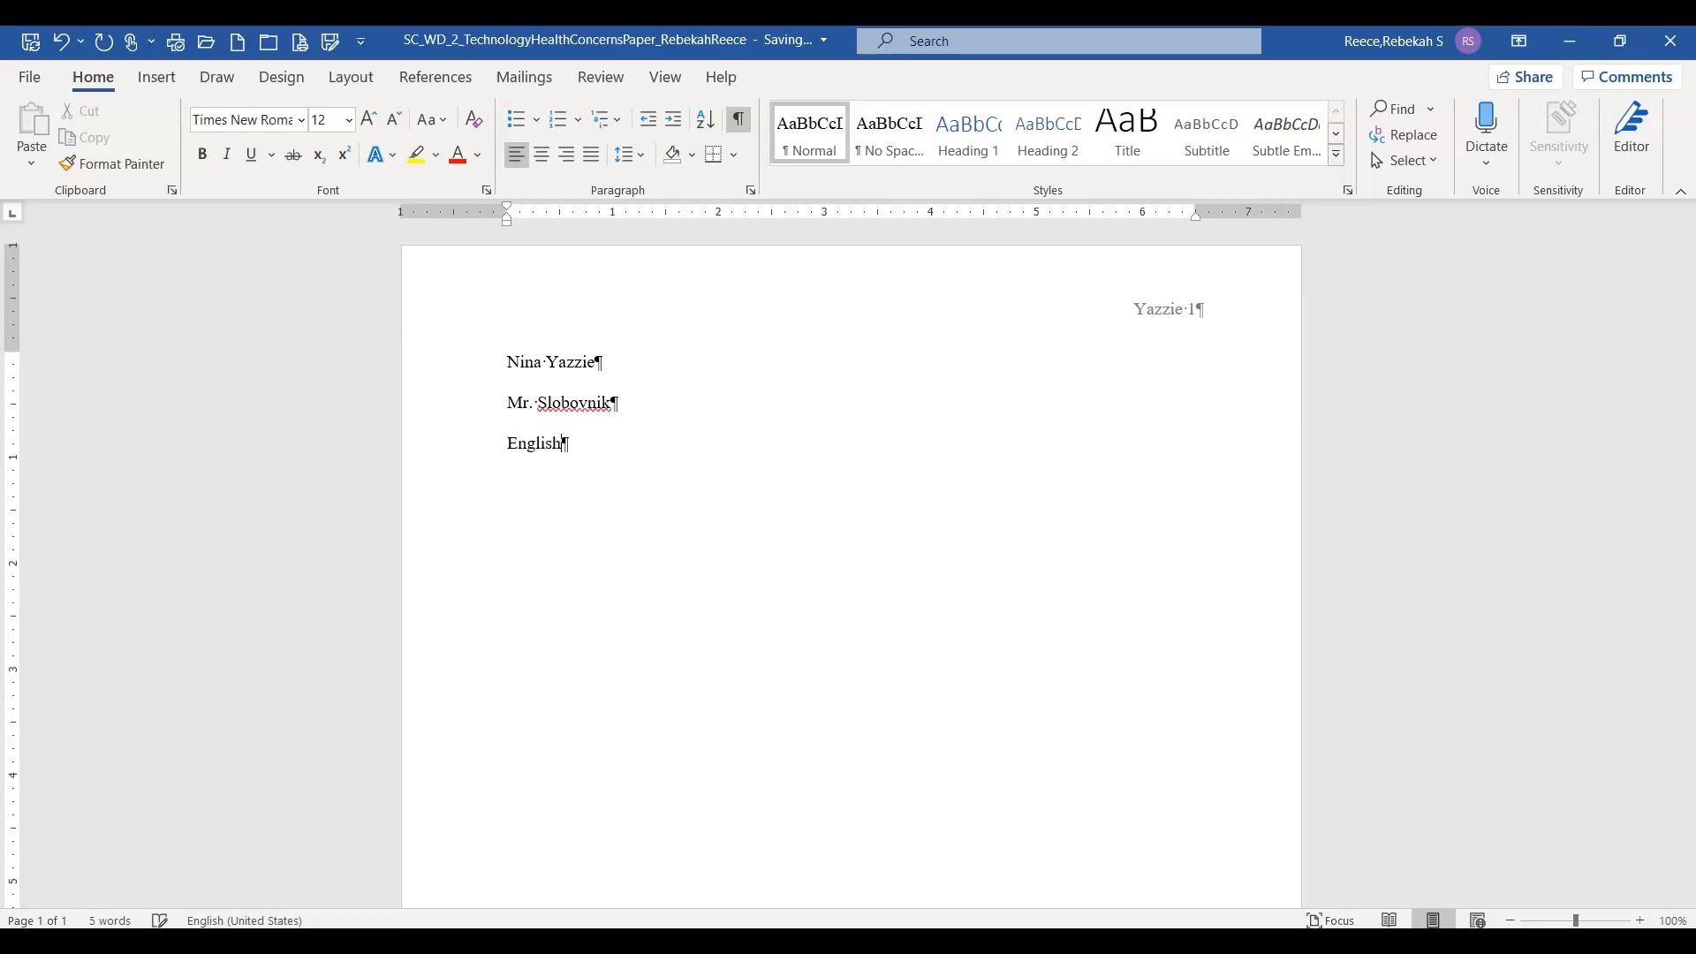
type(" 101")
key("Return")
type("October 6, 20210")
key("BackSpace")
key("Return")
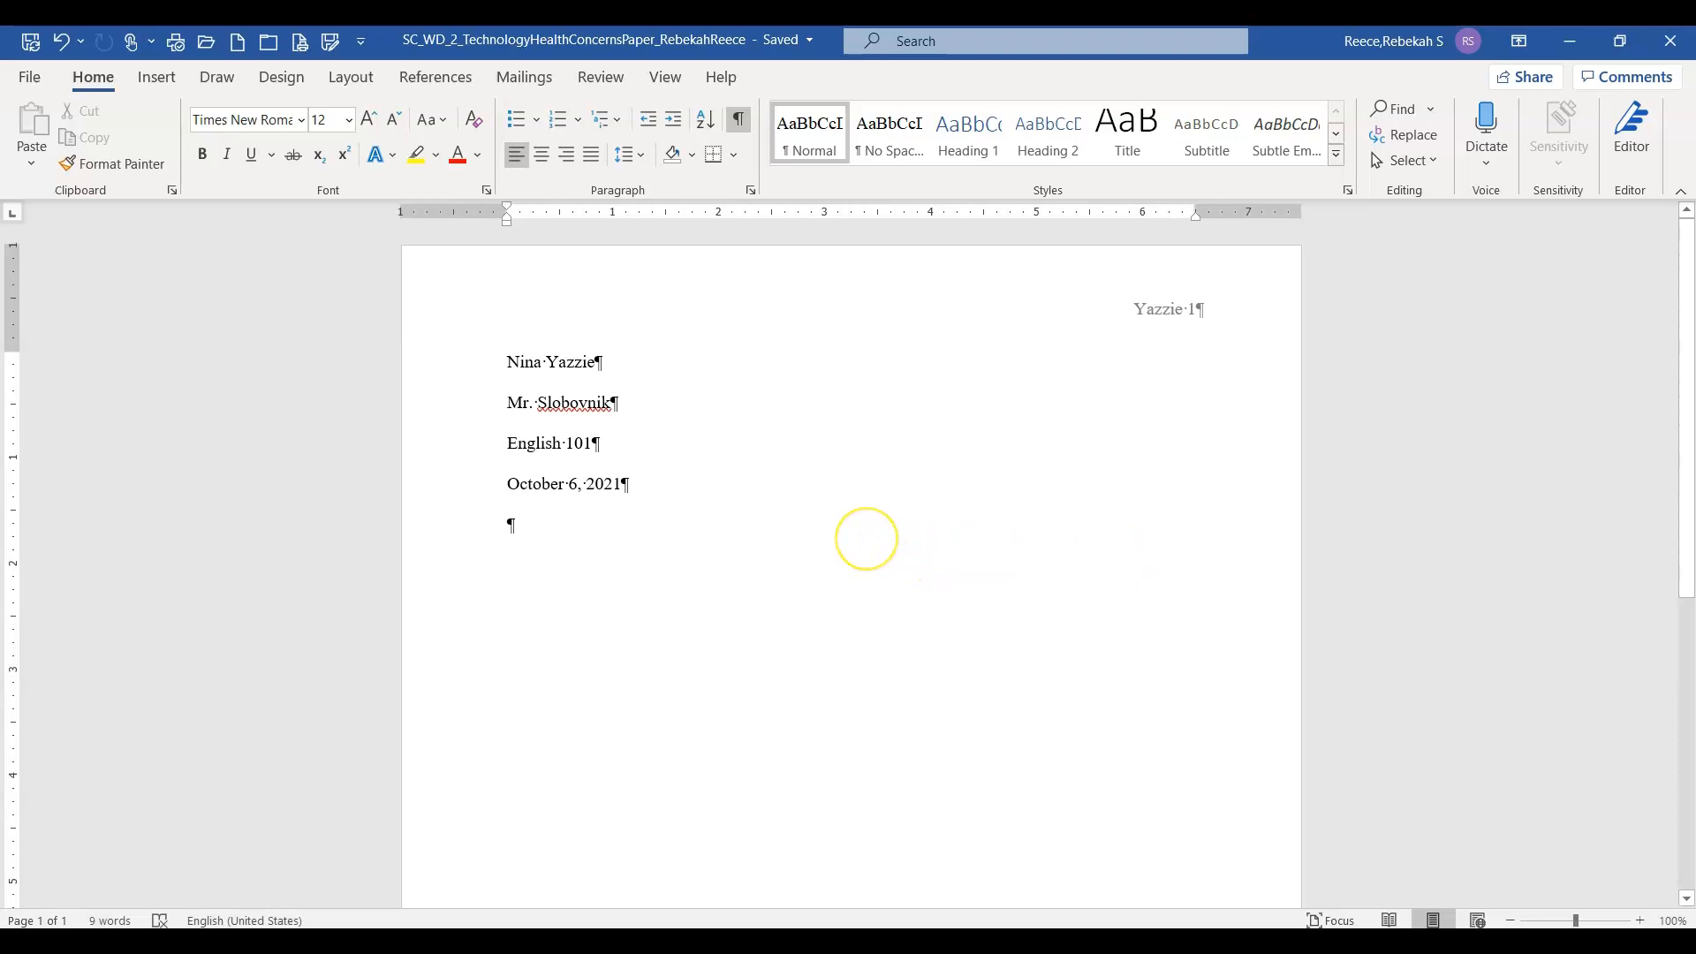
Center the empty paragraph below the date, enter the title "Health Concerns of Using Technology", and start a new paragraph
double_click(863, 534)
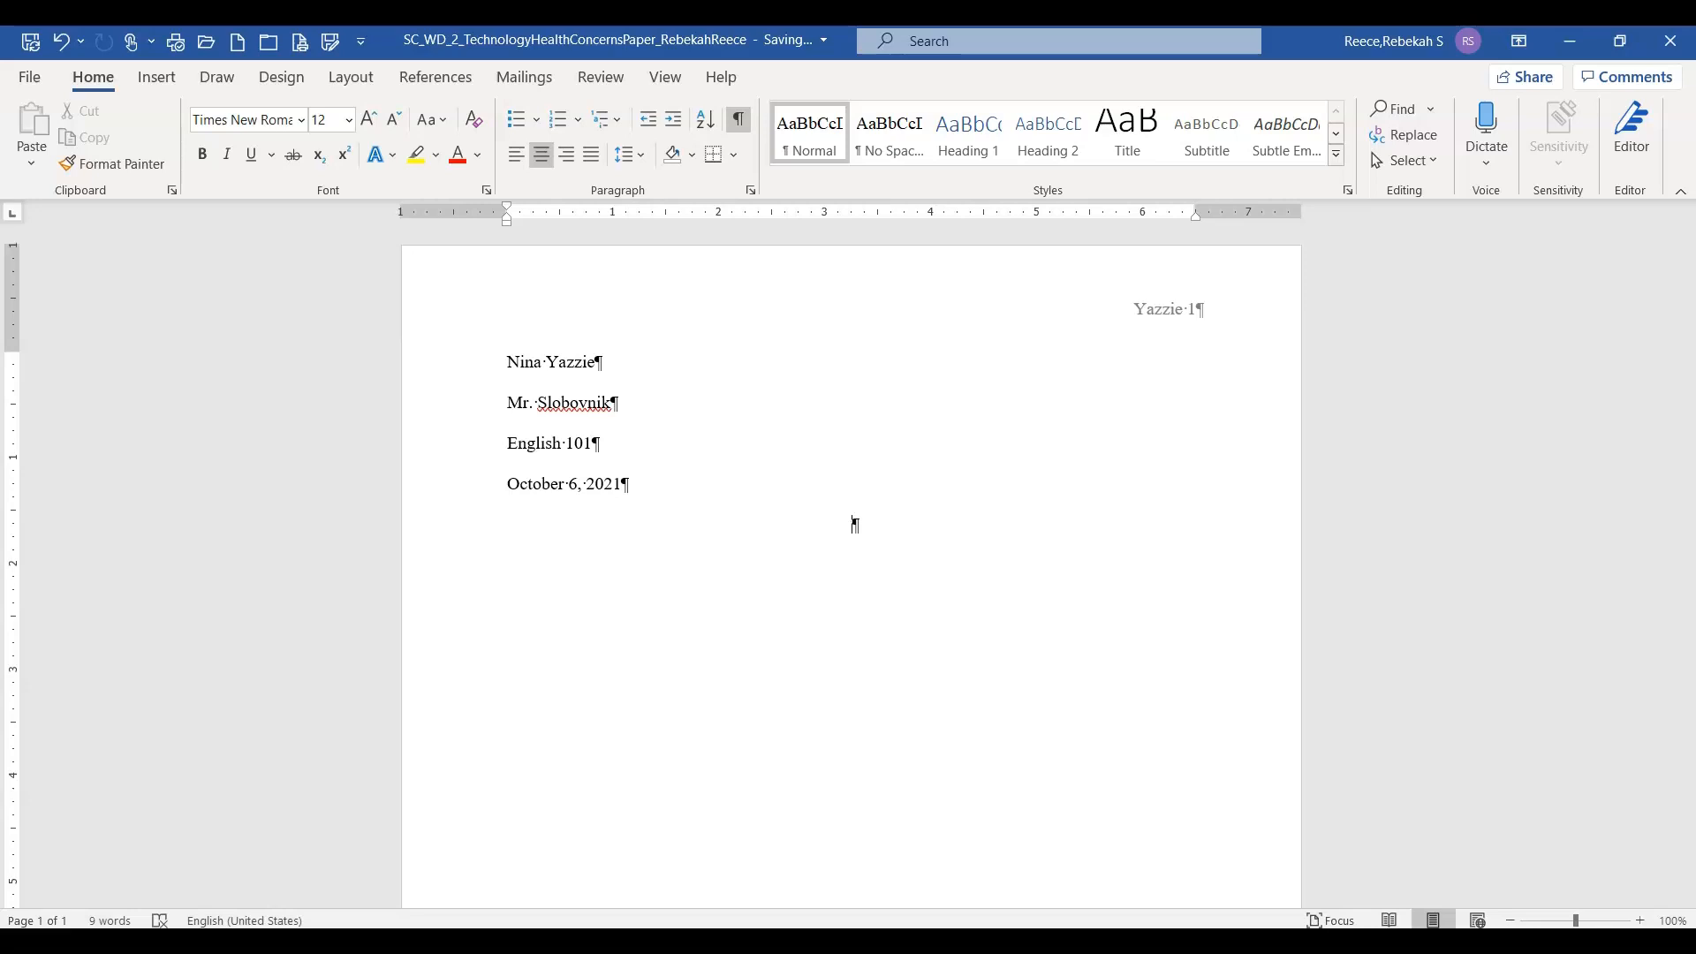
type("Health Concer")
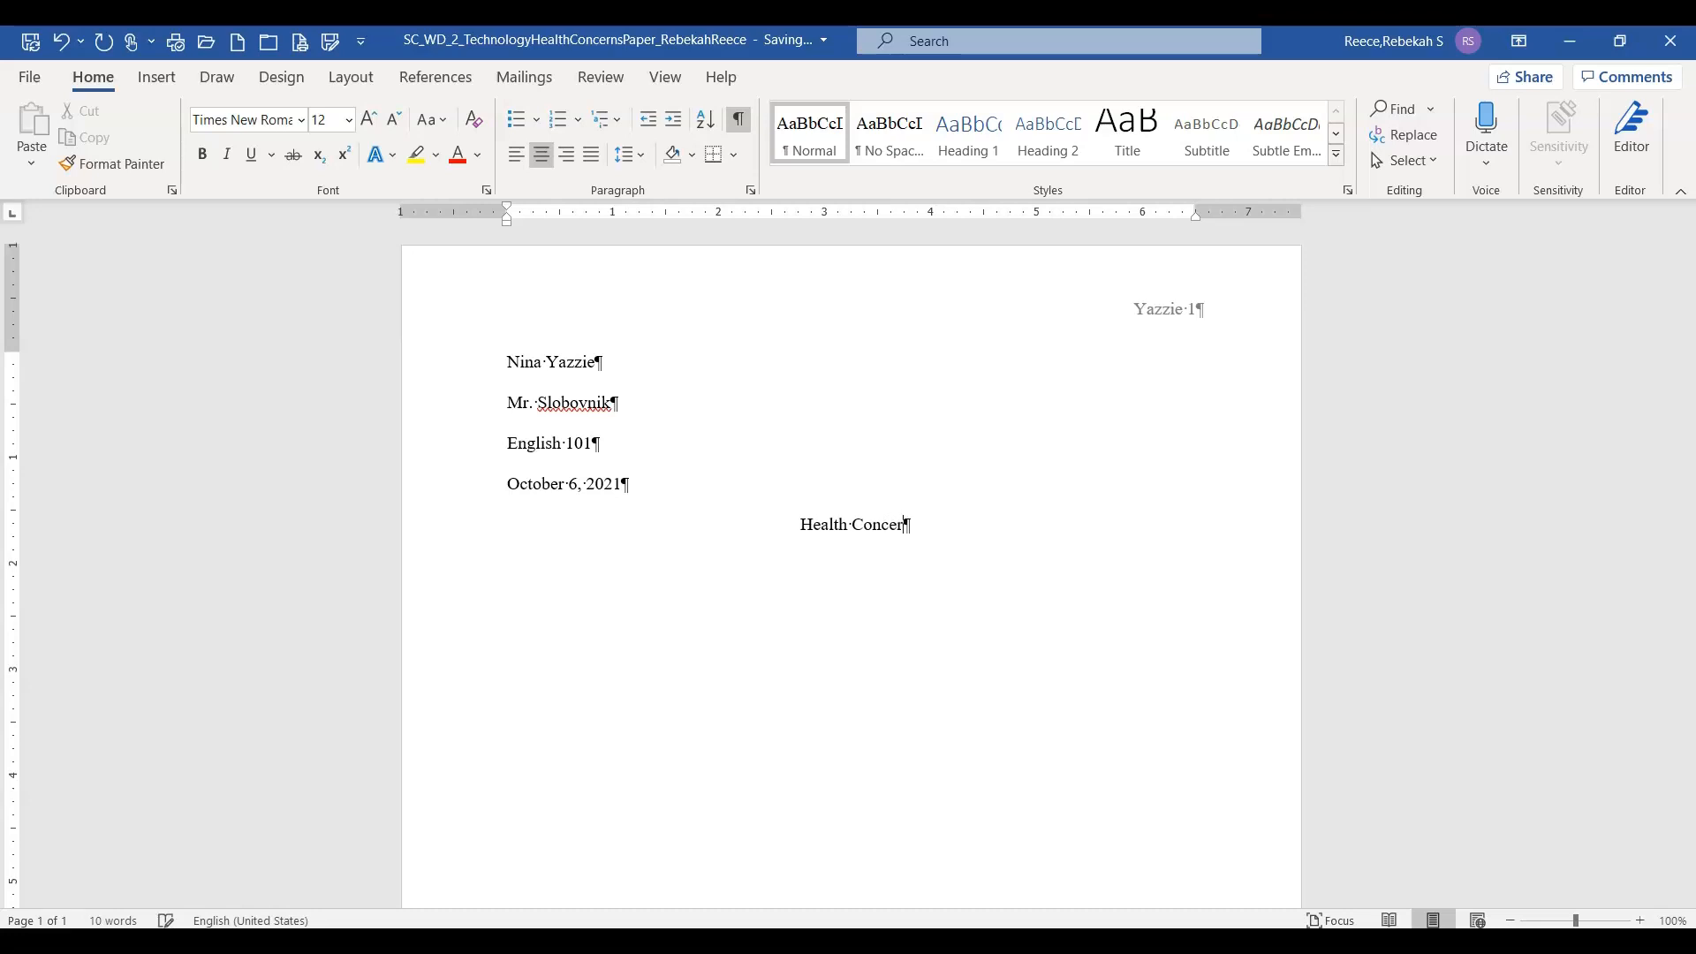
type("ns of Usin")
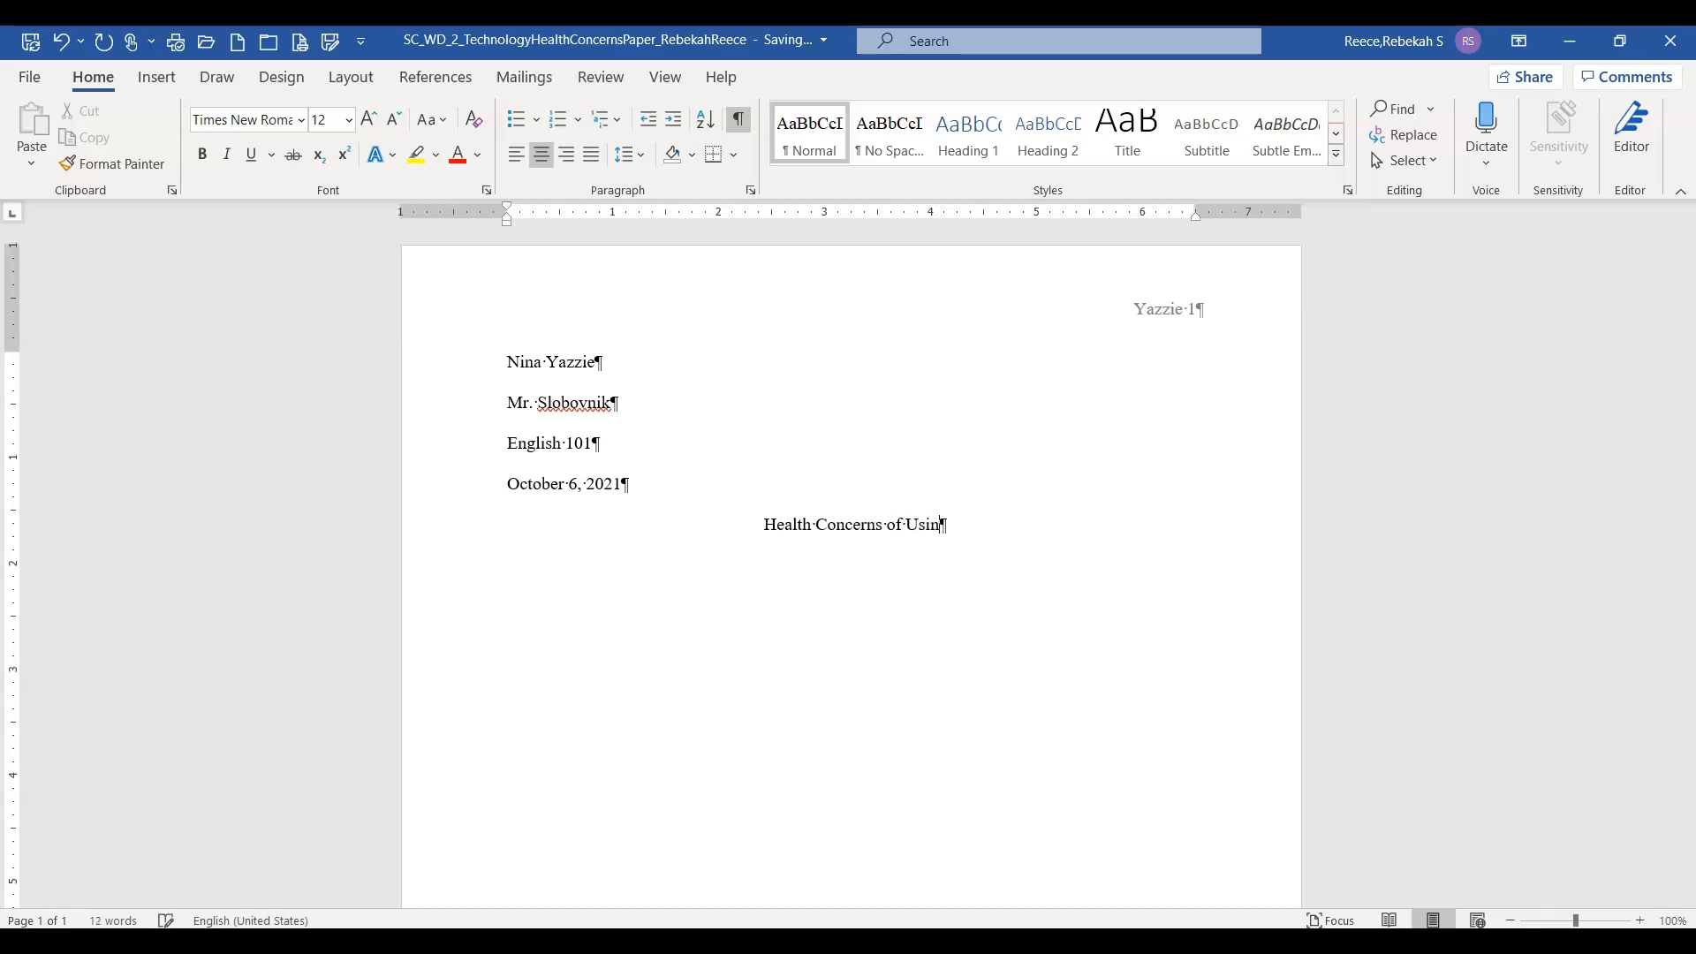
type("g Technology")
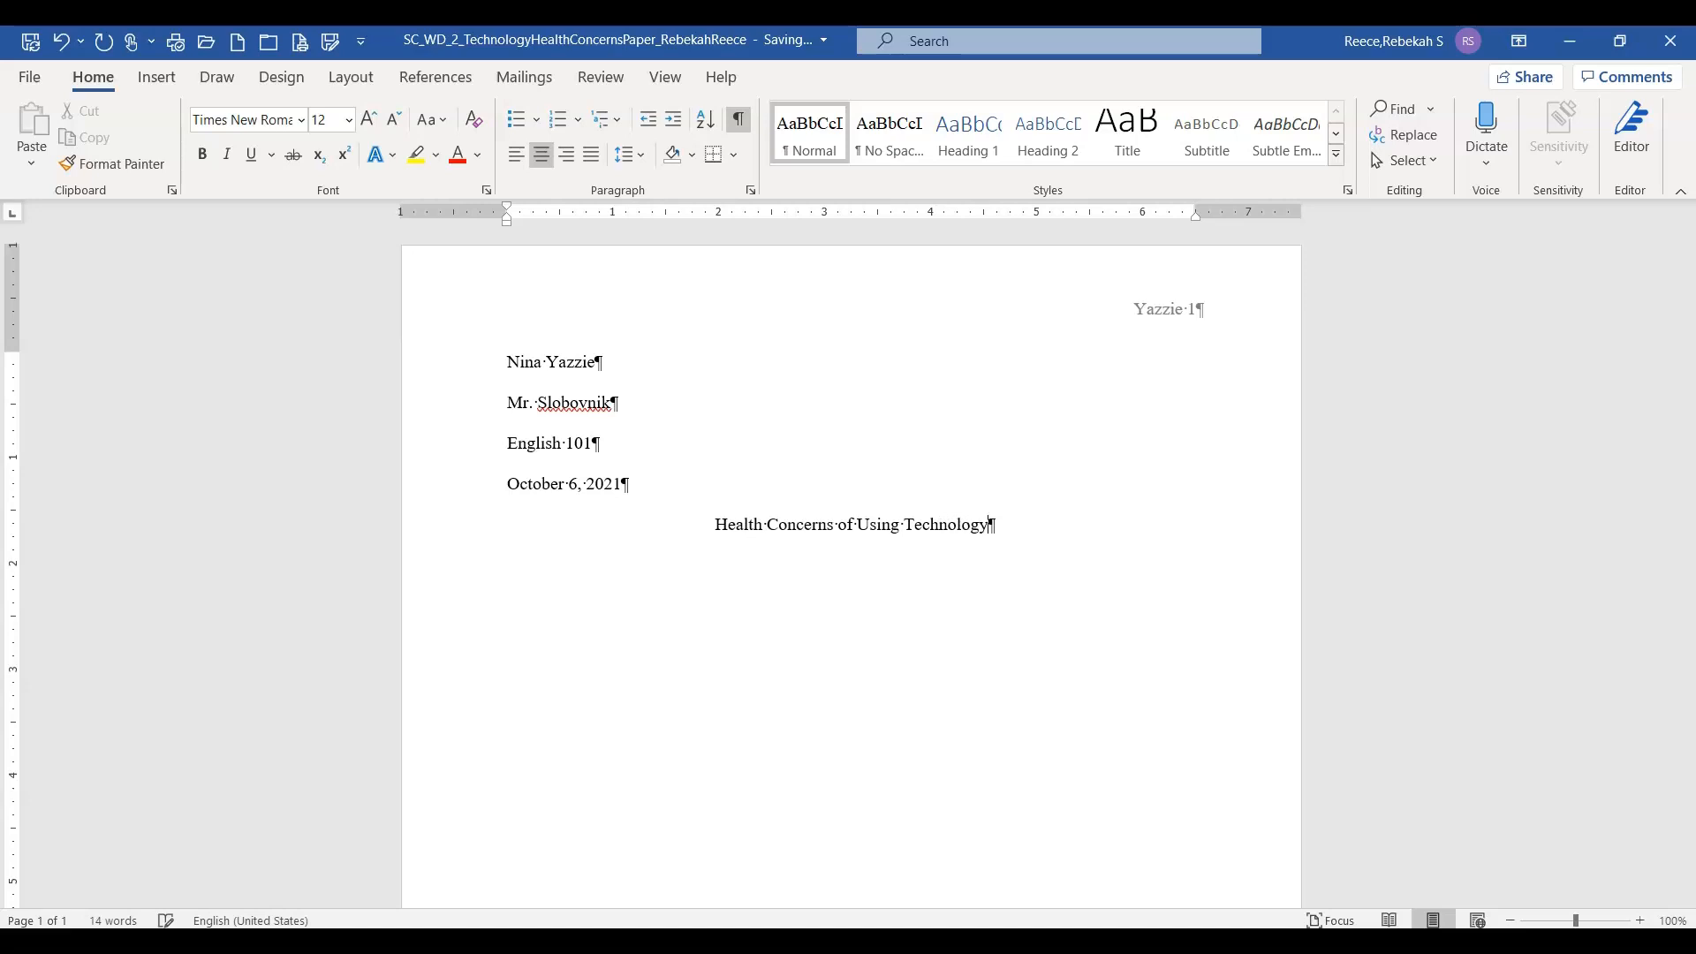
key("Return")
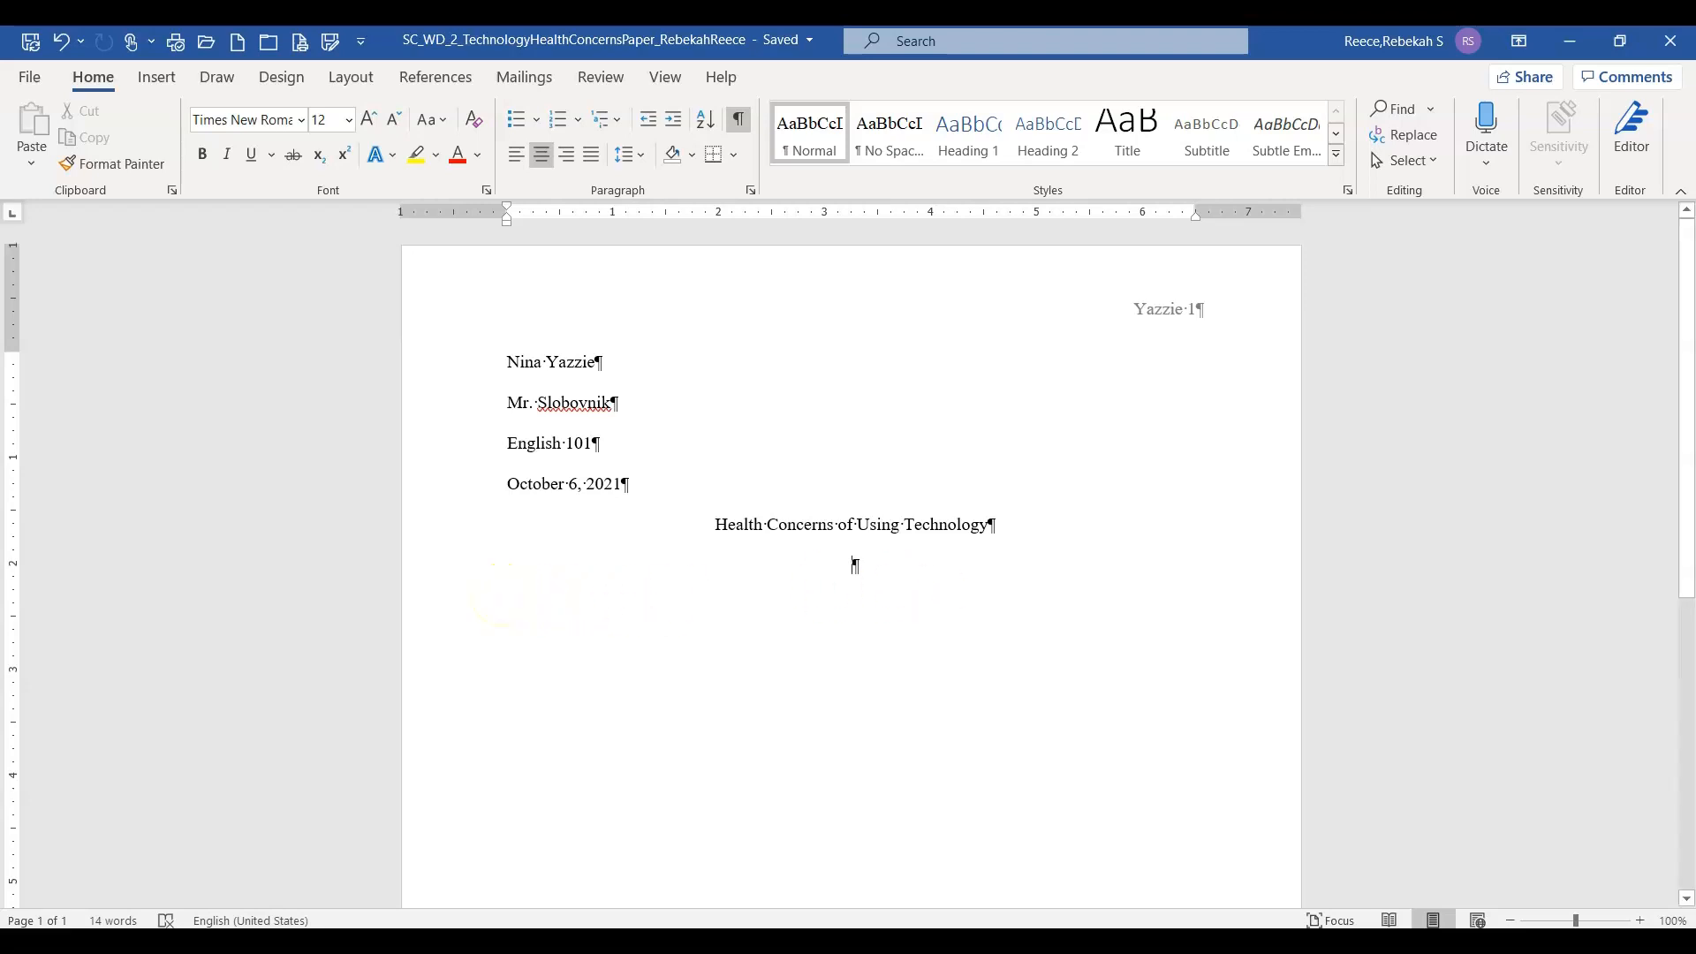
Left-align the new empty paragraph below the title
right_click(789, 574)
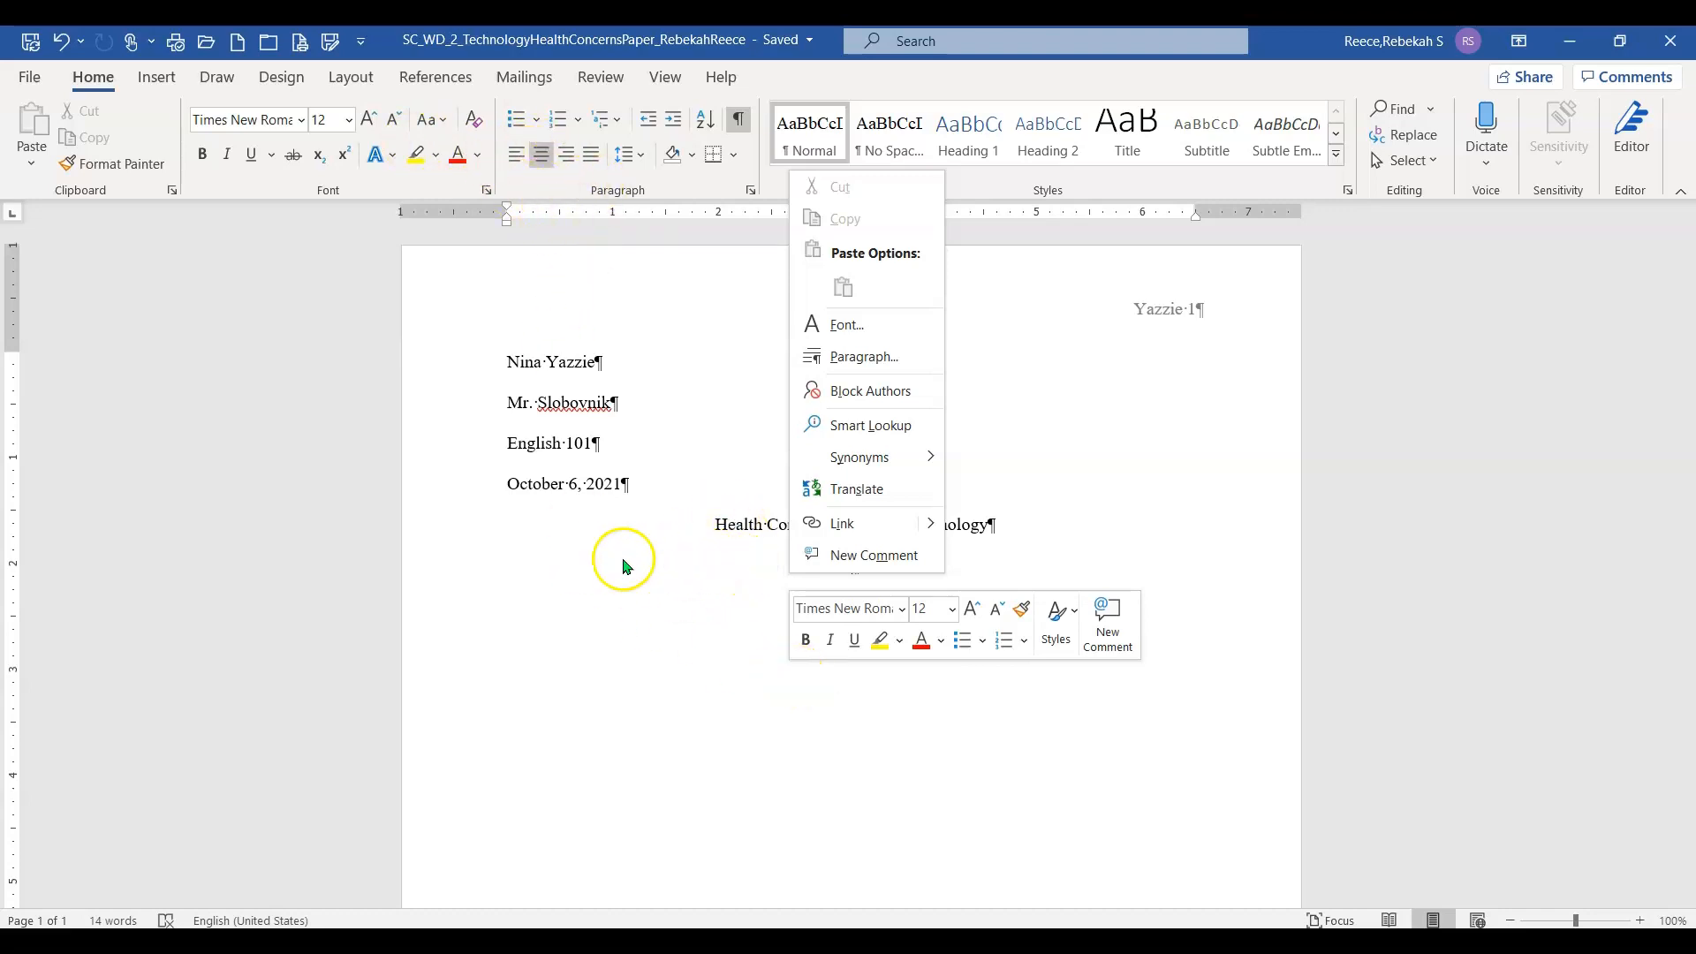
left_click(475, 571)
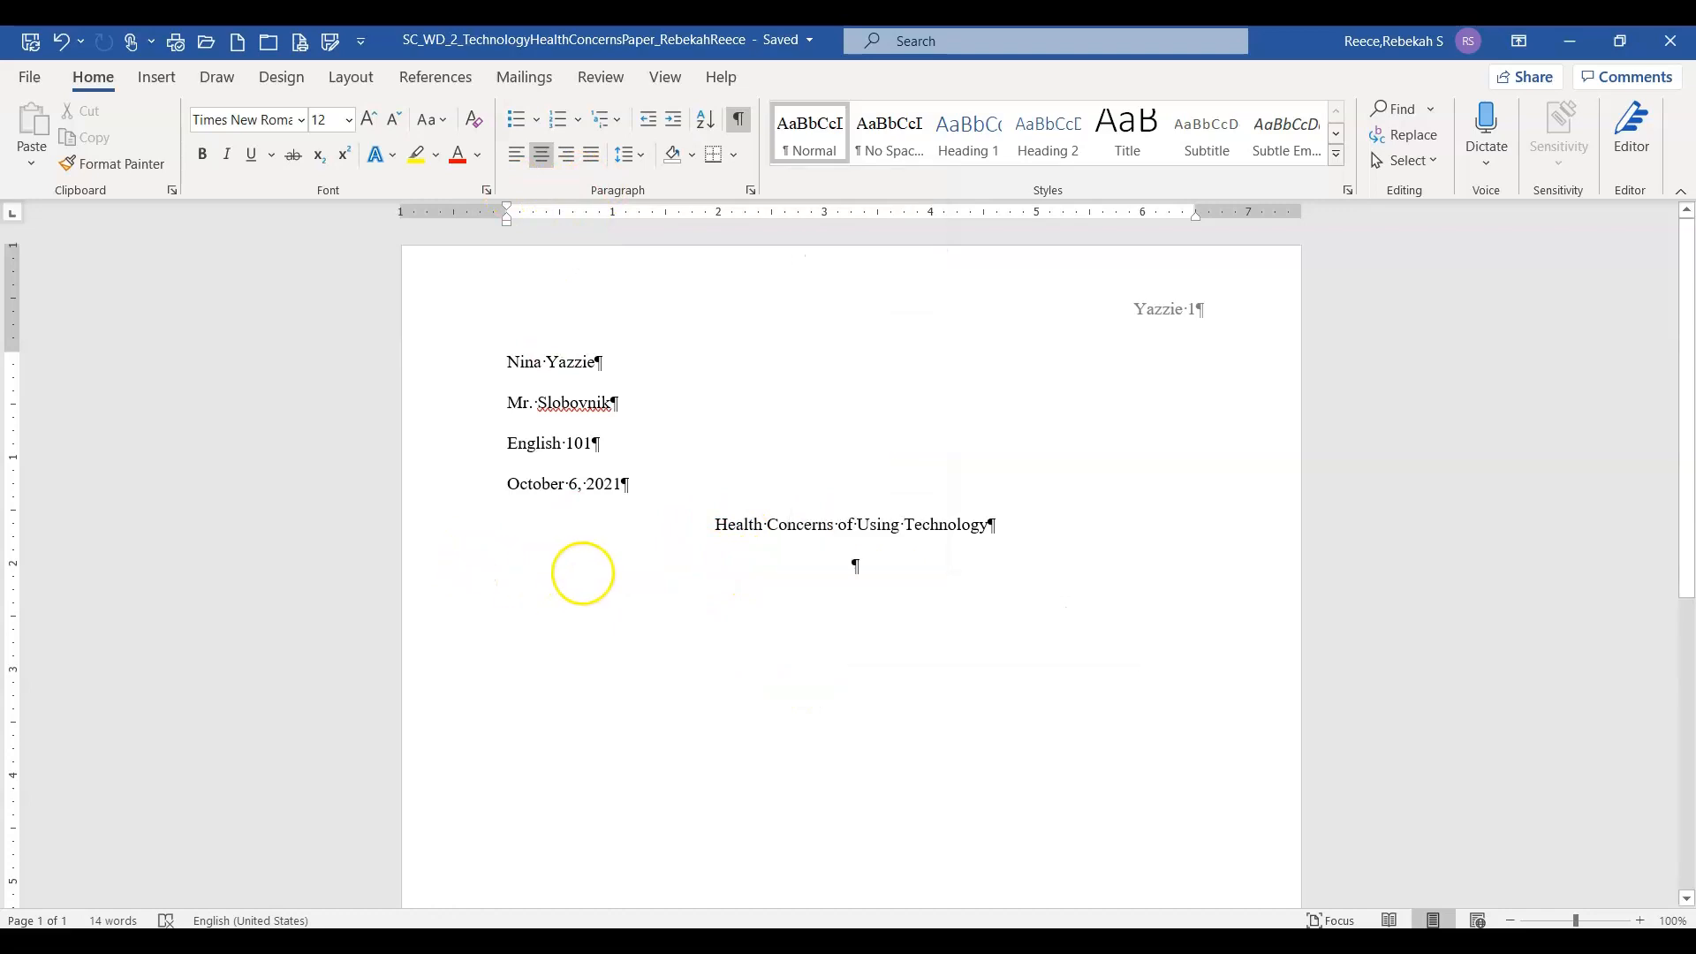
key("ctrl+l")
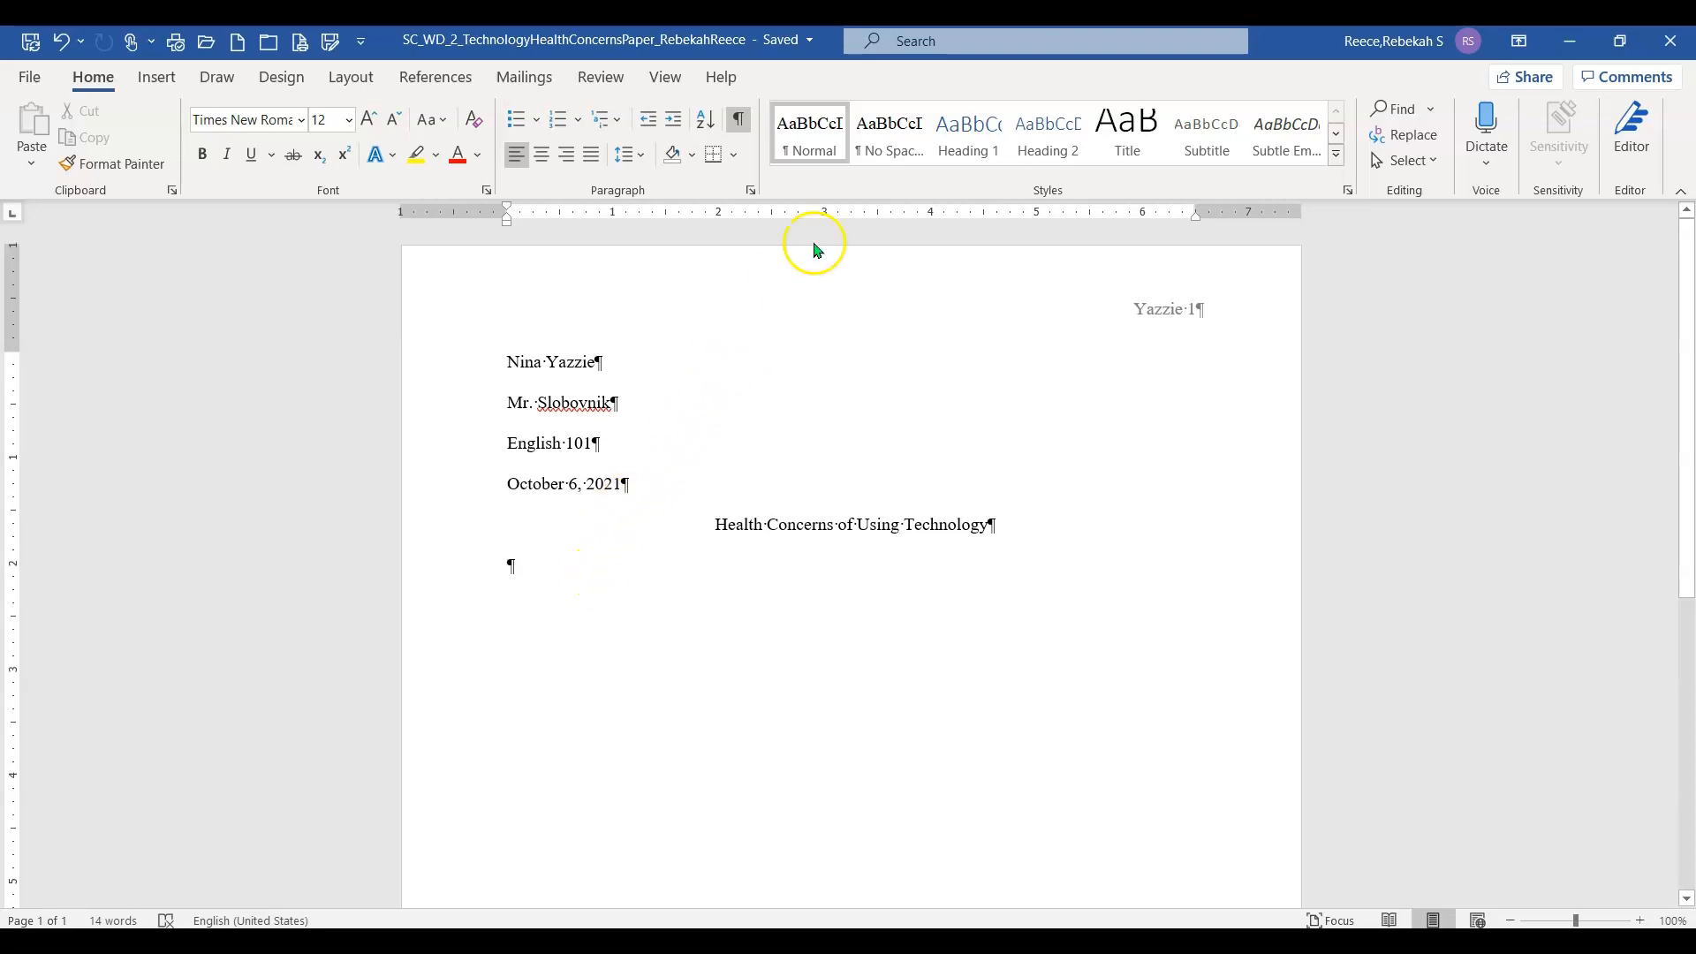
Hide the ruler and show it again
left_click(665, 78)
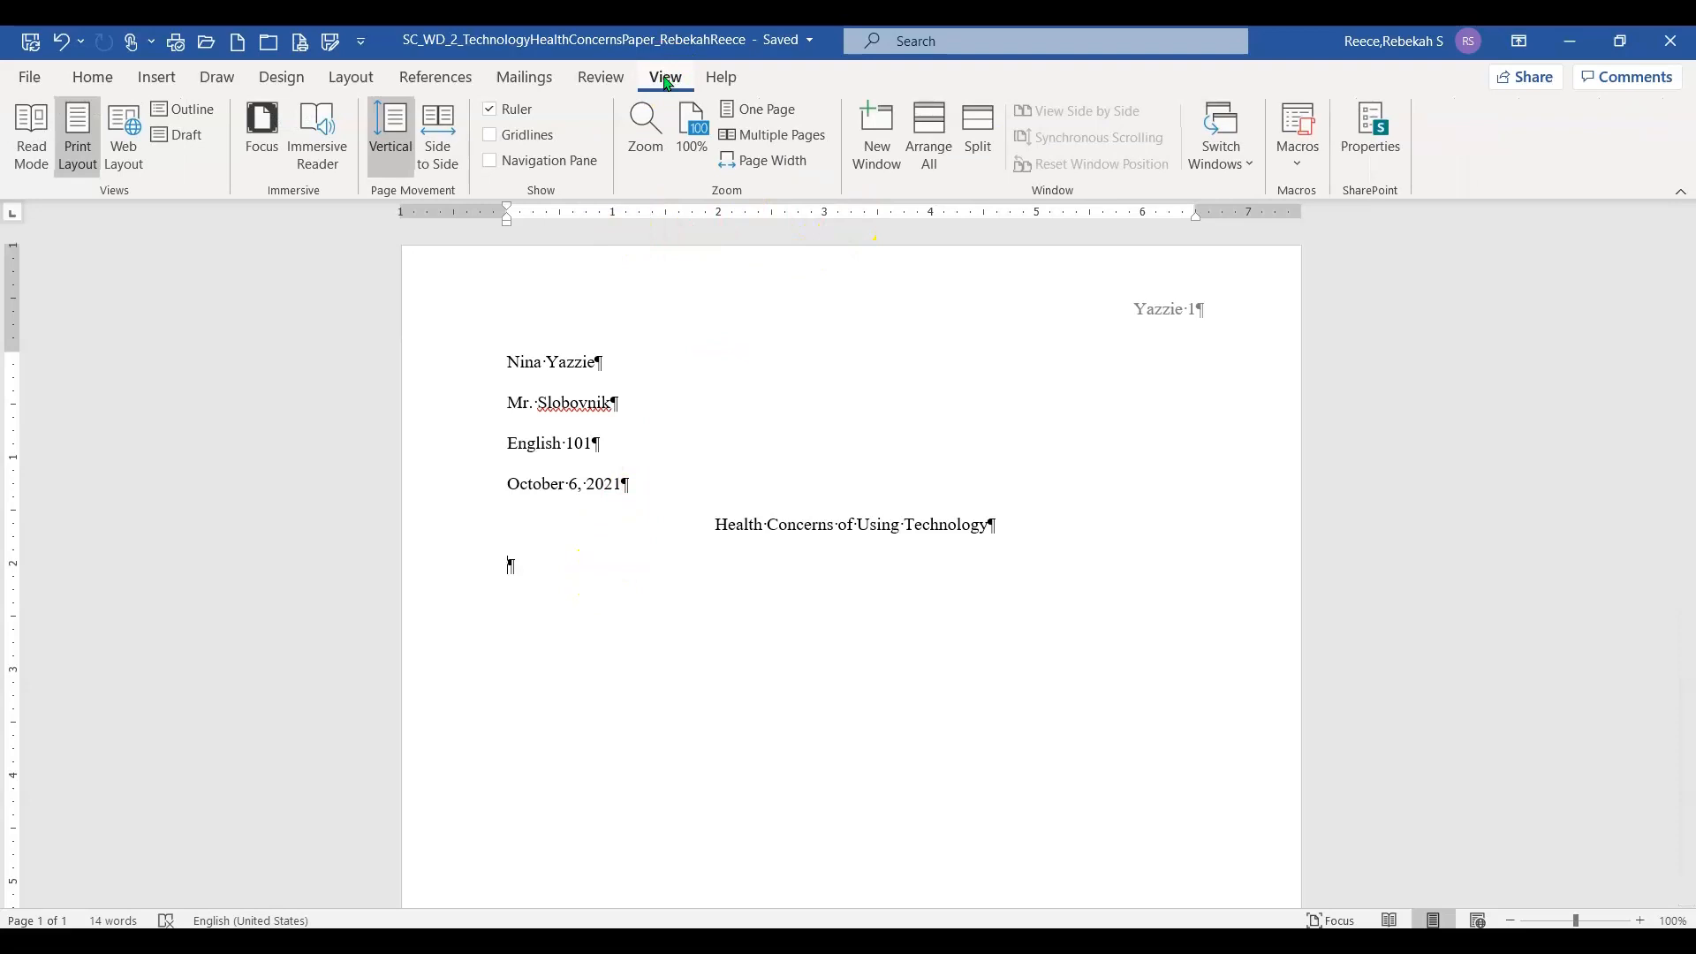
left_click(491, 111)
left_click(491, 113)
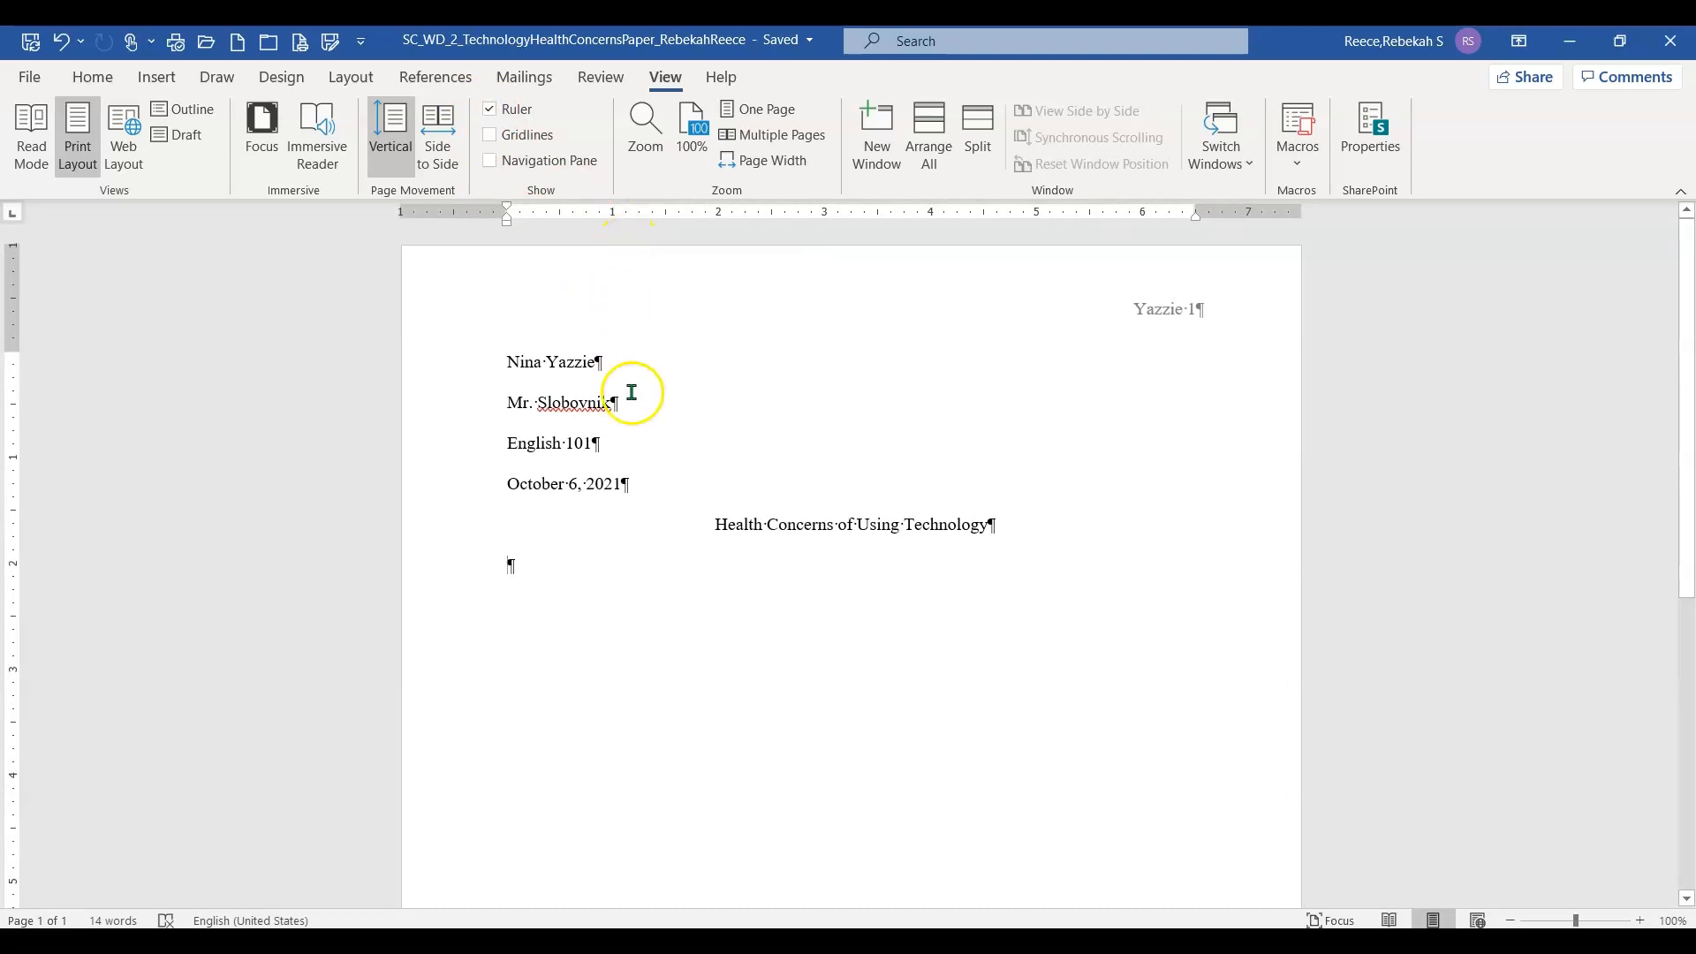
scroll(606, 530, "down", 2)
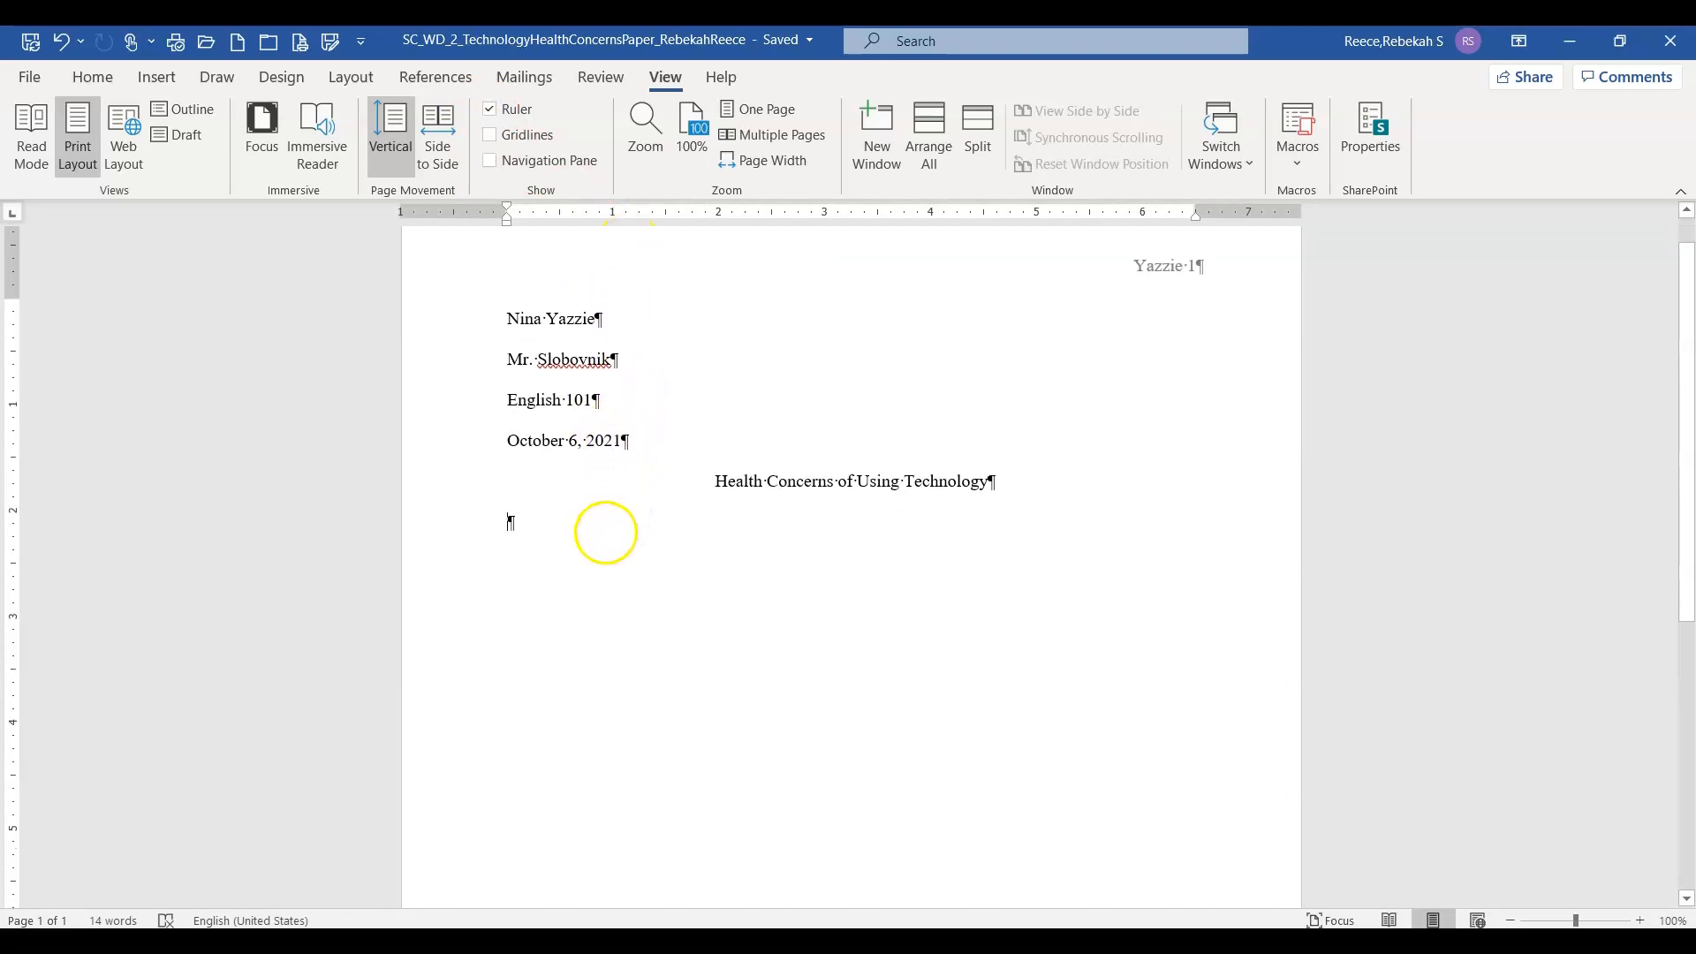
scroll(606, 534, "down", 2)
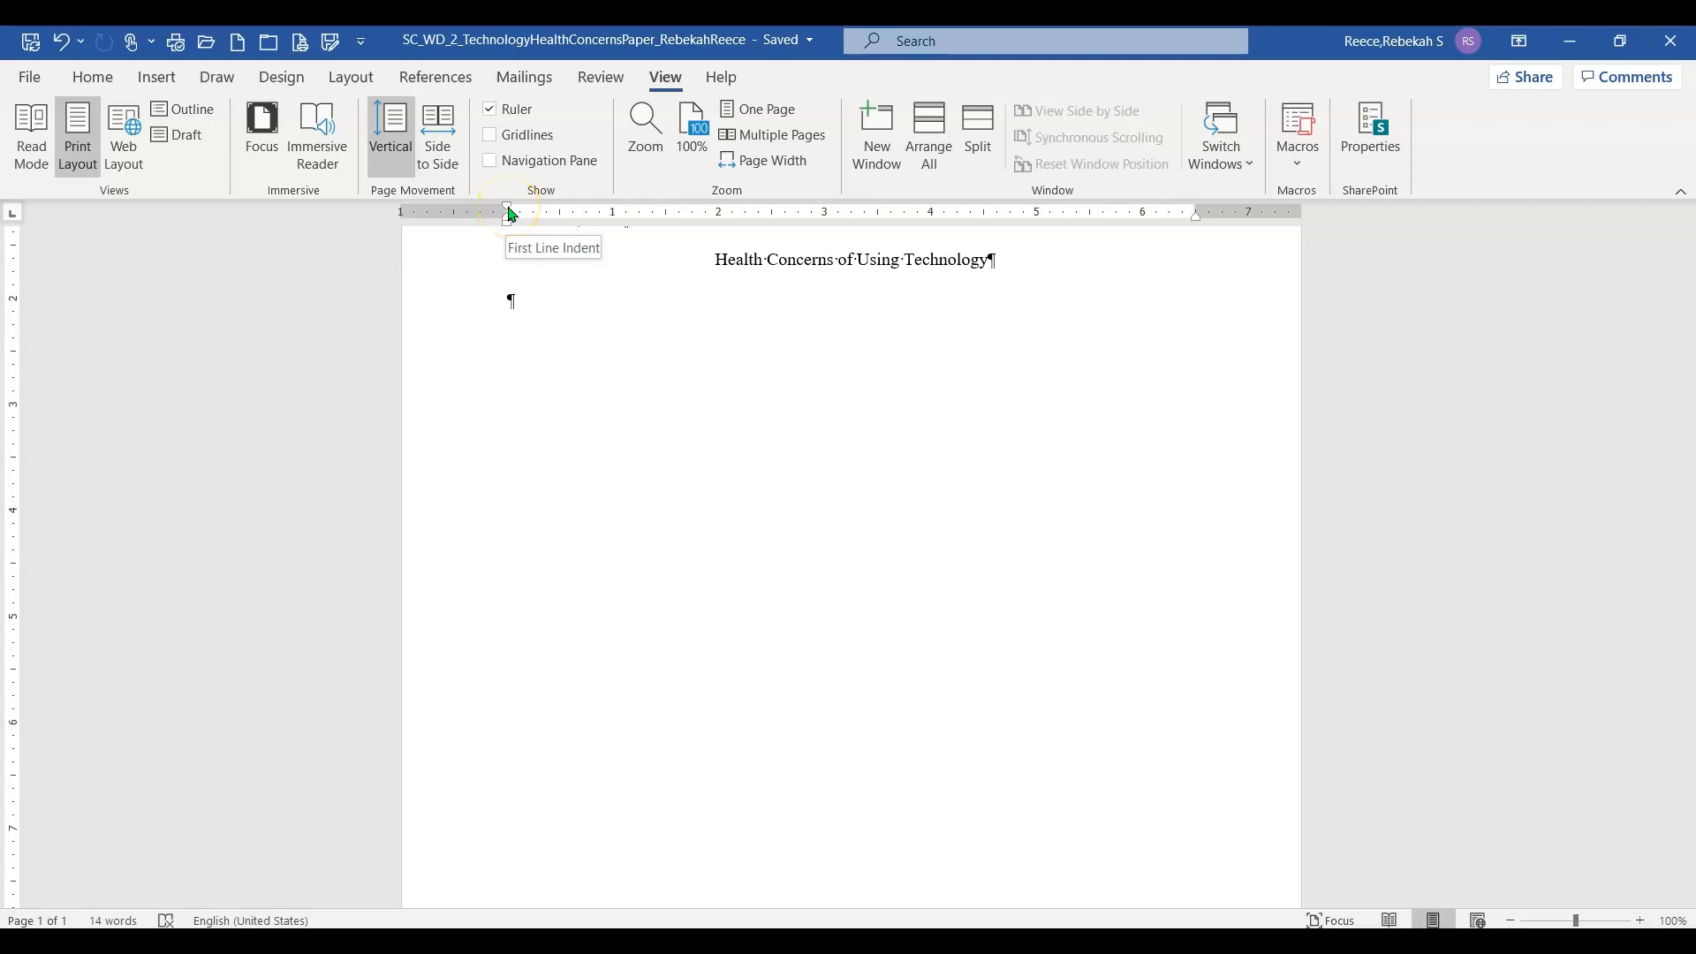
Try out the first-line, hanging and left indents on the empty body paragraph, and return them to the left margin
left_click_drag(512, 215, 562, 236)
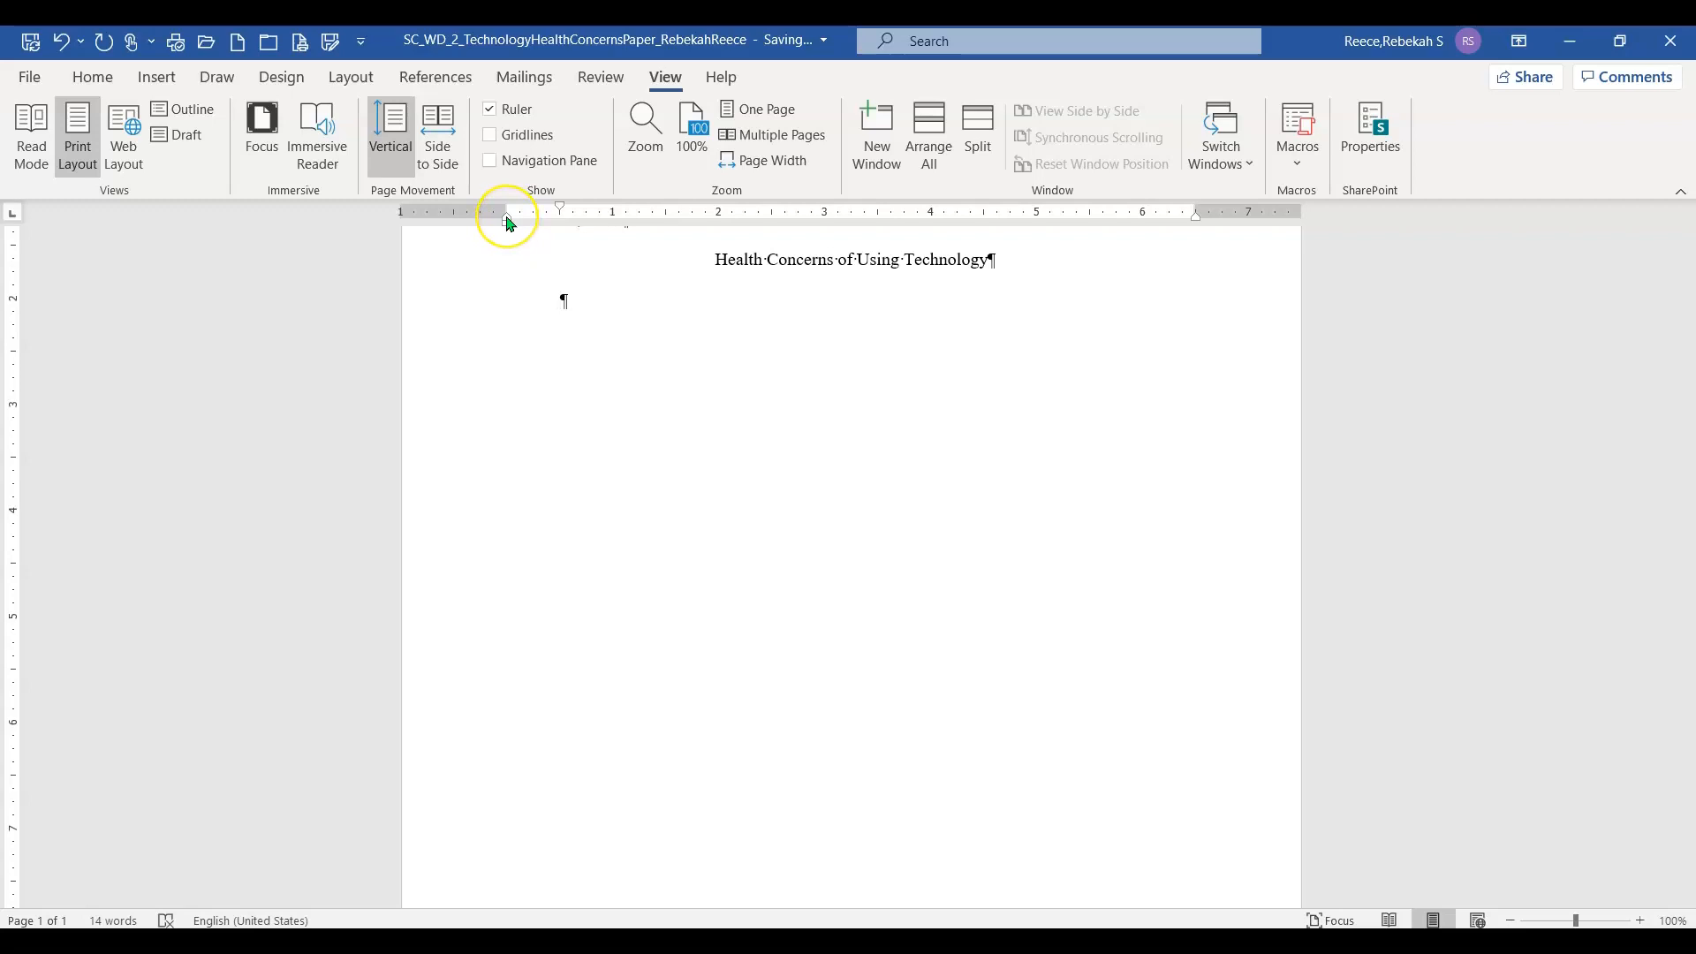
left_click_drag(509, 225, 616, 240)
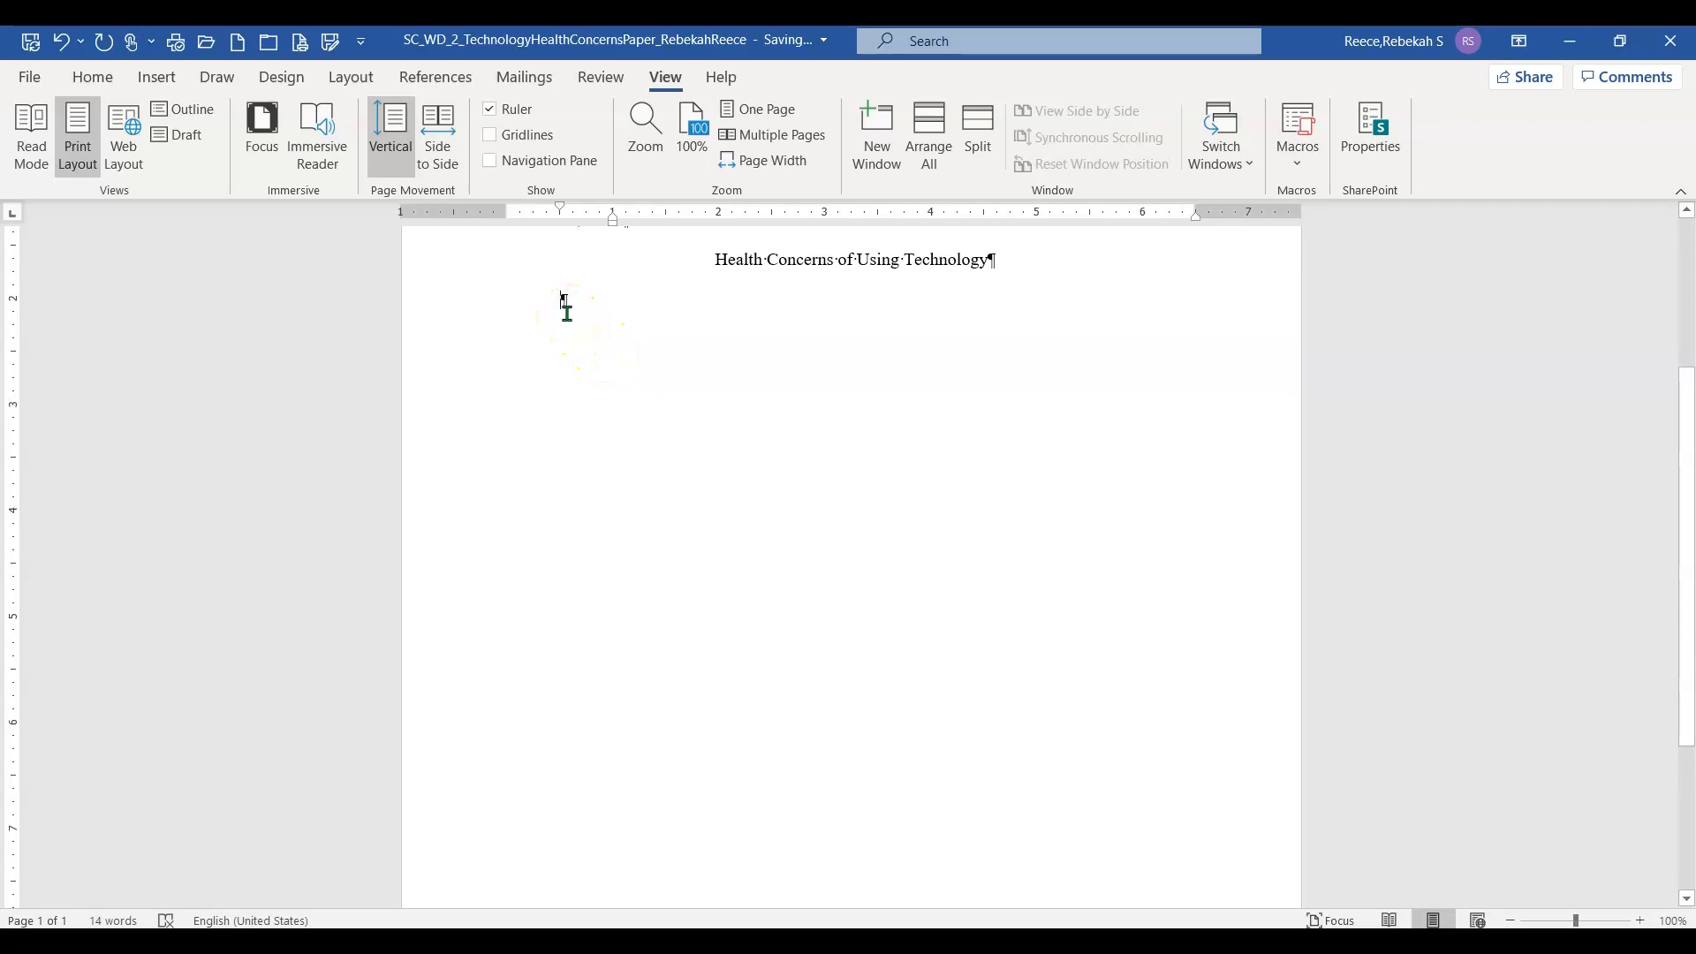
left_click_drag(613, 222, 560, 232)
left_click_drag(507, 215, 559, 235)
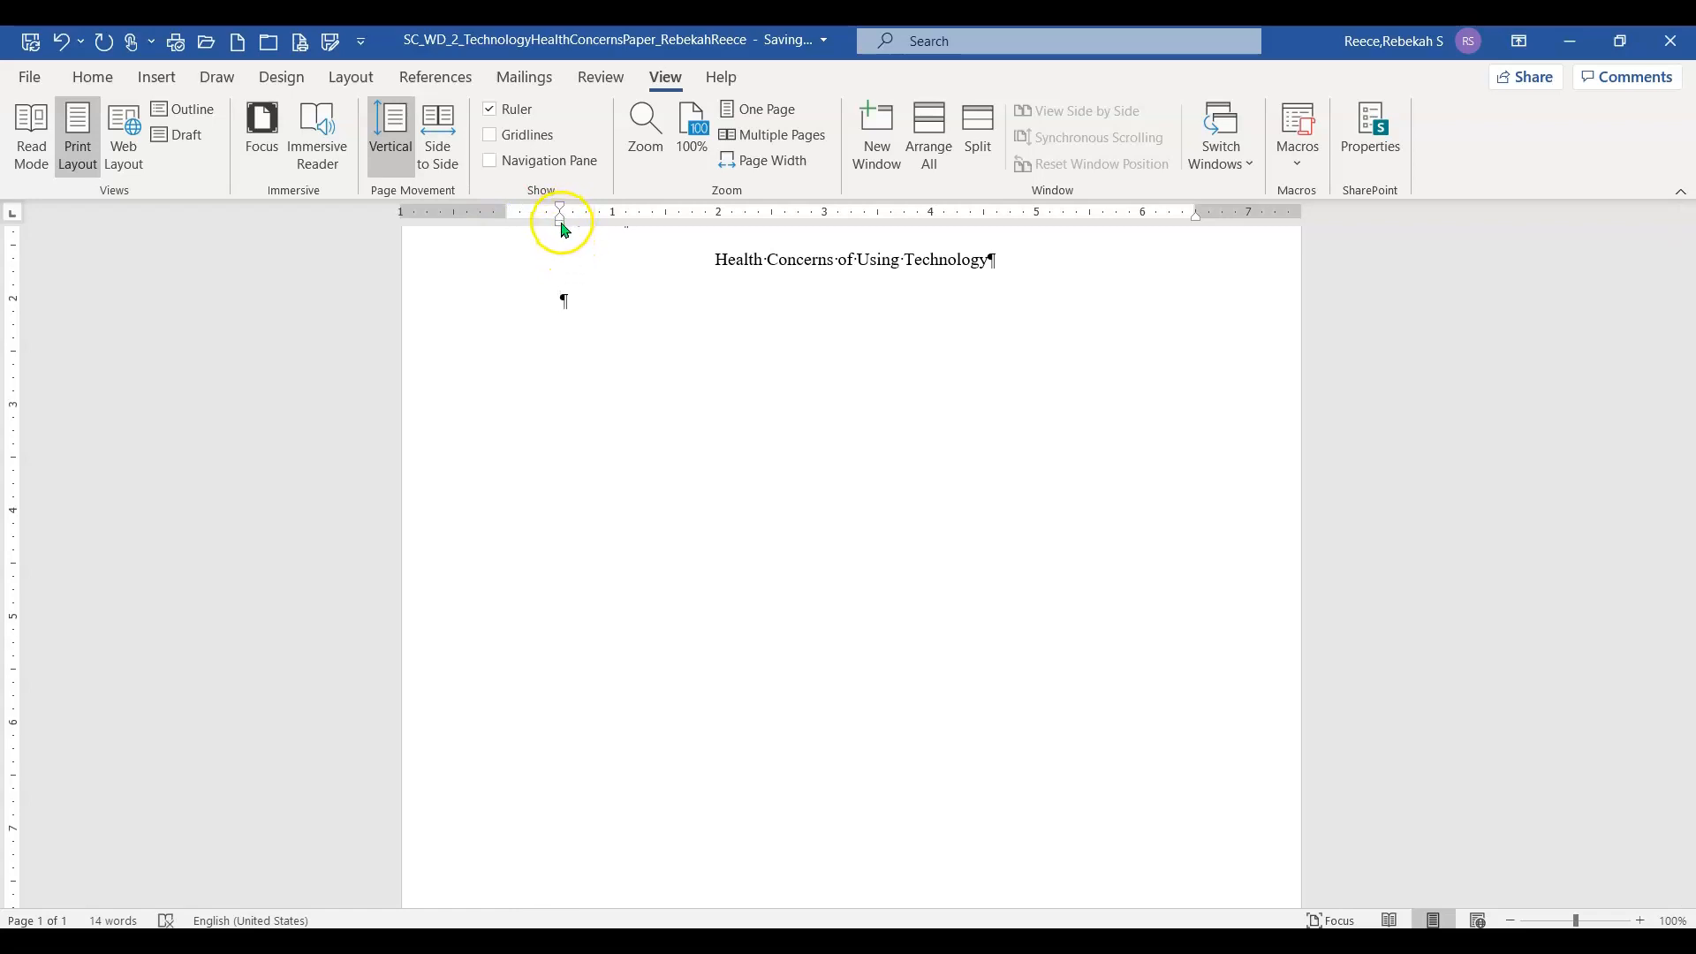
left_click_drag(560, 222, 454, 239)
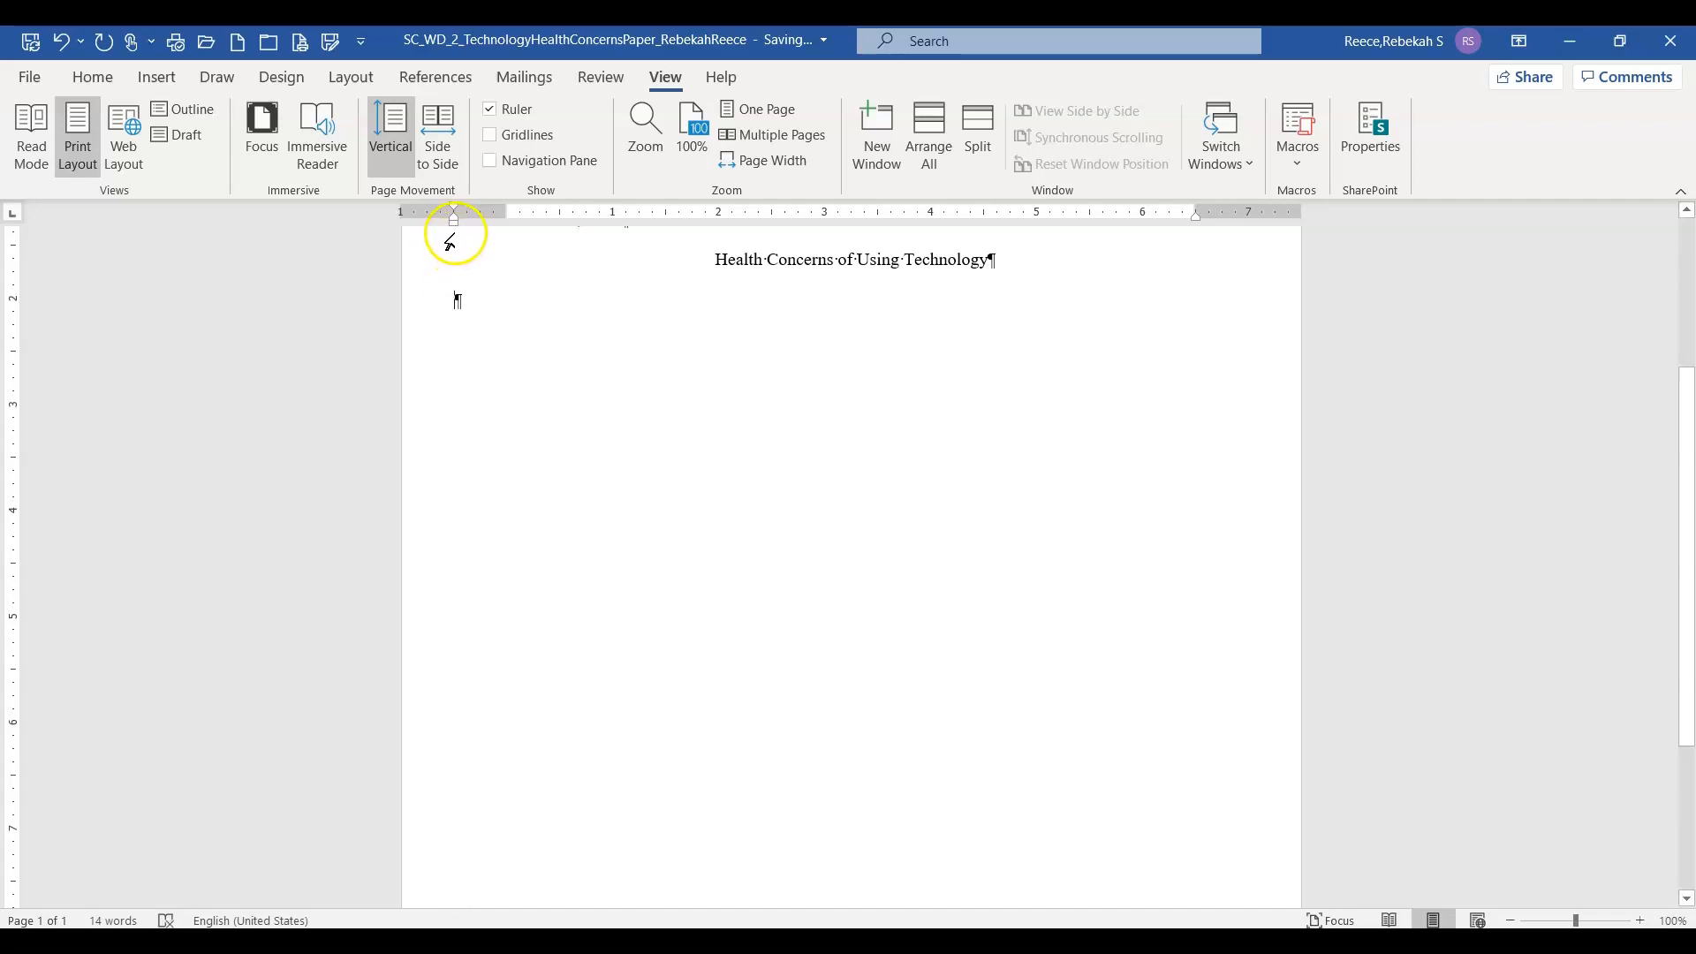
left_click_drag(455, 230, 510, 248)
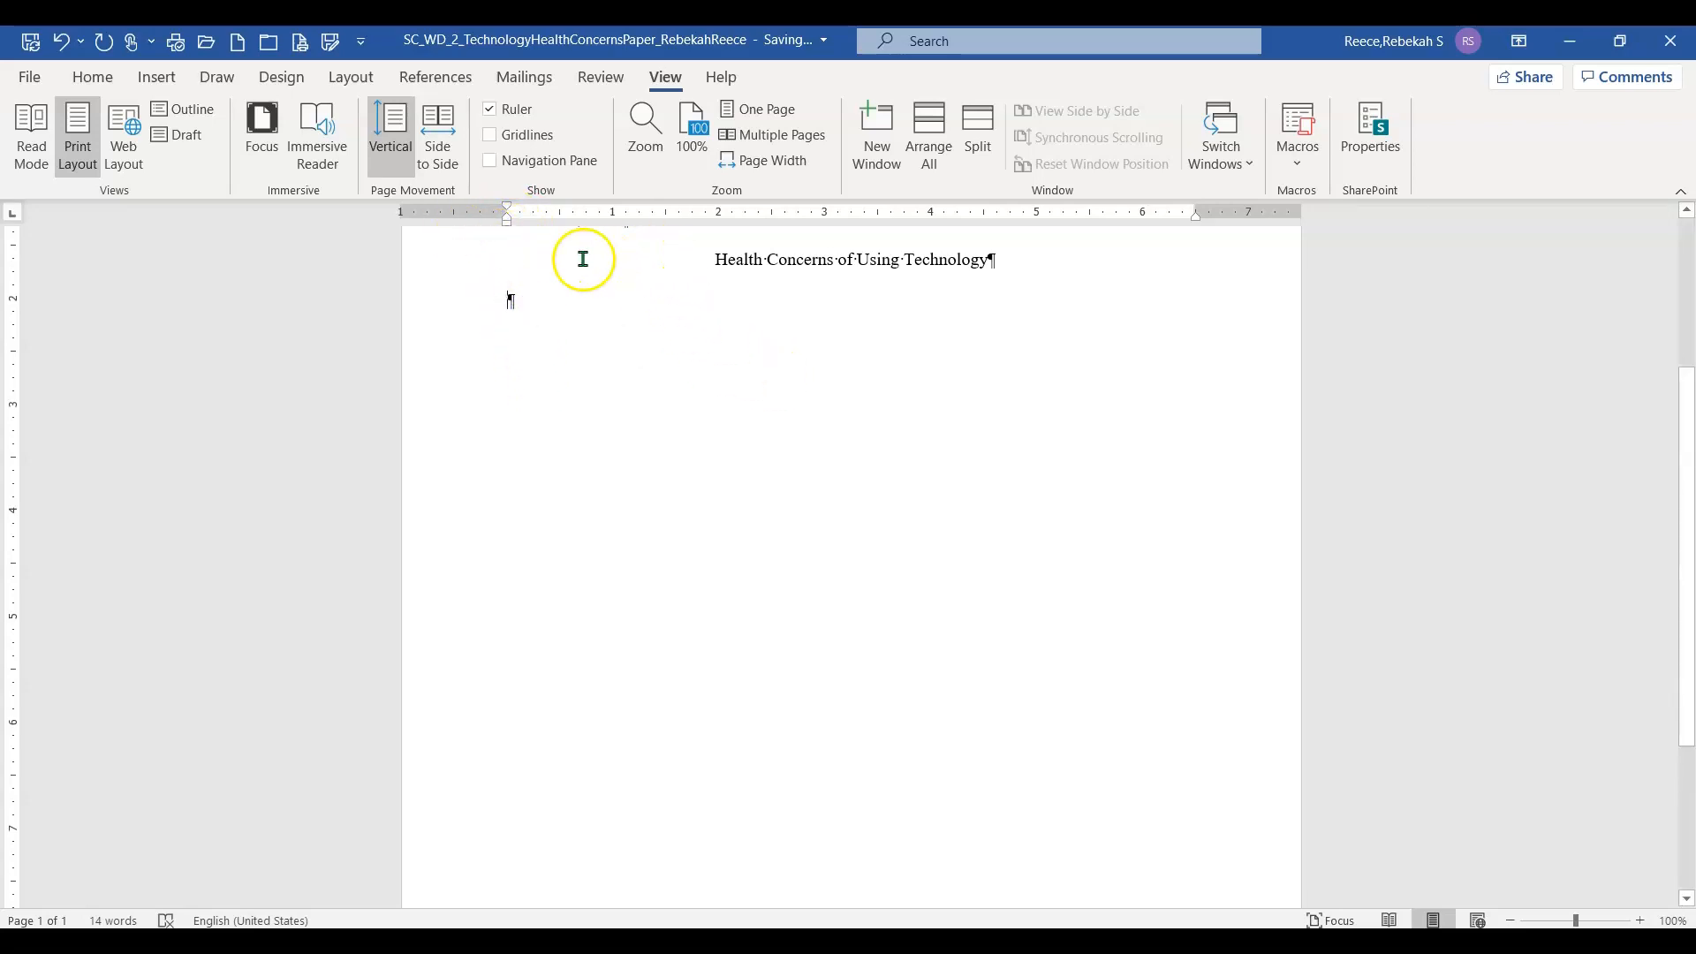
Set the body paragraph's first-line indent to 0.5 inch and begin it with "The widespread use of technology has led to some important user concerns. Two of"
left_click_drag(510, 208, 560, 227)
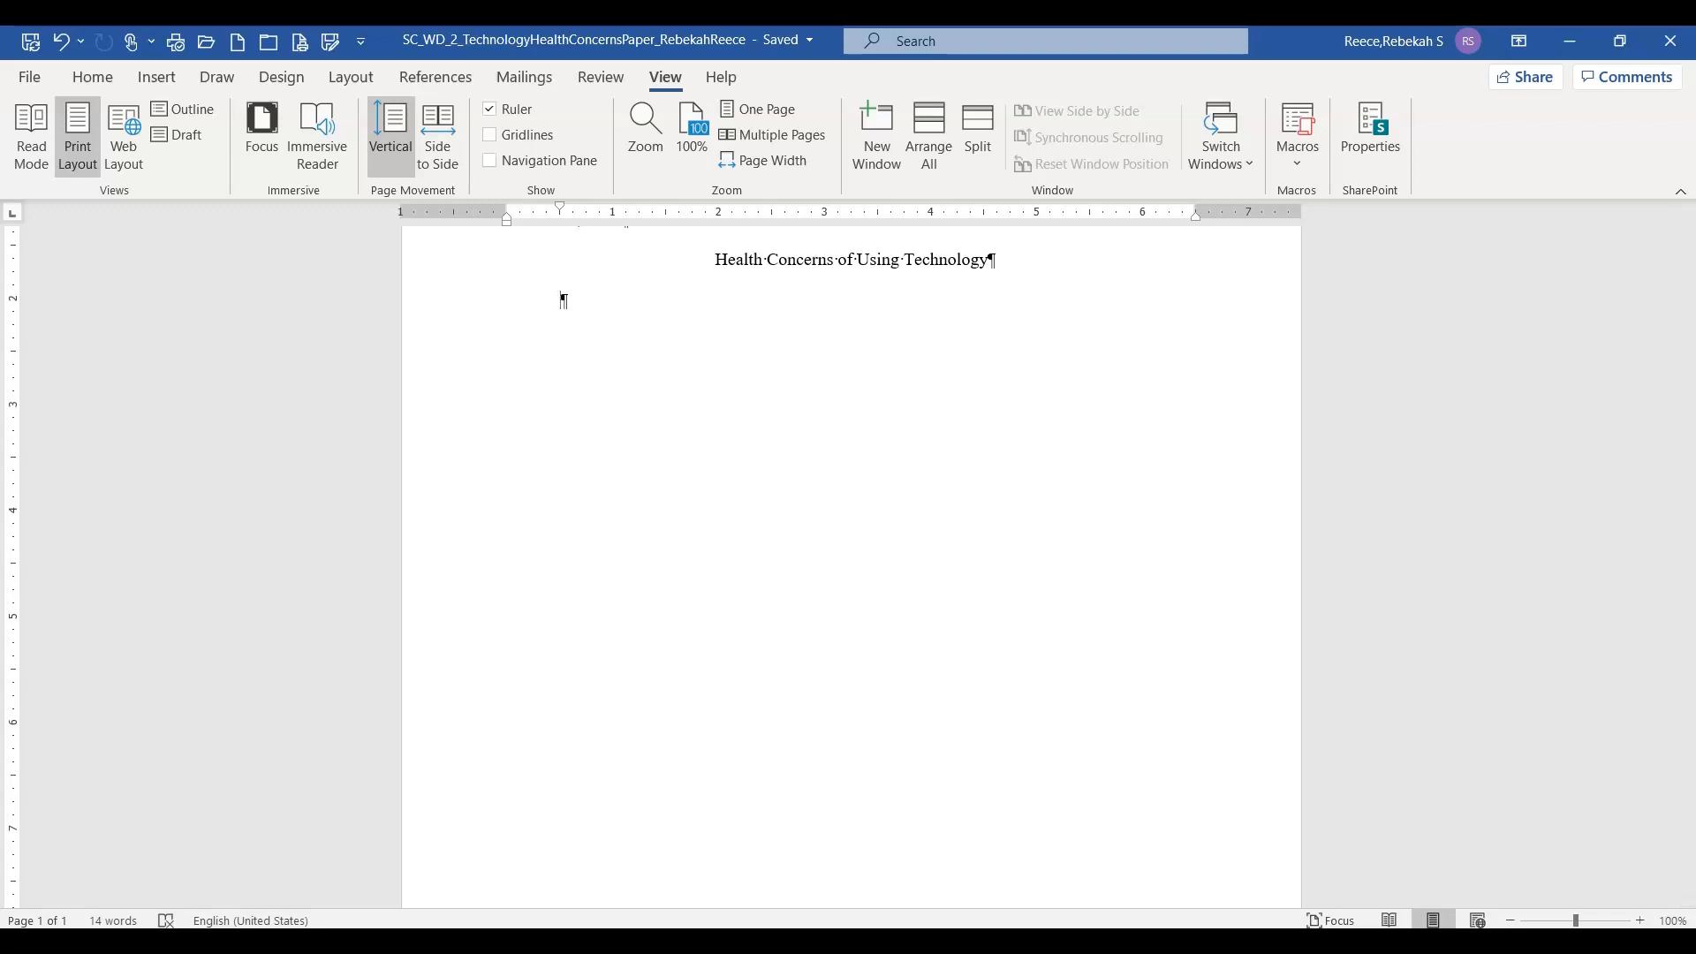
type("The ")
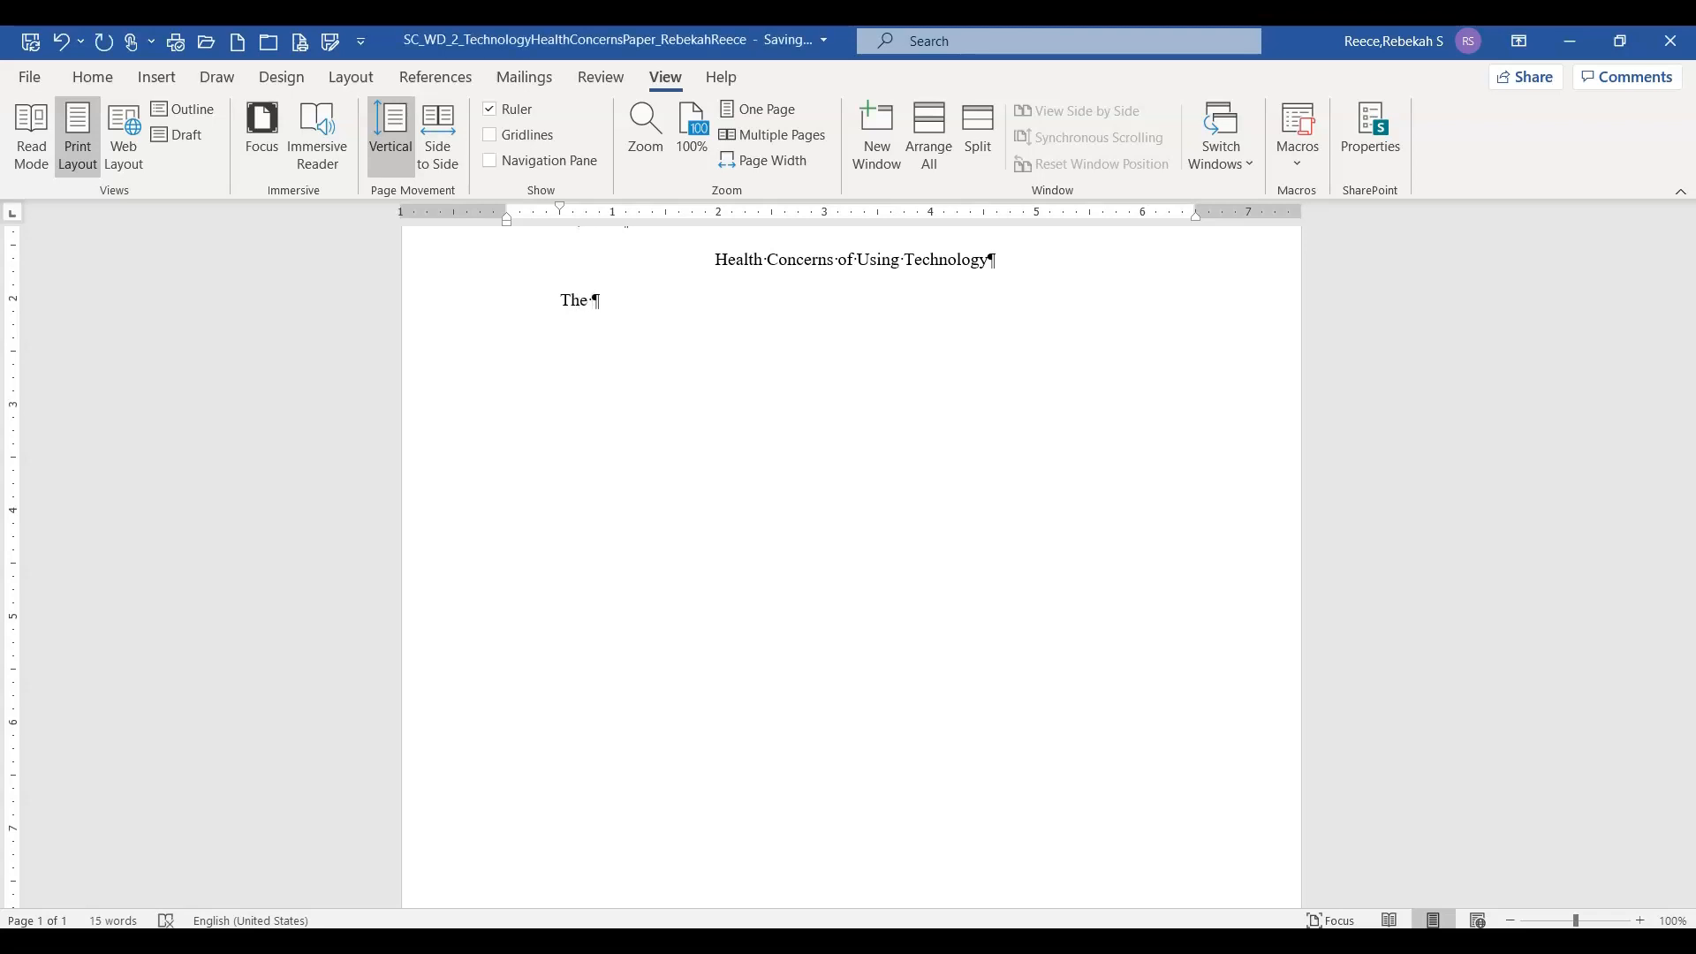
type("widespread use of tech")
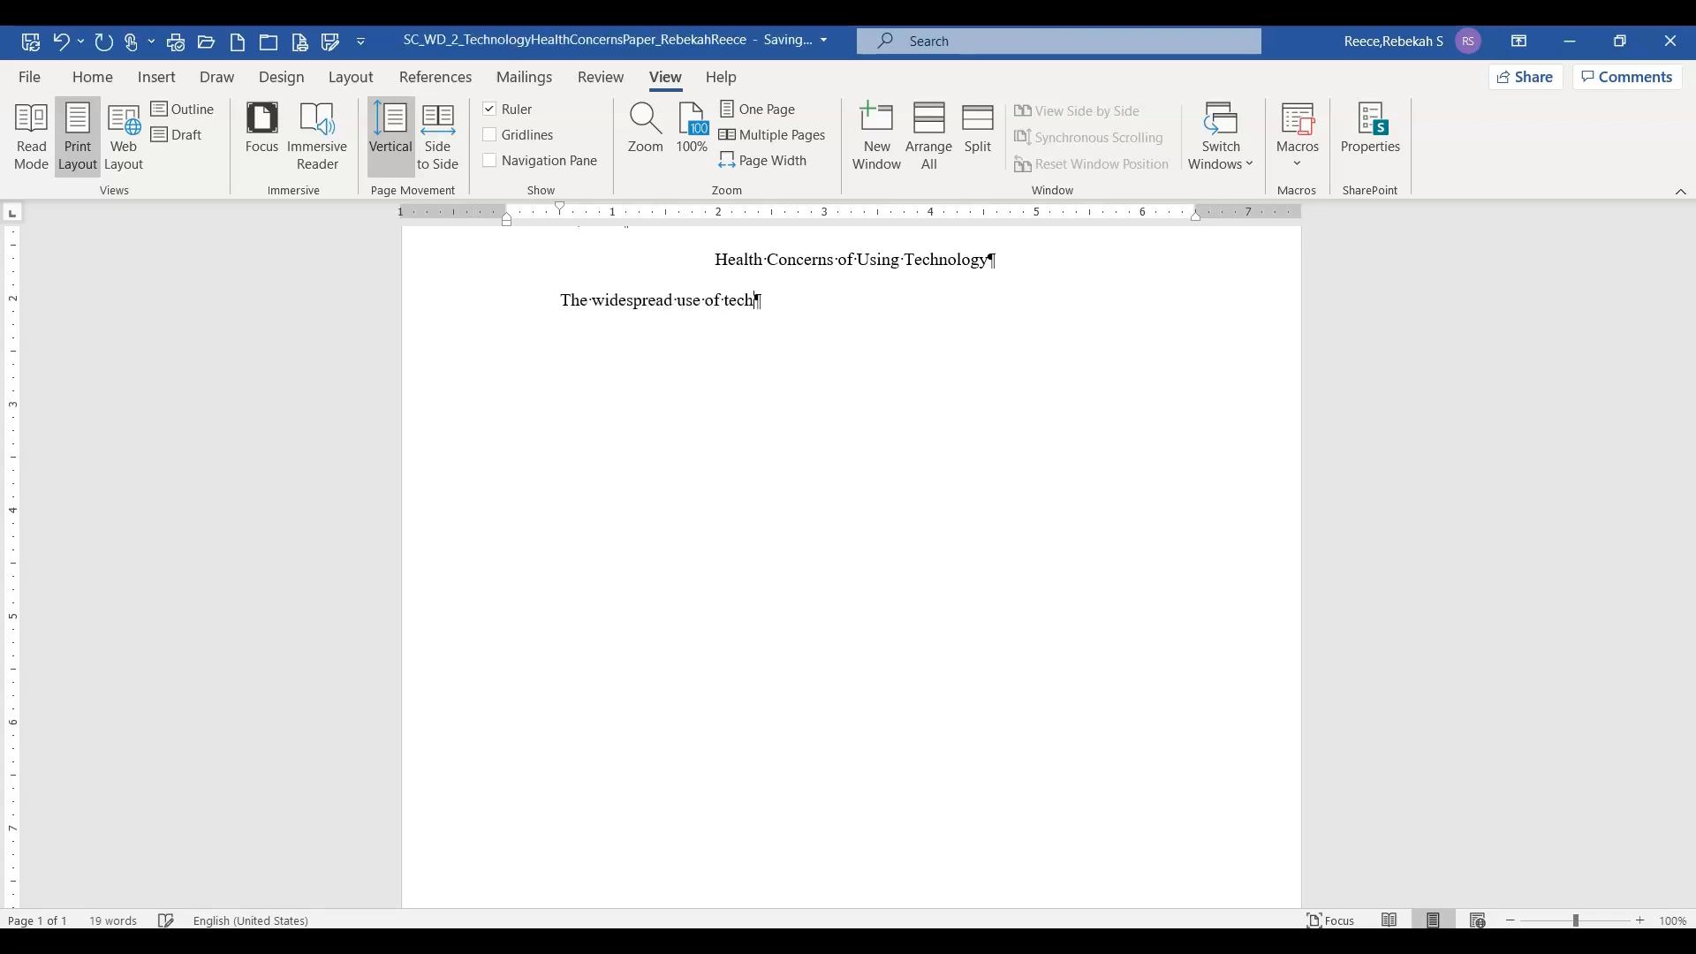
type("nology has led o")
key("BackSpace")
type("to some important user concerns. Two of ")
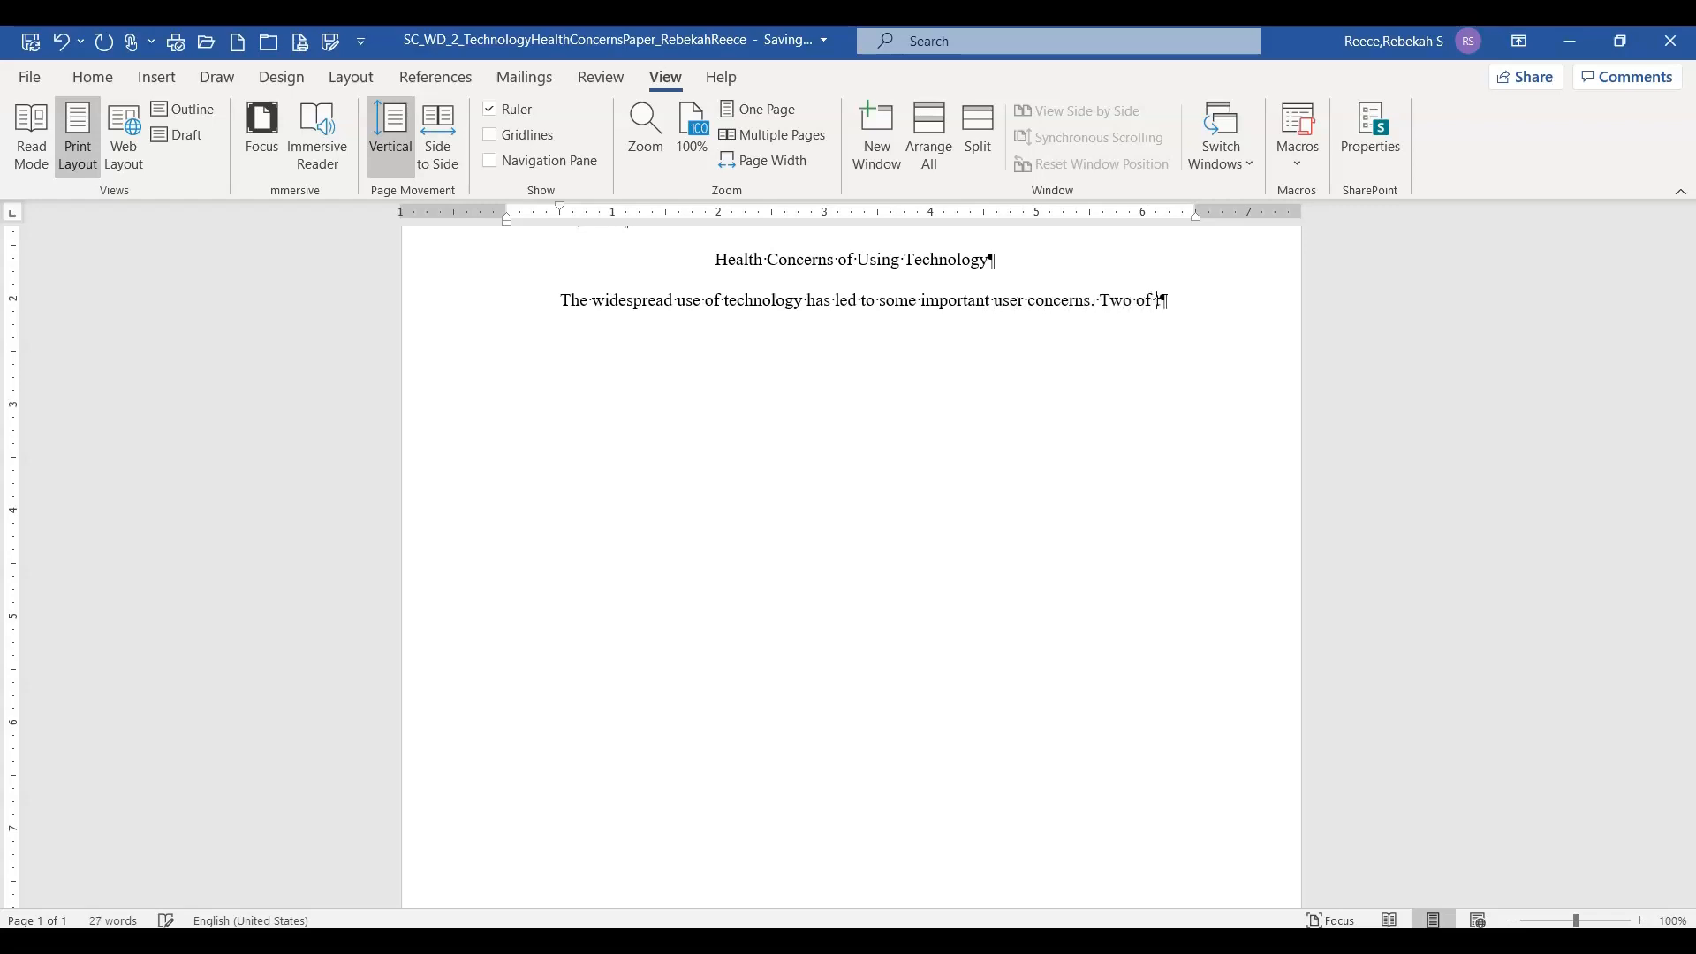
Continue the second sentence with "the more common physical health concerns are repetitive strain injuries and hearing loss."
type("the more common physic")
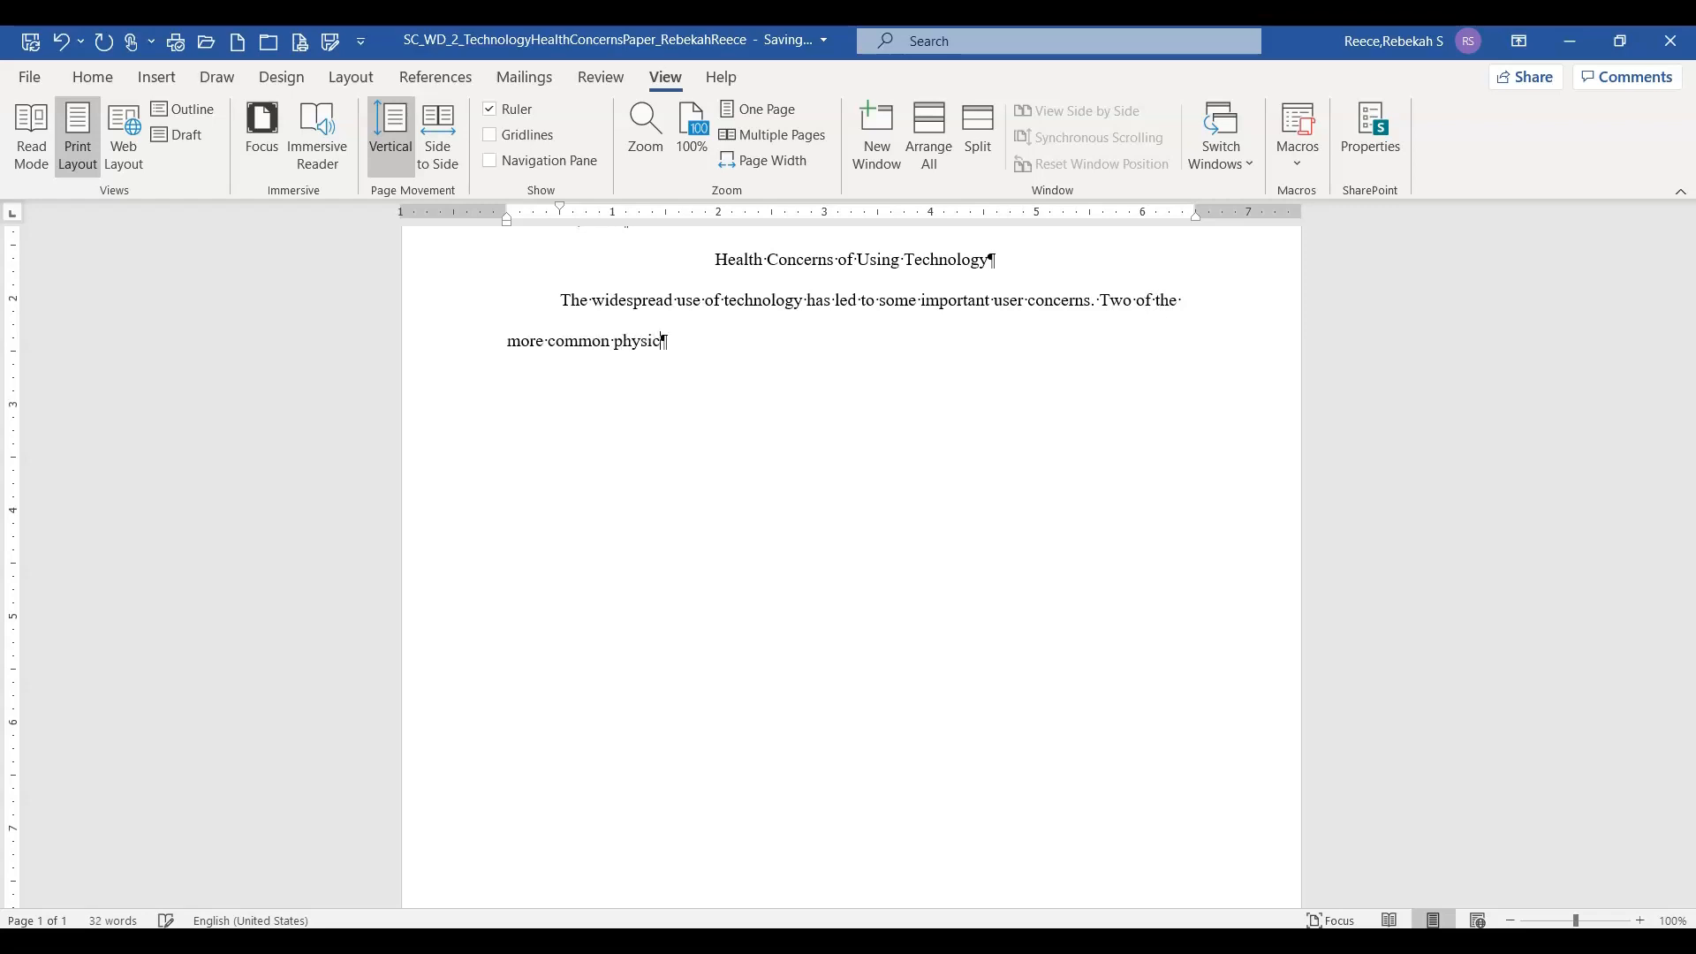
type("al health concerns are repe")
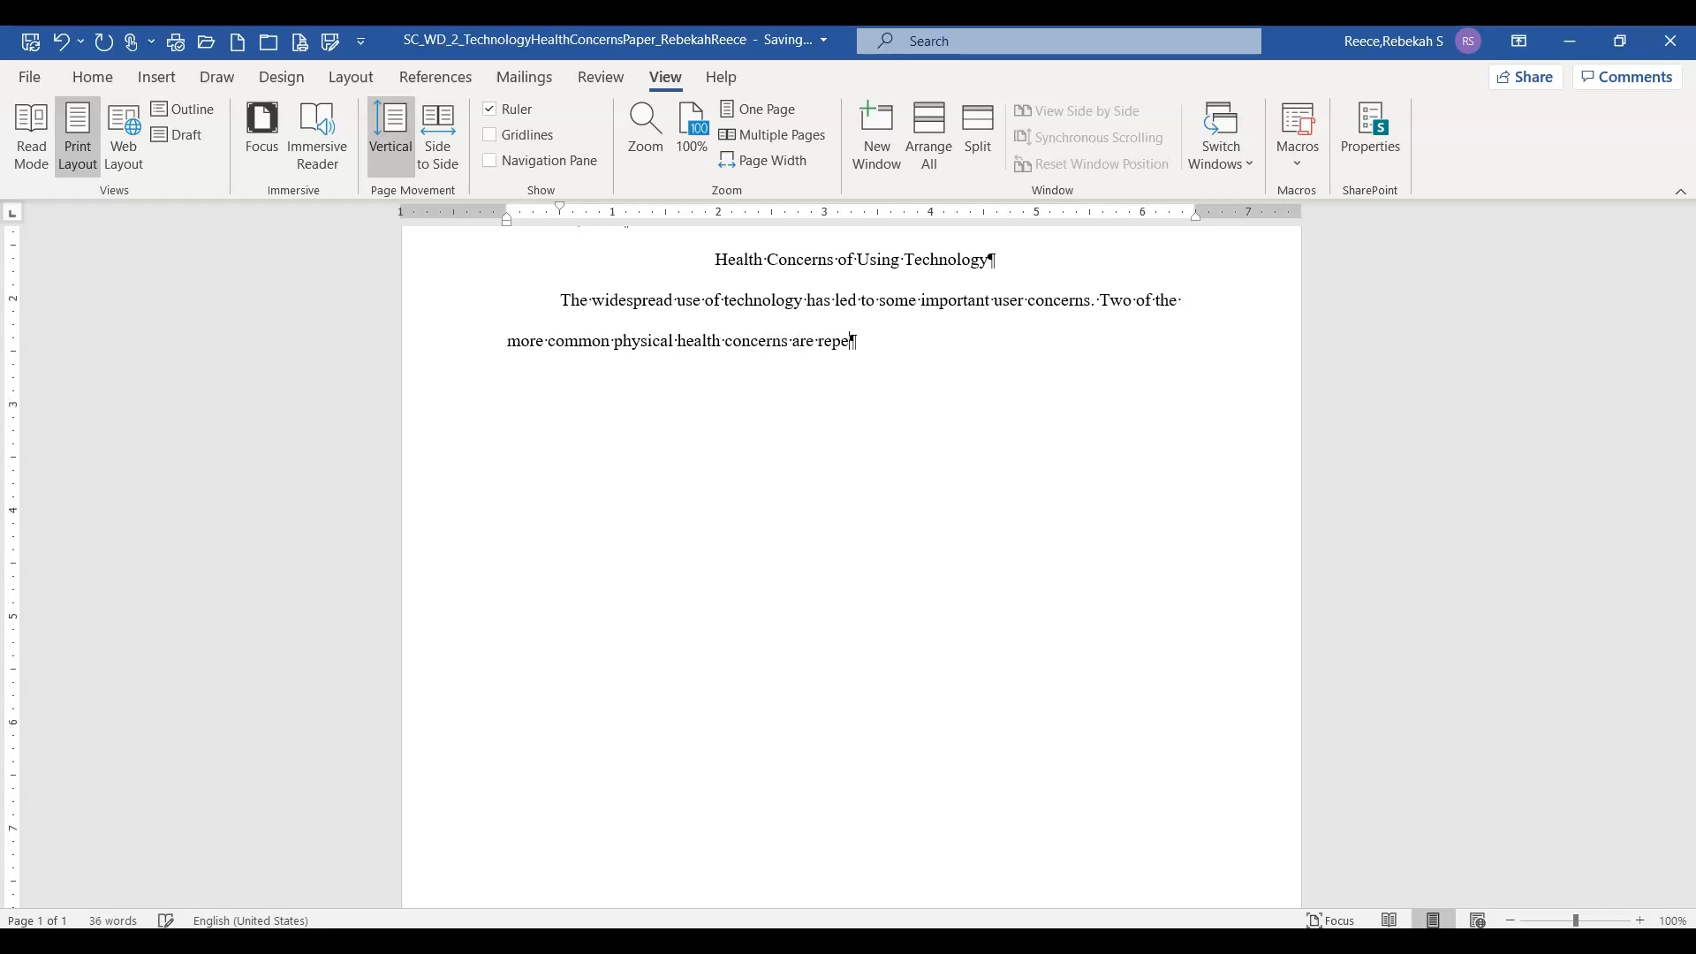
type("titive Strain injuries and hearing loss.")
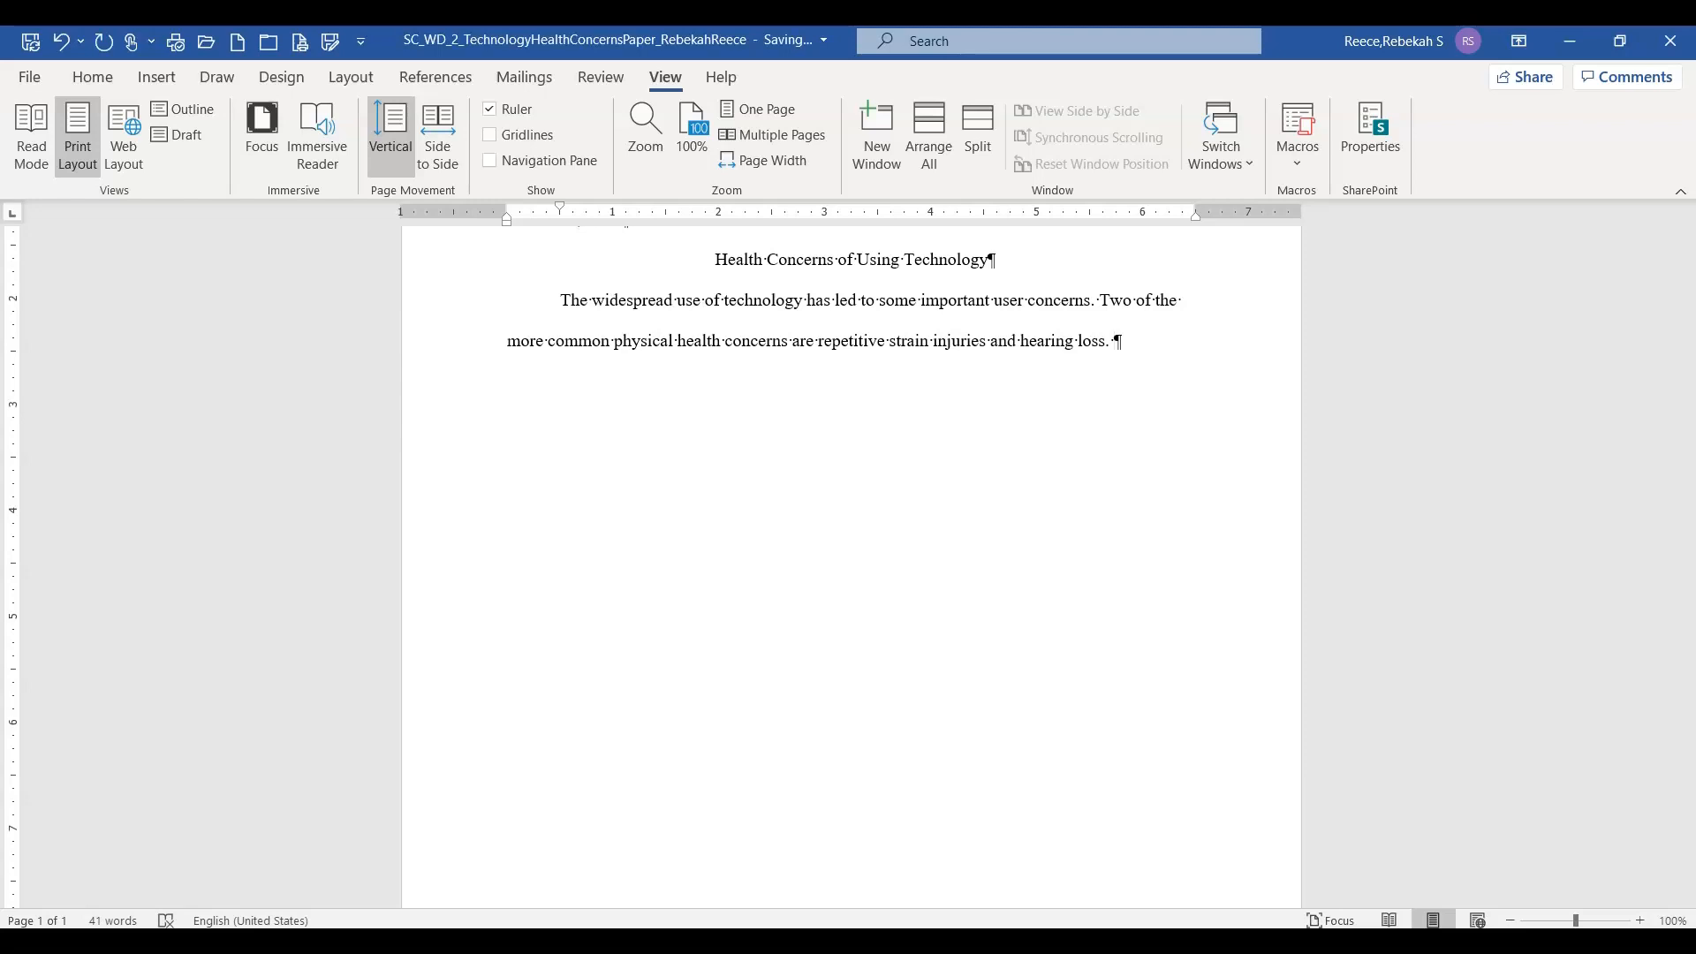
Begin the third sentence with "These conditions are on teh" and a space, letting AutoCorrect fix the misspelled last word
type("These c")
type("onditions a")
type("re on teh")
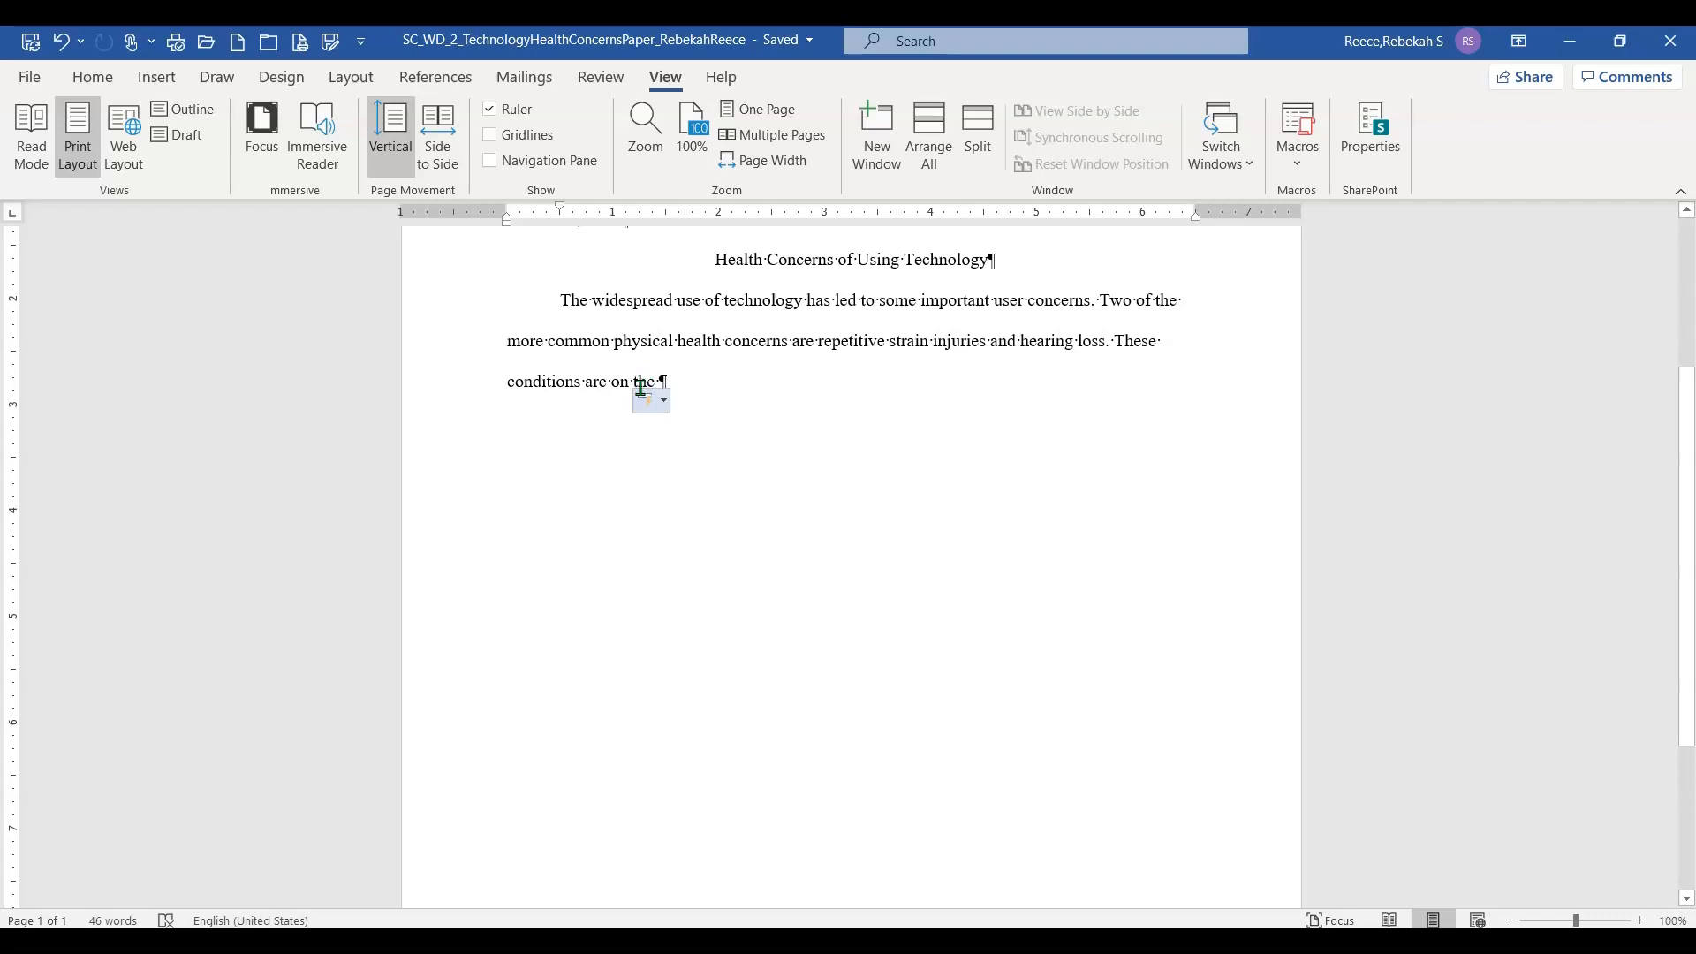
Examine the AutoCorrect options offered for the corrected word "the" and dismiss them without changing anything
mouse_move(649, 405)
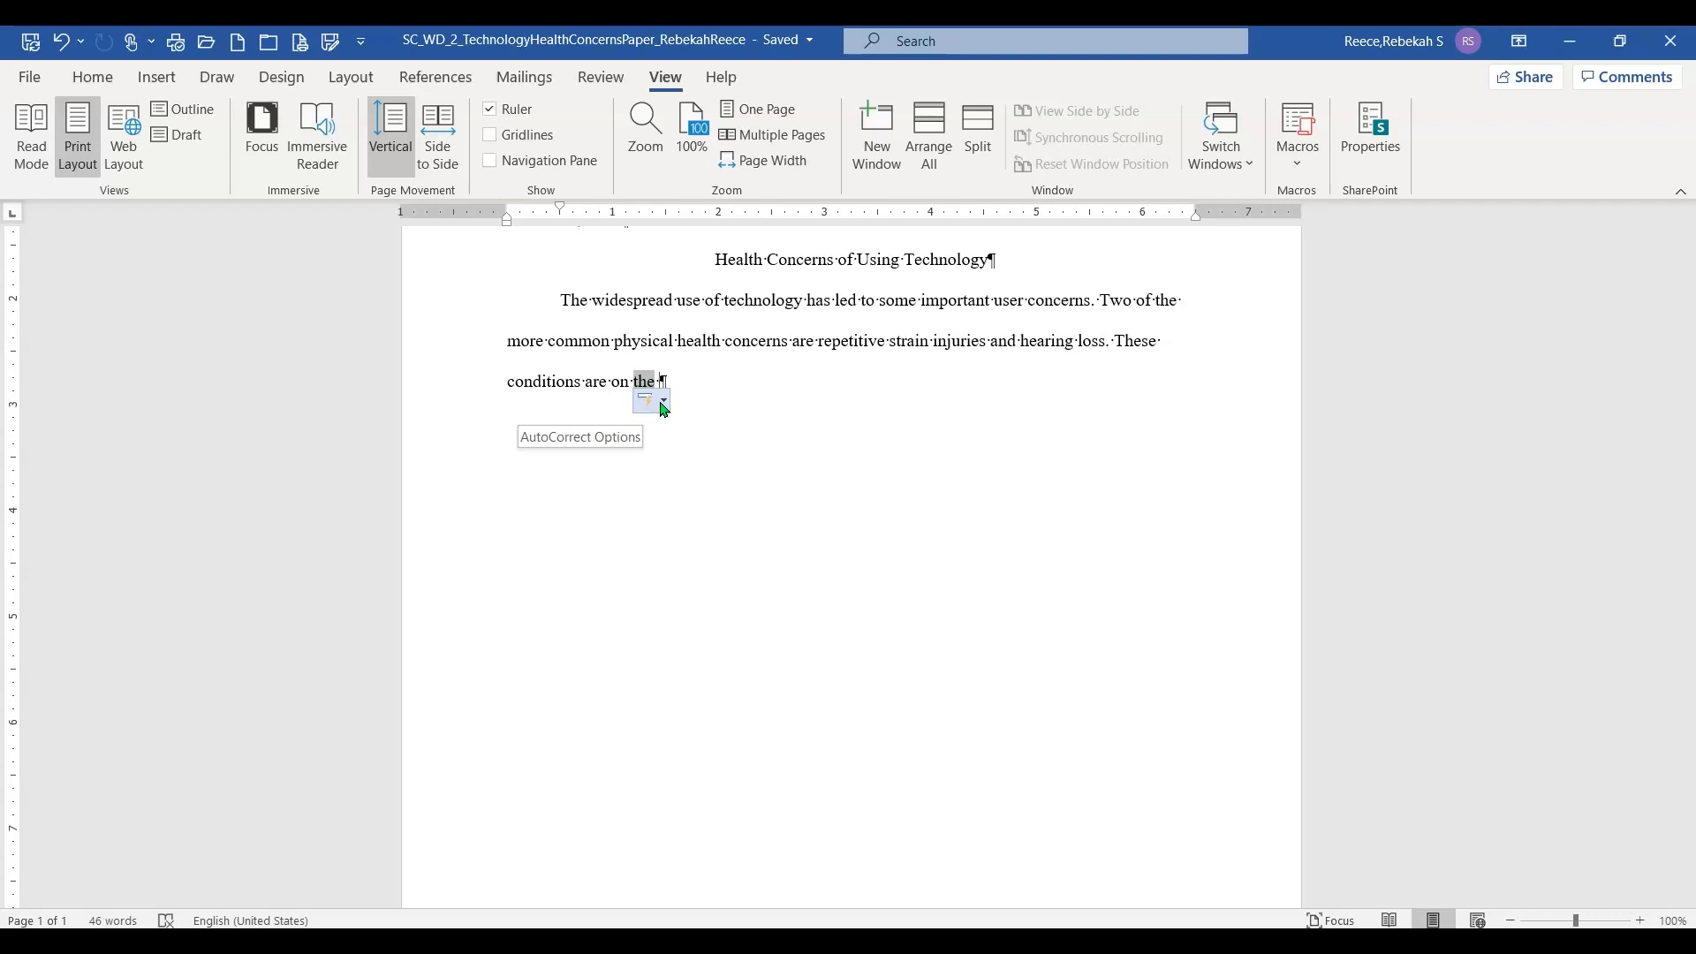
left_click(664, 404)
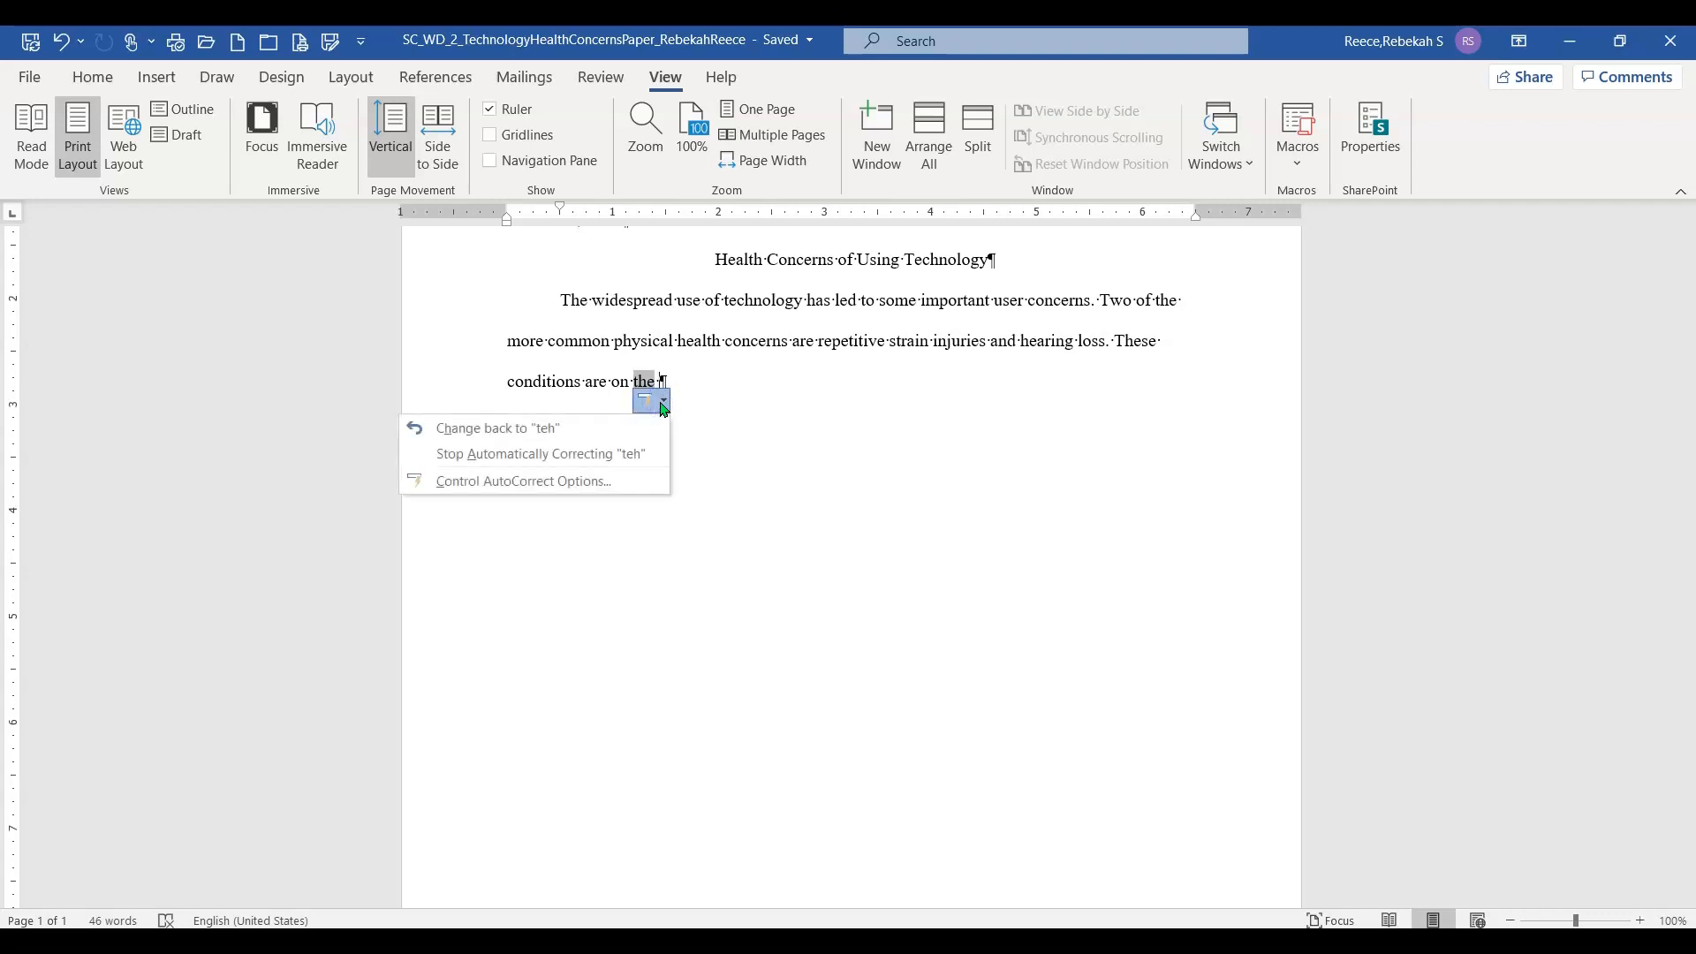
left_click(660, 416)
left_click(583, 435)
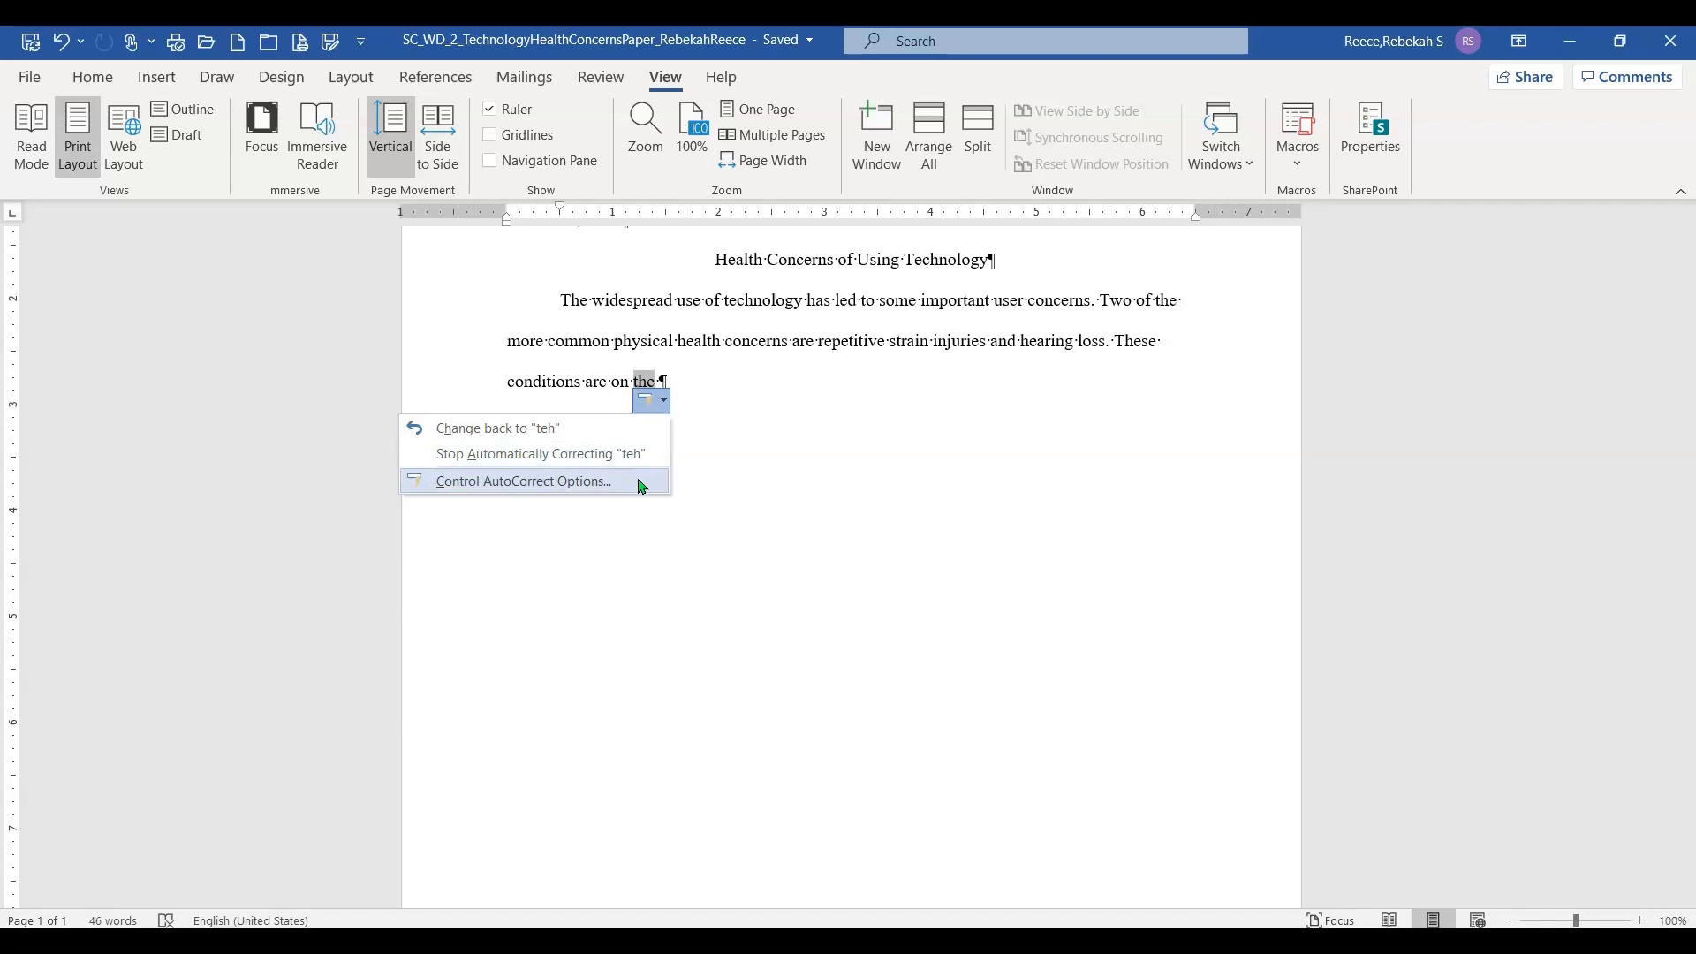
left_click(715, 382)
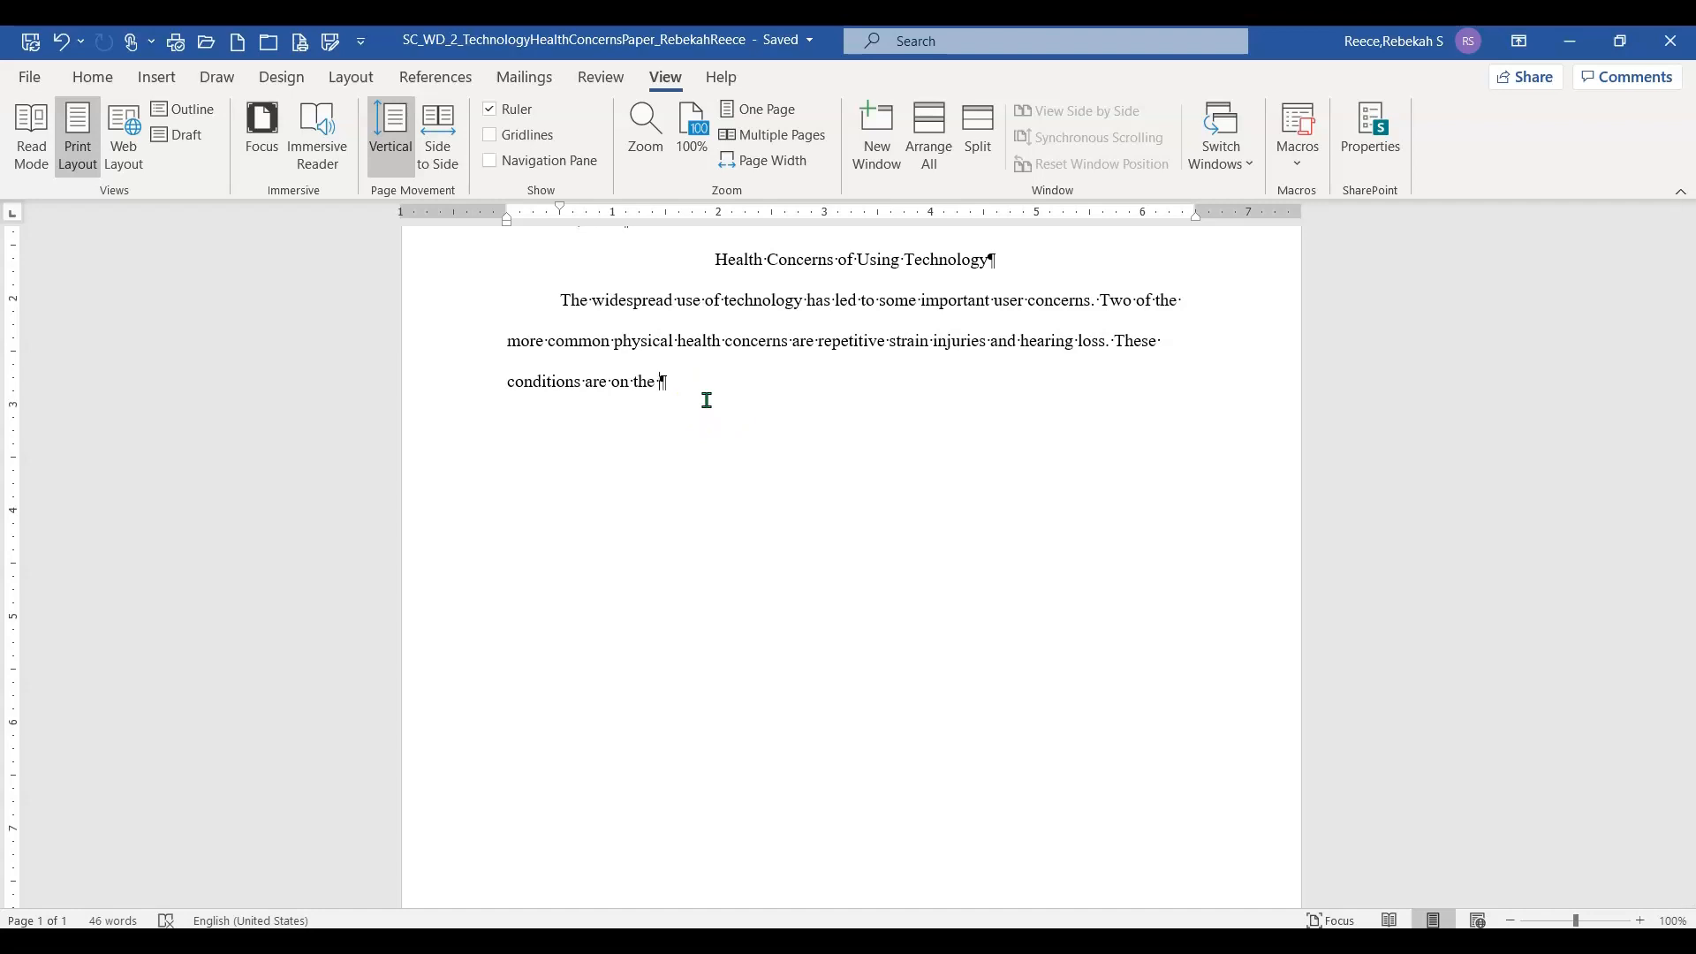
Complete the third sentence with "rise for users of technology."
type("rise ")
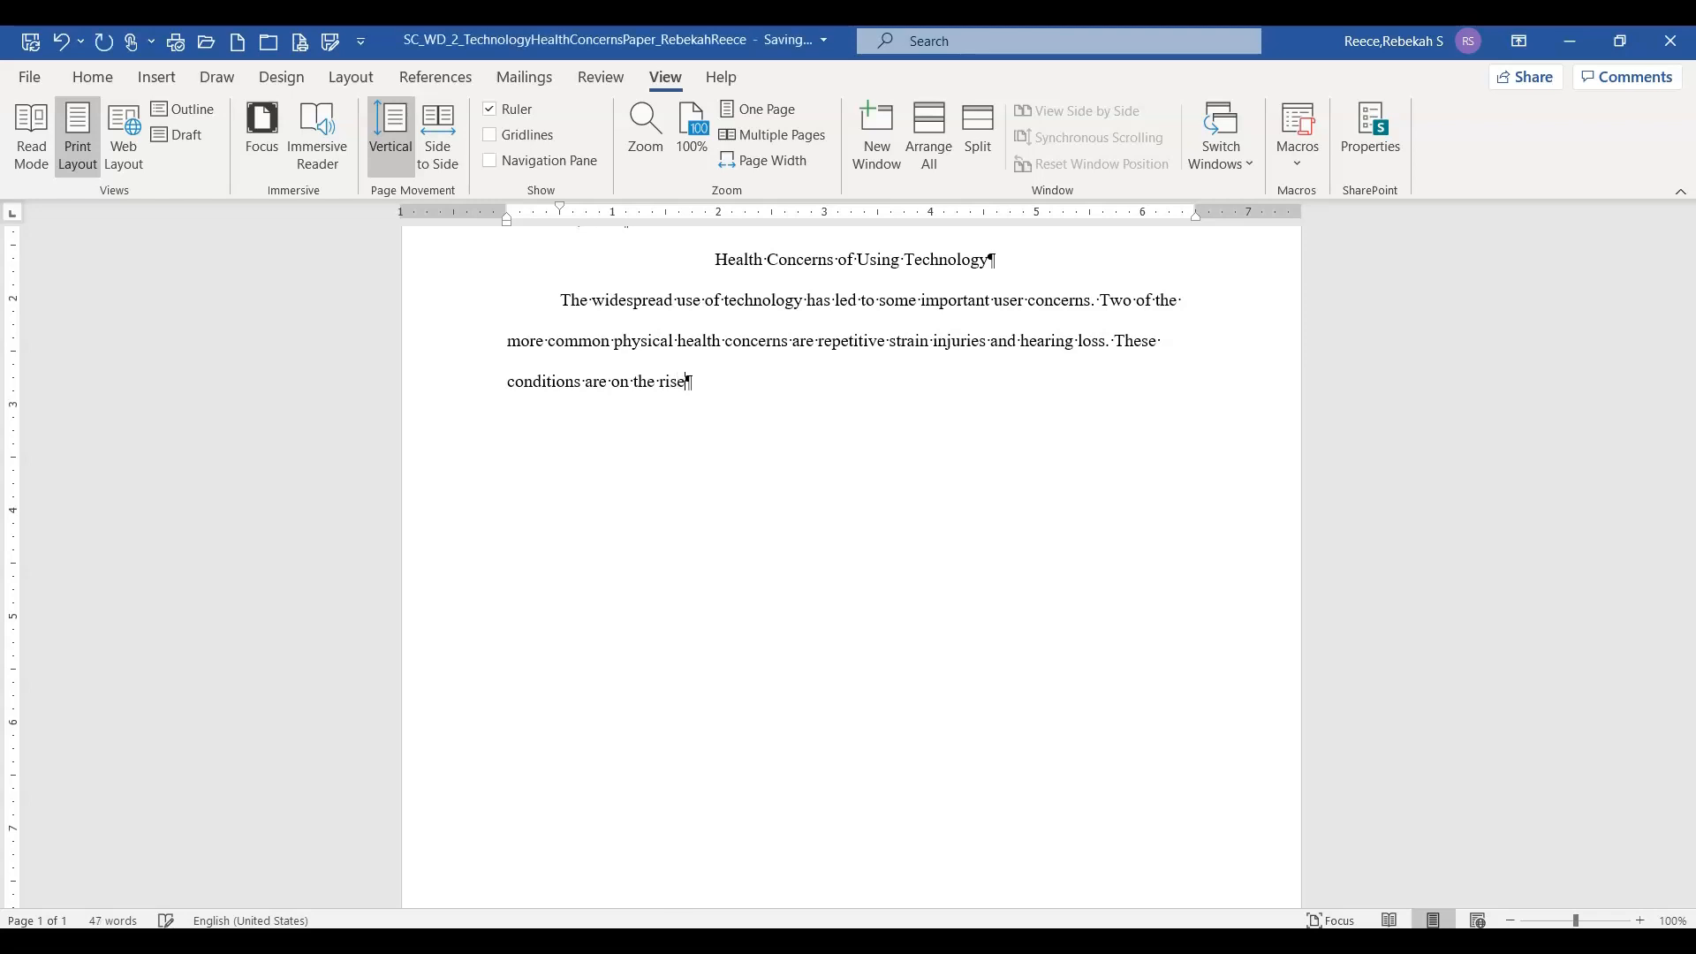
type("for users of technology.")
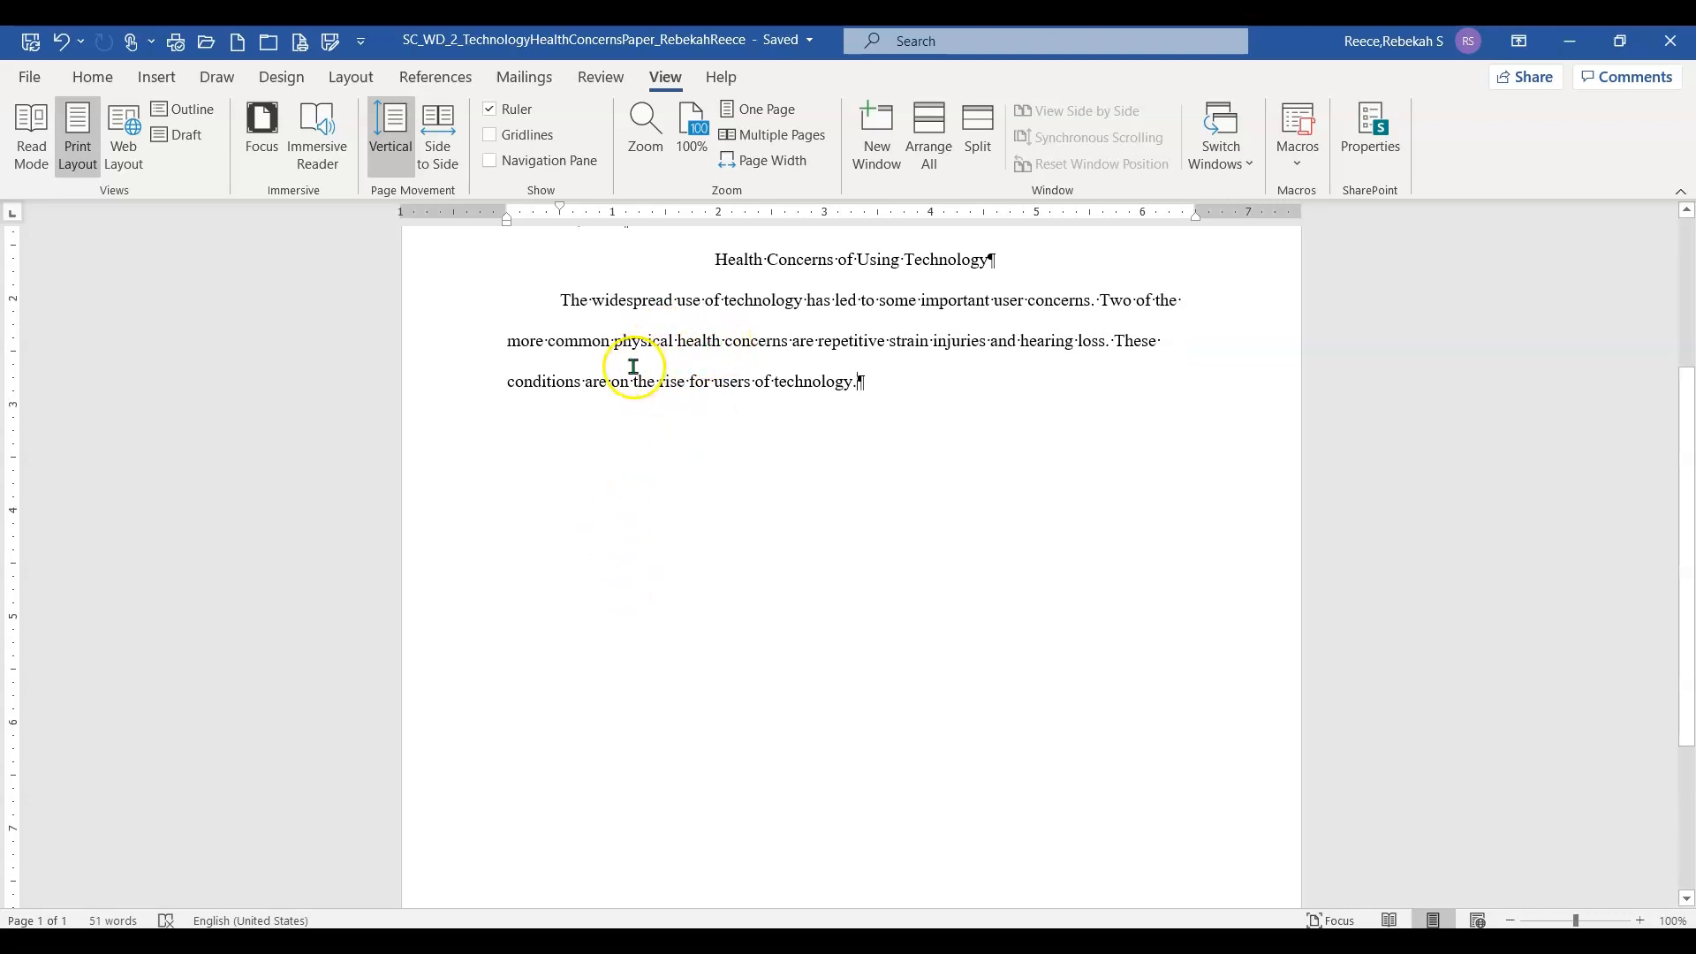
Reopen the AutoCorrect options for "the" in the finished third sentence, review the choices, and close them
mouse_move(656, 387)
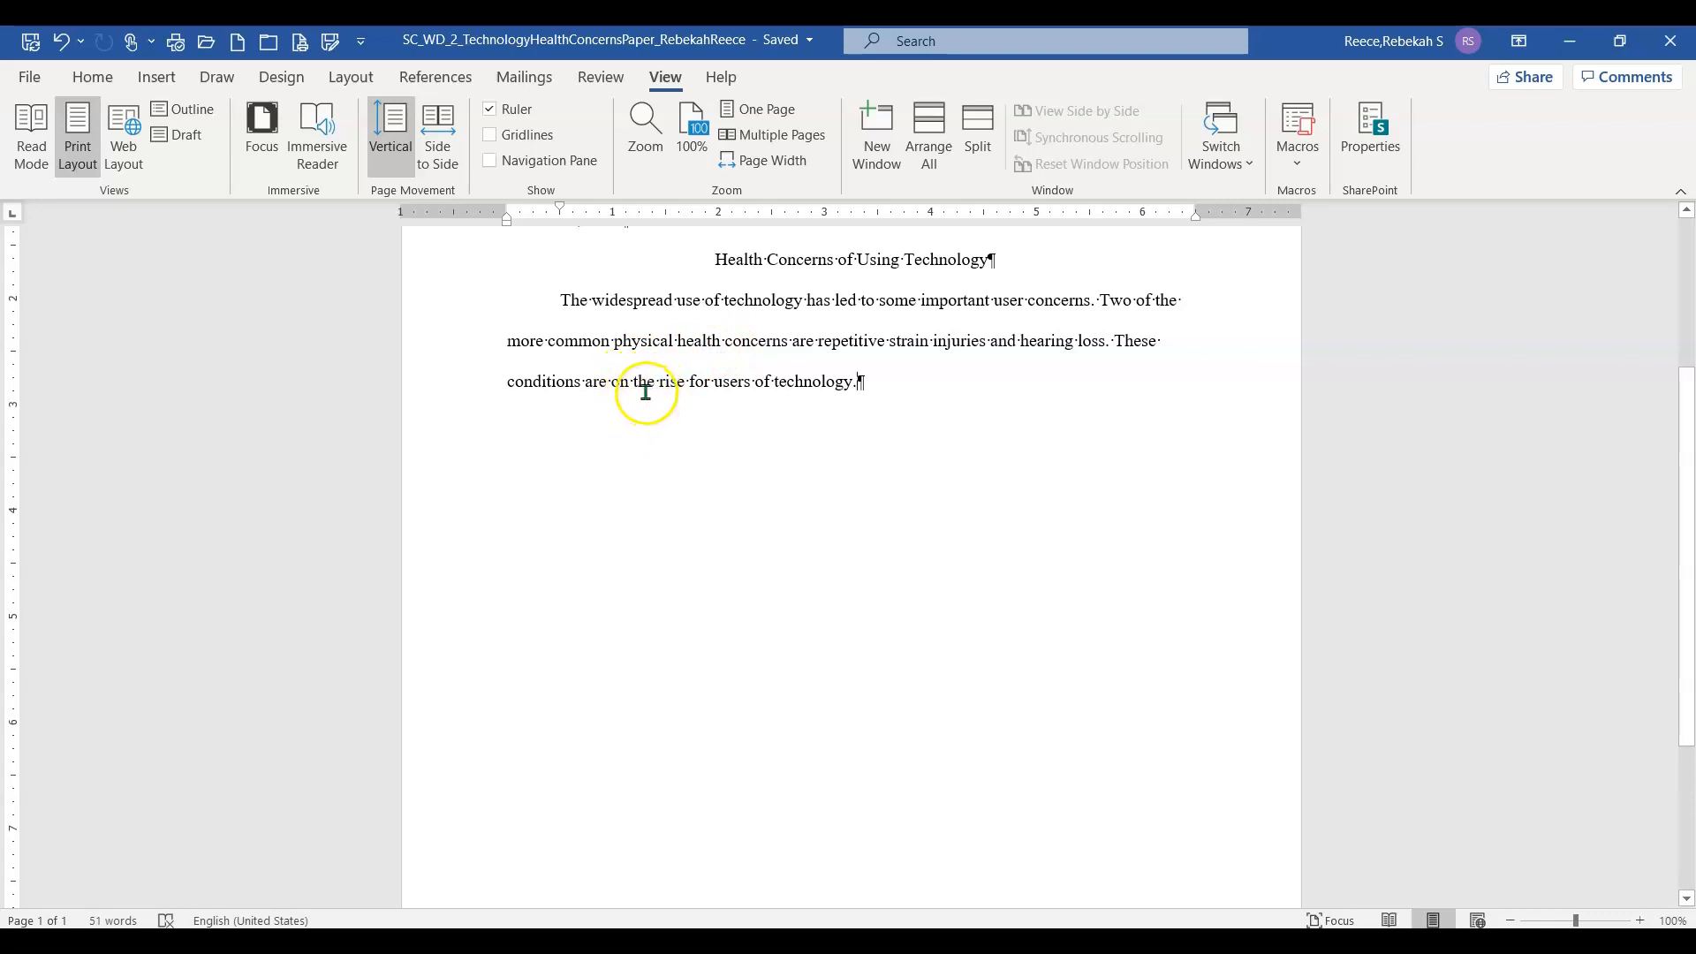
left_click(645, 381)
mouse_move(643, 402)
left_click(665, 402)
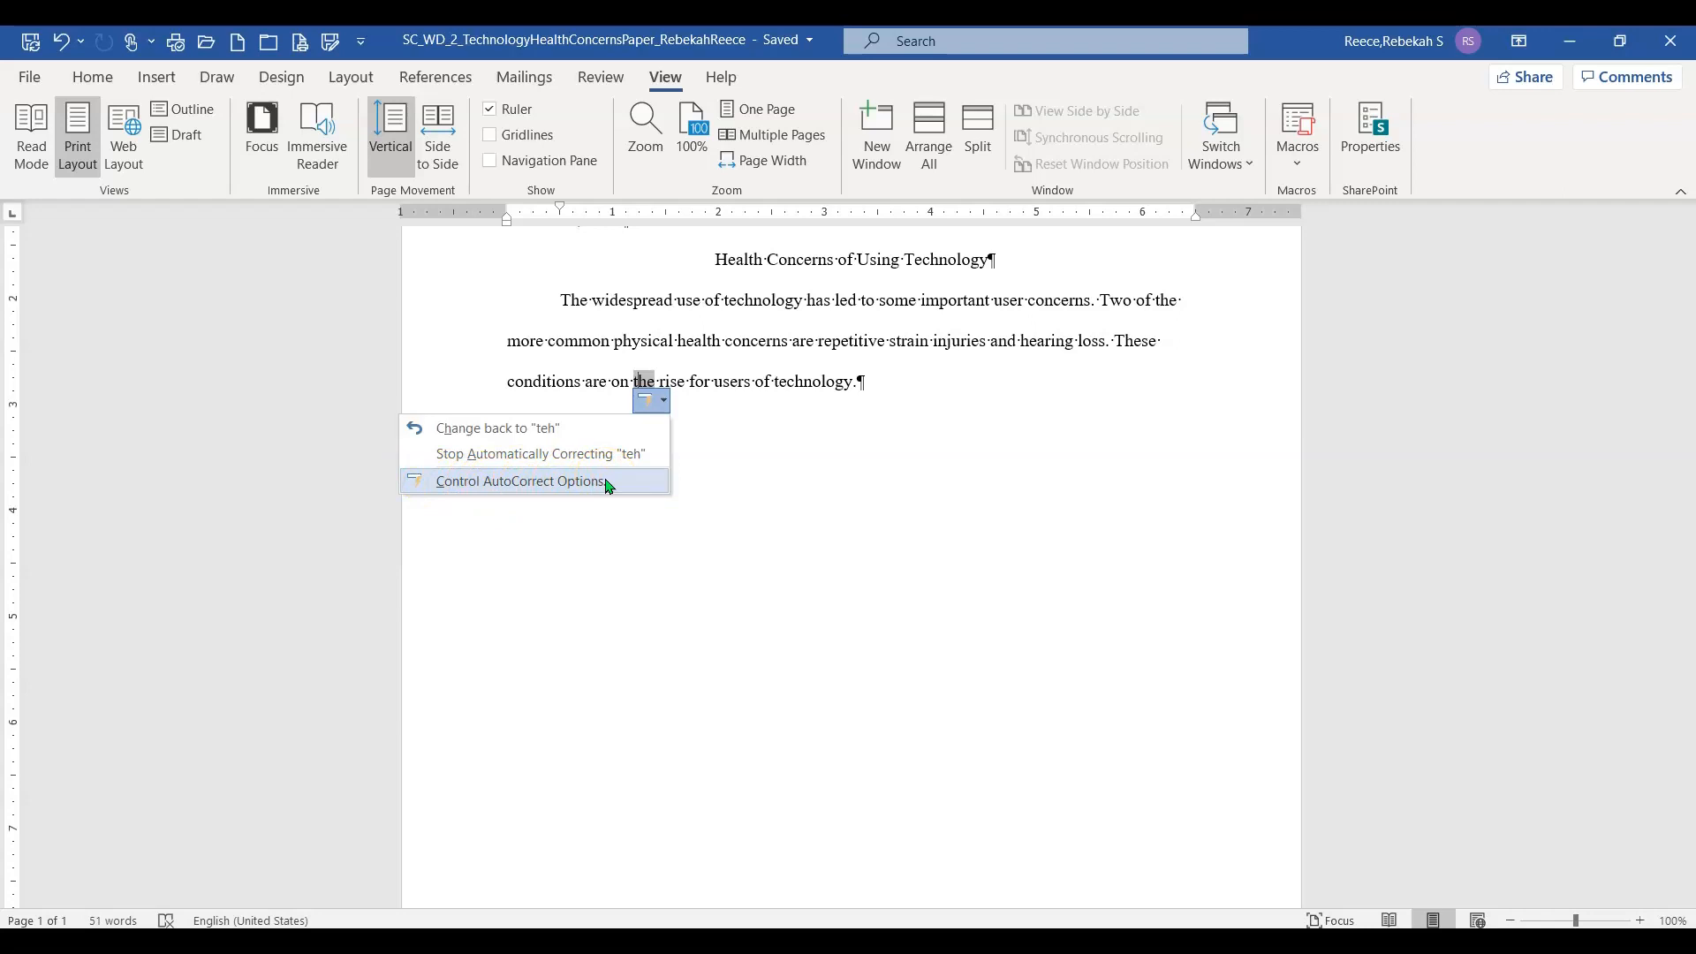
left_click(727, 473)
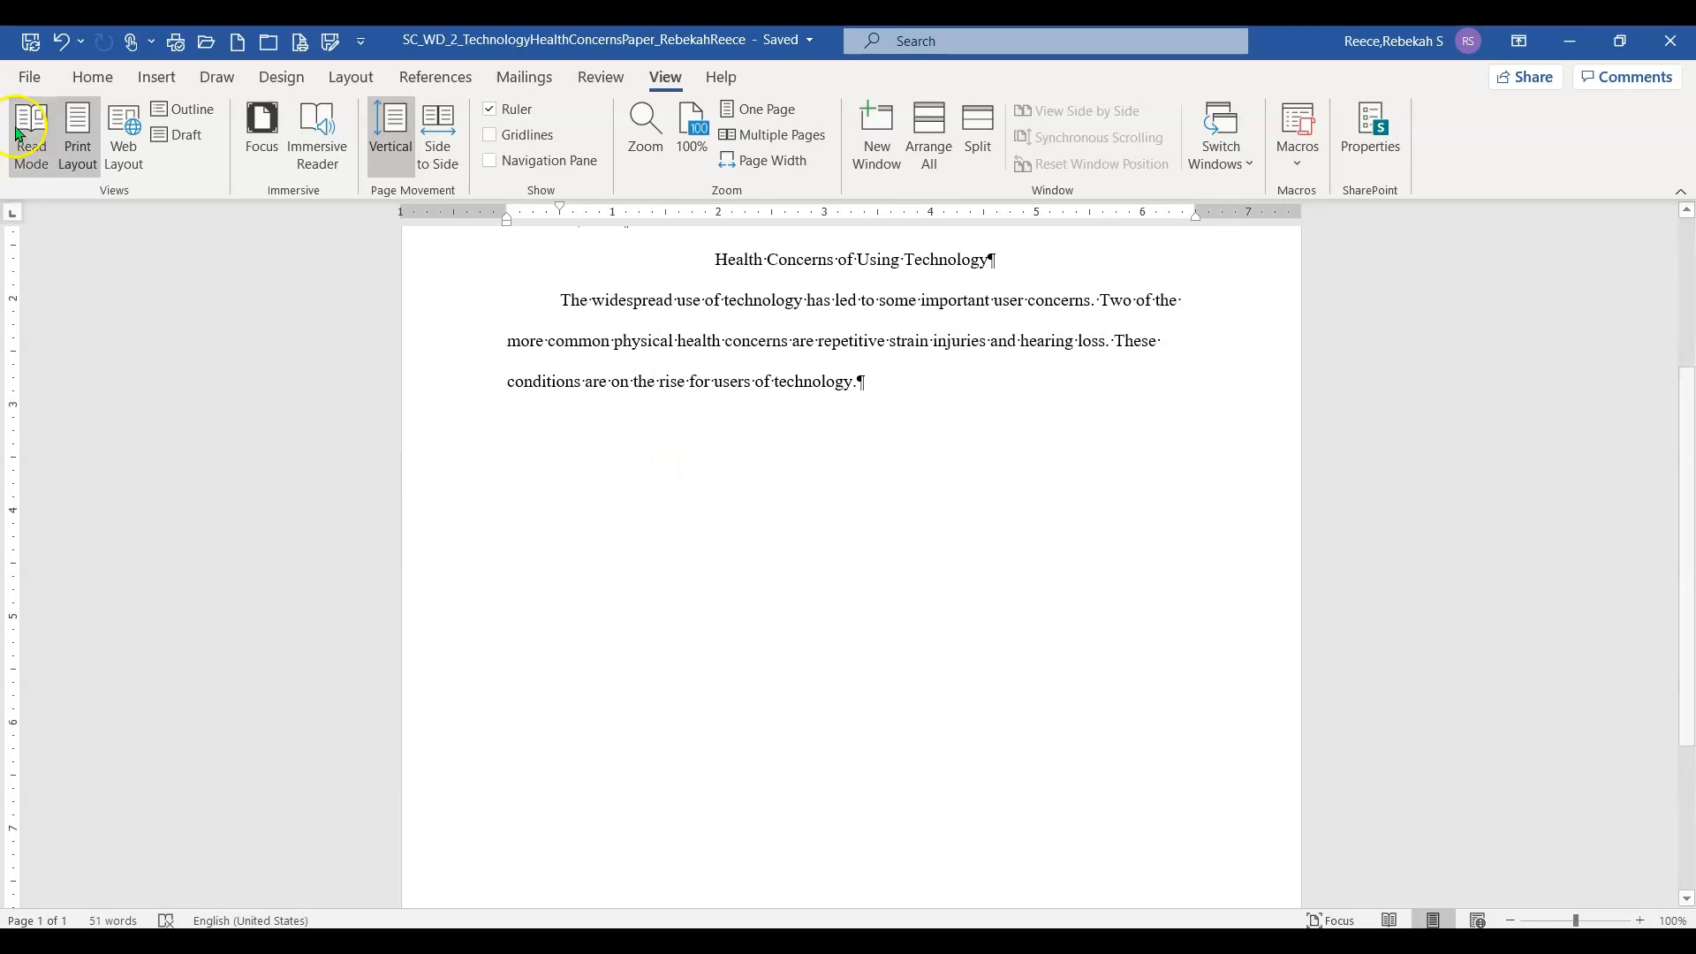
Open the AutoCorrect settings from Word's proofing options and look through the list of automatic text replacements
left_click(28, 82)
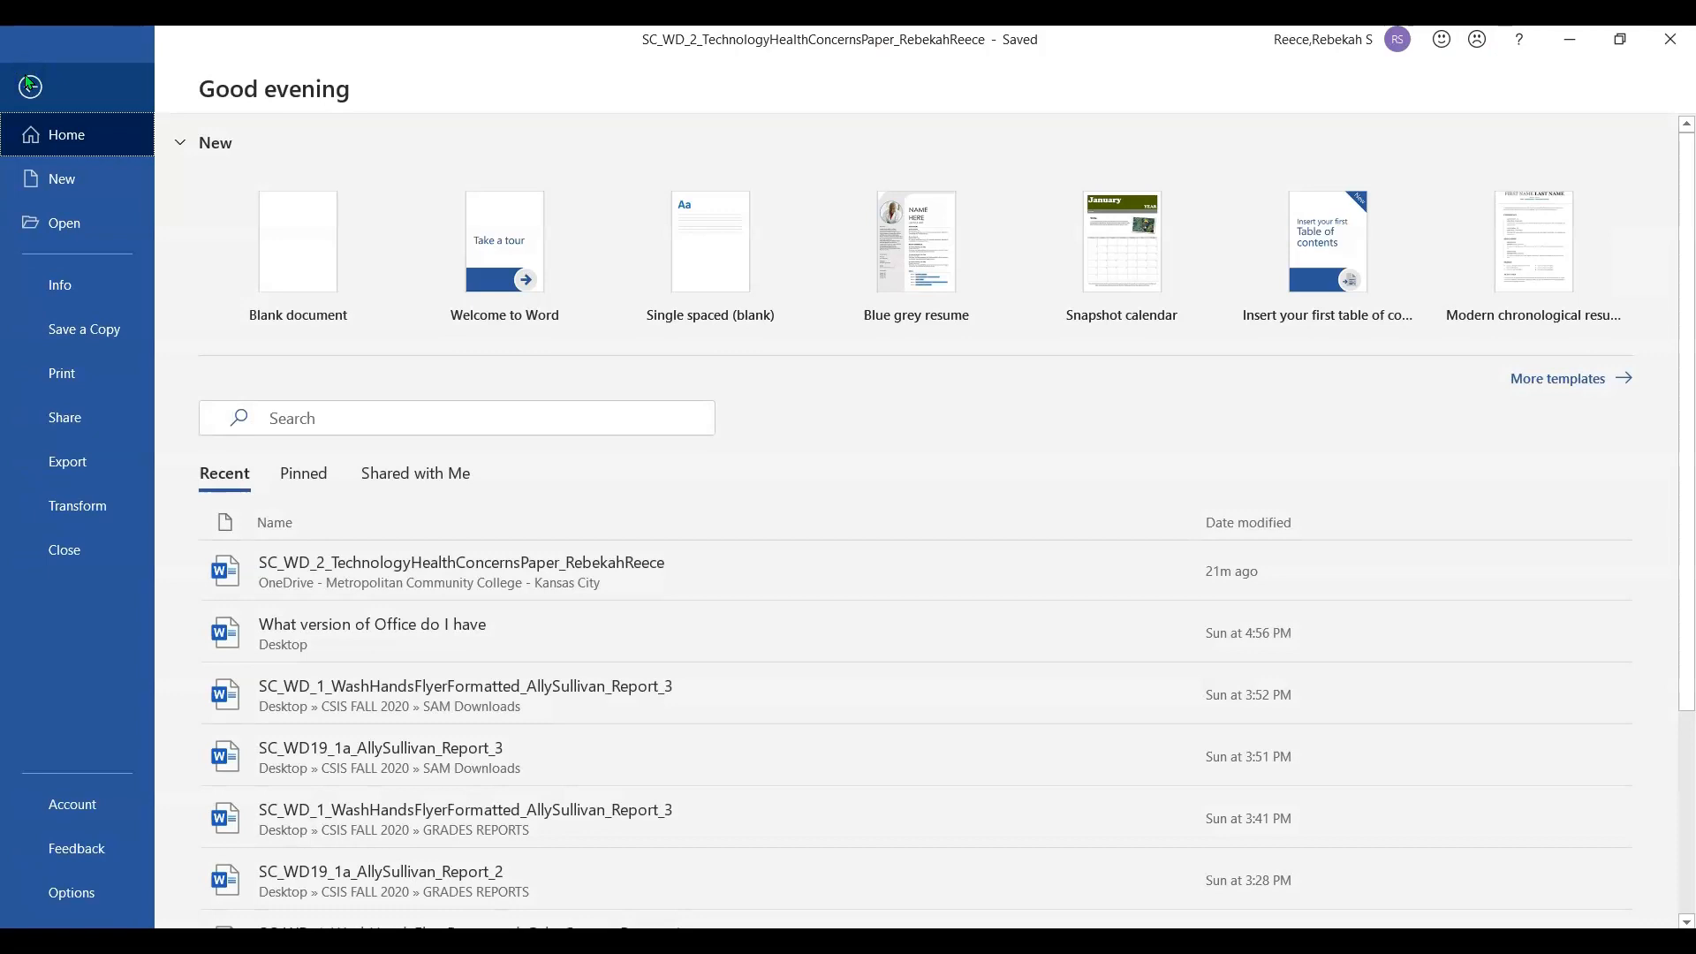
left_click(75, 894)
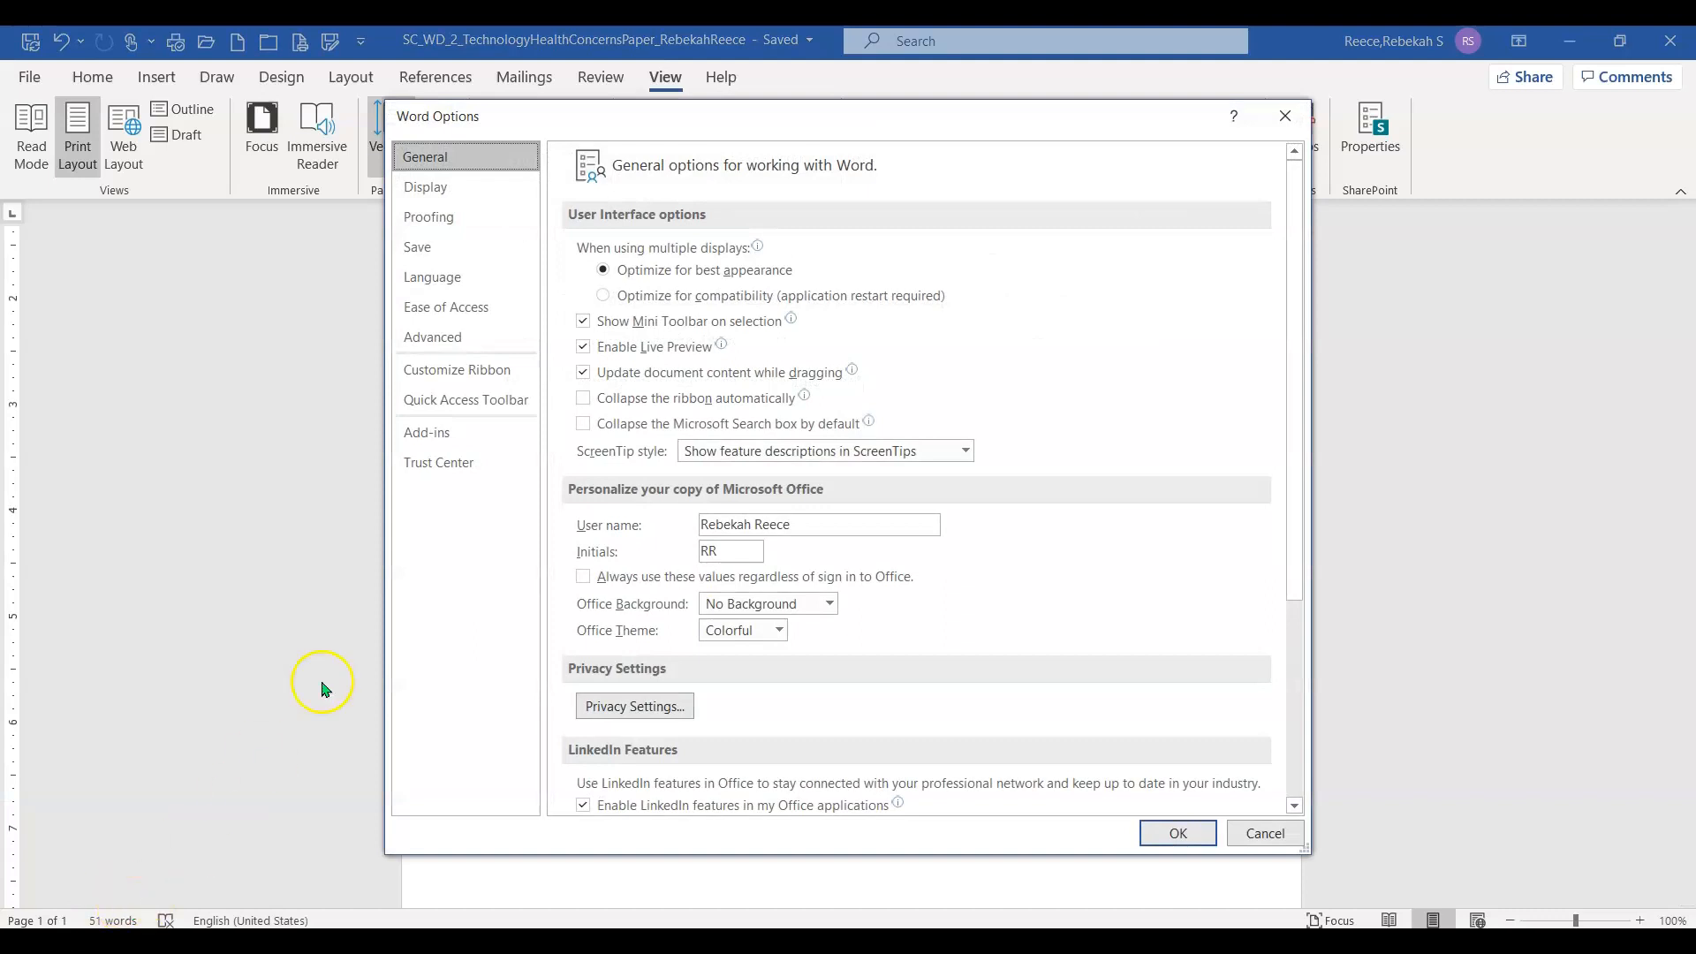
left_click(457, 221)
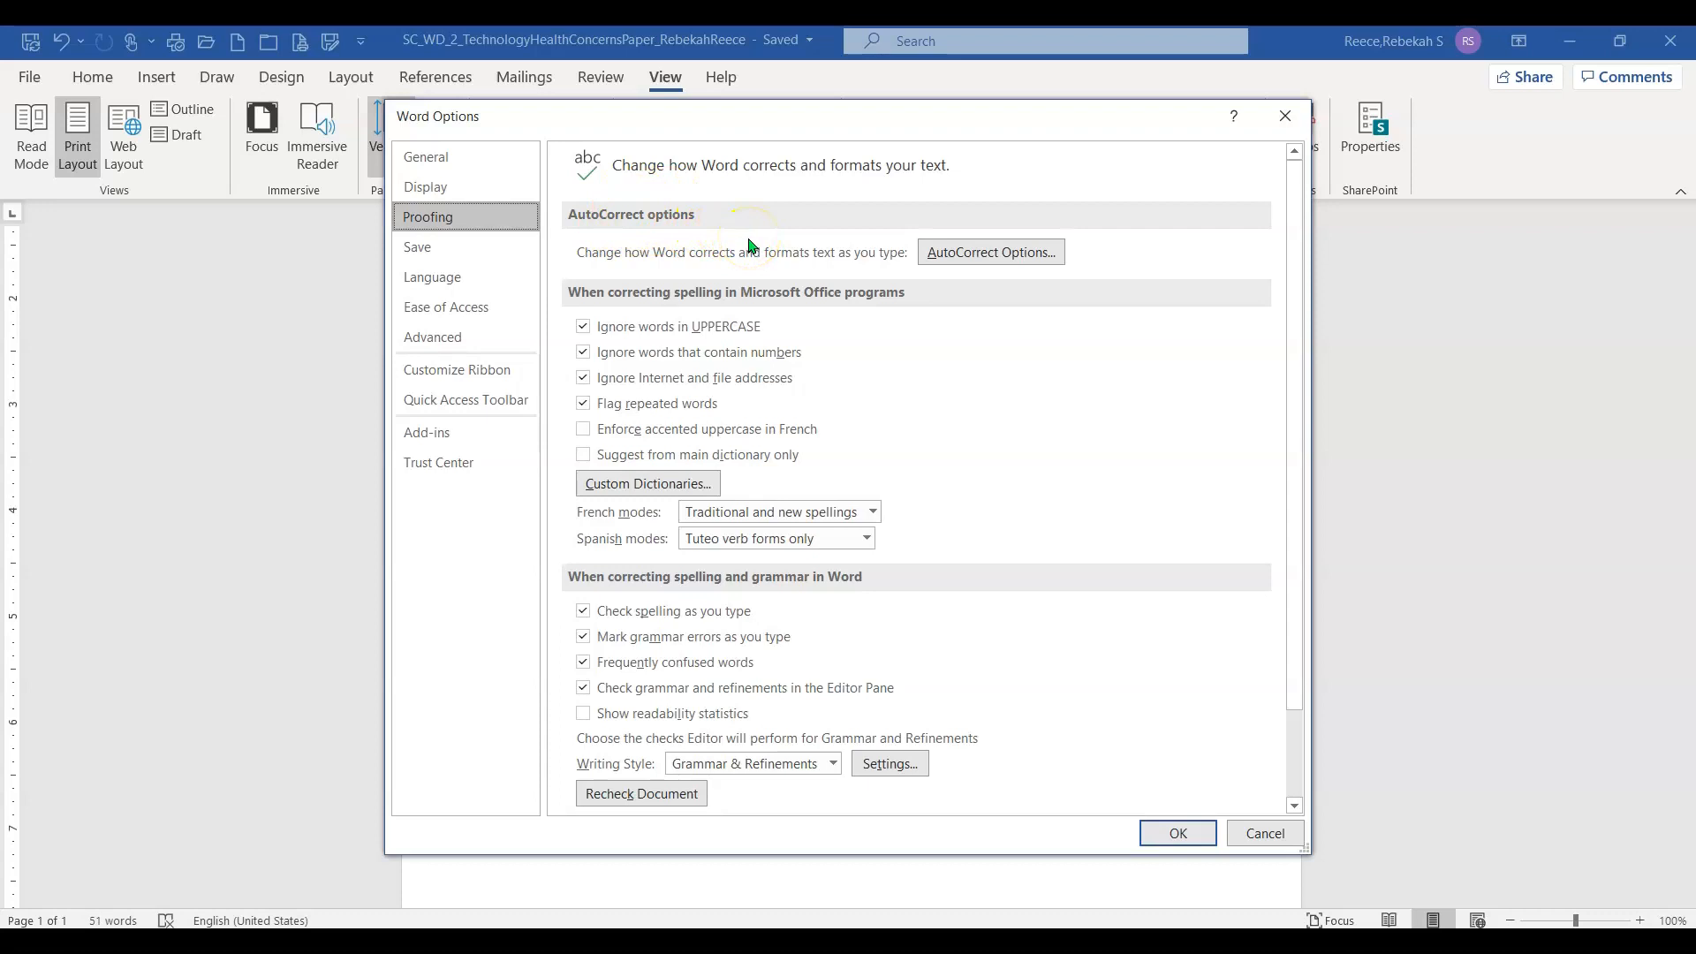
left_click(1002, 261)
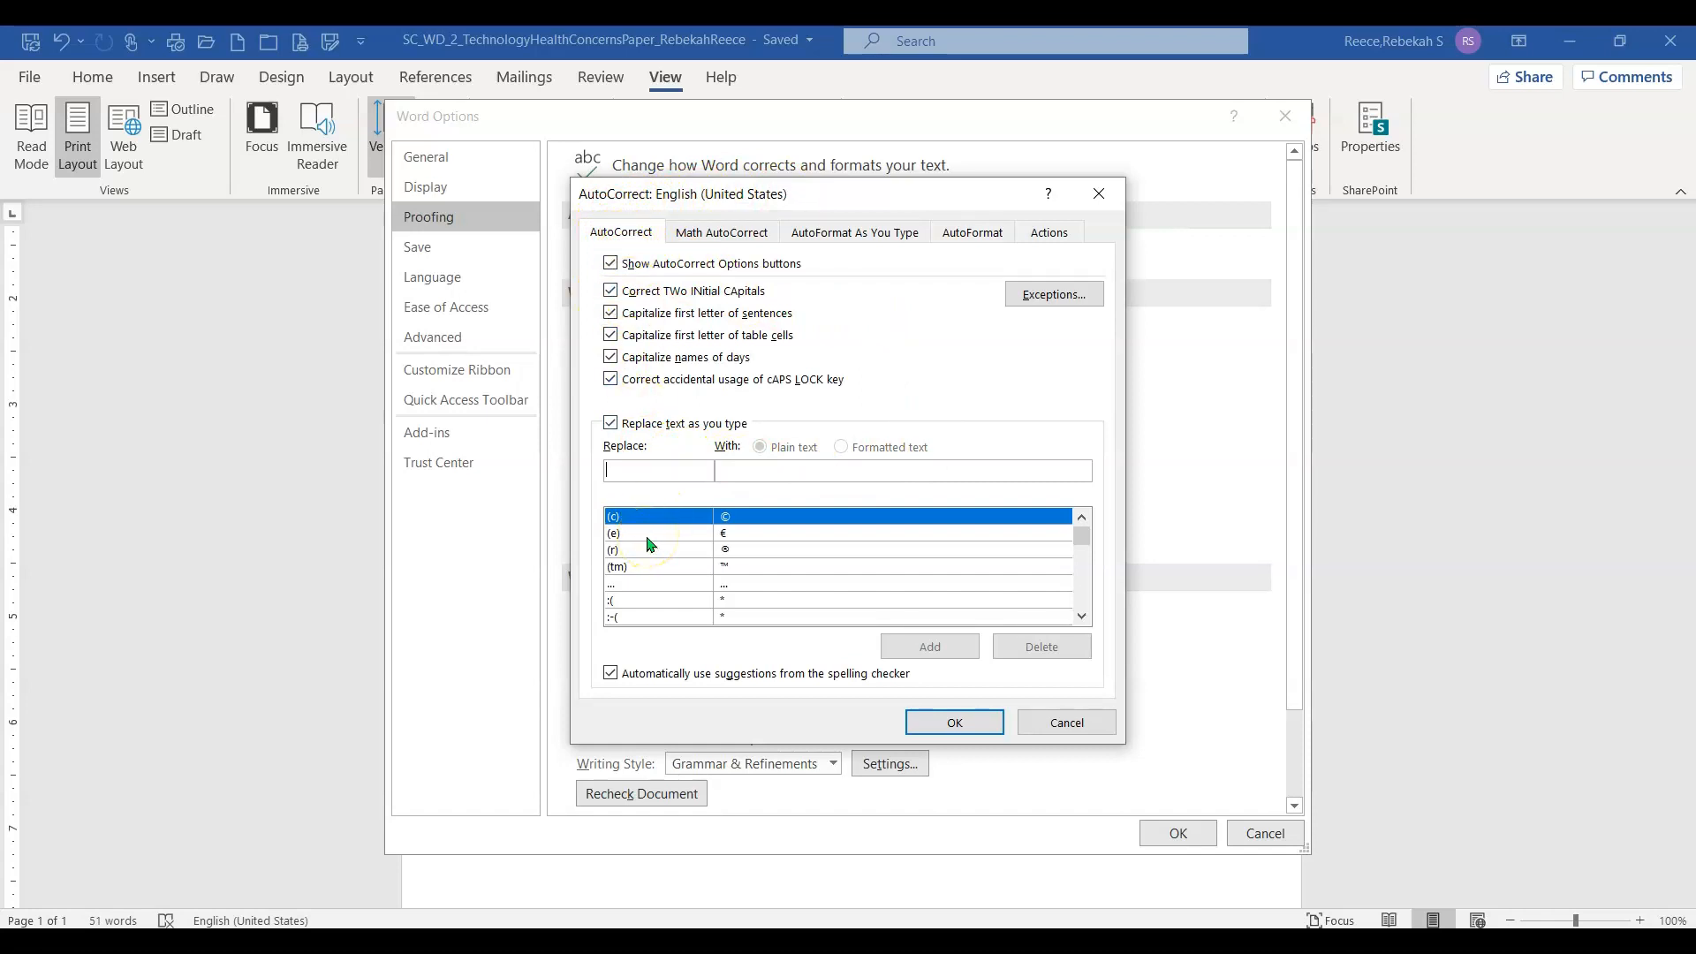
scroll(650, 546, "down", 2)
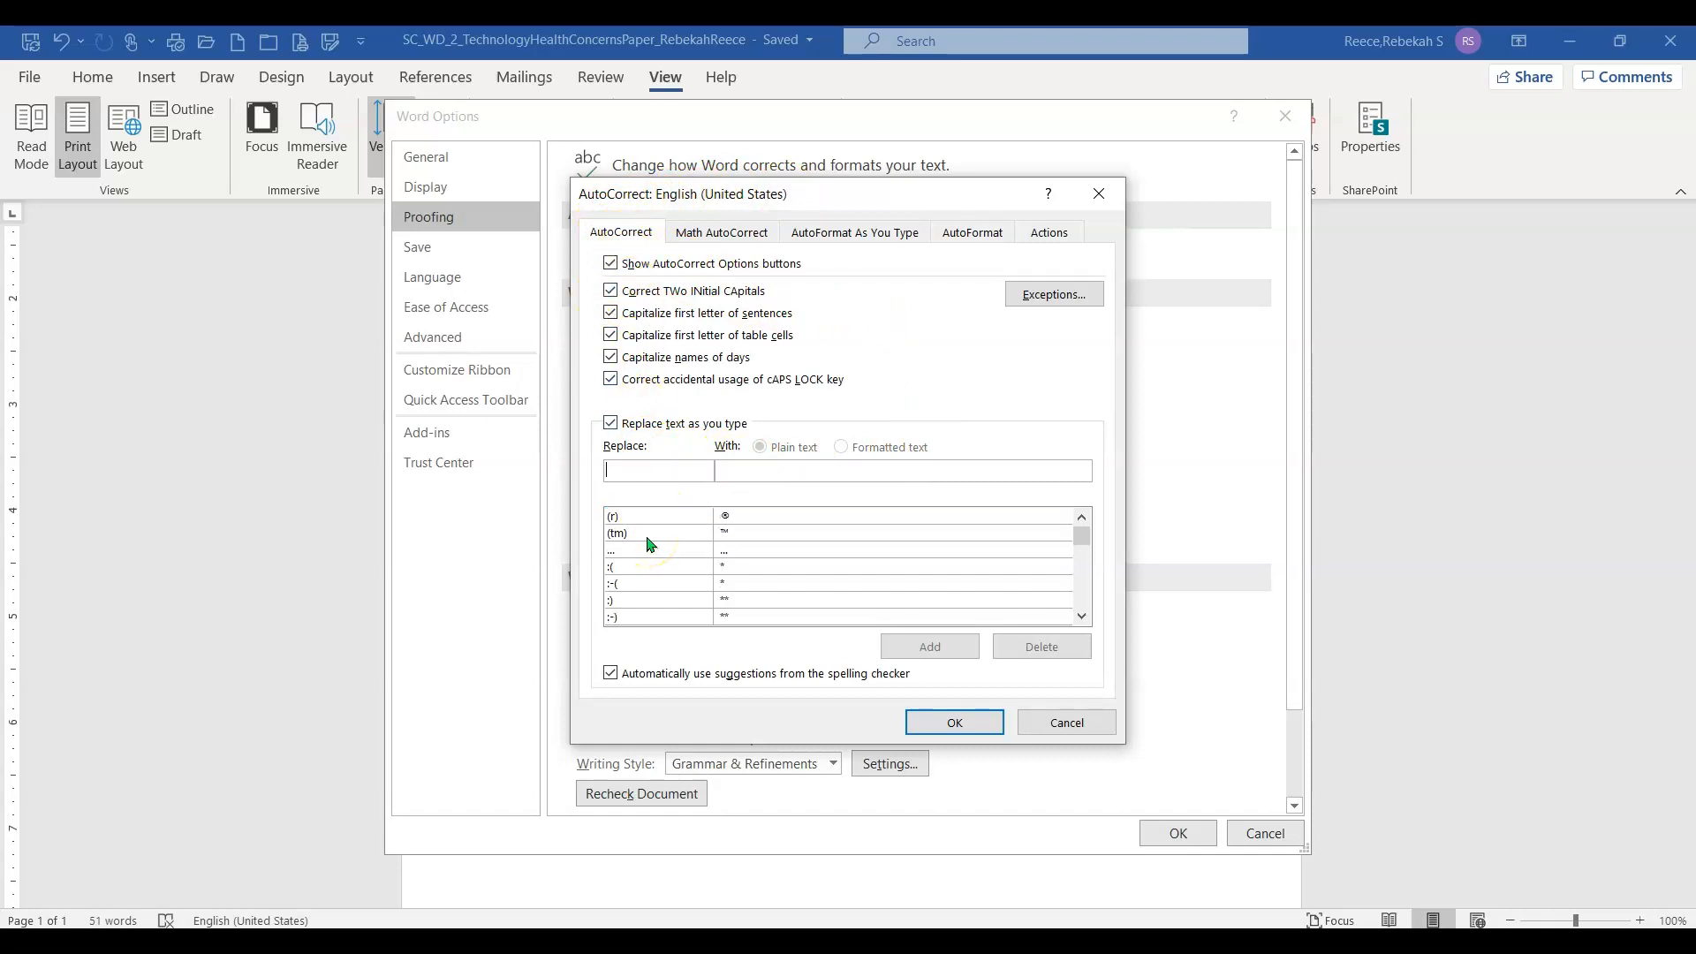
scroll(649, 545, "down", 2)
scroll(649, 545, "down", 2)
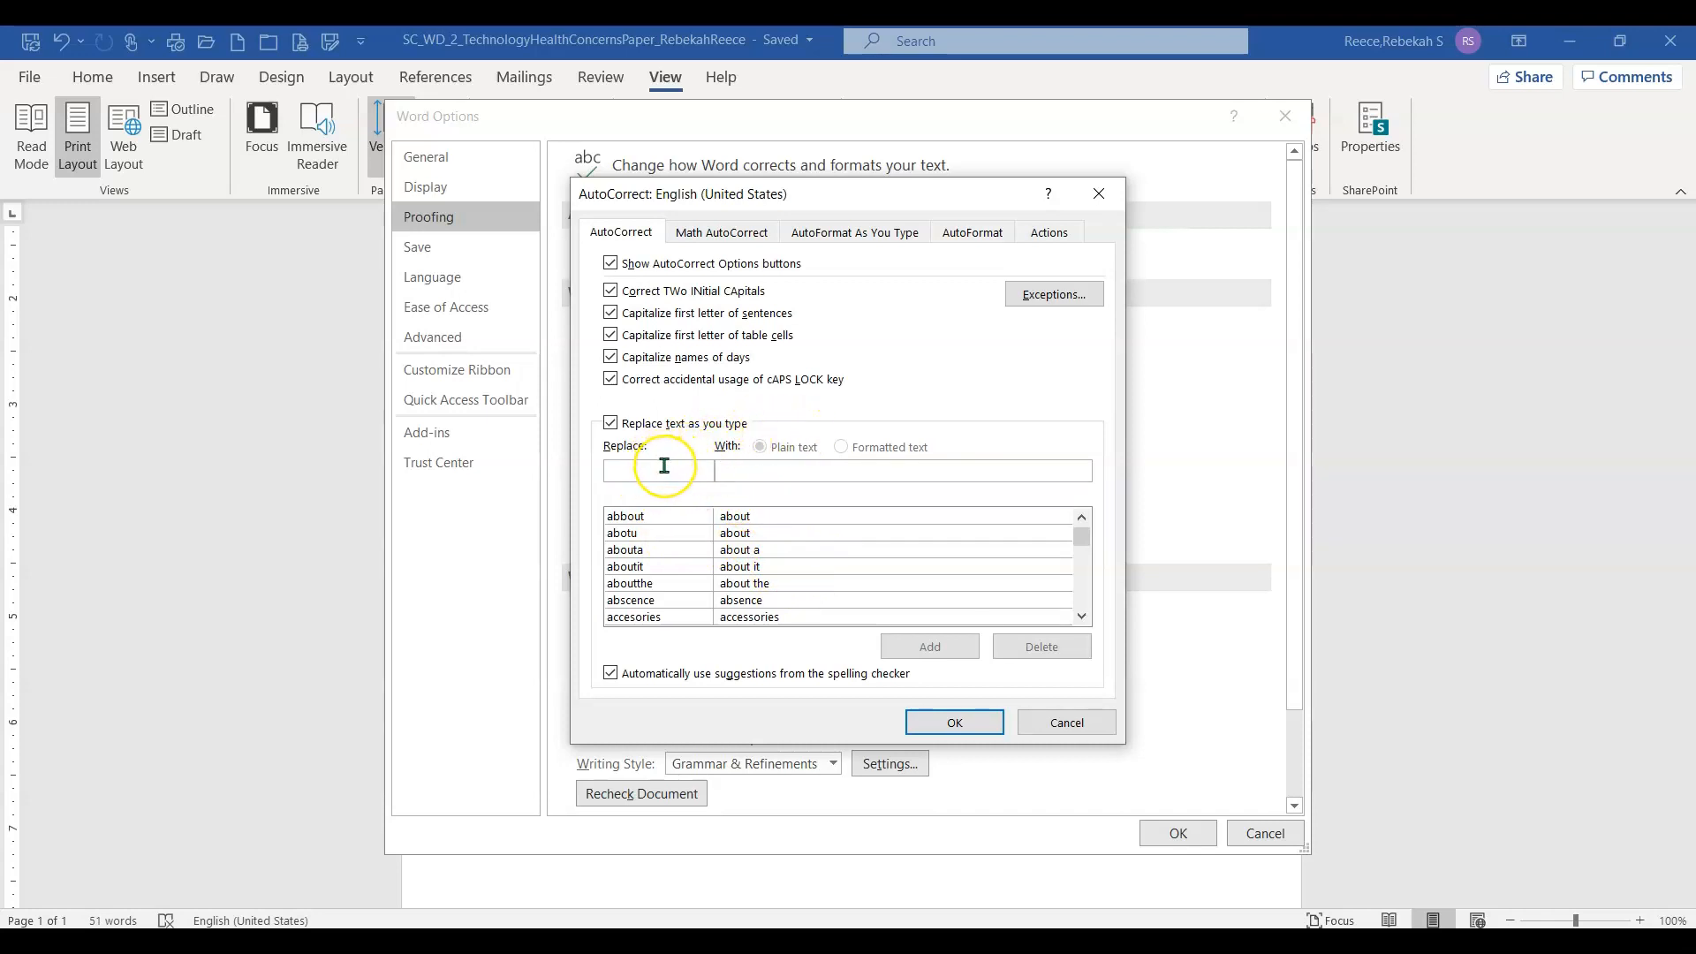
Add an AutoCorrect entry that replaces "comptuer" with "computer" and accept the settings
type("comptuer")
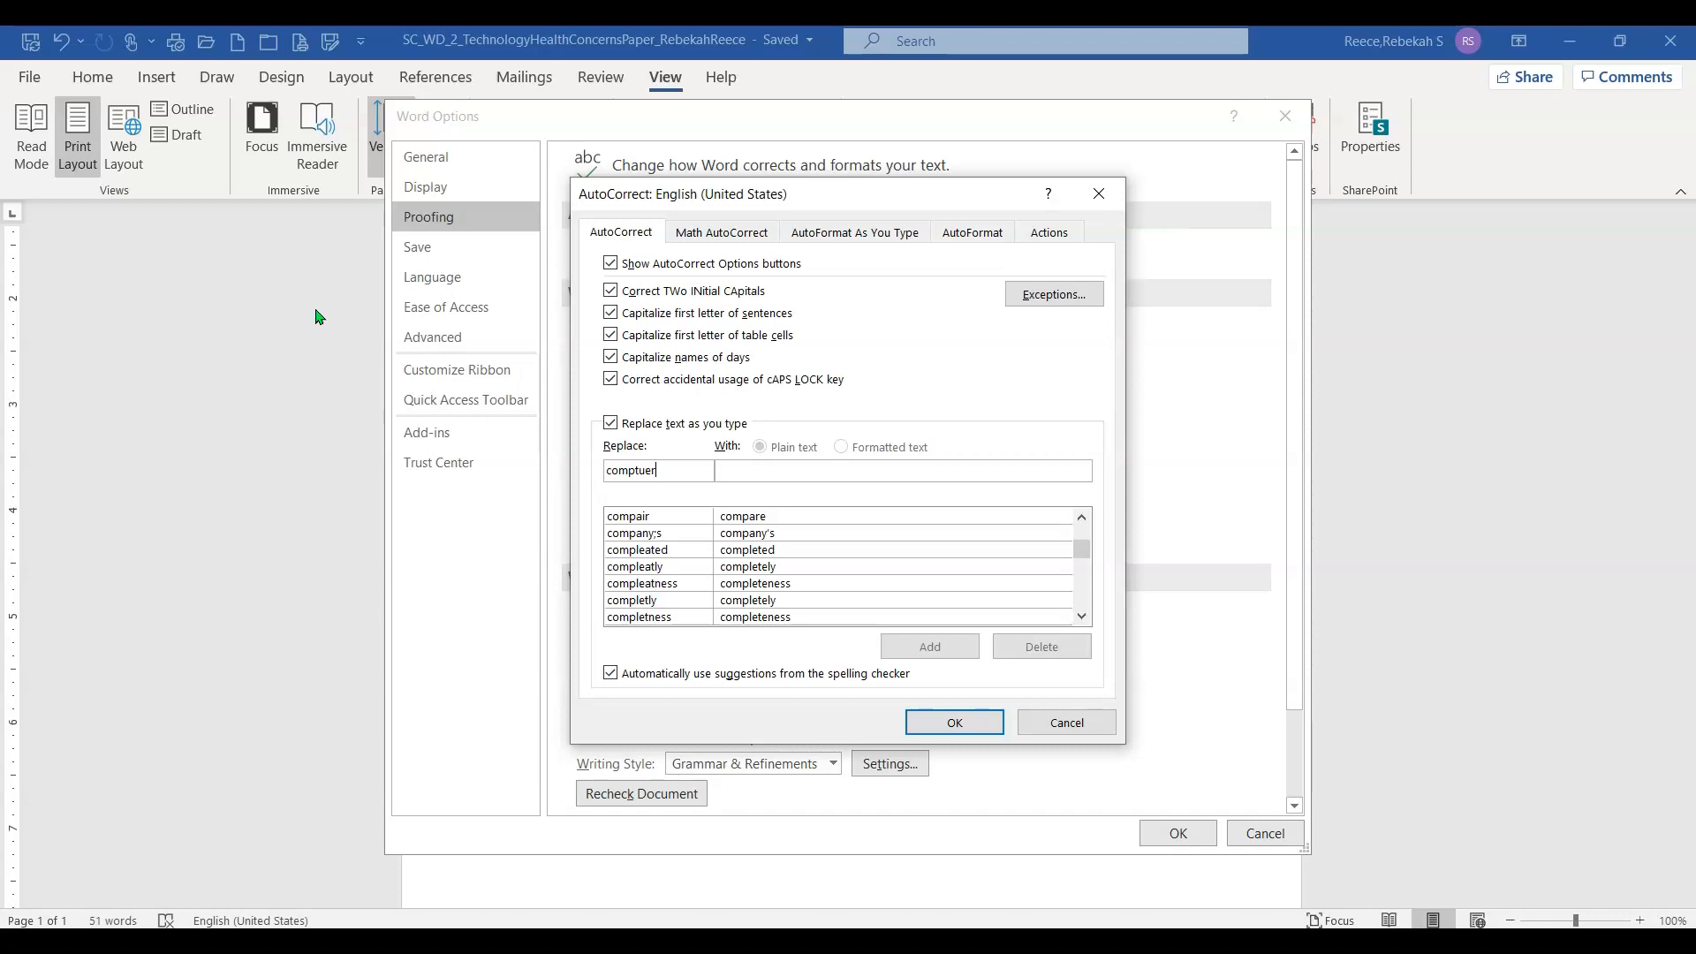
left_click(807, 470)
type("computer")
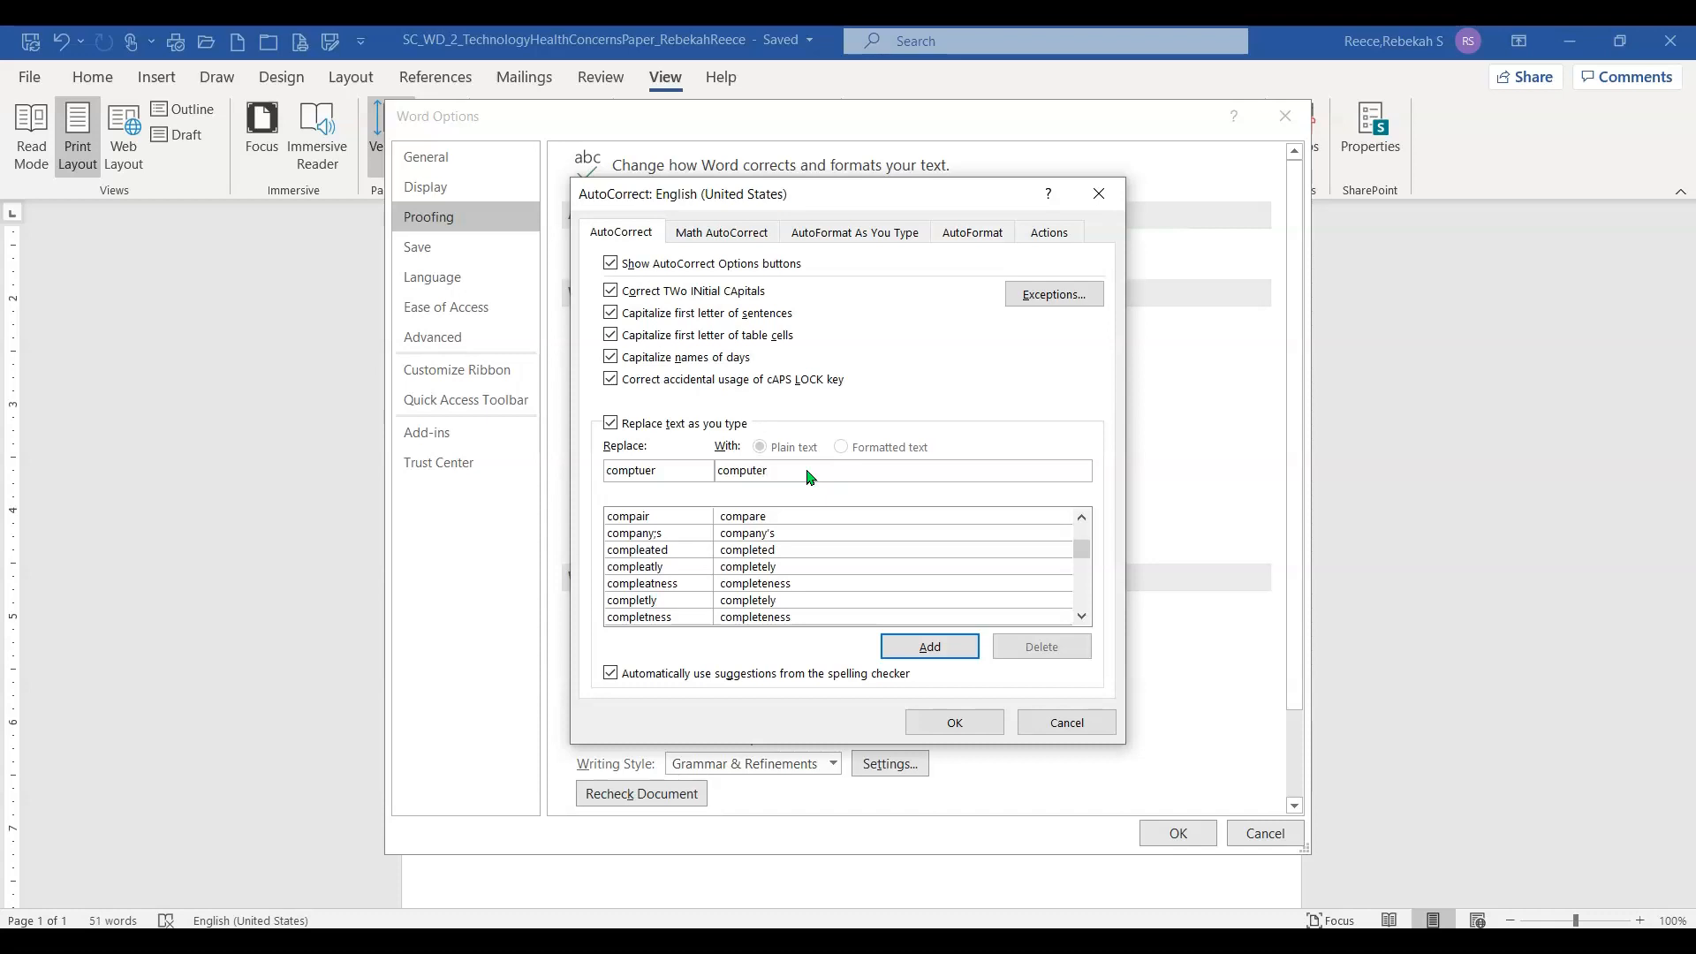
left_click(909, 644)
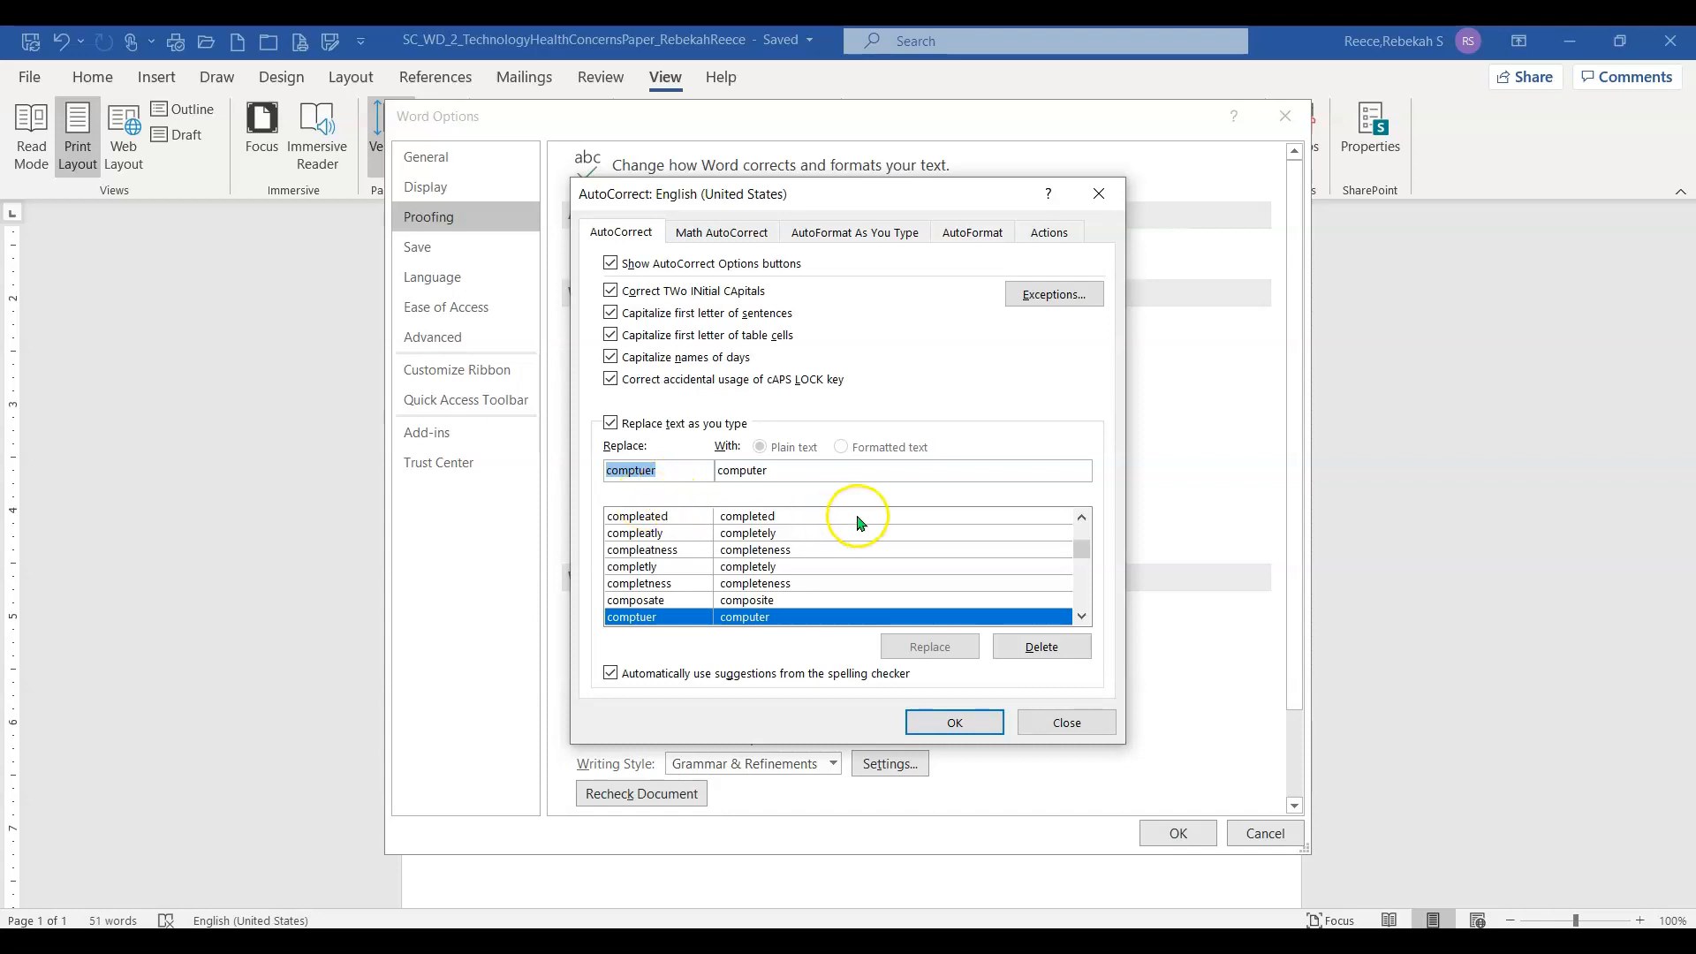
left_click(955, 724)
left_click(1191, 834)
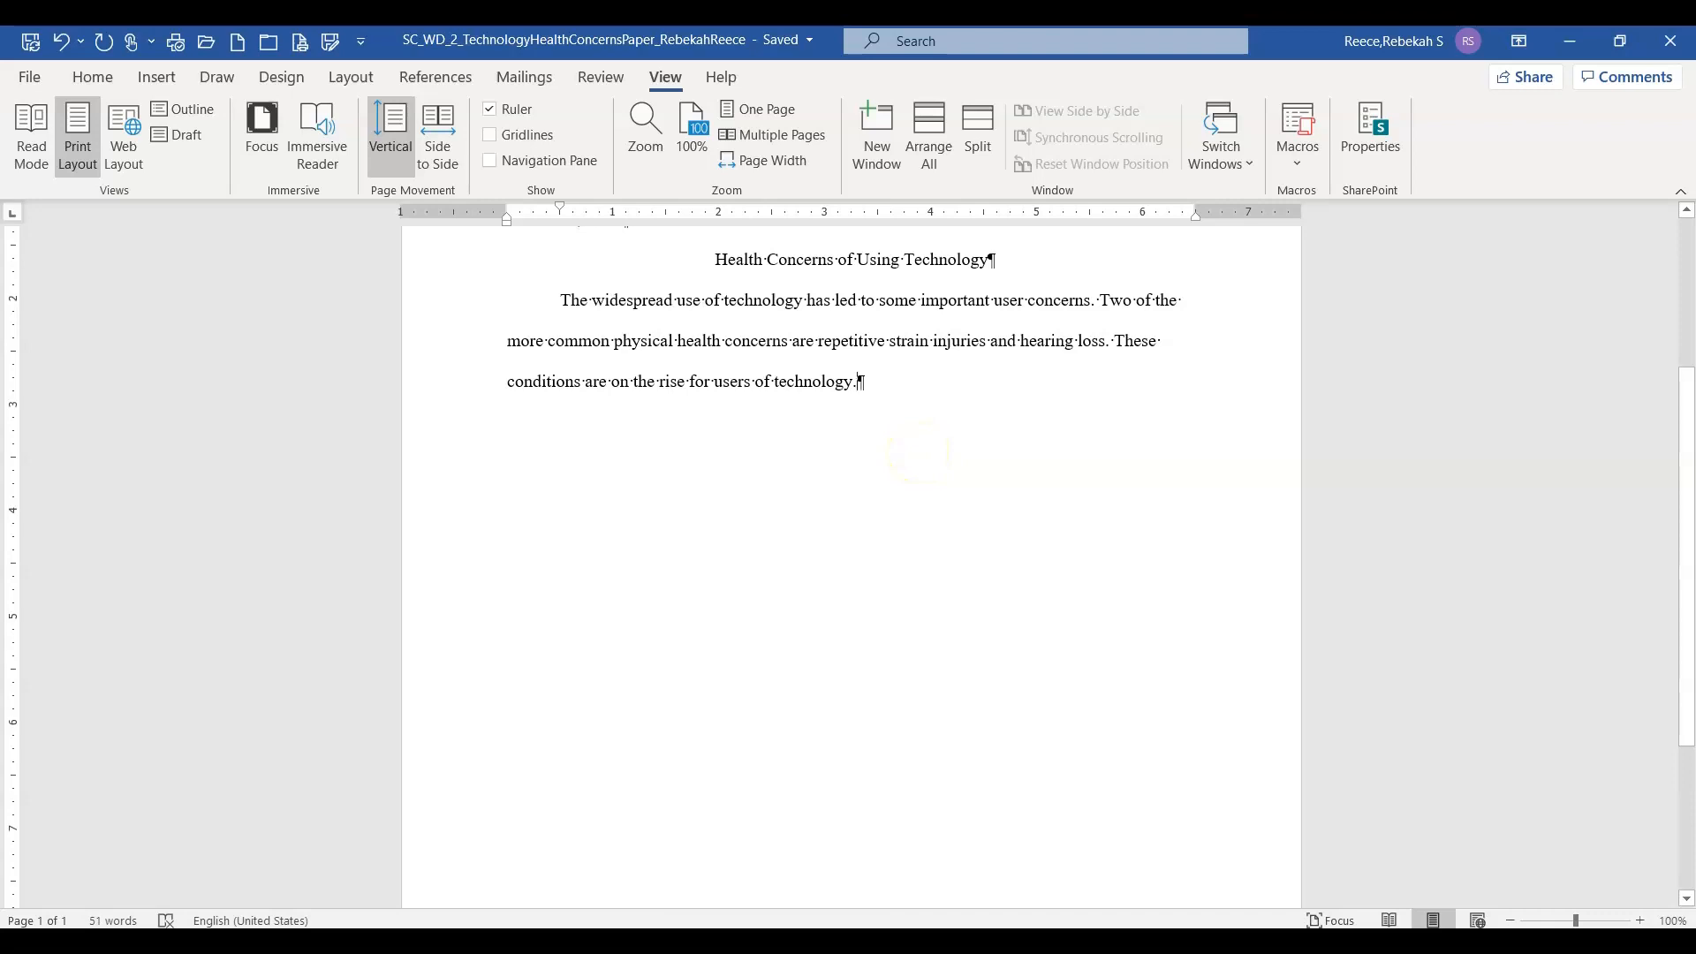
Start a new paragraph with "A repetitive strain injury (RSI) is an injury or disorder of the muscles, nerves, tendons, ligaments, and joint"
key("Return")
type("A")
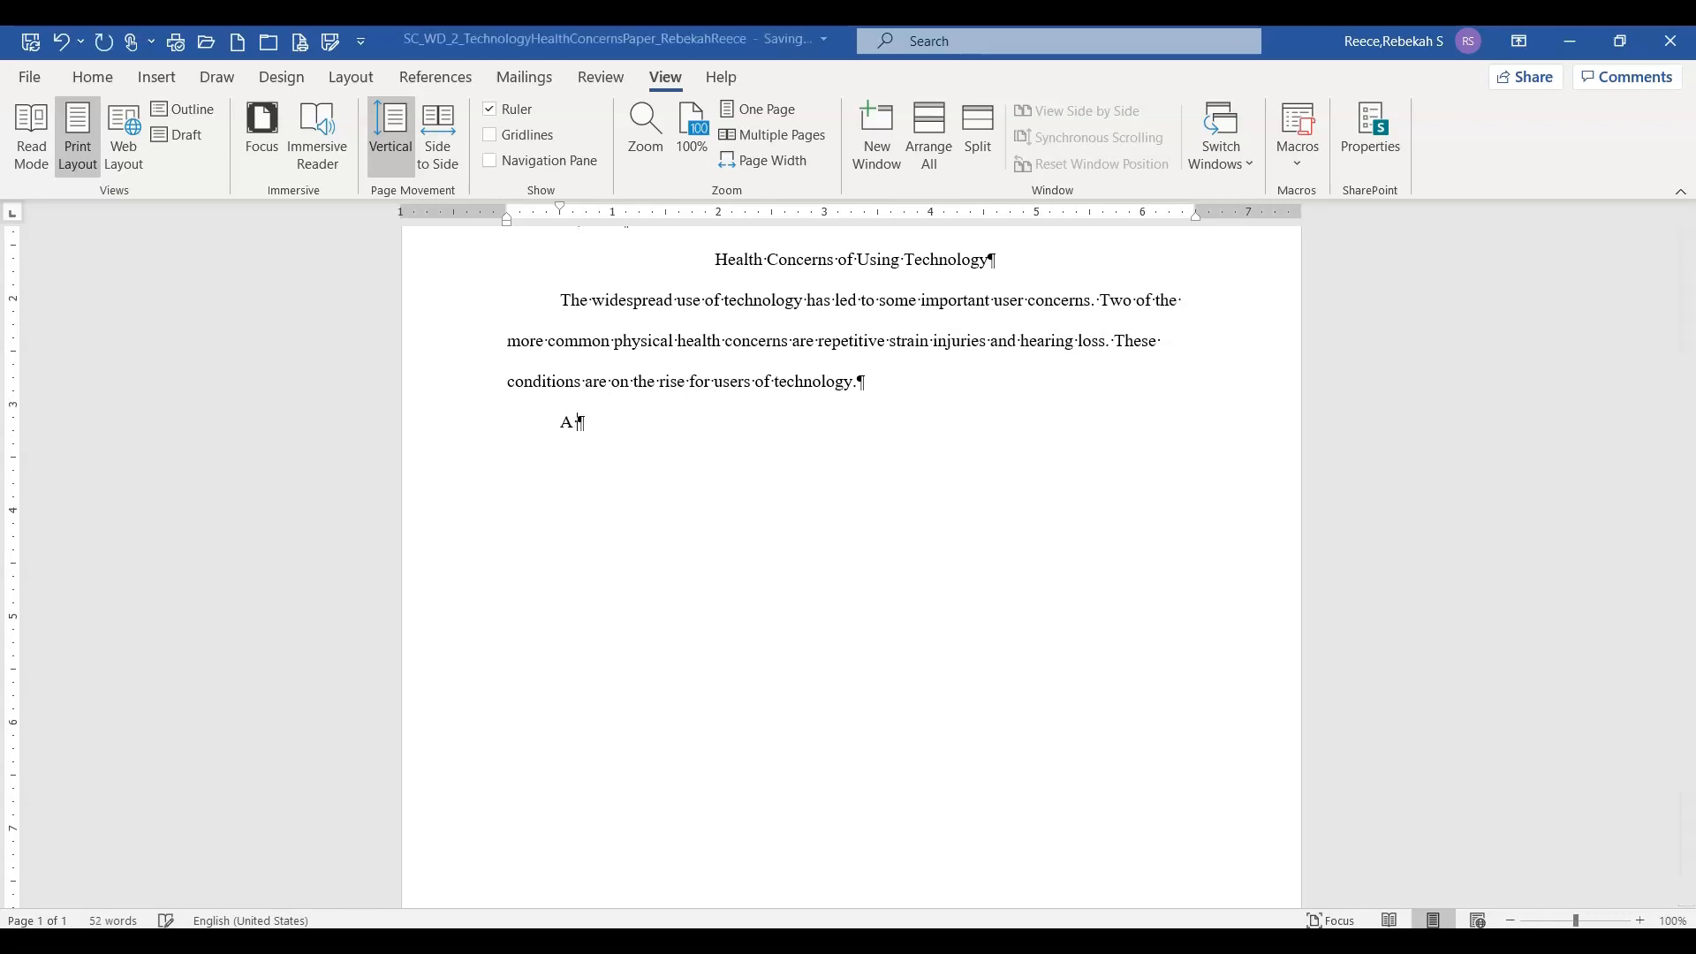
type(" repetitiv")
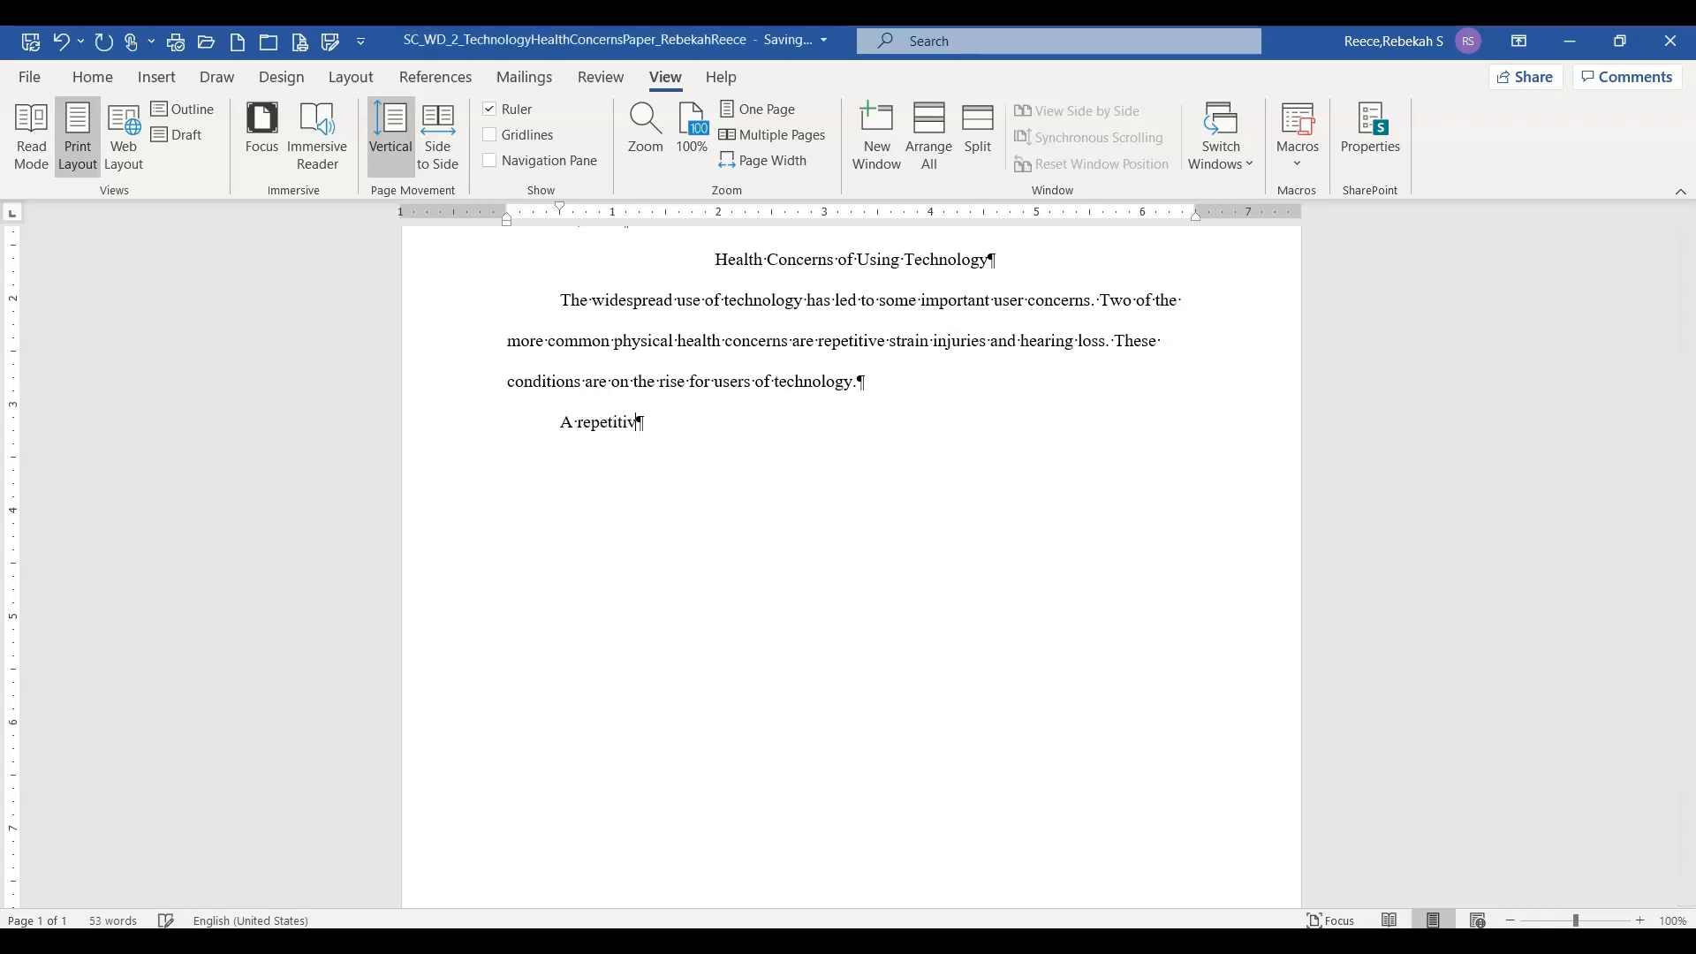
type("e strain injury (RSI) i")
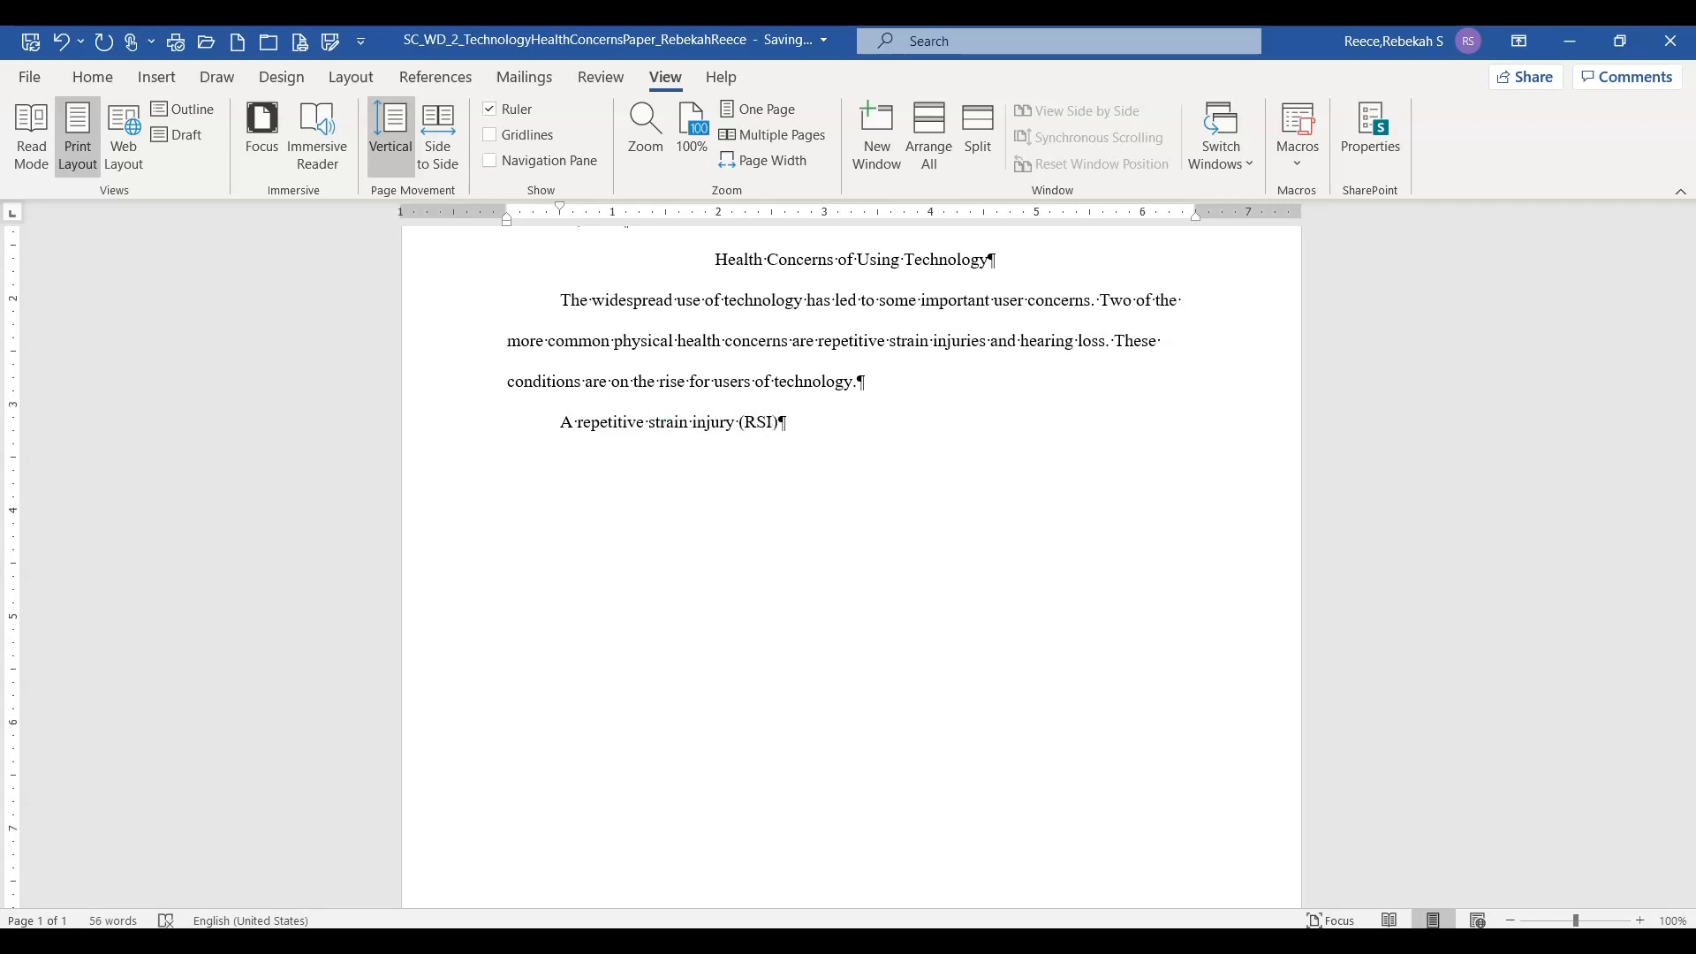
type("s an injury or disorderof the")
key("BackSpace")
key("BackSpace")
key("BackSpace")
key("BackSpace")
key("BackSpace")
key("BackSpace")
type("of the muscles, nerves, tendons,")
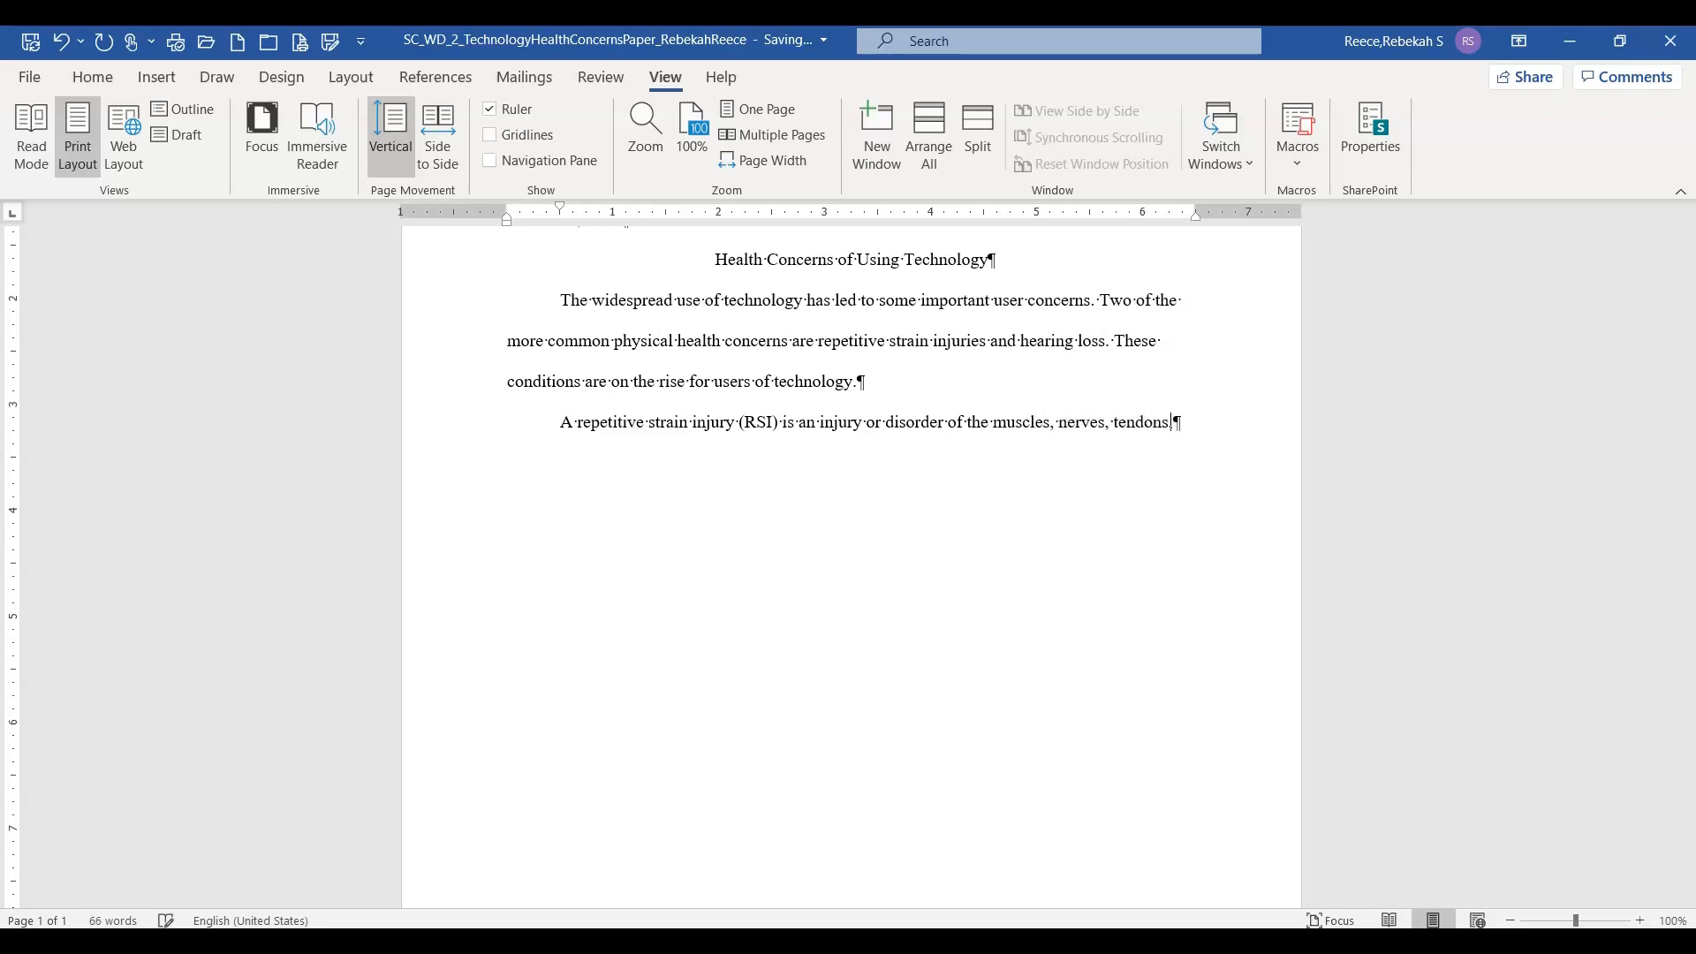
type(" ligaments, and joint")
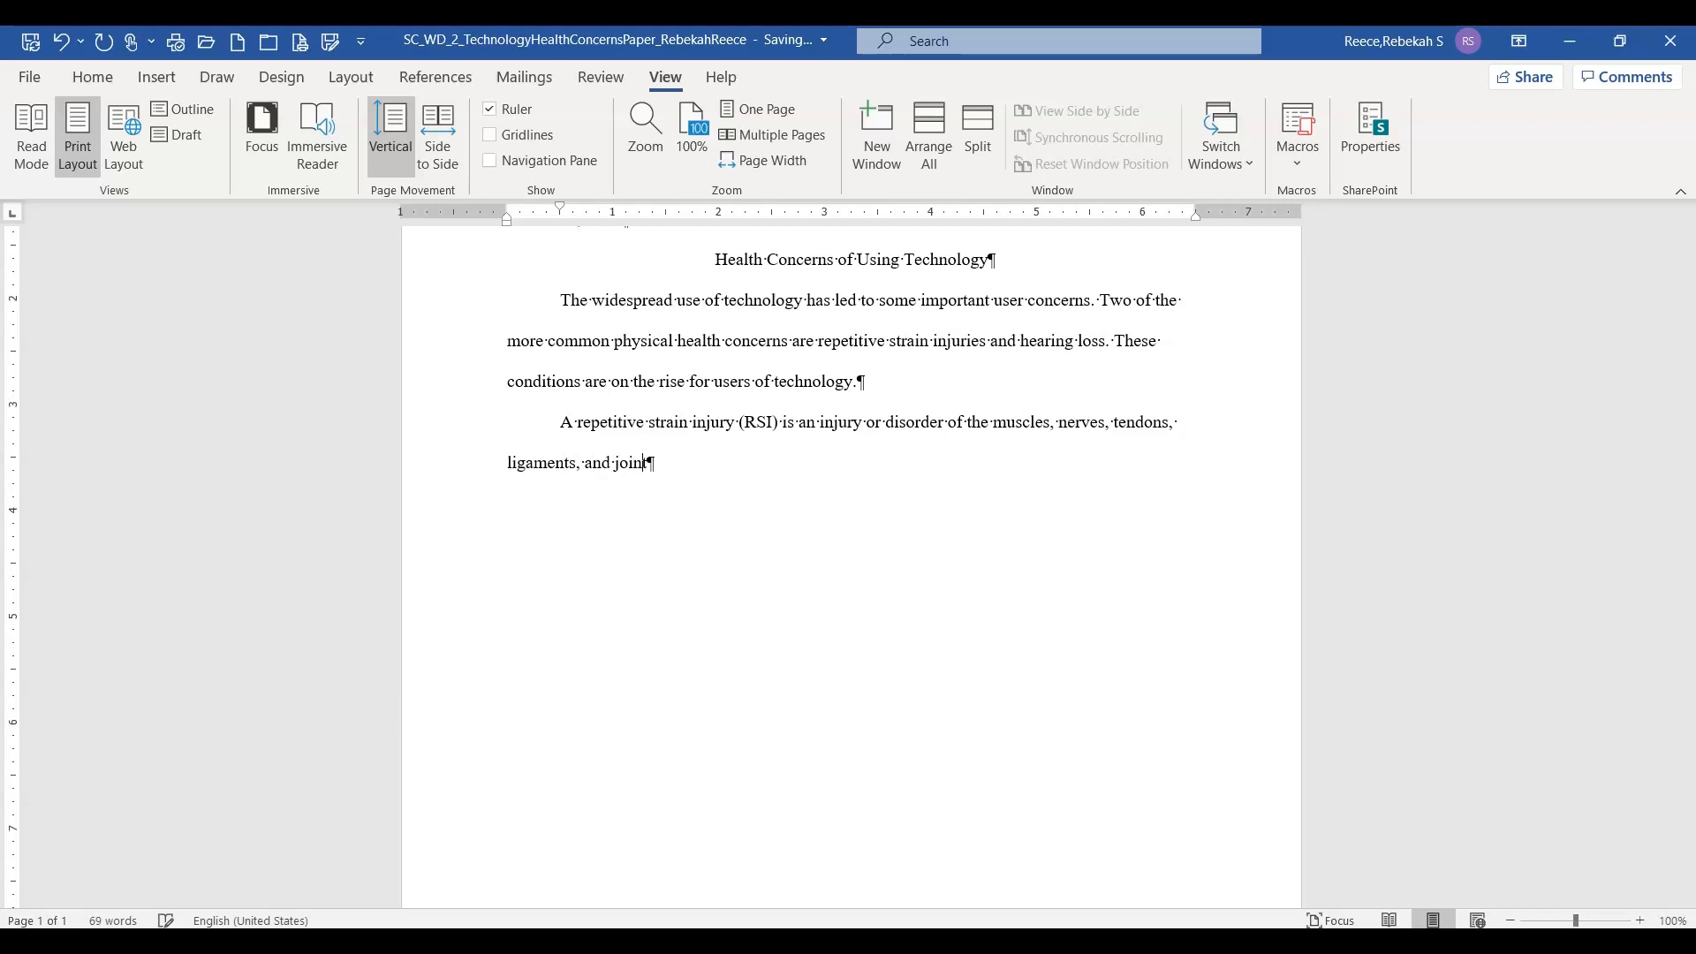
Complete the word "joints." and continue with "Technology-related RSI's include tendonitis of the wrist and carpal tunnel "
type("s. Technology")
type("-related ")
type("RSI")
type("'s")
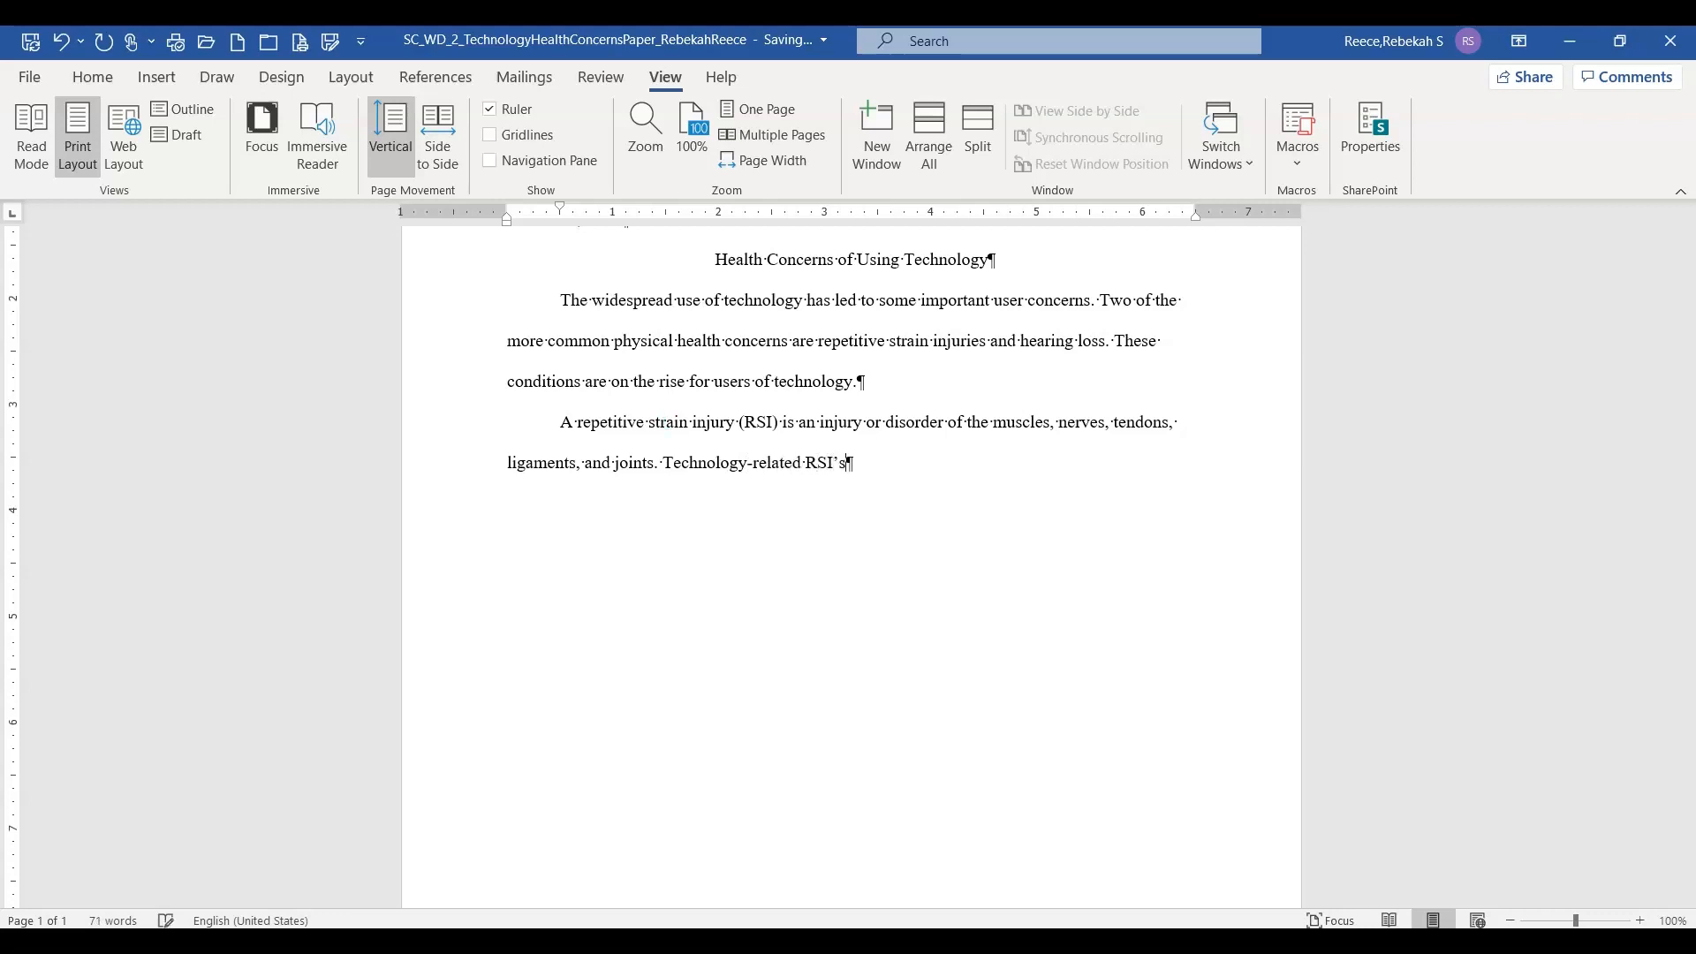
type(" include tendonitis of the")
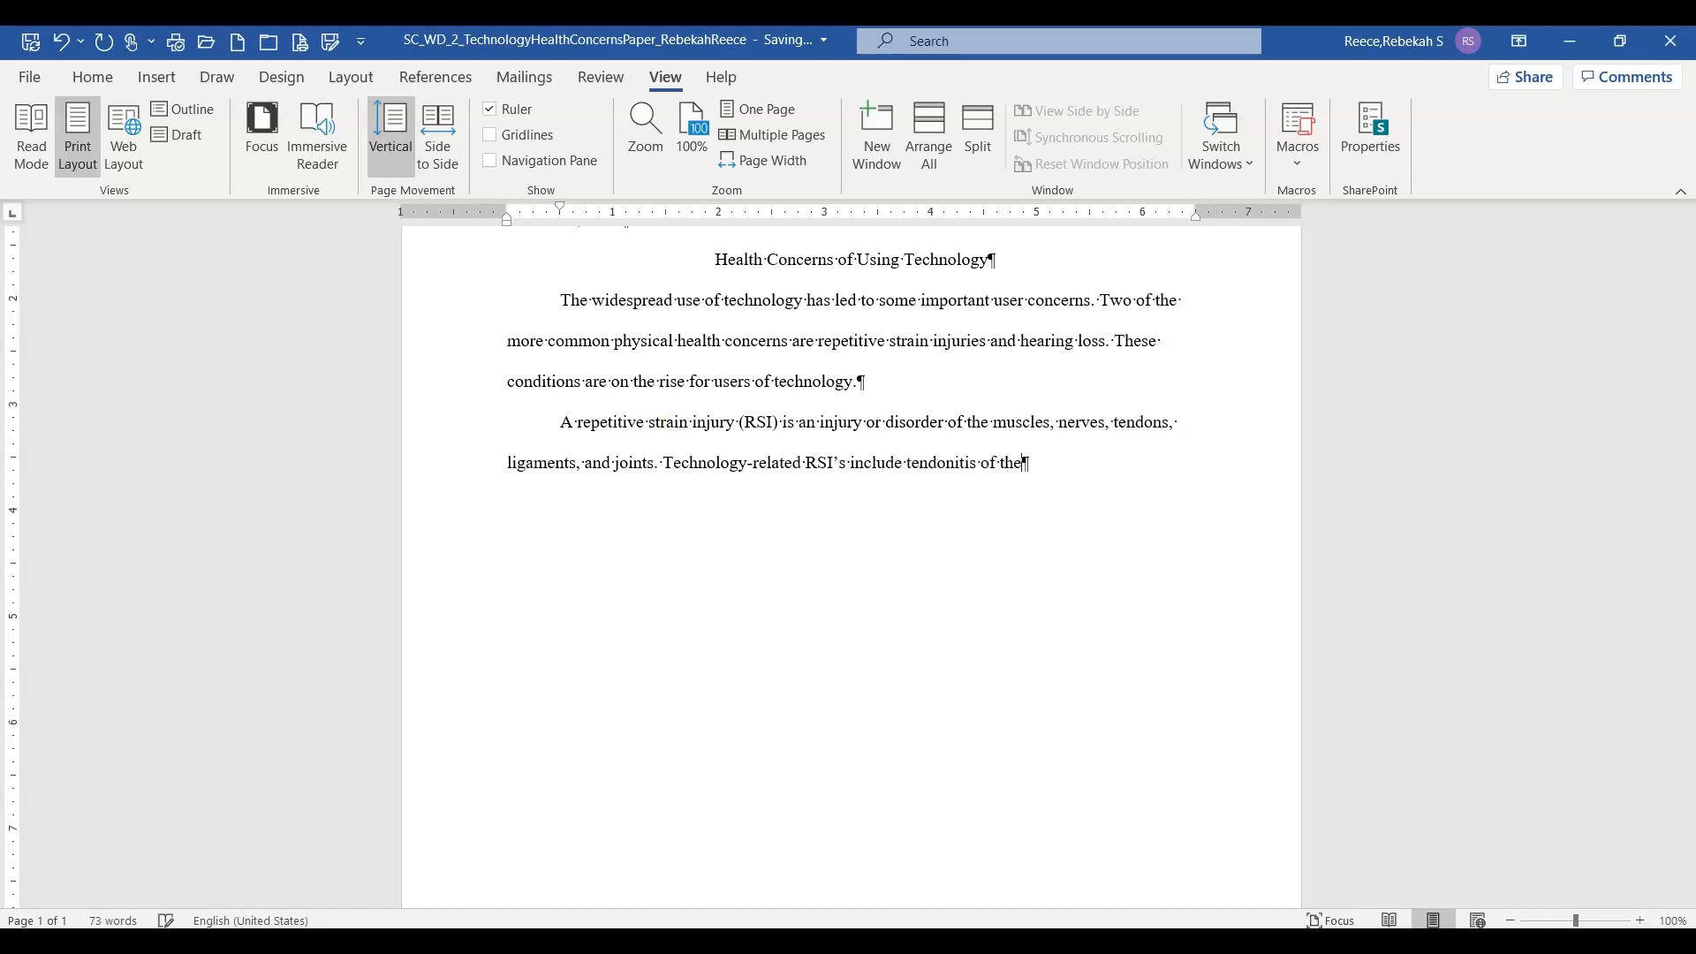
type(" wrist and carpal tunnel ")
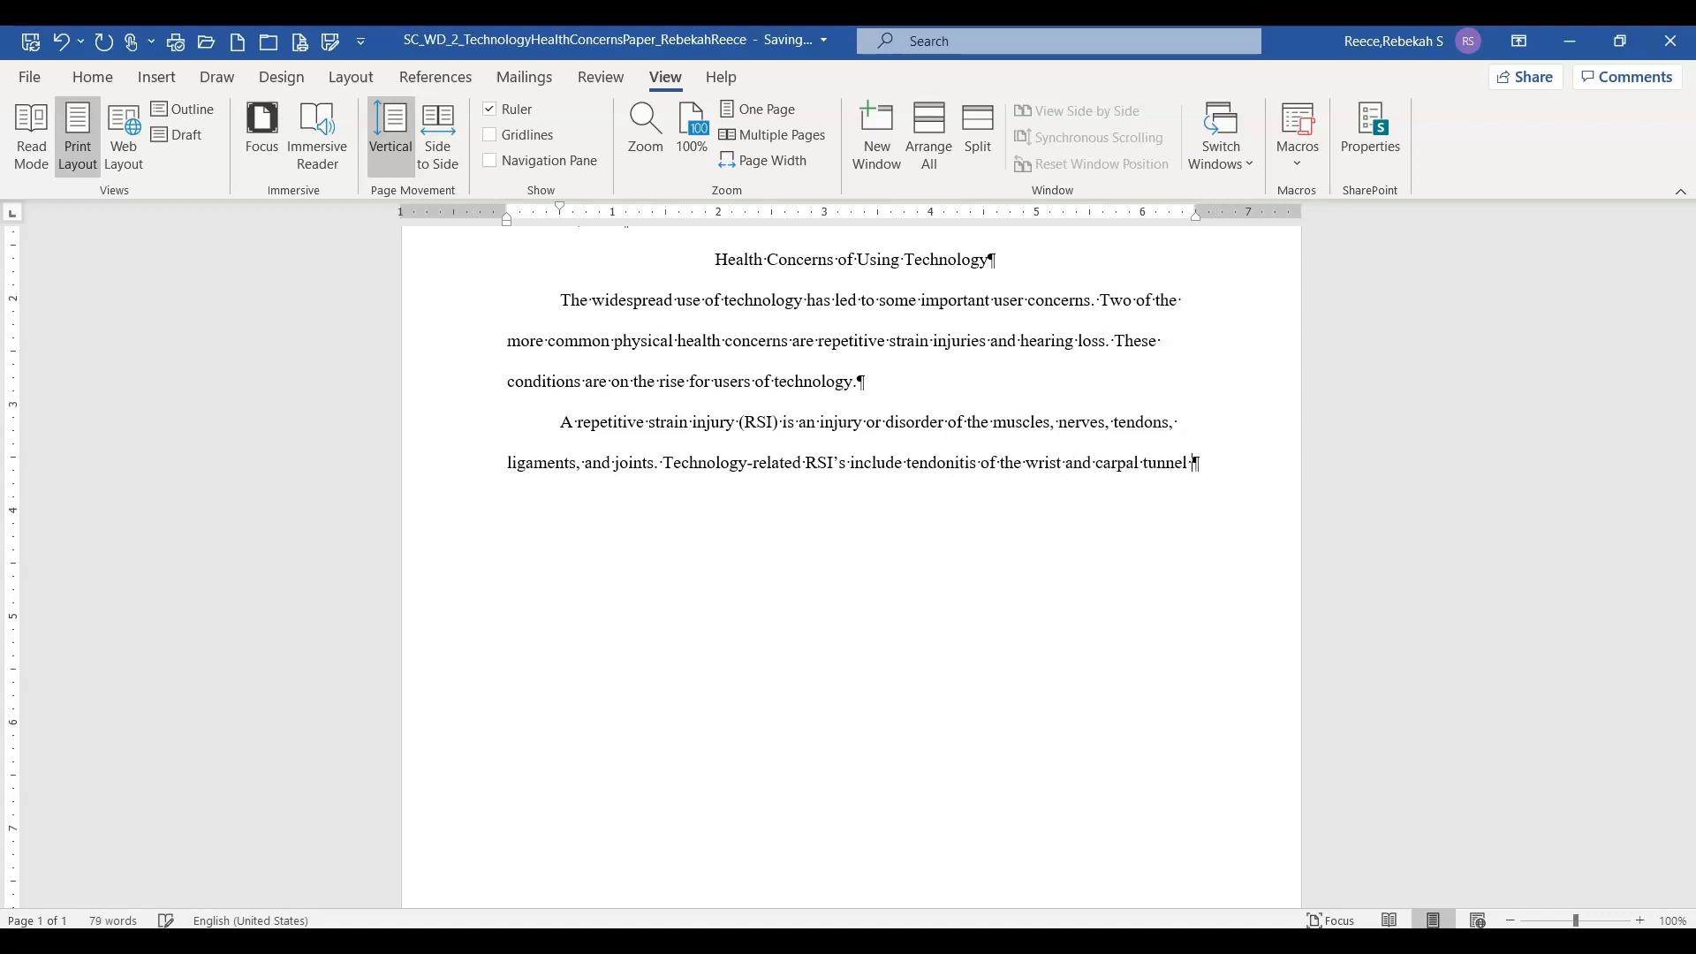
End the sentence with "syndrome." and begin another with "Symptoms of tendonitis of the wrist i", correcting the spelling of "Symptoms"
type("syndrome. Symptions of")
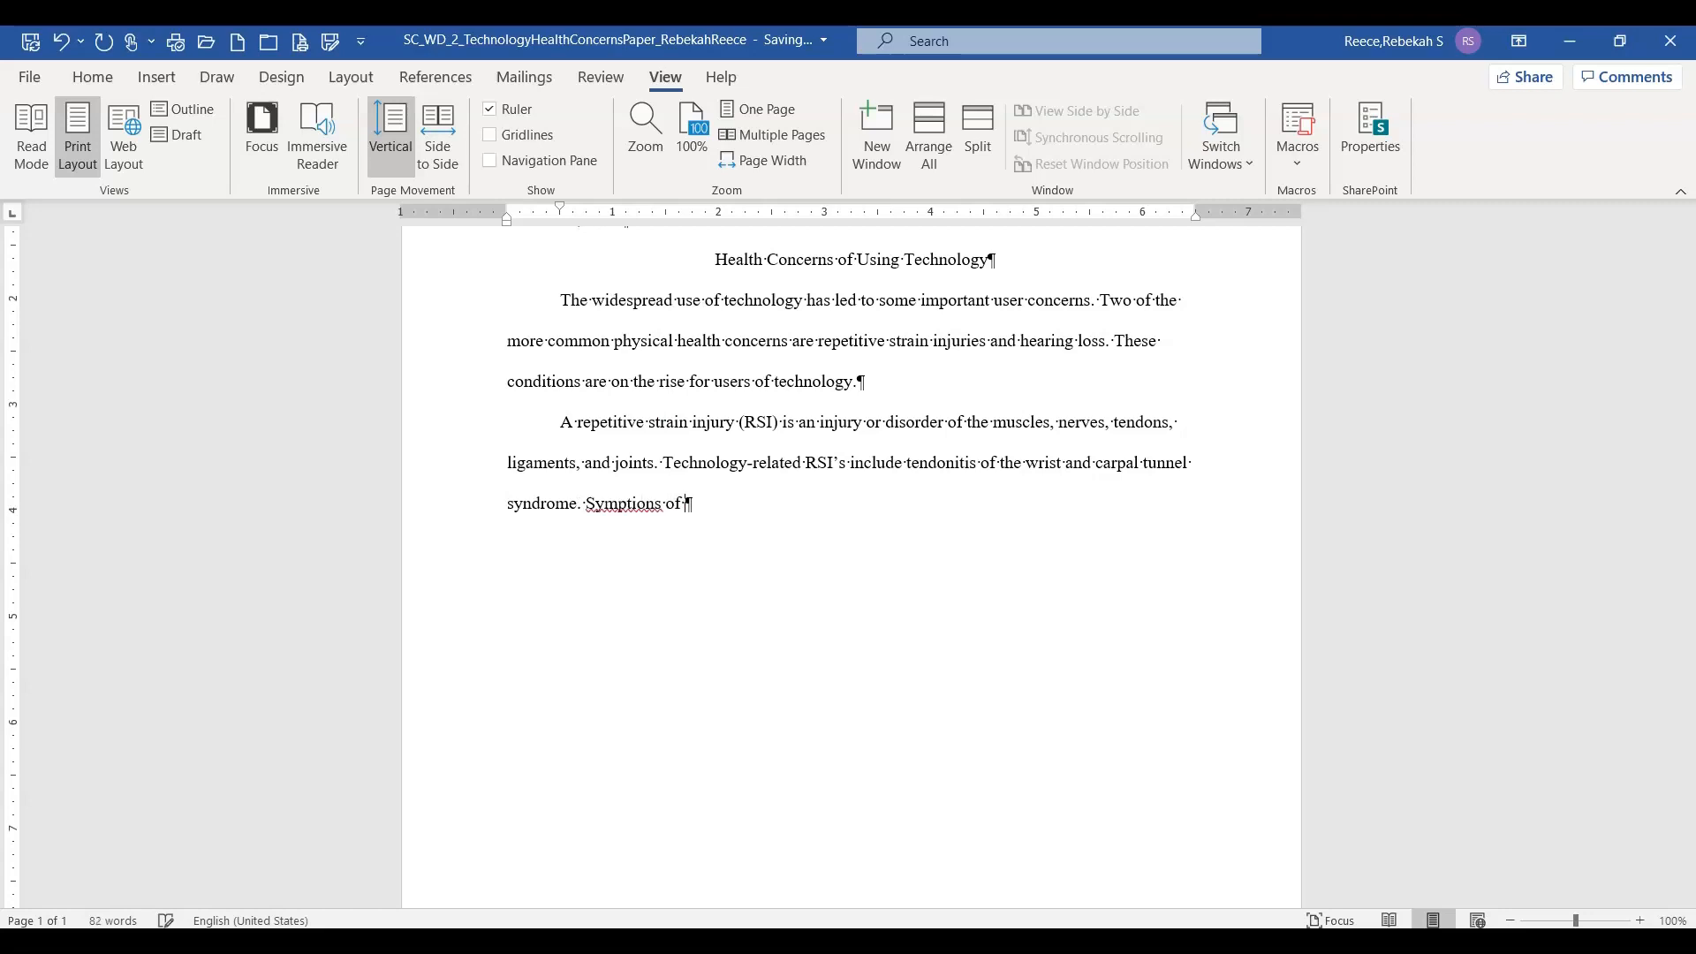
key("BackSpace")
key("BackSpace")
key("BackSpace")
key("BackSpace")
key("BackSpace")
key("BackSpace")
key("BackSpace")
type("ons o")
key("BackSpace")
key("BackSpace")
key("BackSpace")
key("BackSpace")
key("BackSpace")
key("BackSpace")
key("BackSpace")
type("ptoms of tendonitis of the wrist i")
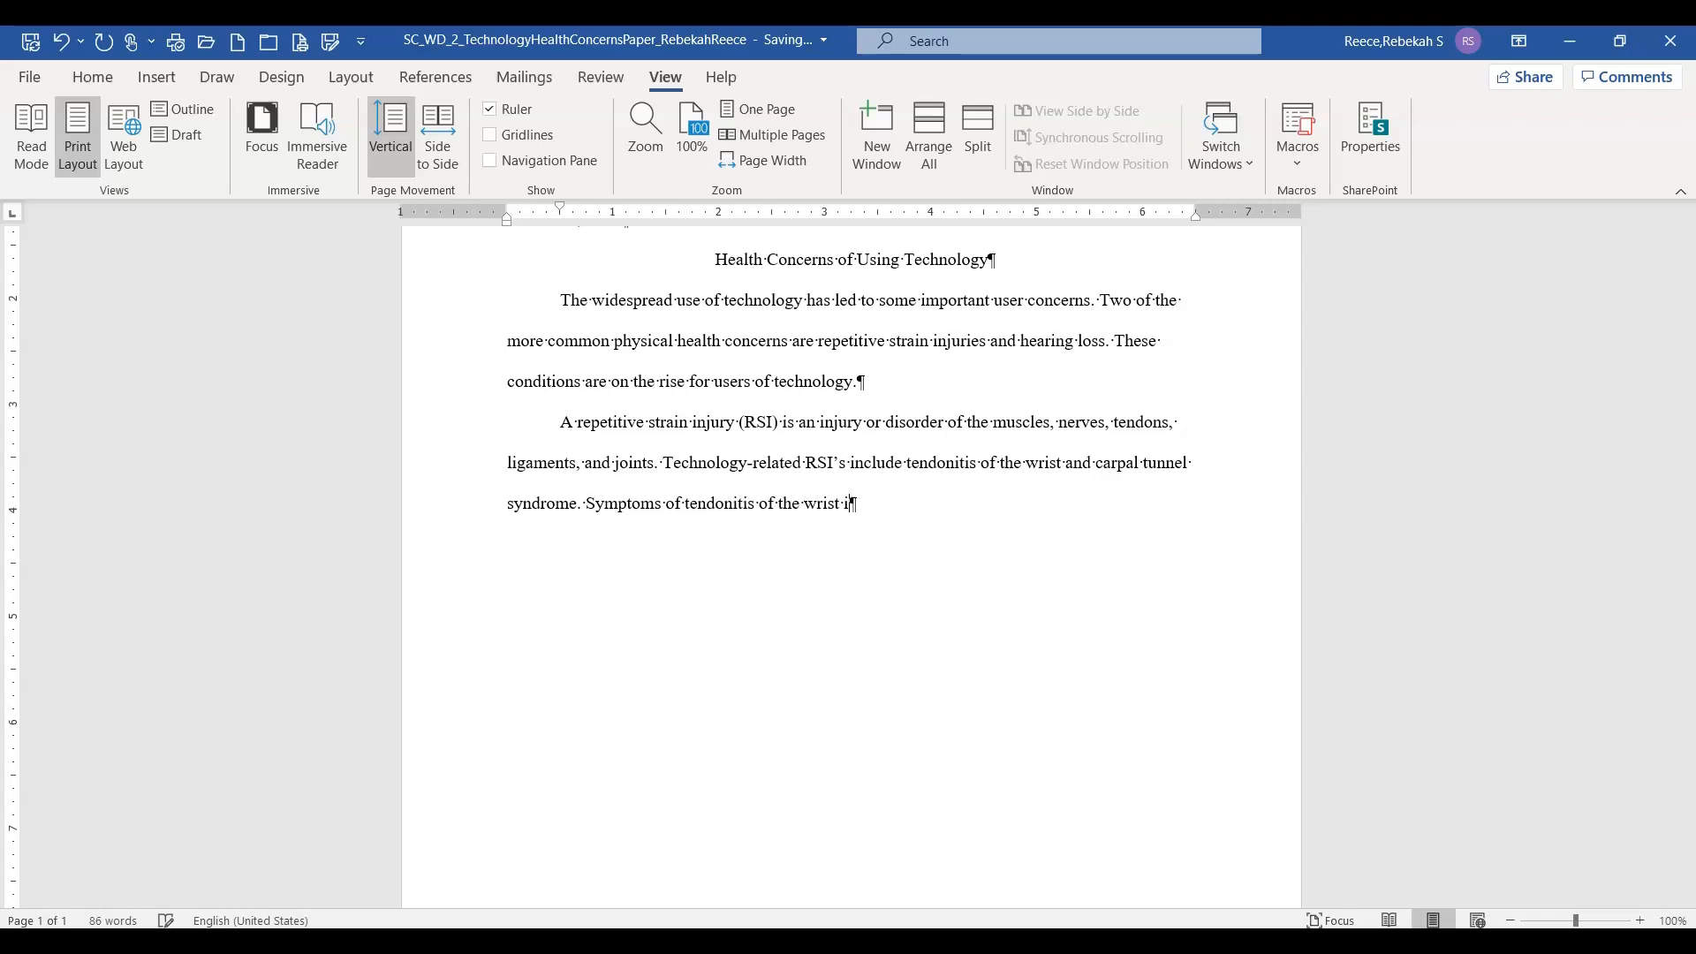
Continue the tendonitis sentence so it reads "include extreme pain that extends from the forearm to the han"
type("nclude extreme pain that exten")
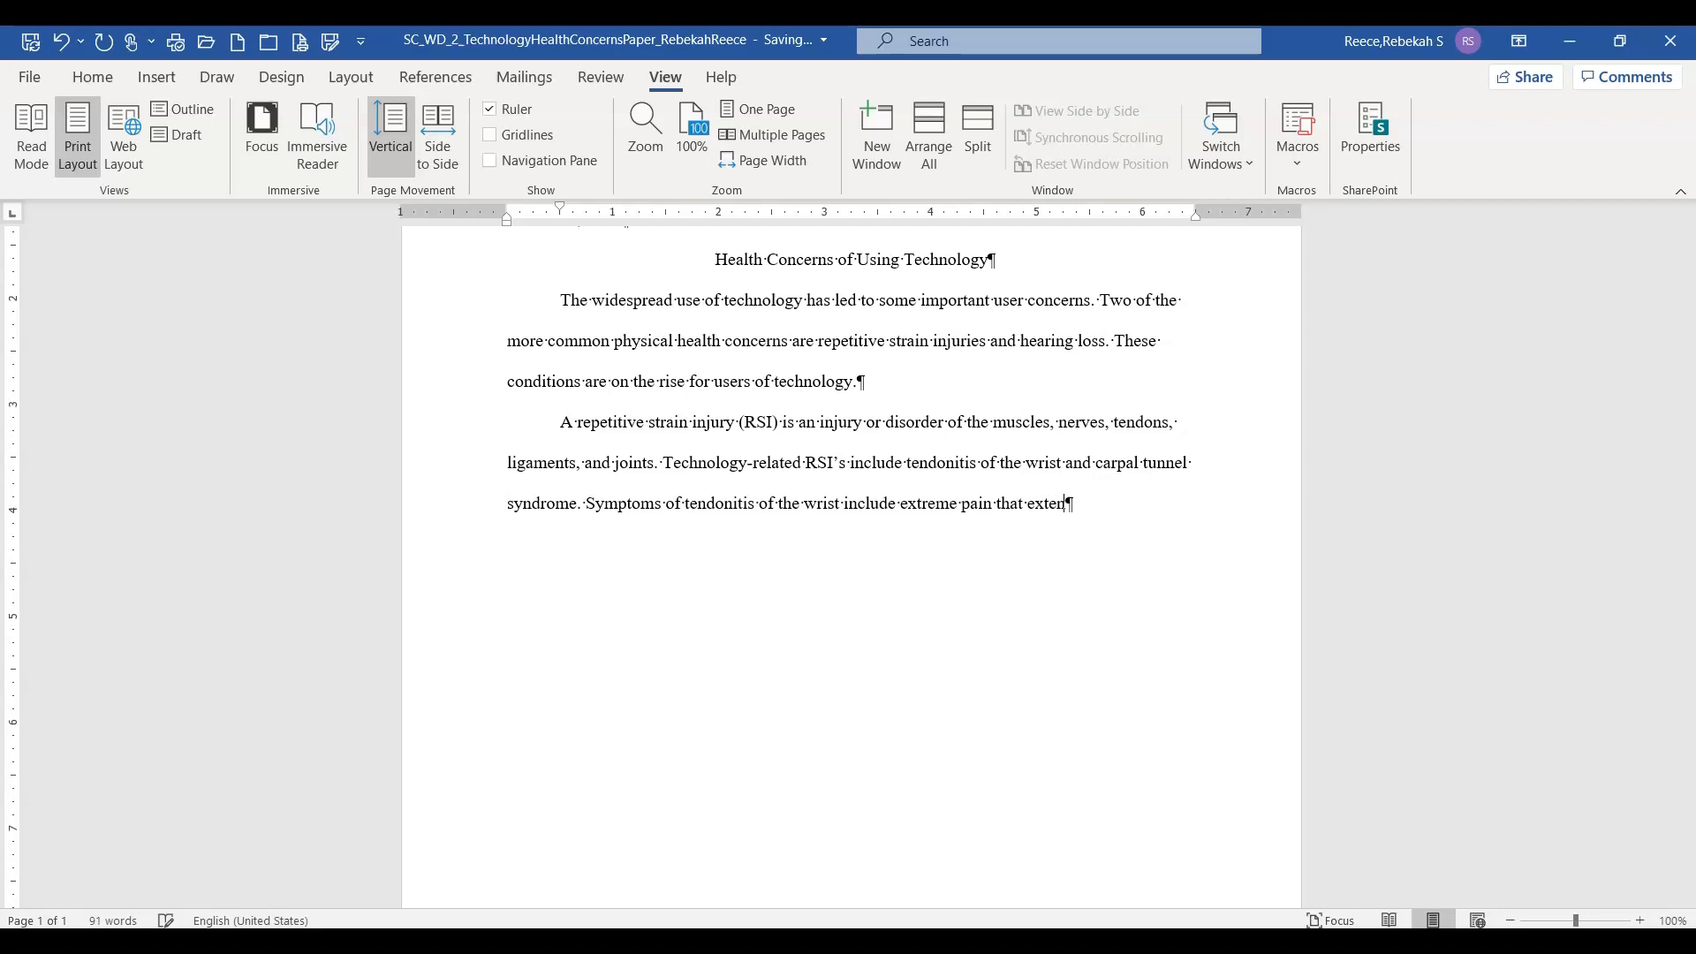
type("ds dow")
type("n")
key("BackSpace")
key("BackSpace")
key("BackSpace")
key("BackSpace")
type("from the forearm to the han")
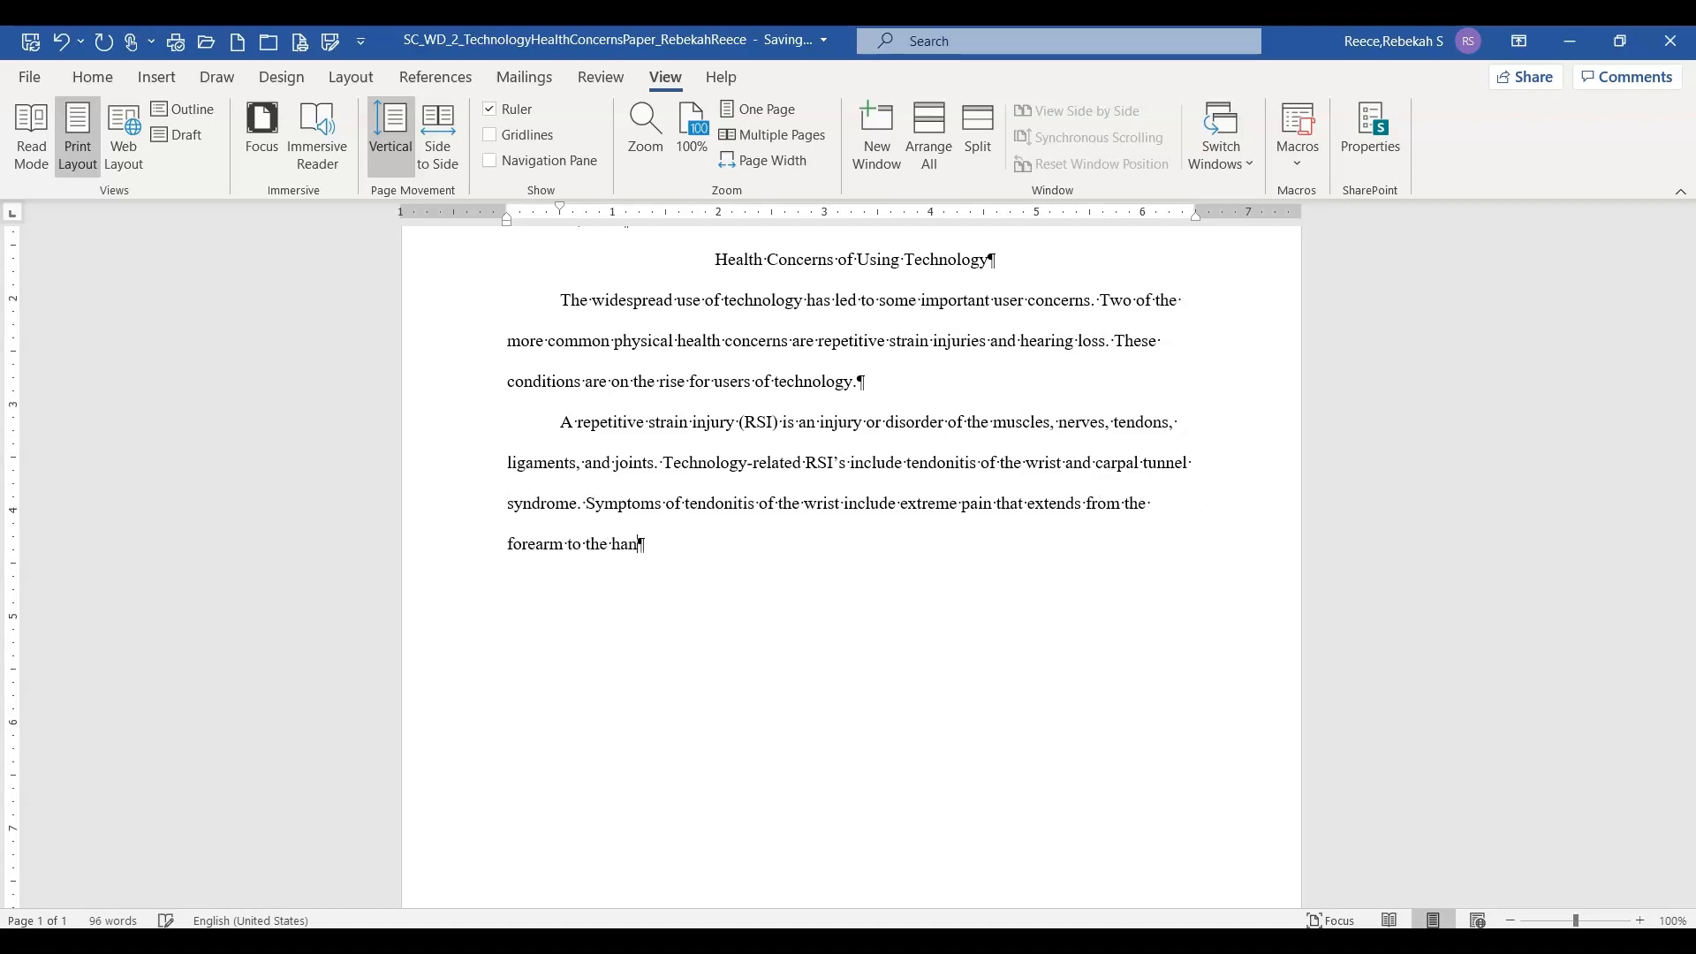
Finish the sentence with "hand, along with tingling in the fingers." and begin another with "Symptoms of "
type("d, along with tingling in the ")
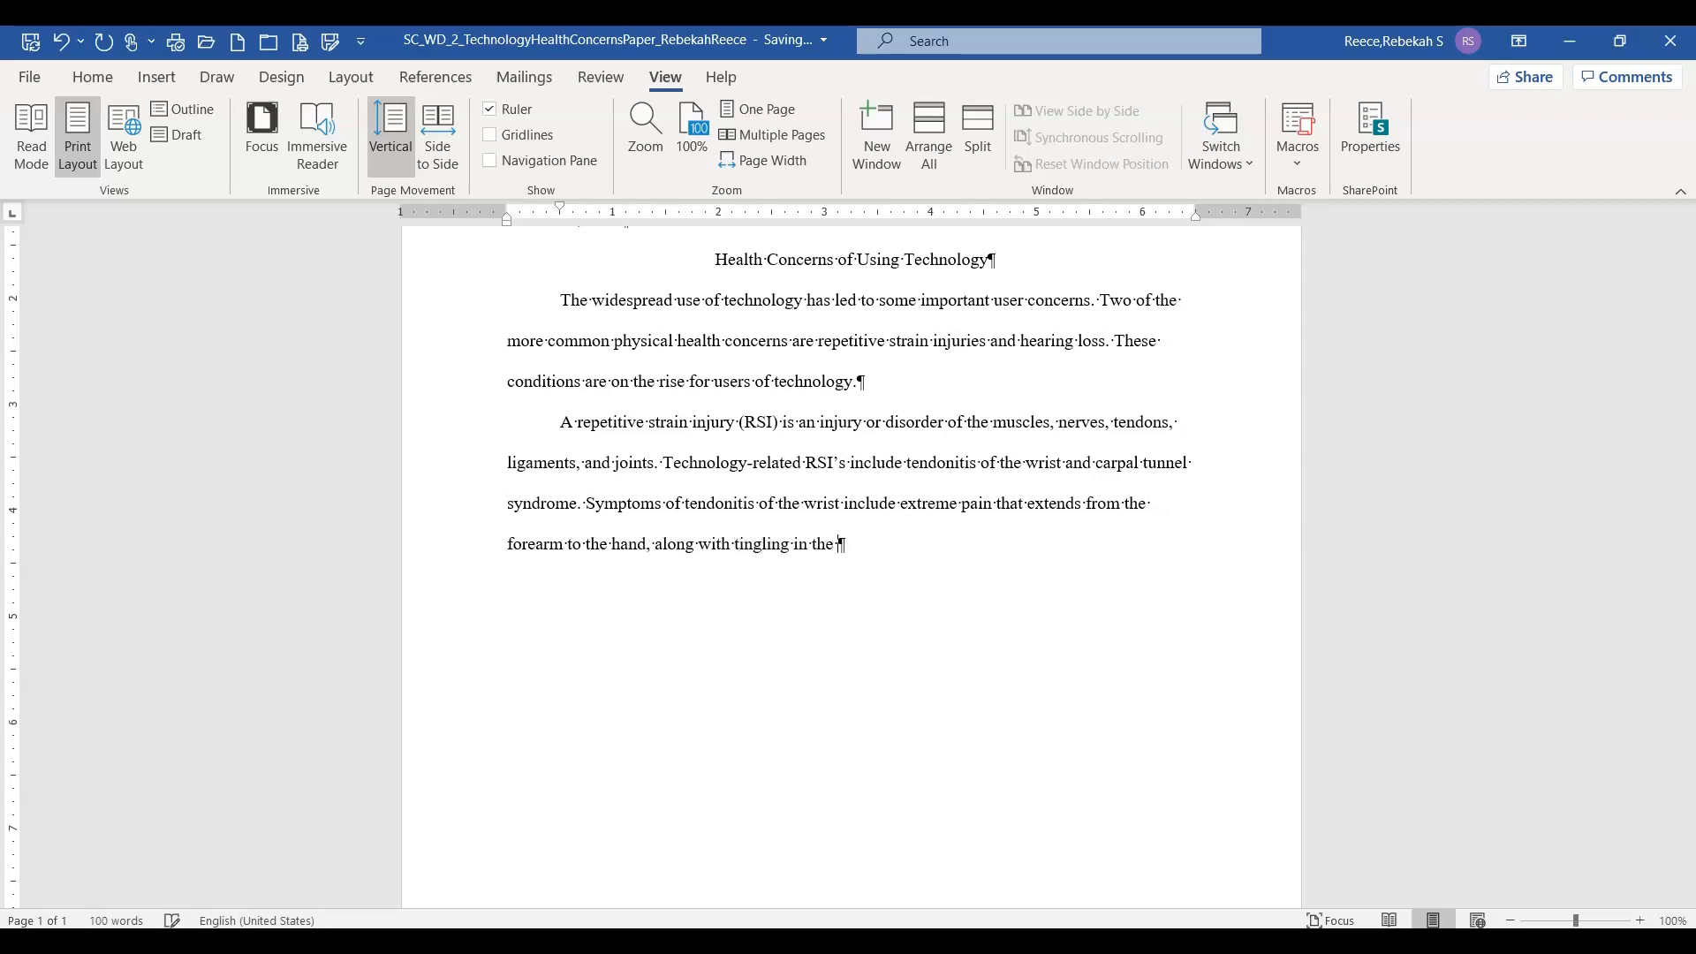
type("fingers. Sympton")
key("BackSpace")
type("ms of ")
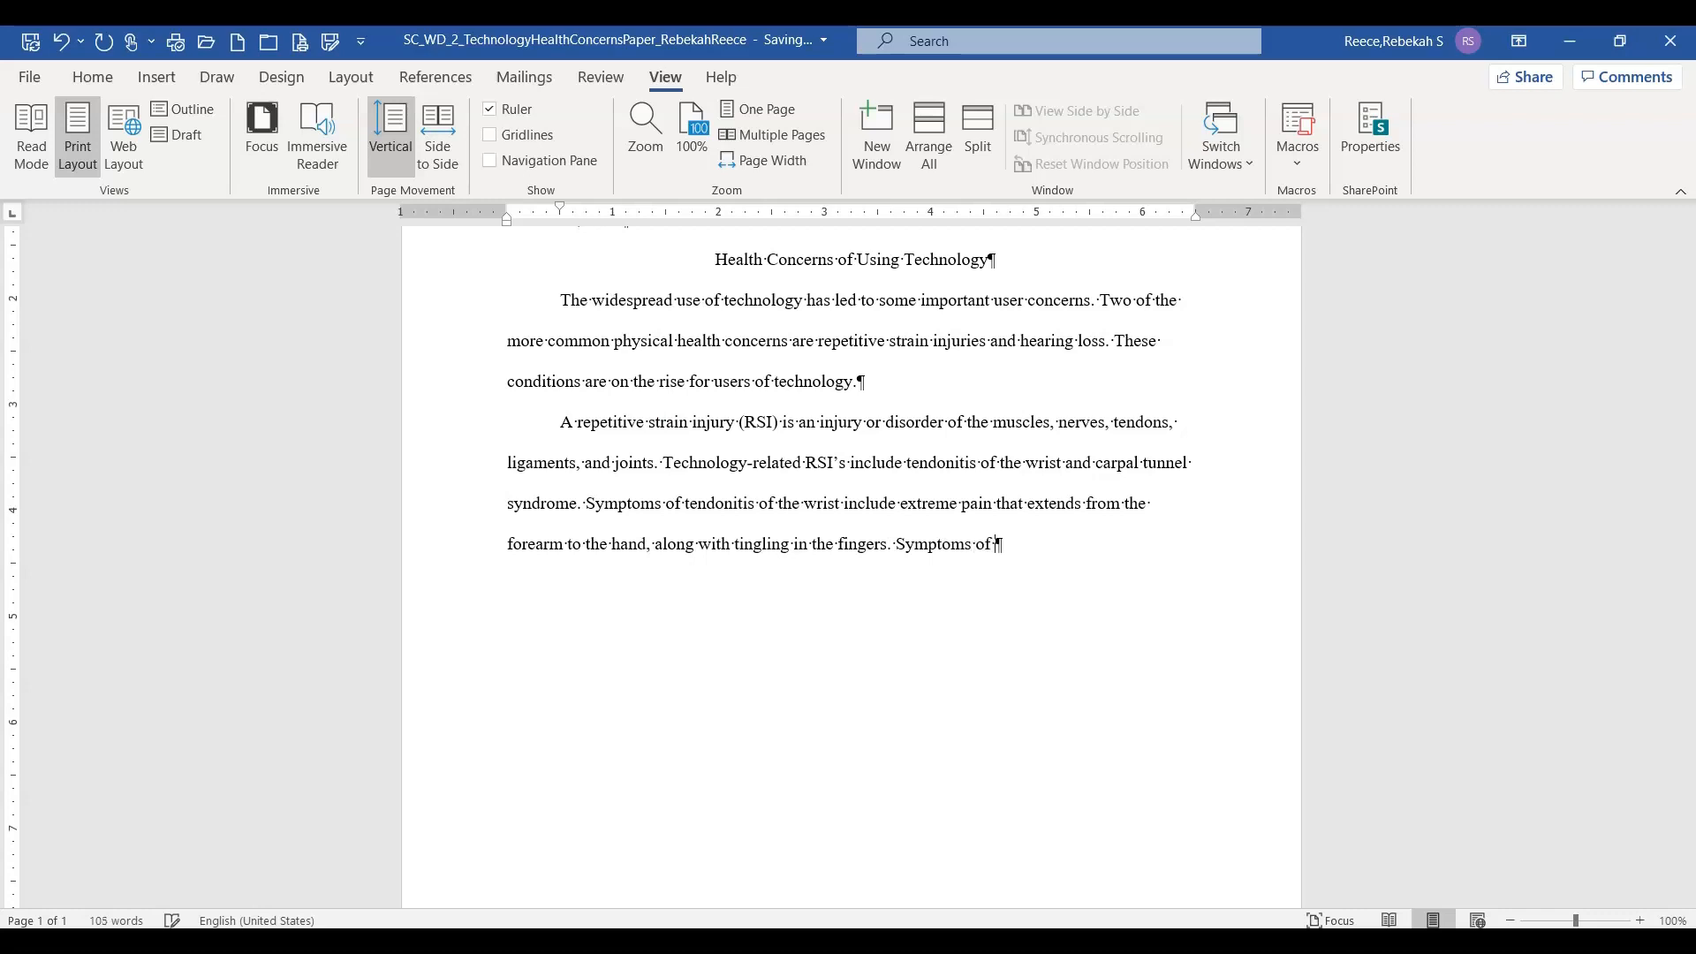
Continue with "CTS include burning pain in the hand, along with numbness and tingling in the thumb and first two fingers"
type("CTS include burning ")
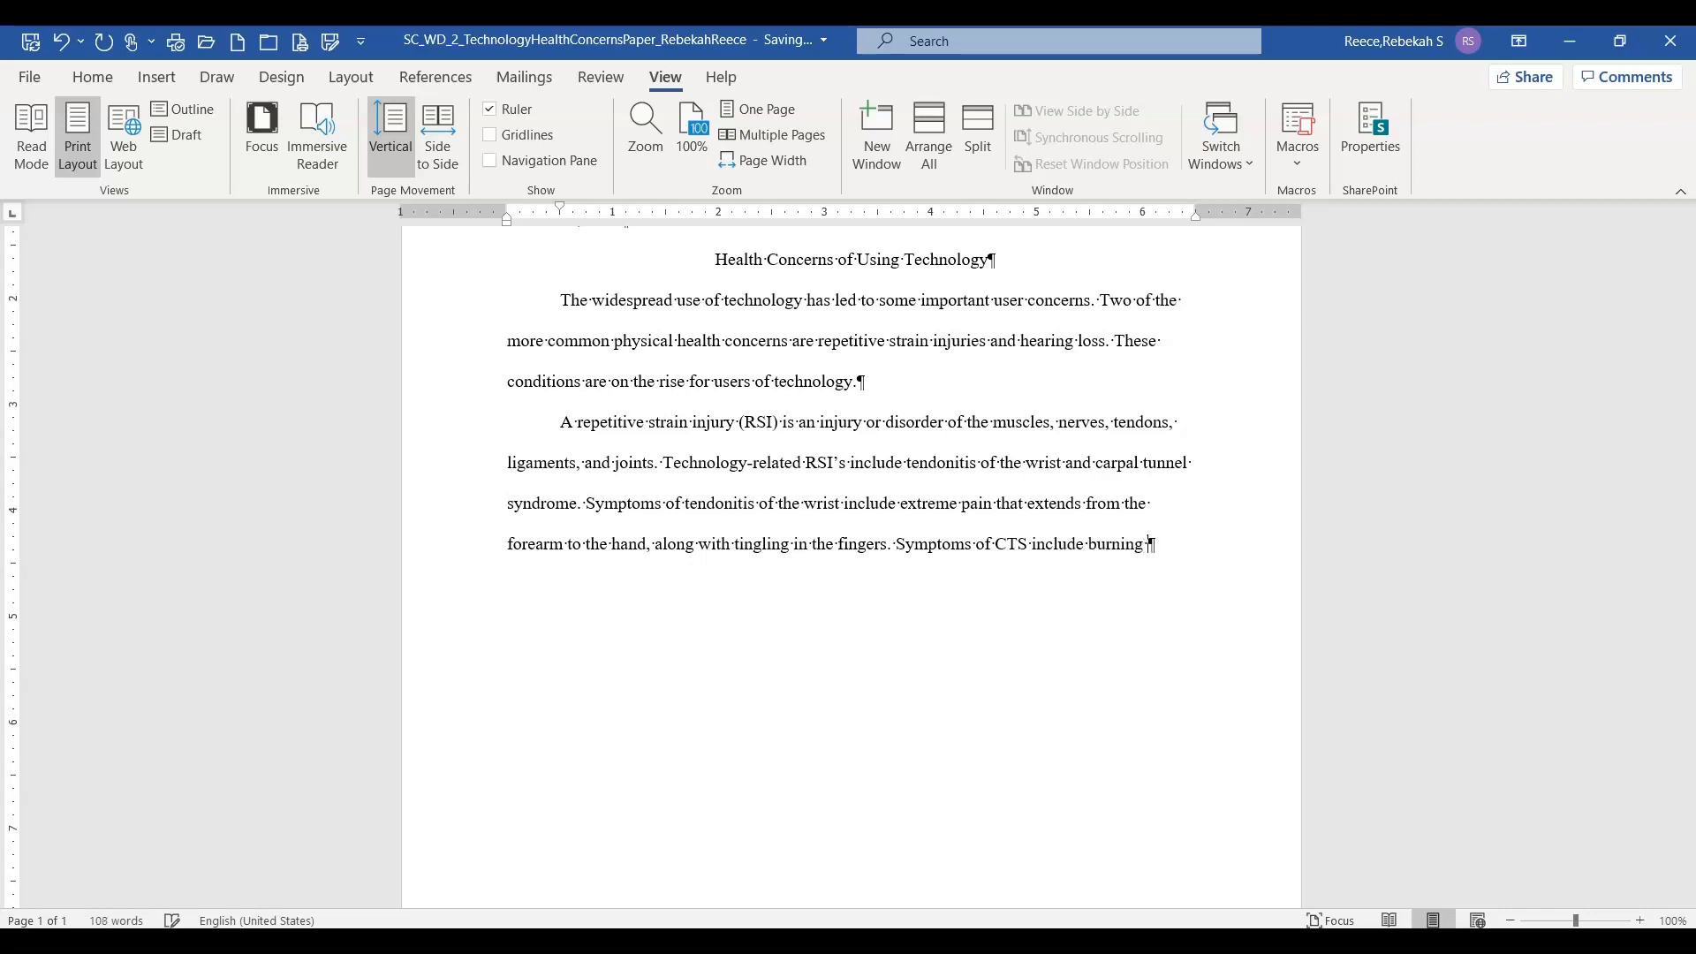
type("pain in the hand, a")
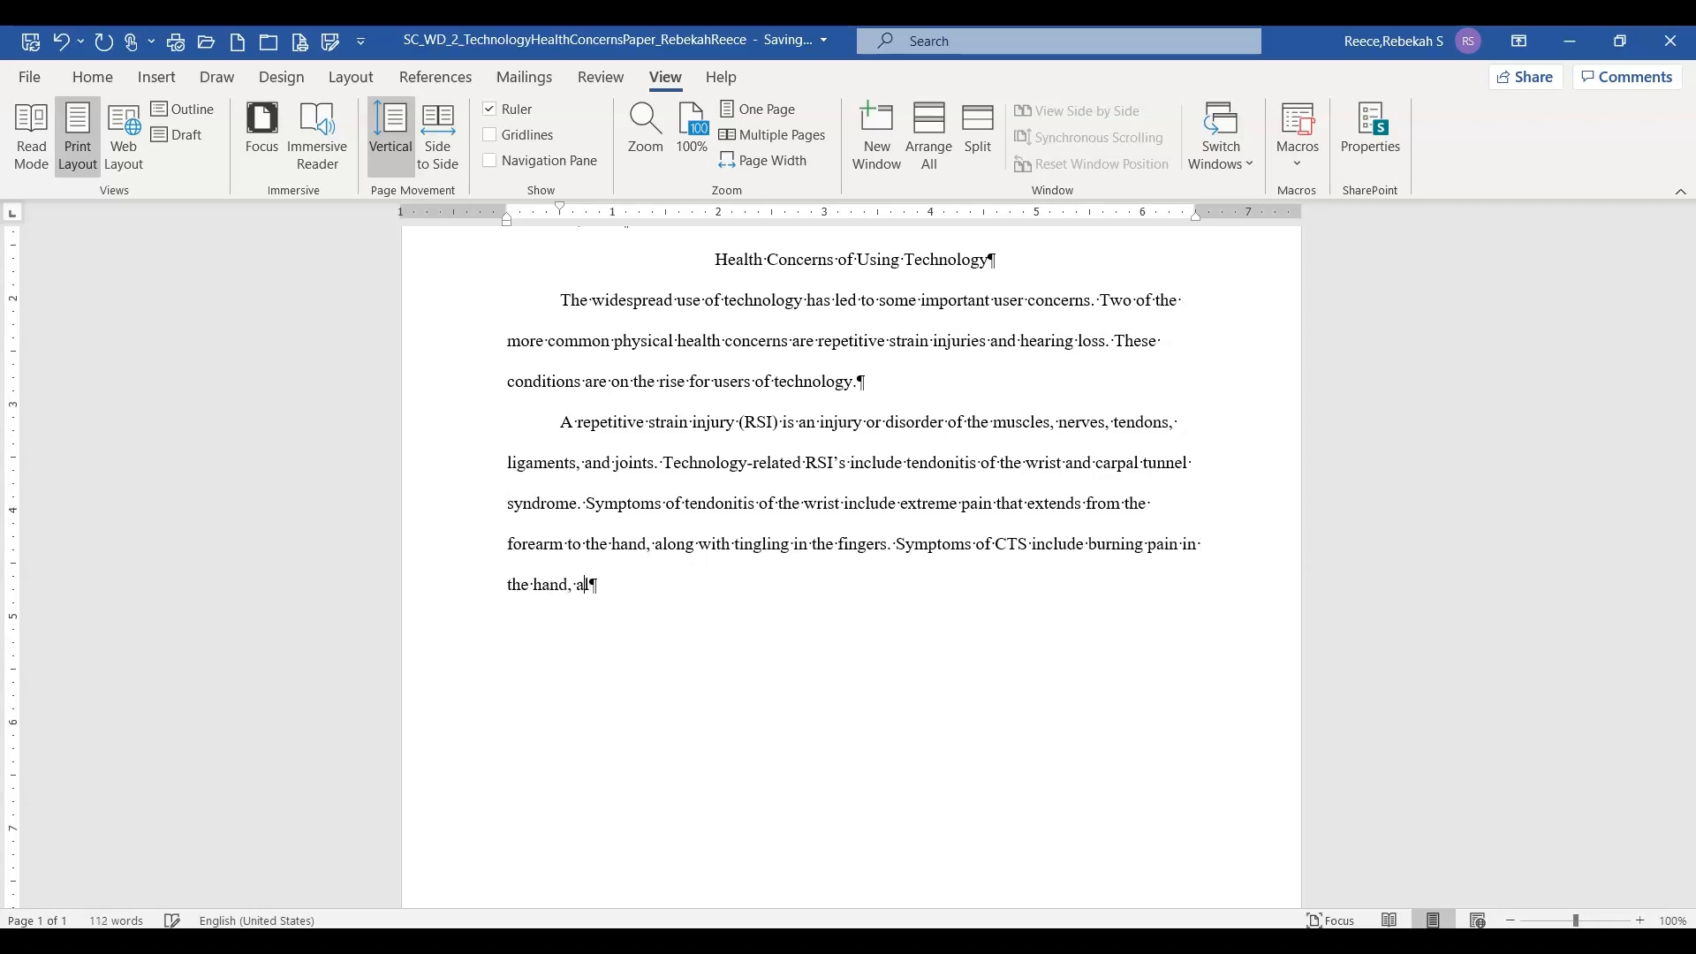
type("long with numbness")
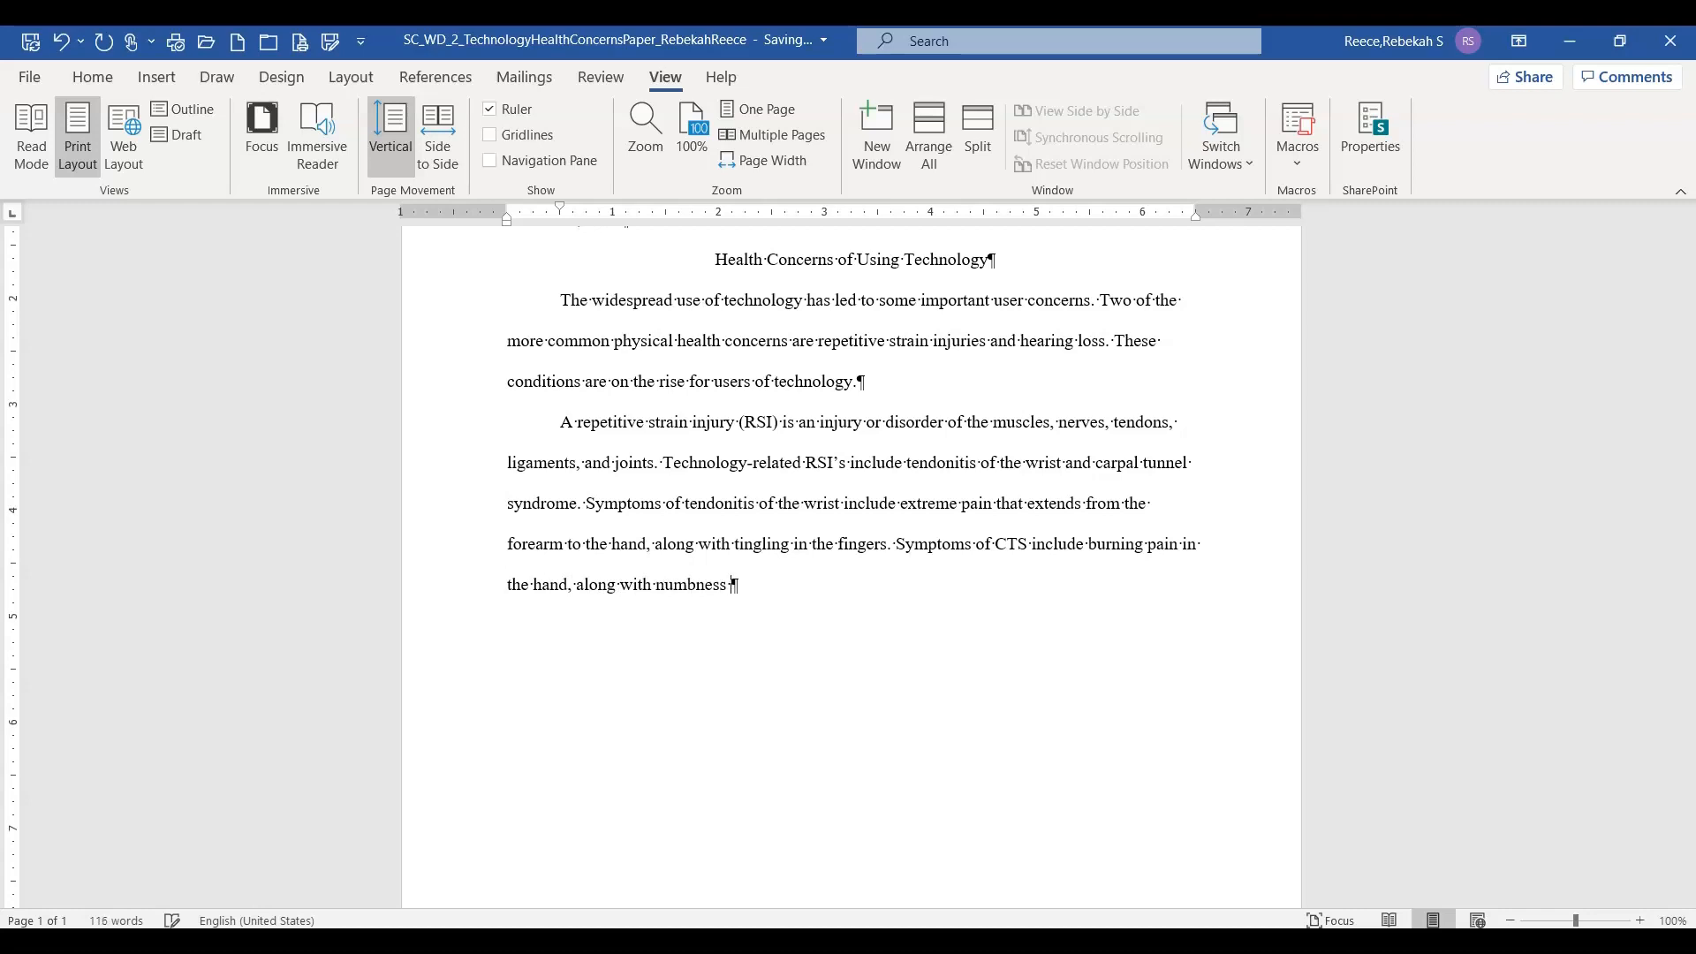
type(" and tingling in the thu")
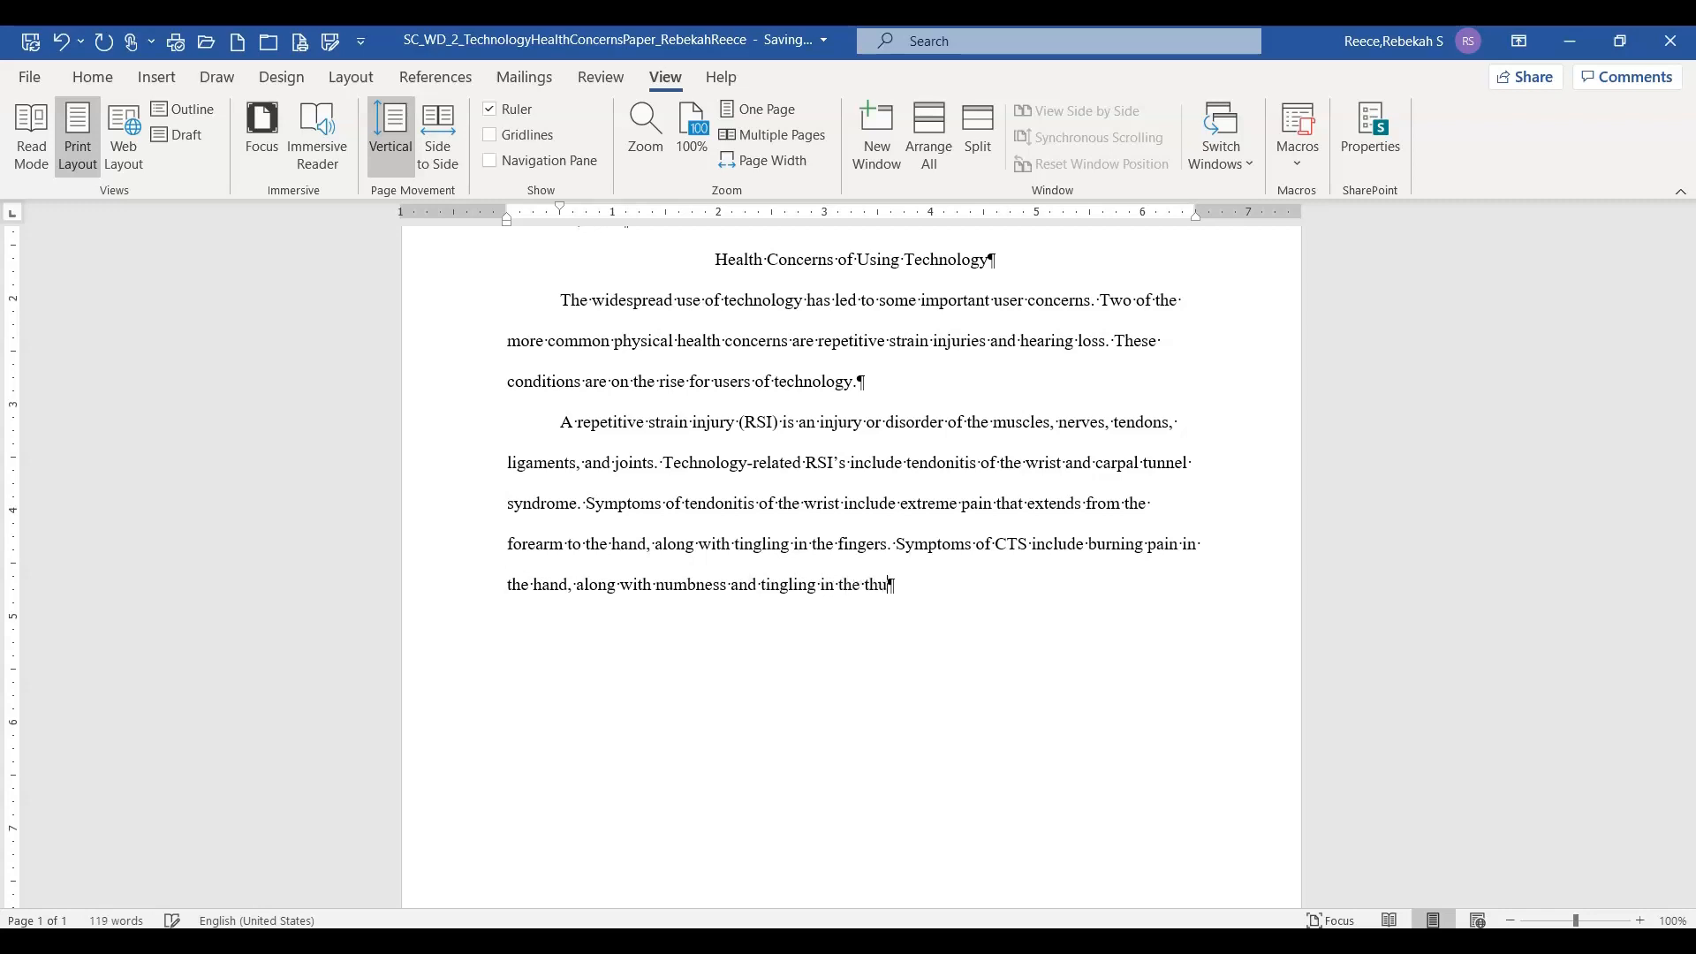
type("mb and first two fingers")
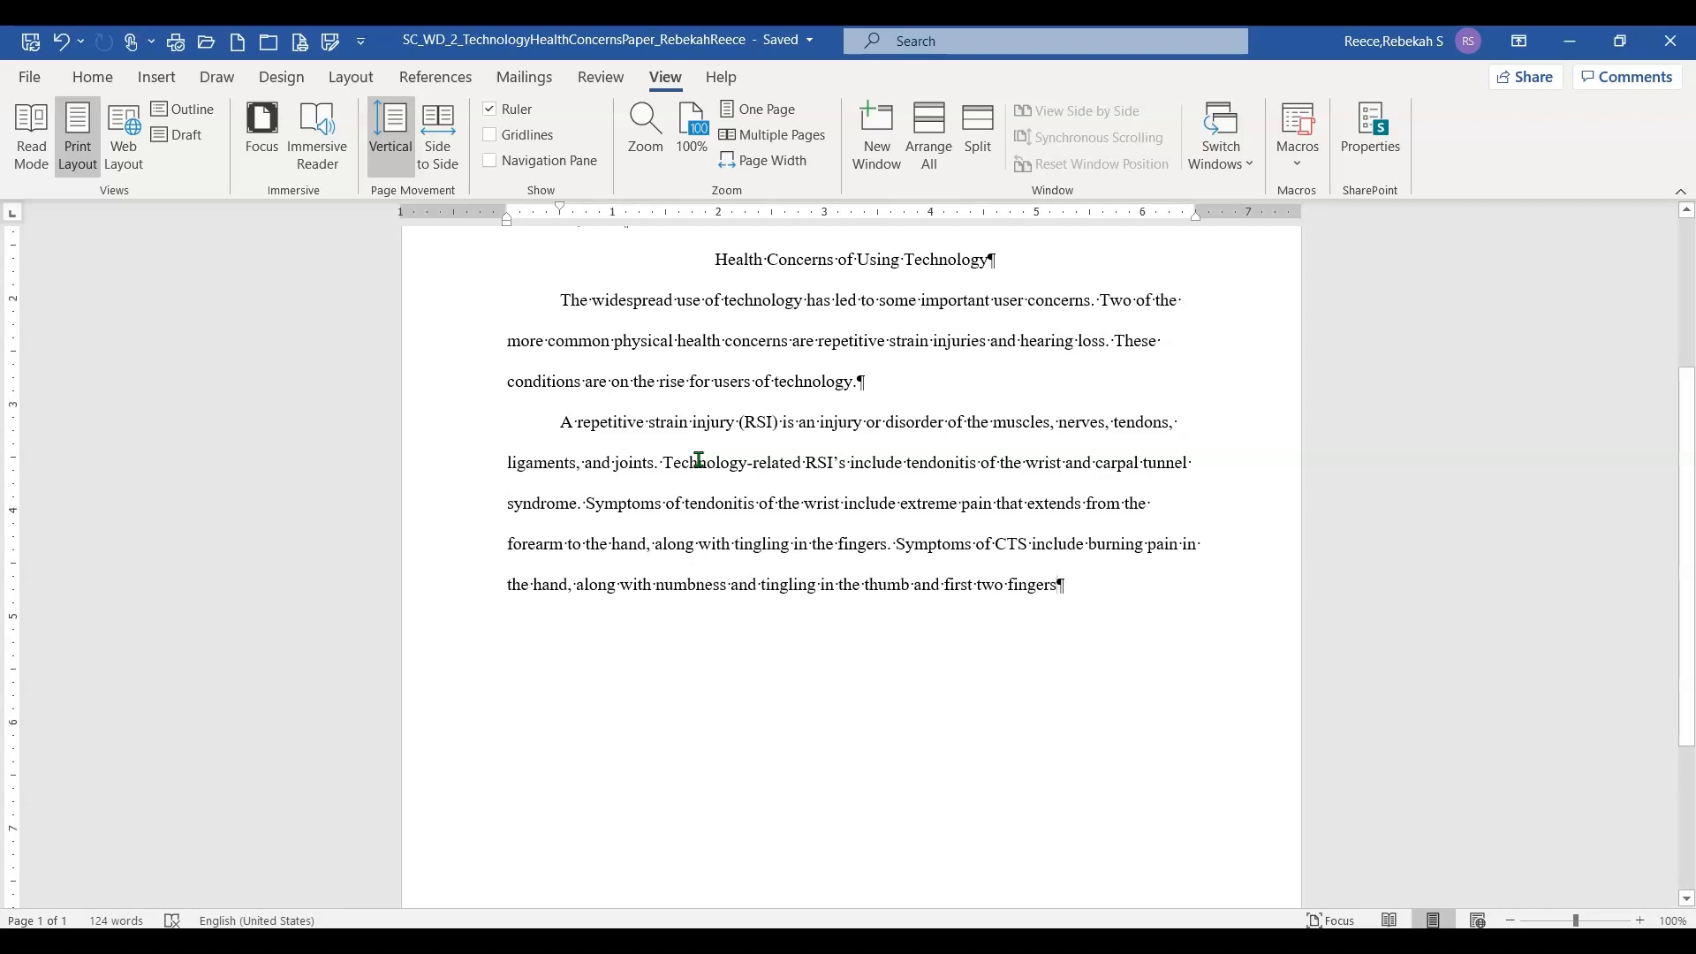
Undo the last edit to restore the space after "fingers", and place the insertion point at the paragraph's end at 160% zoom
left_click(699, 481)
key("ctrl+z")
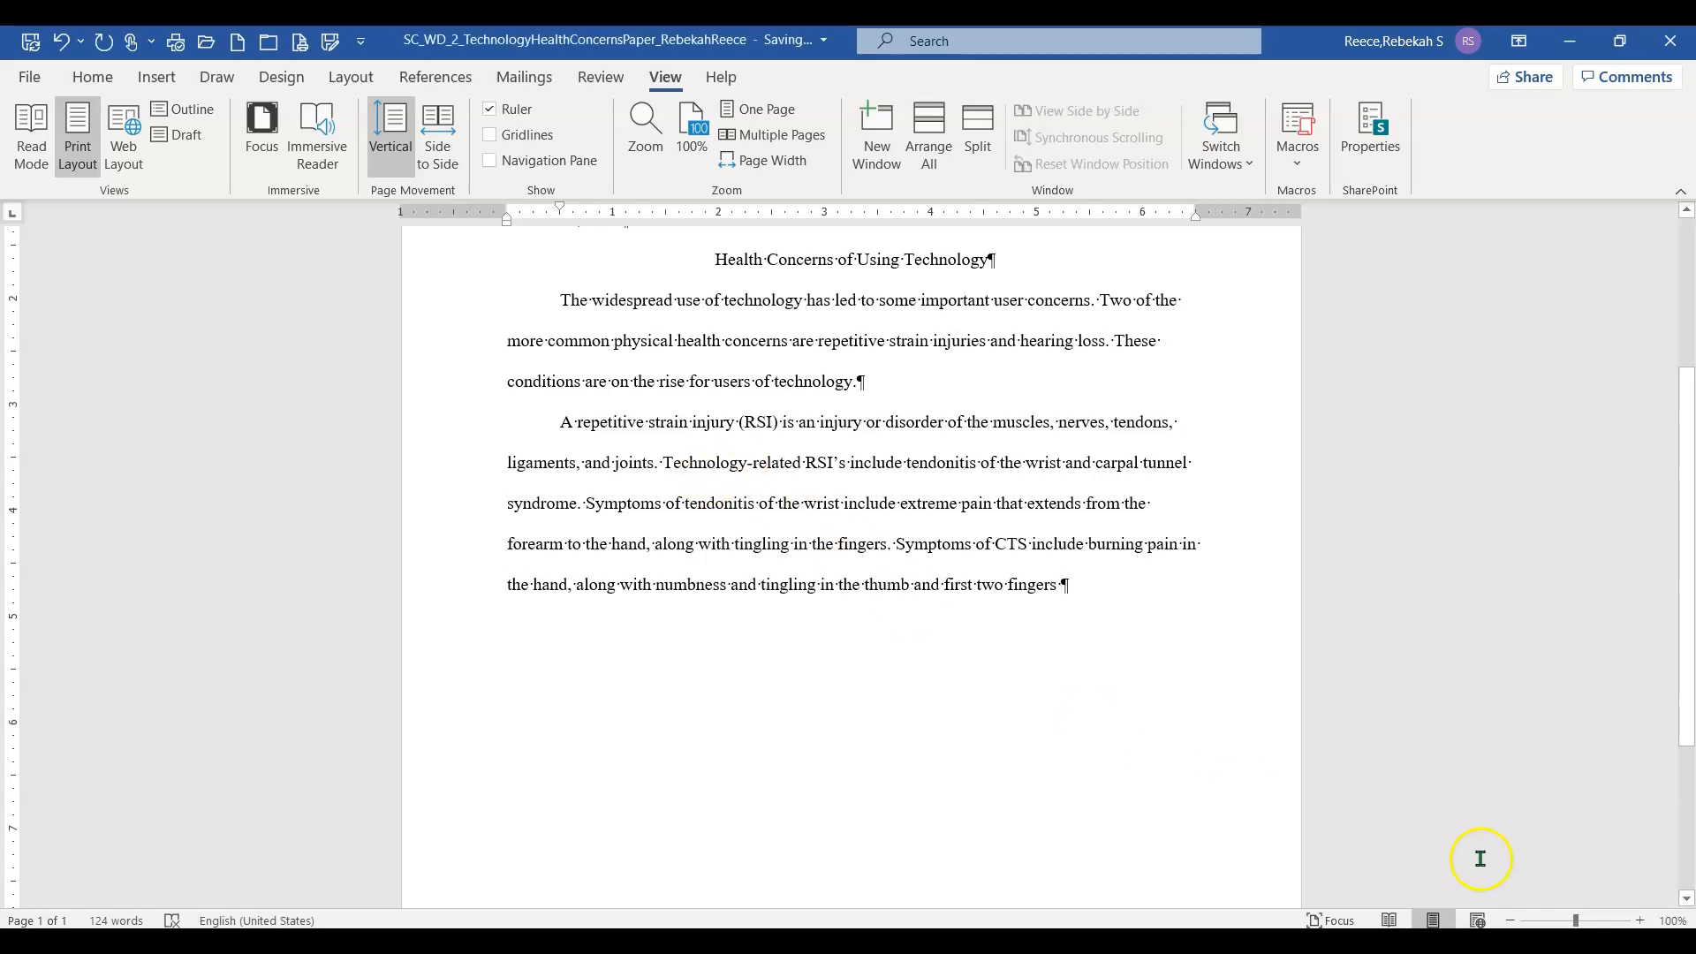
left_click(1642, 920)
left_click(1642, 920)
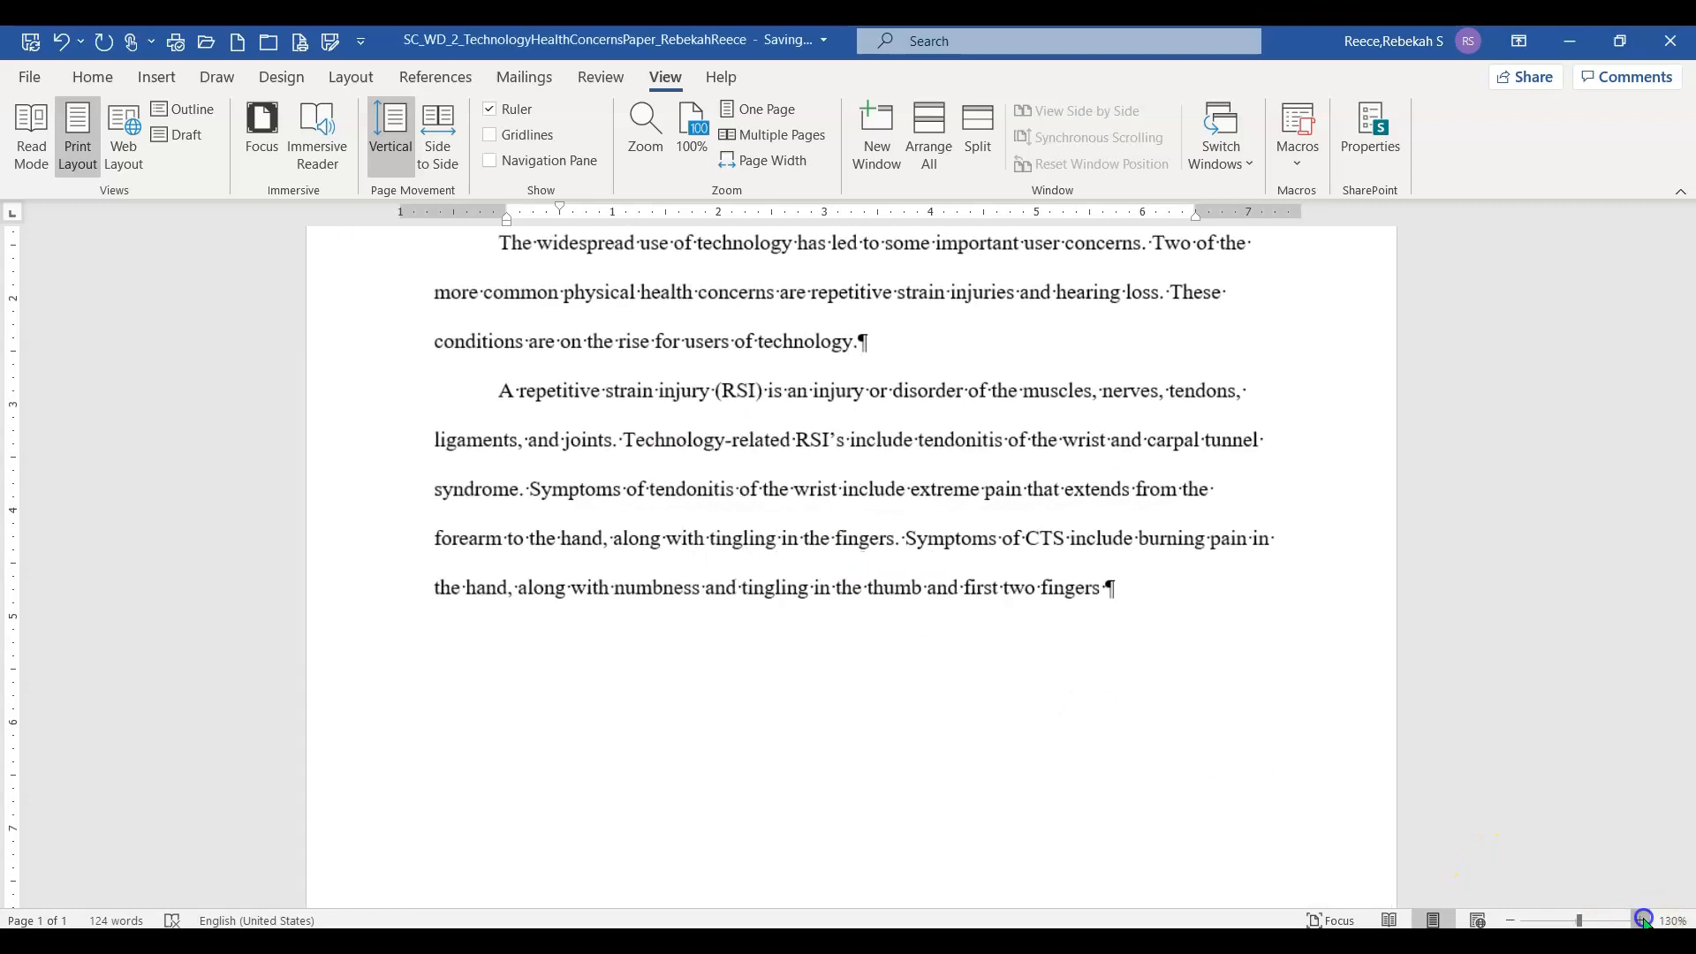
left_click(1642, 921)
left_click(1641, 921)
left_click(1642, 921)
left_click(1642, 921)
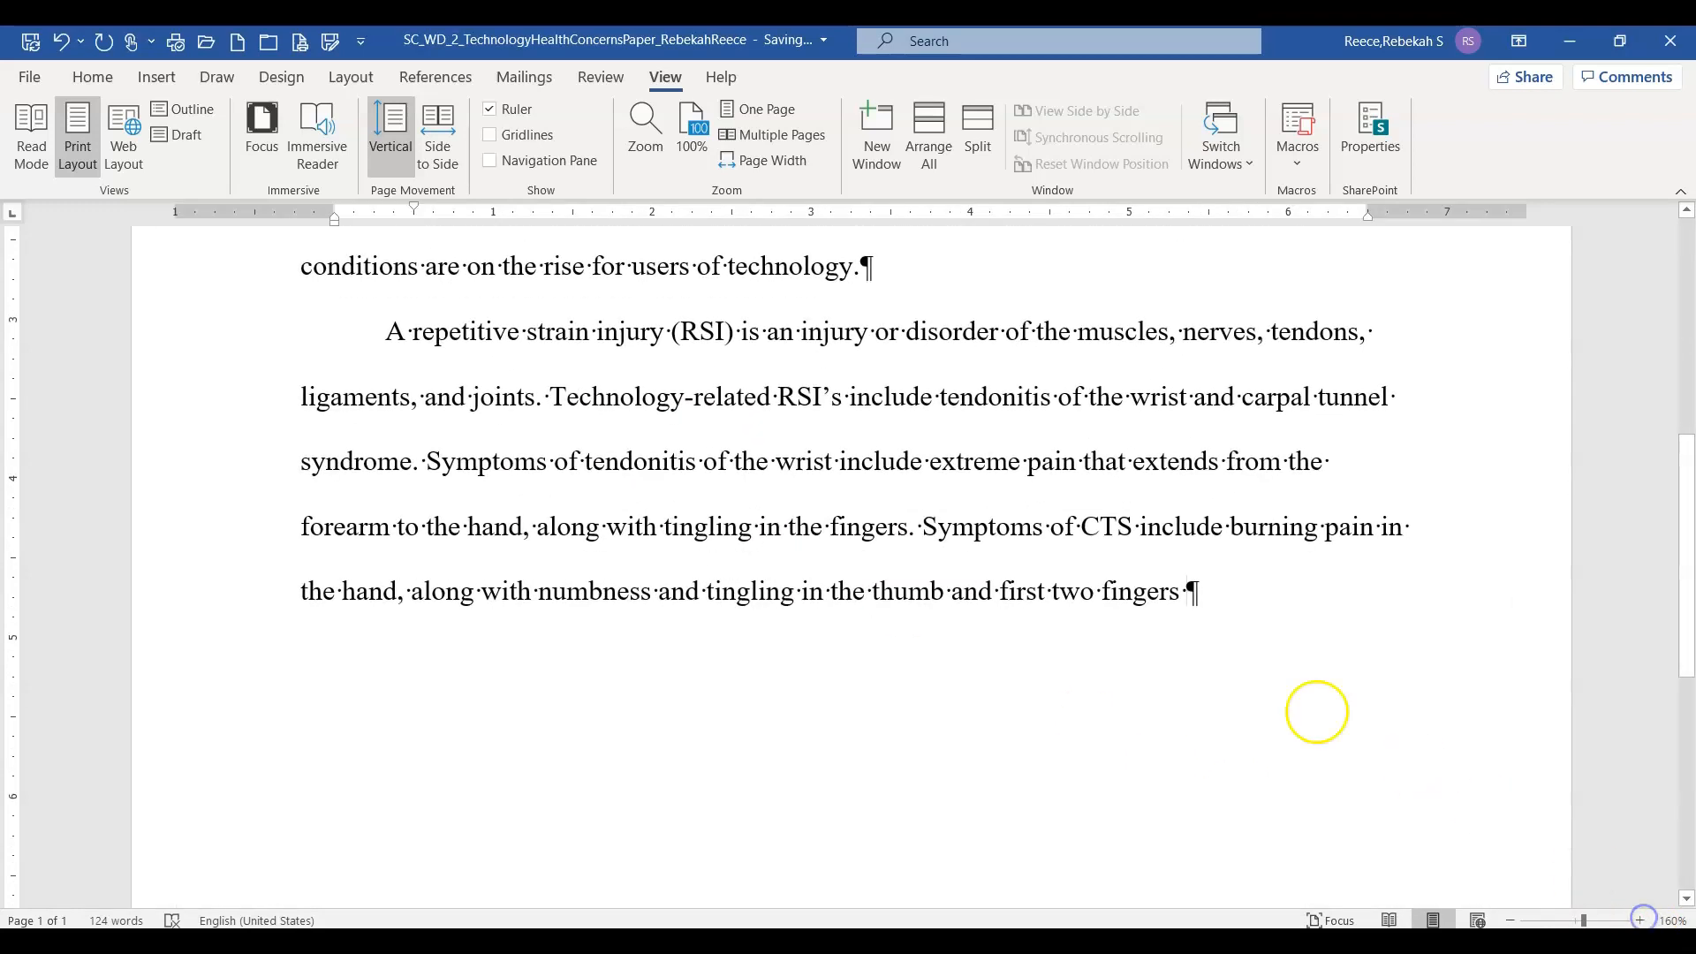
left_click(1192, 586)
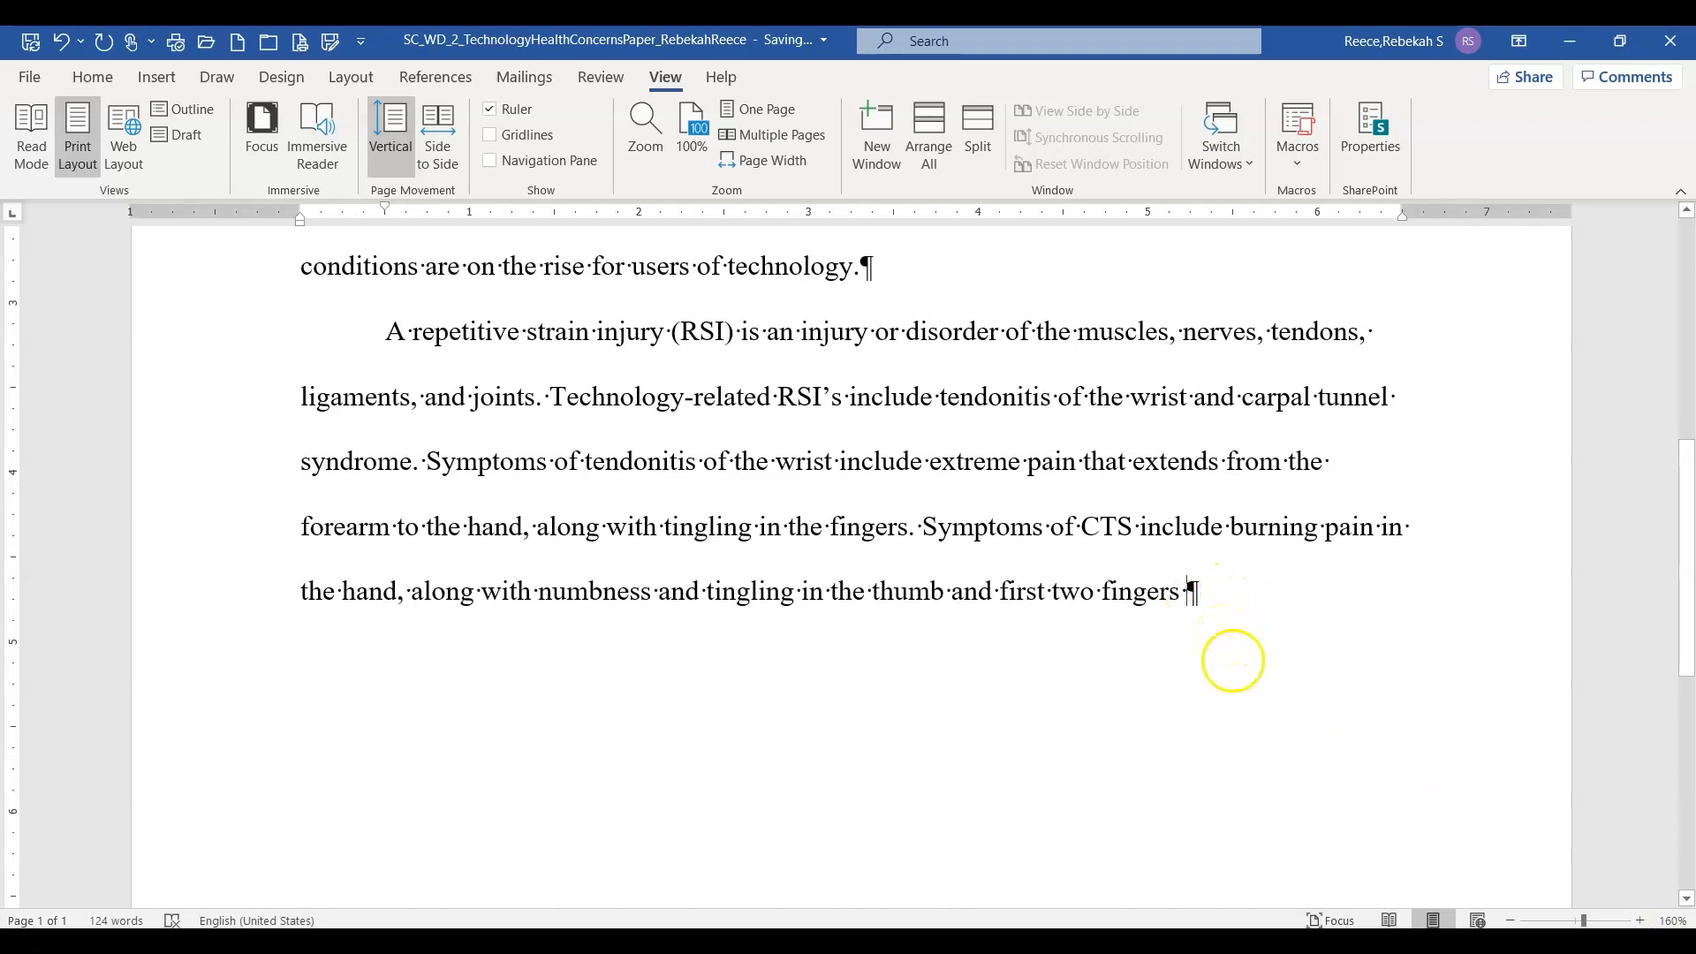
Set the document's citation and bibliography style to MLA
left_click(424, 77)
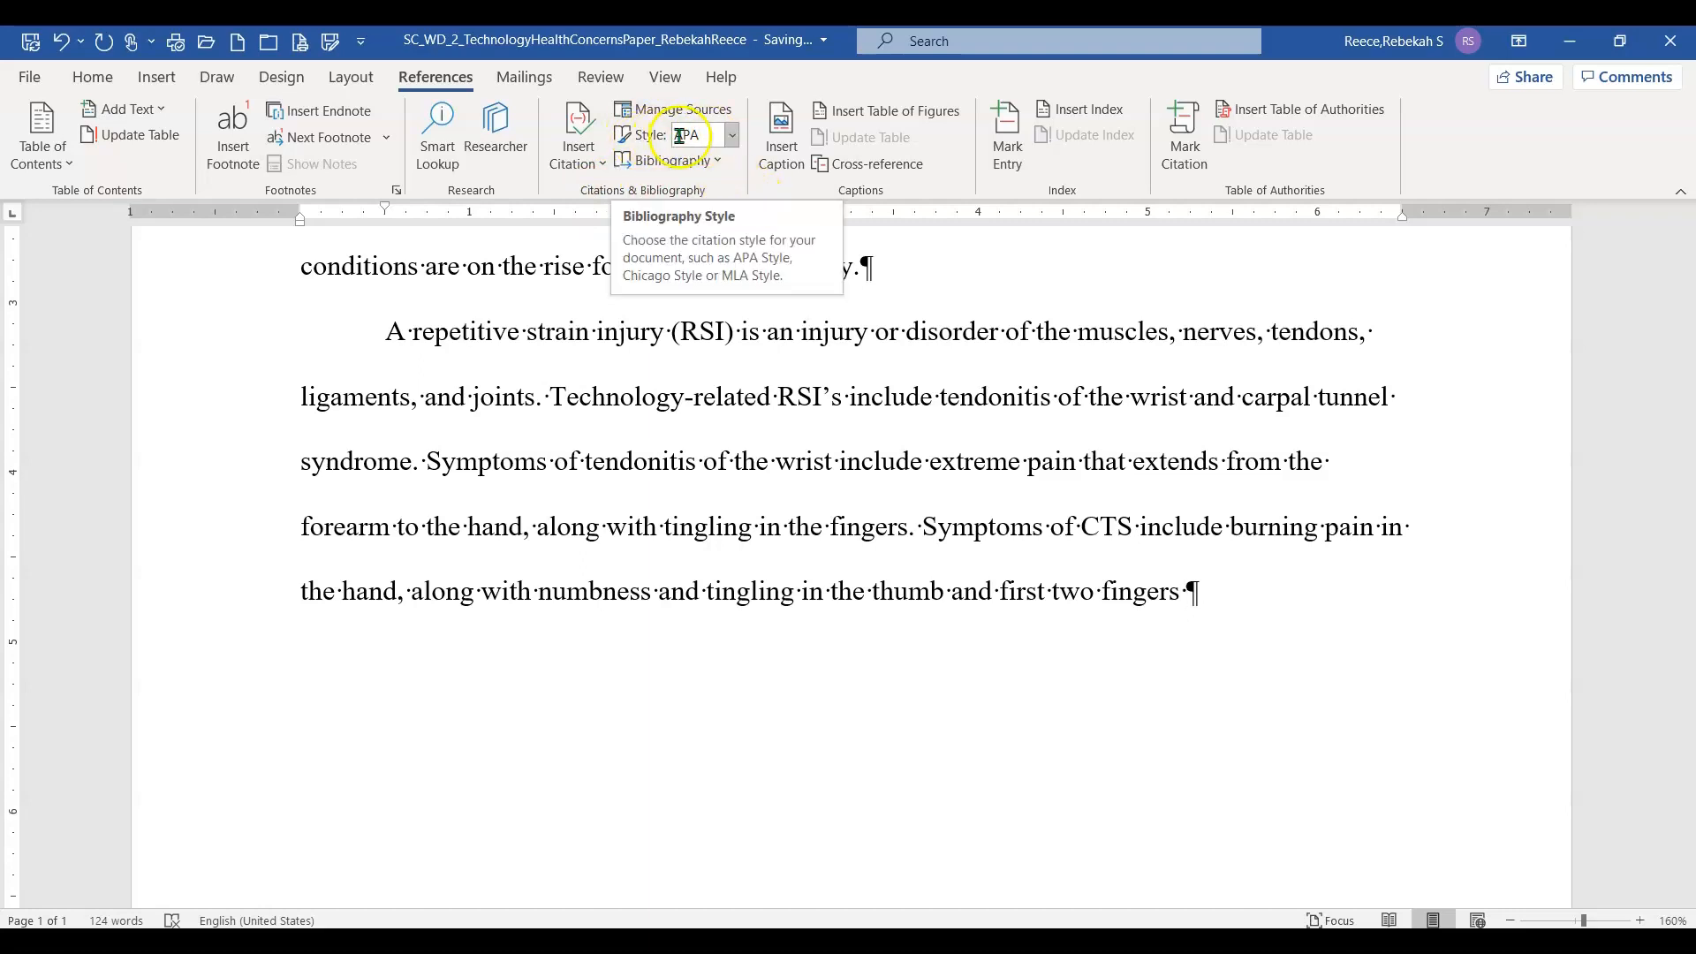
left_click(733, 134)
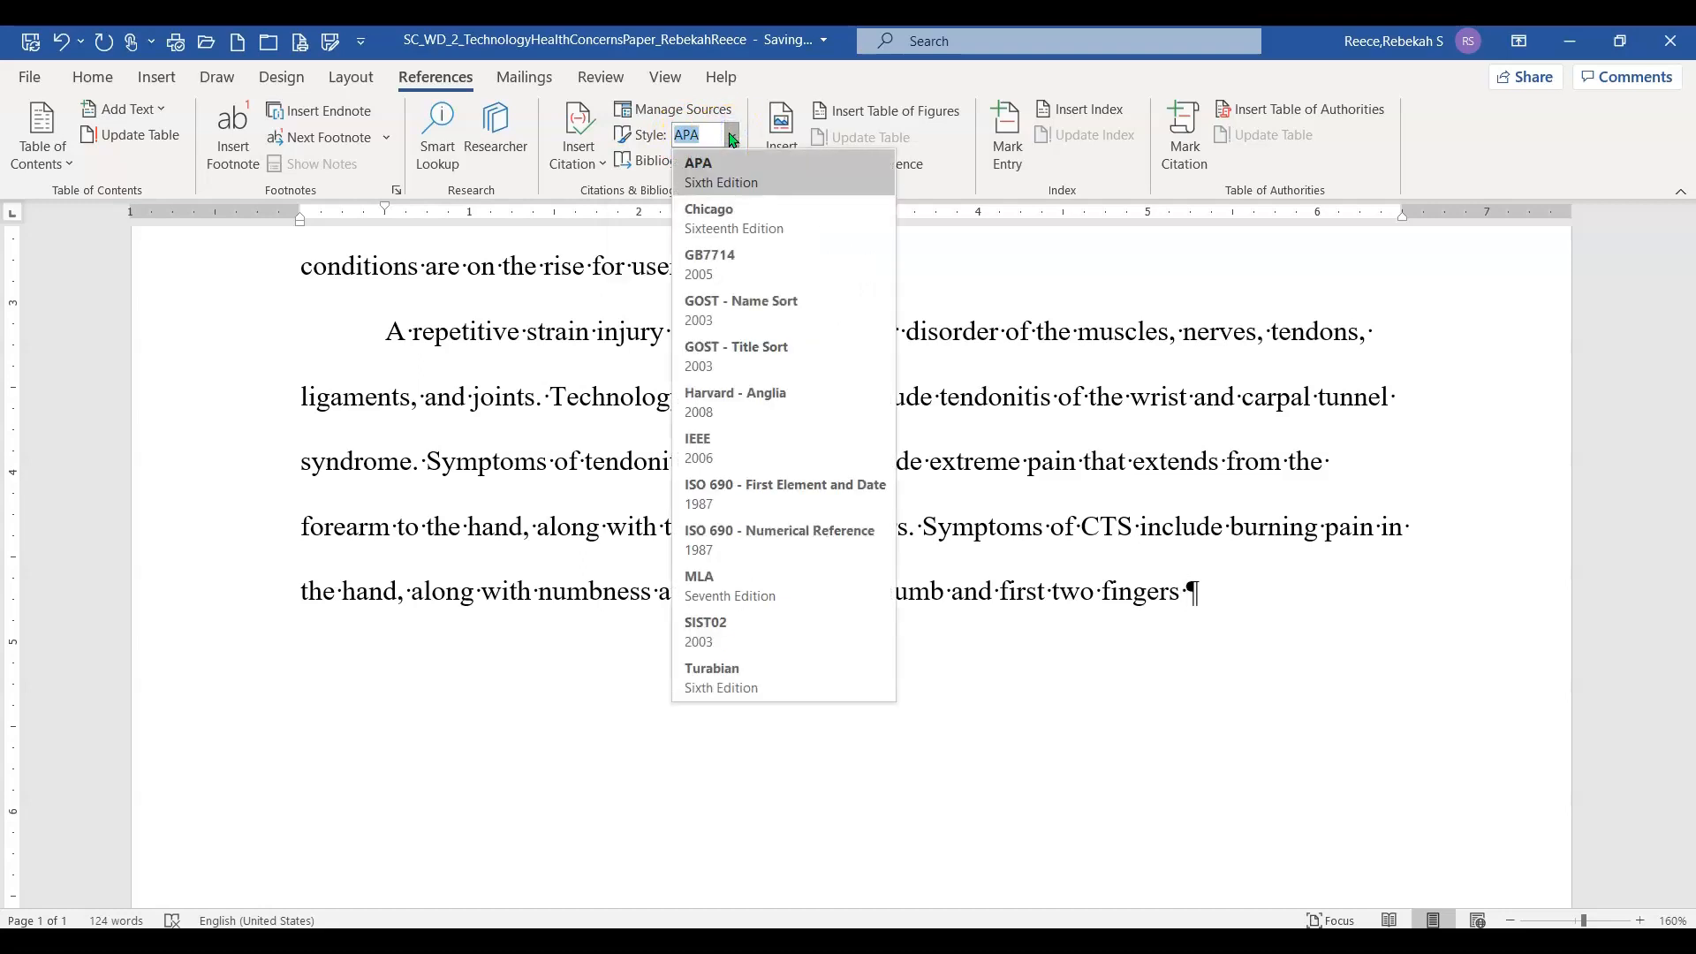
left_click(708, 566)
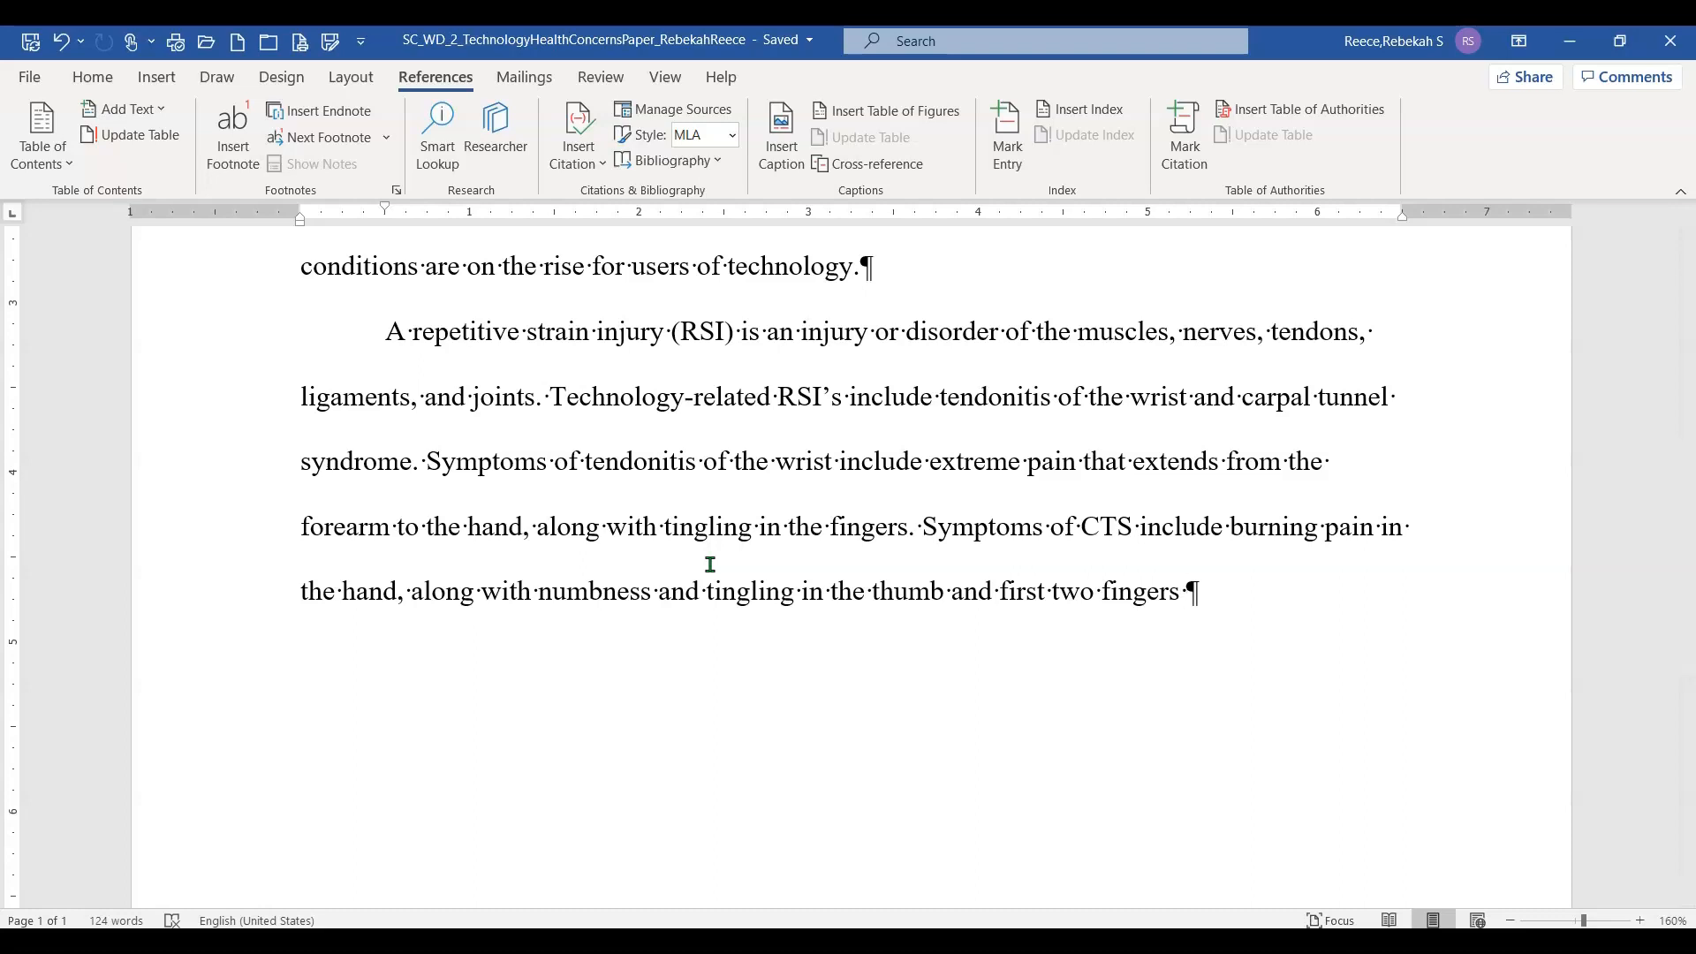
Start a new source for a citation after "fingers" at the paragraph's end, with source type Article in a Periodical
left_click(1193, 592)
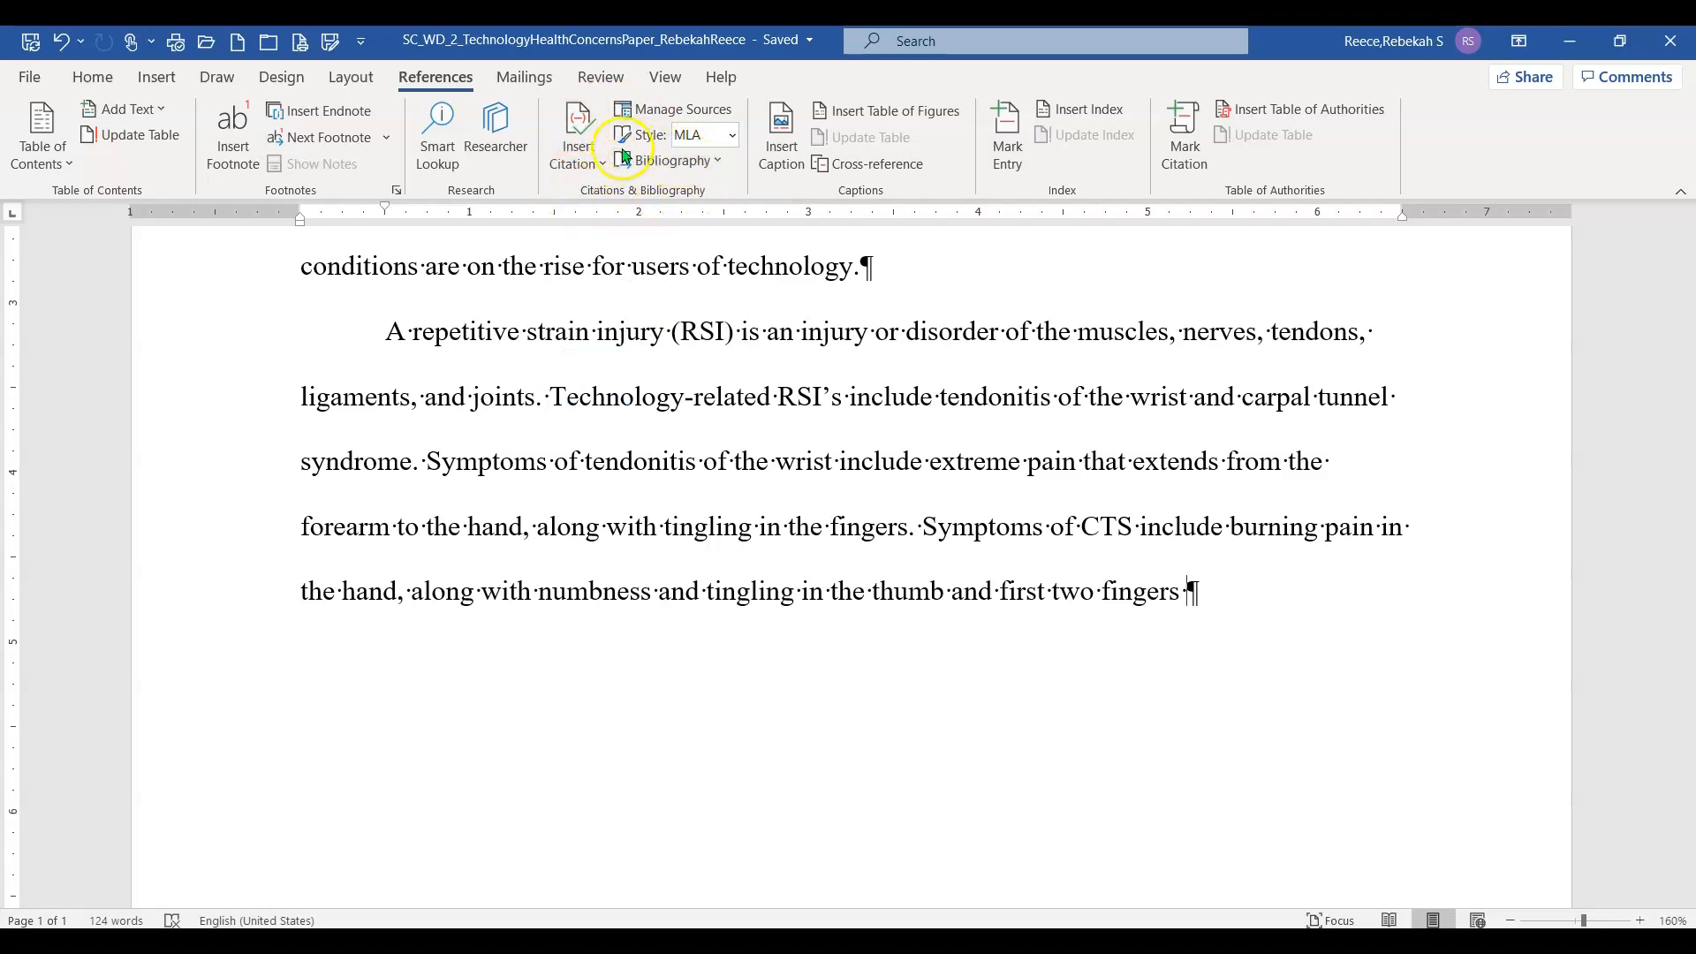
left_click(583, 154)
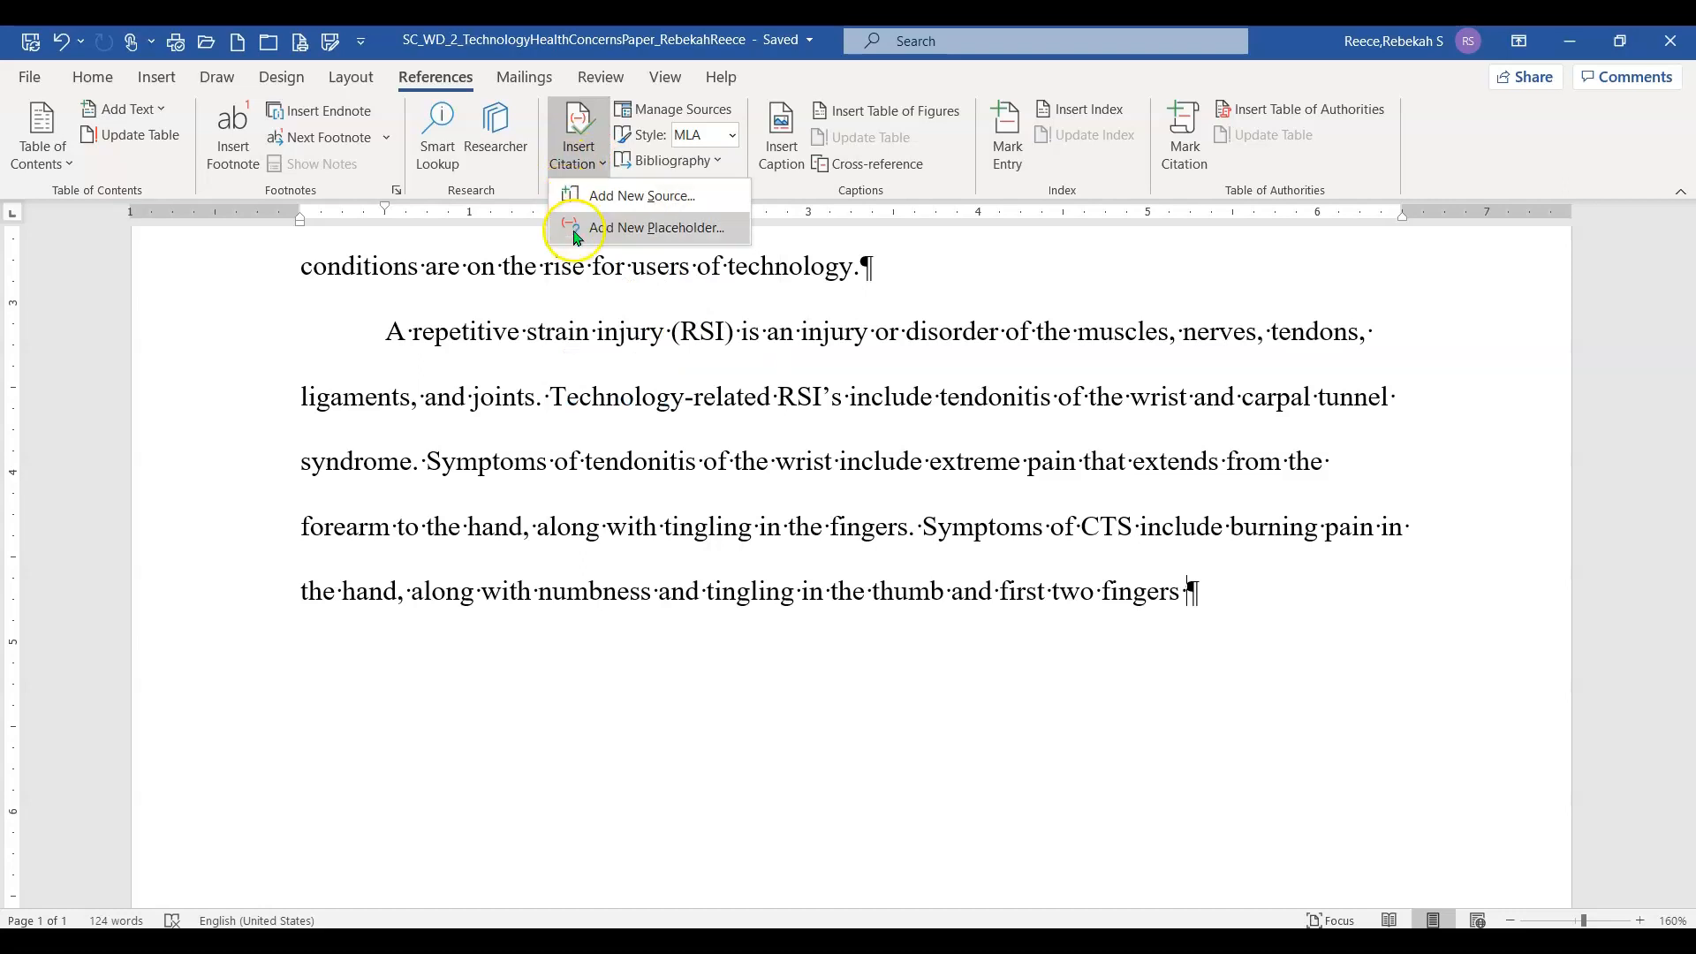
left_click(650, 212)
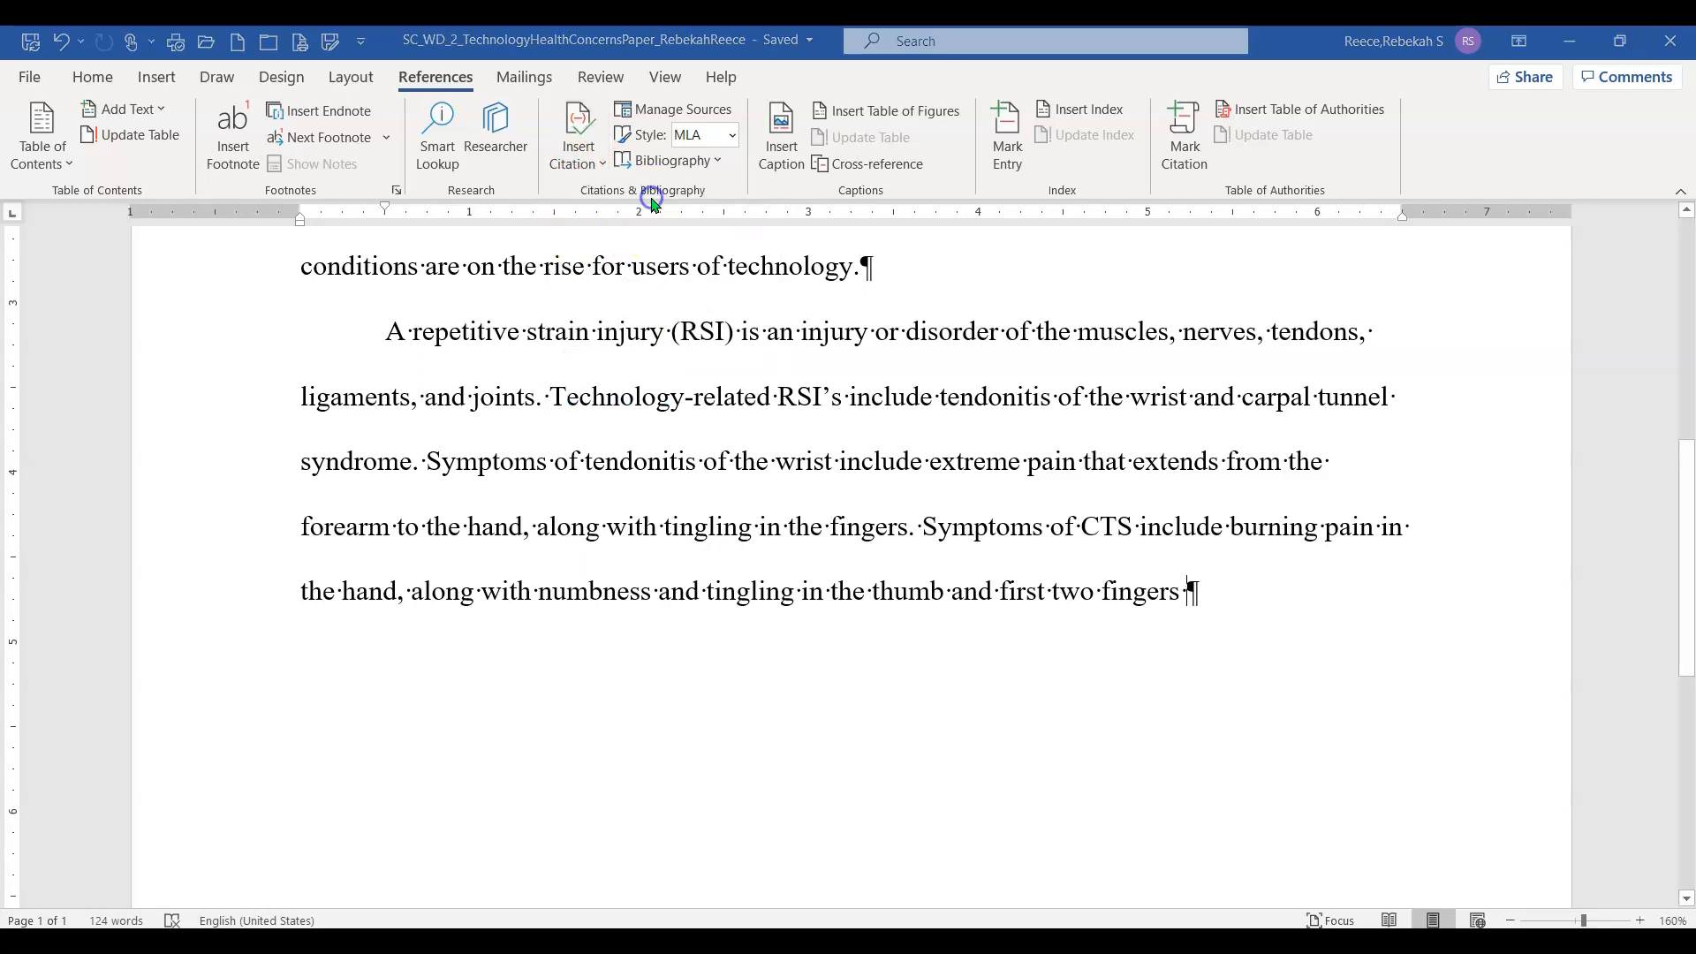
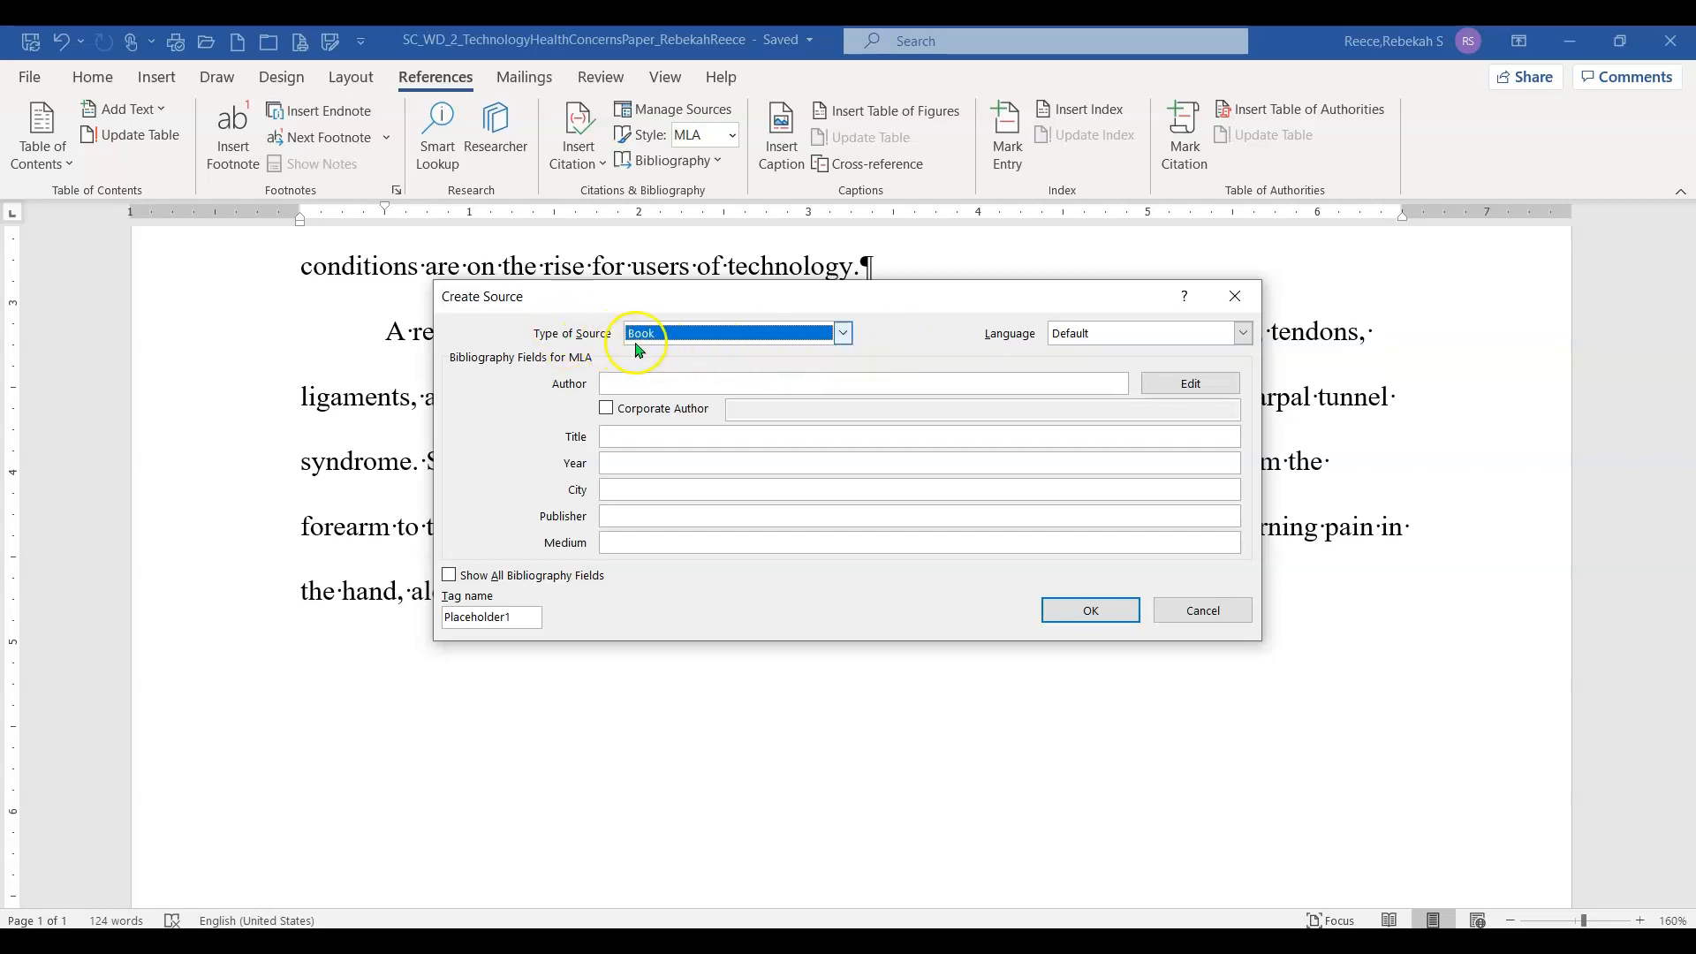
left_click(846, 332)
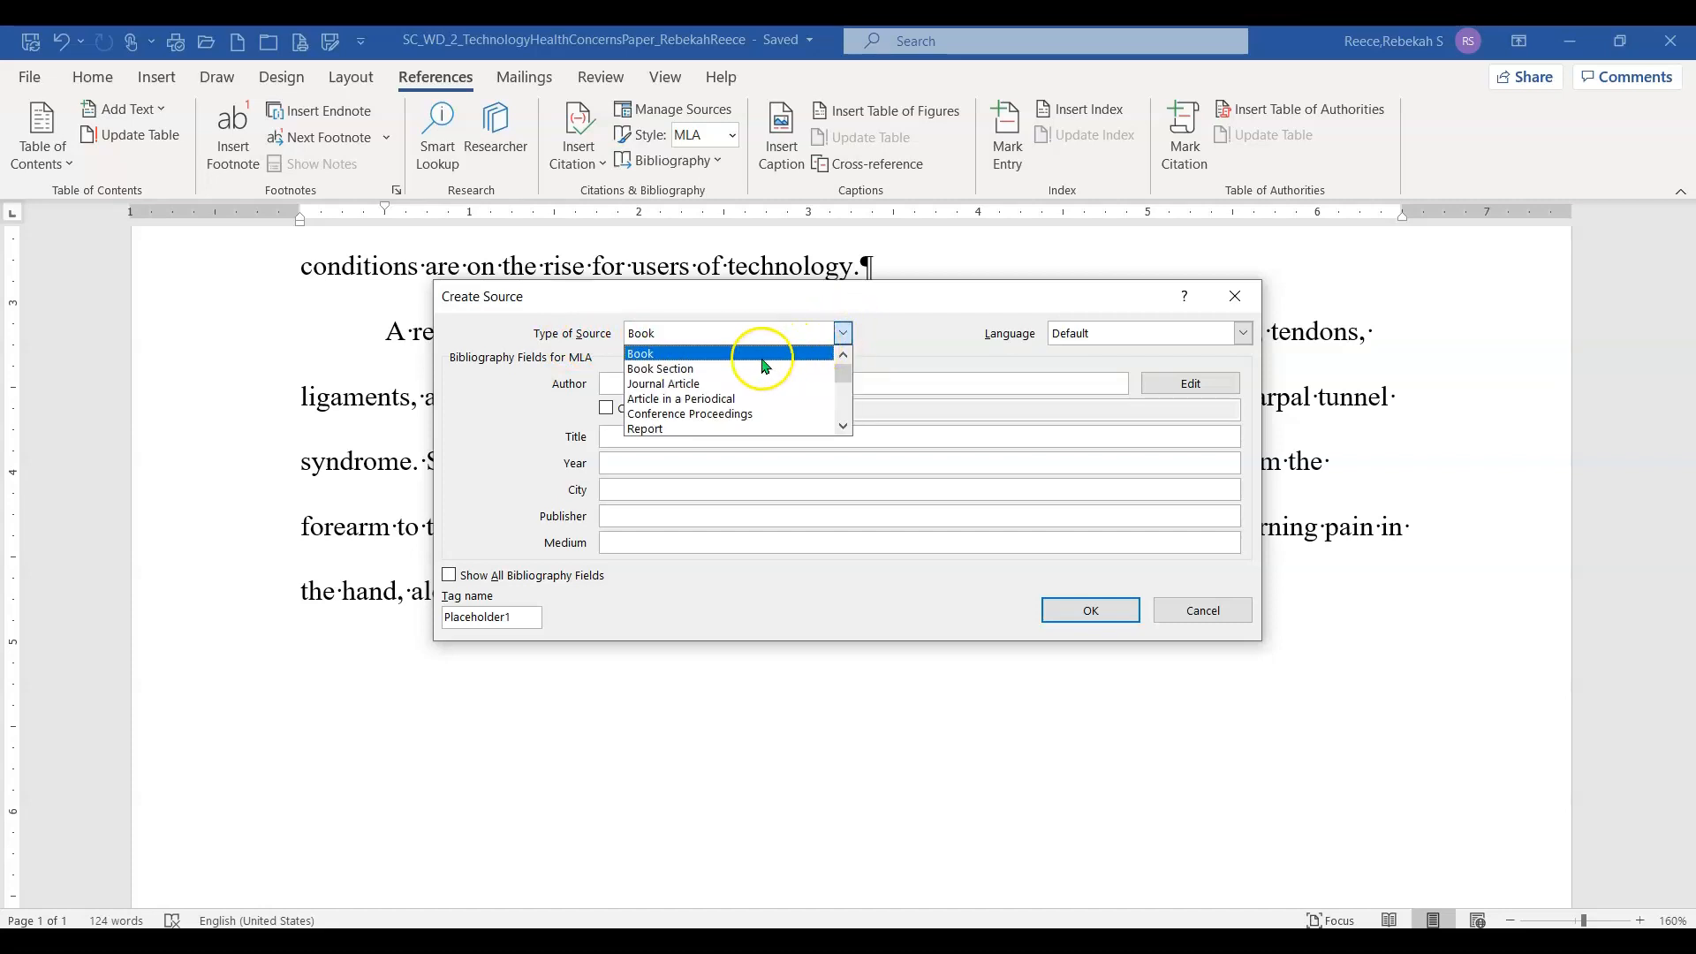
left_click(682, 398)
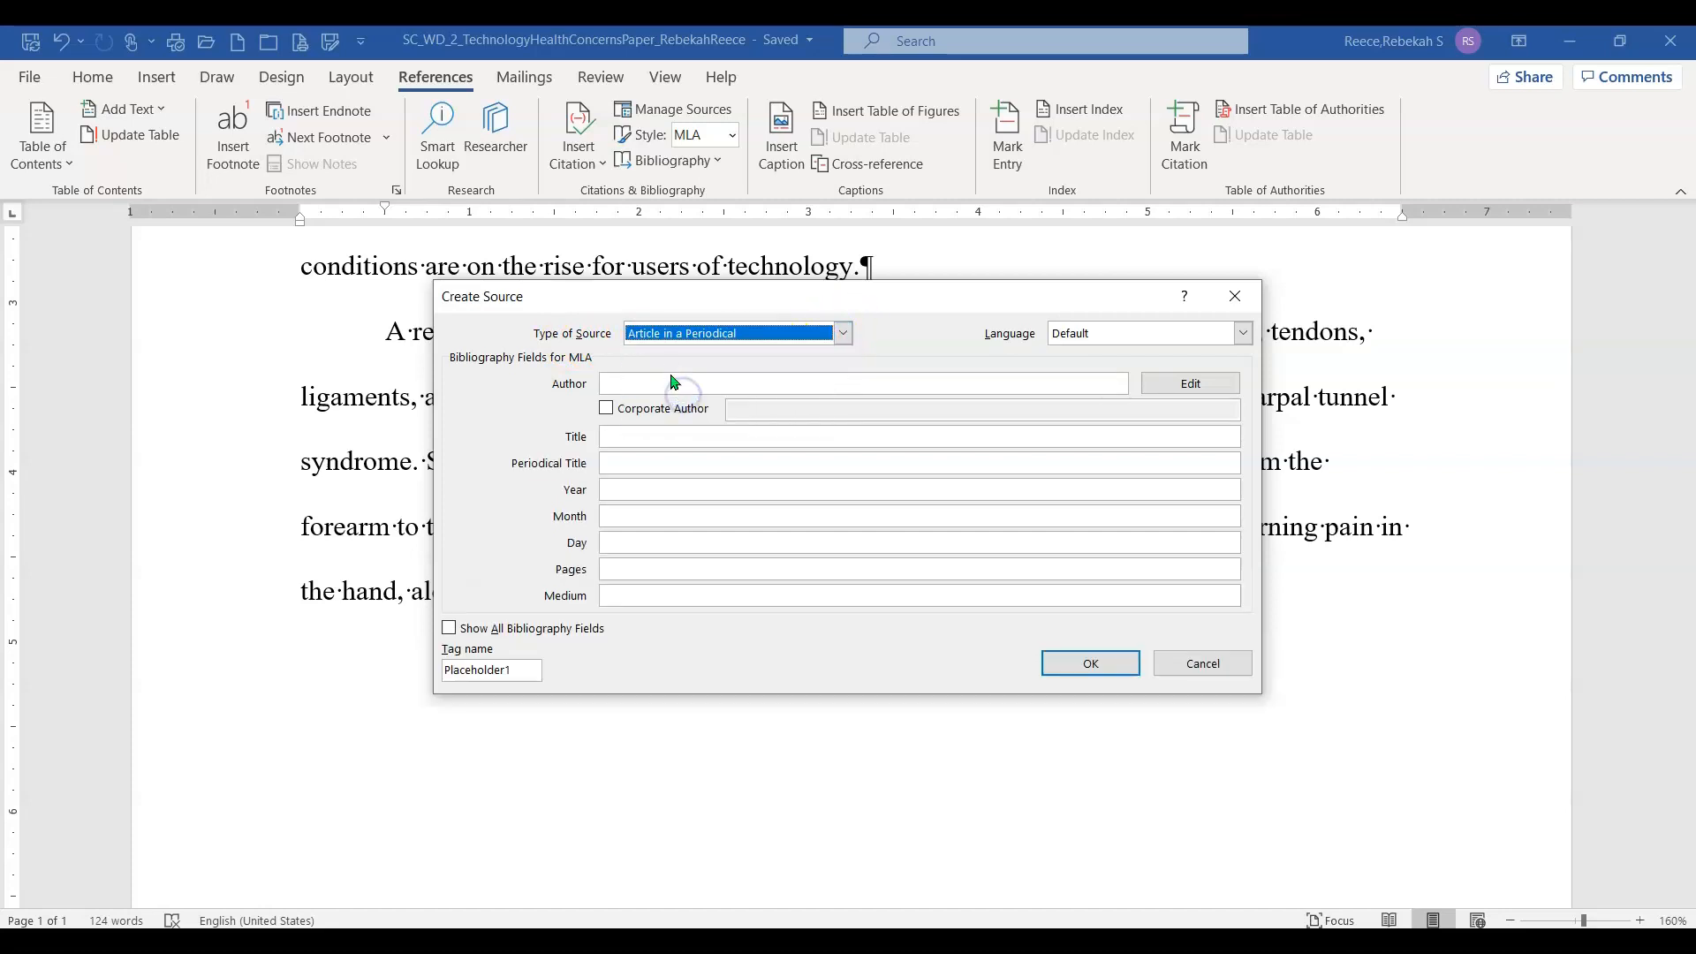
Enter the author's name and the title "Technology Aches and Pains" for the new source
left_click(747, 378)
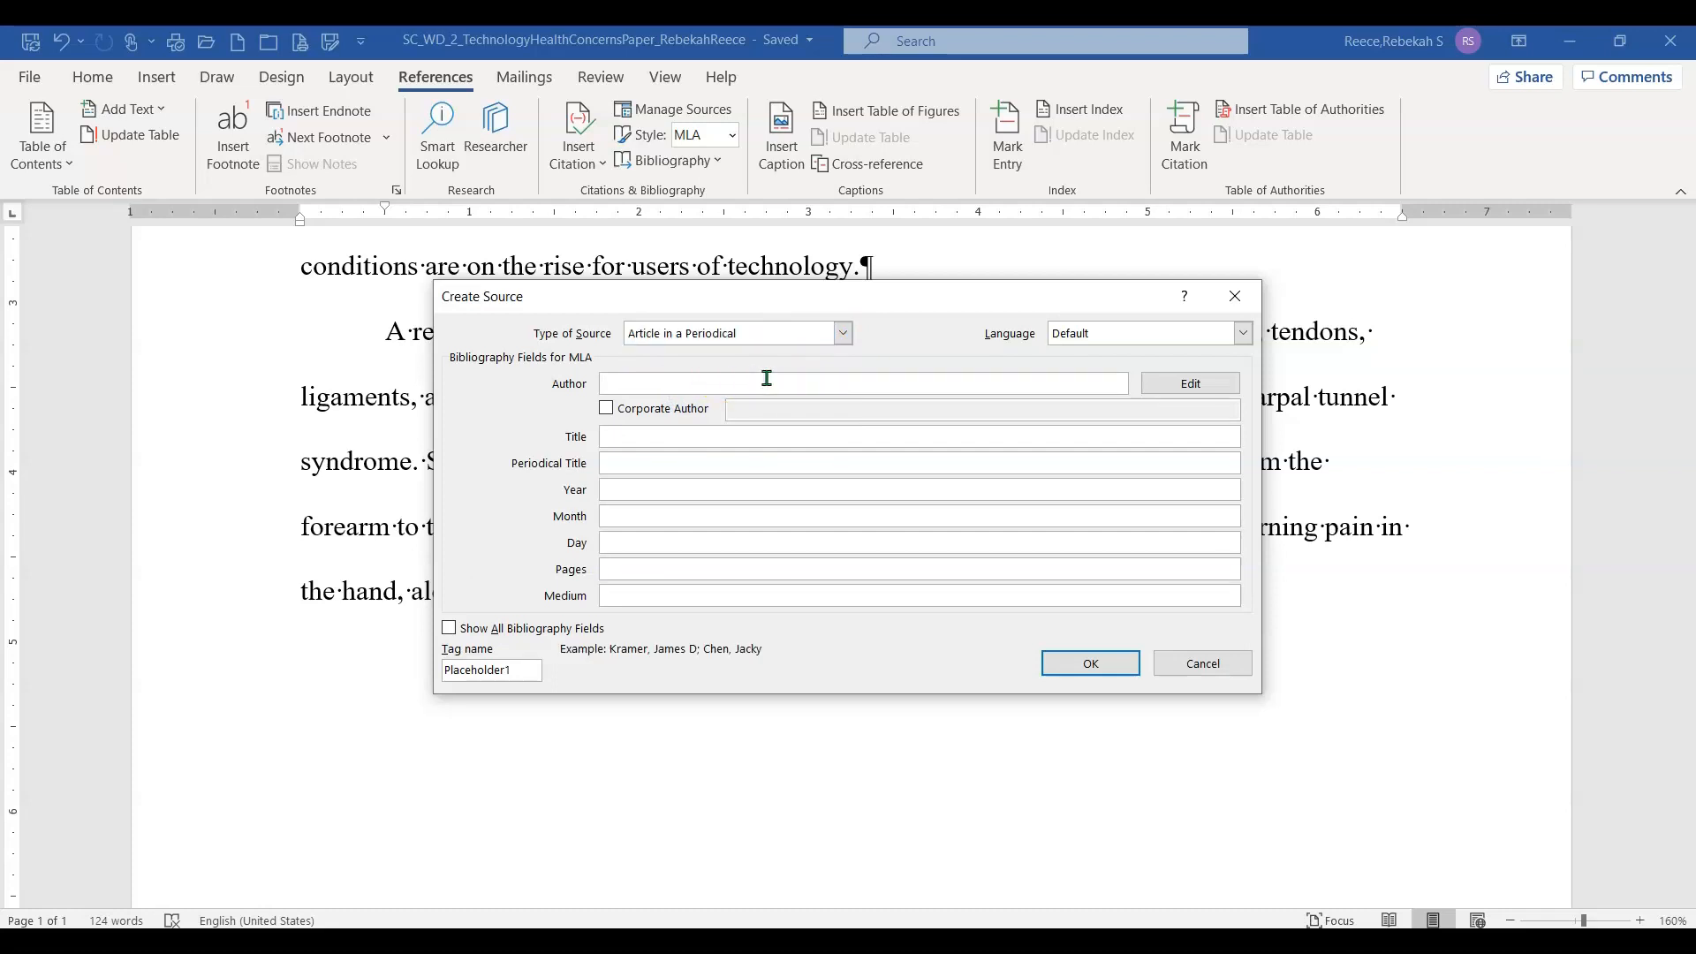
type("Zhao, Shen Li")
left_click(656, 431)
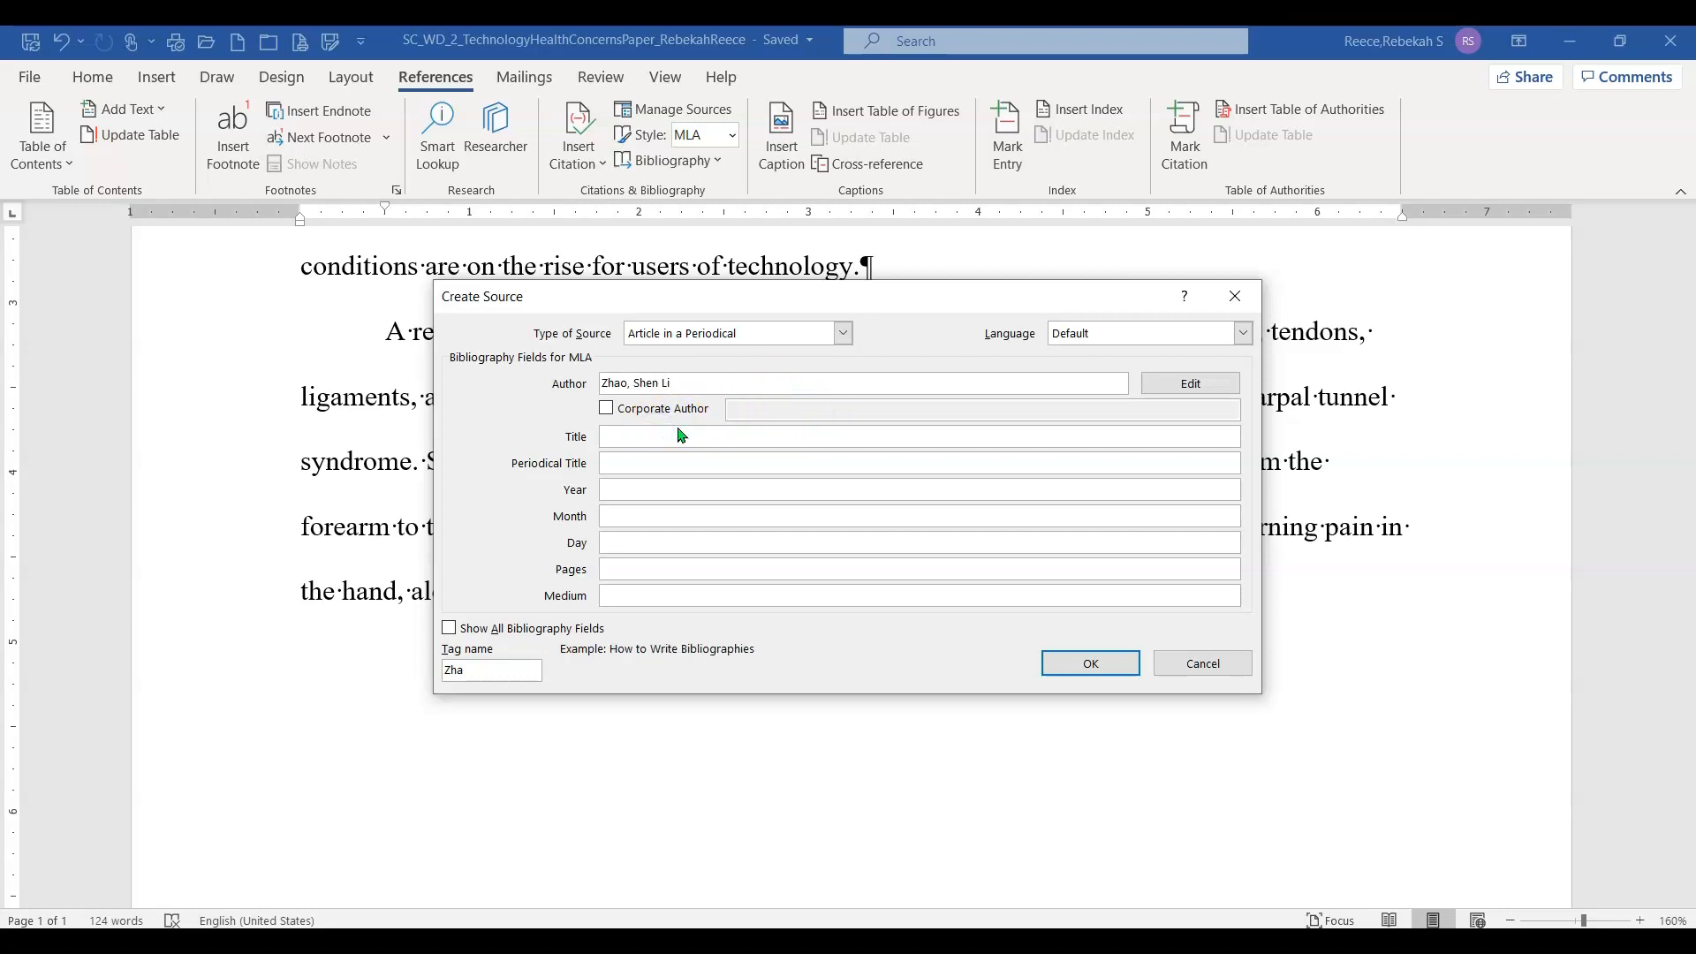
type("Technology Aches and Pains")
key("Tab")
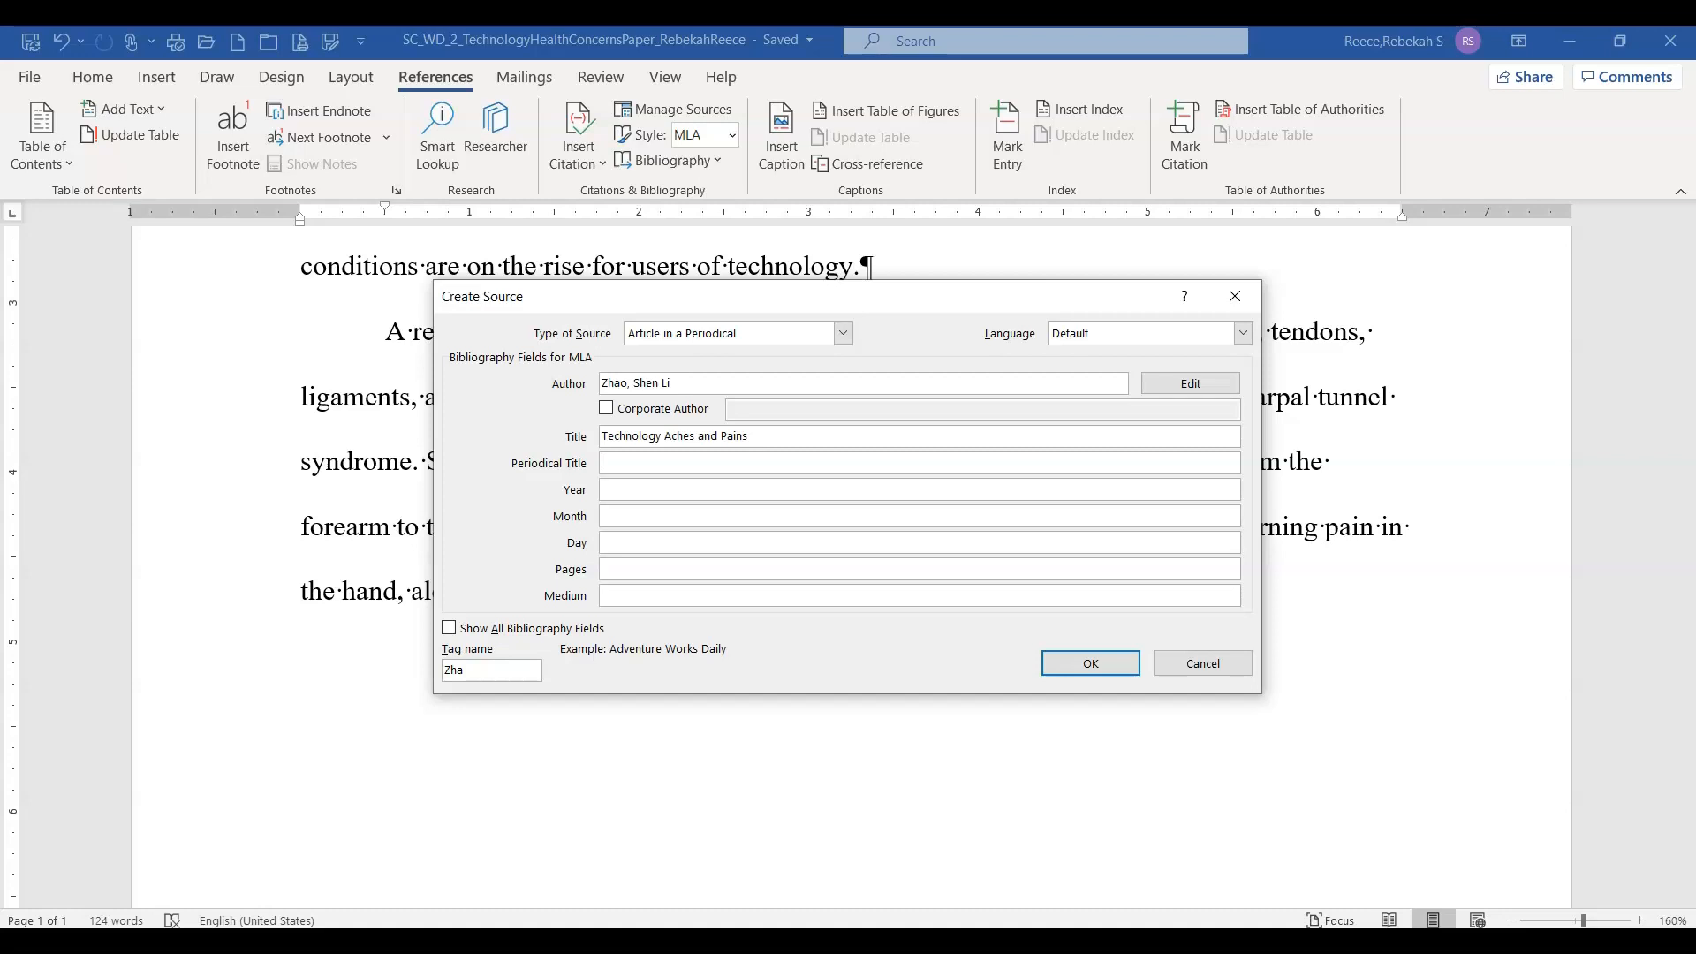
Set the source's periodical title to "Monthly Medical and Review"
type("Monthly Medical and Rrev")
key("BackSpace")
key("BackSpace")
type("e")
type("f")
key("BackSpace")
type("view")
key("Tab")
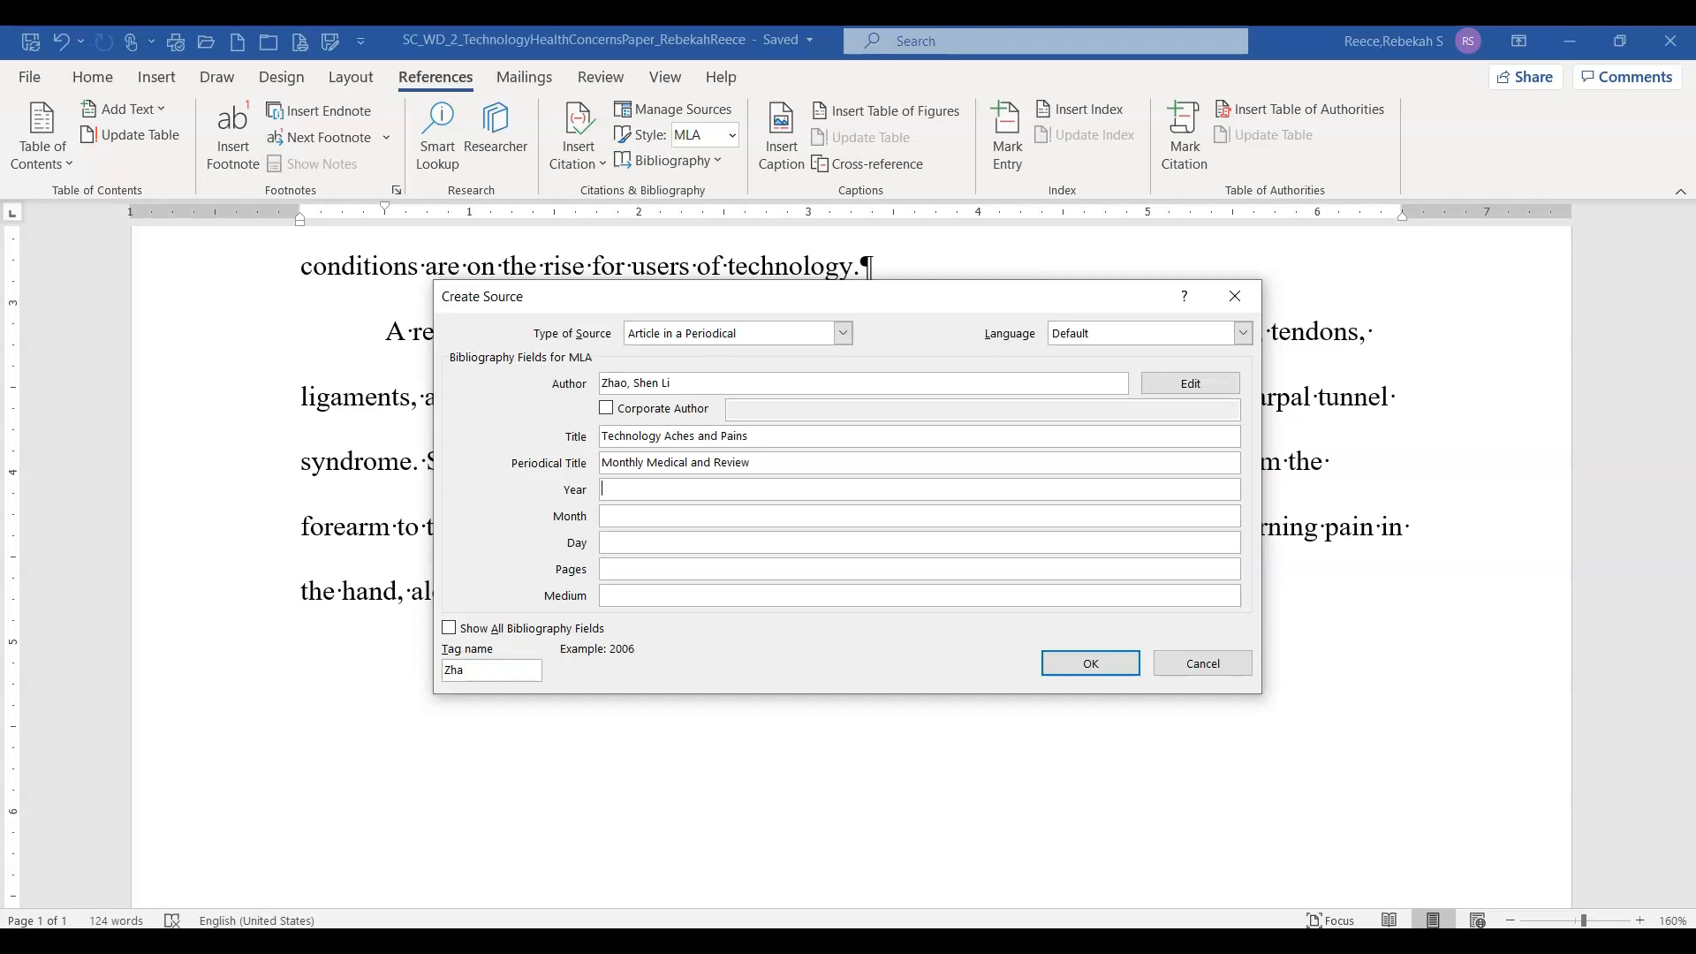
Complete the source with year 2021, month July, pages "n. pag." and medium Web, and insert its citation
type("2021")
key("Tab")
type("July")
key("Tab")
left_click(631, 563)
type("n. pag.")
key("Tab")
type("Web")
left_click(1091, 665)
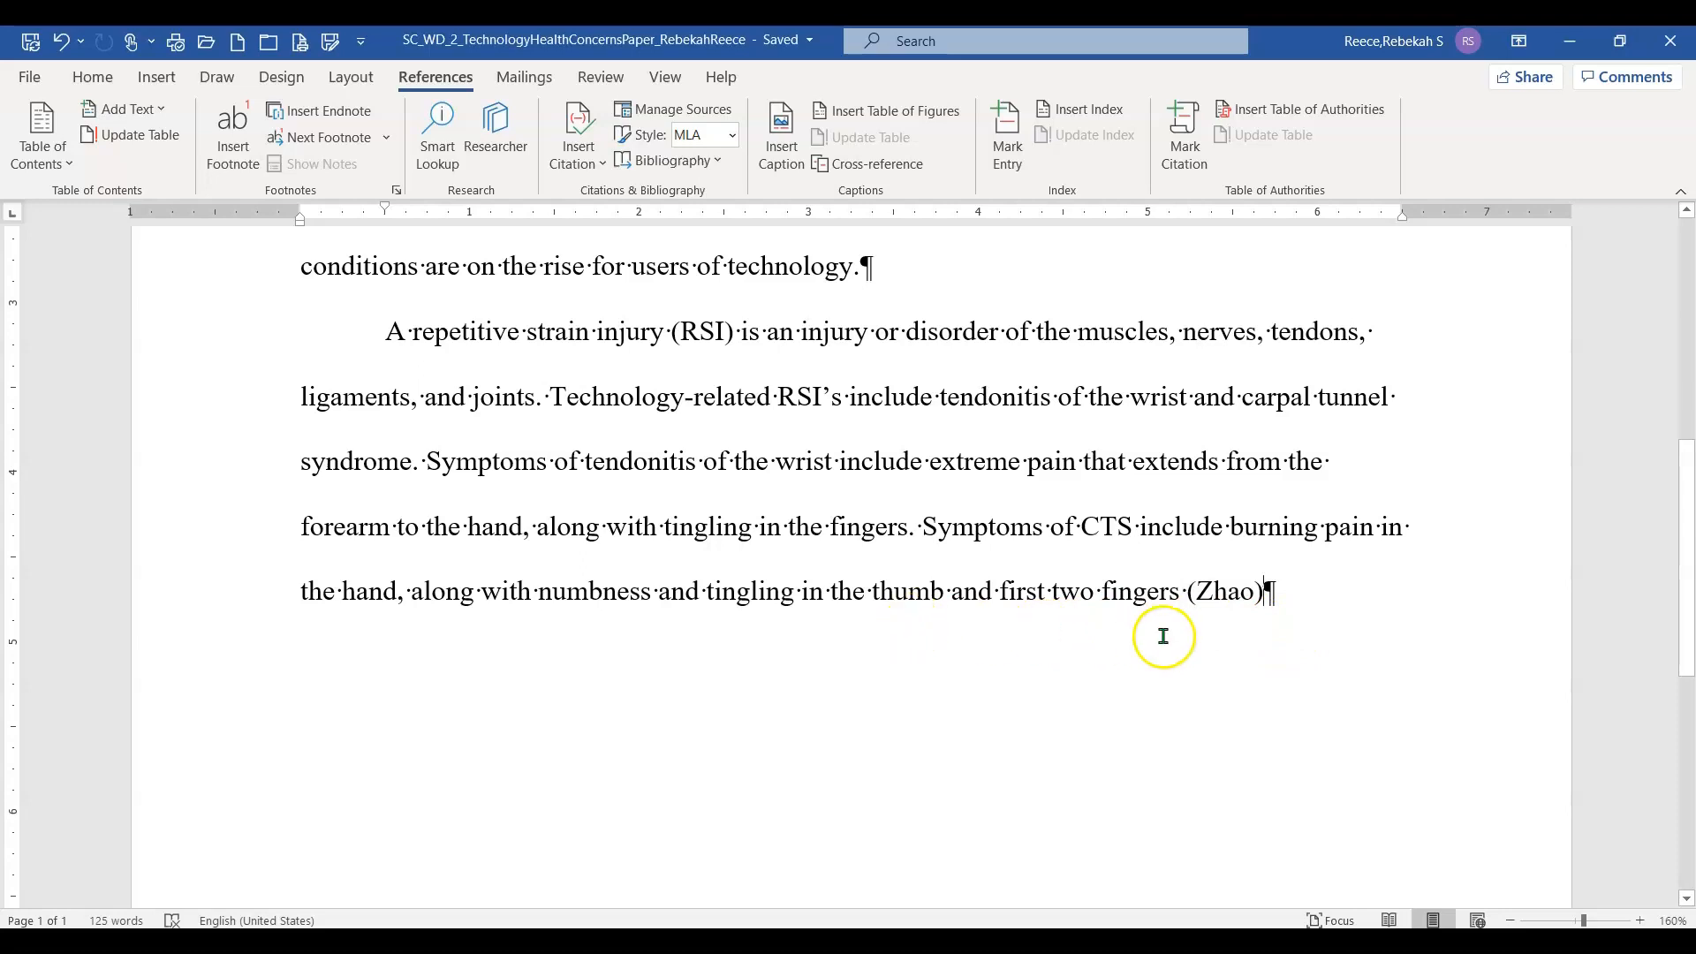
Review the details of the "Technology Aches and Pains" source in the Source Manager without changing them
left_click(1274, 601)
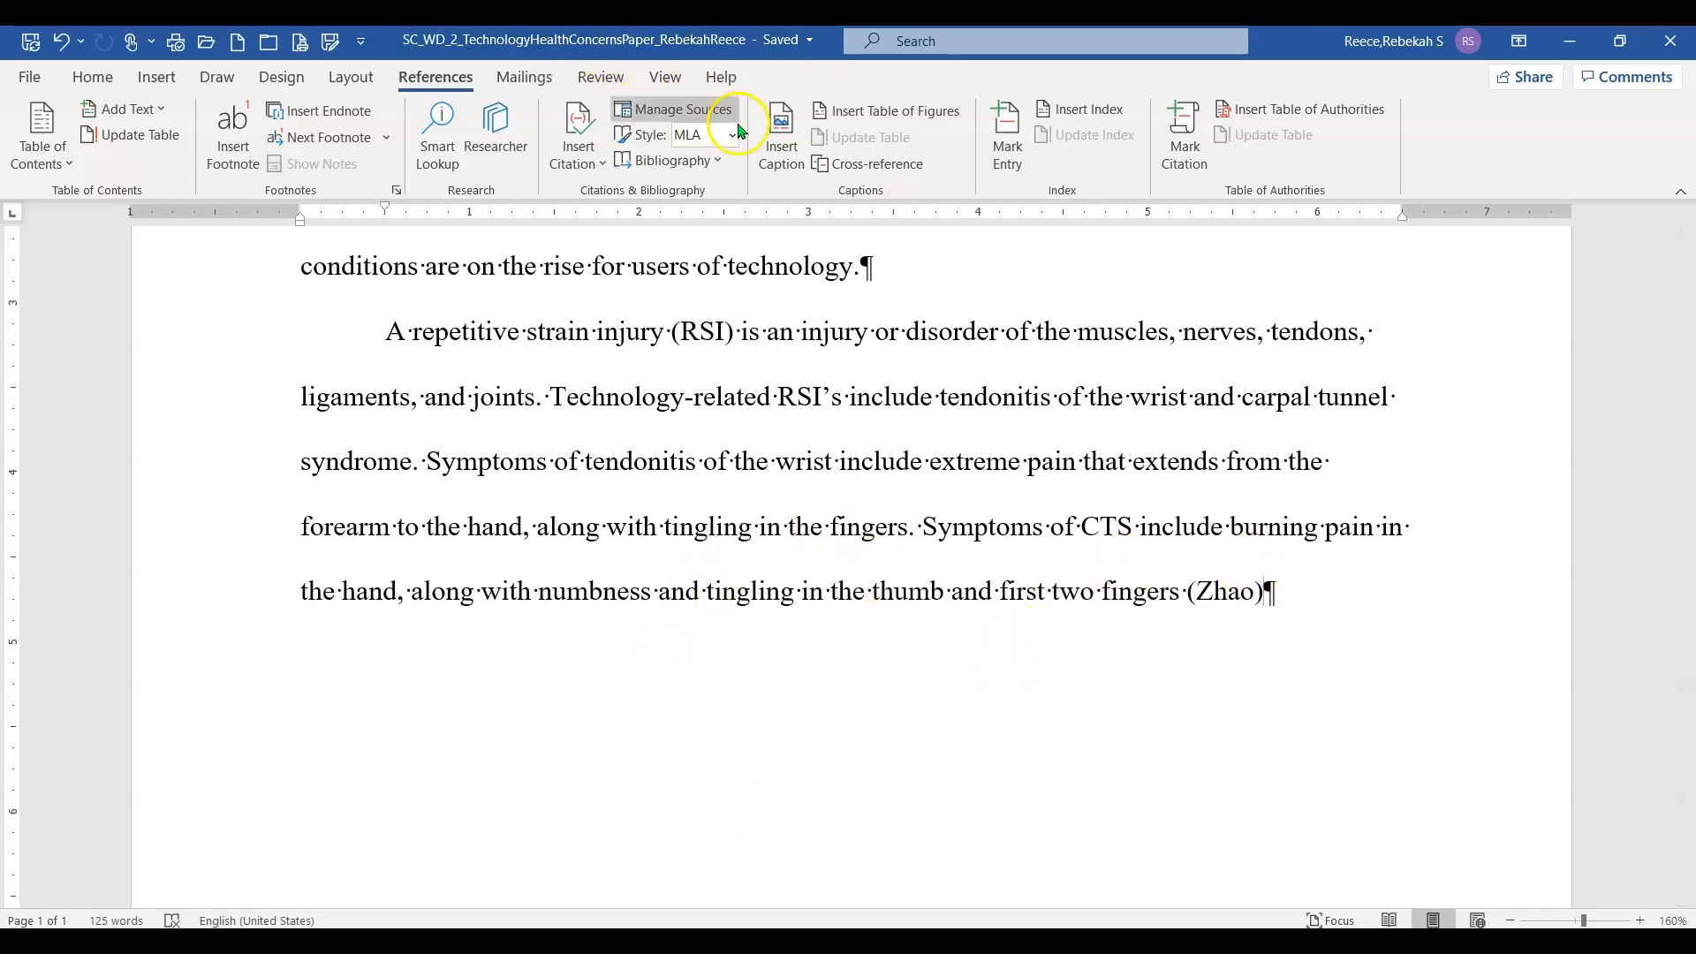
left_click(671, 108)
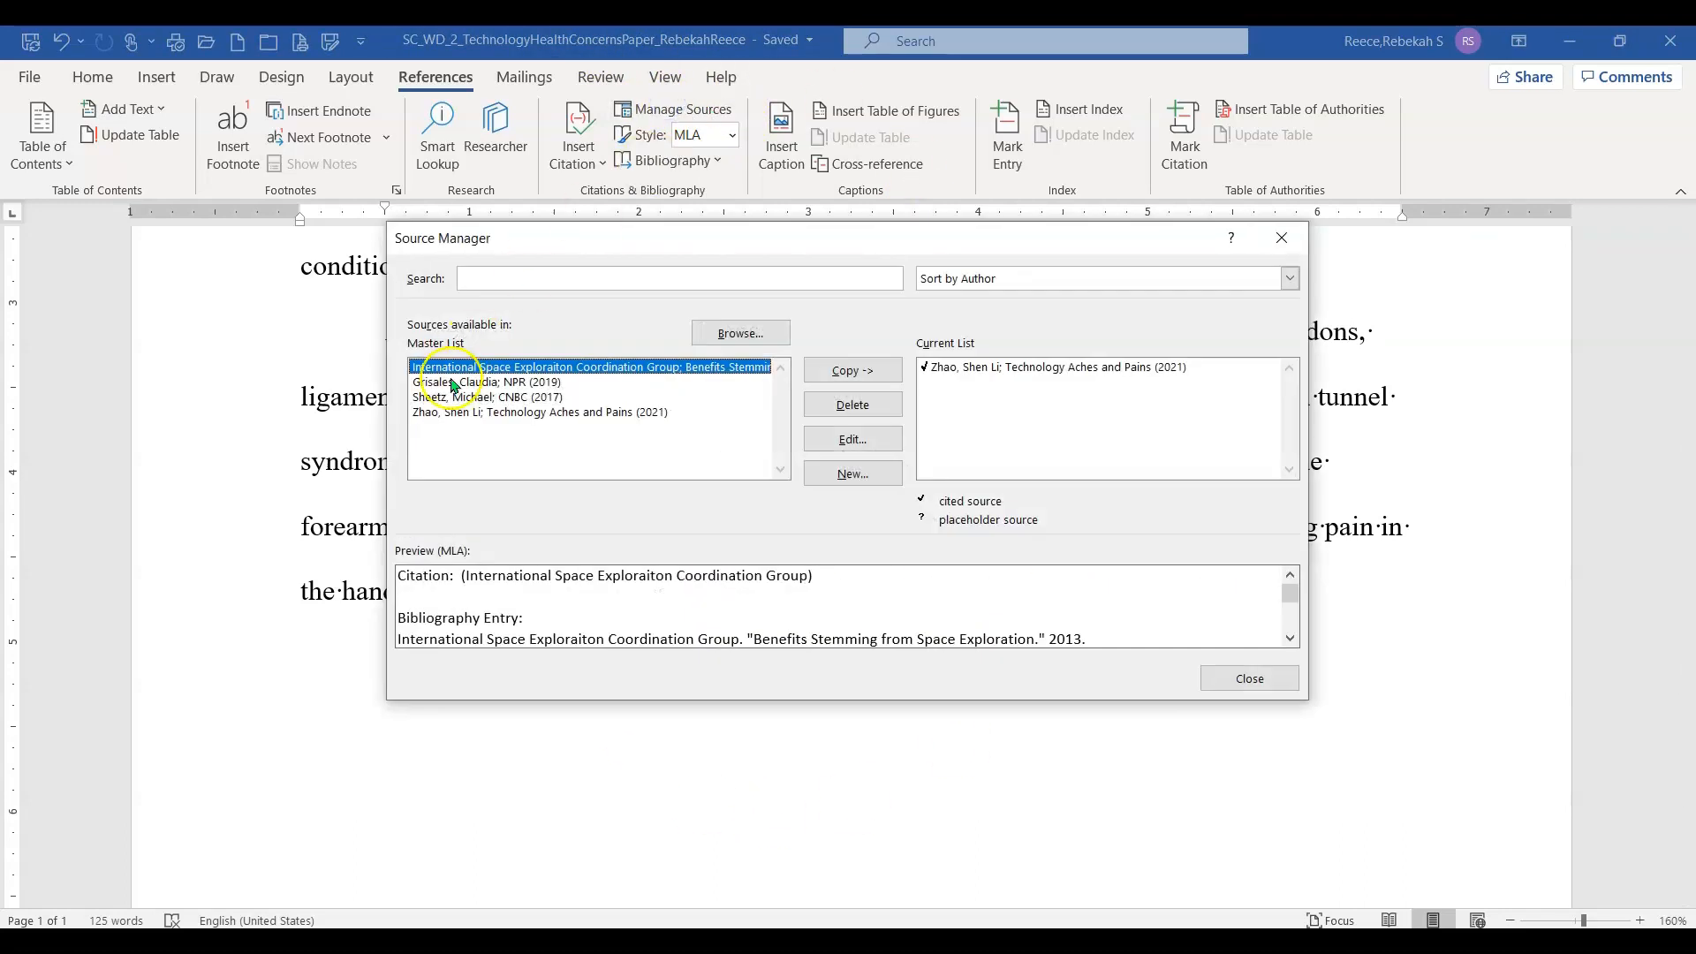
left_click(993, 369)
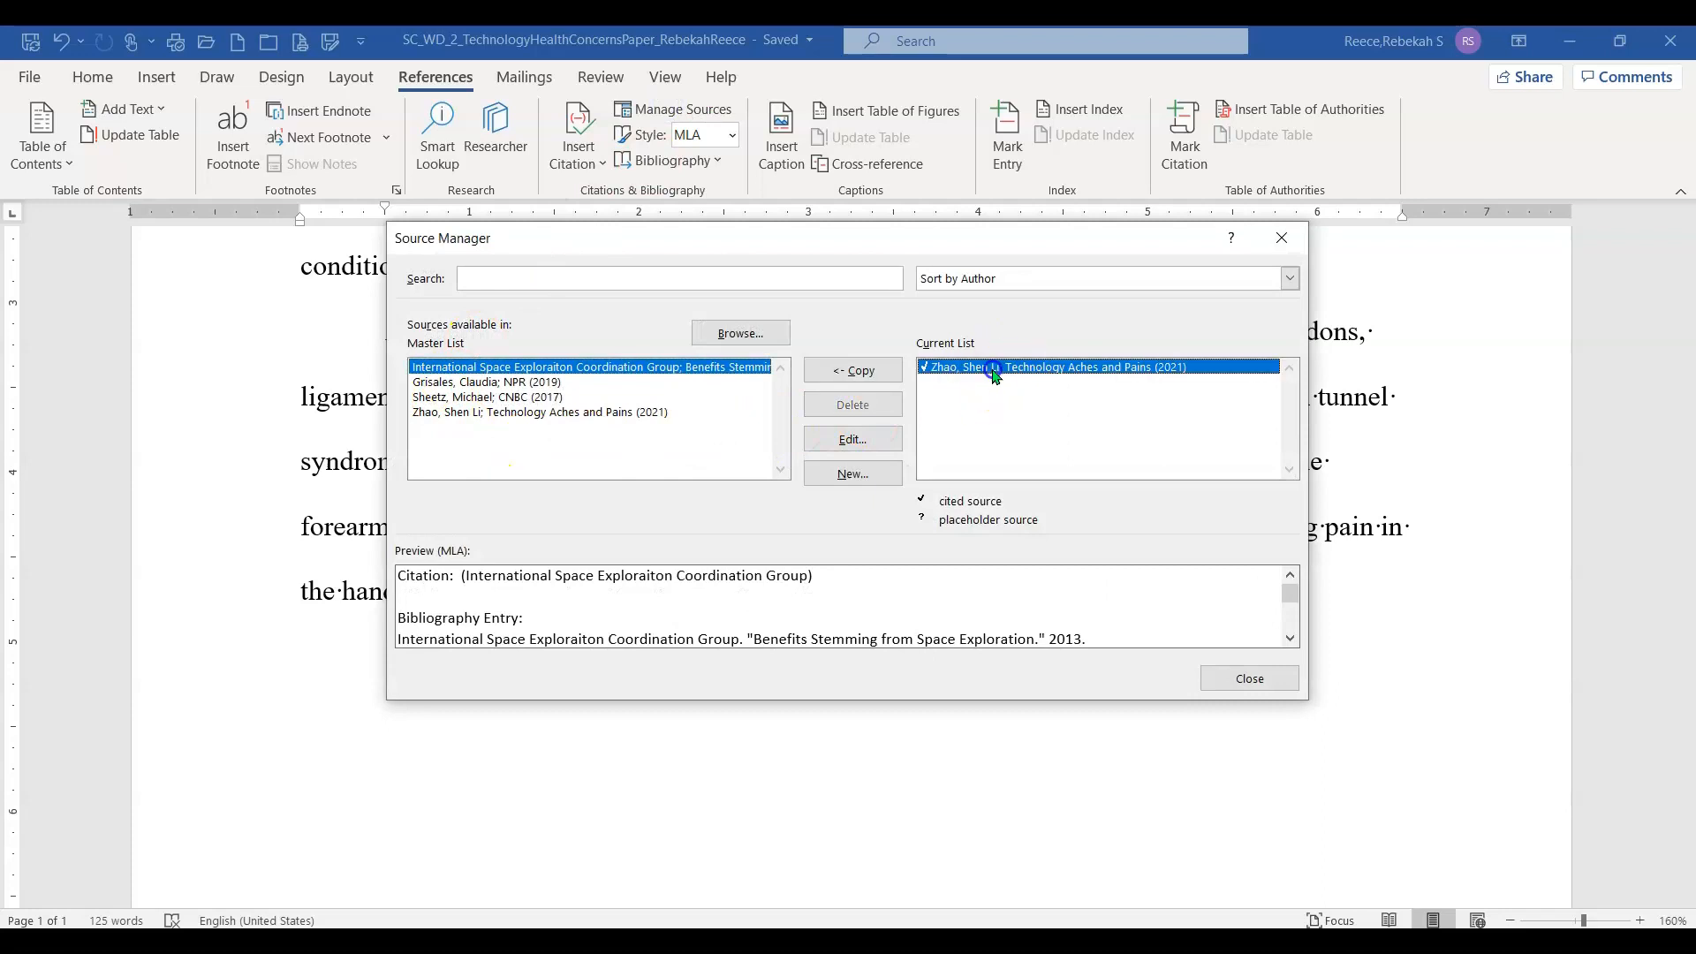
left_click(879, 439)
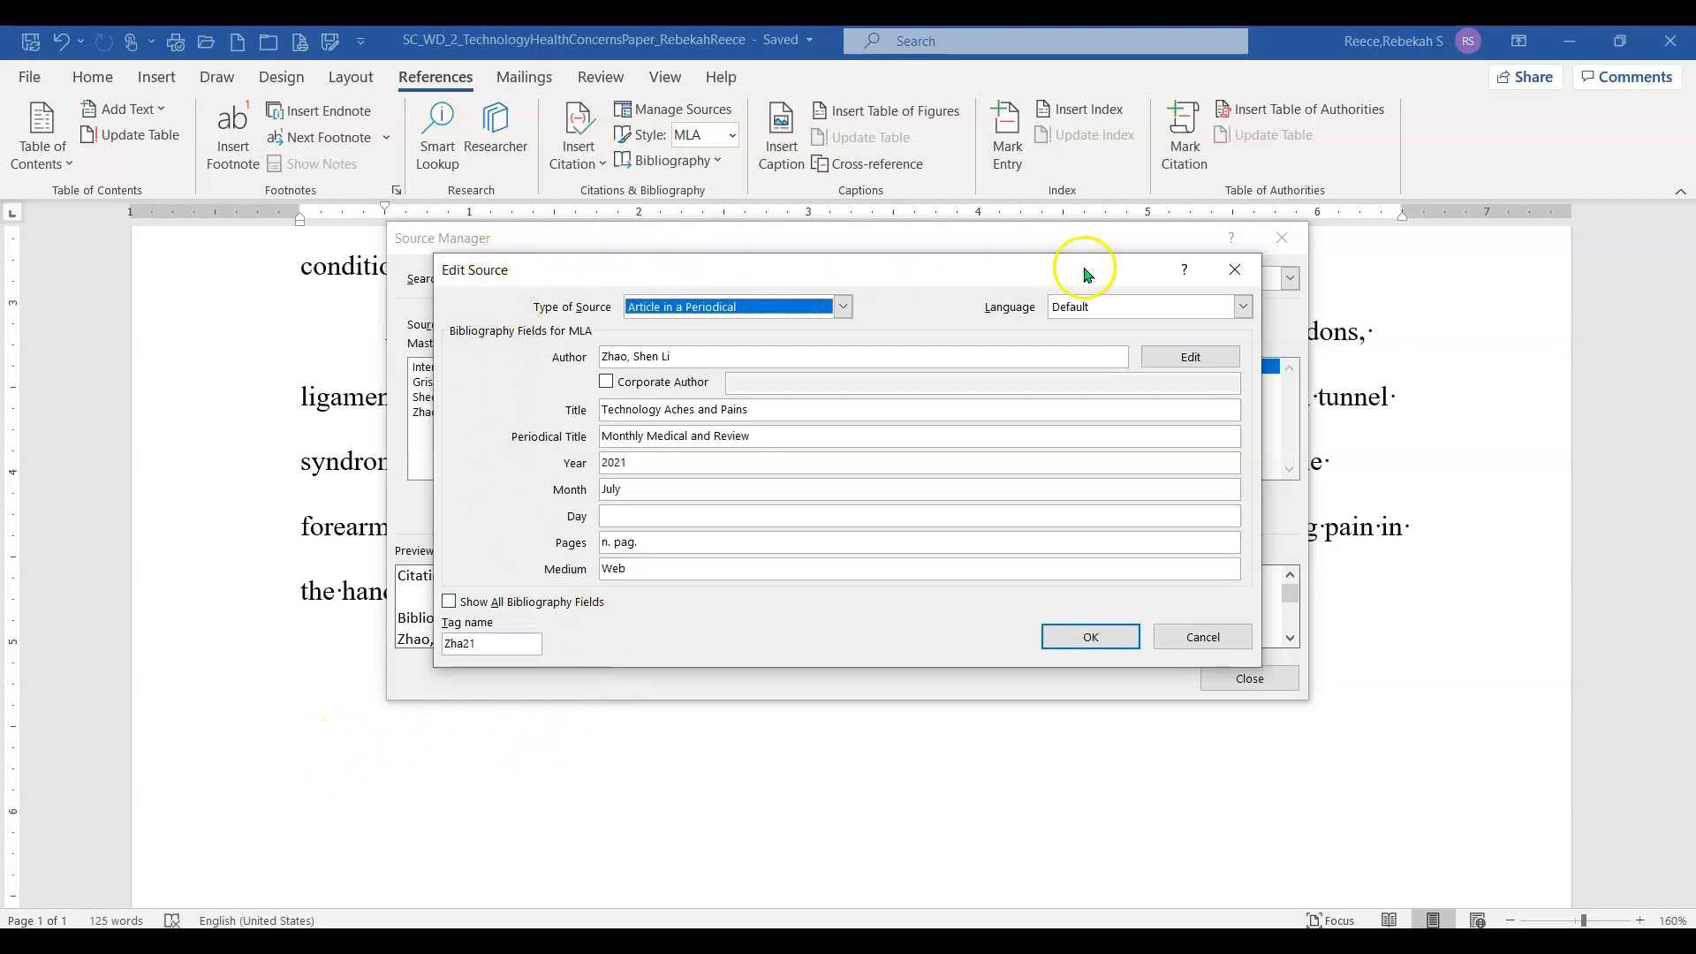
left_click(1219, 633)
left_click(1246, 677)
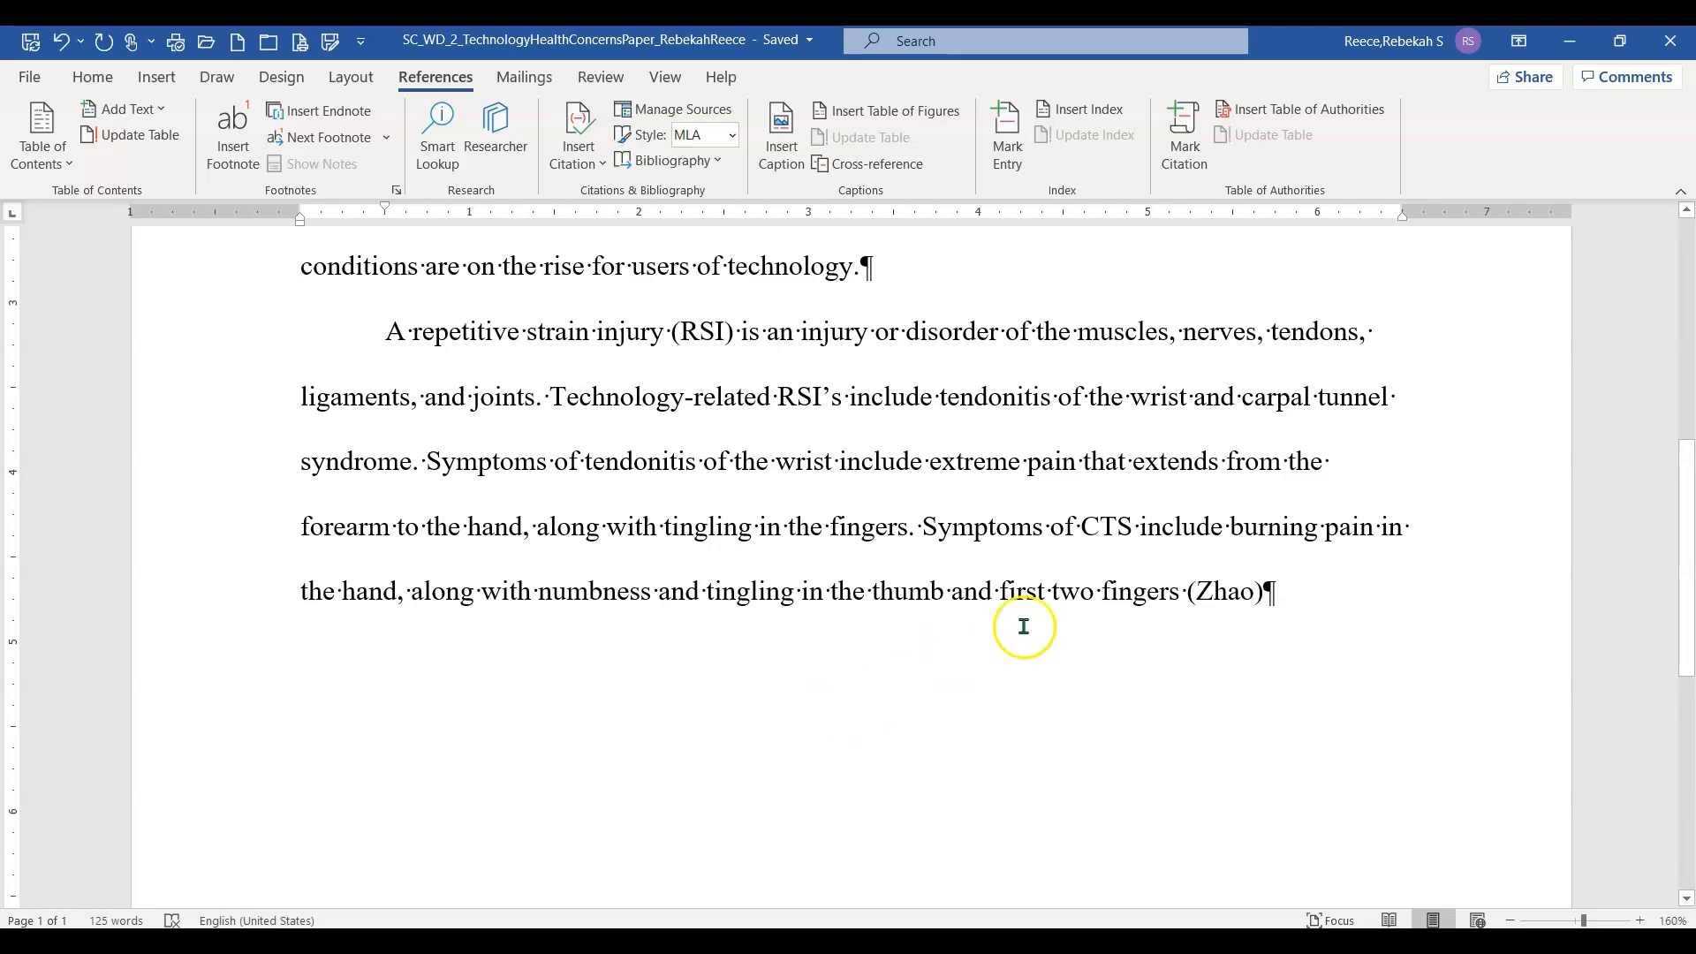
Open the cited source "Technology Aches and Pains" for editing and show all its bibliography fields
scroll(1007, 574, "up", 1)
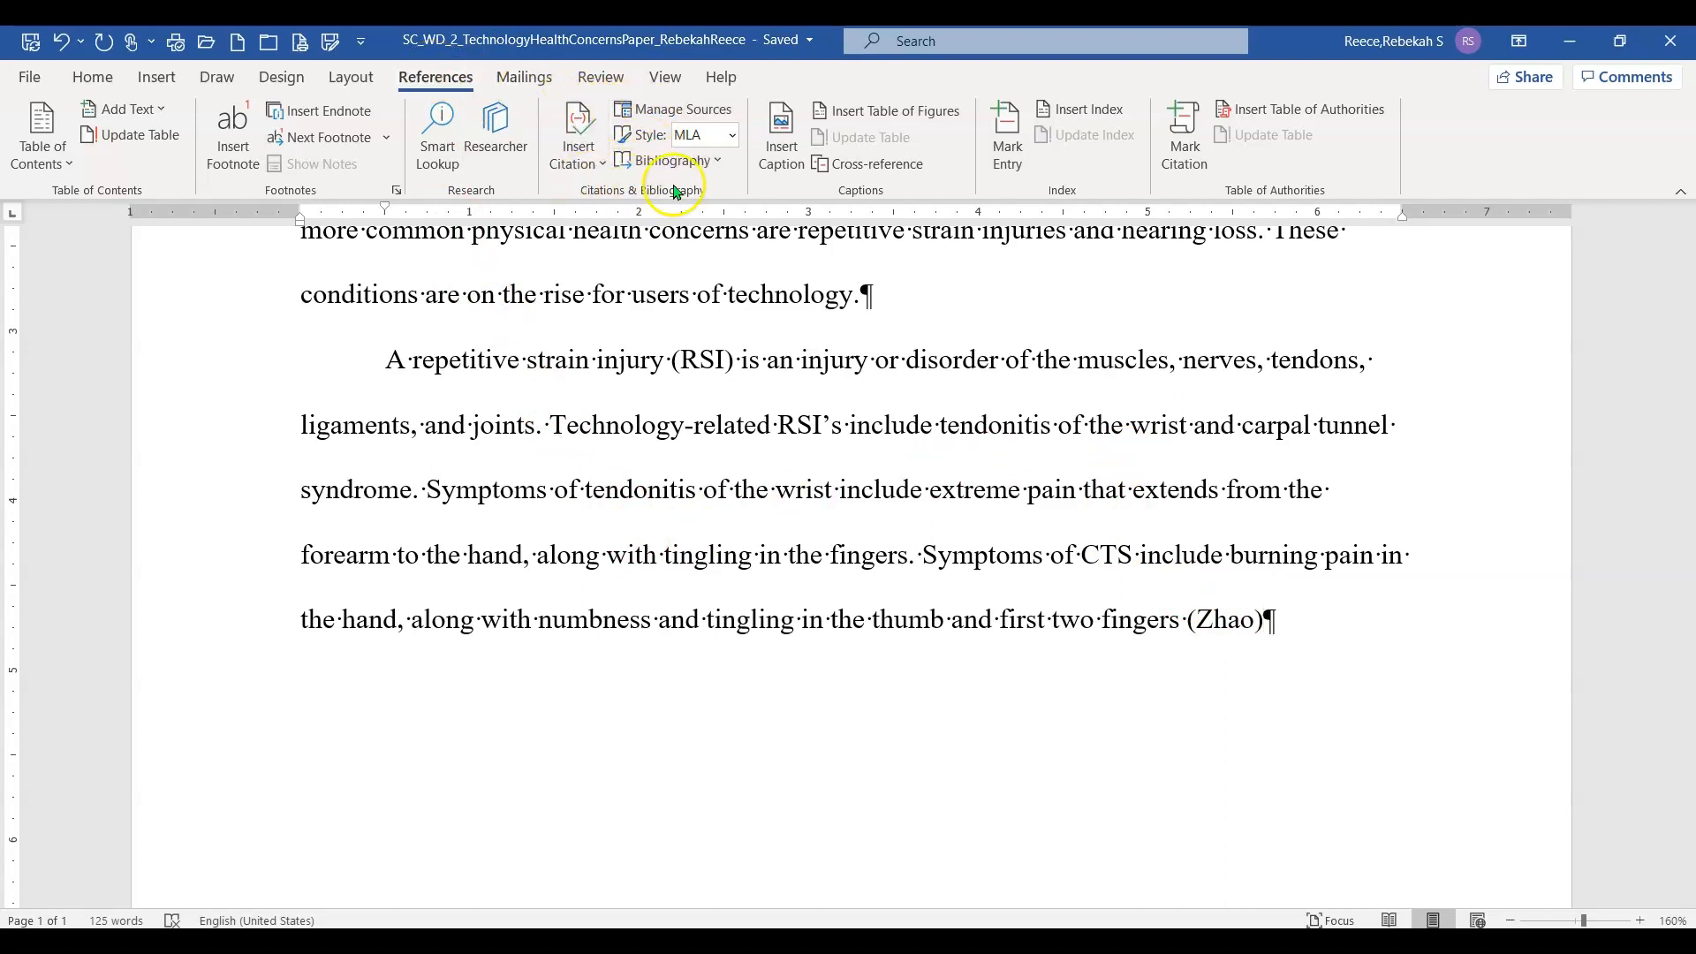
left_click(697, 112)
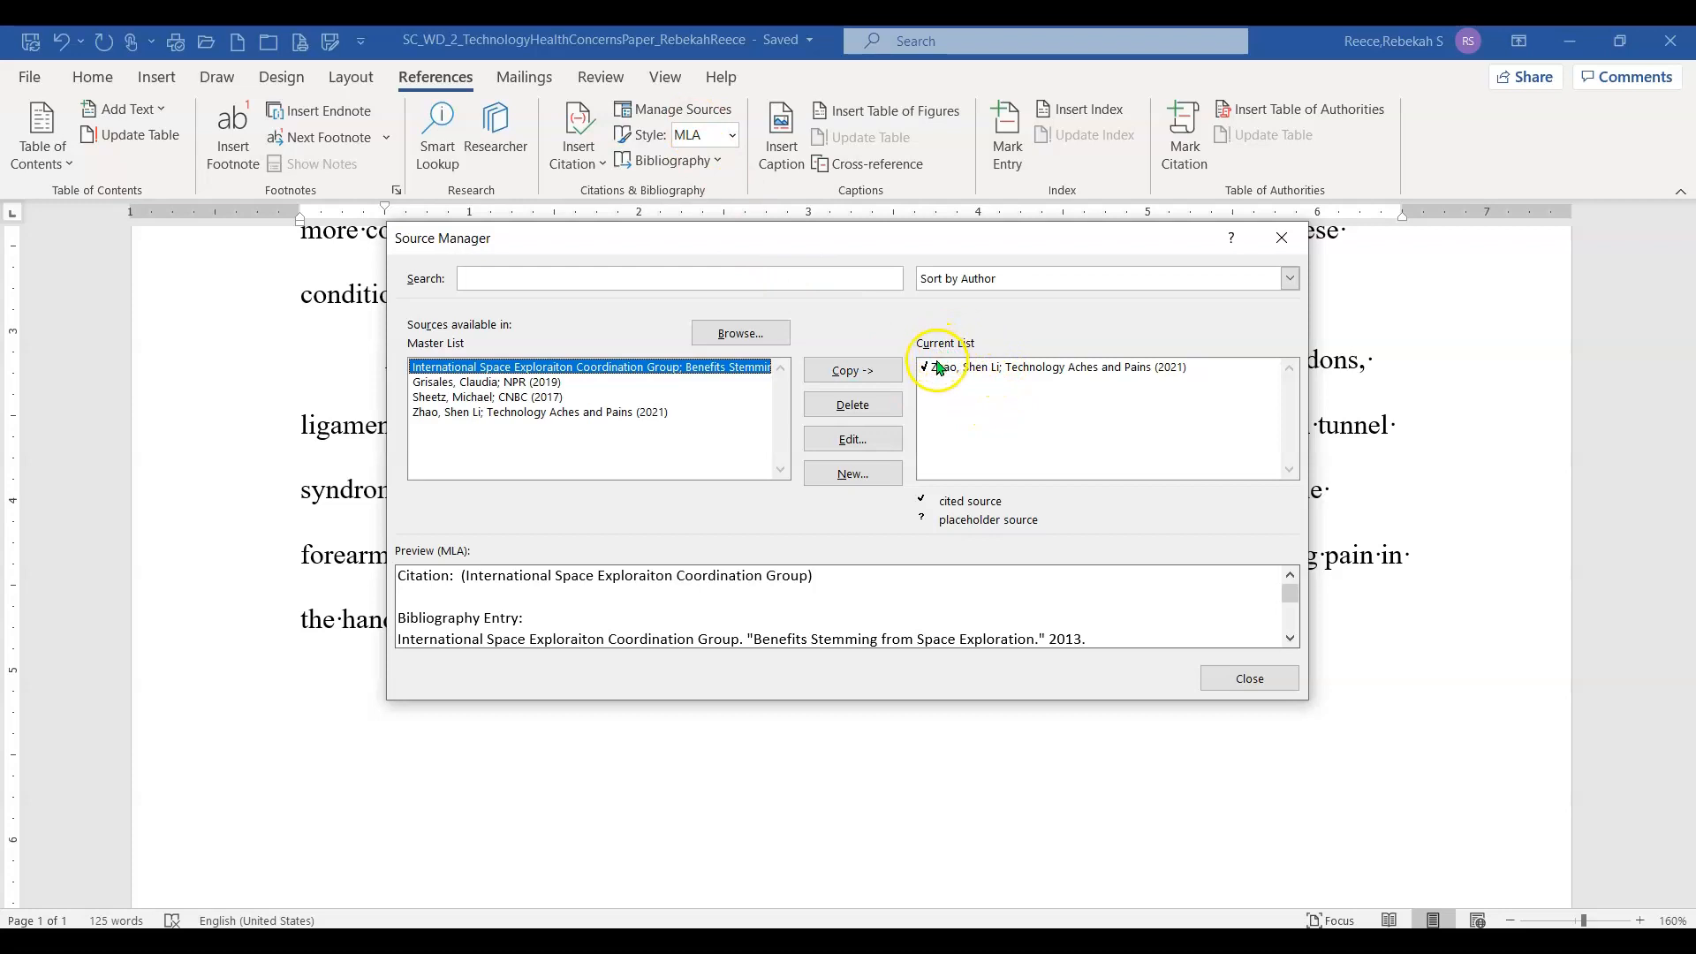
left_click(1007, 369)
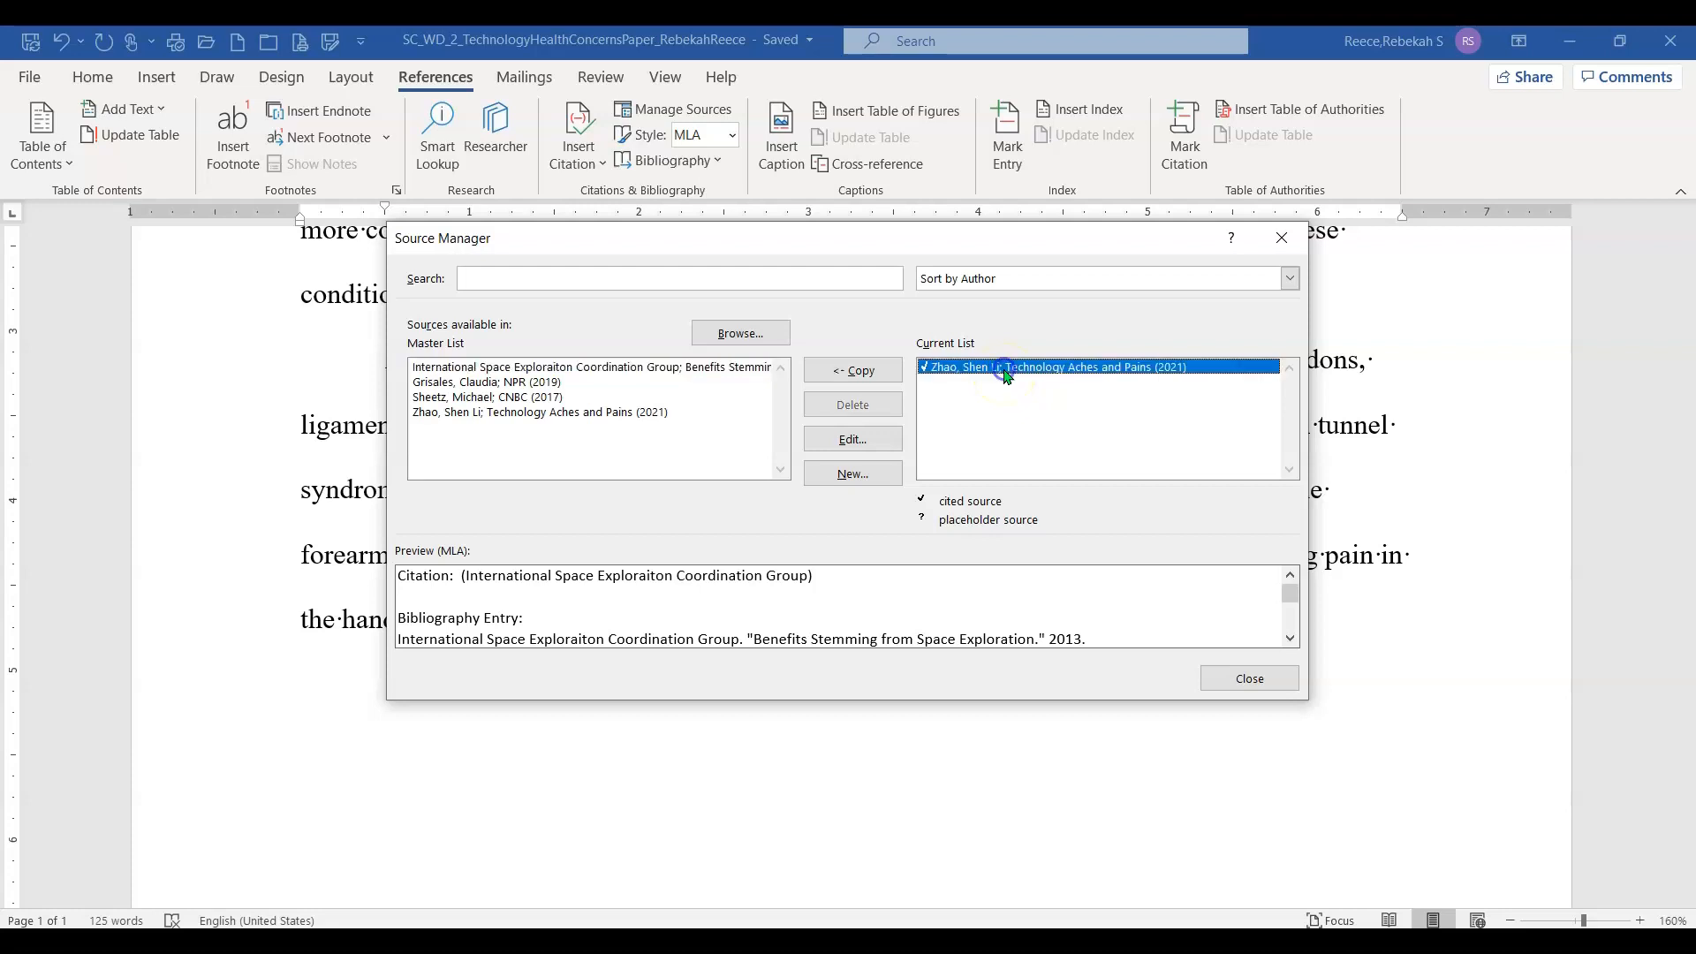
left_click(867, 444)
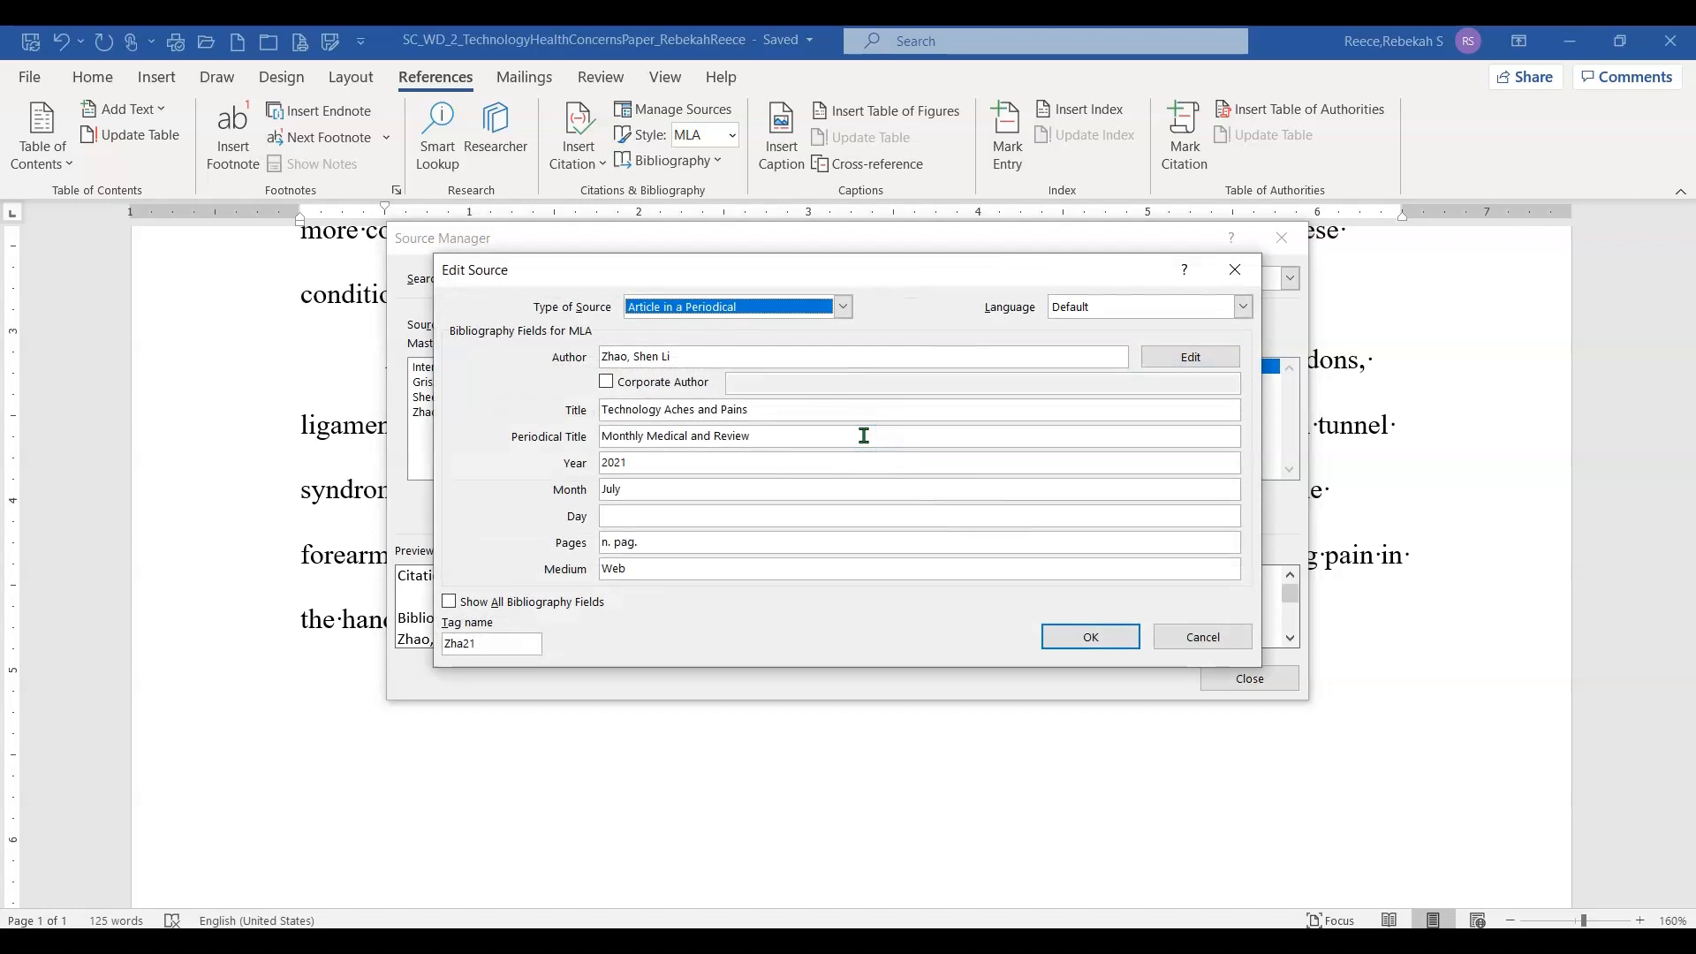
left_click(449, 602)
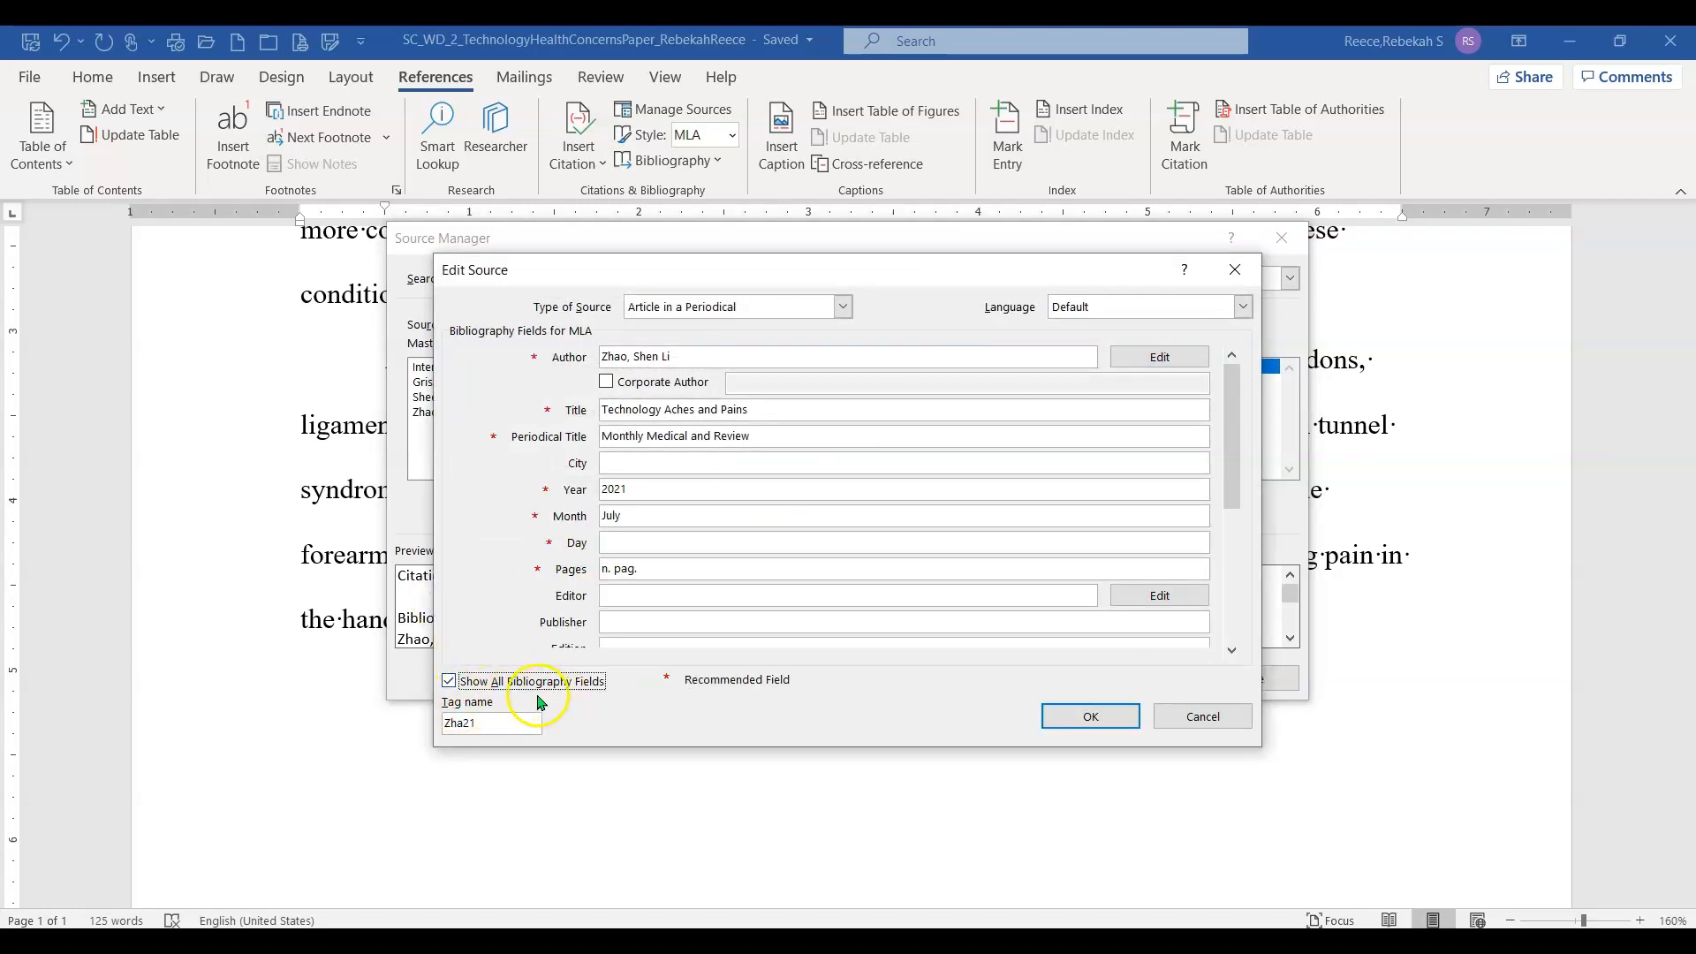
Set the source's year accessed to 2021 and month accessed to Oct, and save the changes to both source lists
left_click(1231, 650)
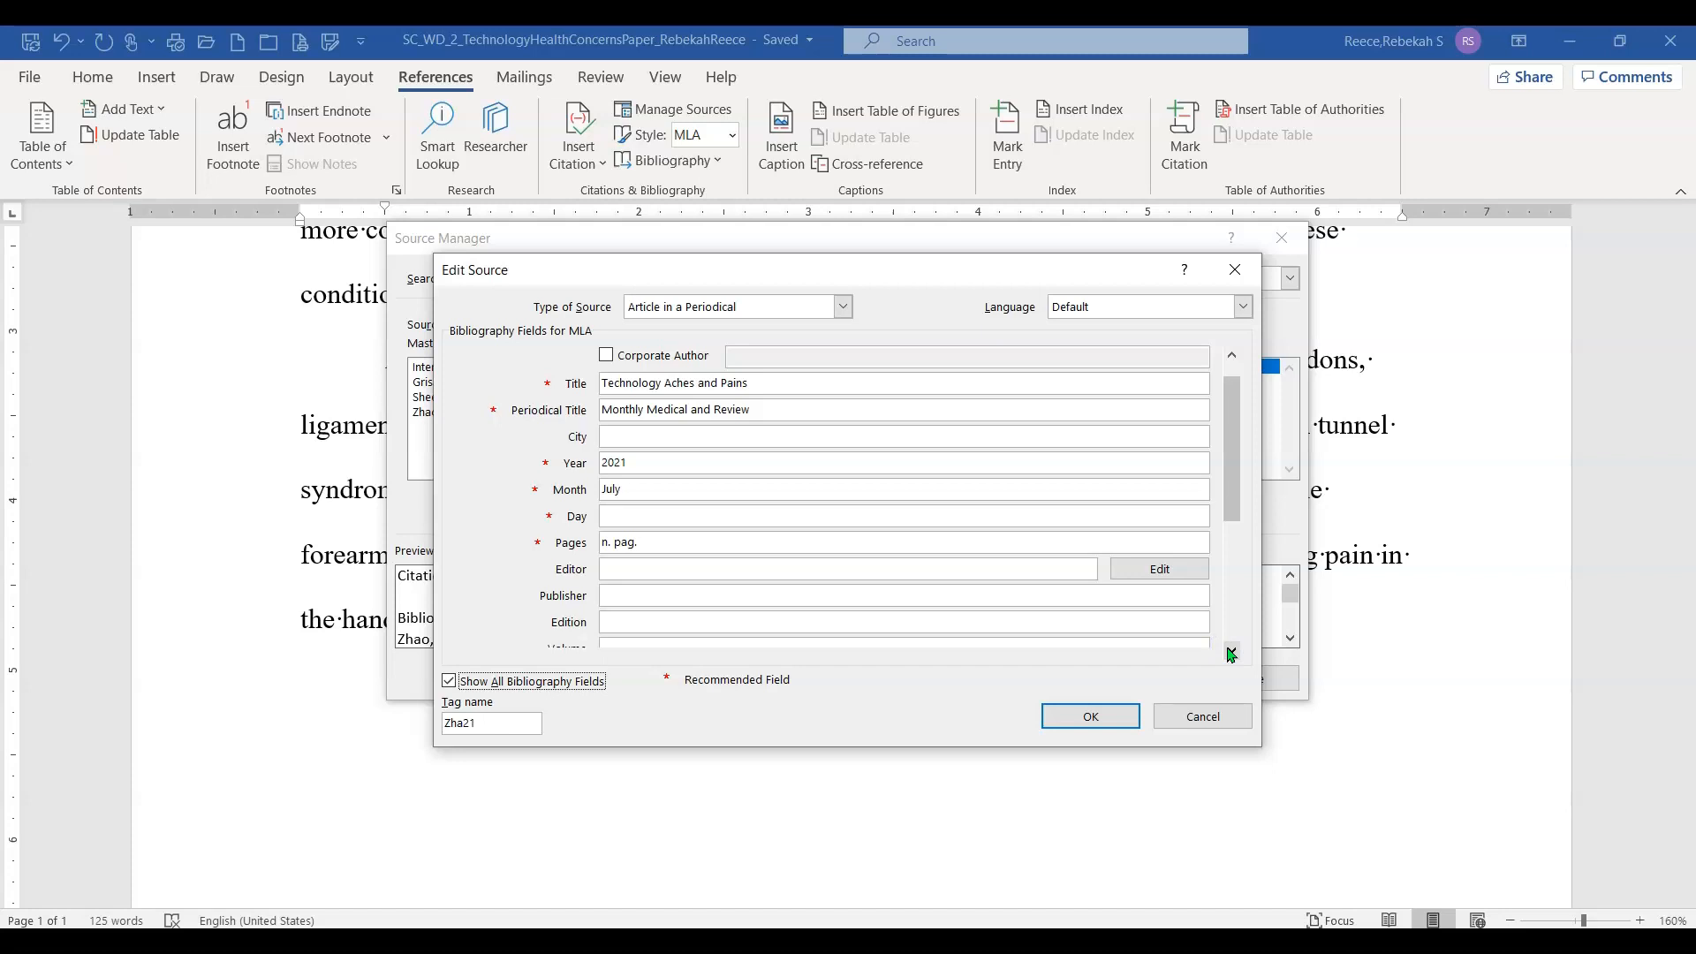
left_click(1230, 650)
left_click(1231, 650)
left_click(1231, 650)
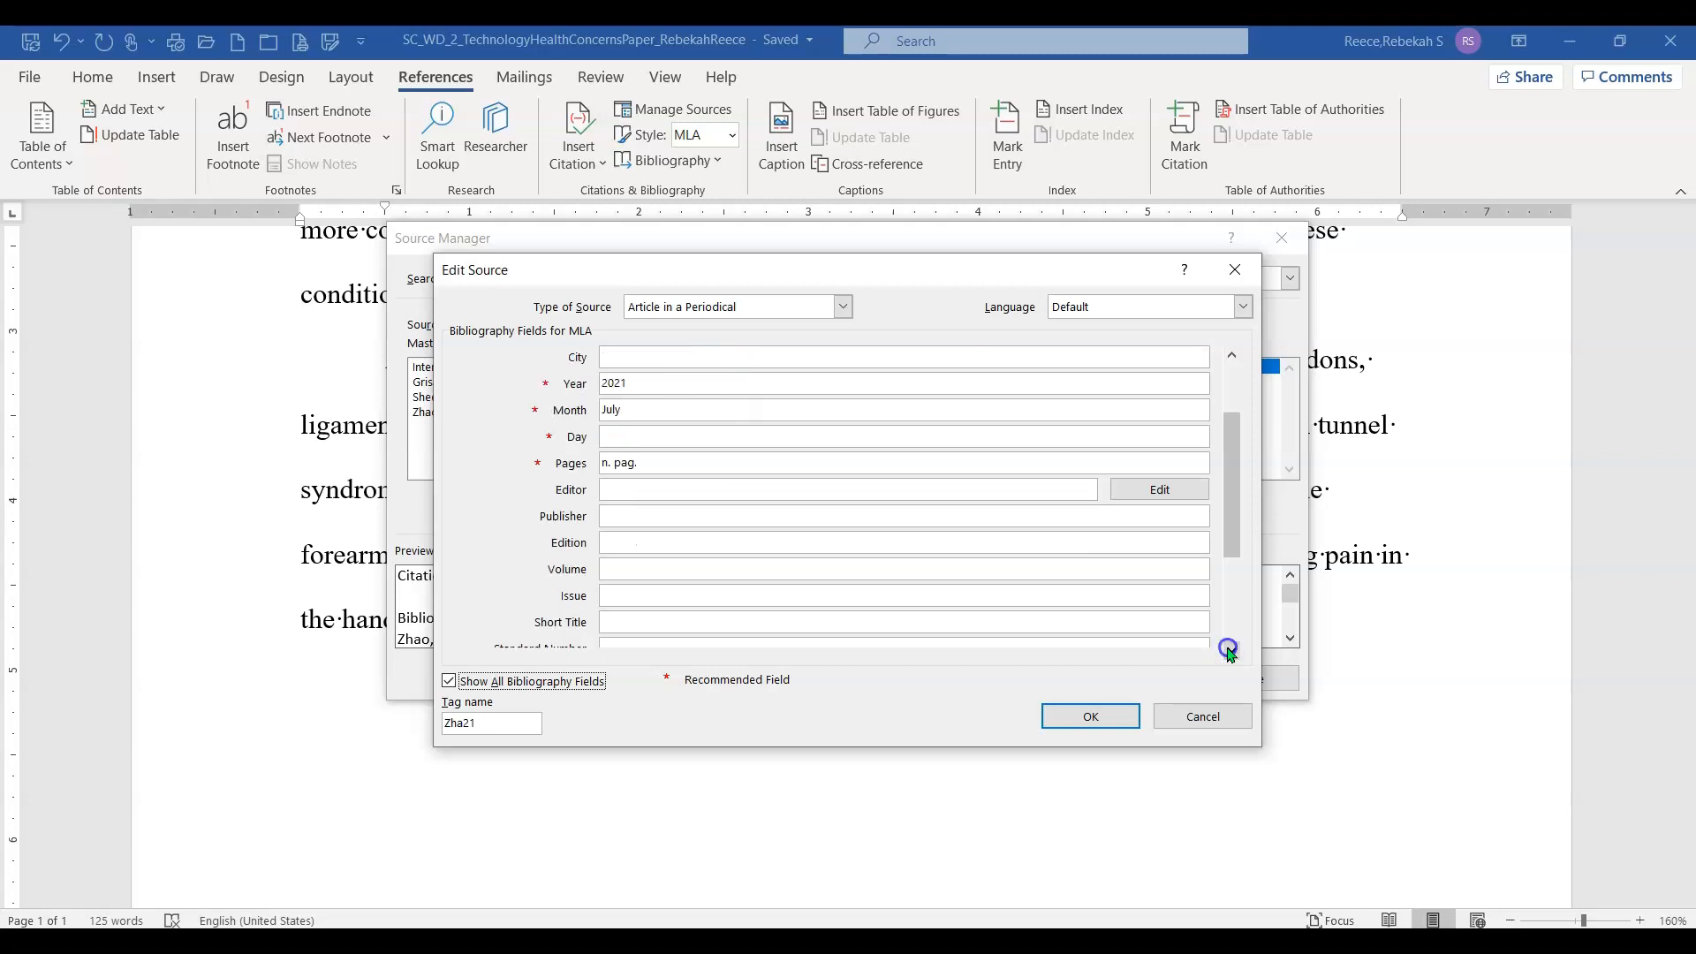
left_click(1230, 651)
left_click(1230, 651)
left_click(1231, 651)
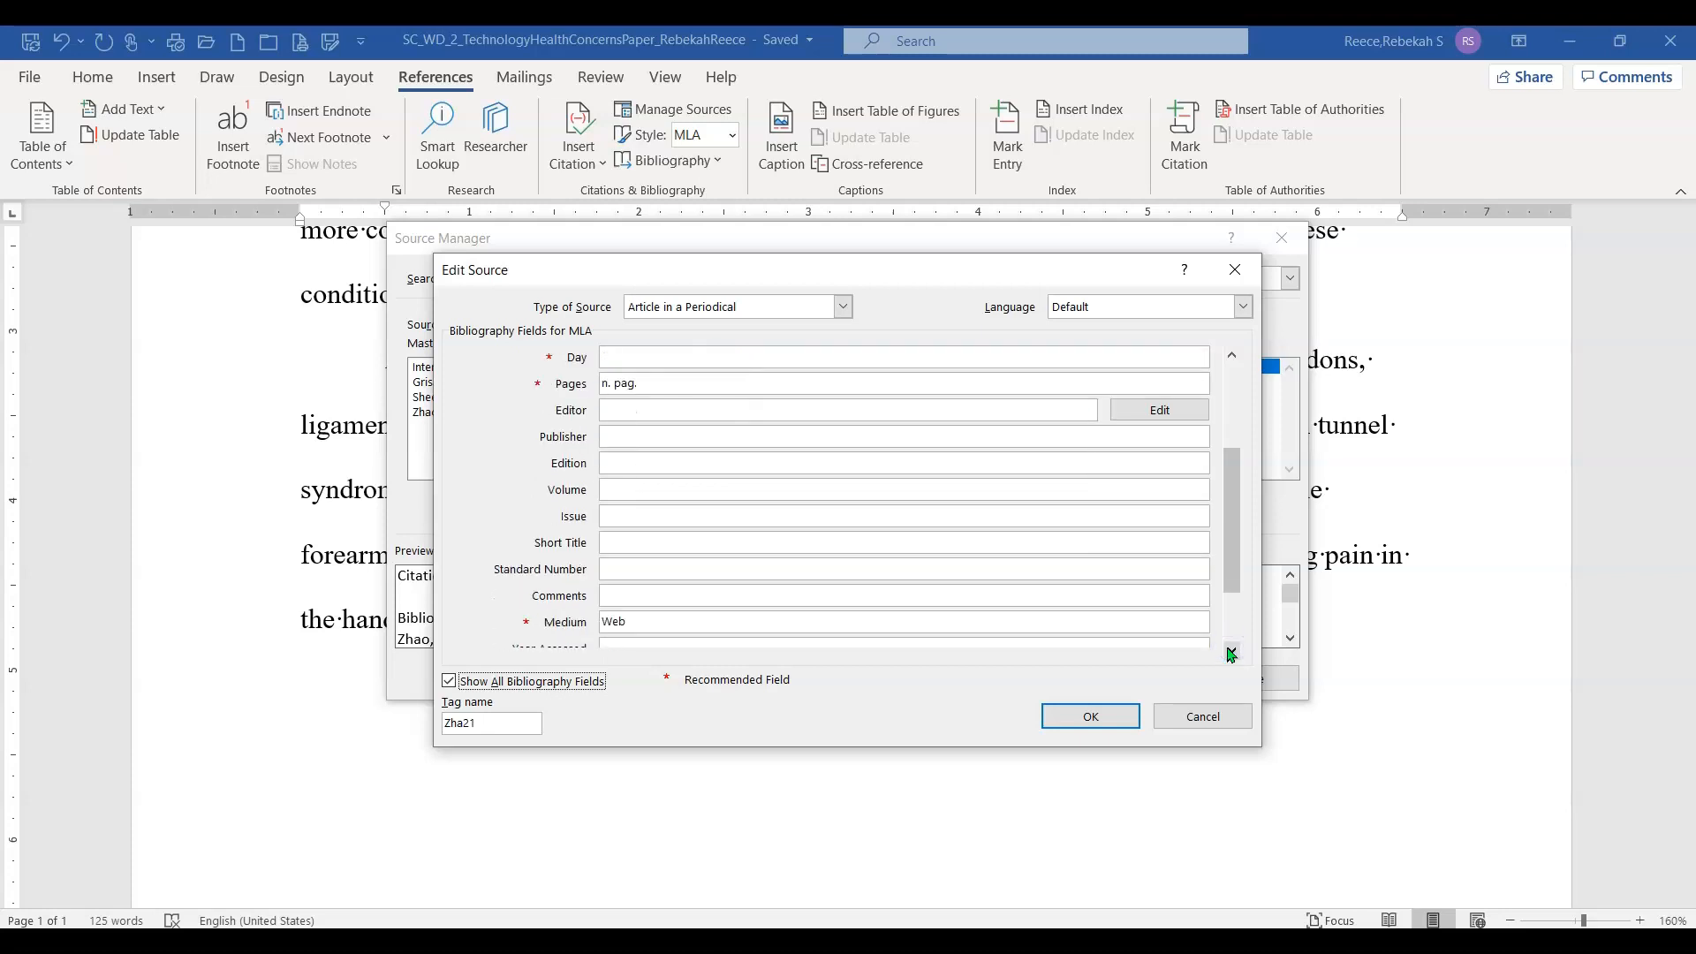
left_click(1231, 650)
left_click(1230, 650)
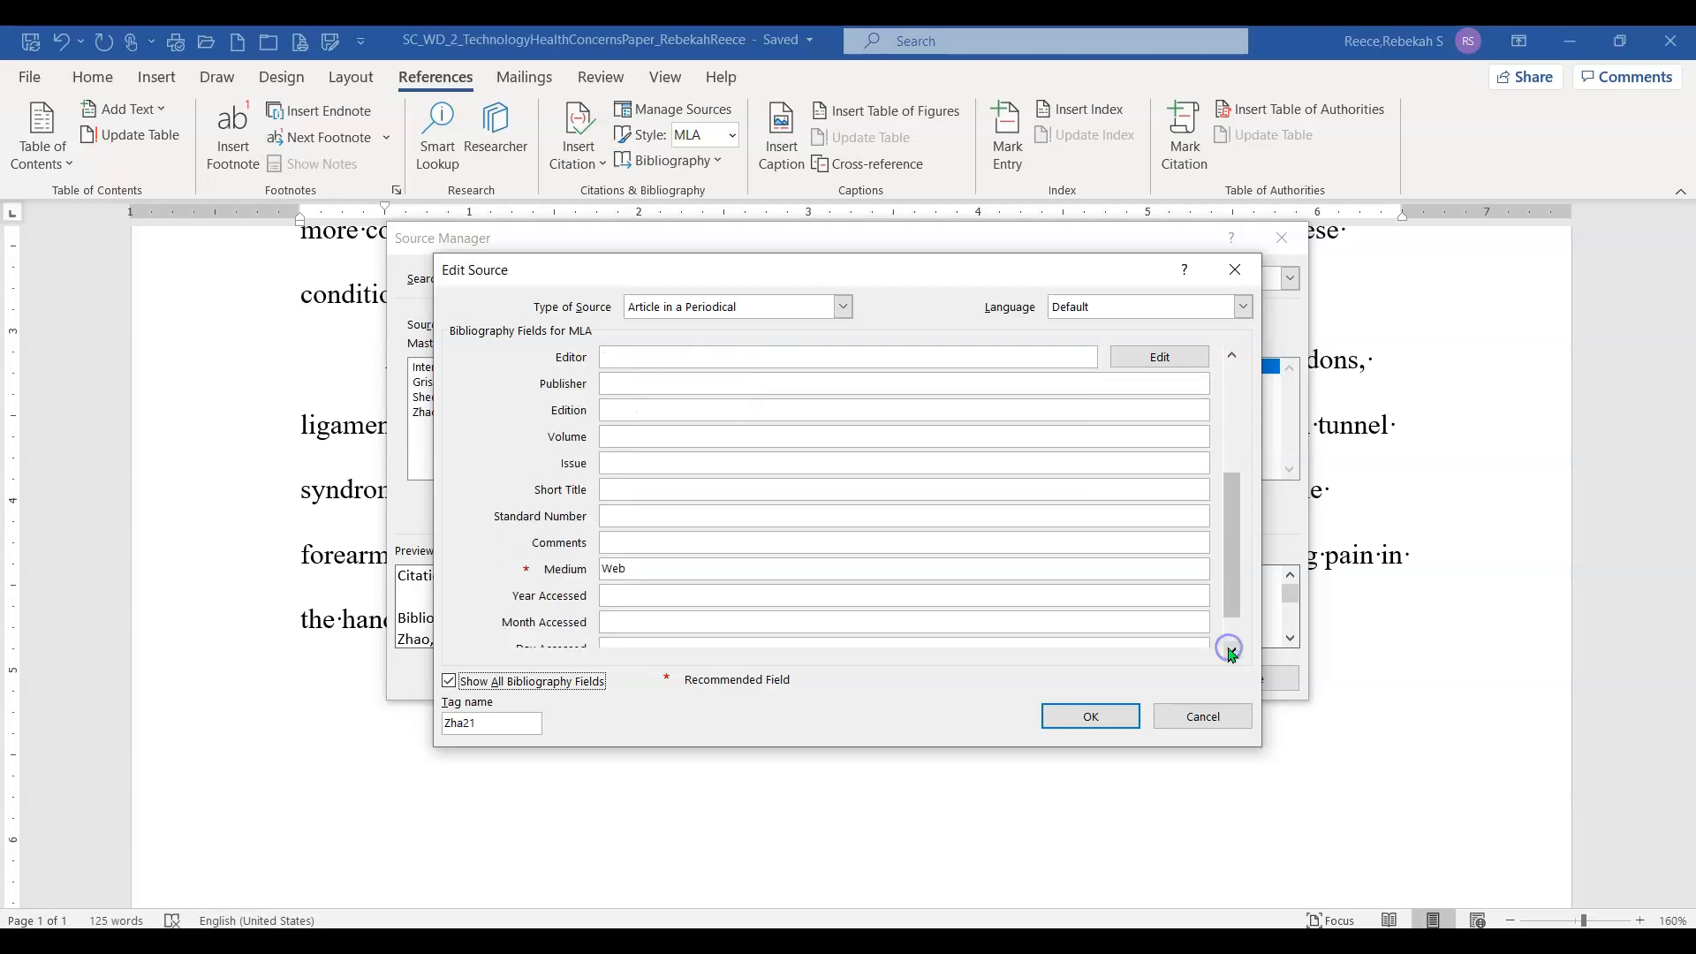
left_click(1233, 652)
left_click(1232, 652)
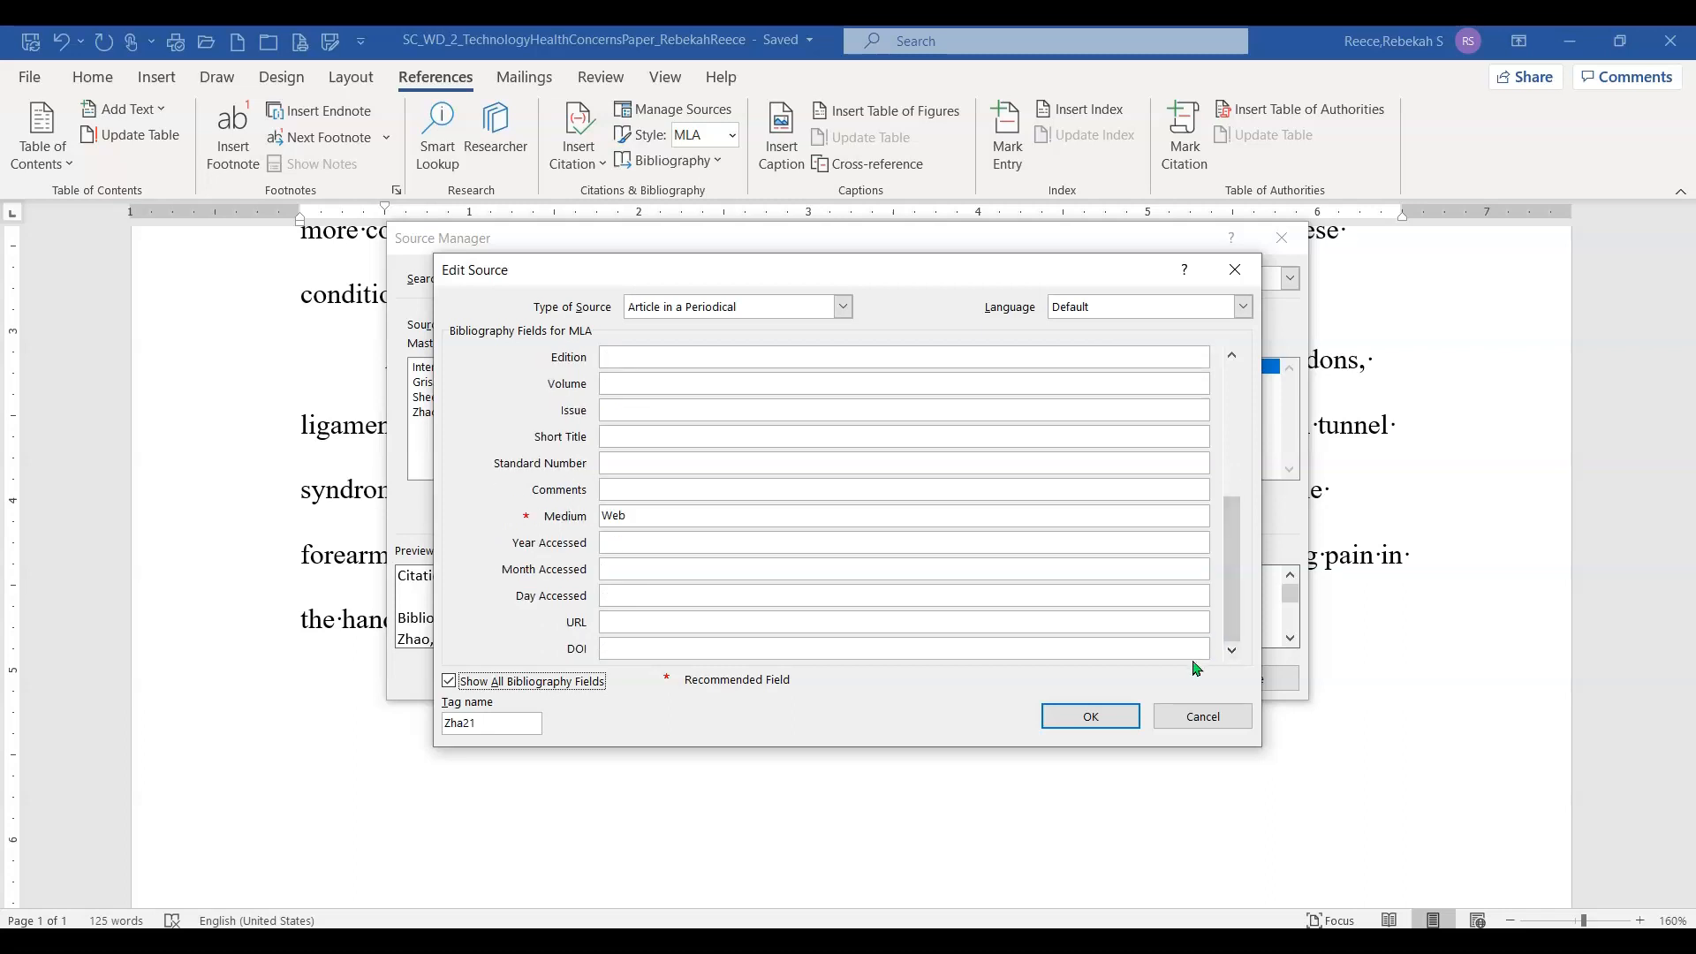
left_click(679, 545)
type("2021")
key("Tab")
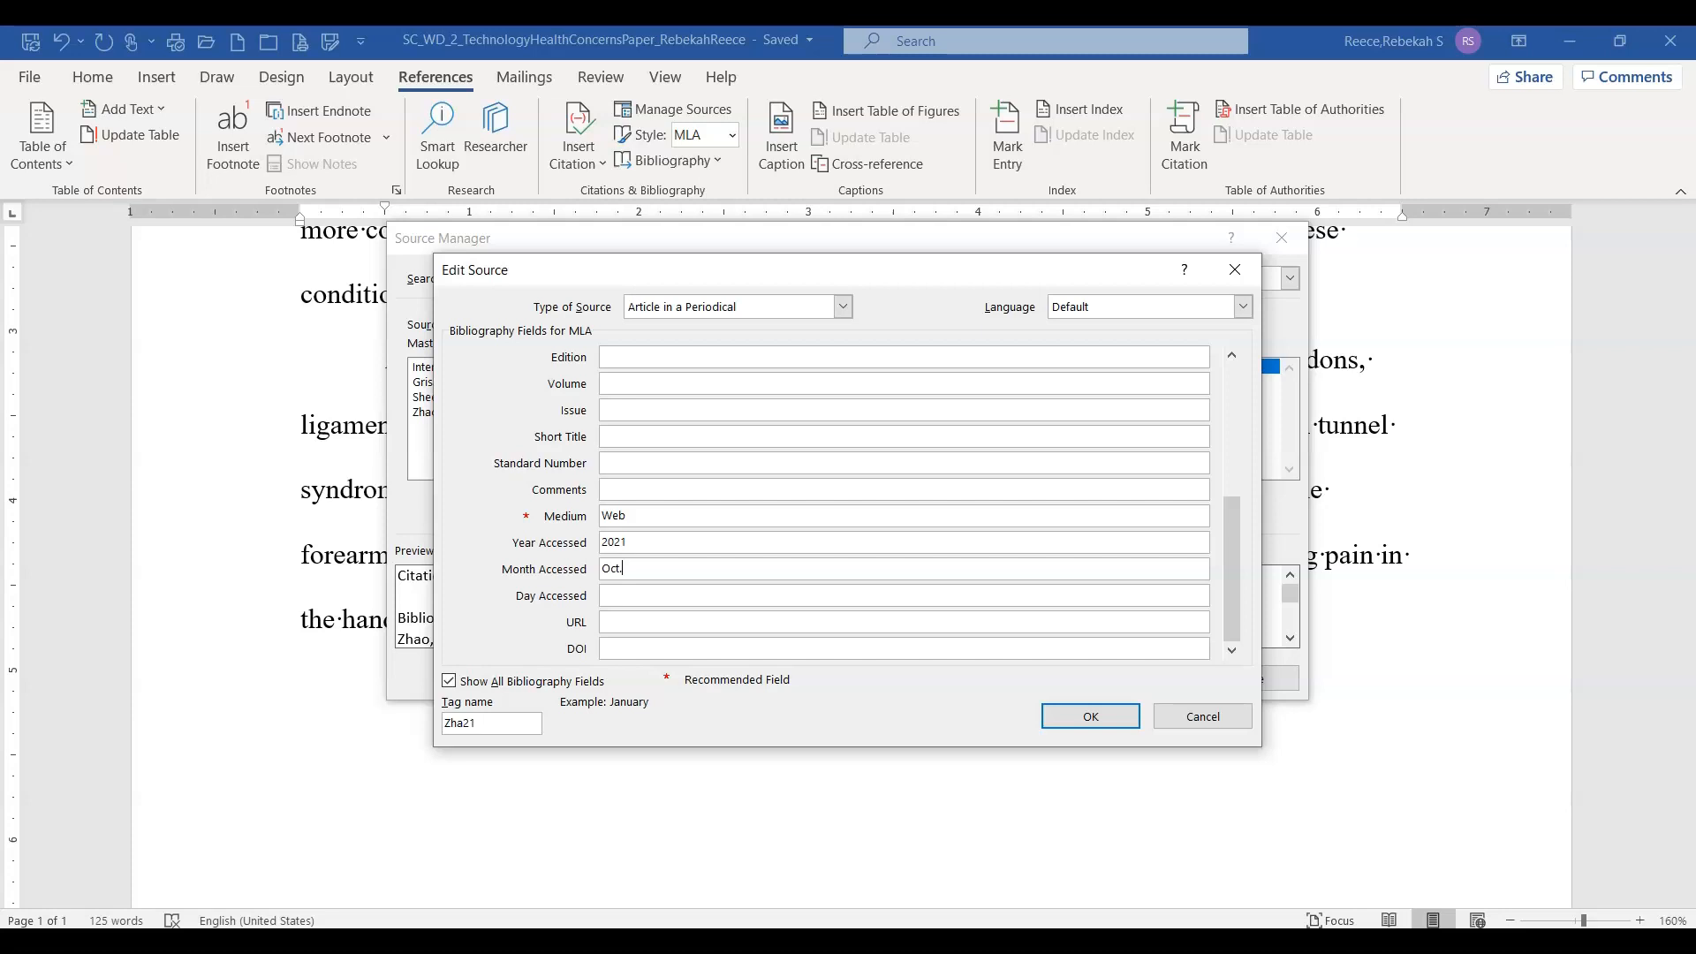
key("Tab")
left_click(1105, 716)
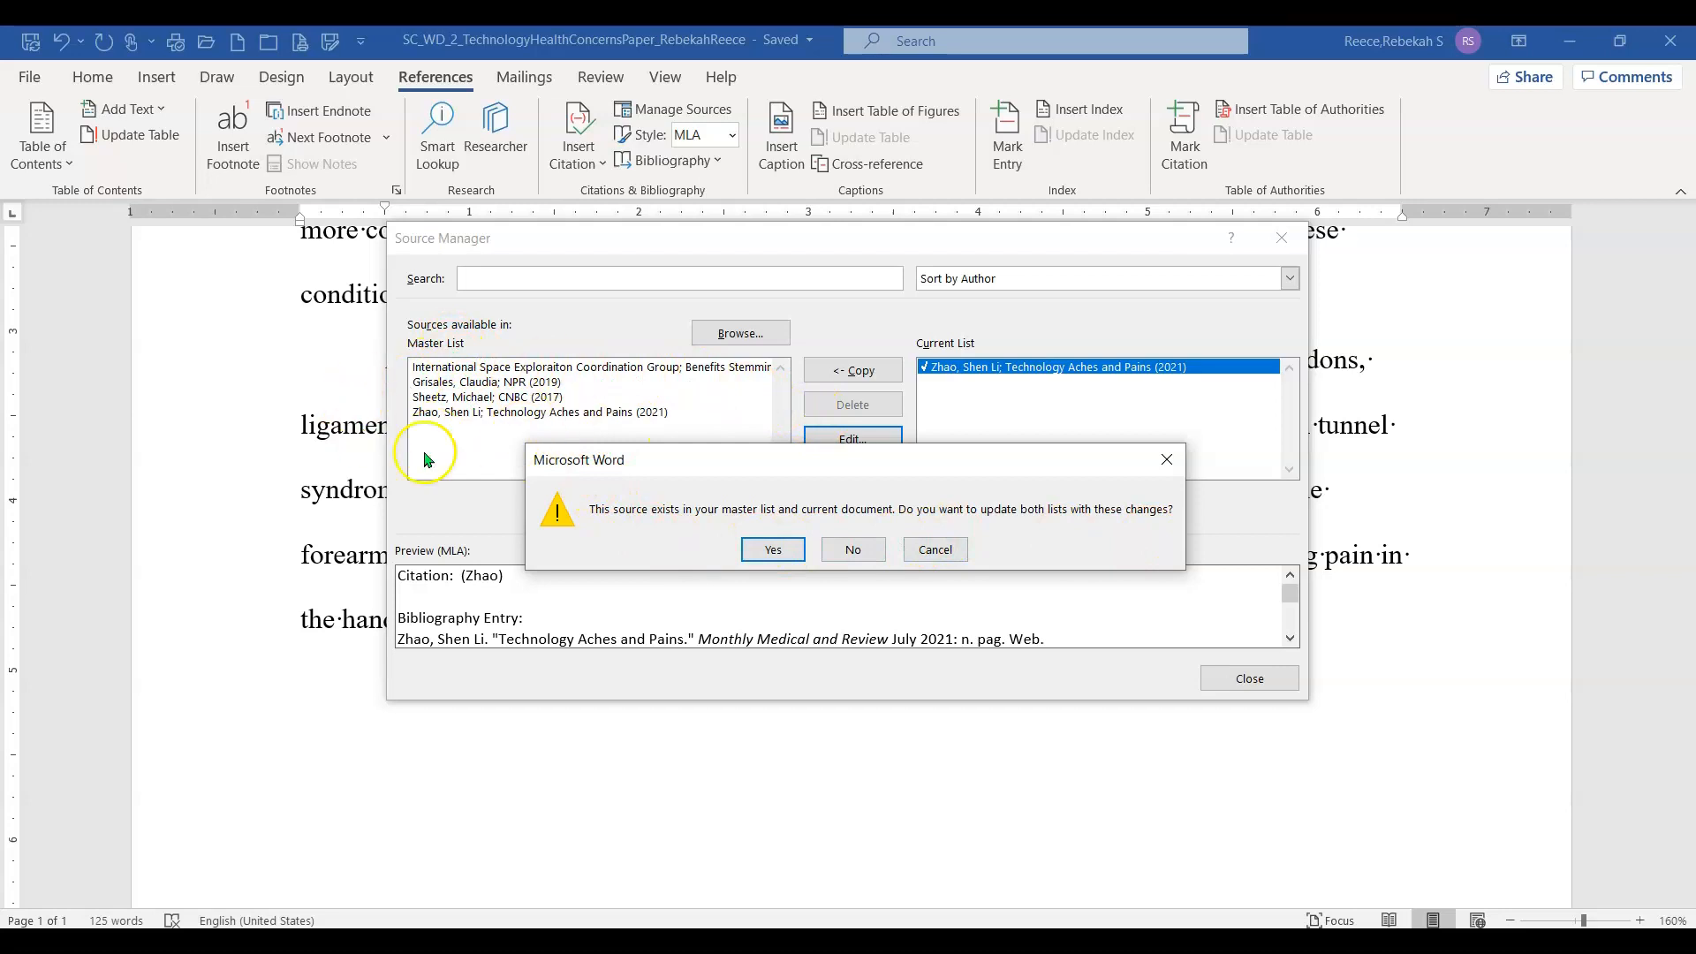
left_click(784, 551)
left_click(1265, 679)
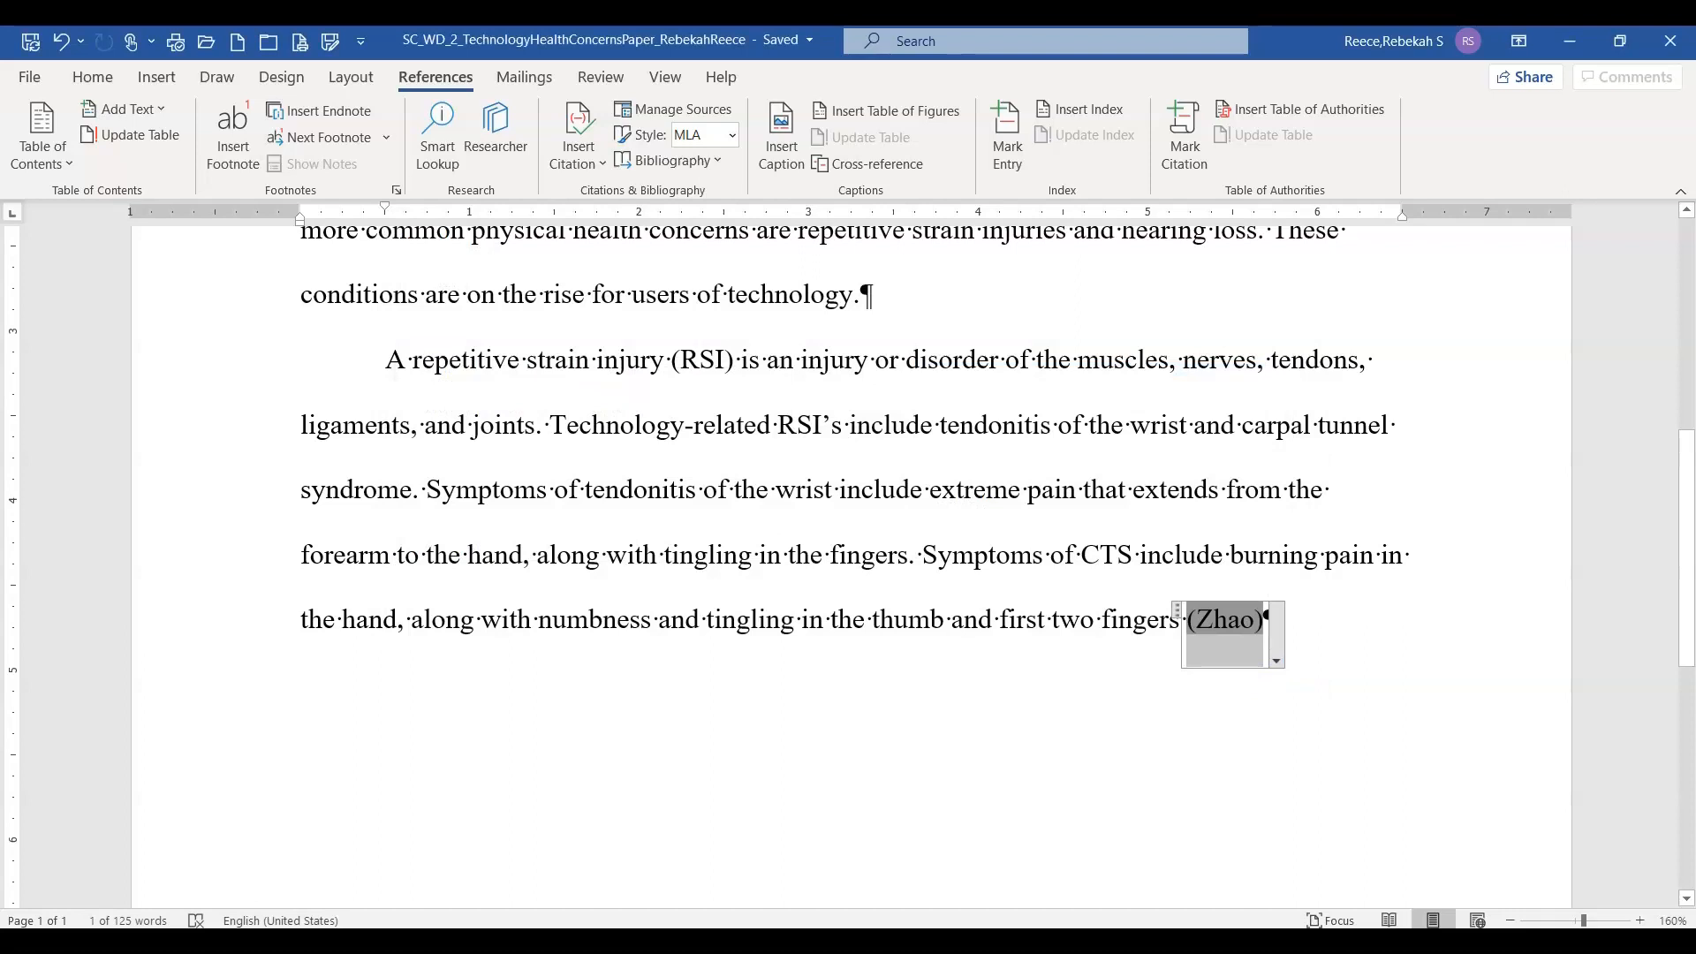
End the citation with a period and add "Factors that can cause these disorders include prolonged typing or mouse usage and continual shifting between a mouse and keyboard."
left_click(1297, 649)
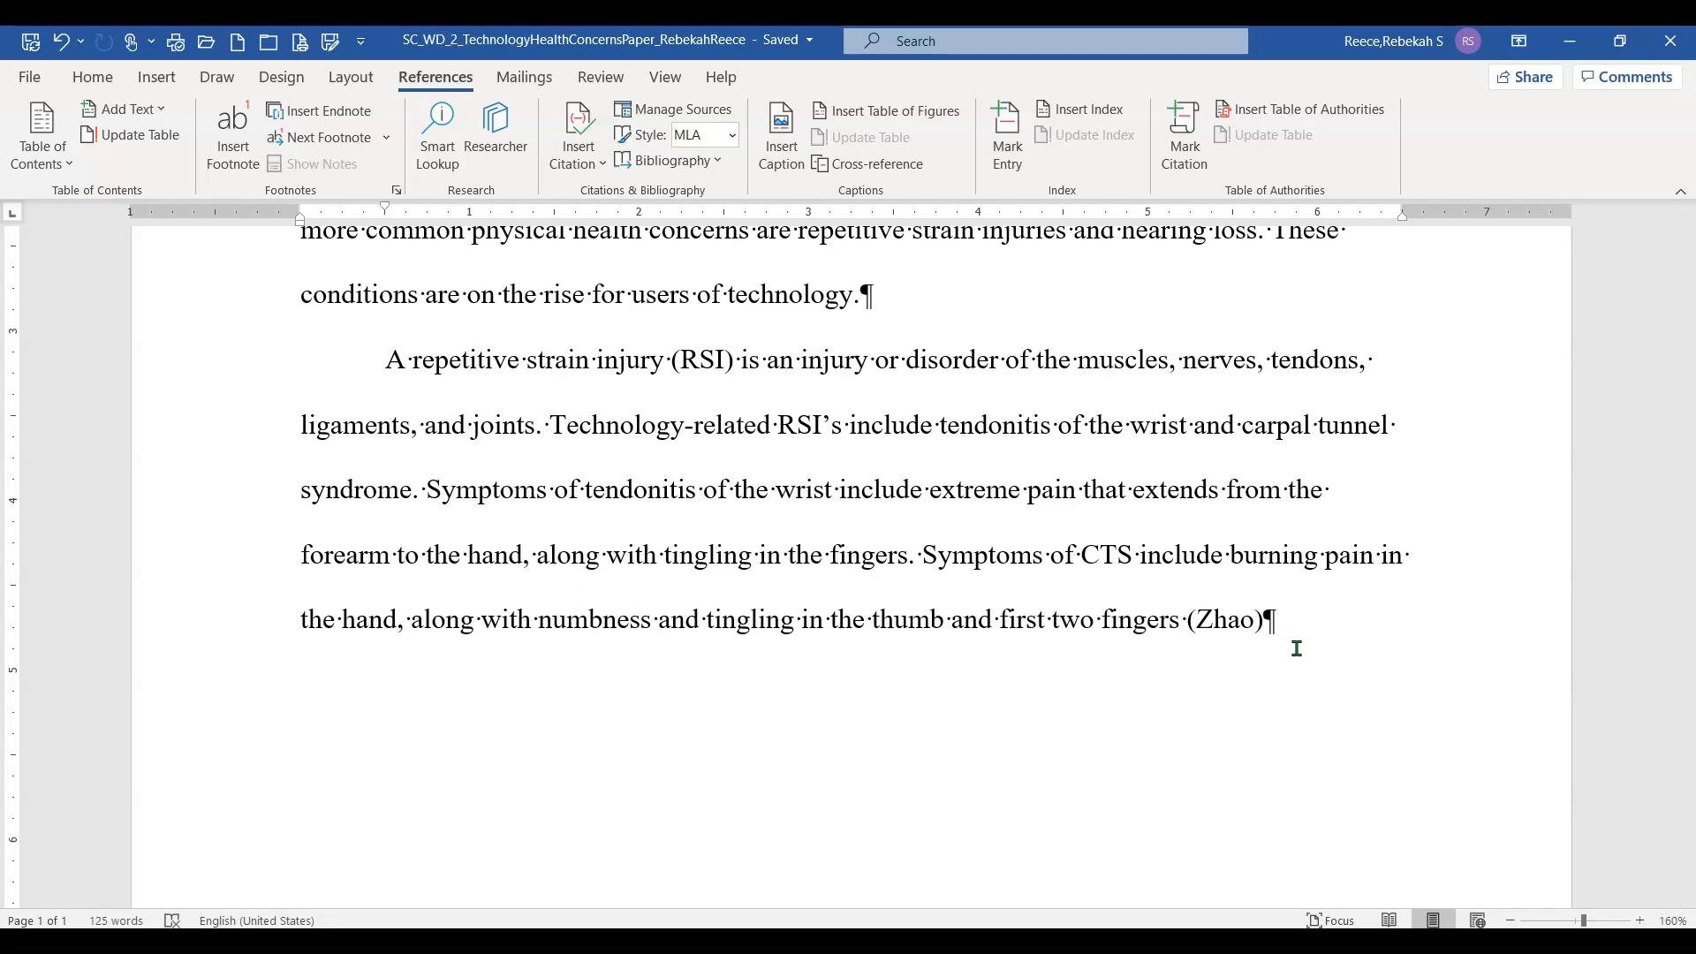
type(".")
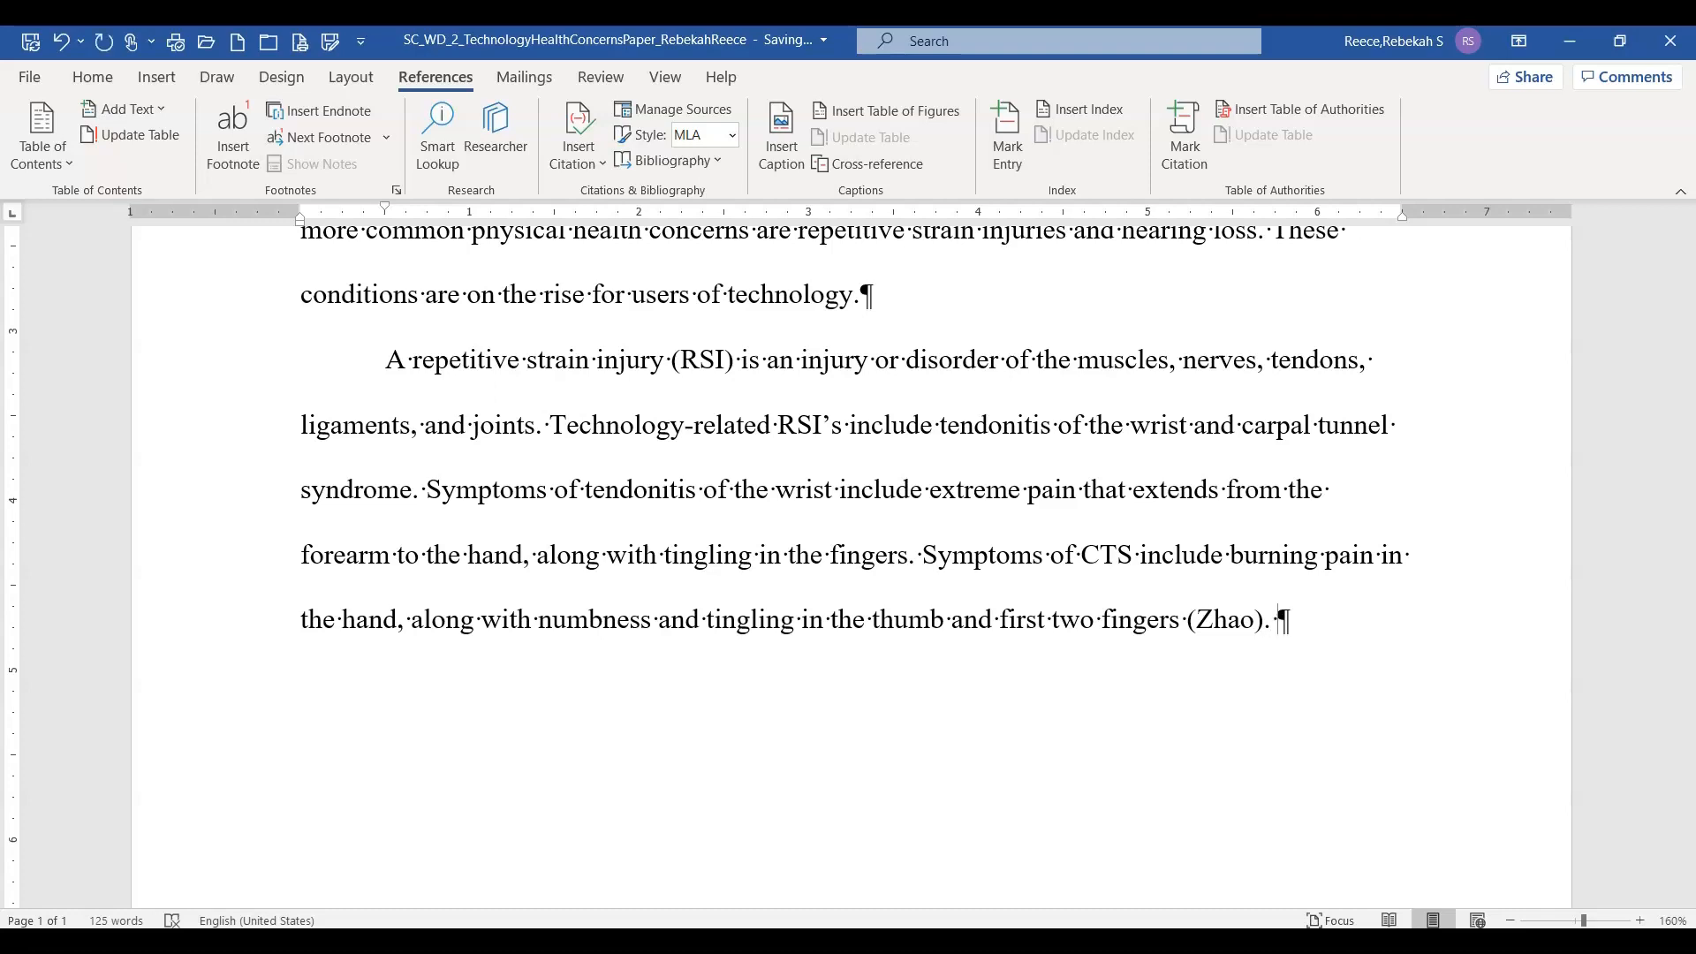
type("Feac")
key("BackSpace")
key("BackSpace")
key("BackSpace")
type("actors that ")
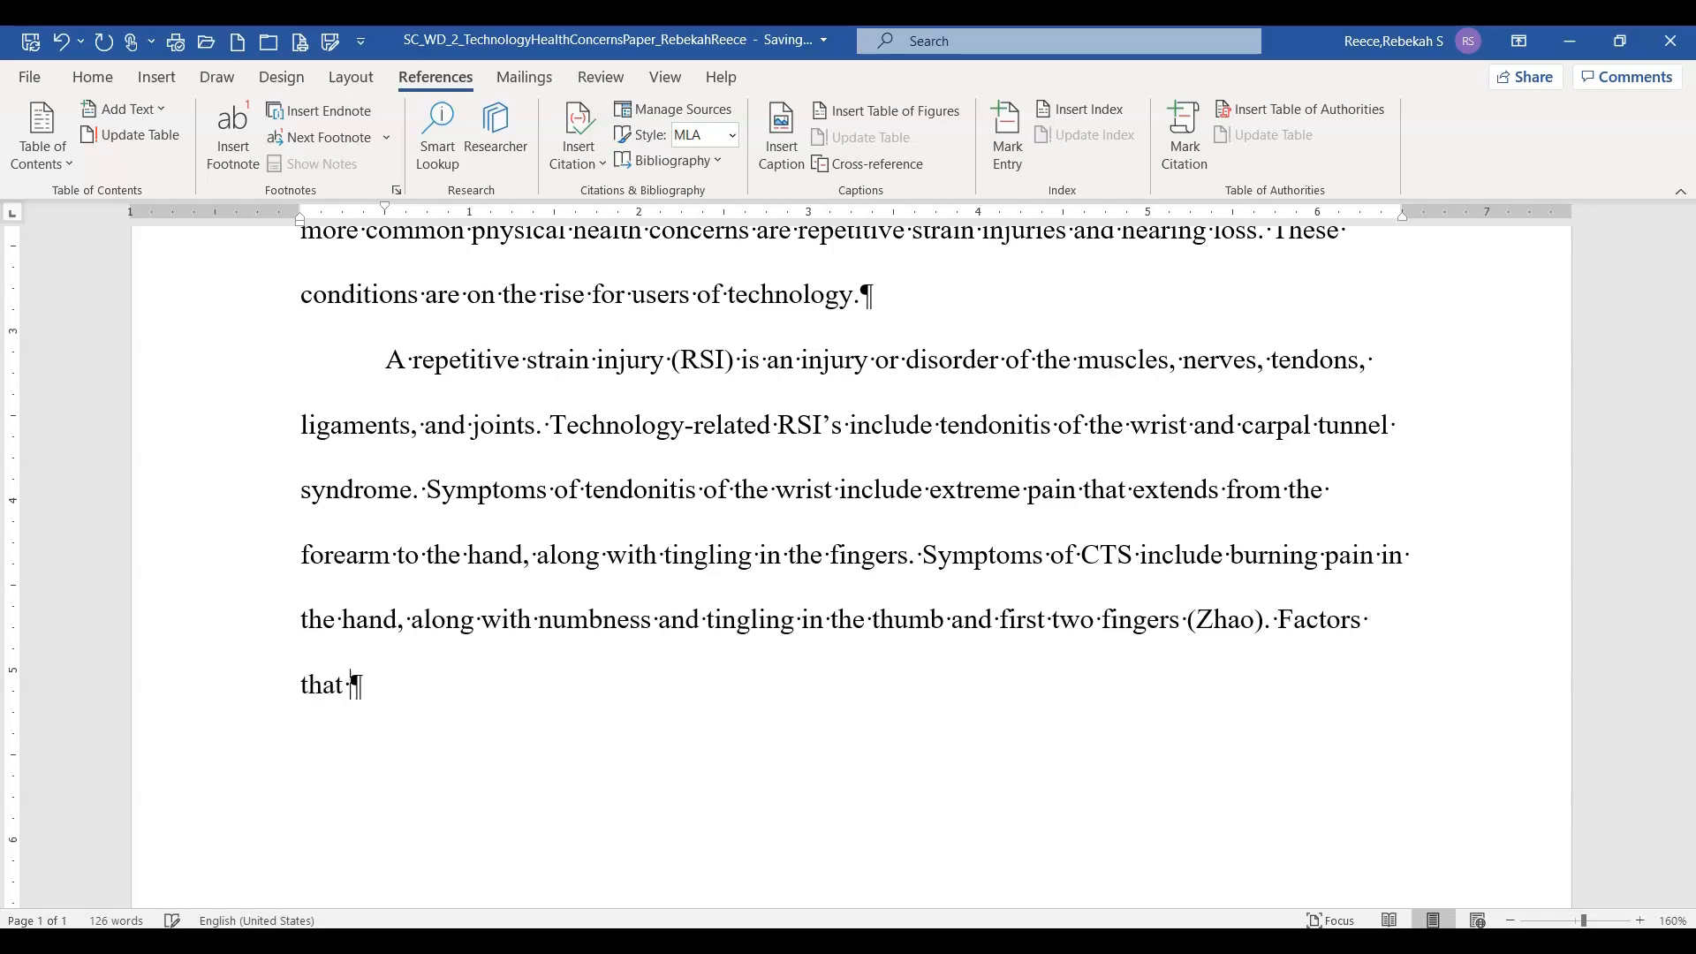
type("can cause these dis")
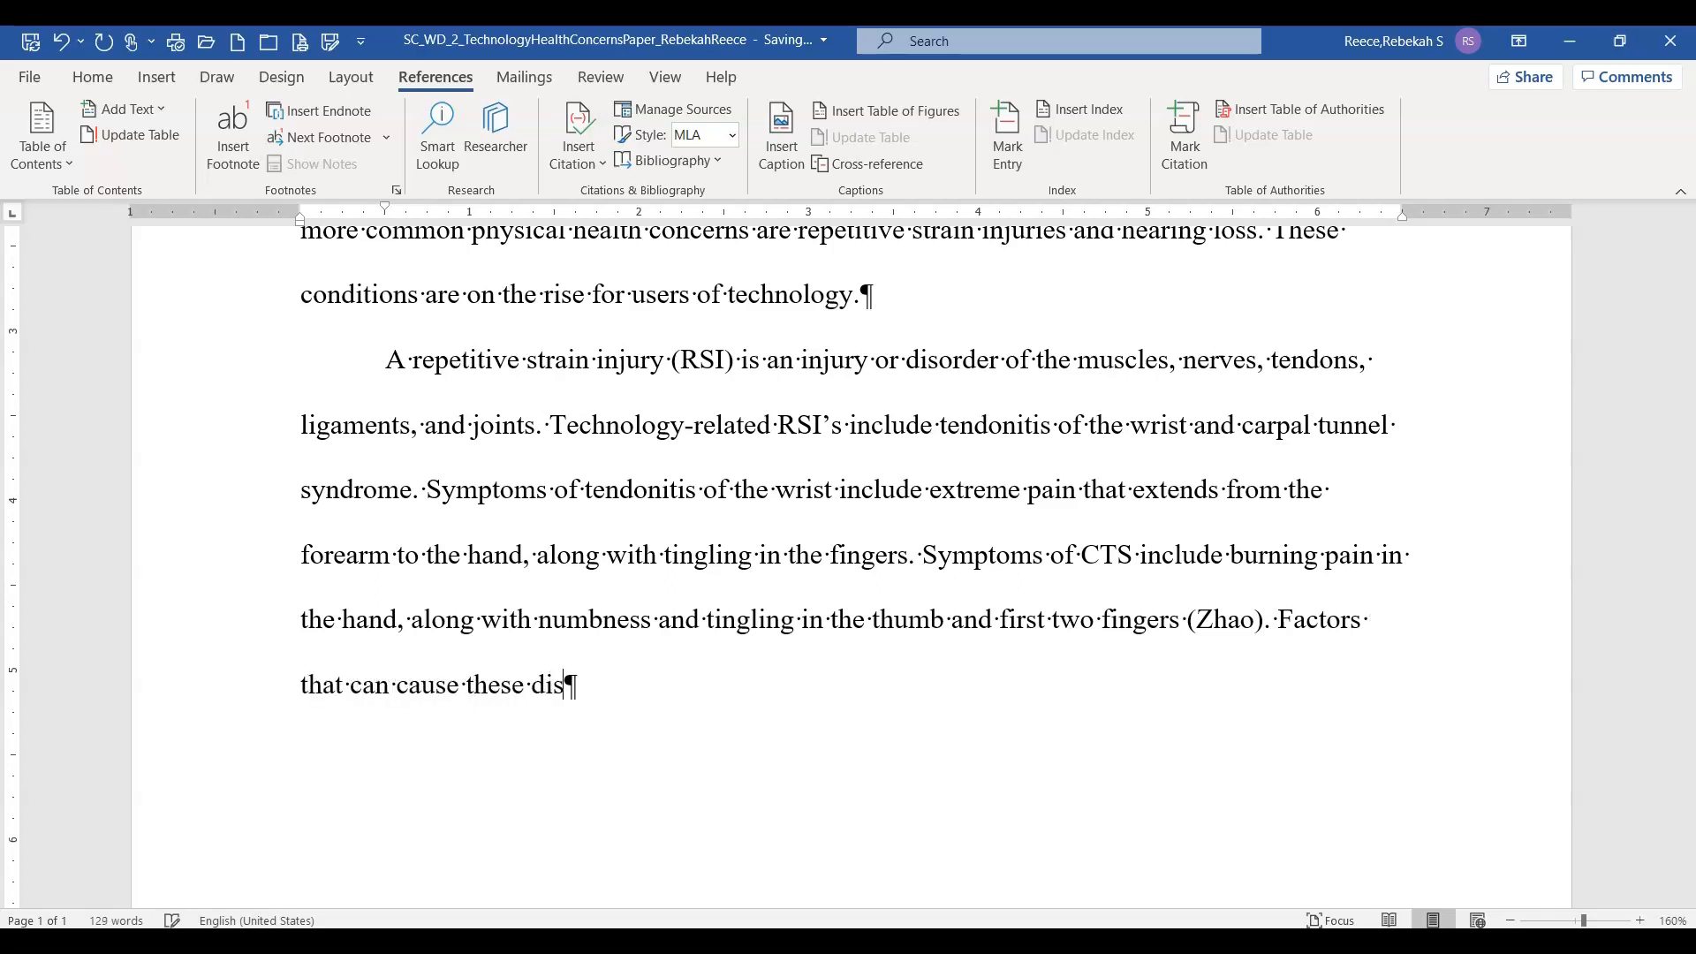
type("orders in")
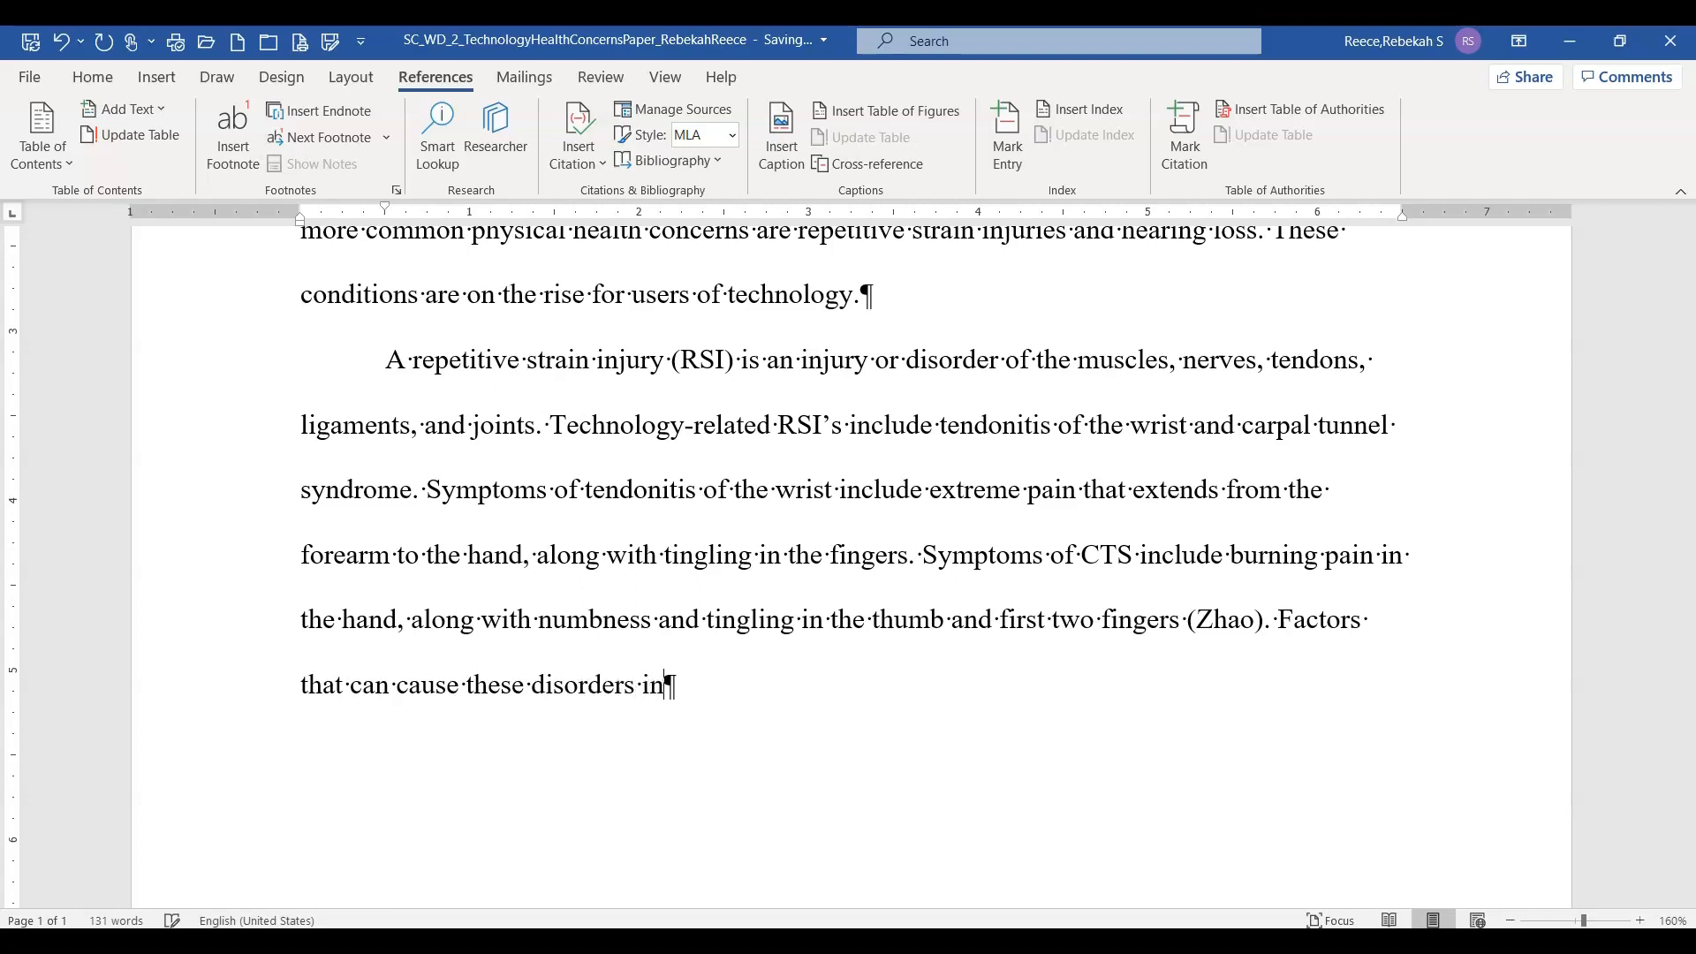
type("clude prolo")
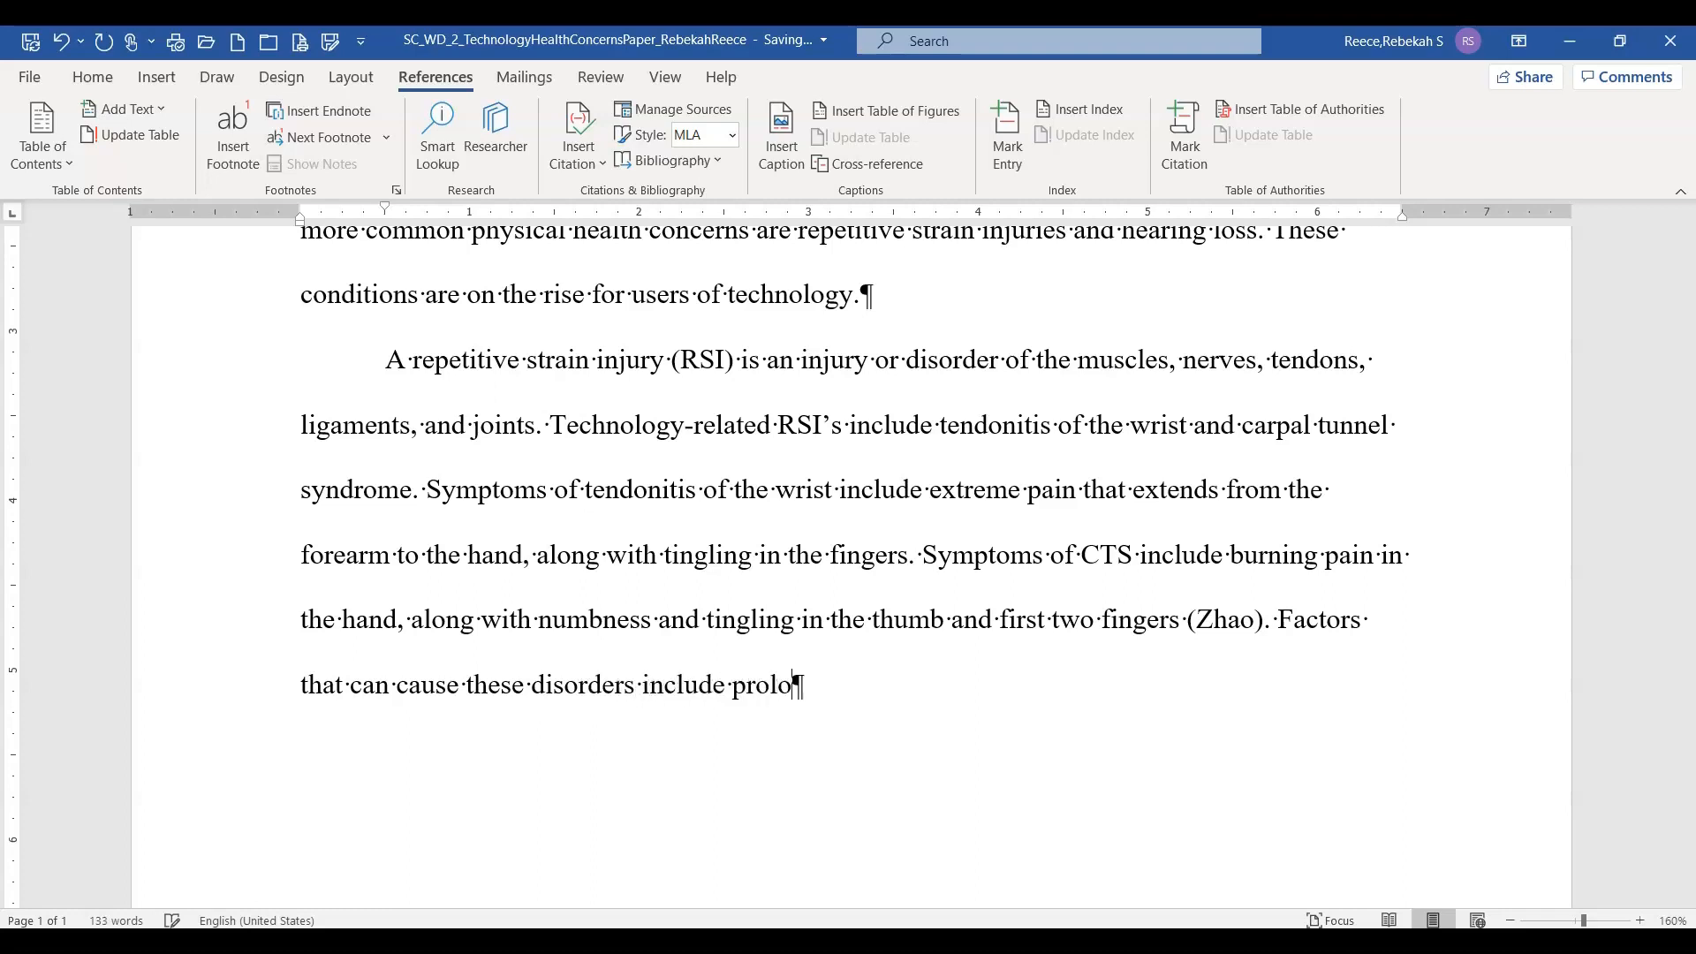
type("nged typing ")
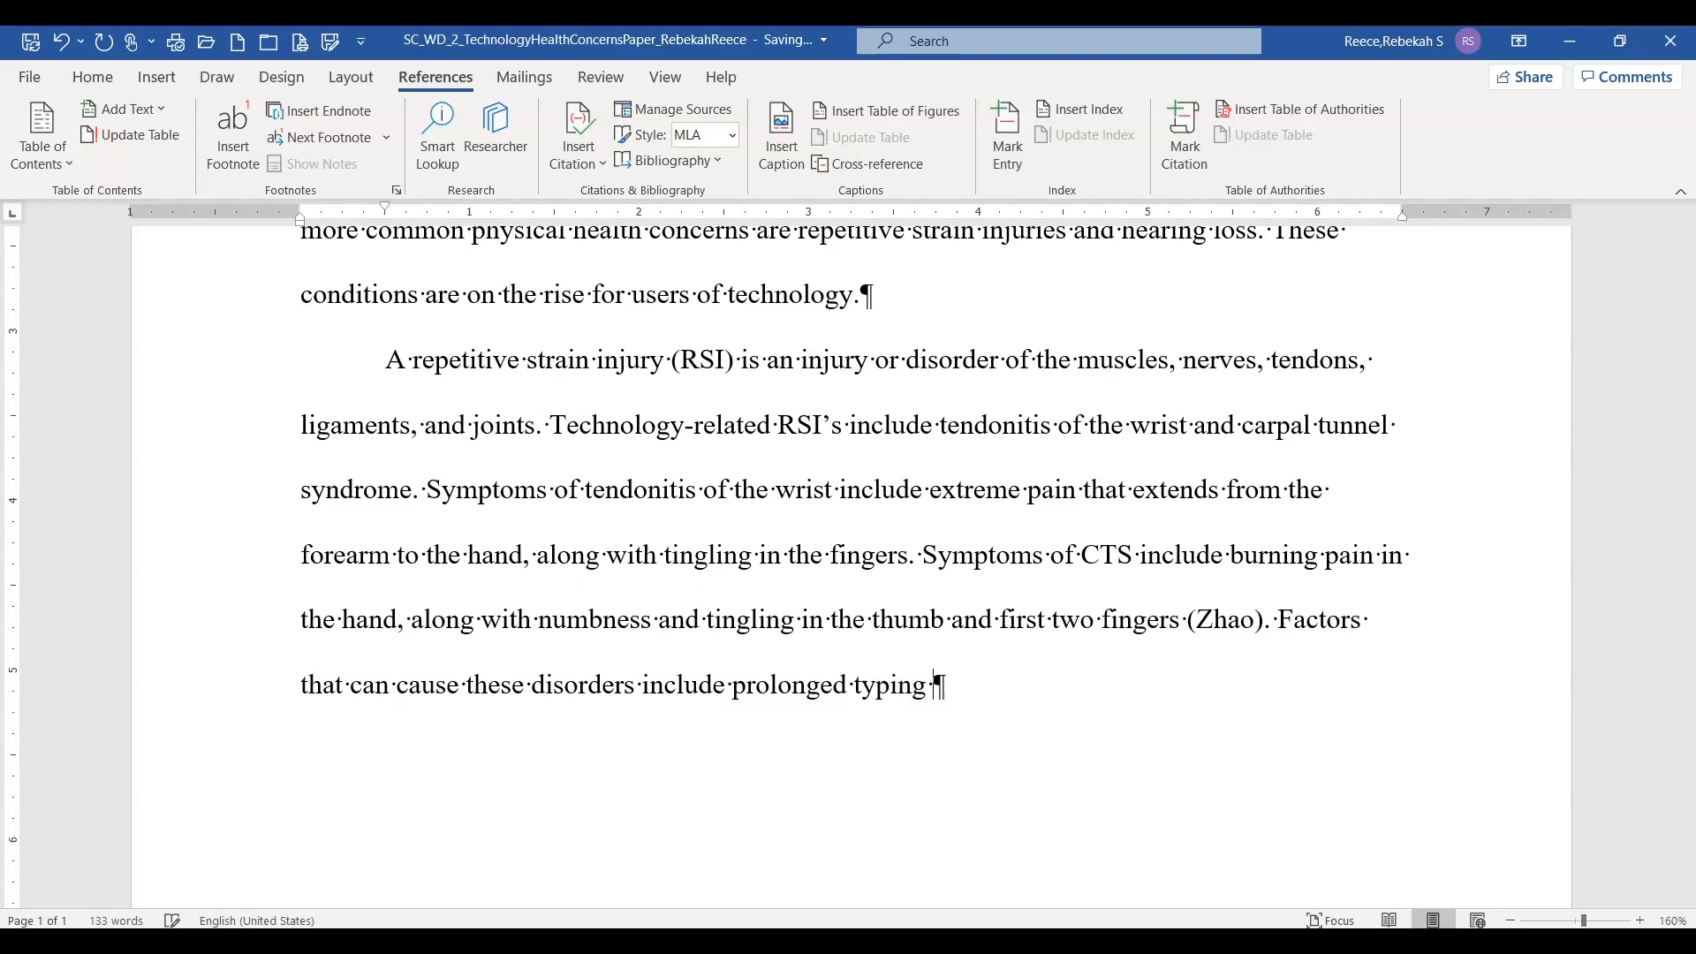
type("or mouse us")
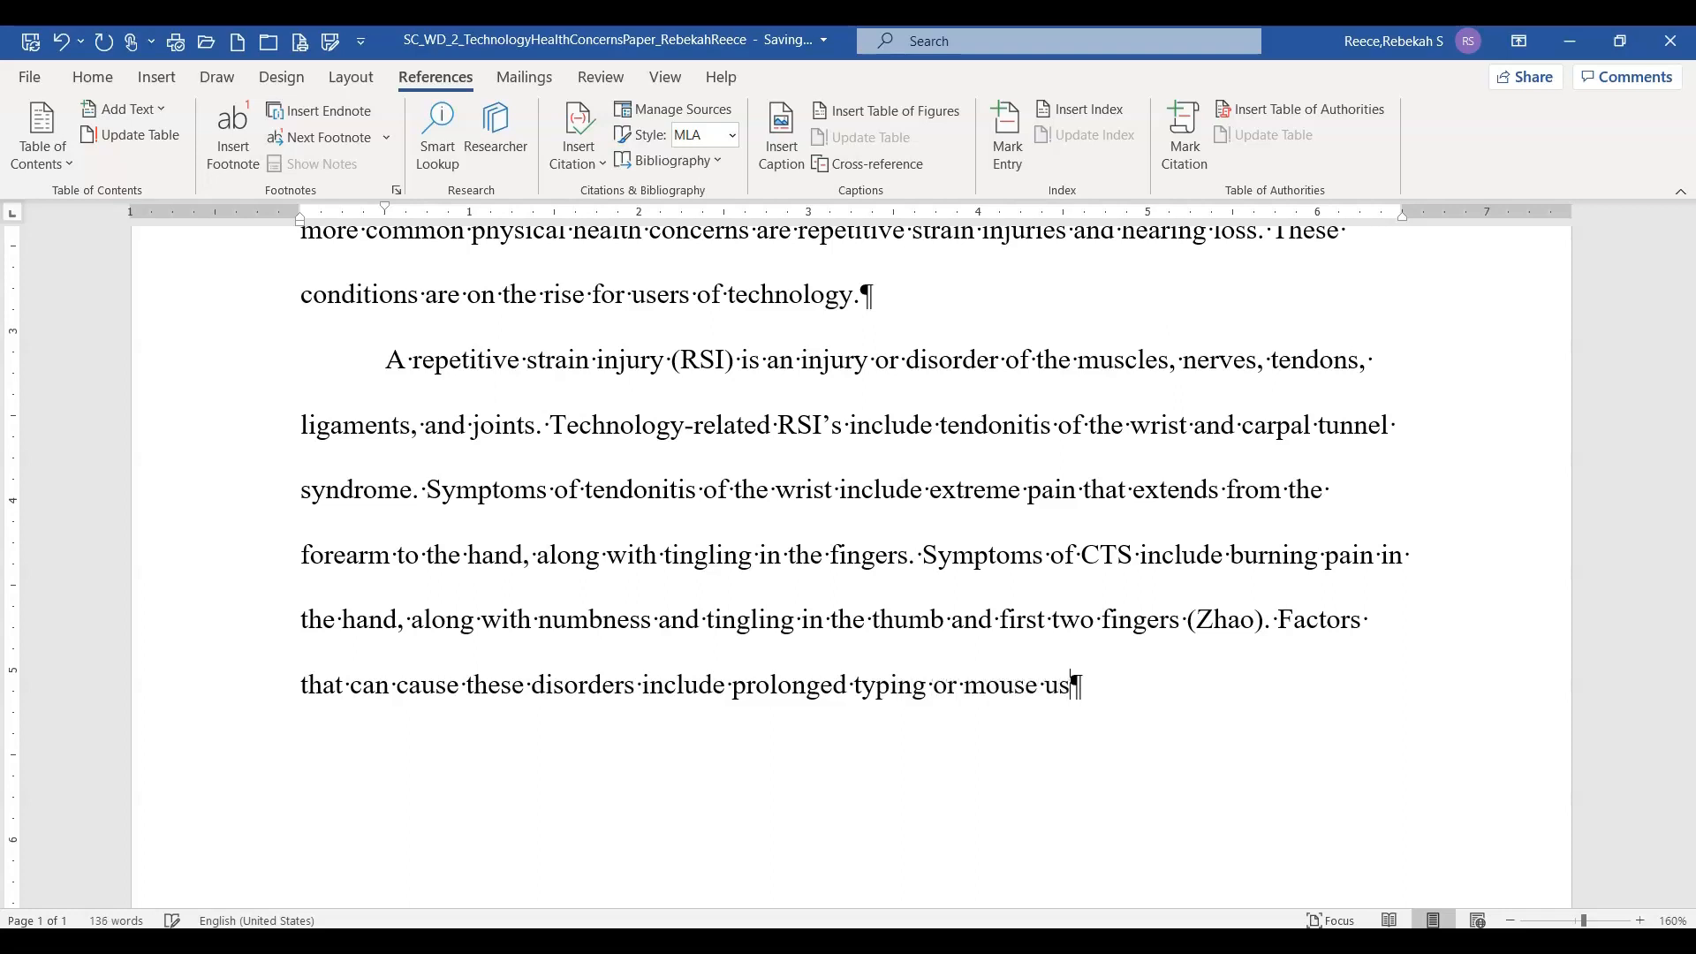
type("age andcont")
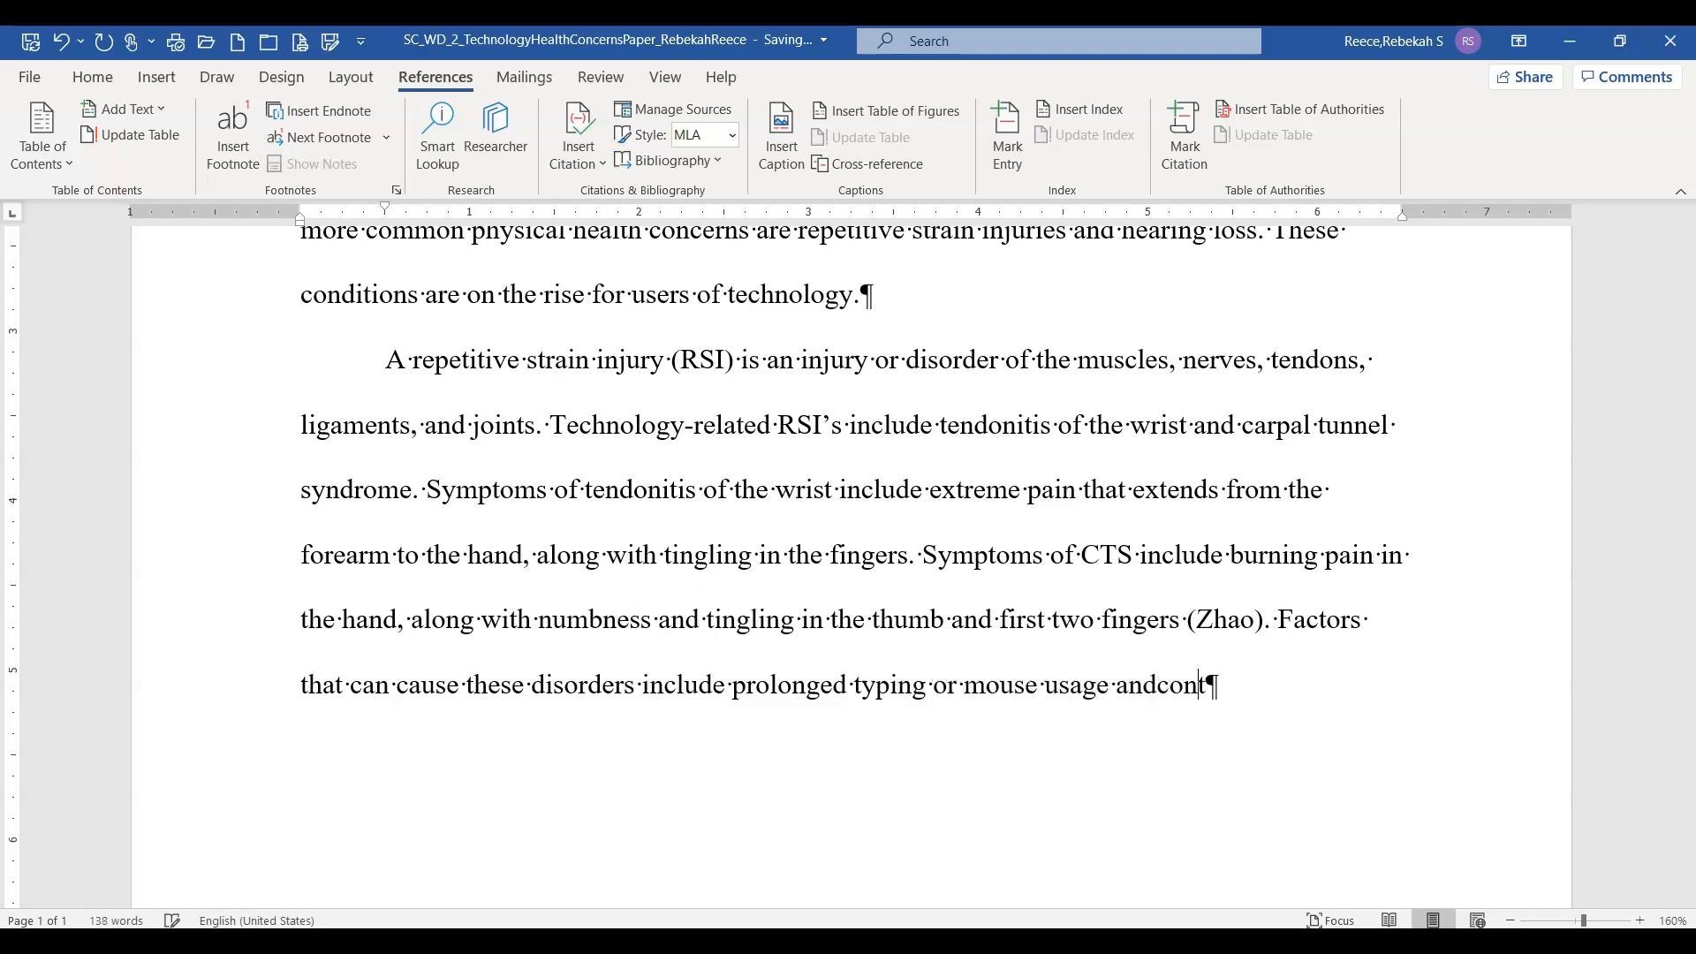
type("inual shif")
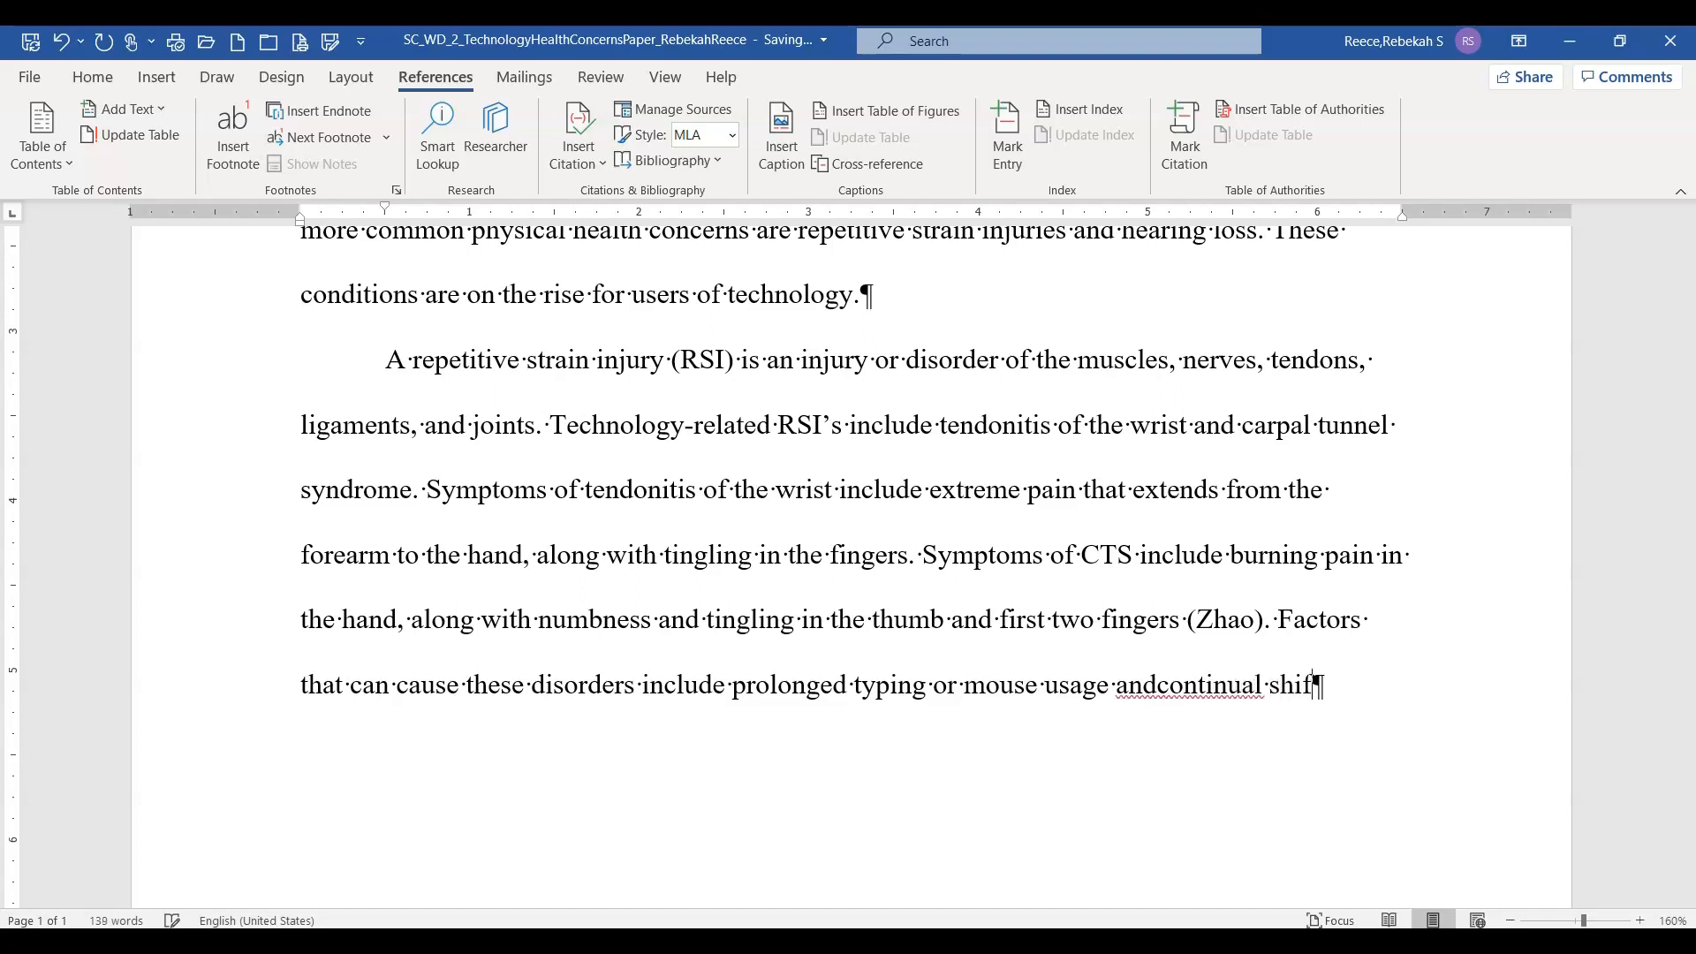
type("ting betw")
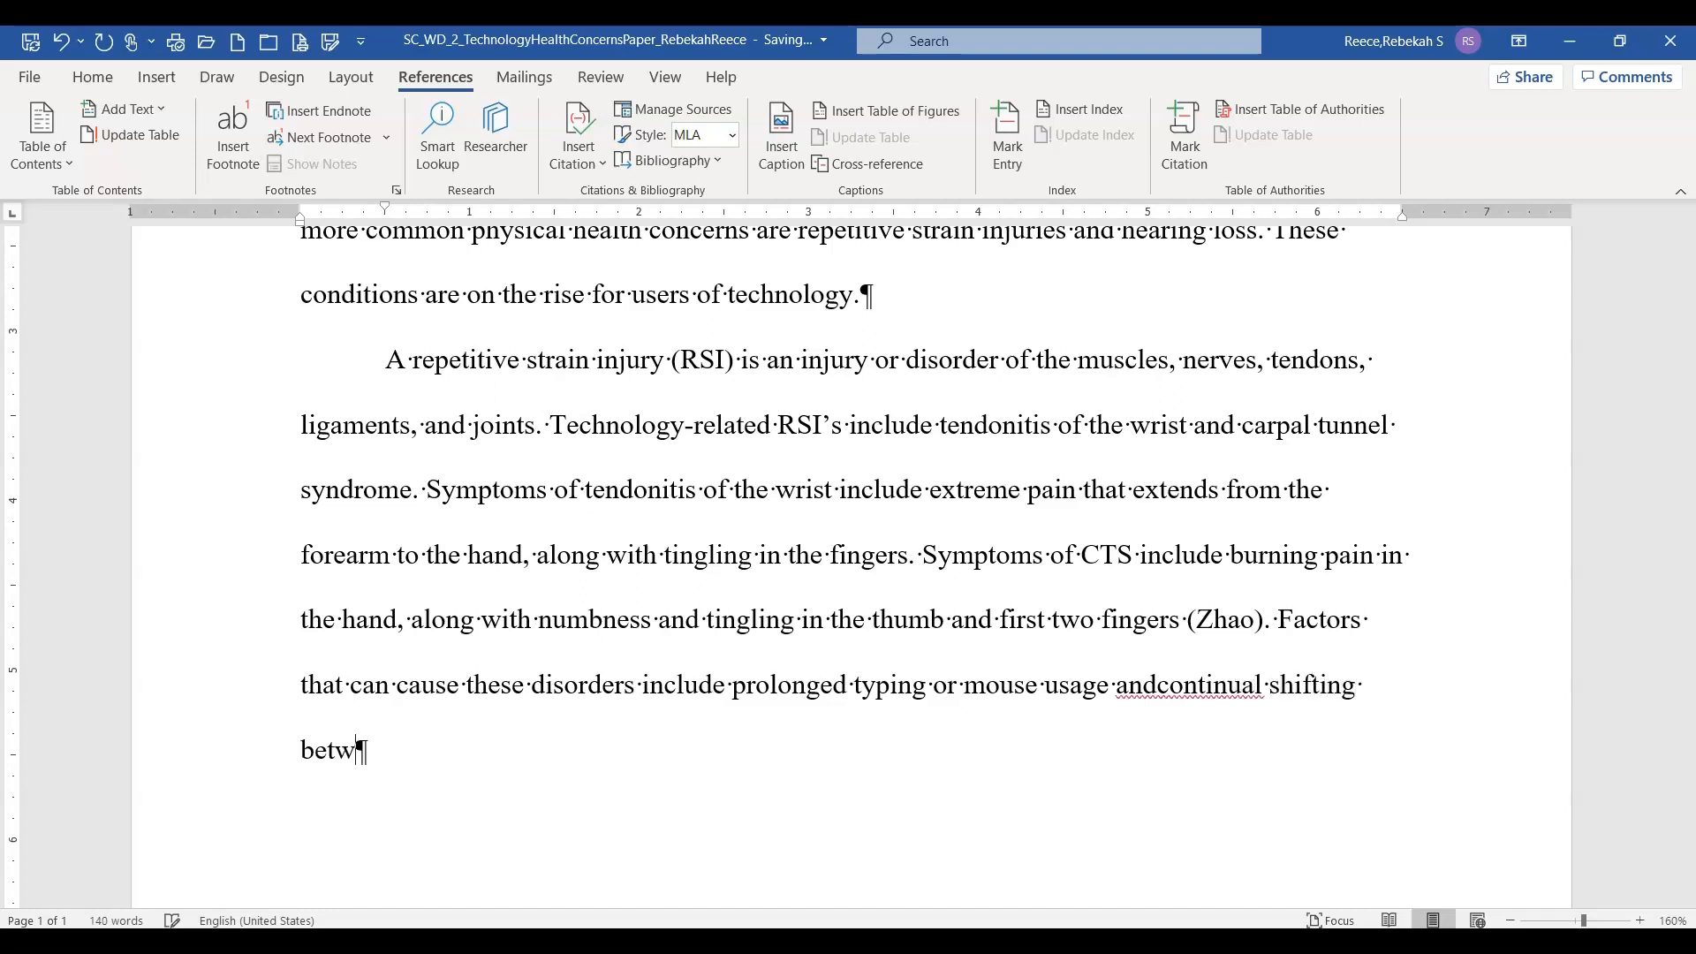
type("een a mouse")
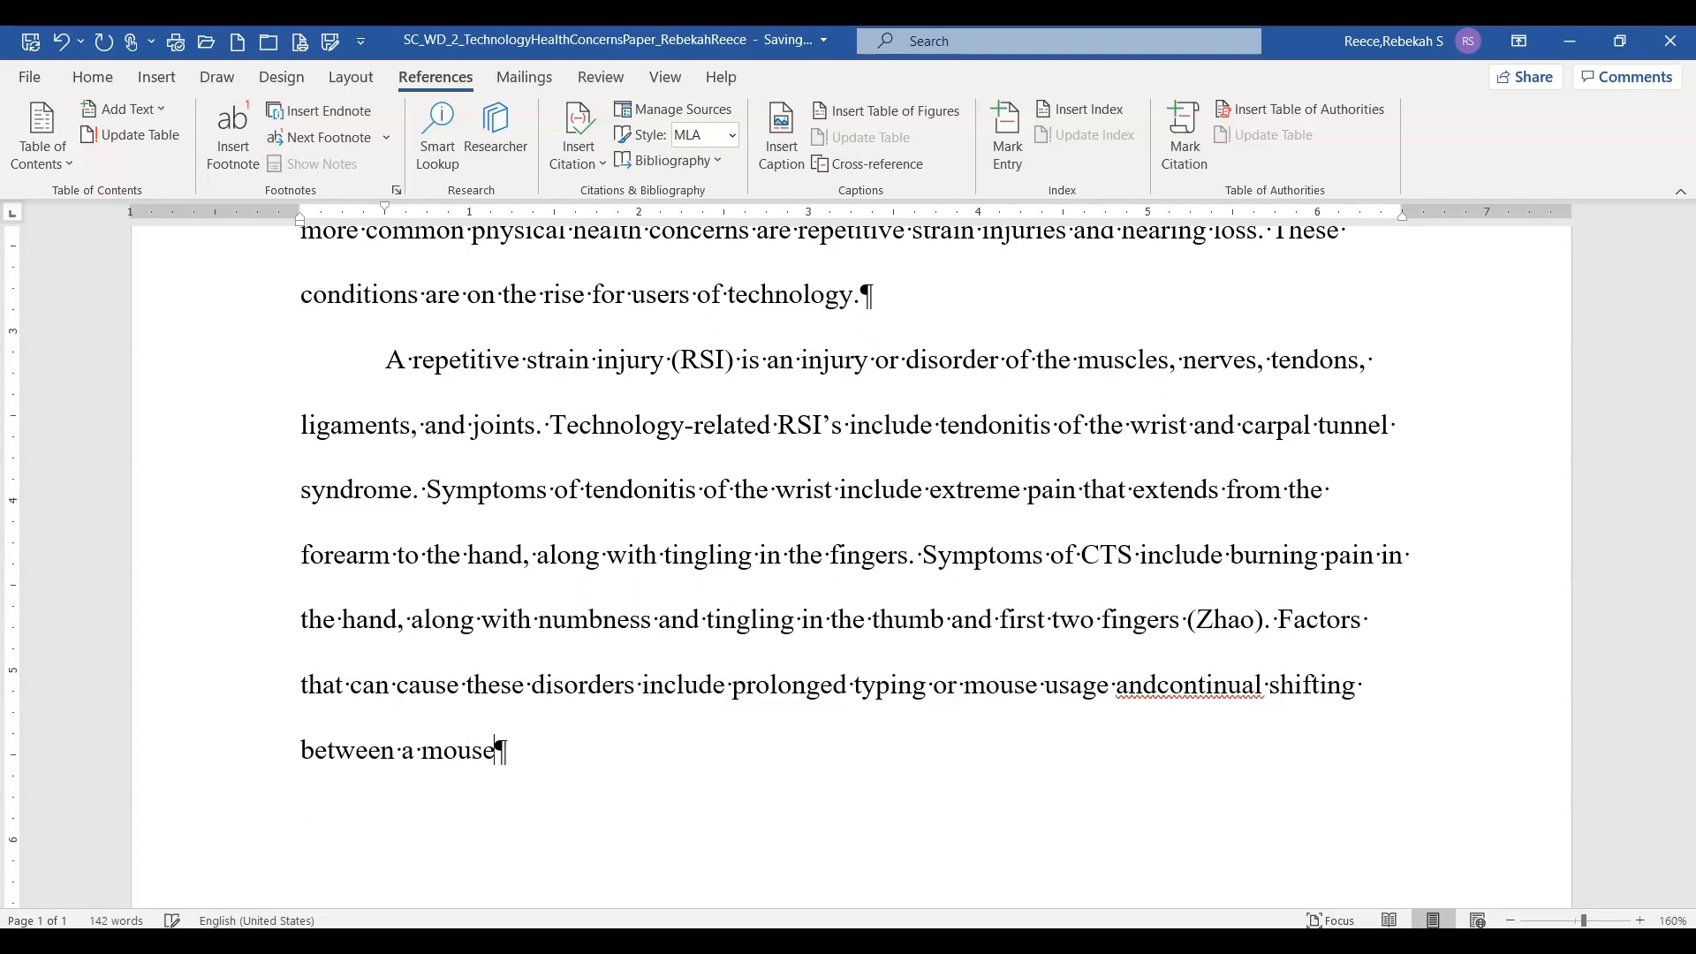
type(" and keyb")
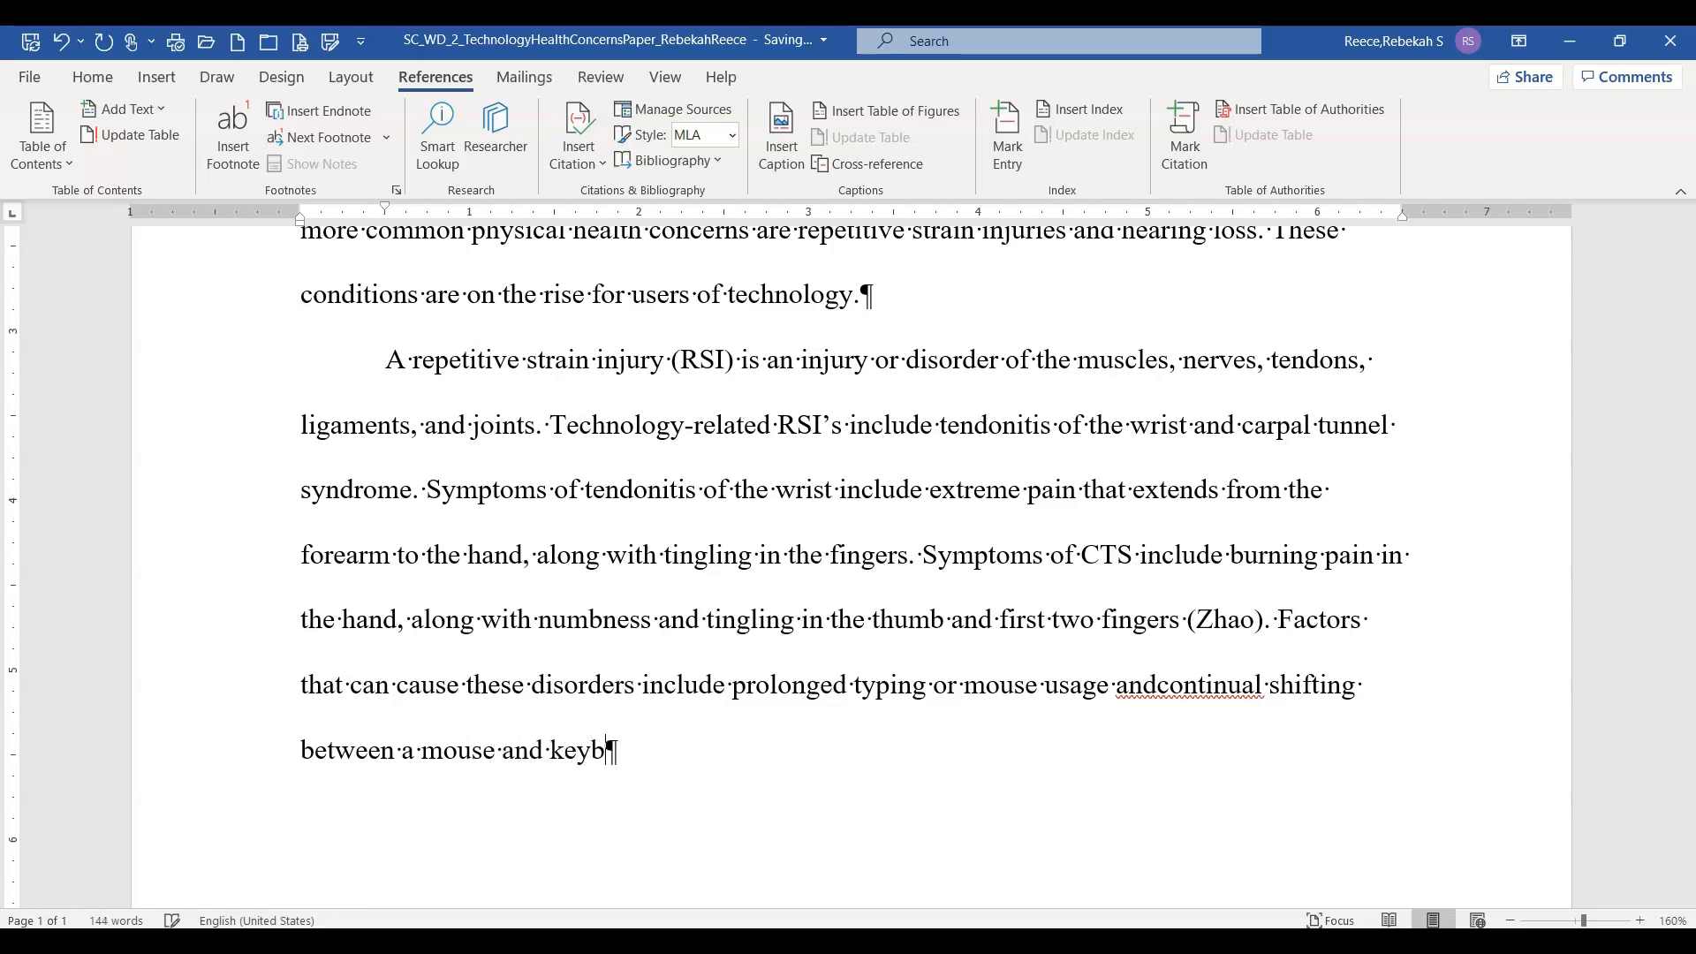
type("oard. Taking ")
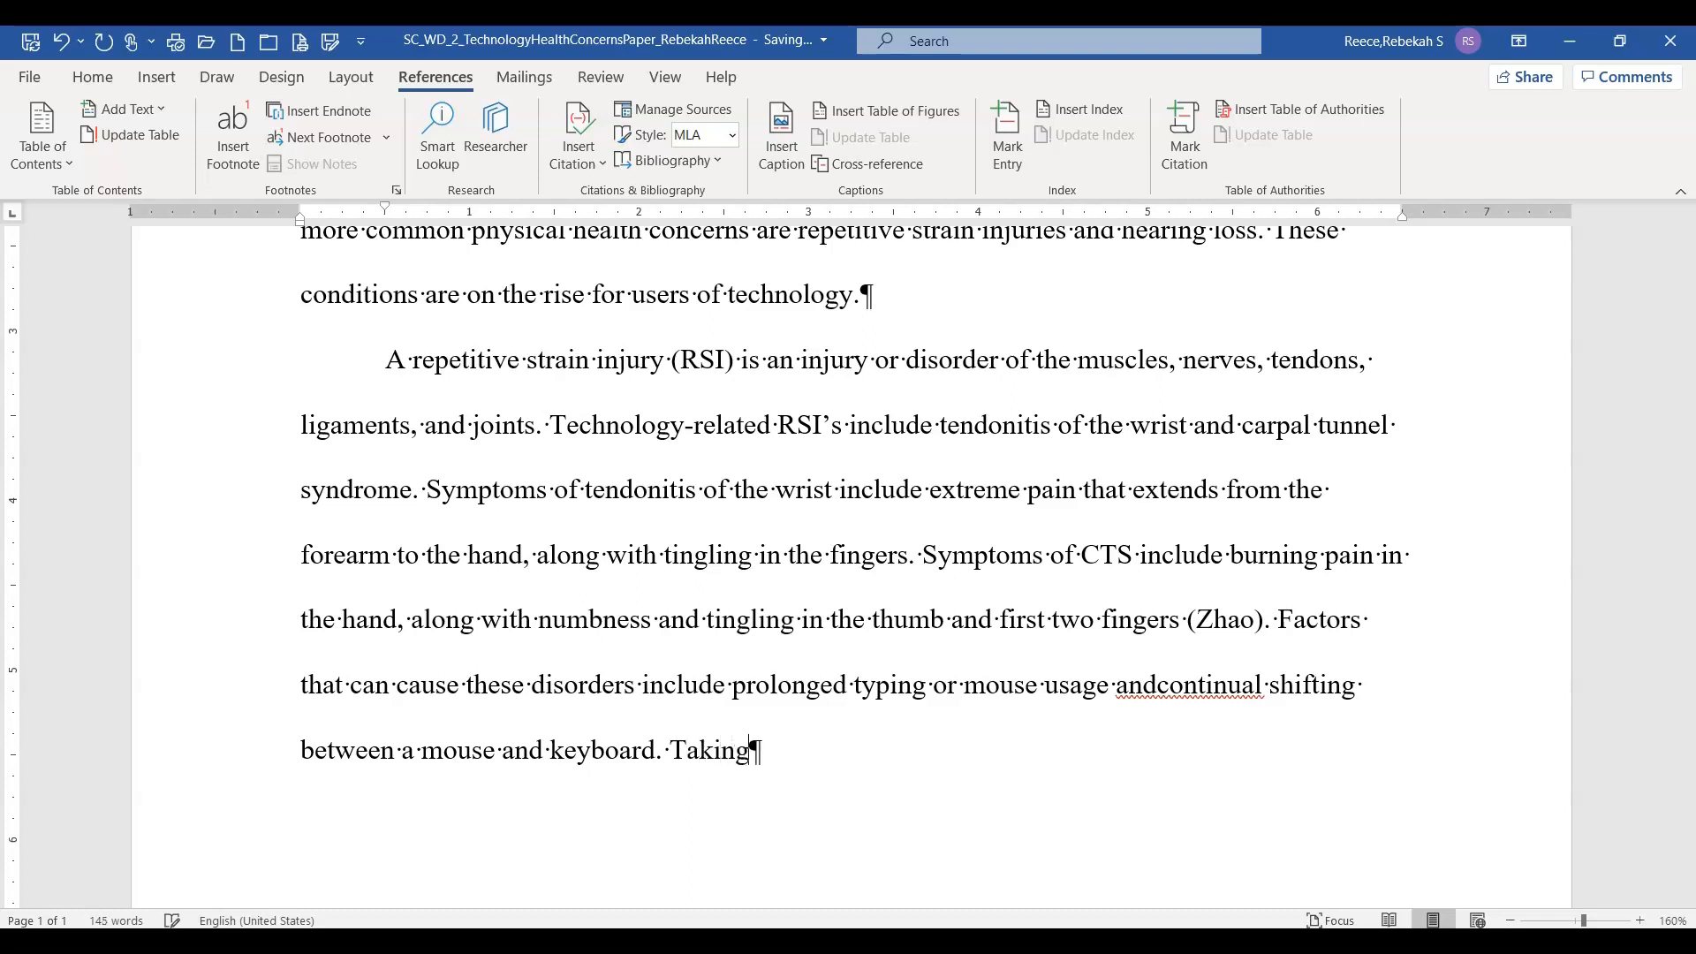
Add the sentence "Taking continual breaks and exercising the hands and arms can help reduce chances of developing these repetitive strain injuries."
type("continual bre")
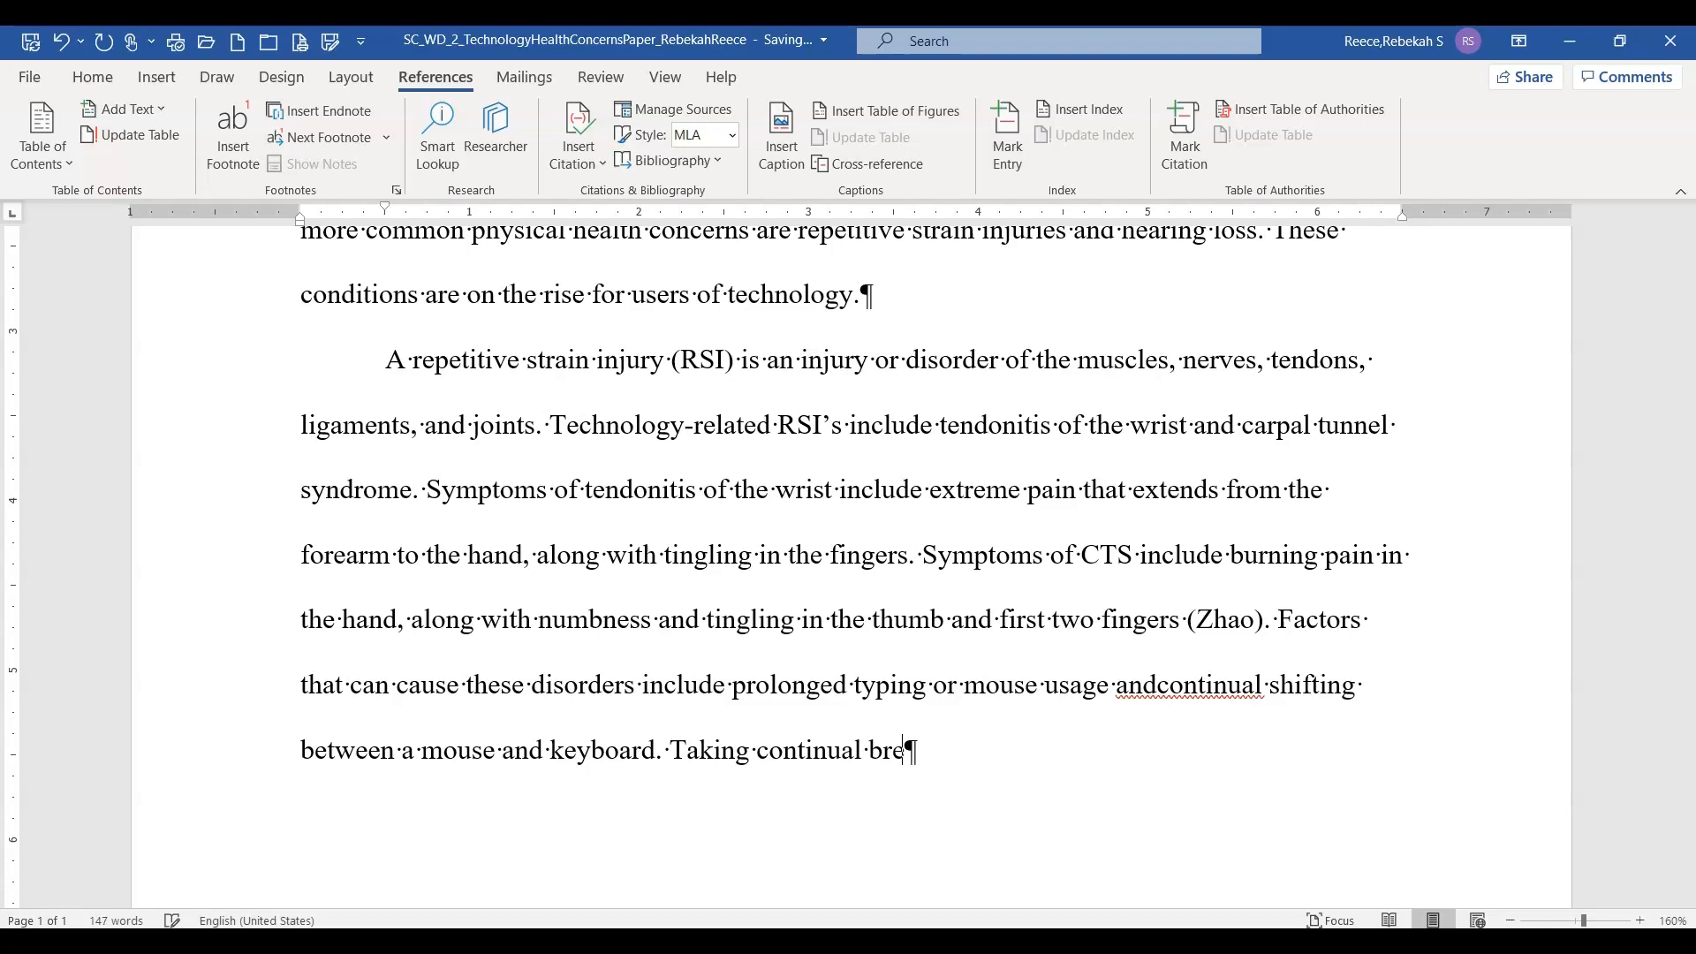
type("aks and ex")
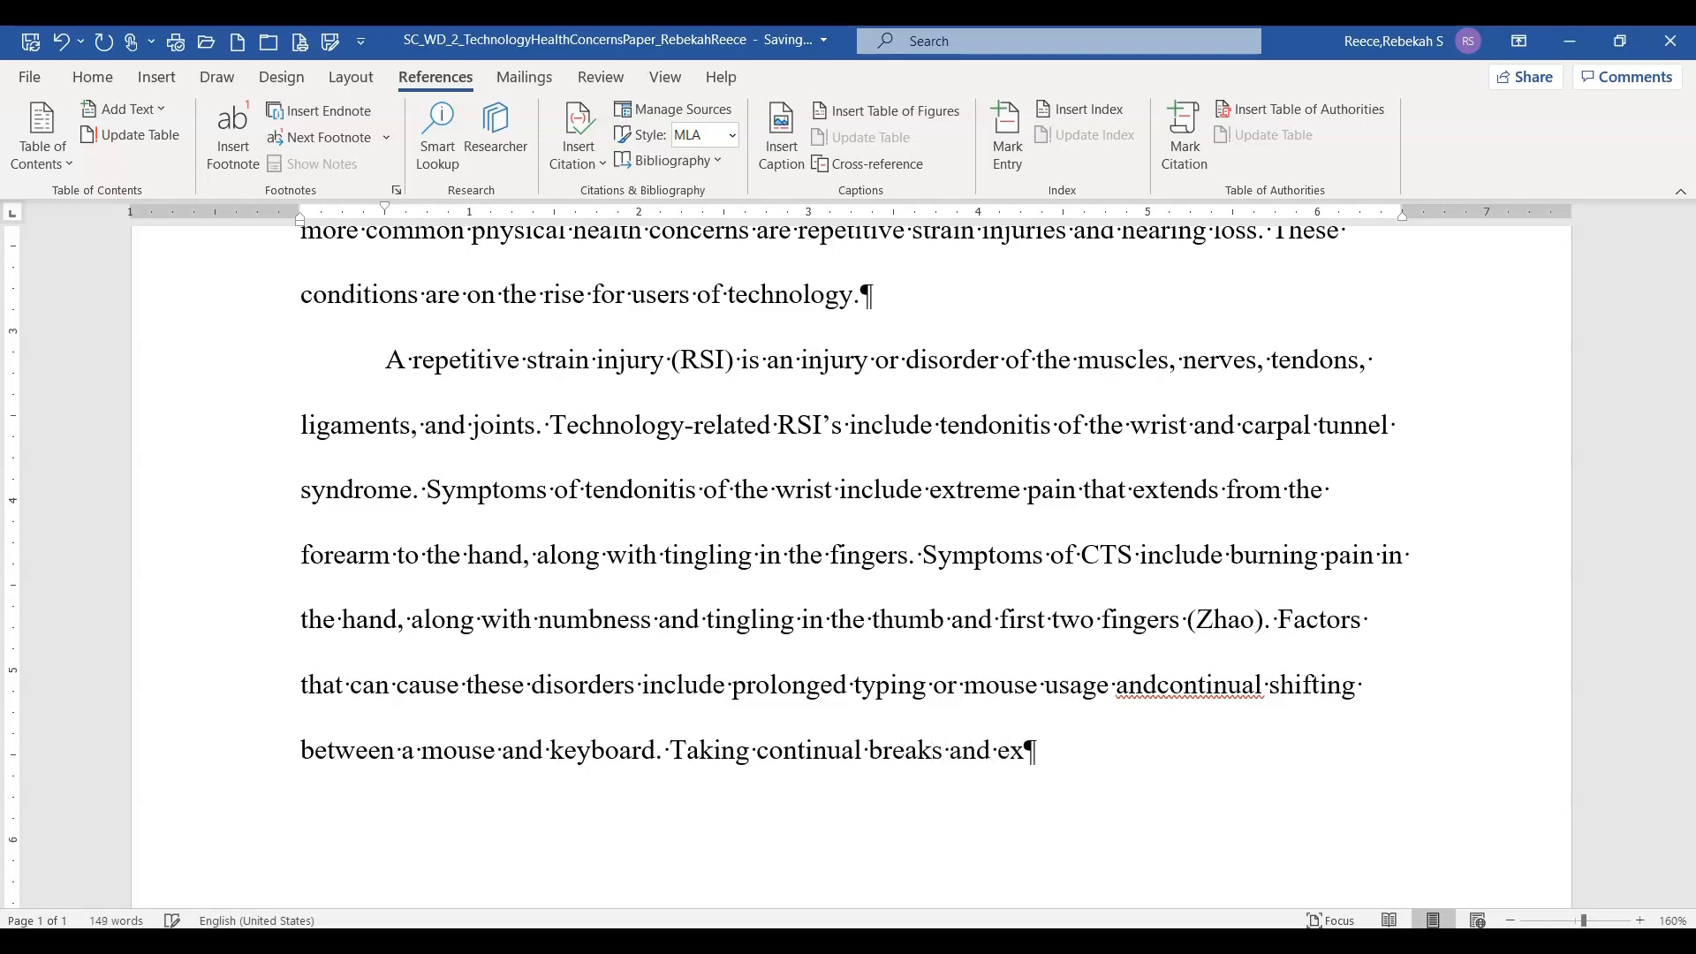
type("ercising")
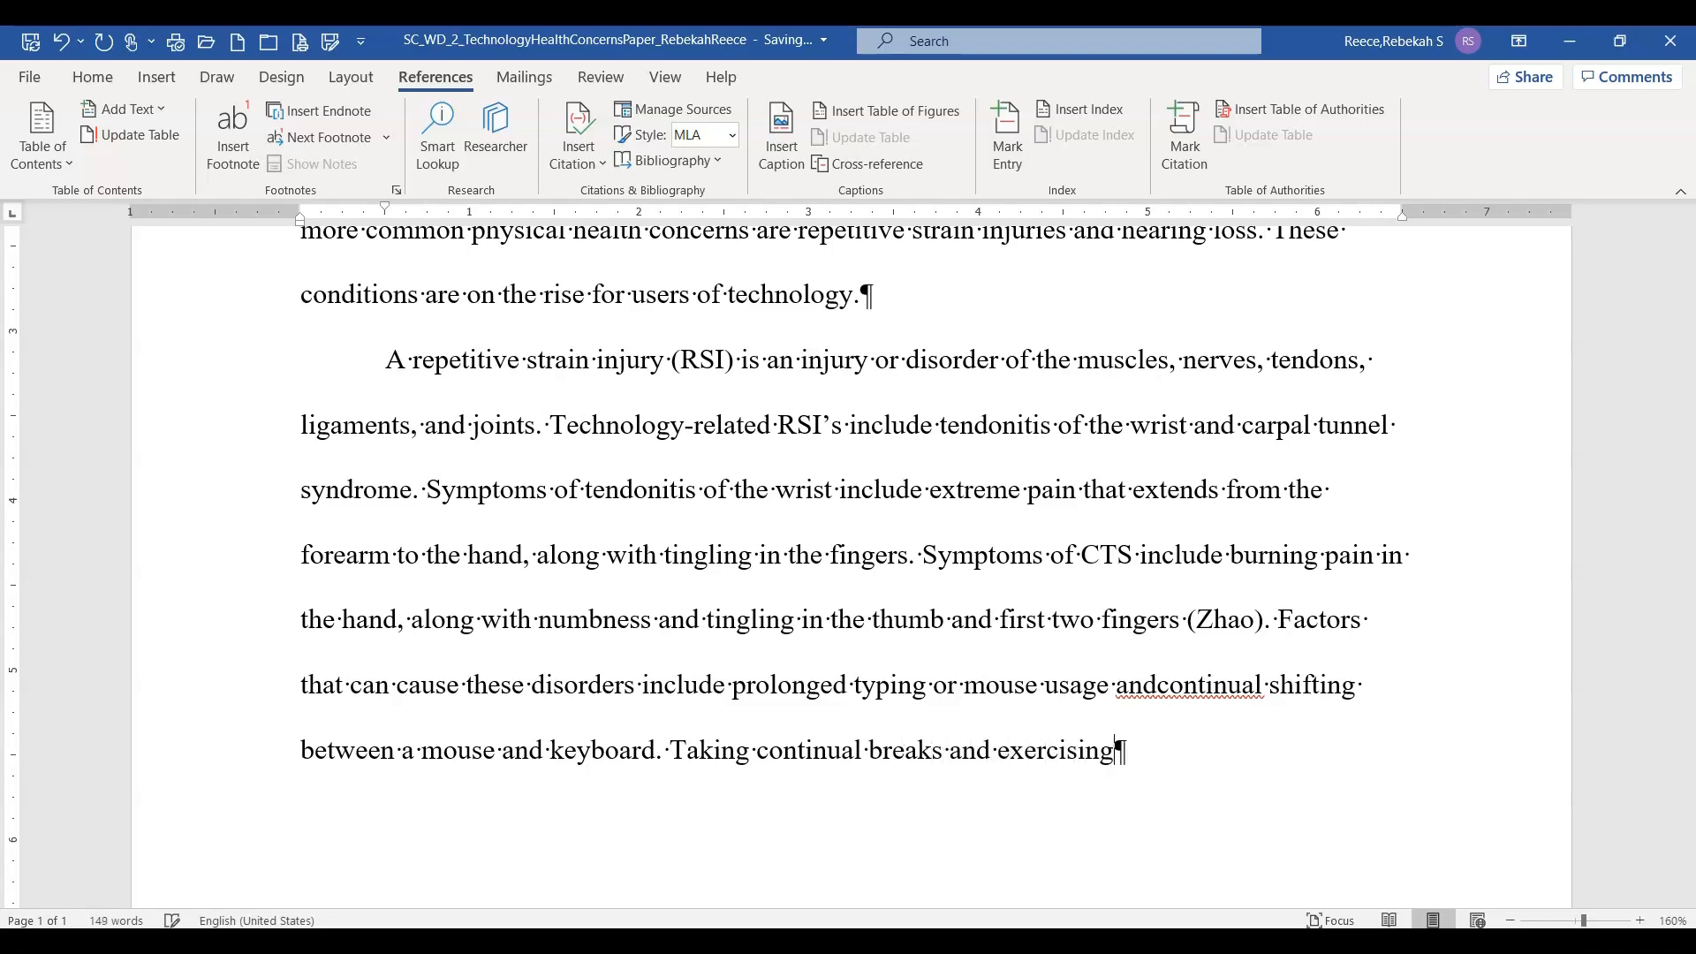
type(" the hands a")
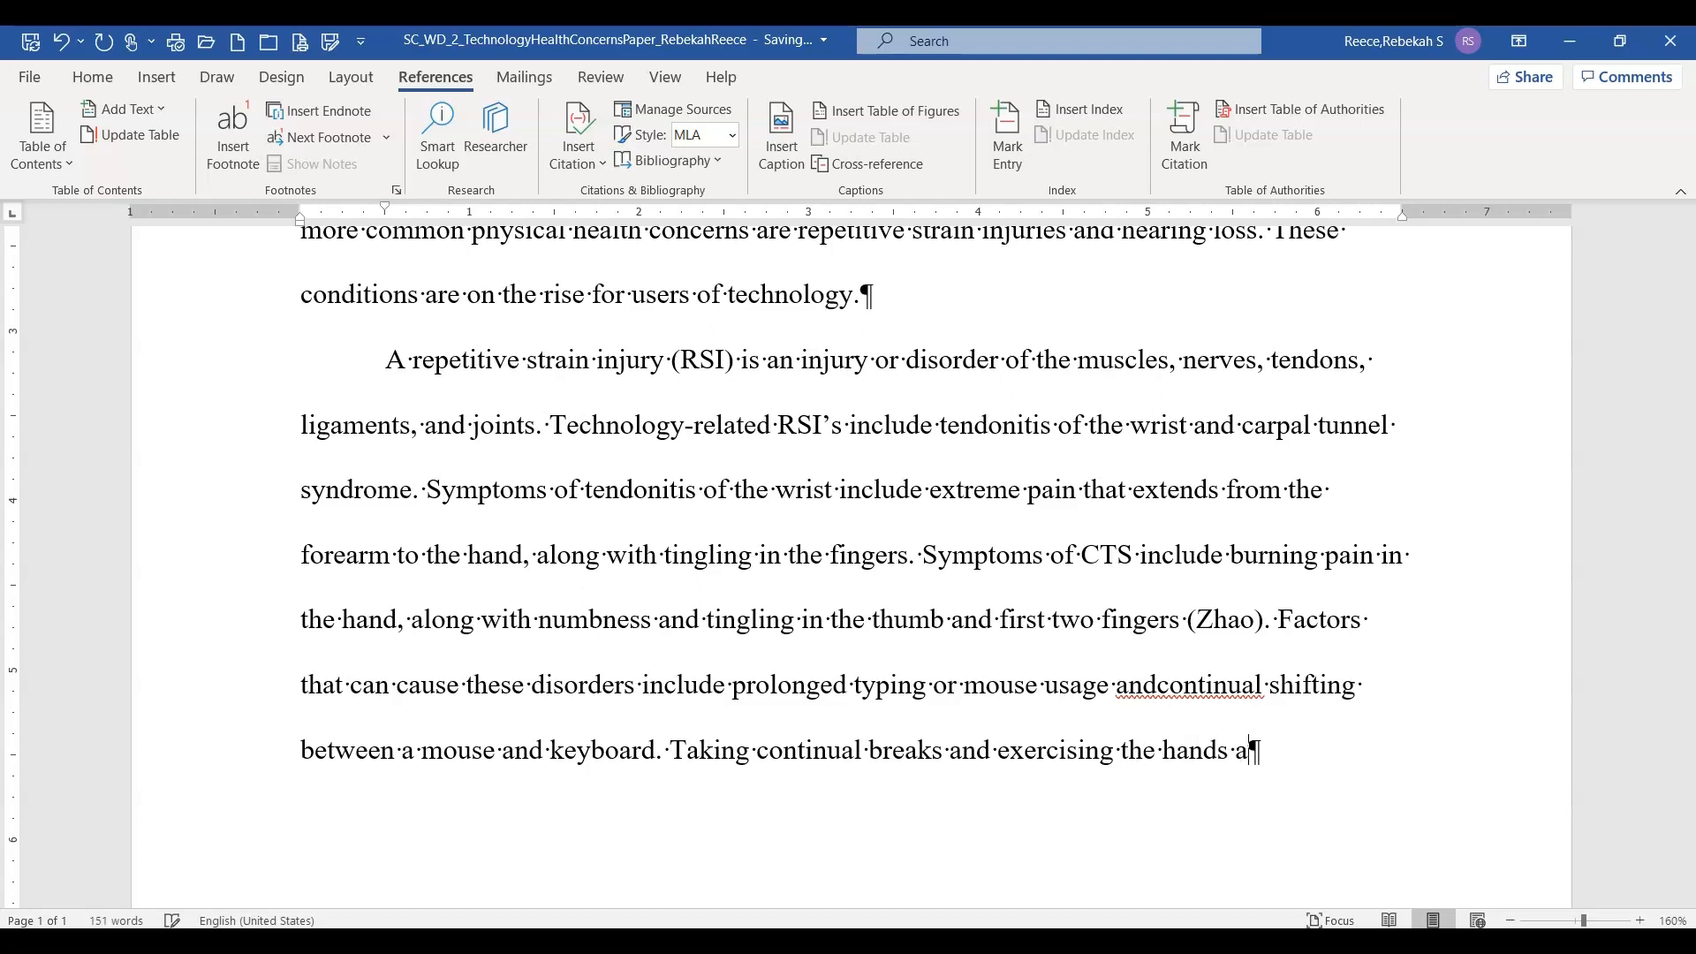
type("nd arms can ")
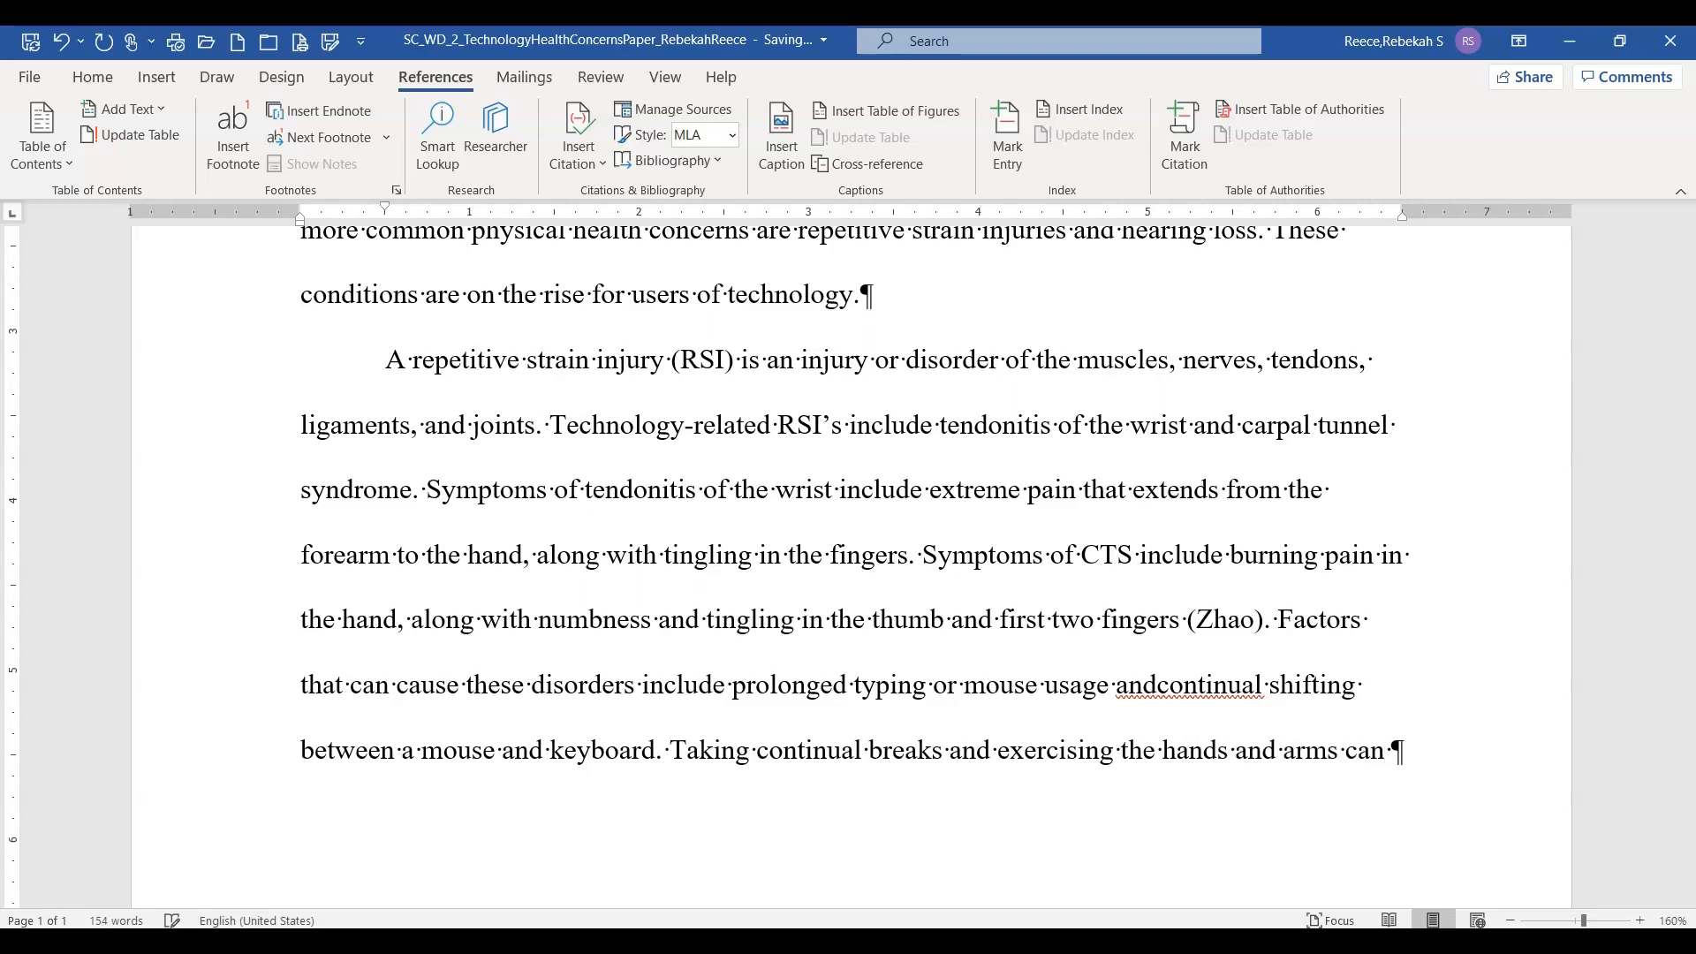
type("help reduc")
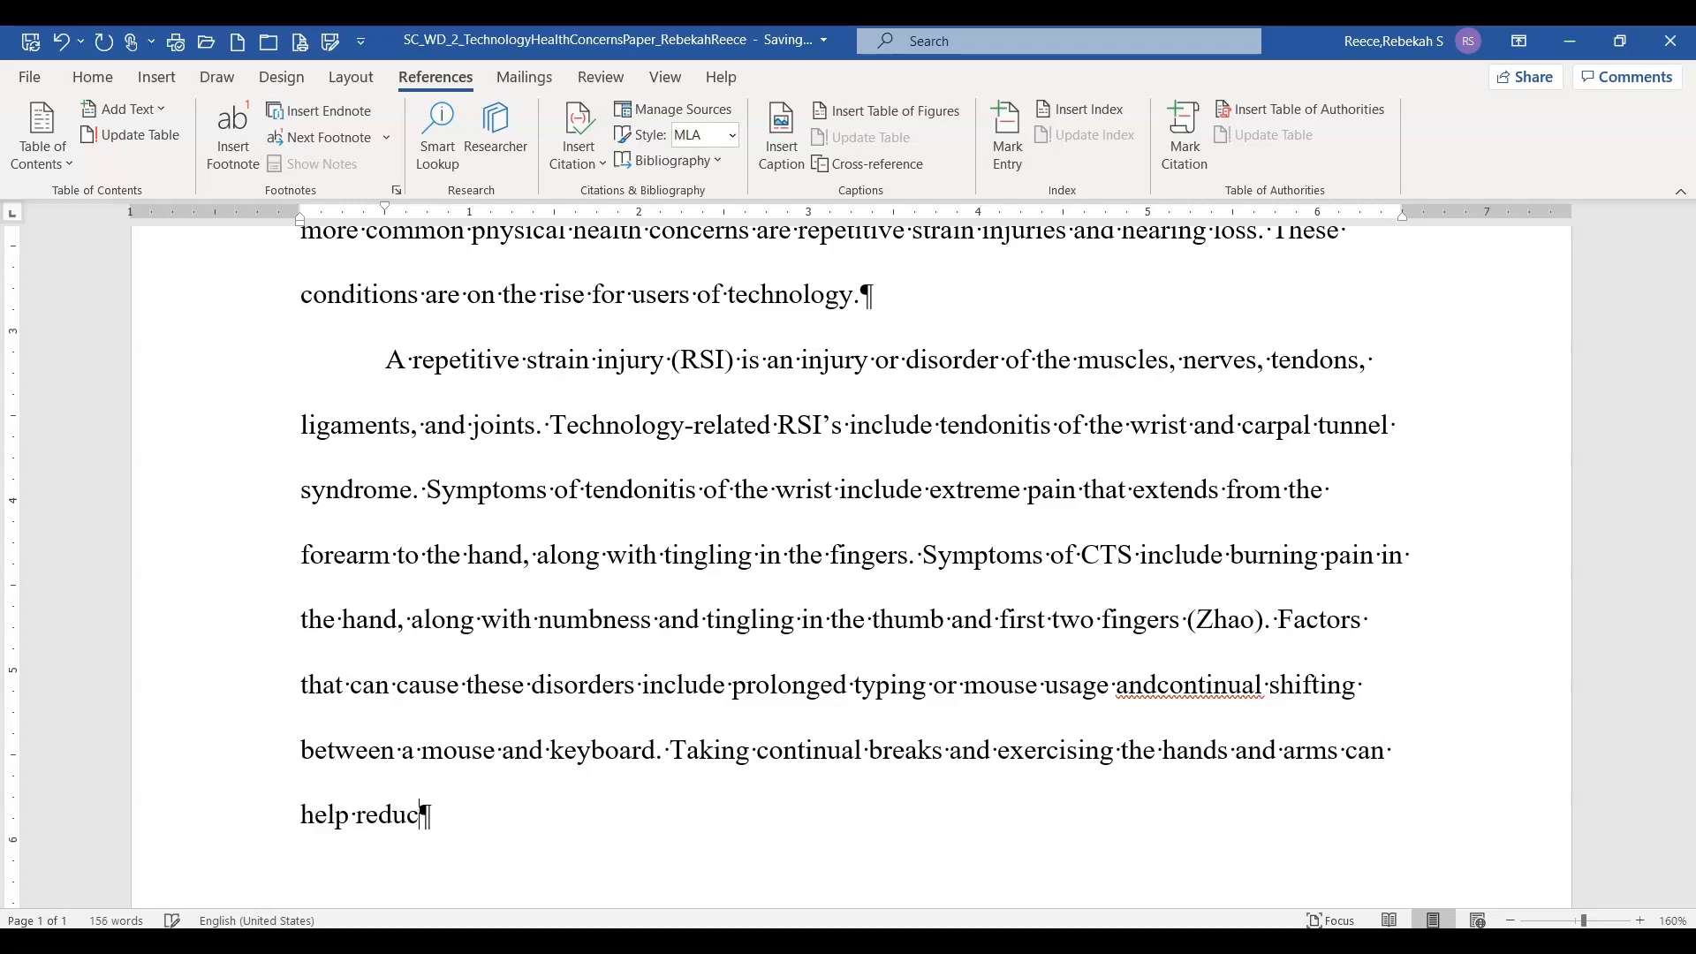
type("e th")
key("BackSpace")
key("BackSpace")
key("BackSpace")
type("changes")
key("BackSpace")
key("BackSpace")
key("BackSpace")
type("ces of deve")
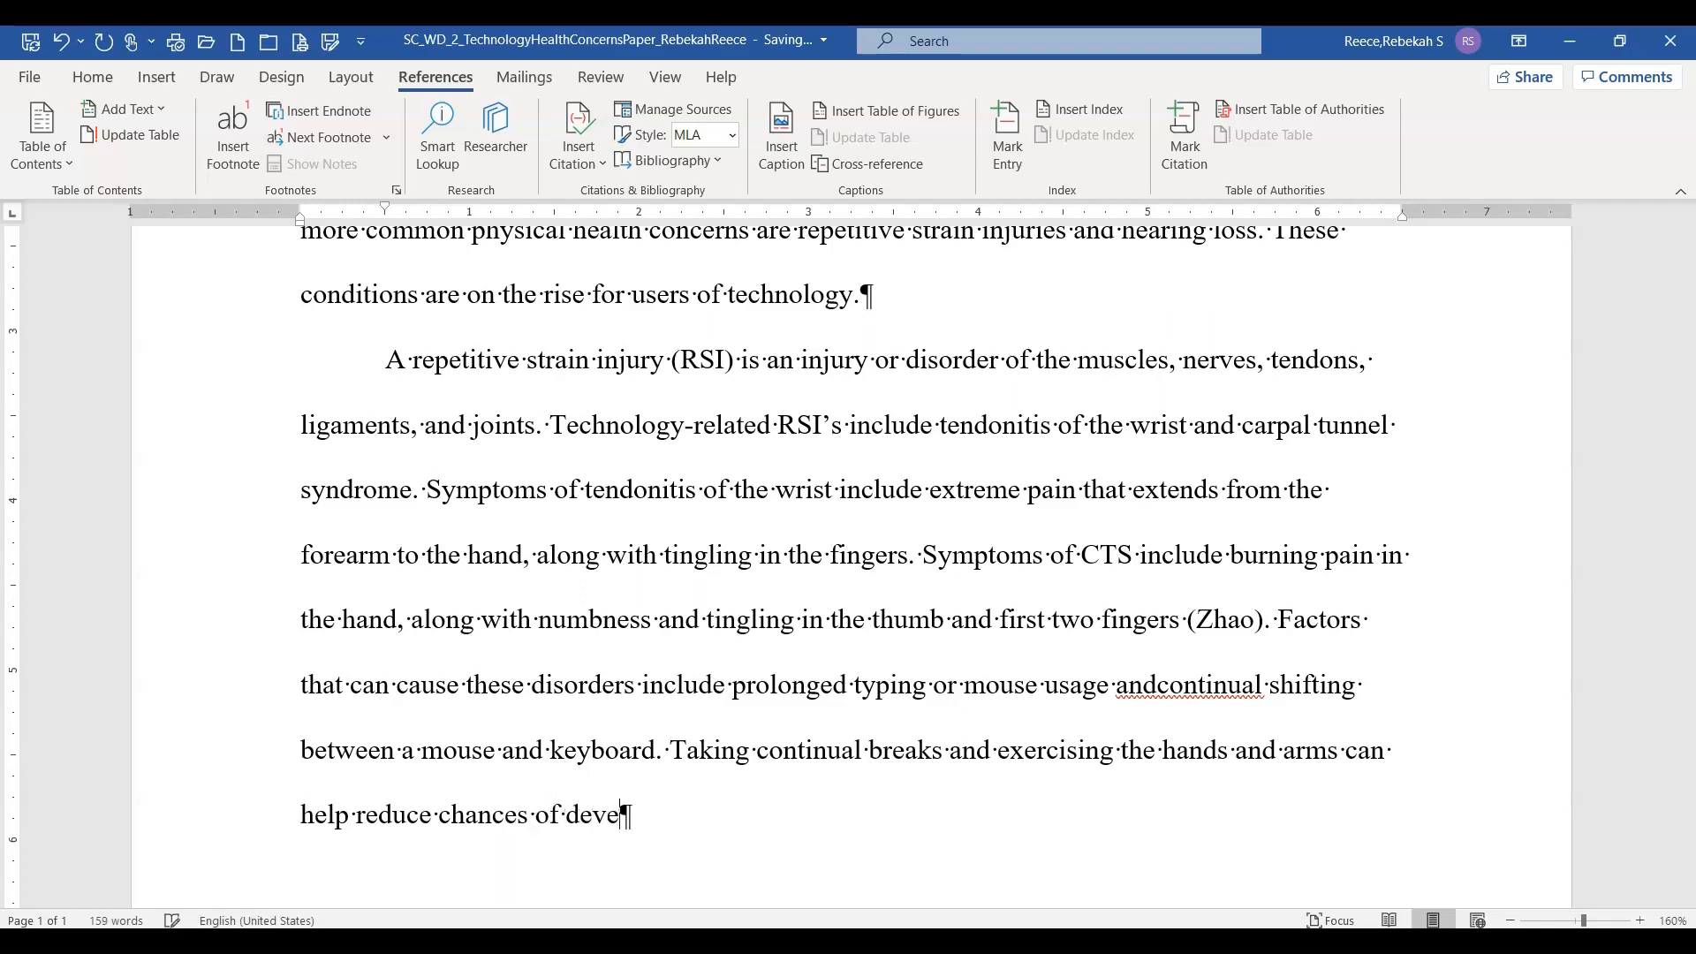
type("loping these ")
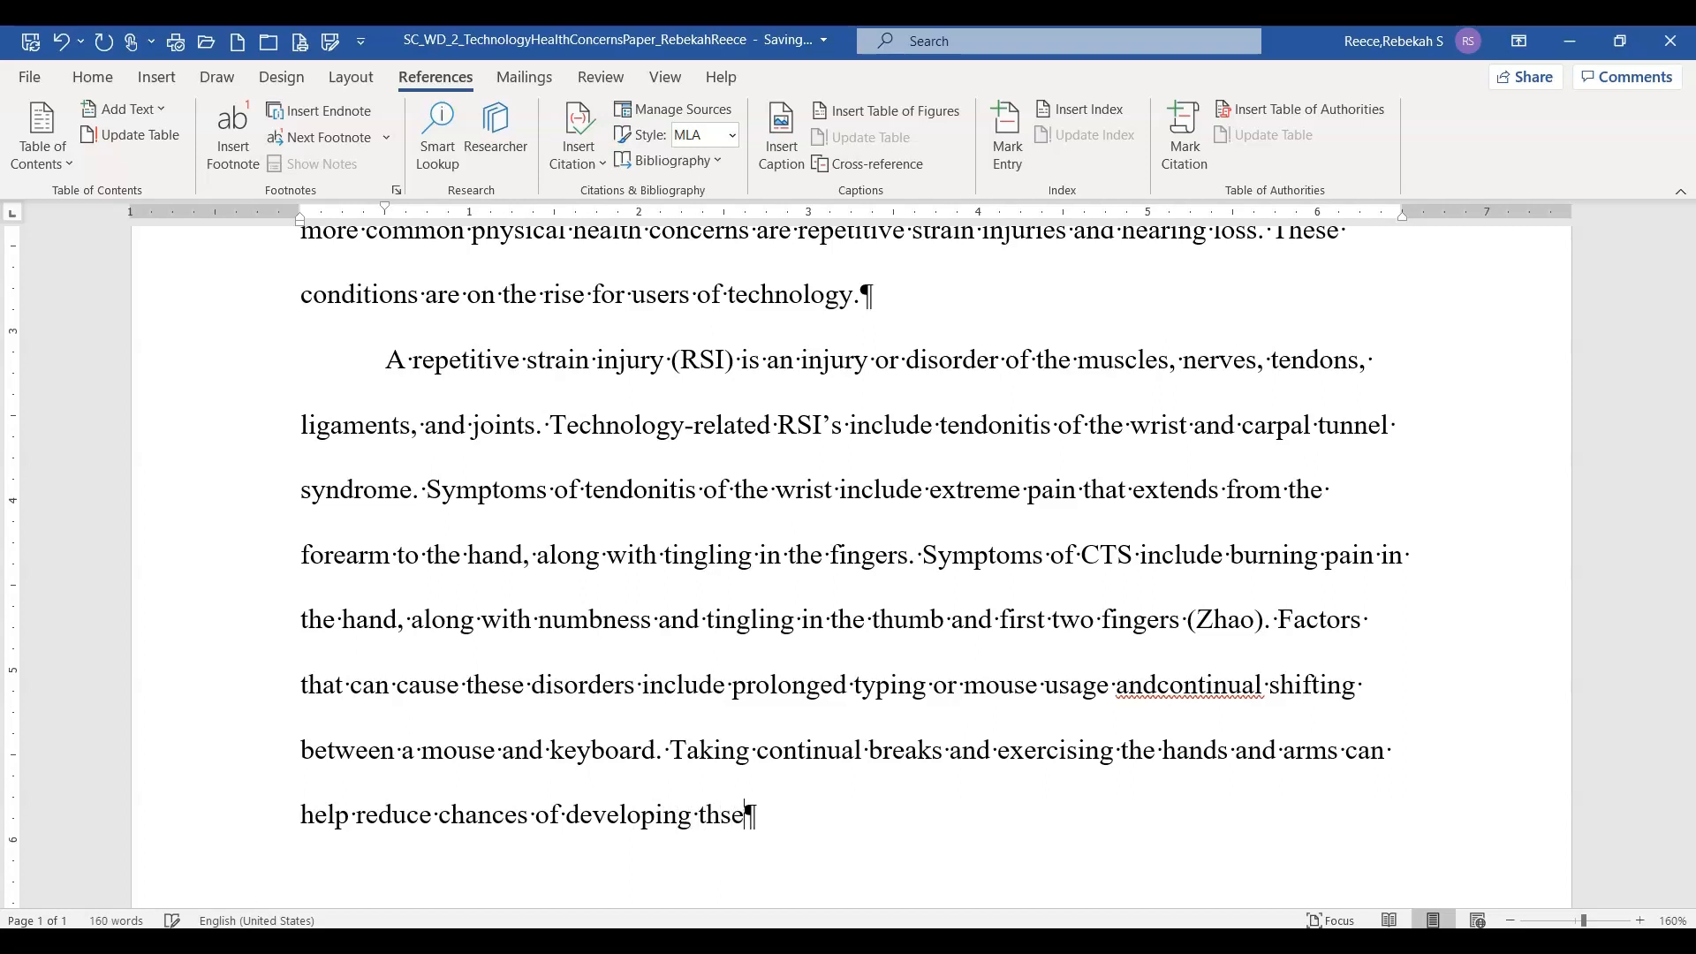
type("repetitive strain inf")
key("BackSpace")
type("j")
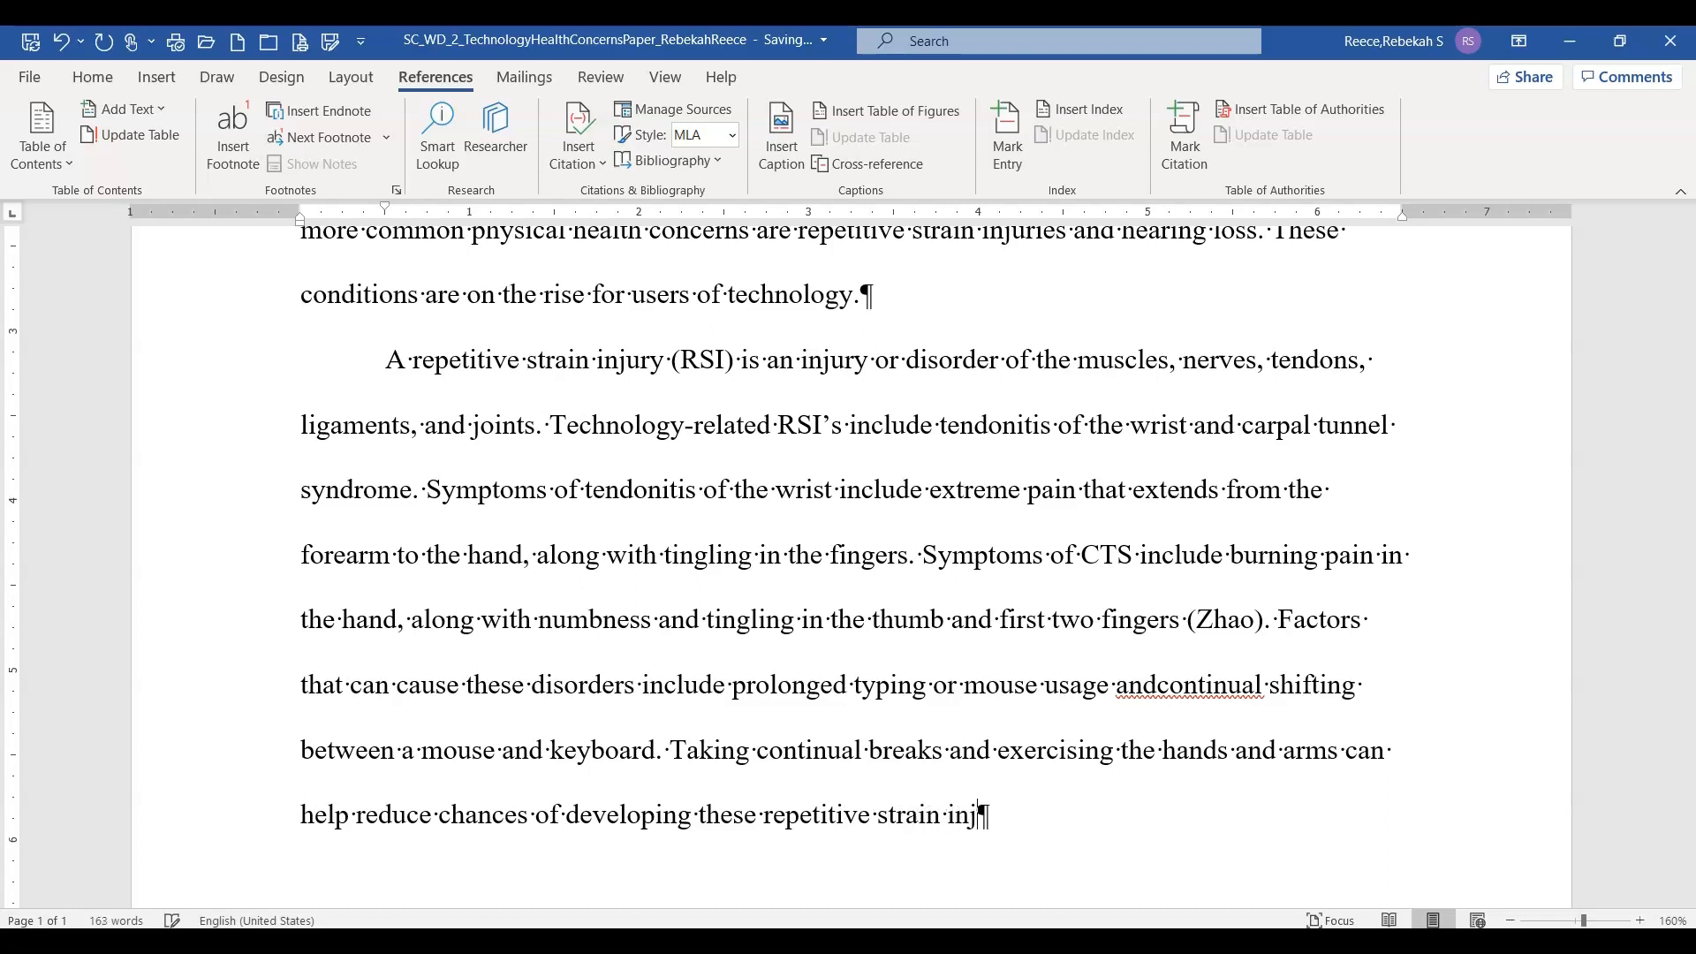
type("uries.")
Insert the missing space between "and" and "continual" in the sentence about the factors causing these disorders
left_click(1161, 685)
left_click(1145, 767)
left_click(1109, 851)
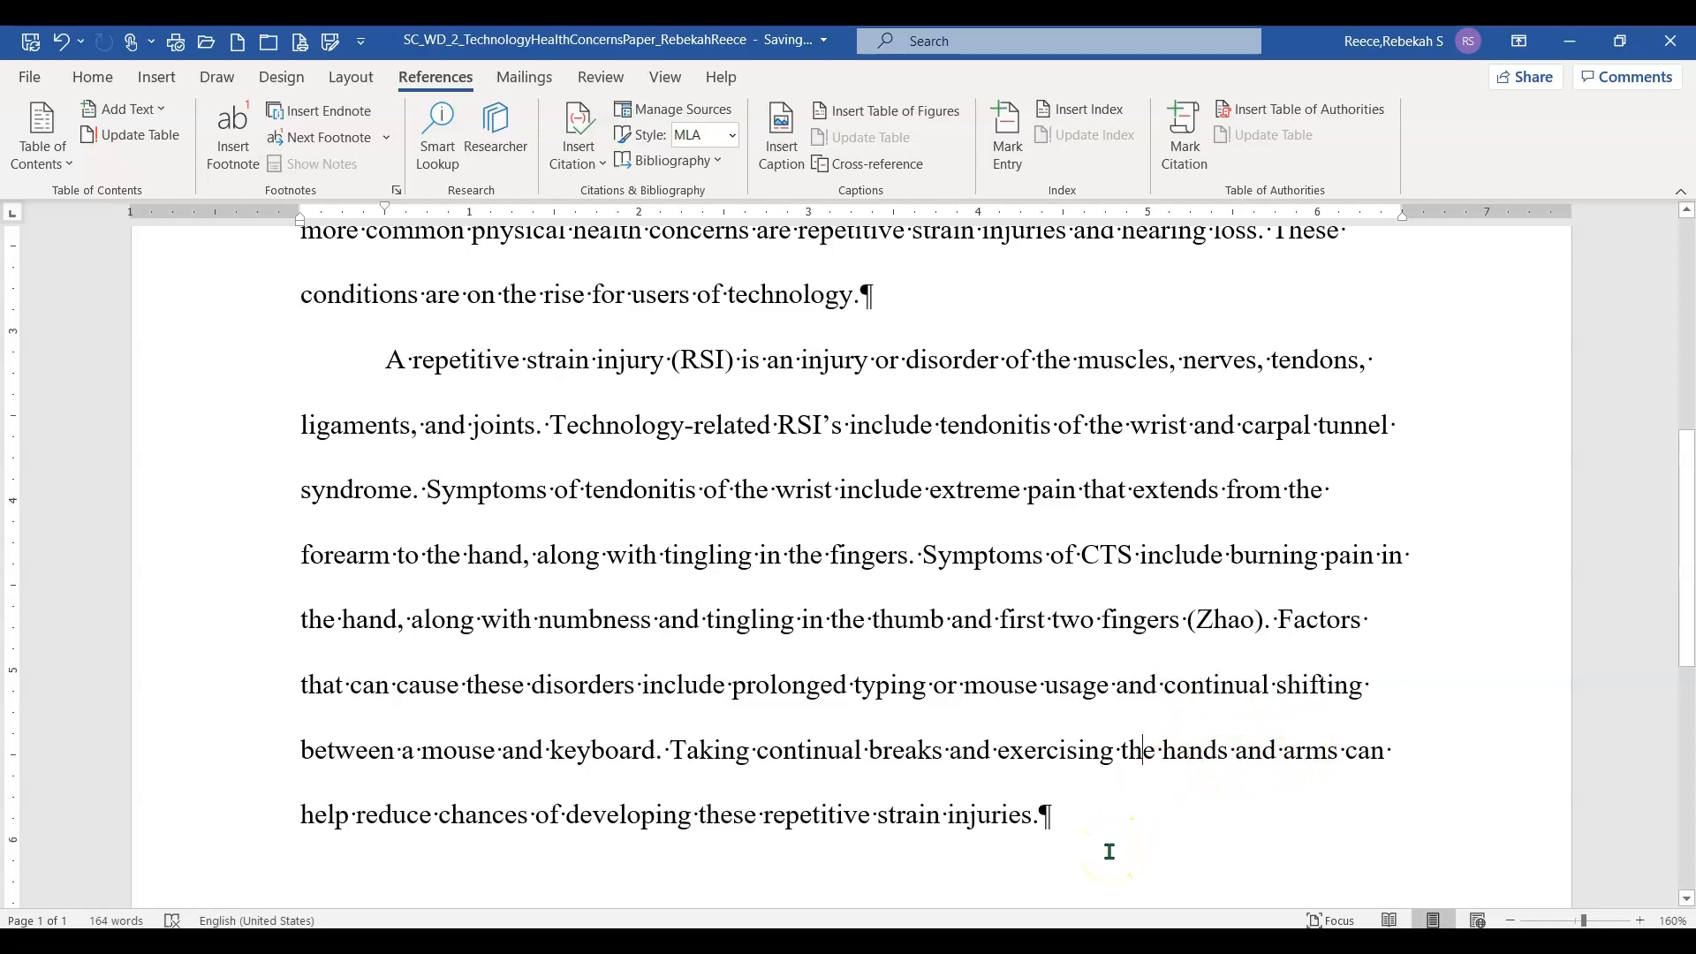
left_click(1104, 862)
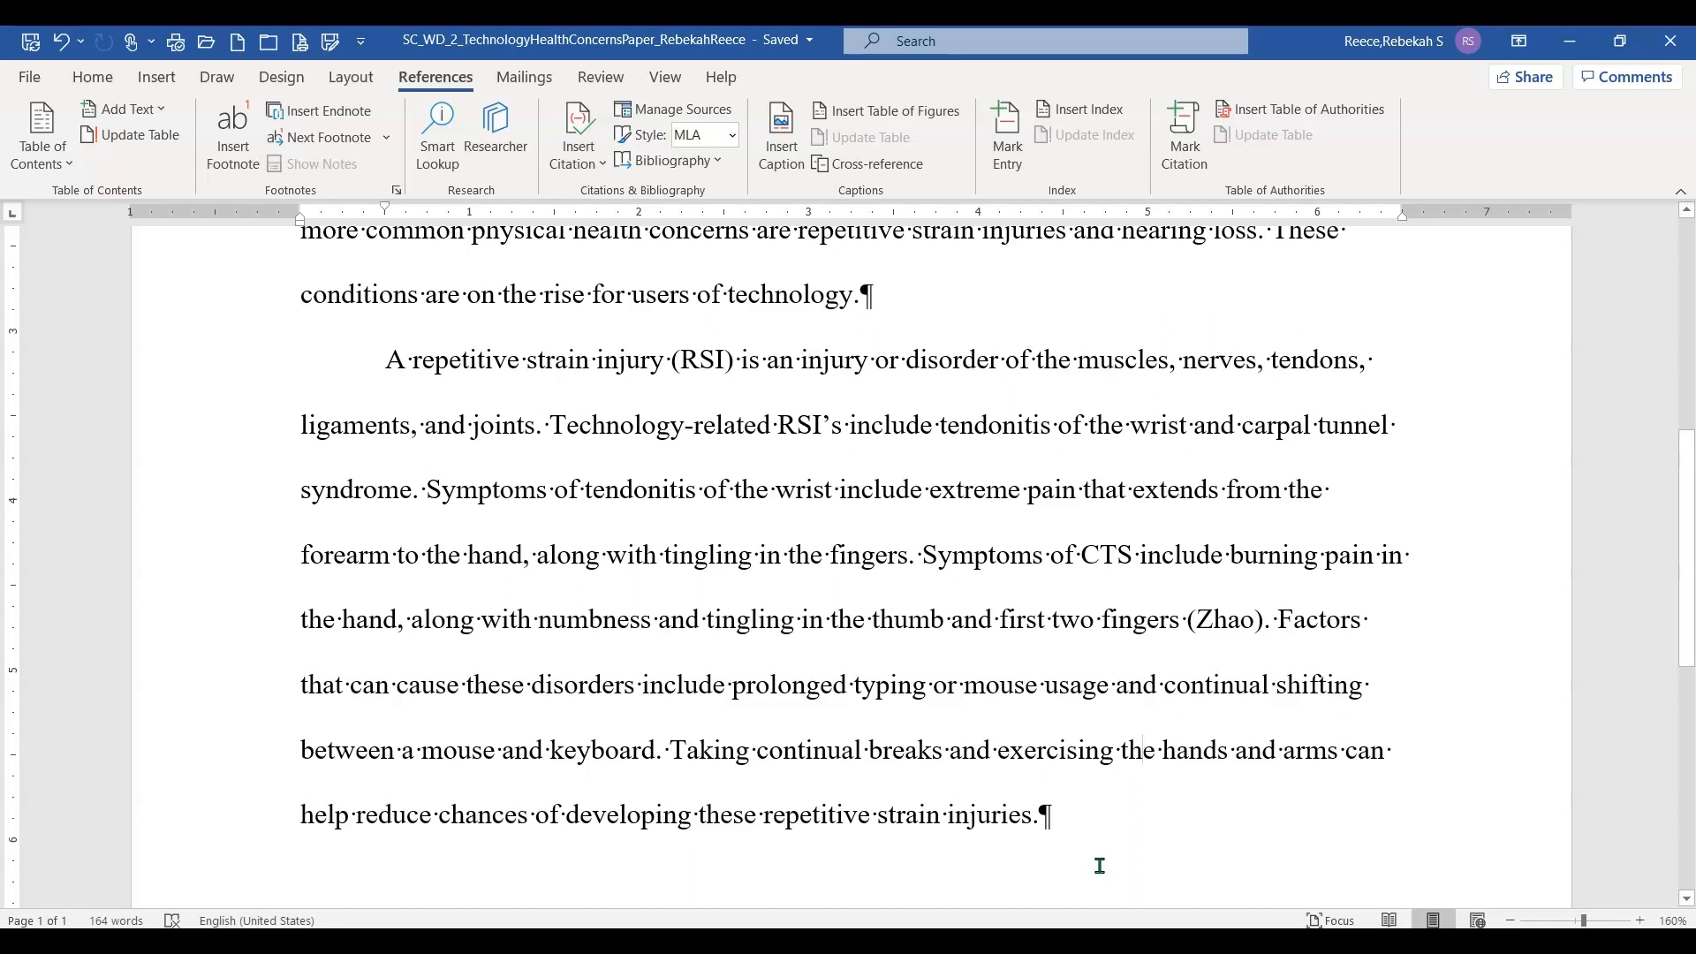
Insert a footnote reference after "repetitive strain injuries." at the end of the RSI paragraph and go to its note text
left_click(1096, 768)
scroll(1097, 768, "down", 2)
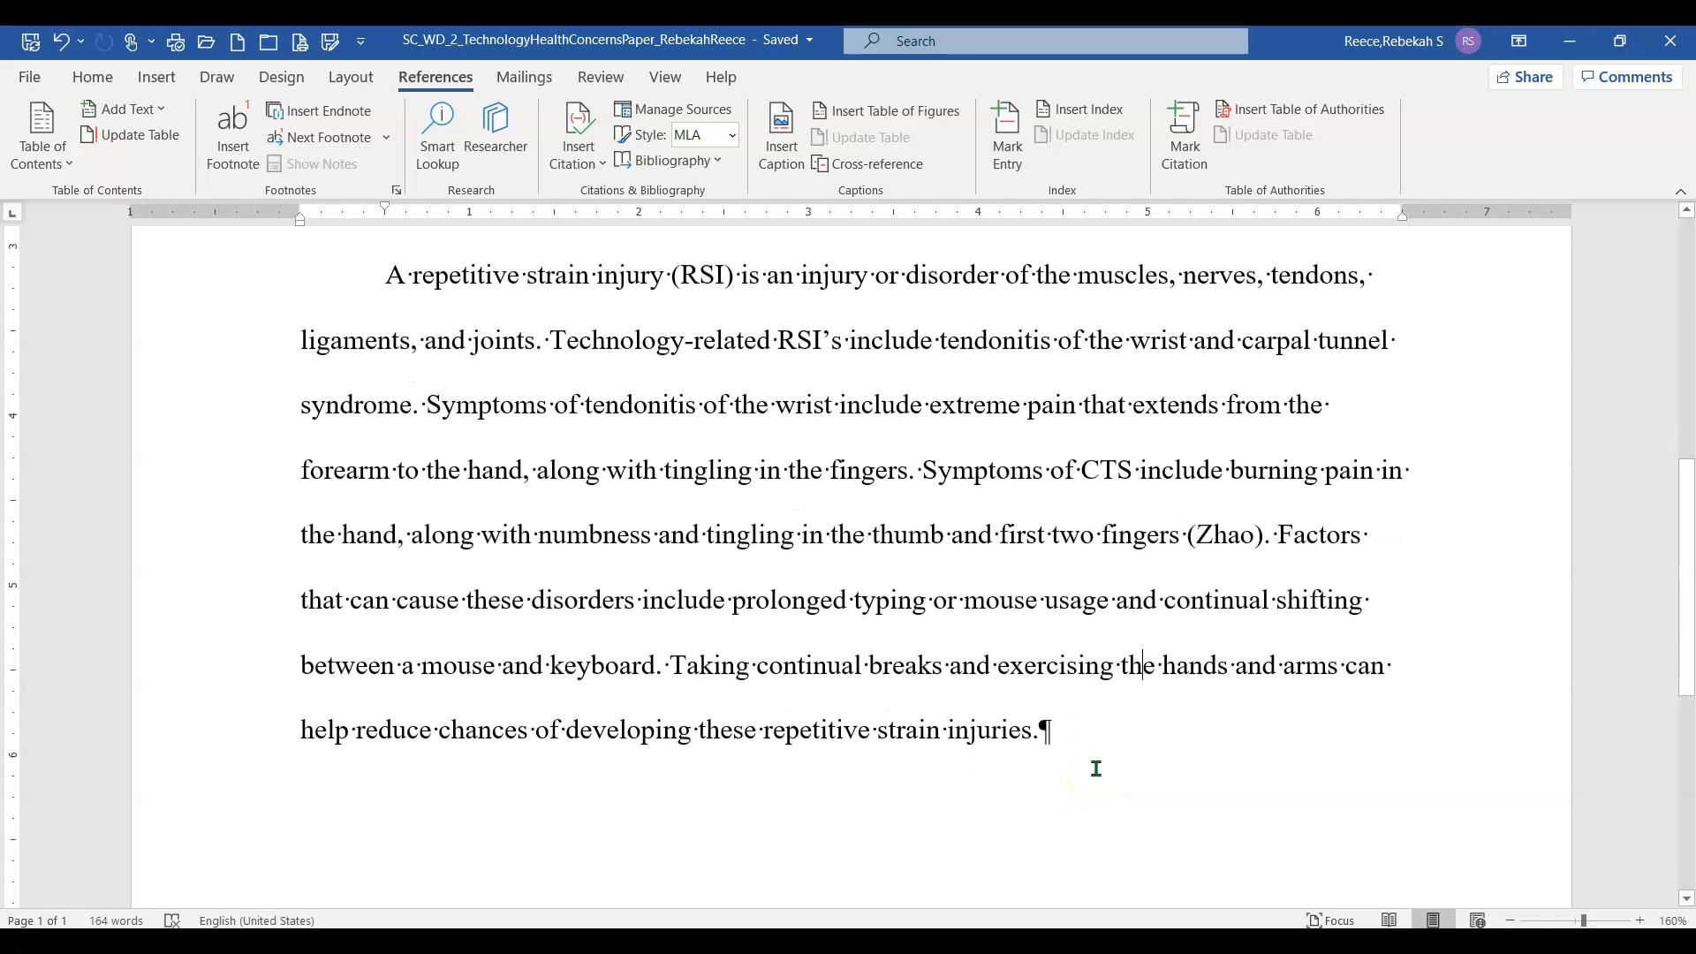
left_click(1060, 731)
left_click(1113, 840)
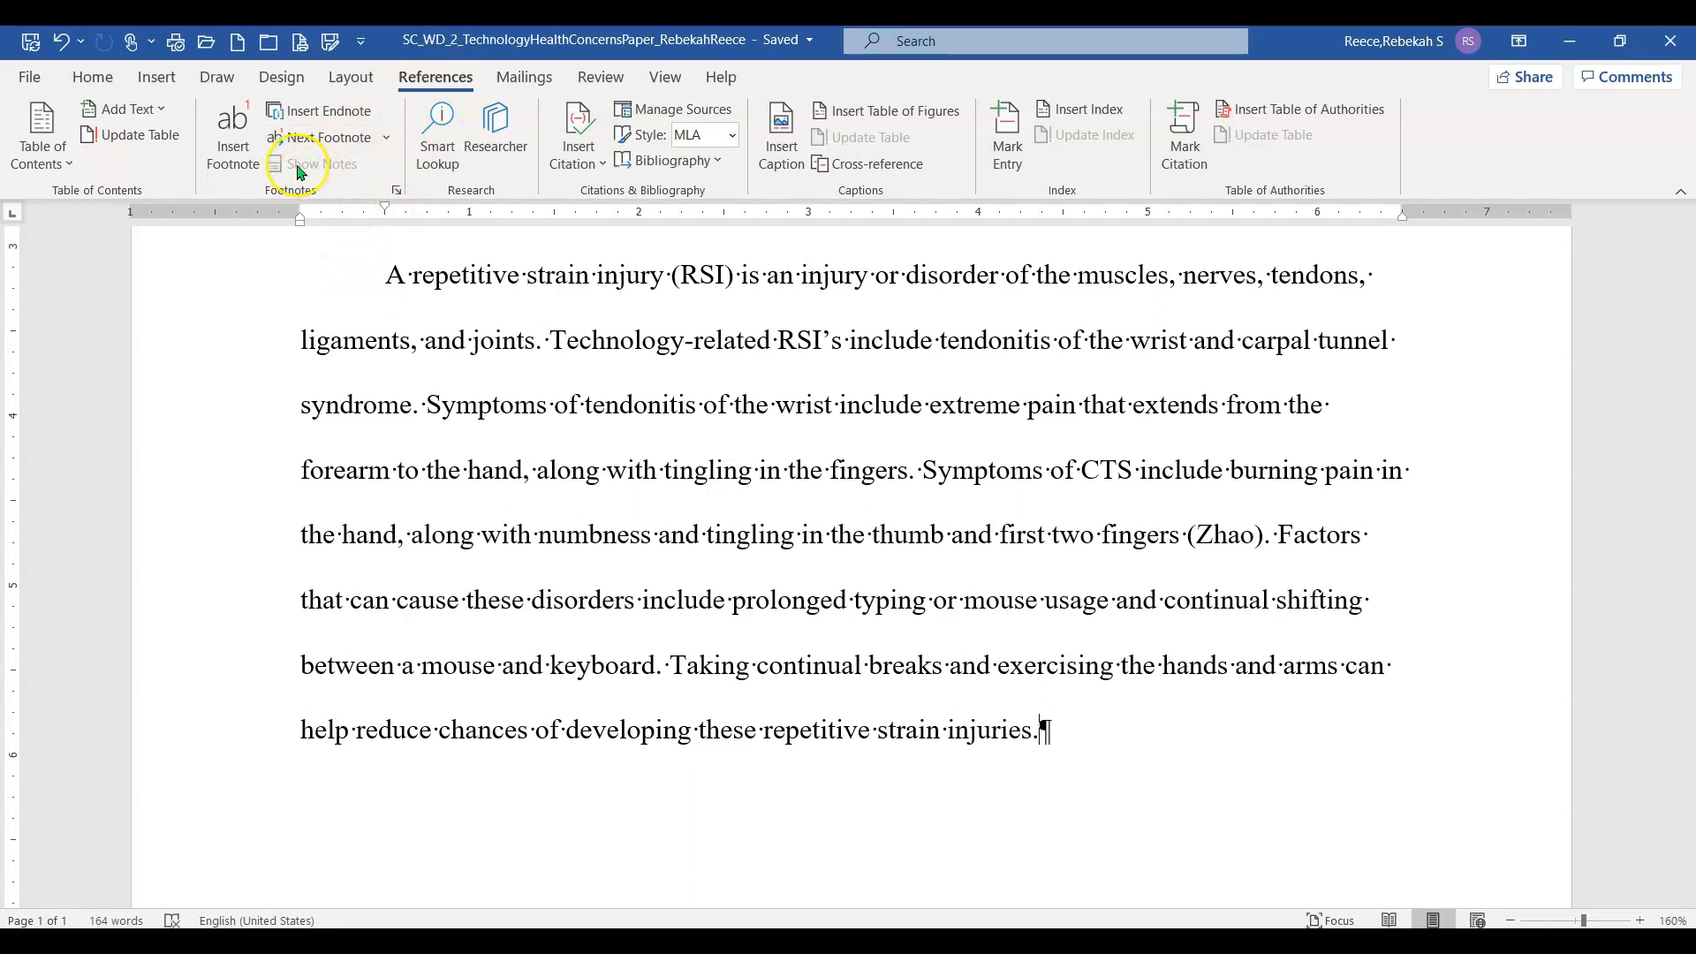
left_click(231, 153)
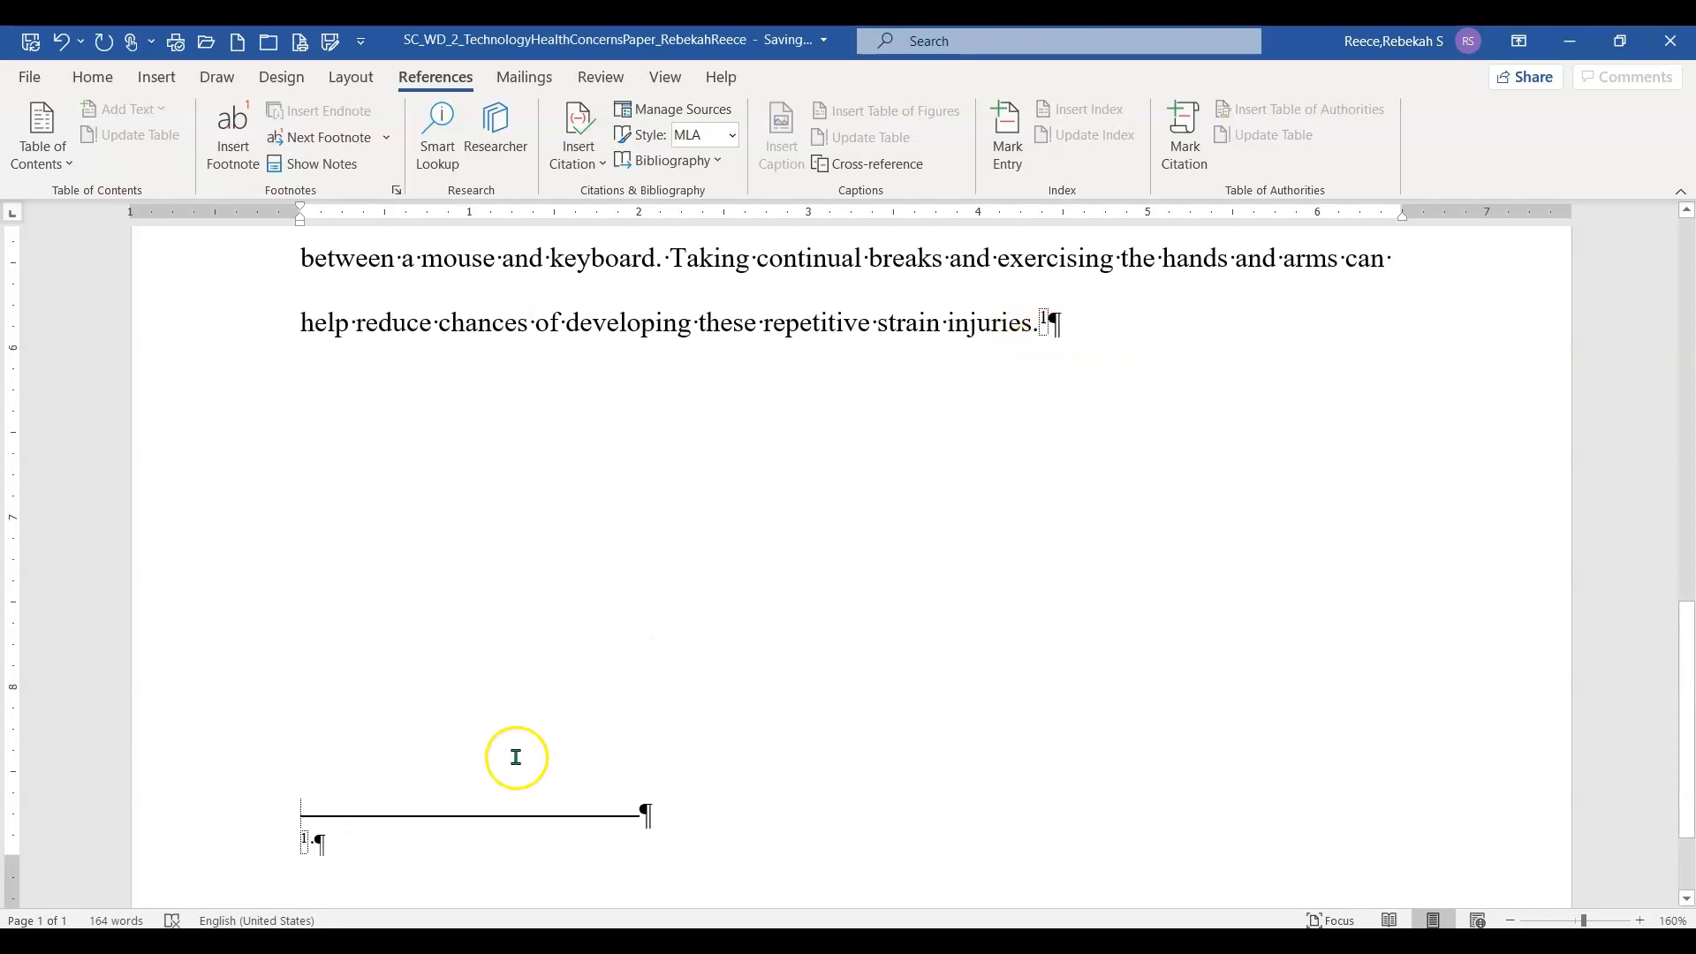
scroll(361, 843, "down", 1)
scroll(361, 843, "down", 2)
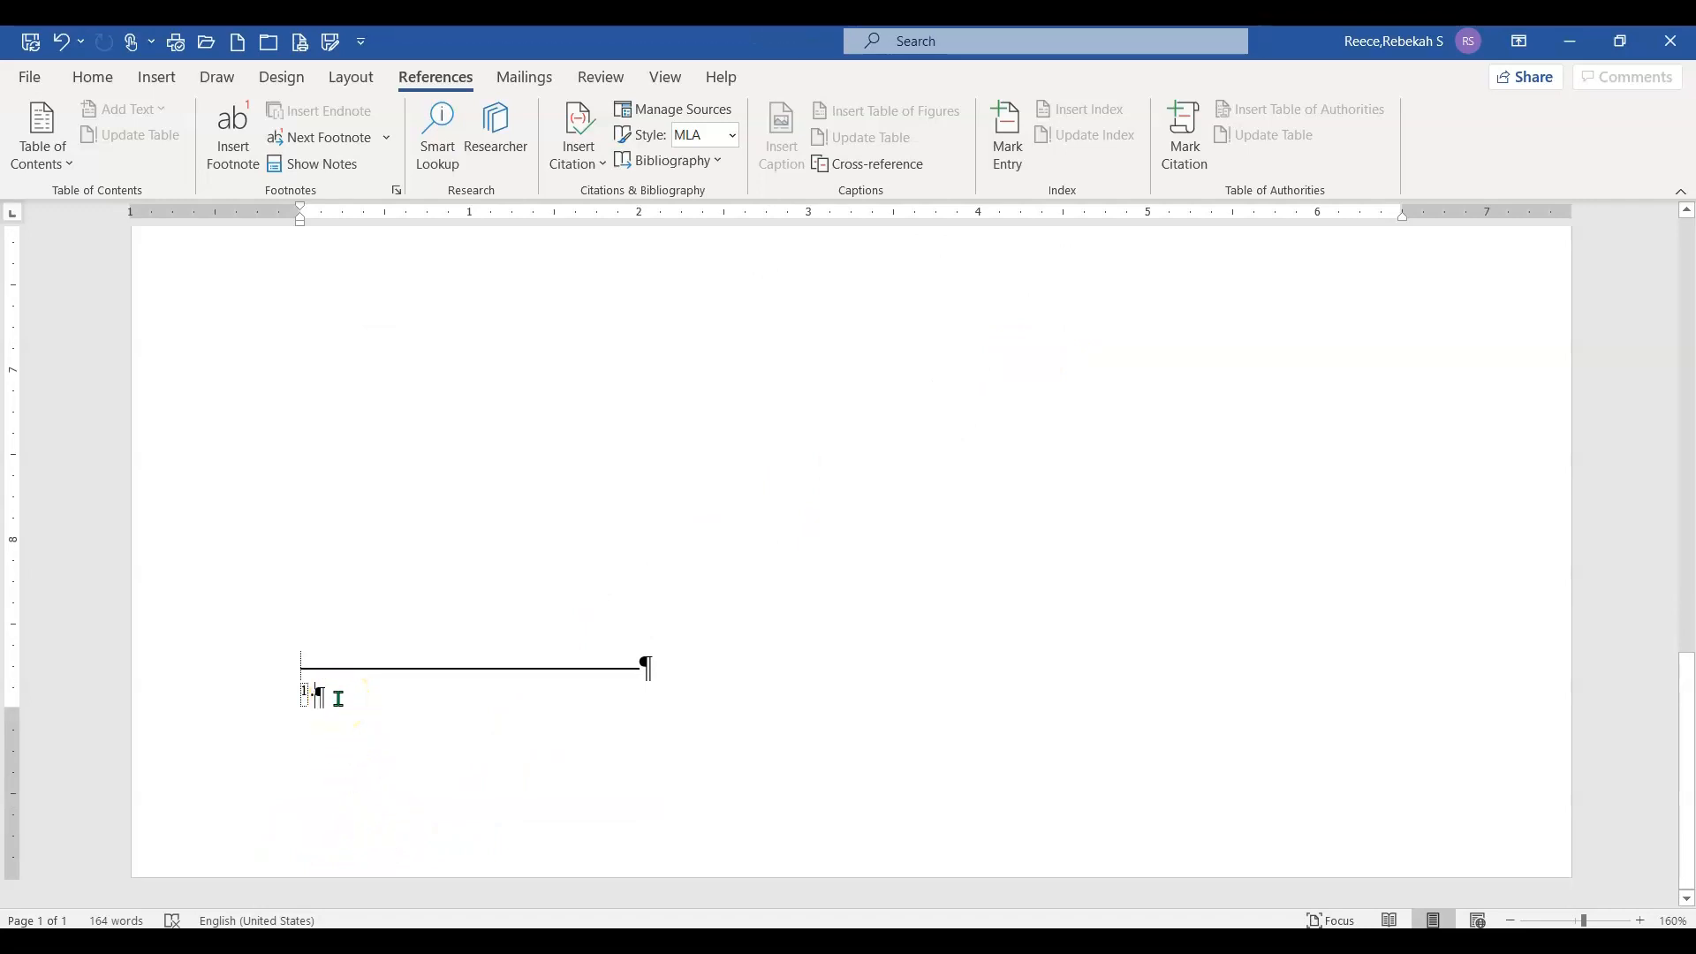
left_click(339, 699)
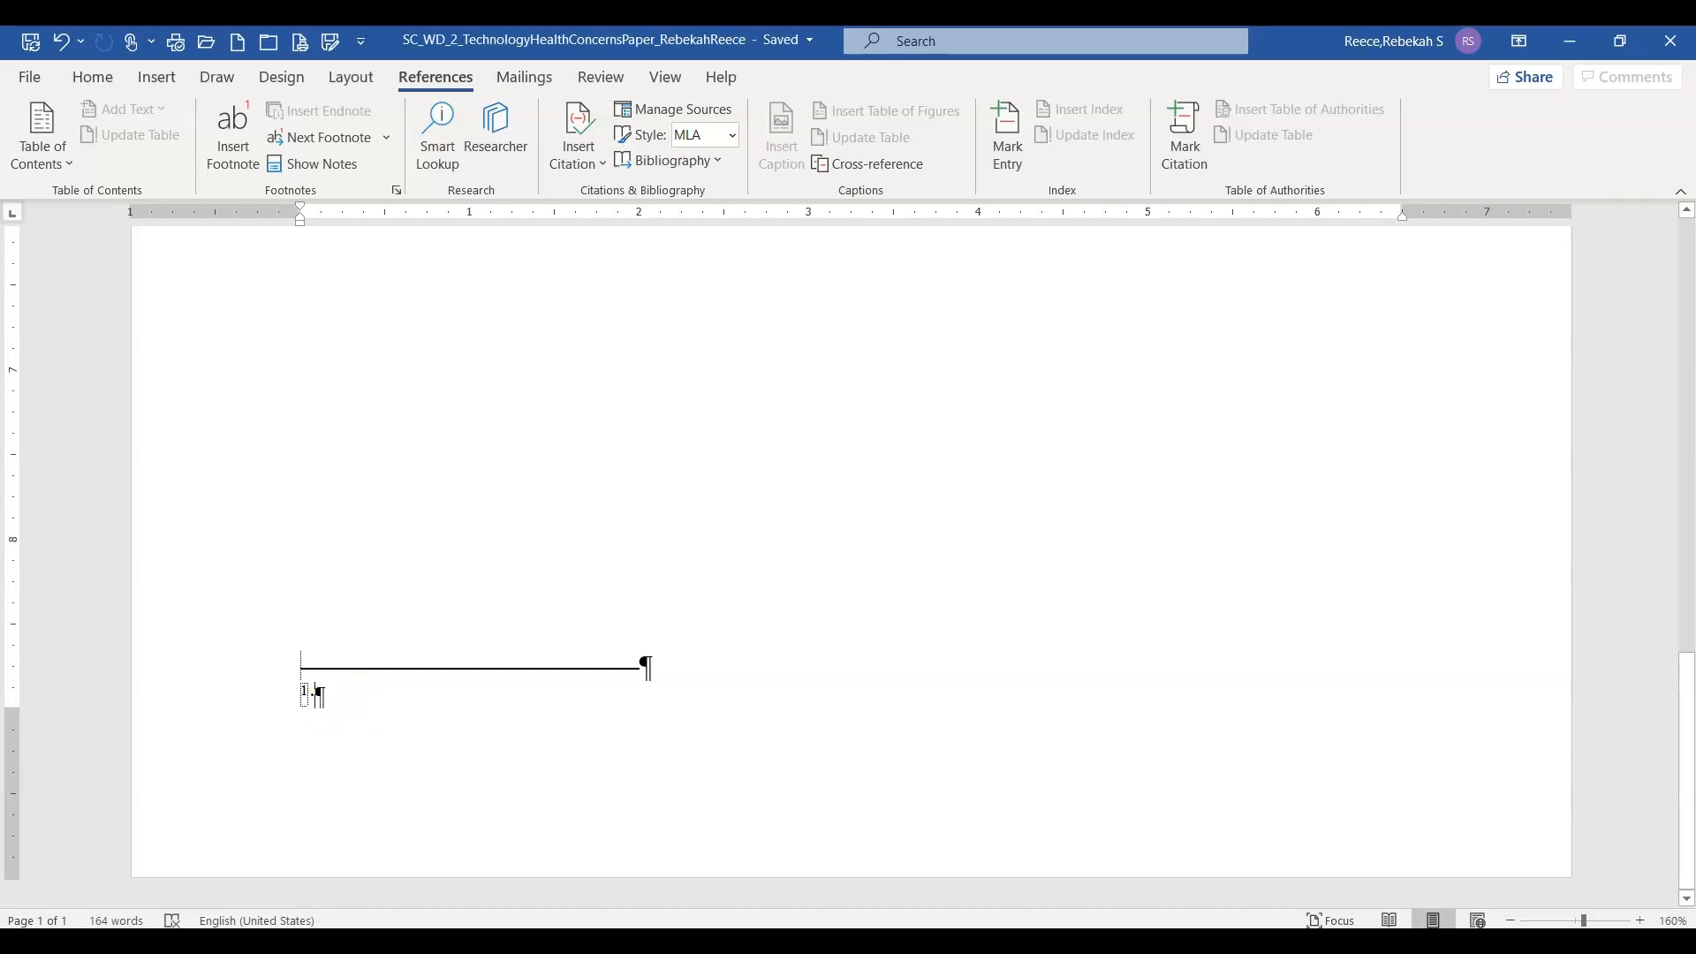
Begin the footnote with "According to", the two source authors' surnames and a comma, followed by "tendonitis of the wrist and carpal tunner syndrome can lead"
type("Ch")
key("BackSpace")
key("BackSpace")
type("According to Clark and Nadeer, tendonitis is ")
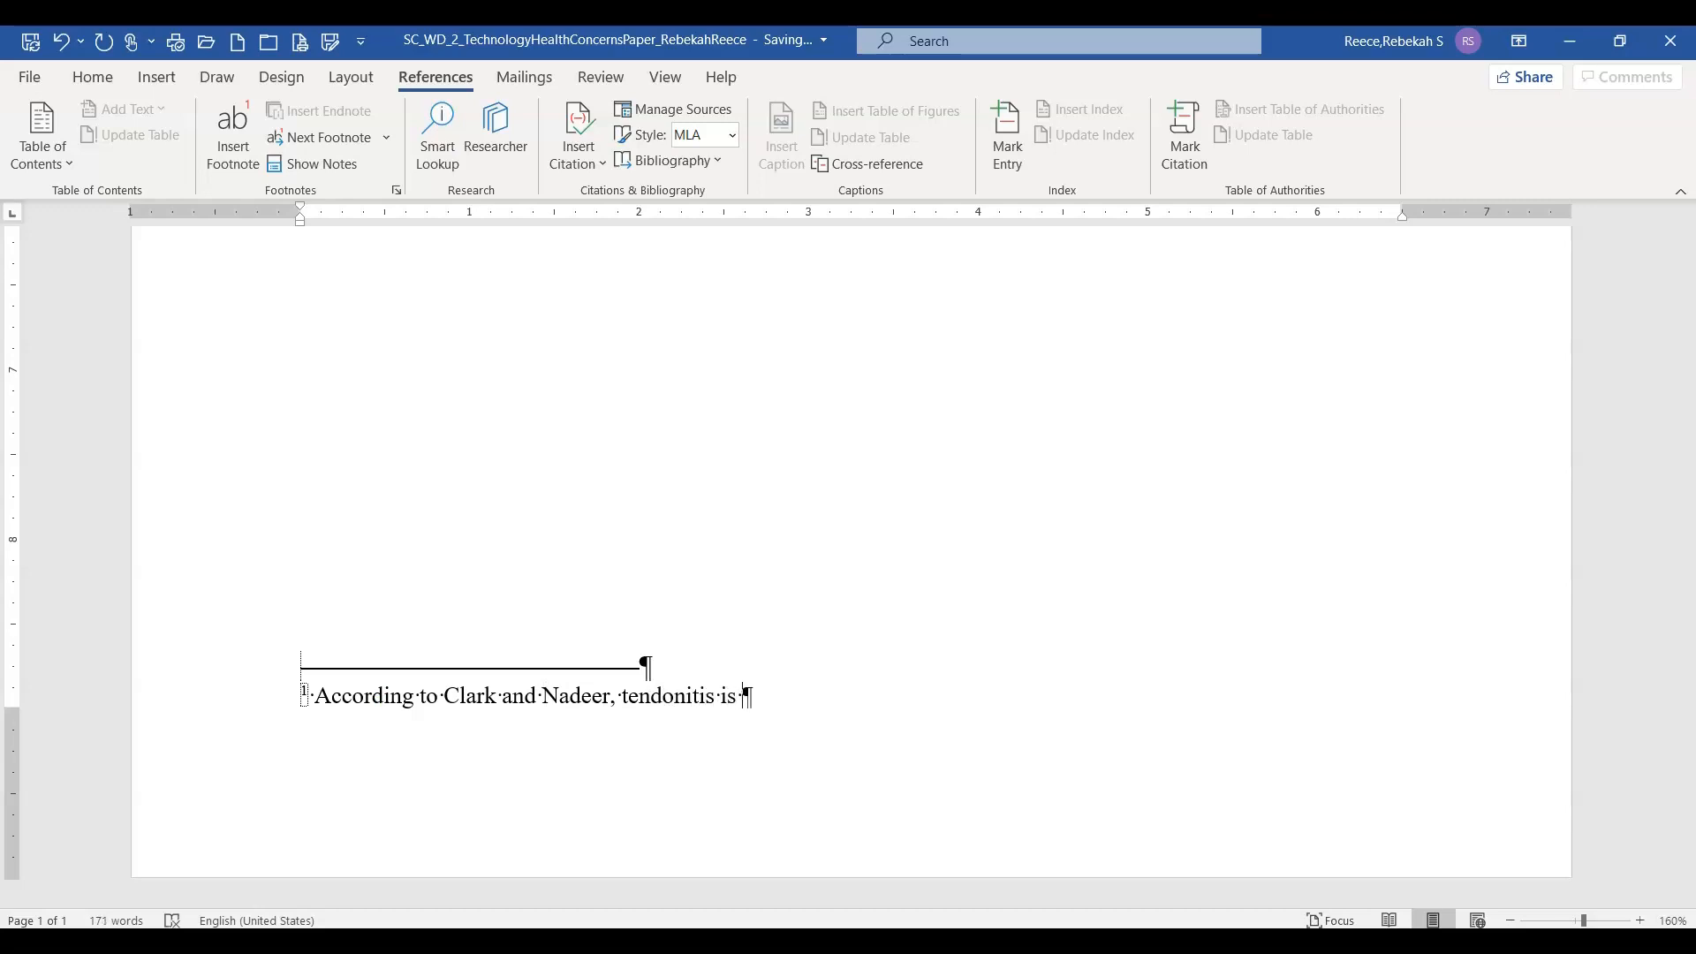
type("]]")
key("BackSpace")
key("BackSpace")
key("BackSpace")
key("BackSpace")
key("BackSpace")
type("of the wrist and carpal tunner syn")
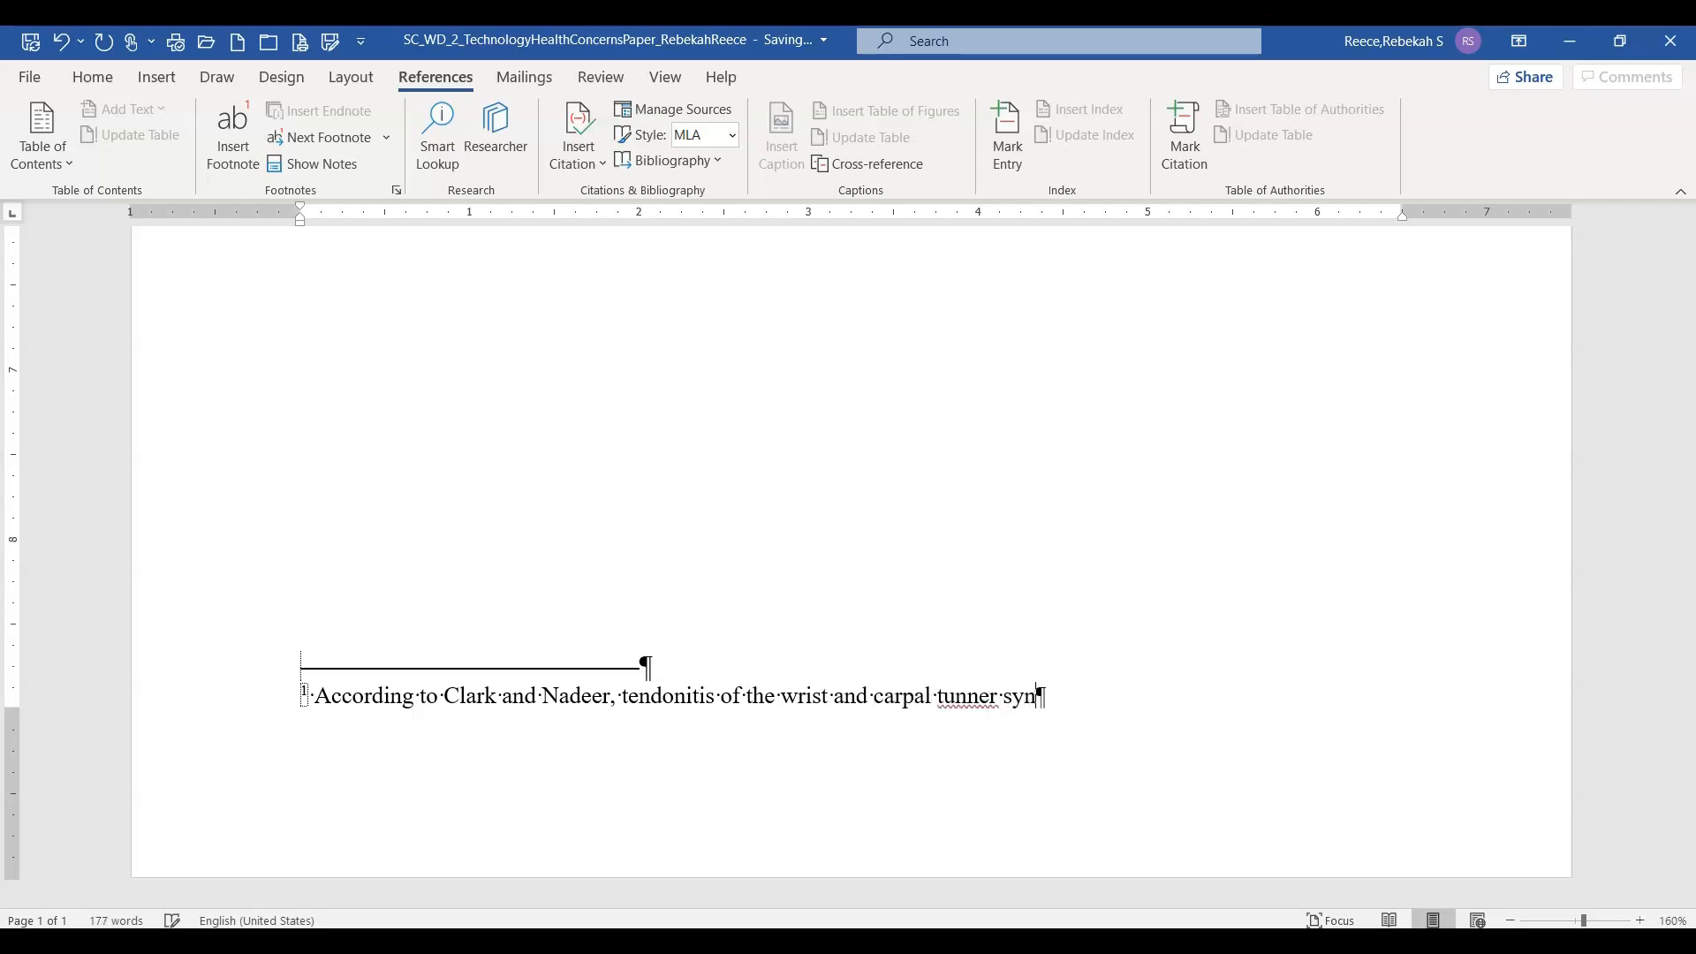
type("drome can lead t opl")
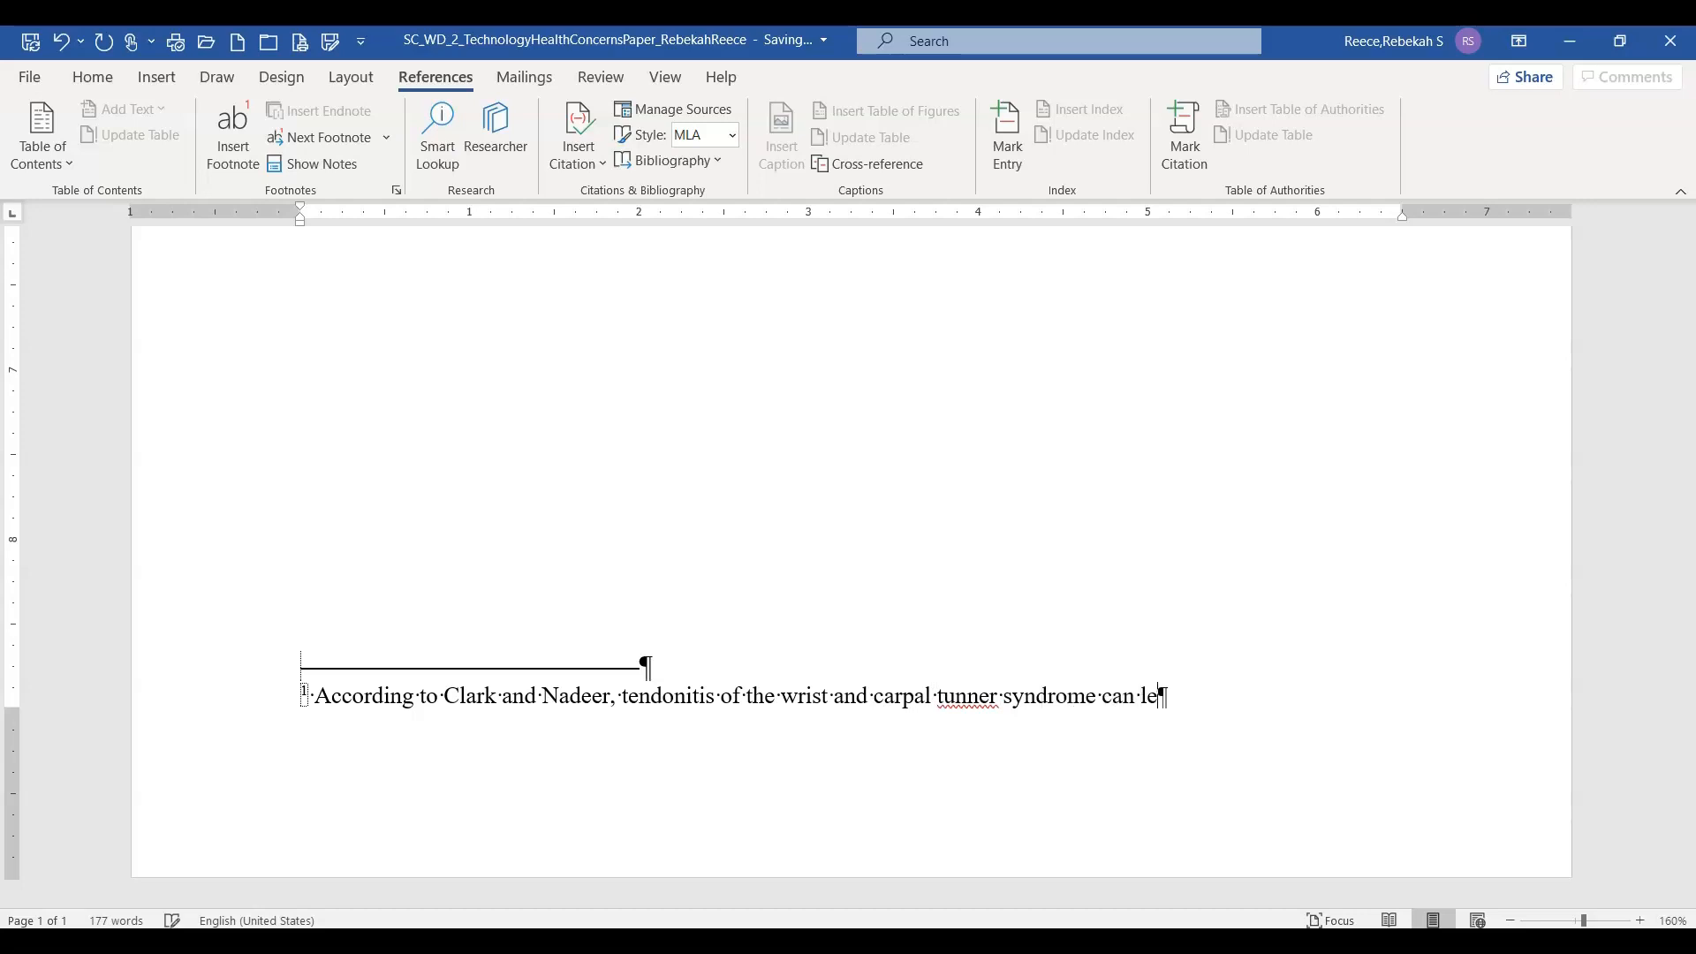
Finish the footnote sentence with "to permanent physical damage if left untreaded" and a trailing space
key("BackSpace")
type("e")
key("BackSpace")
key("BackSpace")
key("BackSpace")
key("BackSpace")
type("o perman")
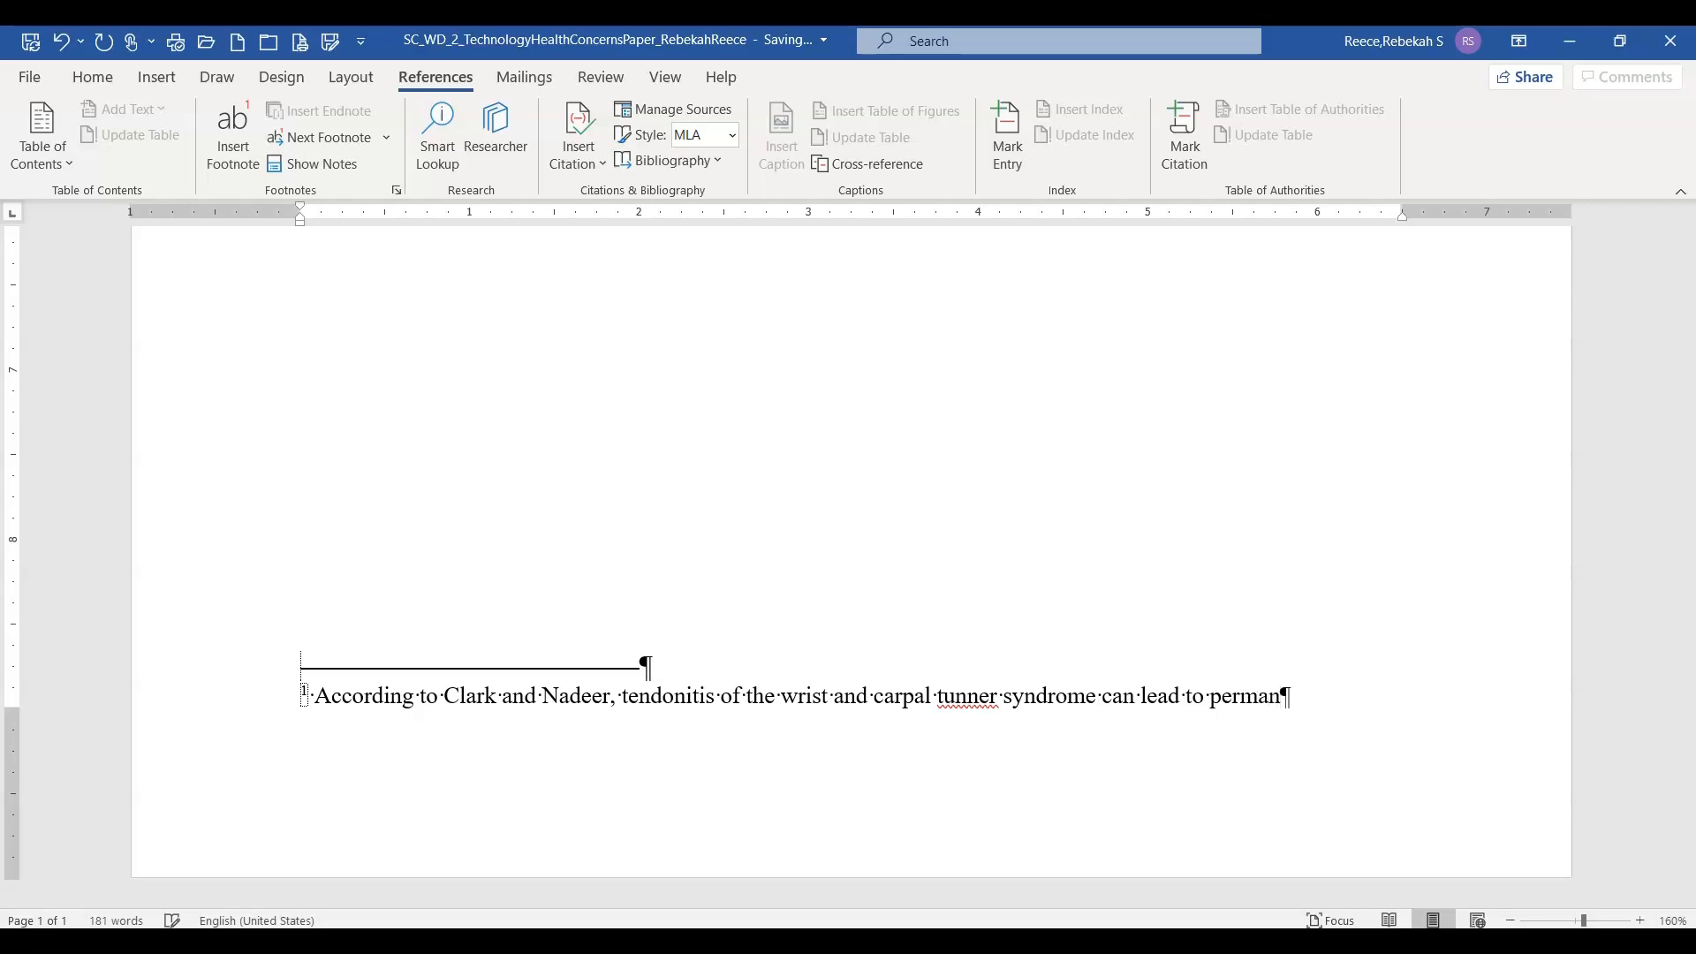
type("ent physical damp")
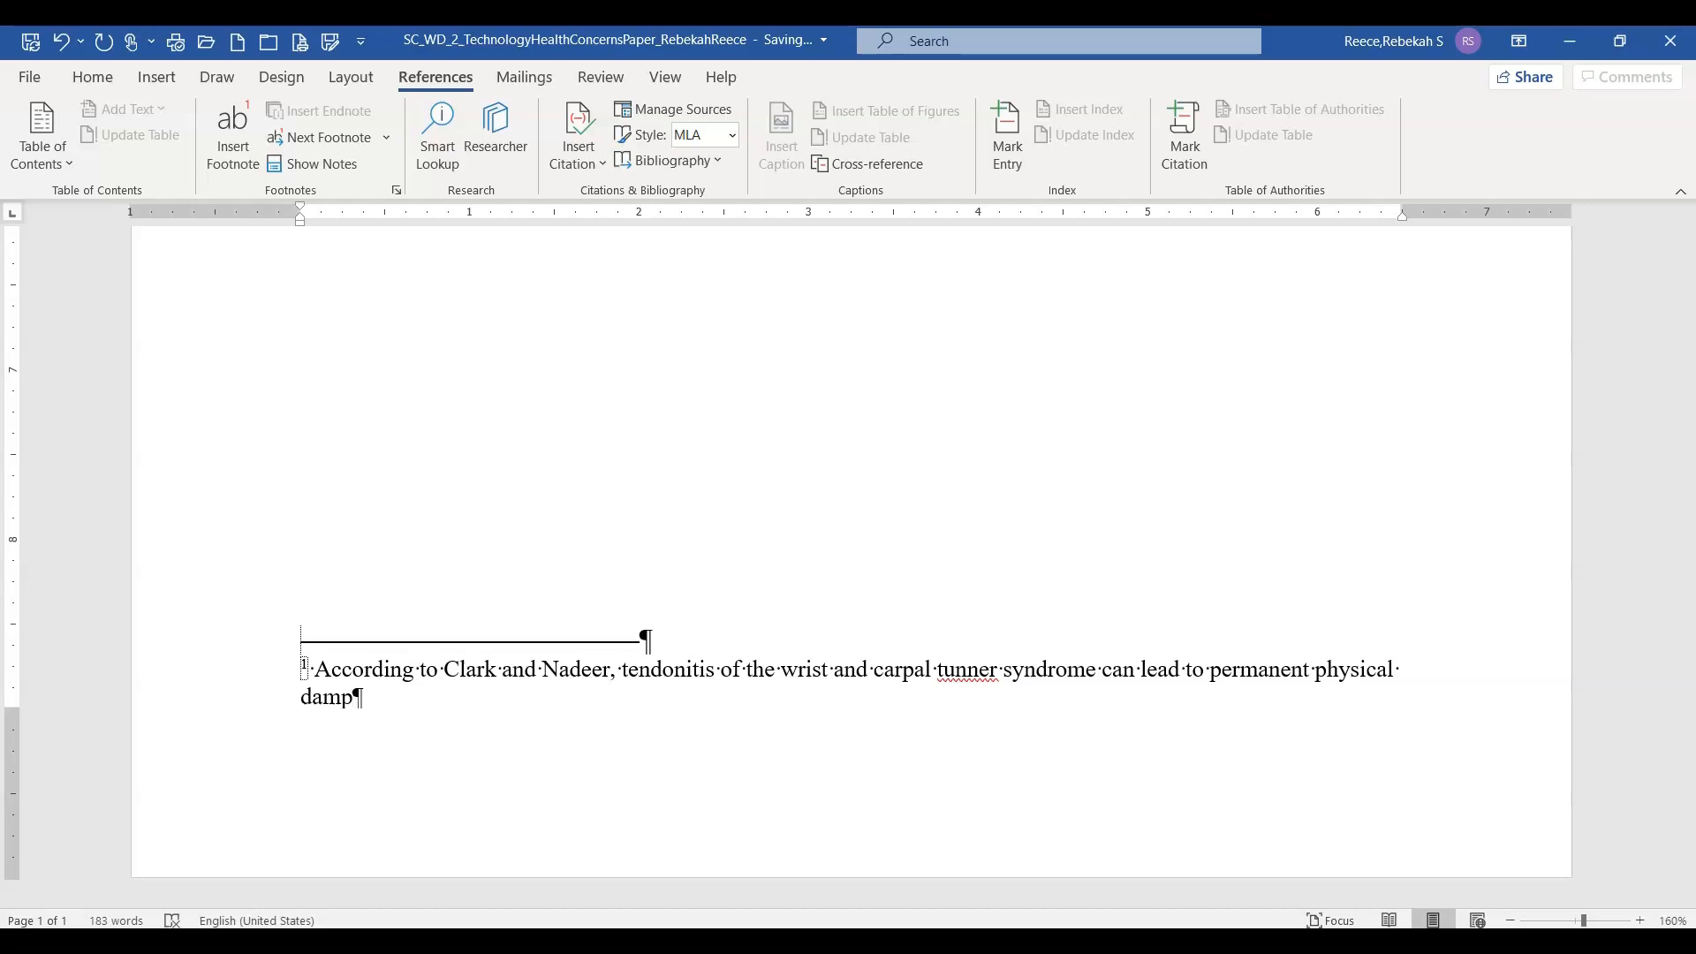
key("BackSpace")
type("age if left untreaded")
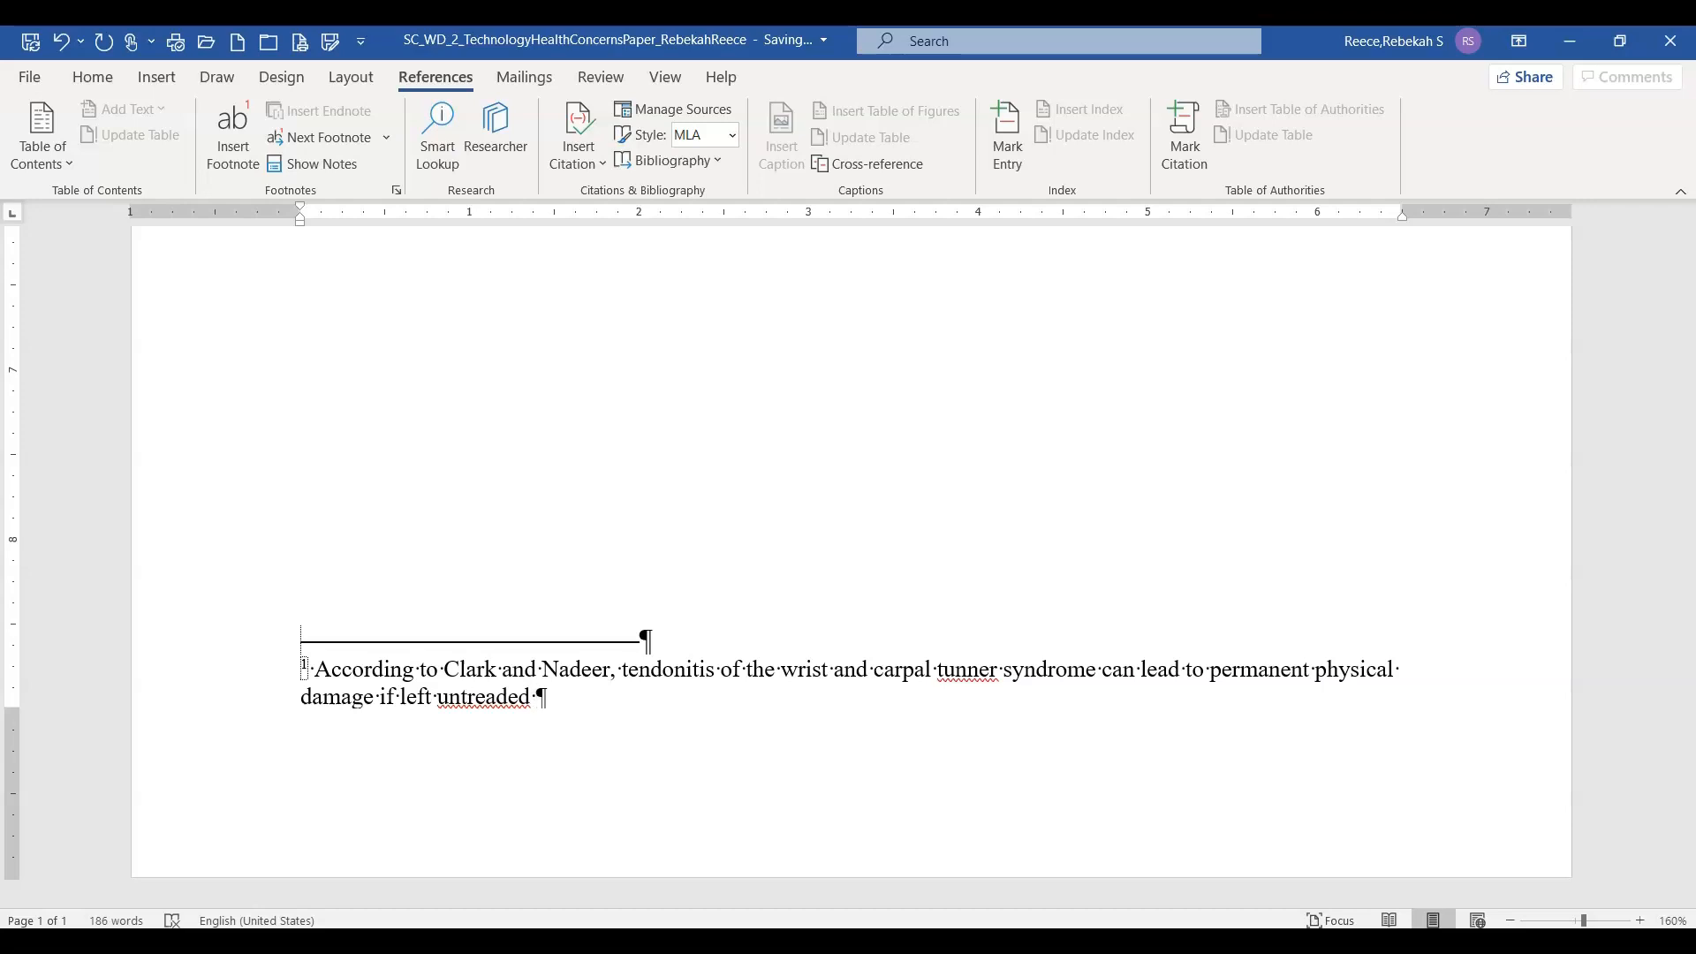
Correct the misspelled "untreaded" to "untreated" and "tunner" to "tunnel" in the footnote, and return to the end of the note
right_click(506, 704)
left_click(505, 704)
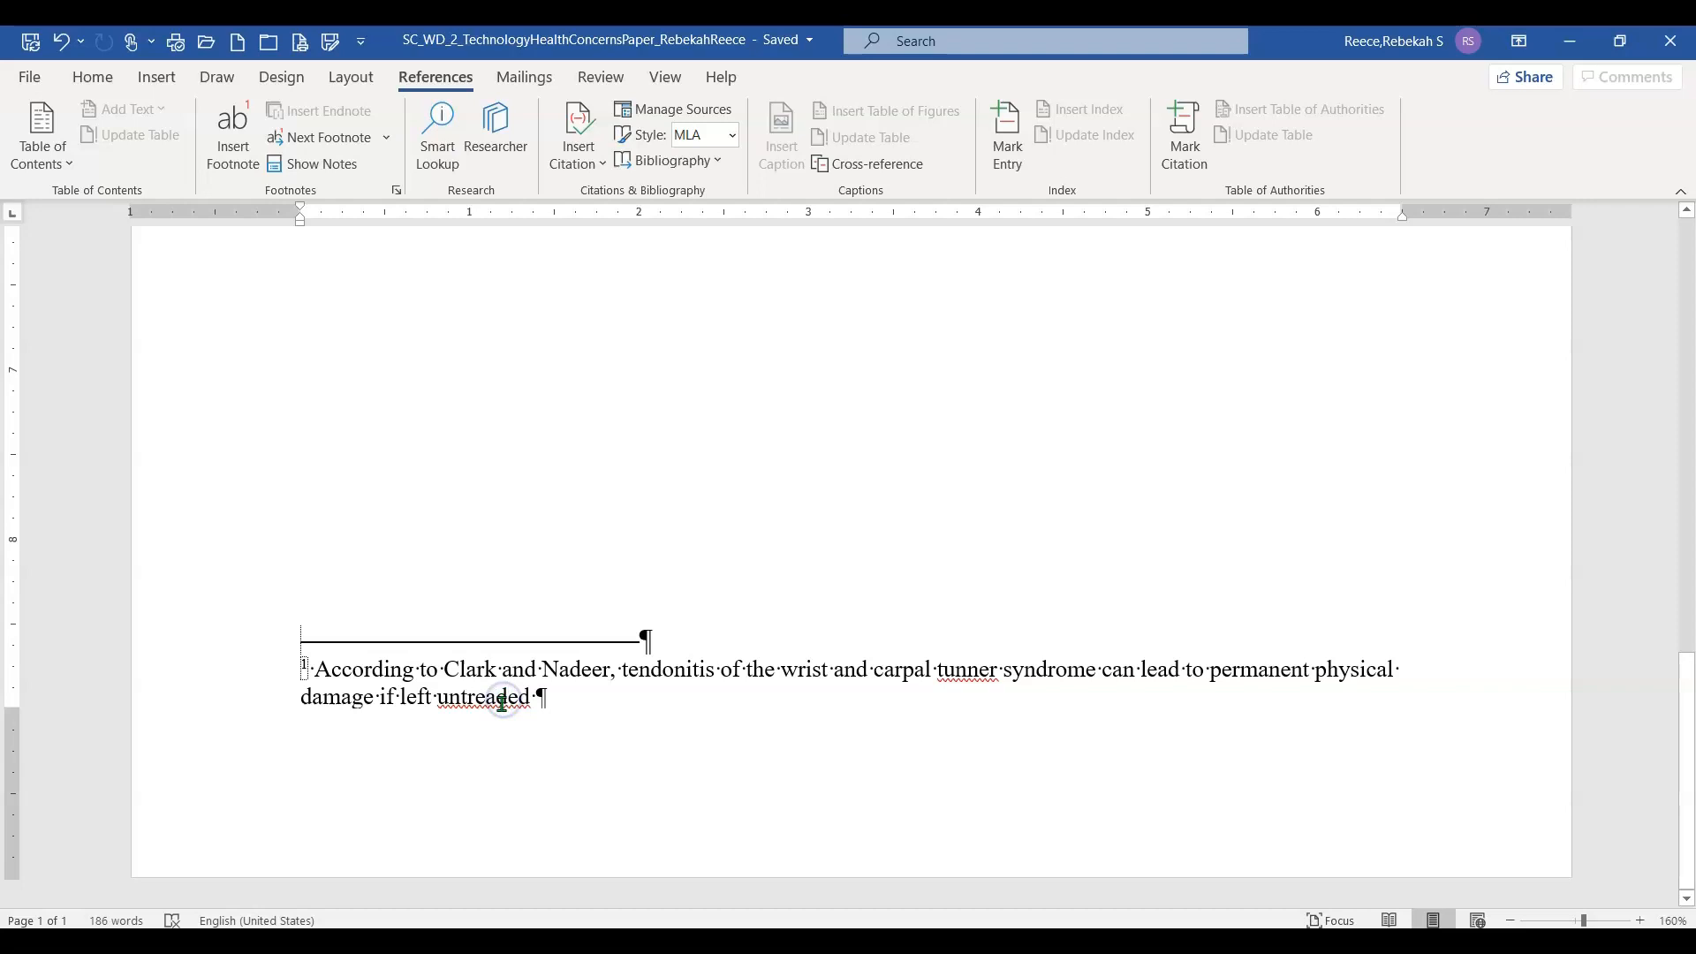
right_click(500, 705)
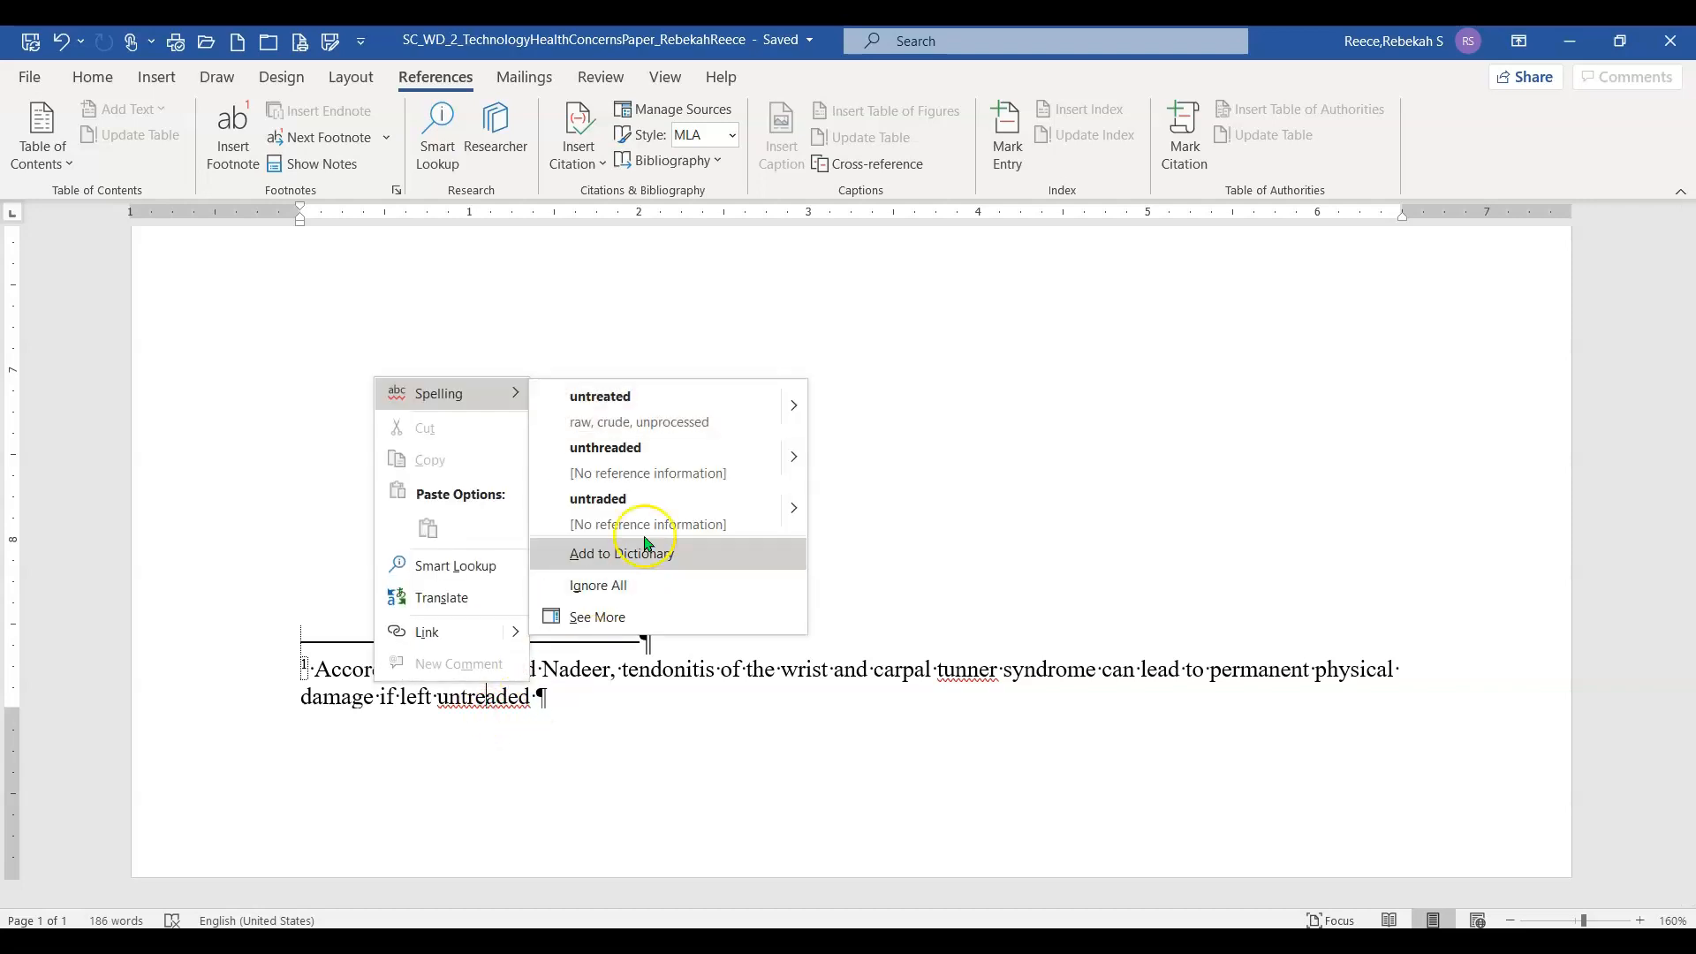
left_click(669, 423)
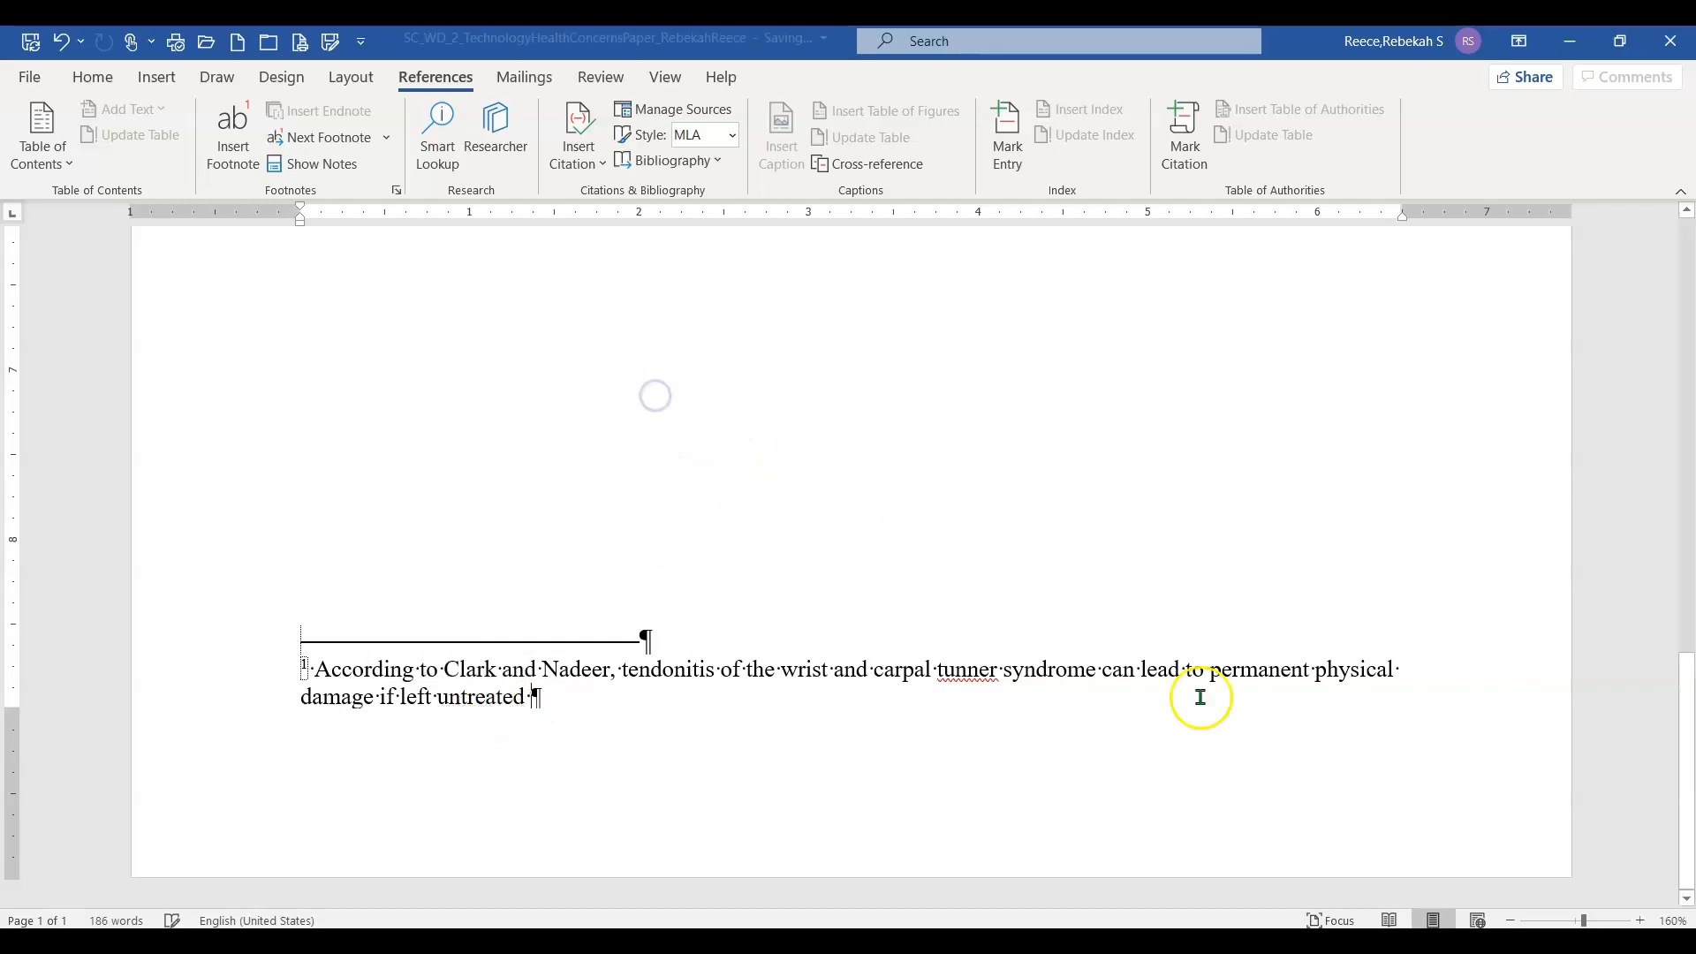
right_click(961, 679)
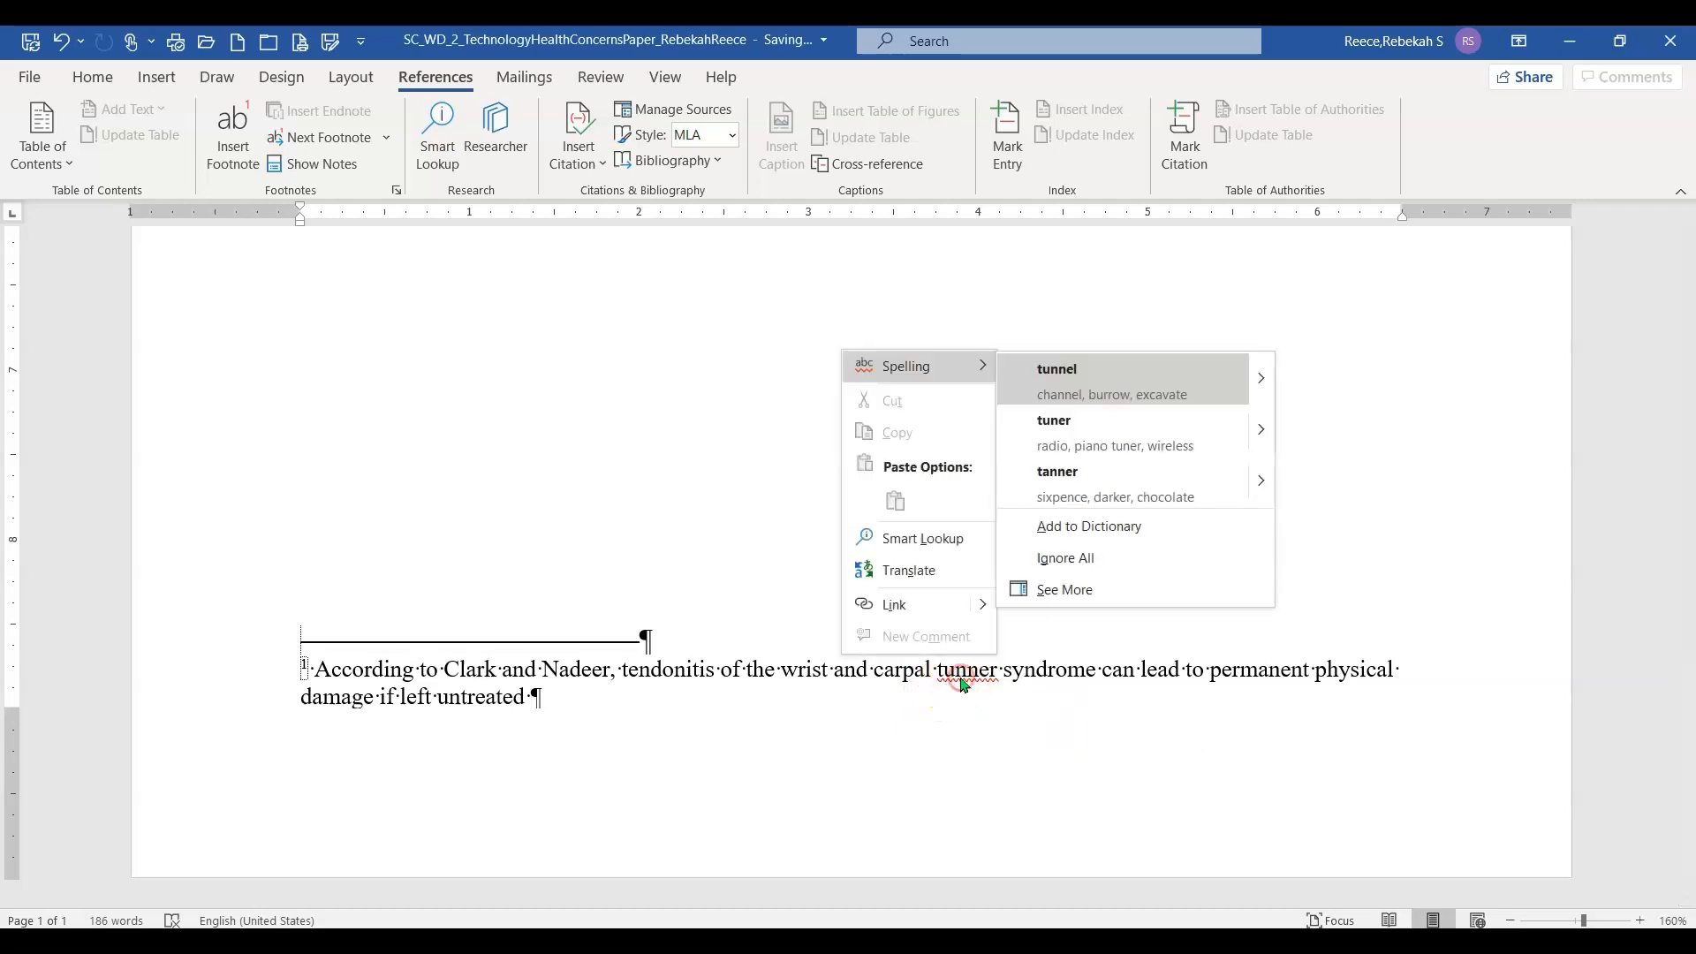
left_click(1065, 370)
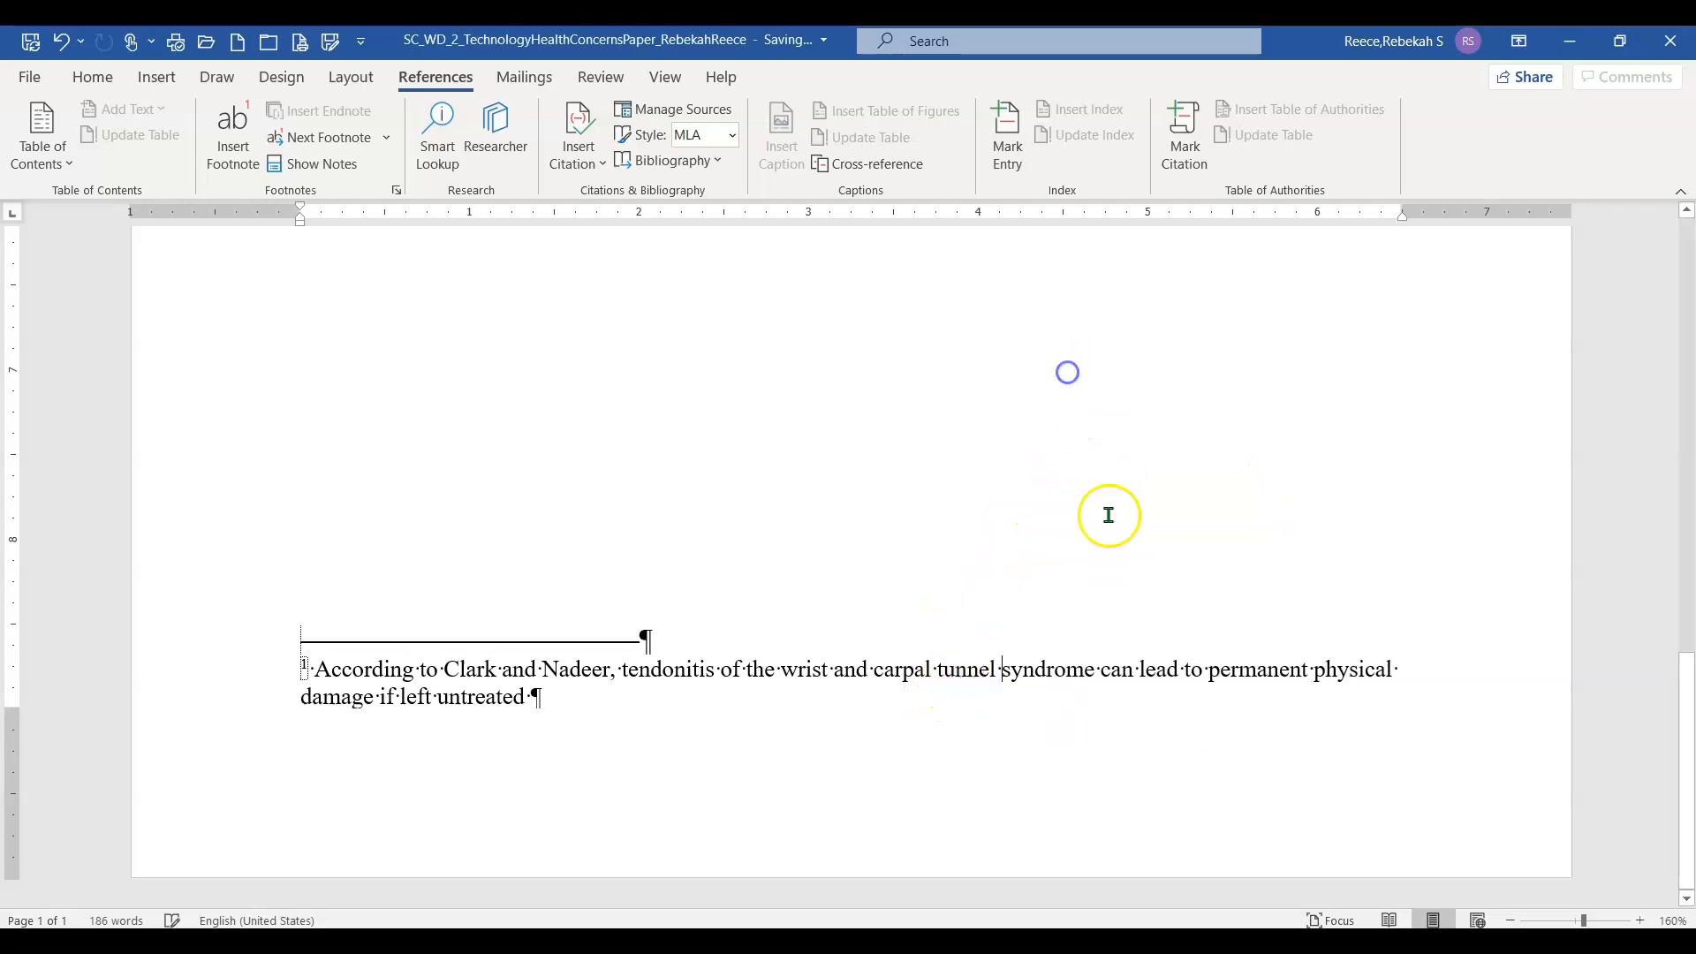
left_click(640, 737)
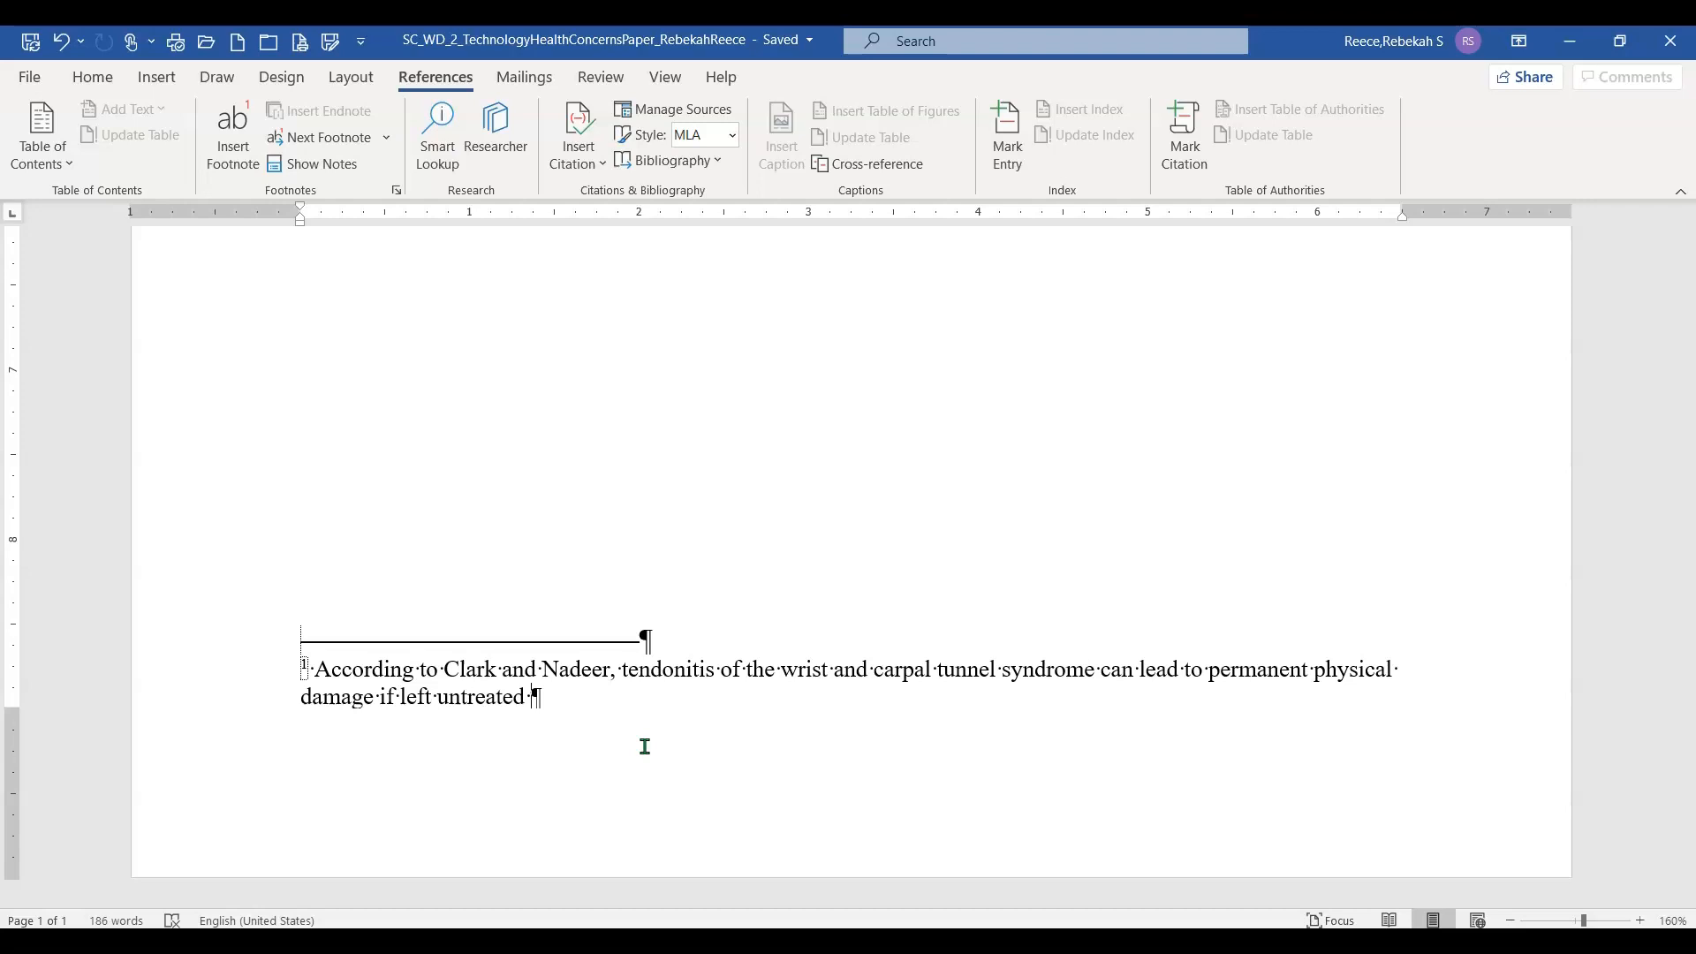
left_click(559, 730)
type("Clark")
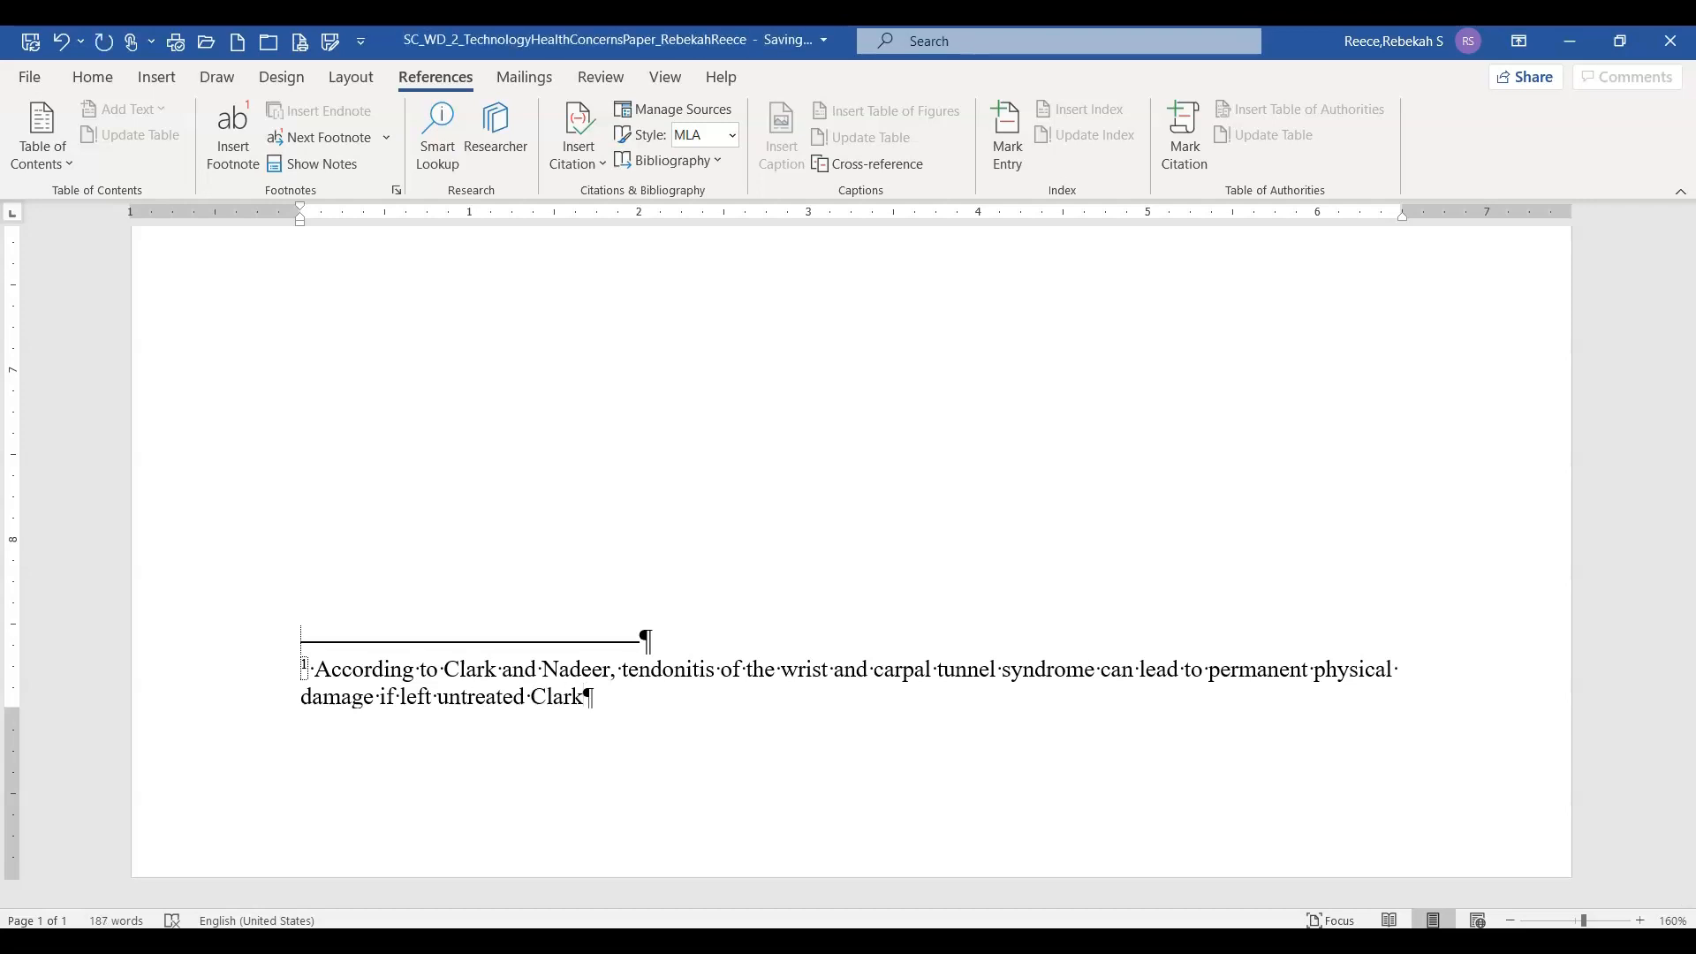
key("BackSpace")
key("BackSpace")
key("BackSpace")
key("BackSpace")
key("BackSpace")
key("BackSpace")
key("ctrl+z")
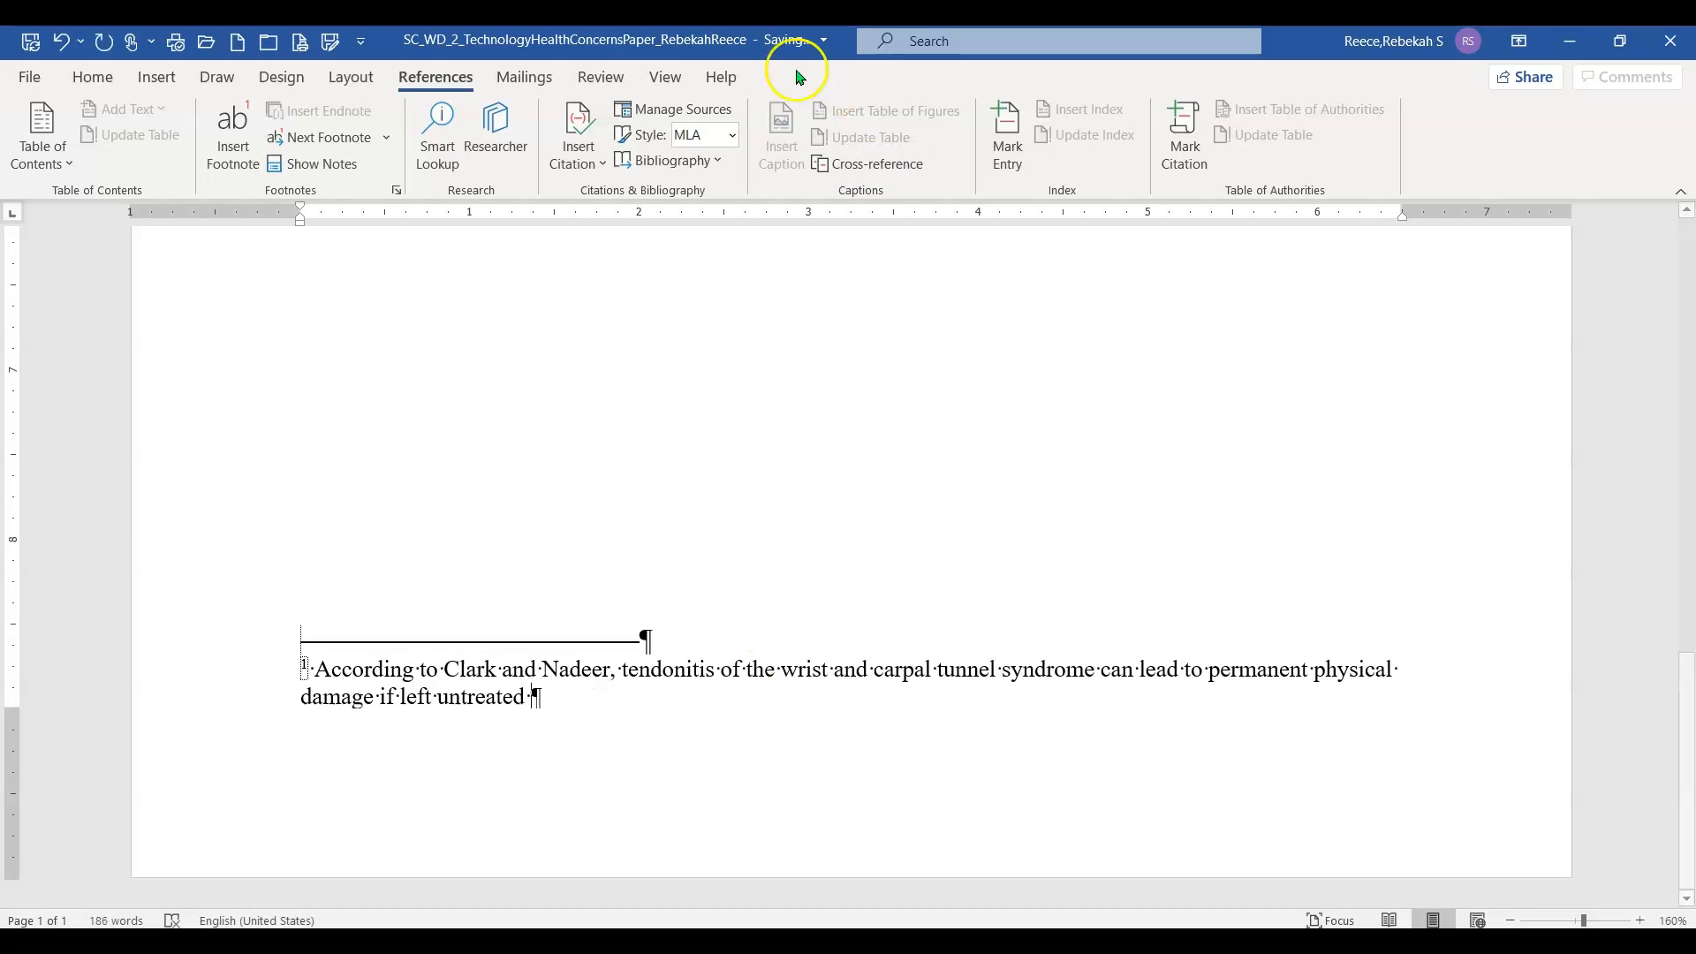
Insert a citation placeholder tagged with the first author's surname at the end of the footnote and close the sentence with a period
left_click(579, 144)
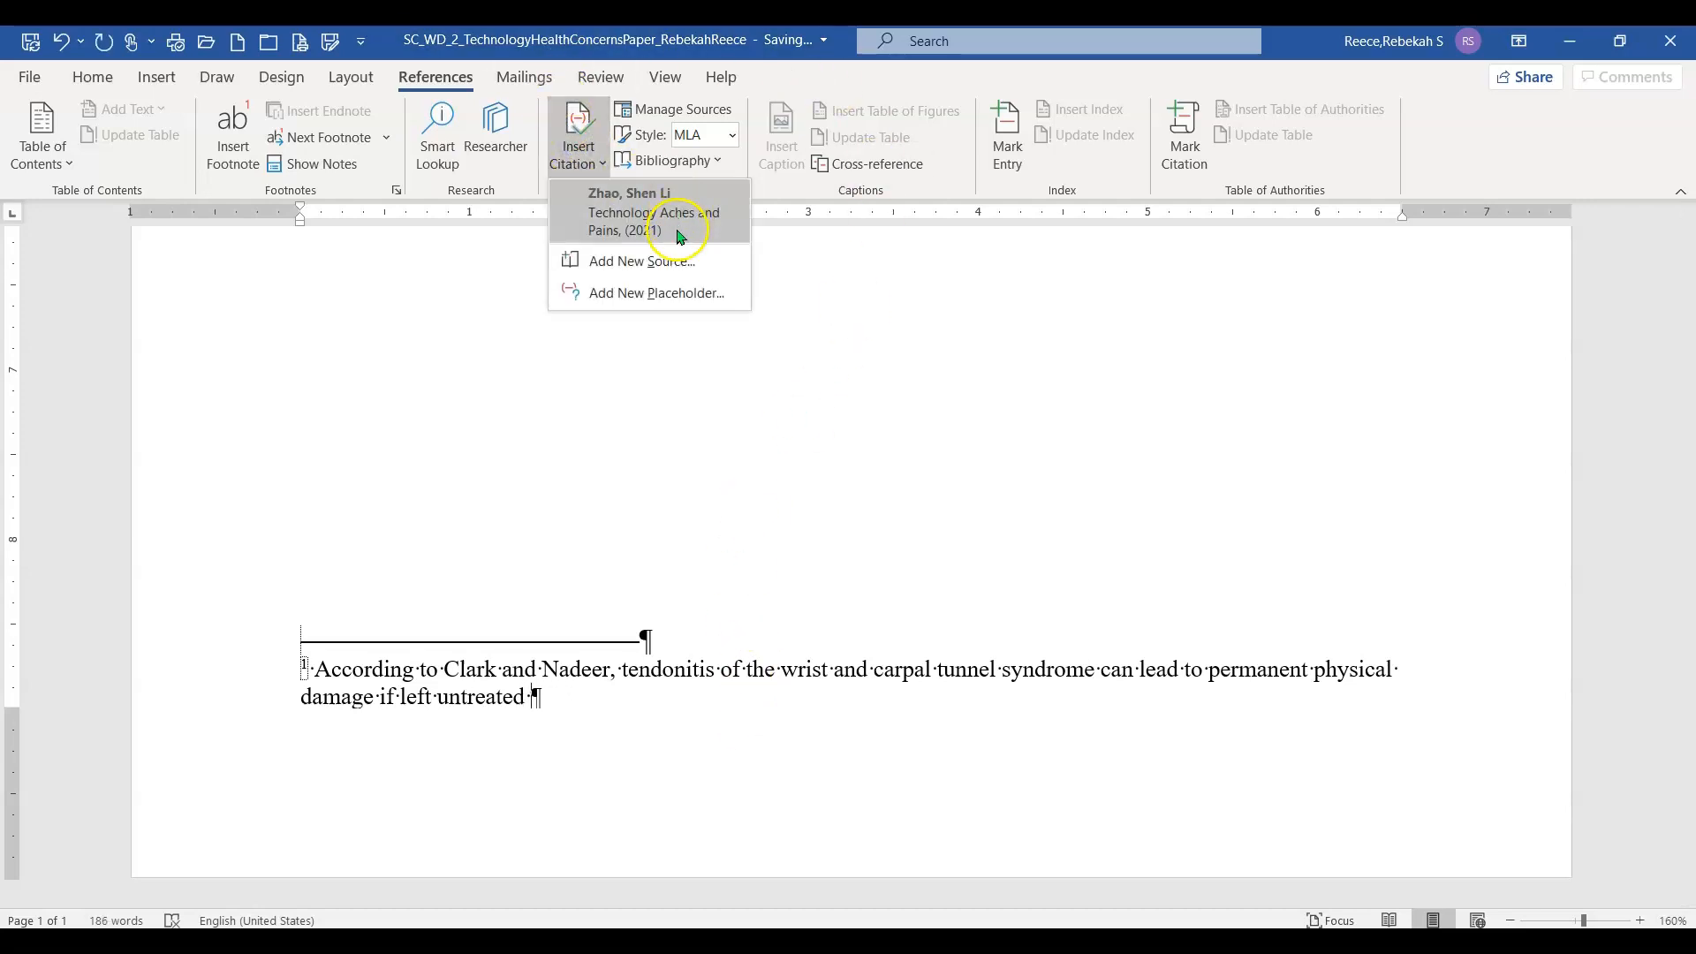
left_click(641, 291)
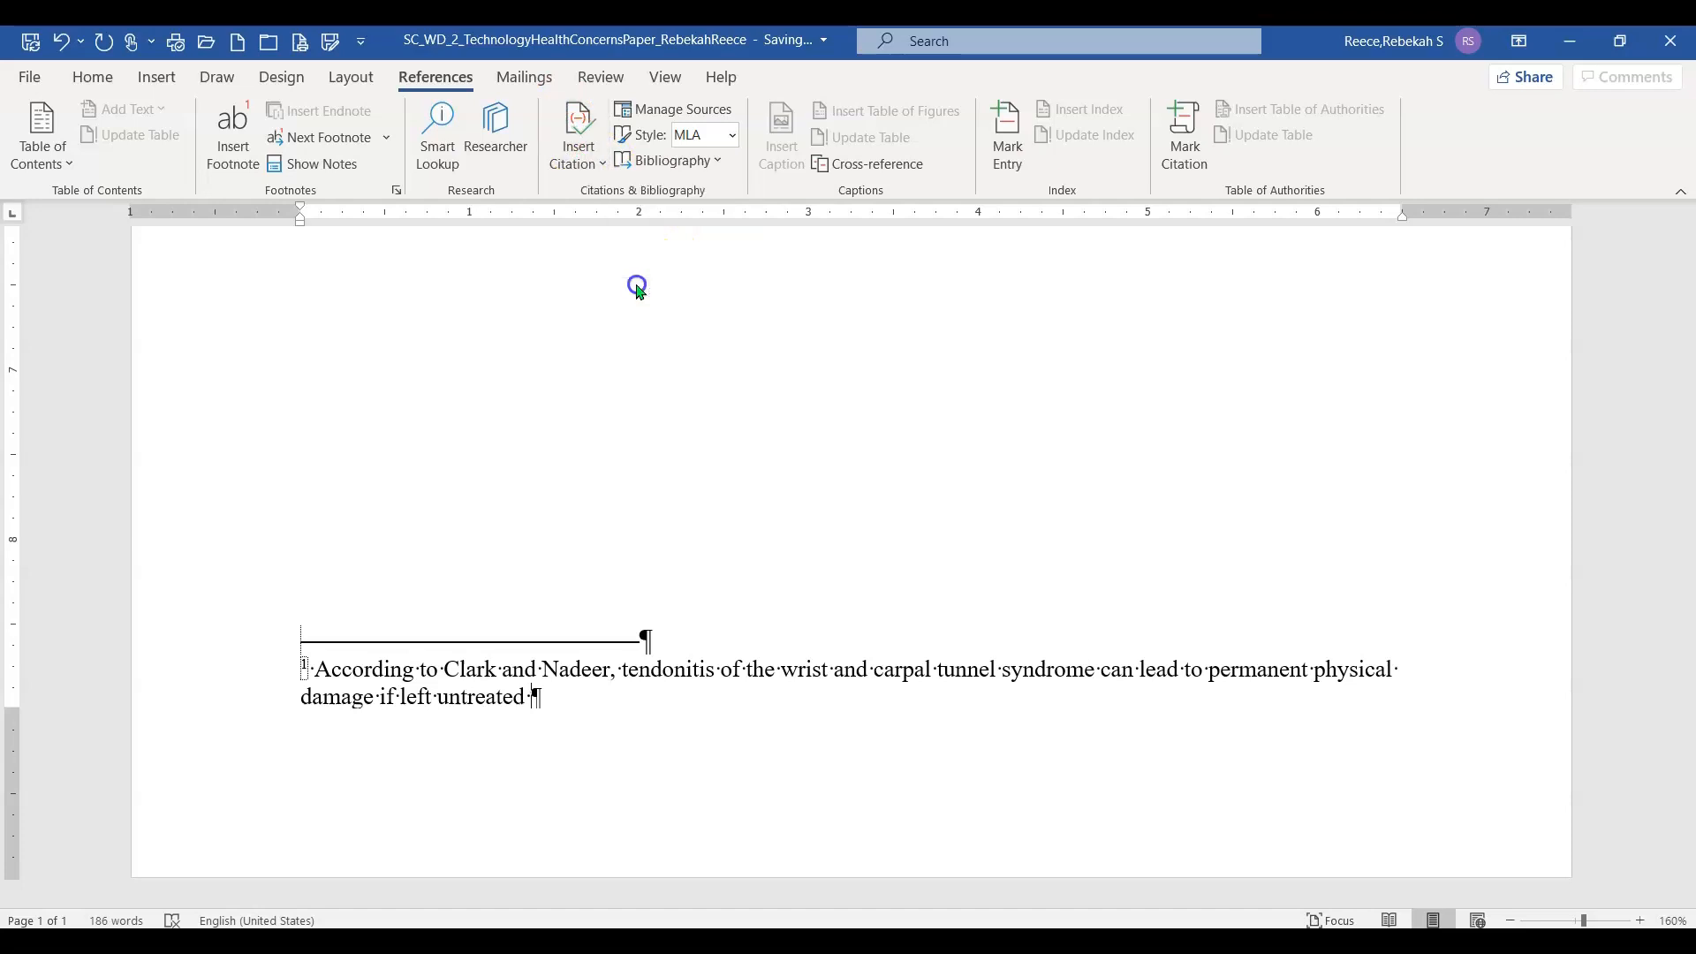
type("Clark")
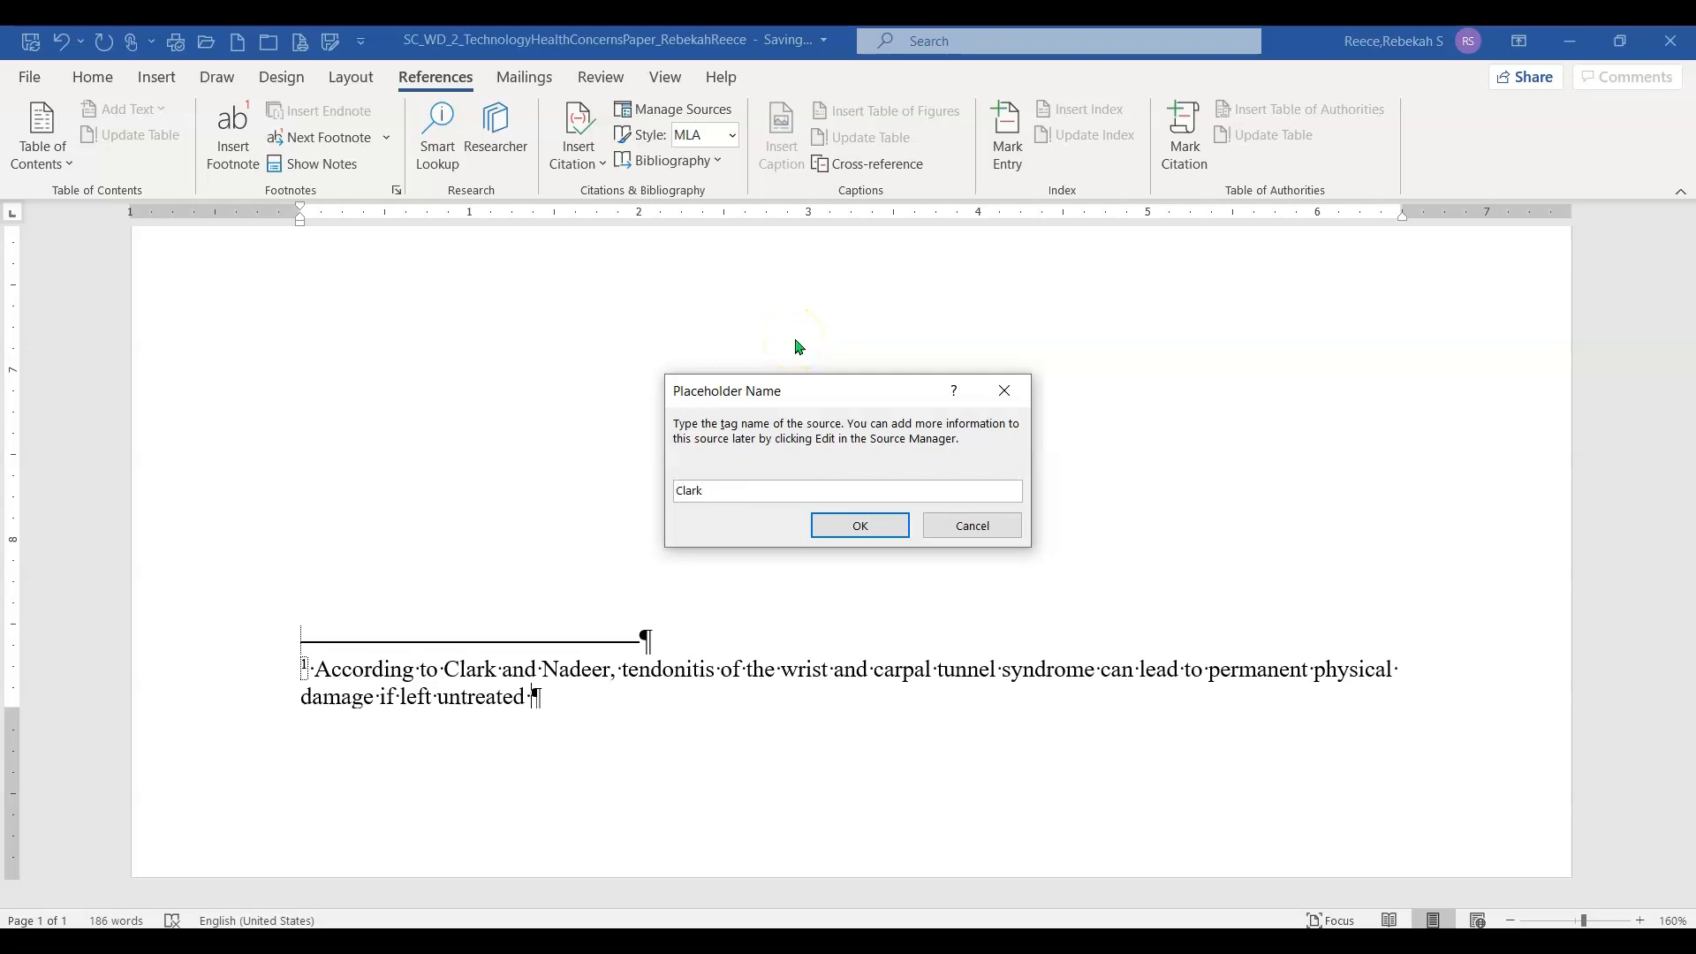
left_click(857, 521)
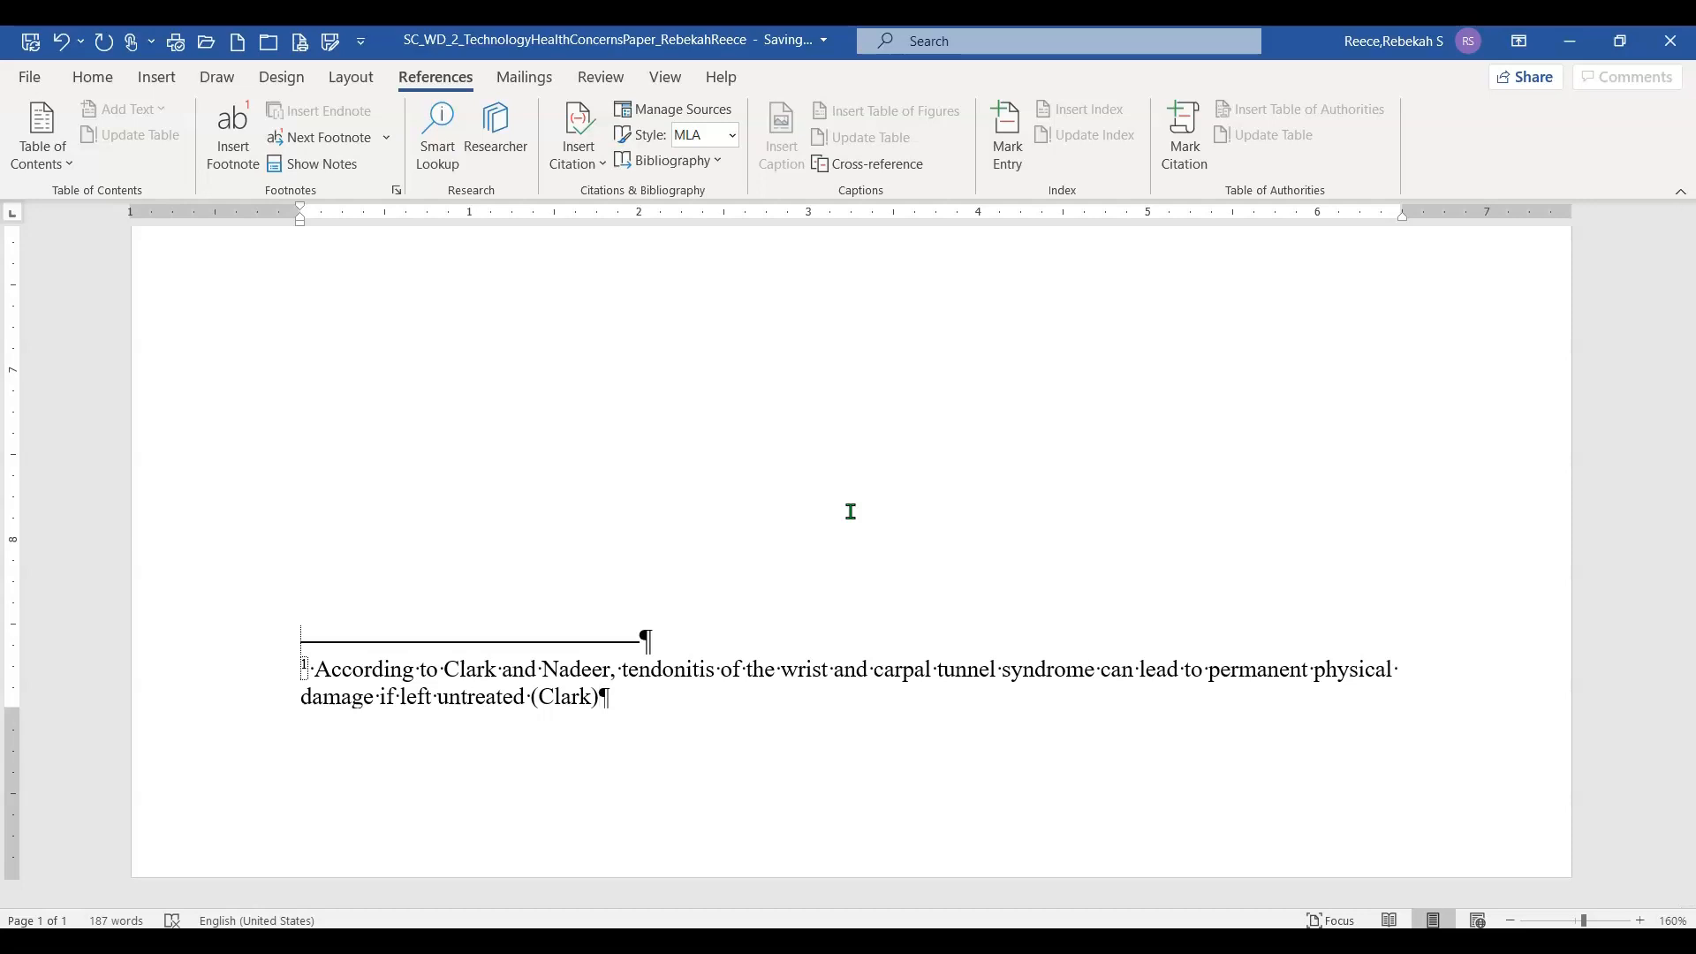
type(".")
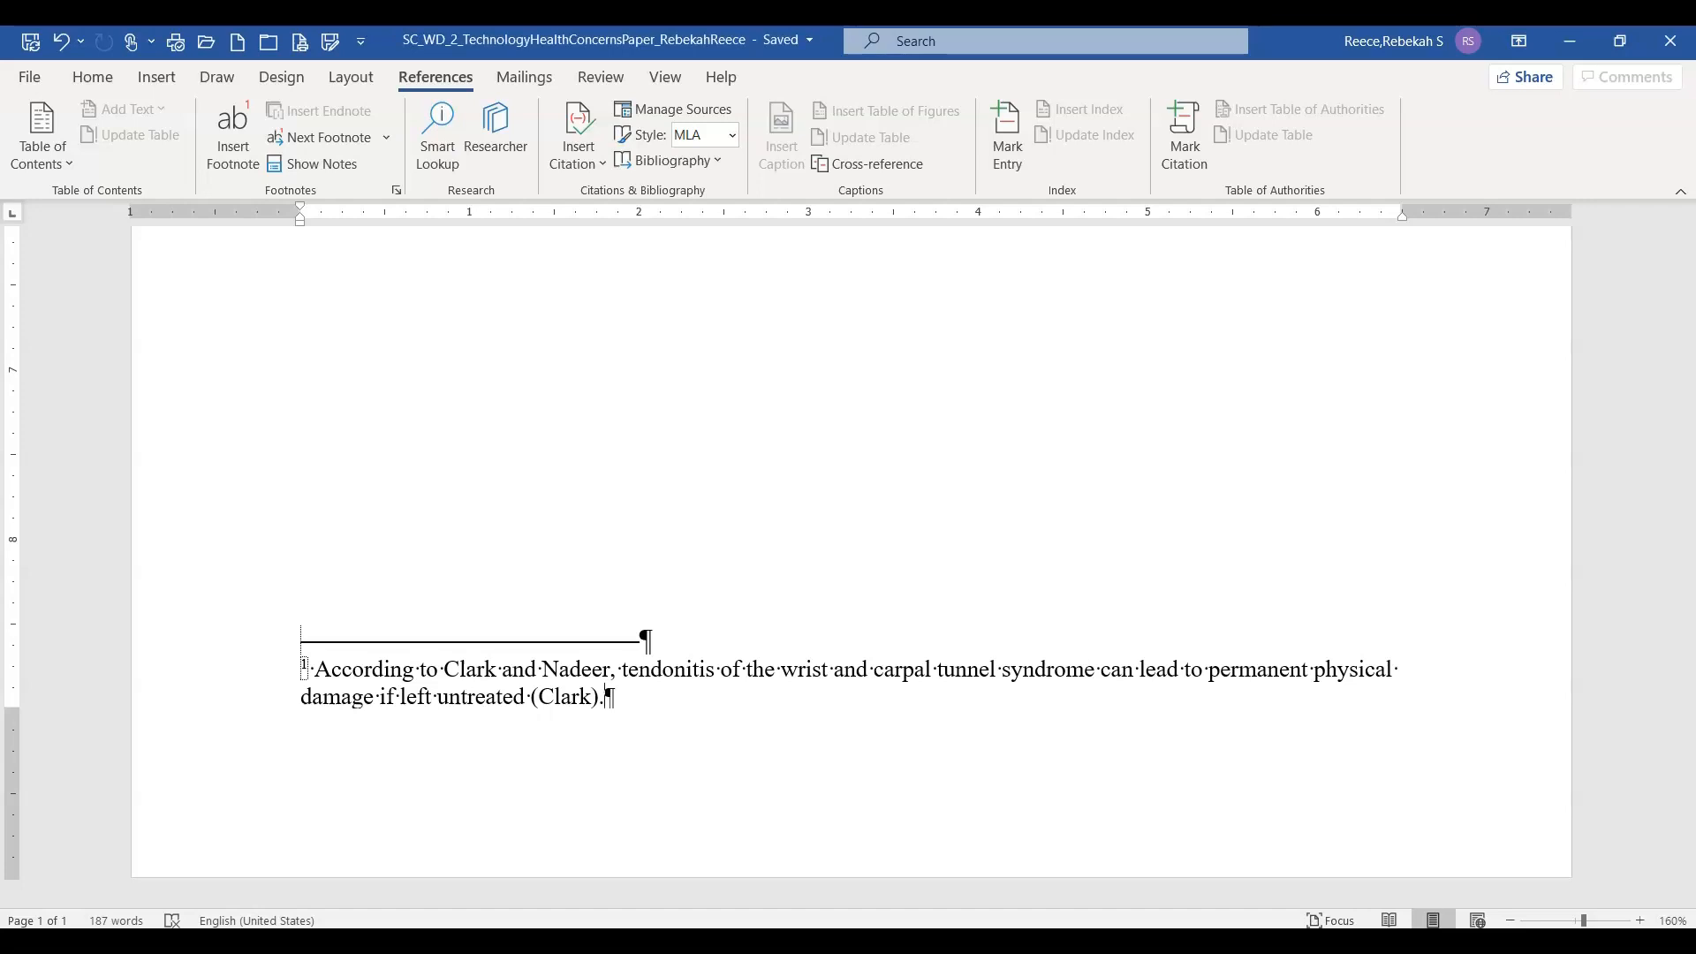
Modify the Footnote Text style of the note to use a 12 pt font and double line spacing
scroll(855, 504, "up", 3)
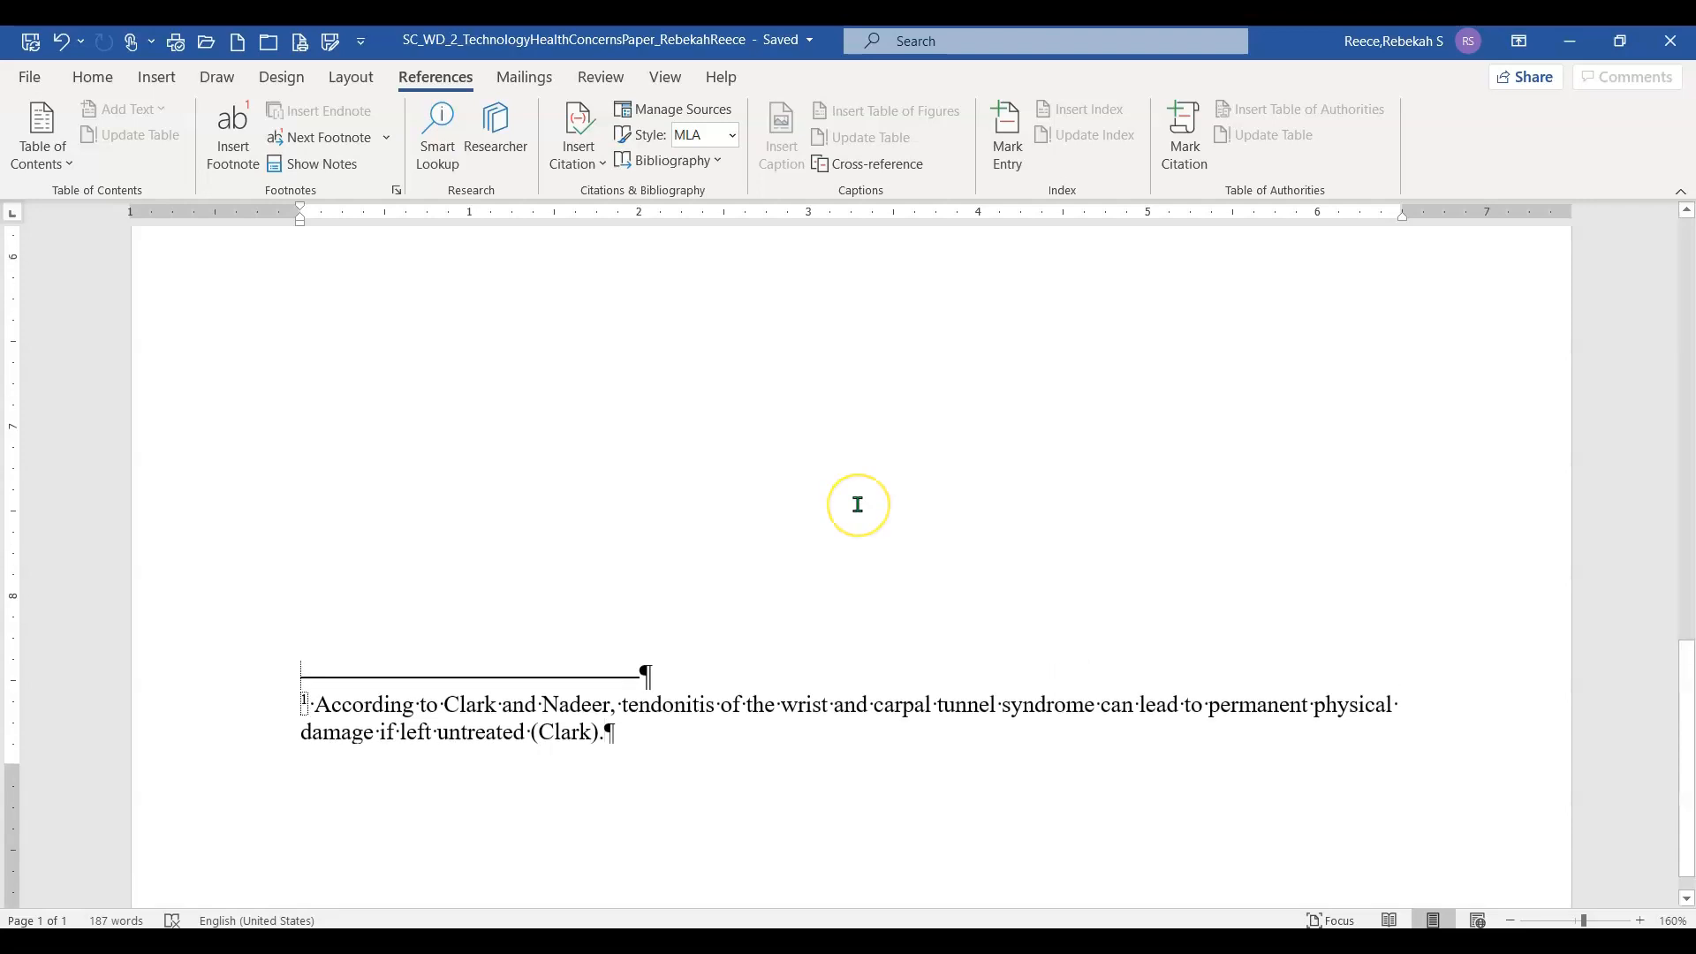
scroll(858, 505, "down", 1)
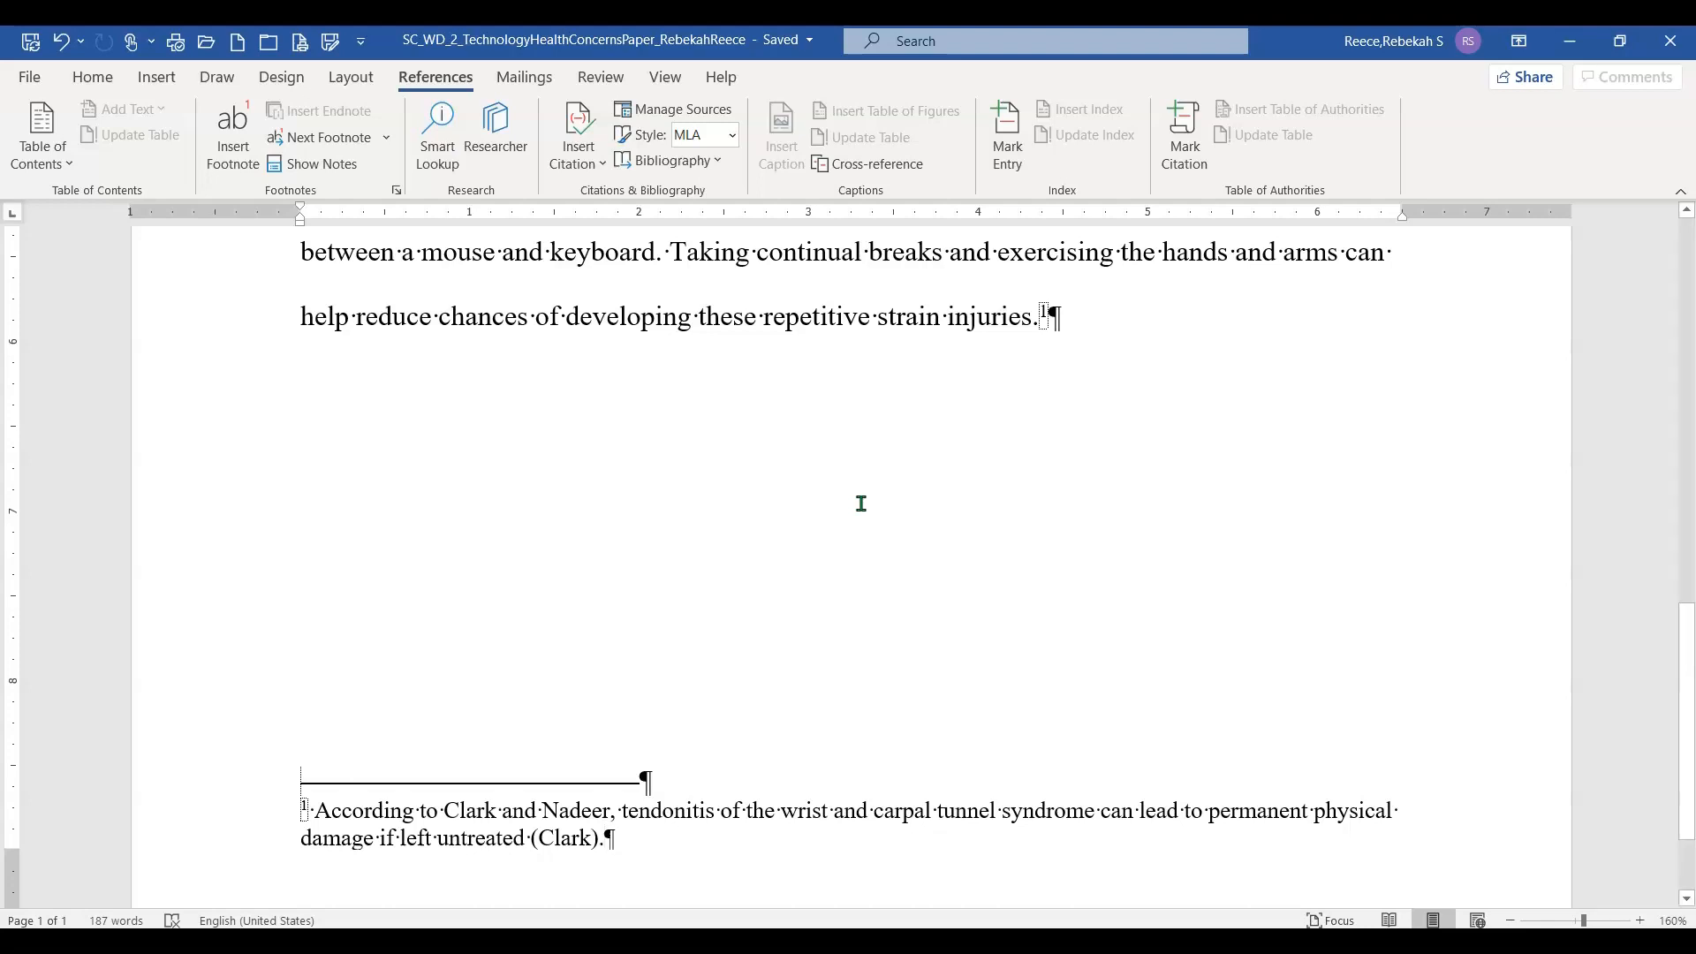
right_click(765, 811)
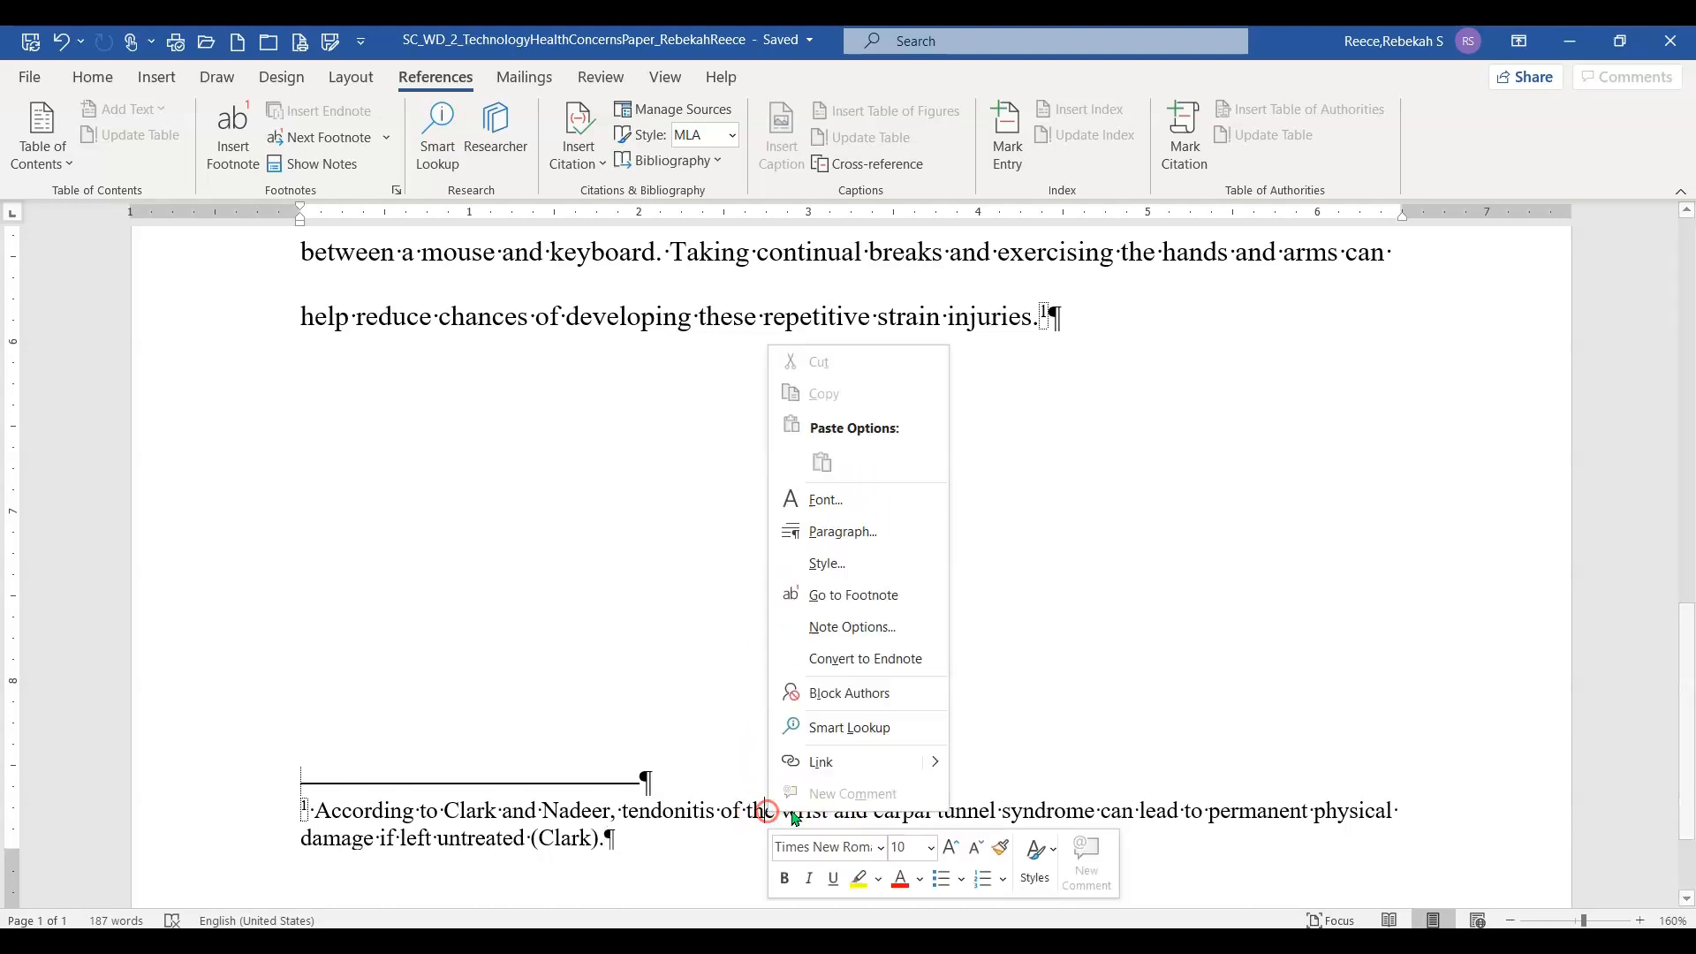
right_click(401, 838)
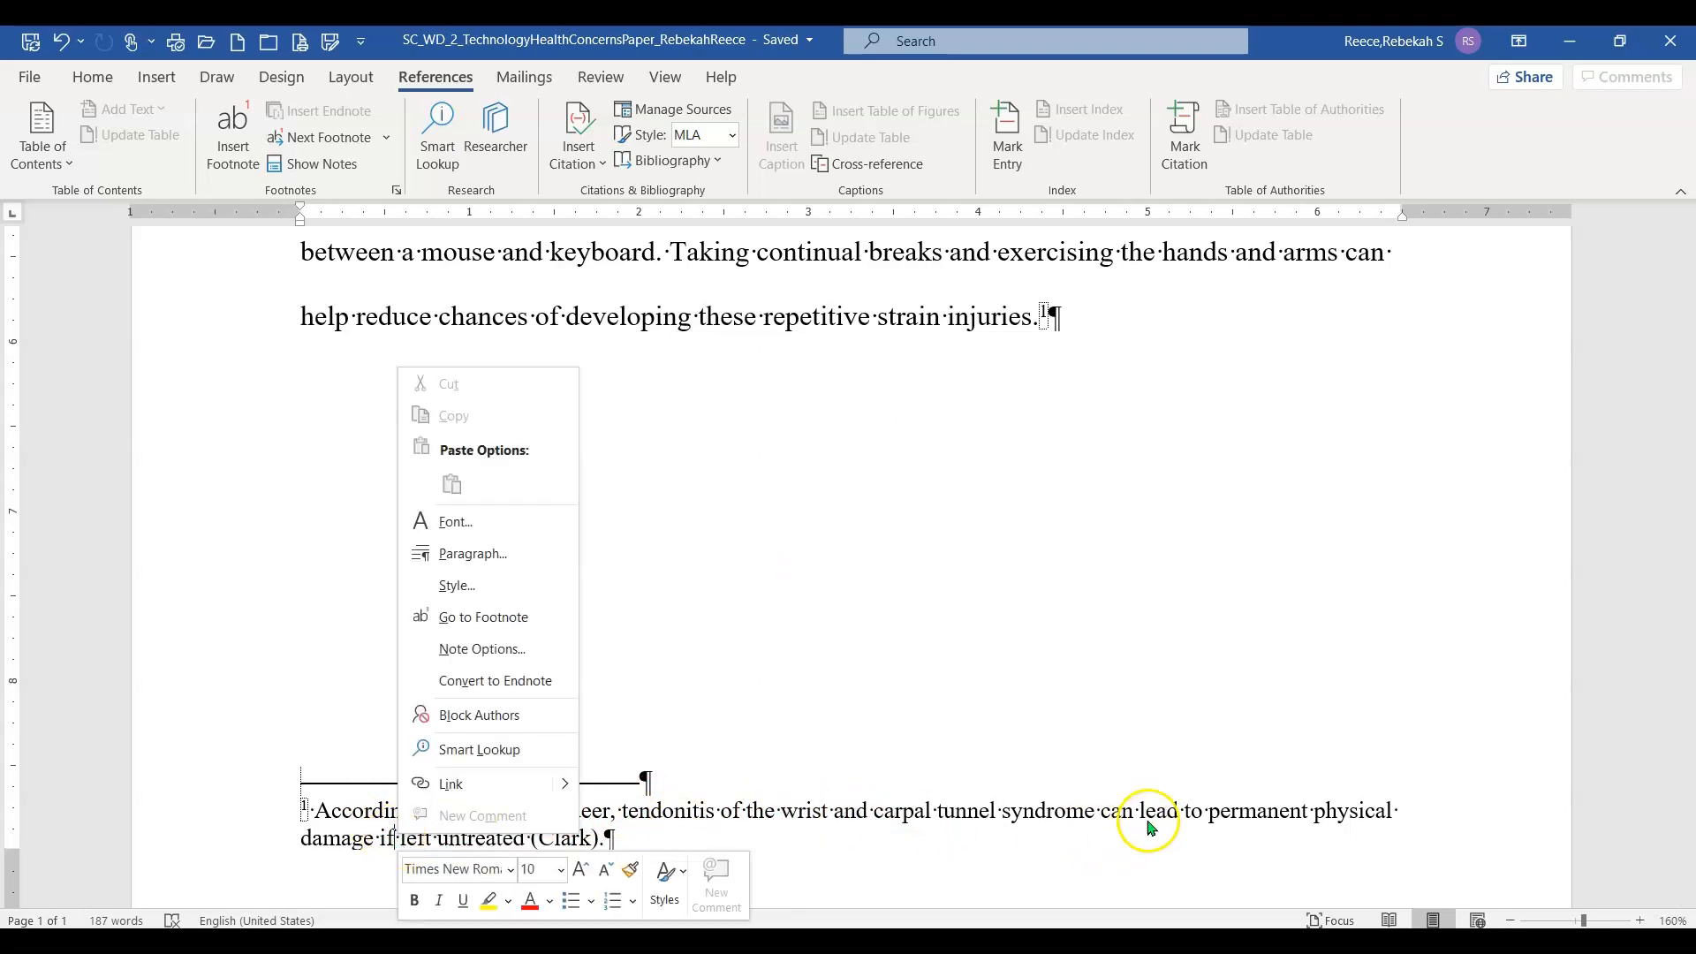
left_click(1178, 811)
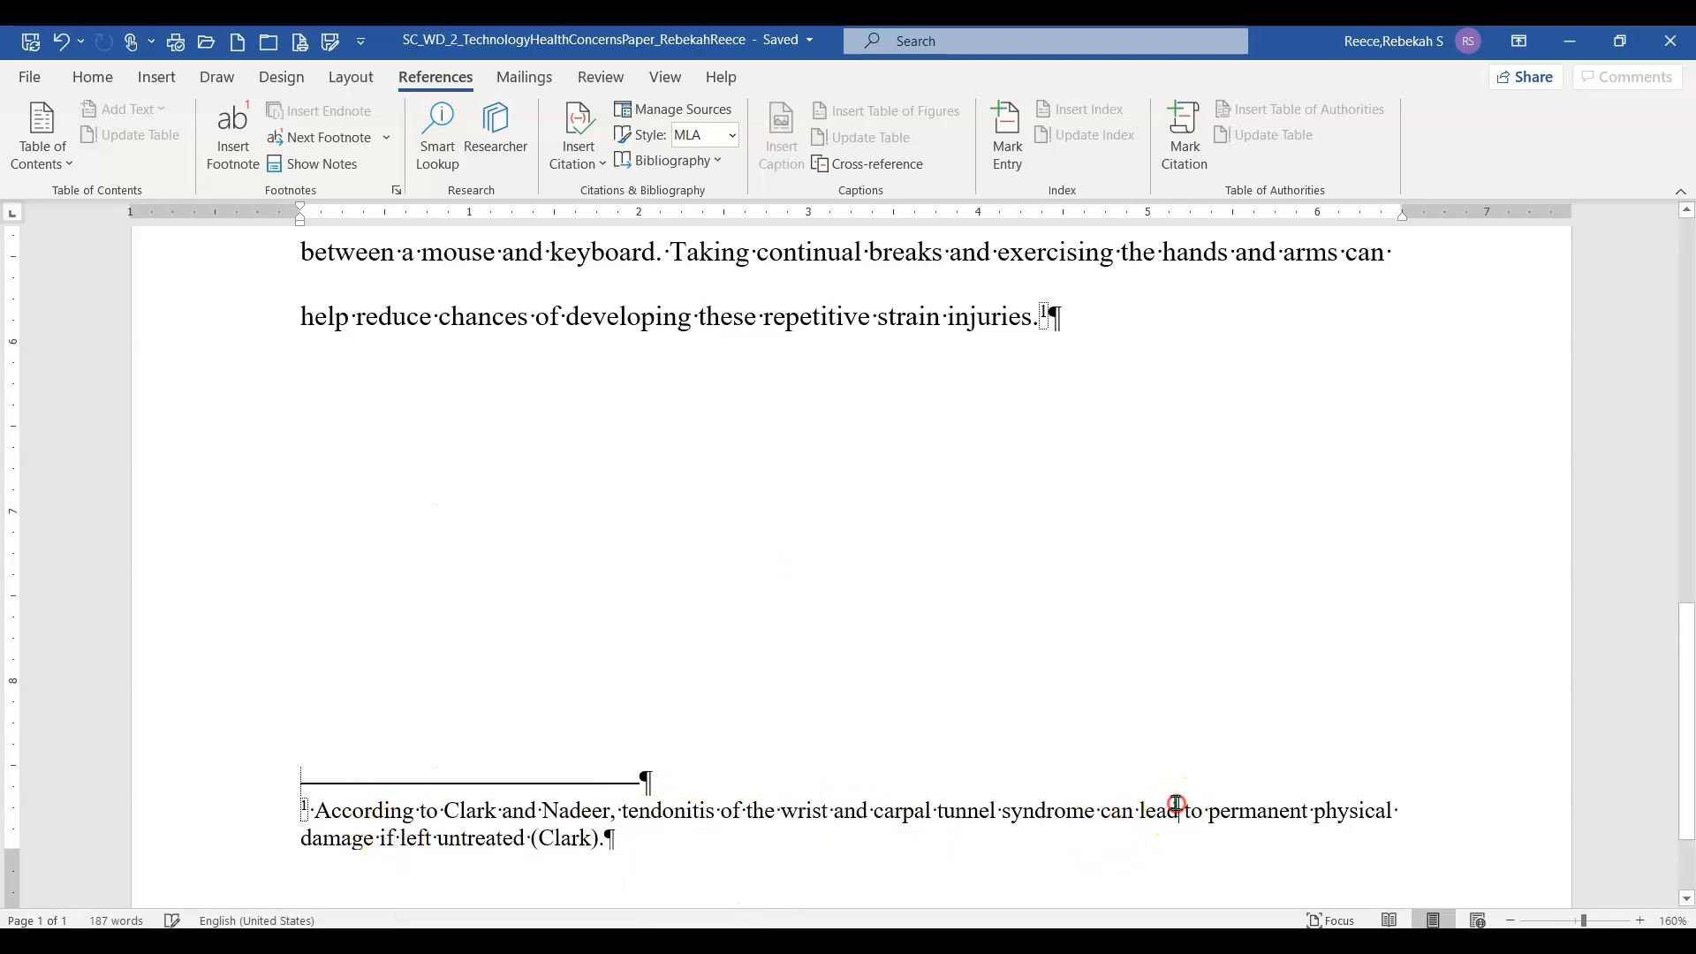
right_click(979, 815)
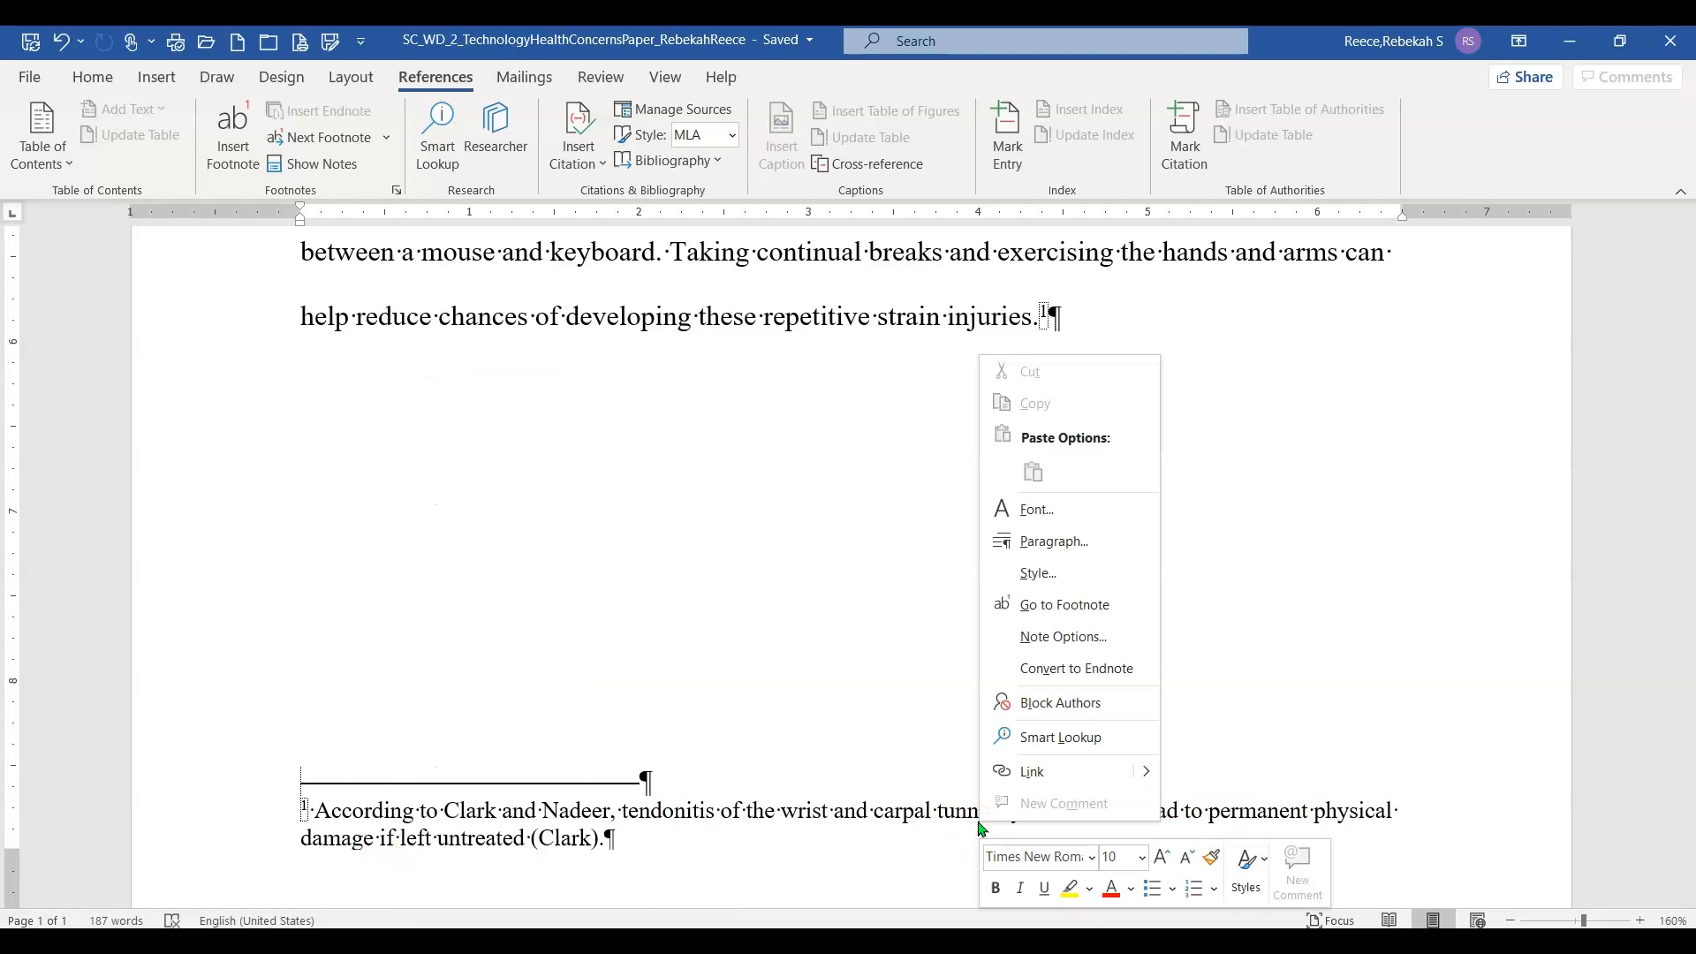
left_click(1048, 572)
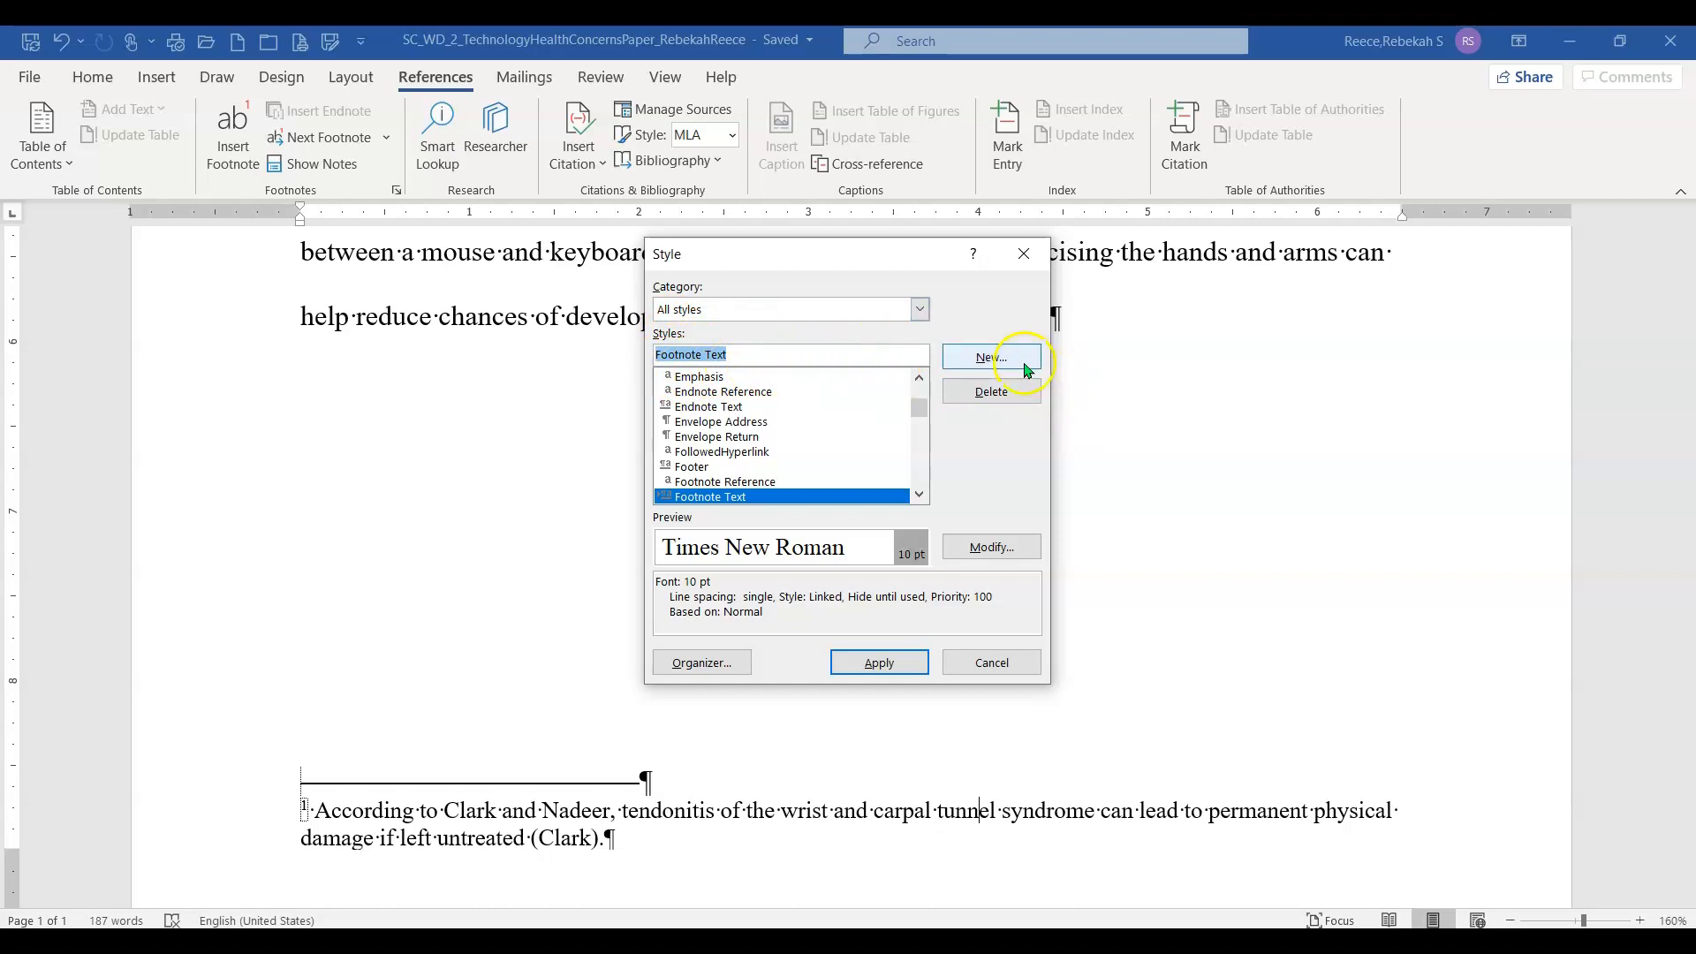
left_click(991, 547)
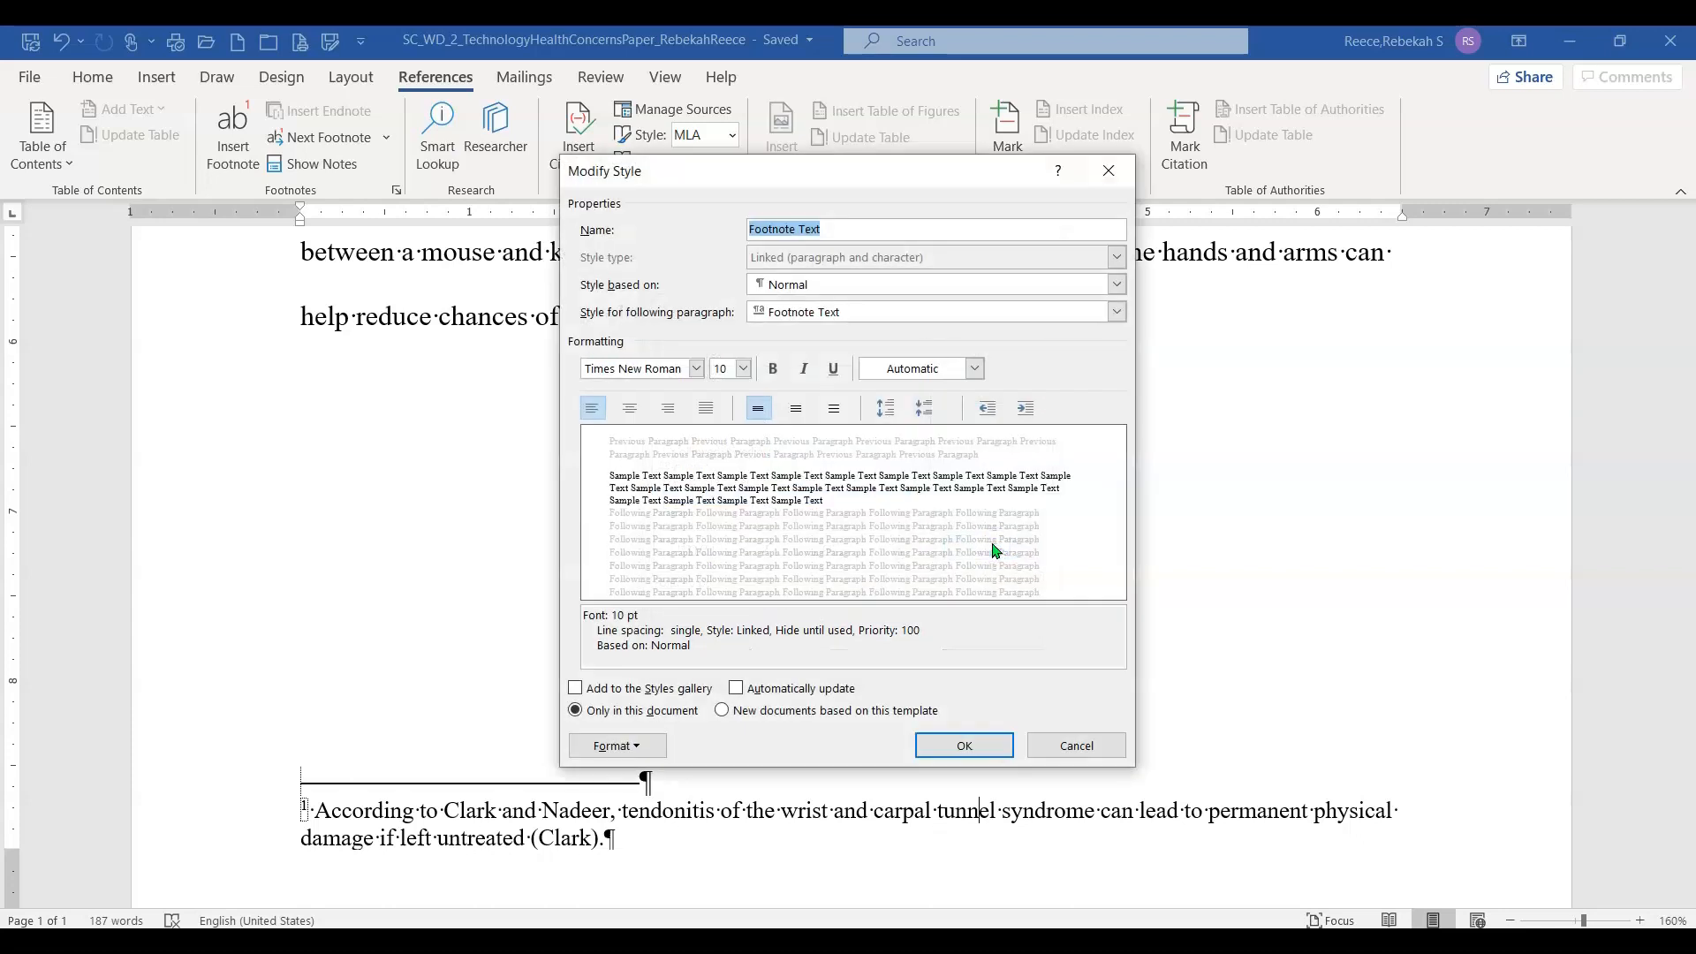
left_click(733, 369)
left_click(742, 370)
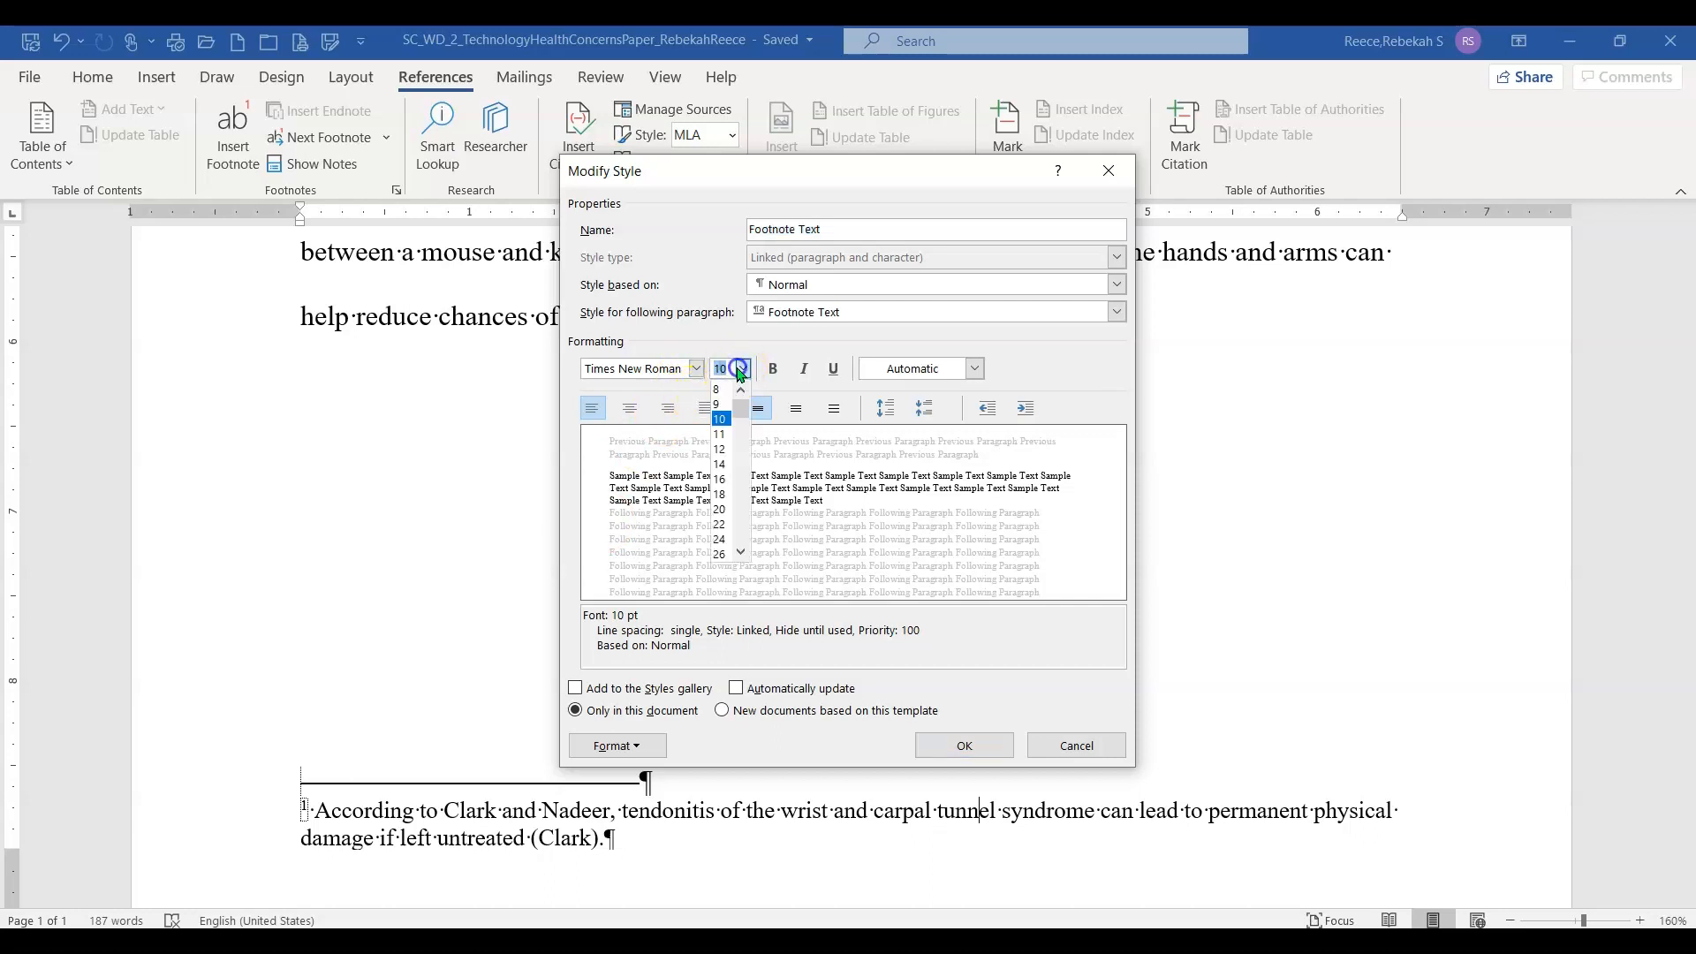
left_click(720, 449)
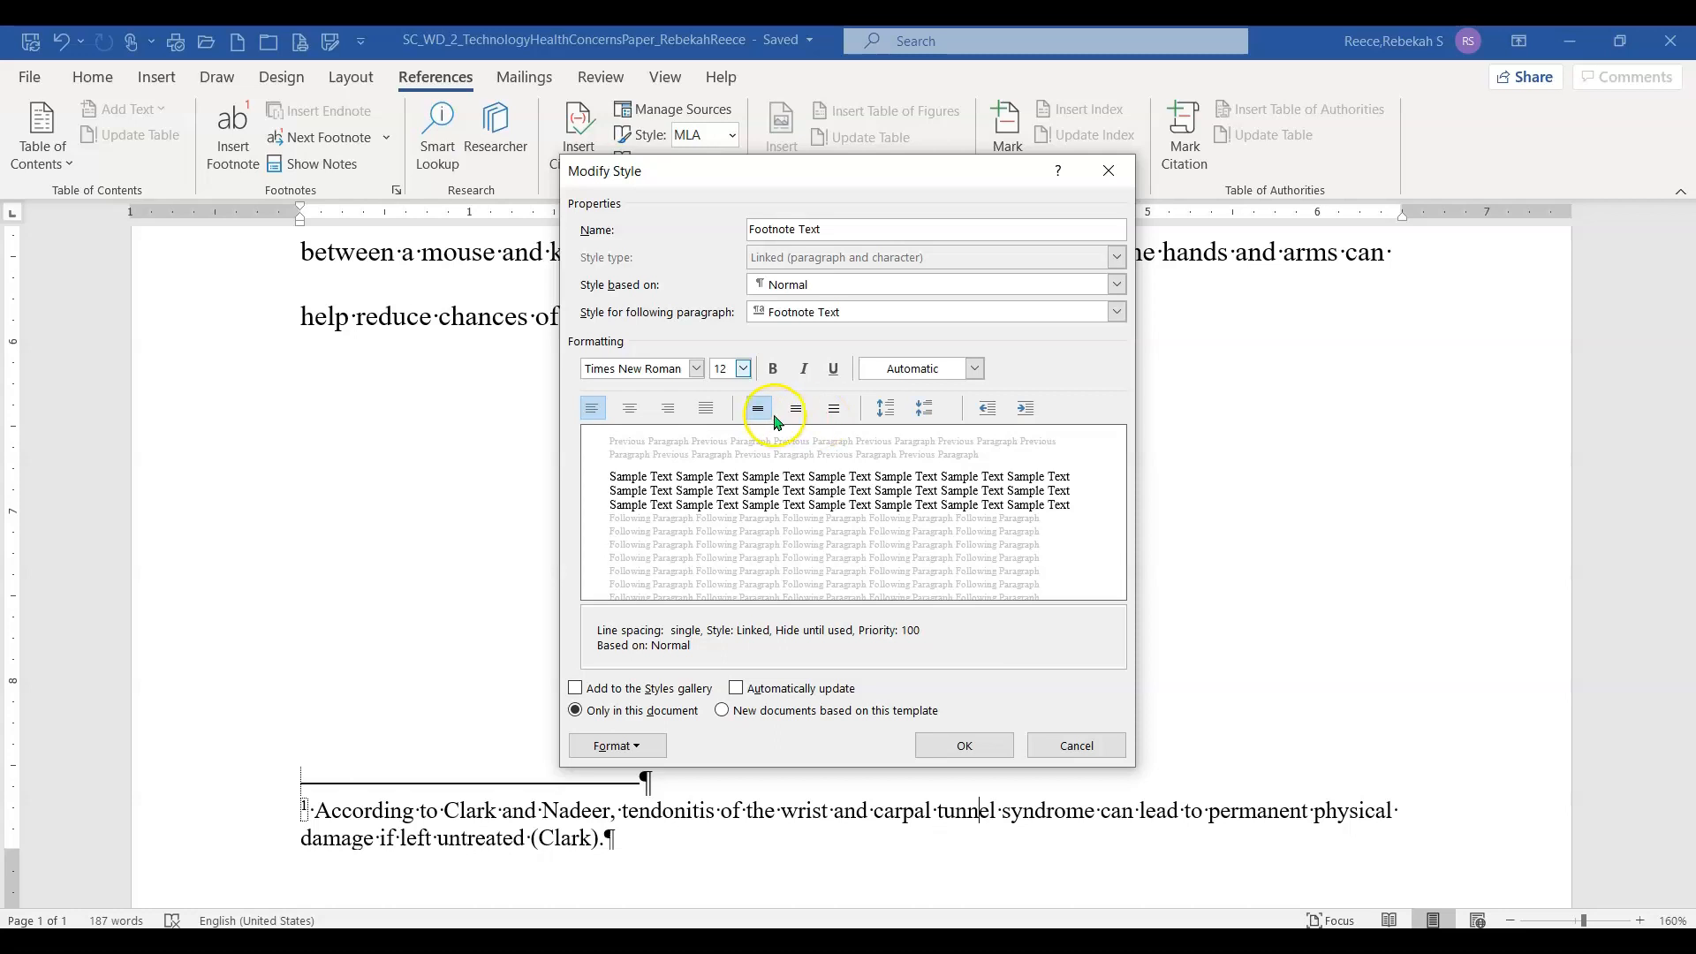
left_click(835, 411)
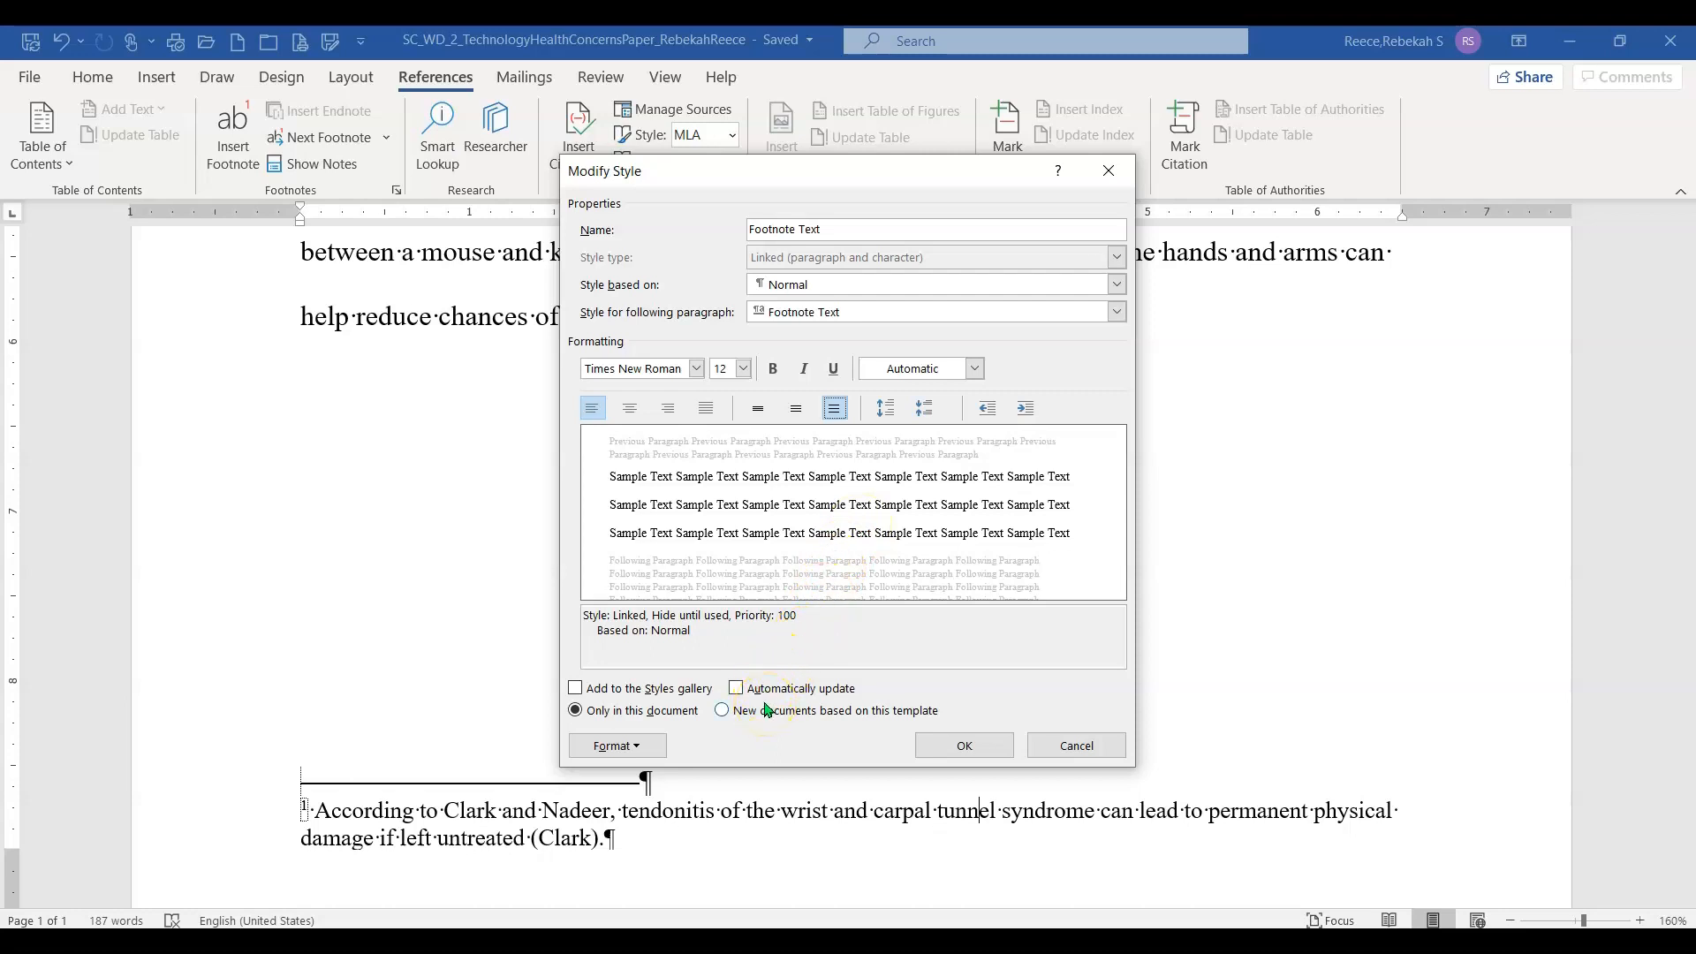
Add a 0.5" first-line indent to the paragraph format of the Footnote Text style
left_click(611, 749)
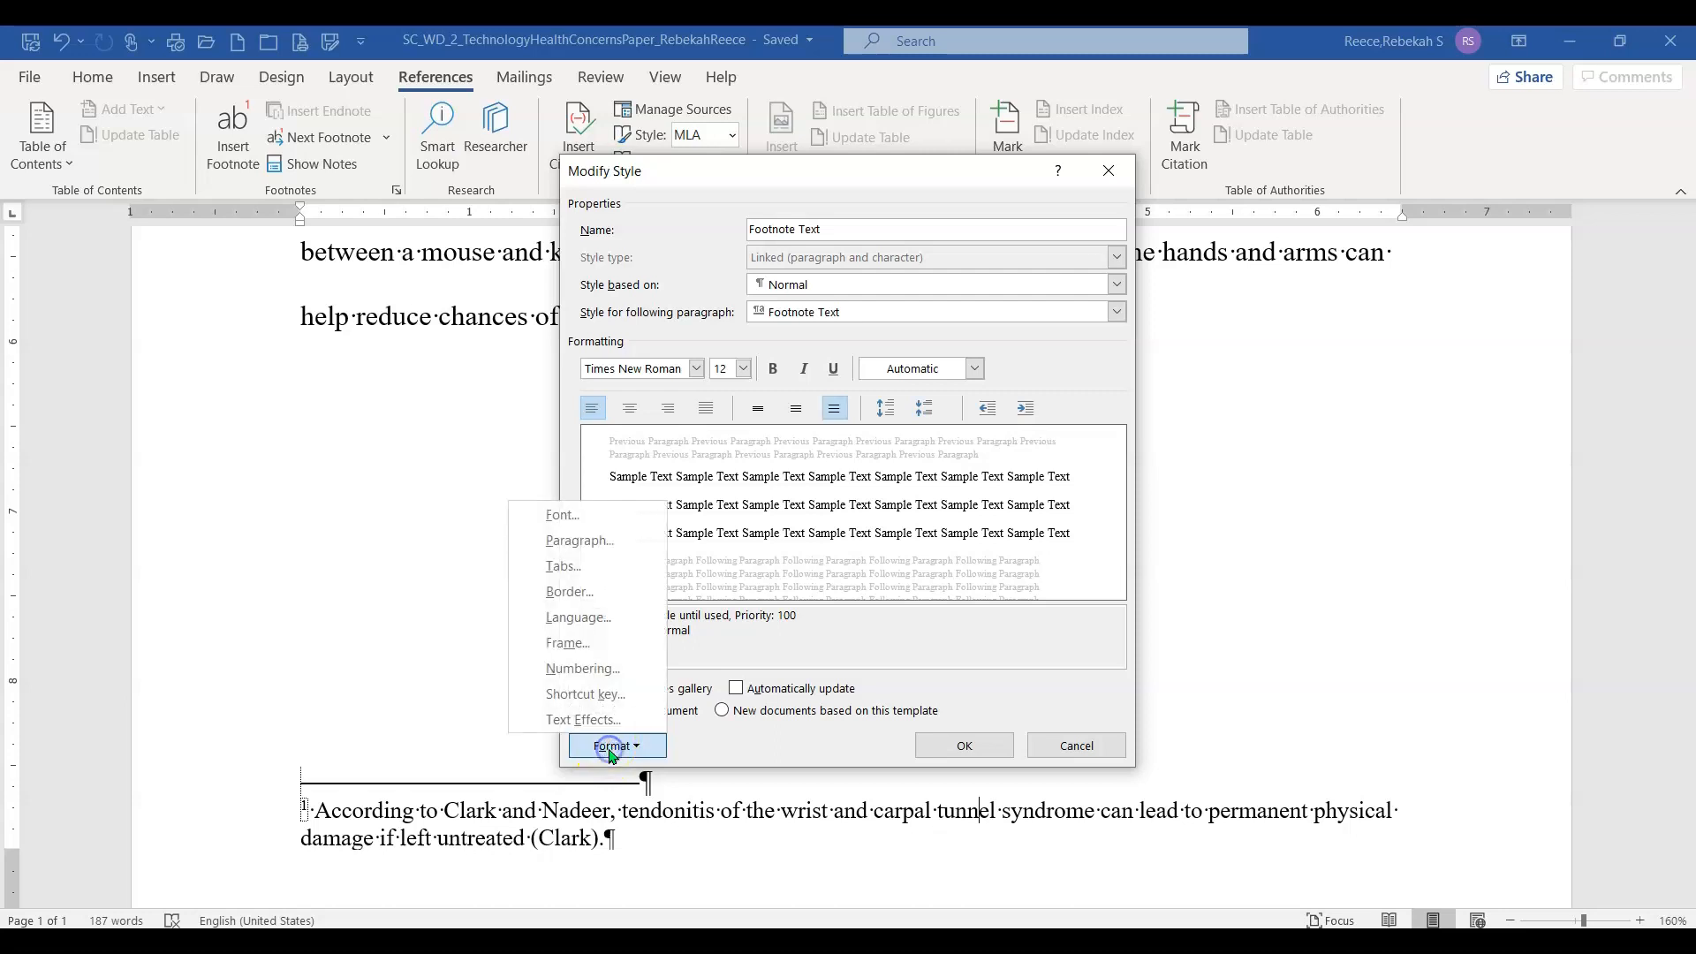
left_click(618, 550)
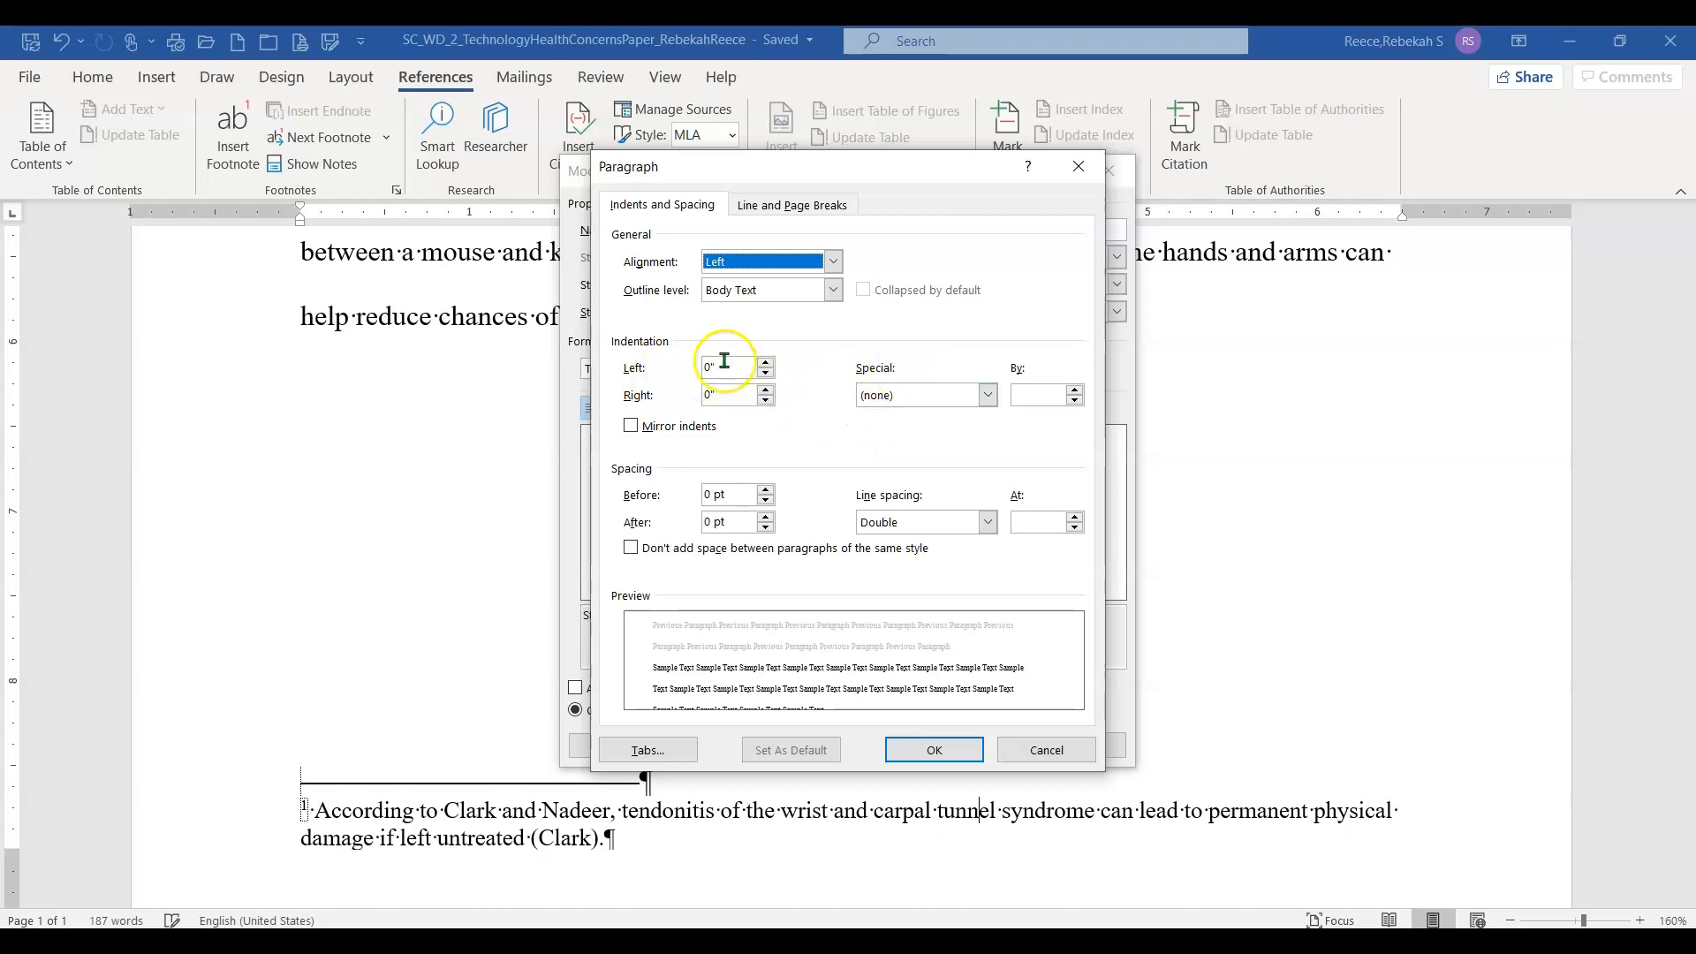
left_click(986, 395)
left_click(930, 433)
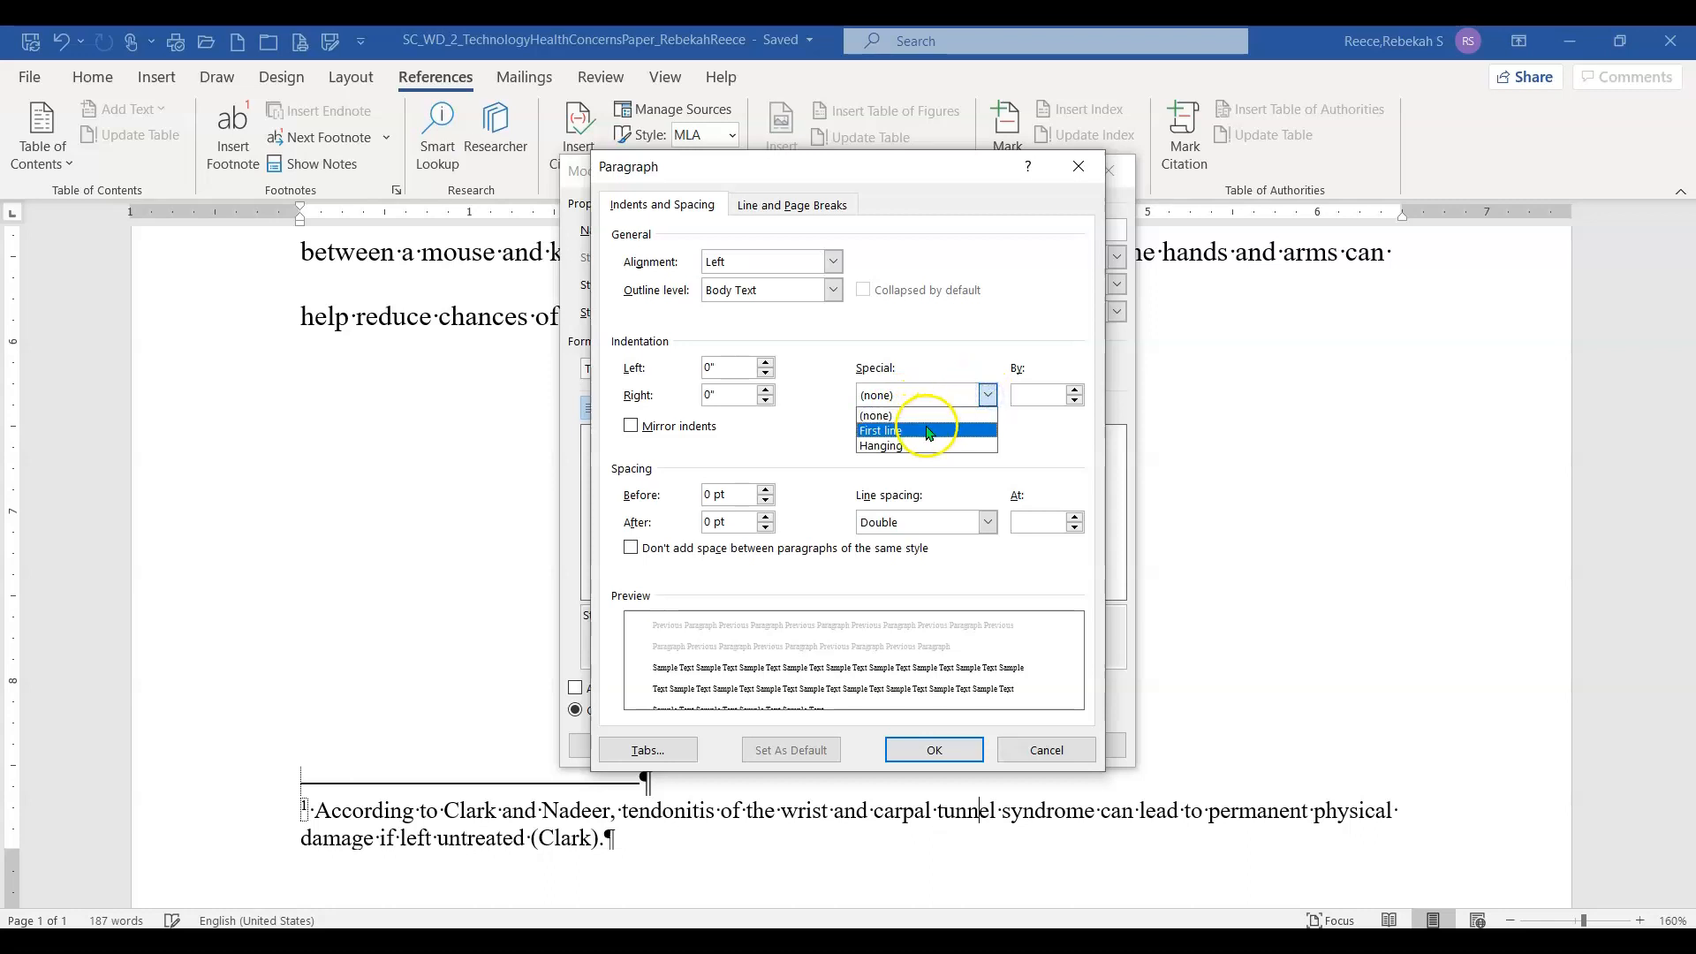
left_click(929, 433)
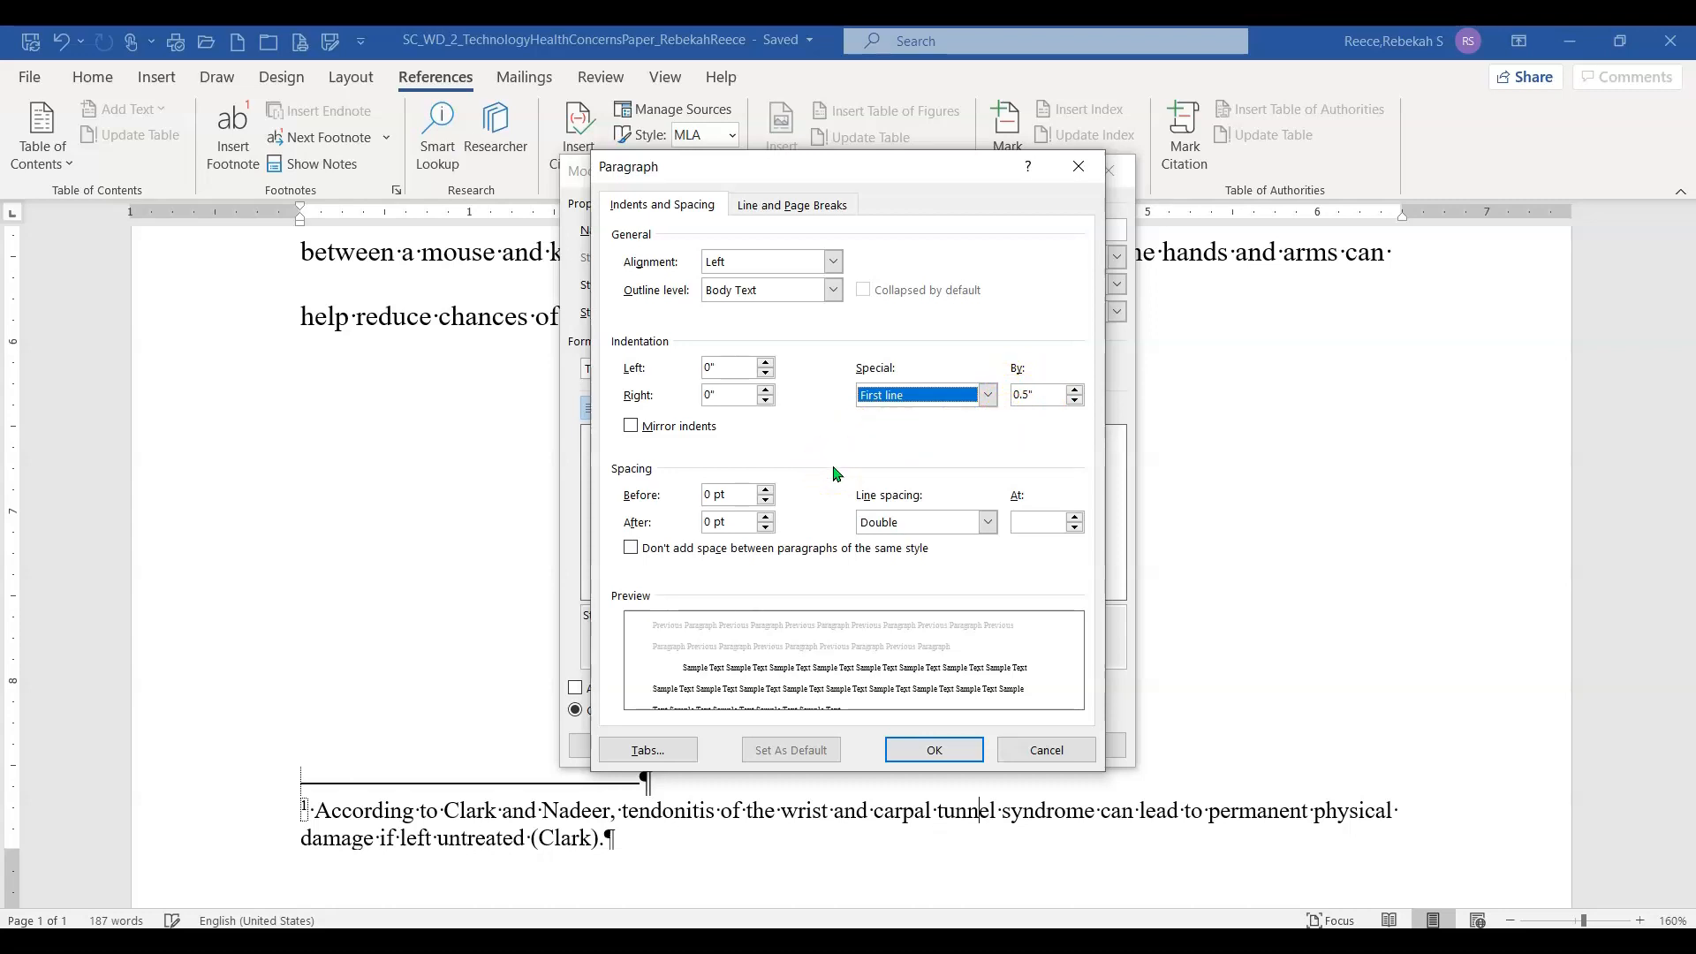
left_click(970, 749)
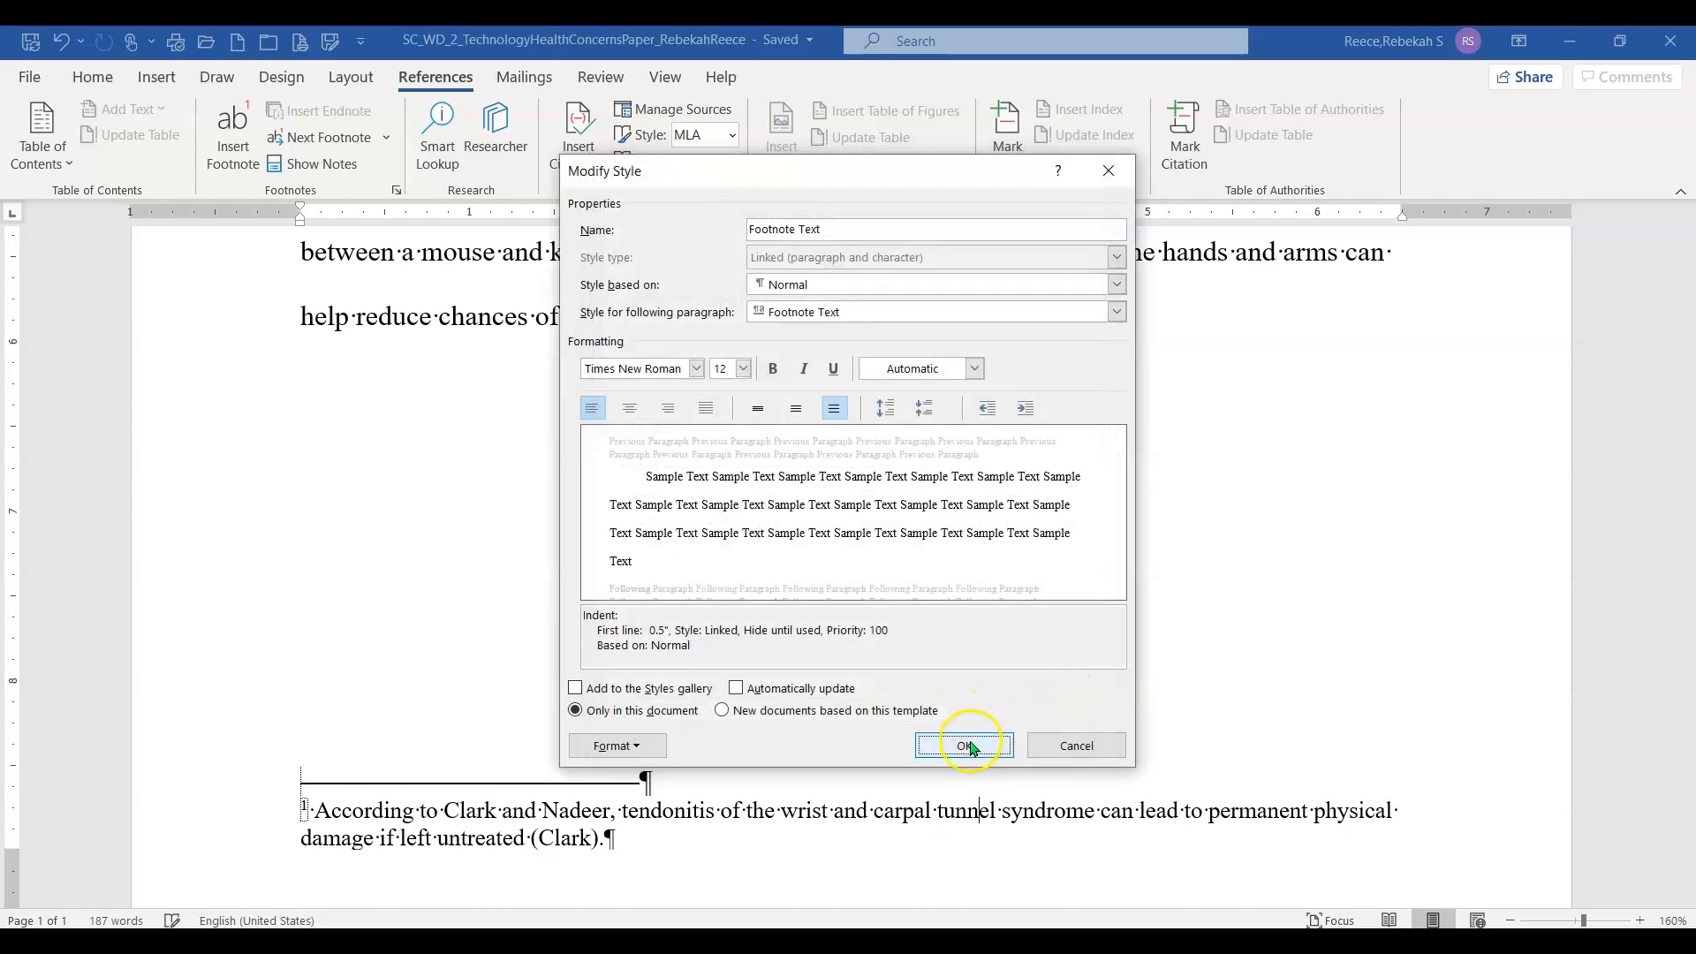
Save the modified Footnote Text style and apply it to the footnote
left_click(967, 747)
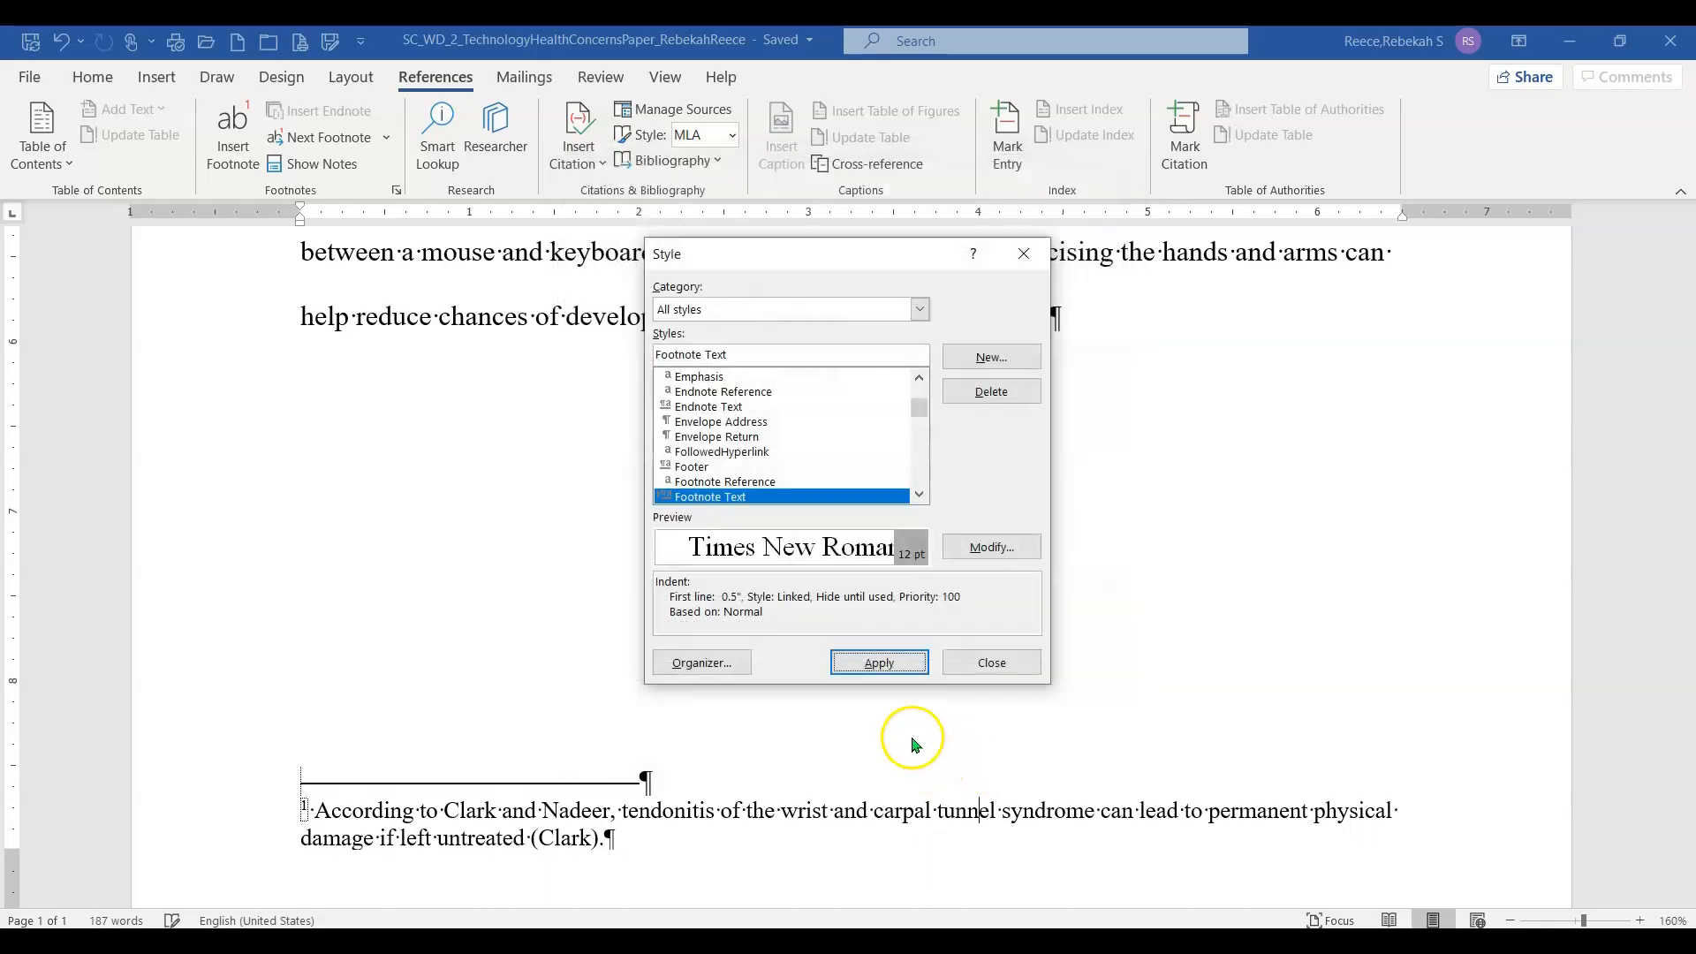
left_click(881, 665)
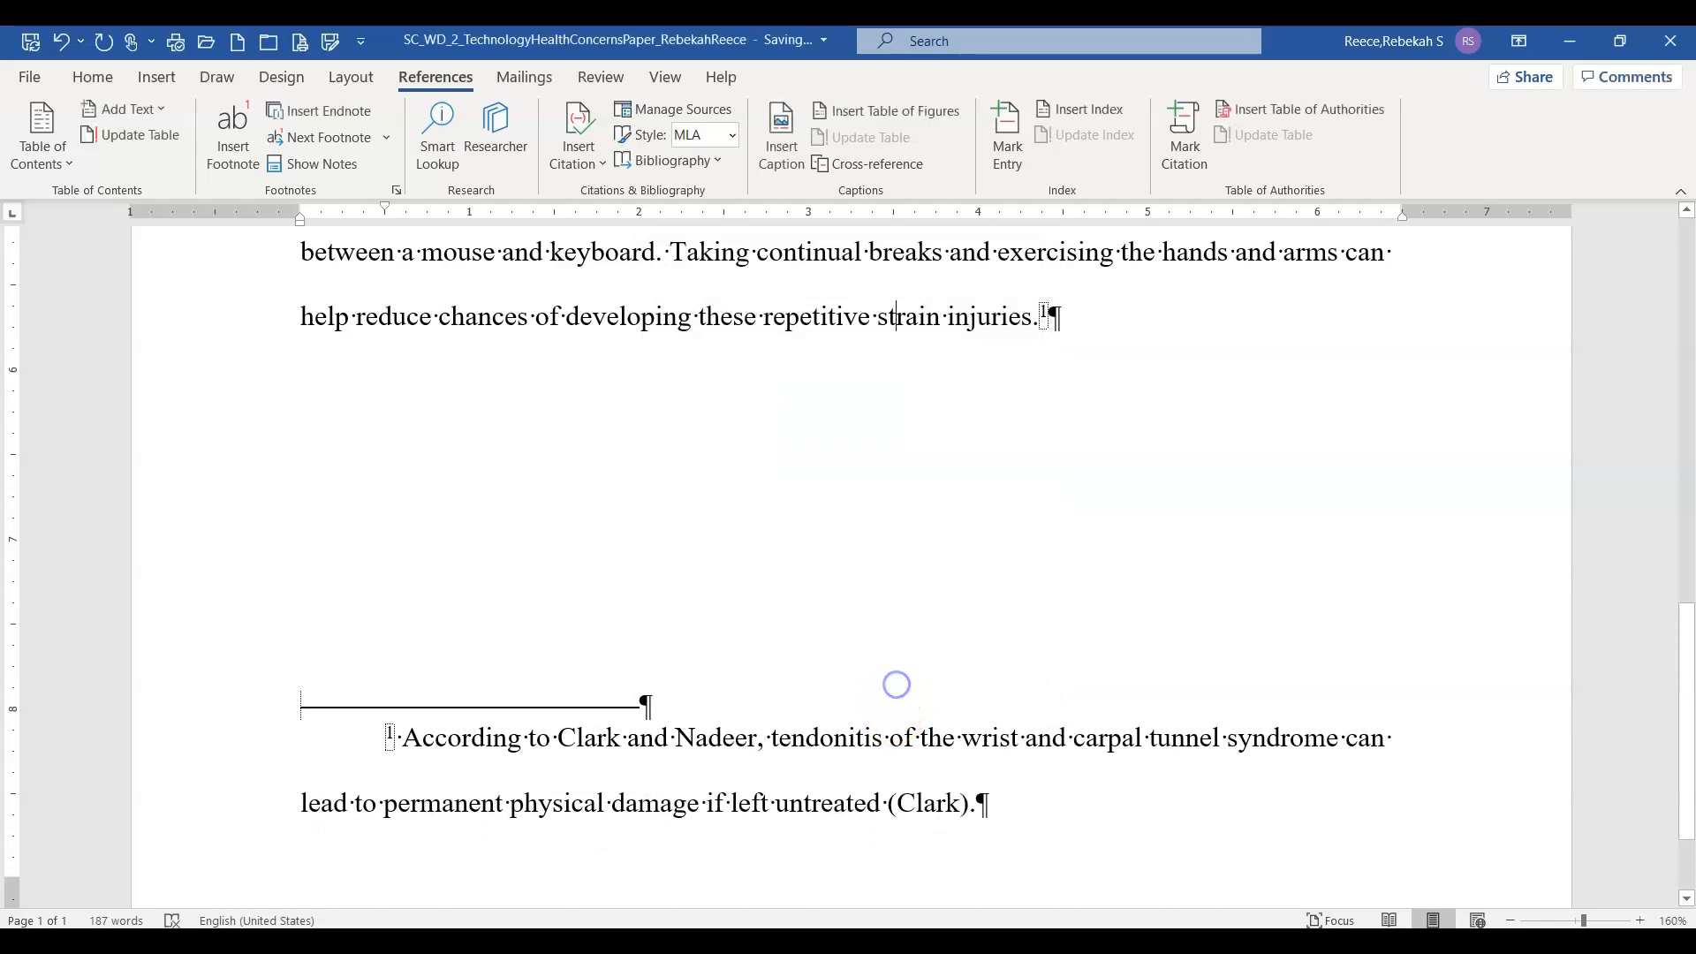
Review the paper from its heading down to the reformatted footnote at the end of the page
scroll(898, 686, "up", 3)
scroll(896, 685, "up", 12)
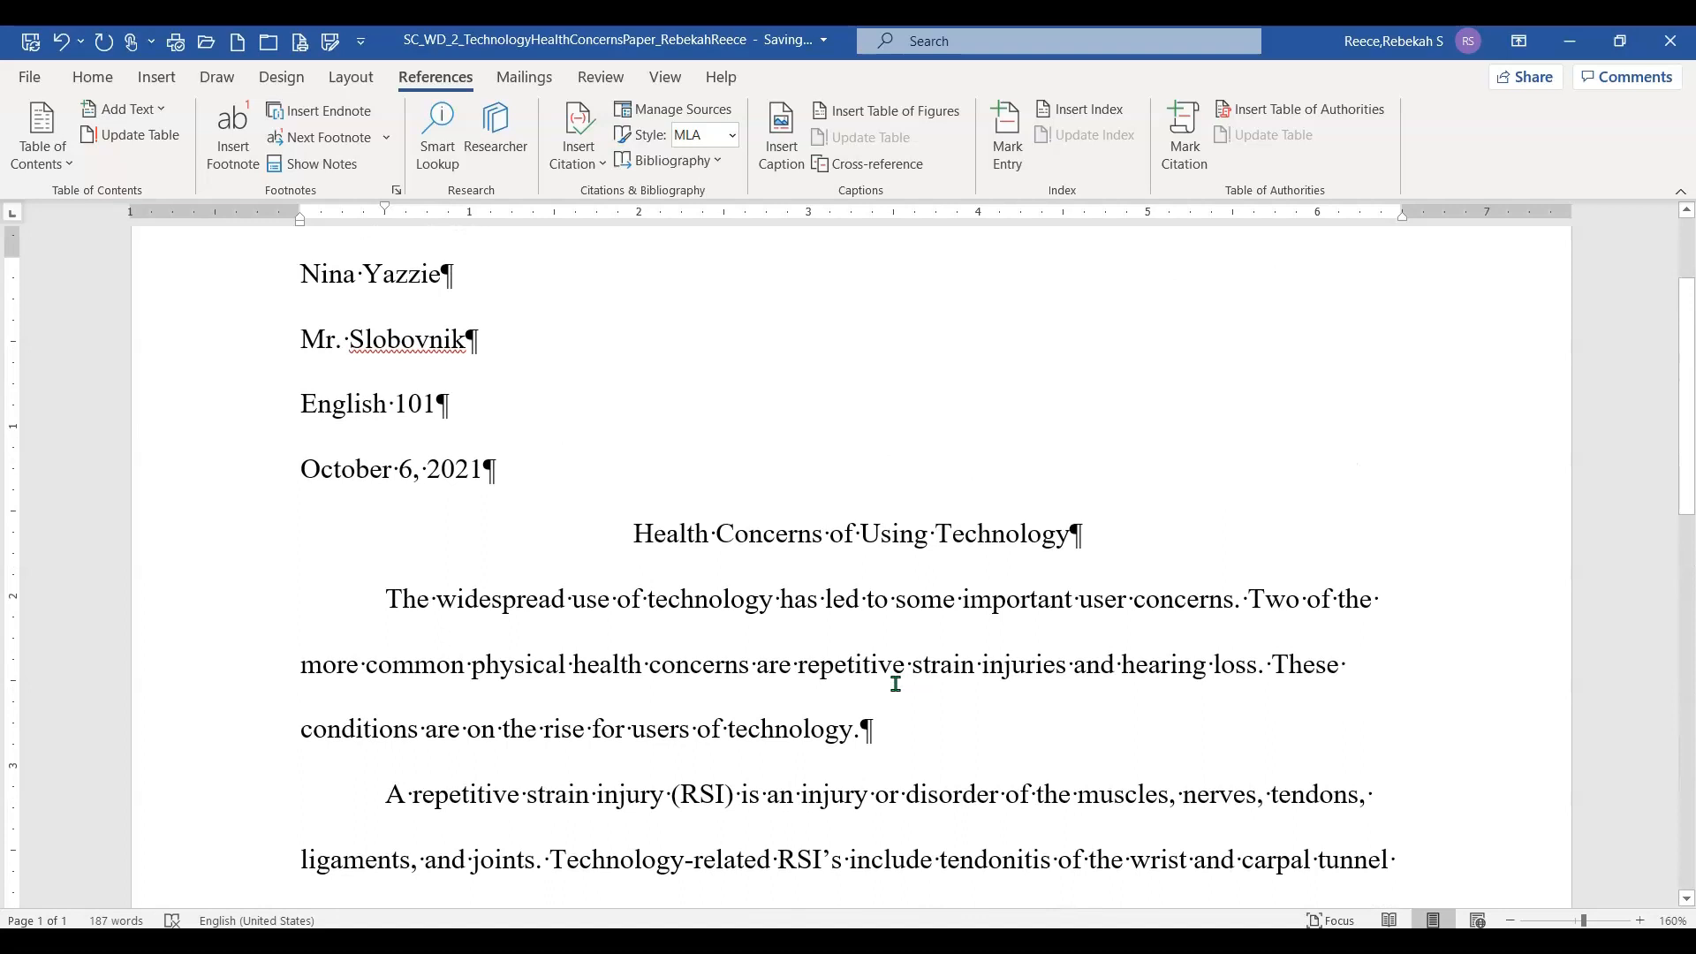
scroll(896, 684, "up", 1)
scroll(896, 684, "down", 13)
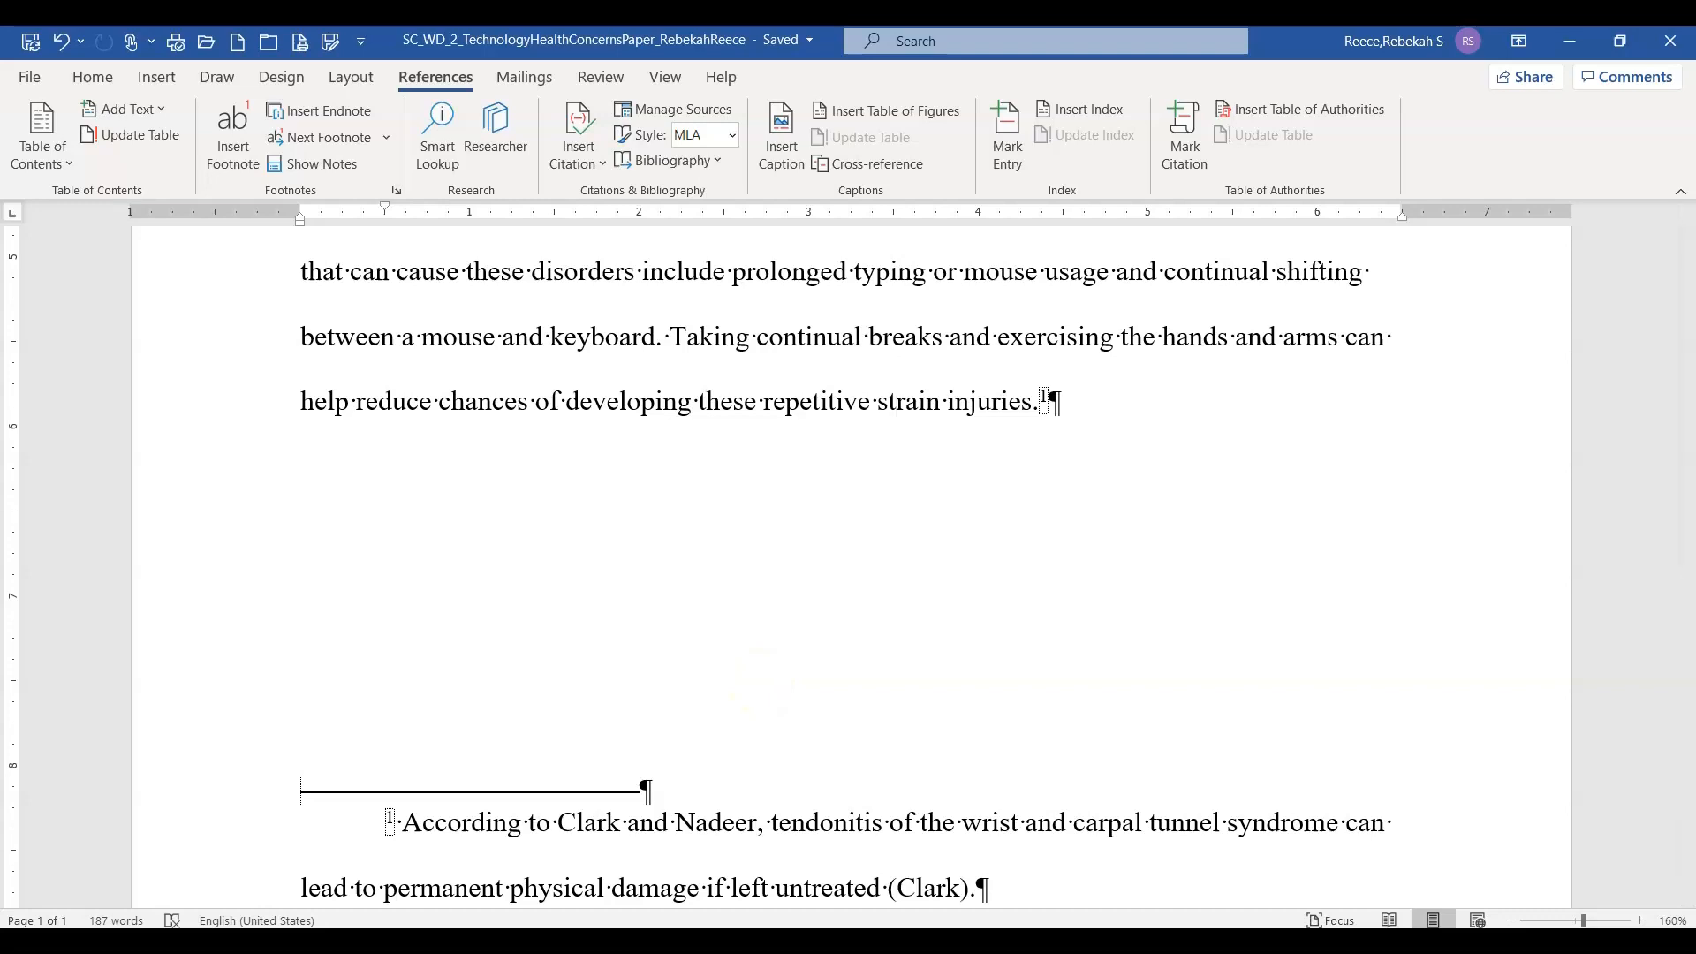
scroll(761, 680, "down", 1)
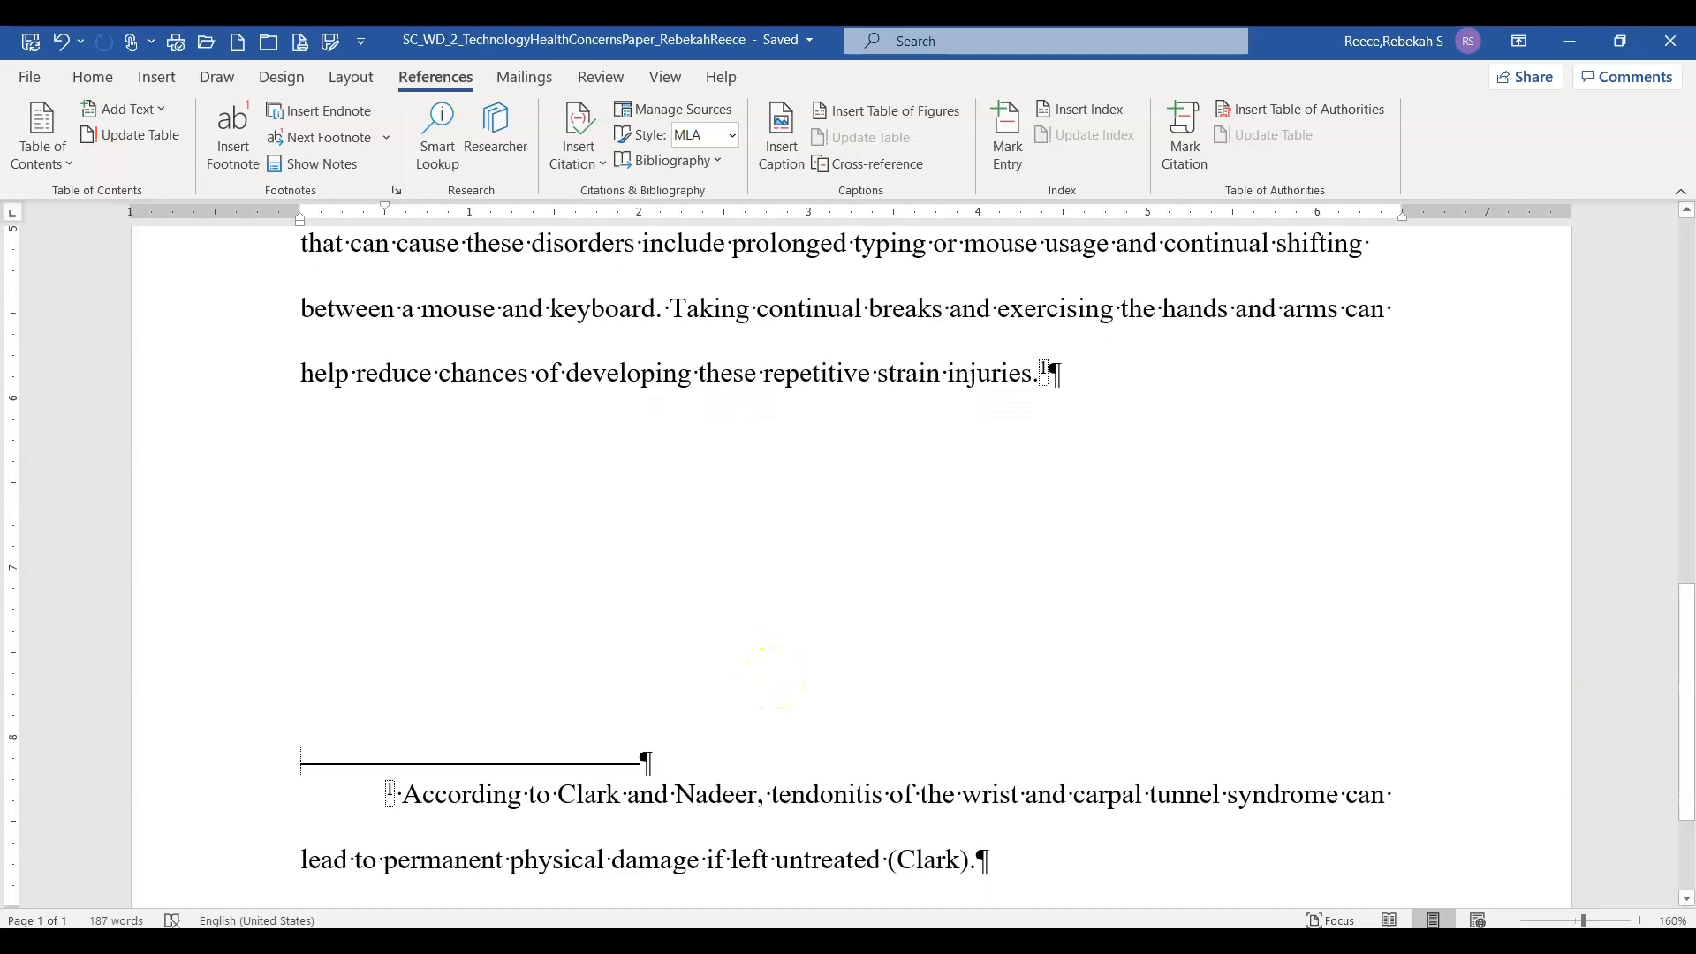
scroll(840, 707, "down", 4)
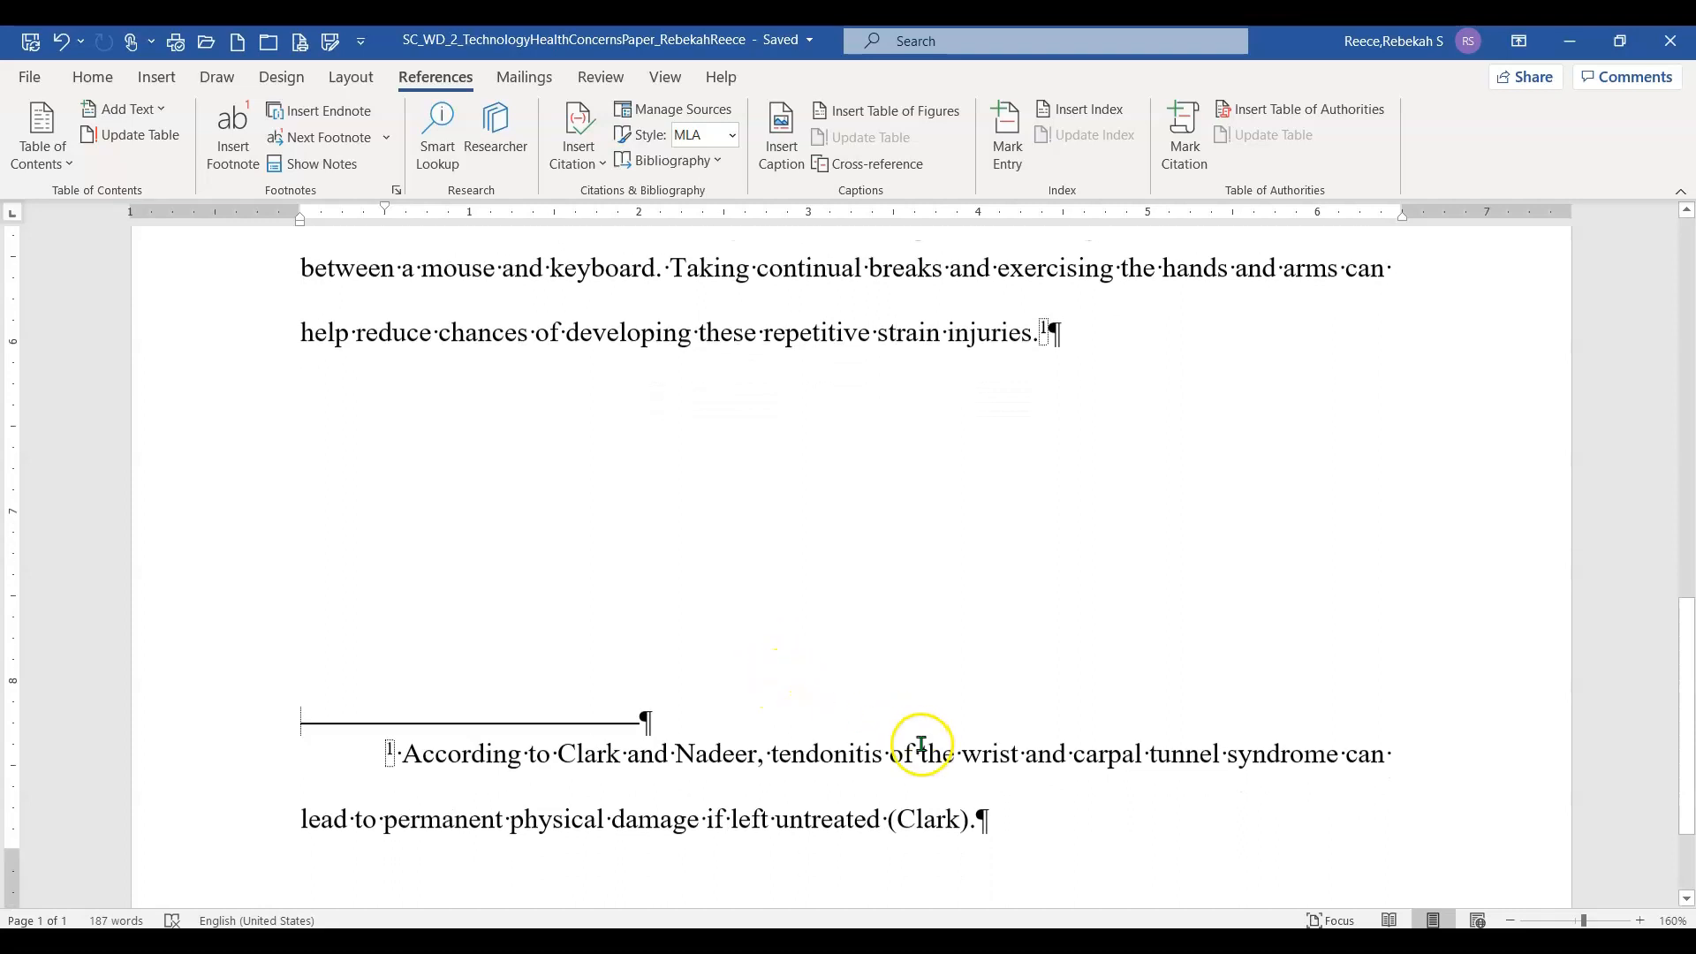
left_click(949, 749)
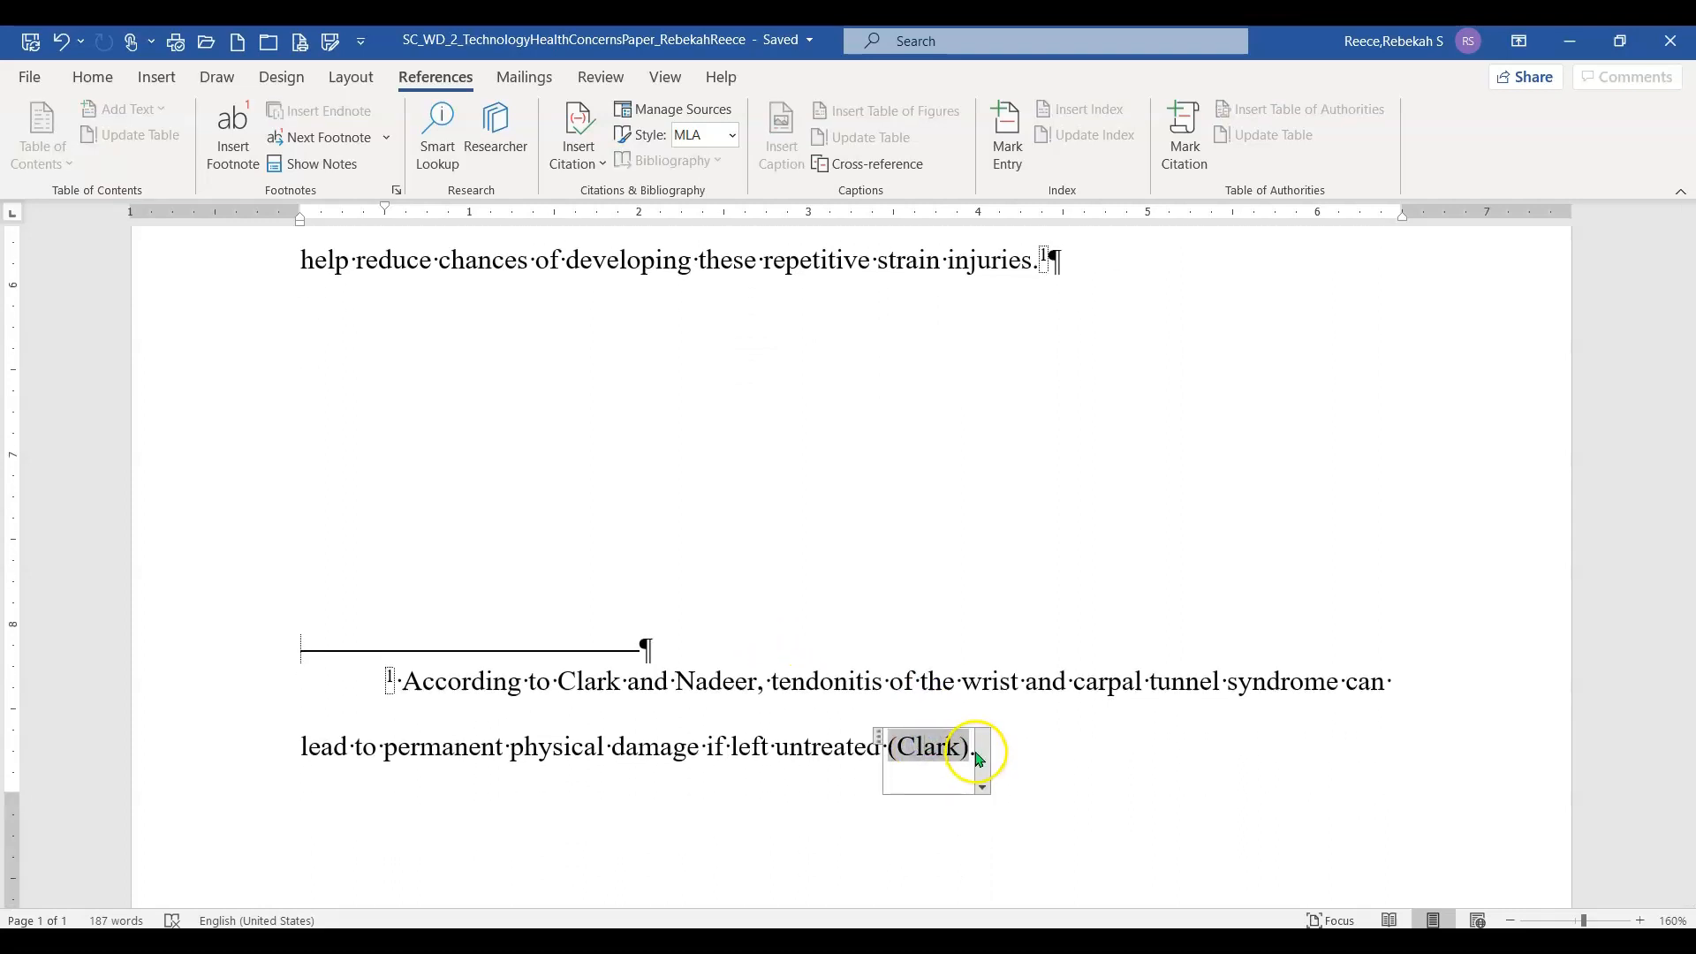
scroll(1078, 830, "down", 3)
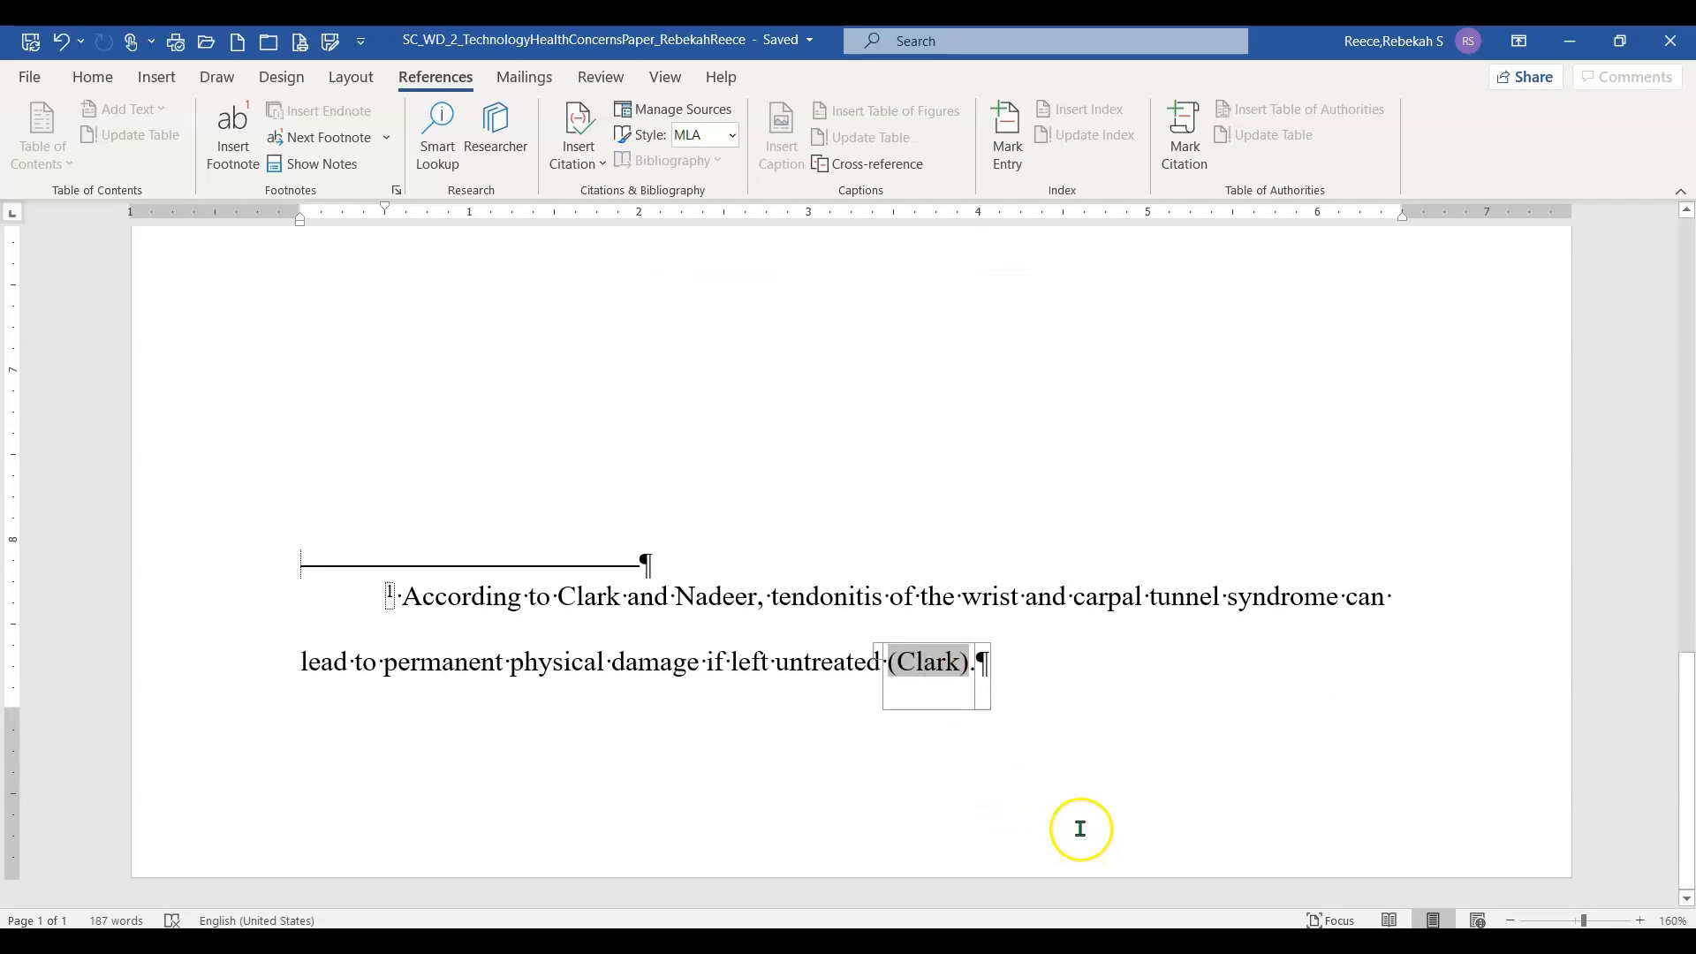
scroll(1075, 875, "up", 1)
scroll(1075, 899, "down", 1)
left_click(1075, 898)
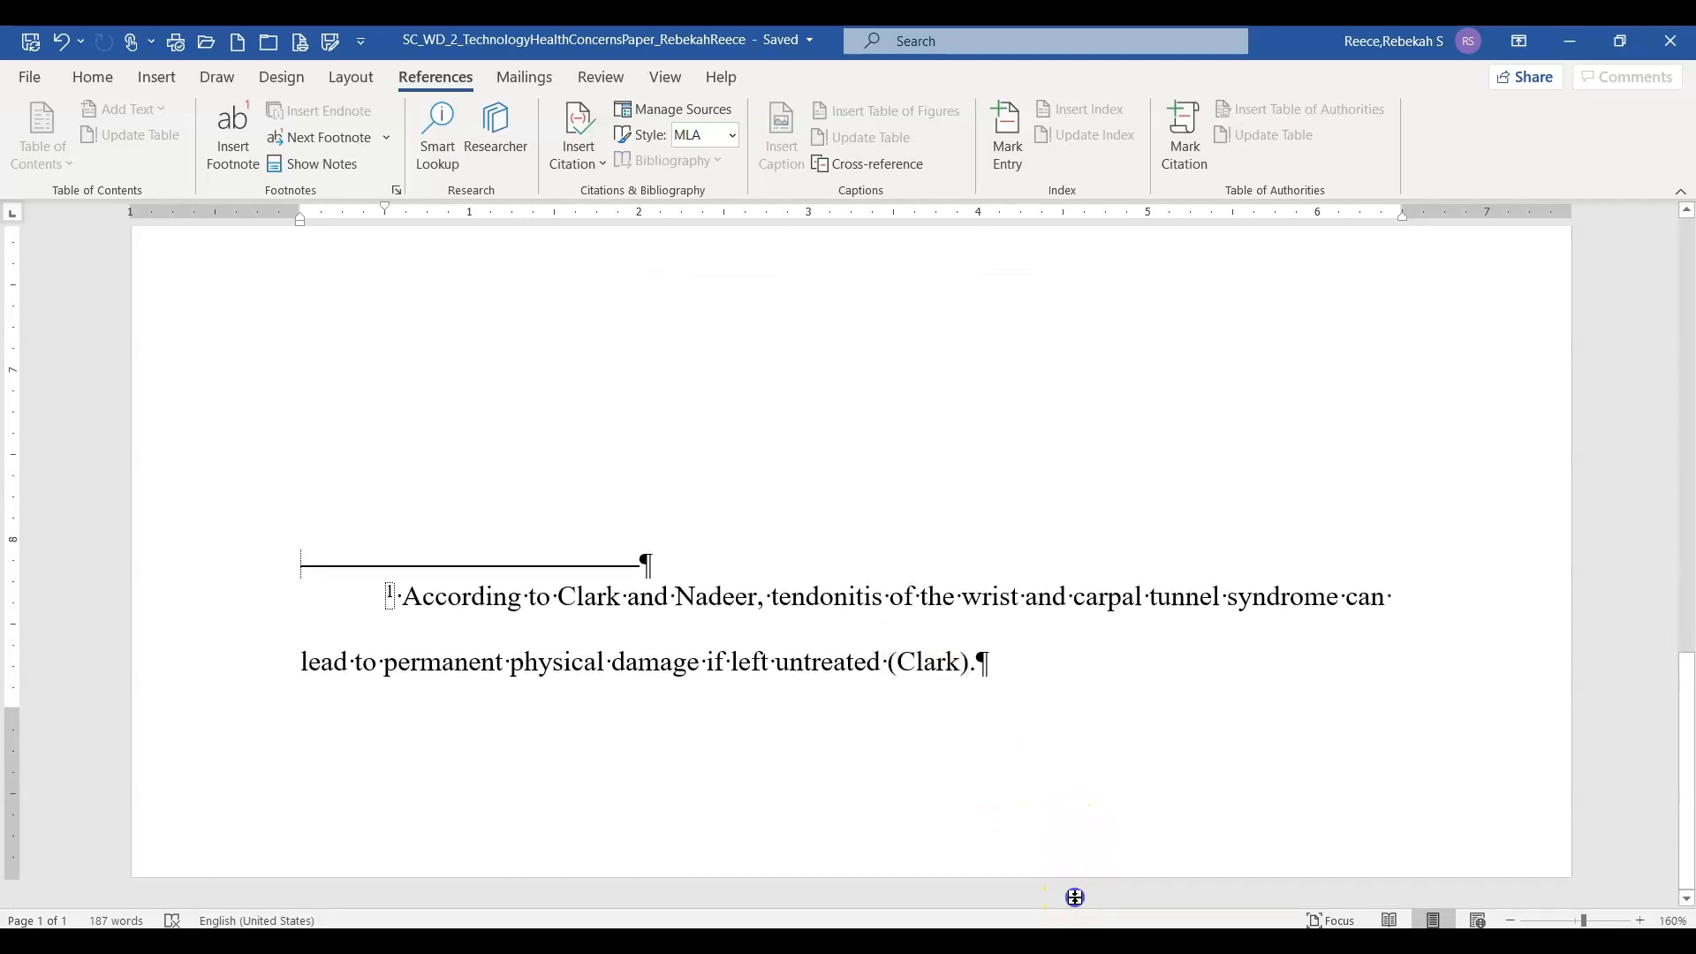
double_click(1075, 898)
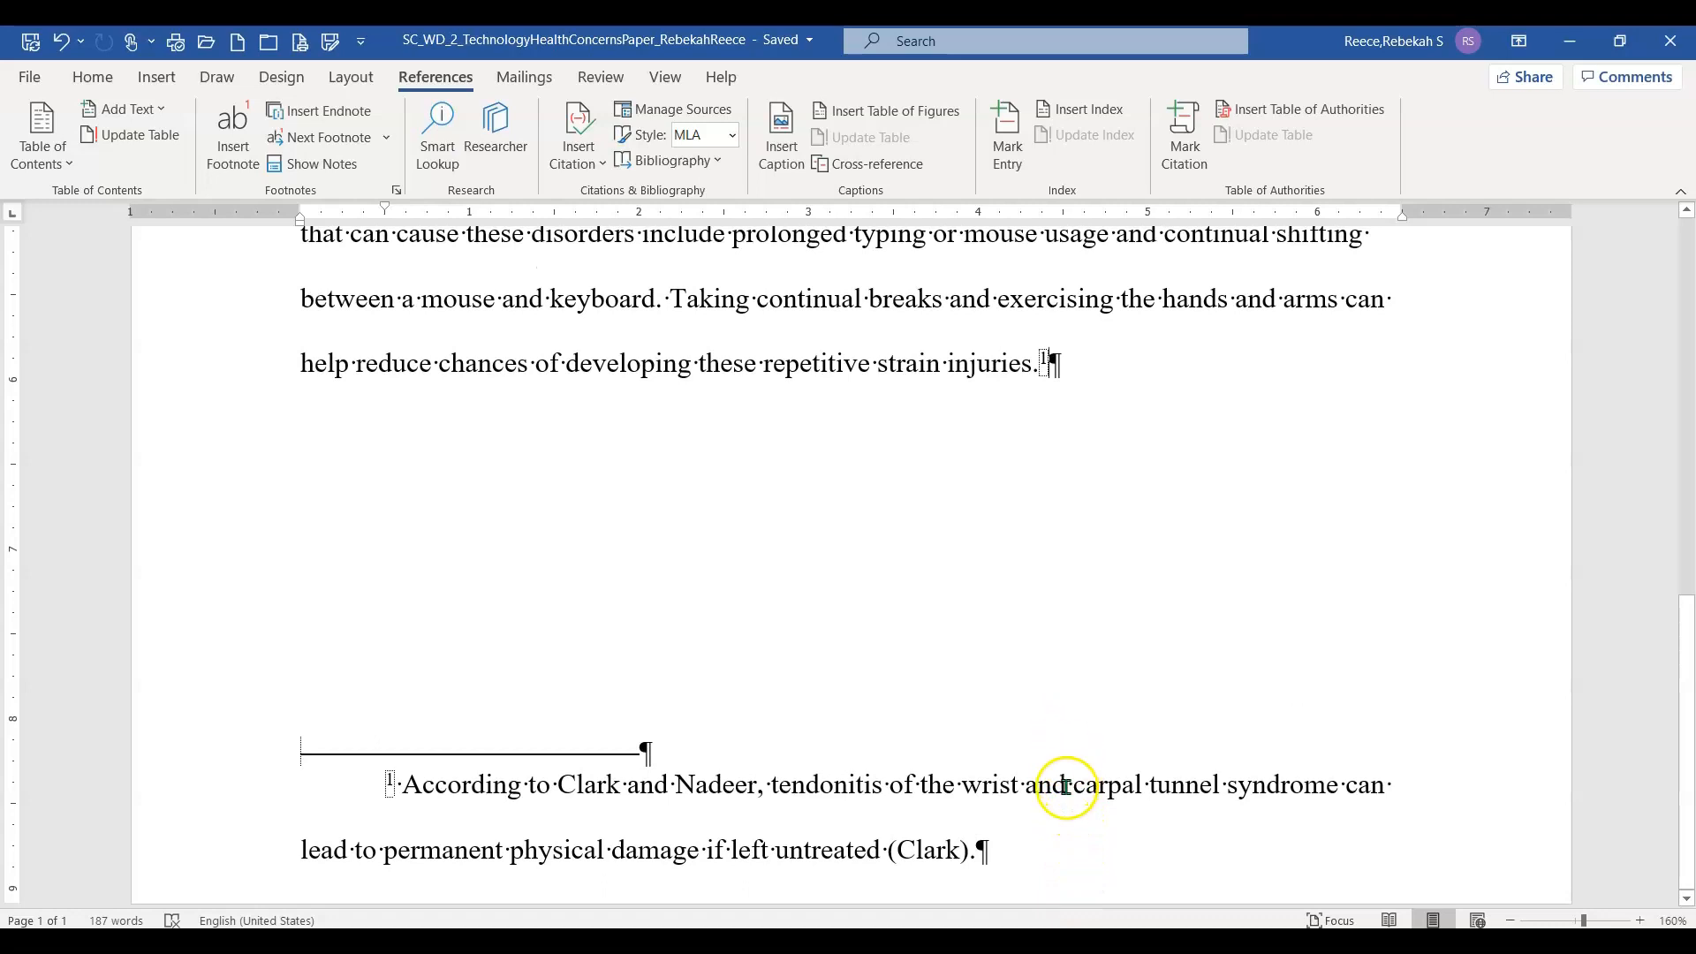
left_click(936, 848)
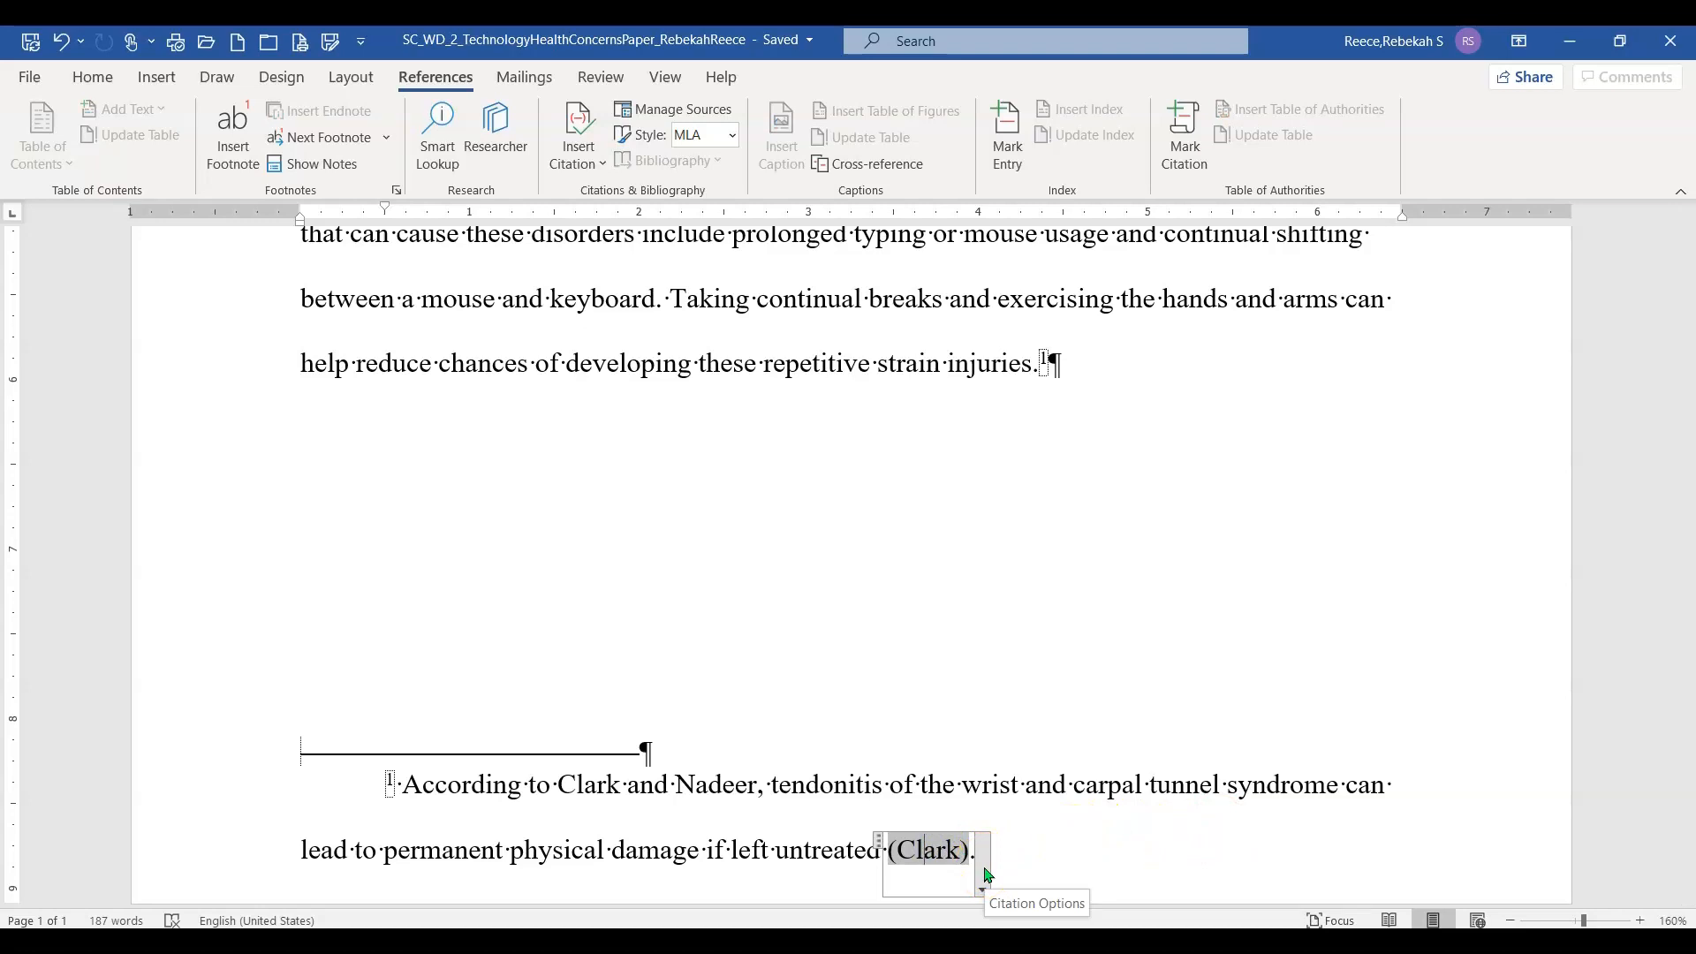
left_click(986, 879)
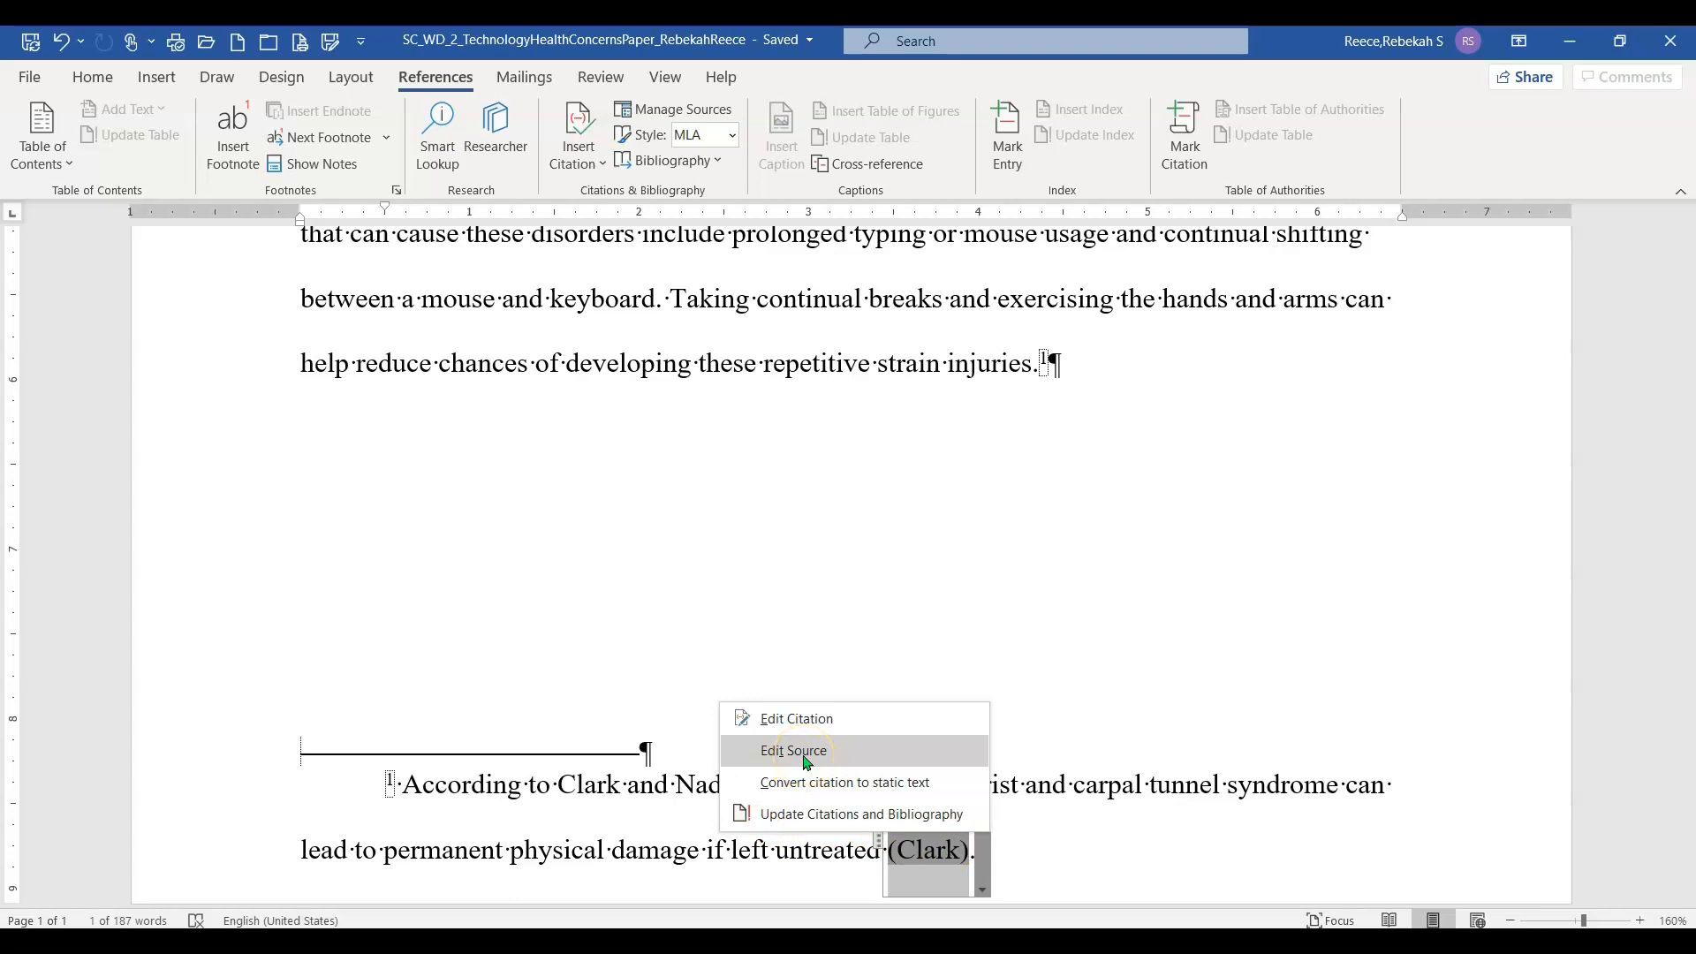
left_click(810, 723)
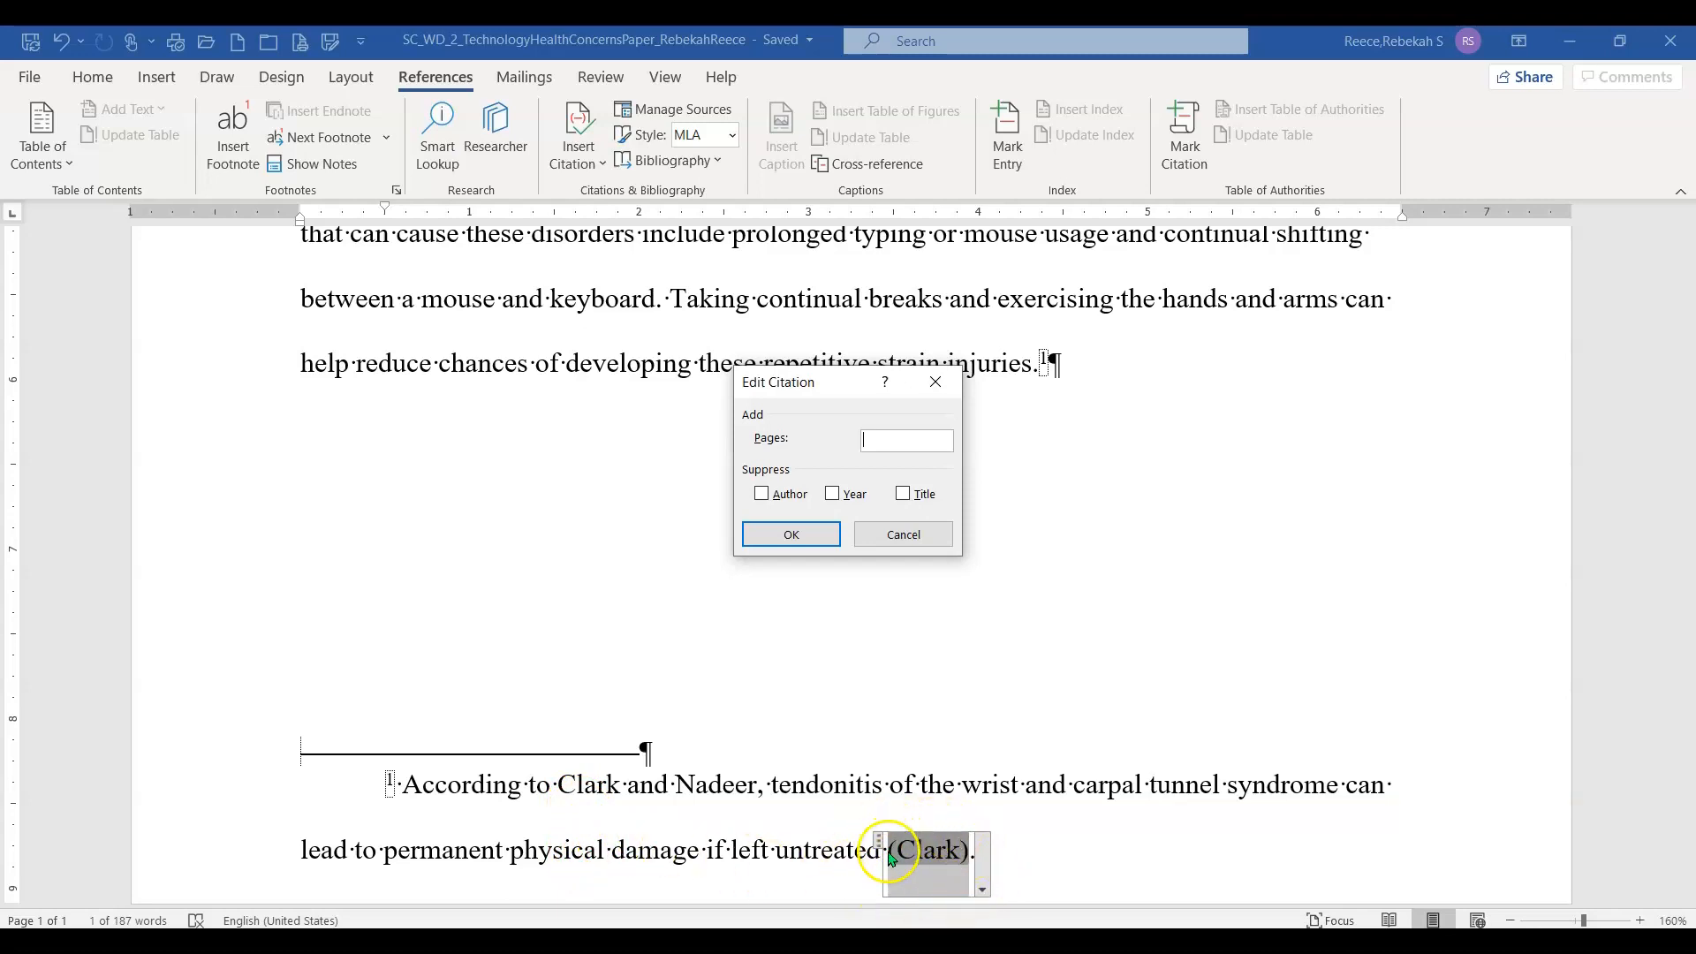
left_click(984, 892)
left_click(982, 892)
left_click(900, 534)
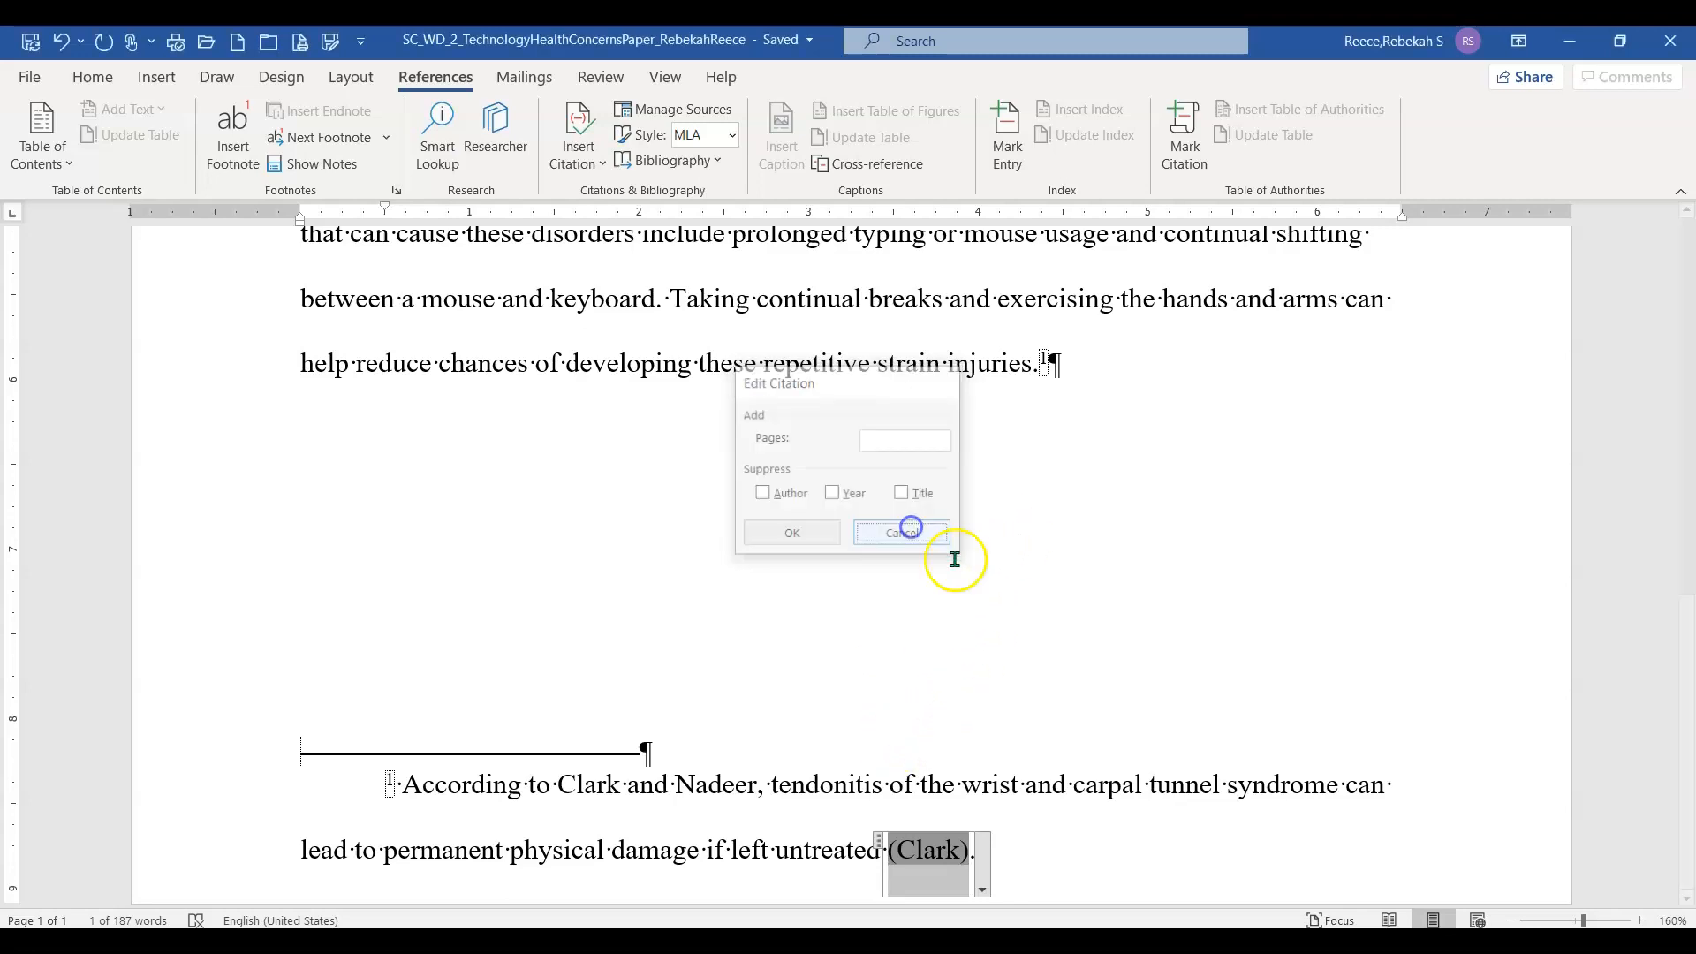
Open the source behind the footnote's citation placeholder for editing and set its type to Book
left_click(985, 894)
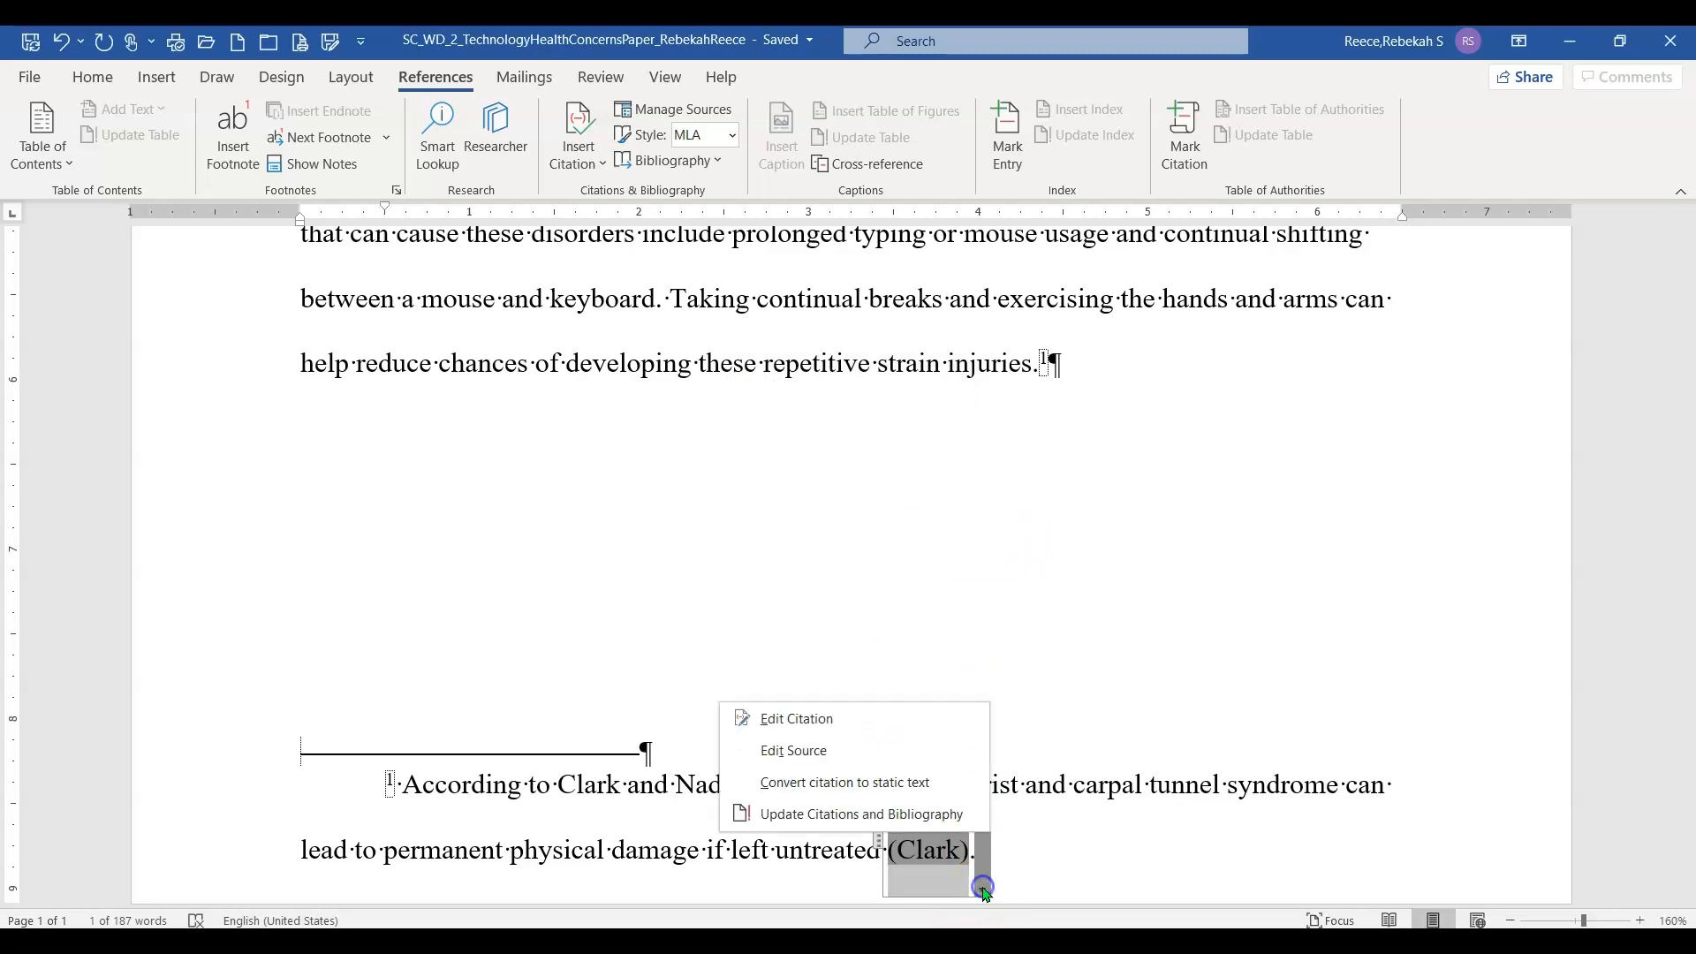
left_click(830, 753)
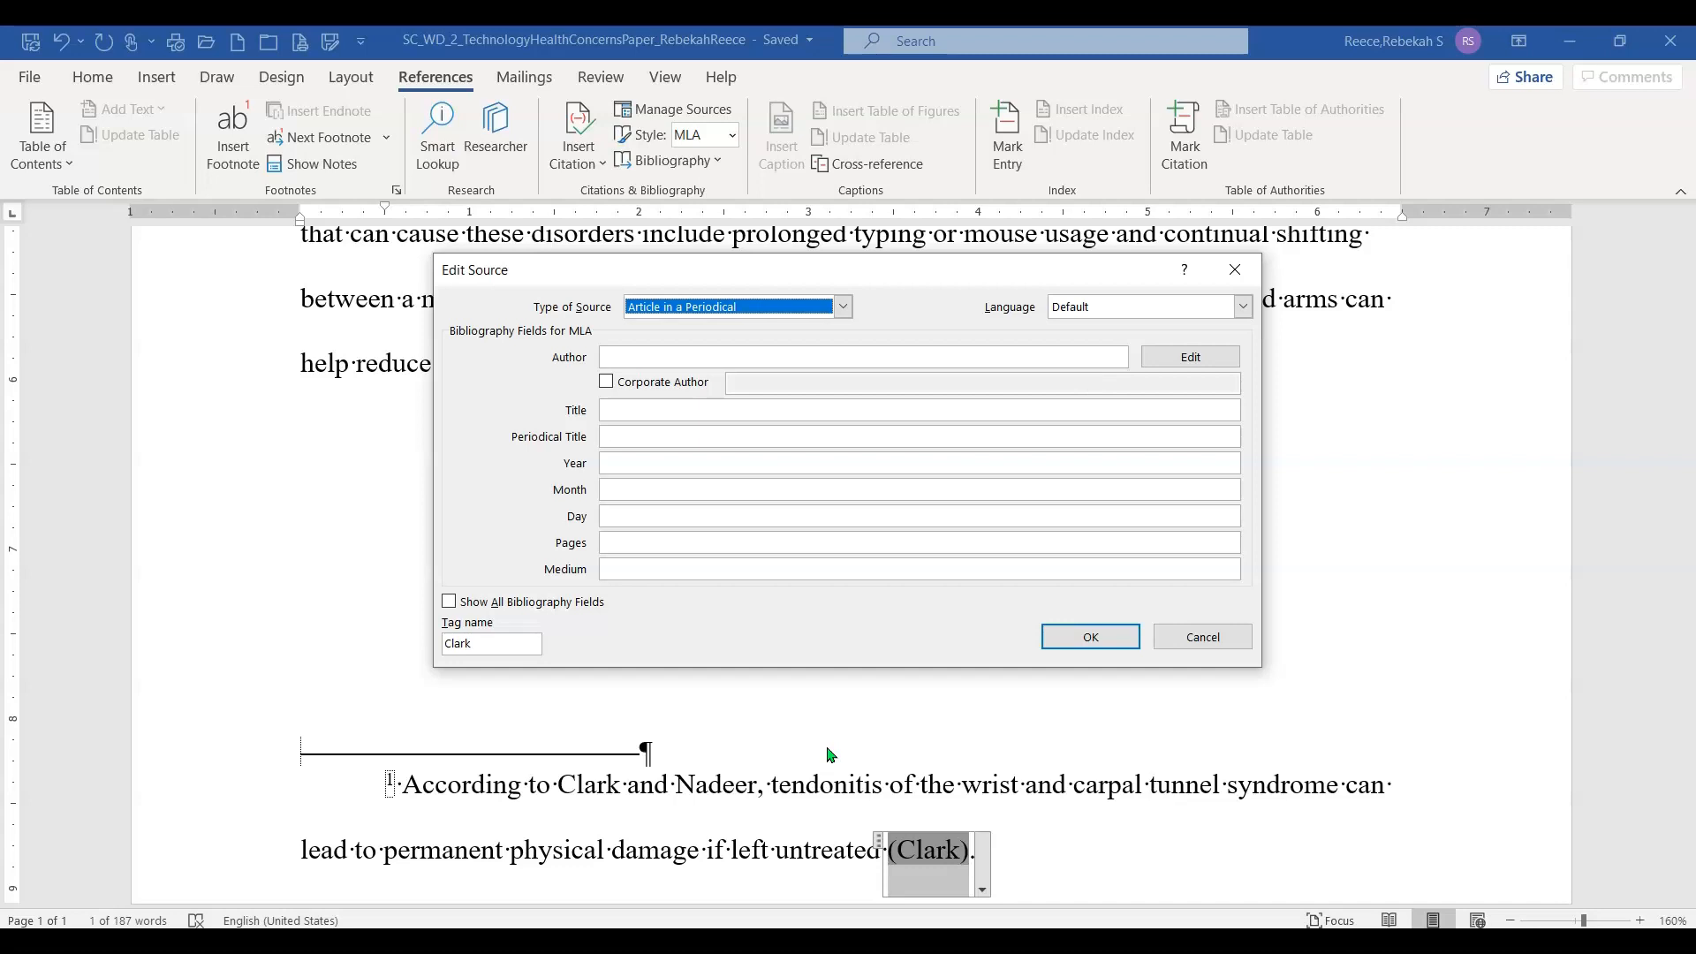
left_click(843, 306)
left_click(712, 327)
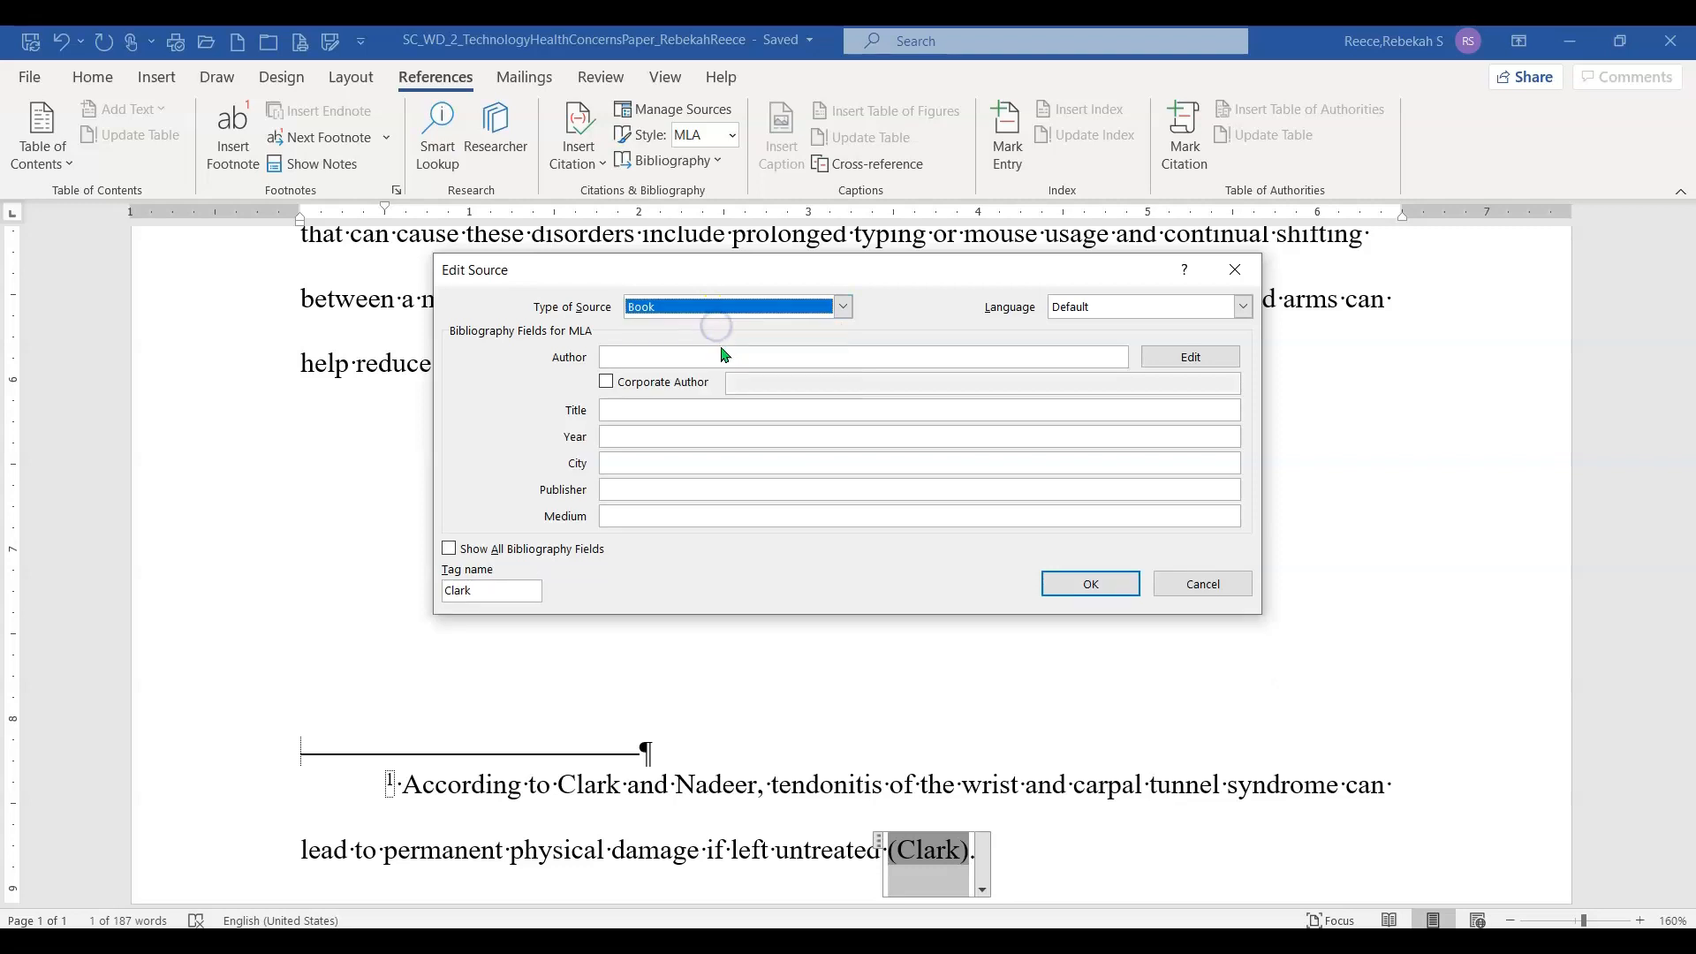
Add the first author's last, first and middle names to the book source's author list
left_click(722, 353)
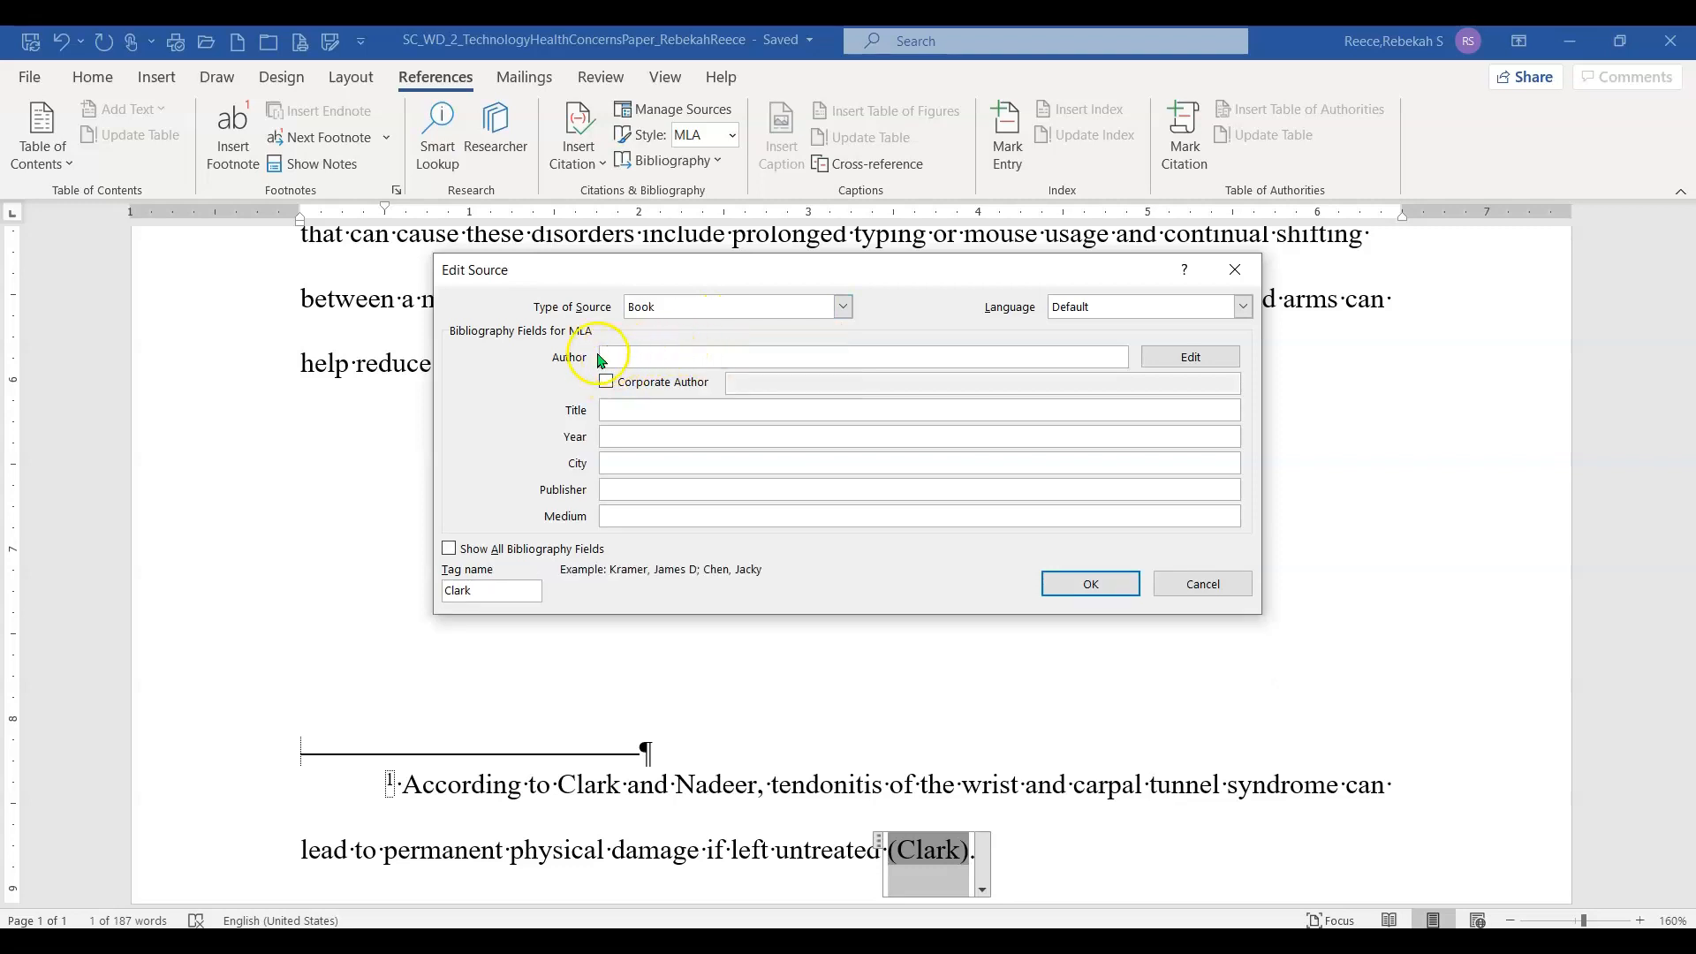
left_click(1199, 356)
left_click(849, 354)
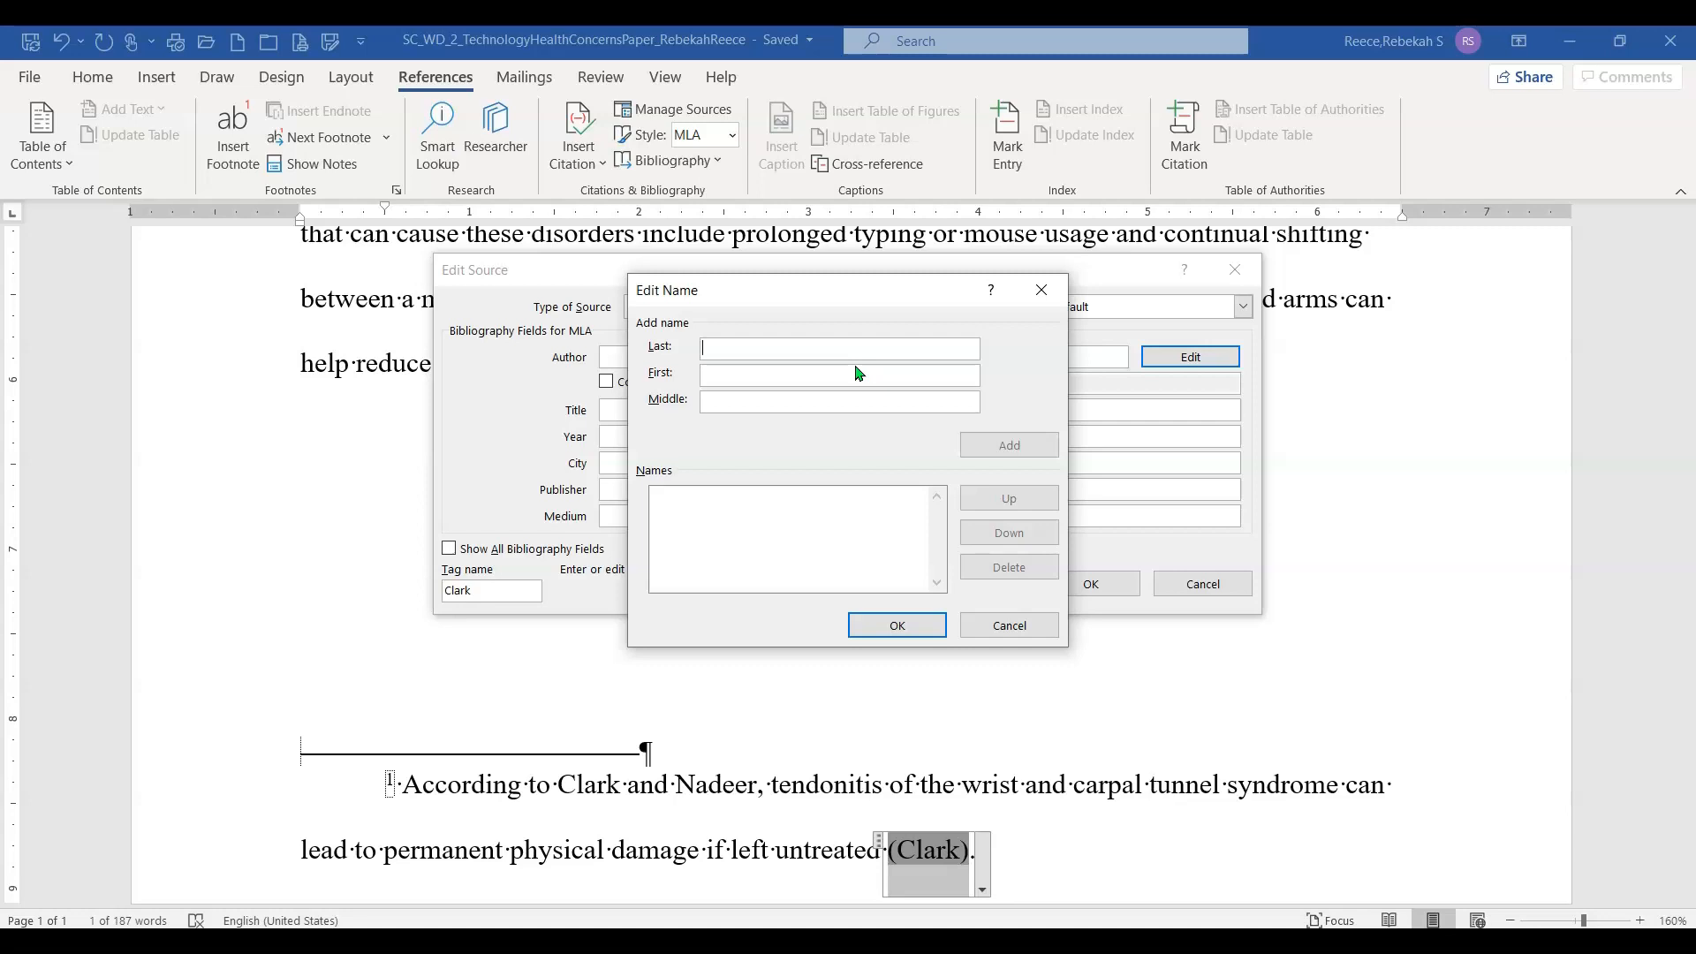
type("Clark")
type("Addison")
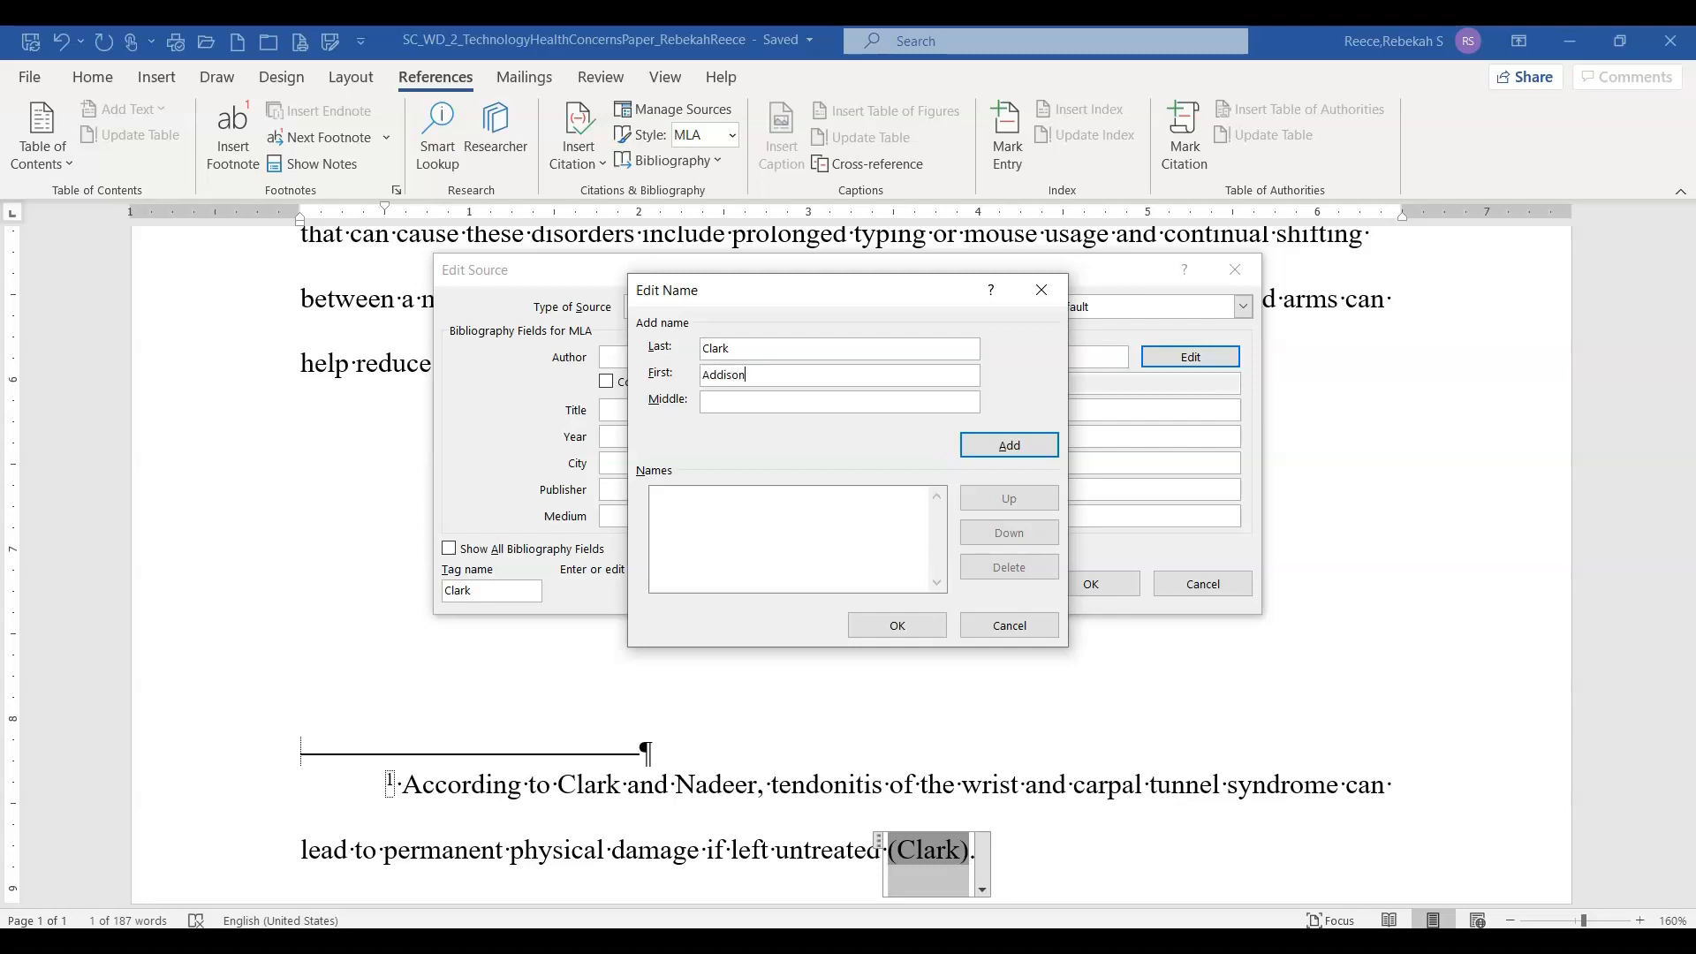
type("Lee")
left_click(1018, 443)
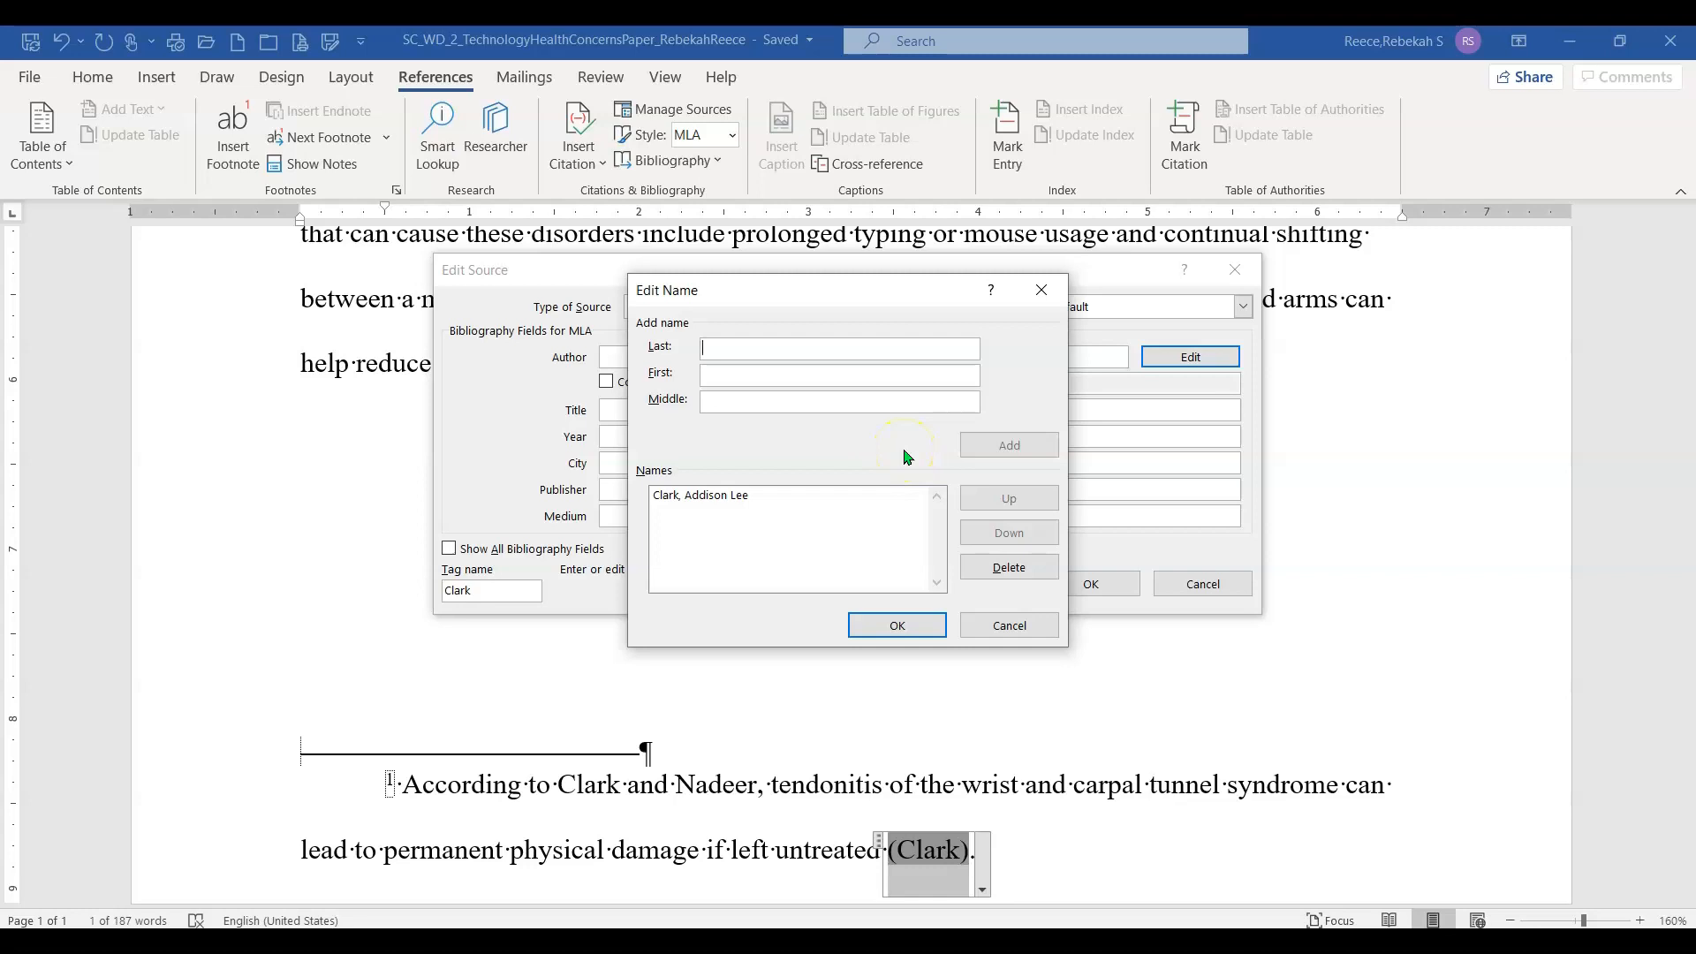
Add the second author's last, first and middle names to the source and confirm the author list
left_click(763, 347)
type("Nadeer")
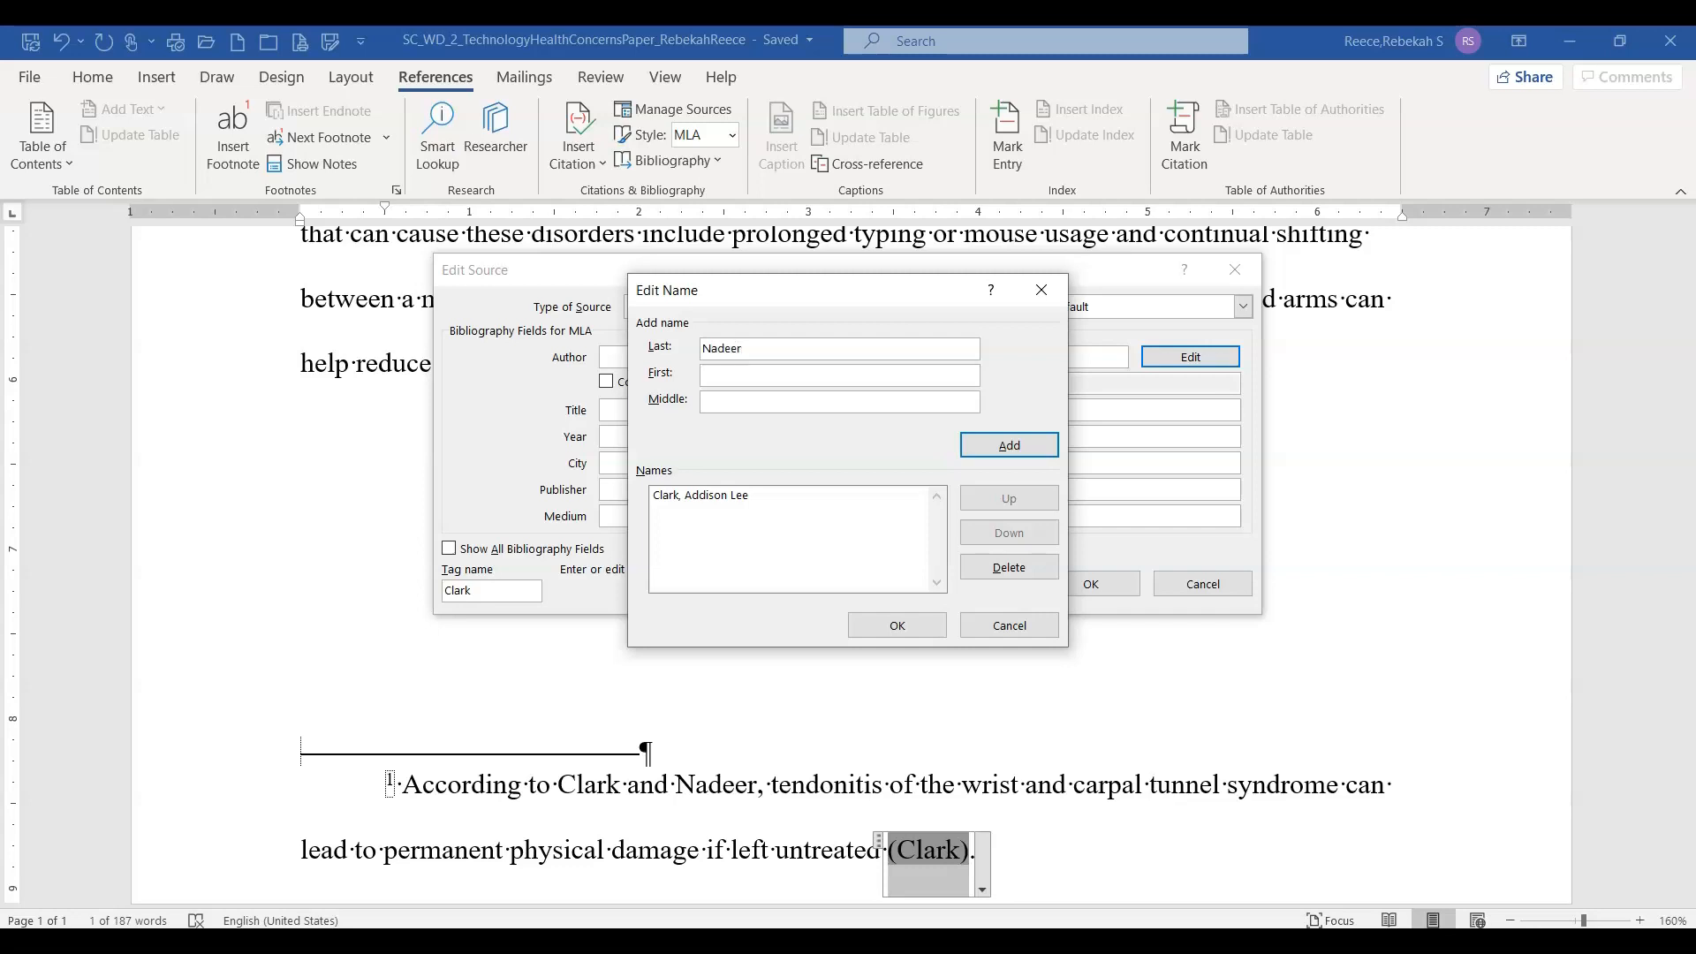
type("A")
type("isha")
type("Satie")
left_click(1001, 437)
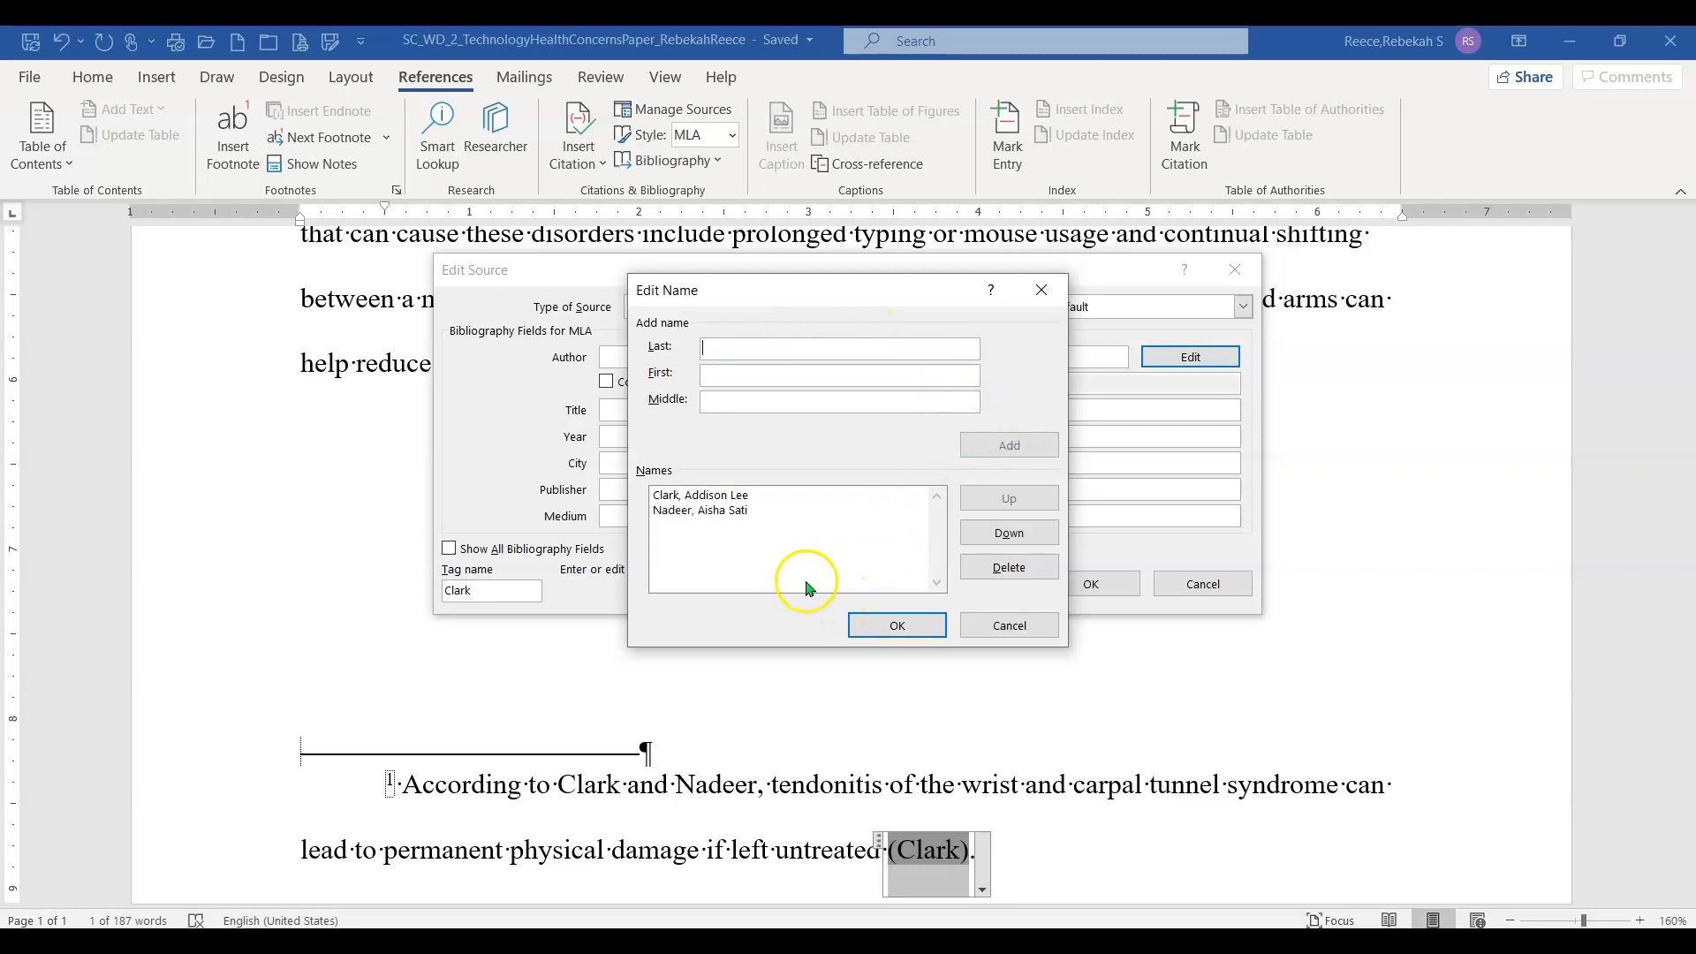
left_click(900, 625)
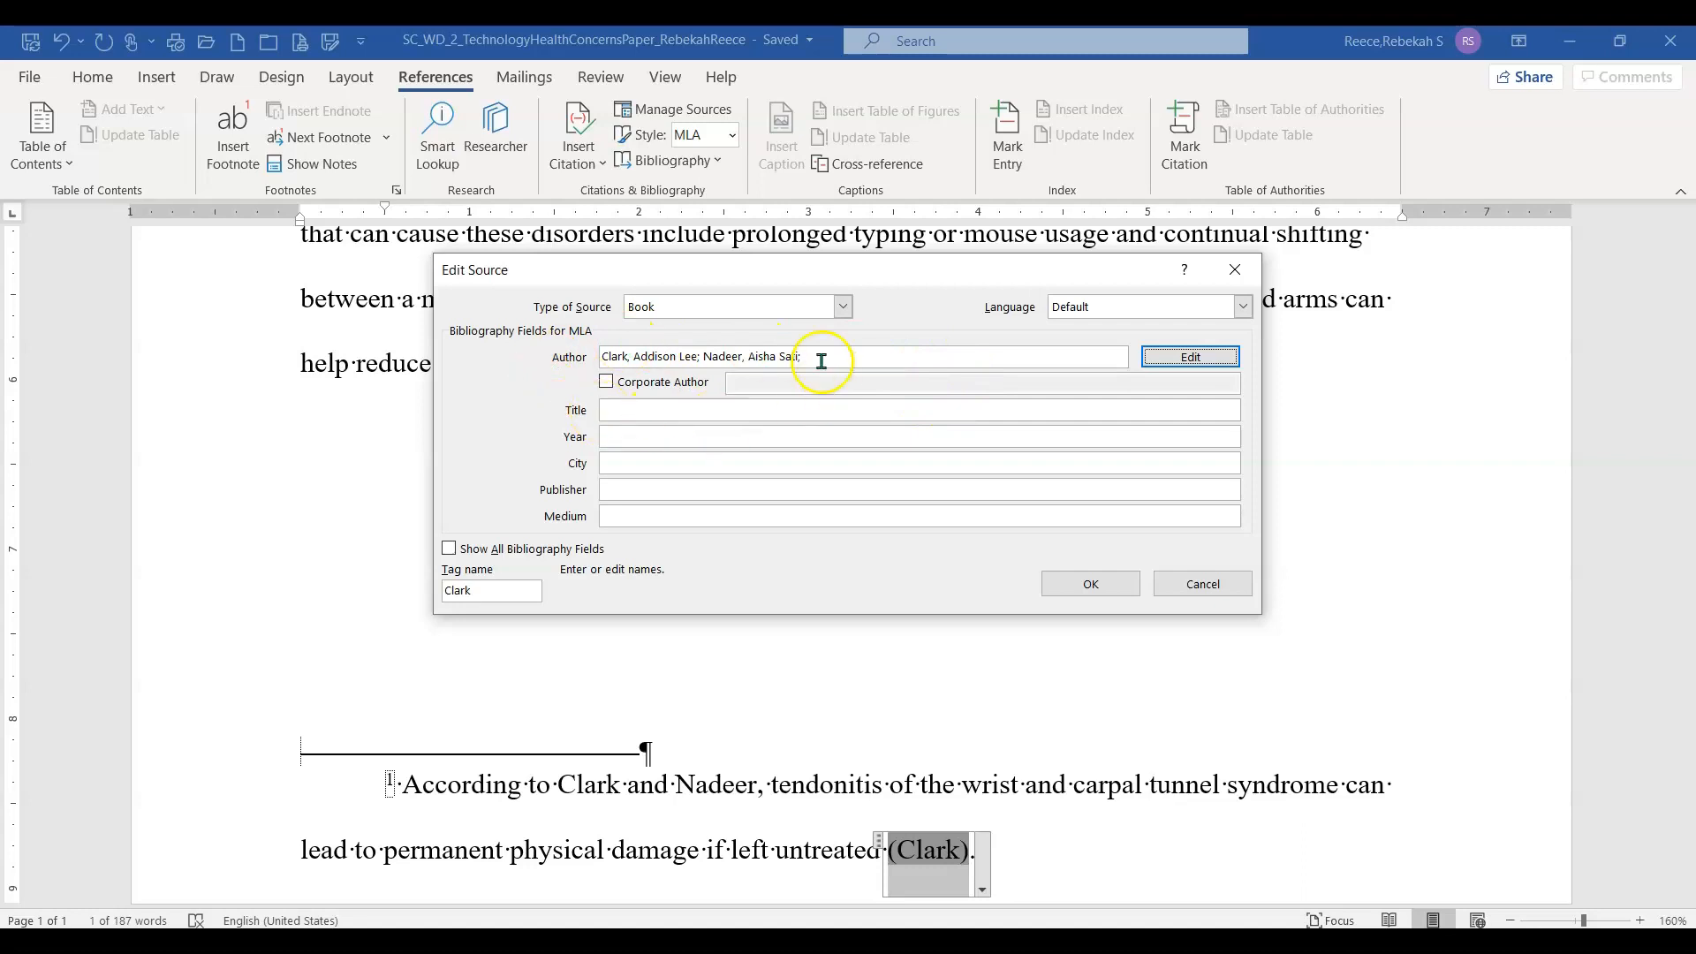
Enter the title Repetitive Strain Injuries, year 2021 and city Boston for the book source, and save it
left_click(636, 409)
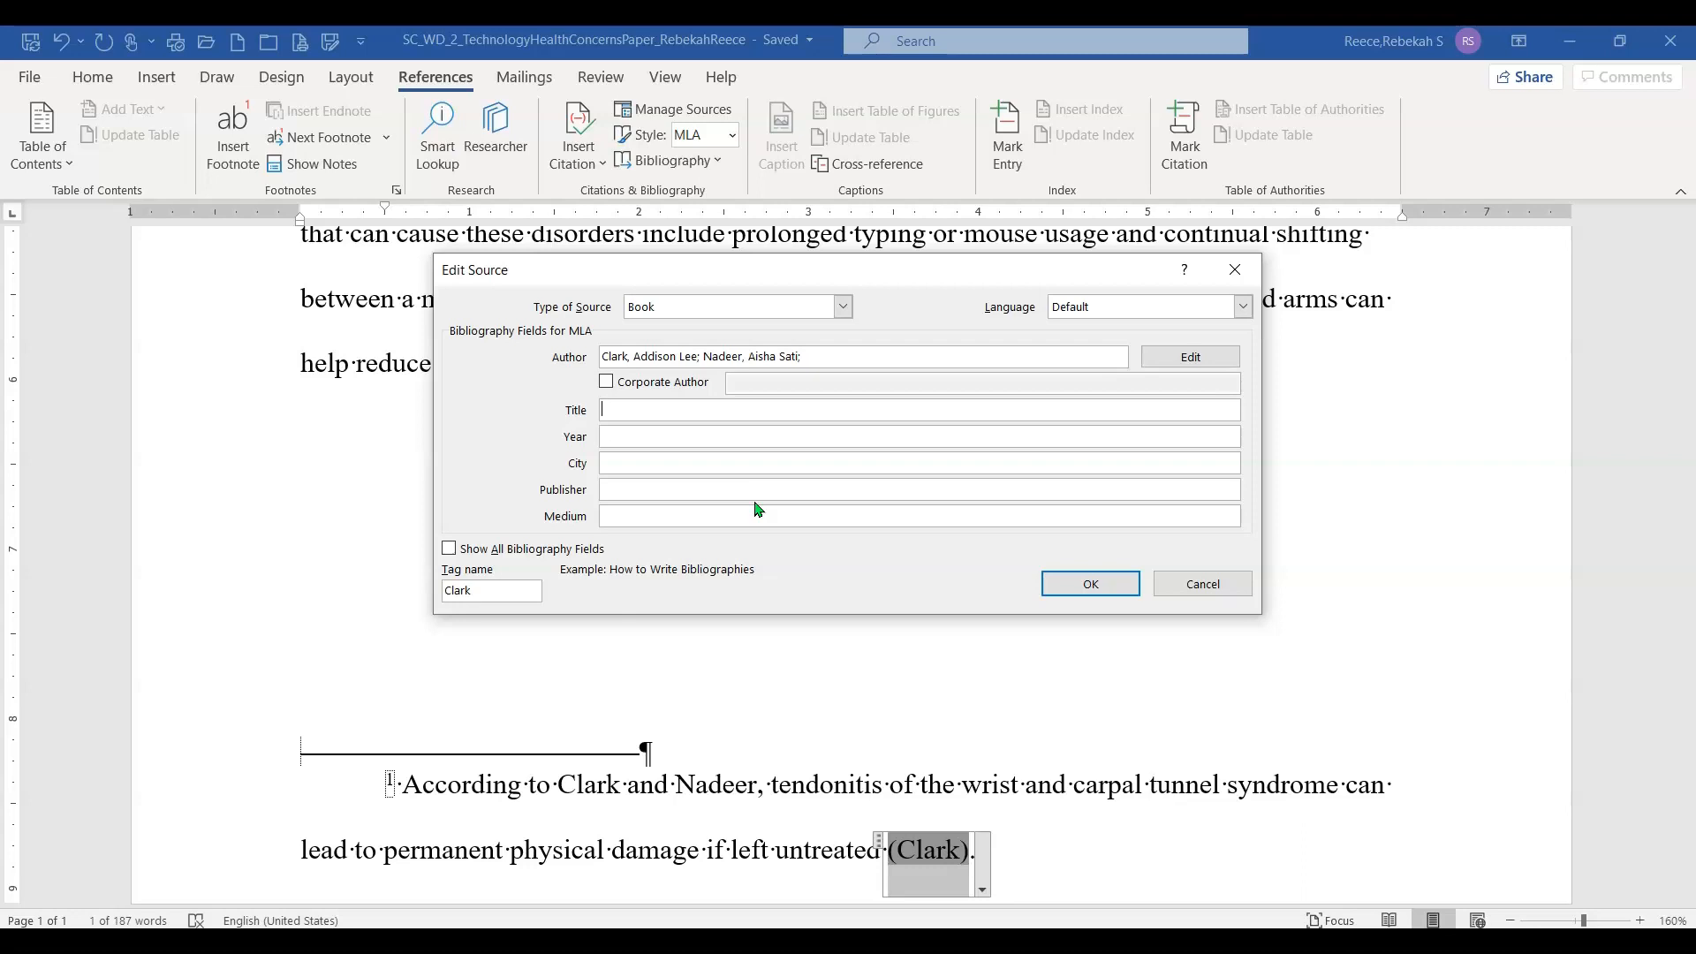
type("Repetitive Strain Injuries")
key("Tab")
key("Tab")
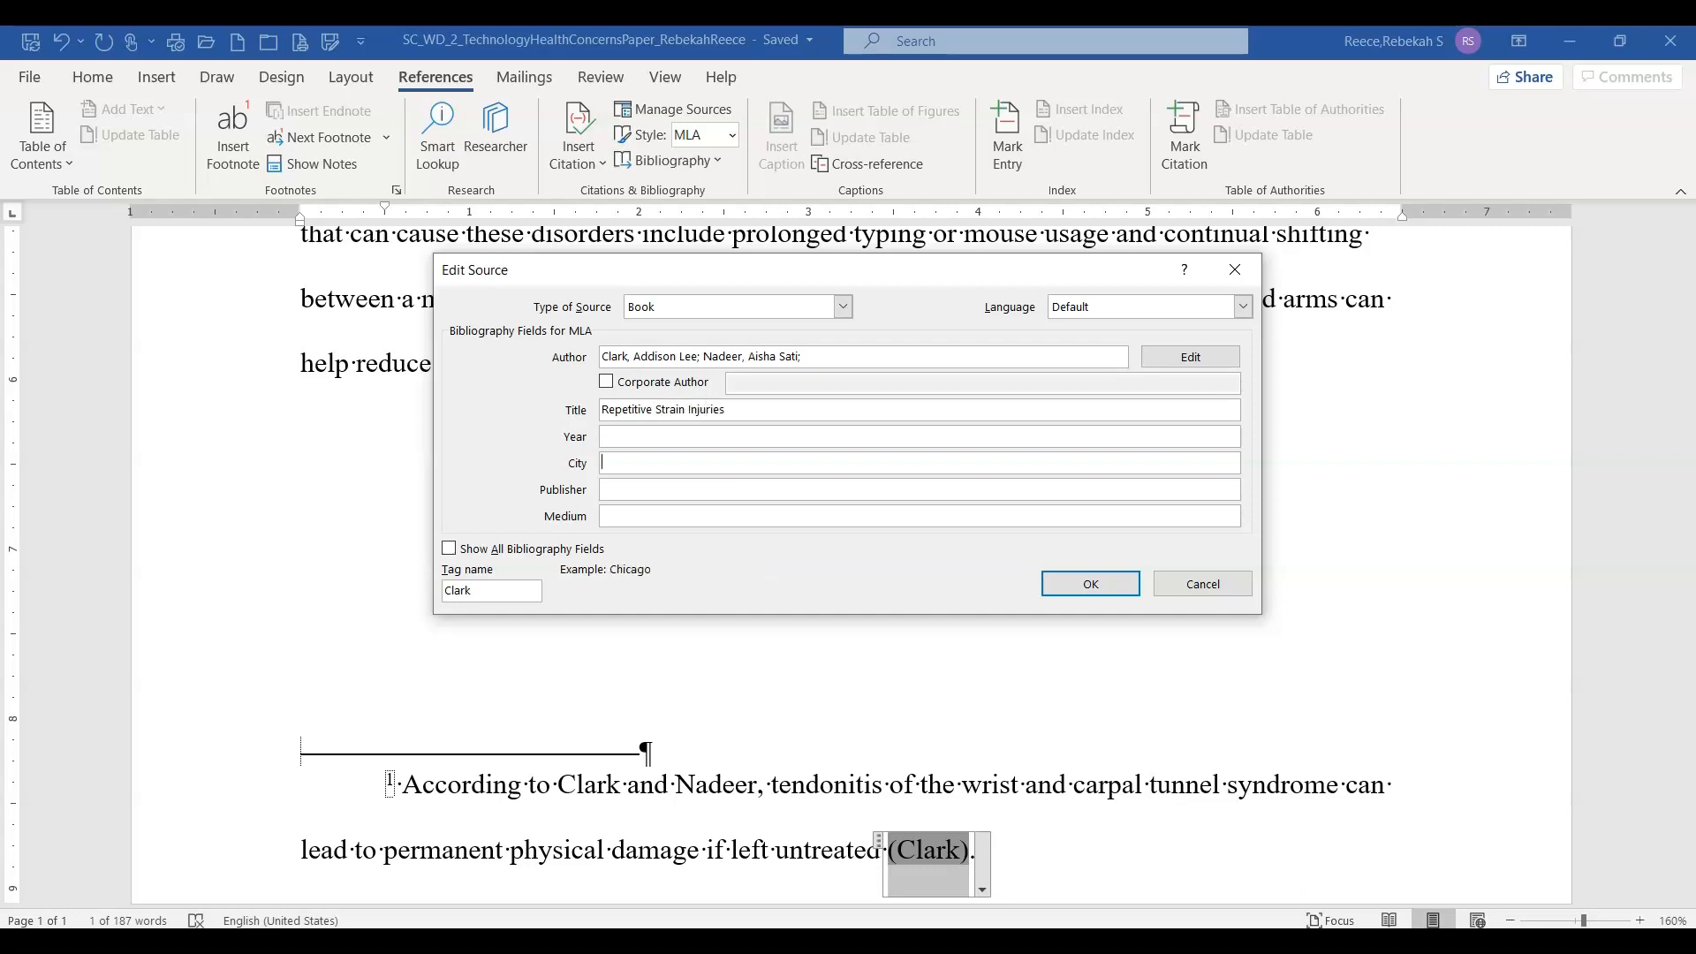
left_click(740, 441)
type("20")
key("Tab")
type("Bos")
key("Return")
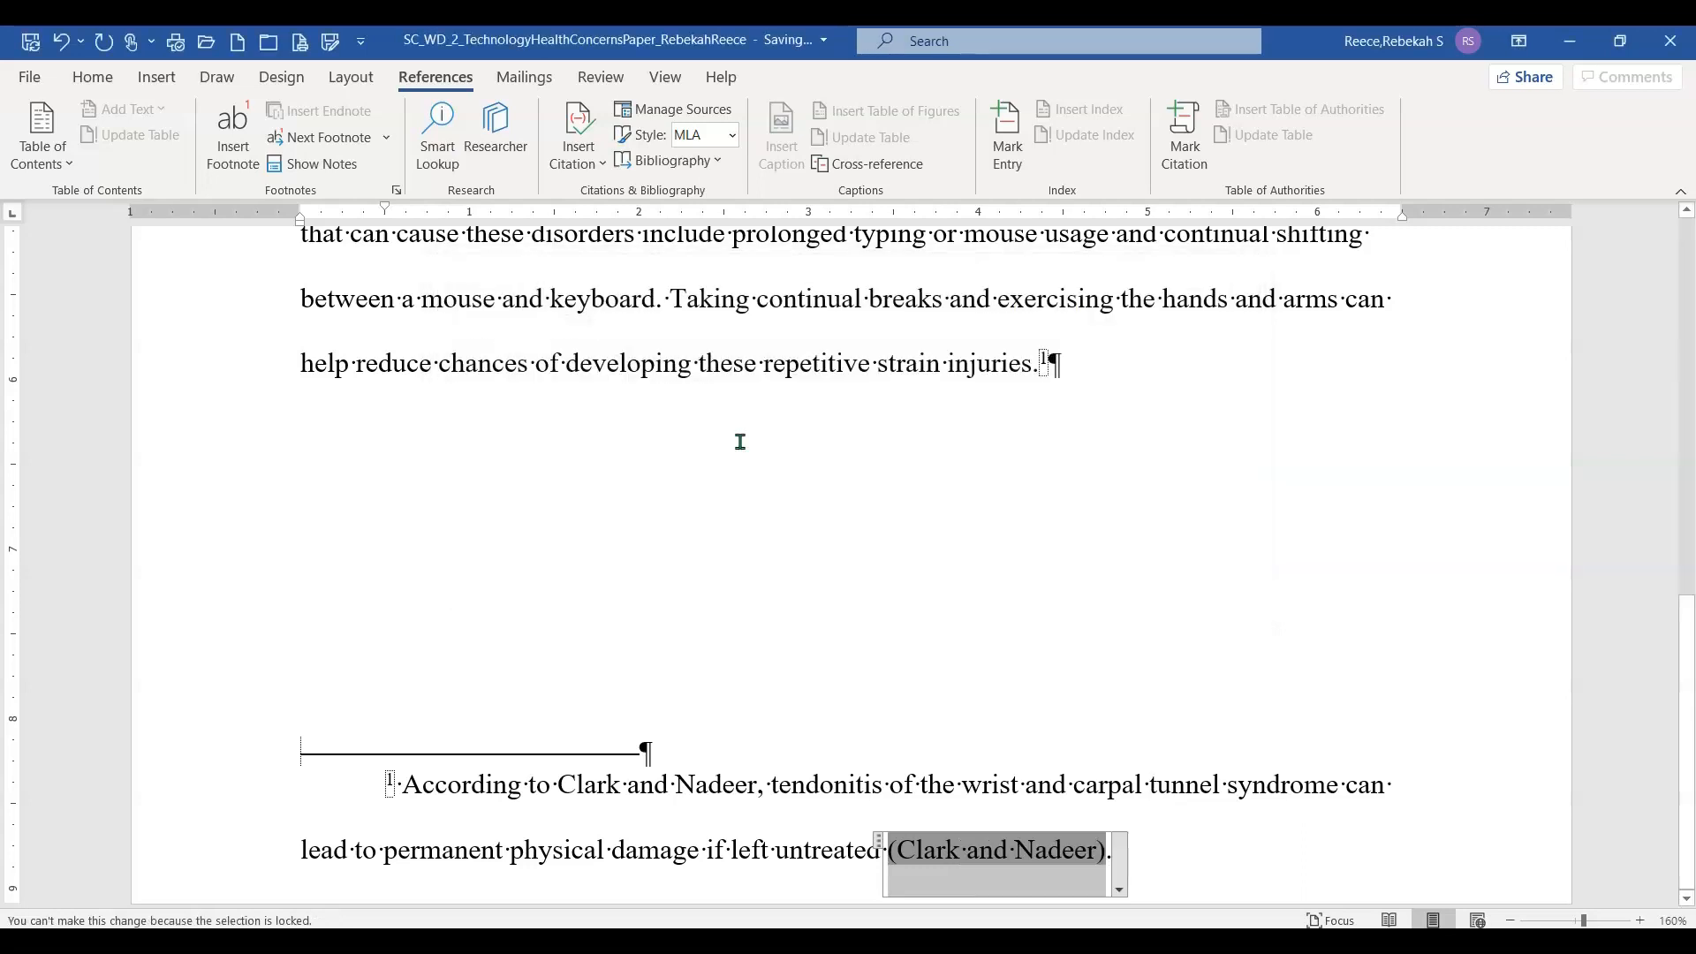
Reopen the Repetitive Strain Injuries source from the source manager and add publisher Lighthouse Publishing and medium Print
left_click(640, 114)
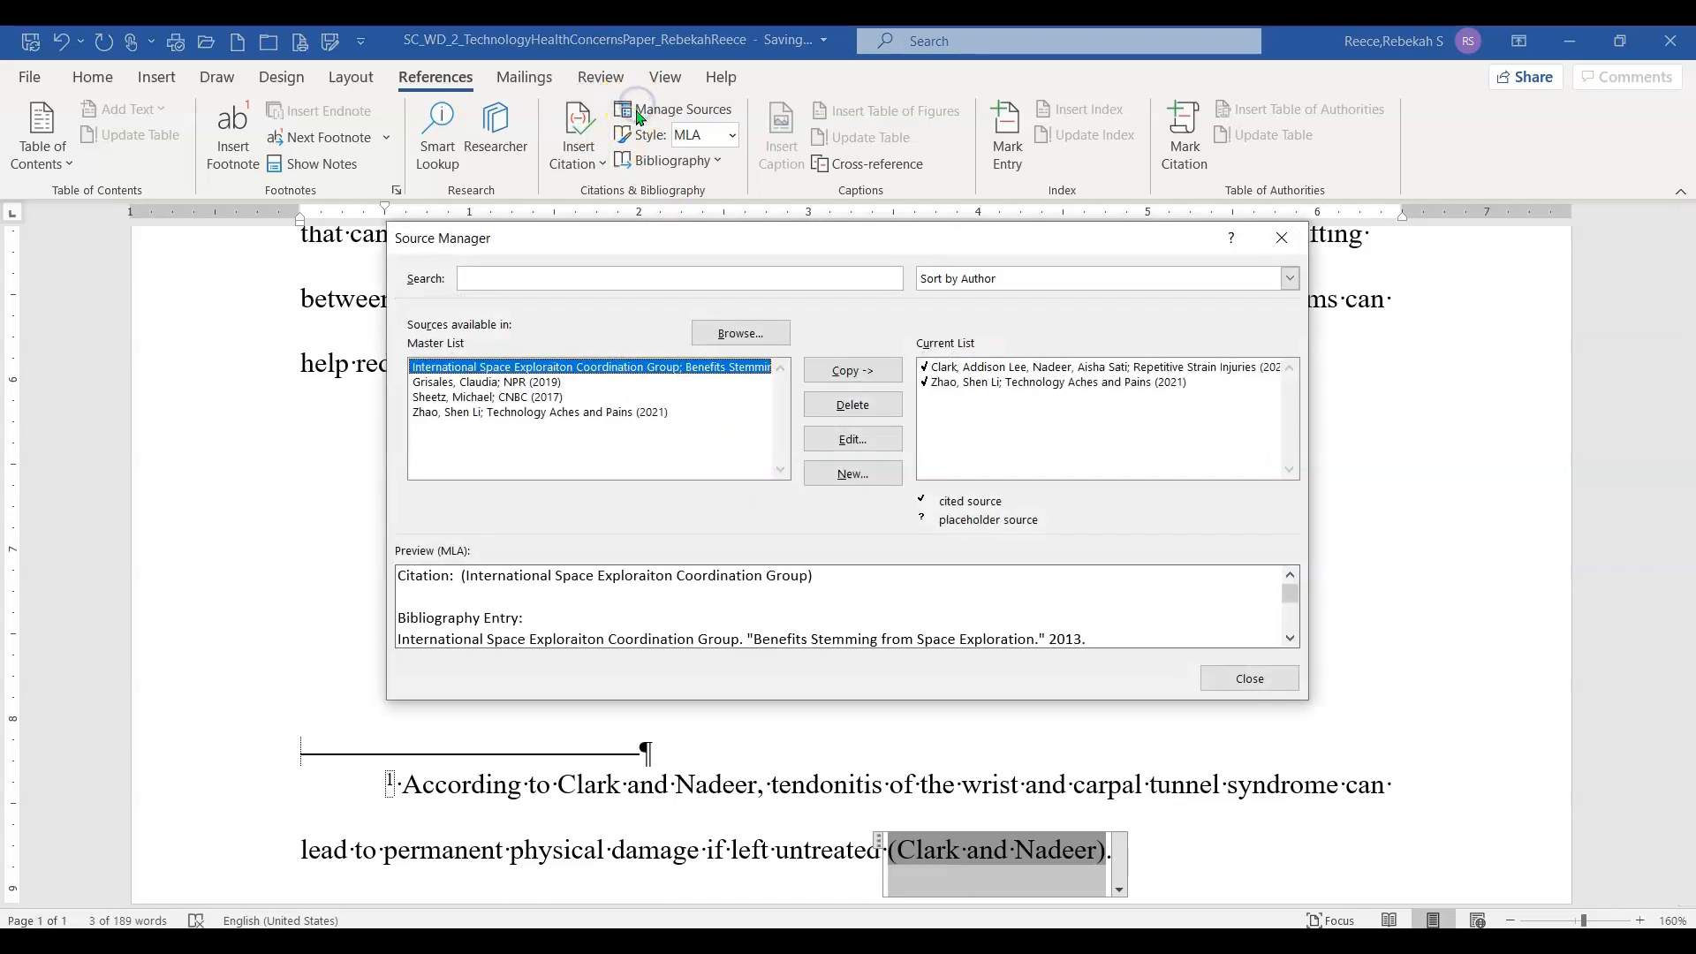
left_click(965, 370)
left_click(857, 439)
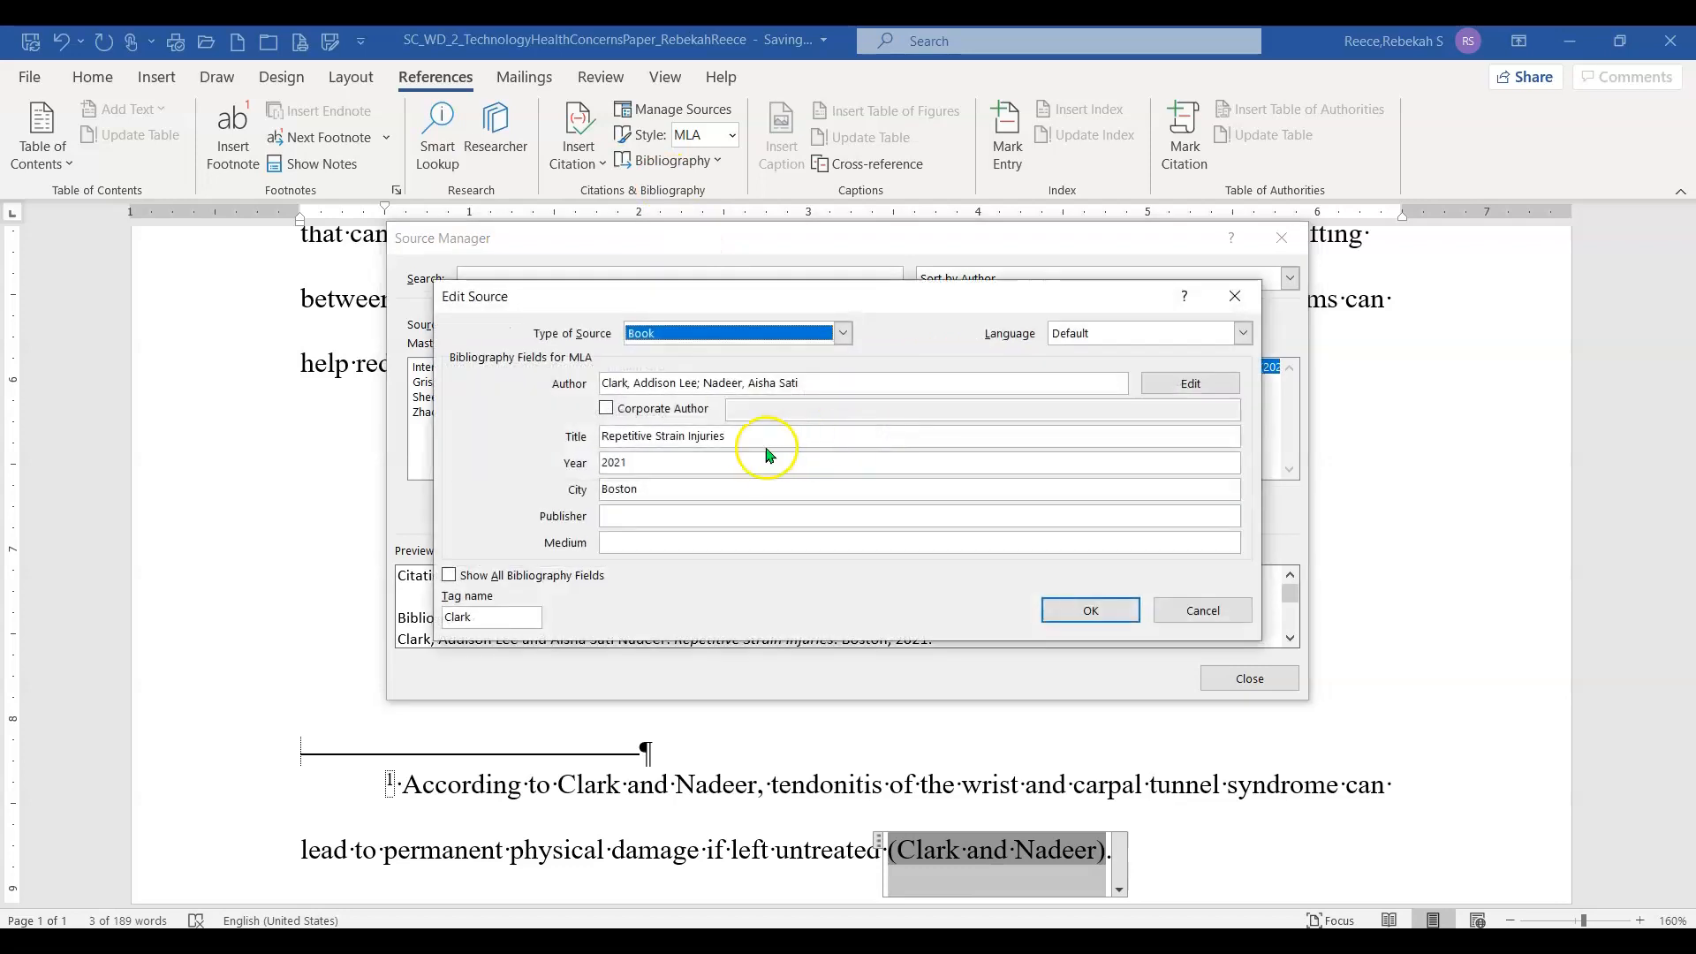
left_click(679, 515)
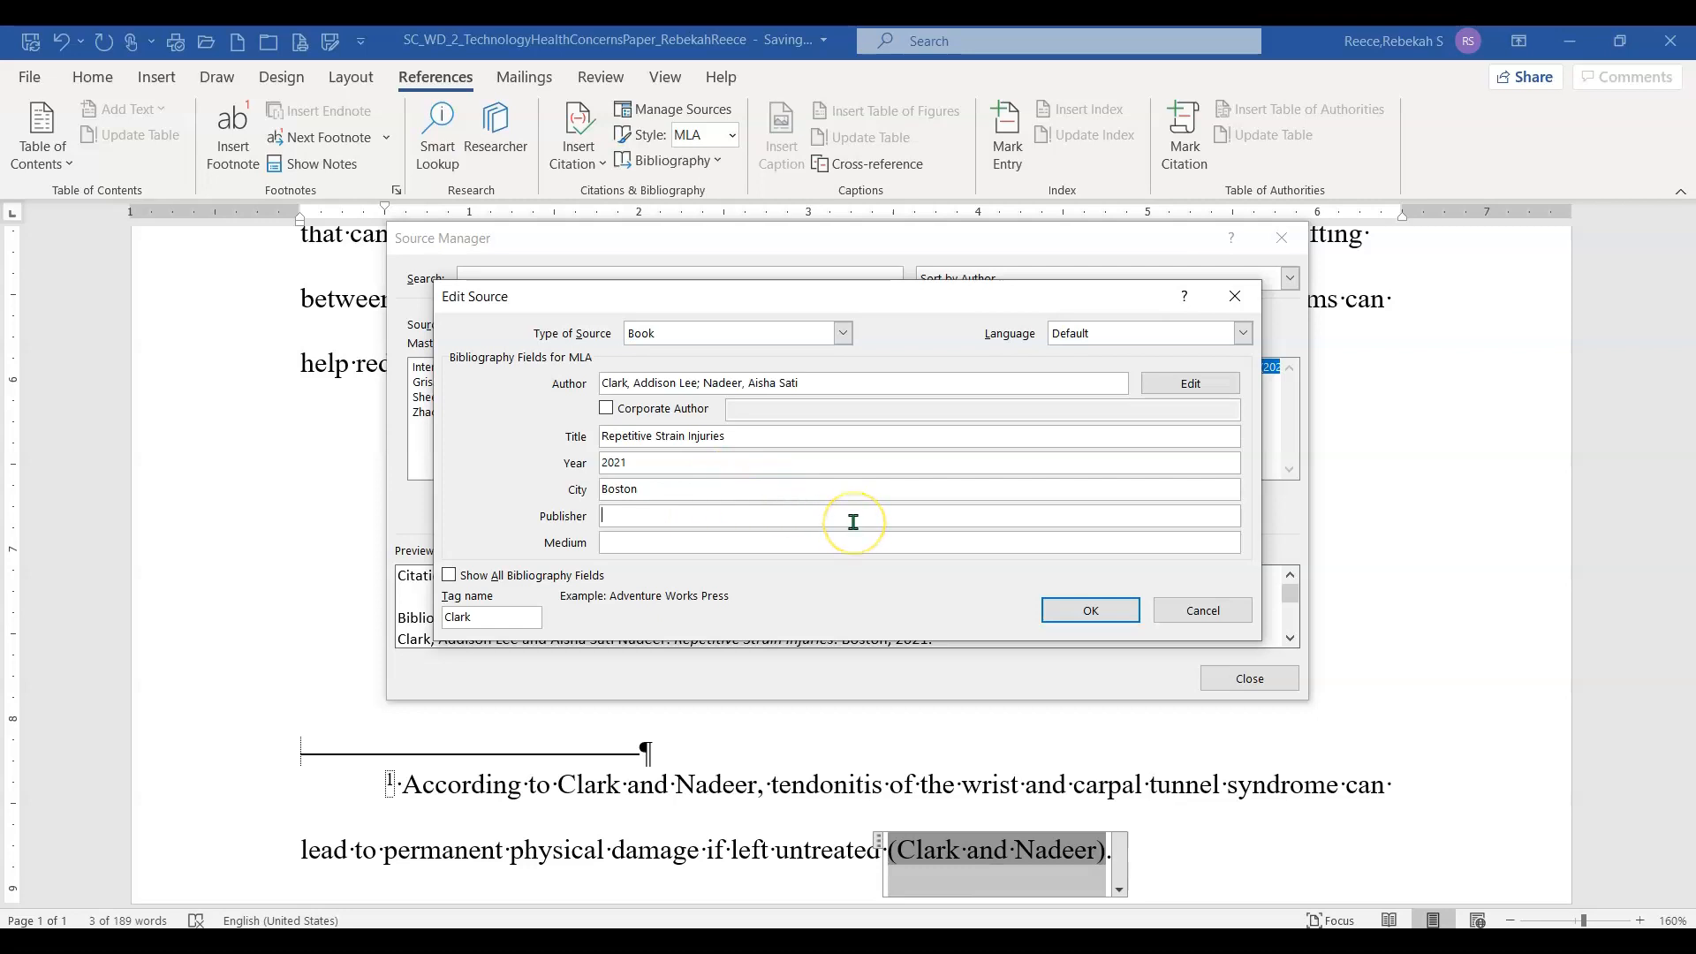
type("Lighthouse Publishing")
key("Tab")
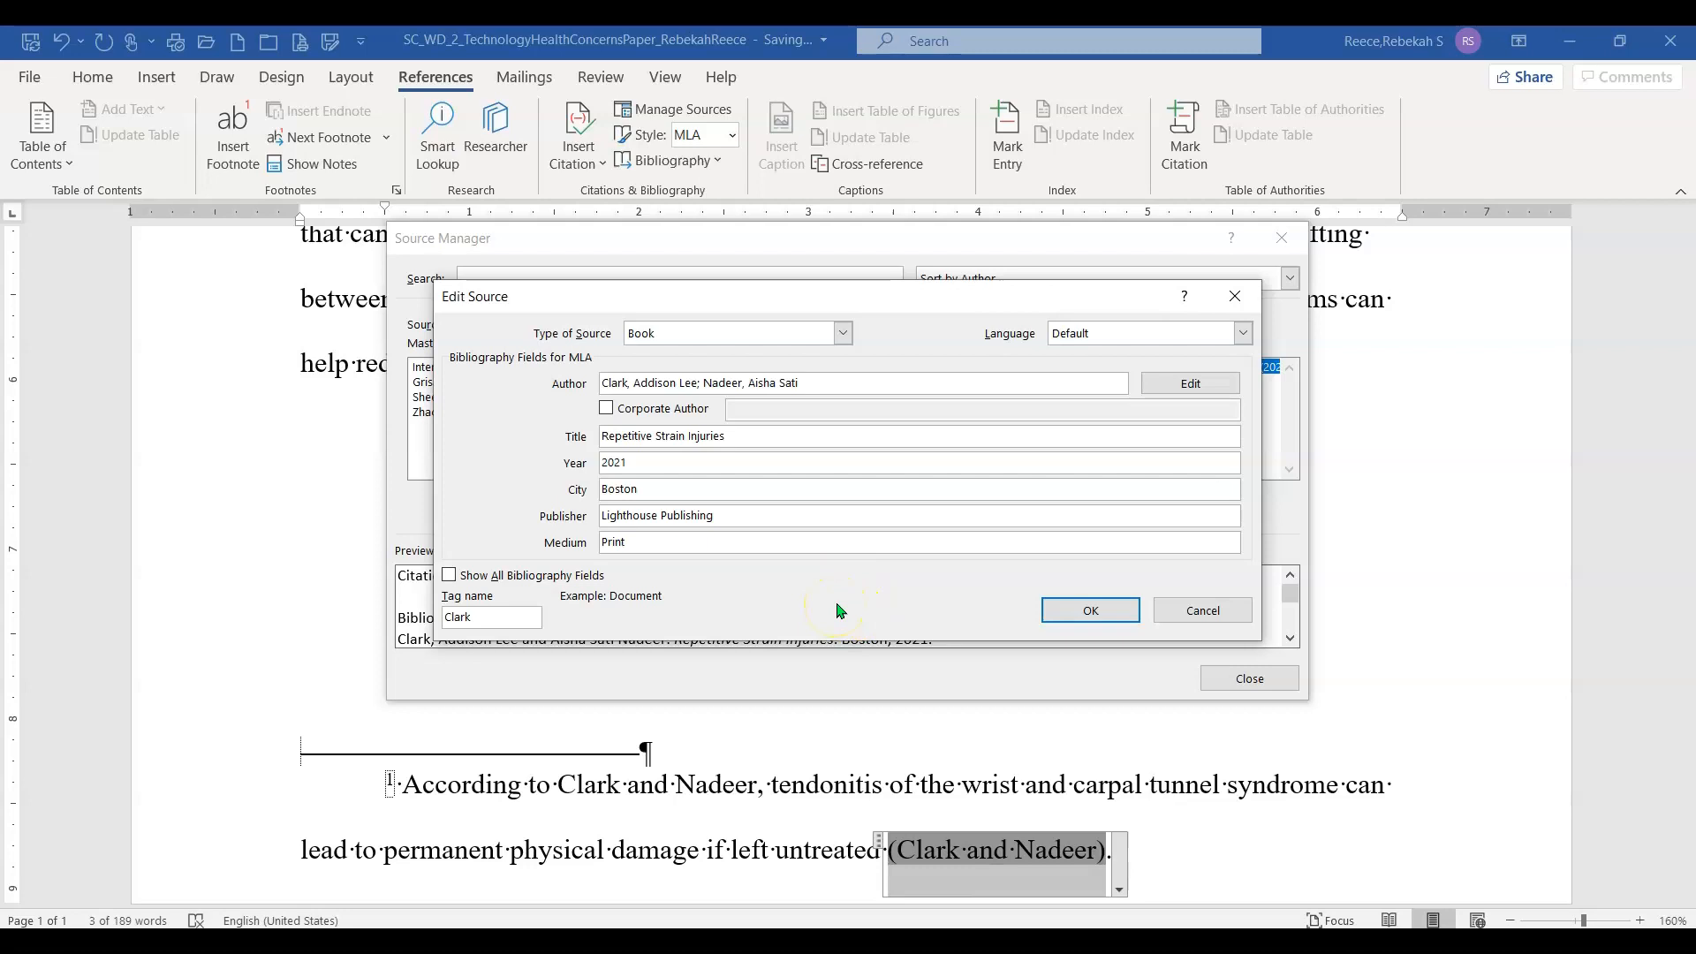
left_click(1089, 611)
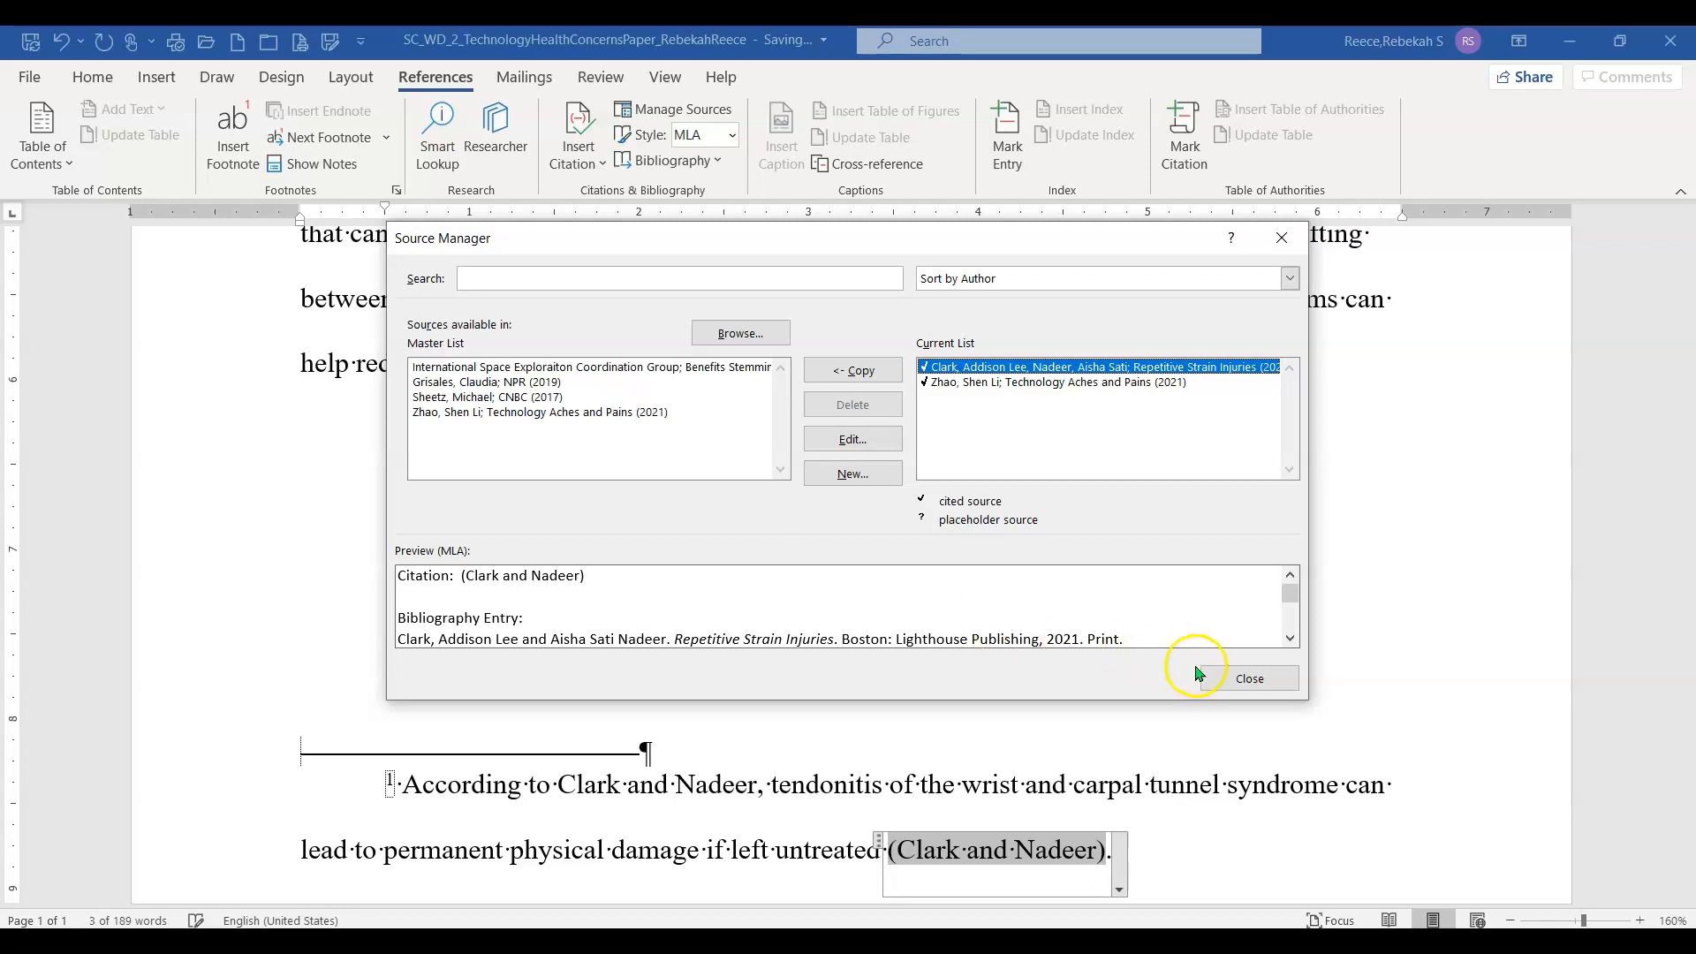
left_click(1249, 677)
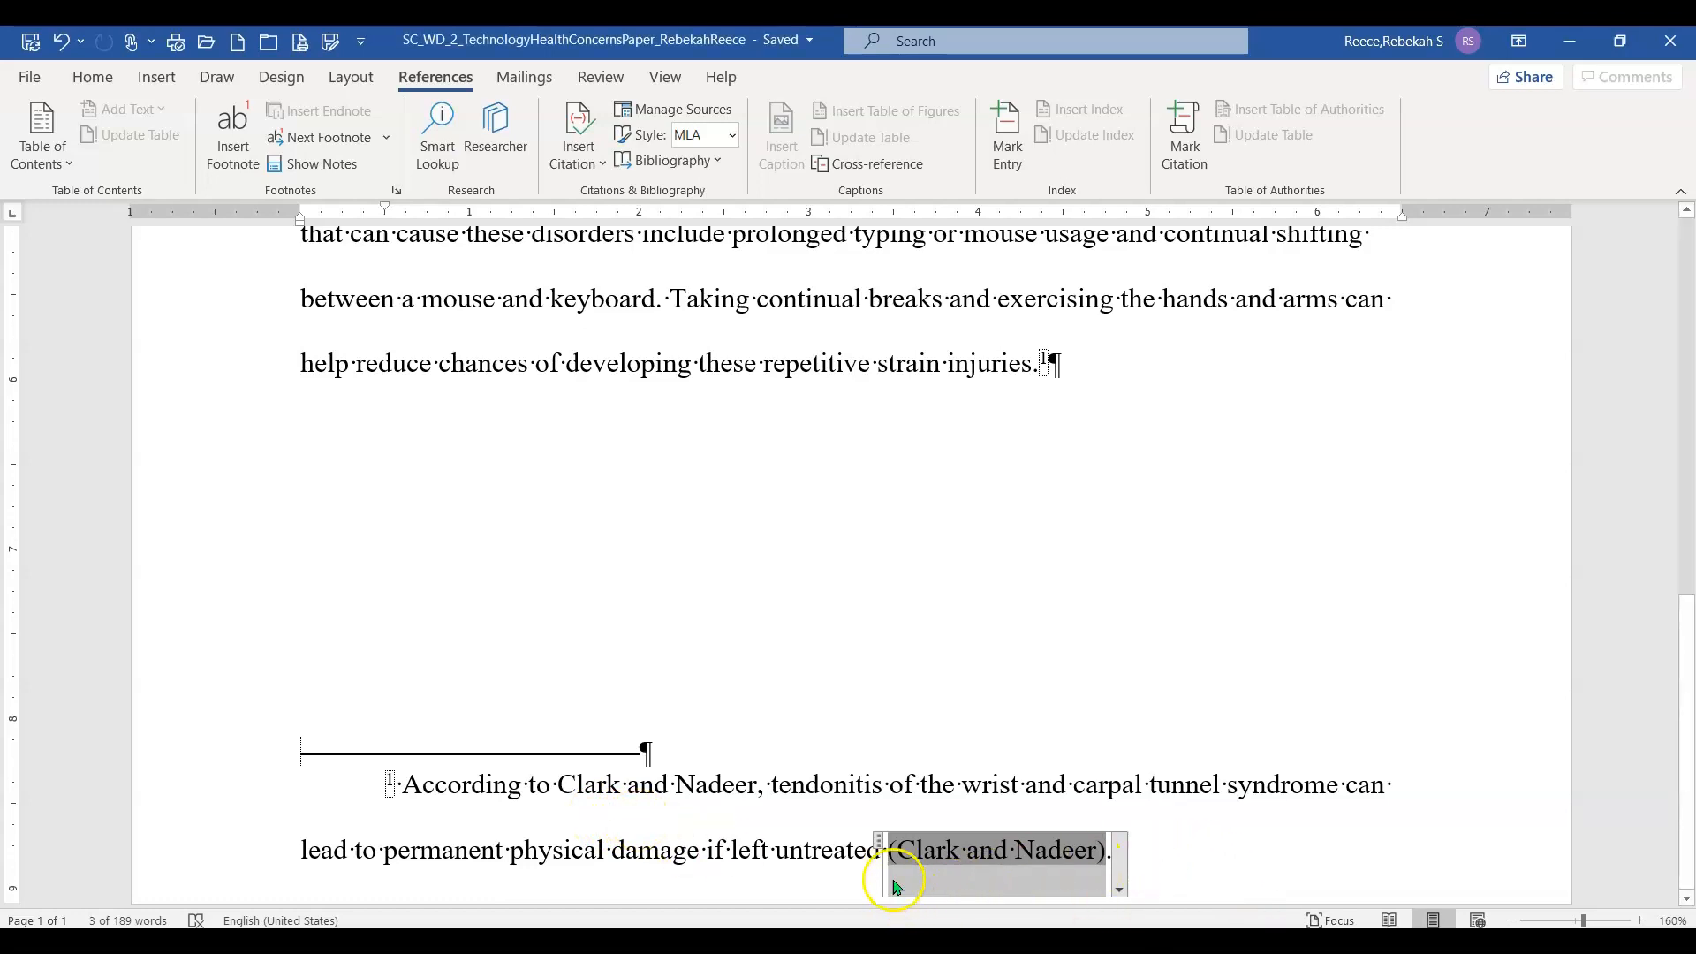
Edit the citation in the footnote to add pages 65-66 and suppress the author and title
left_click(1115, 882)
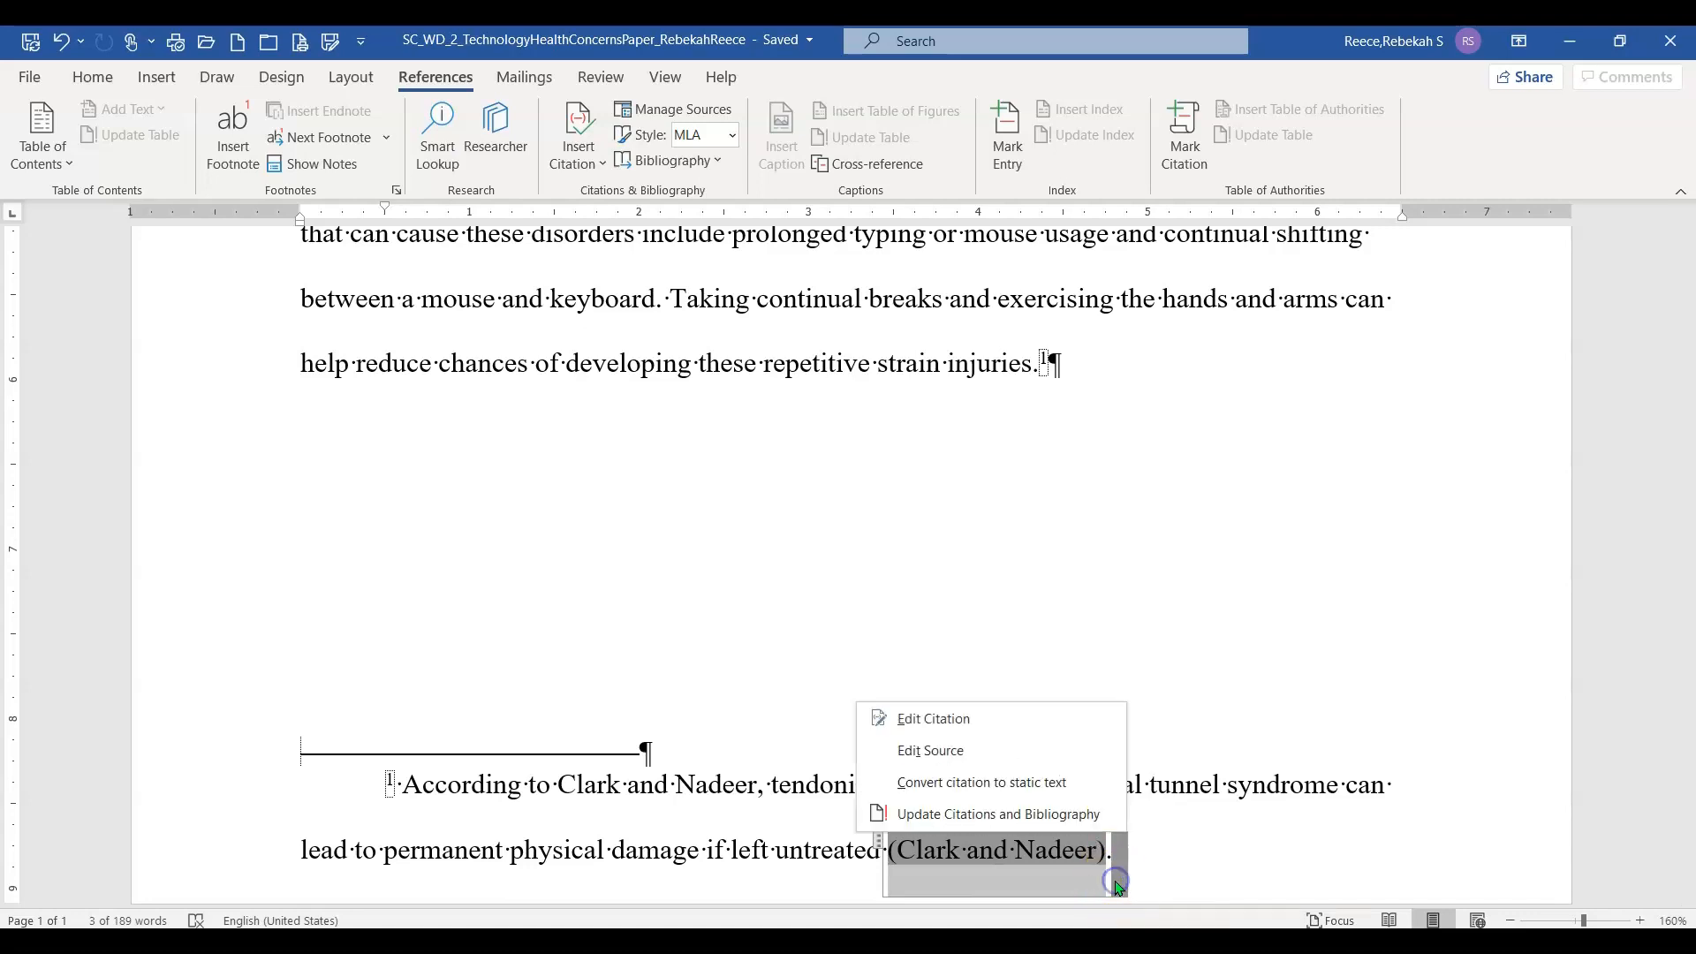
left_click(938, 718)
left_click(881, 442)
type("65-66")
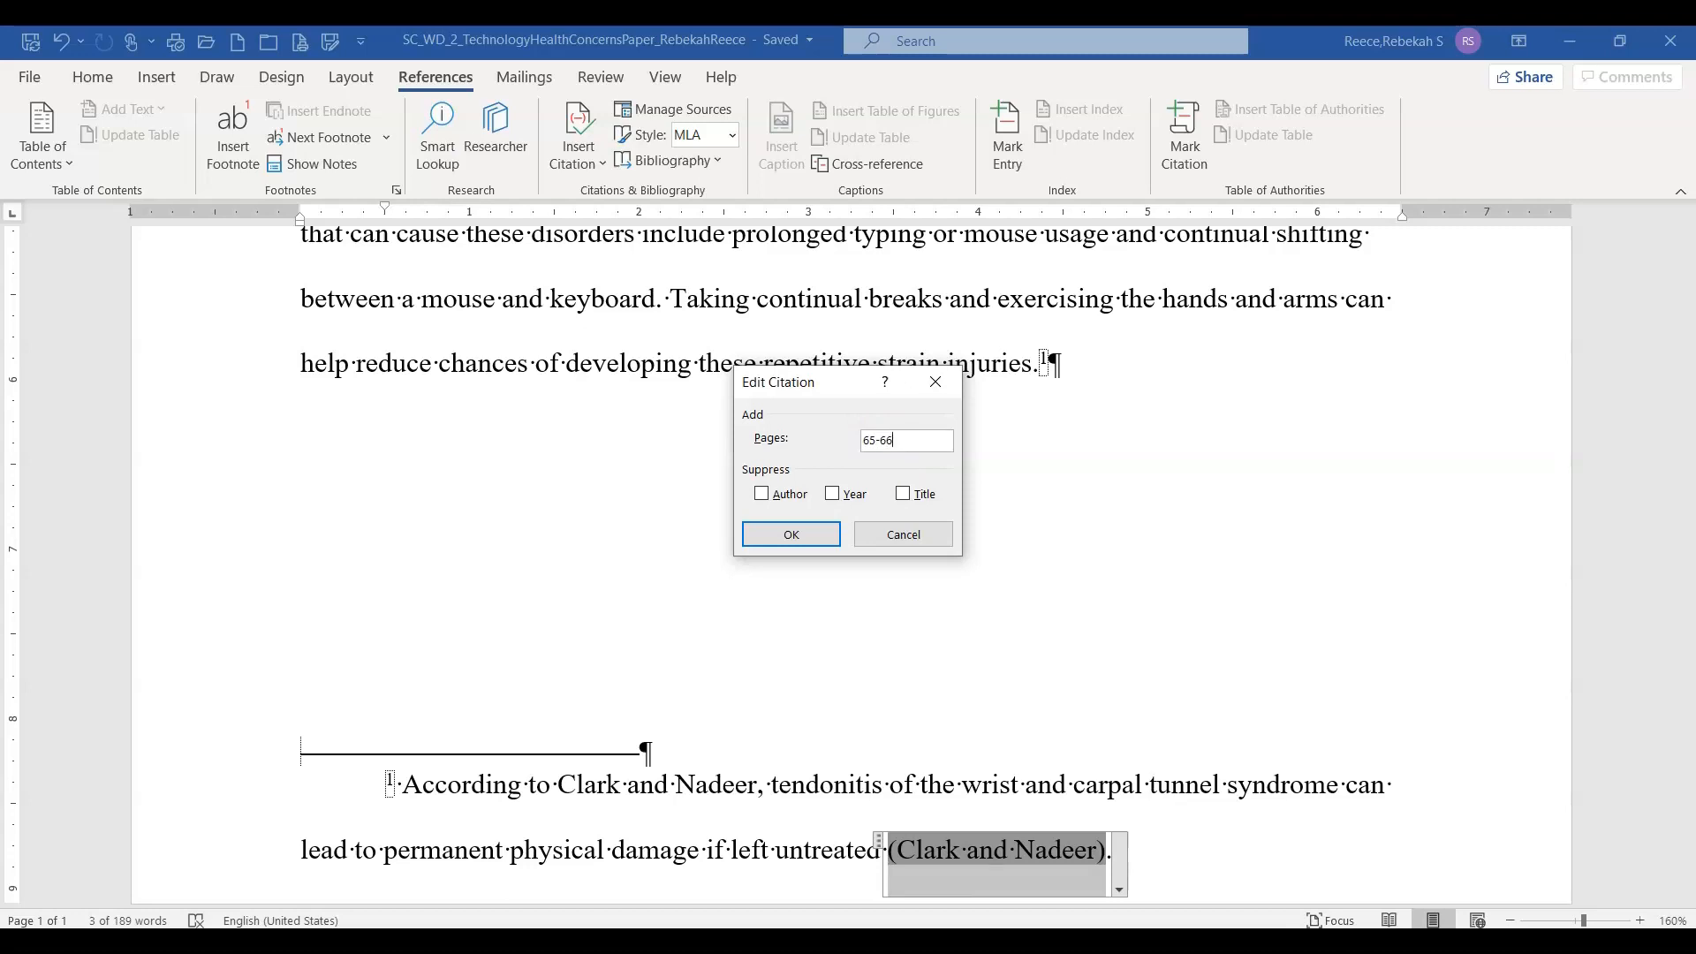
left_click(763, 496)
left_click(903, 495)
left_click(819, 535)
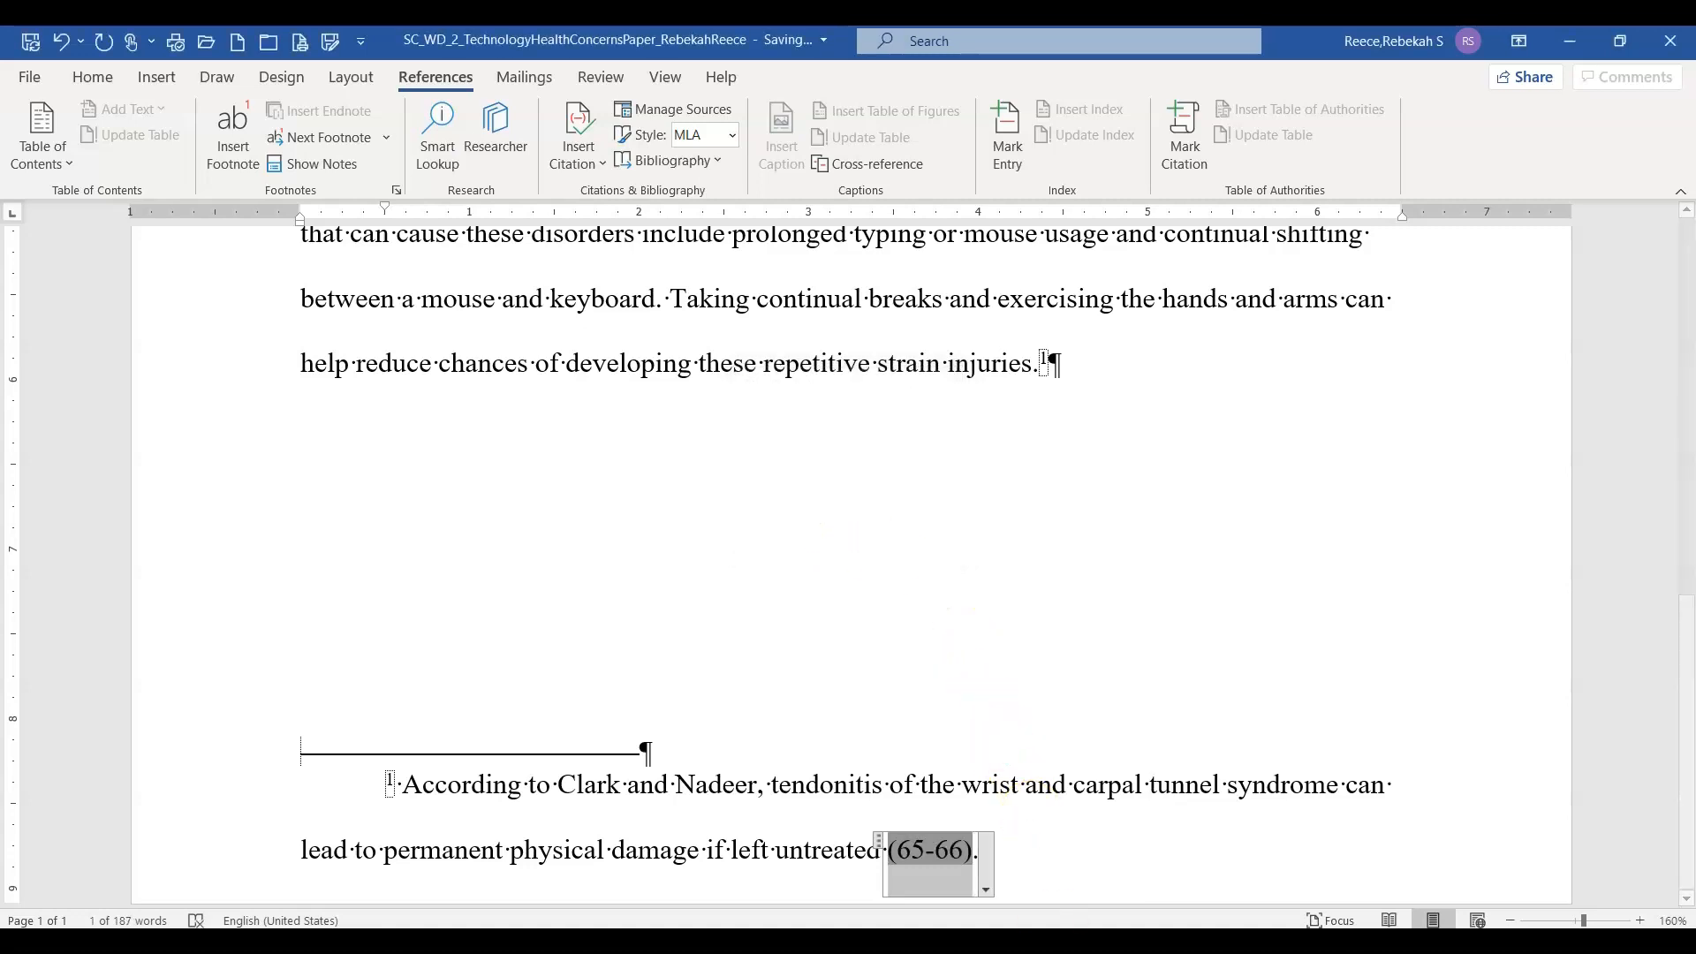
left_click(1041, 867)
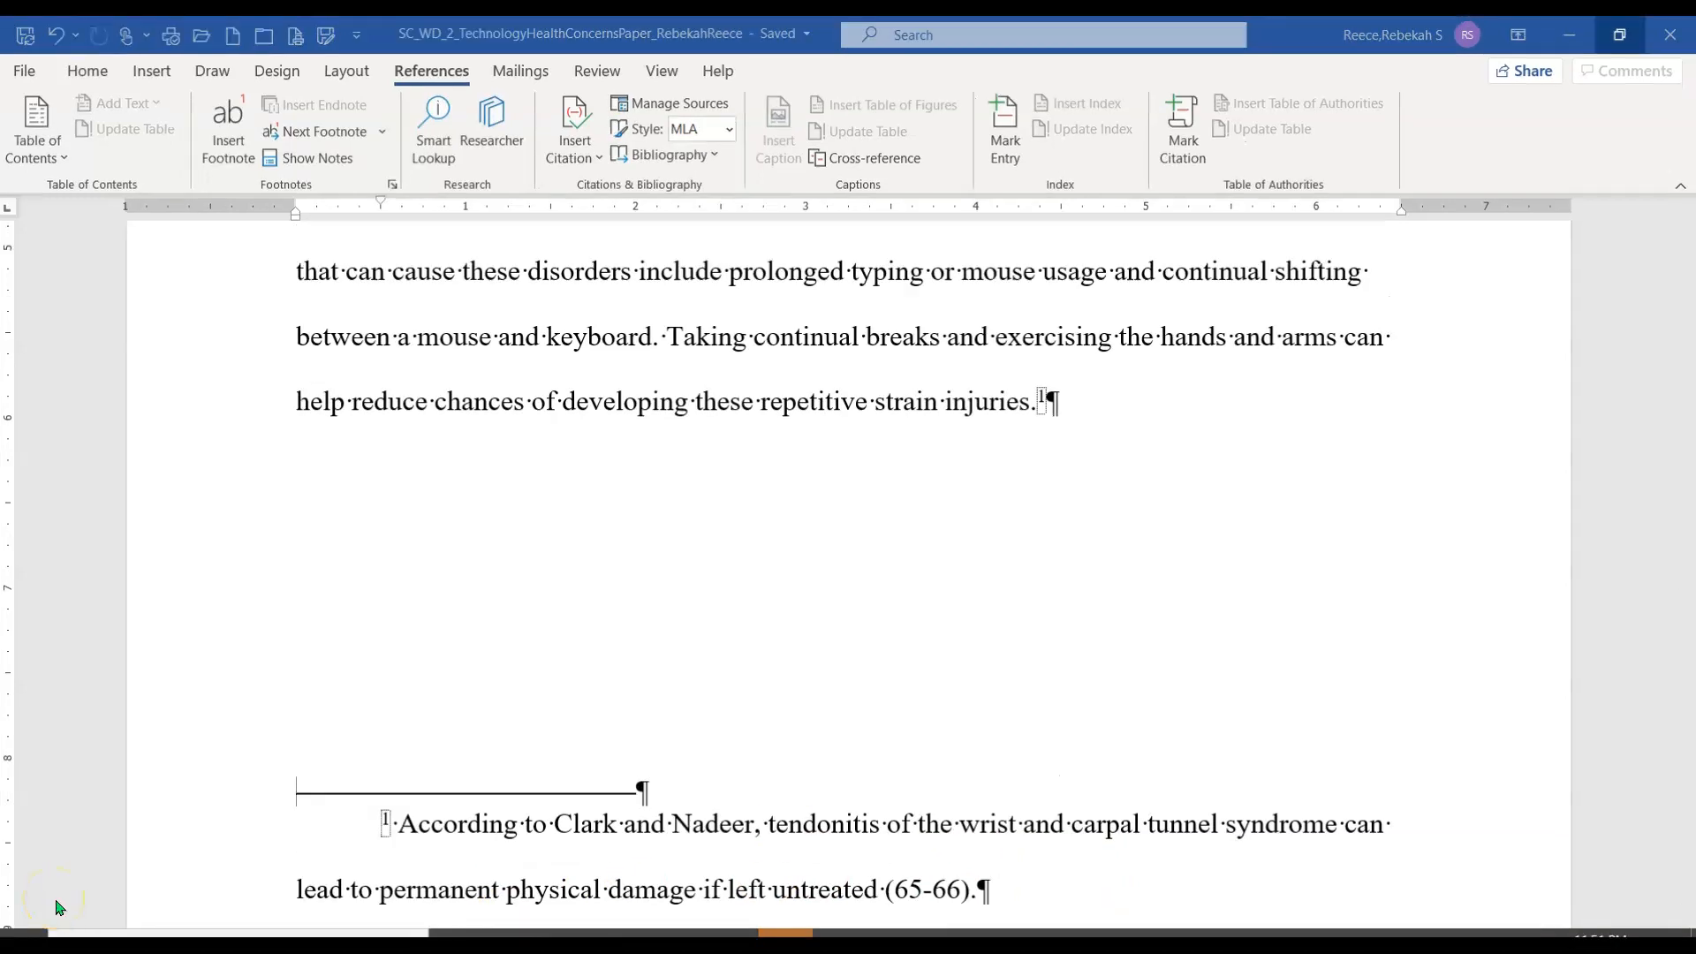
Start a new paragraph after the footnote reference with "People often listen to sounds from their computers or mobile devices through headphones or earbuds."
left_click(1062, 391)
left_click(1074, 400)
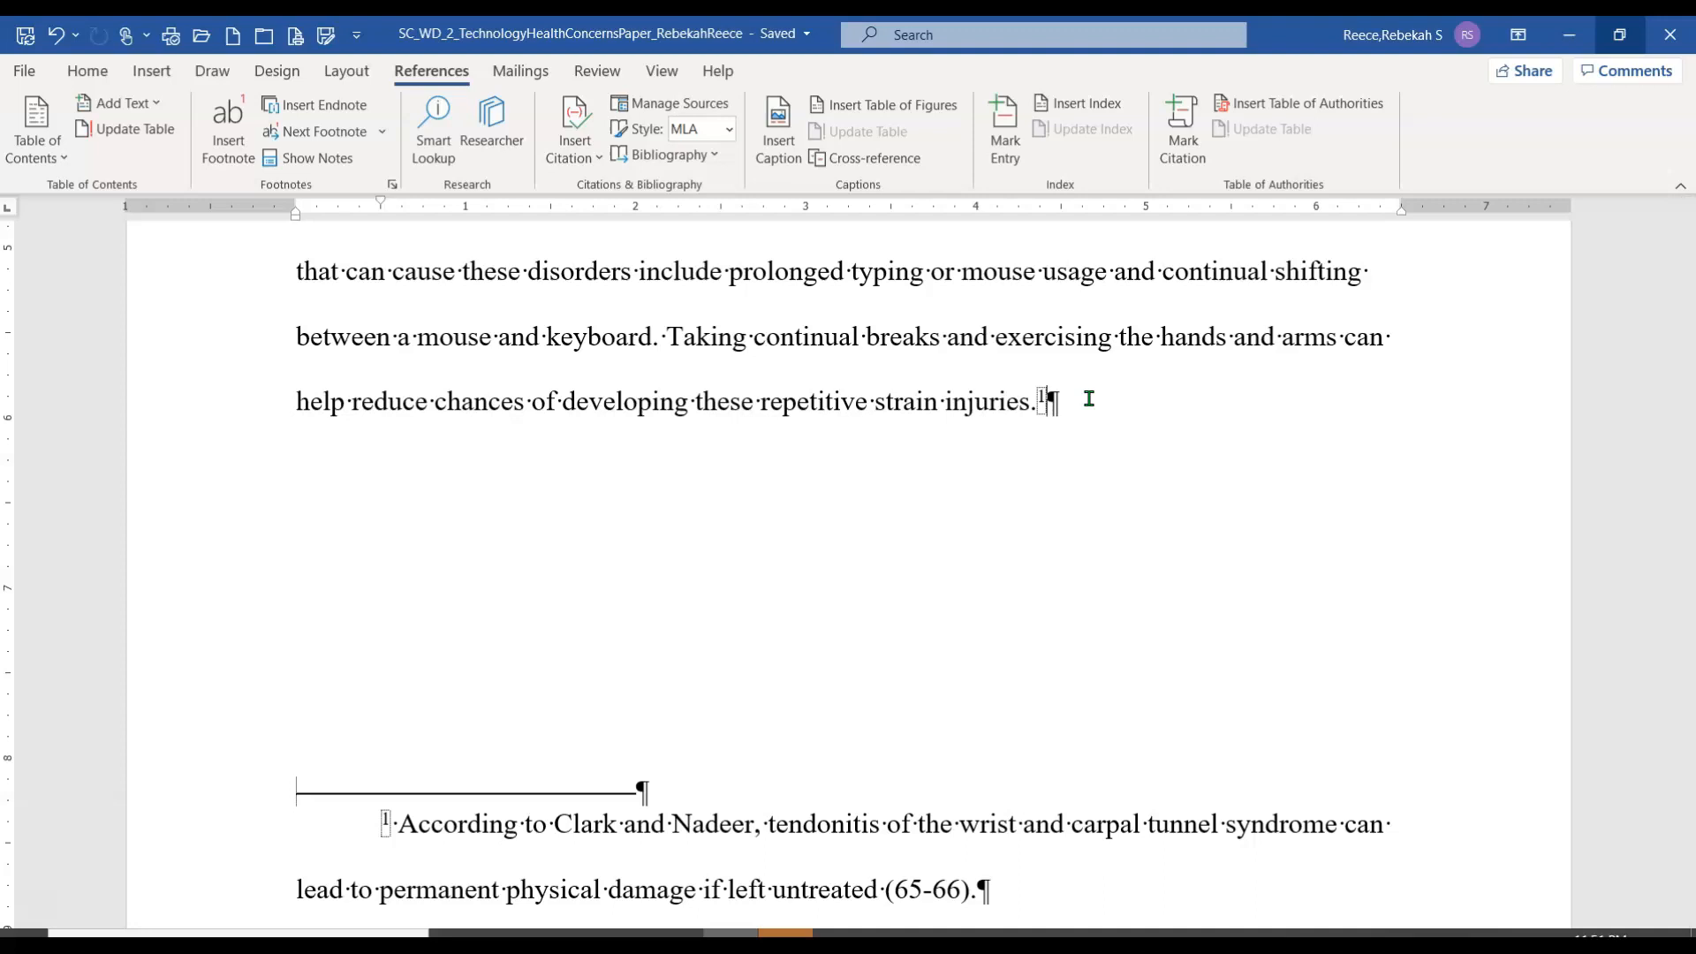
key("Return")
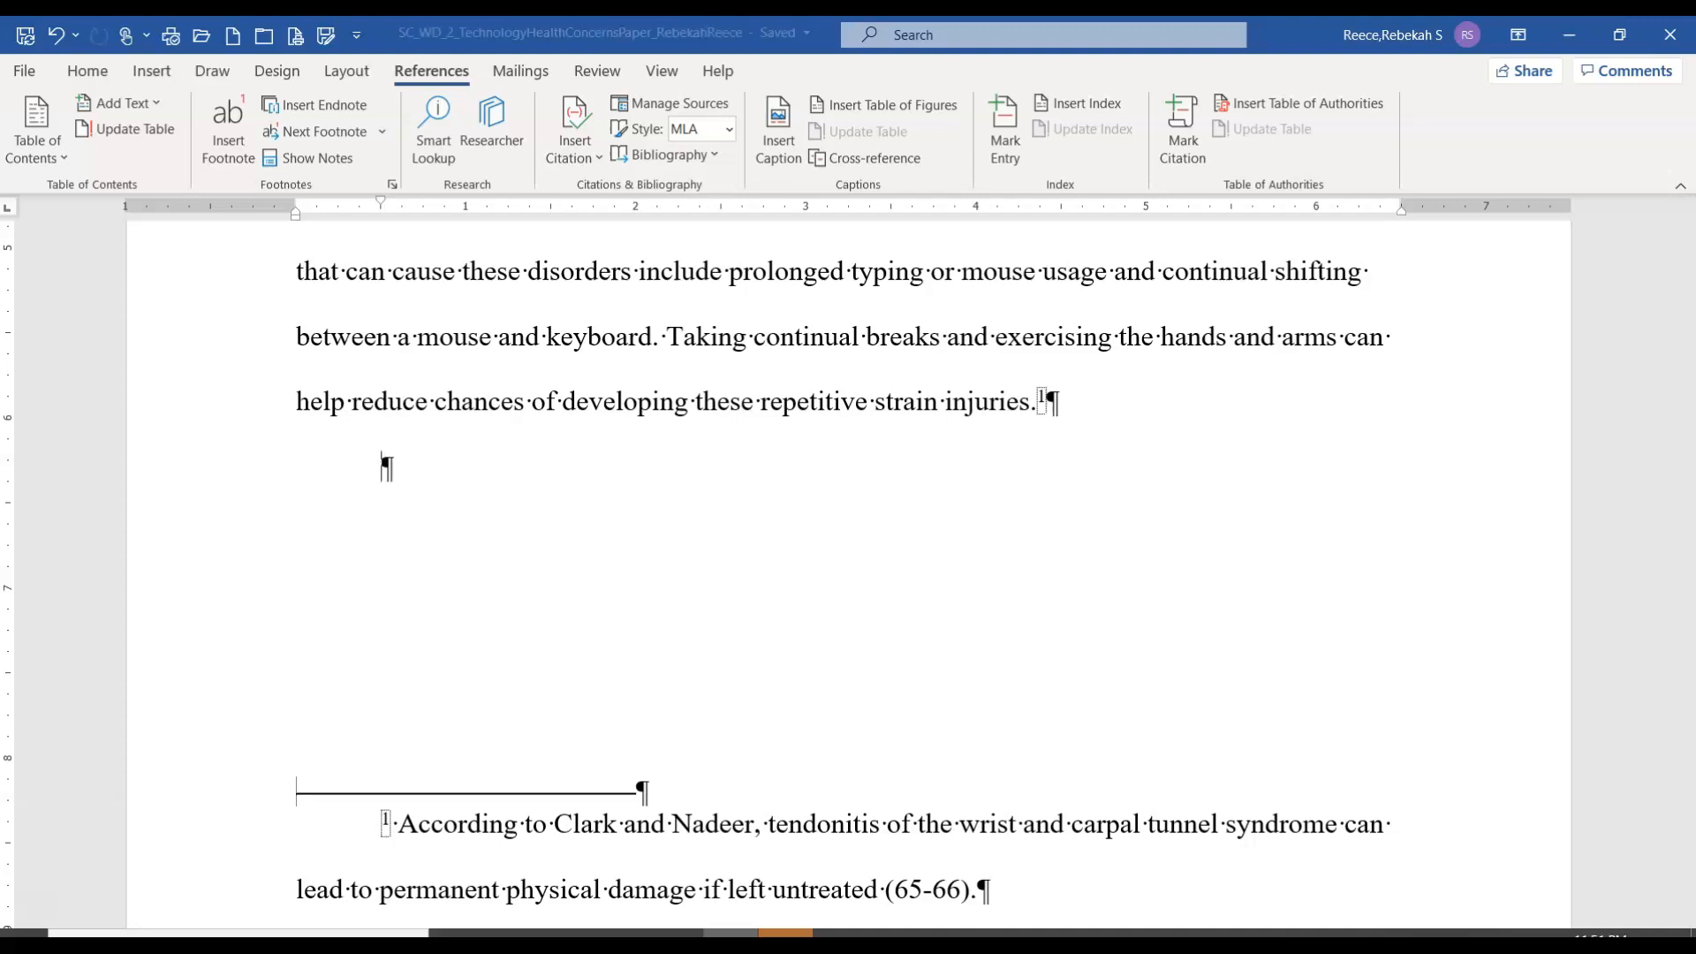
type("Peop")
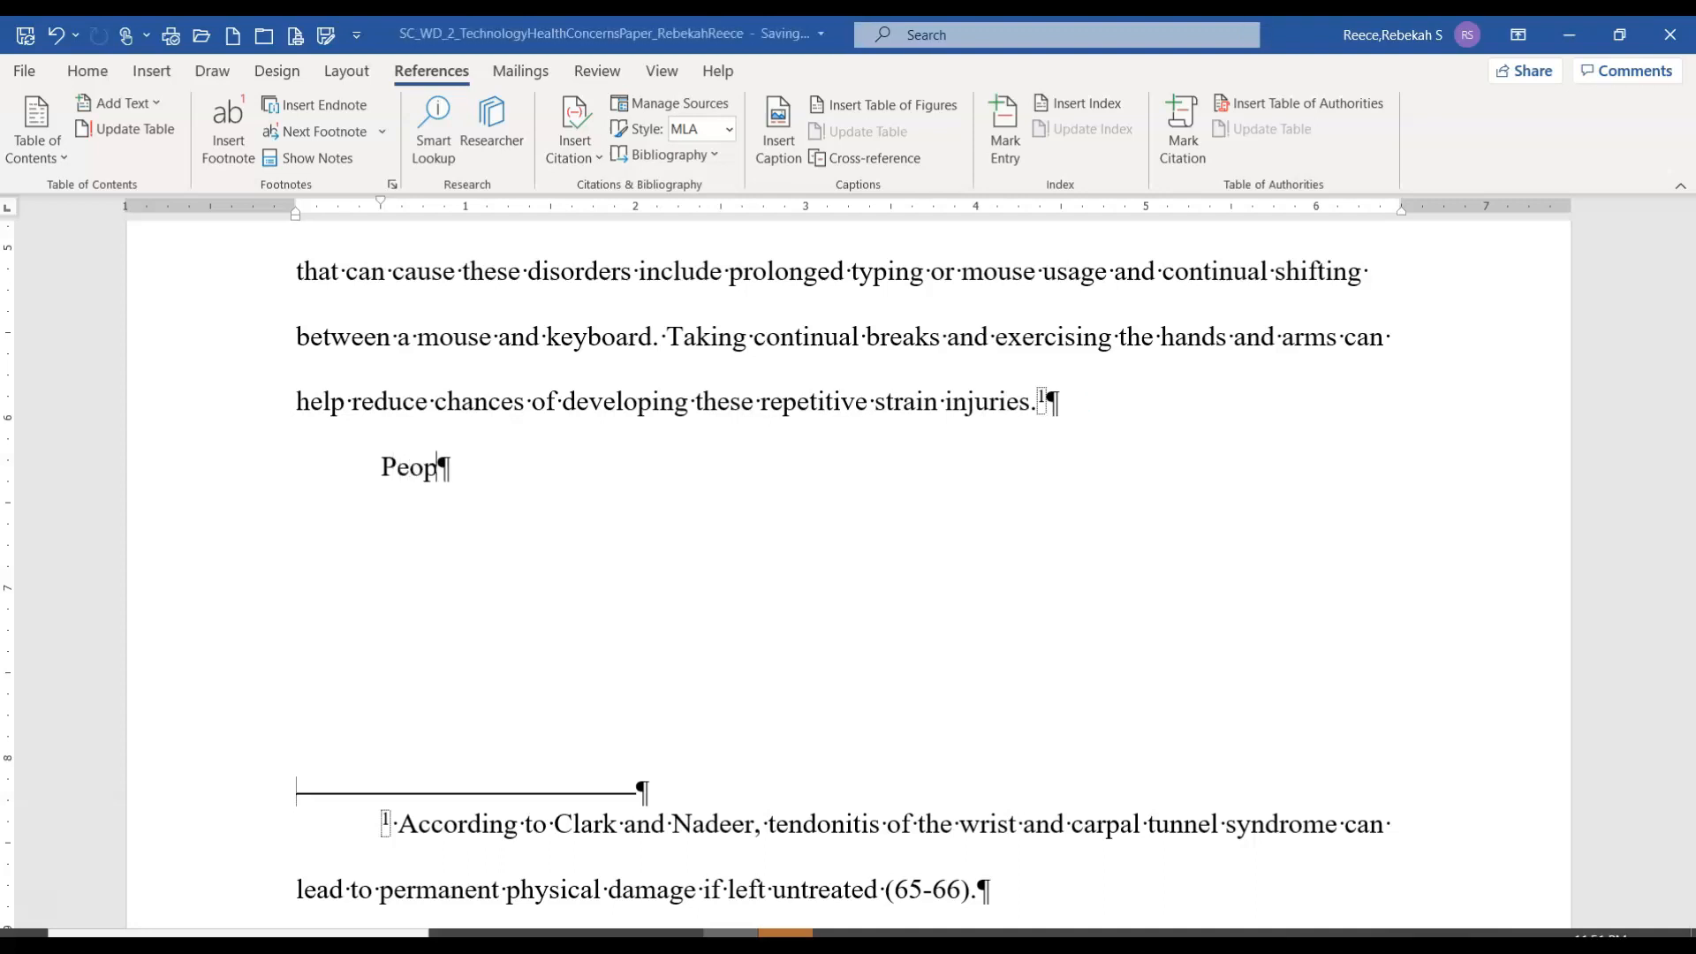
type("le of")
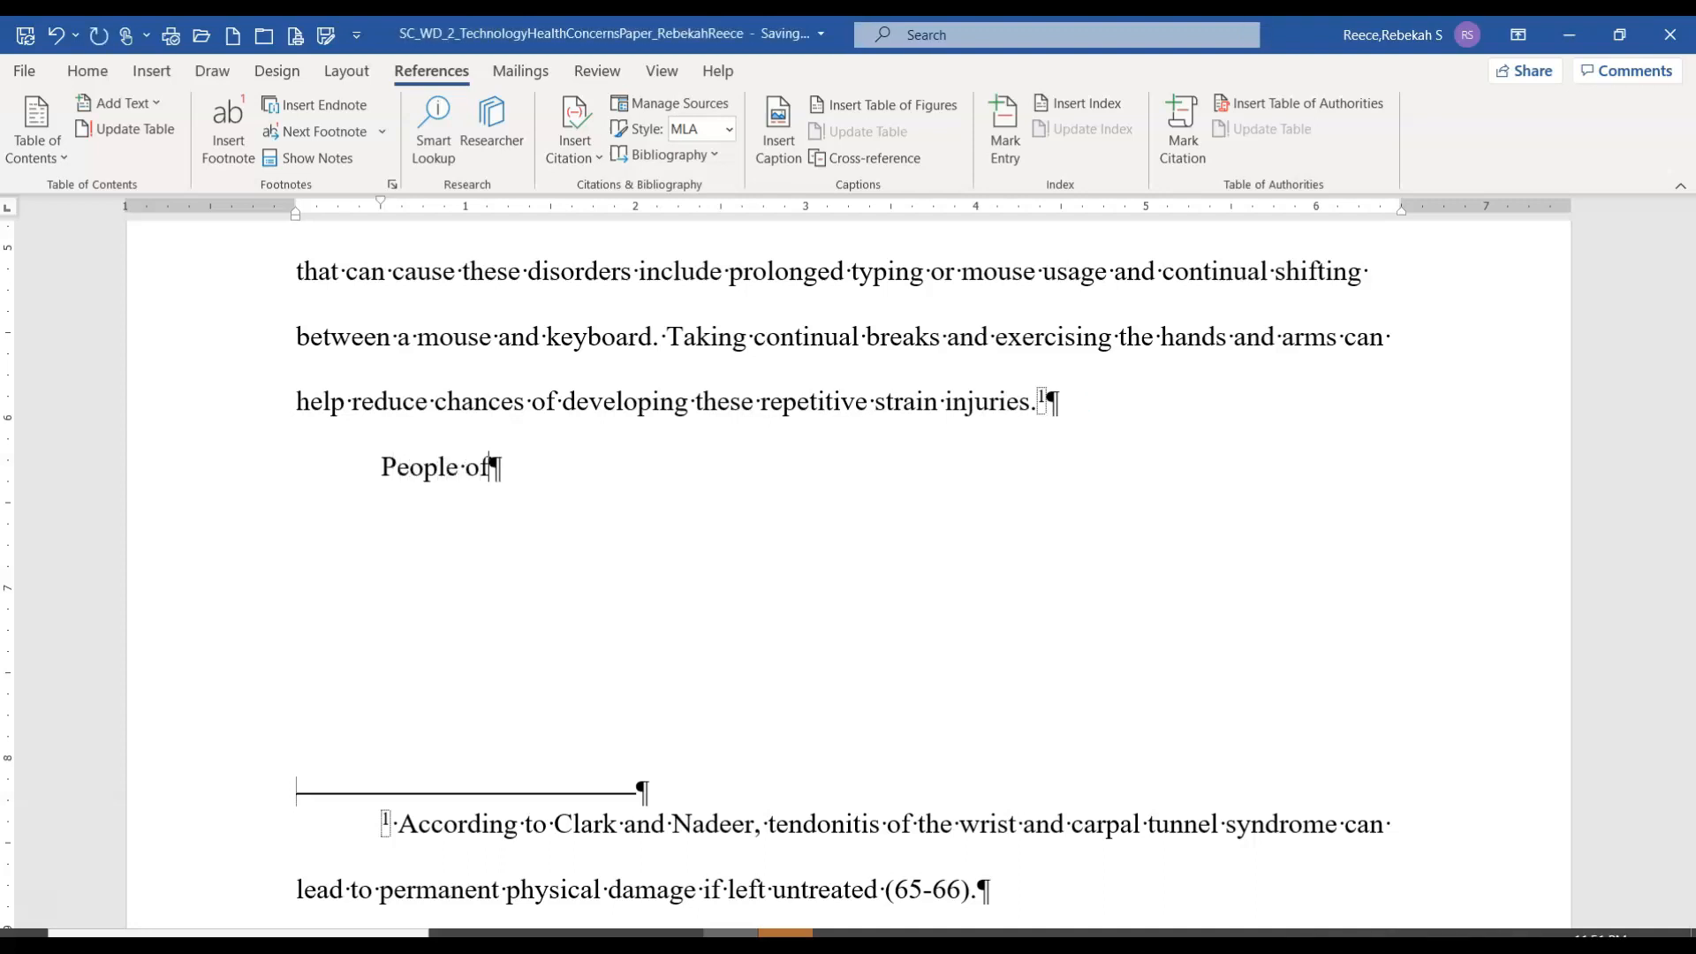
type("ten listen t")
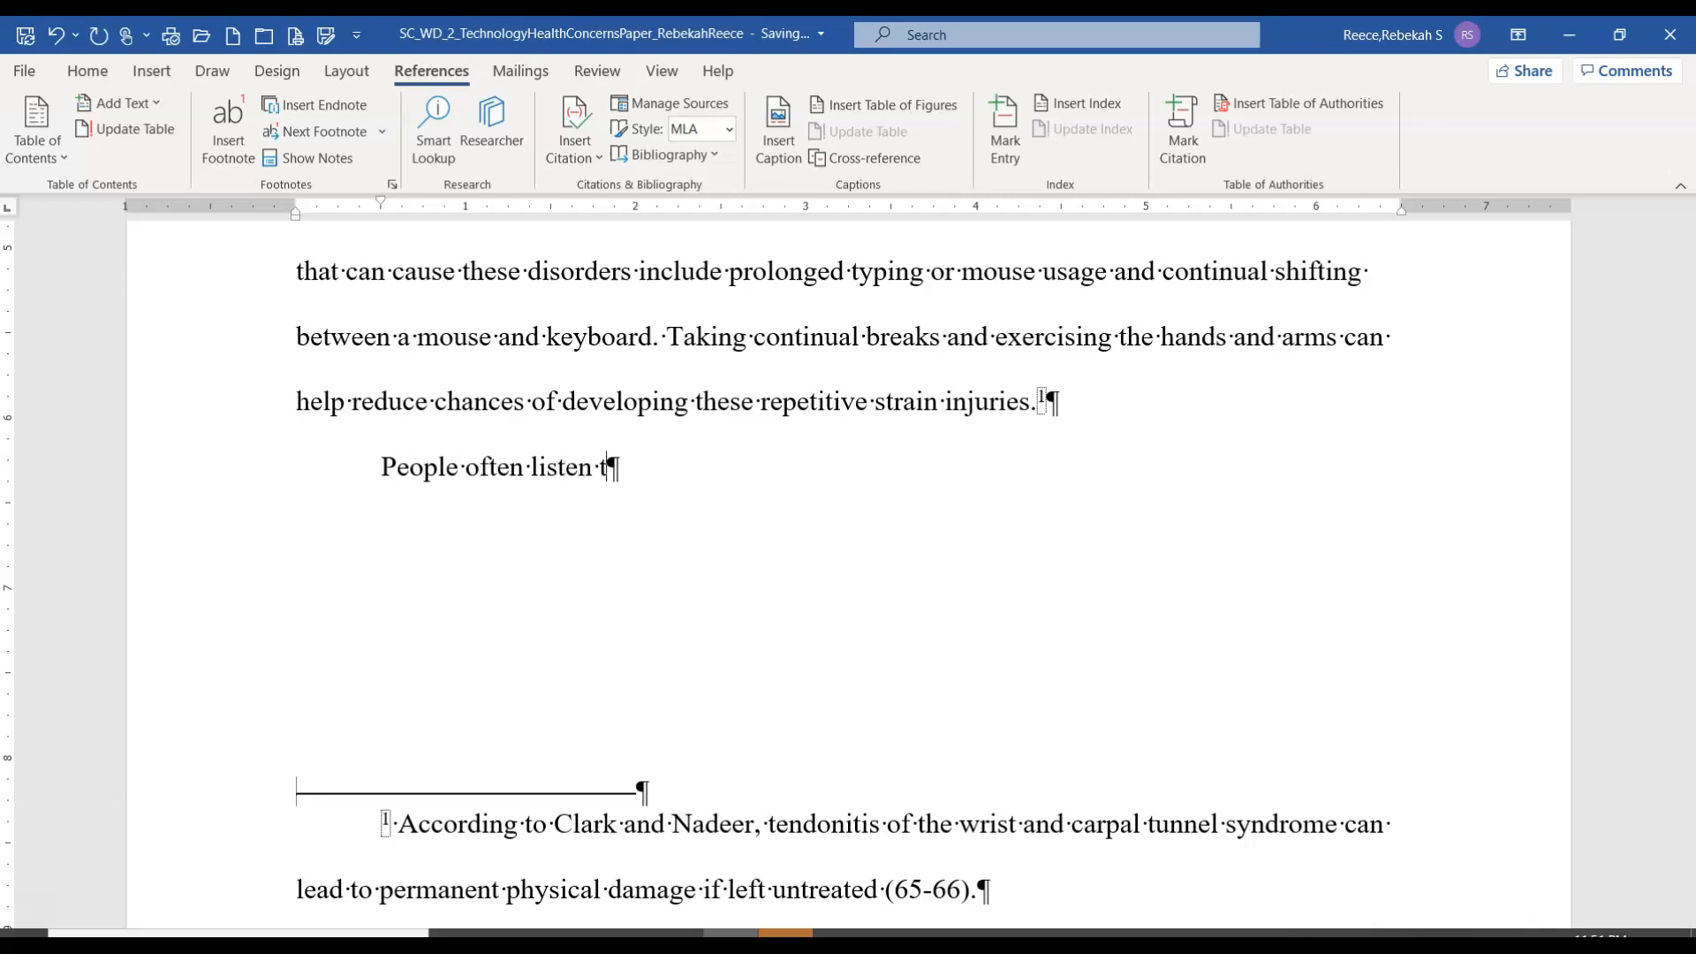
type("o sounds from ")
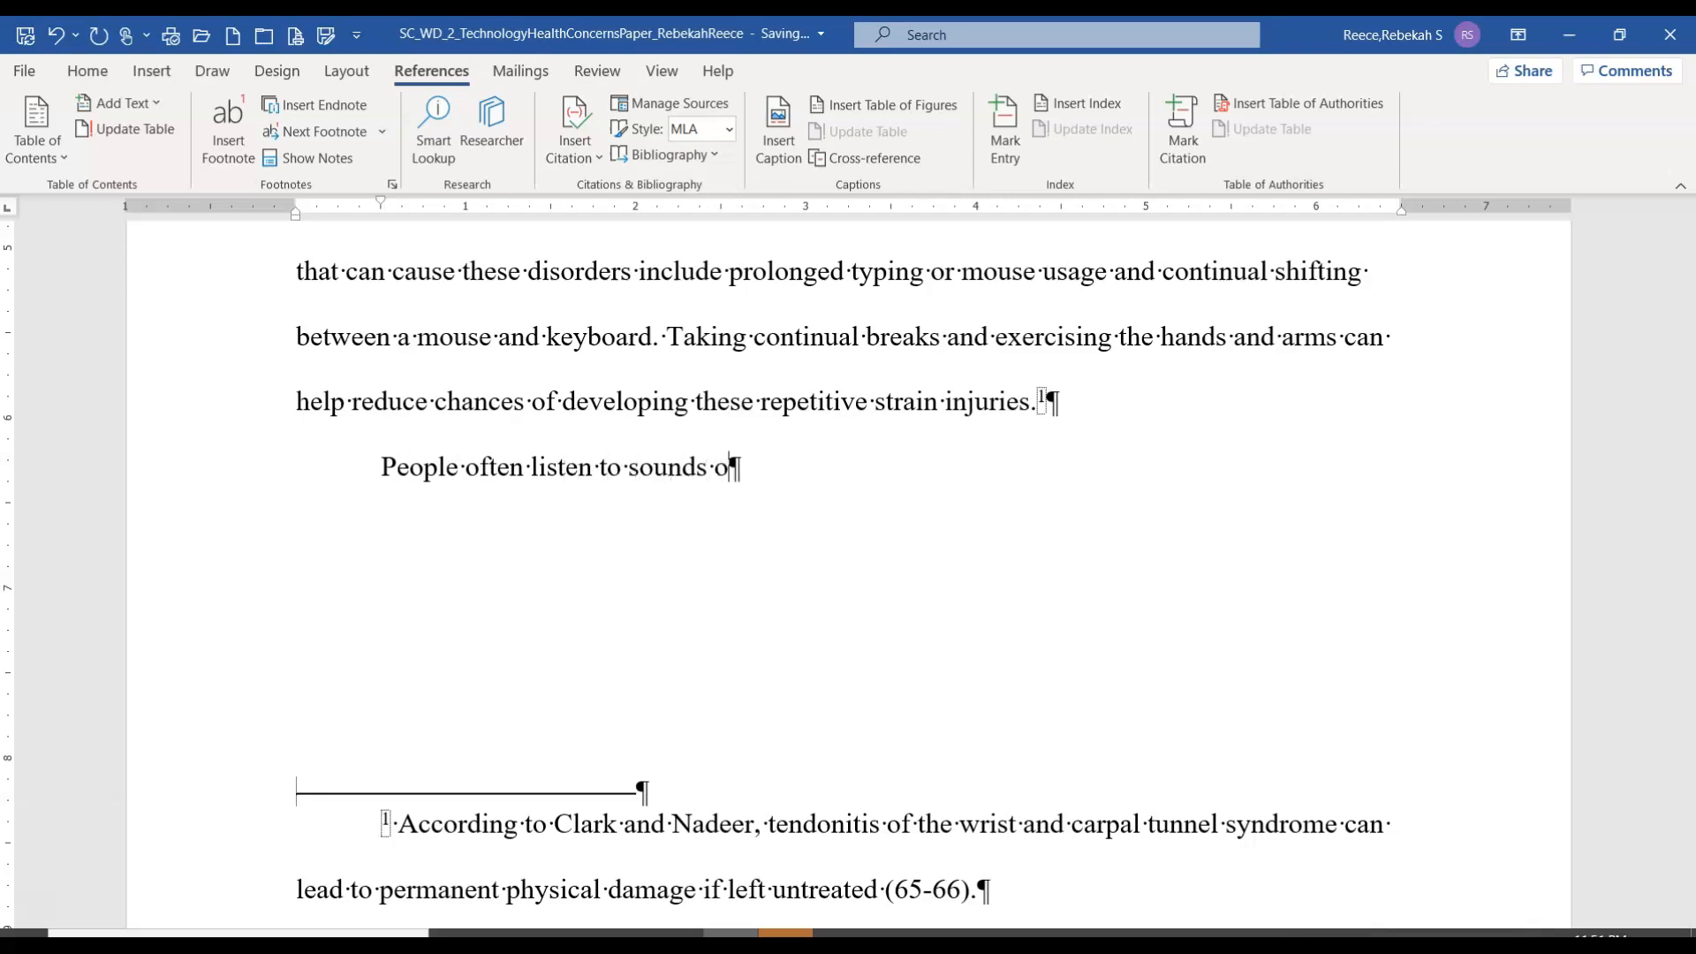
type("their ")
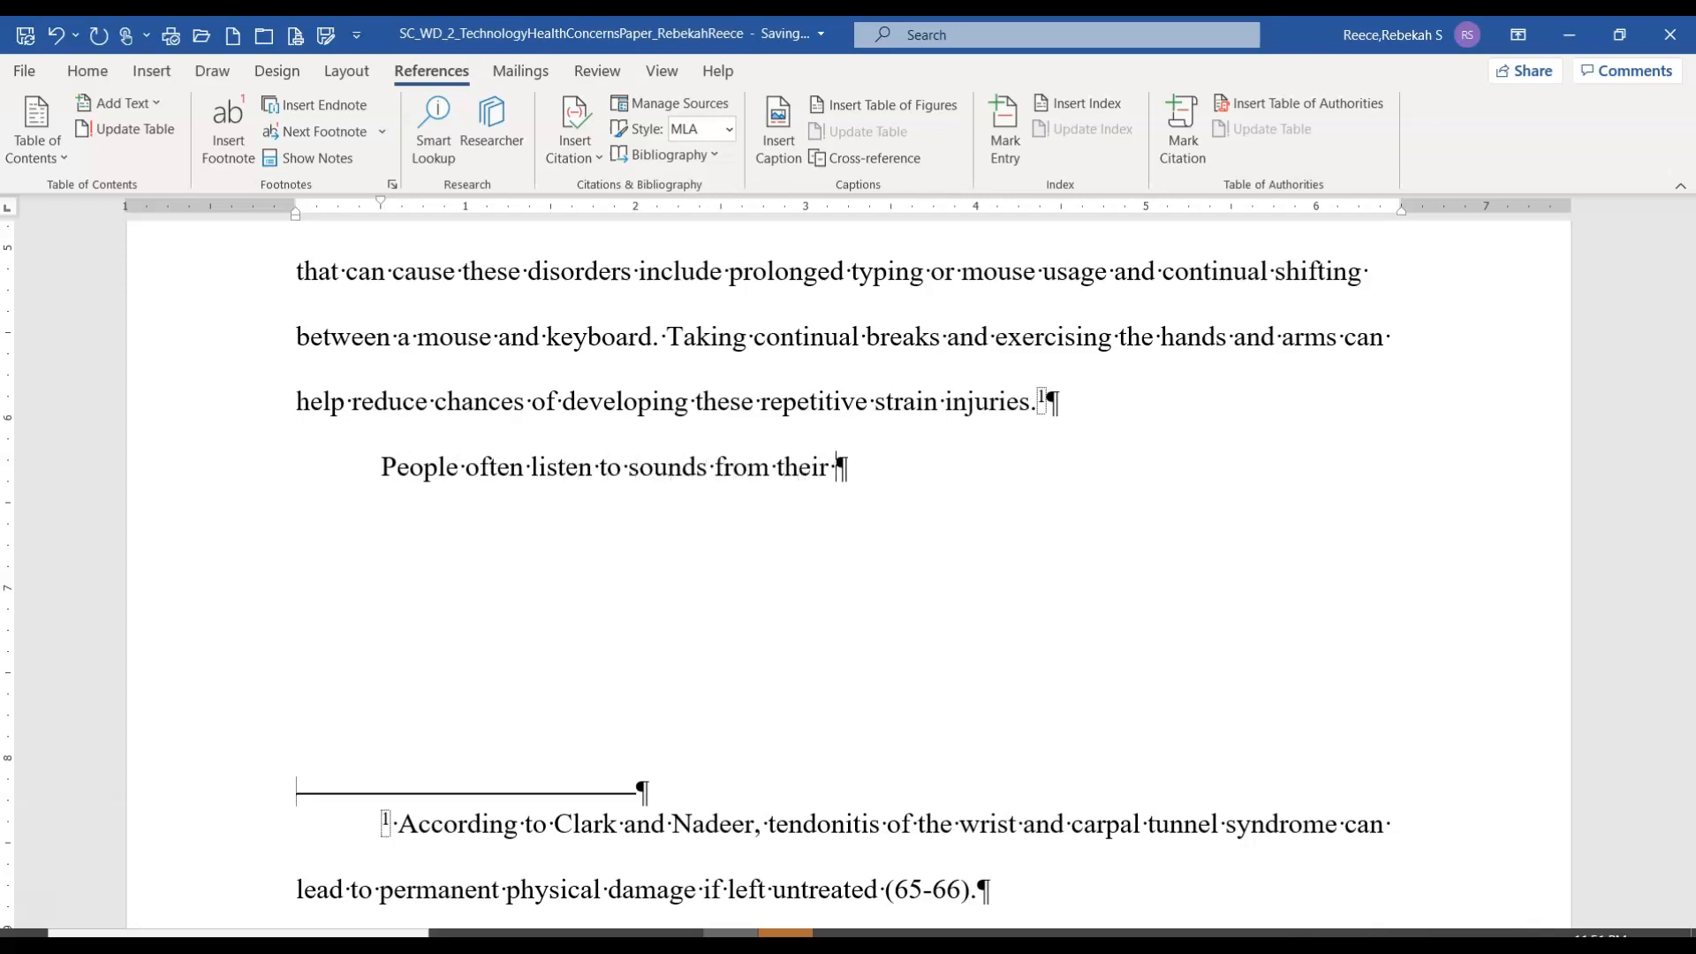
type("computers")
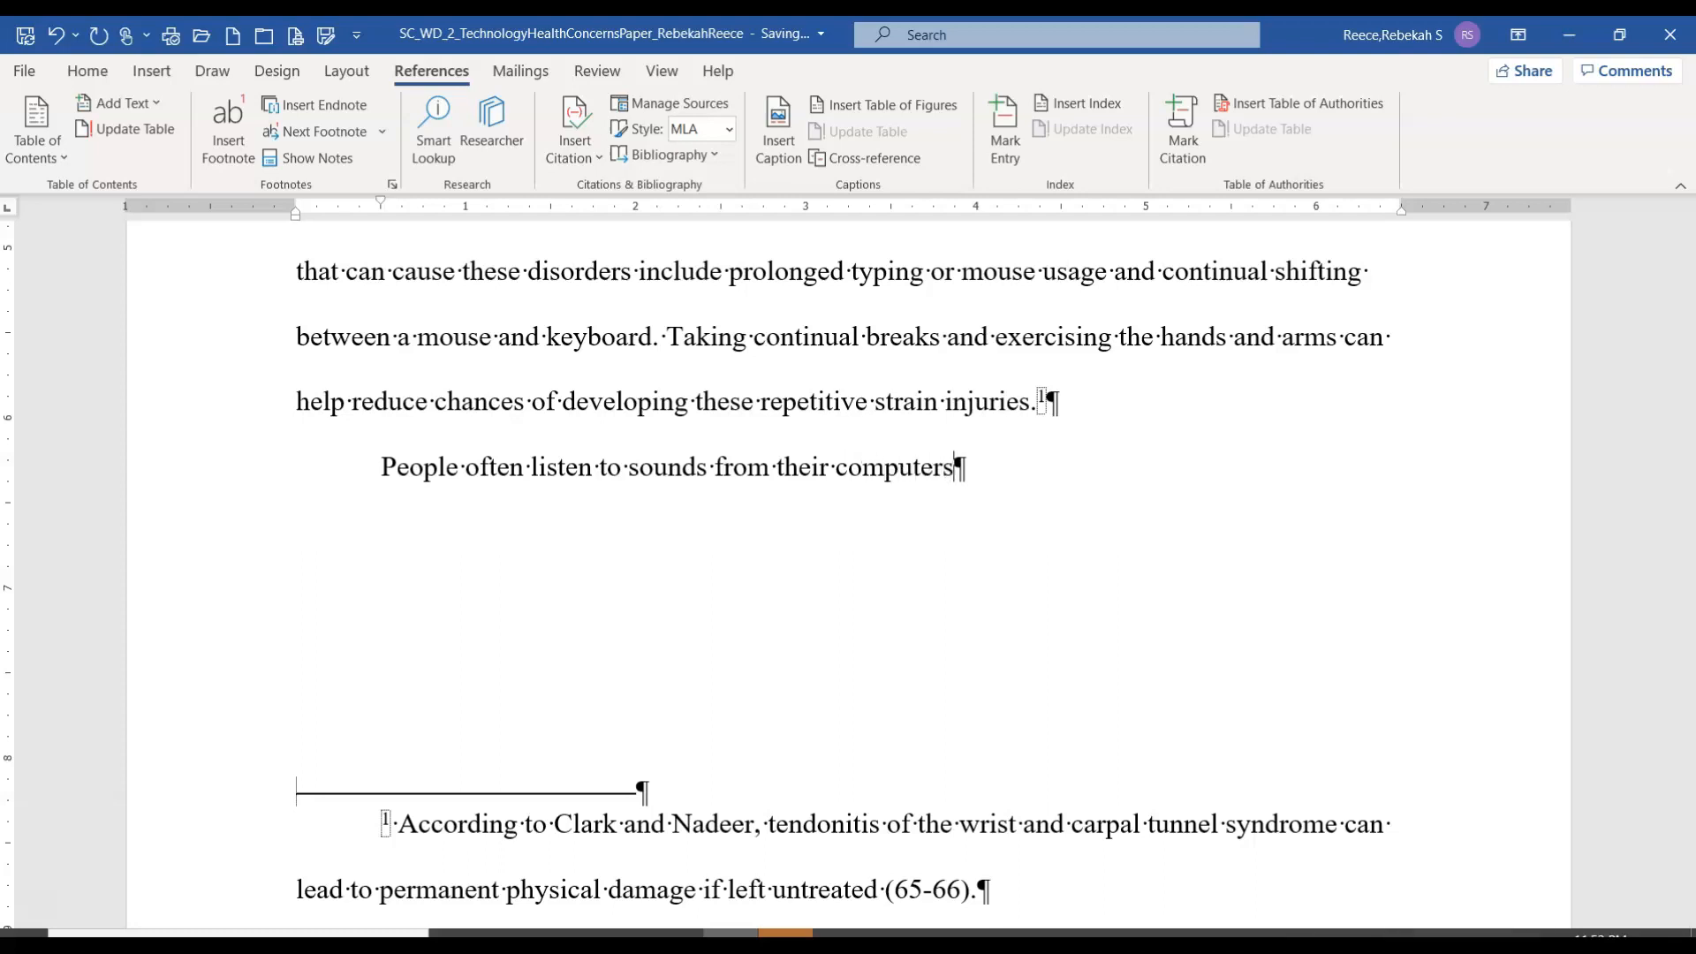
type(" or mob")
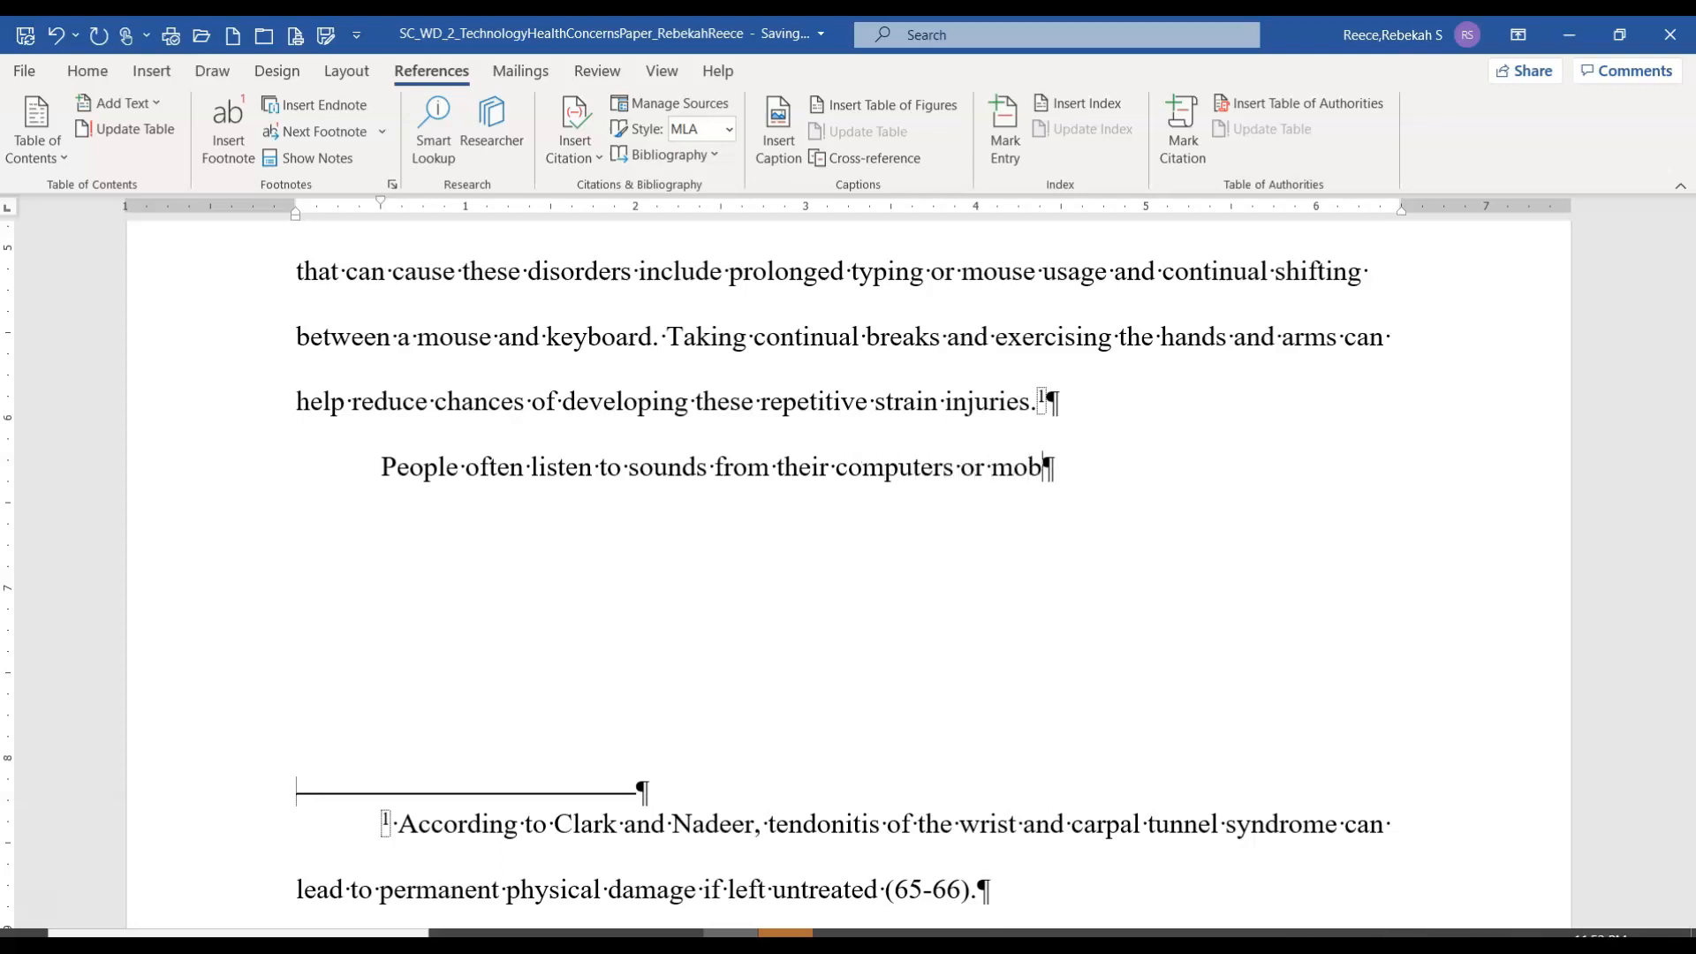
type("ile devices ")
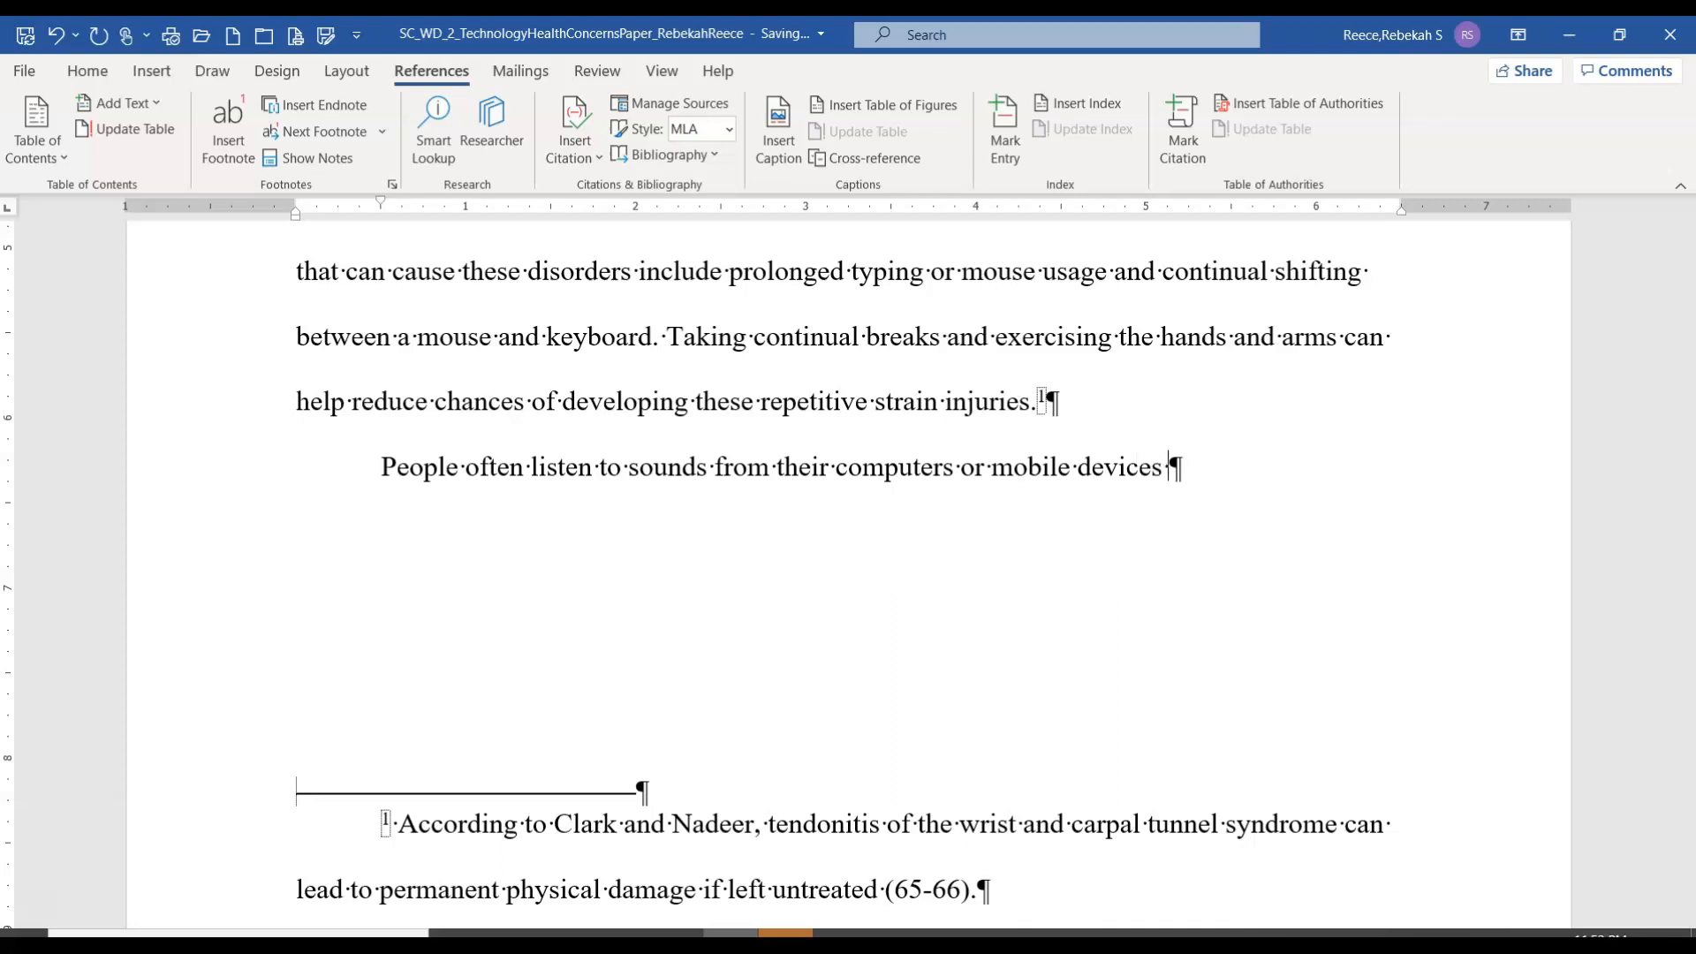
type("througt")
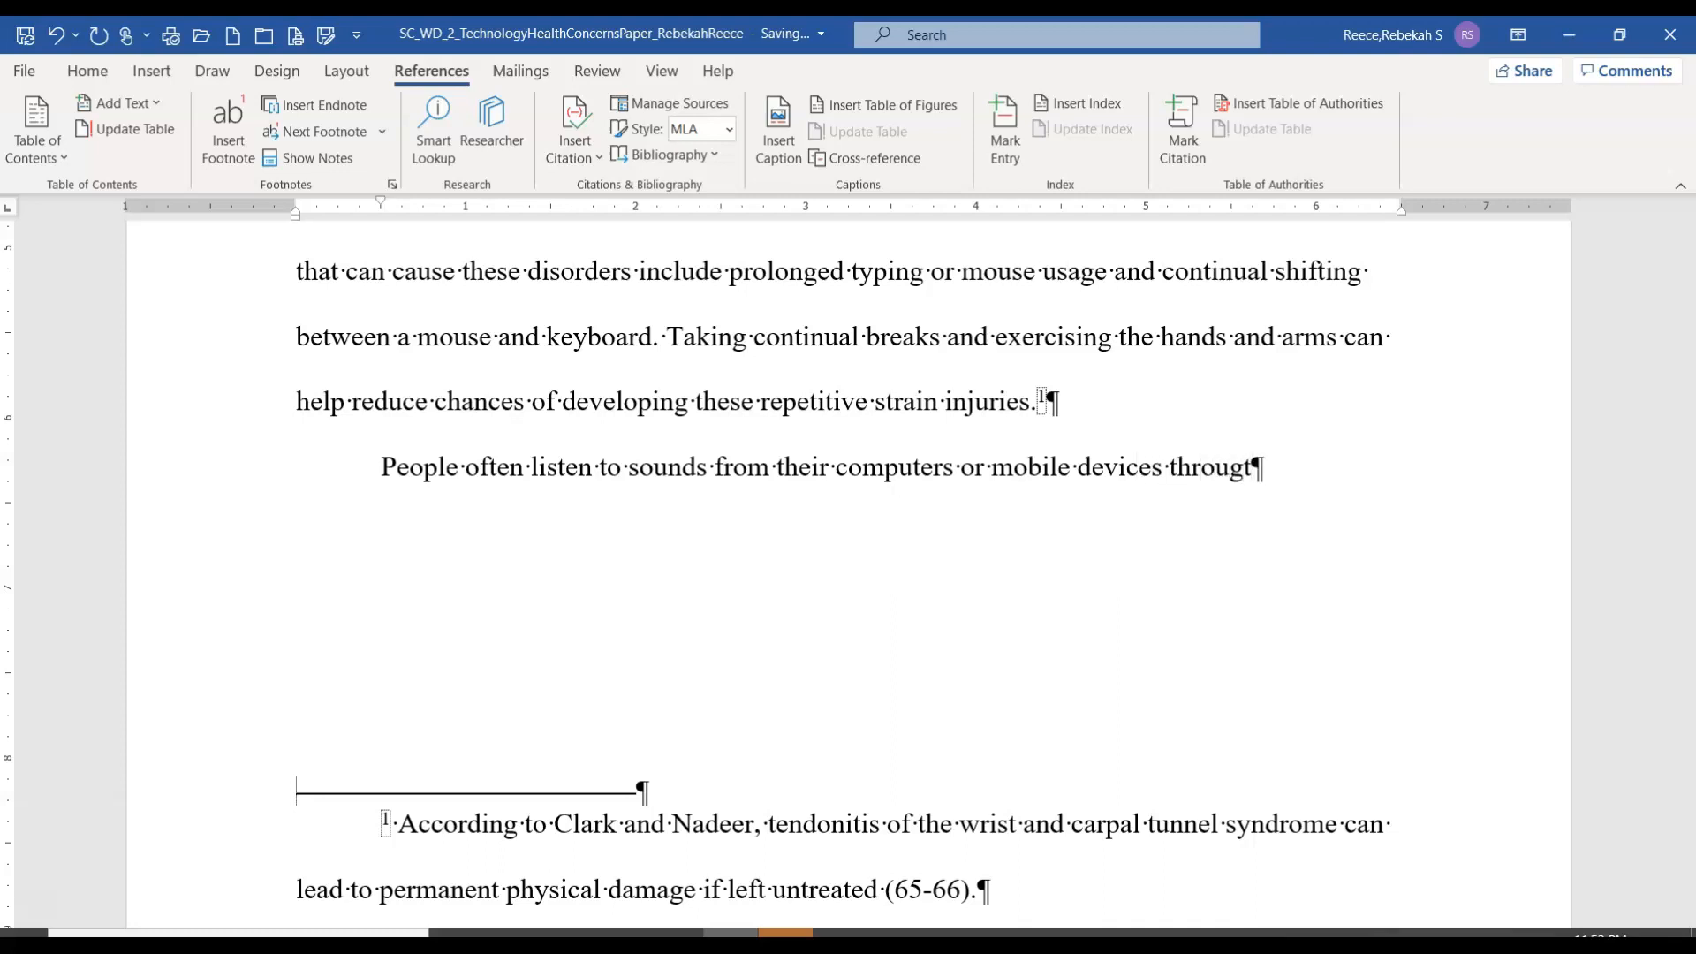
key("BackSpace")
type("h headpho")
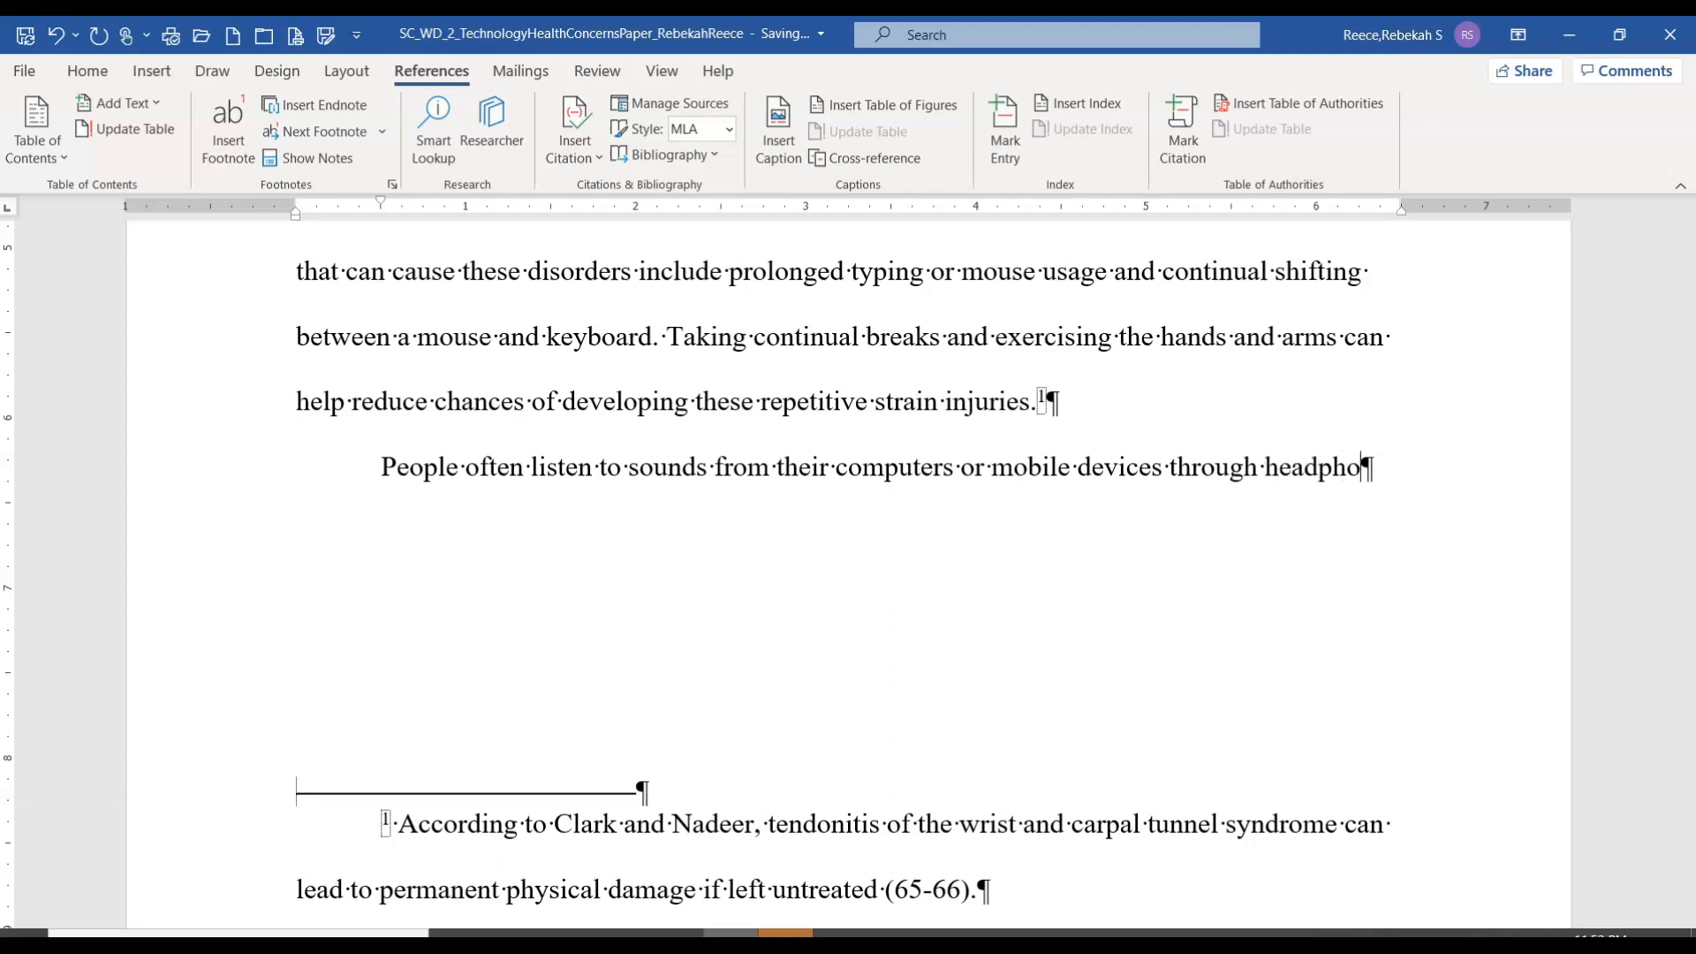
type("nes or earb")
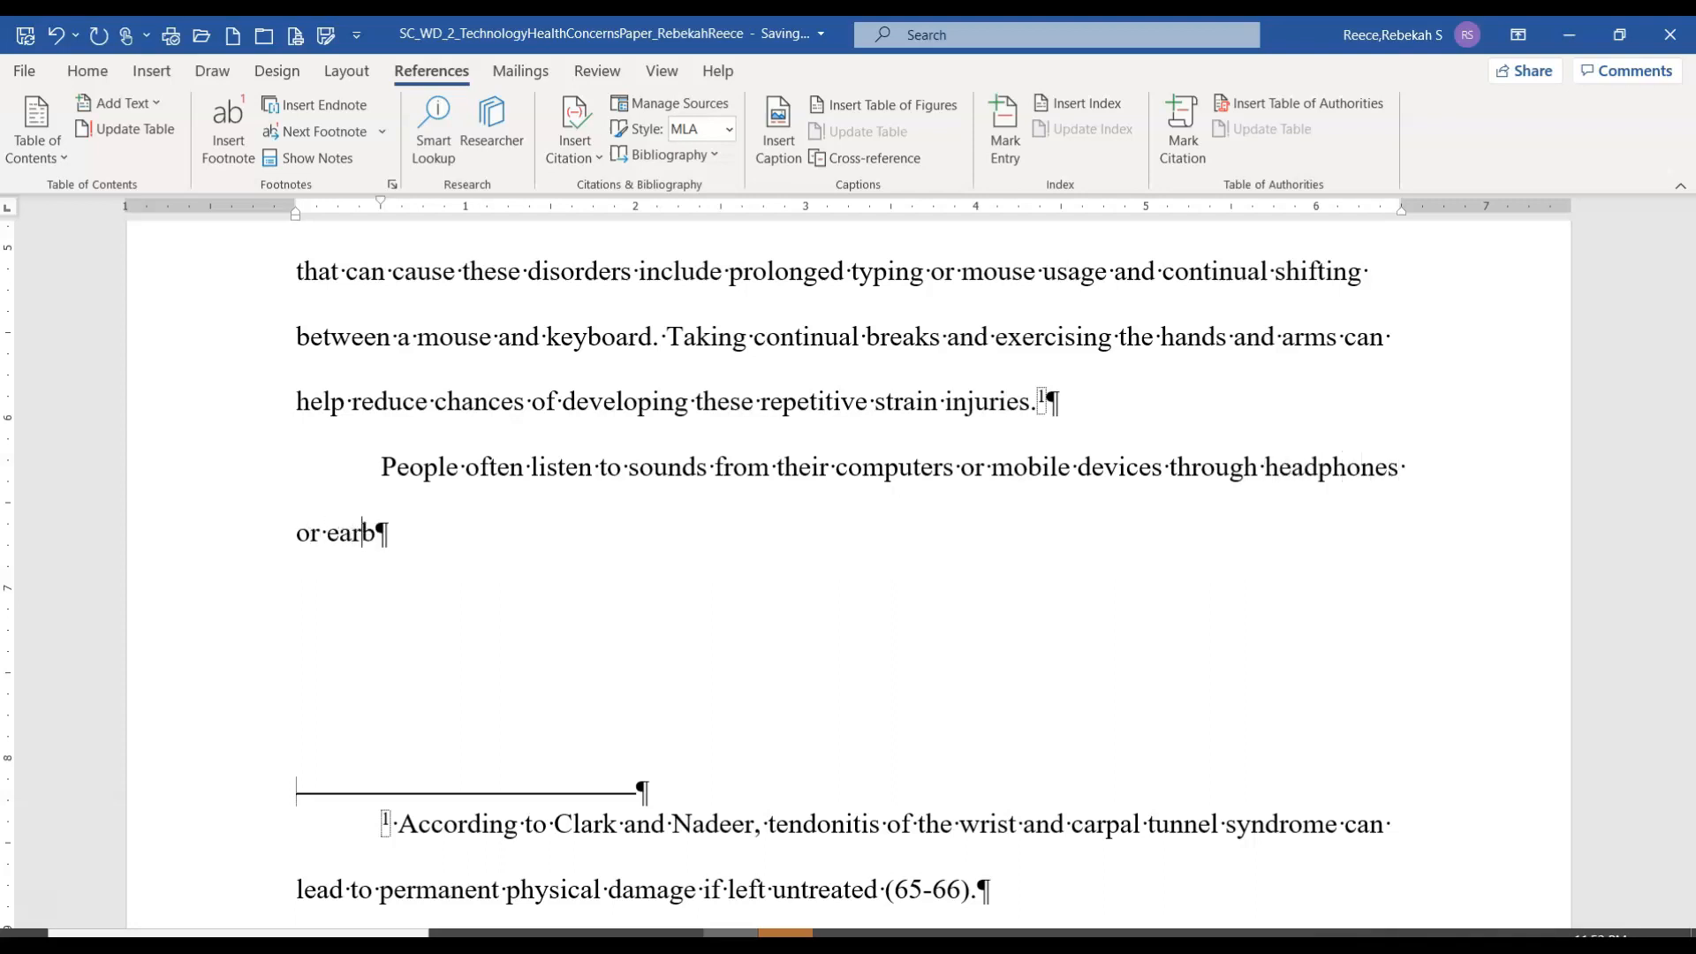
type("uds. Hea")
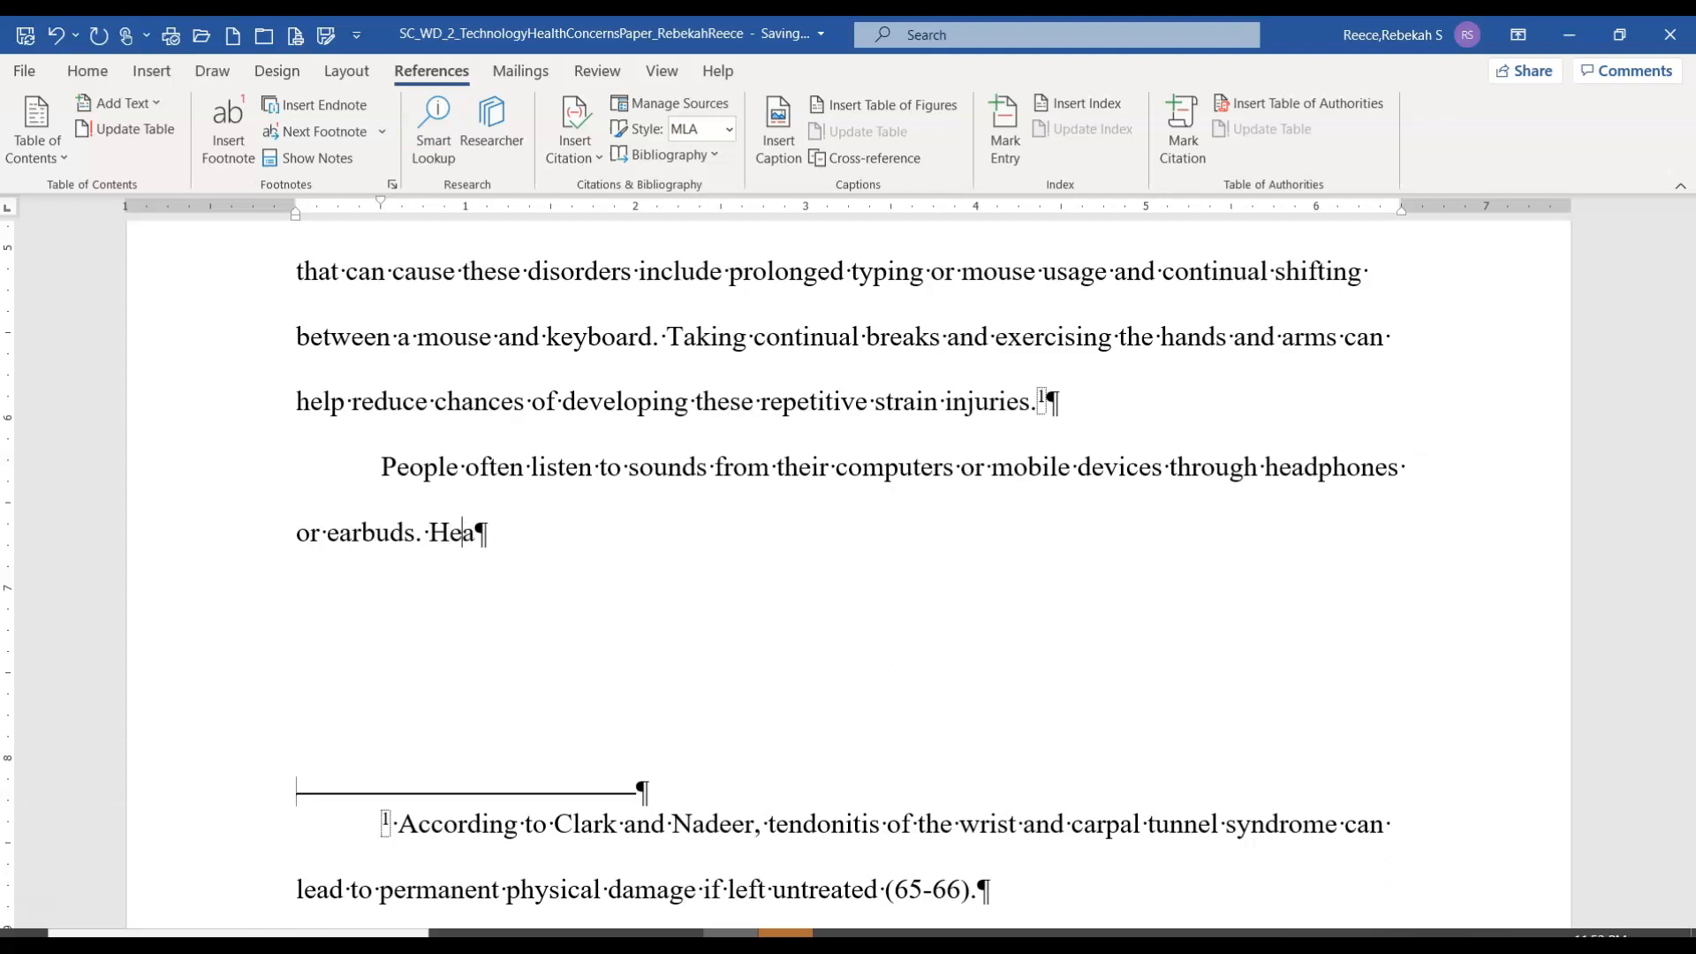
Continue the paragraph with "Headphones cover or are placed outside of the ear, whereas earbuds rest inside the ear canal."
type("dphone")
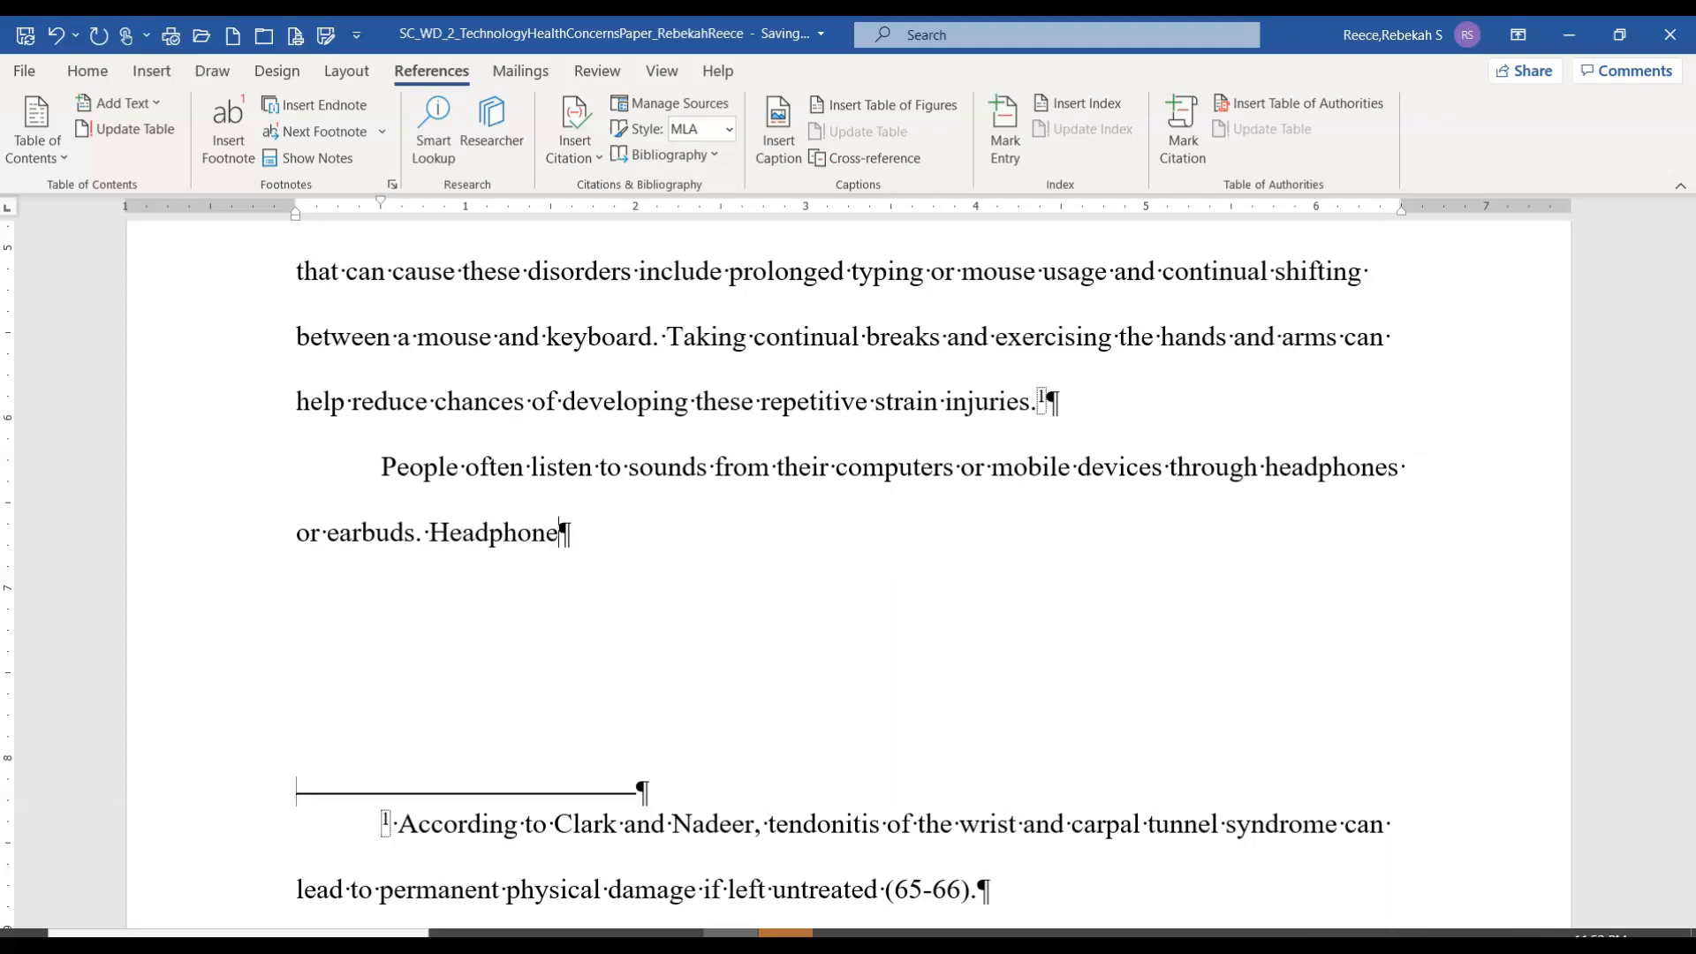
type("s cover or are place")
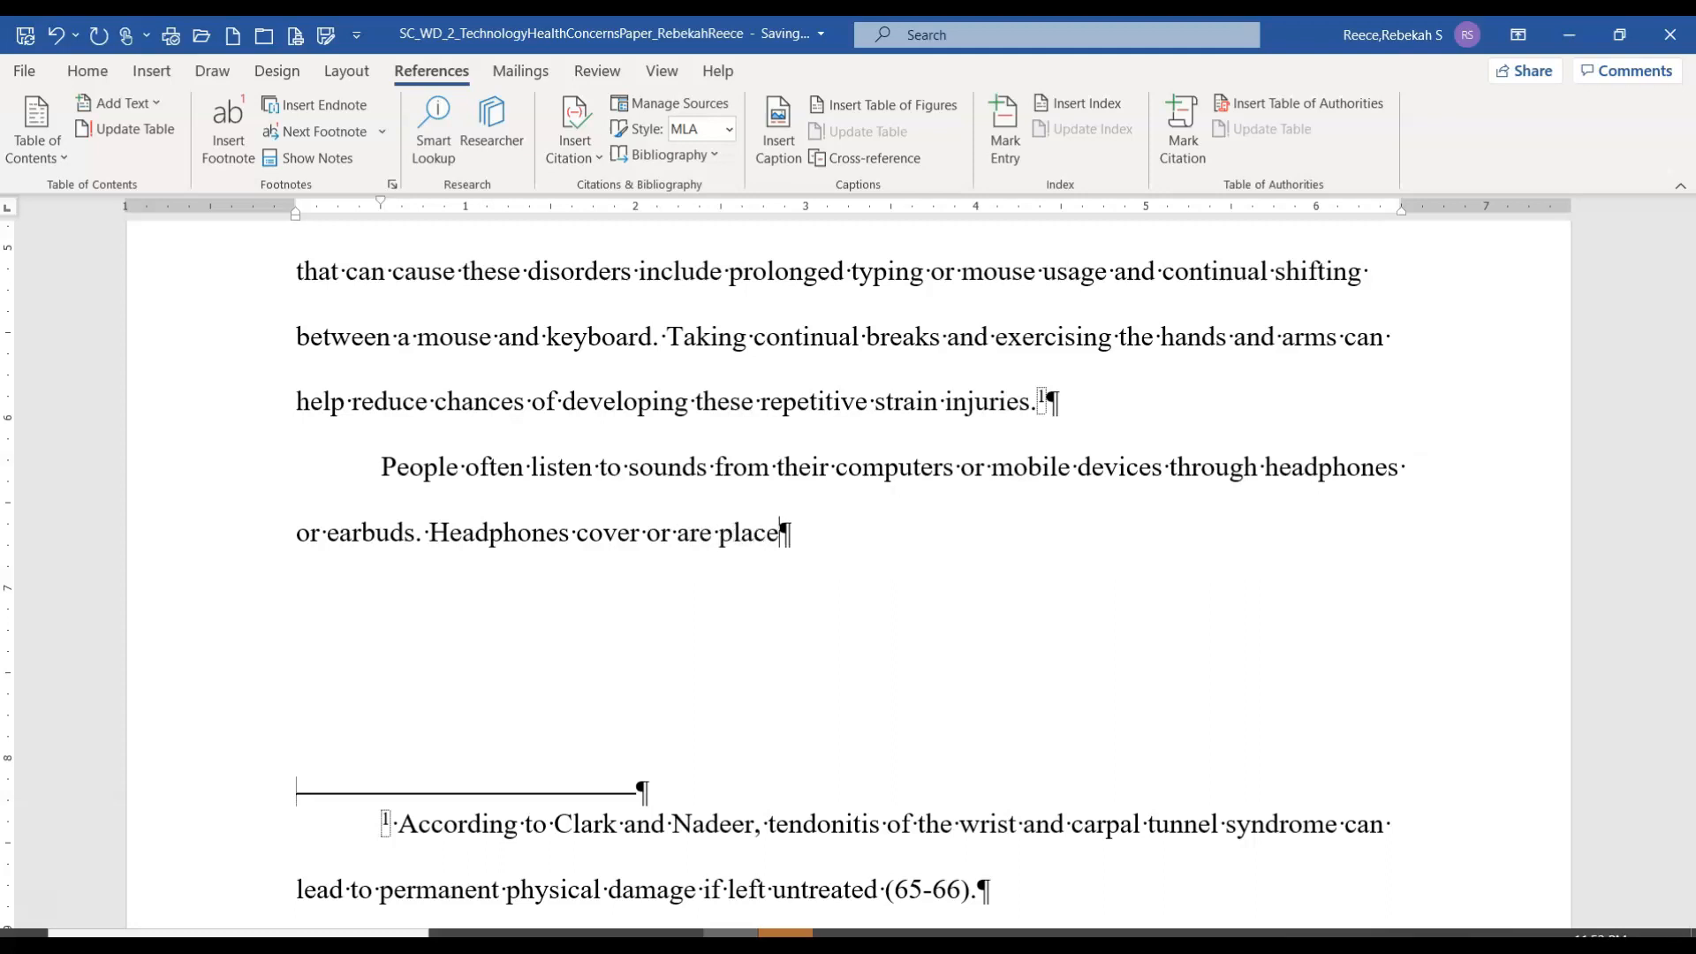
type("d outside ")
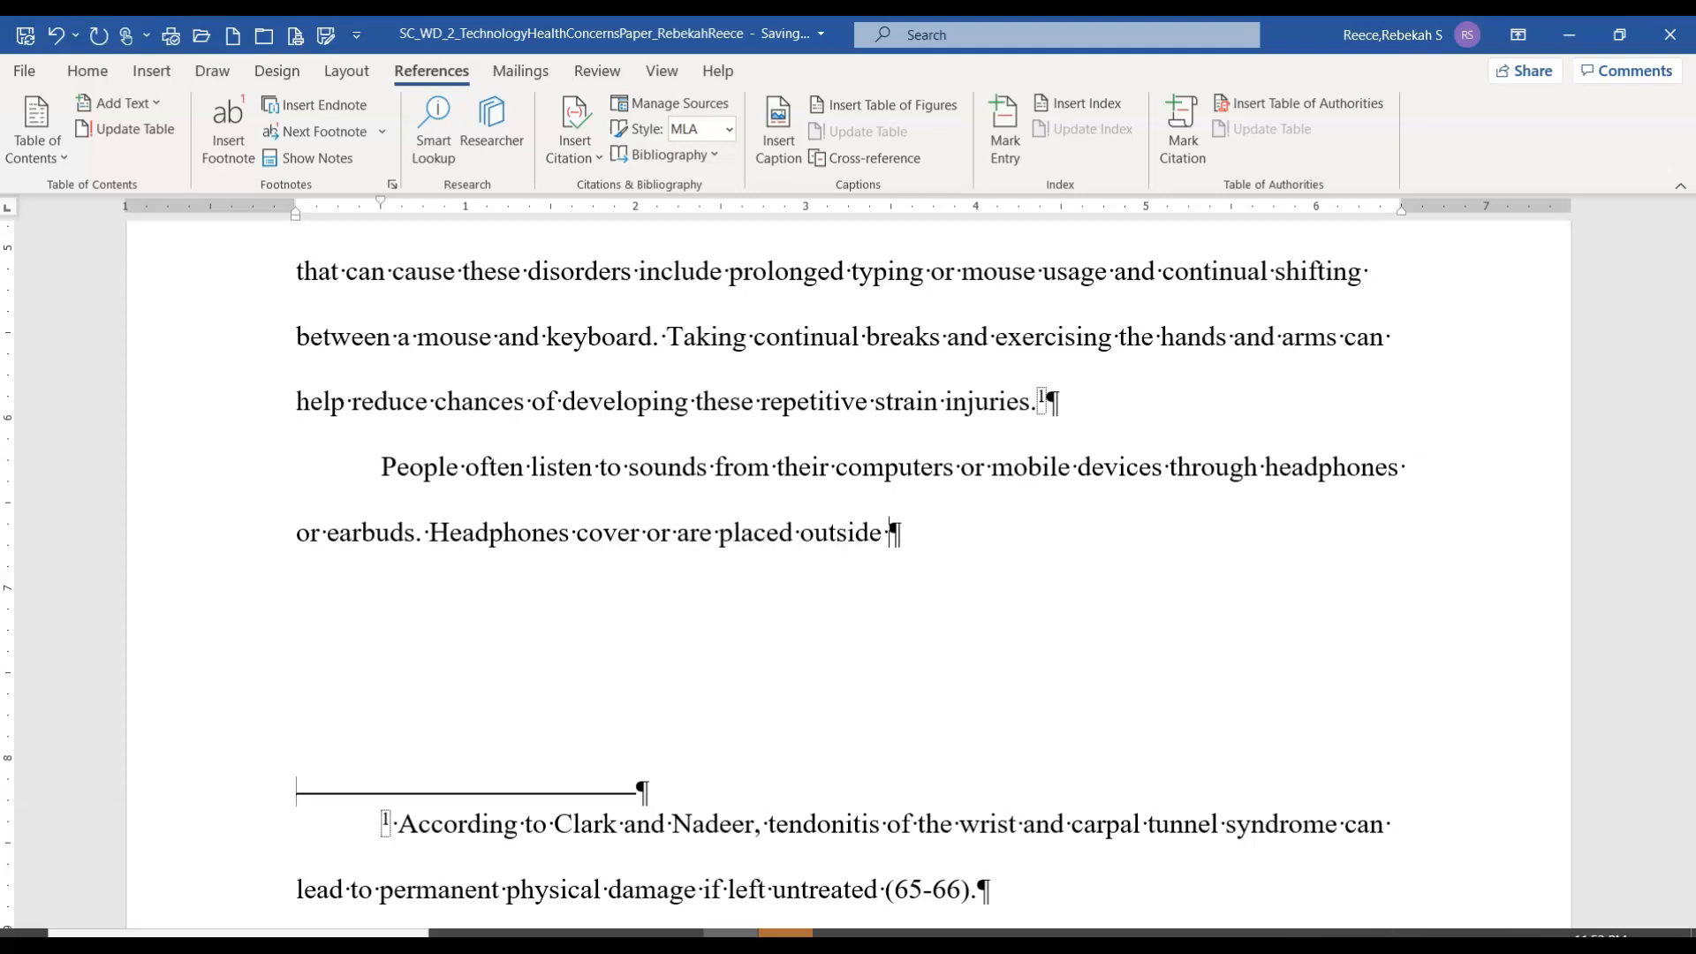
type("of the ear, whe")
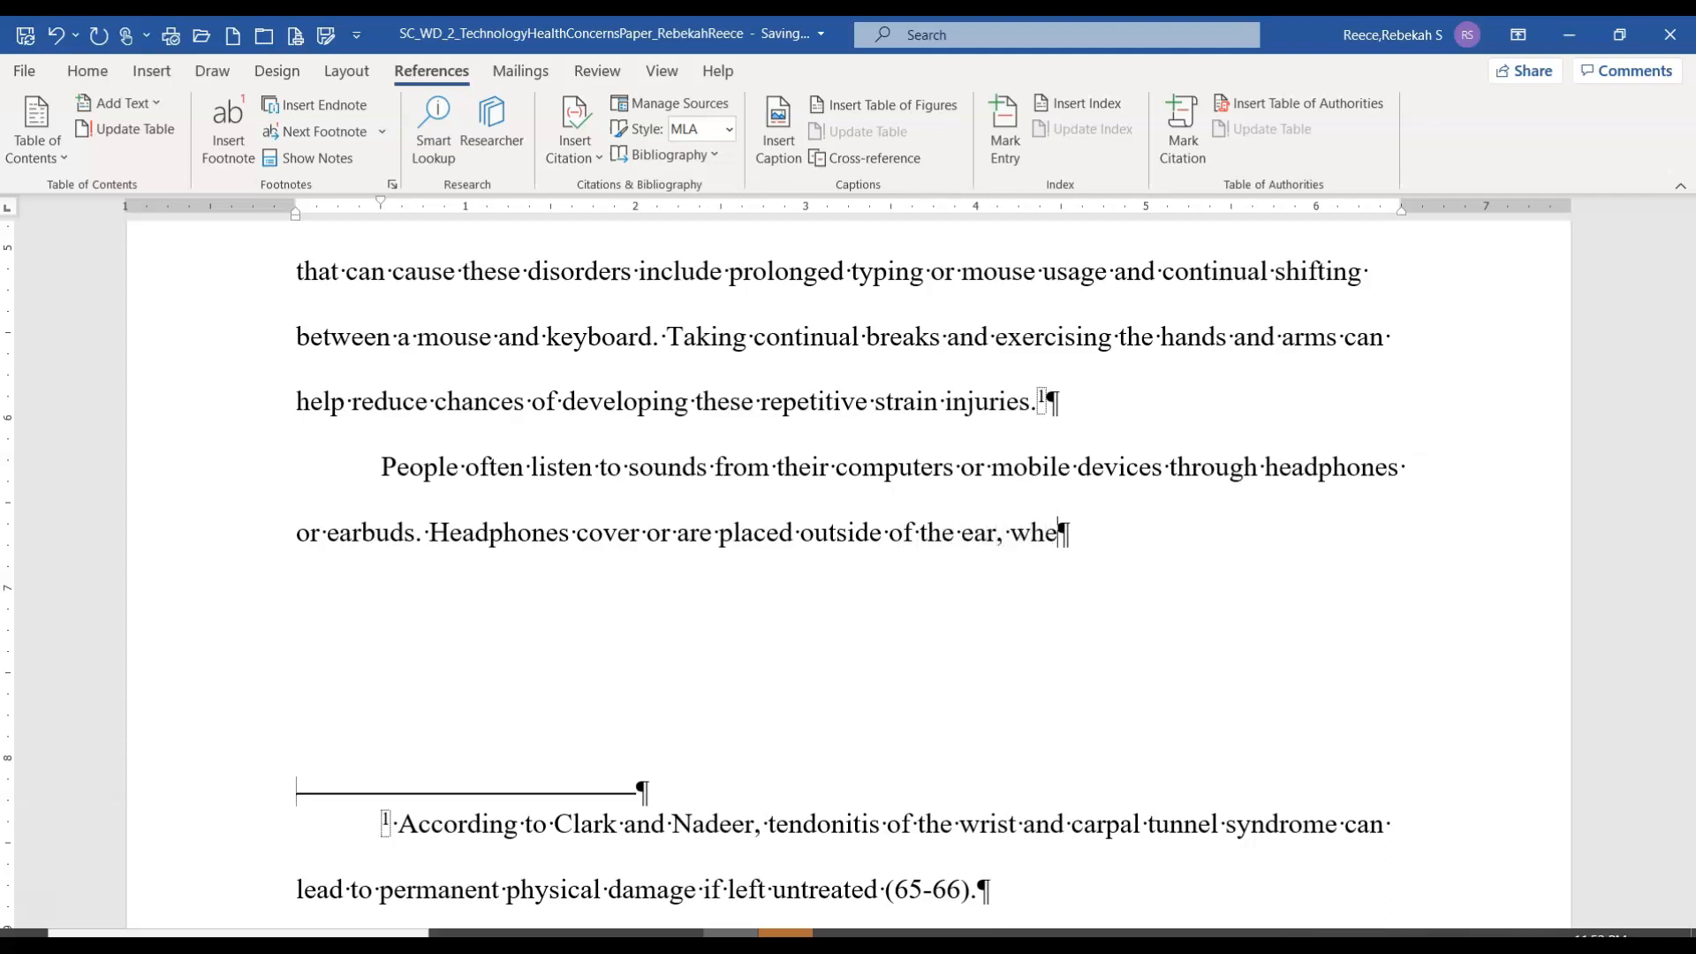
type("reas earbuds rest")
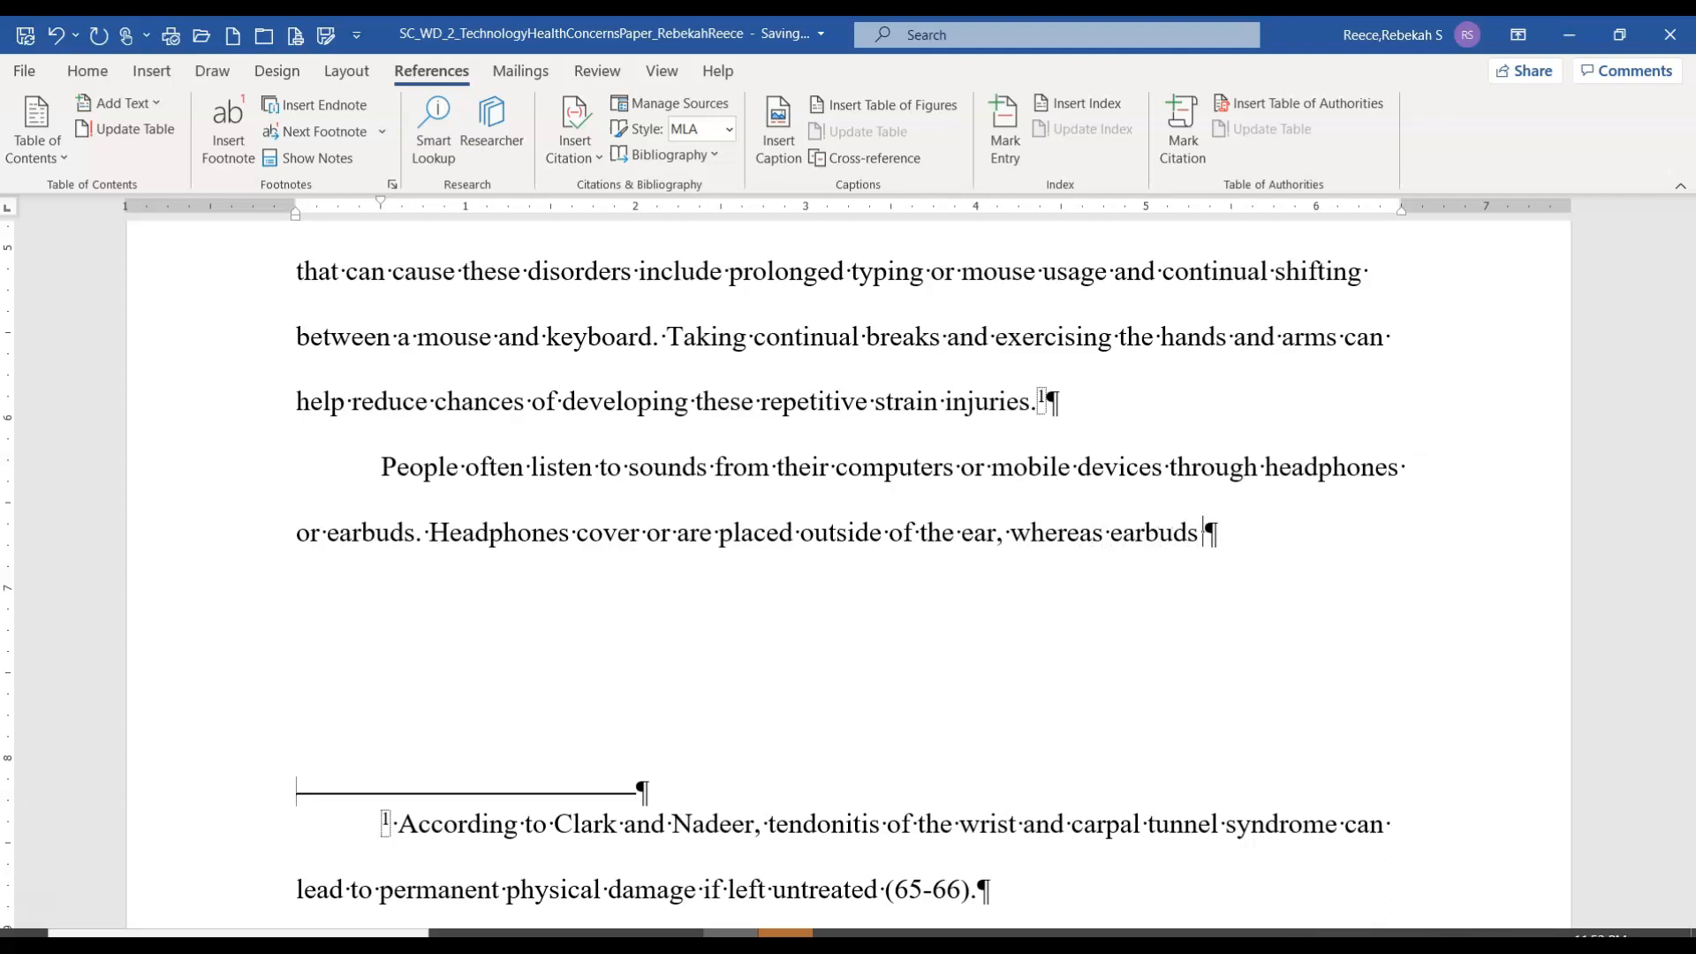
type("nsi")
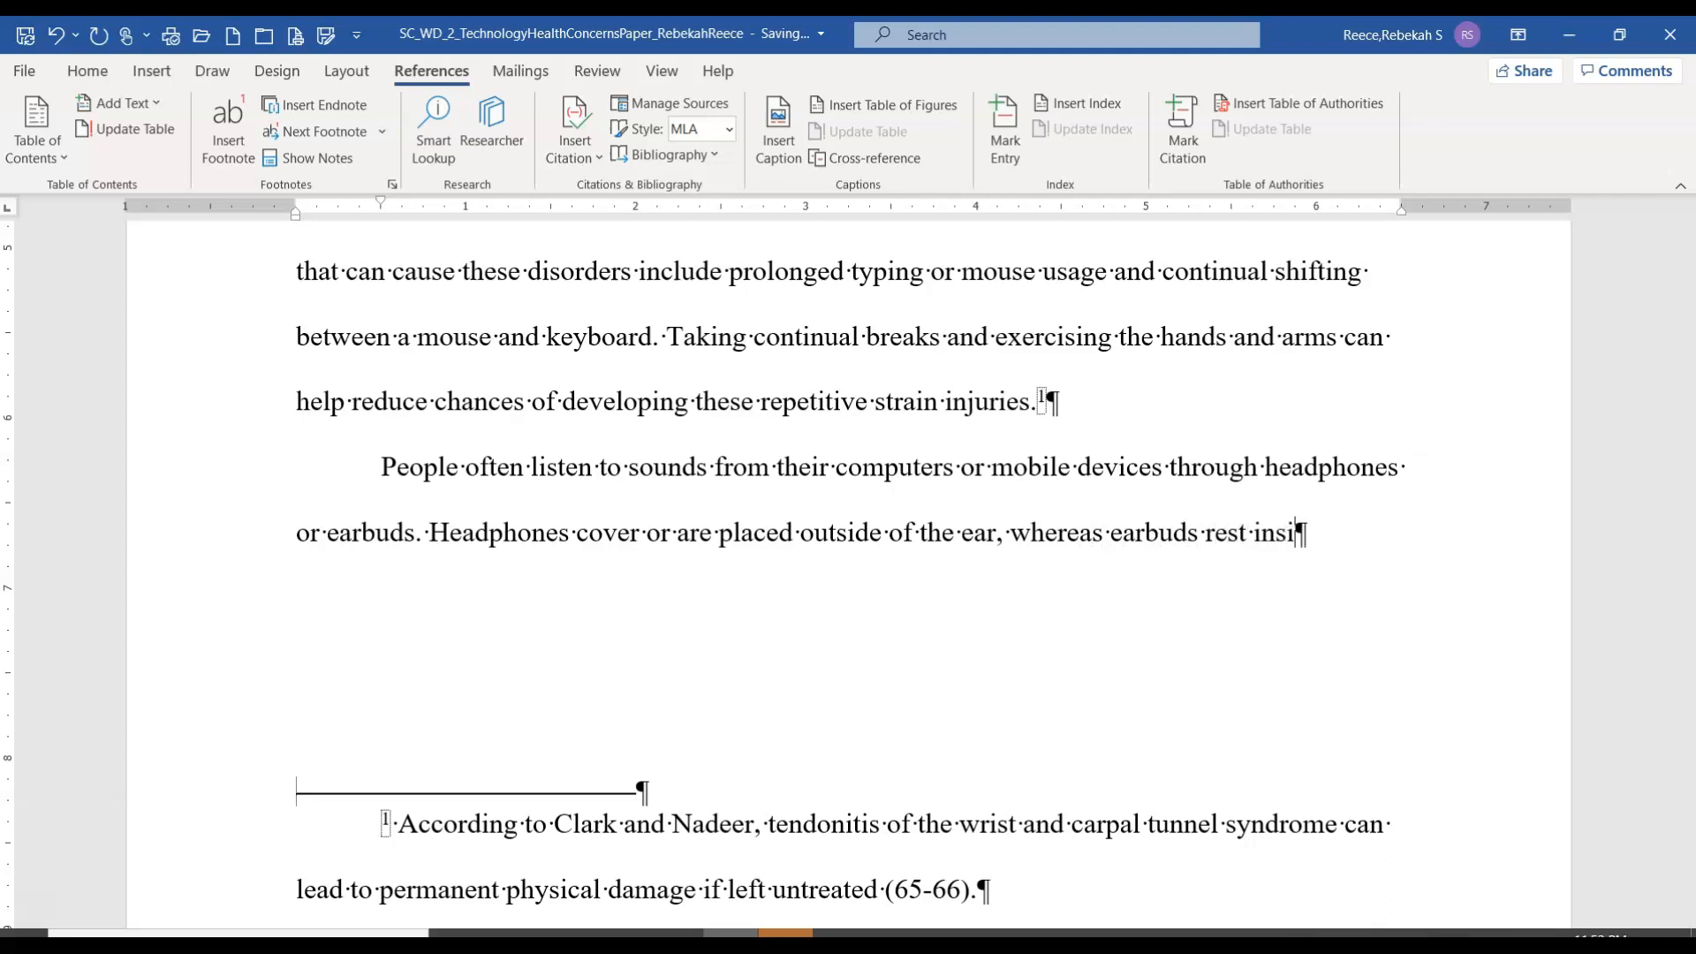
type("de the ea")
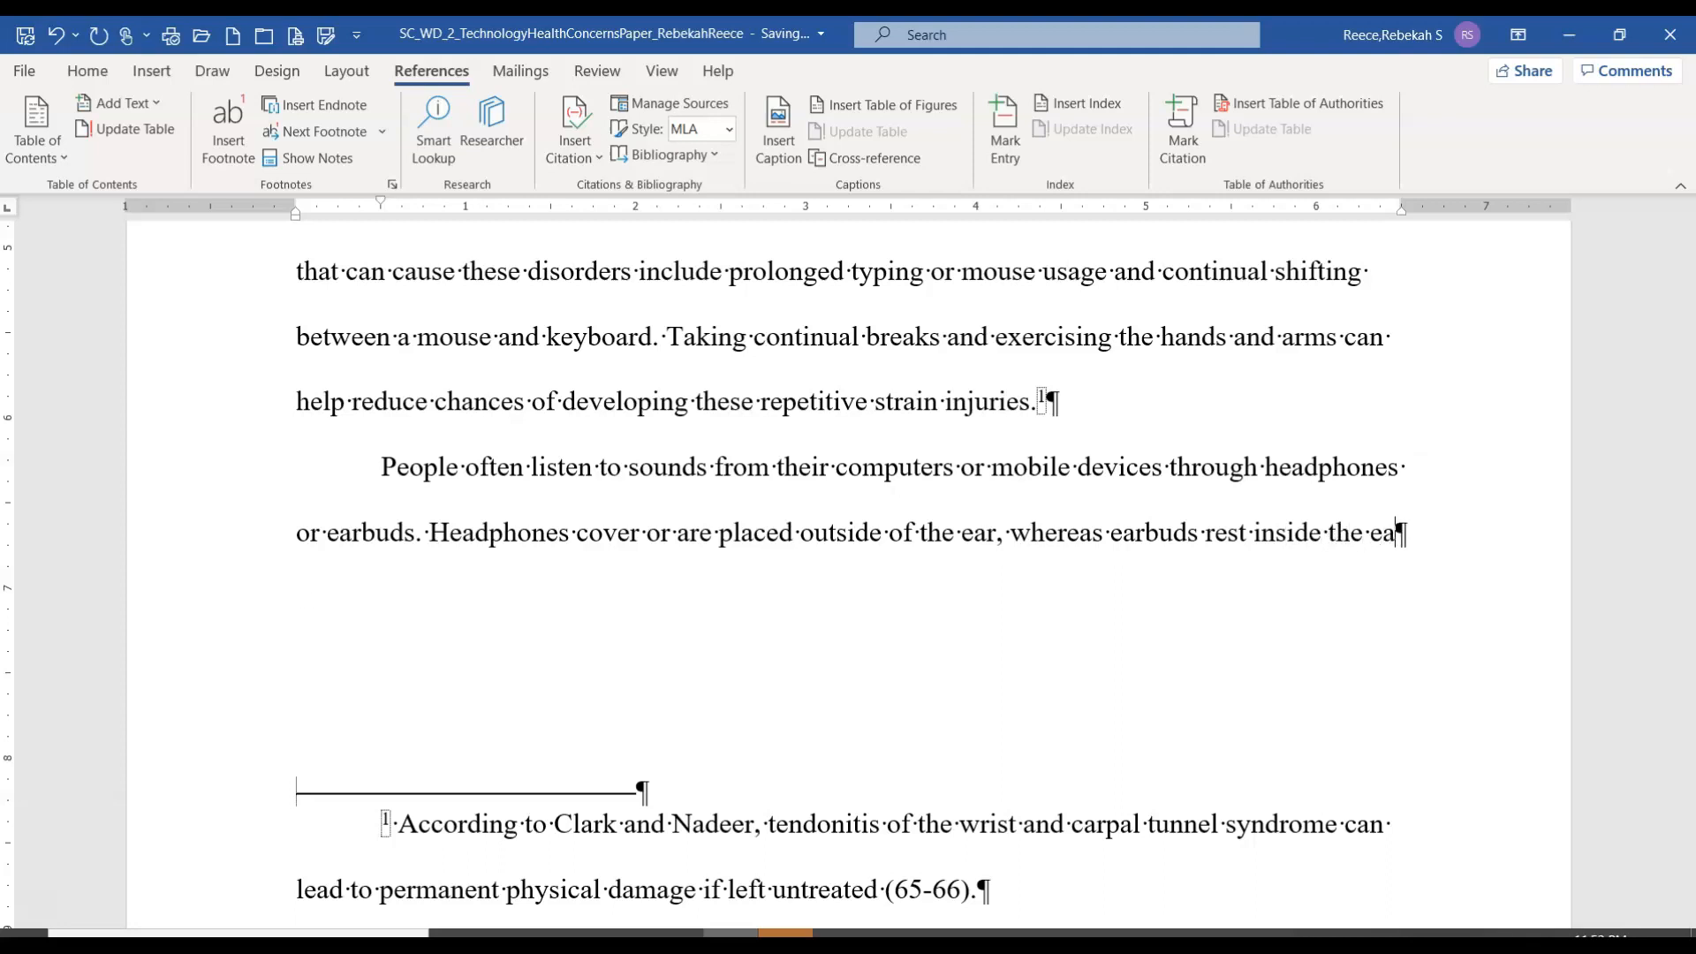
type("r can")
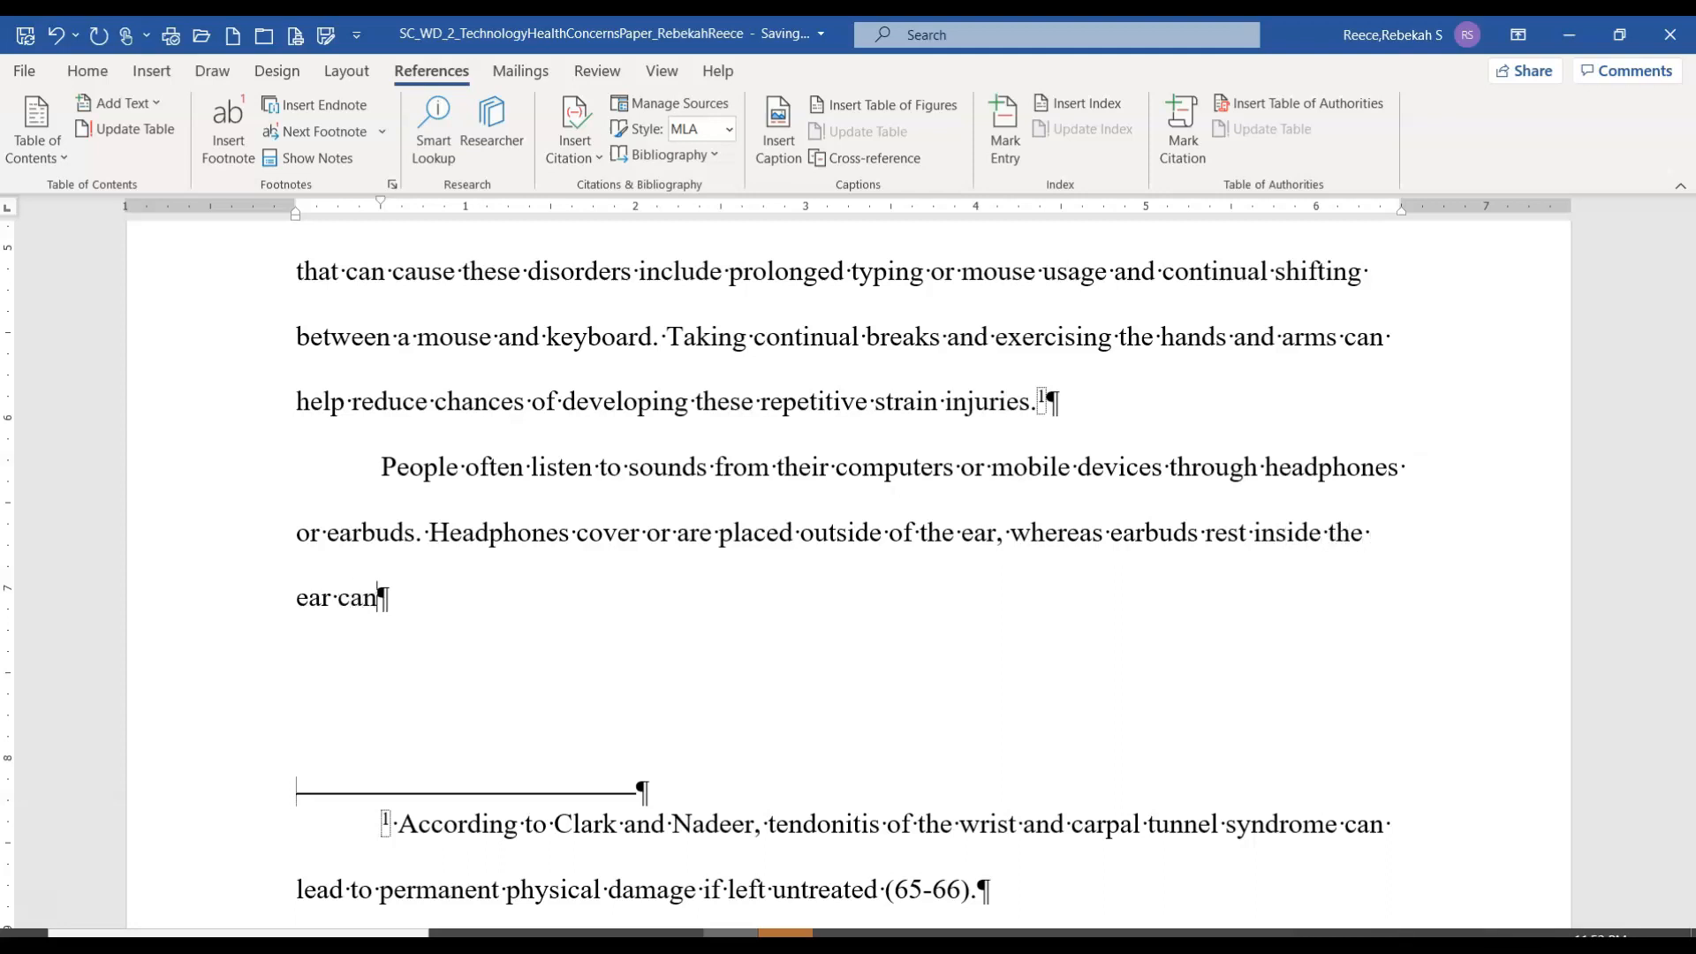
type("al. With these")
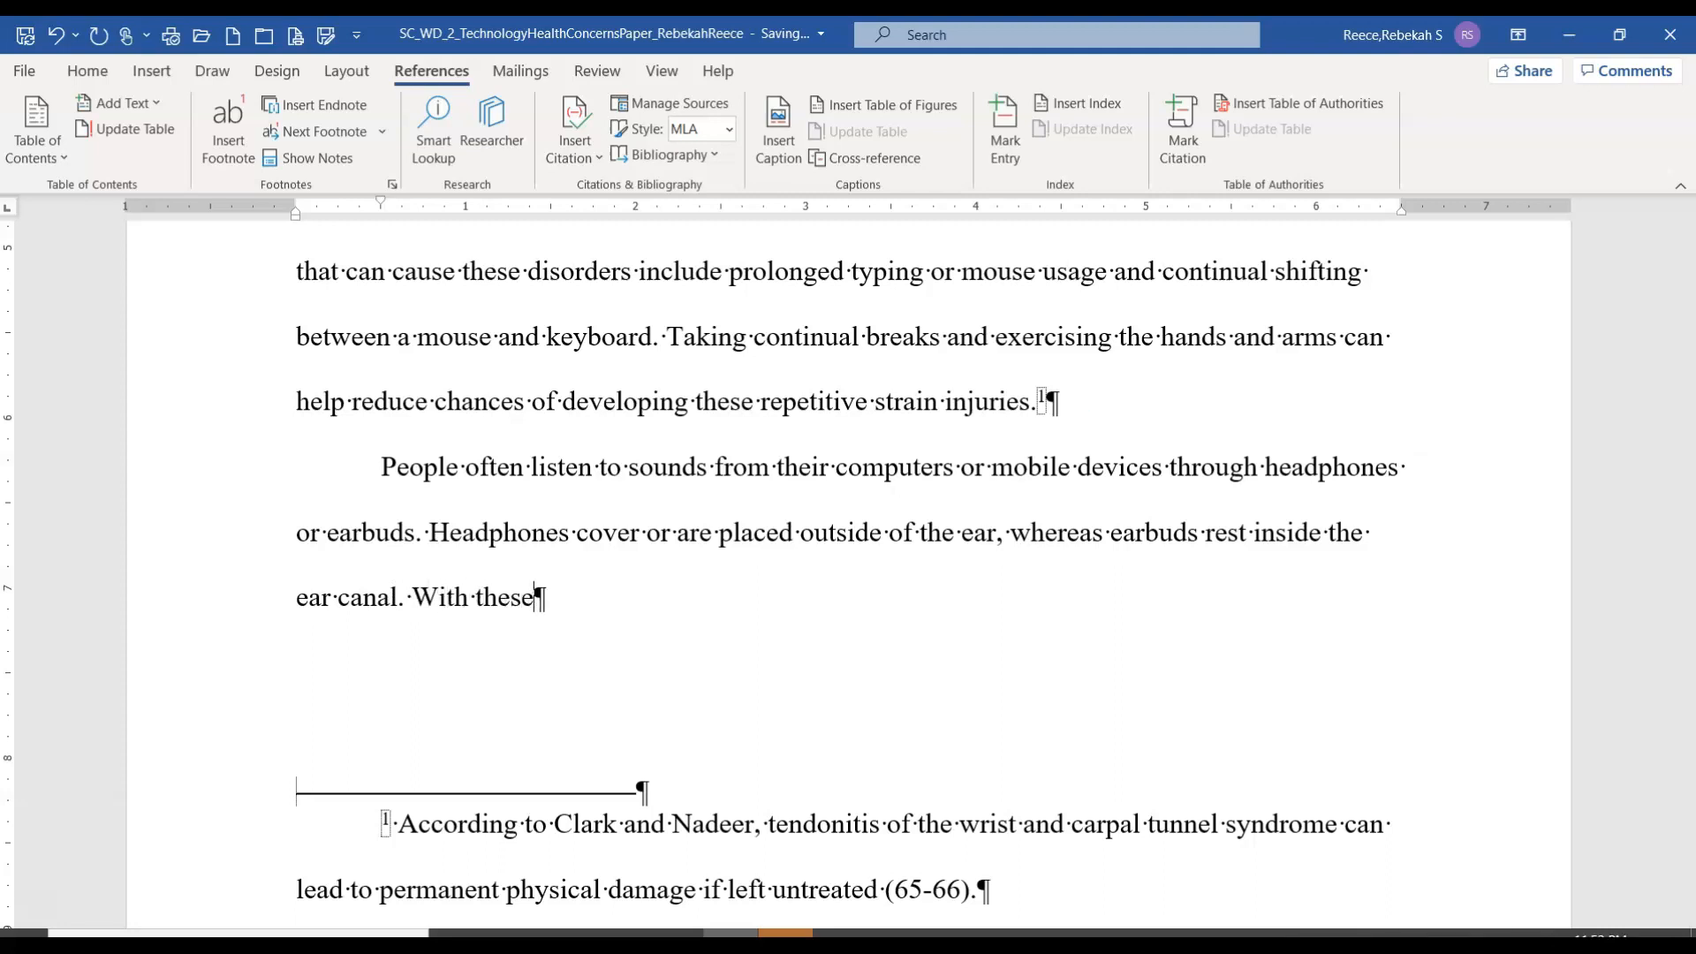
Add the sentence "With these auditory devices, only the individual wearing the device hears the sound." to finish the paragraph's current text
type(" auditory d")
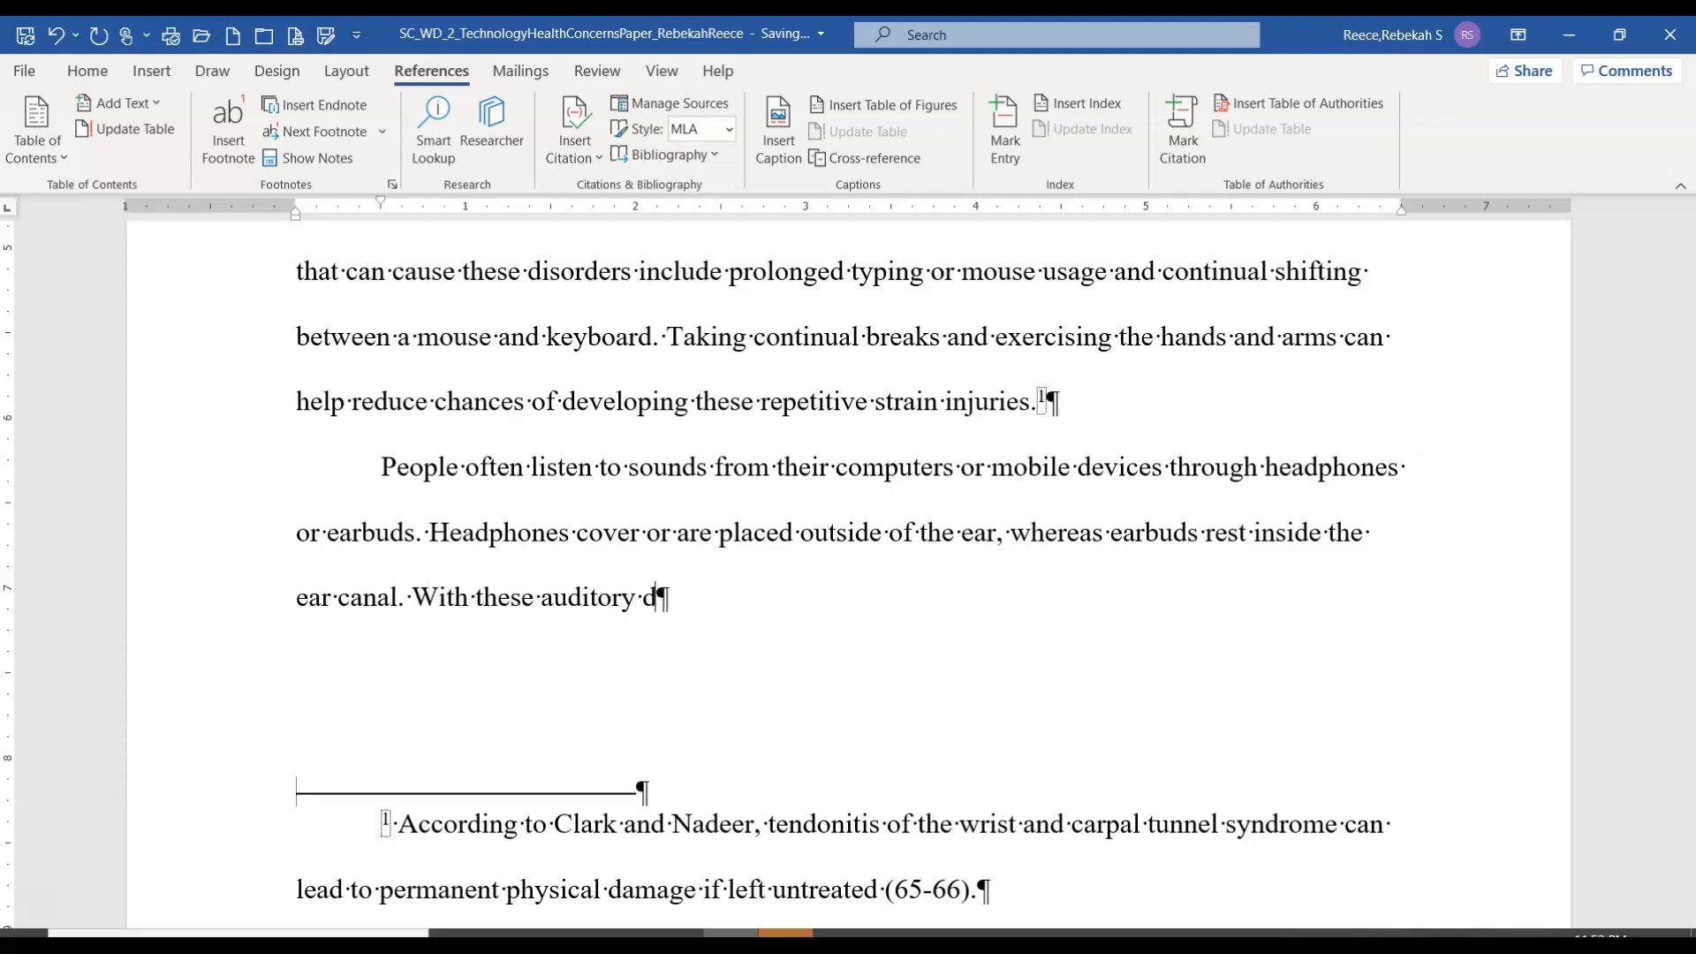
type("evices, on")
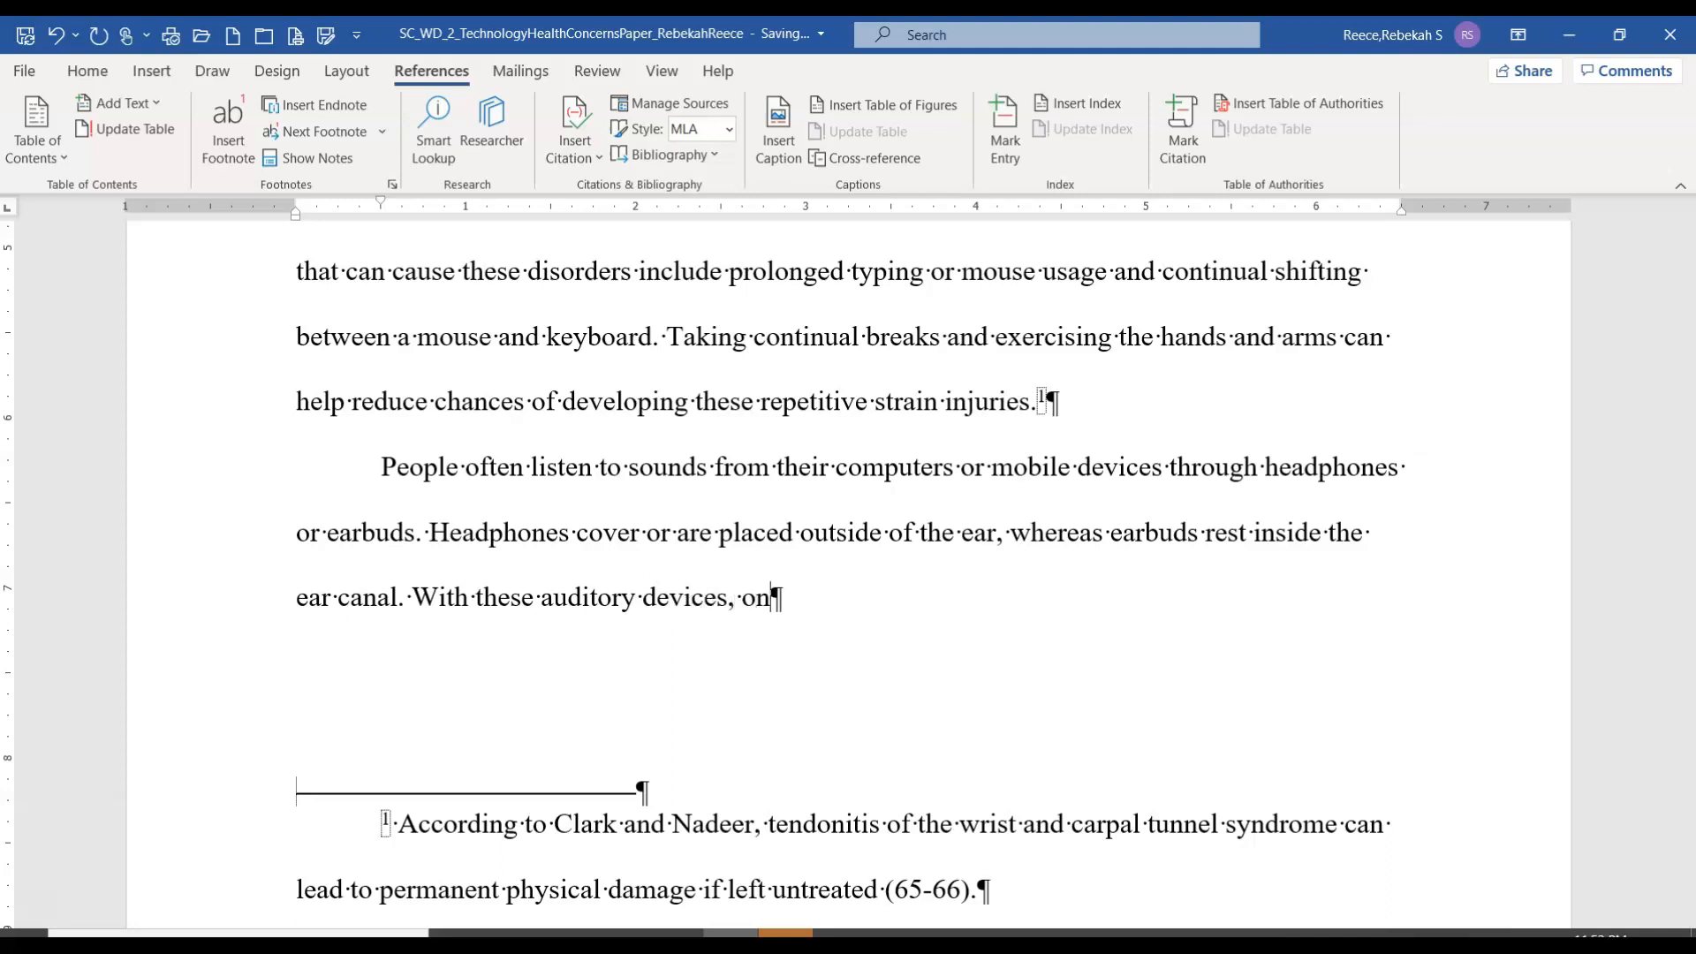
type("ly the indiv")
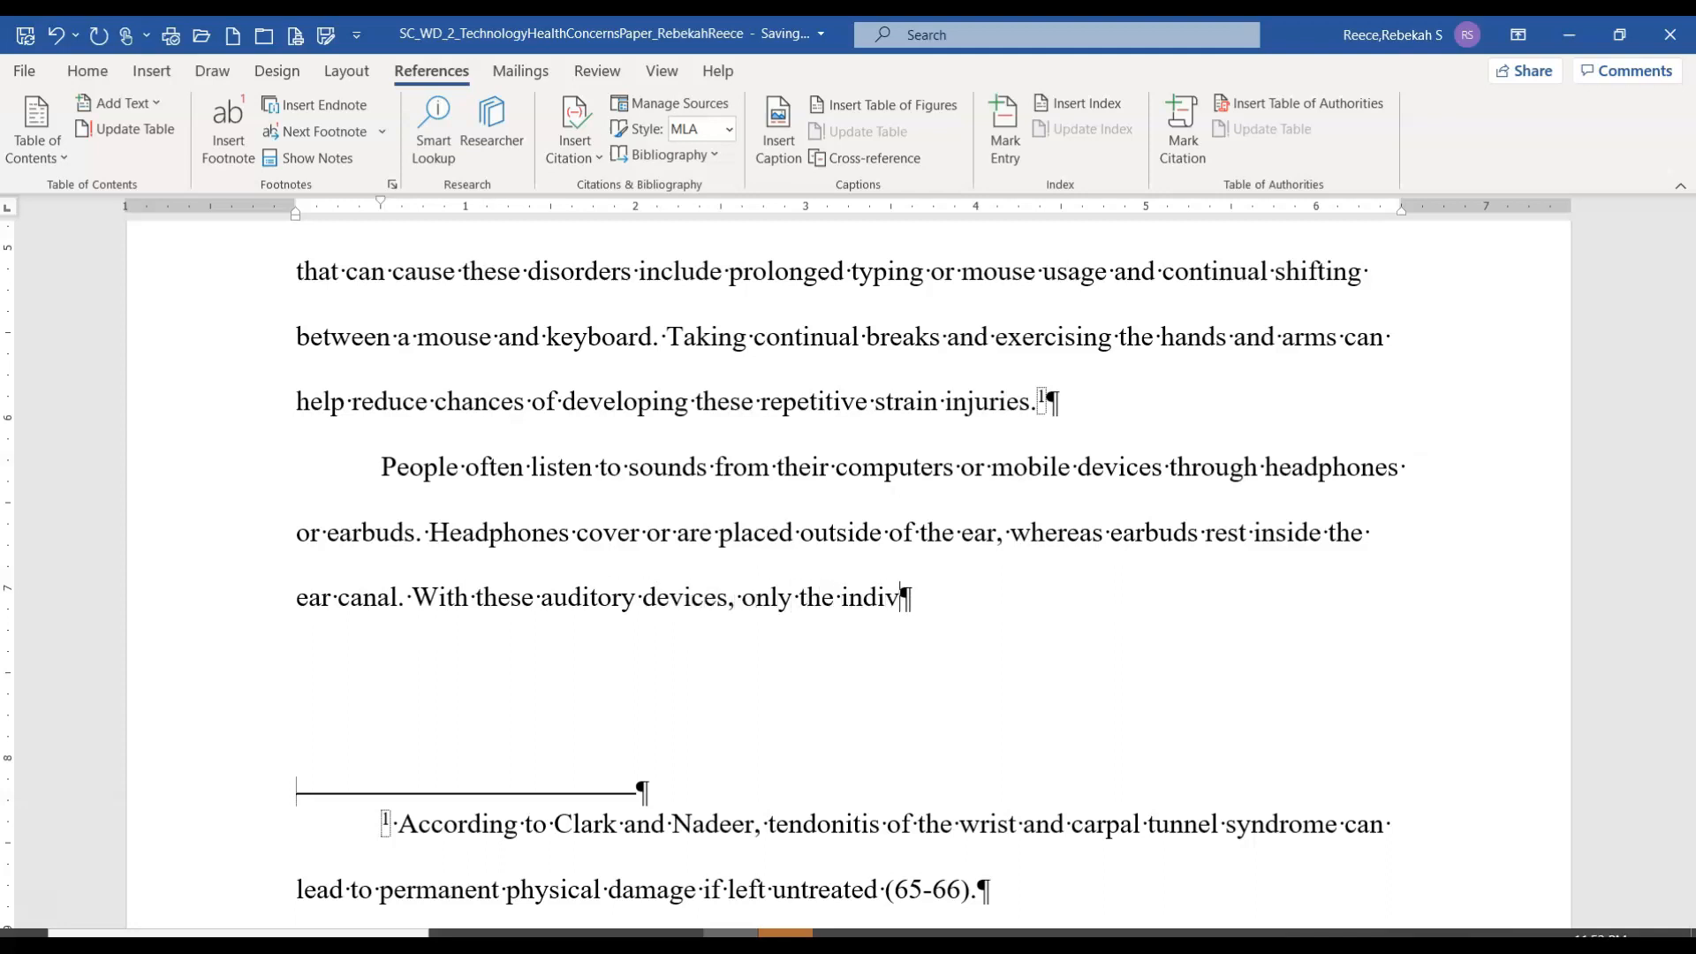
type("idual wear")
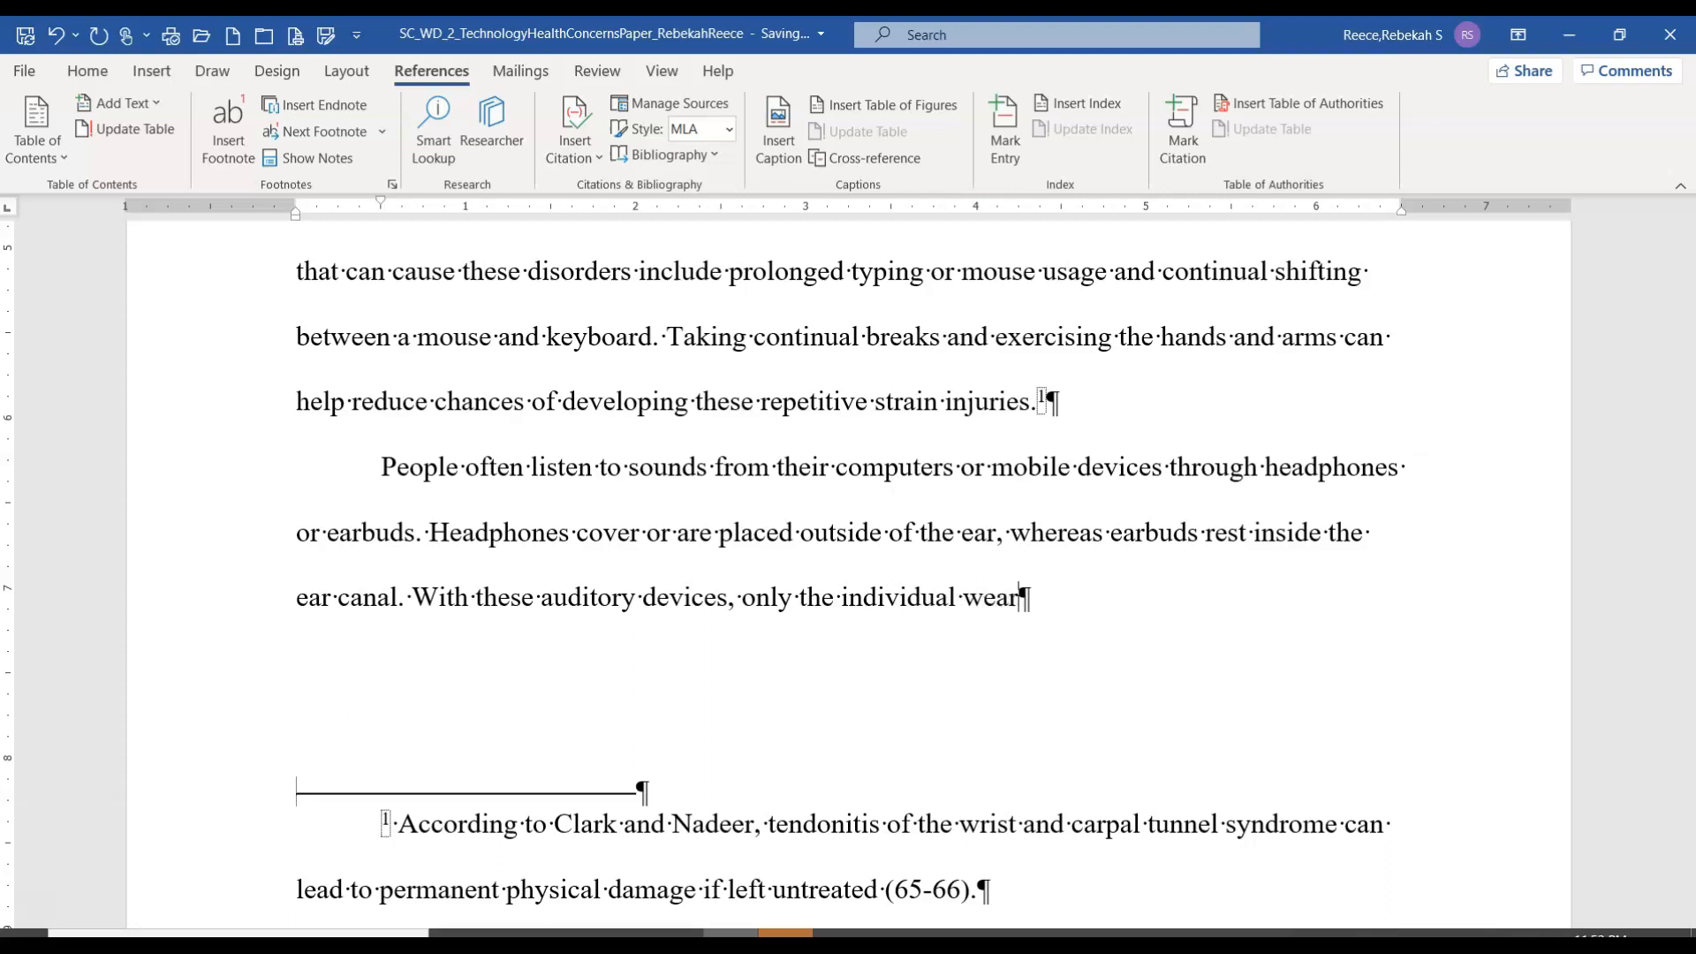
type("ing the dev")
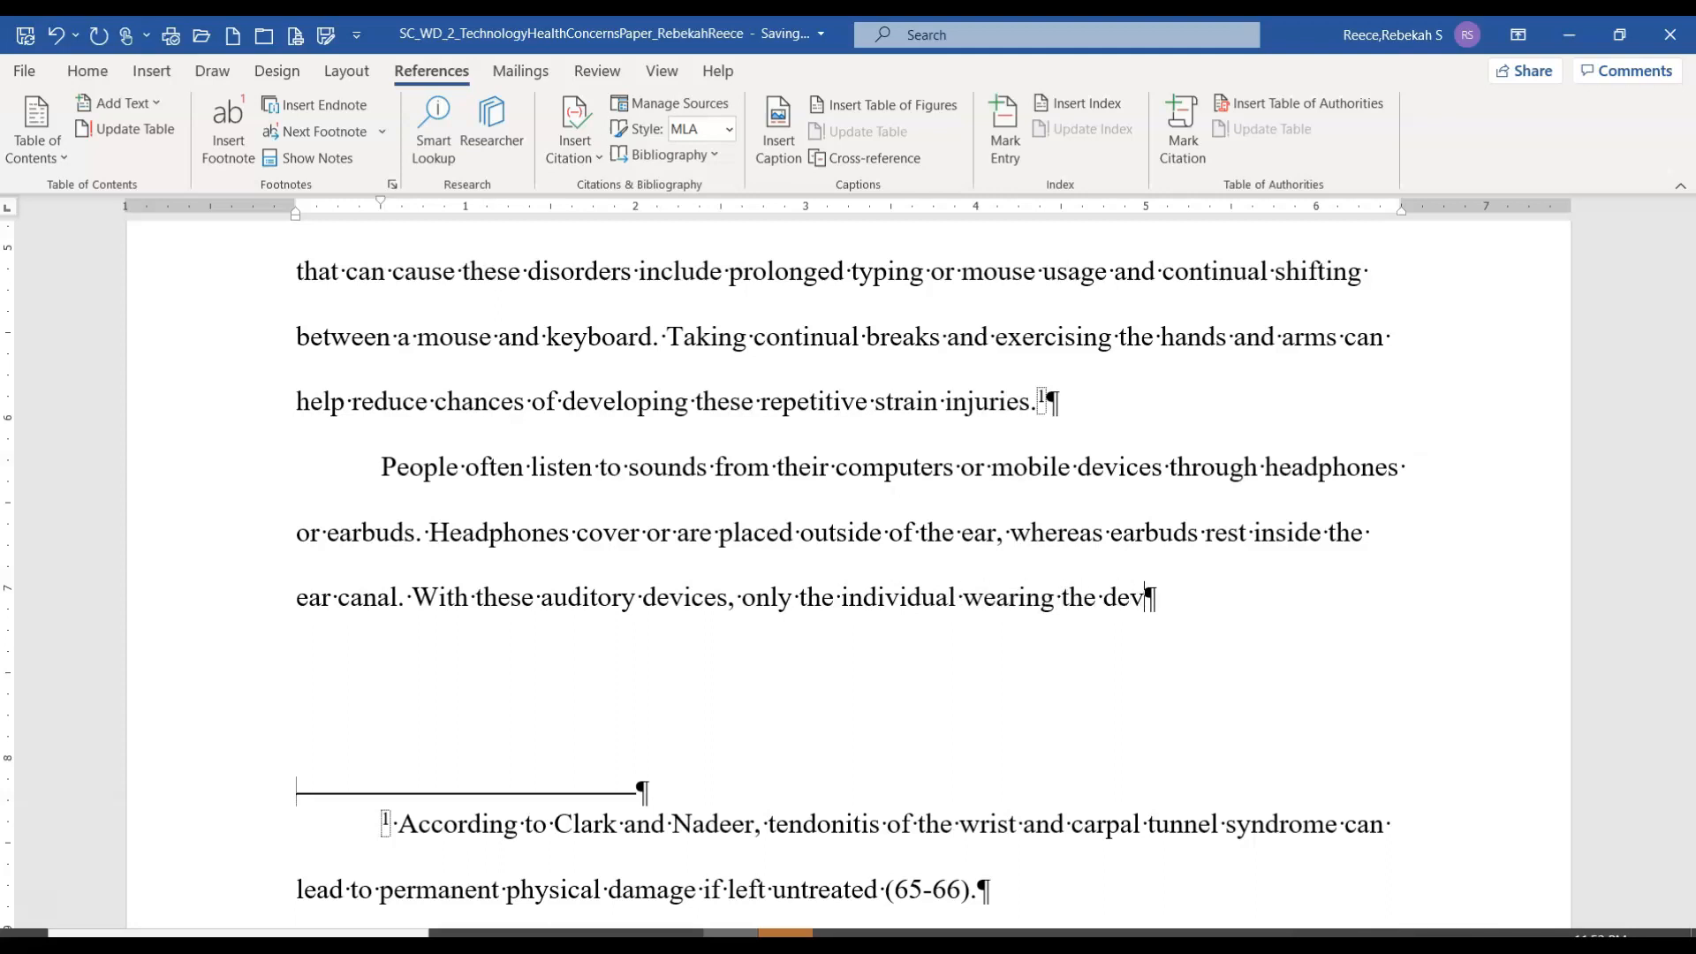
type("ice hears th")
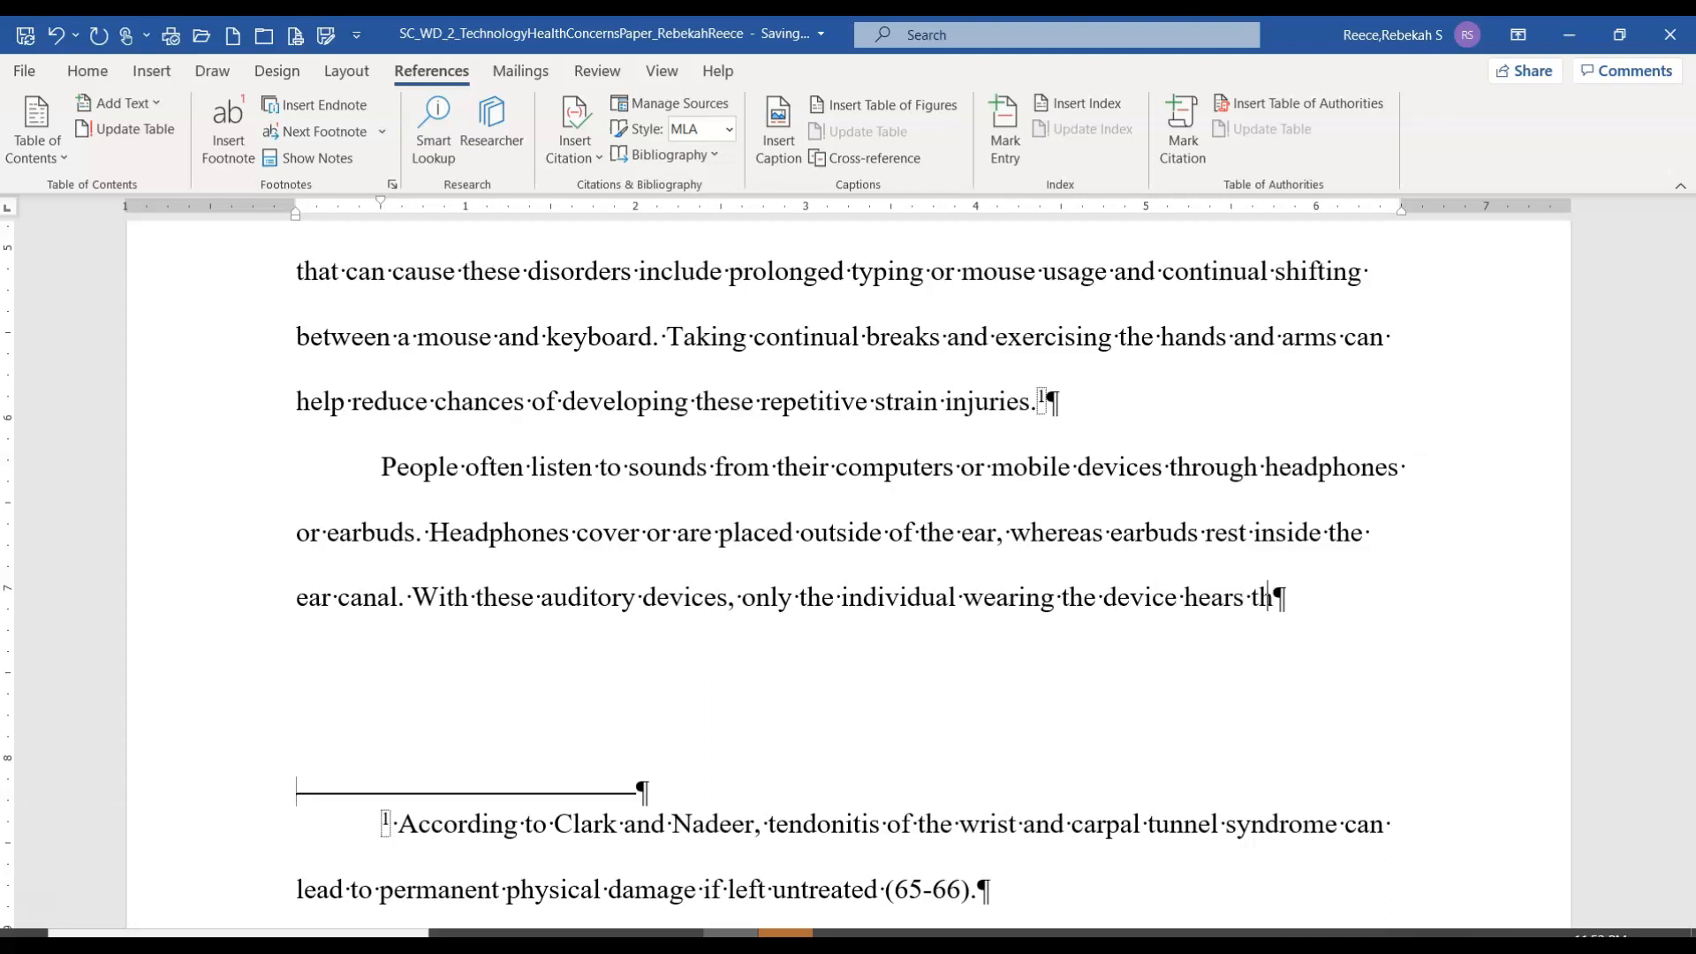
type("e sound.")
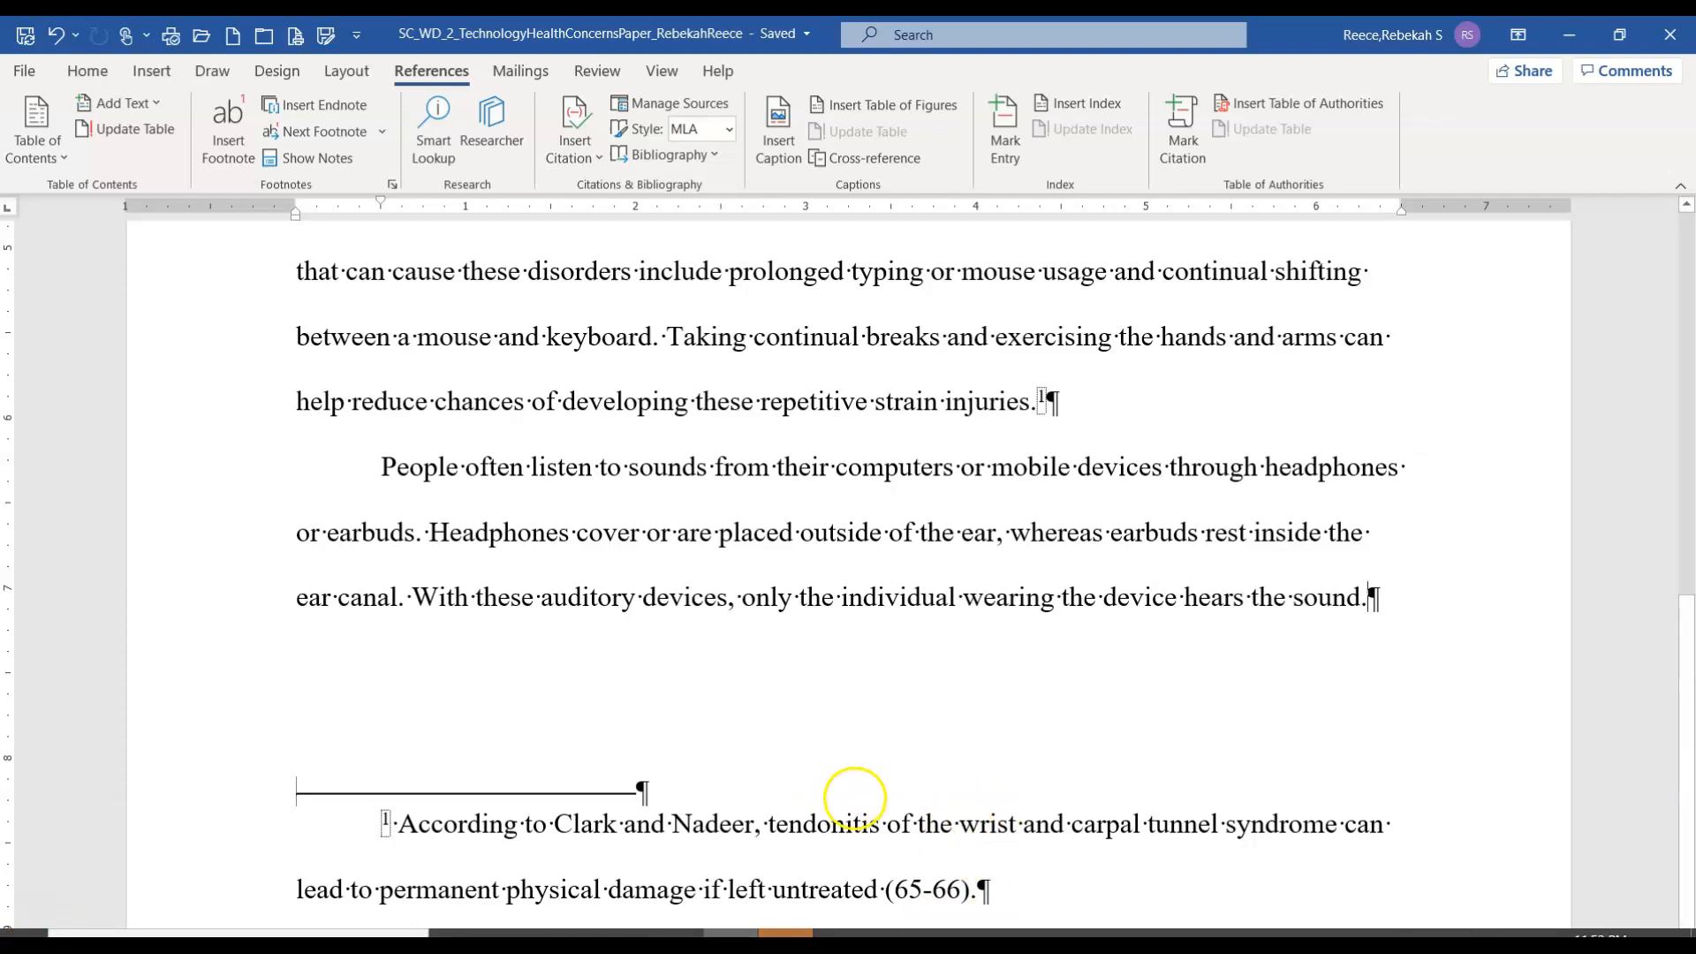
Restore the maximized document window to its smaller size
left_click(1620, 34)
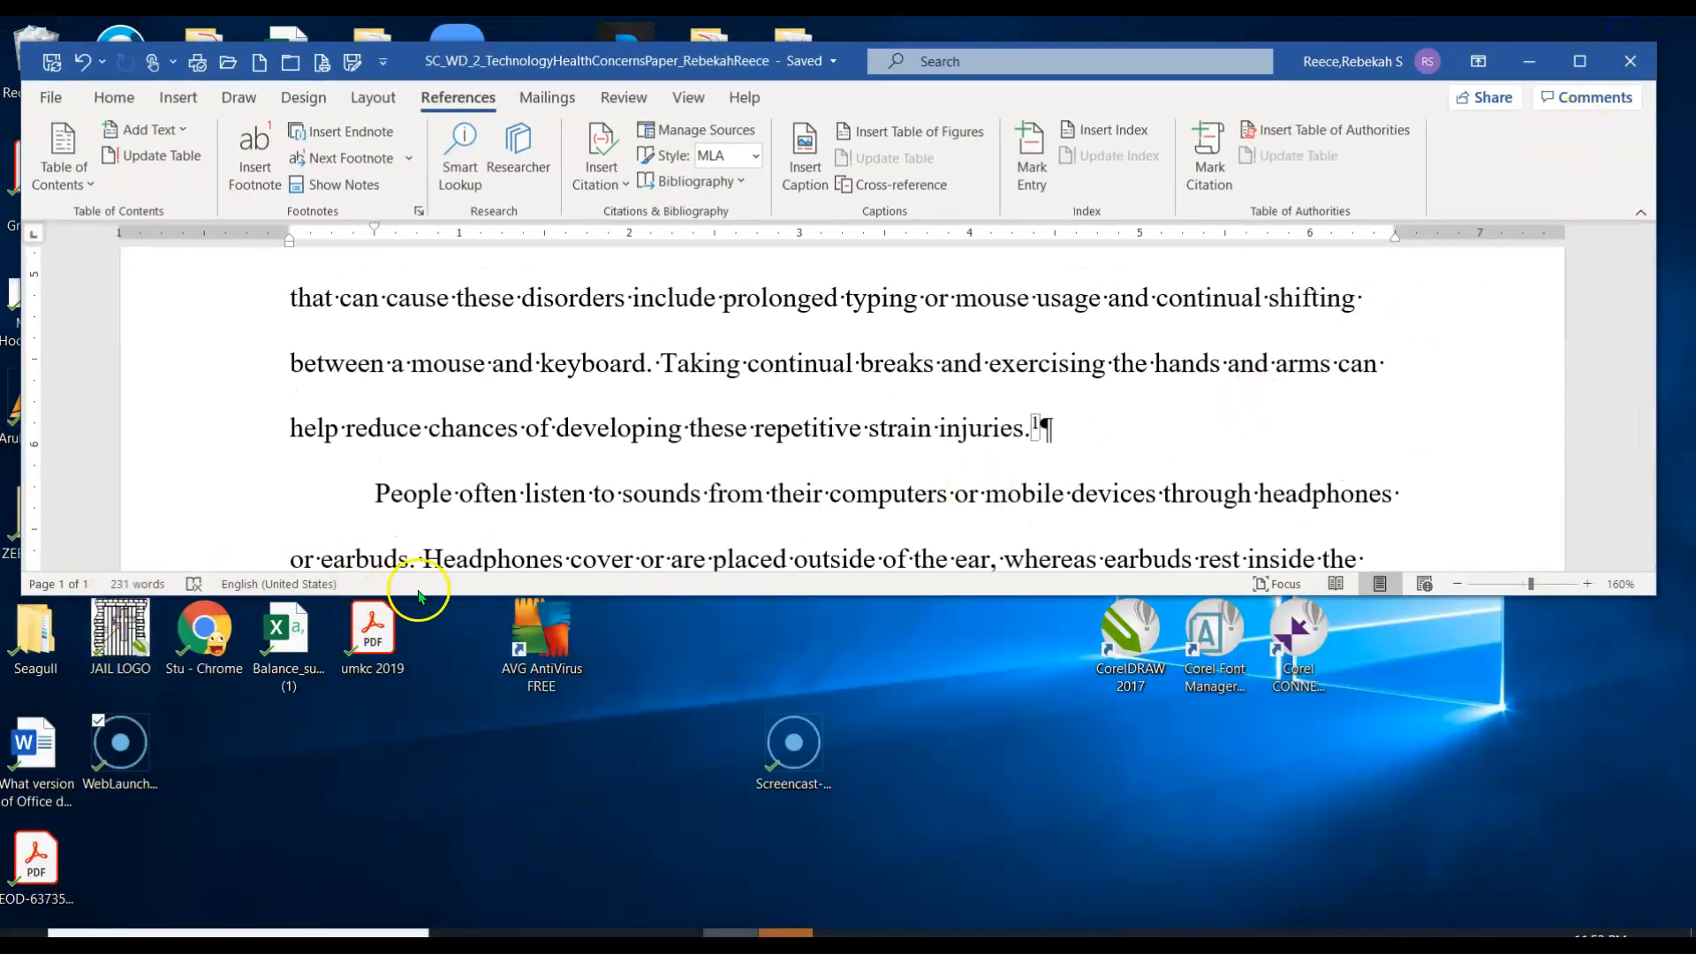
Make the document window taller and check the document's word count statistics, including footnotes
left_click_drag(558, 596, 546, 845)
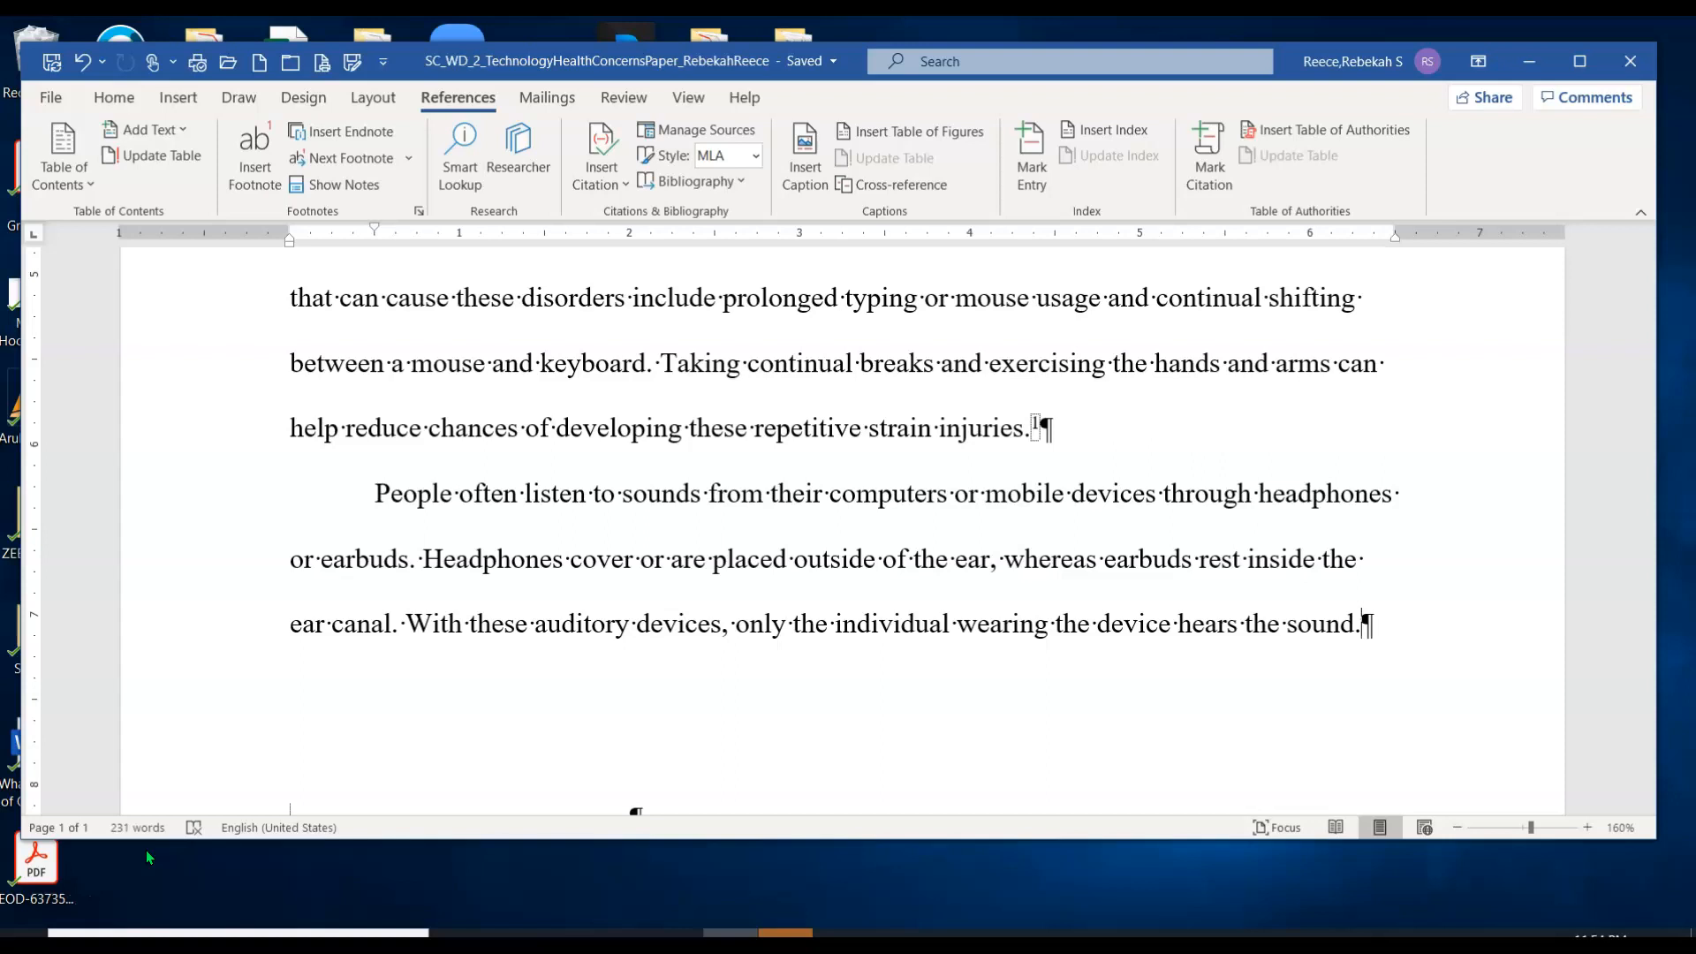
left_click(135, 829)
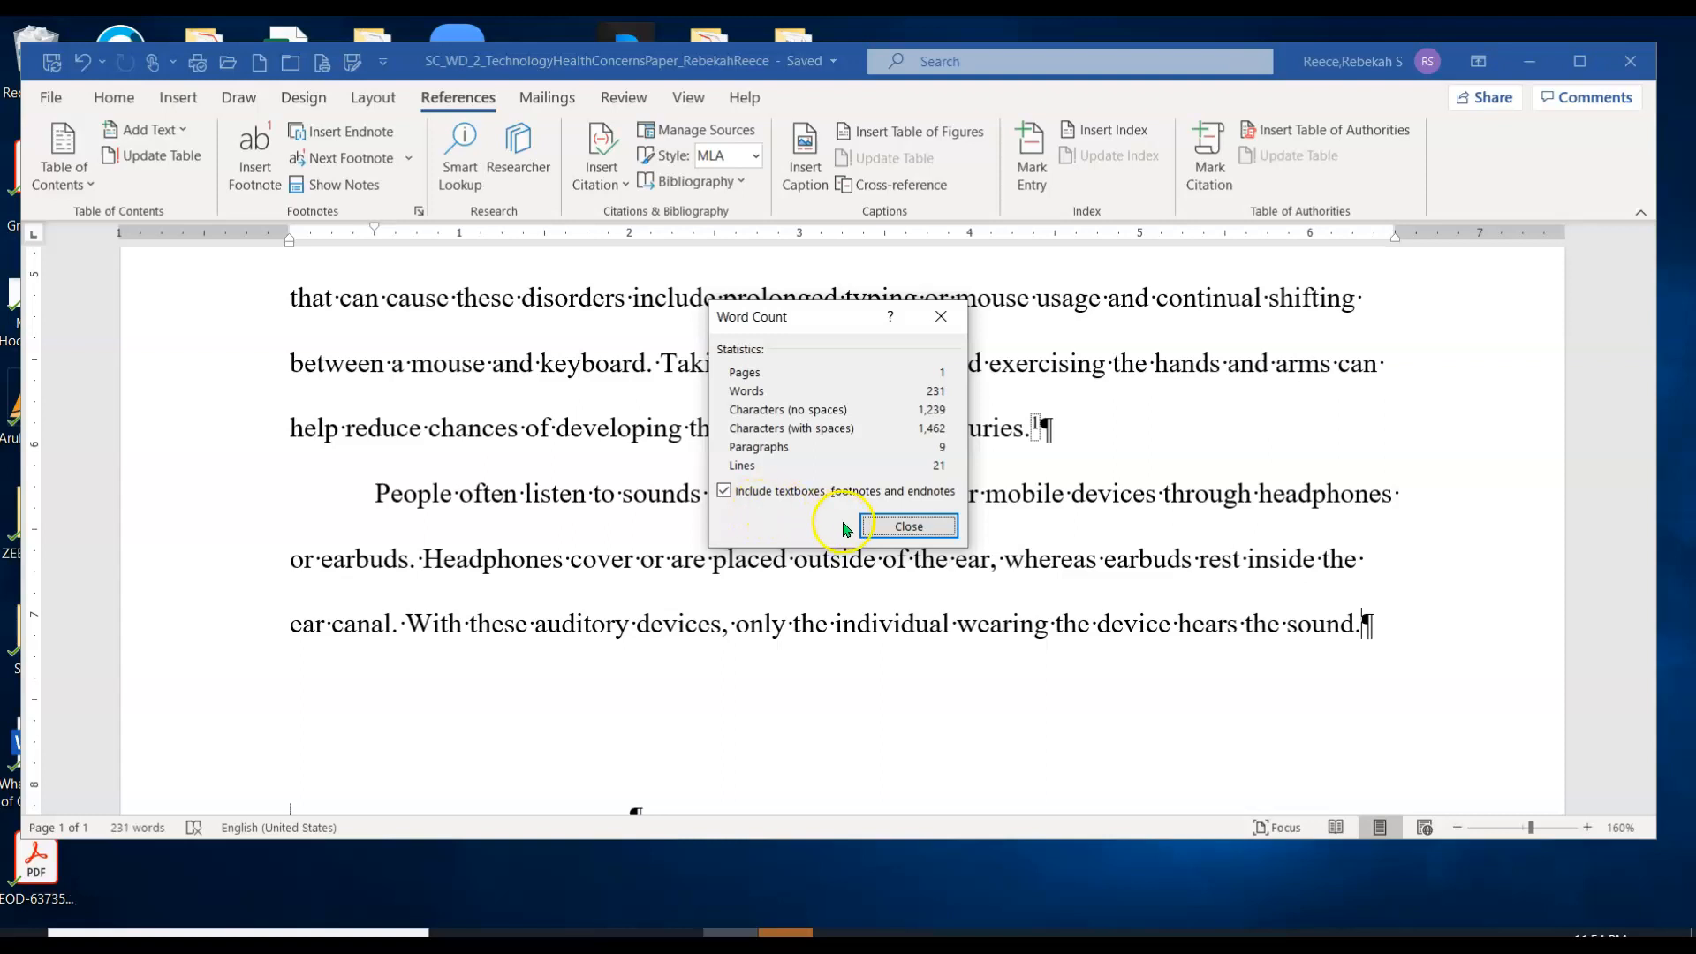
left_click(882, 528)
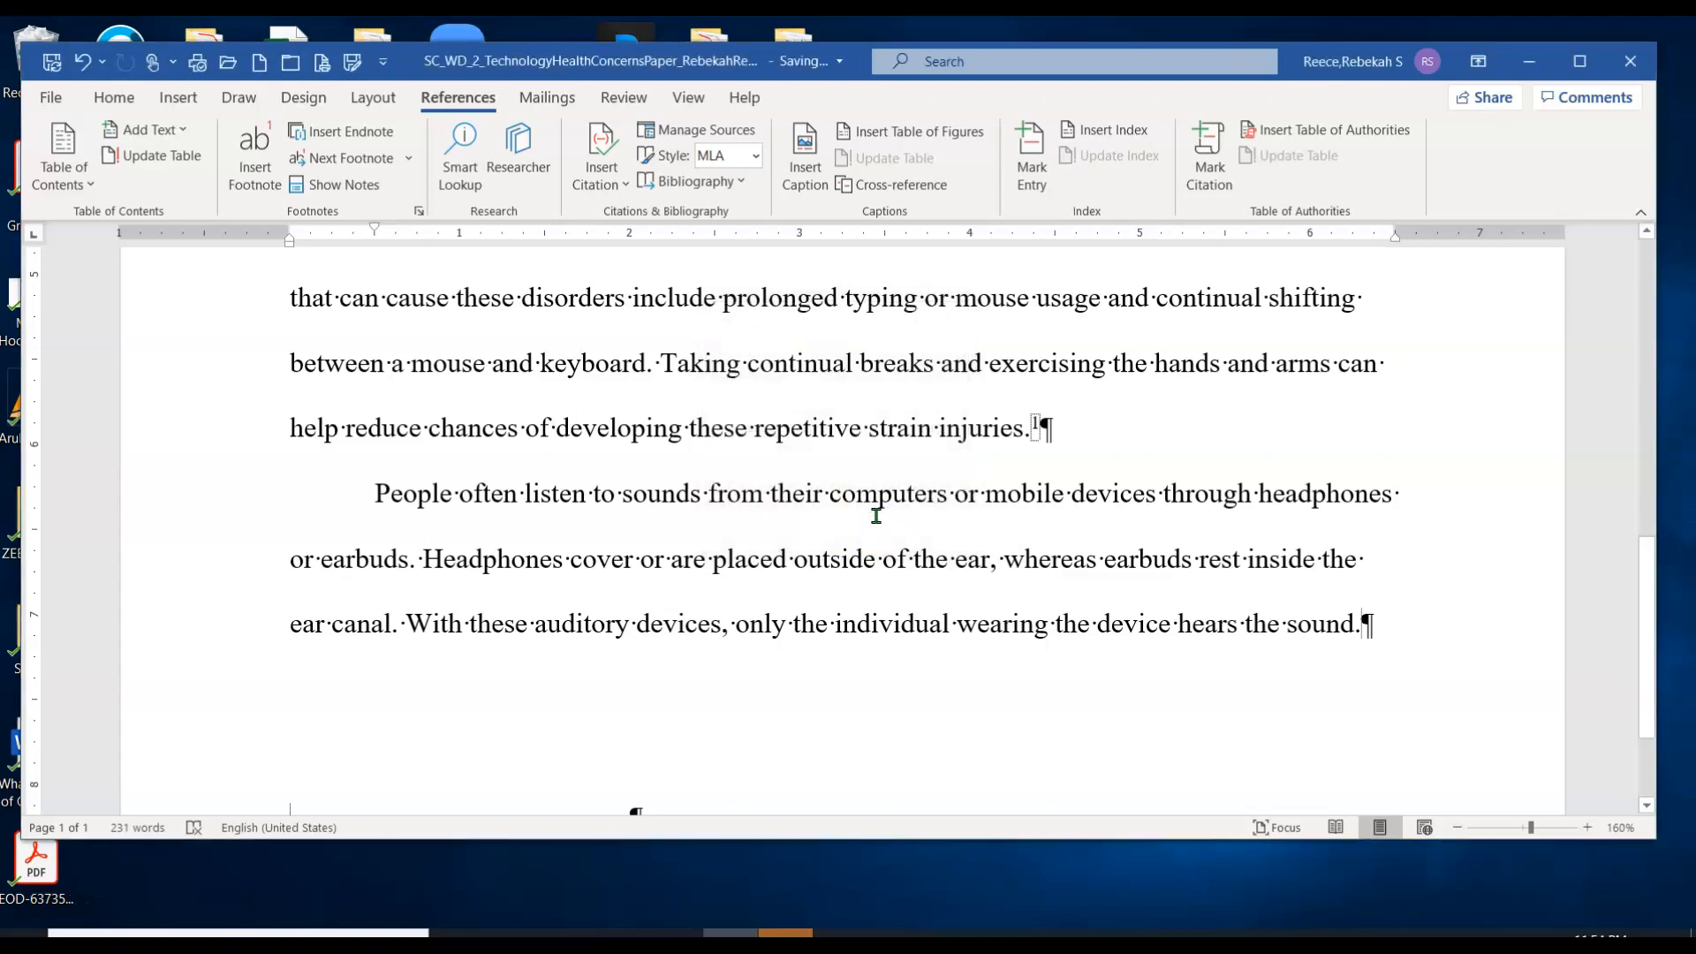
Continue the last paragraph with "By using high-quality auditory devices that provide a close fit and include noise-cancelling technology"
scroll(876, 516, "down", 1)
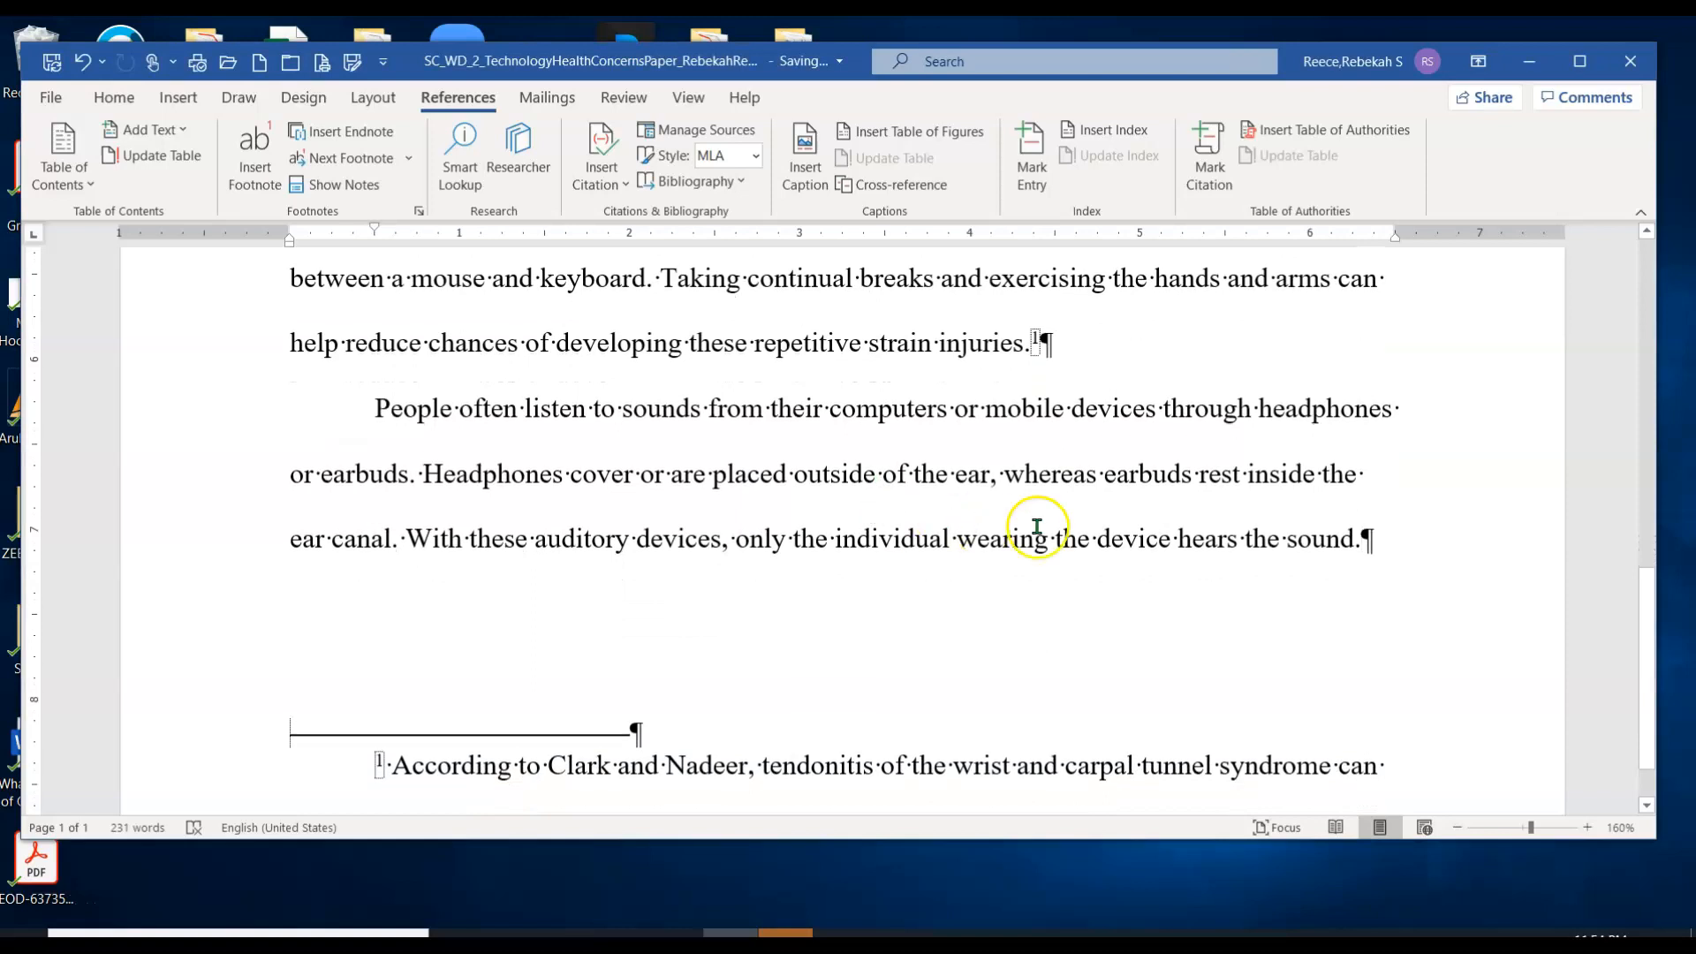
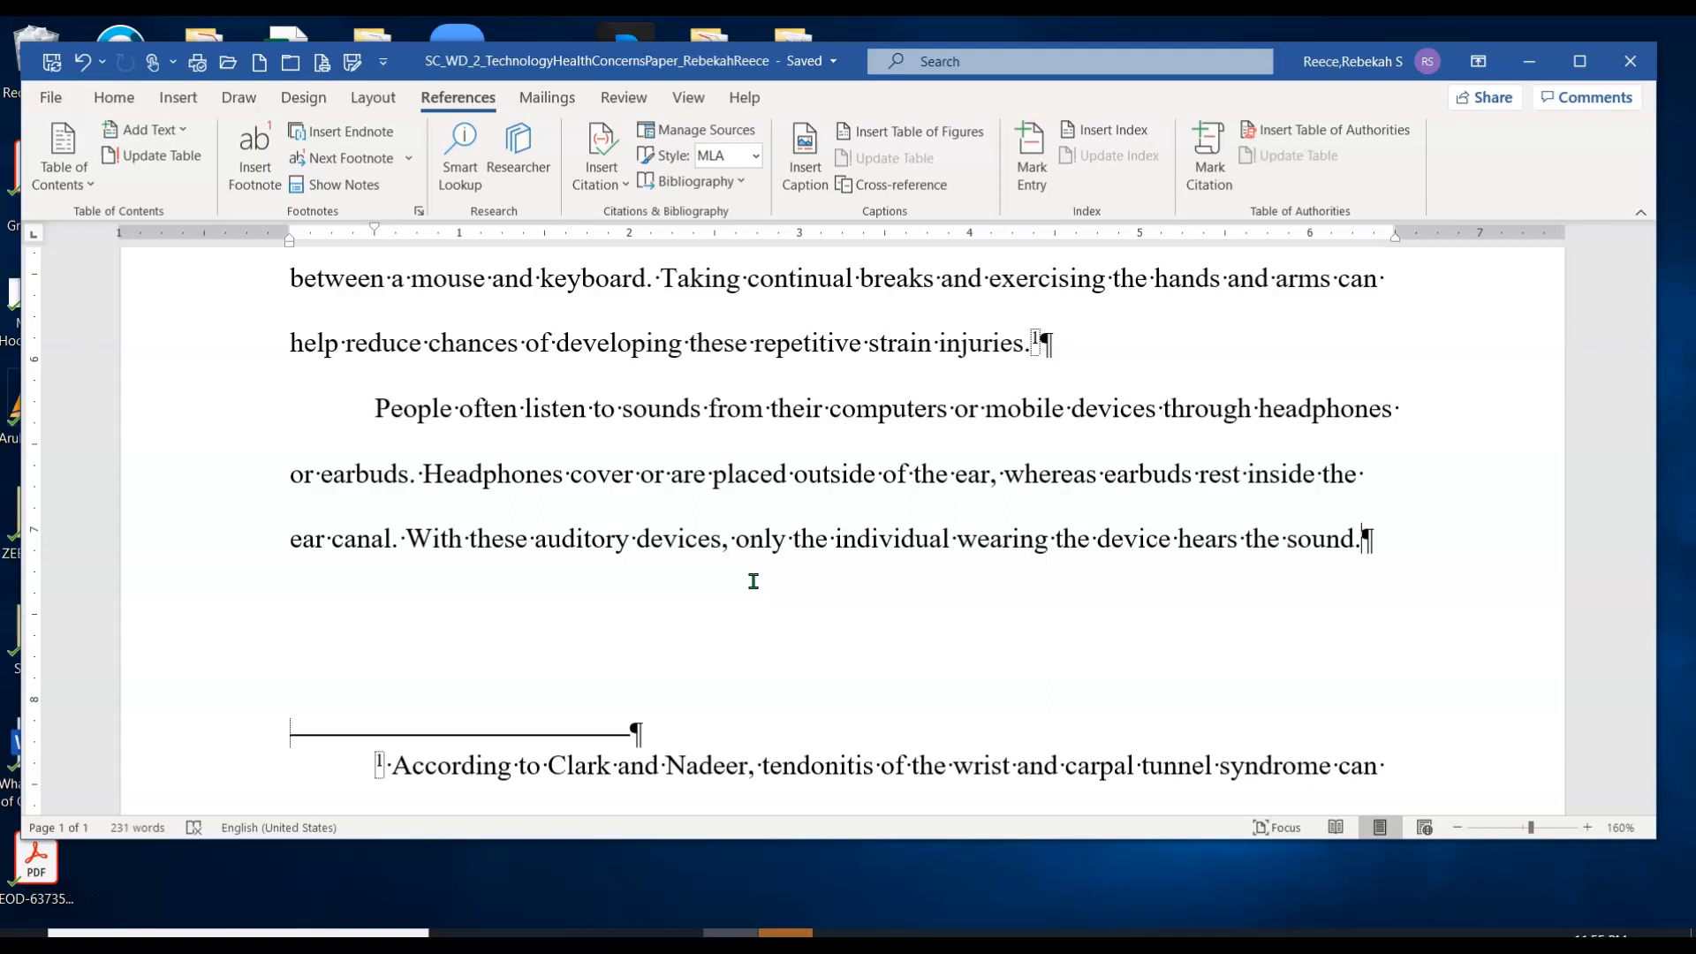
left_click(1368, 539)
key("Return")
type("By using high")
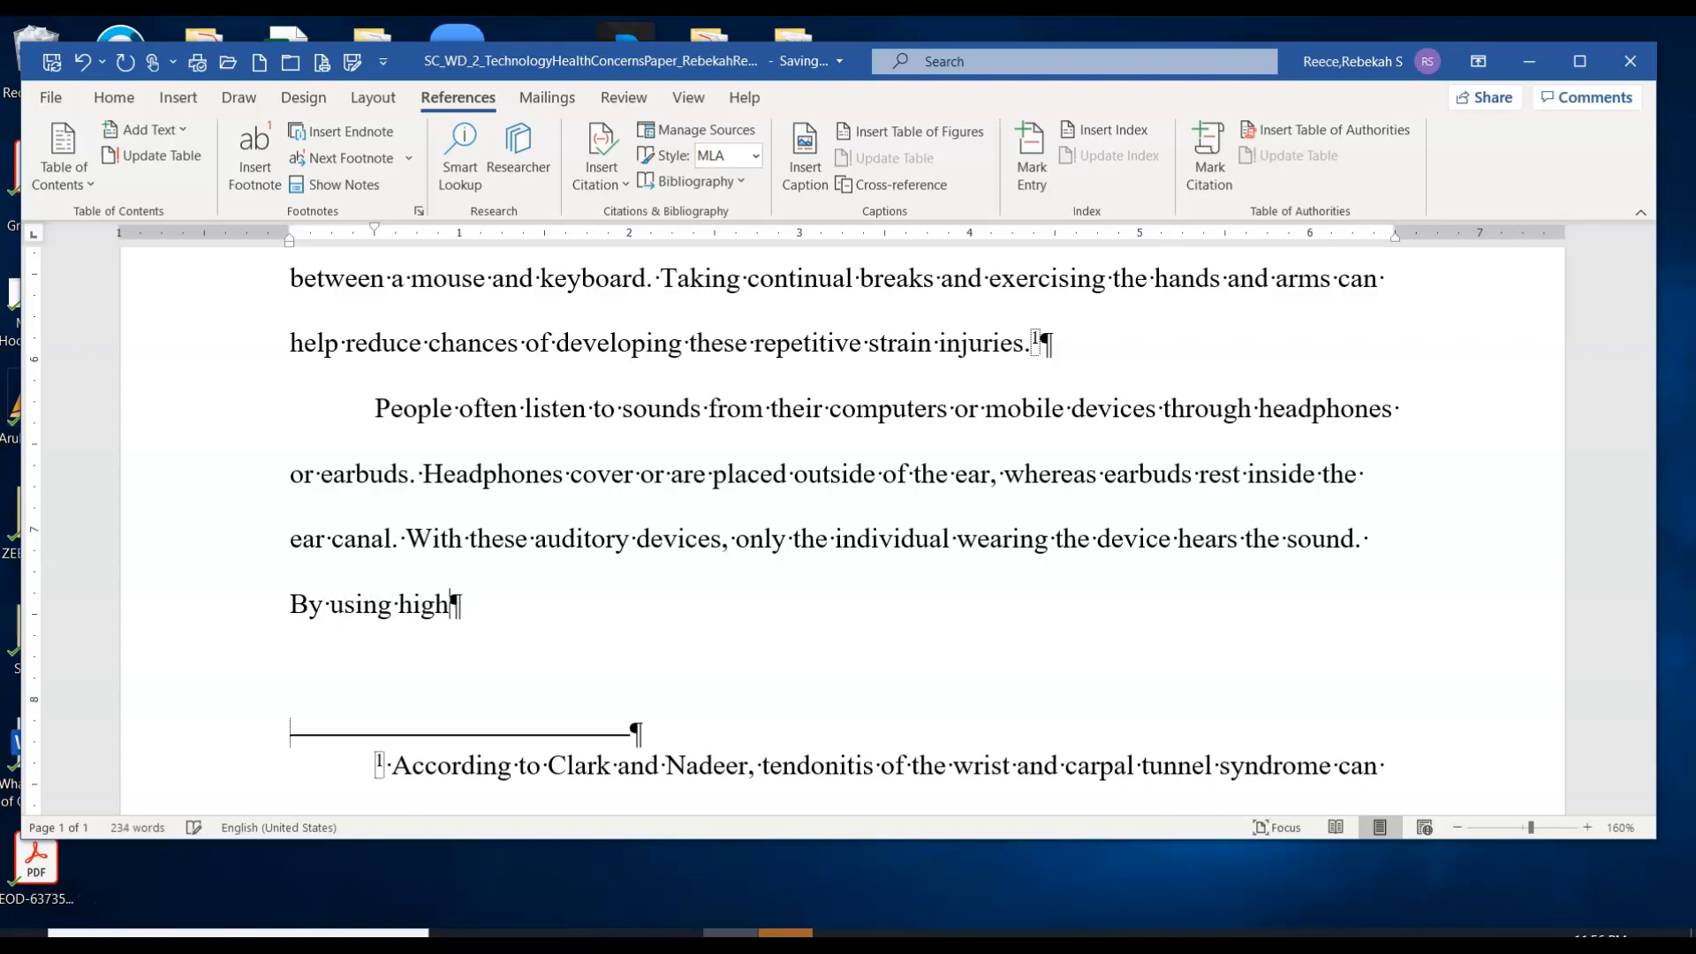
type("-quality ")
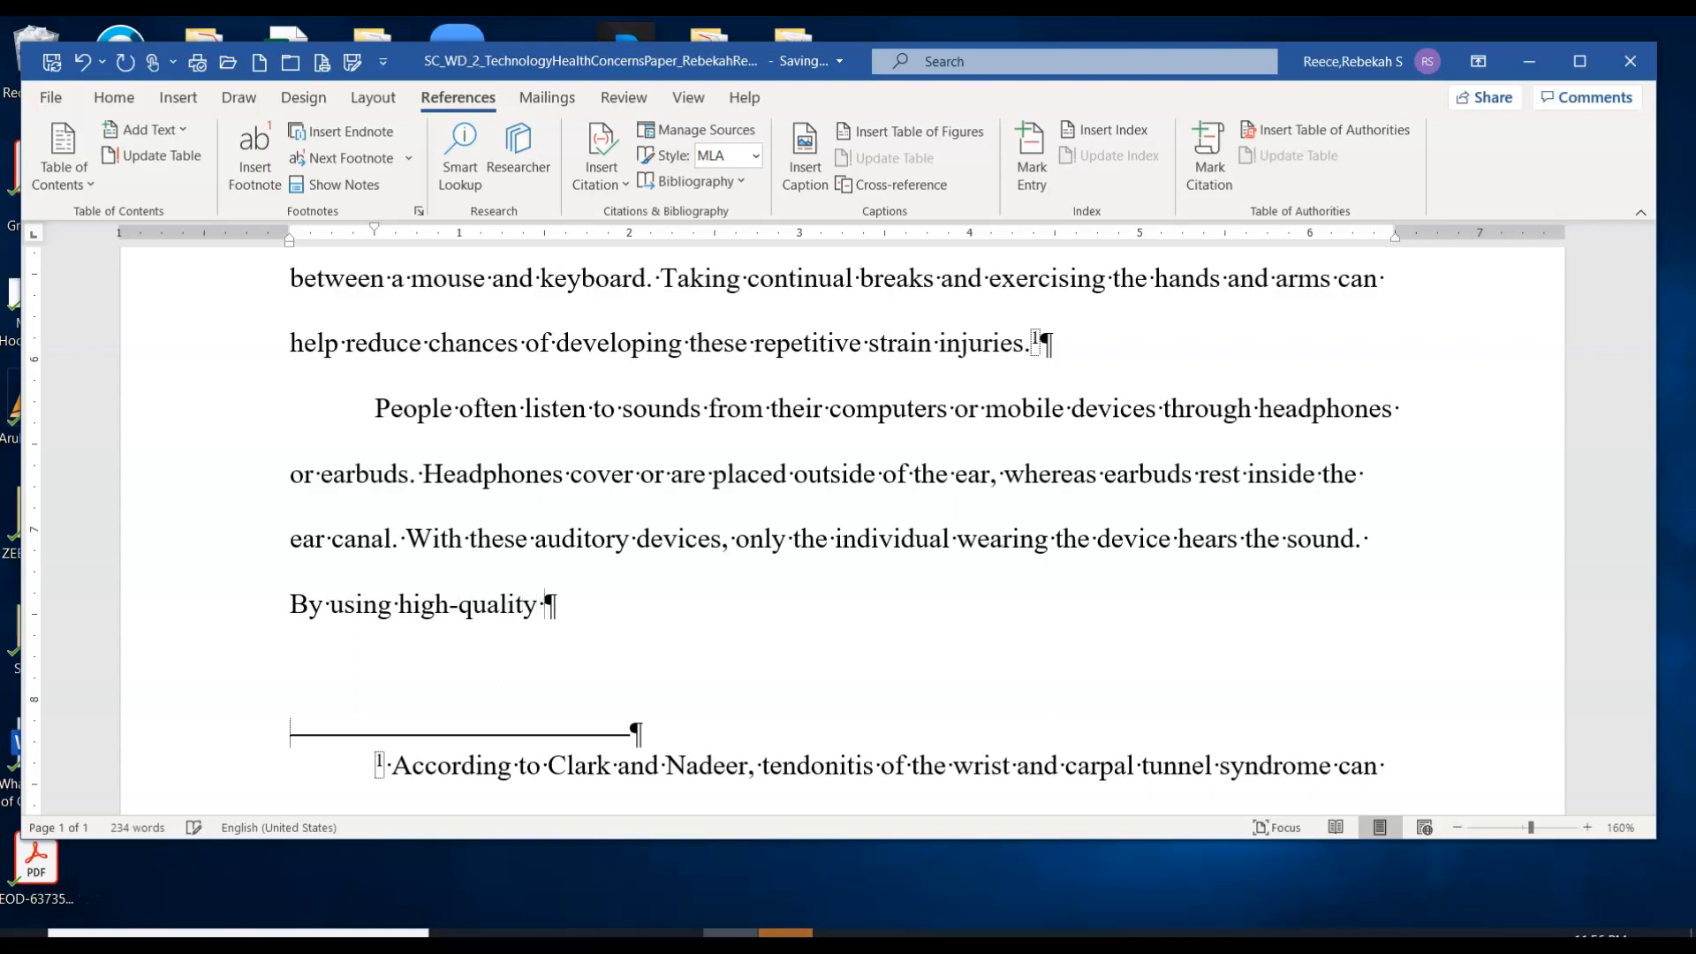
type("auditory devices that provide a close")
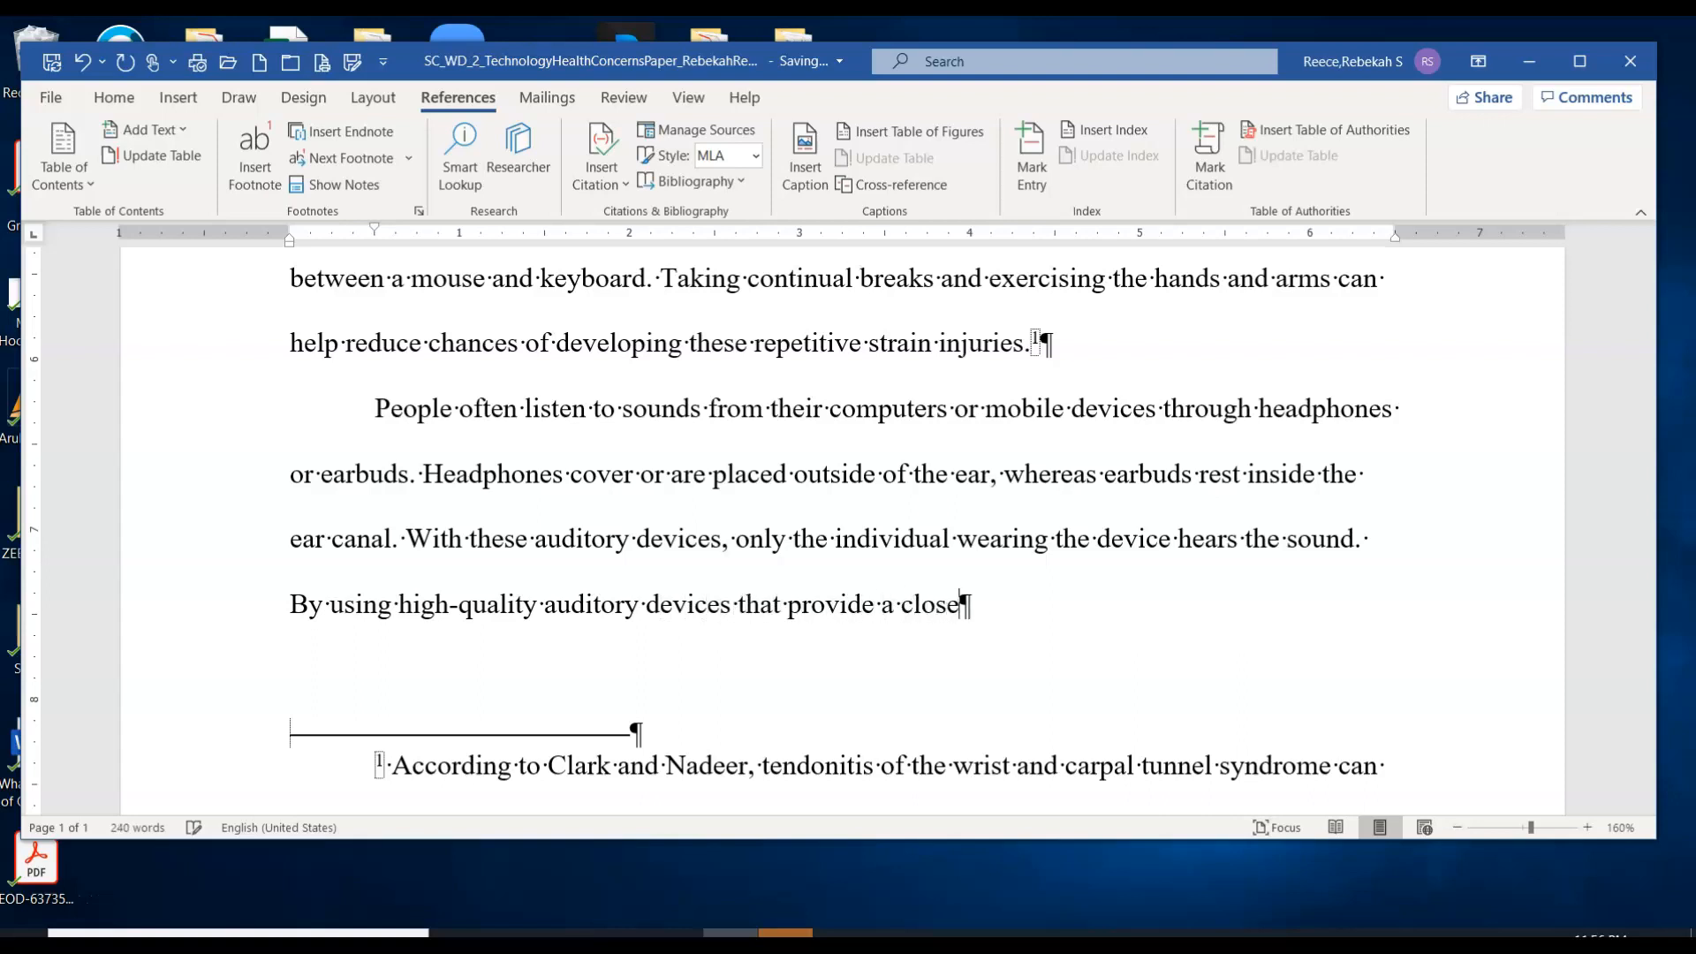
type(" fit and ic")
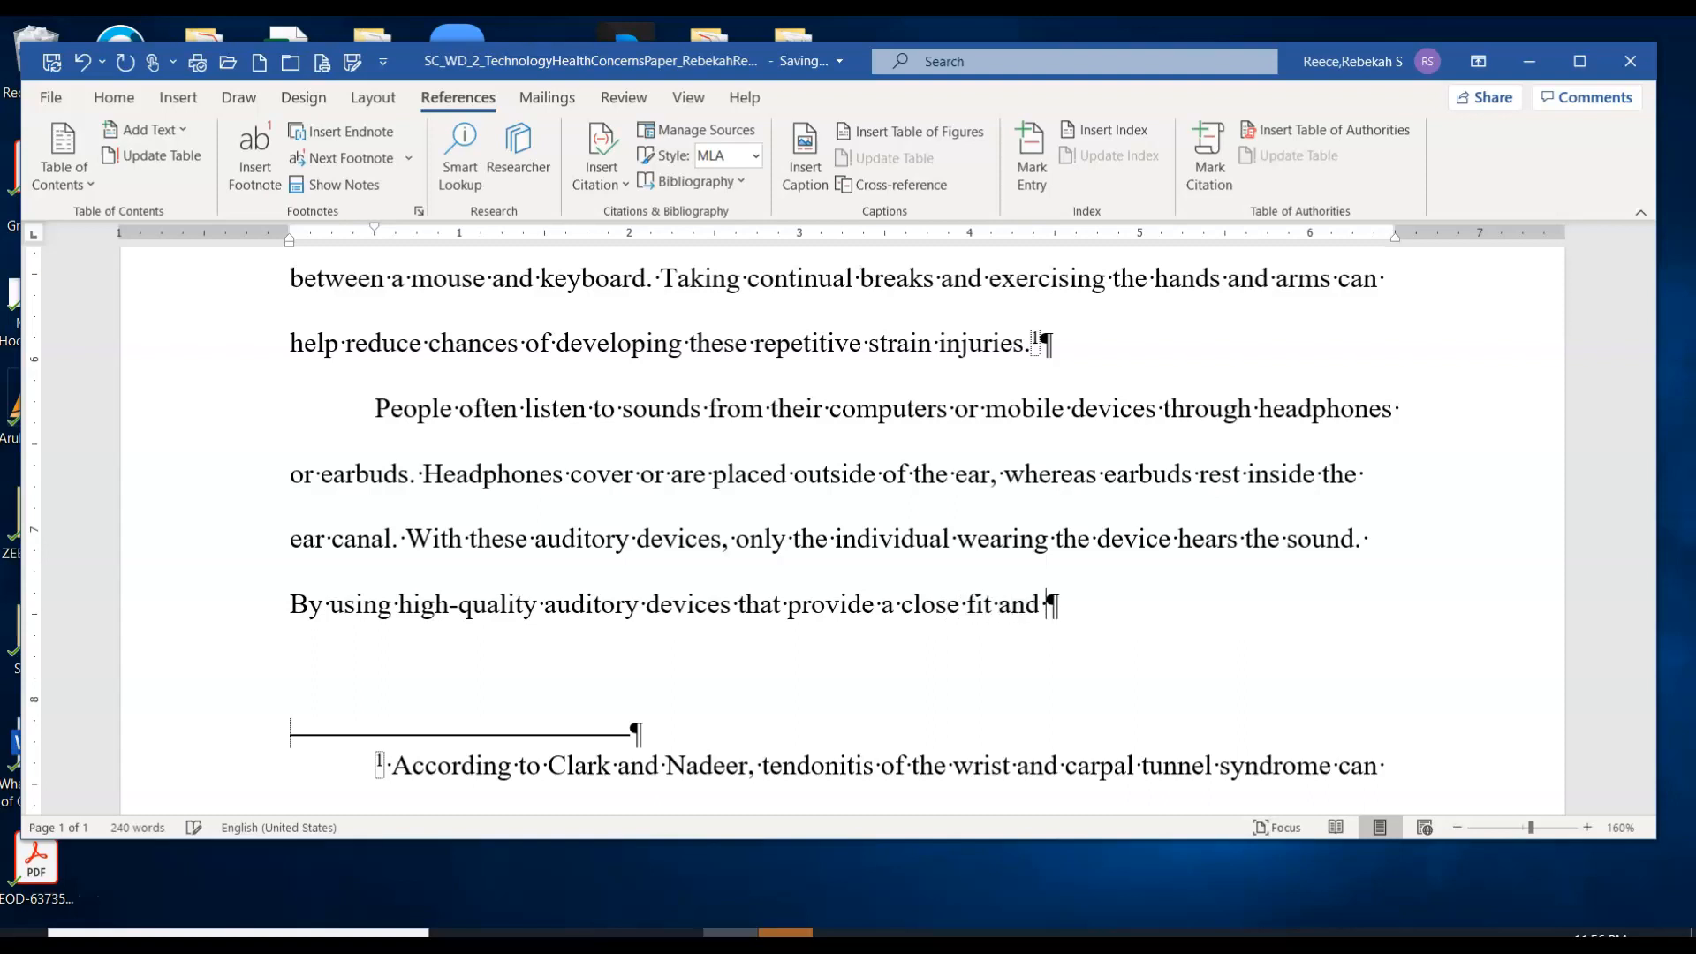
key("BackSpace")
type("nclude noise")
key("BackSpace")
key("BackSpace")
type("se-ca")
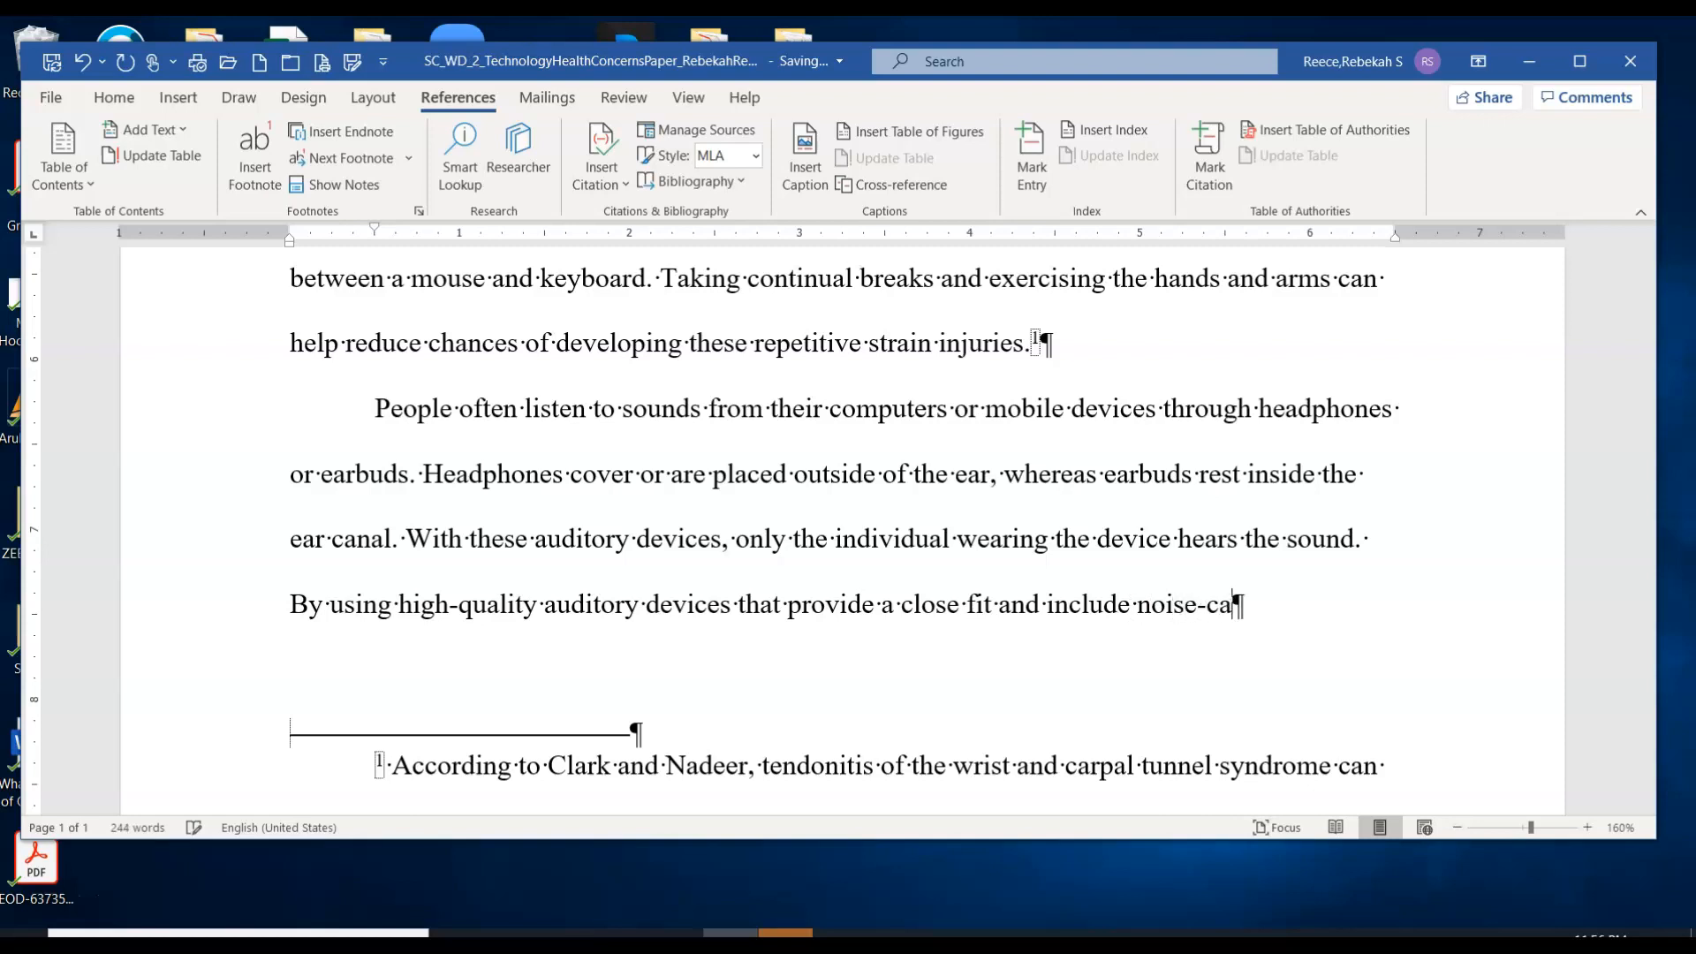
type("ncelling ")
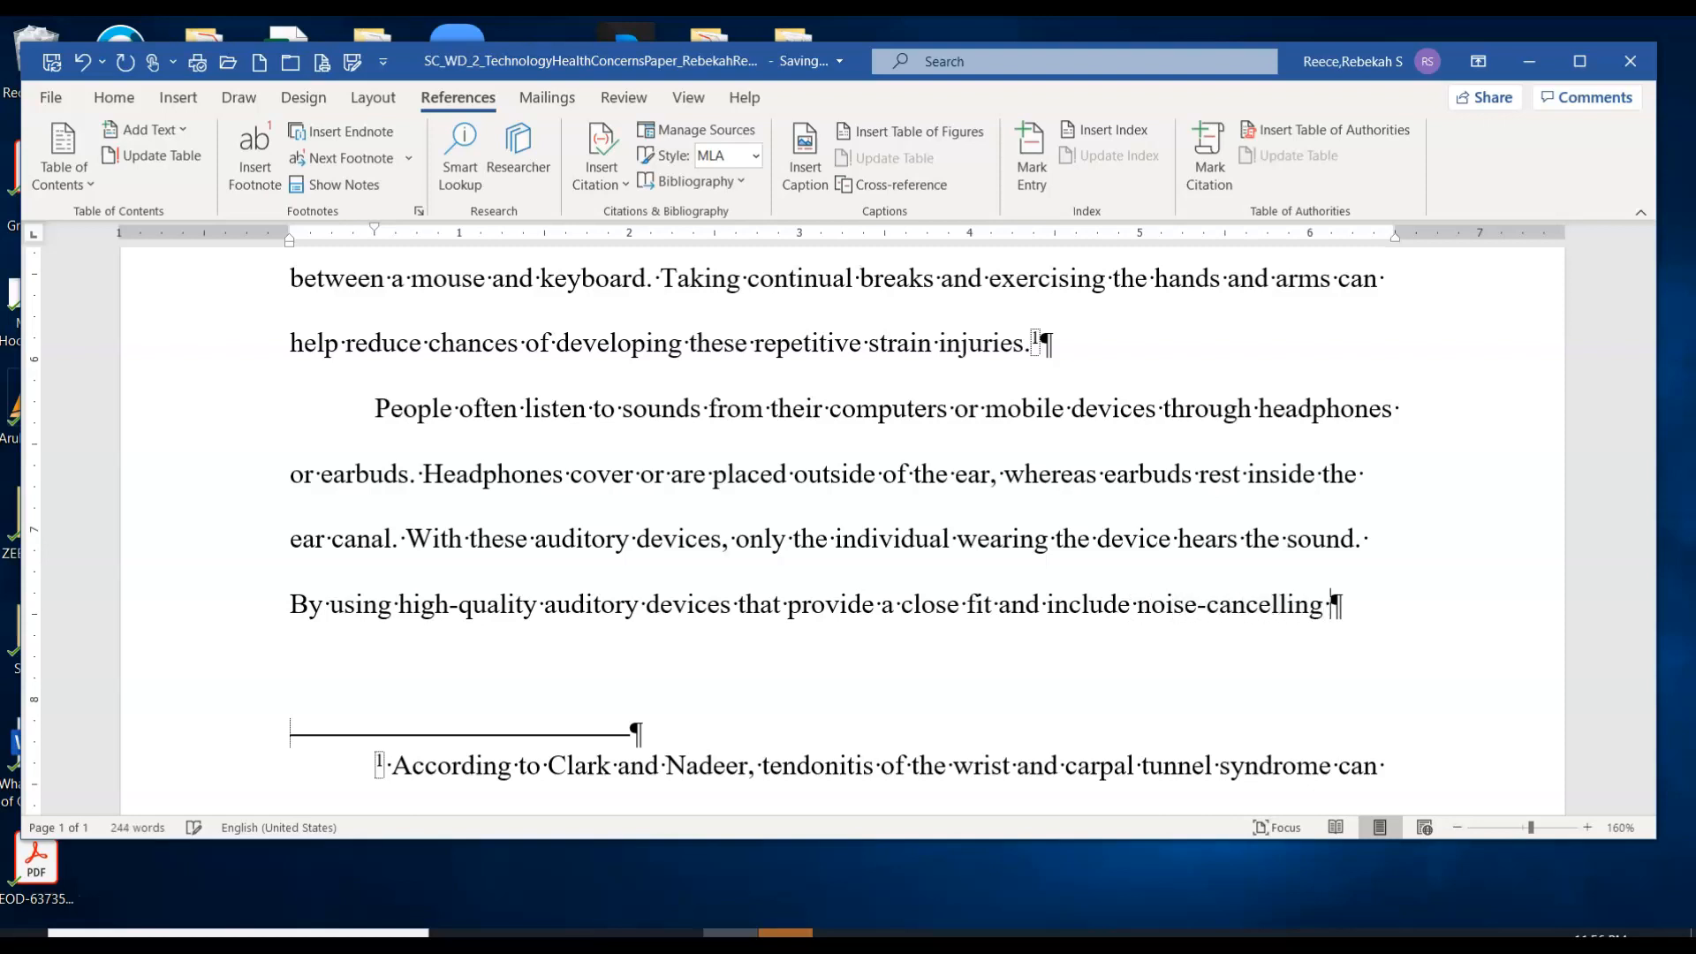
type("technology")
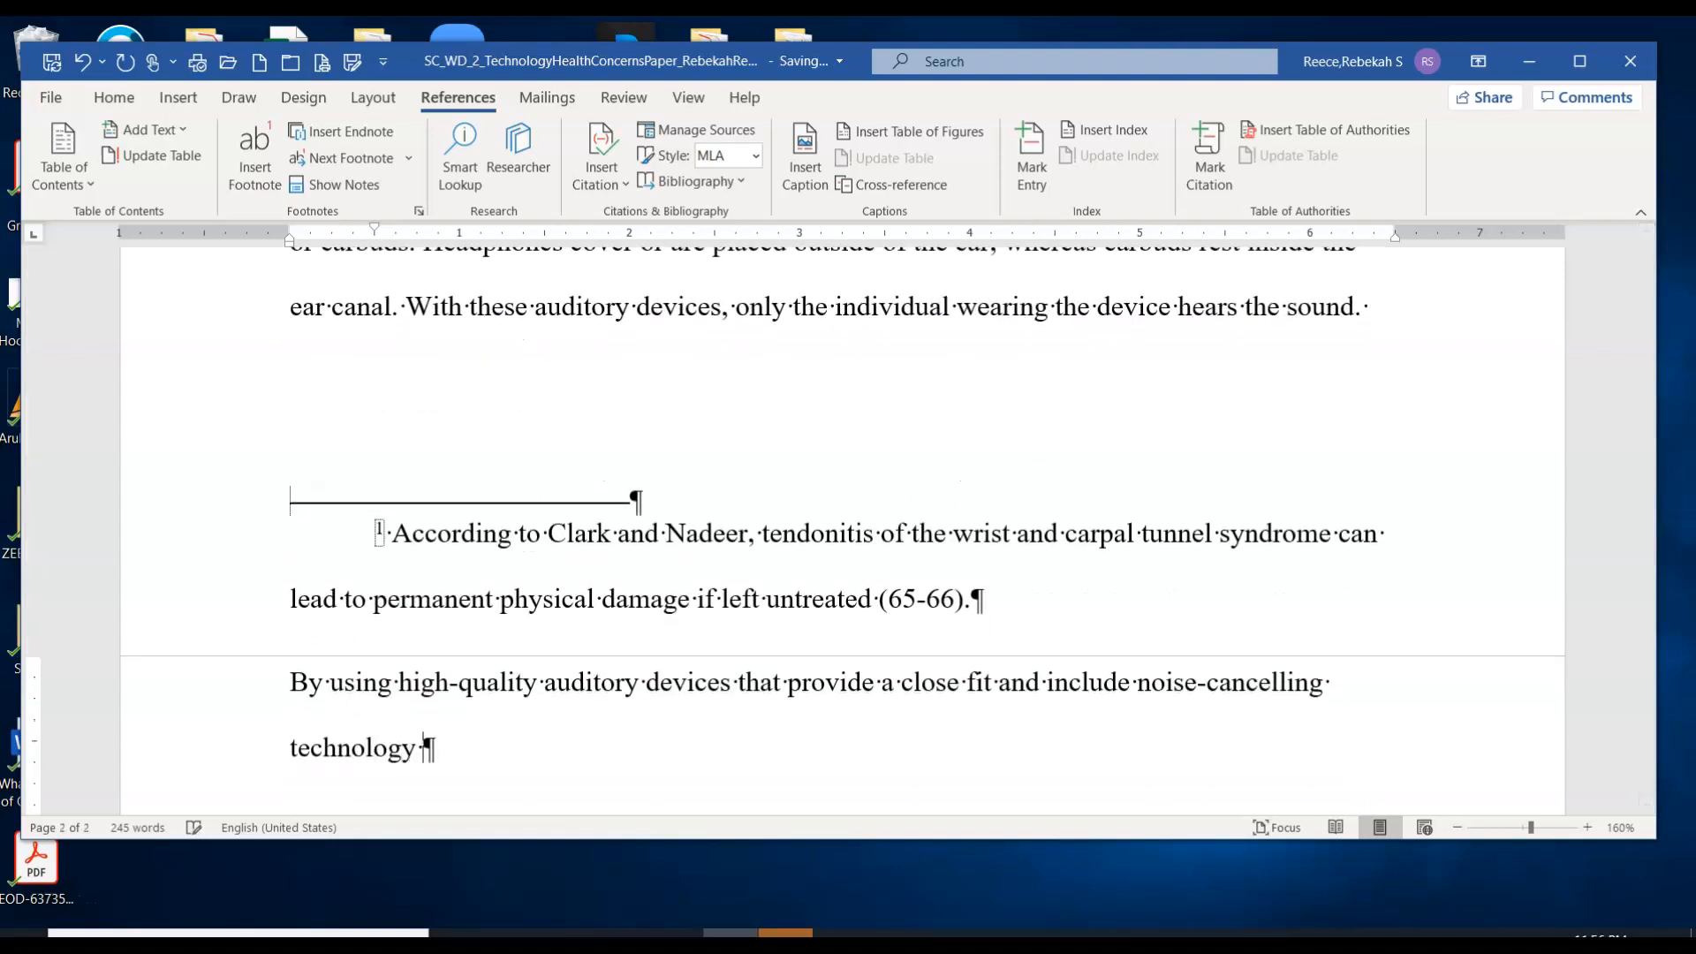
Complete the sentence with ", users can lower the volume level on these devices."
key("BackSpace")
type(", users can los")
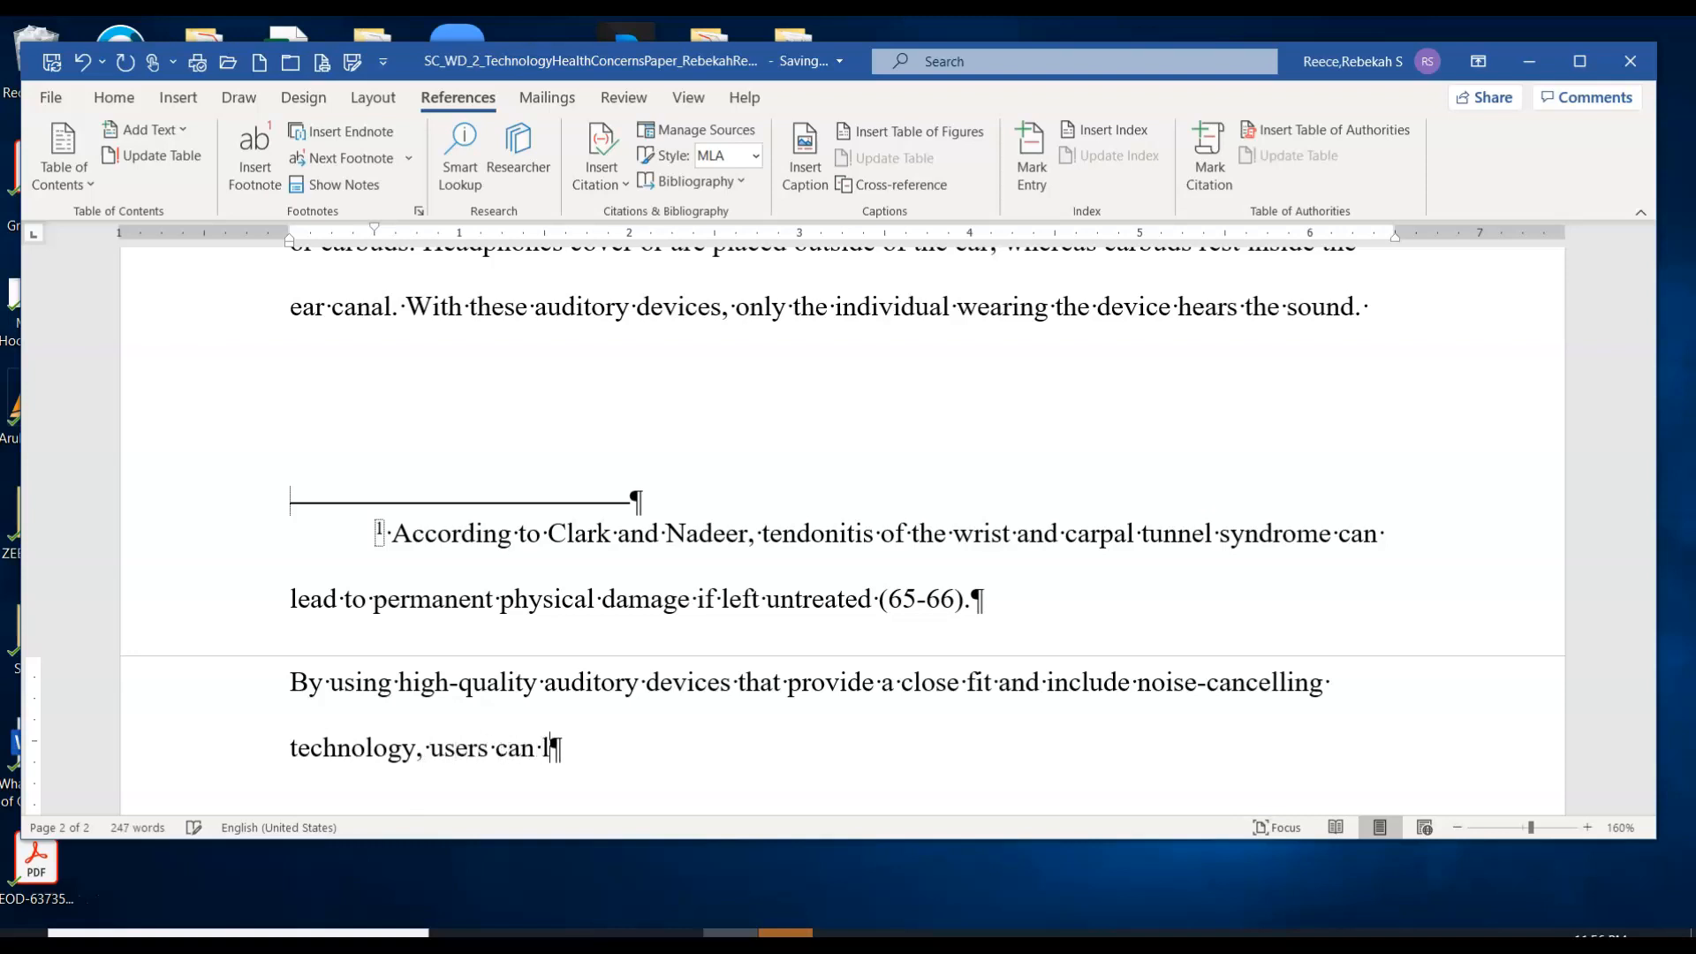
key("BackSpace")
type("wer the volume level on thsee")
key("BackSpace")
key("BackSpace")
key("BackSpace")
type("ese devices. Lower volumns can")
Follow it with the sentence text "Lower volumes can help to minimize potential hearing loss", without a closing period
key("BackSpace")
key("BackSpace")
key("BackSpace")
key("BackSpace")
key("BackSpace")
key("BackSpace")
key("BackSpace")
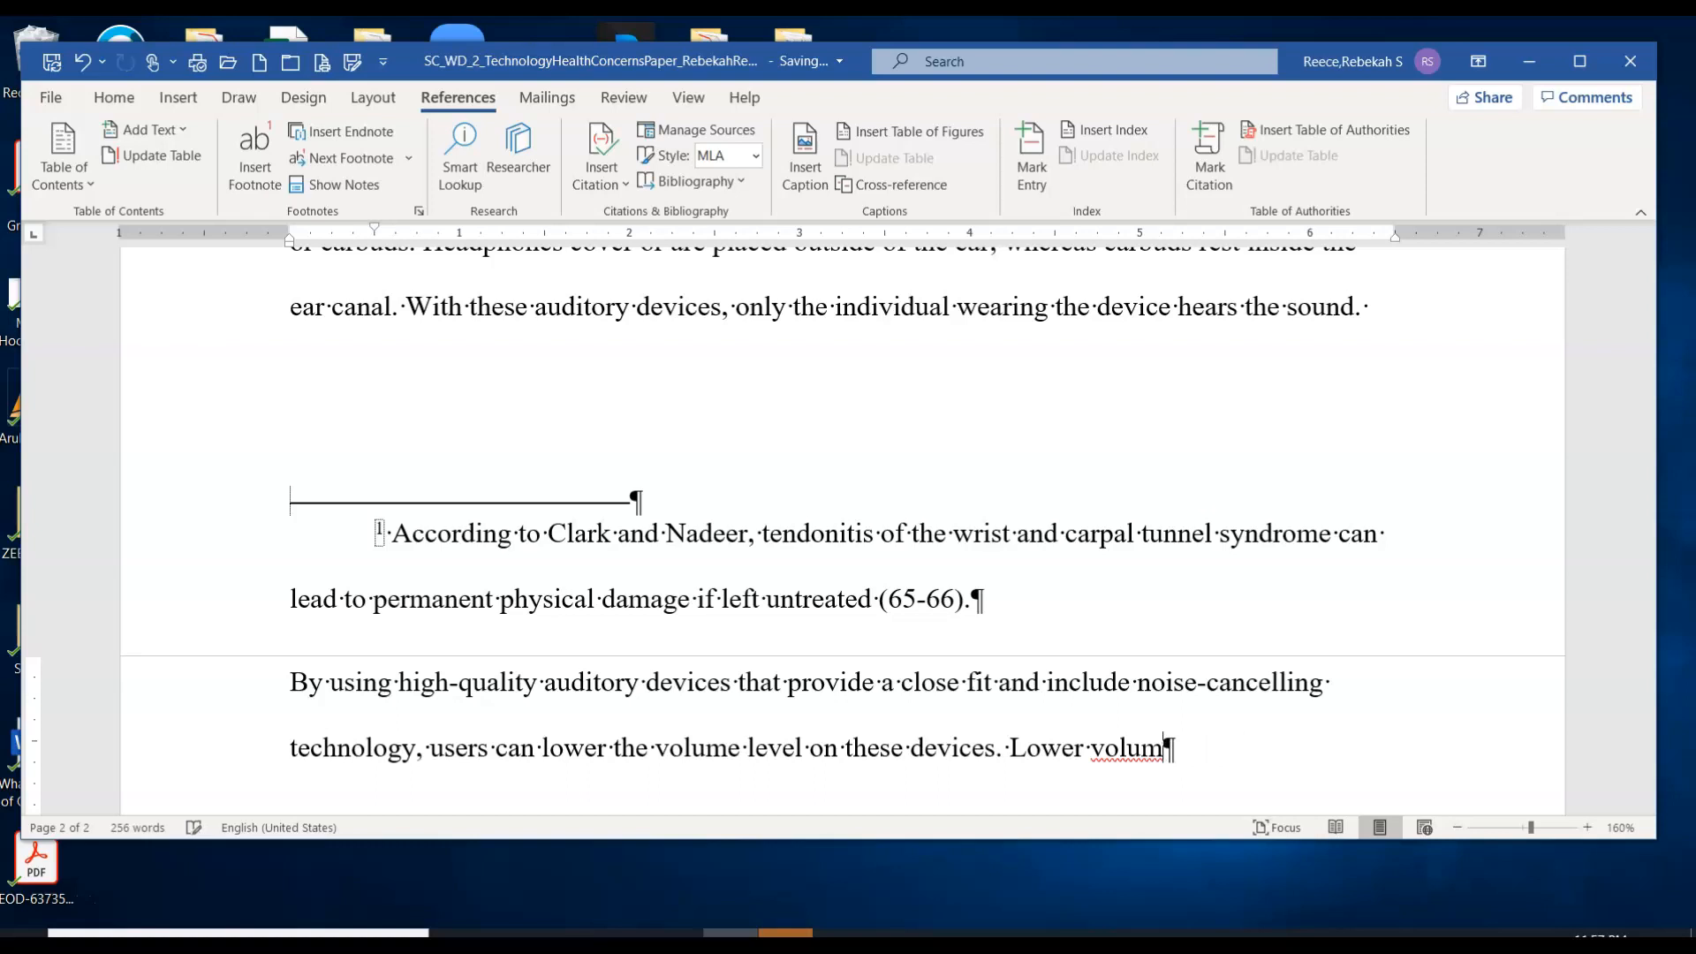
type("es ca")
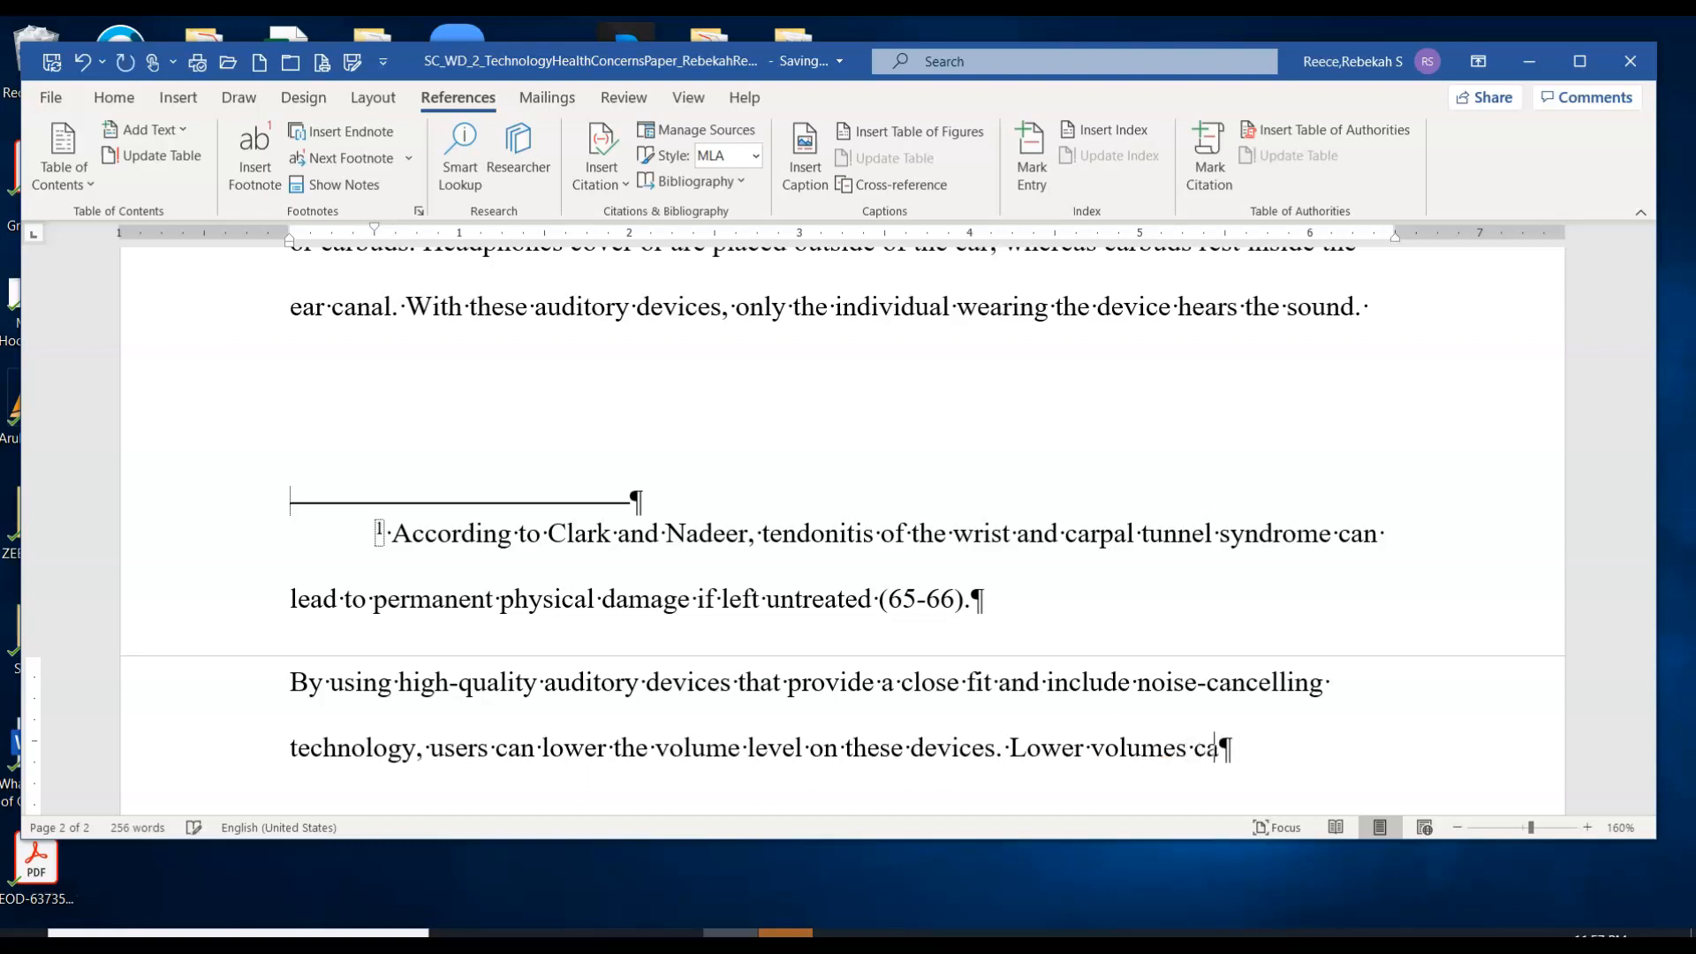
type("n help to ma")
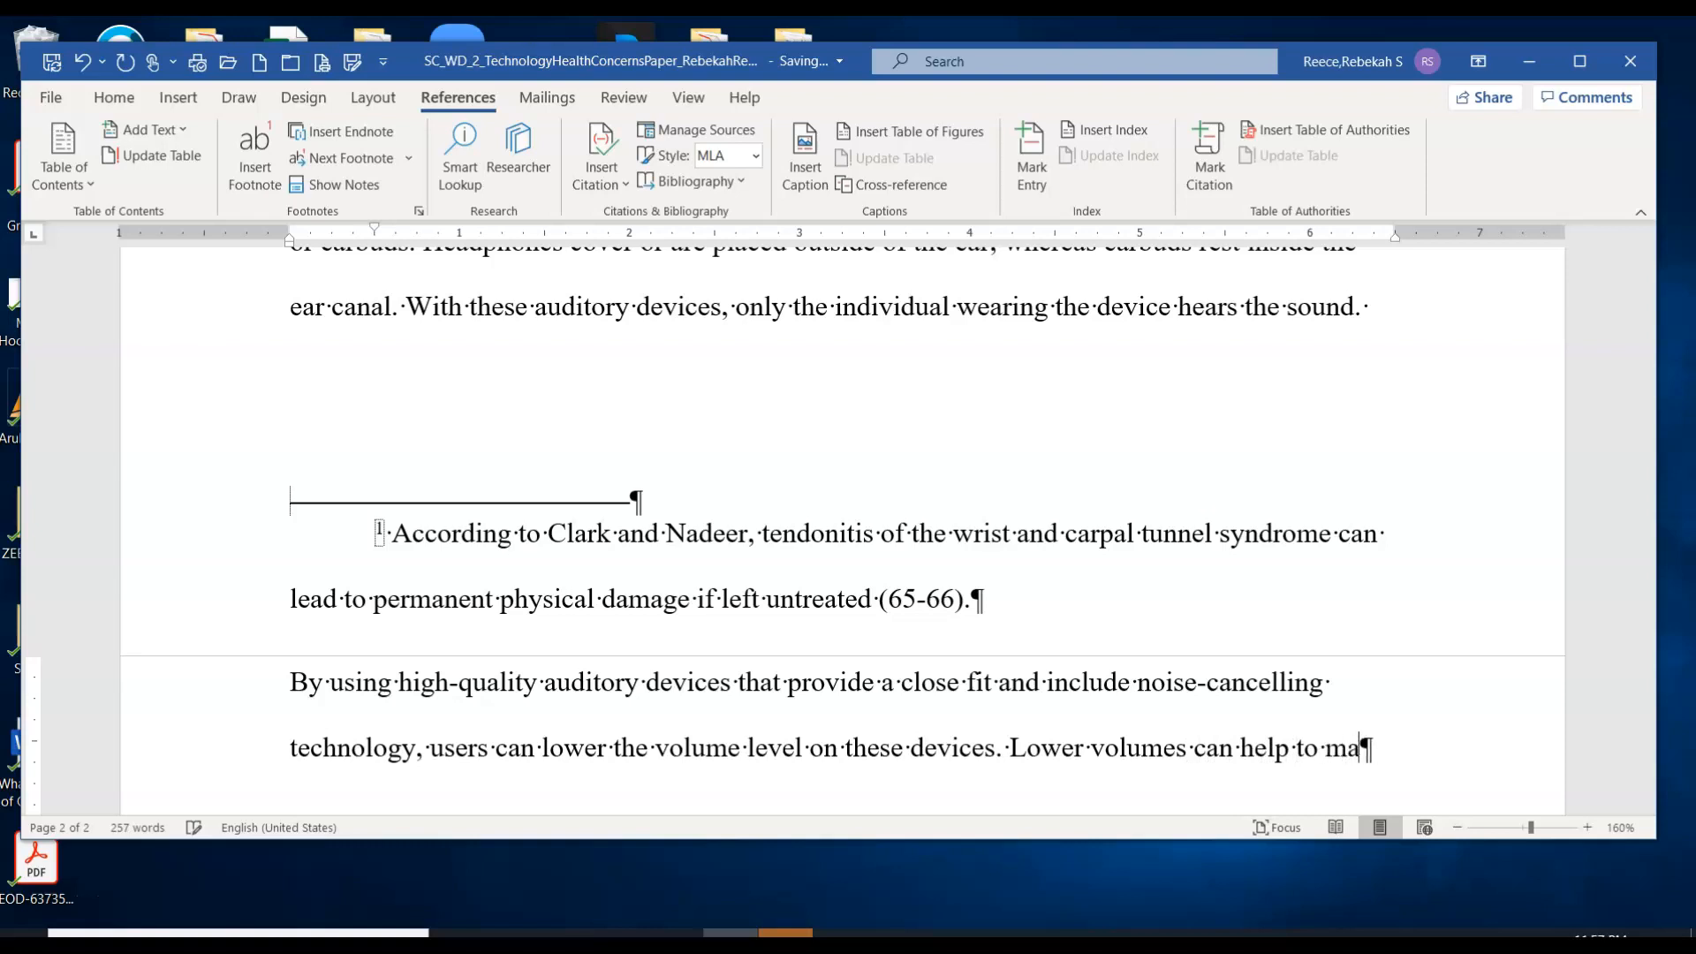
type("intain")
key("BackSpace")
key("BackSpace")
key("BackSpace")
key("BackSpace")
key("BackSpace")
key("BackSpace")
key("BackSpace")
key("BackSpace")
type("inimiz")
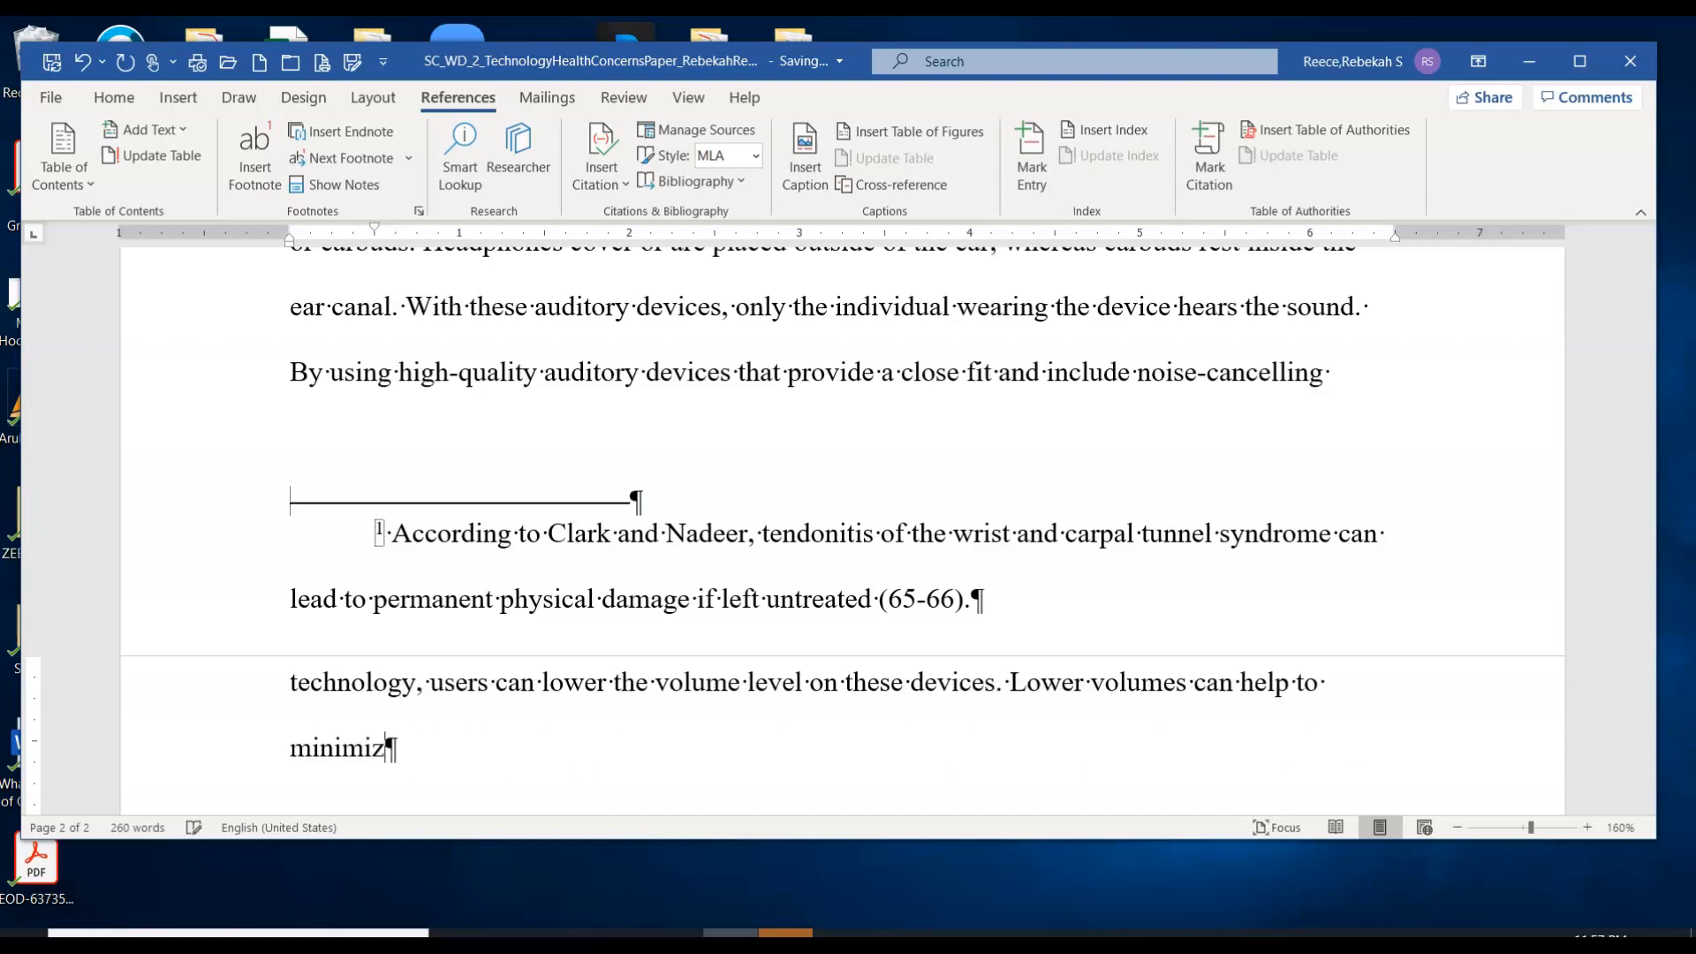
type("e potential hear")
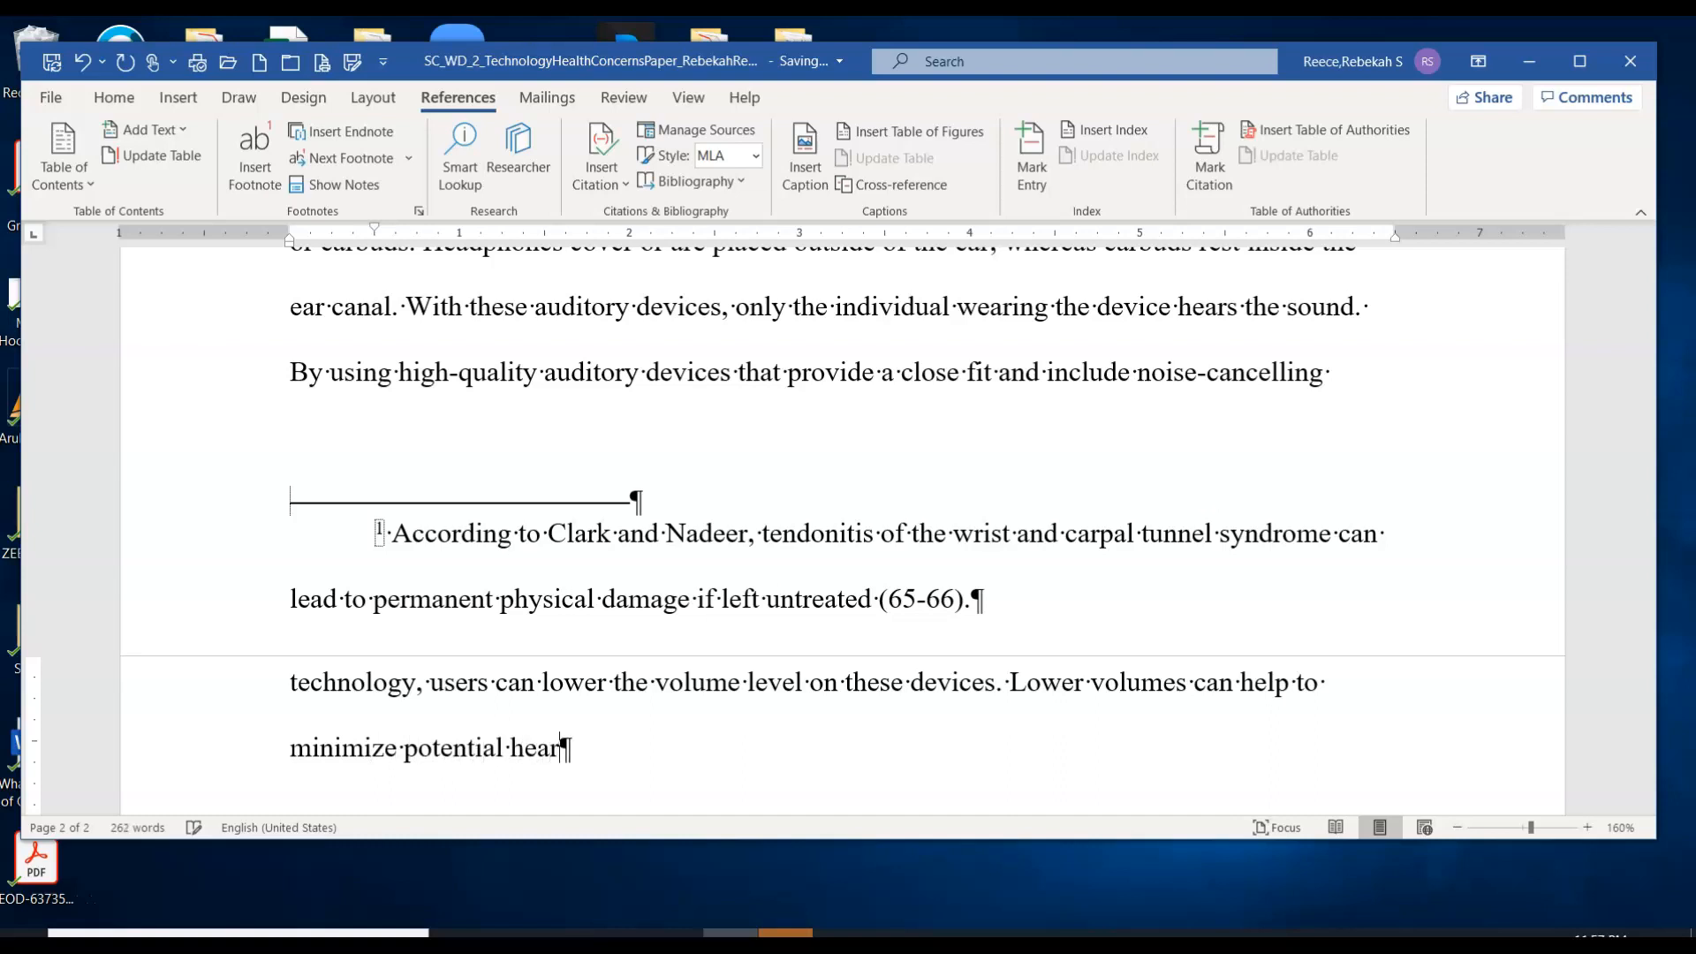
type("ing loss")
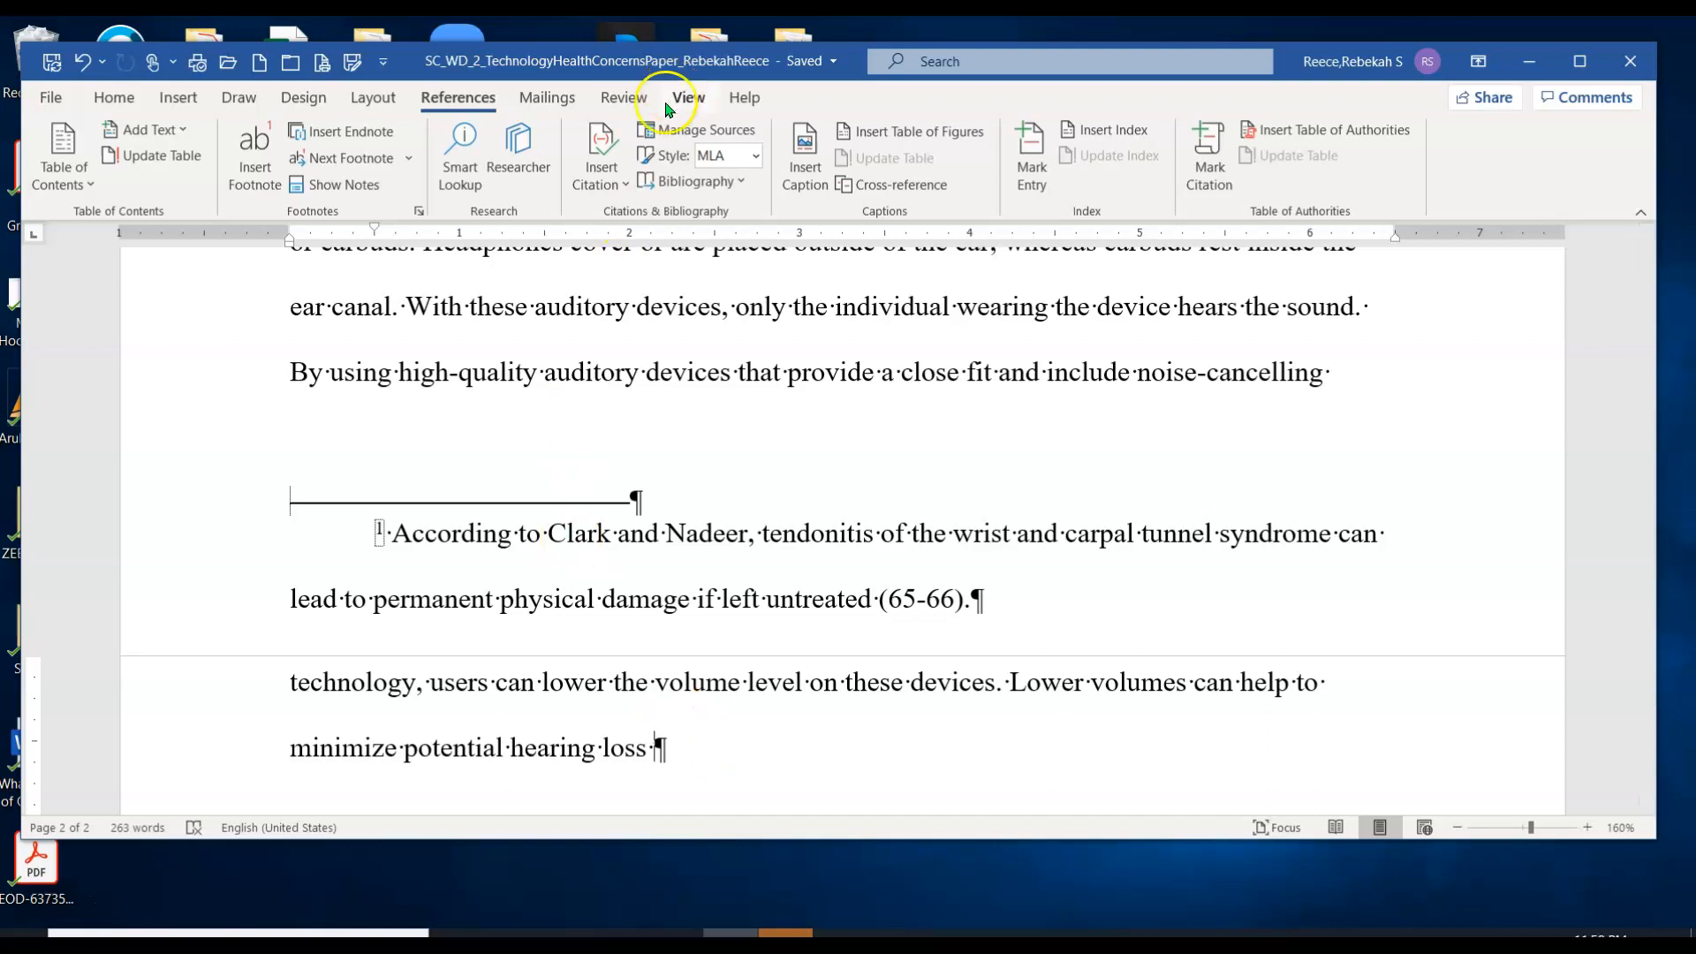
Insert a citation placeholder tagged with the source author's surname after "hearing loss" and end the sentence with a period
left_click(604, 161)
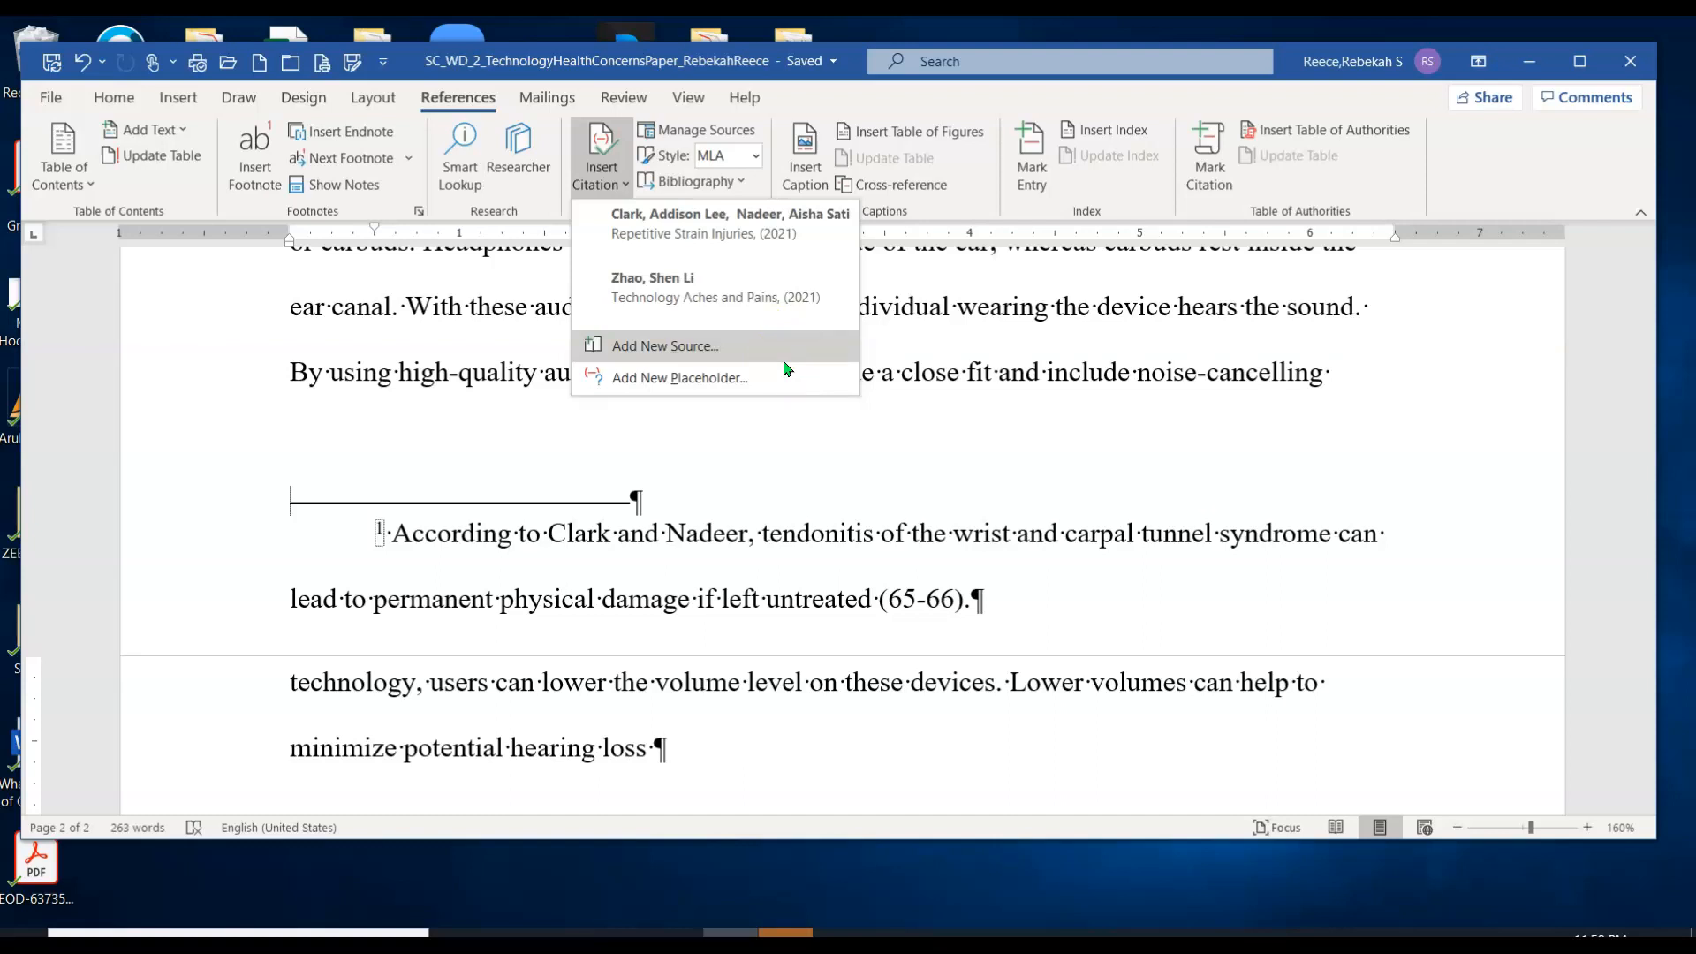
left_click(697, 378)
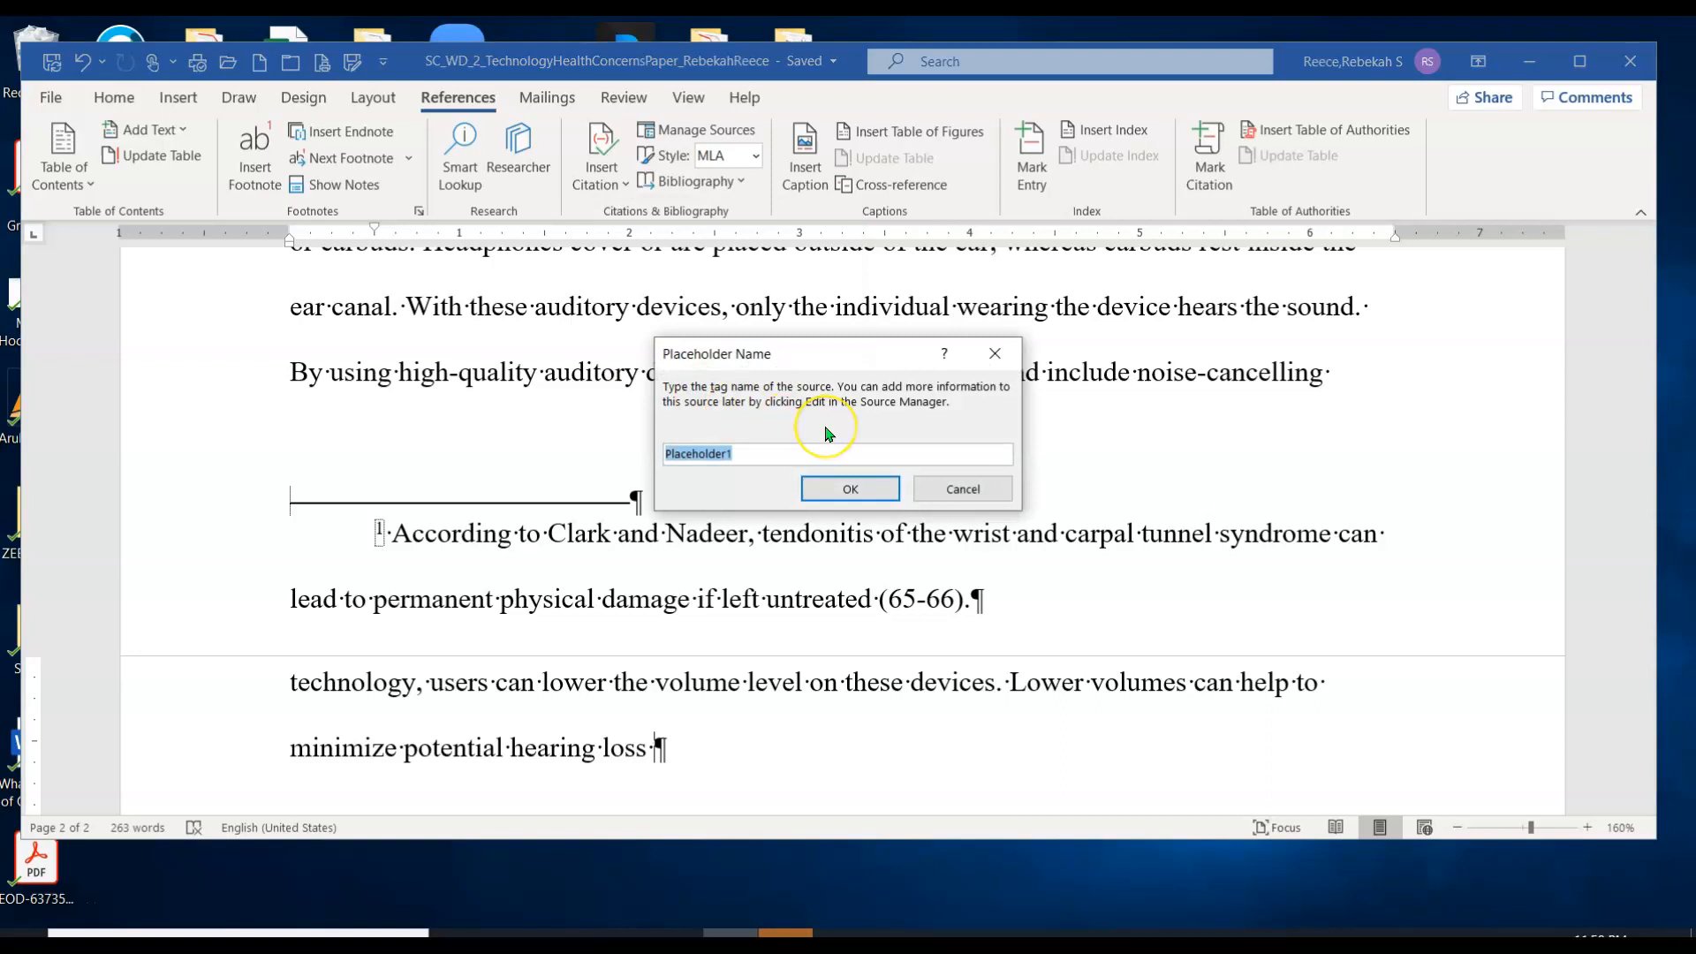
type("Sanchez")
left_click(857, 489)
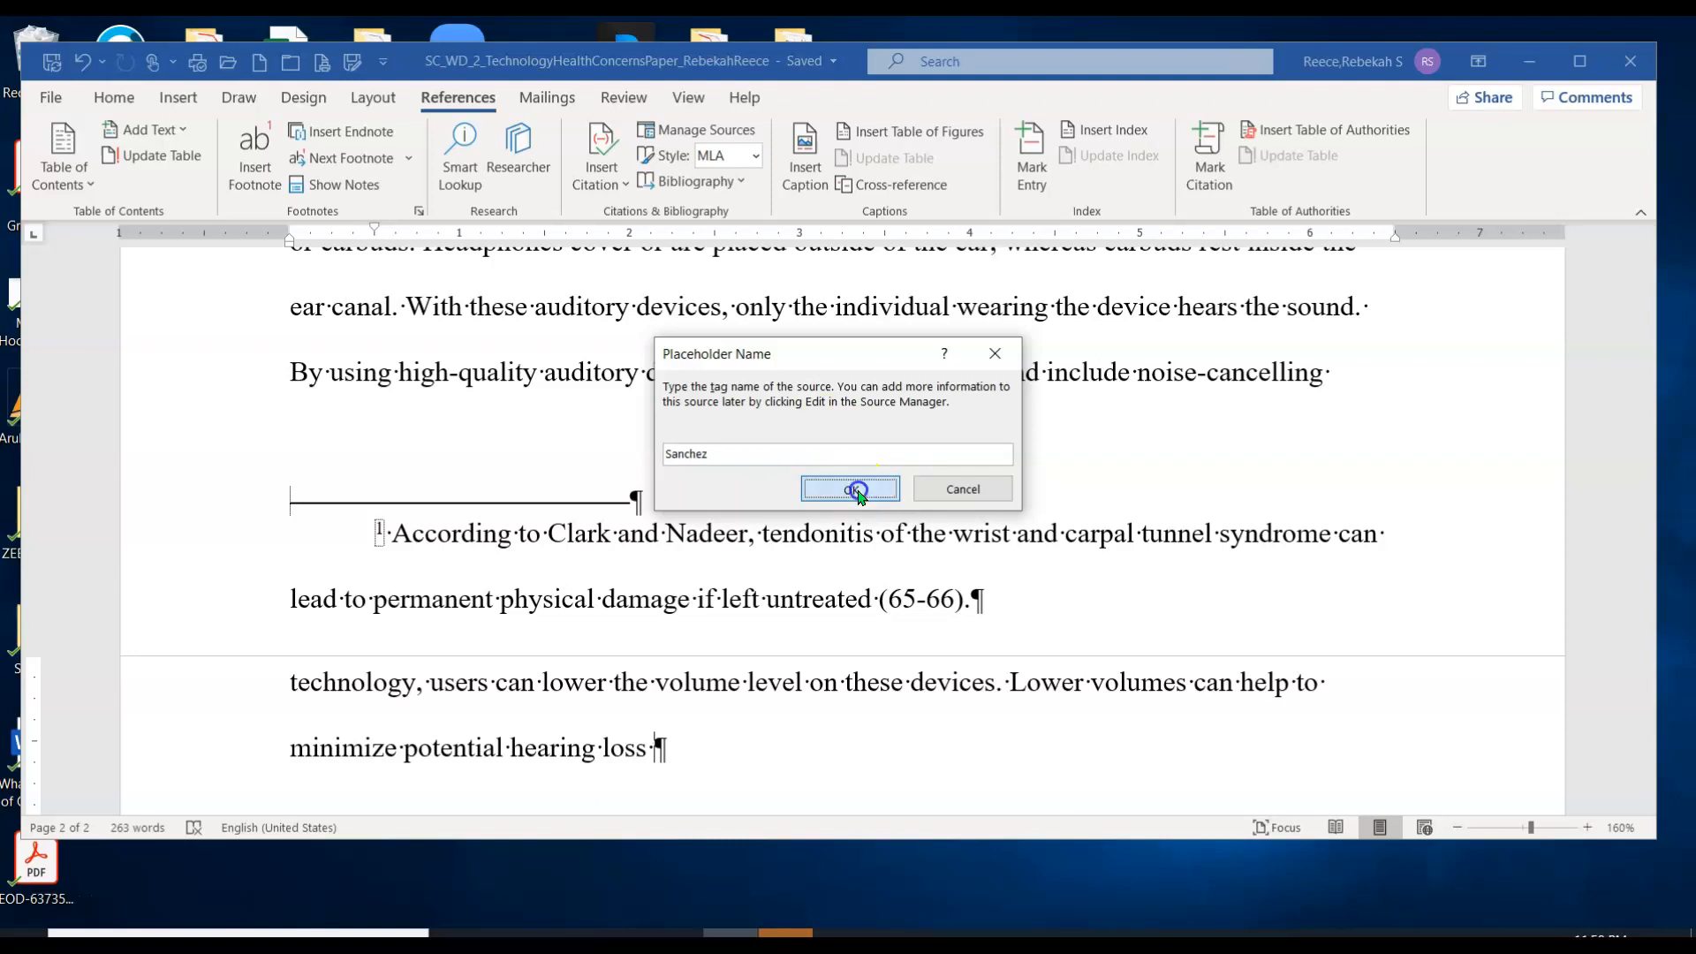
type(".")
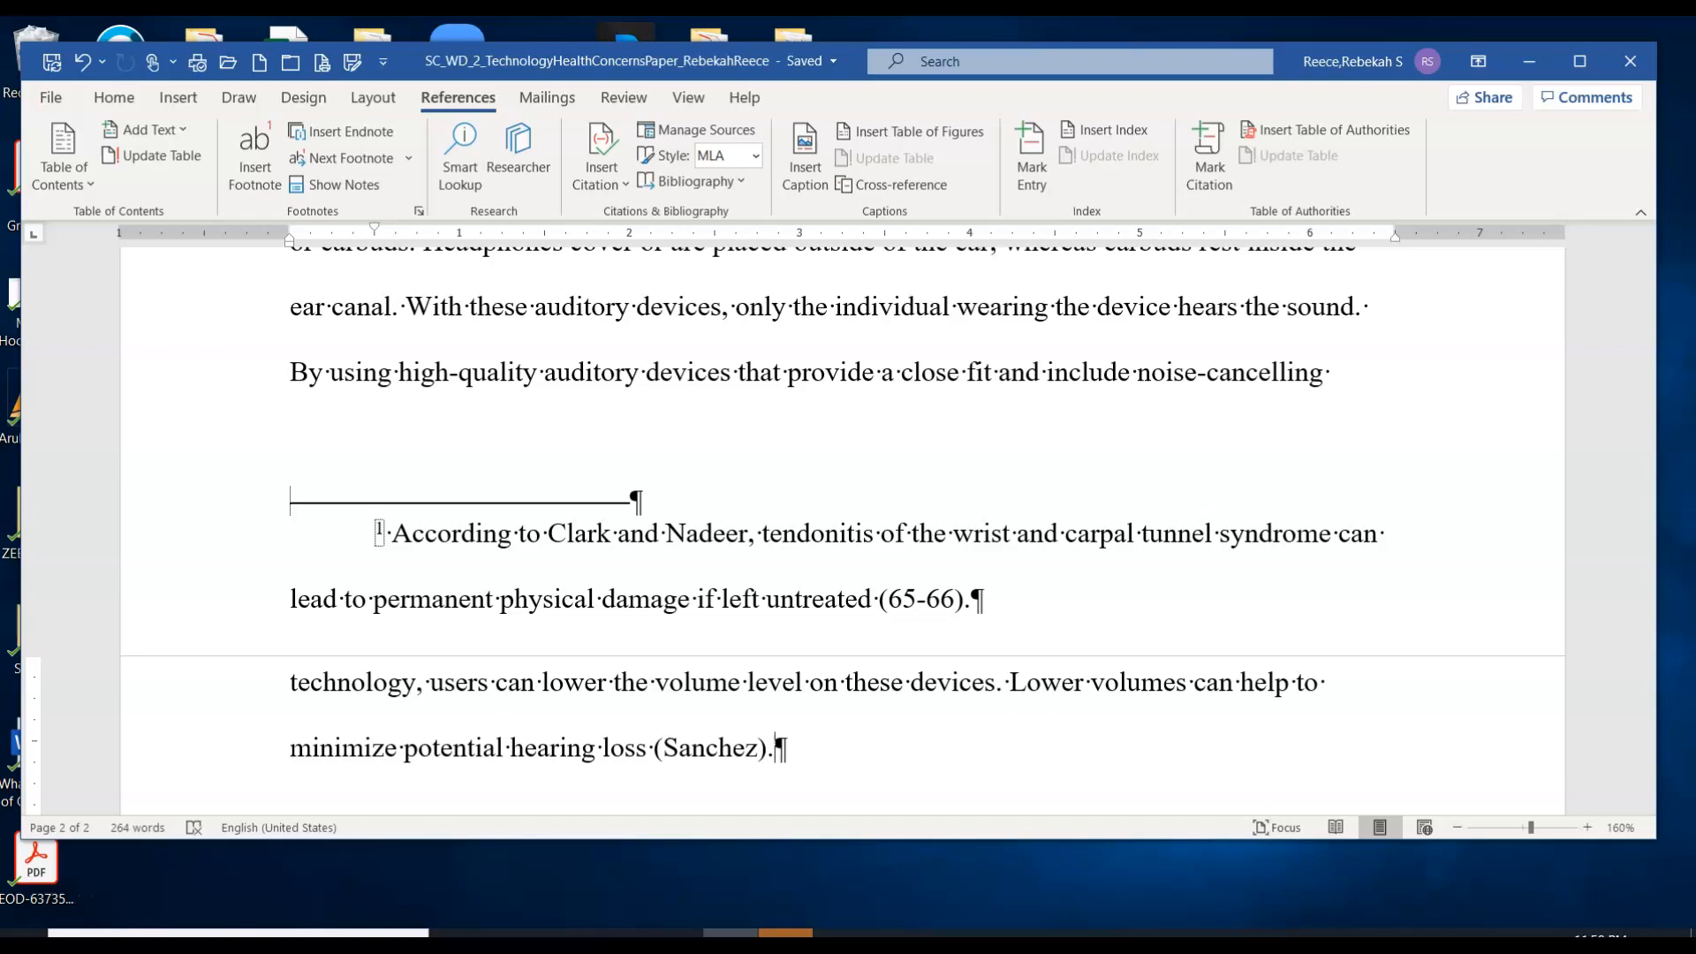
Show the hidden white space between pages 1 and 2 and check the header and text at the page break
scroll(861, 477, "down", 1)
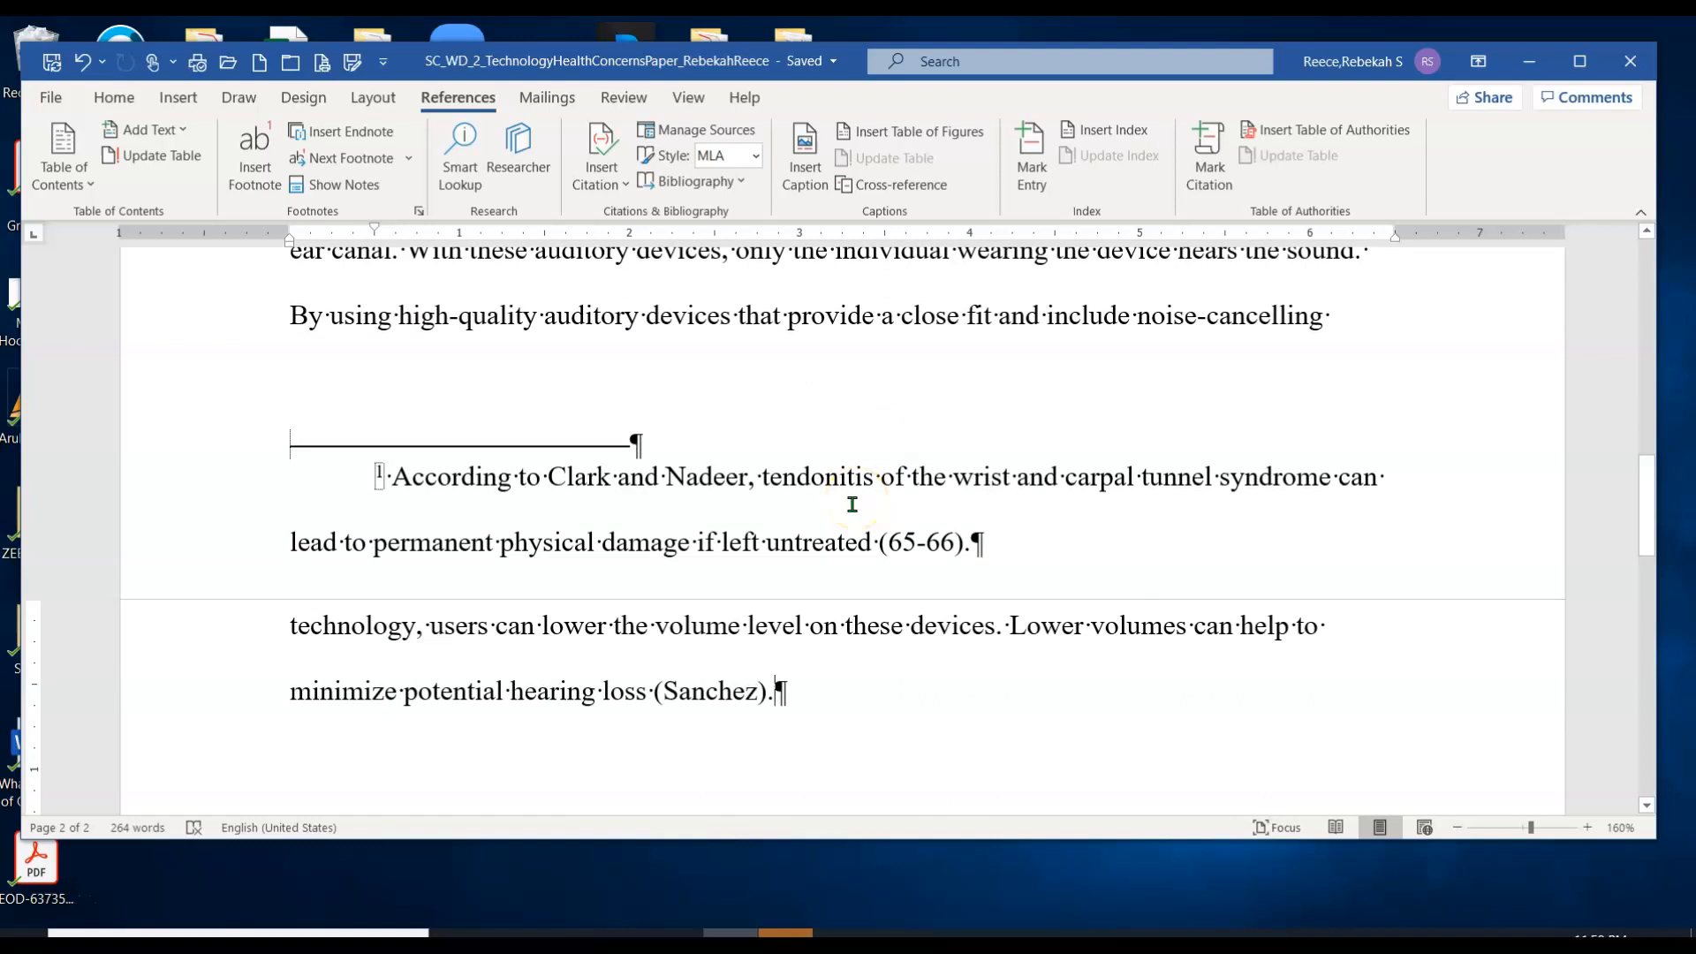
left_click(842, 614)
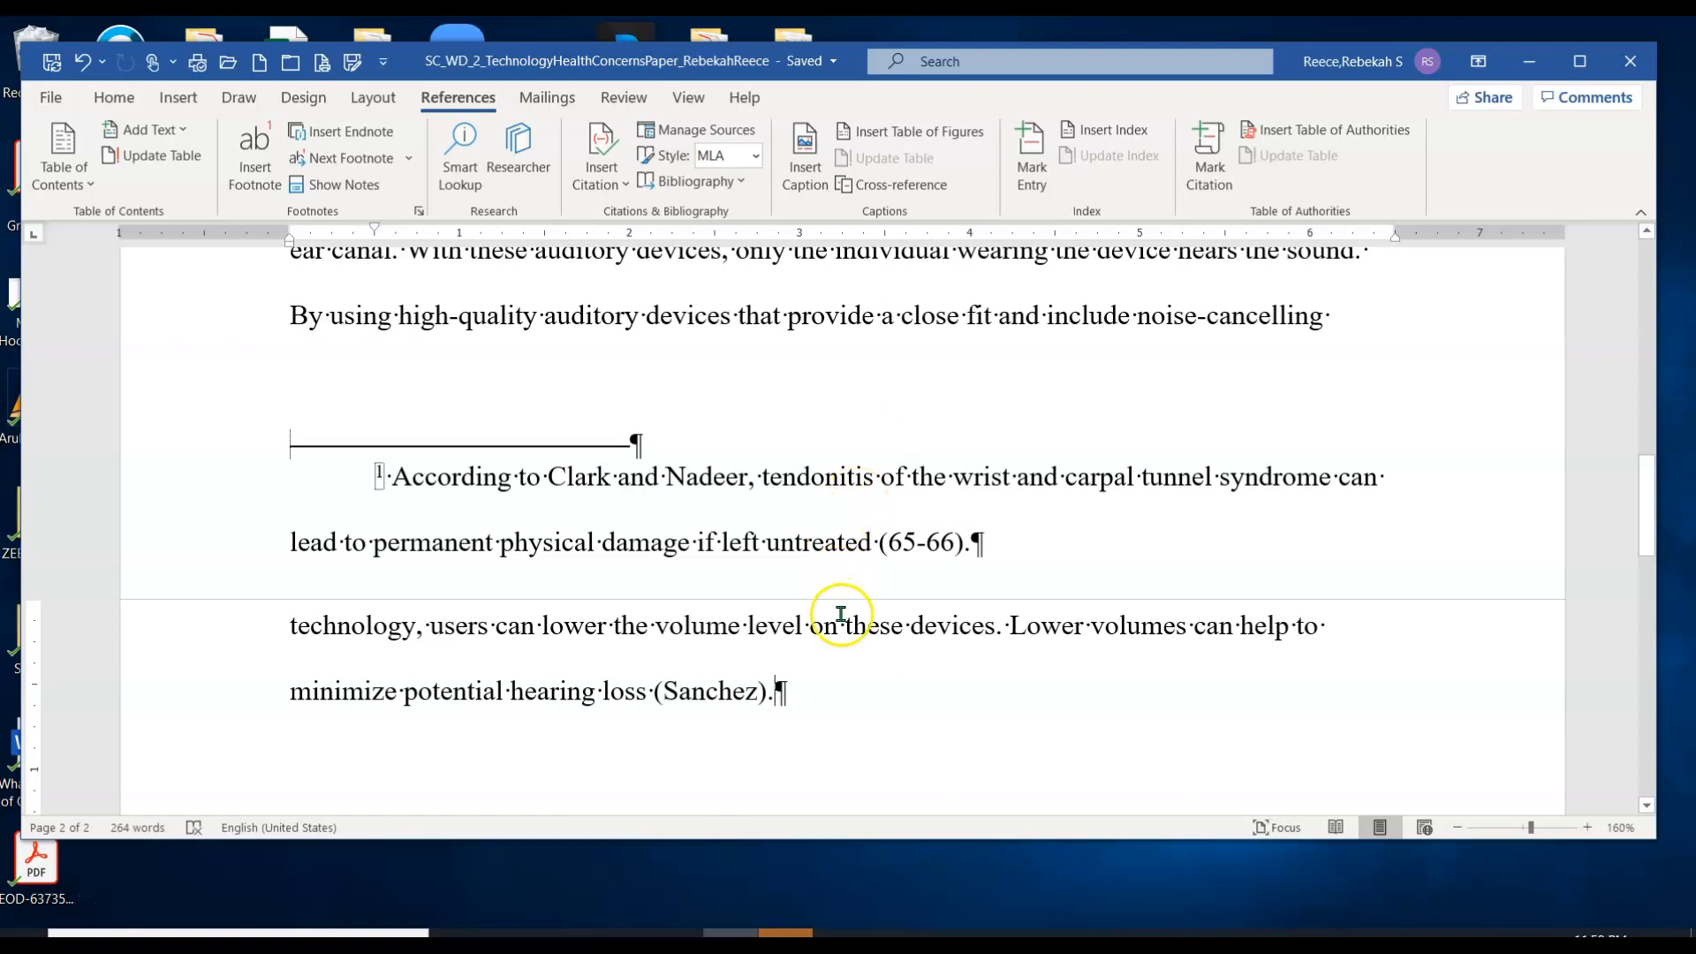
double_click(951, 601)
scroll(953, 599, "up", 3)
scroll(954, 596, "up", 2)
scroll(1073, 570, "down", 4)
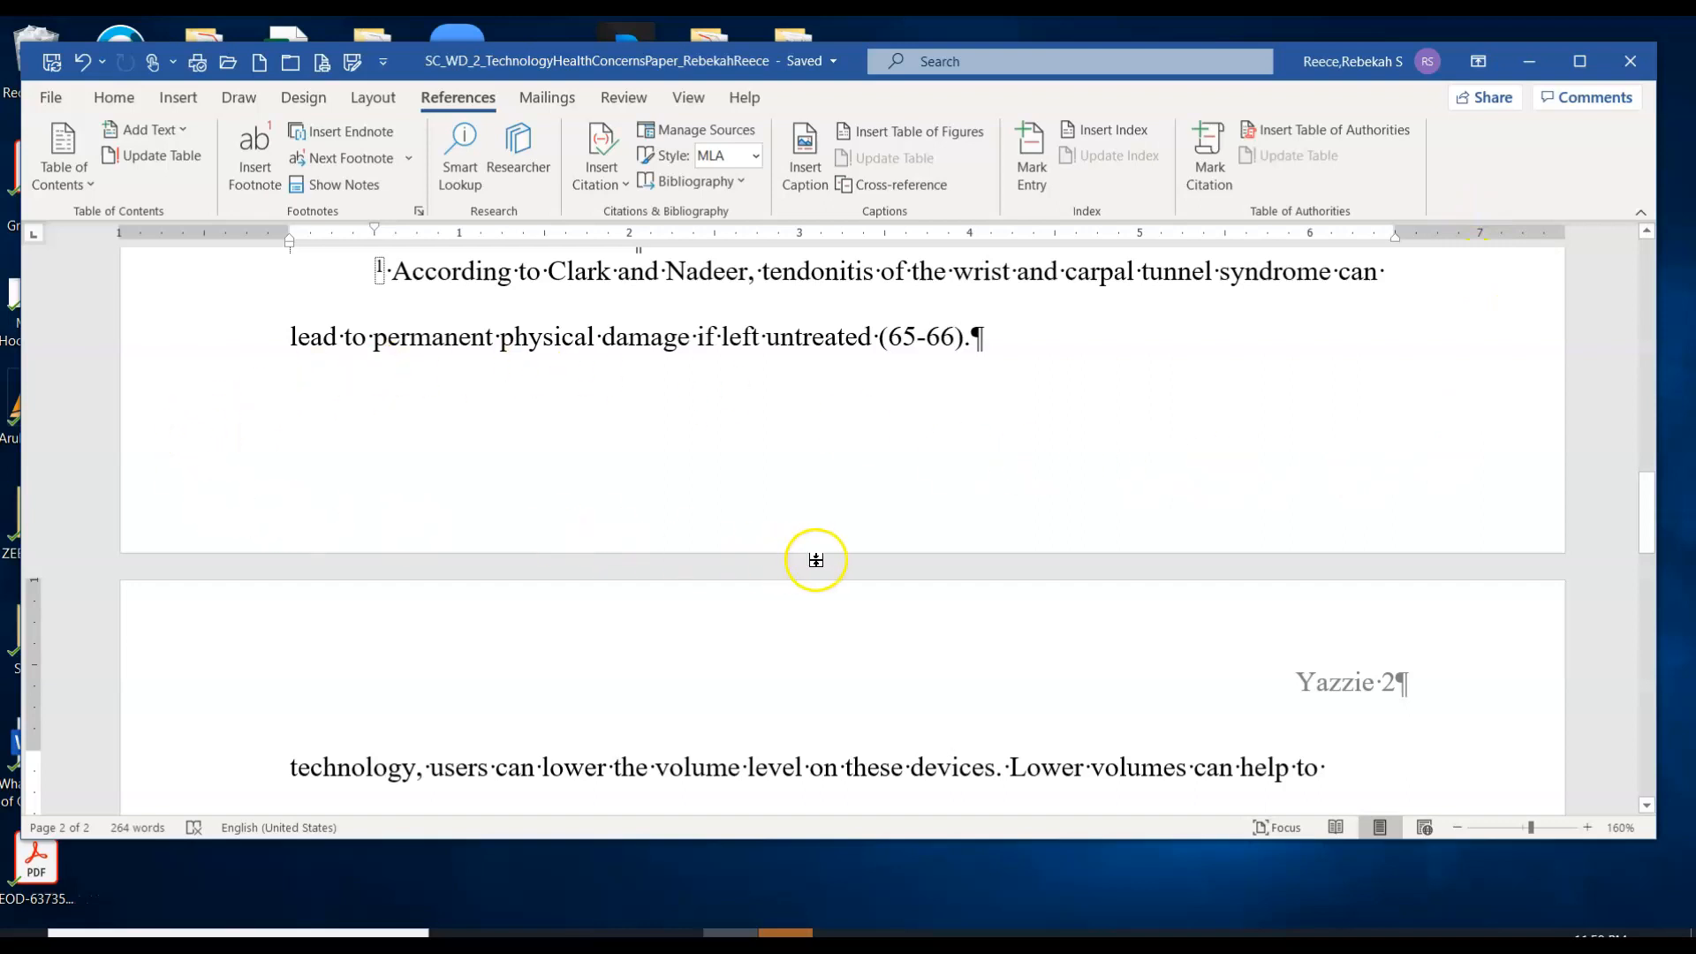
scroll(814, 562, "down", 1)
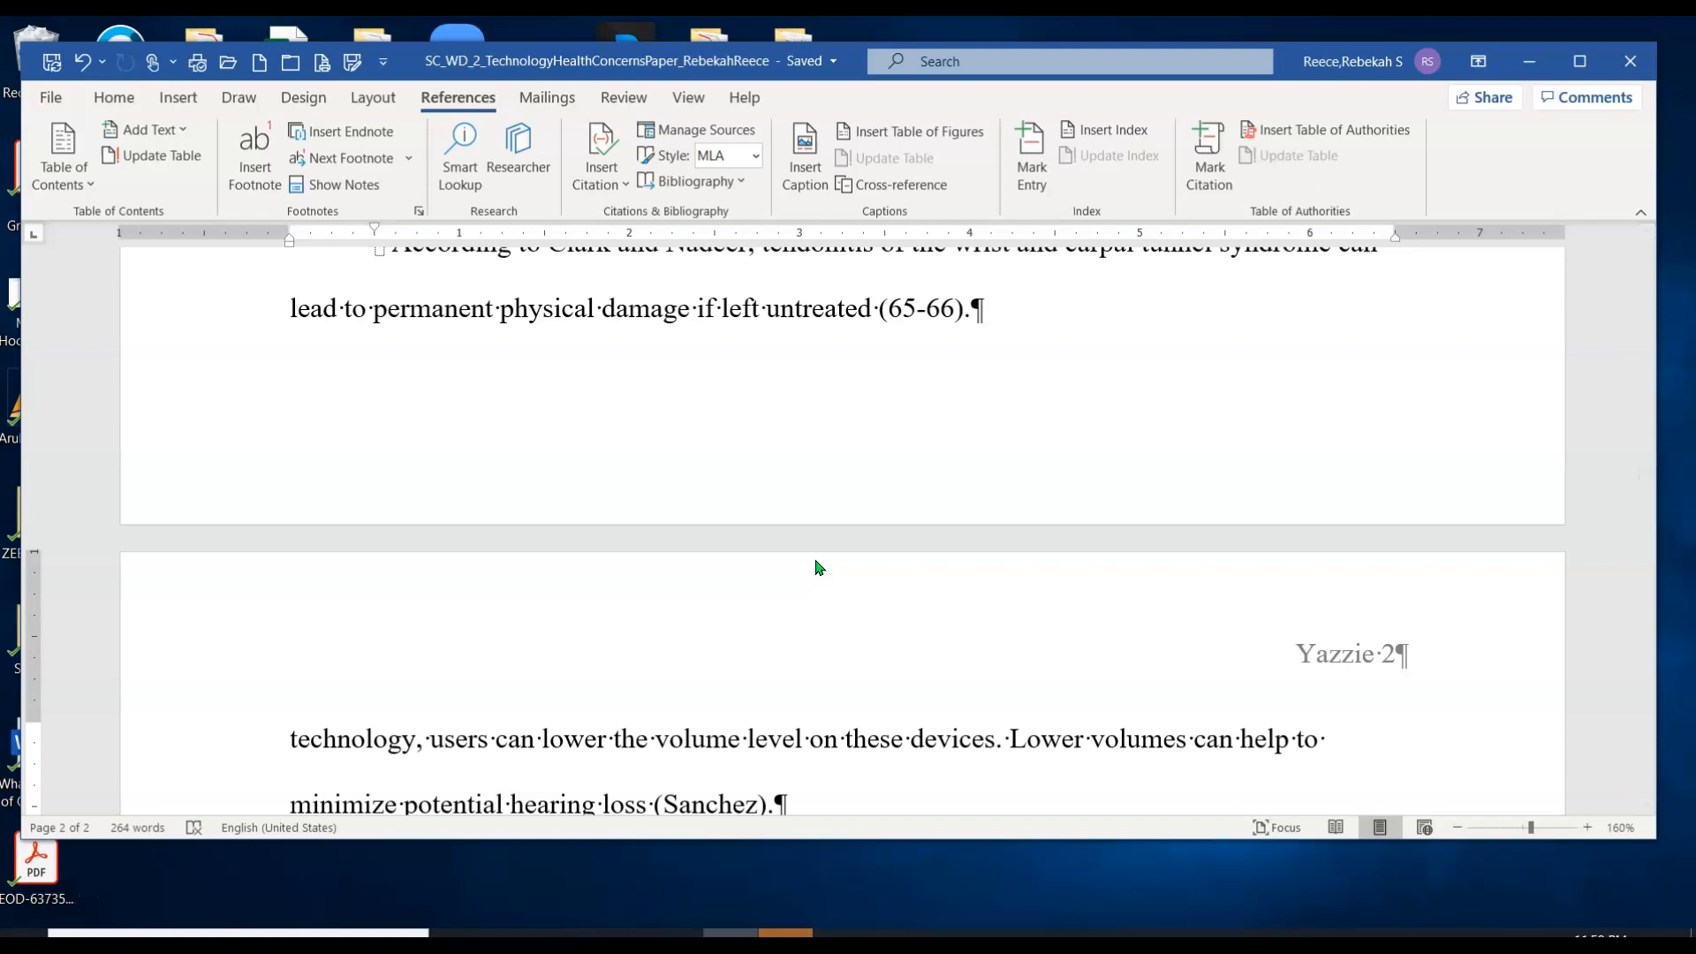
Maximize the document window, and hide and restore the white space between the two pages
left_click(1578, 59)
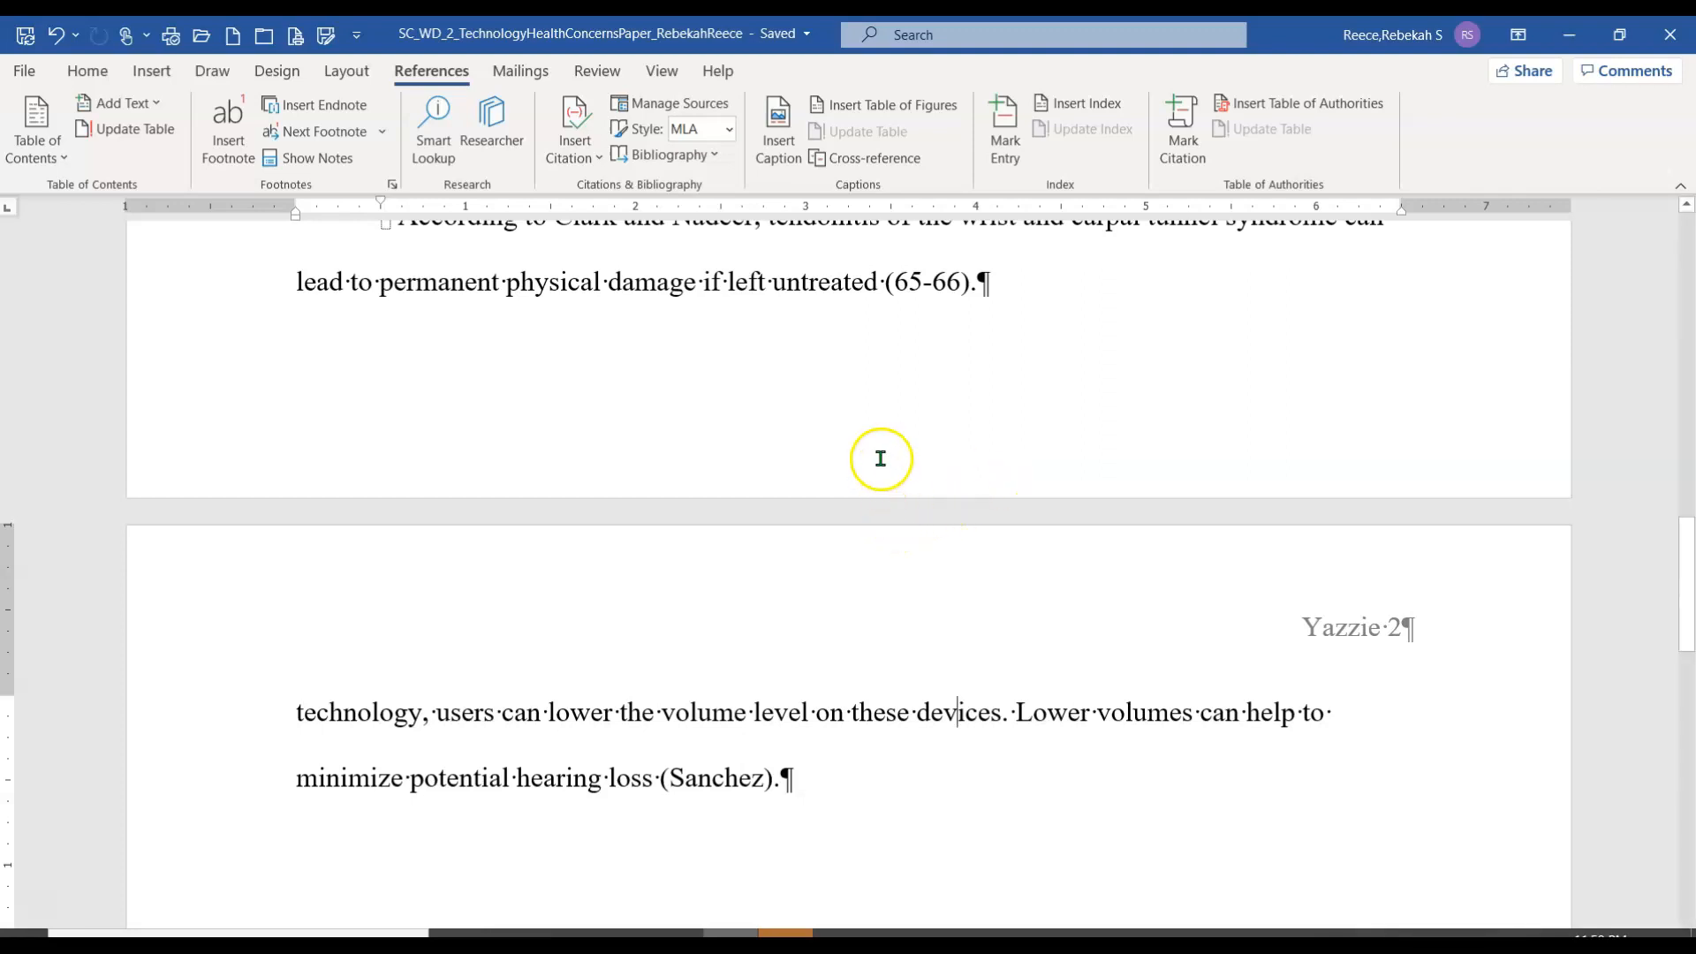
double_click(878, 506)
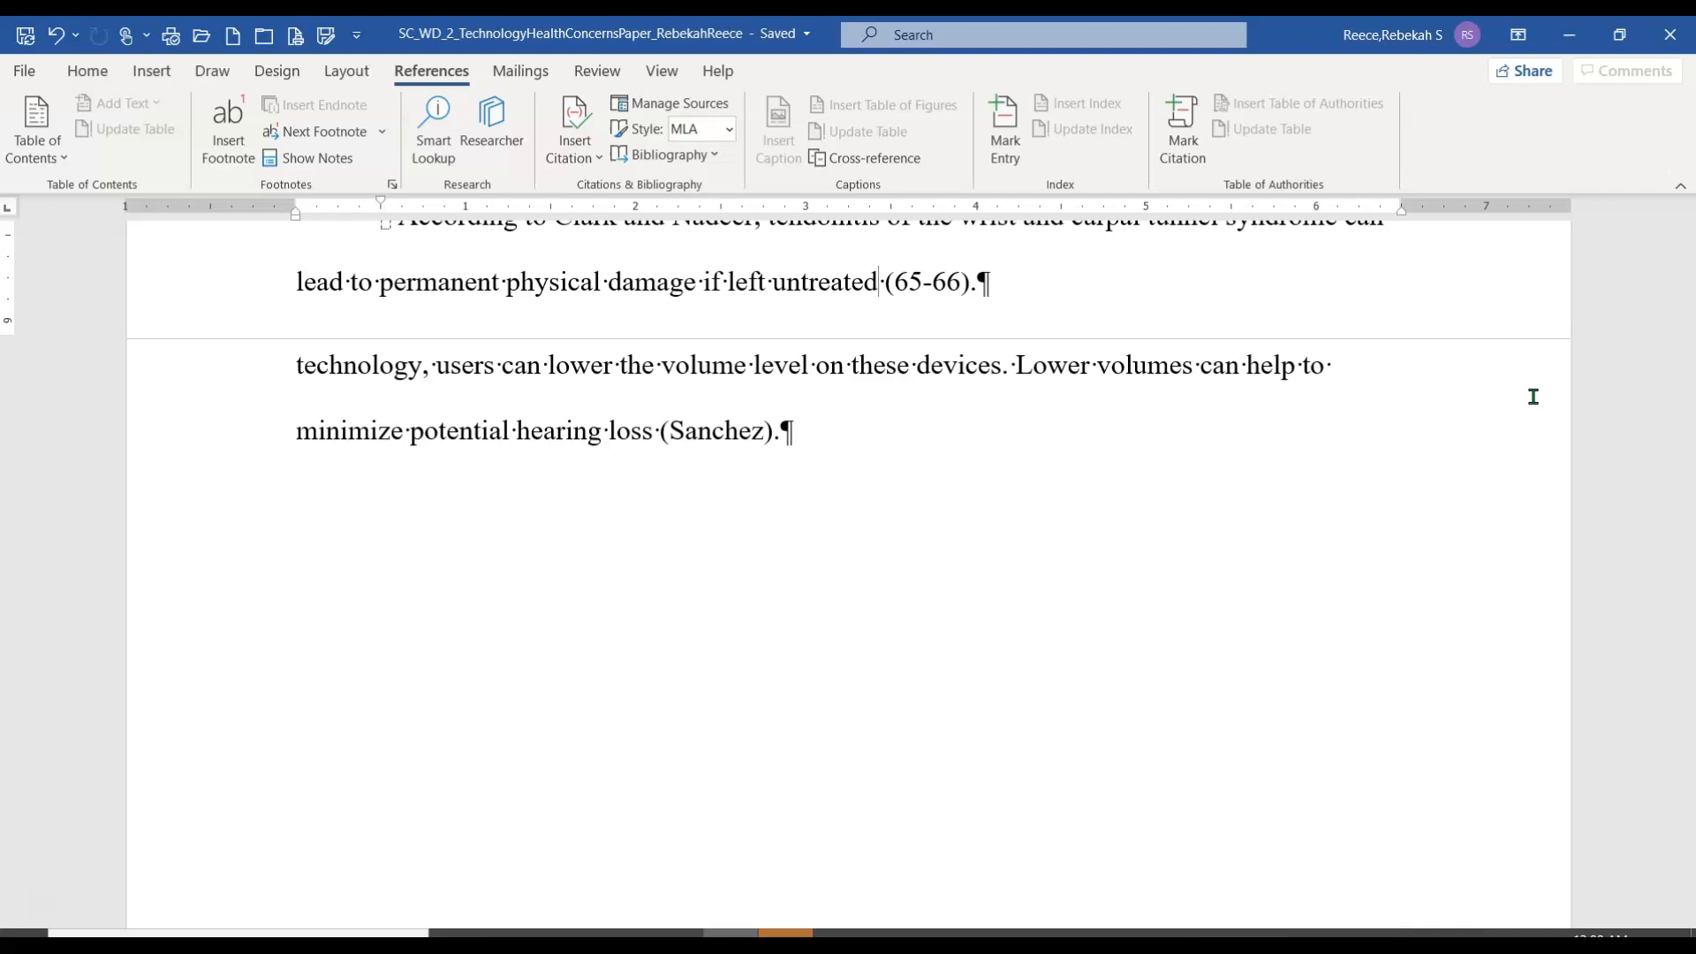
double_click(1331, 332)
left_click(1128, 410)
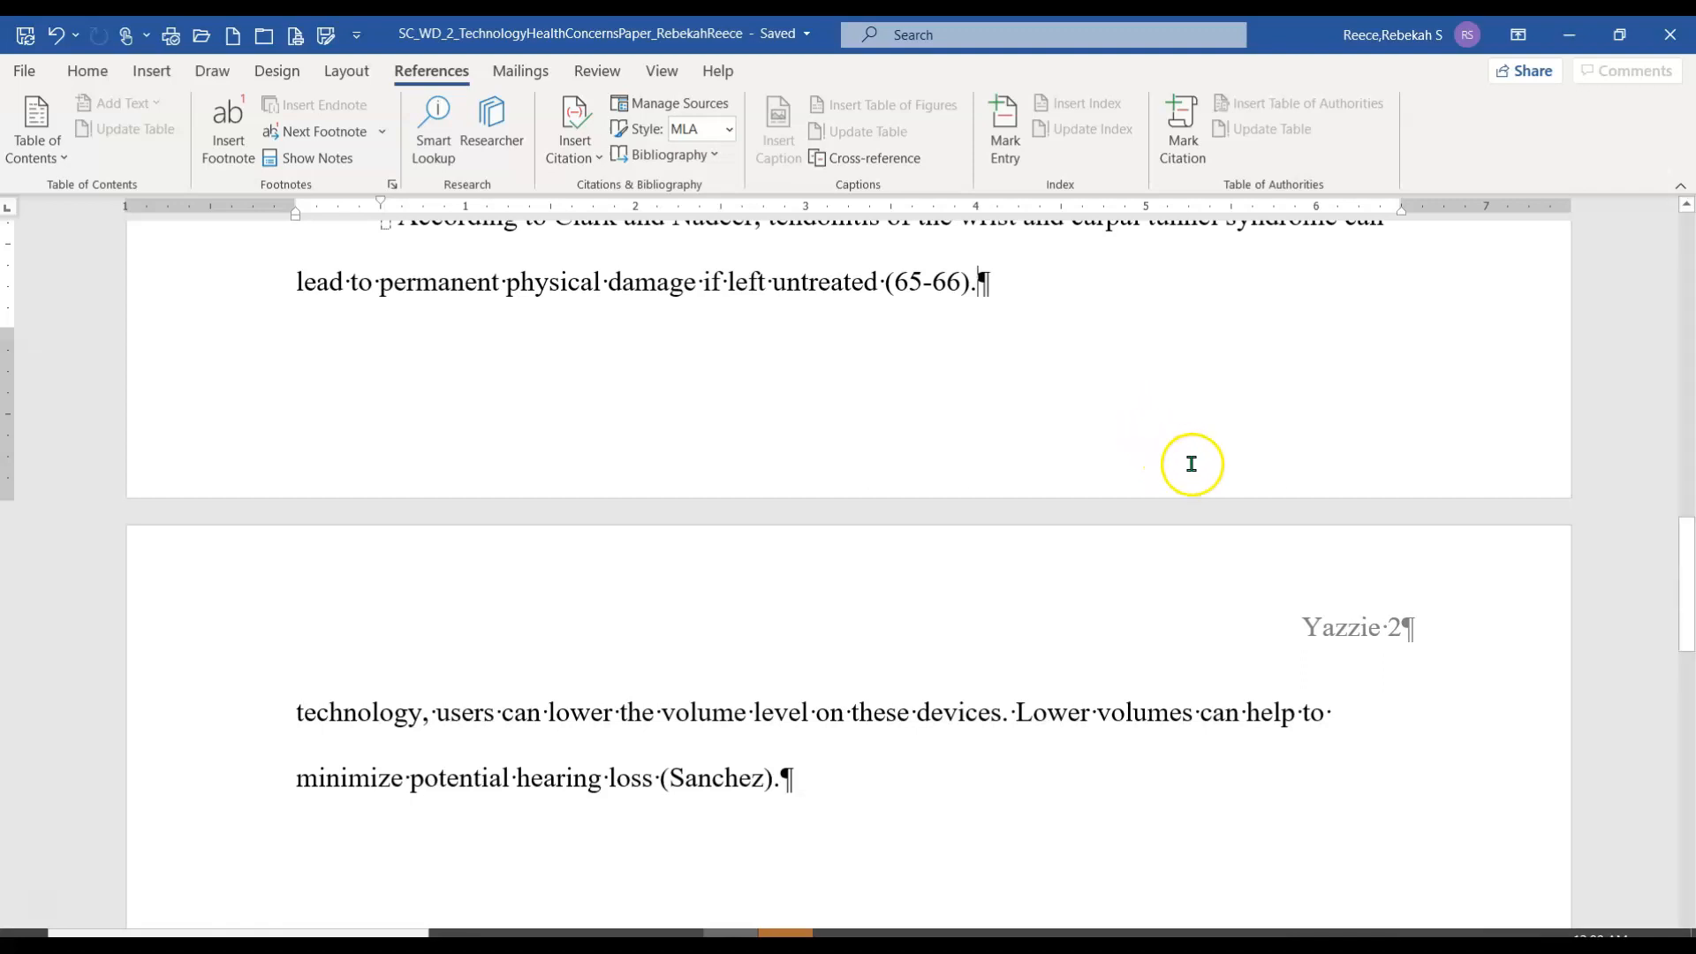
Open the source of the citation after "minimize potential hearing loss" for editing and set its type to Web site
left_click(726, 778)
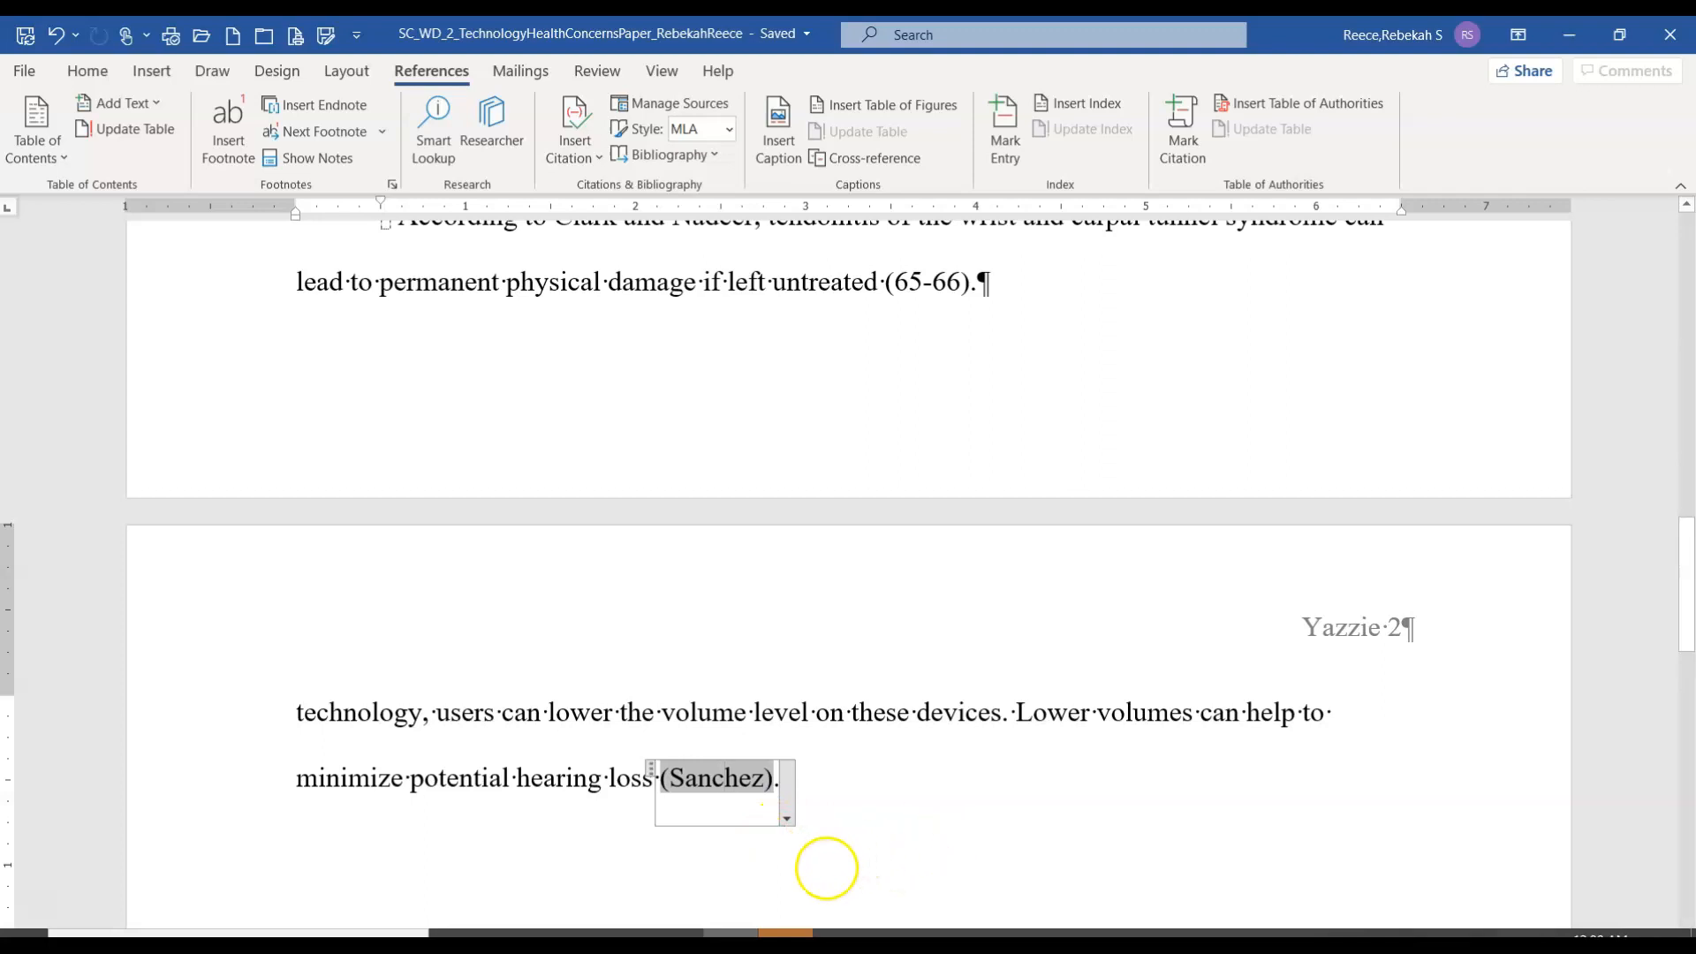
left_click(788, 816)
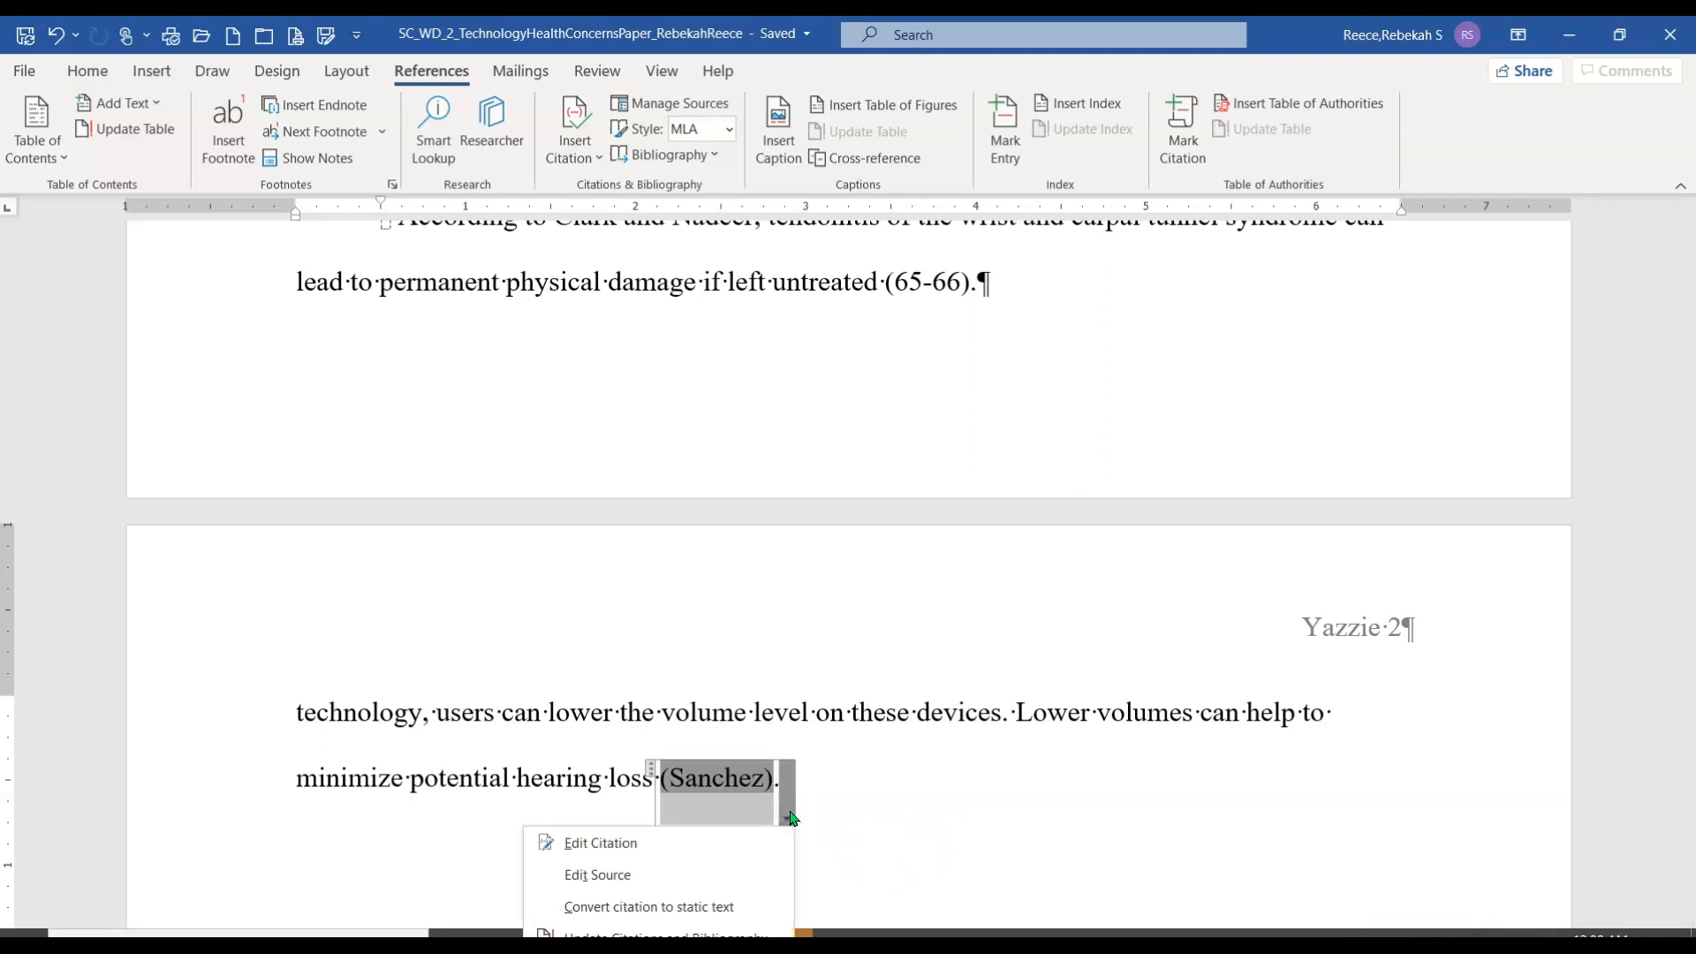
left_click(651, 877)
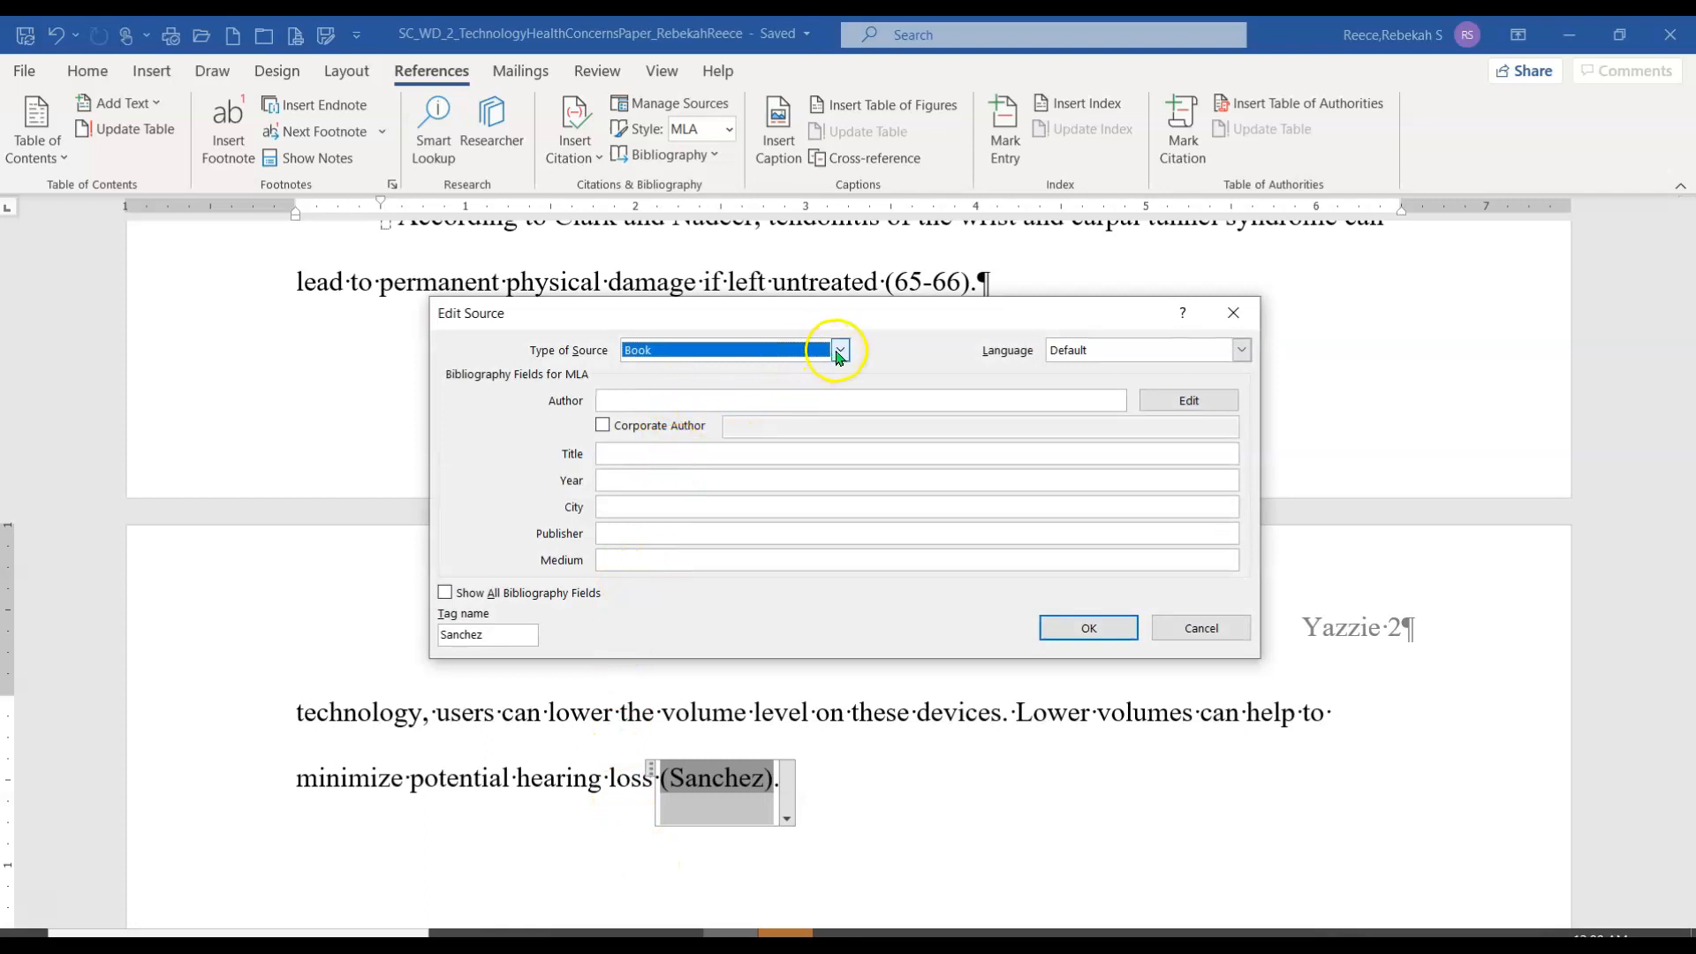
left_click(839, 351)
scroll(787, 398, "down", 2)
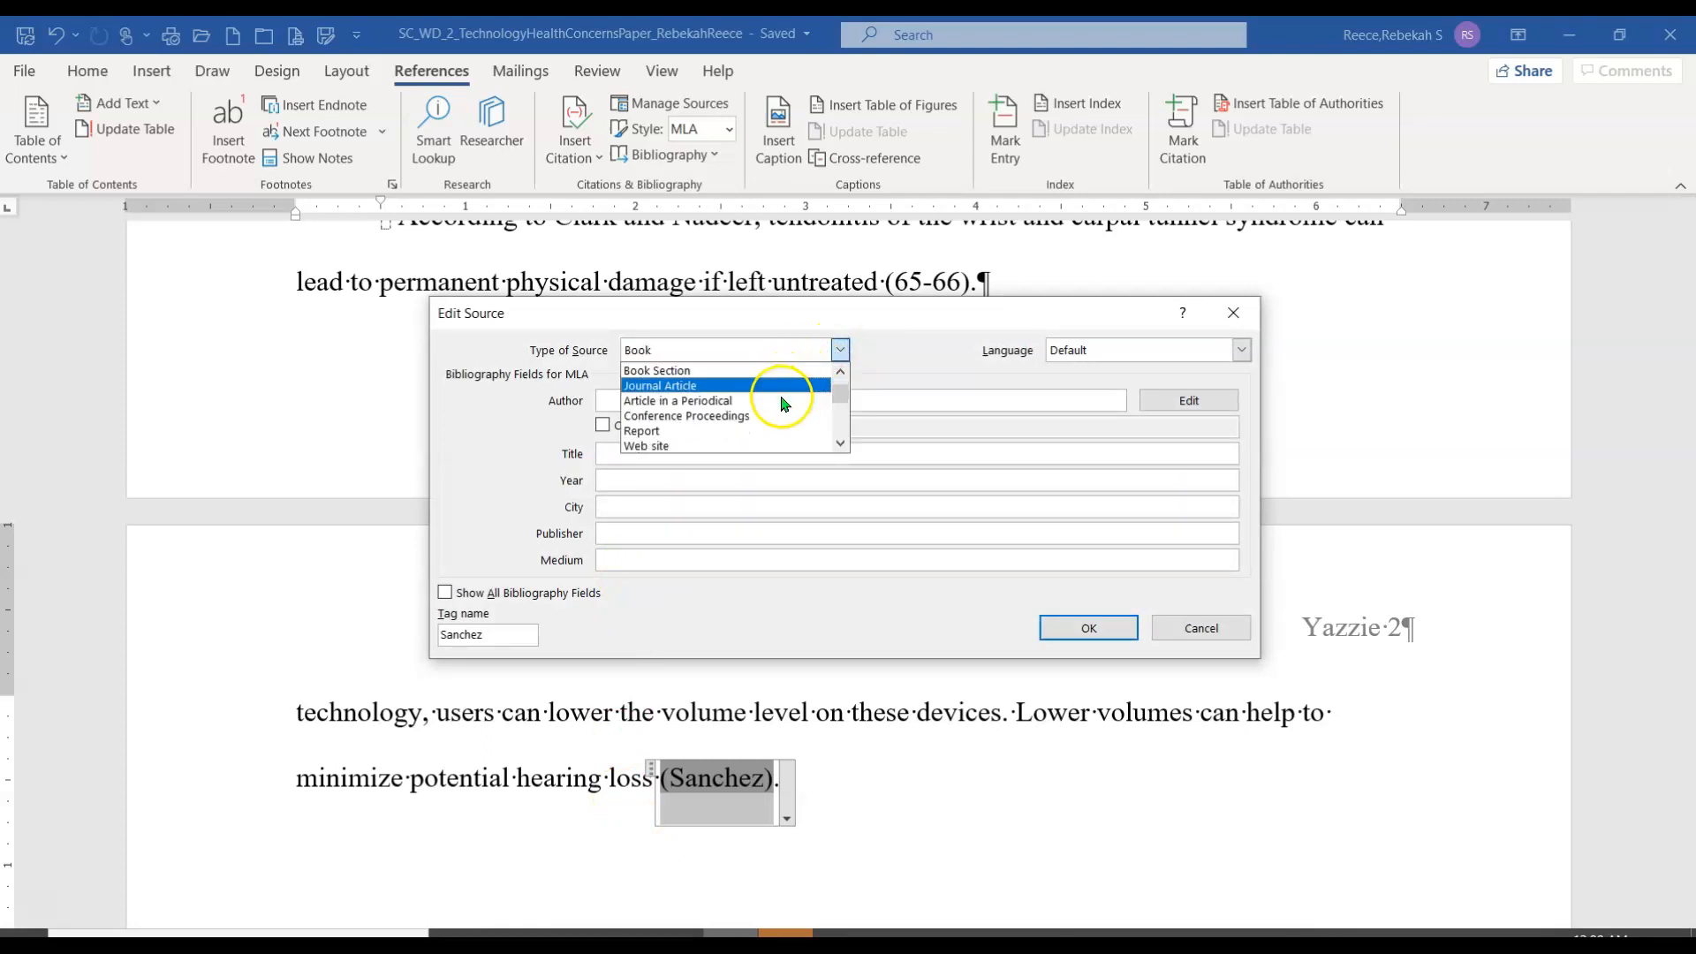
left_click(674, 430)
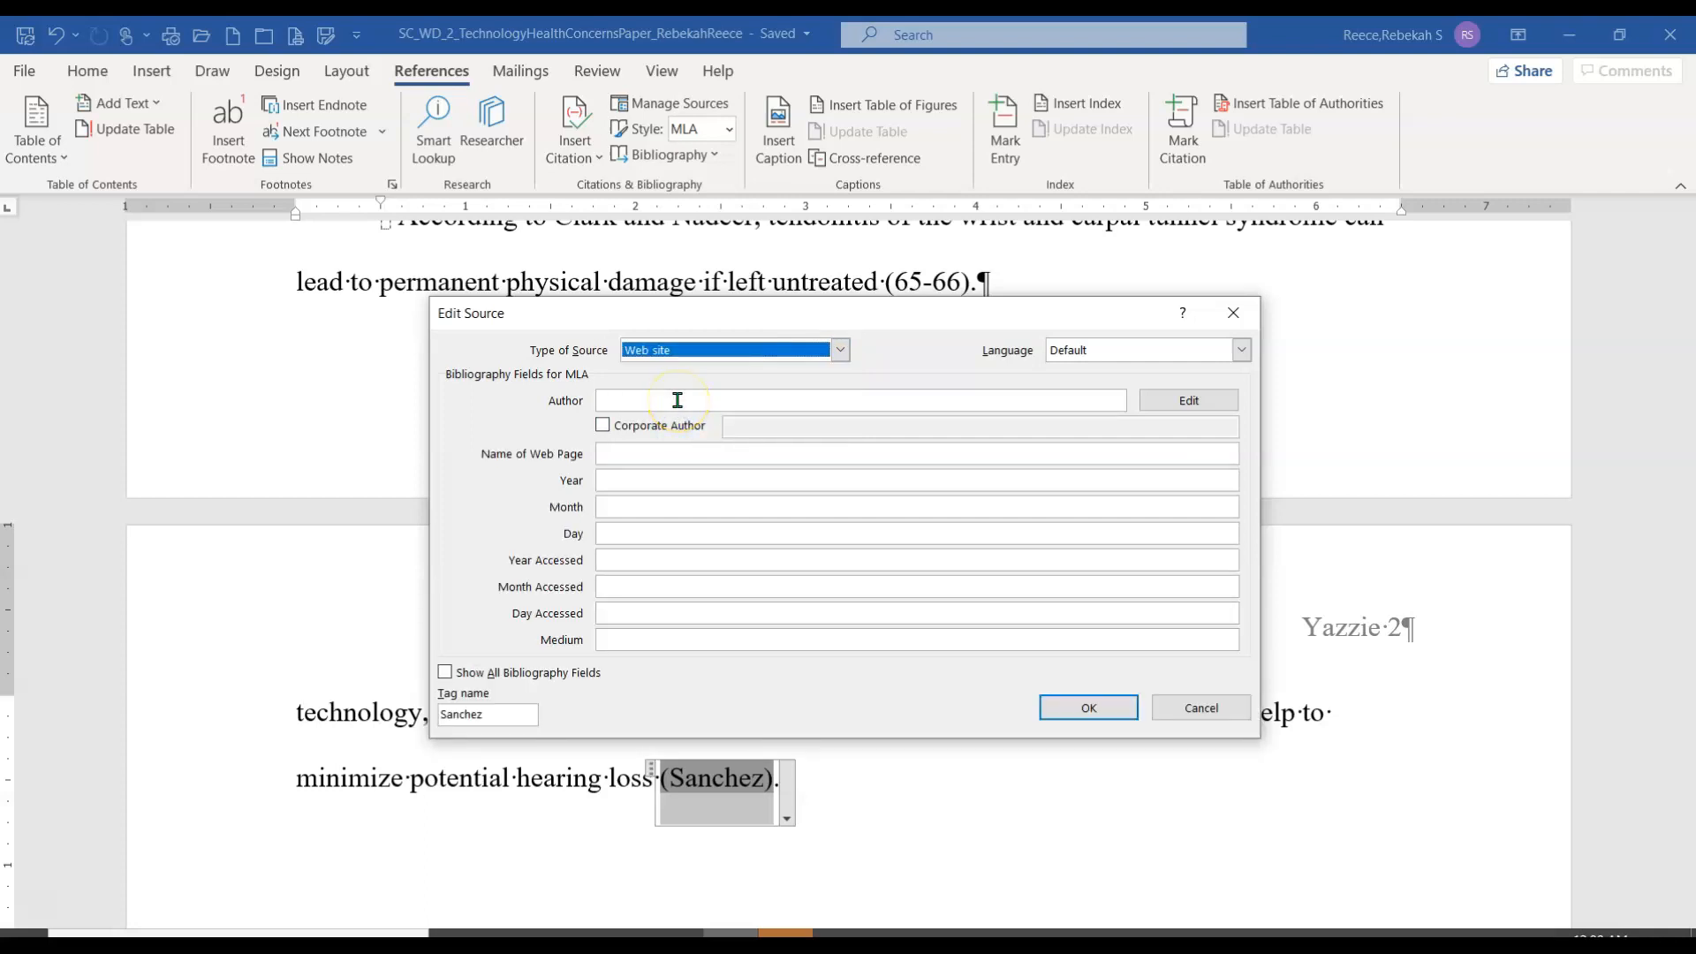
Enter the author's full name, surname first, and the web page name "Technology and Your Hearing" for the source
left_click(678, 400)
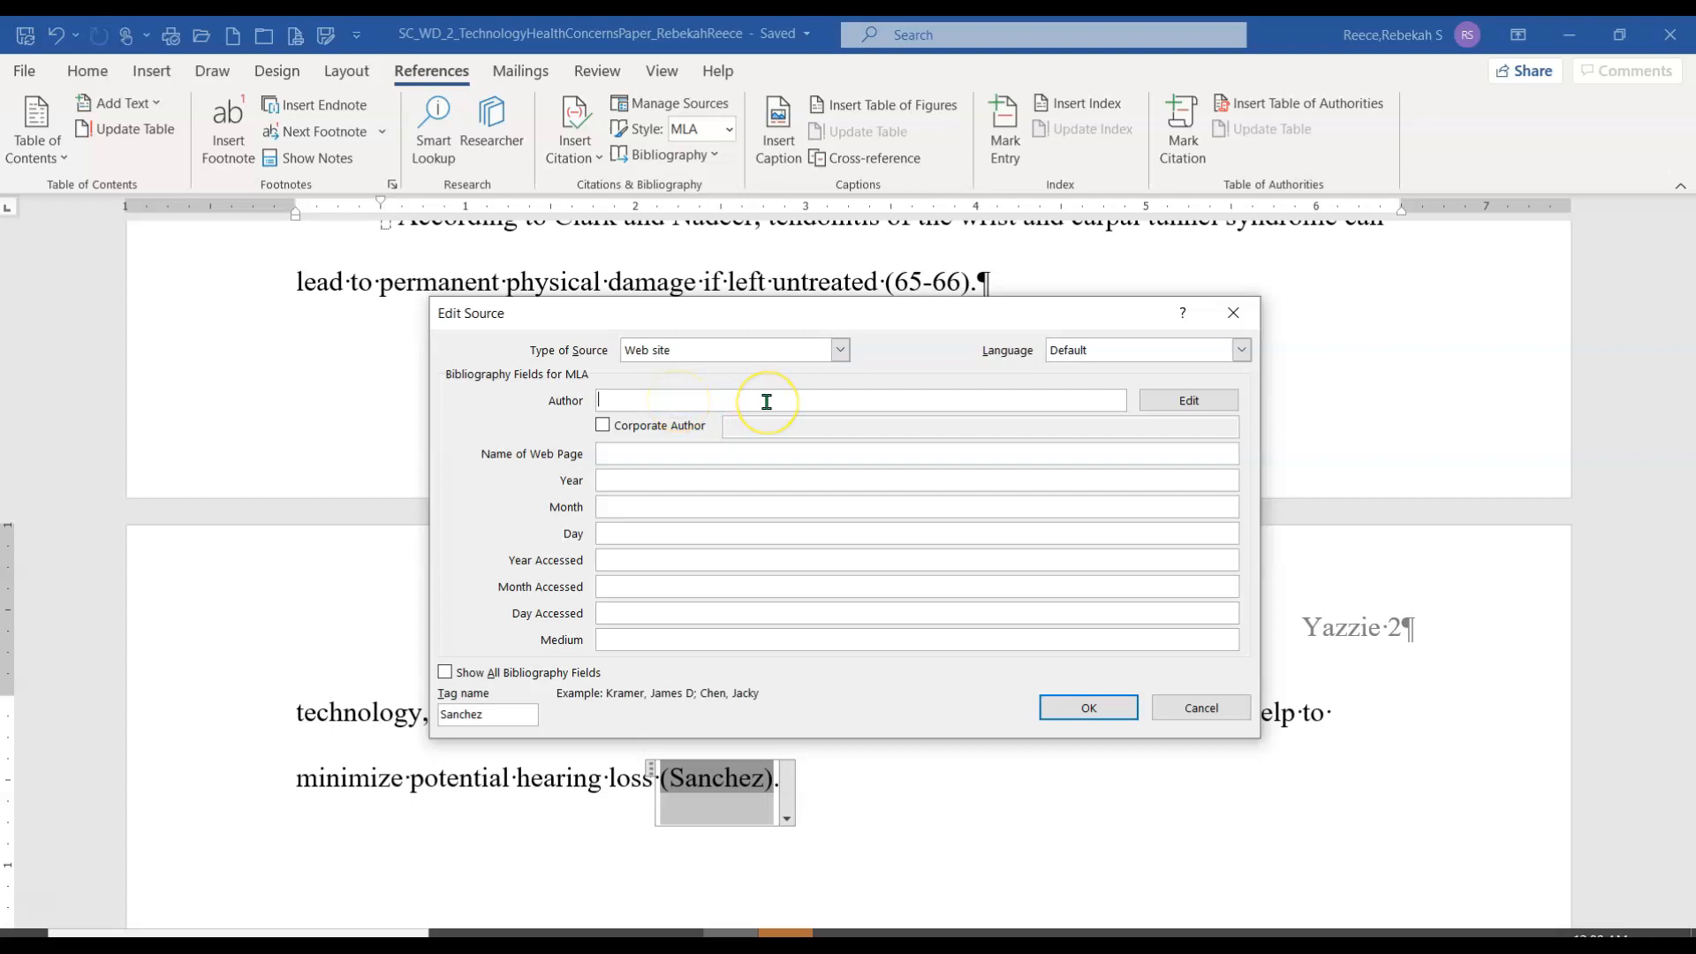
type("Sanchez, Jorge Mario")
key("Tab")
key("Tab")
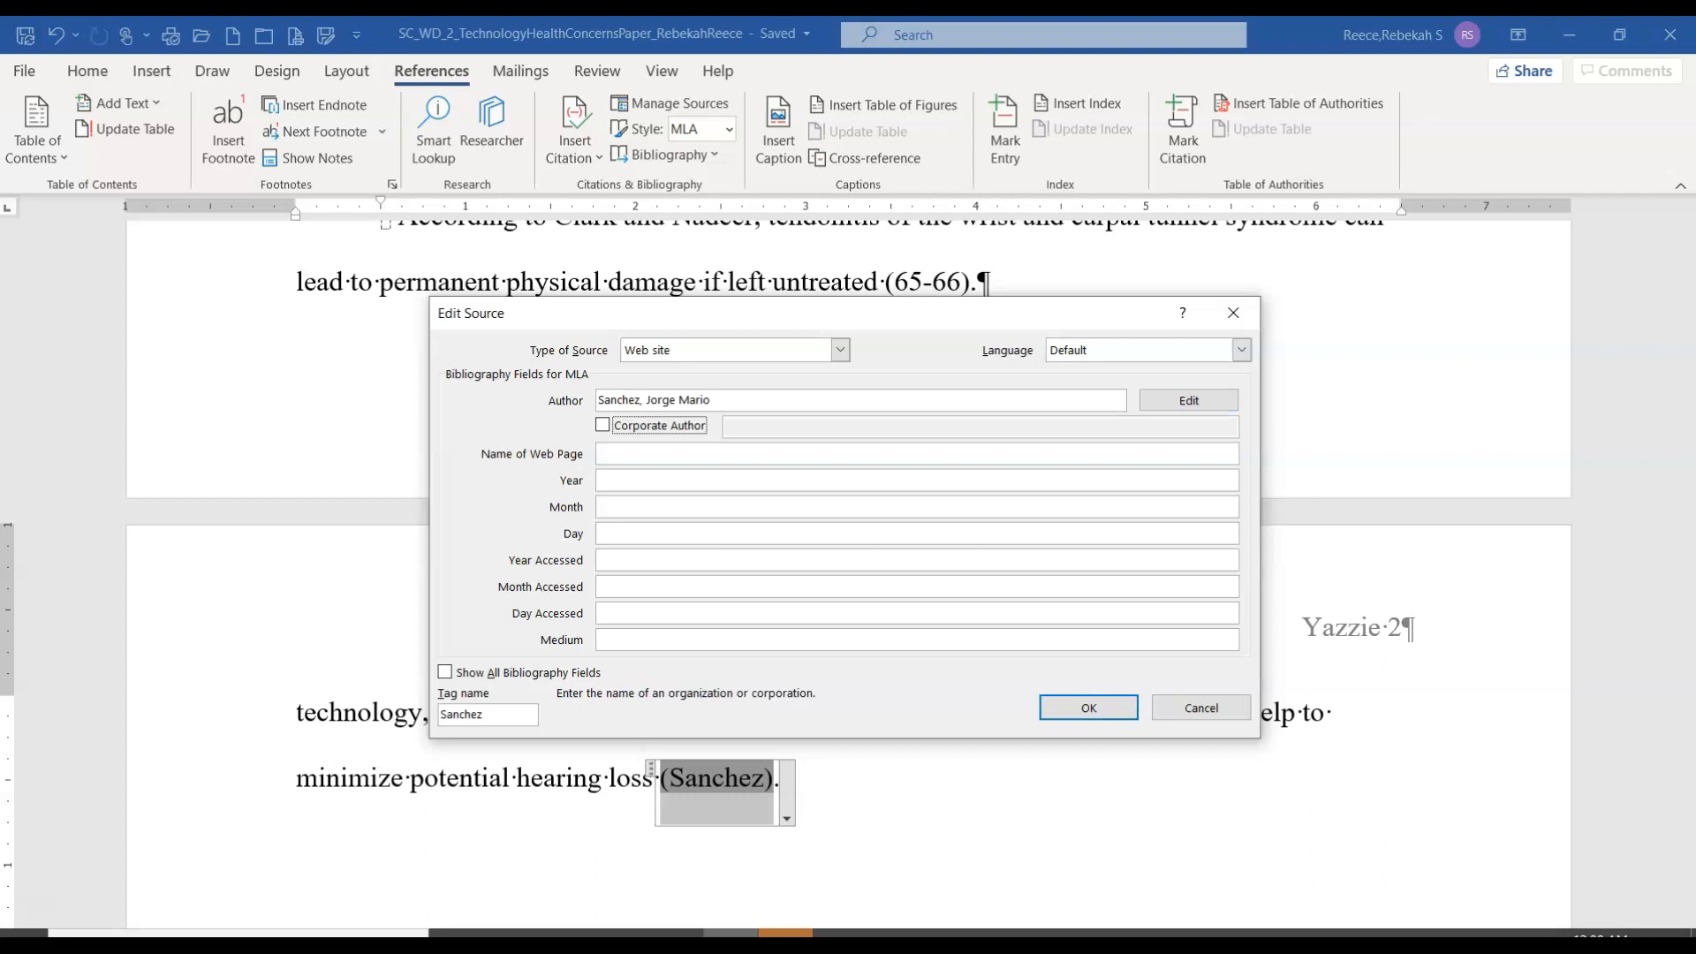
key("Tab")
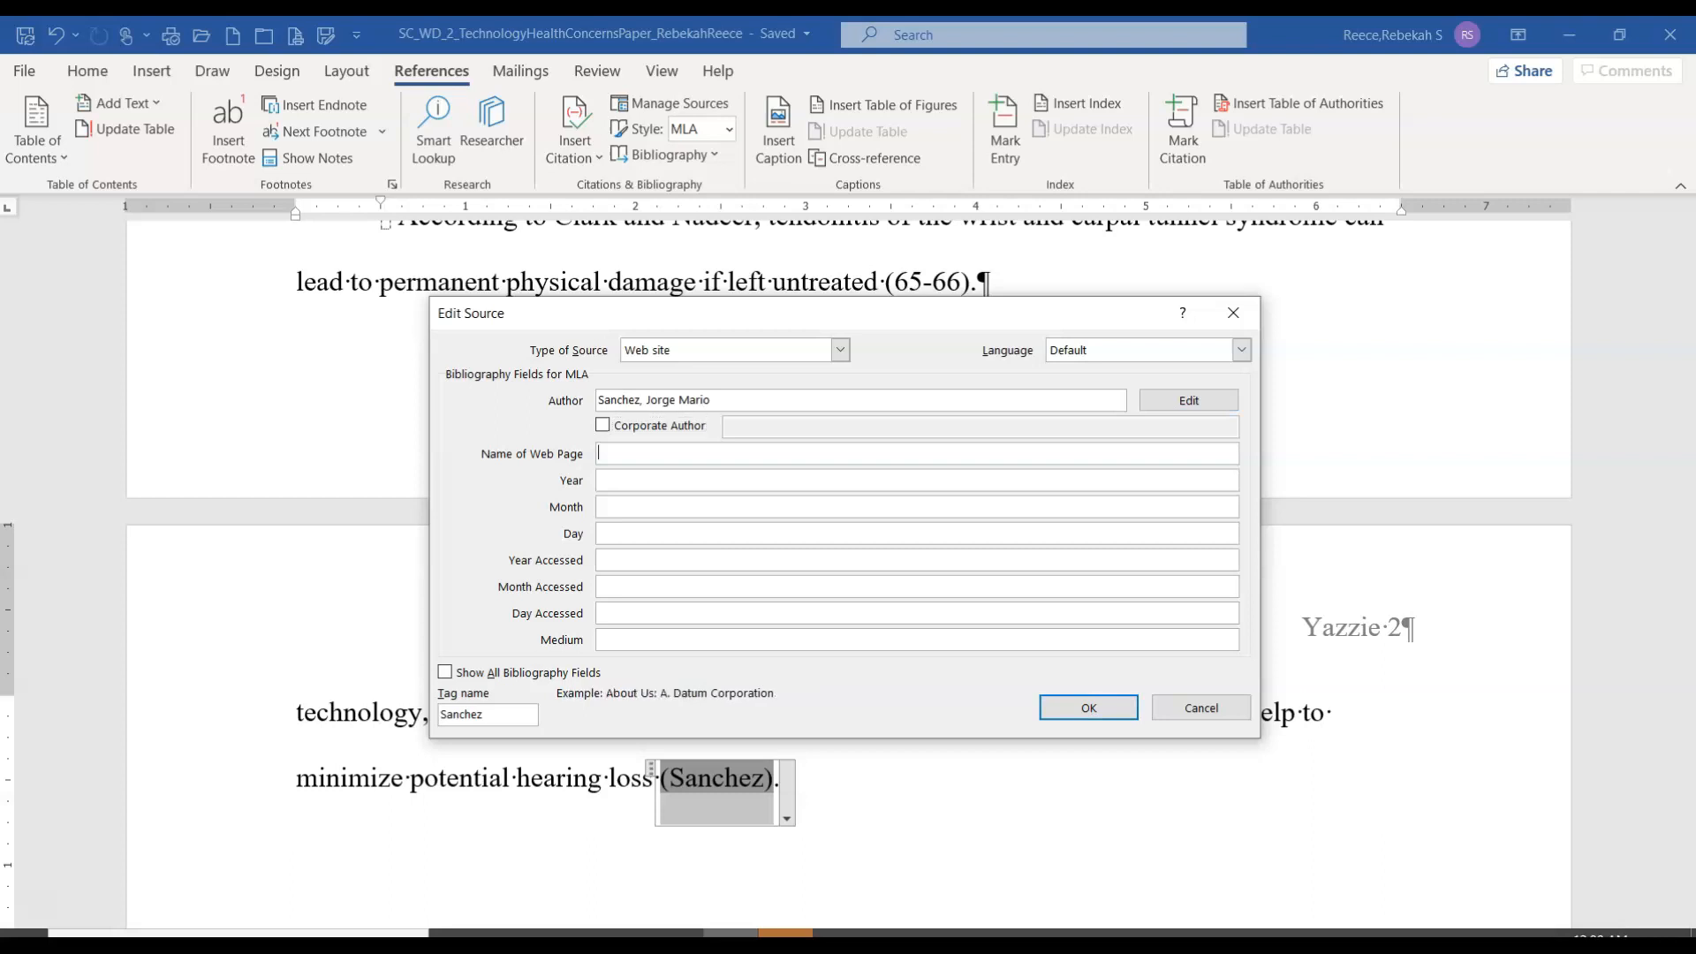
type("Technology andYou")
key("BackSpace")
key("BackSpace")
key("BackSpace")
type("Your Hearing")
Set the source's access date to year 2021, month Oct., day 1 and its medium to Web, and save the source
left_click(642, 559)
type("2021")
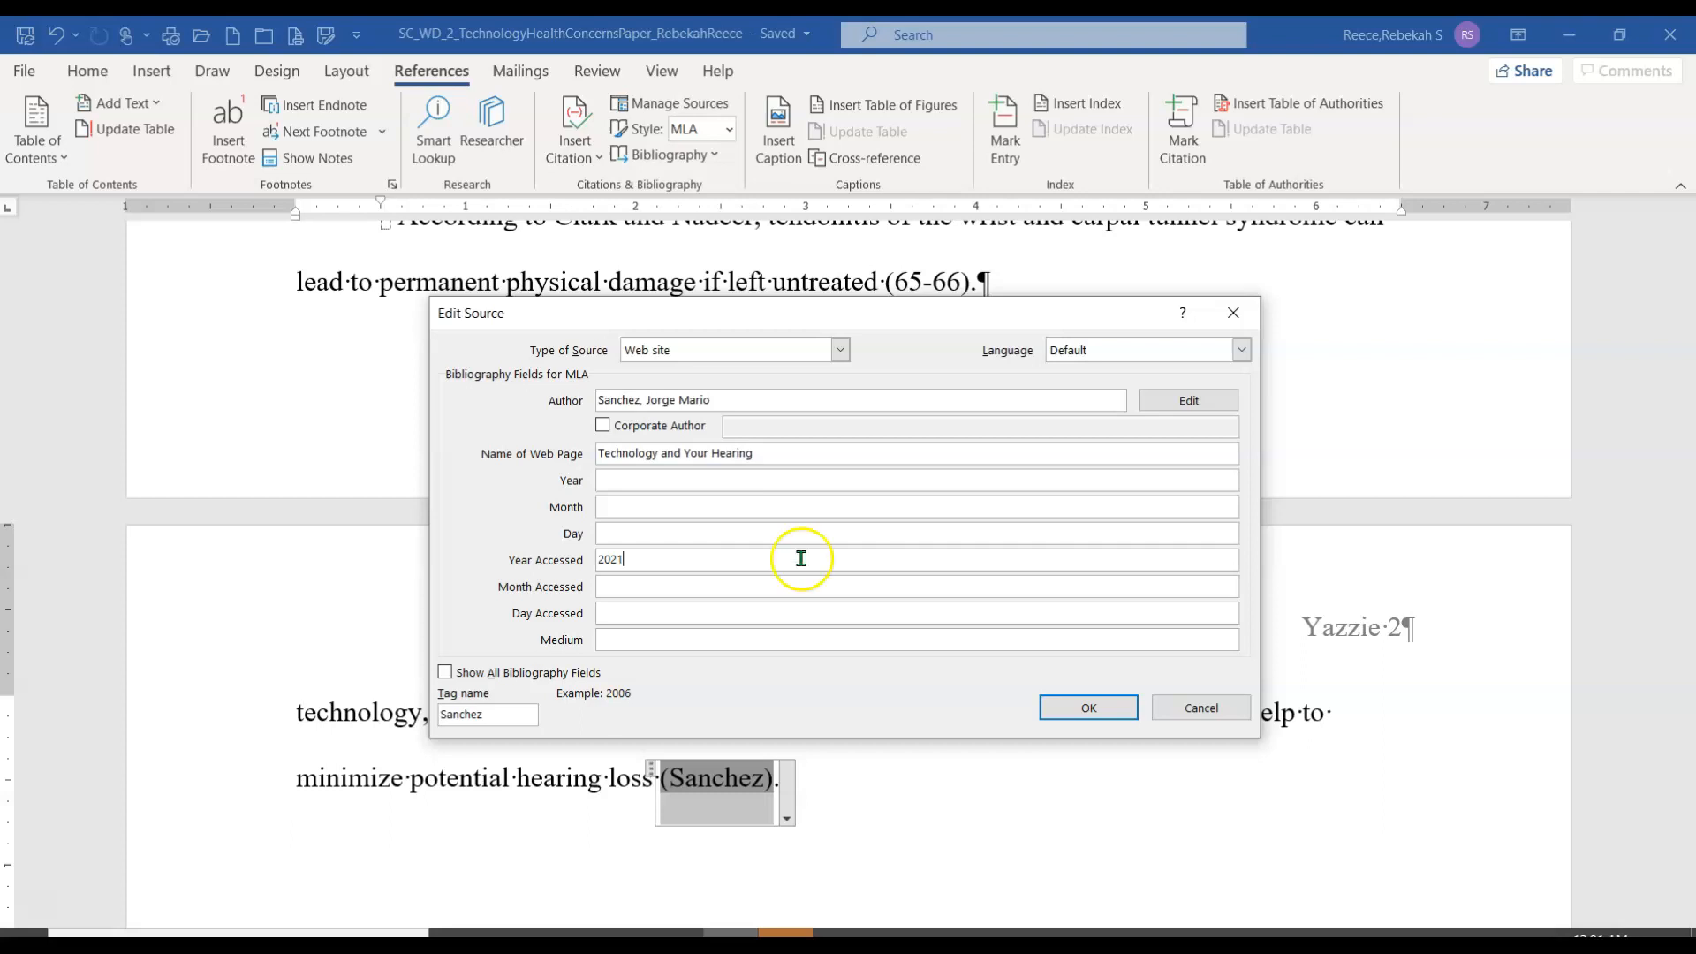
left_click(687, 586)
type("Oct.")
key("Tab")
type("1")
key("Tab")
type("Web")
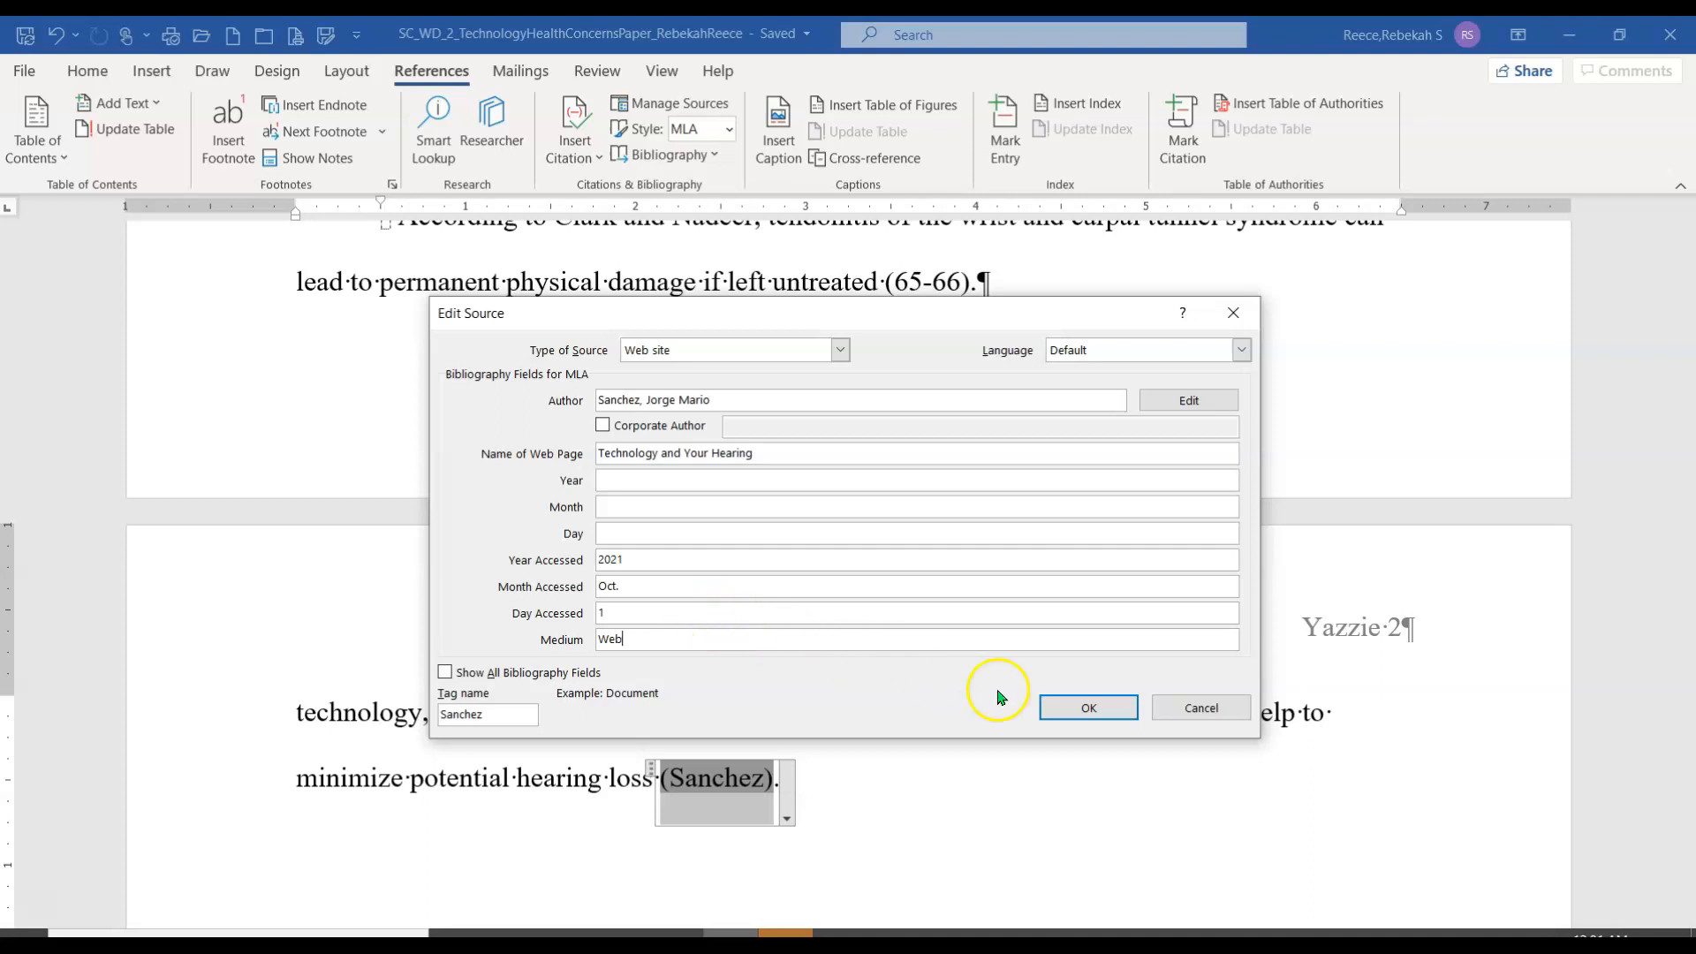
left_click(1105, 711)
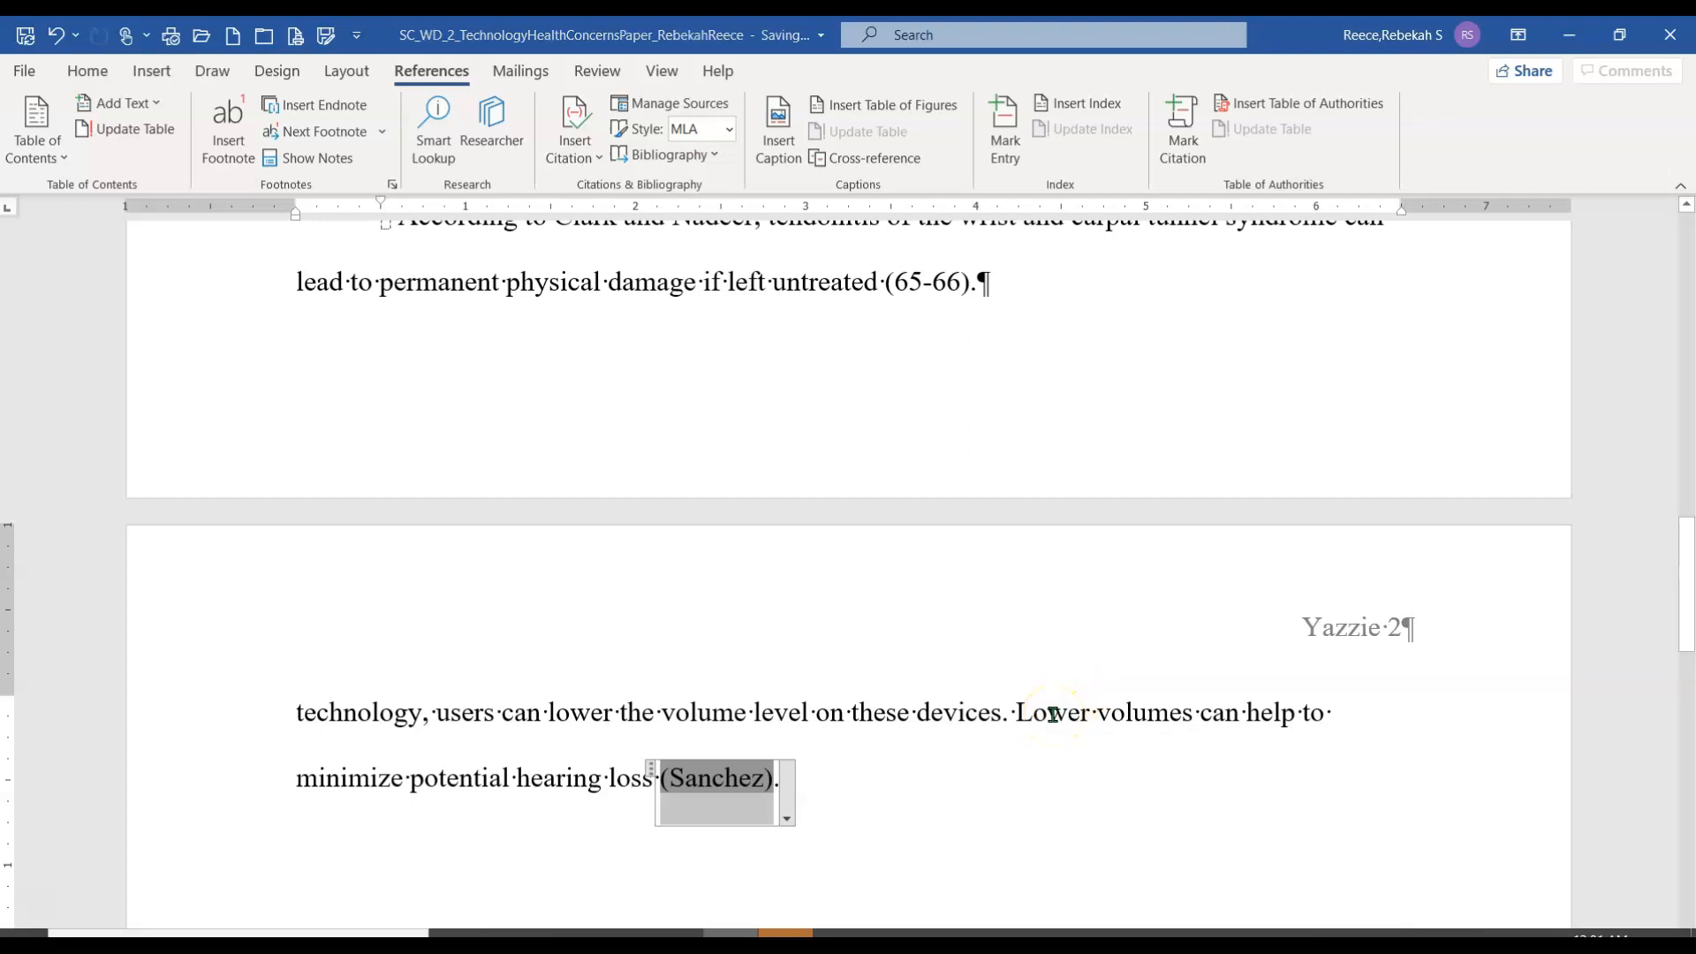
Start a new paragraph after the citation: "Physical conditions associated with using technology include tendonitis of the wrist, carpal tunnel syndrome, and also hearing loss."
key("End")
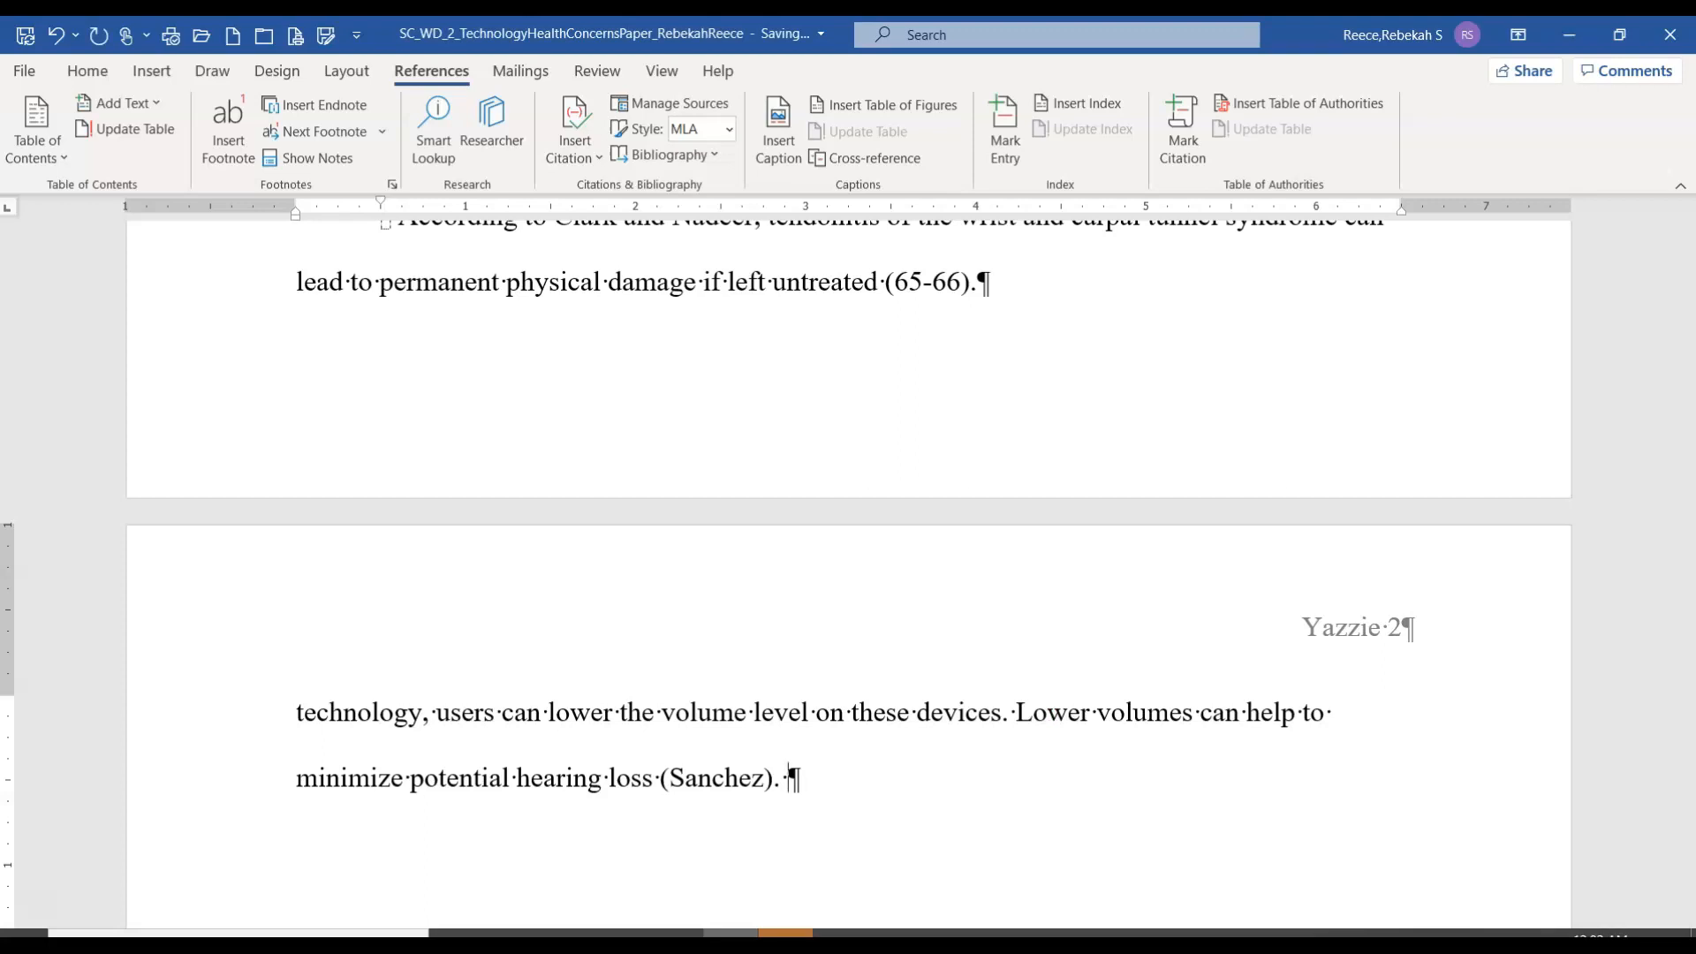
key("BackSpace")
key("Return")
type("Physical ")
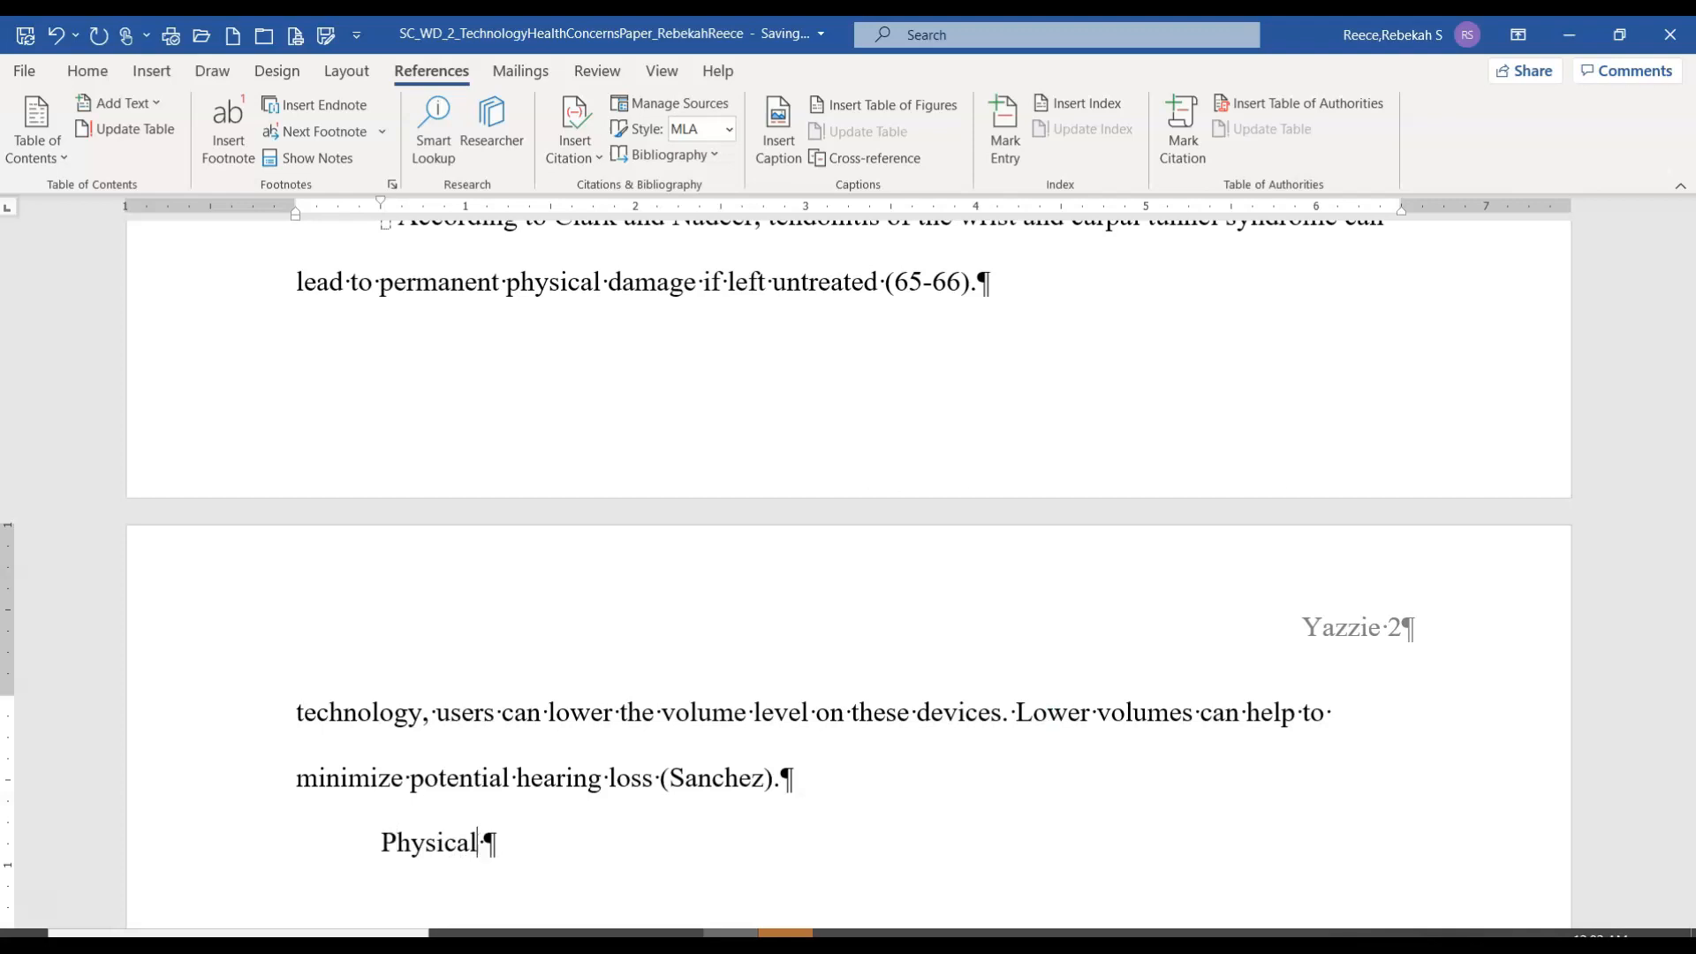
type("condition")
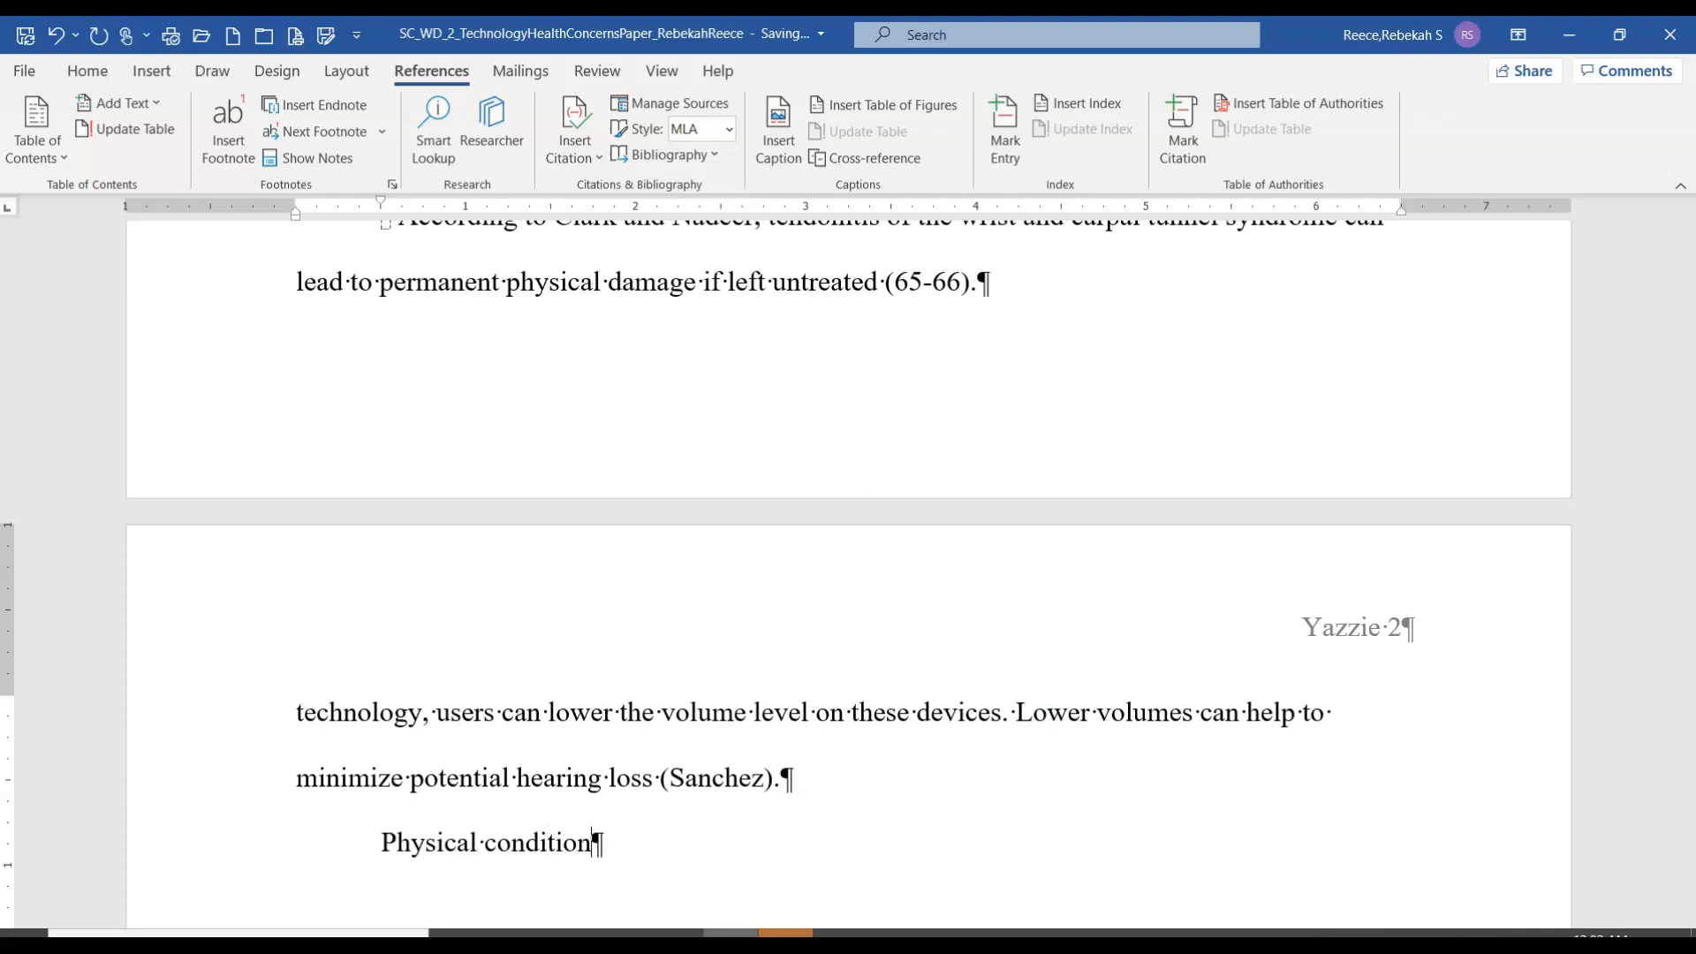
type("s associated with ")
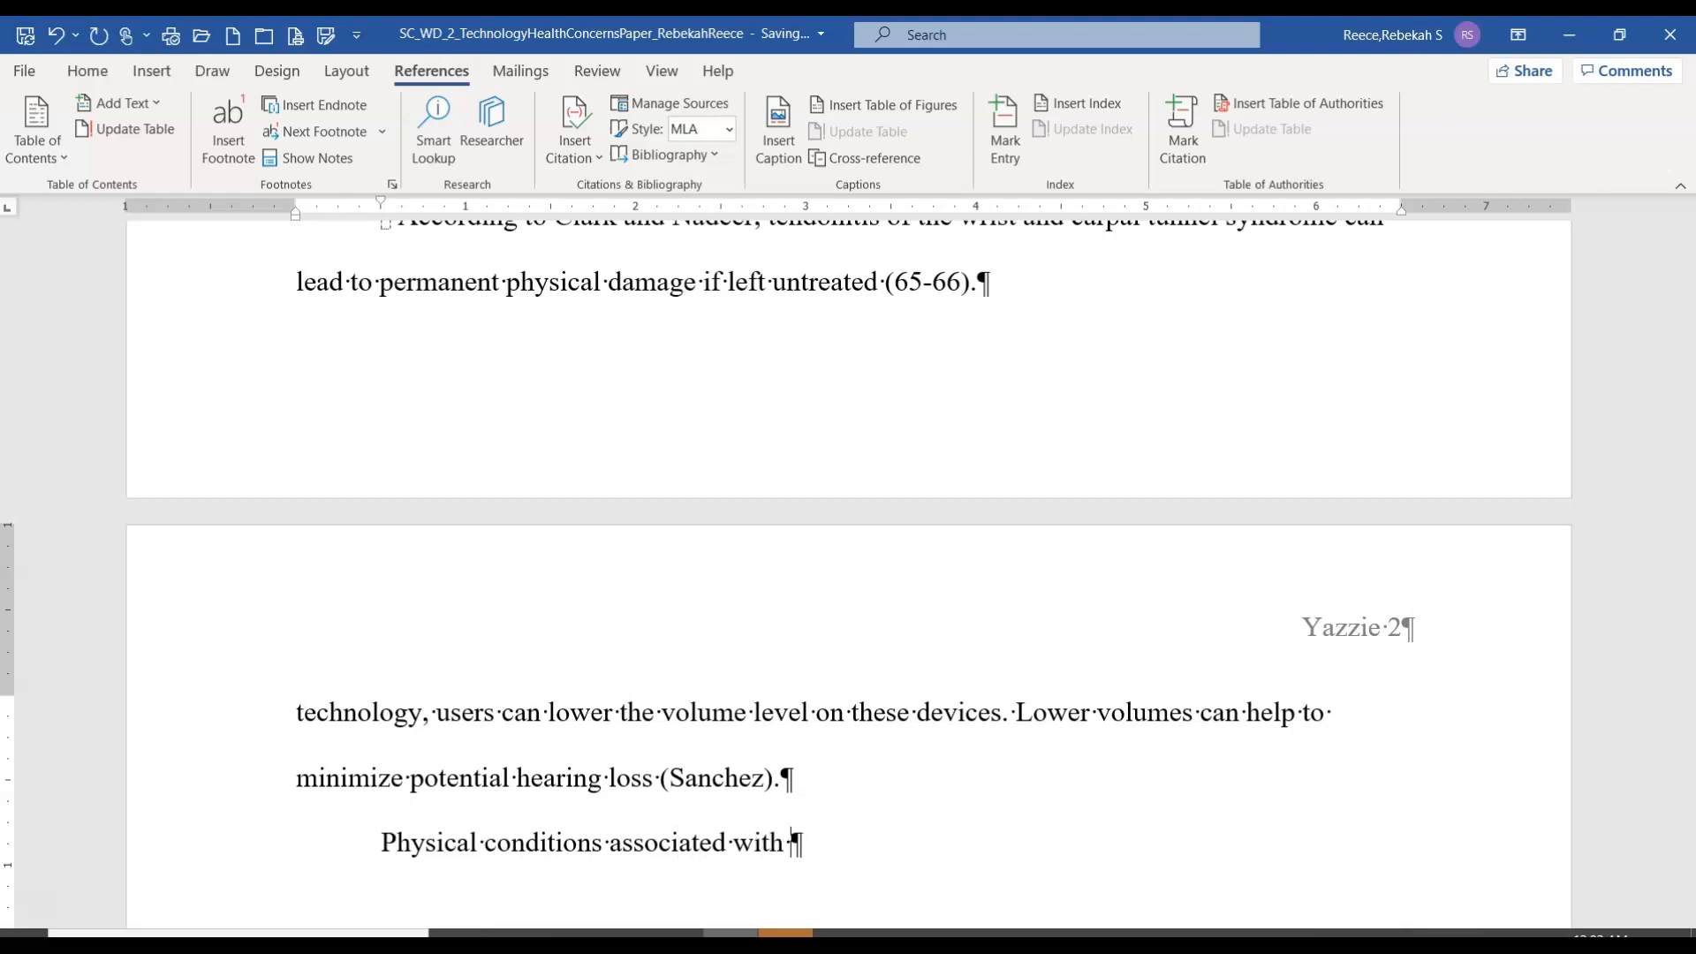
type("using te")
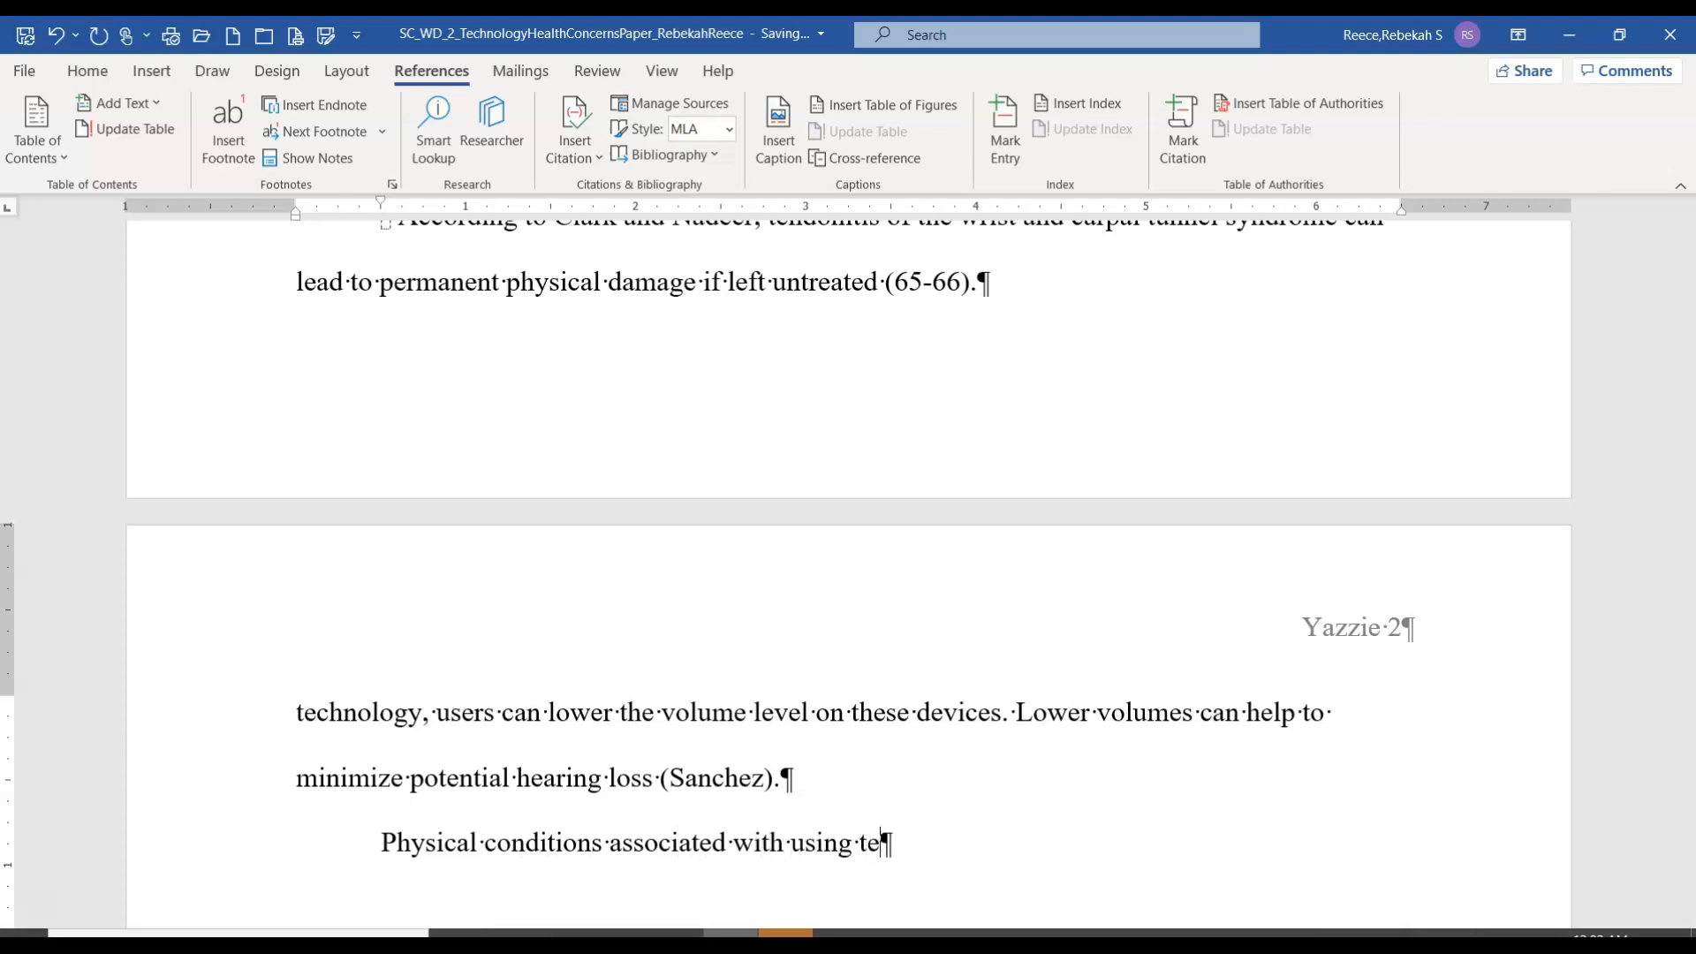
type("chnology in")
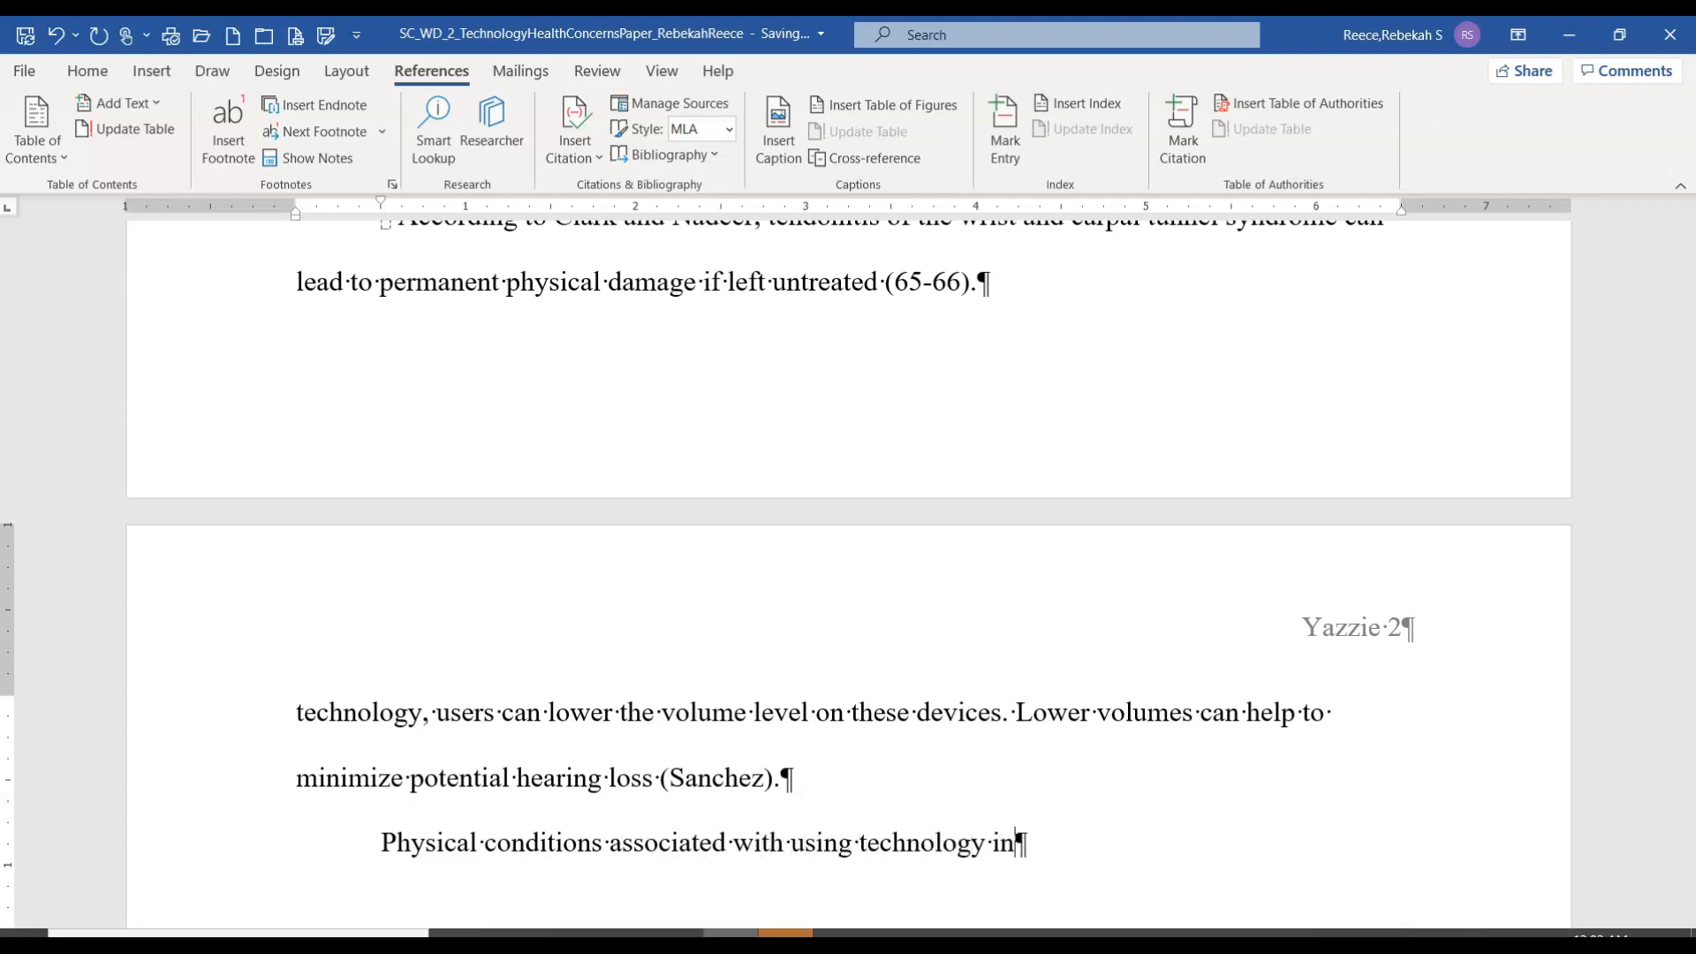
type("clude tendon")
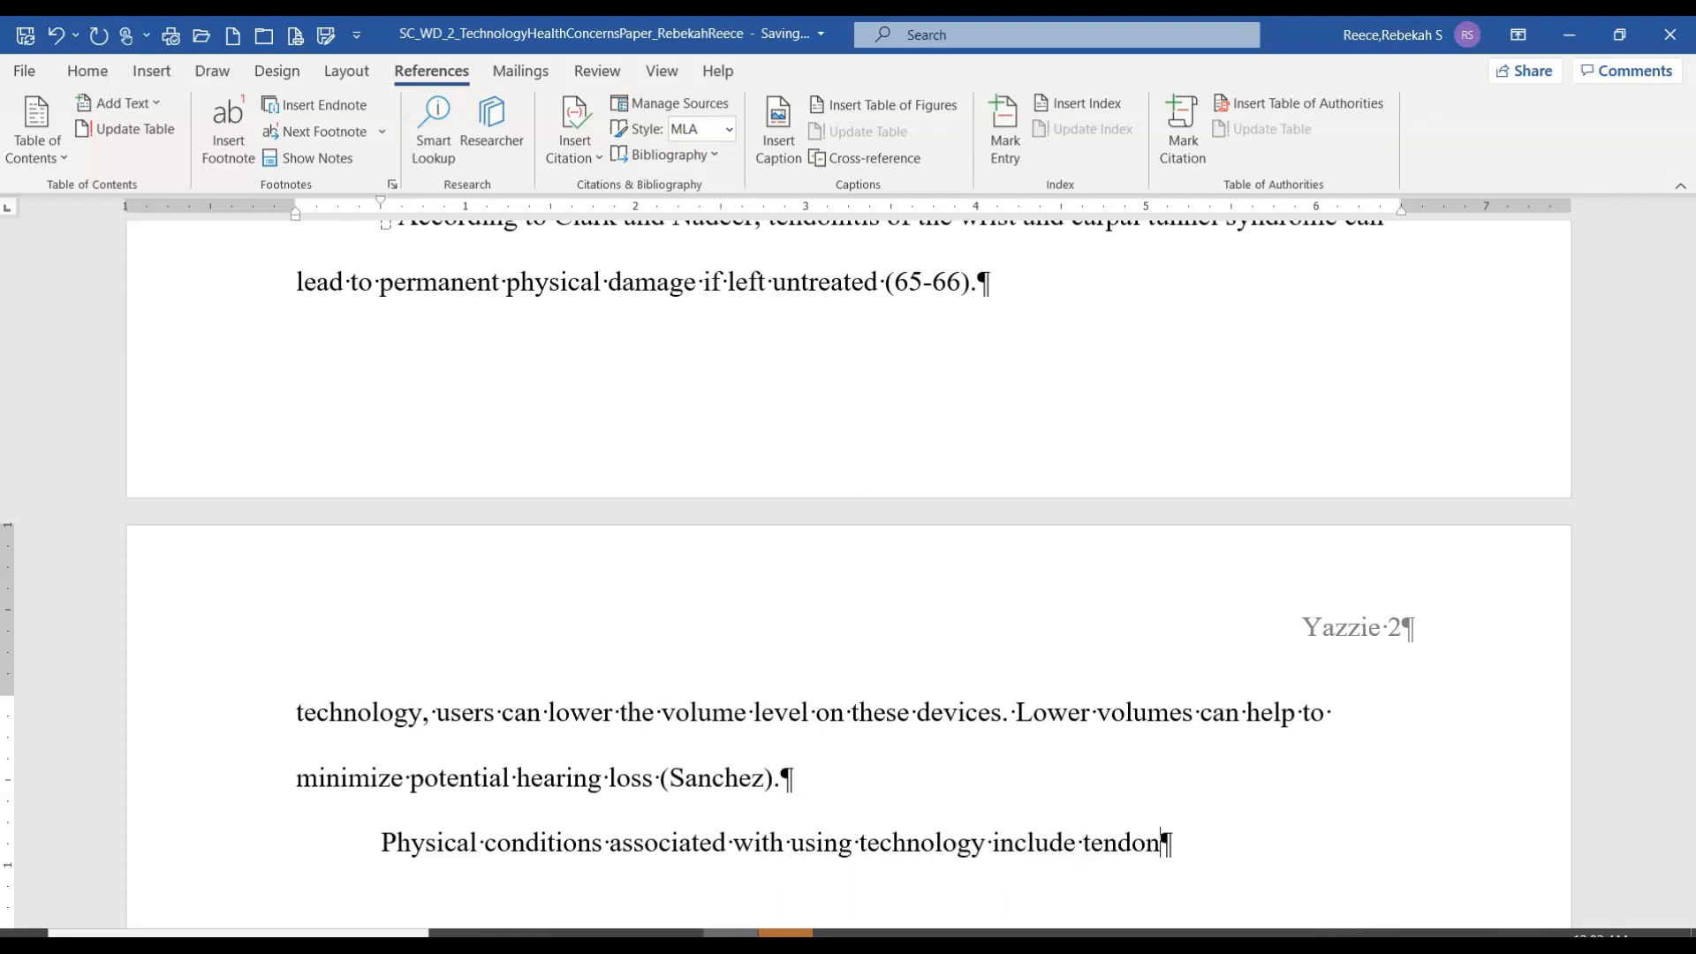
type("itis of the wrist,")
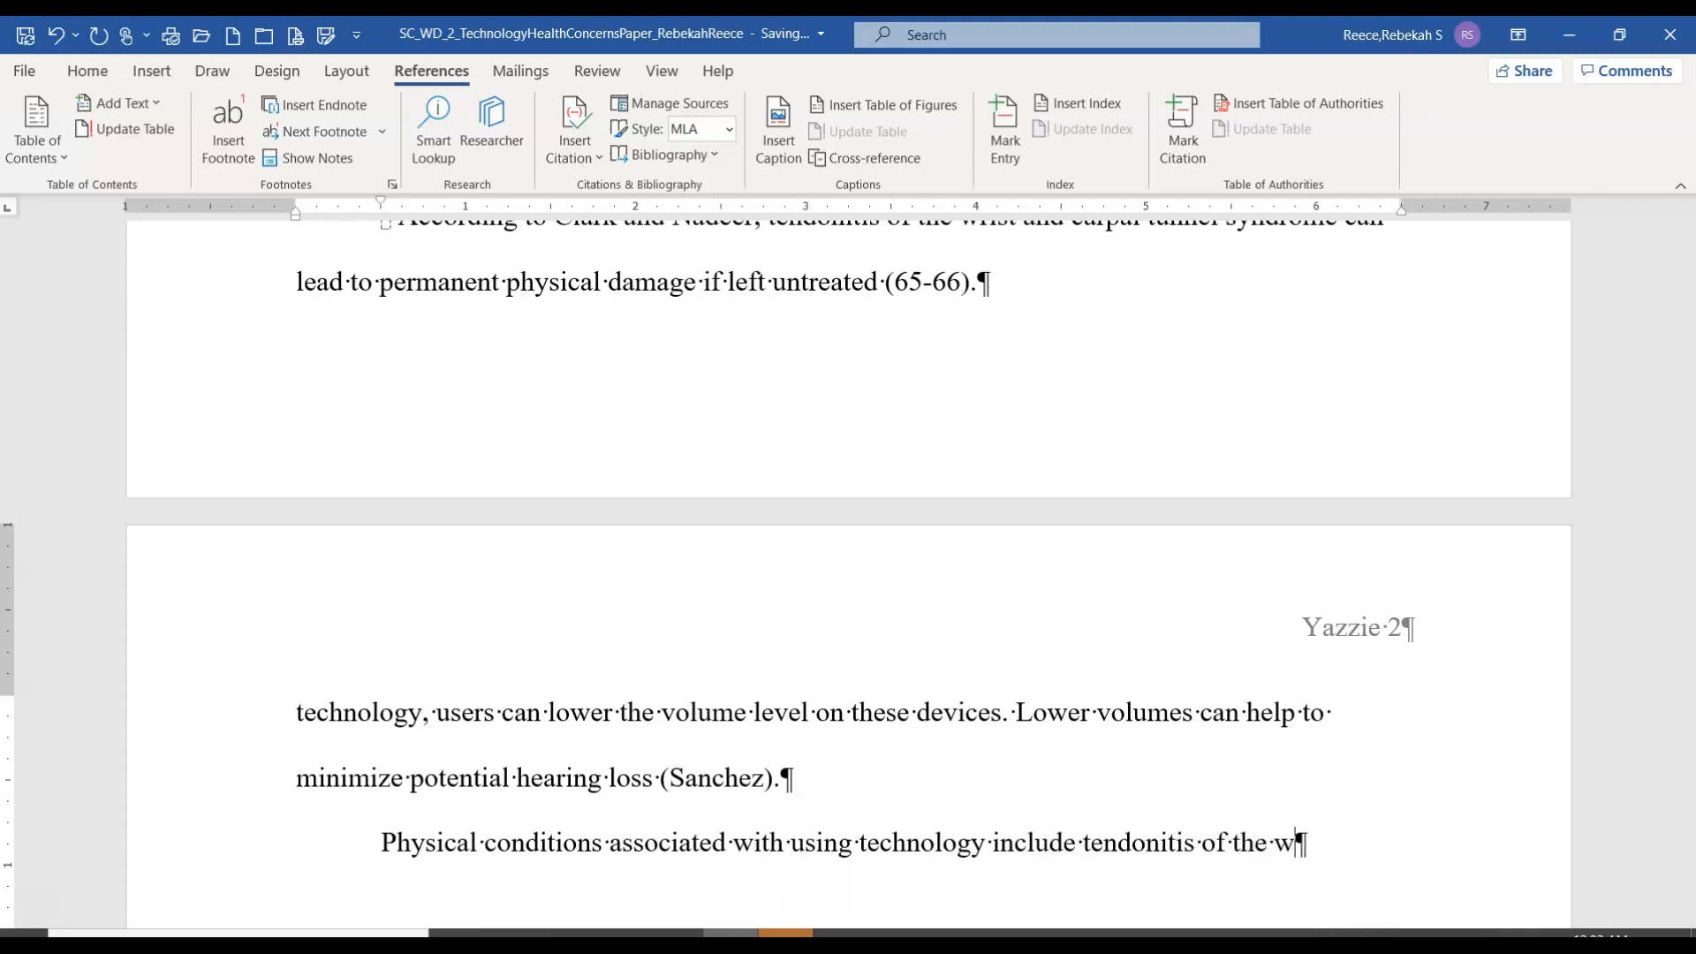
type("carpal u")
key("BackSpace")
type("tu")
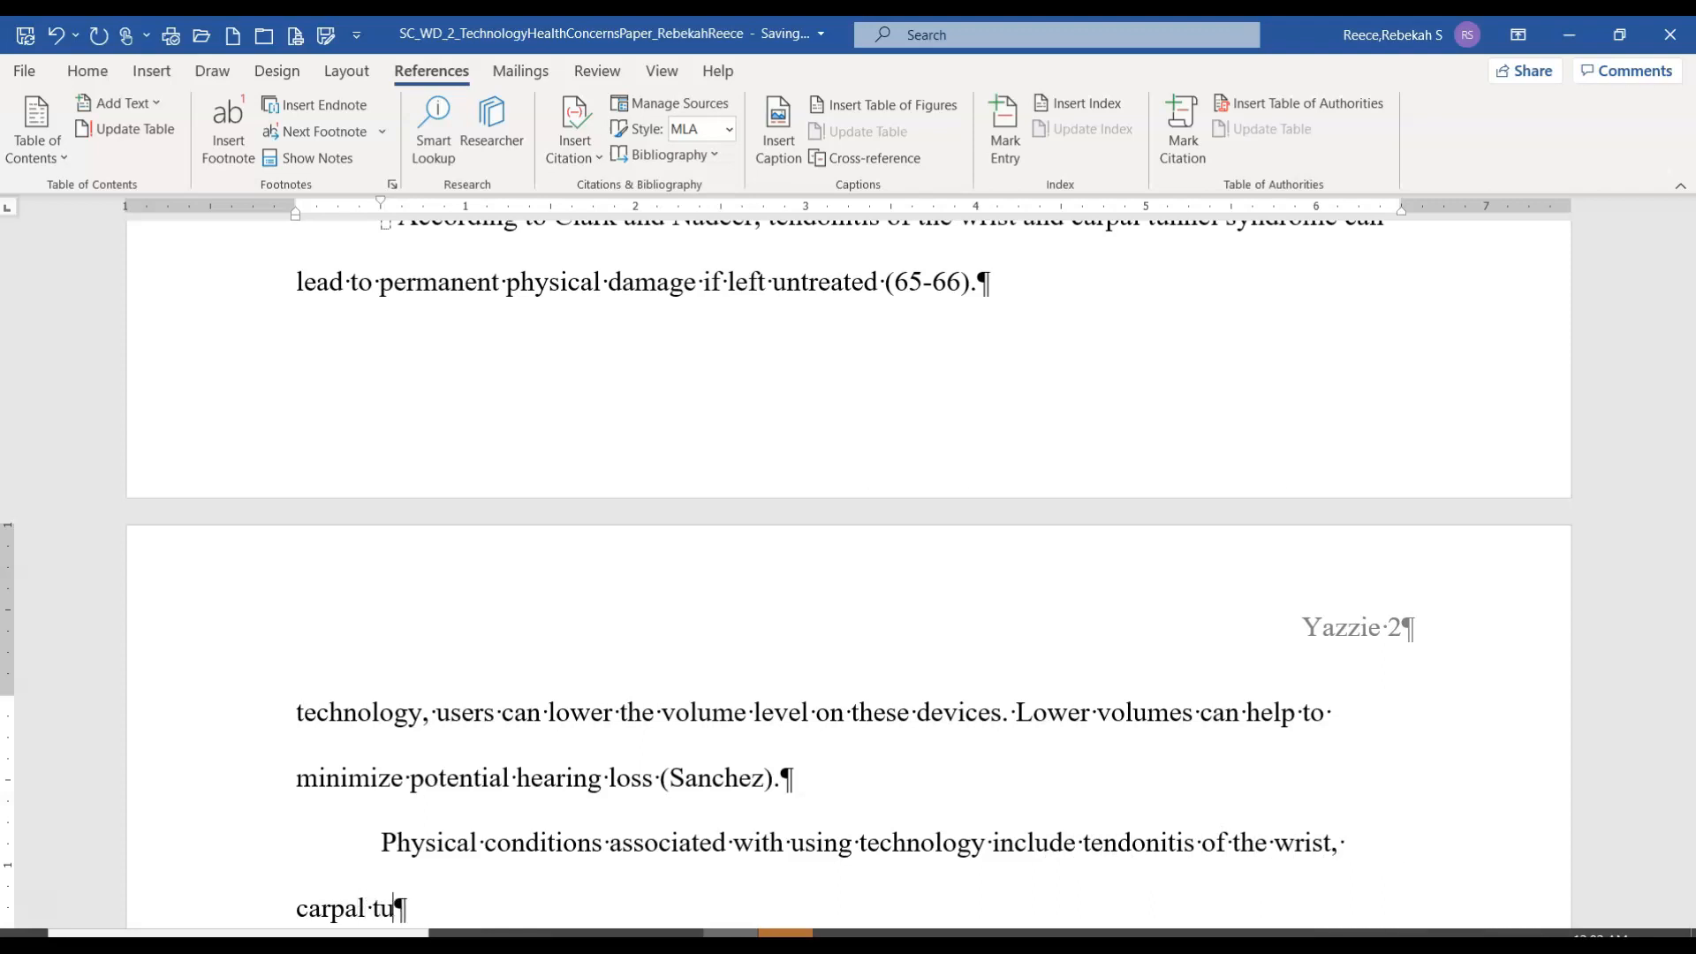
type("nnel synd")
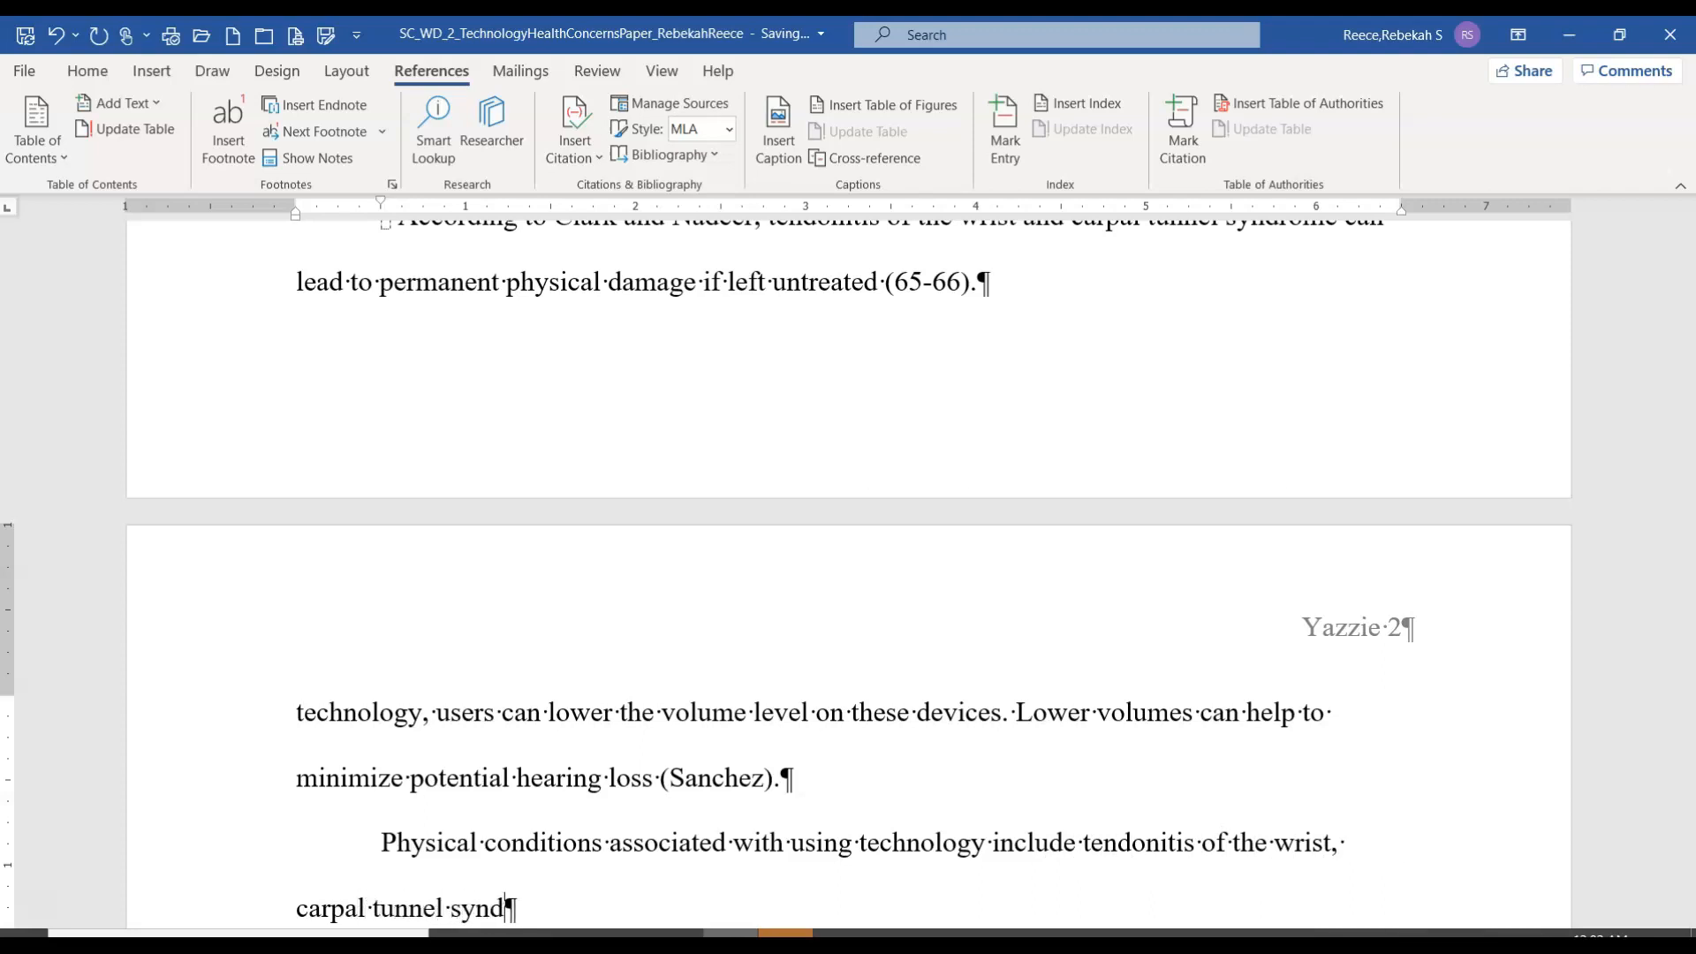
type("rome, and also som")
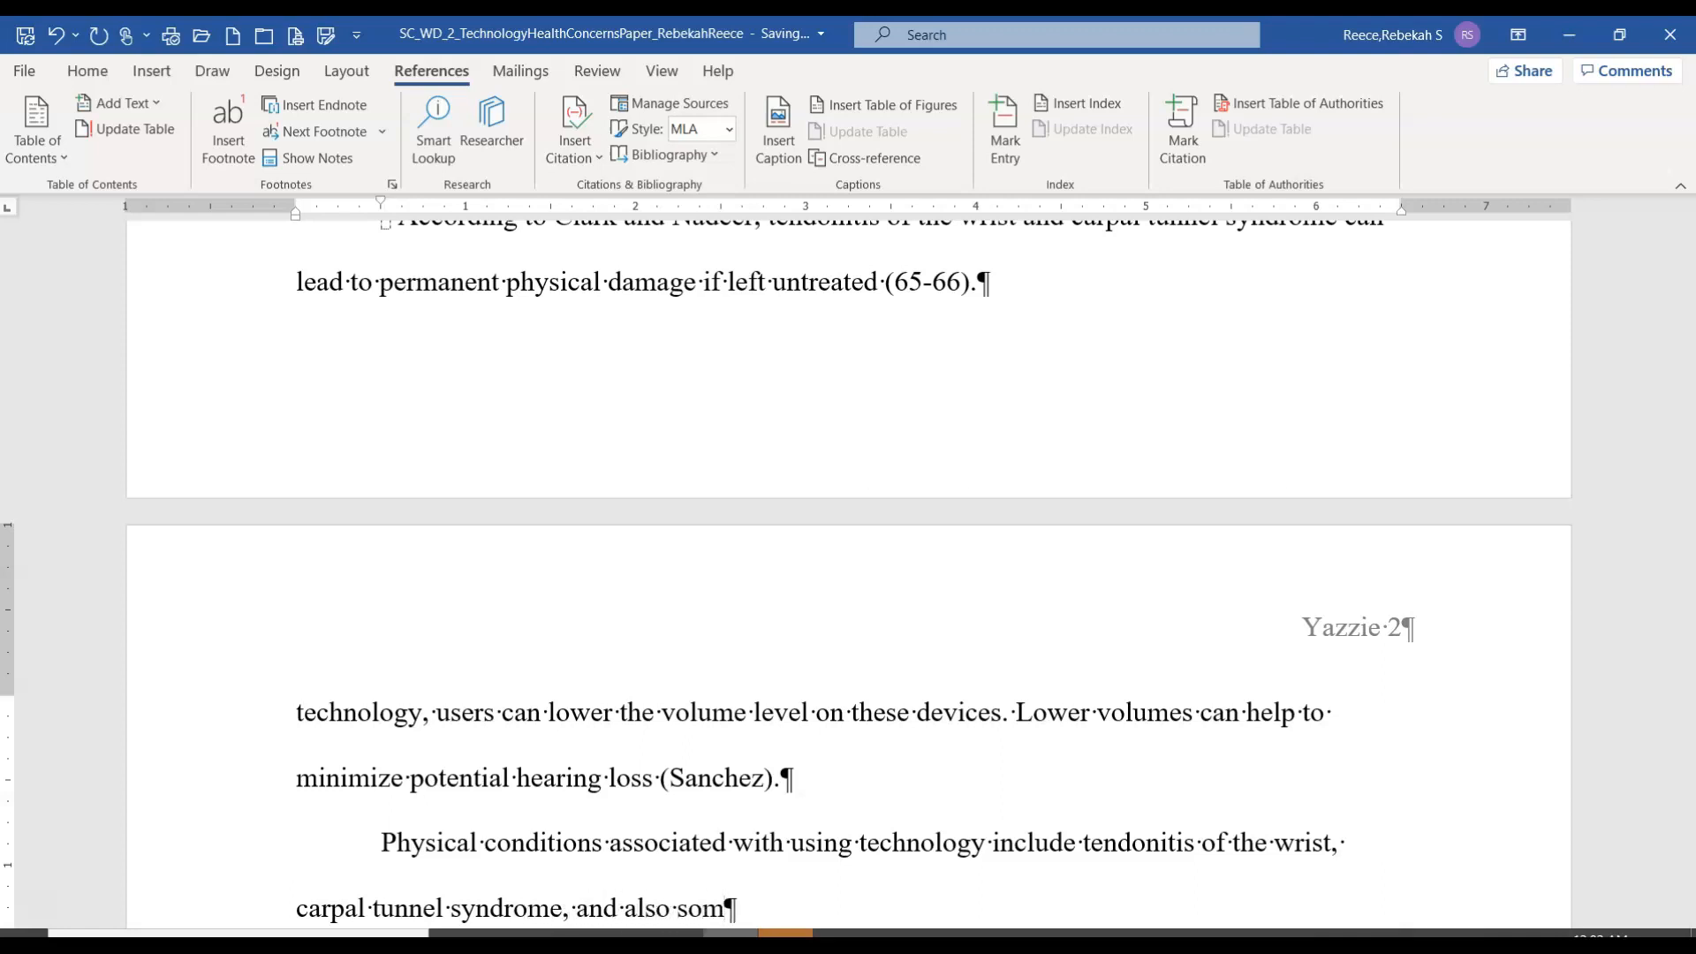
key("BackSpace")
key("BackSpace")
key("BackSpace")
type("hearing")
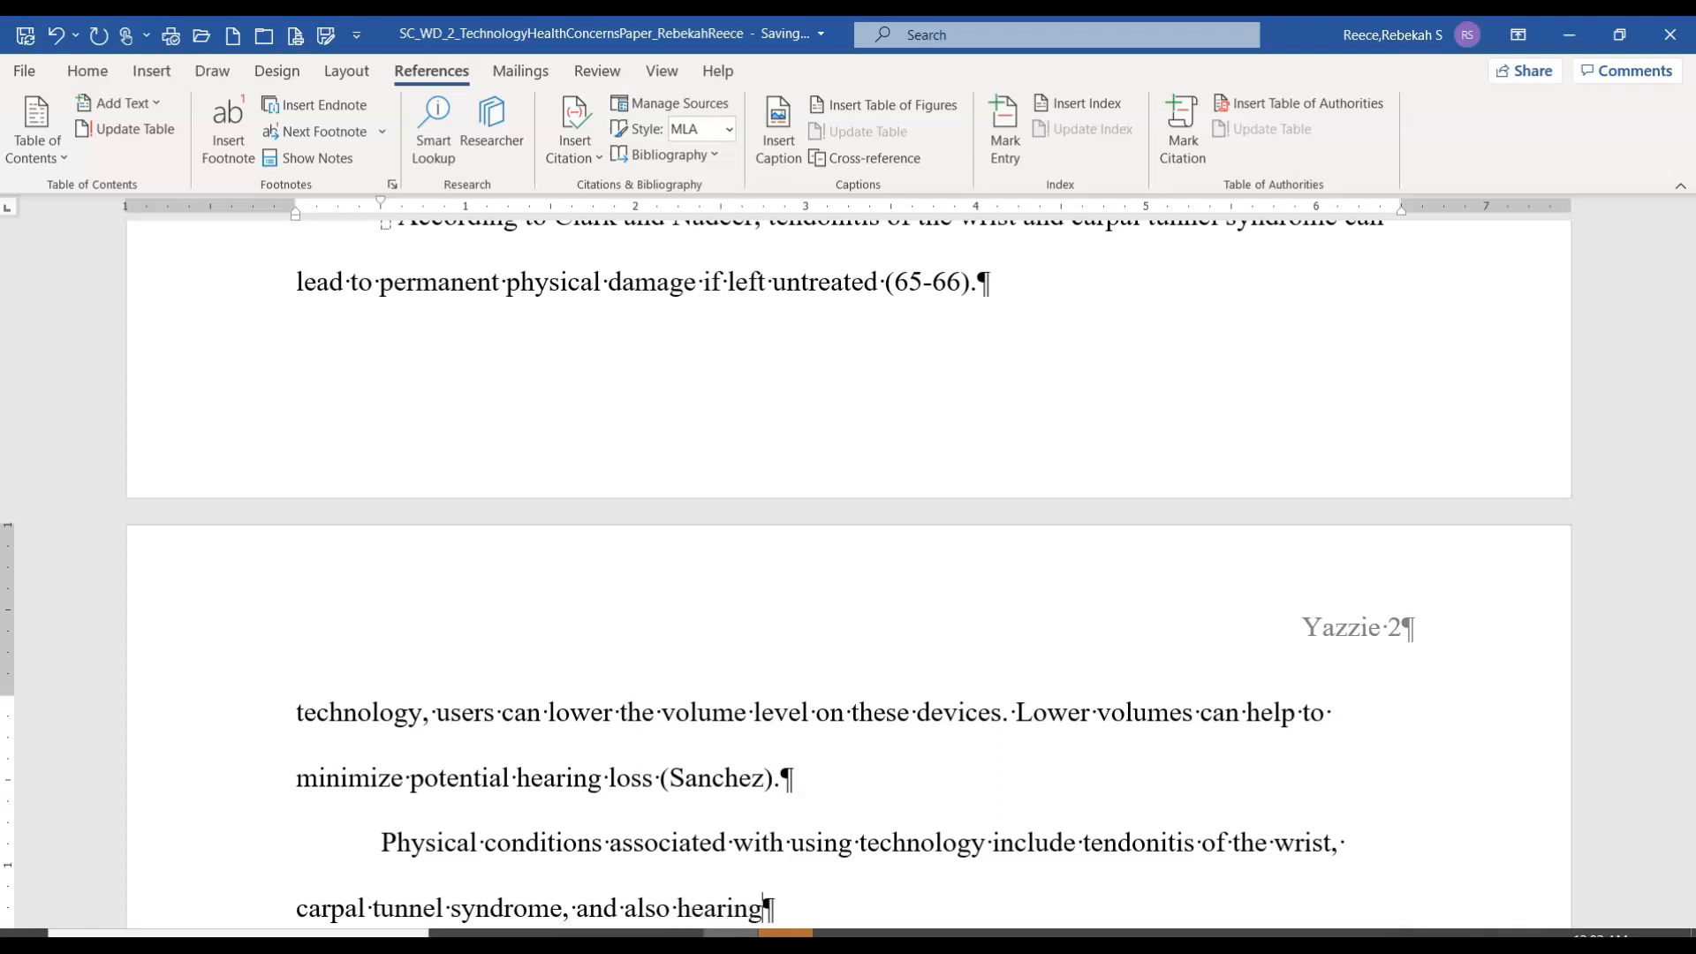
type(" loss. Users s")
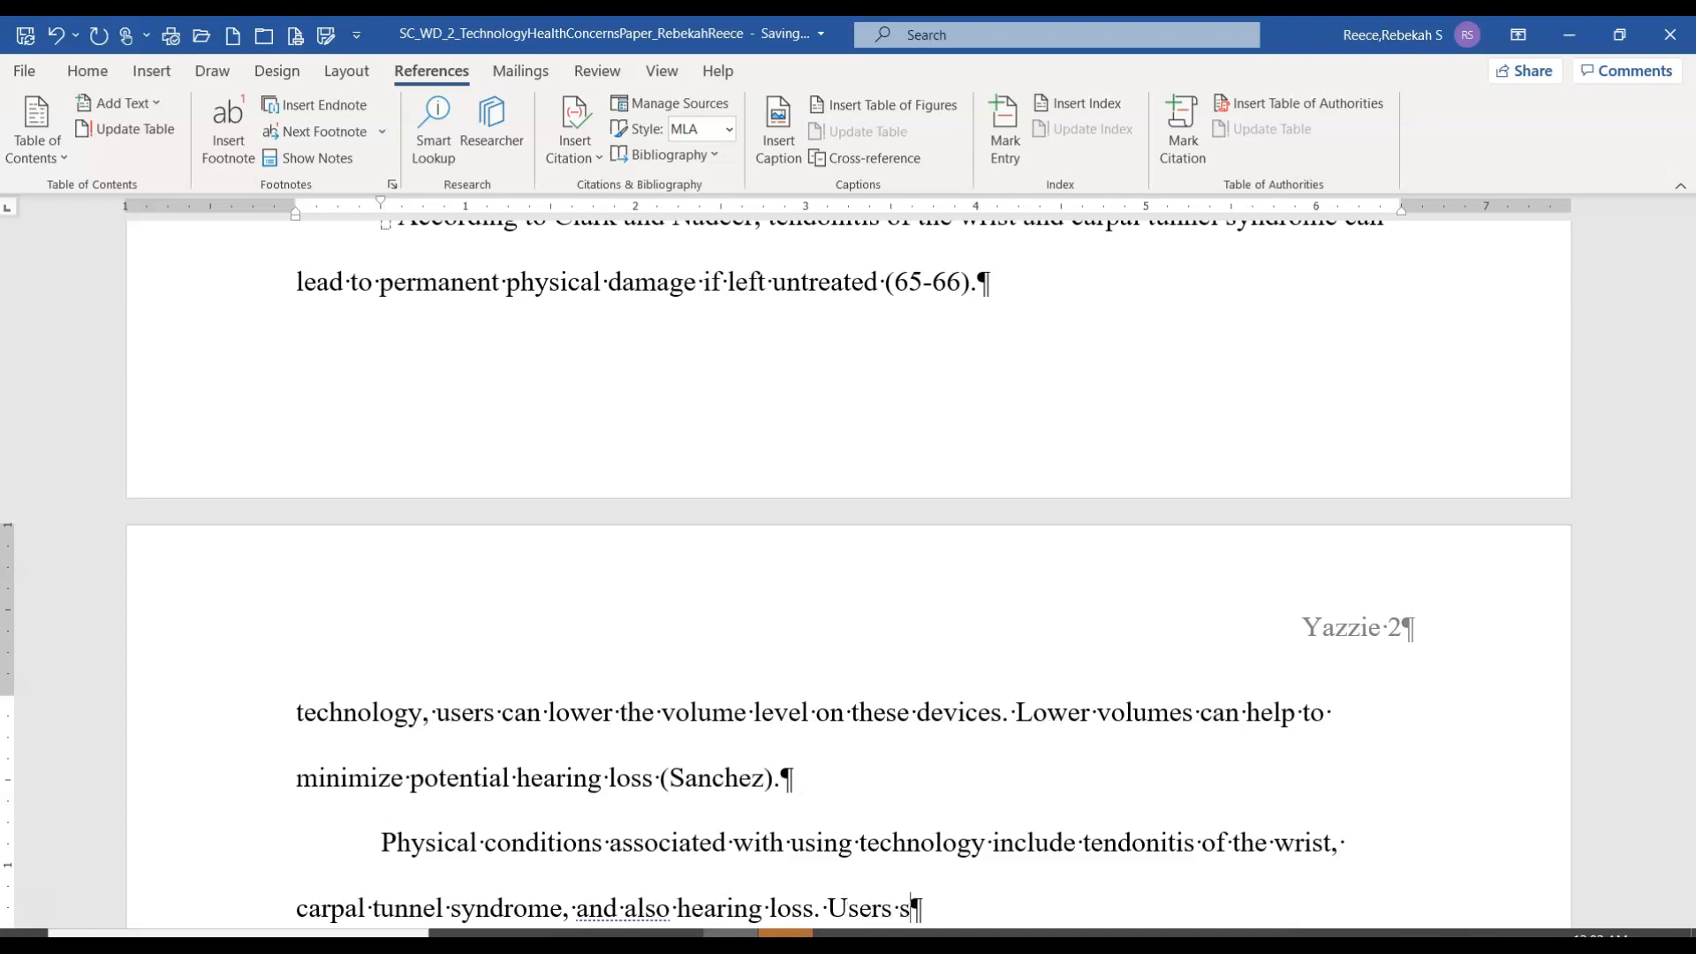
Complete the new paragraph's second sentence as "Users should take as many preventative measures as possible to avoid these conditions."
type("hould take a")
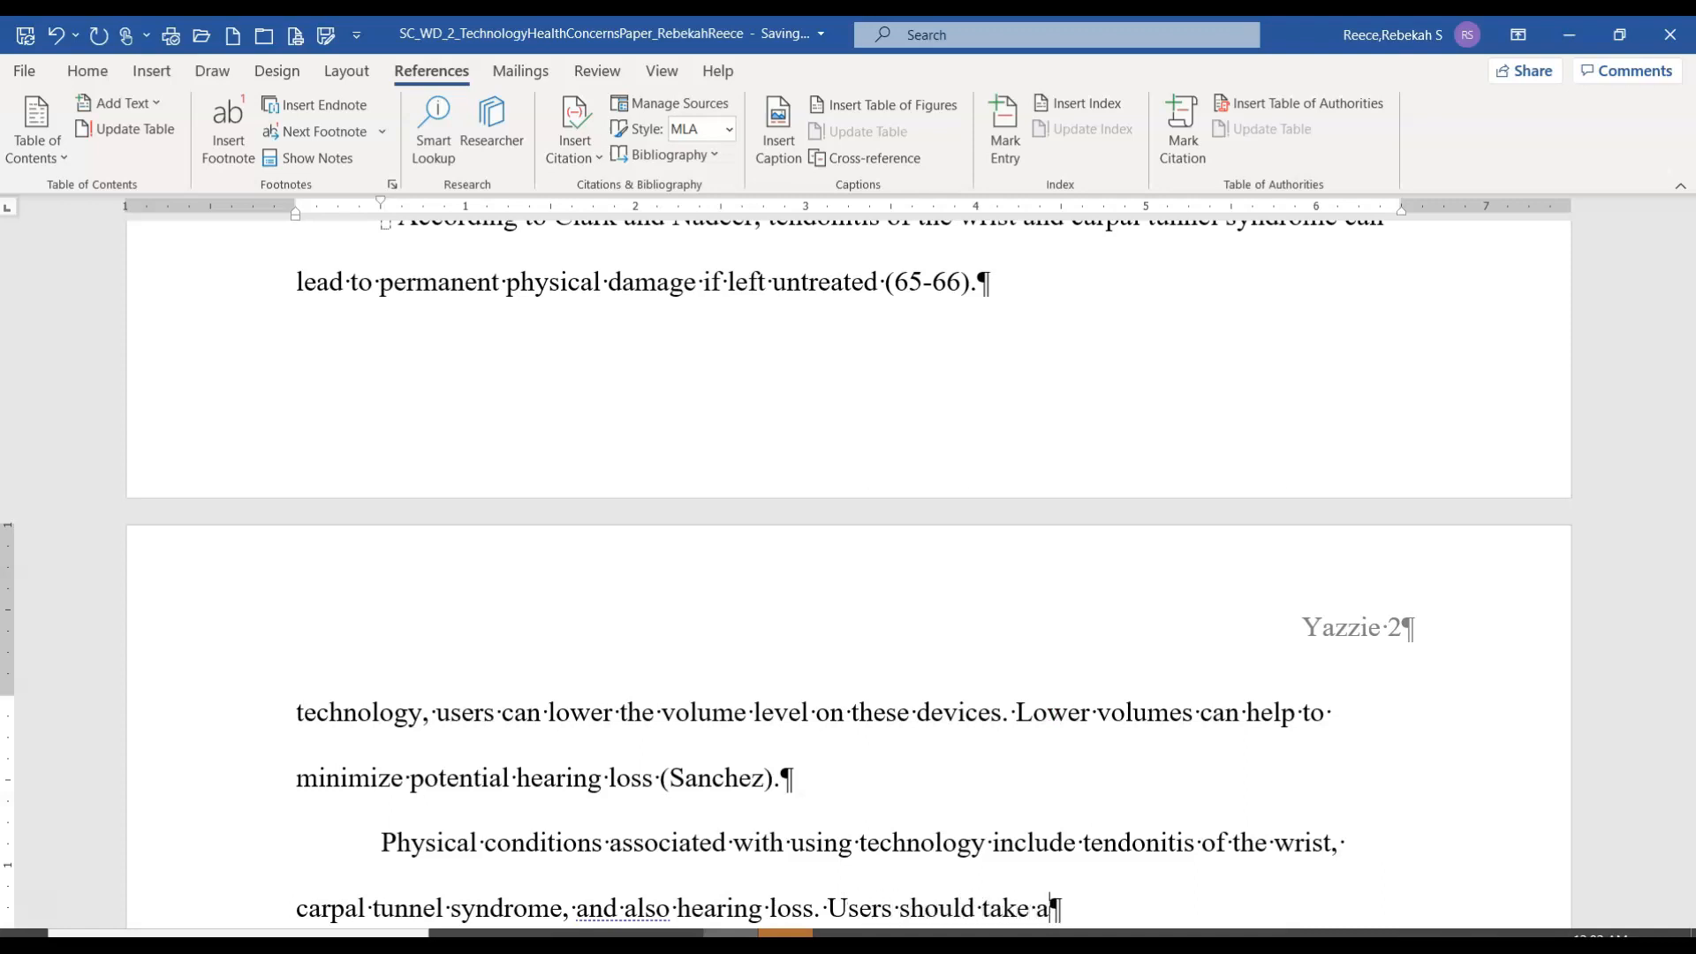
type("s many p")
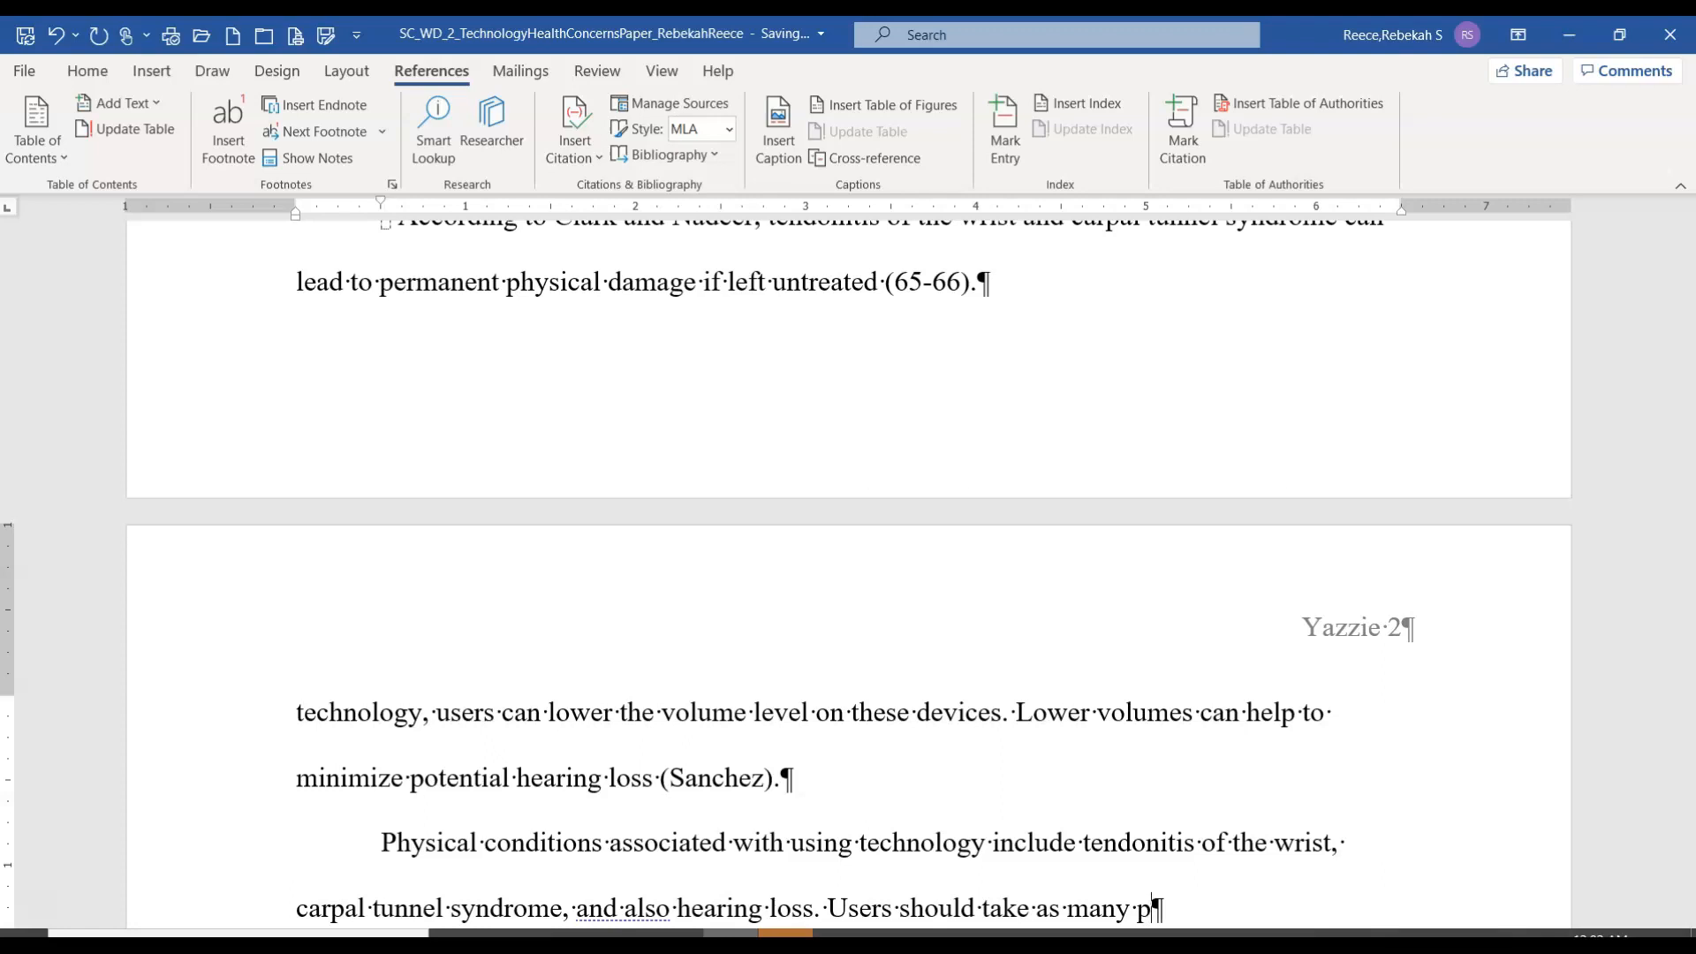
type("reventative m")
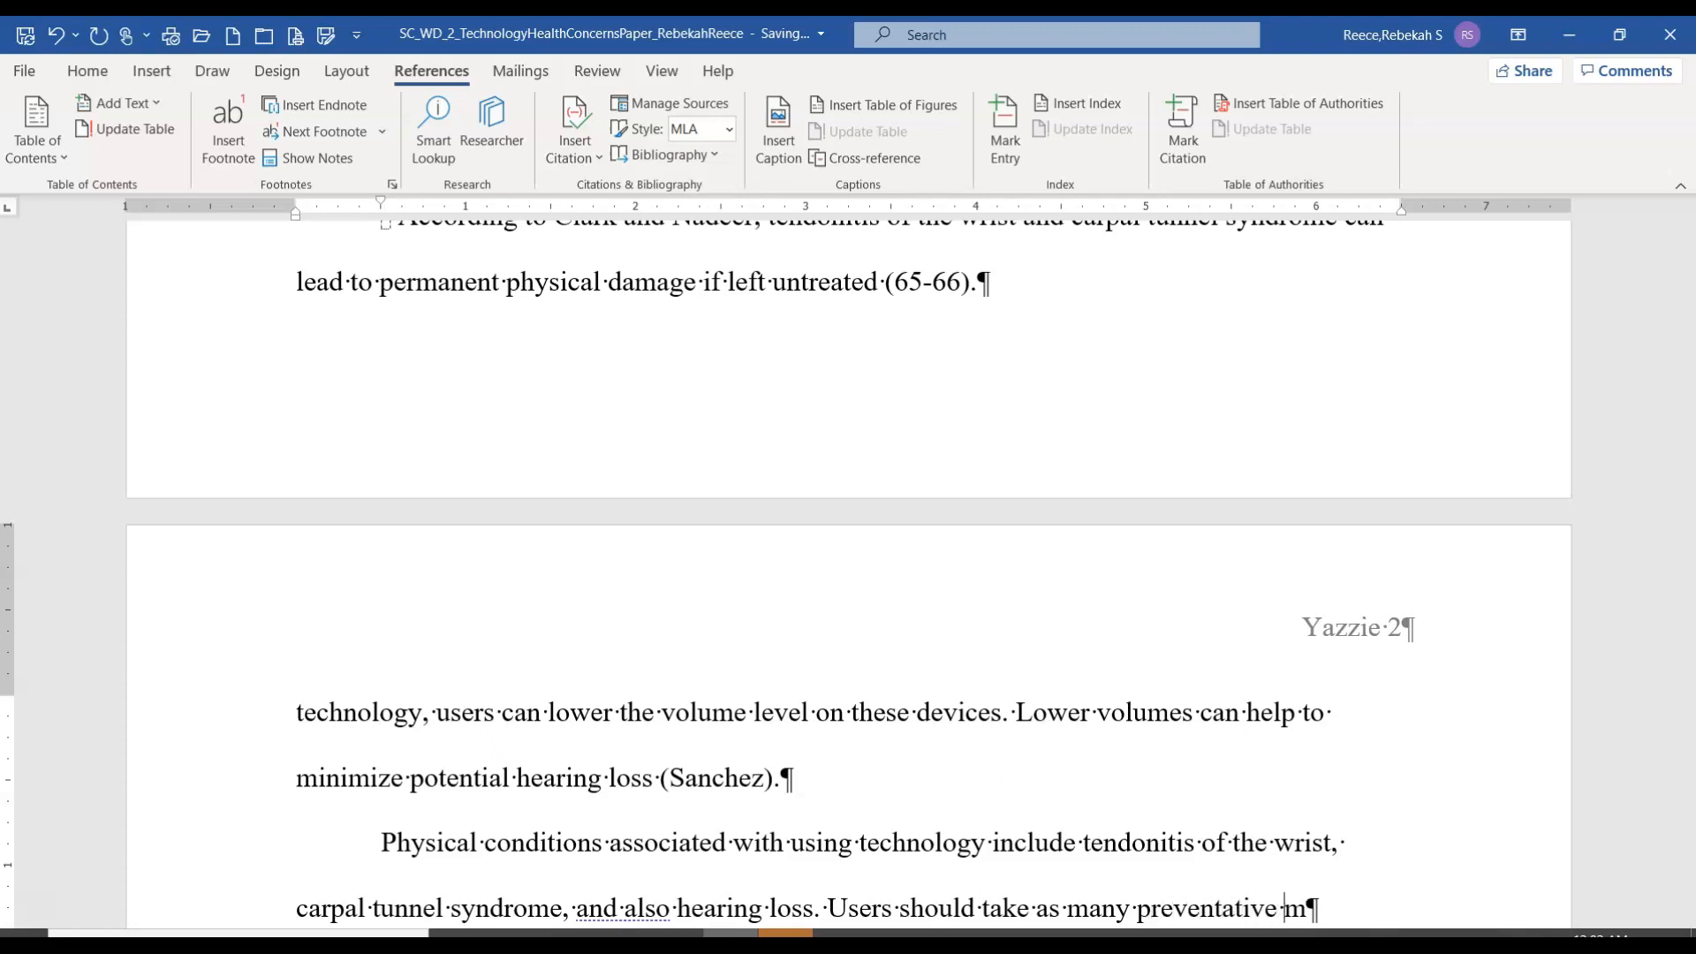
type("easures as possib")
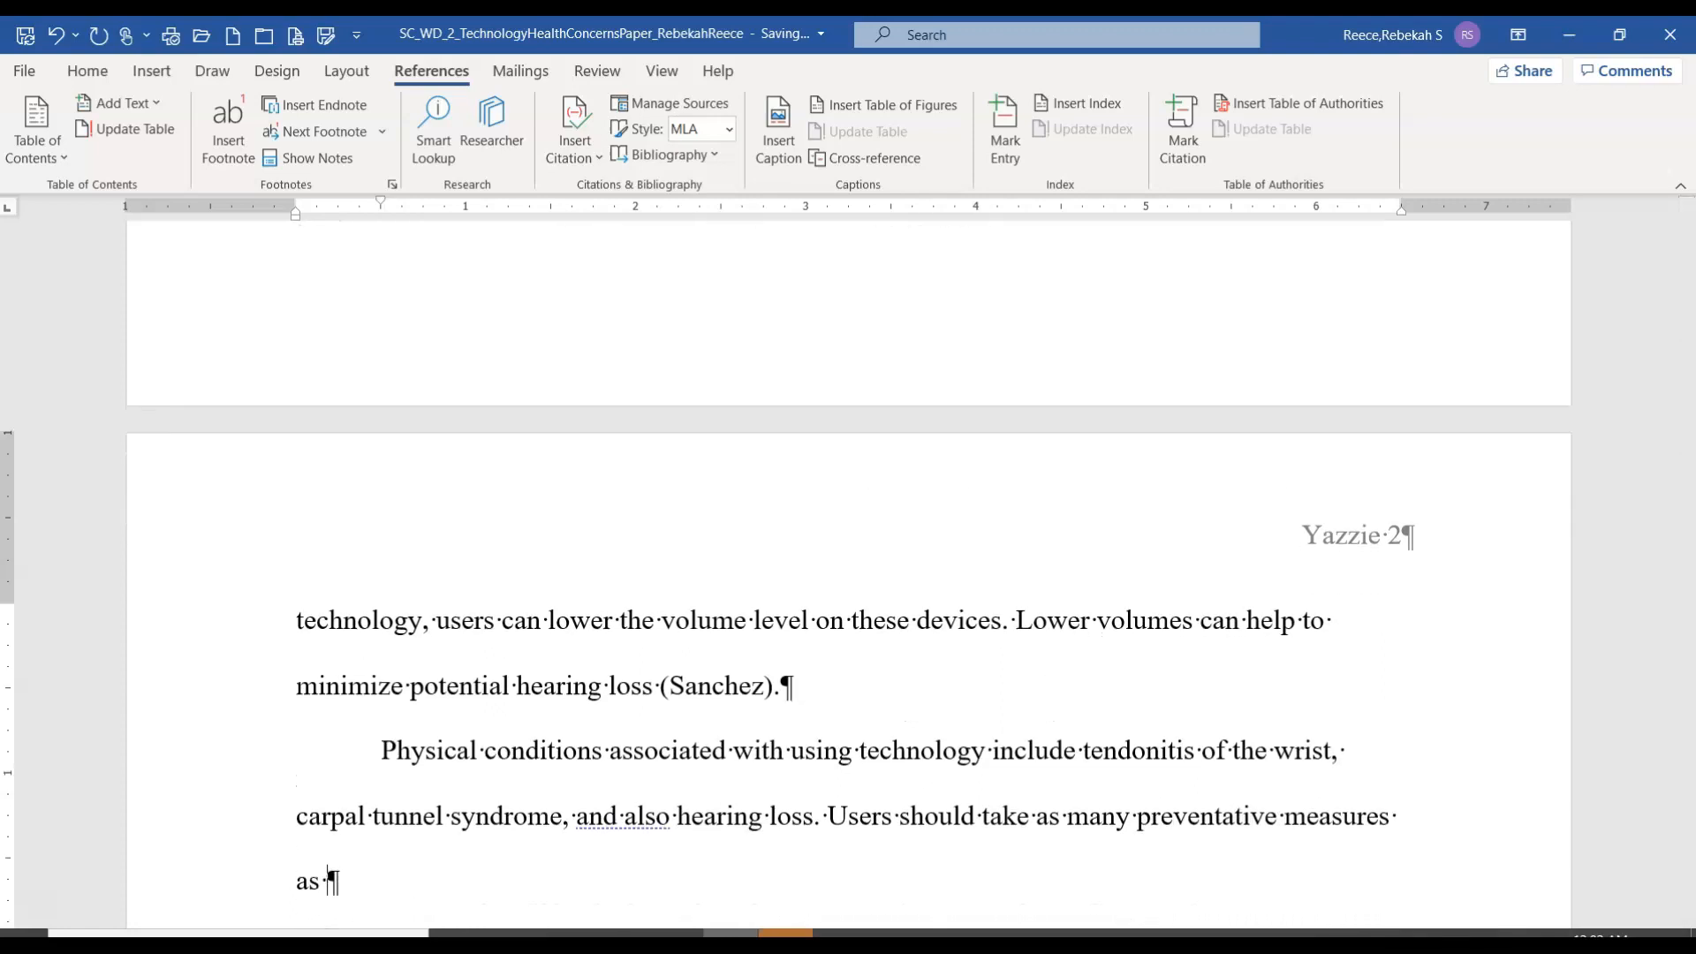
type("le to a")
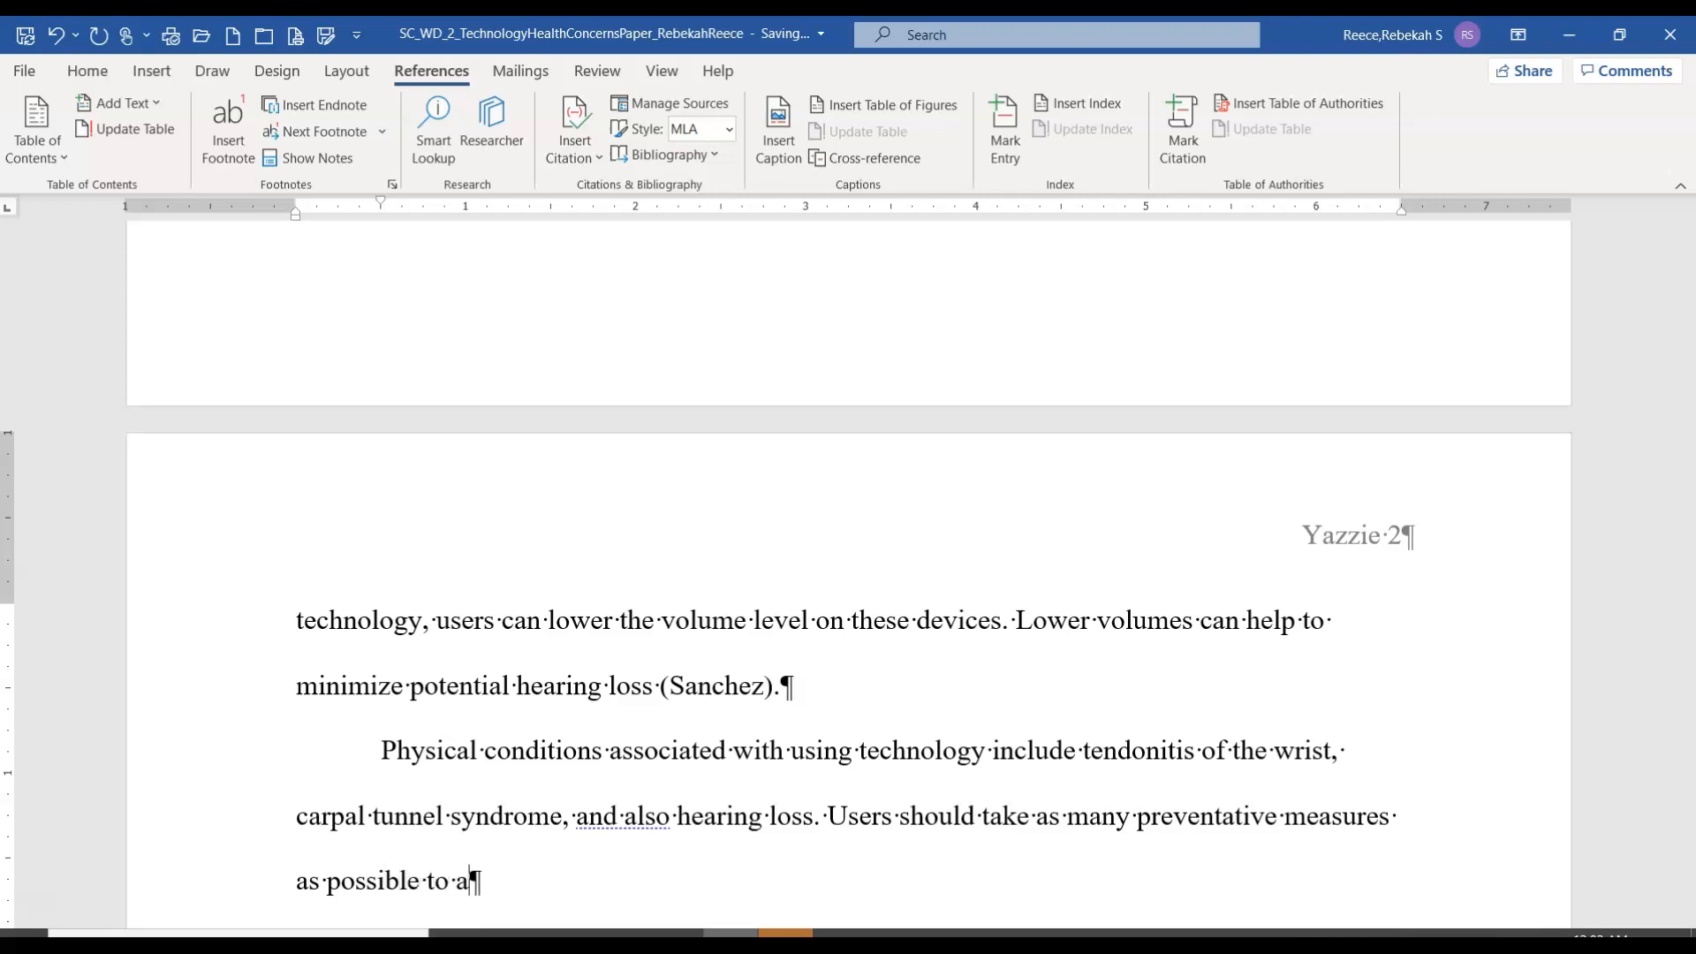
type("void these")
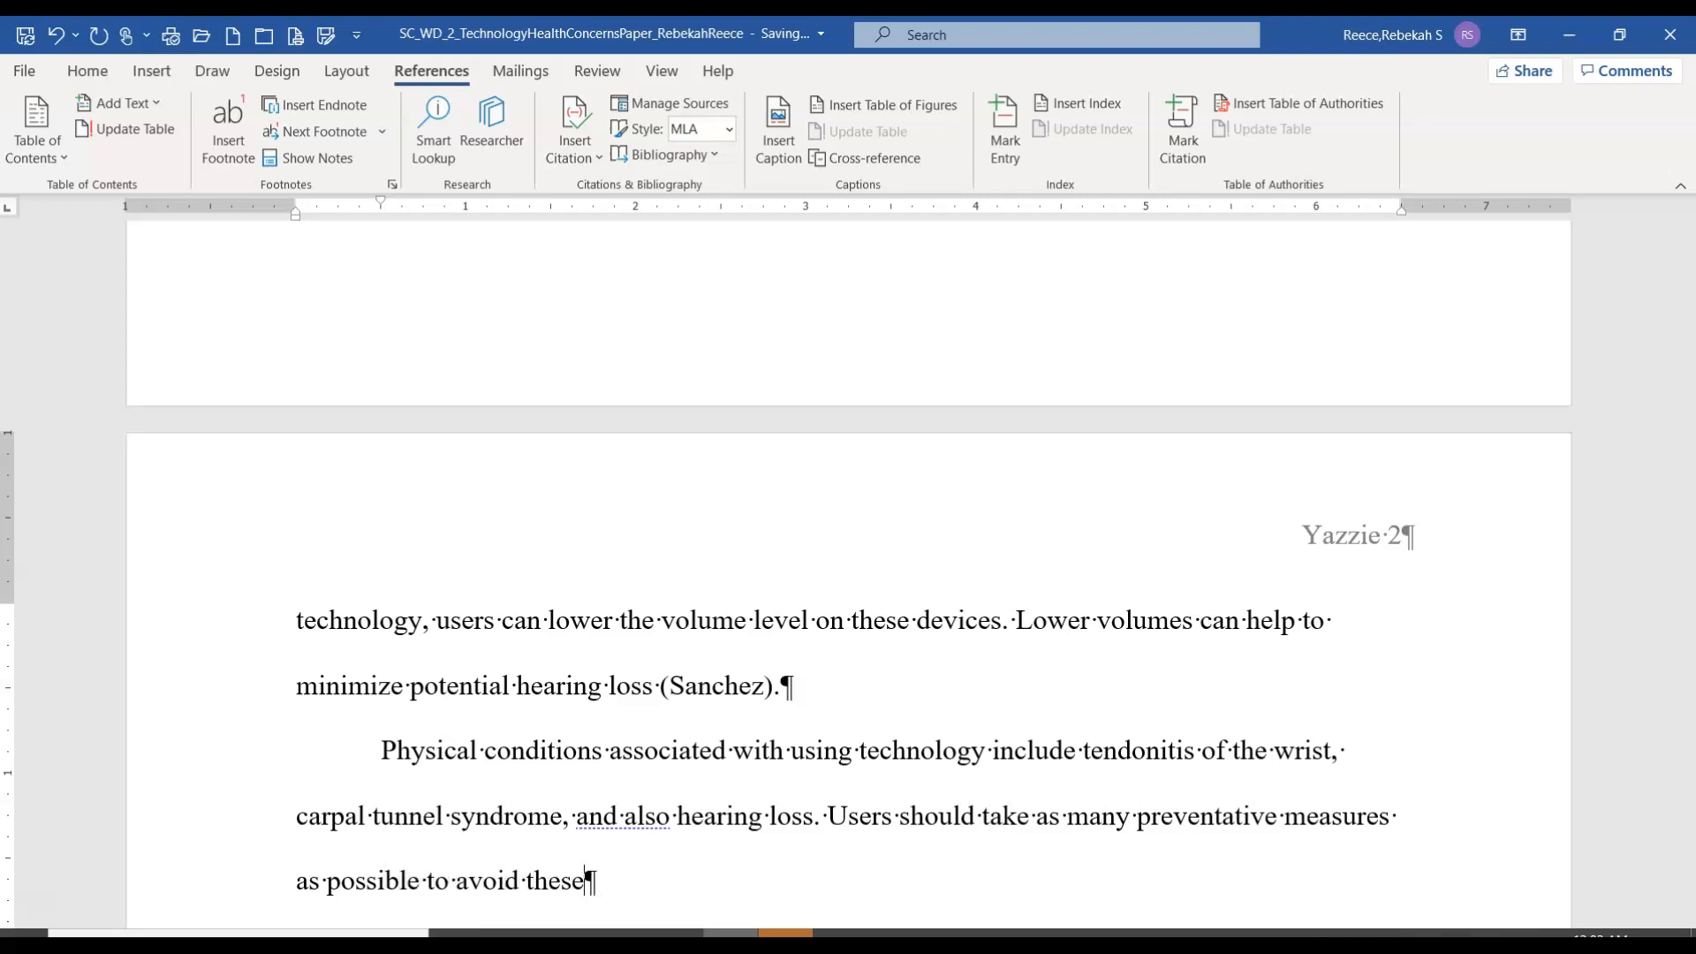
type(" conditions")
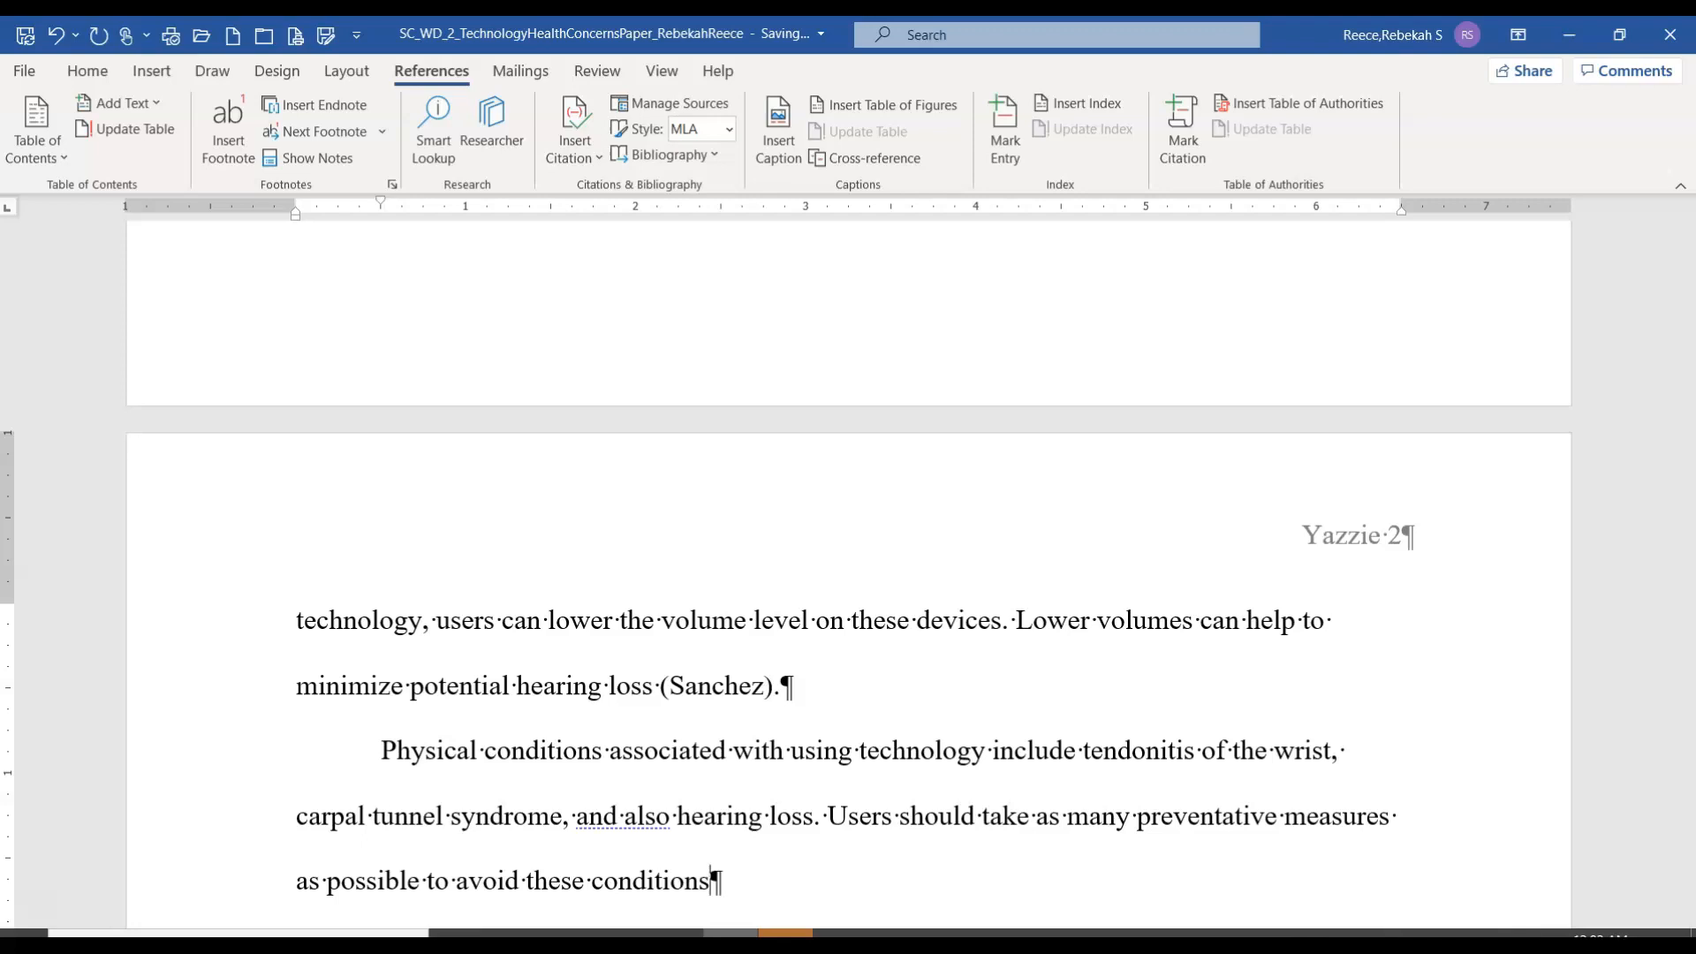
type(".")
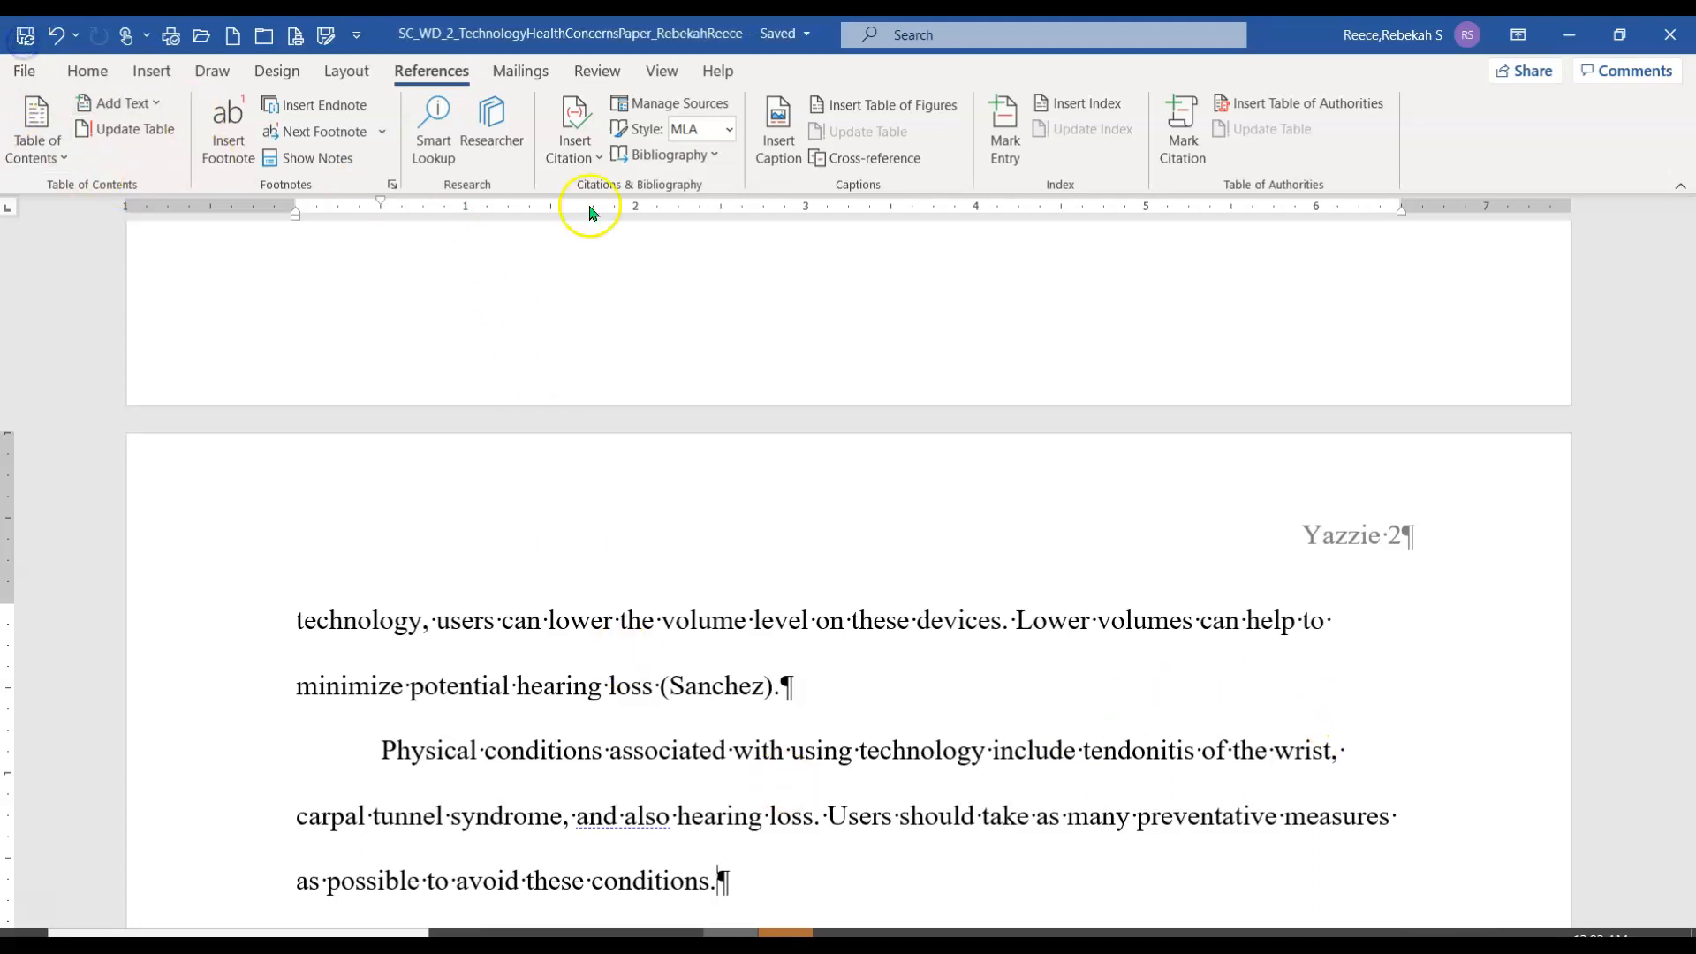
Insert a page break on a new line after the closing paragraph, which ends with "avoid these conditions."
double_click(399, 49)
double_click(455, 48)
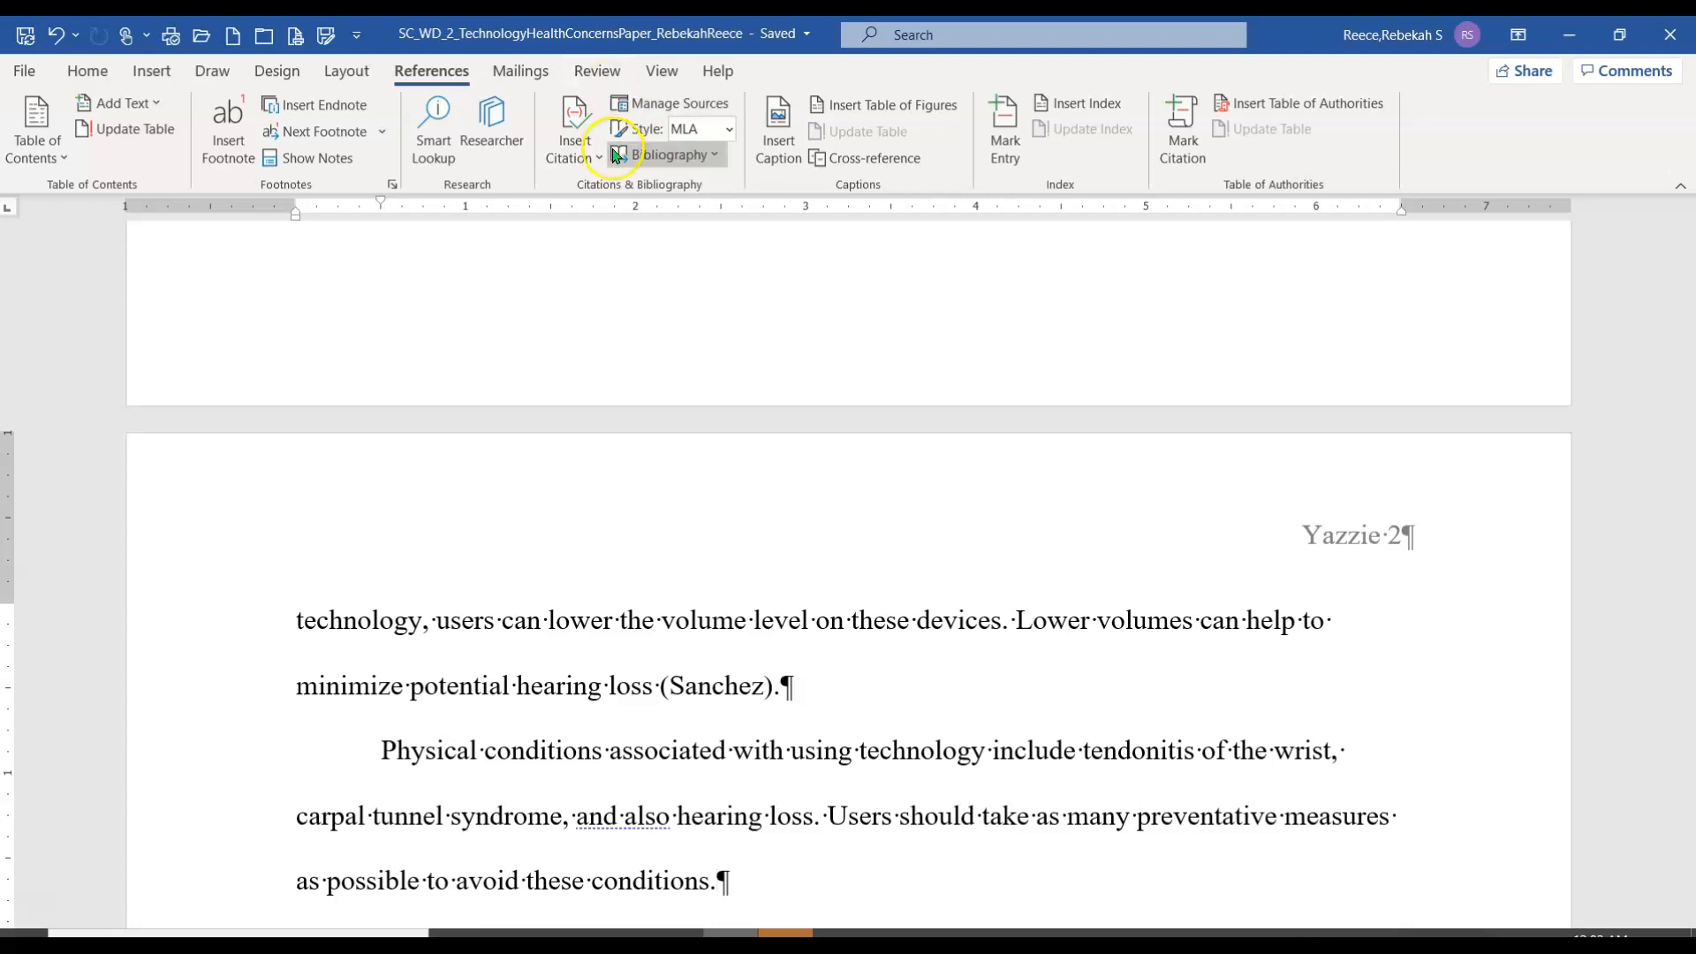
scroll(693, 367, "down", 3)
scroll(694, 366, "down", 3)
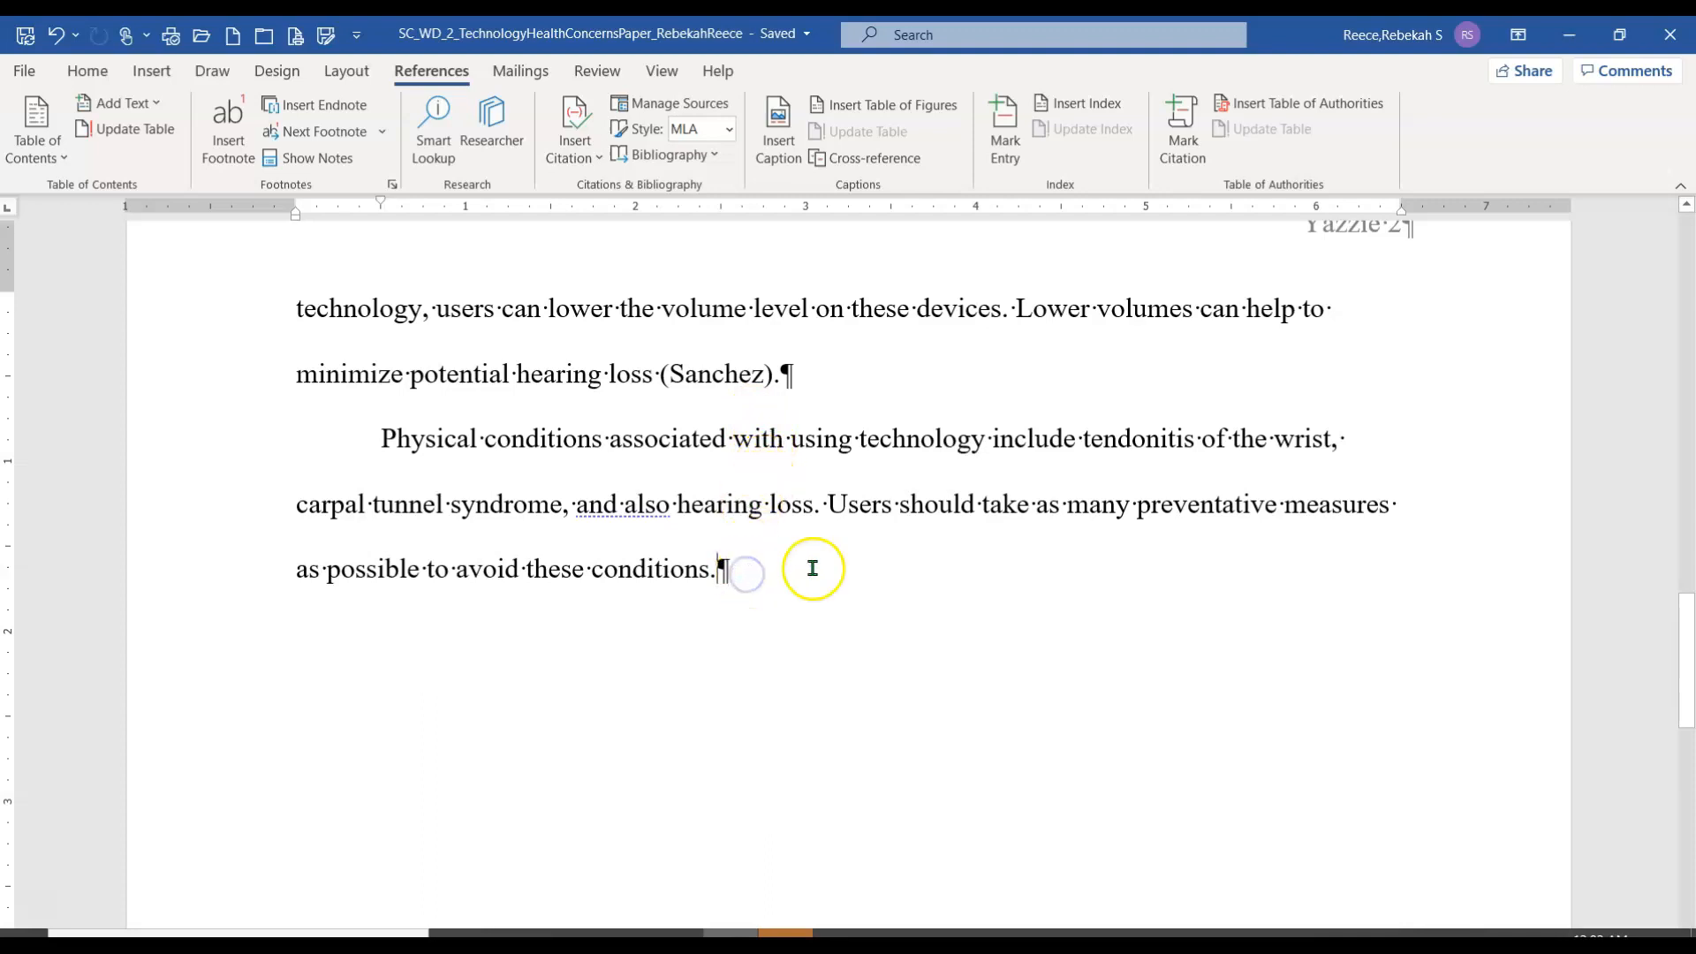
scroll(810, 568, "down", 2)
scroll(813, 568, "down", 1)
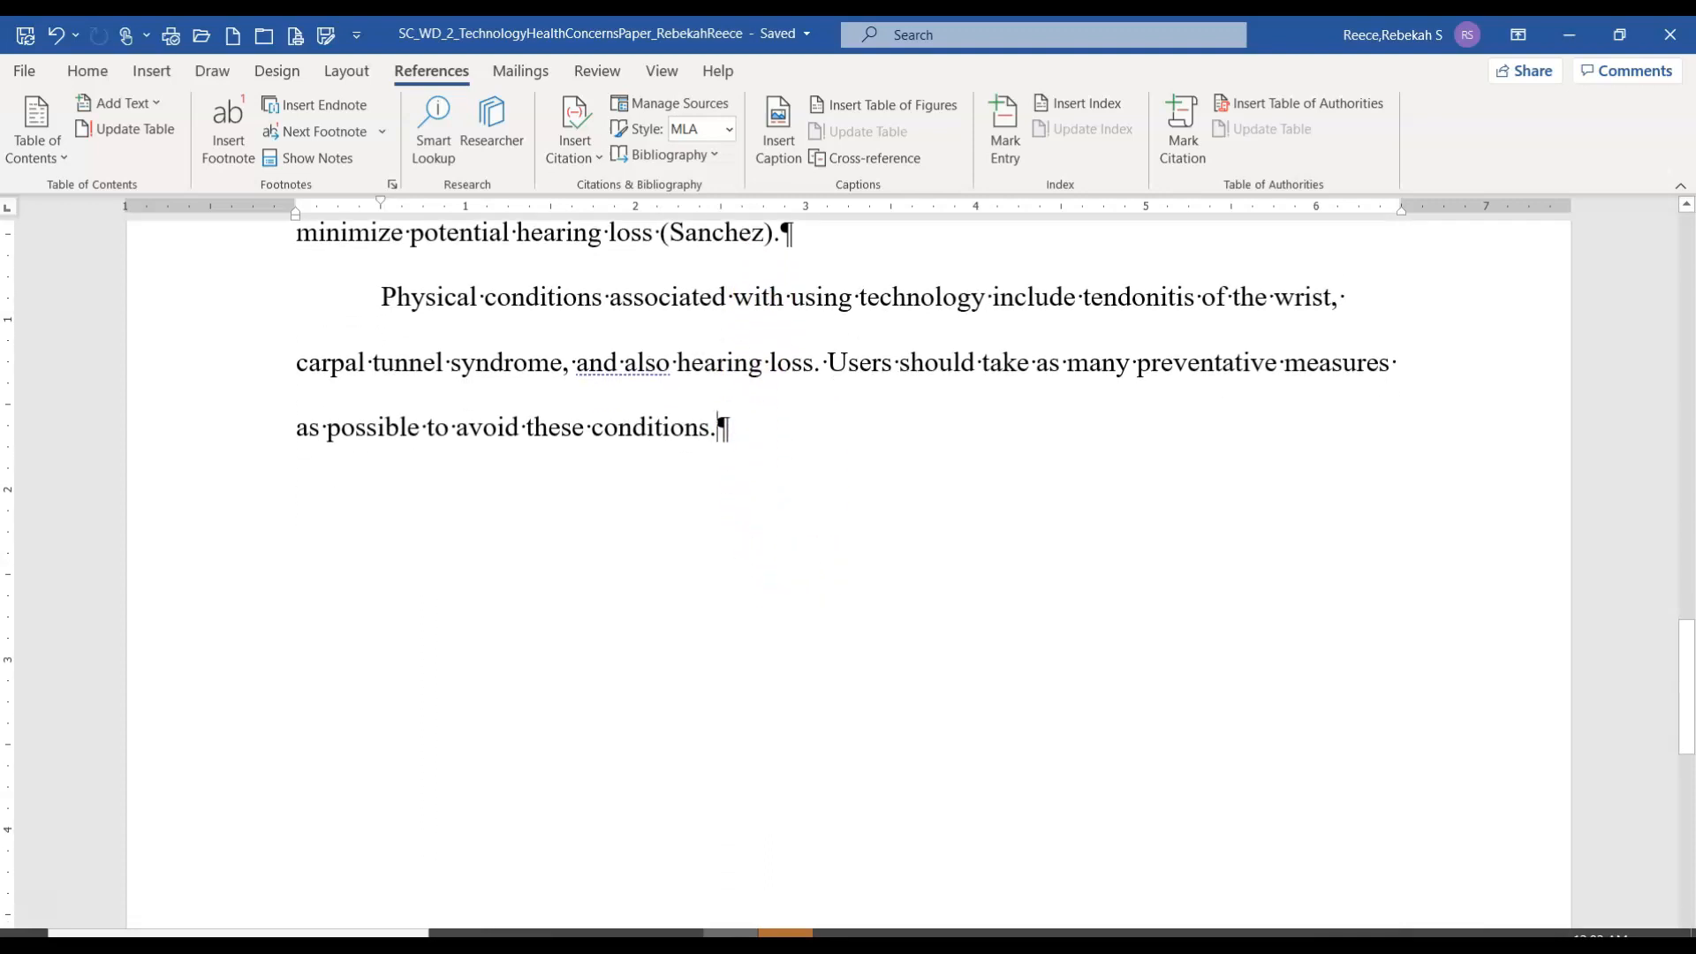
scroll(800, 539, "down", 10)
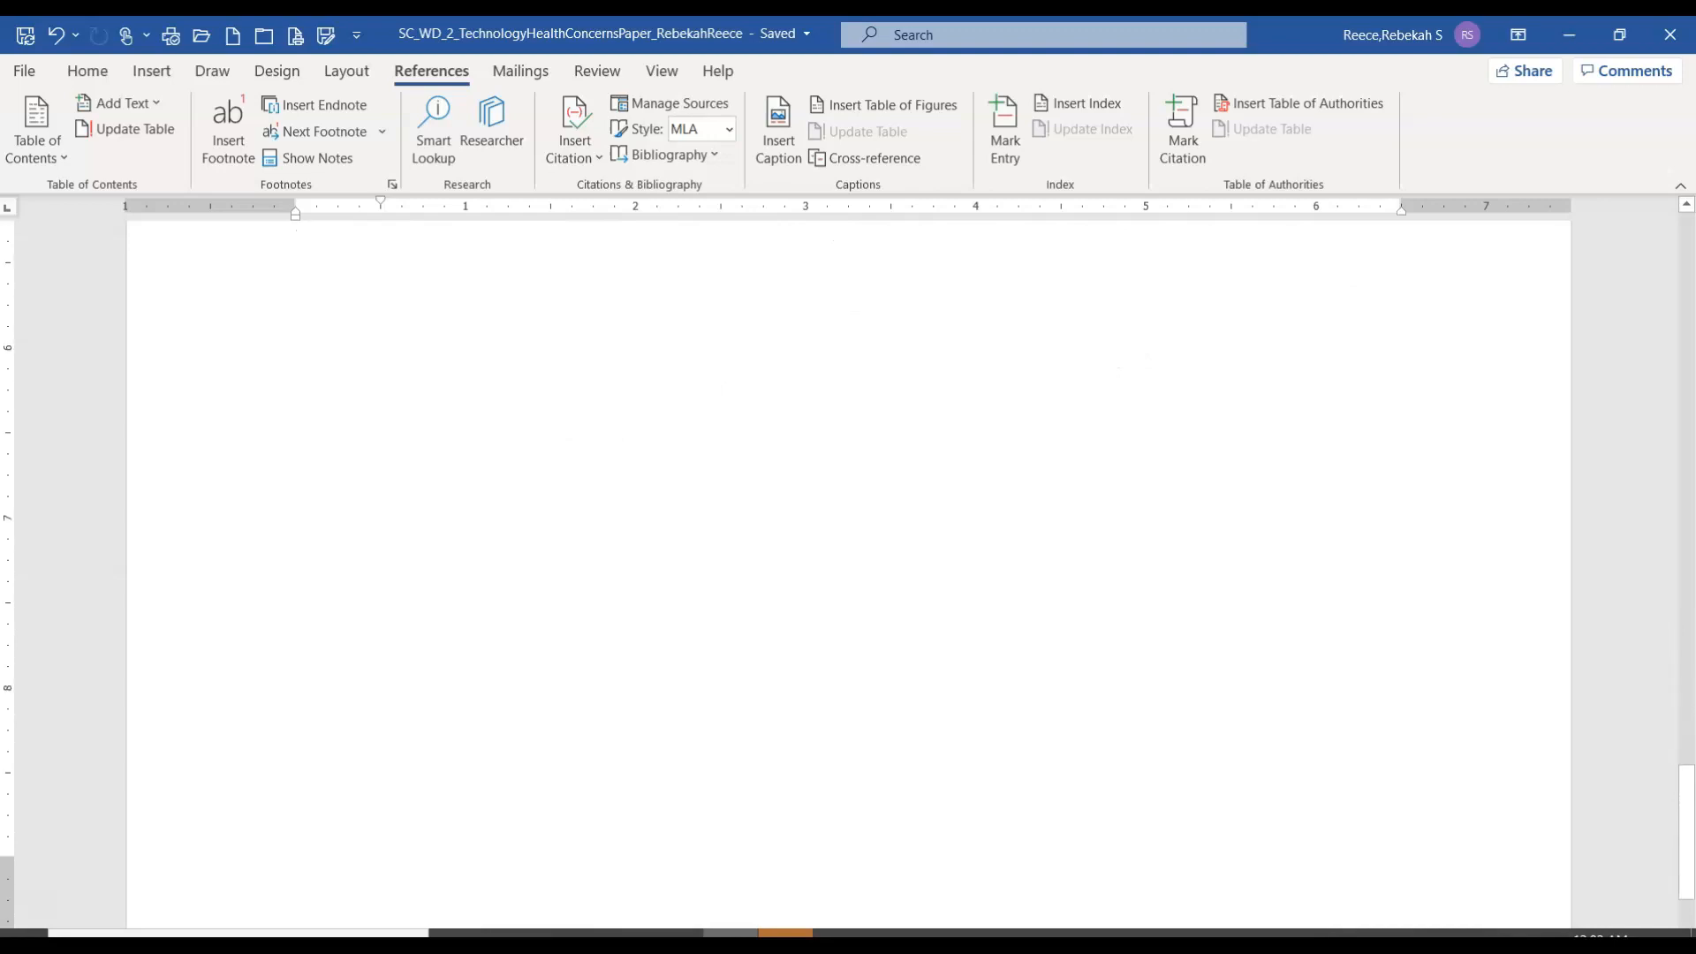
scroll(813, 568, "up", 10)
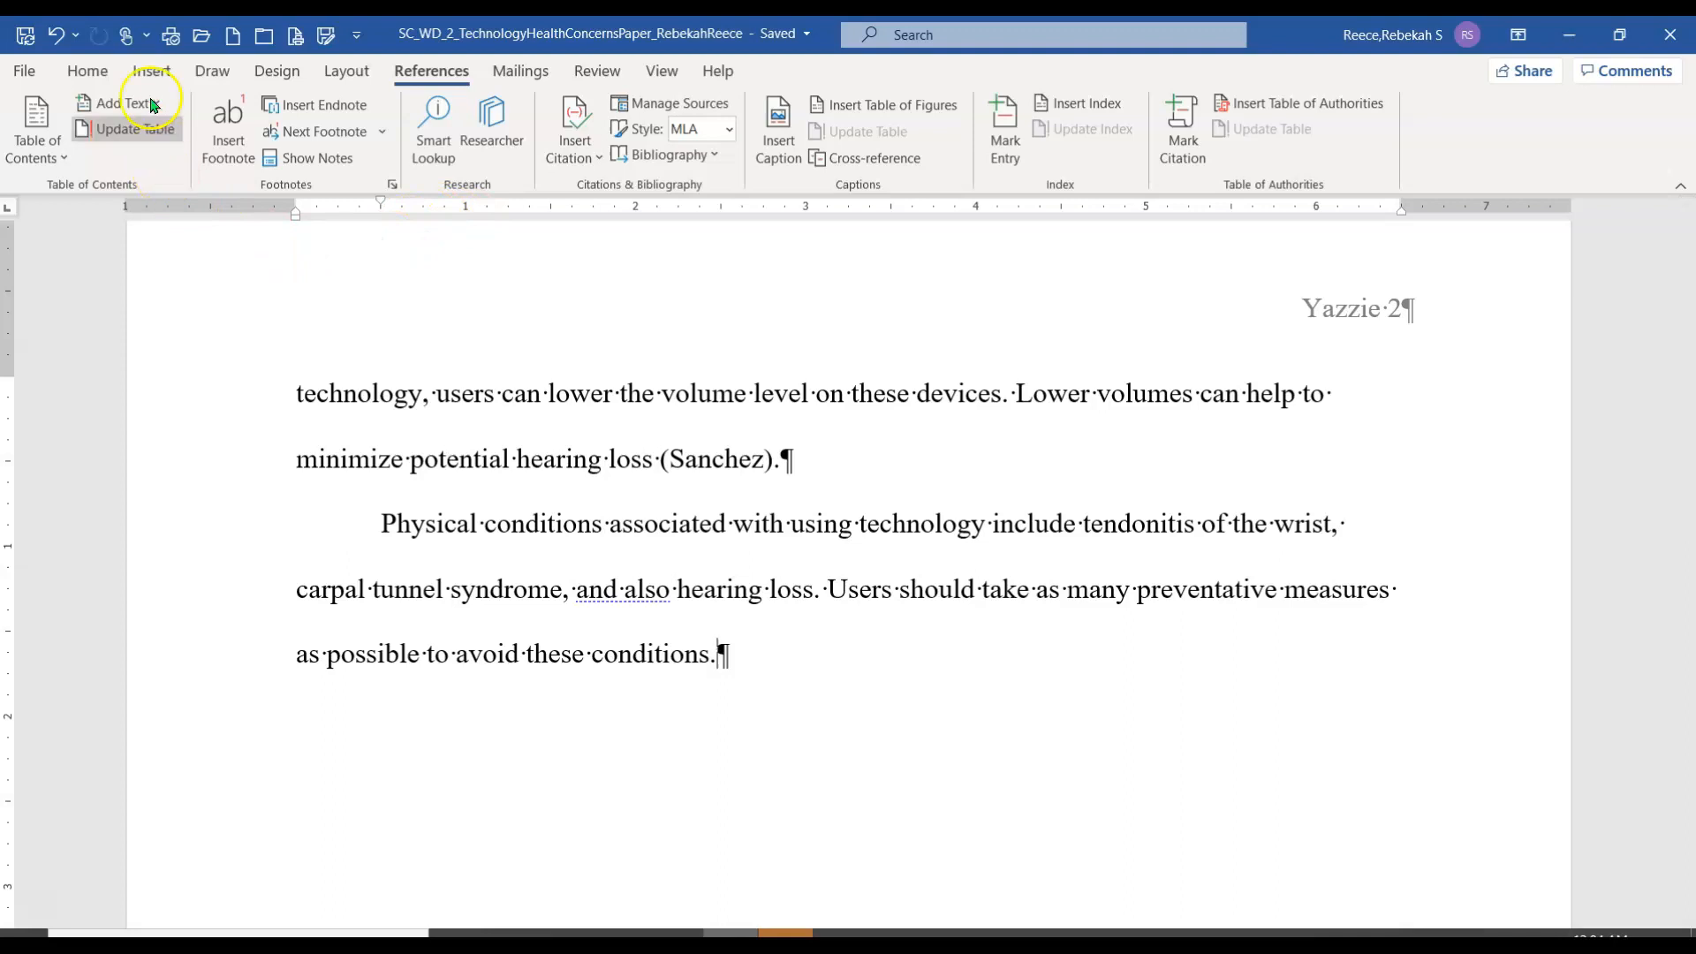
left_click(152, 70)
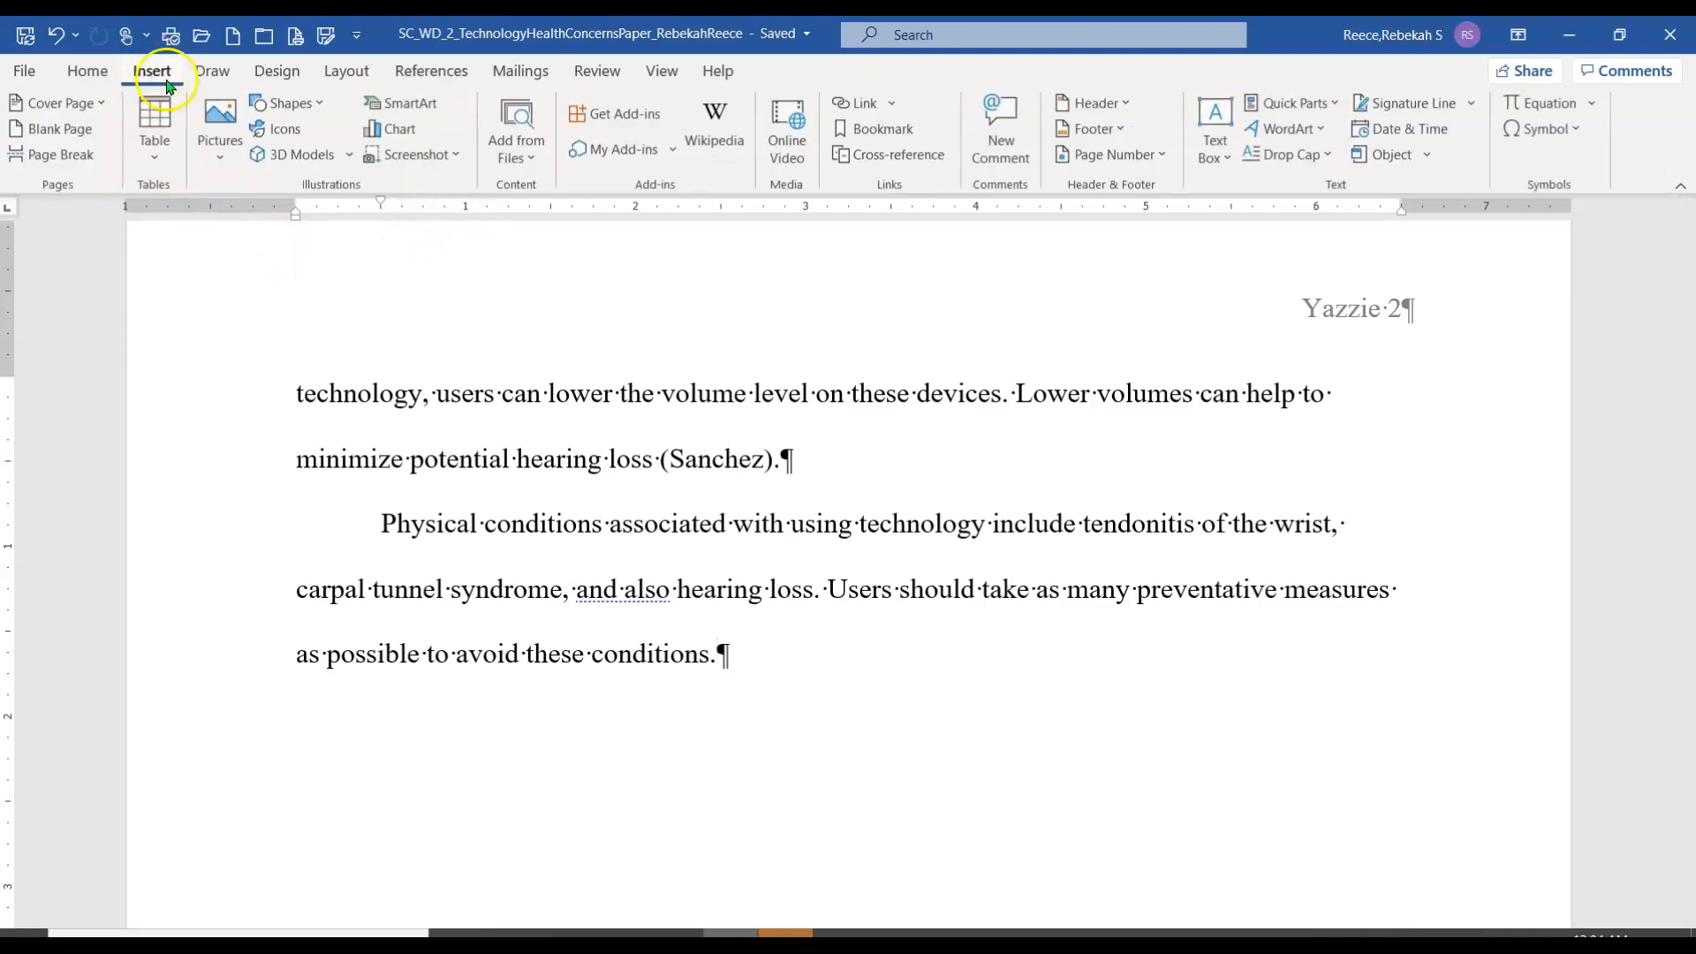
left_click(59, 155)
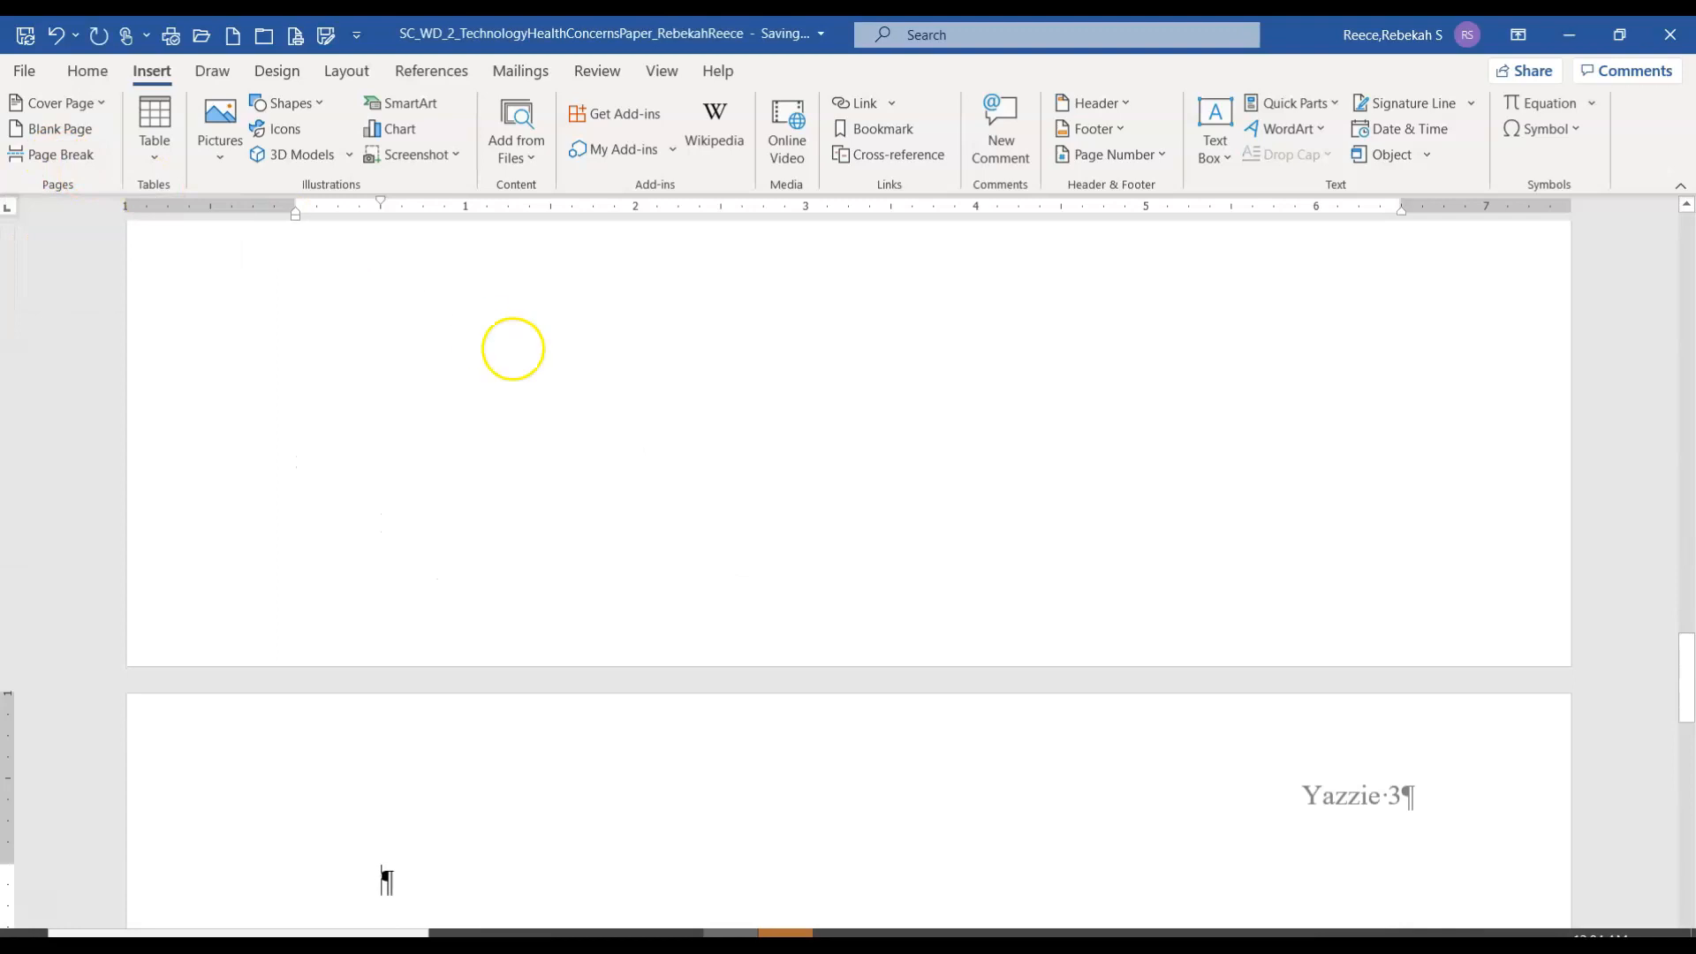
Examine the page break below the closing paragraph and the new blank page that follows it
scroll(544, 382, "up", 5)
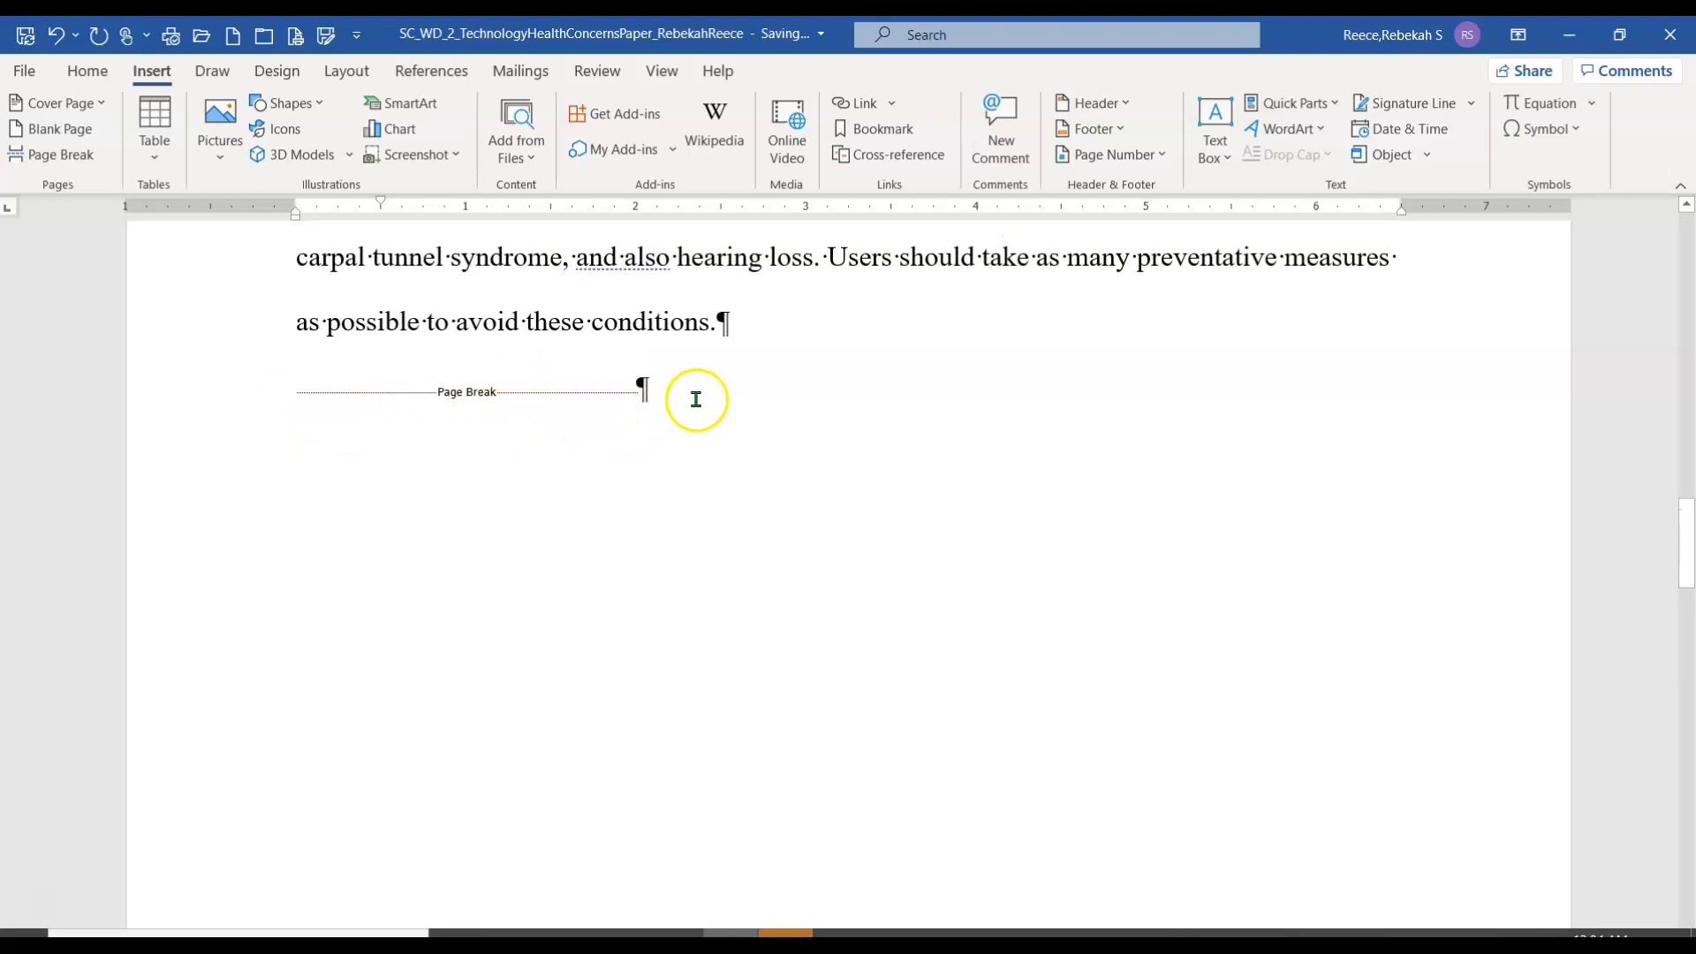
scroll(701, 460, "down", 5)
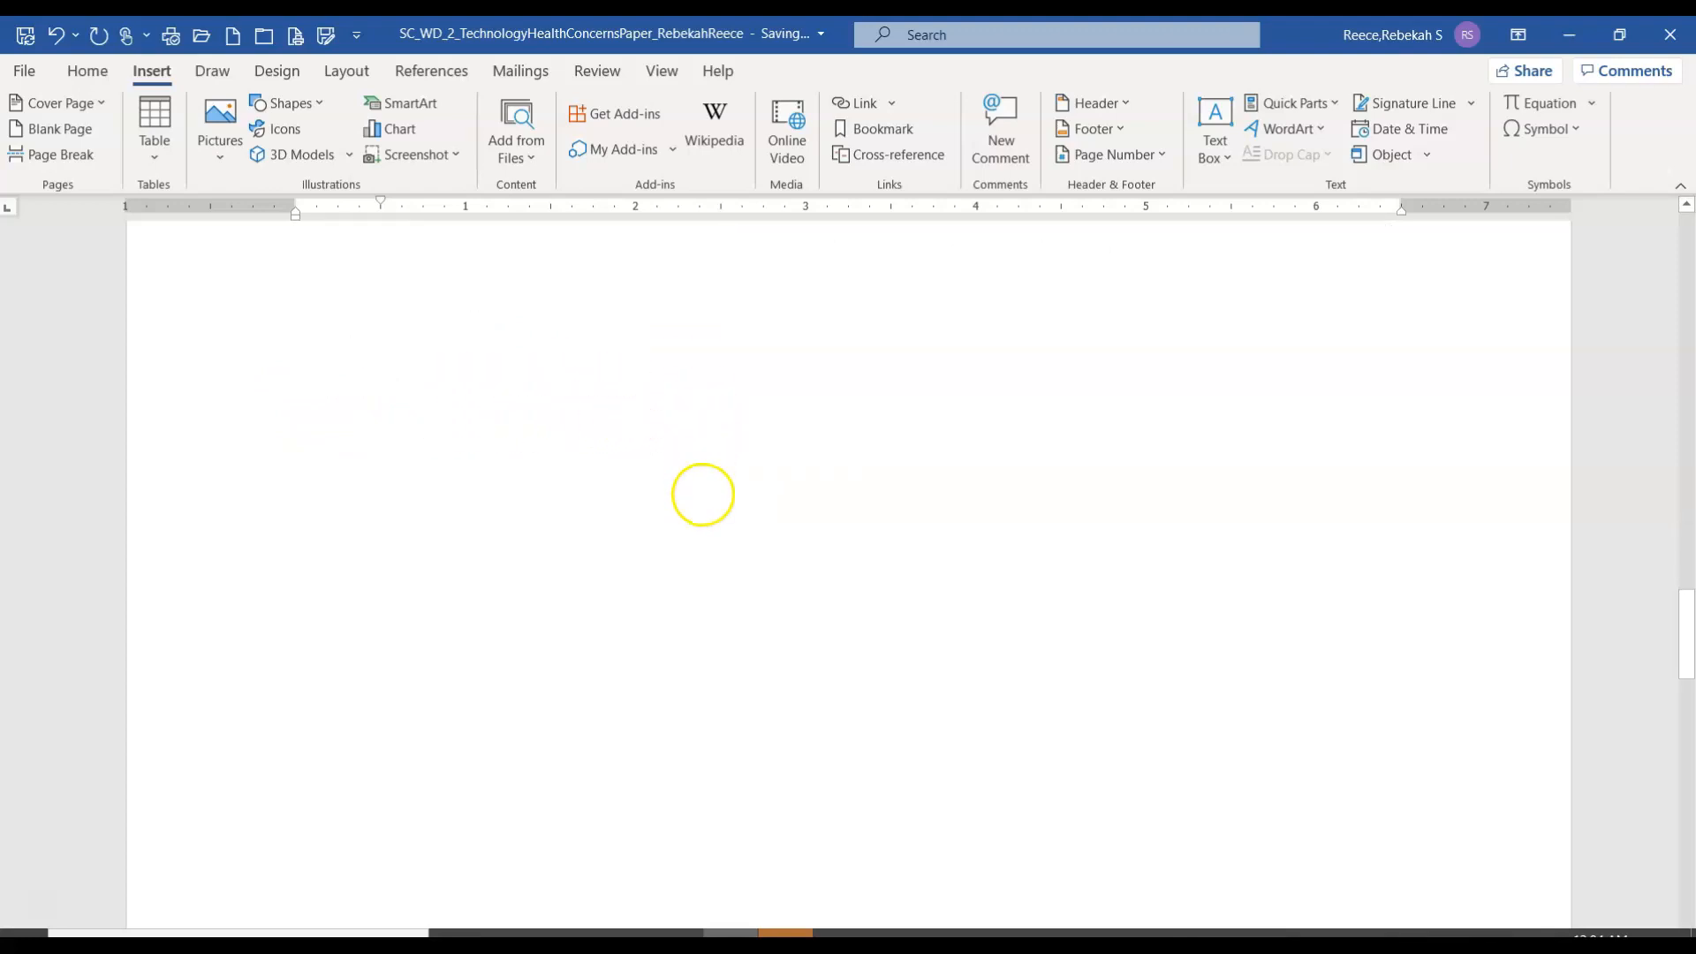
scroll(702, 495, "down", 3)
scroll(703, 495, "up", 6)
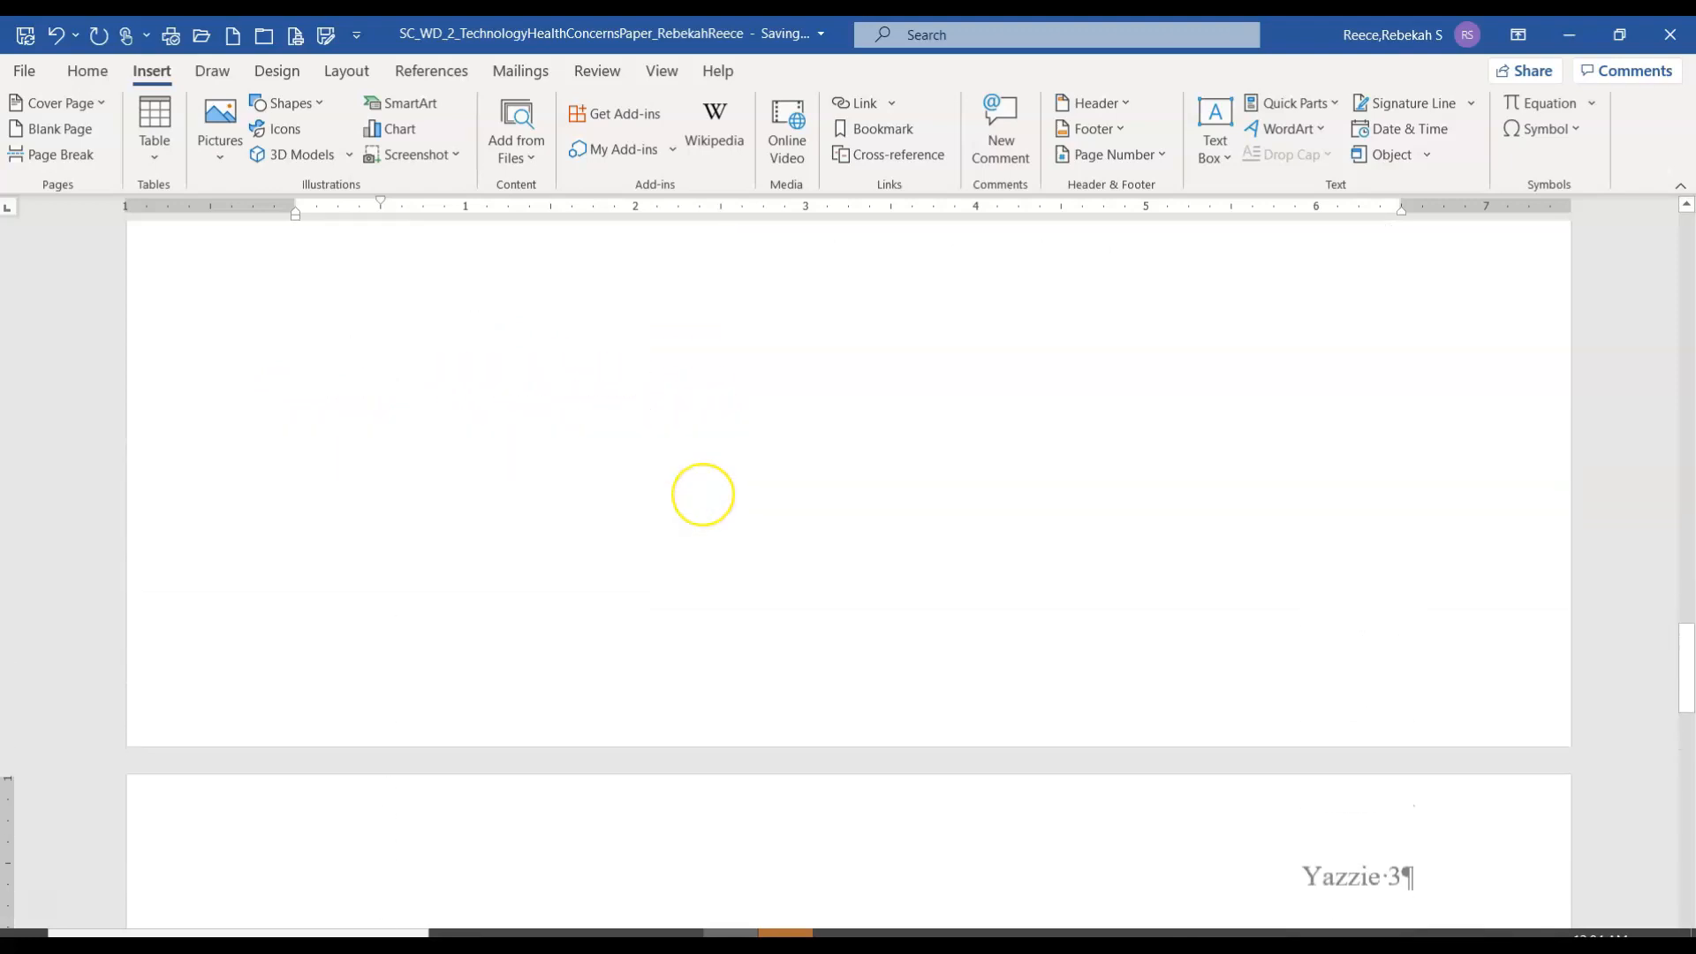
scroll(702, 494, "up", 8)
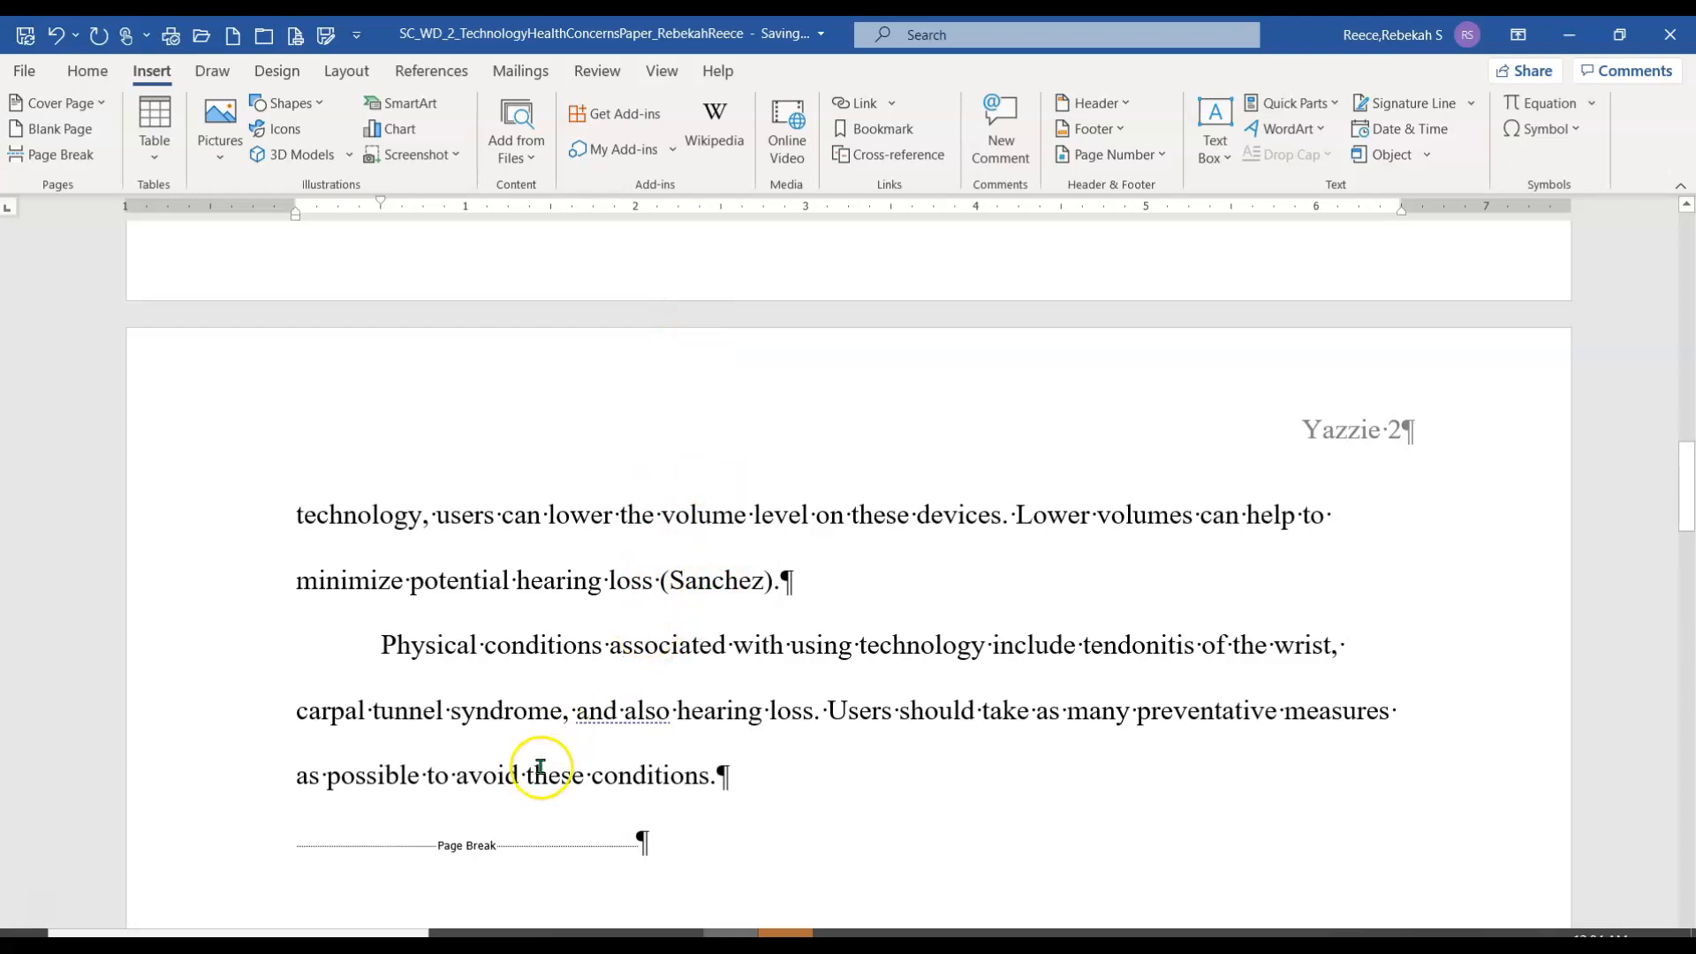
scroll(540, 777, "down", 3)
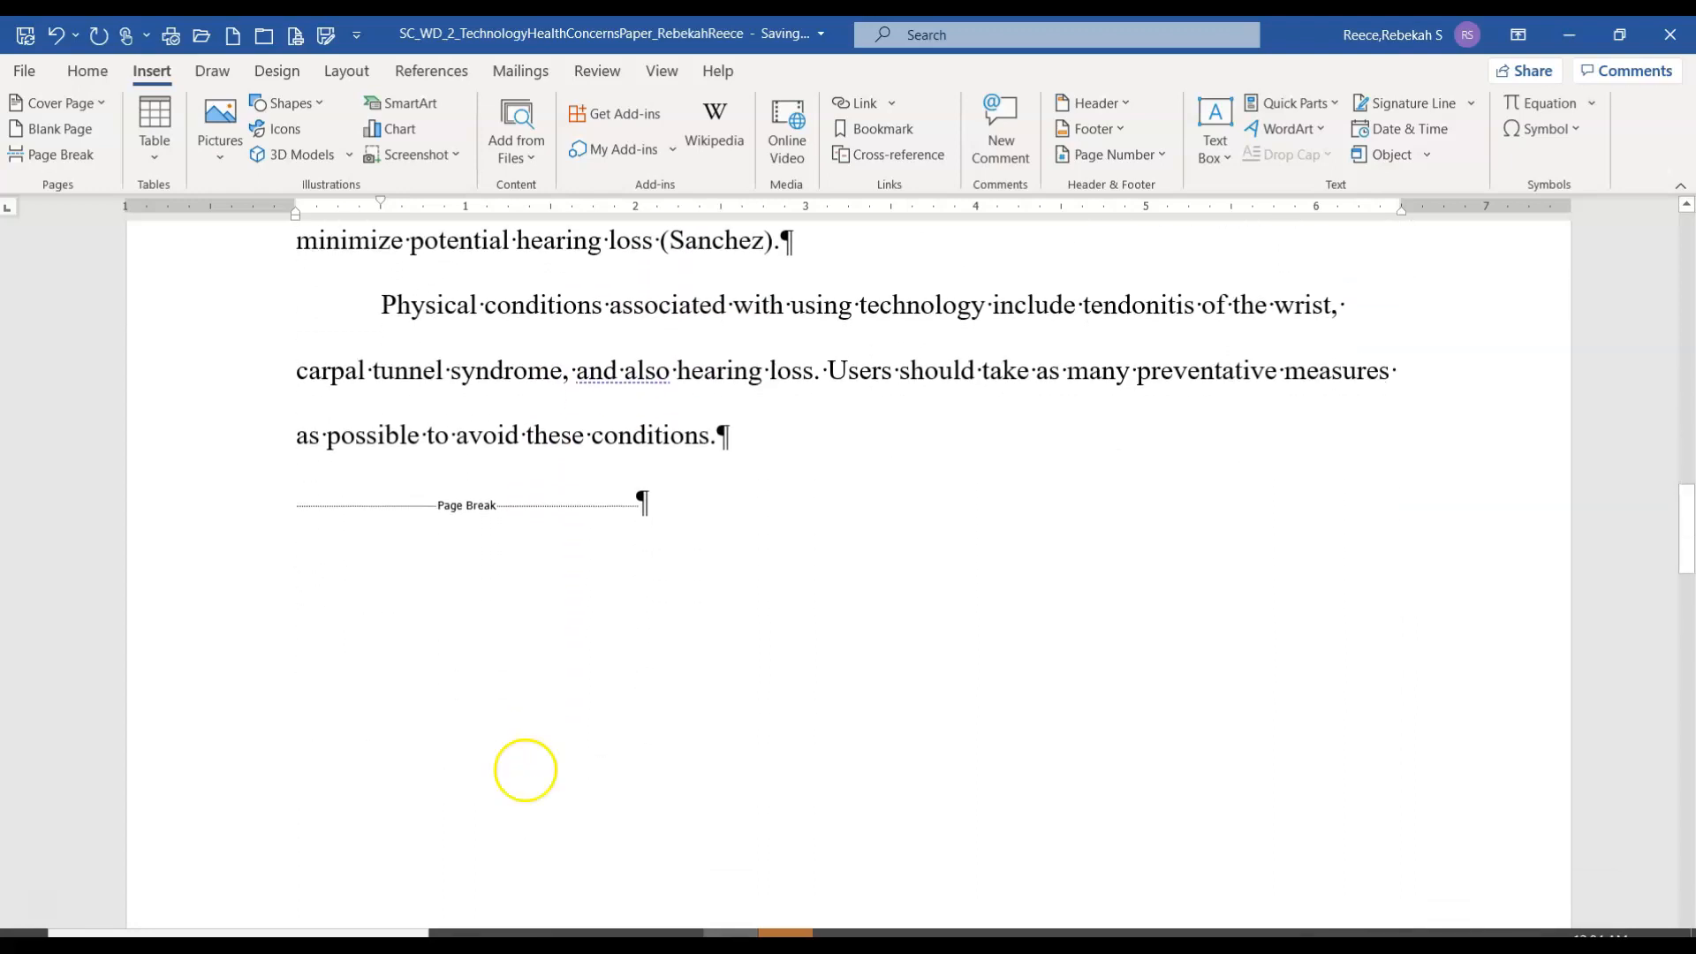
scroll(530, 759, "down", 5)
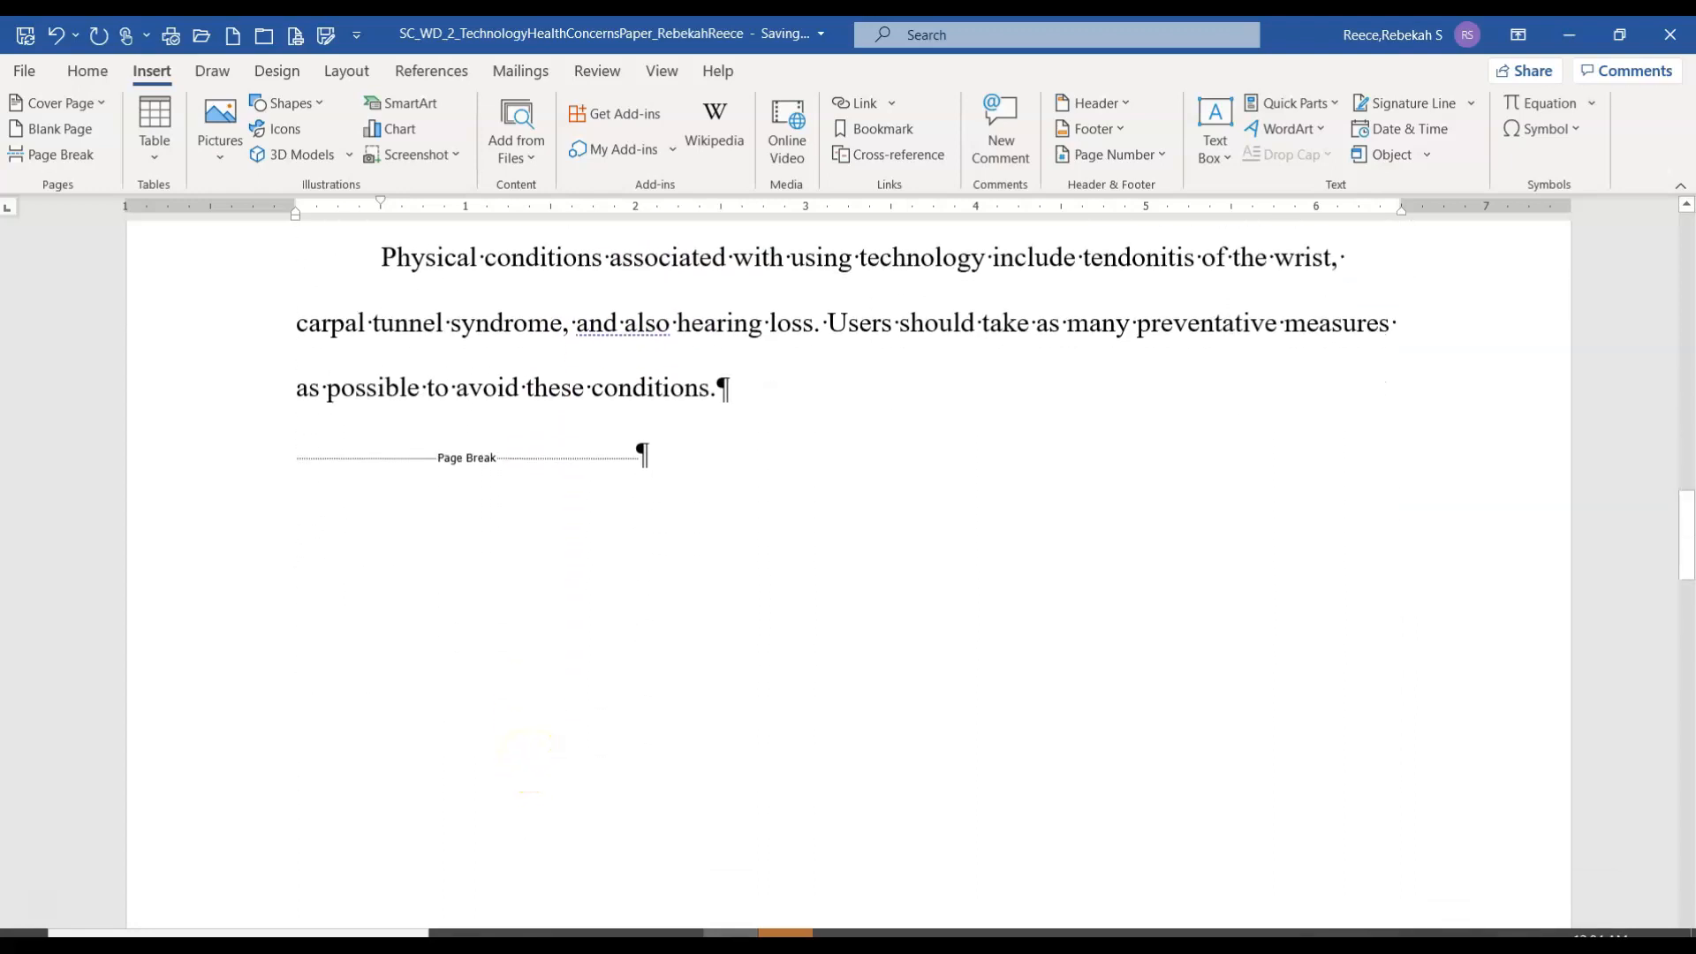
scroll(533, 754, "down", 7)
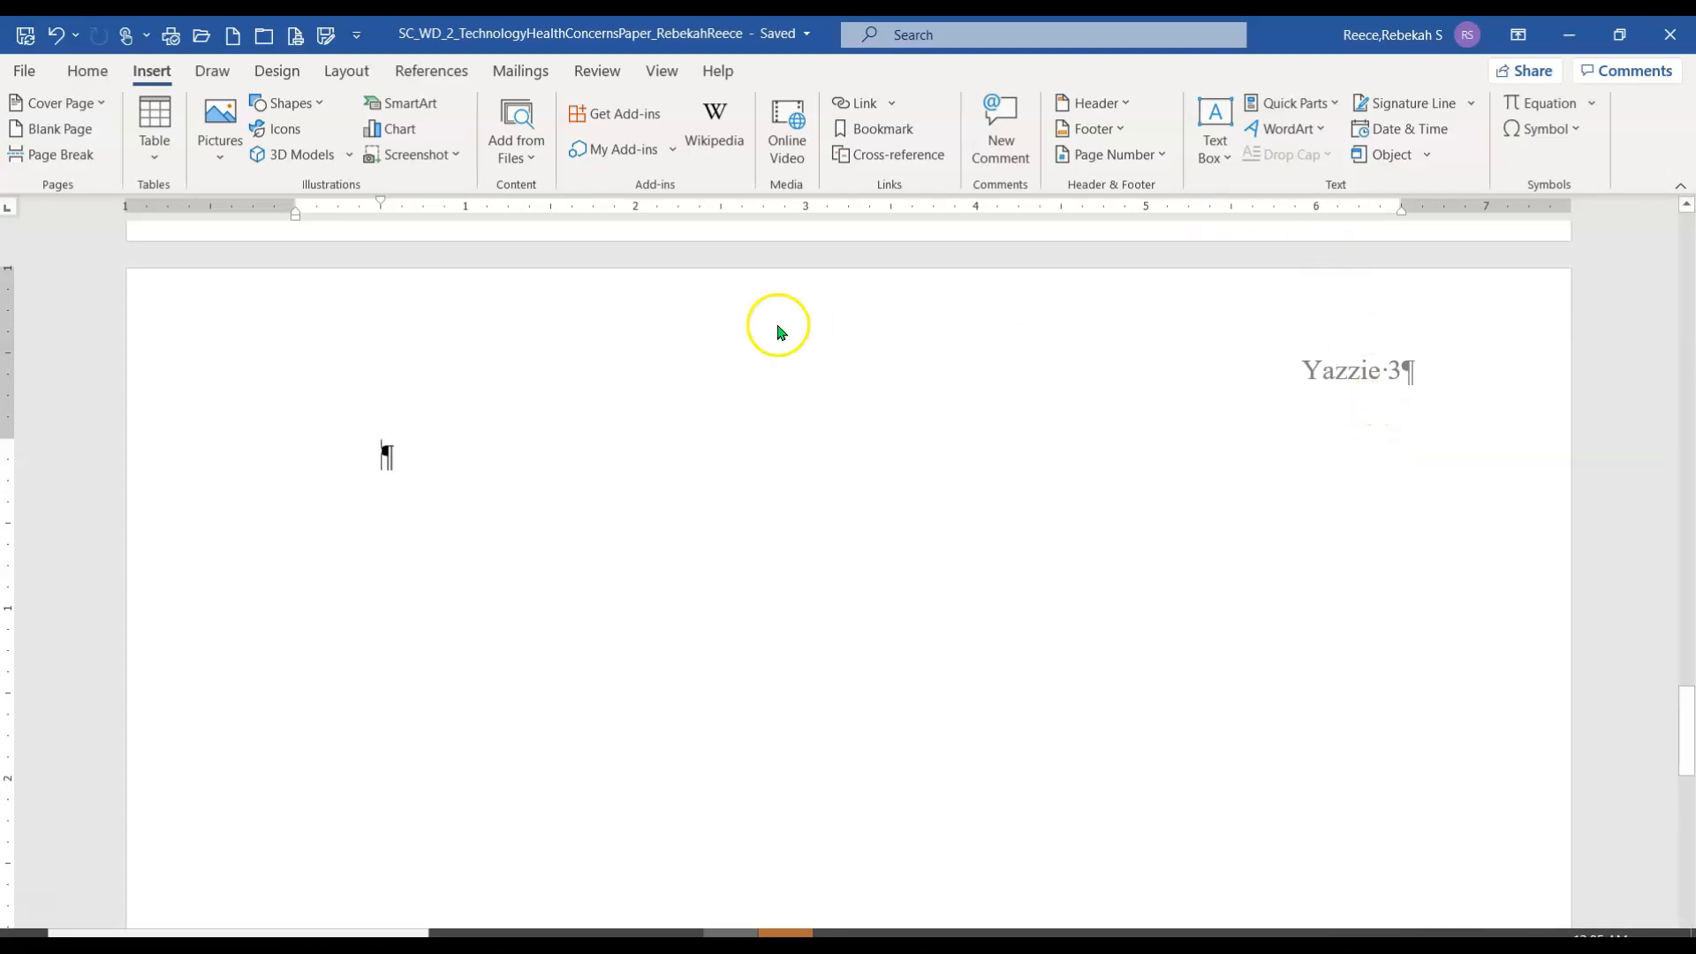
Apply the Normal style to the empty paragraph on the new page and enter the centered heading "Works Cited"
left_click(90, 77)
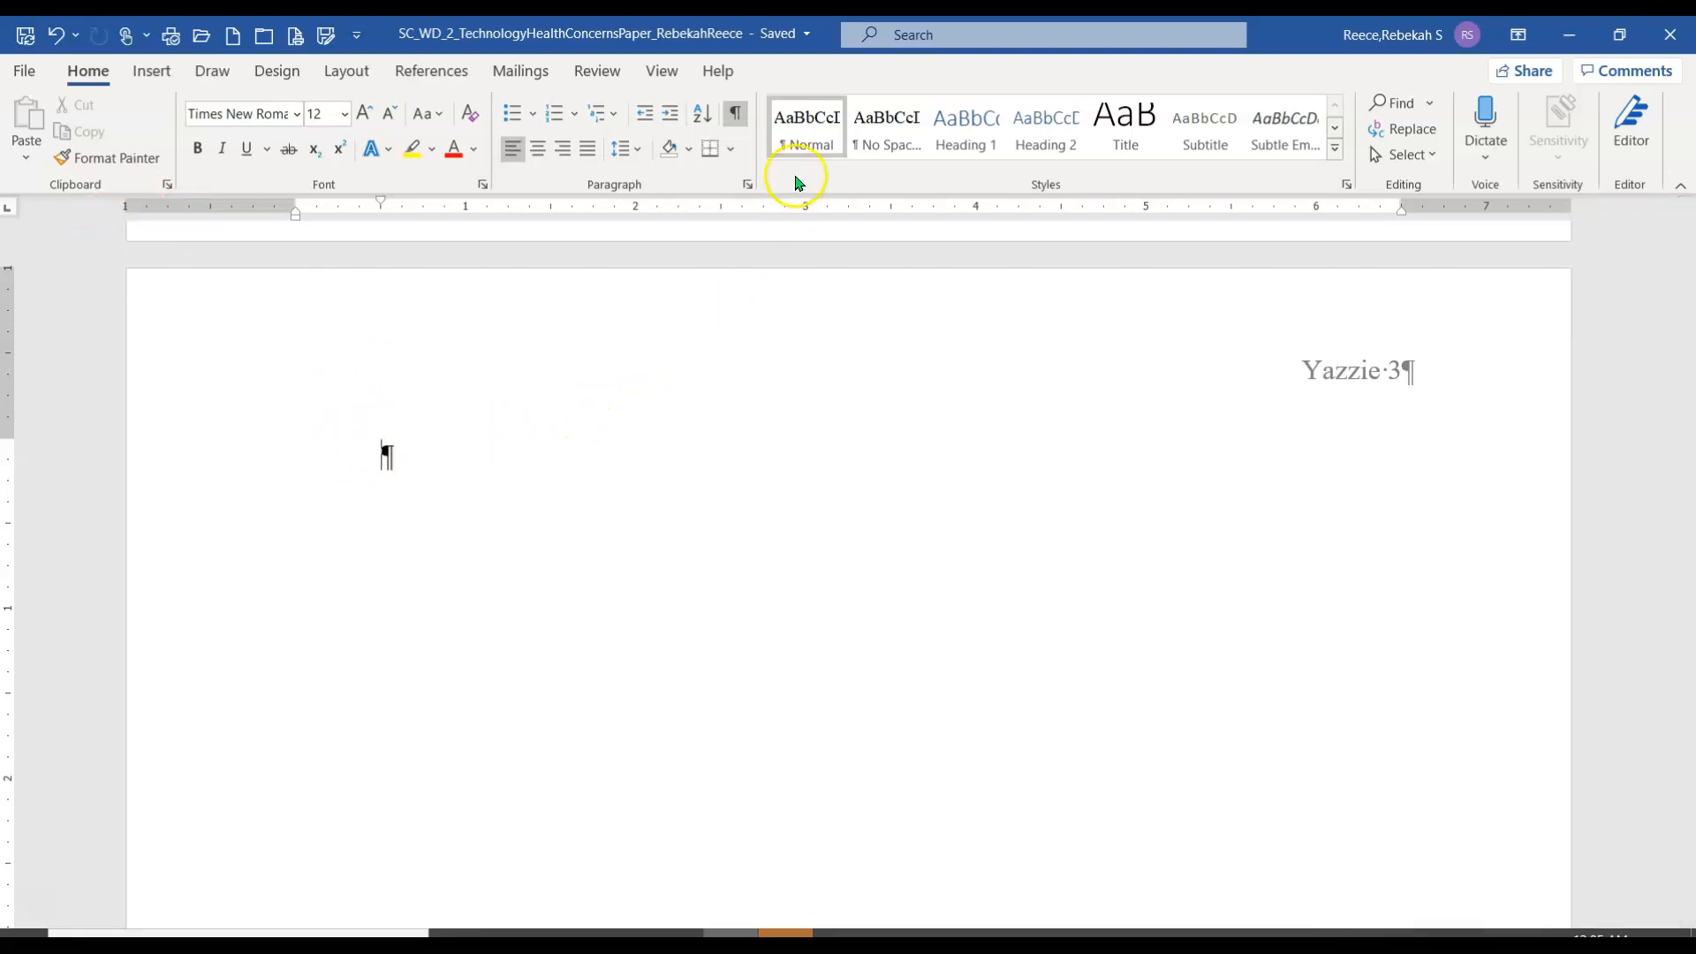
left_click(801, 141)
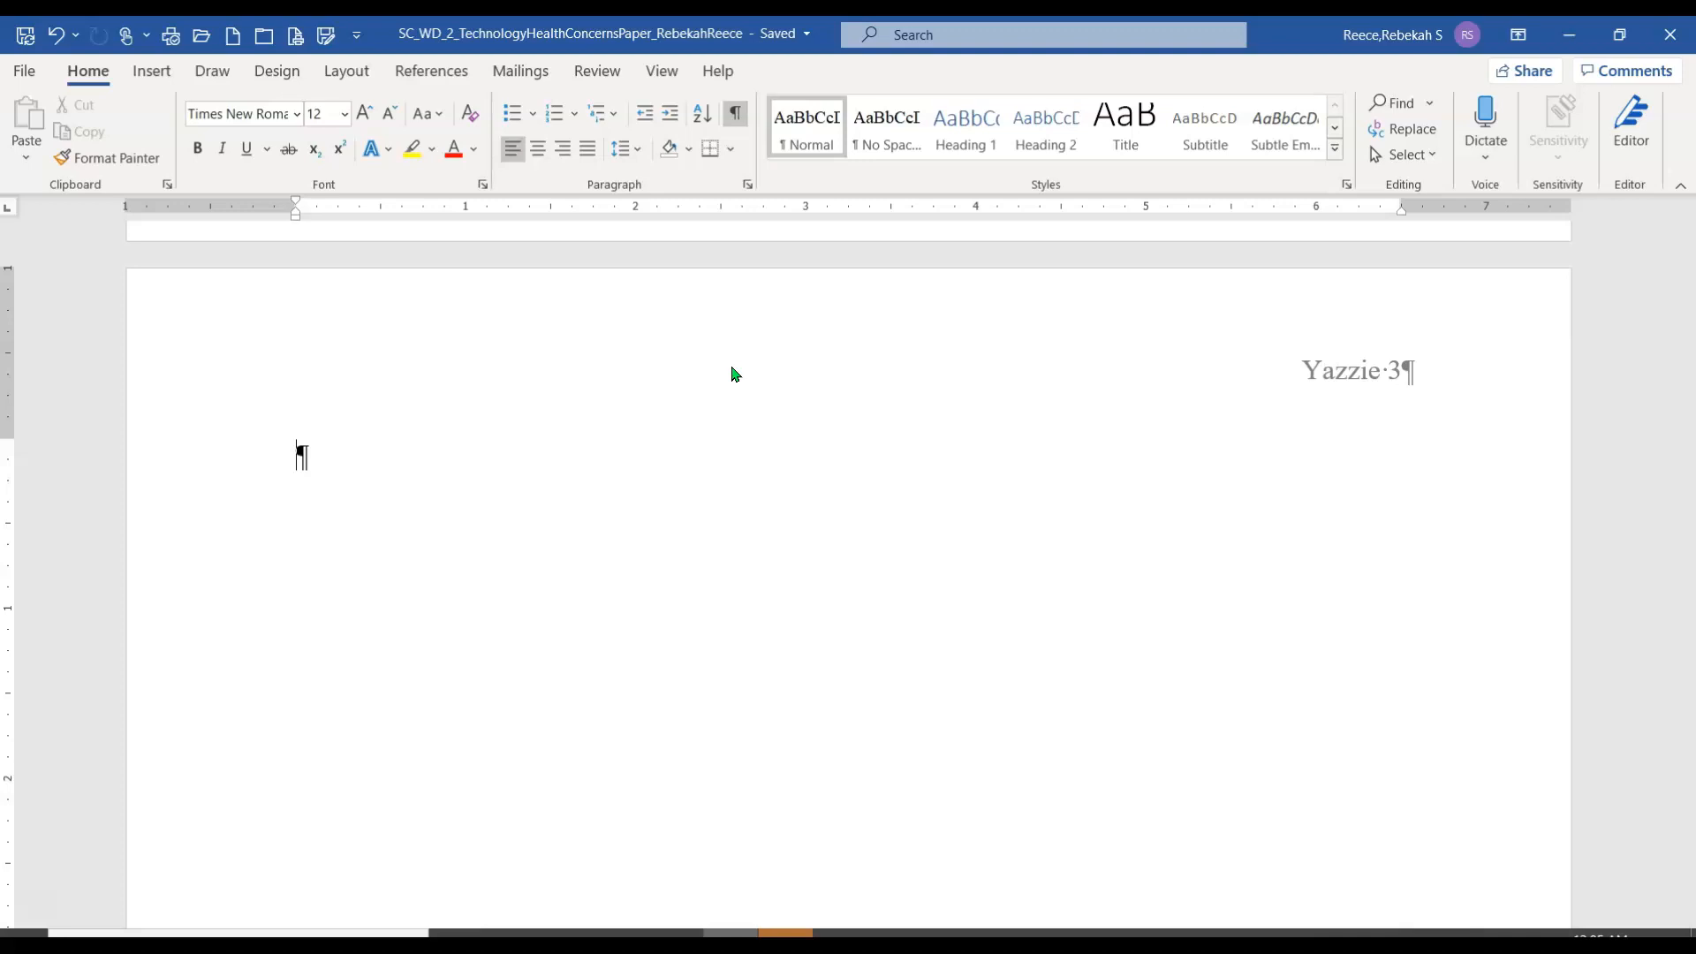
left_click(544, 159)
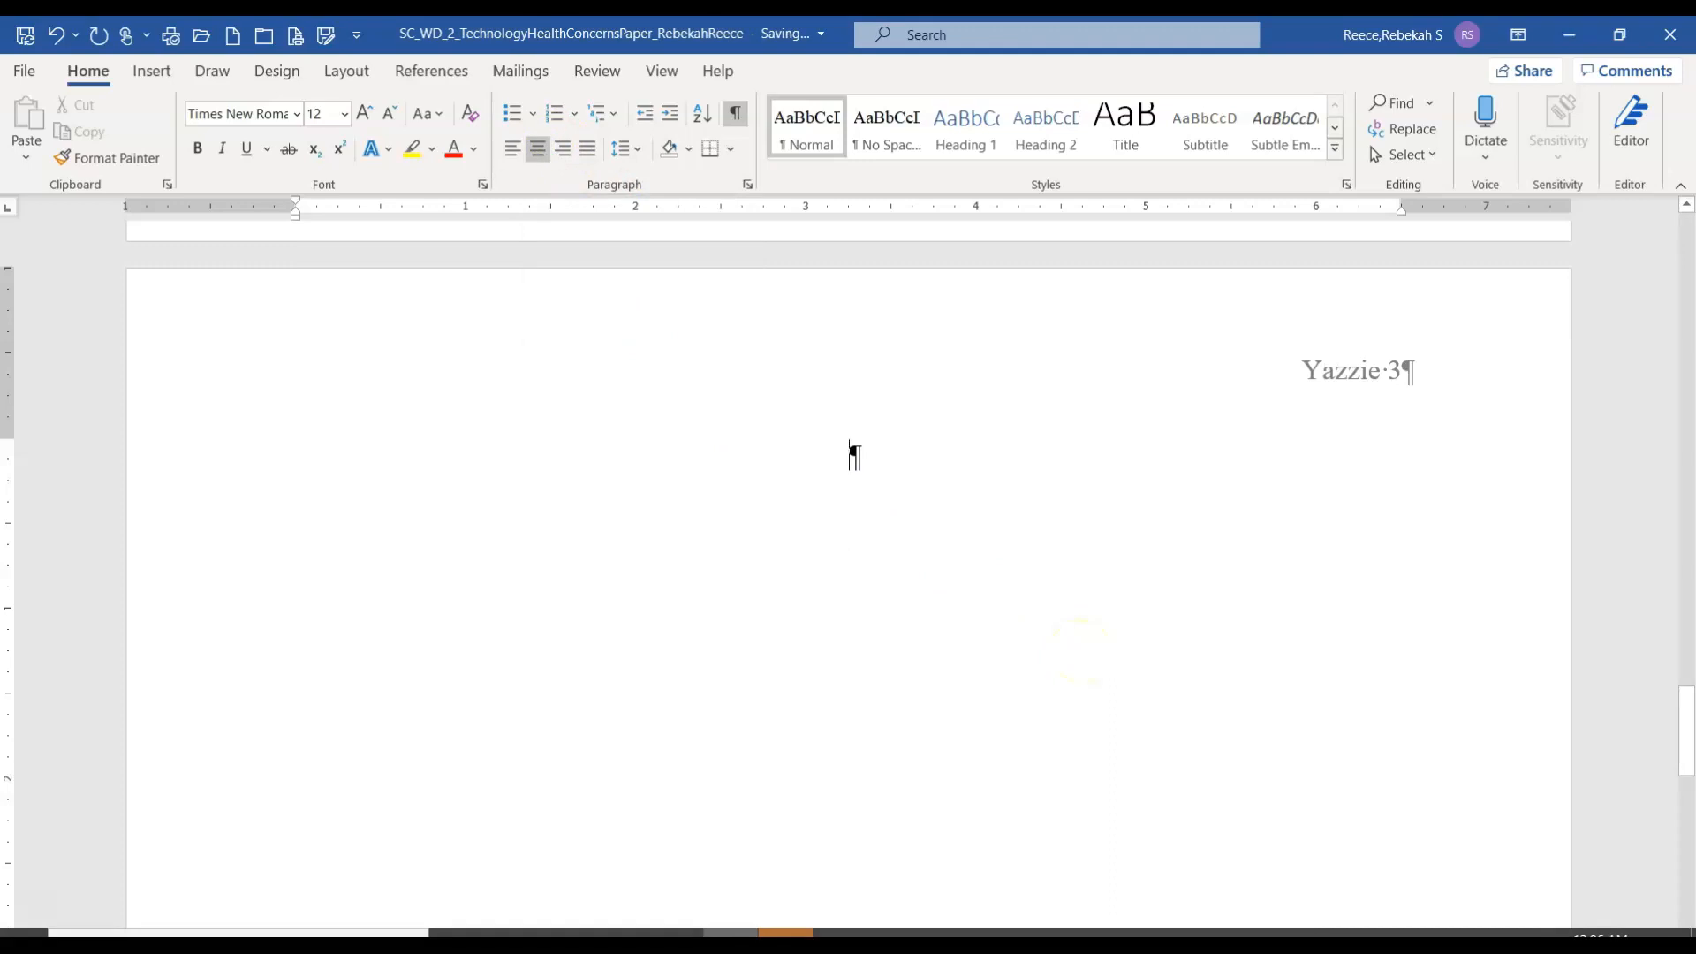
type("Works S")
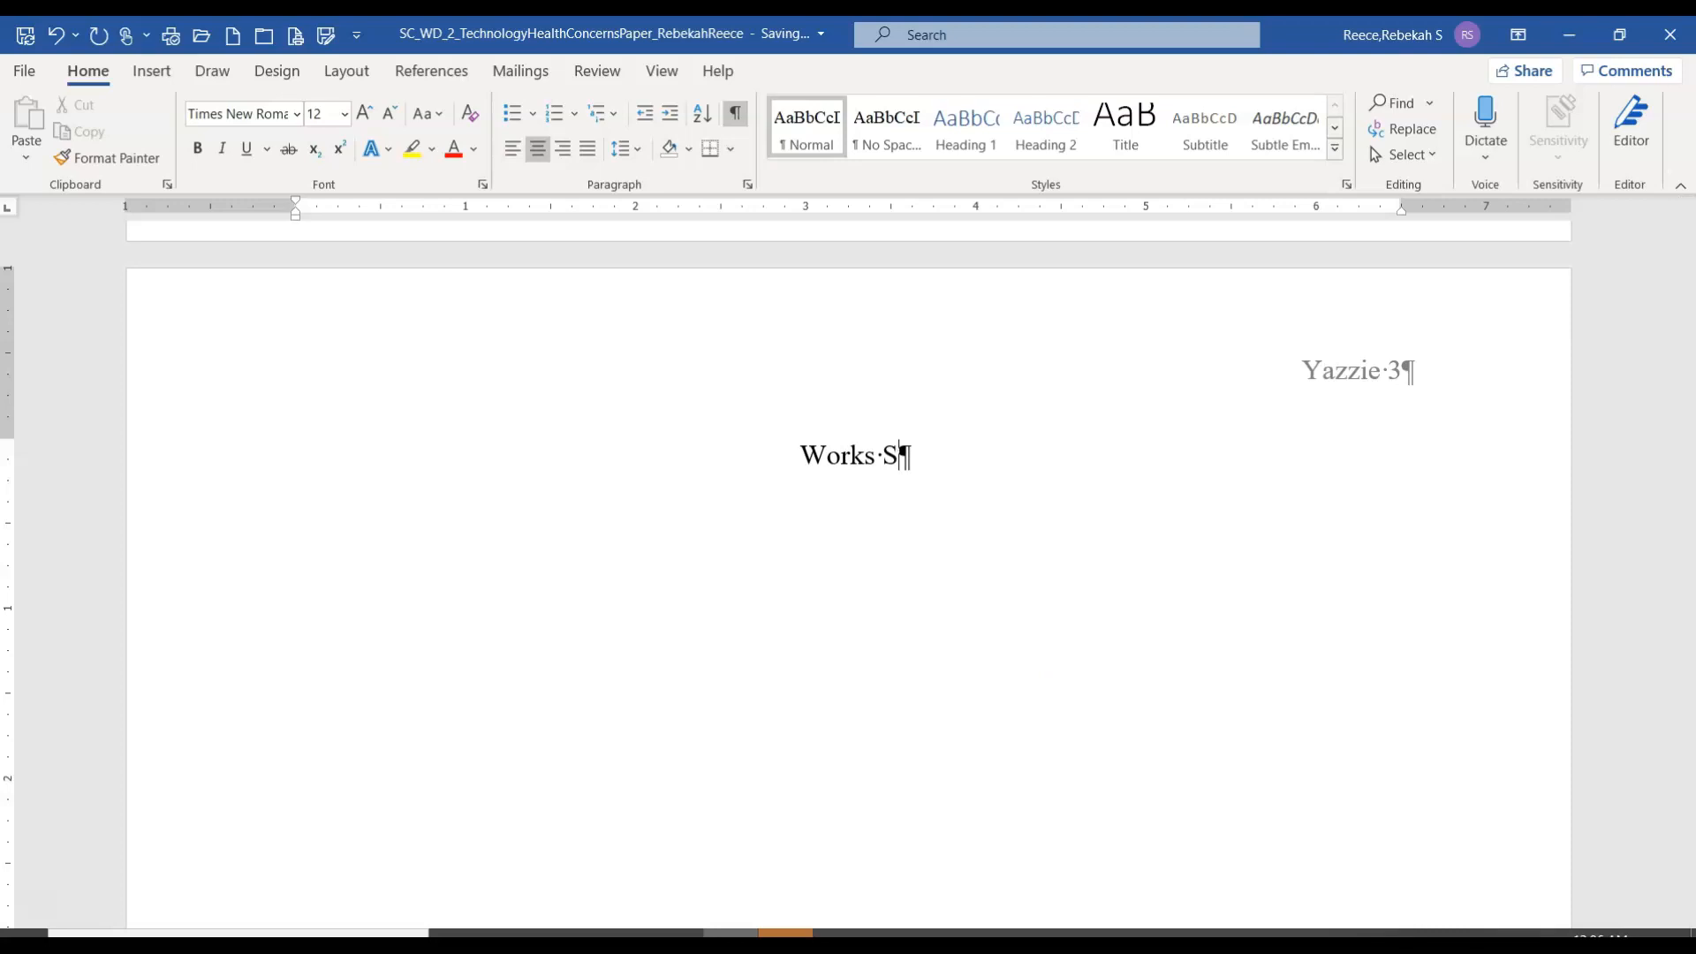
key("BackSpace")
type("Cited")
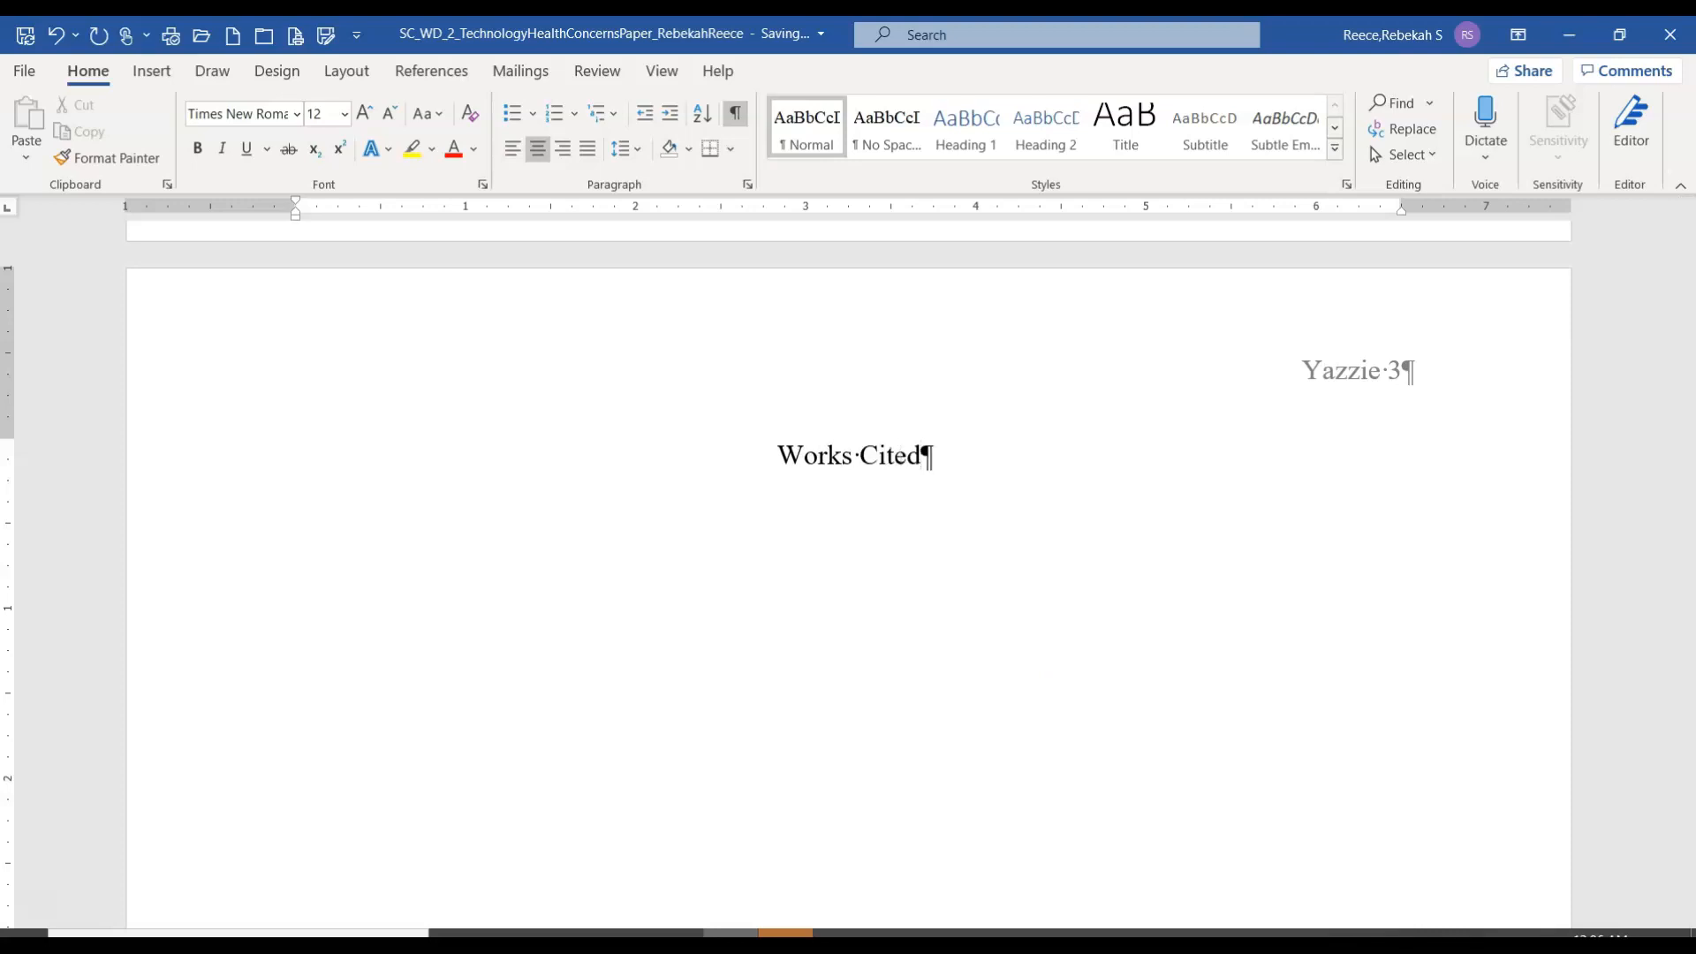
Start a left-aligned line below the "Works Cited" heading and insert the bibliography without a built-in heading
key("Return")
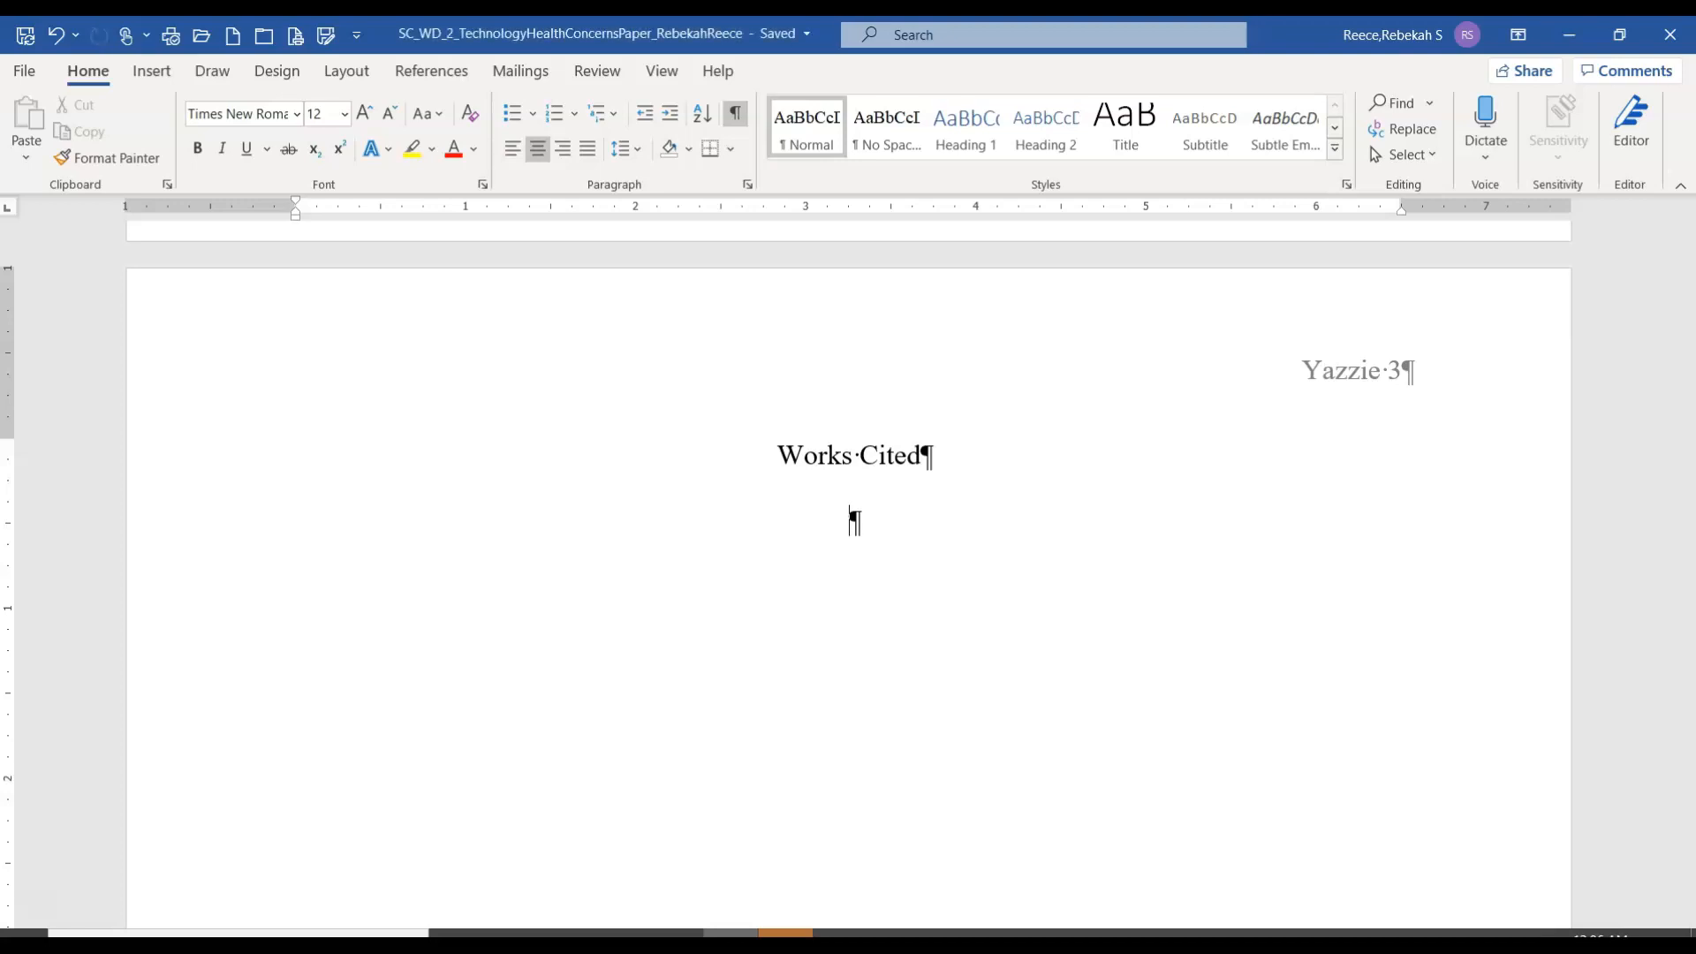
left_click(504, 159)
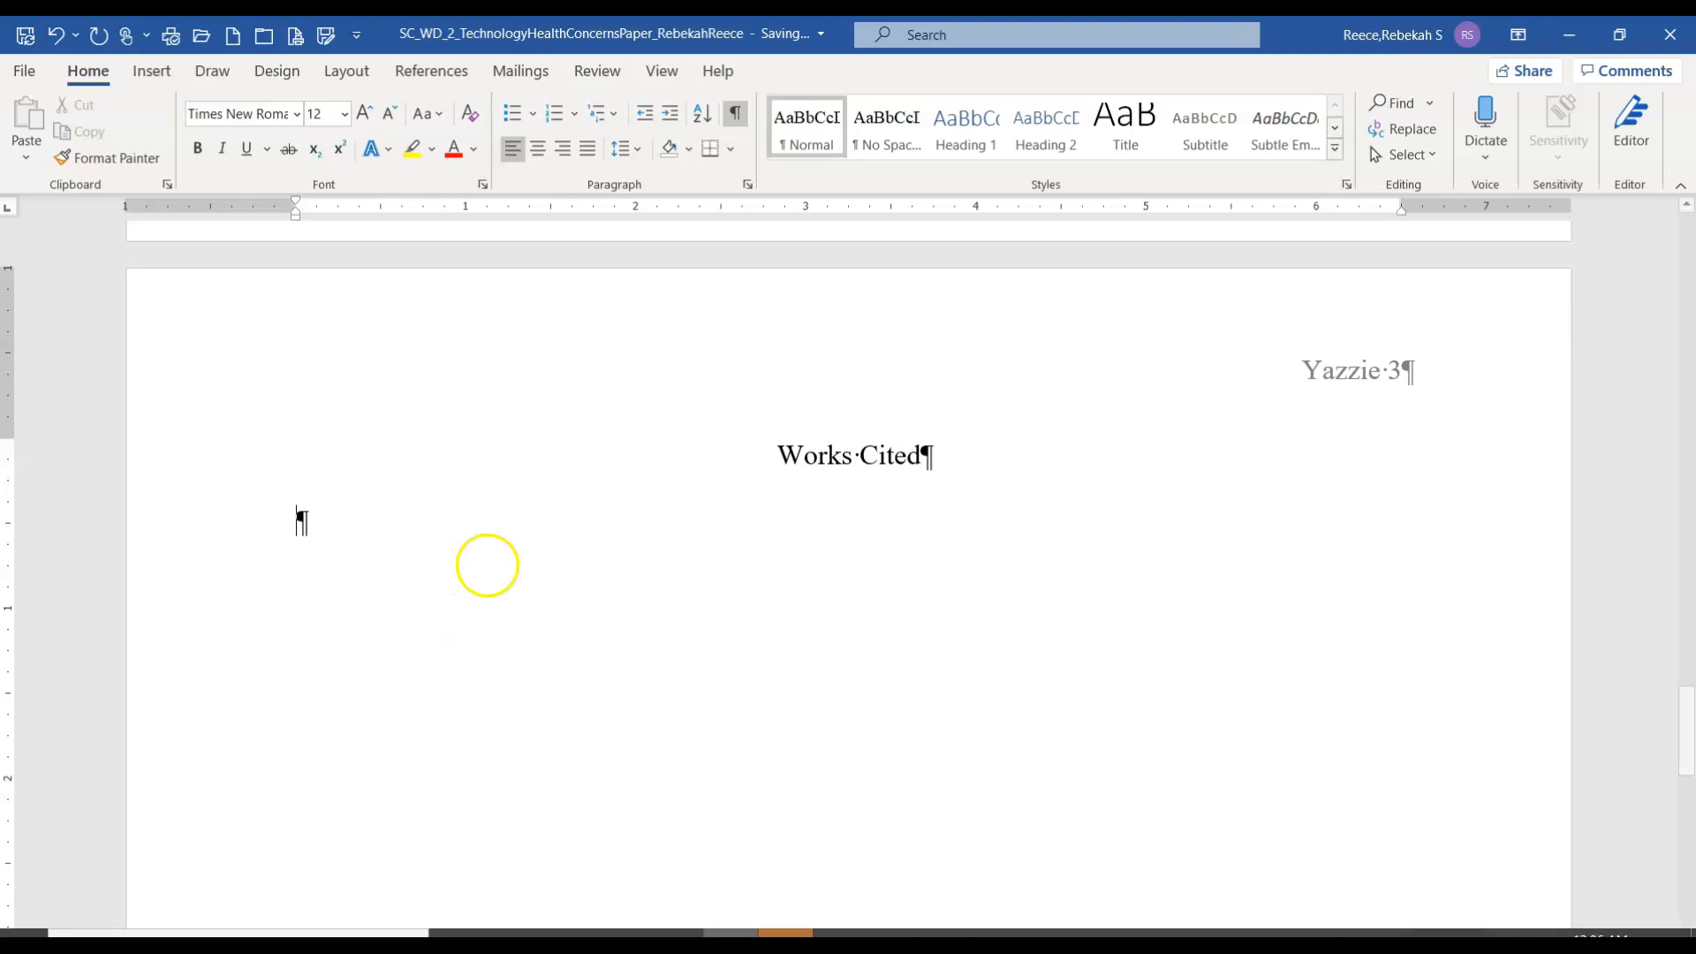
left_click(459, 80)
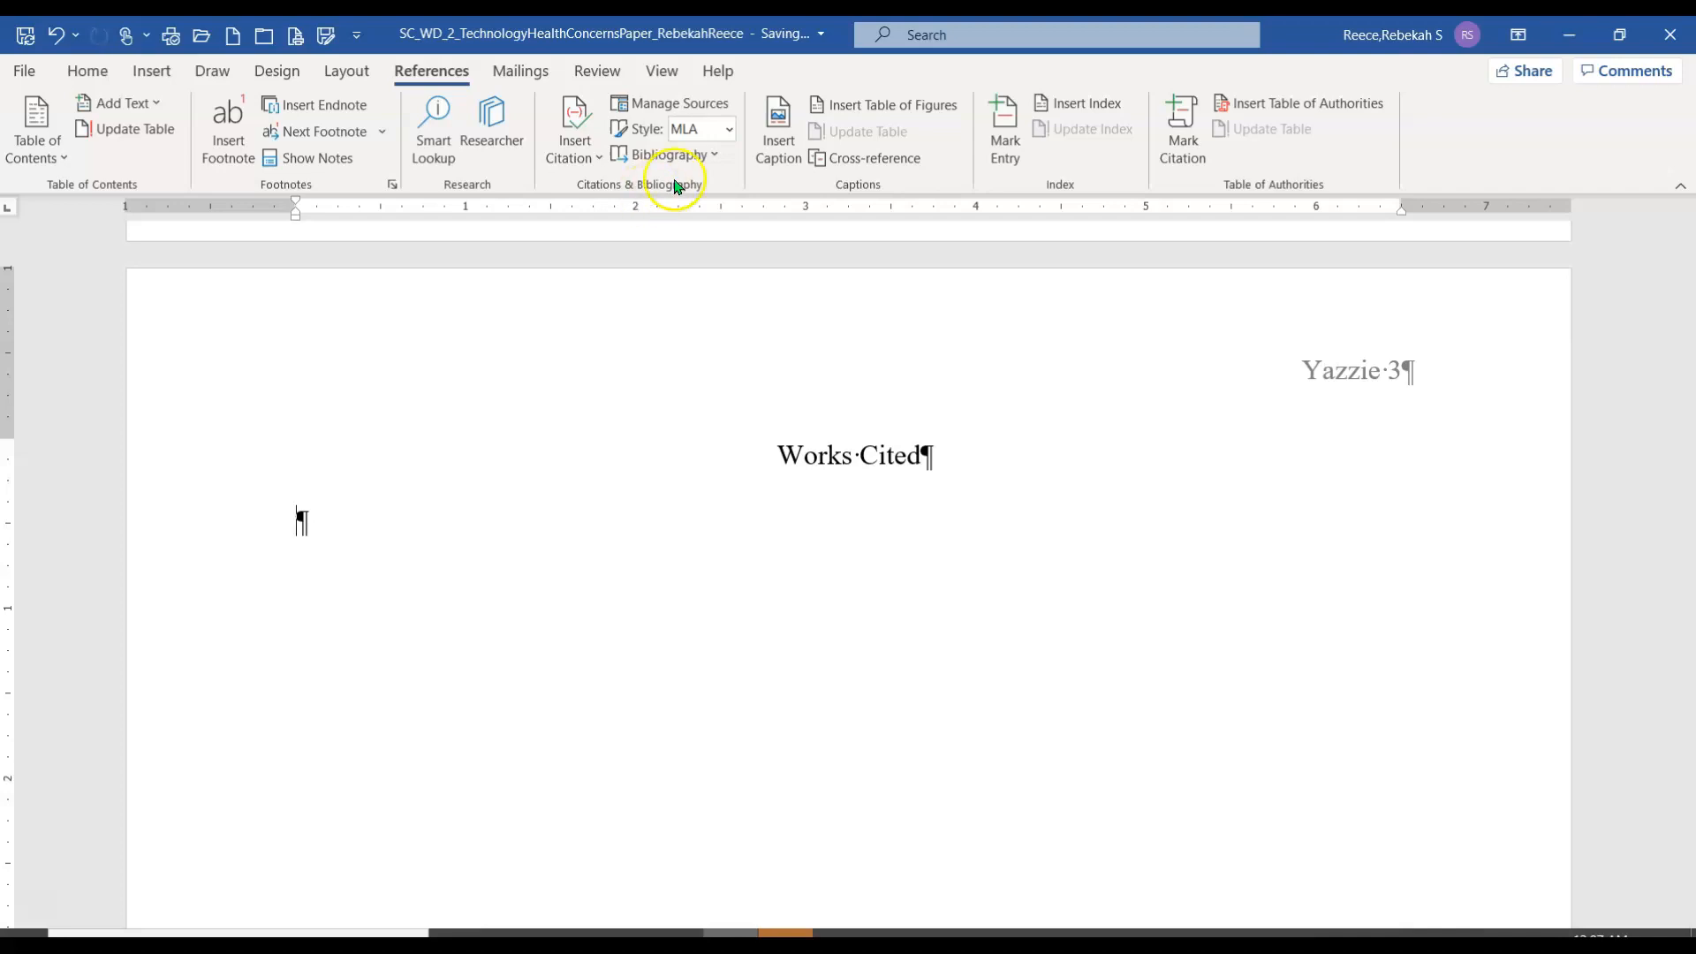
left_click(716, 157)
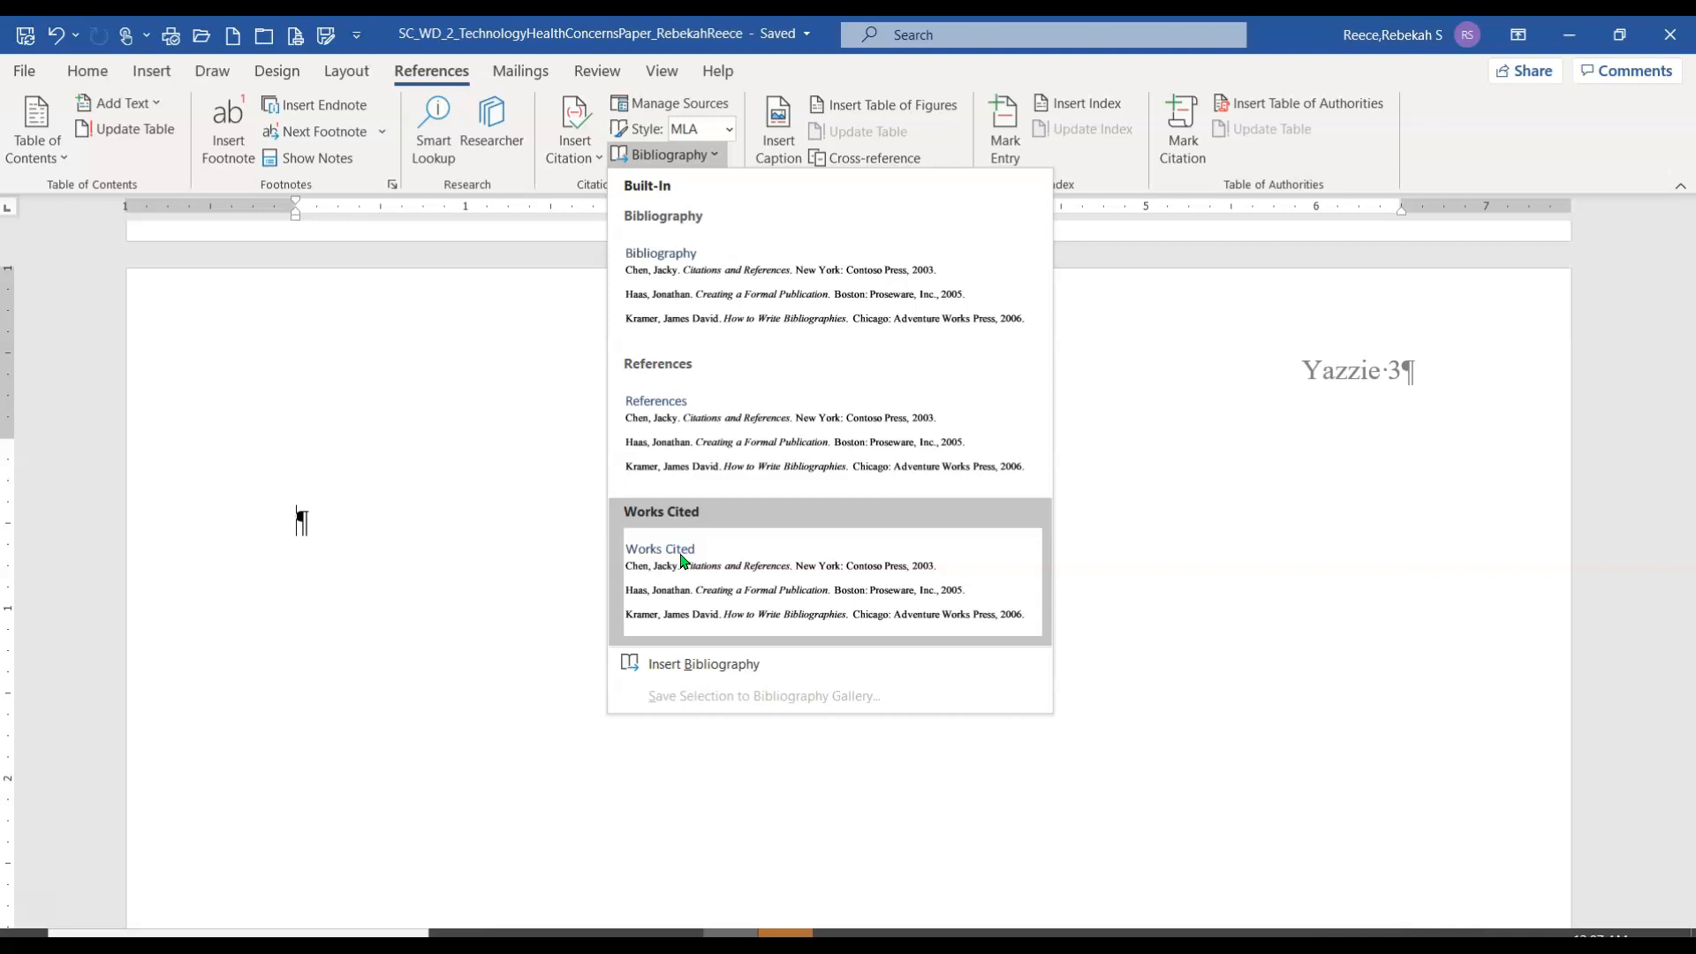
left_click(695, 671)
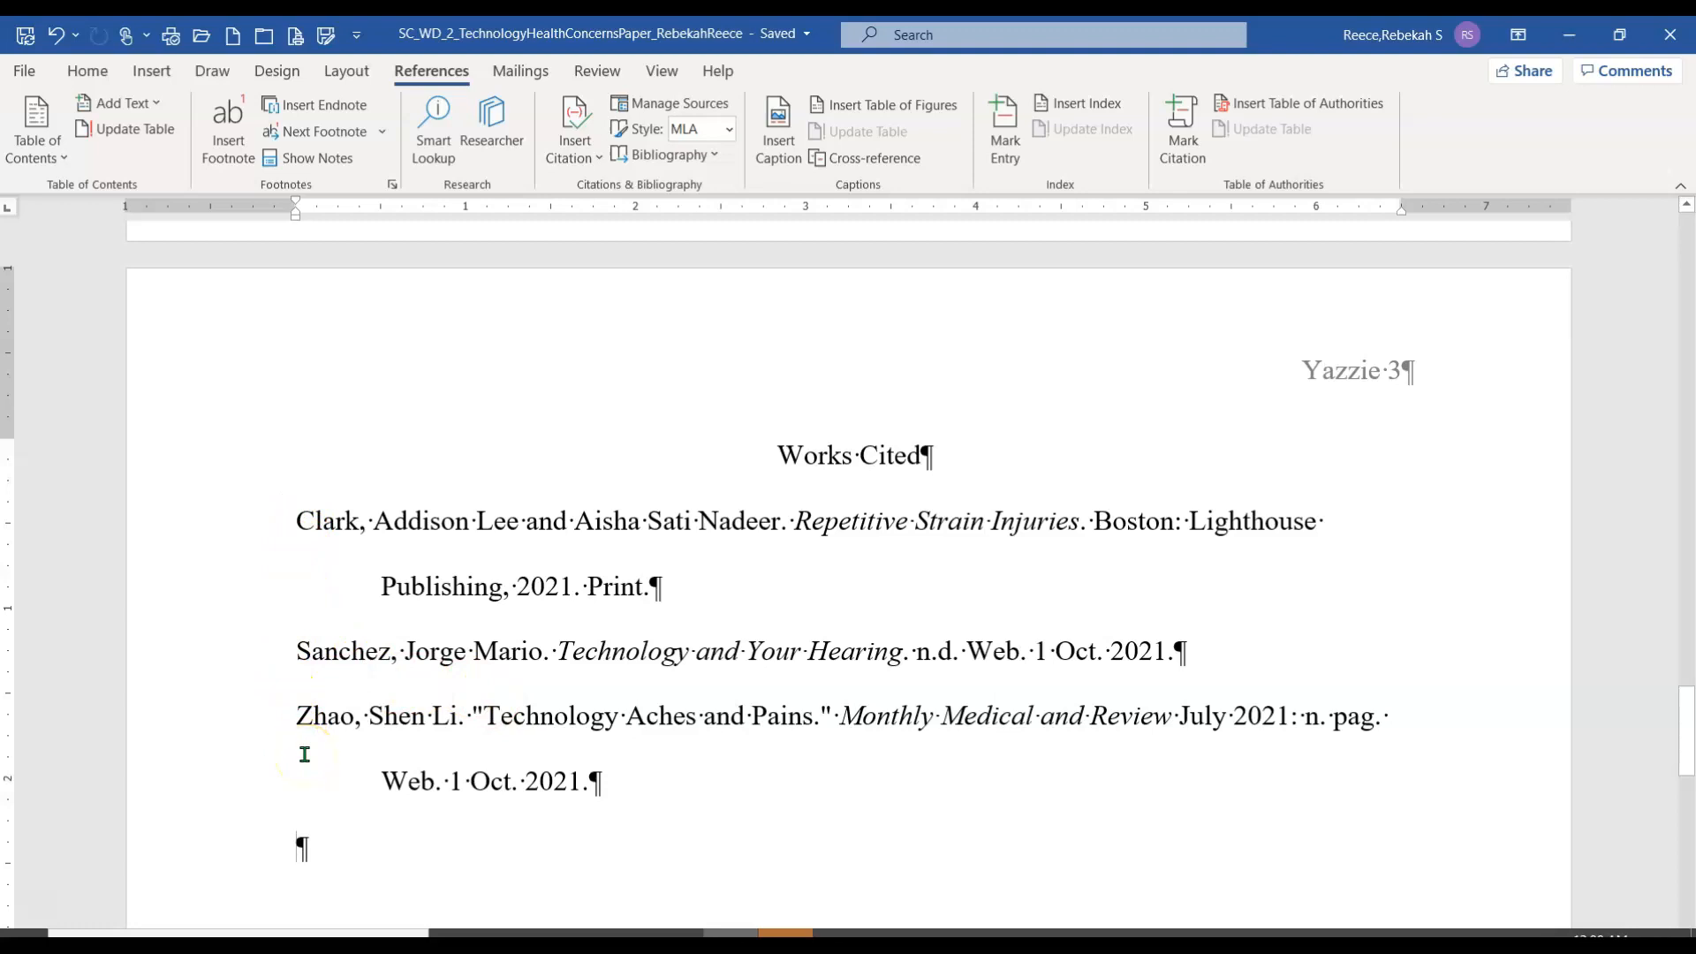
left_click_drag(285, 527, 780, 524)
left_click(746, 579)
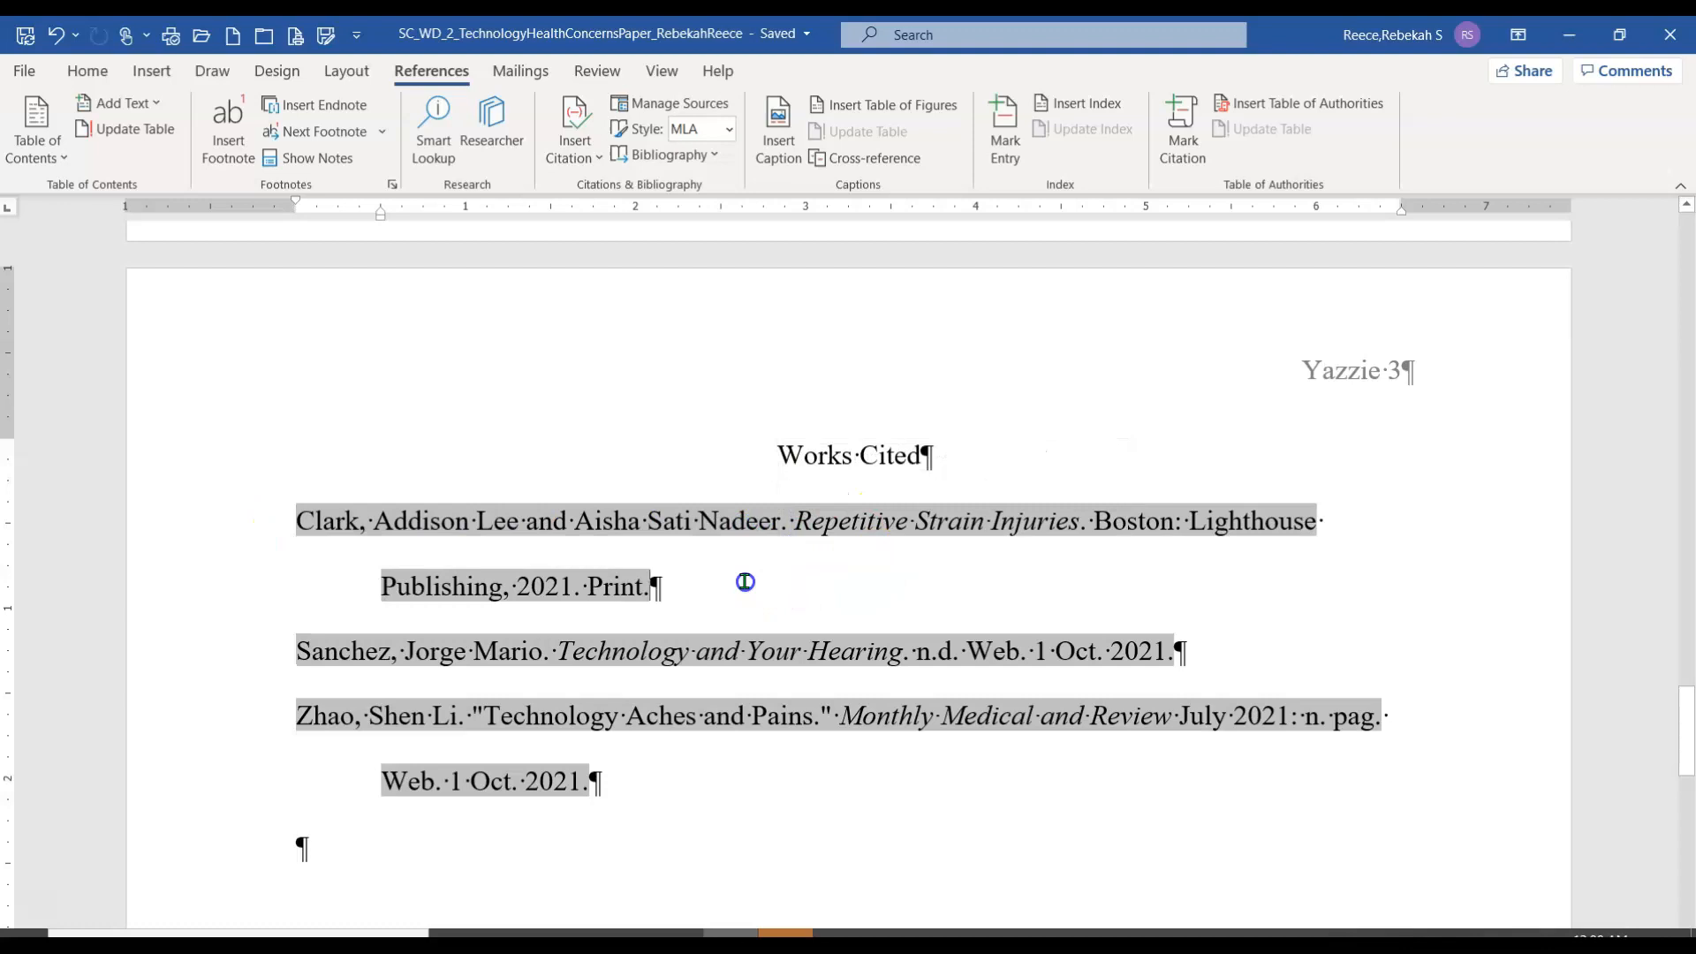
left_click(378, 588)
left_click(380, 785)
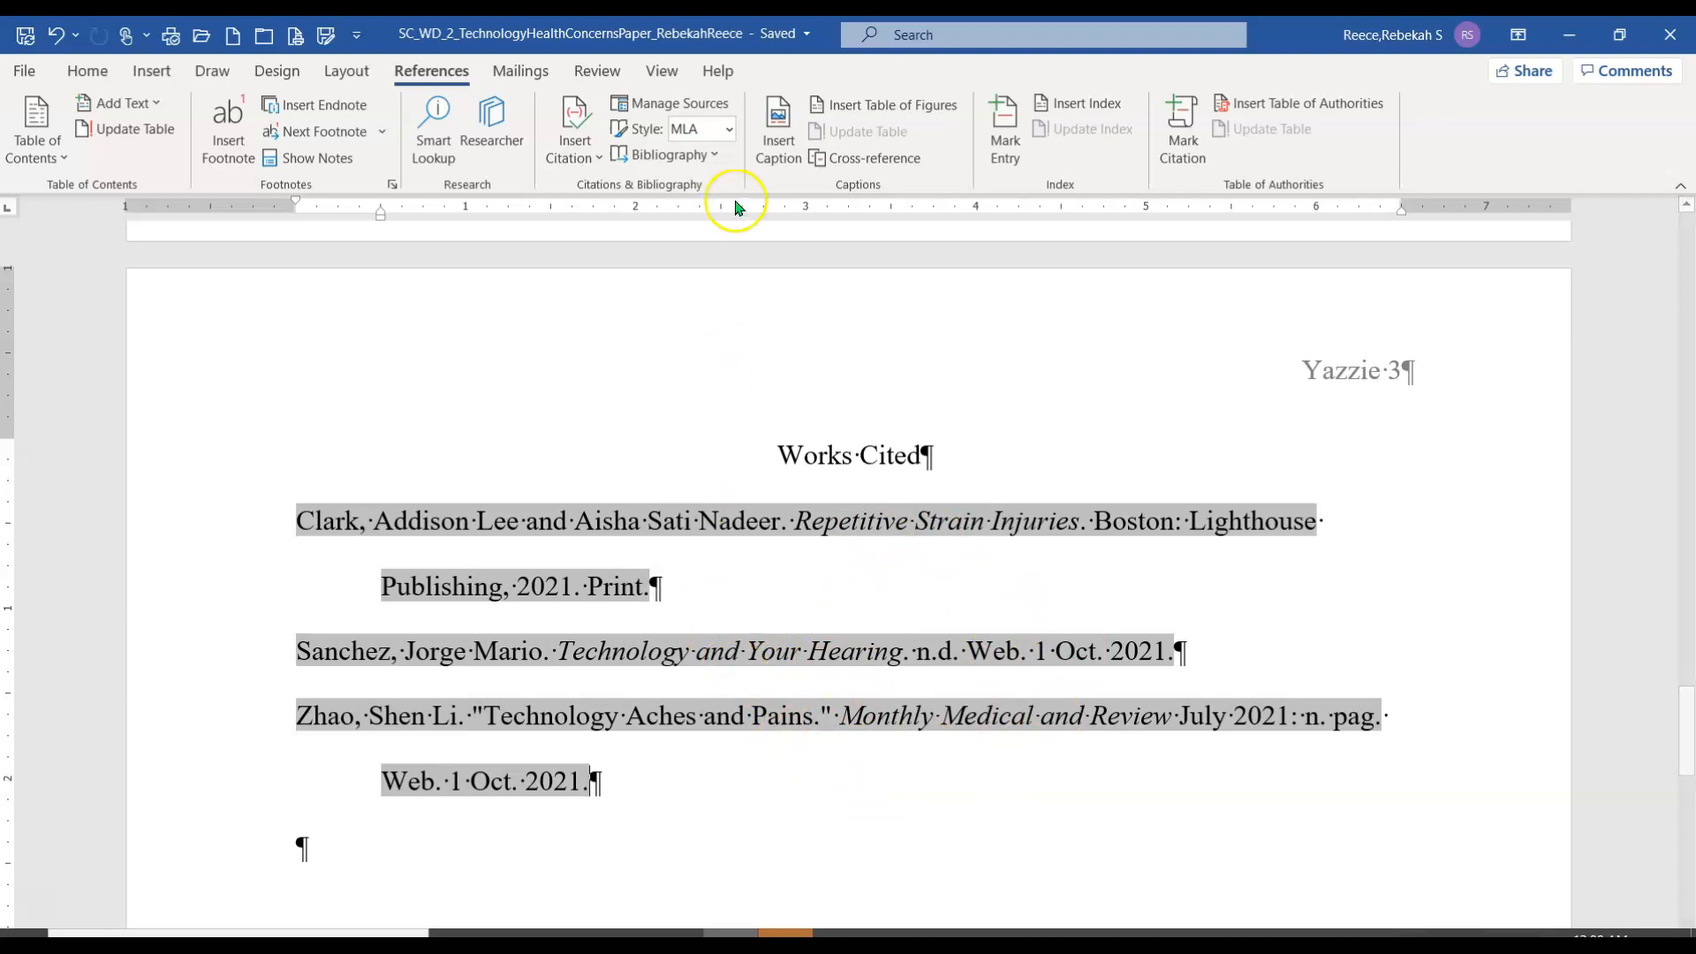
Change the periodical title of the source "Technology Aches and Pains" to "Monthly Medical Review" and update both the master list and current document
left_click(658, 106)
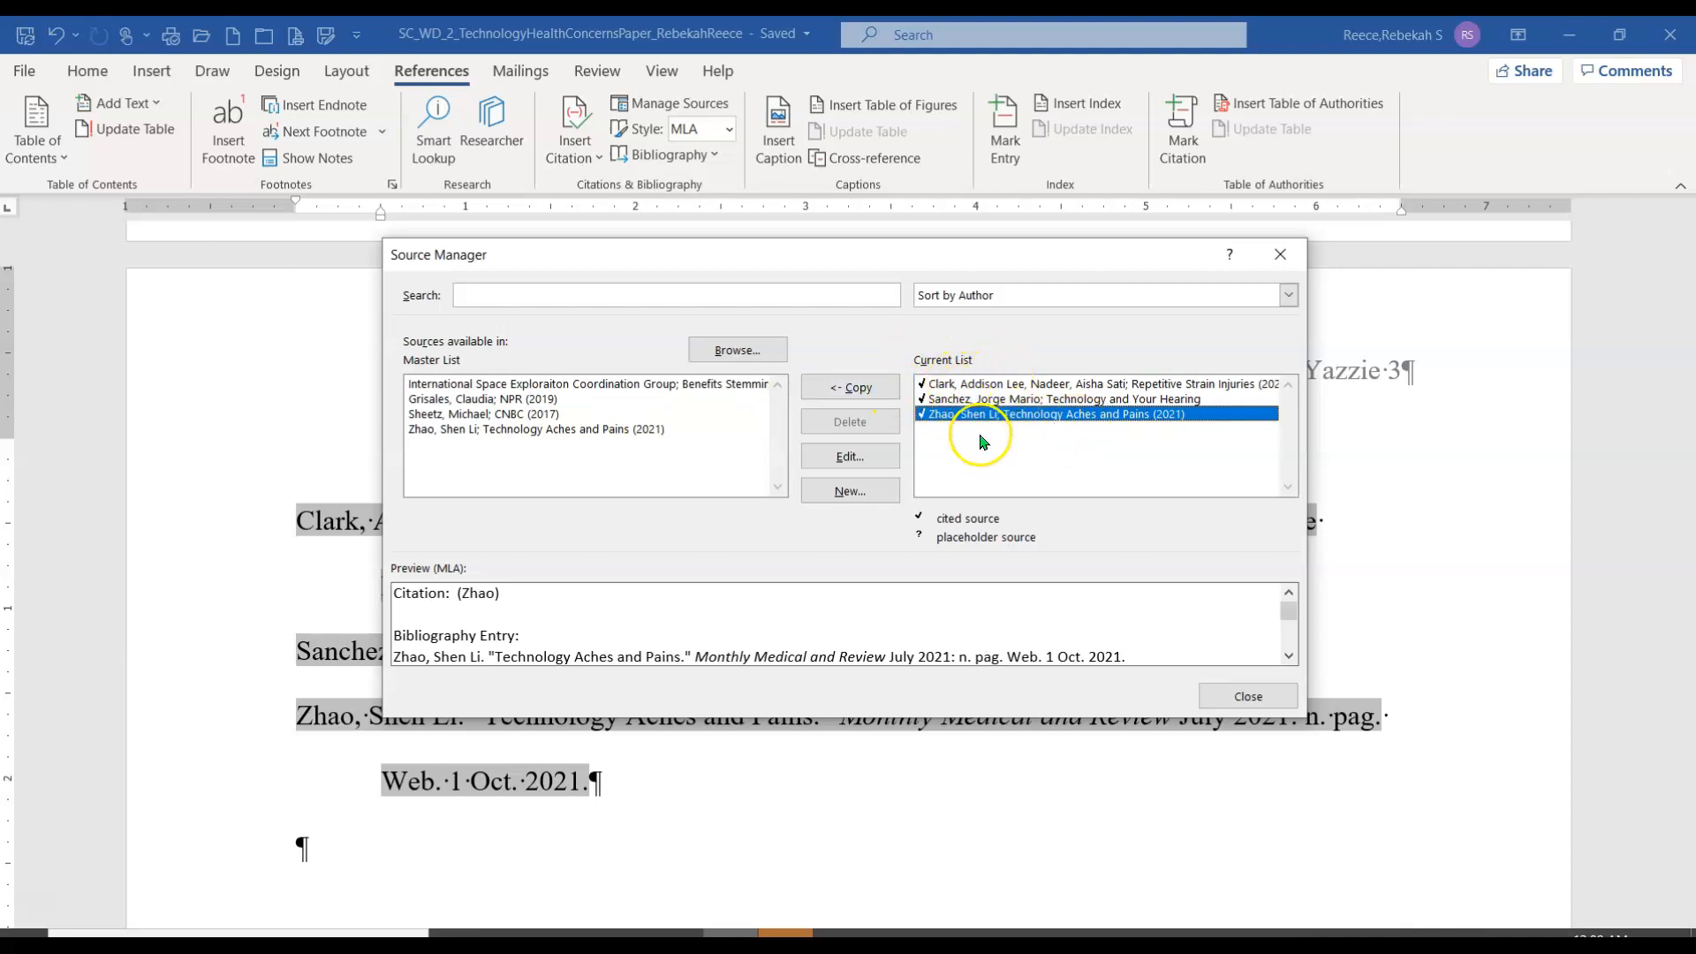
left_click(879, 455)
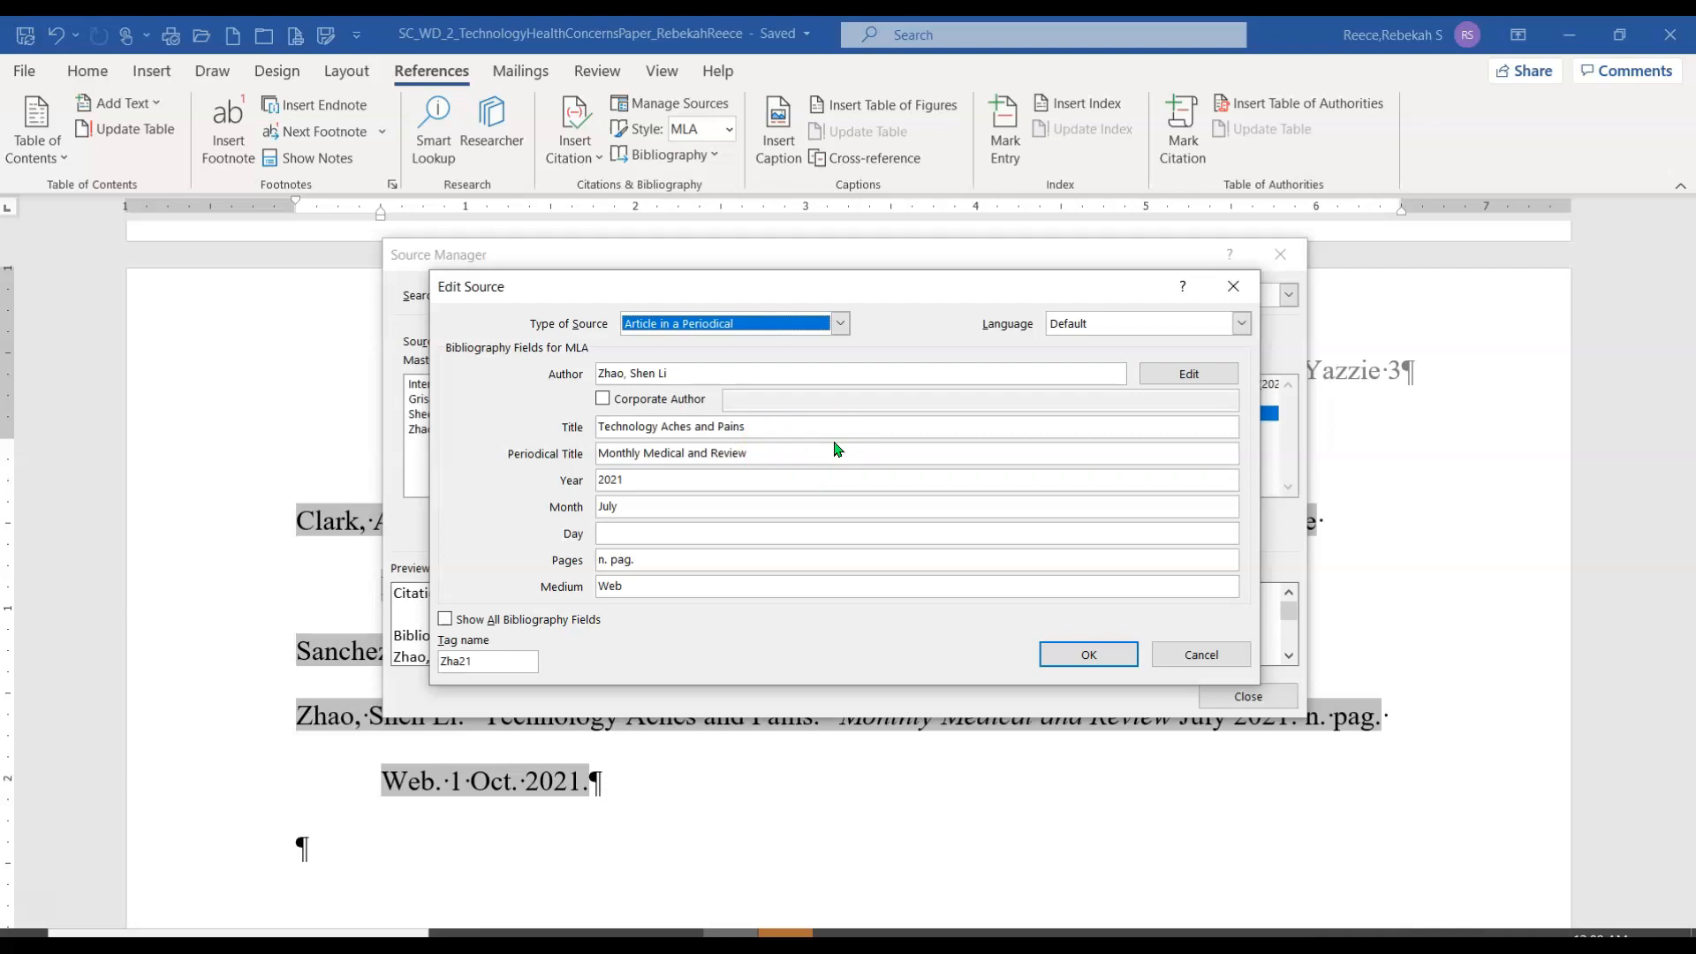
left_click(708, 455)
key("BackSpace")
key("BackSpace")
key("BackSpace")
key("BackSpace")
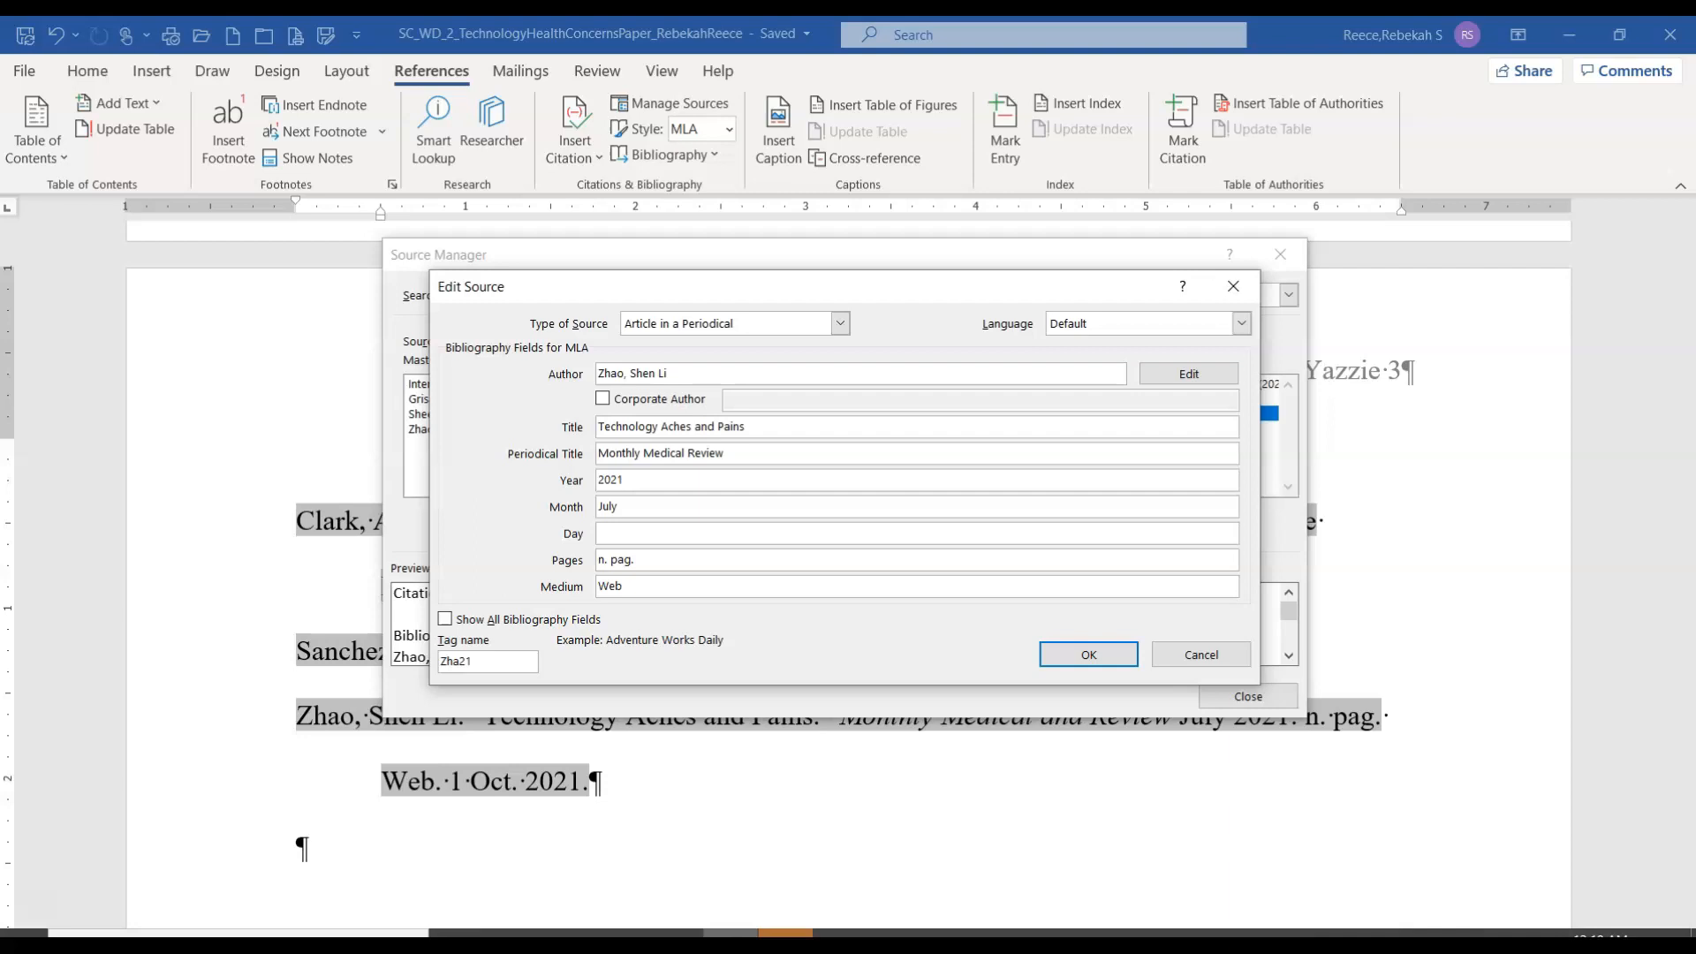
left_click(1088, 654)
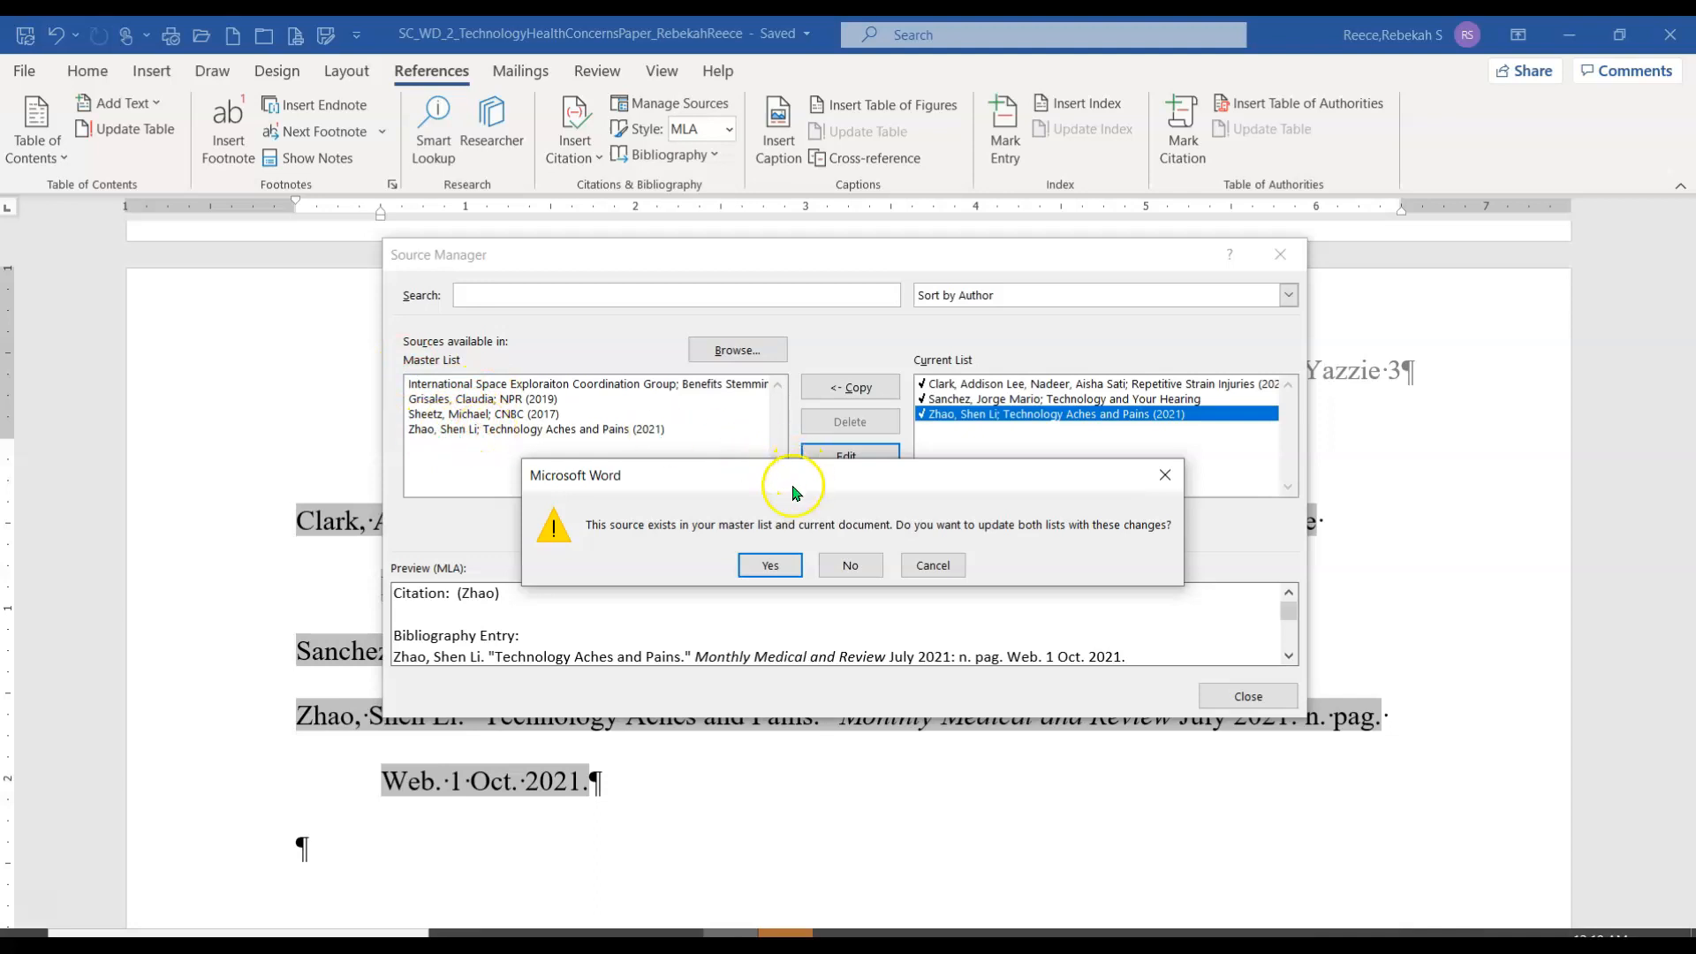
left_click(771, 566)
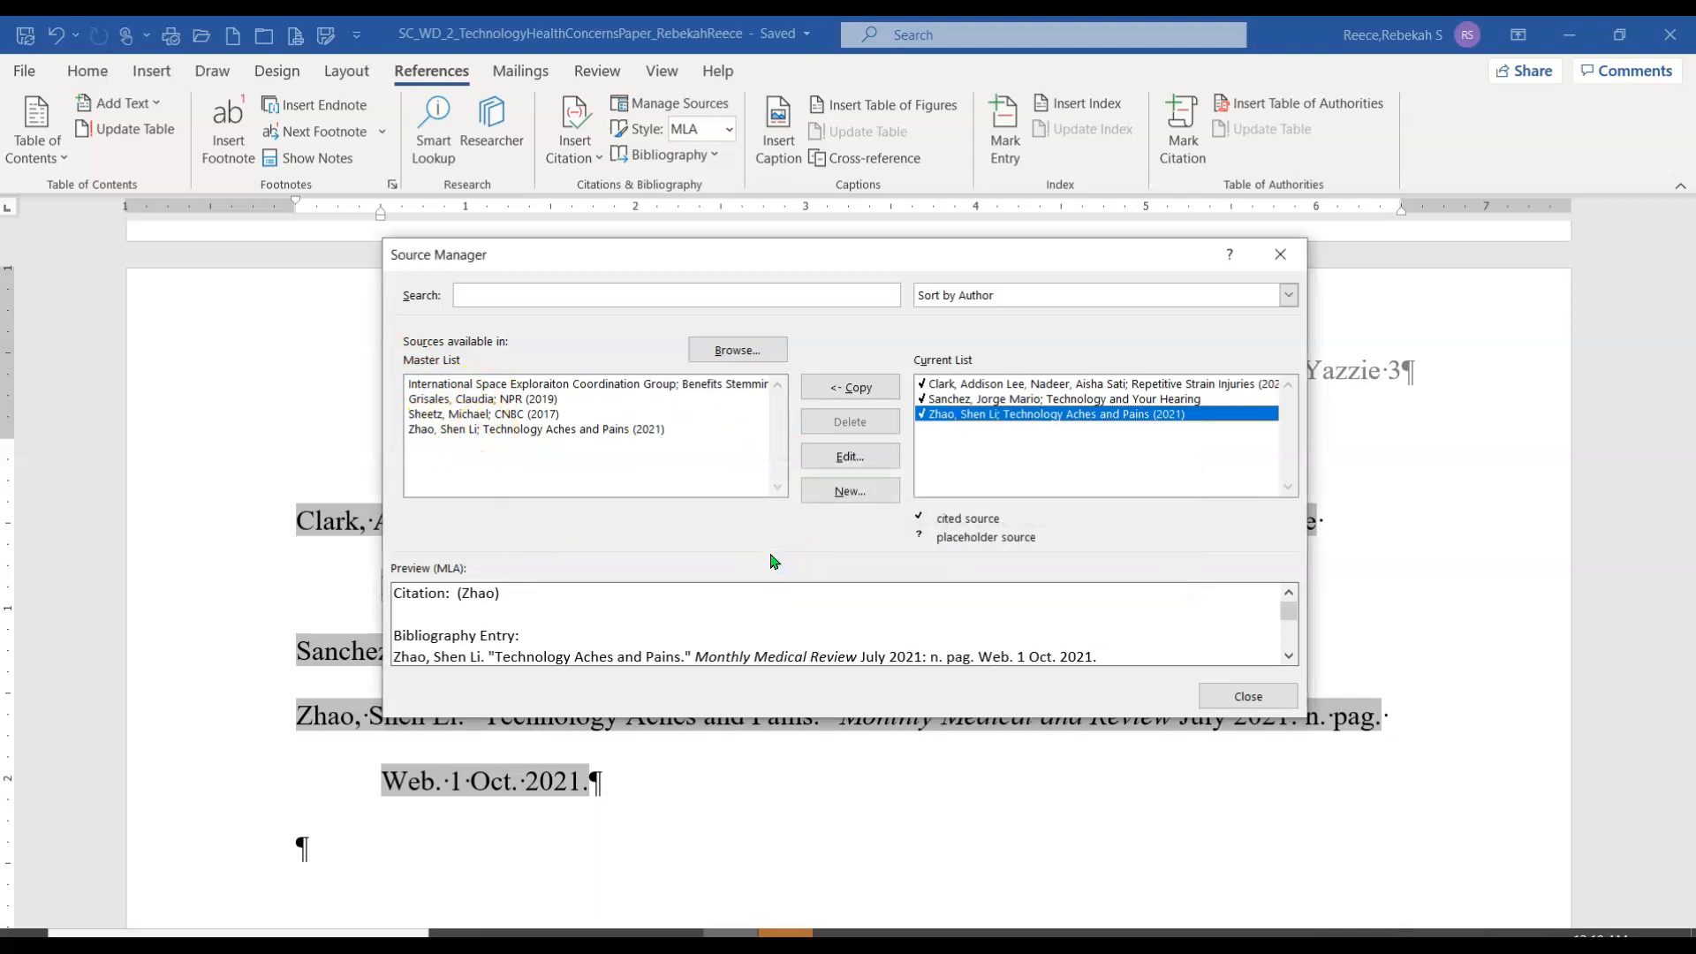
left_click(1282, 258)
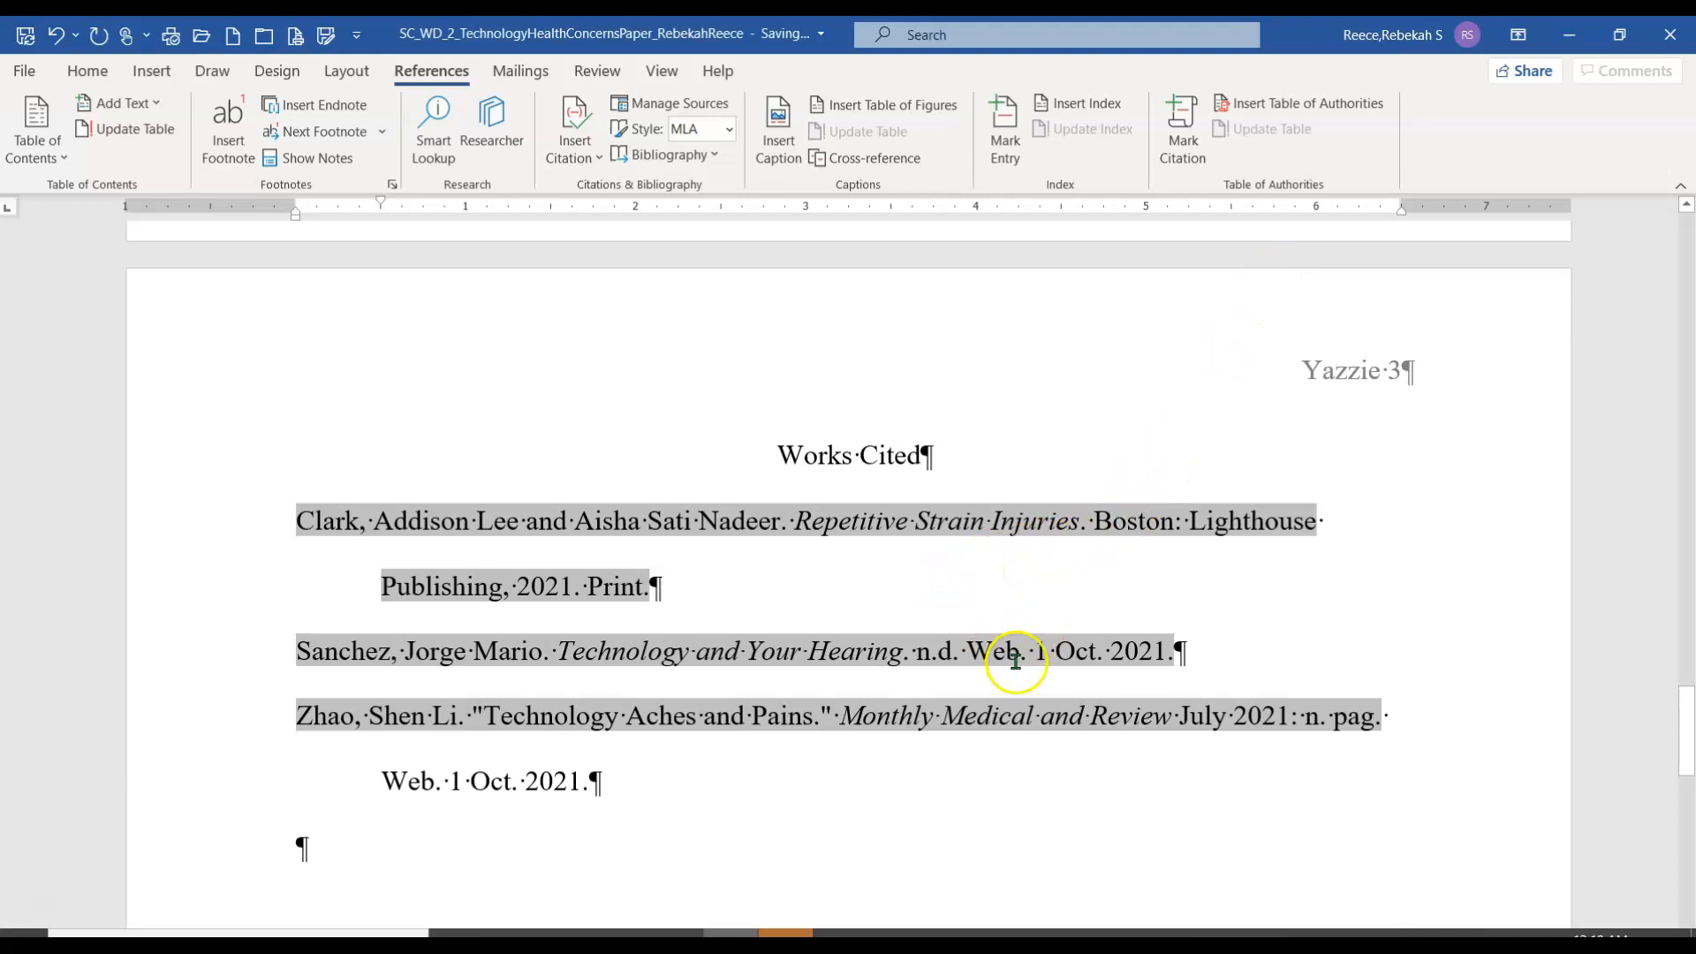
Update the bibliography field under "Works Cited" to apply the corrected periodical title
left_click(826, 716)
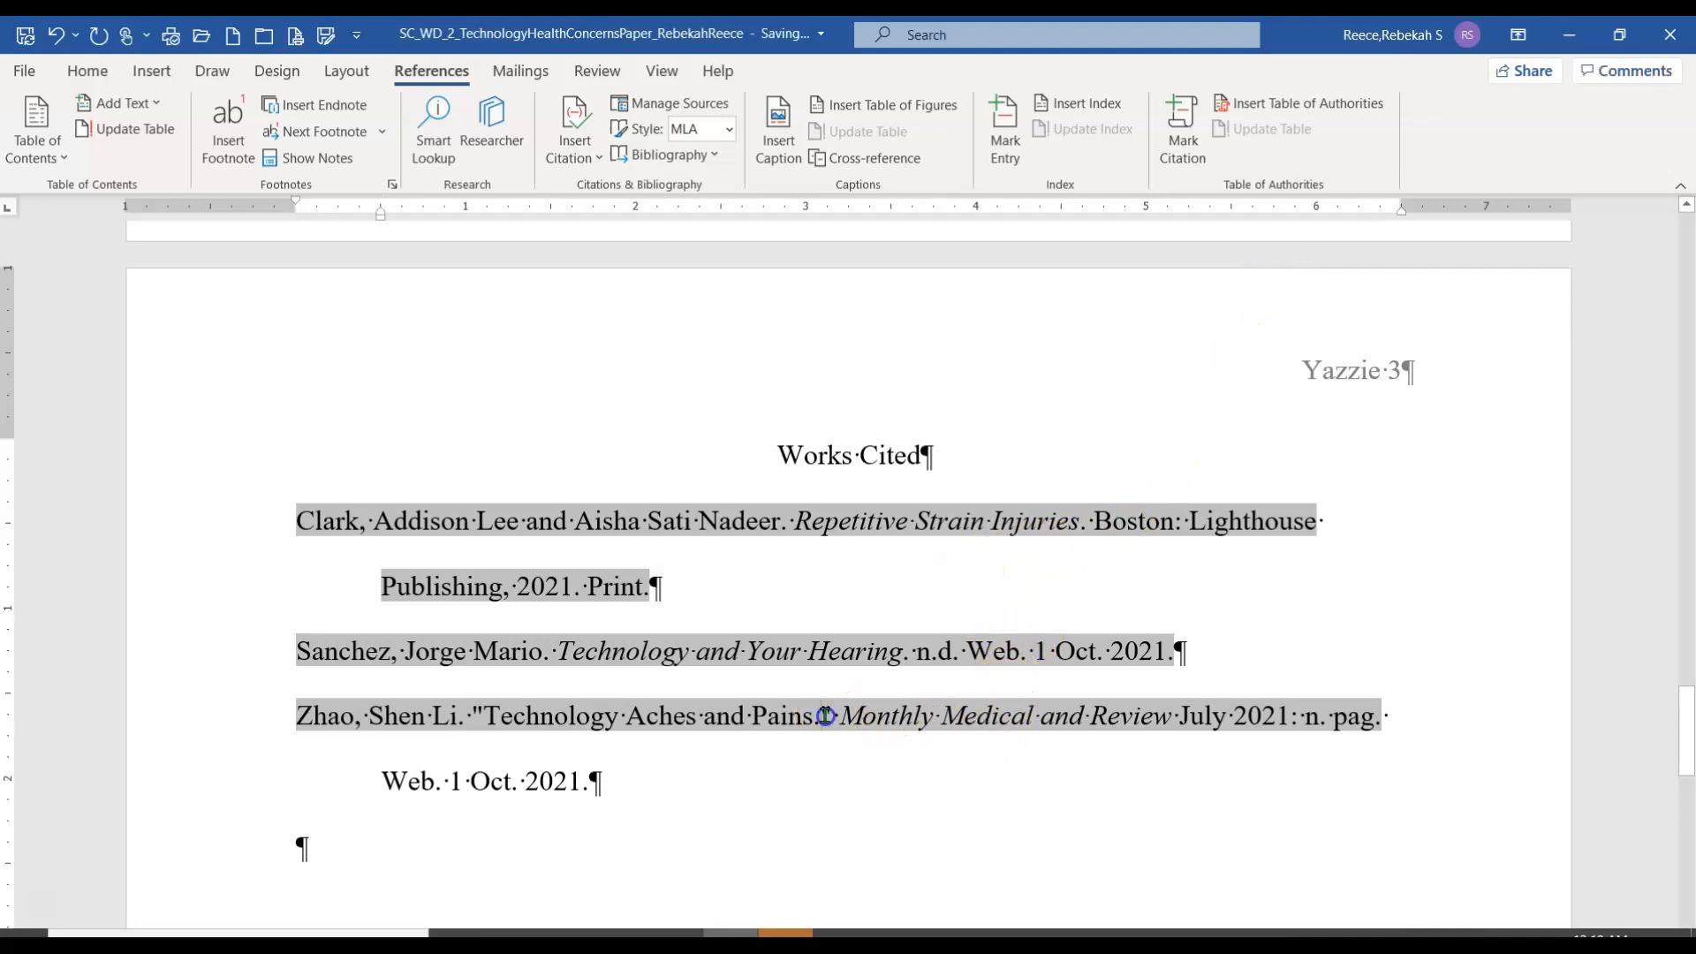
left_click(584, 776)
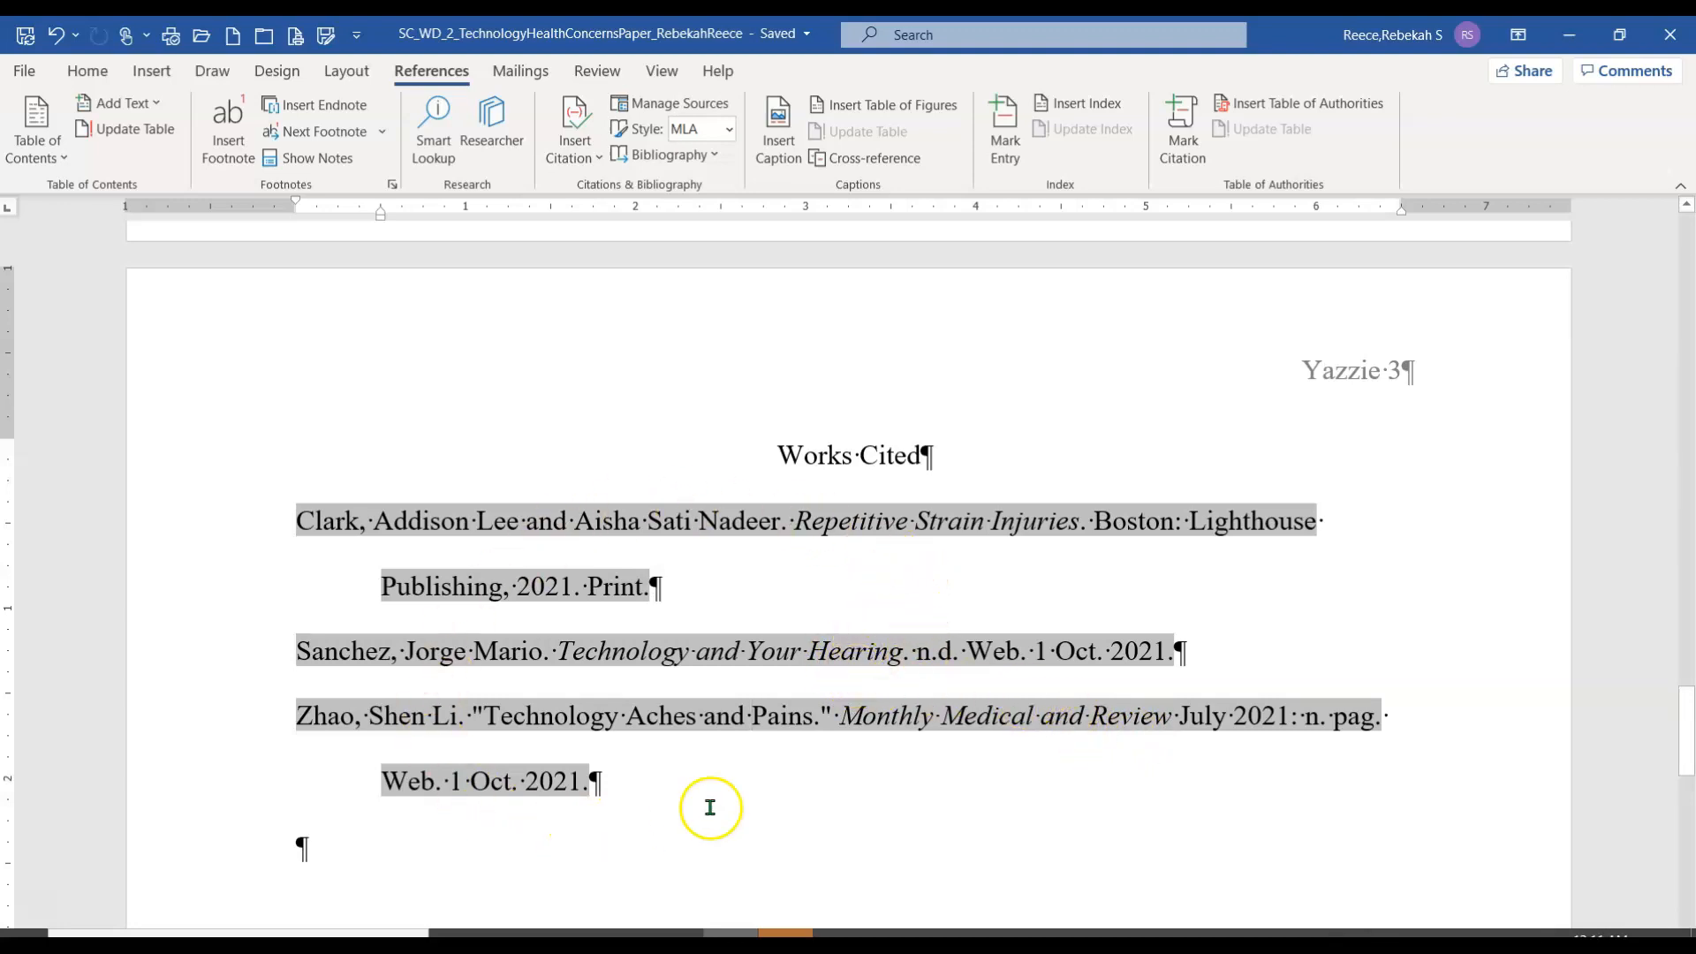
right_click(655, 707)
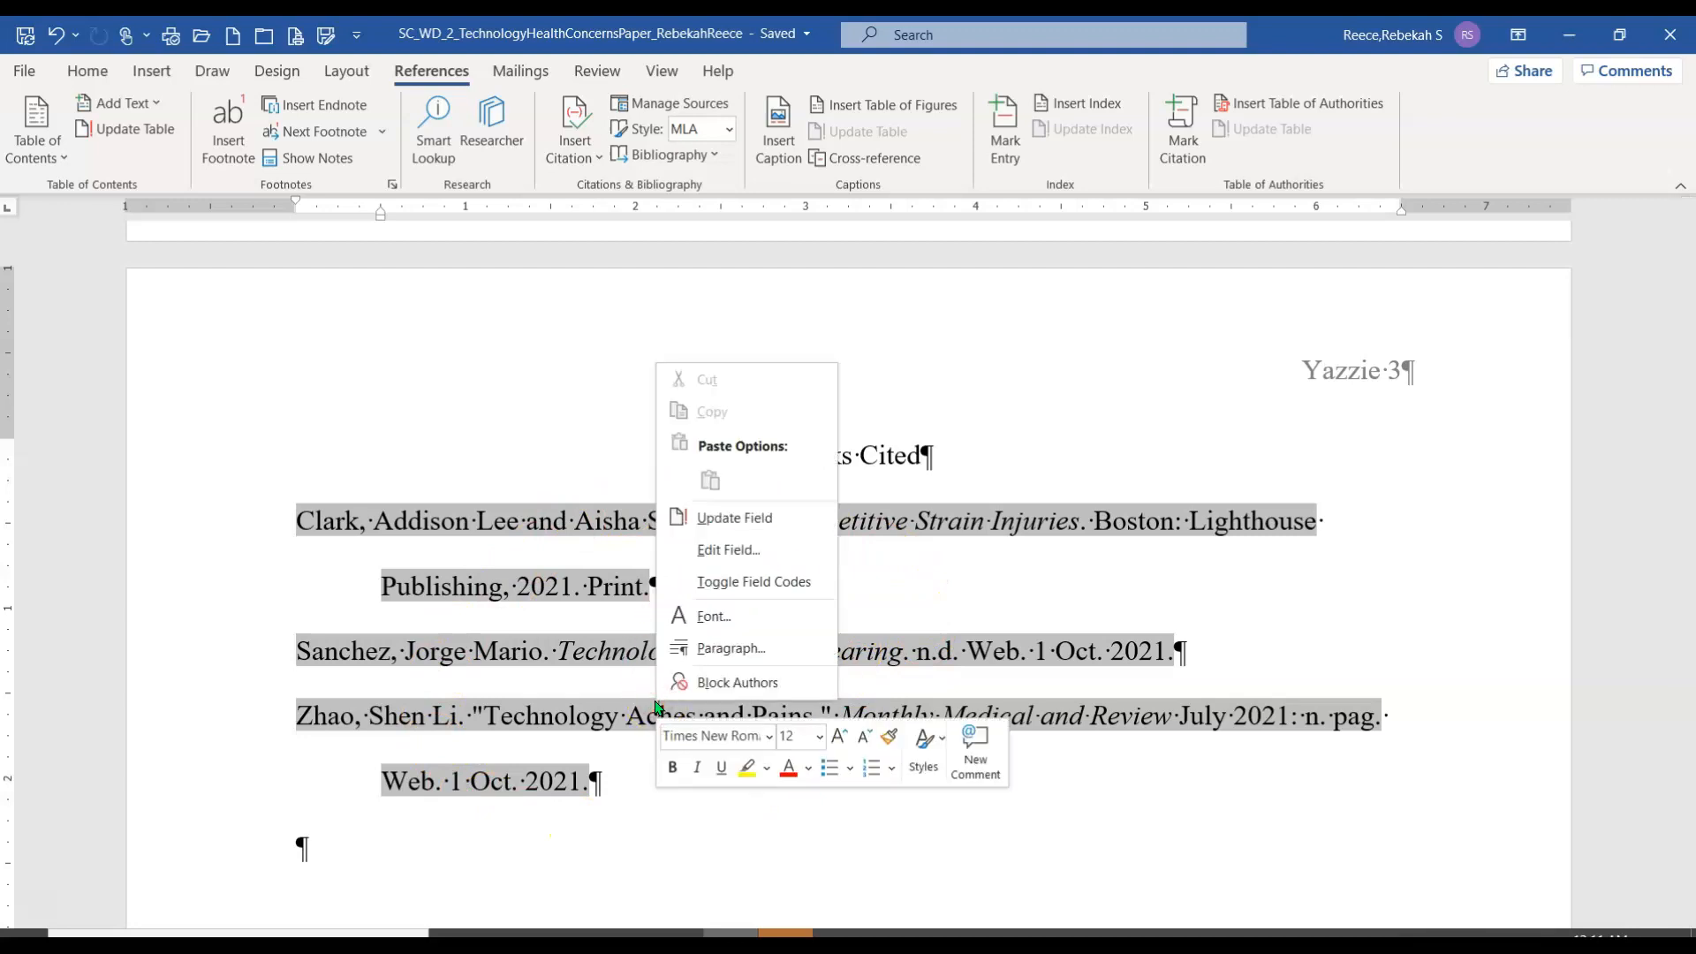
left_click(722, 521)
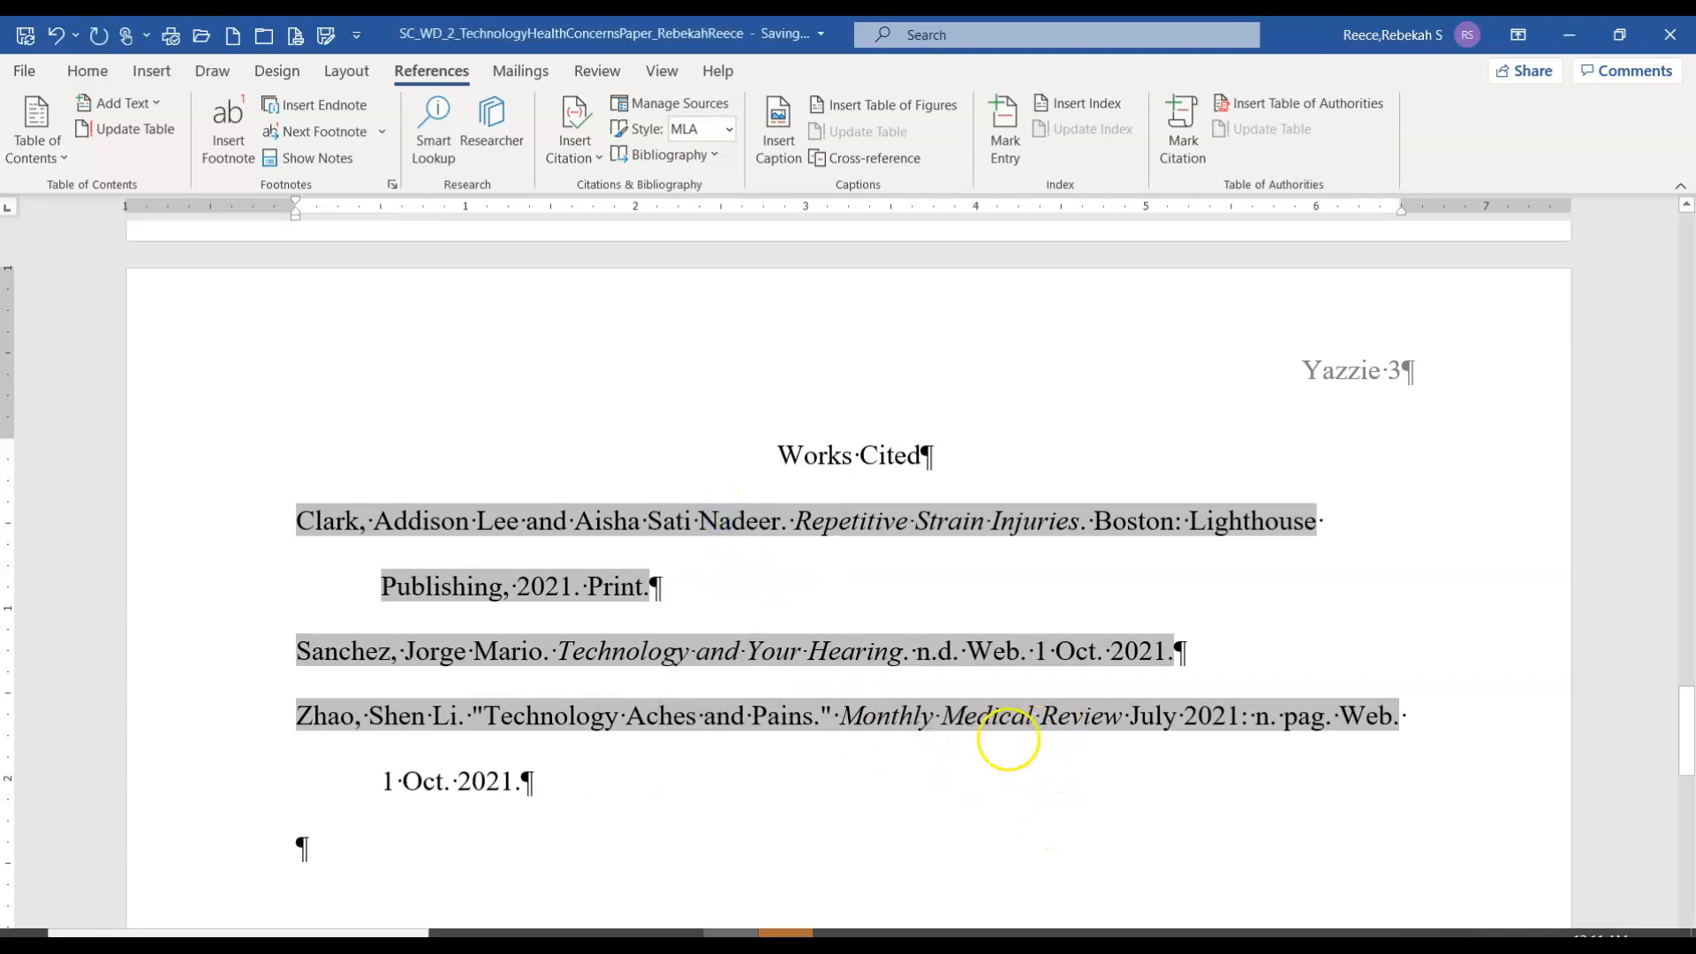
left_click(1097, 822)
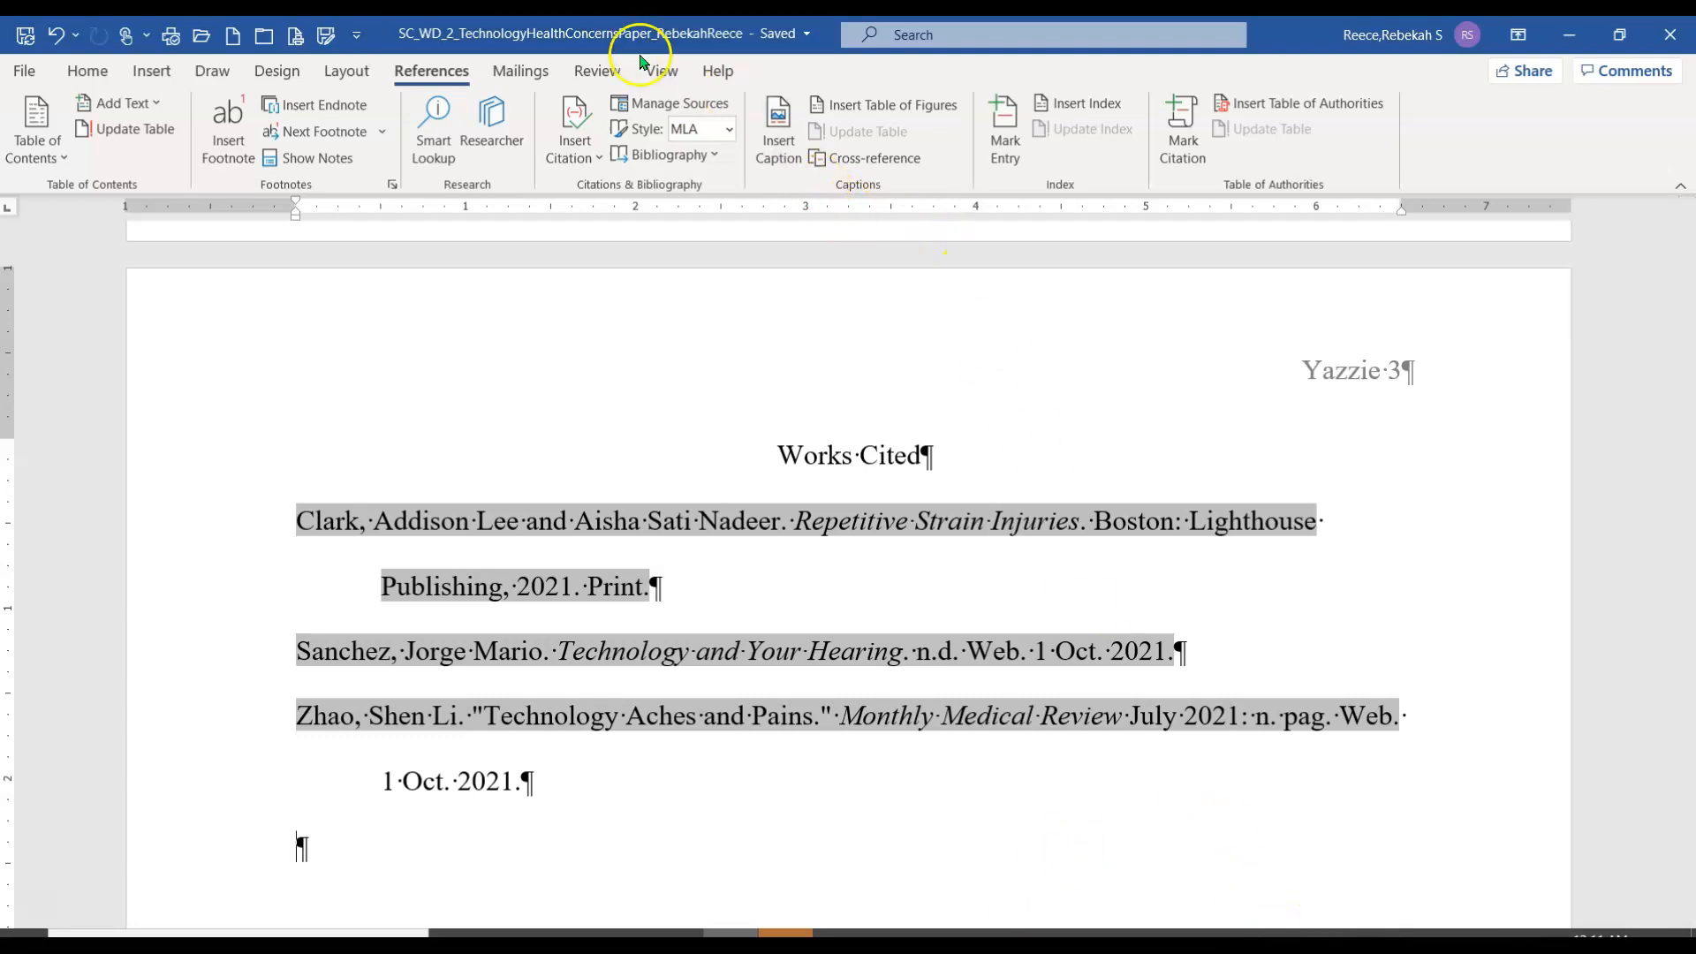
Display a wider Navigation pane and look through its headings, page thumbnails and search results views
left_click(662, 71)
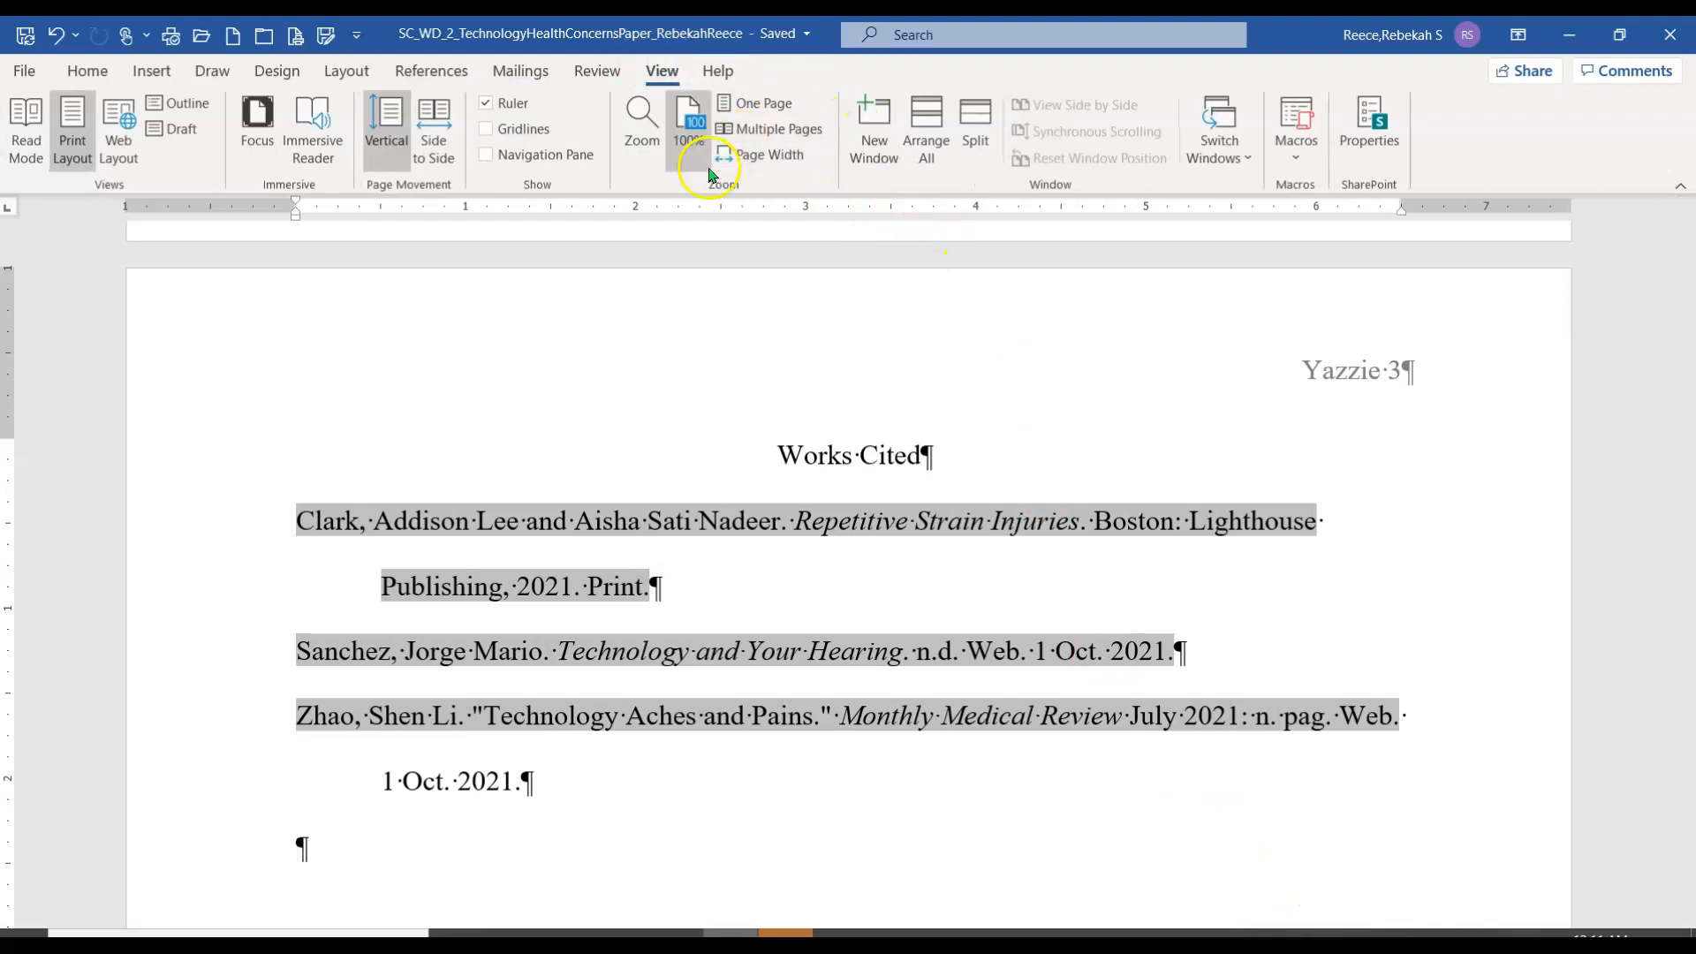
left_click(488, 154)
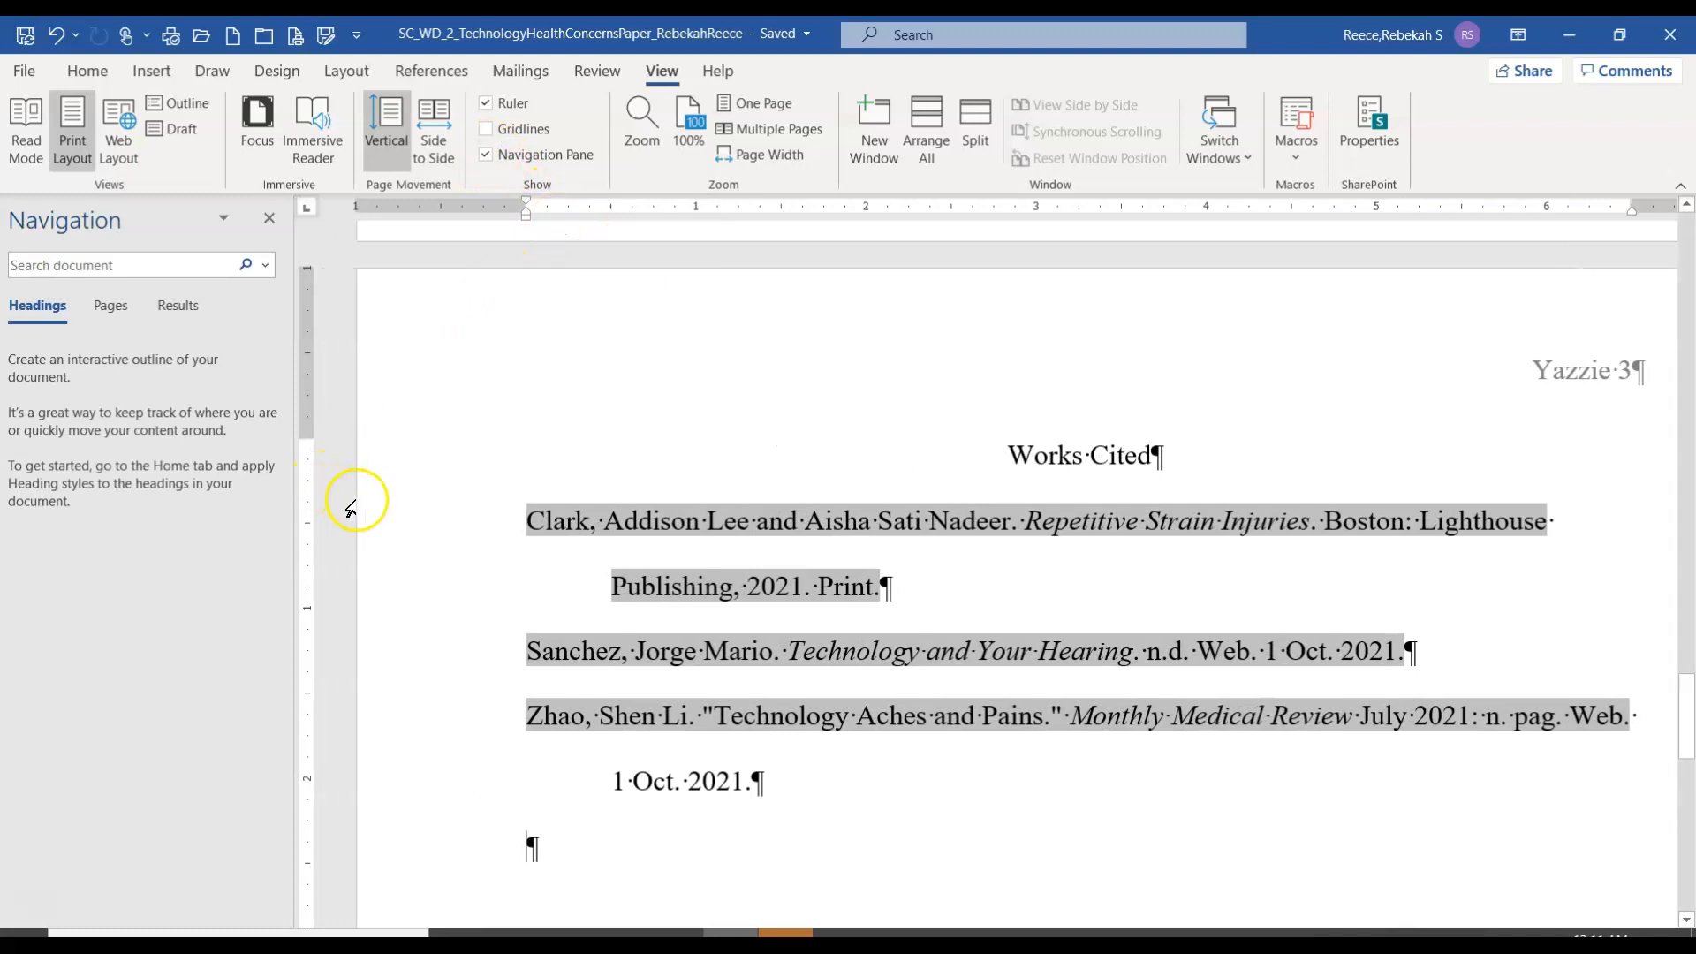
left_click_drag(293, 496, 439, 493)
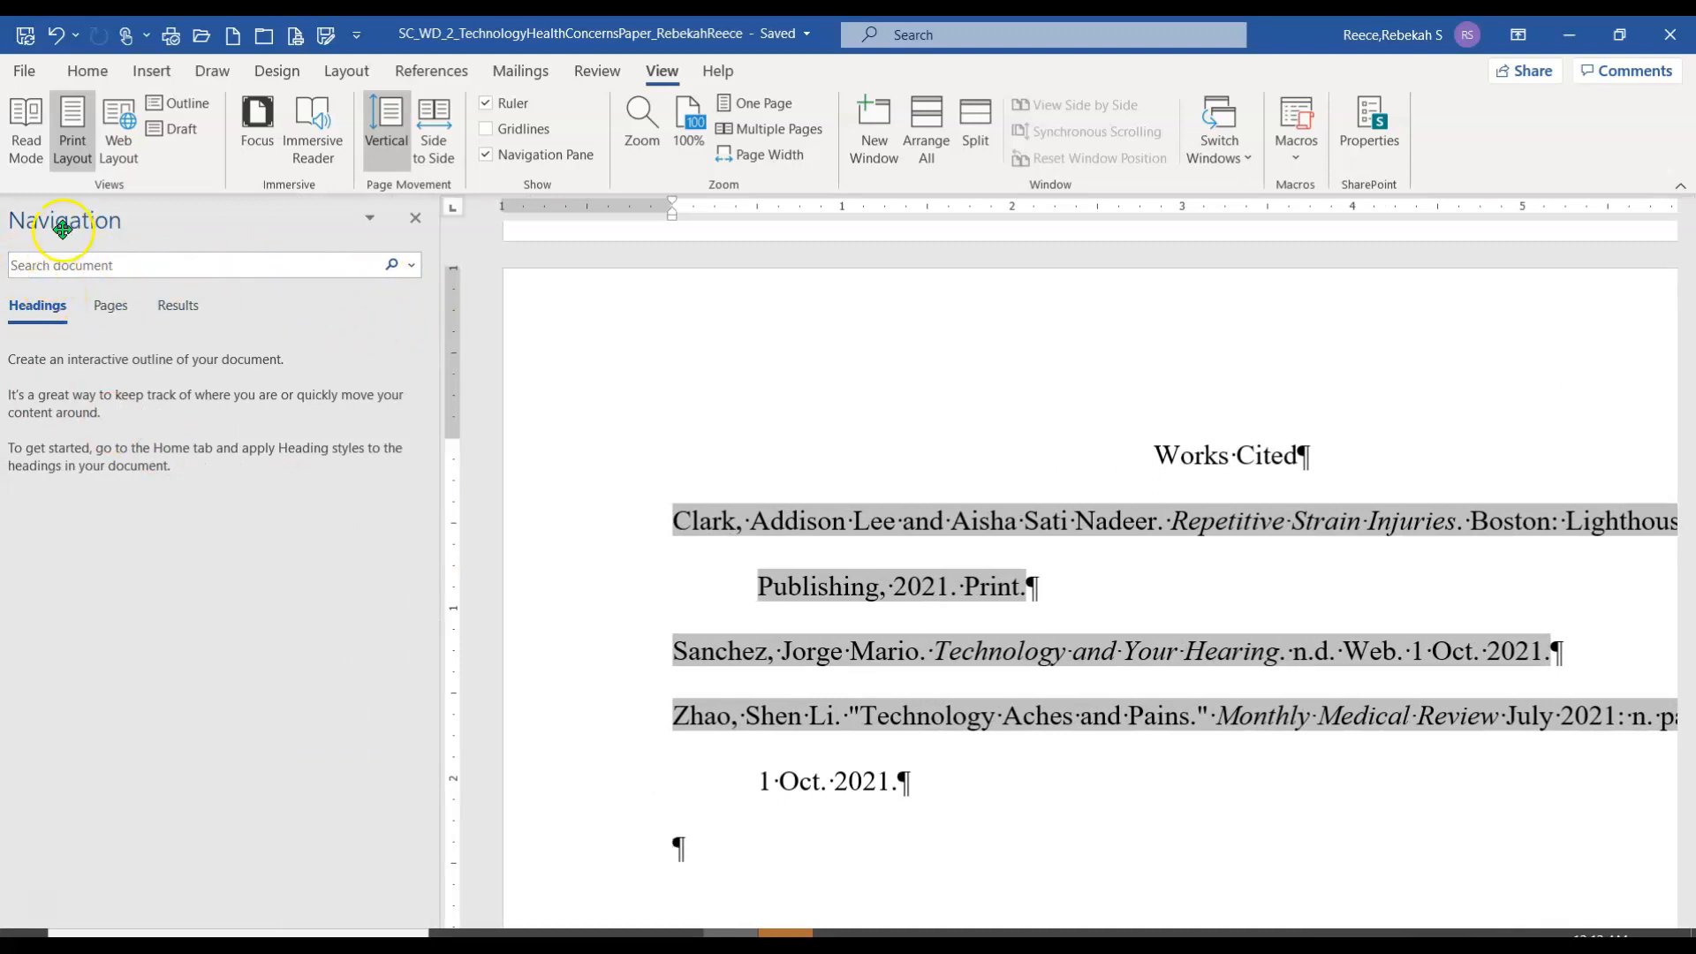
left_click(371, 221)
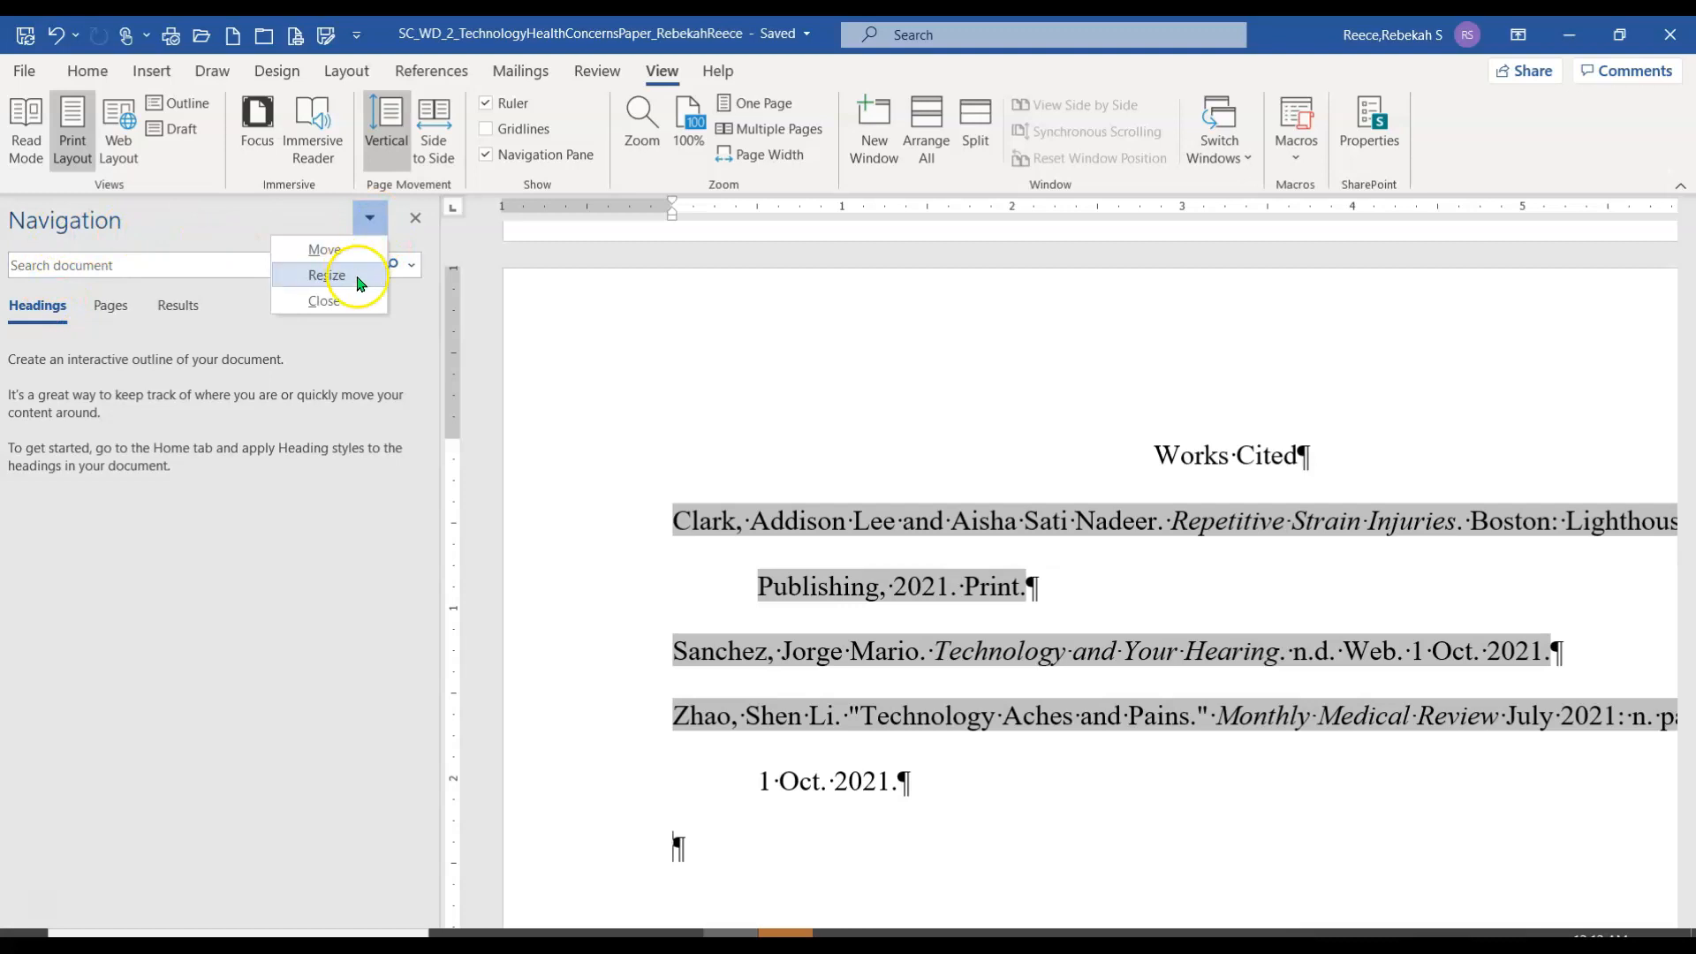
left_click(155, 265)
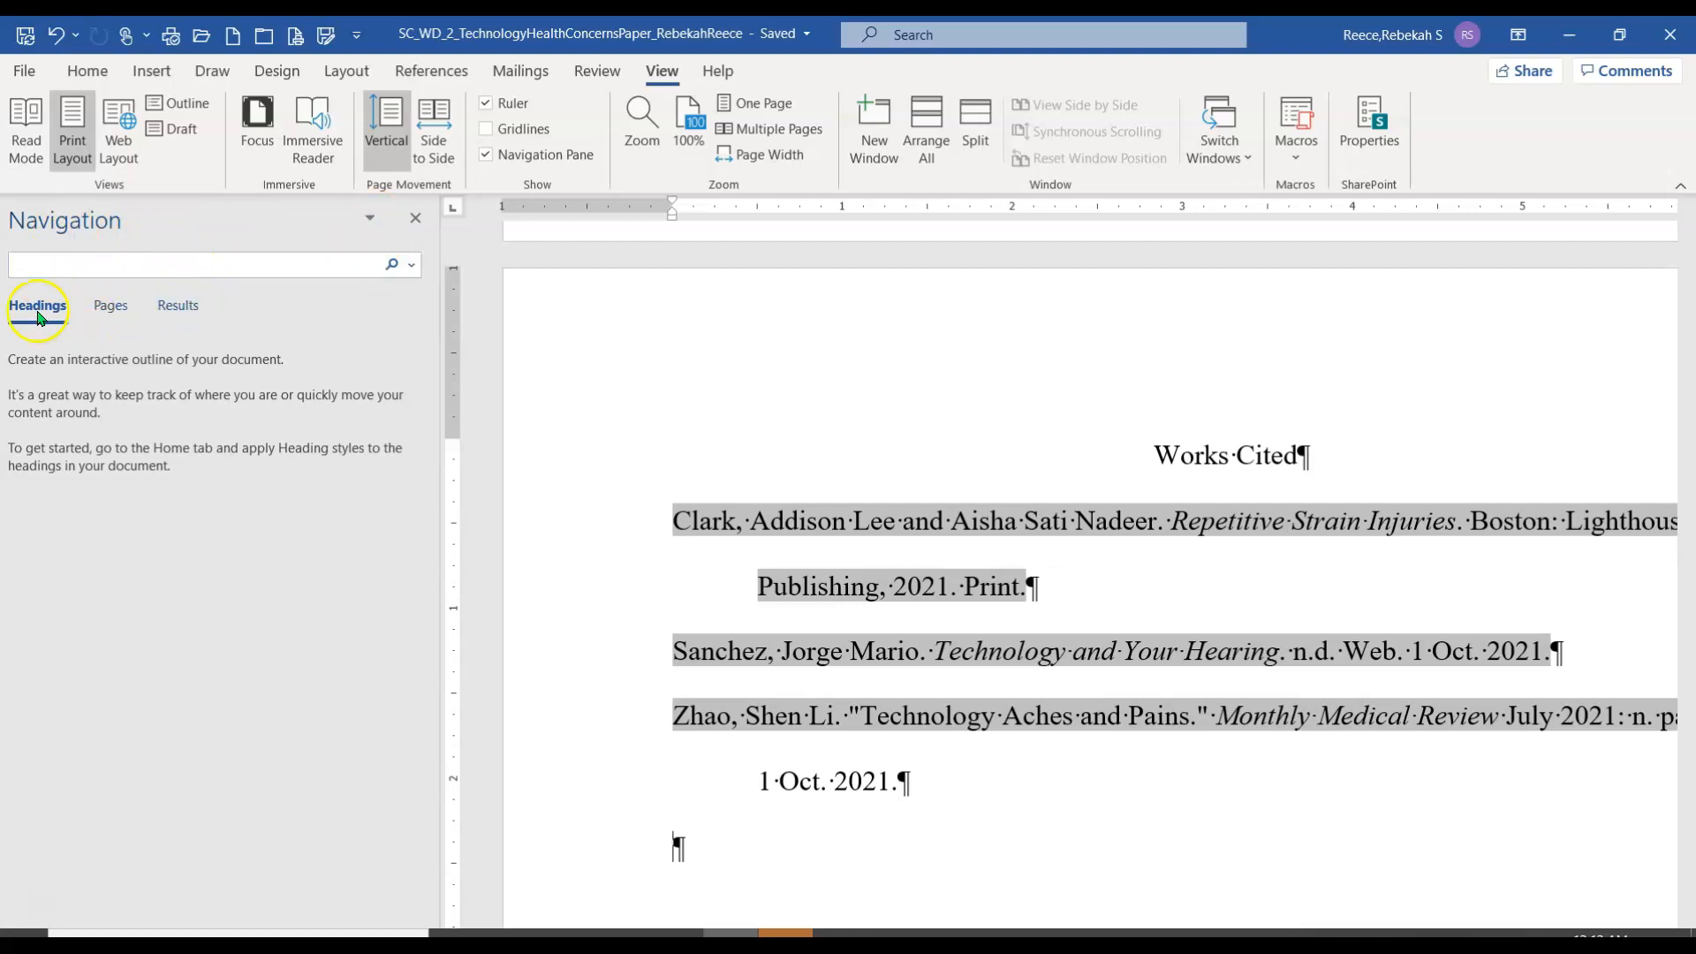
left_click(95, 307)
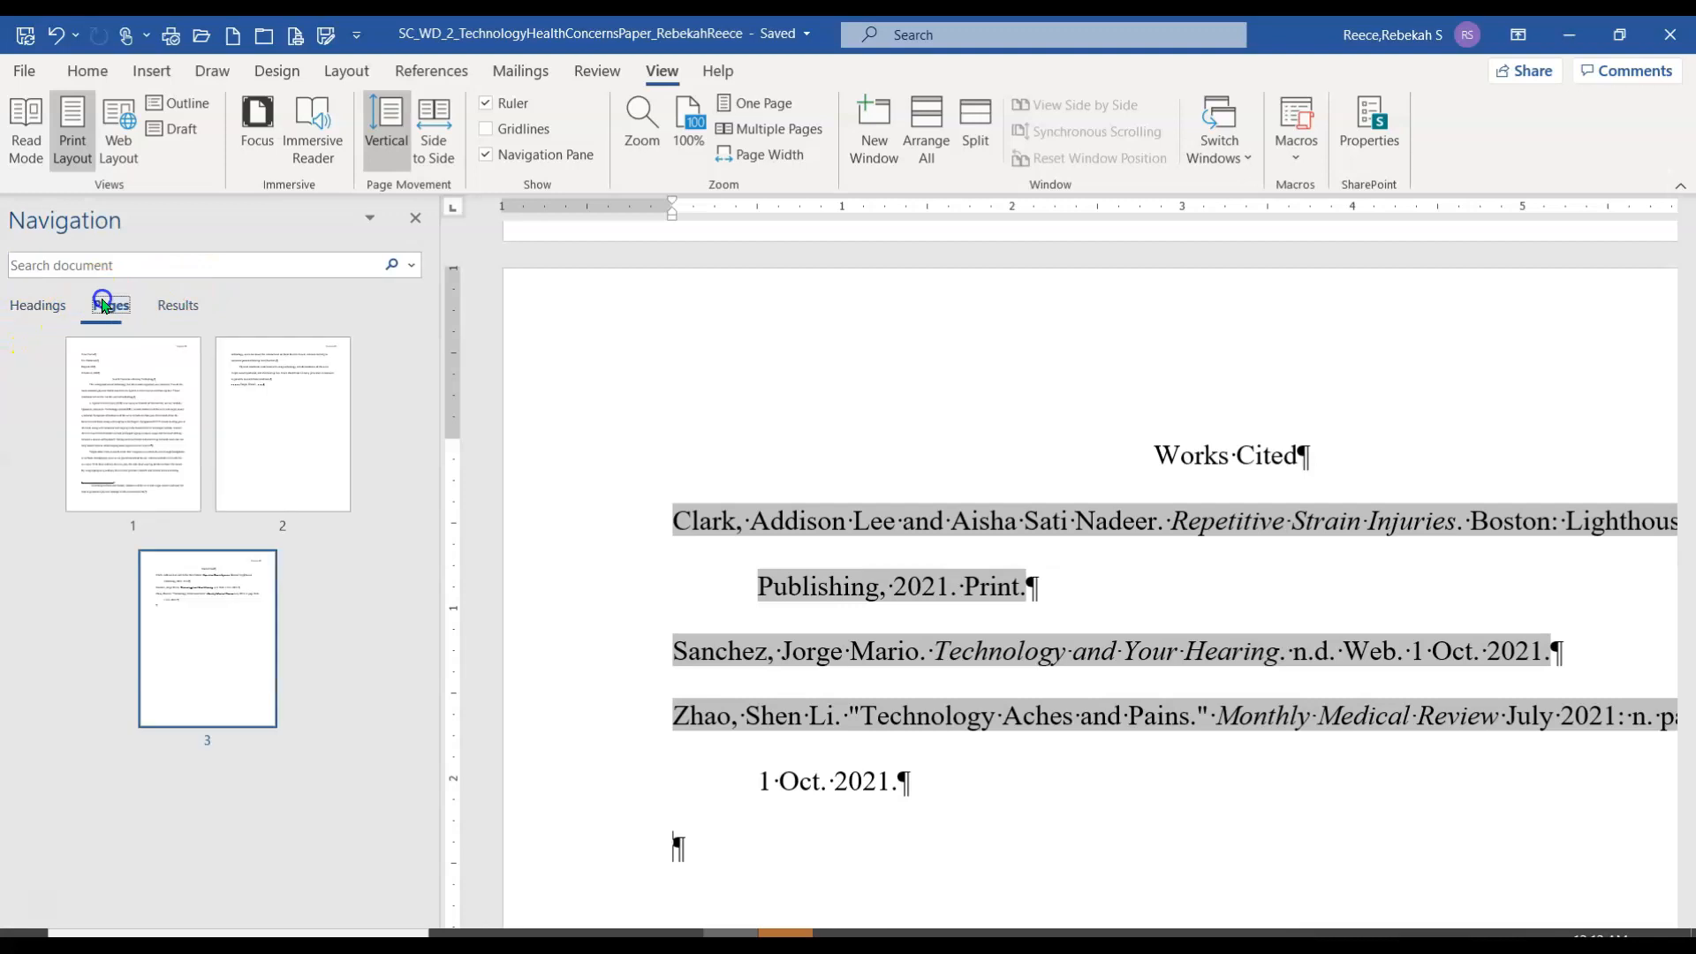
left_click(177, 308)
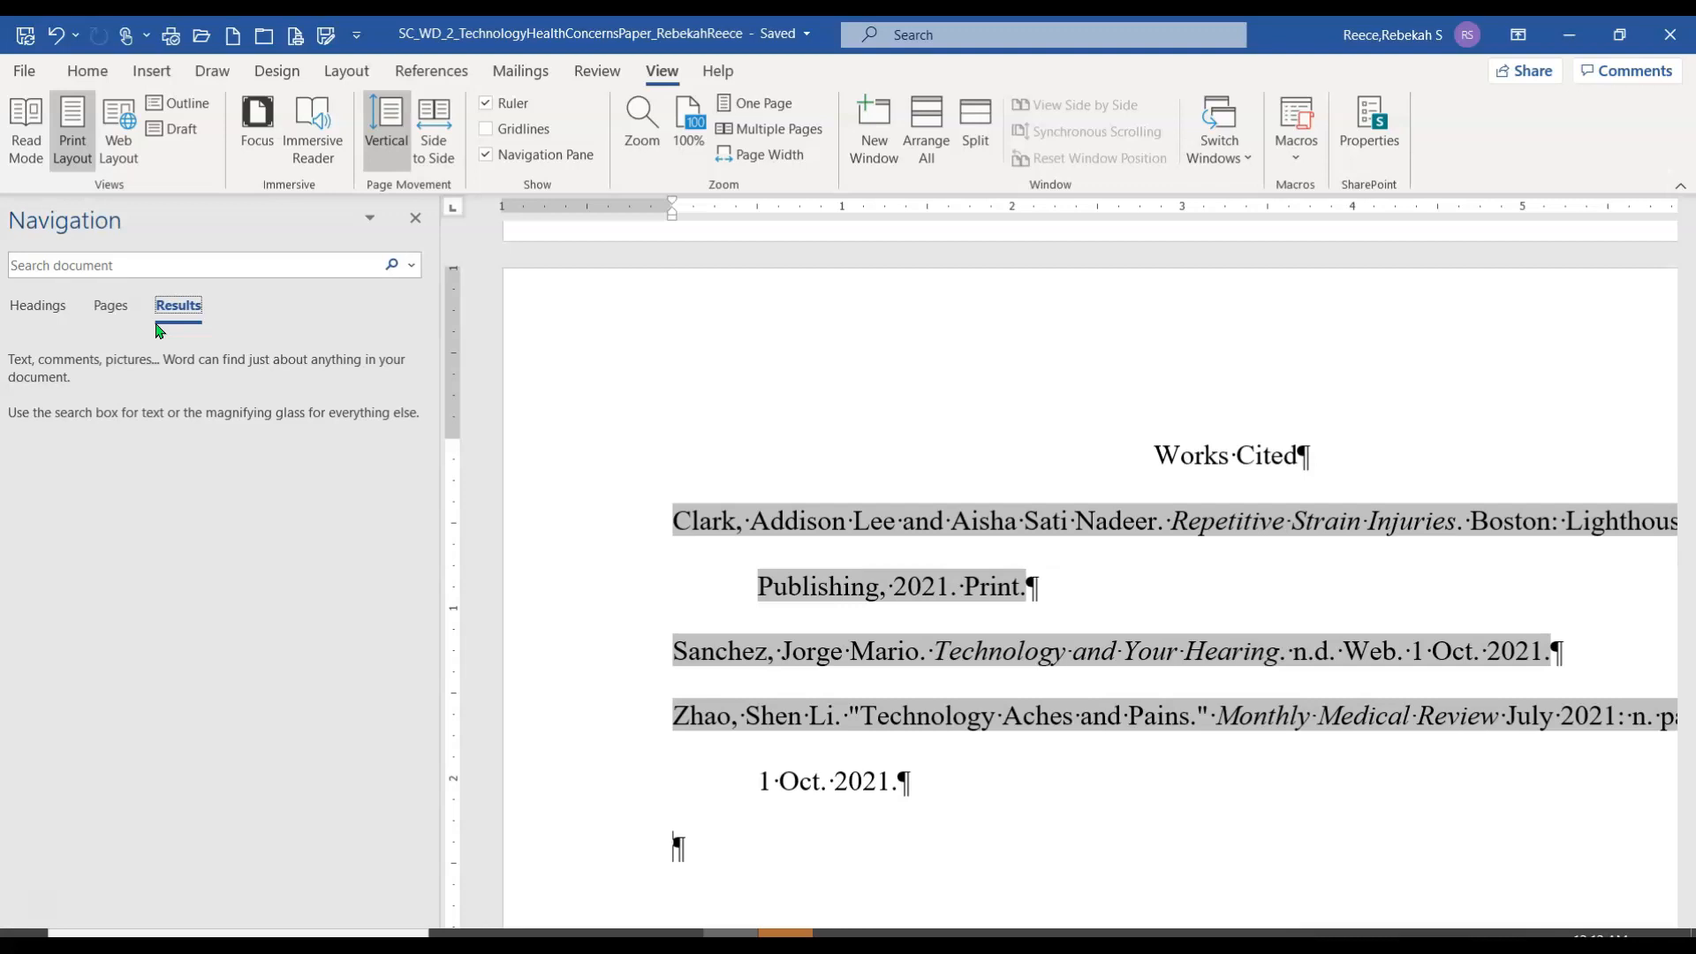
left_click(118, 310)
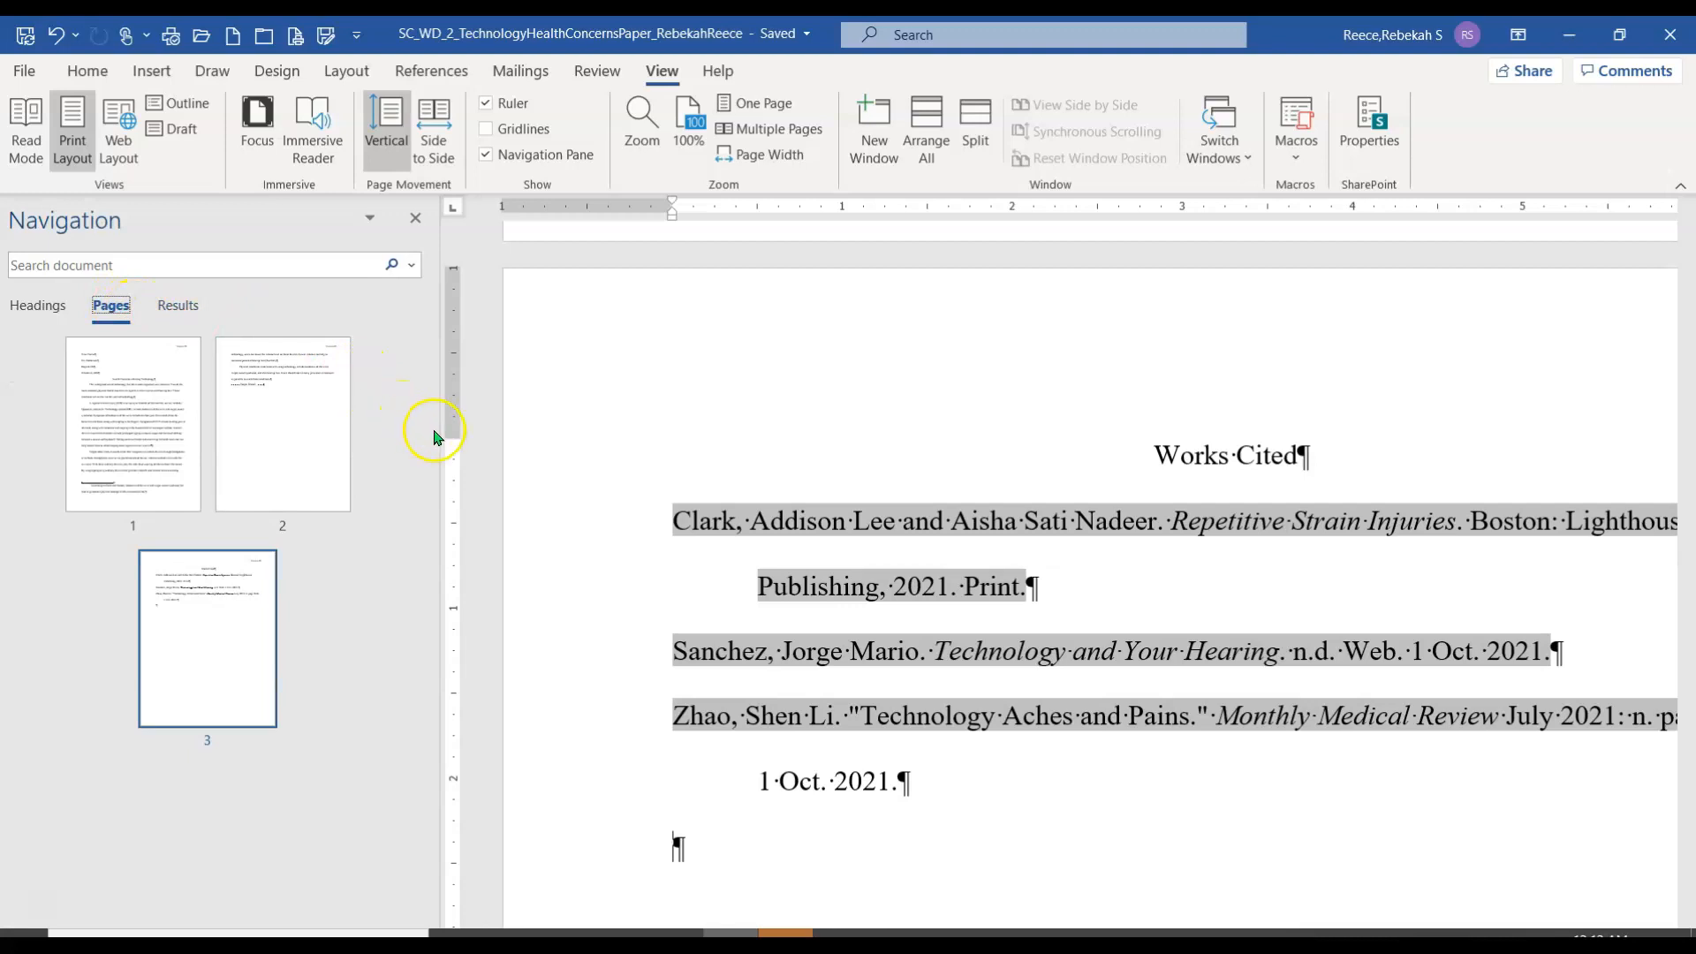
Narrow the Navigation pane, jump to page 1 through its page thumbnails, and close the pane
left_click_drag(442, 439, 281, 407)
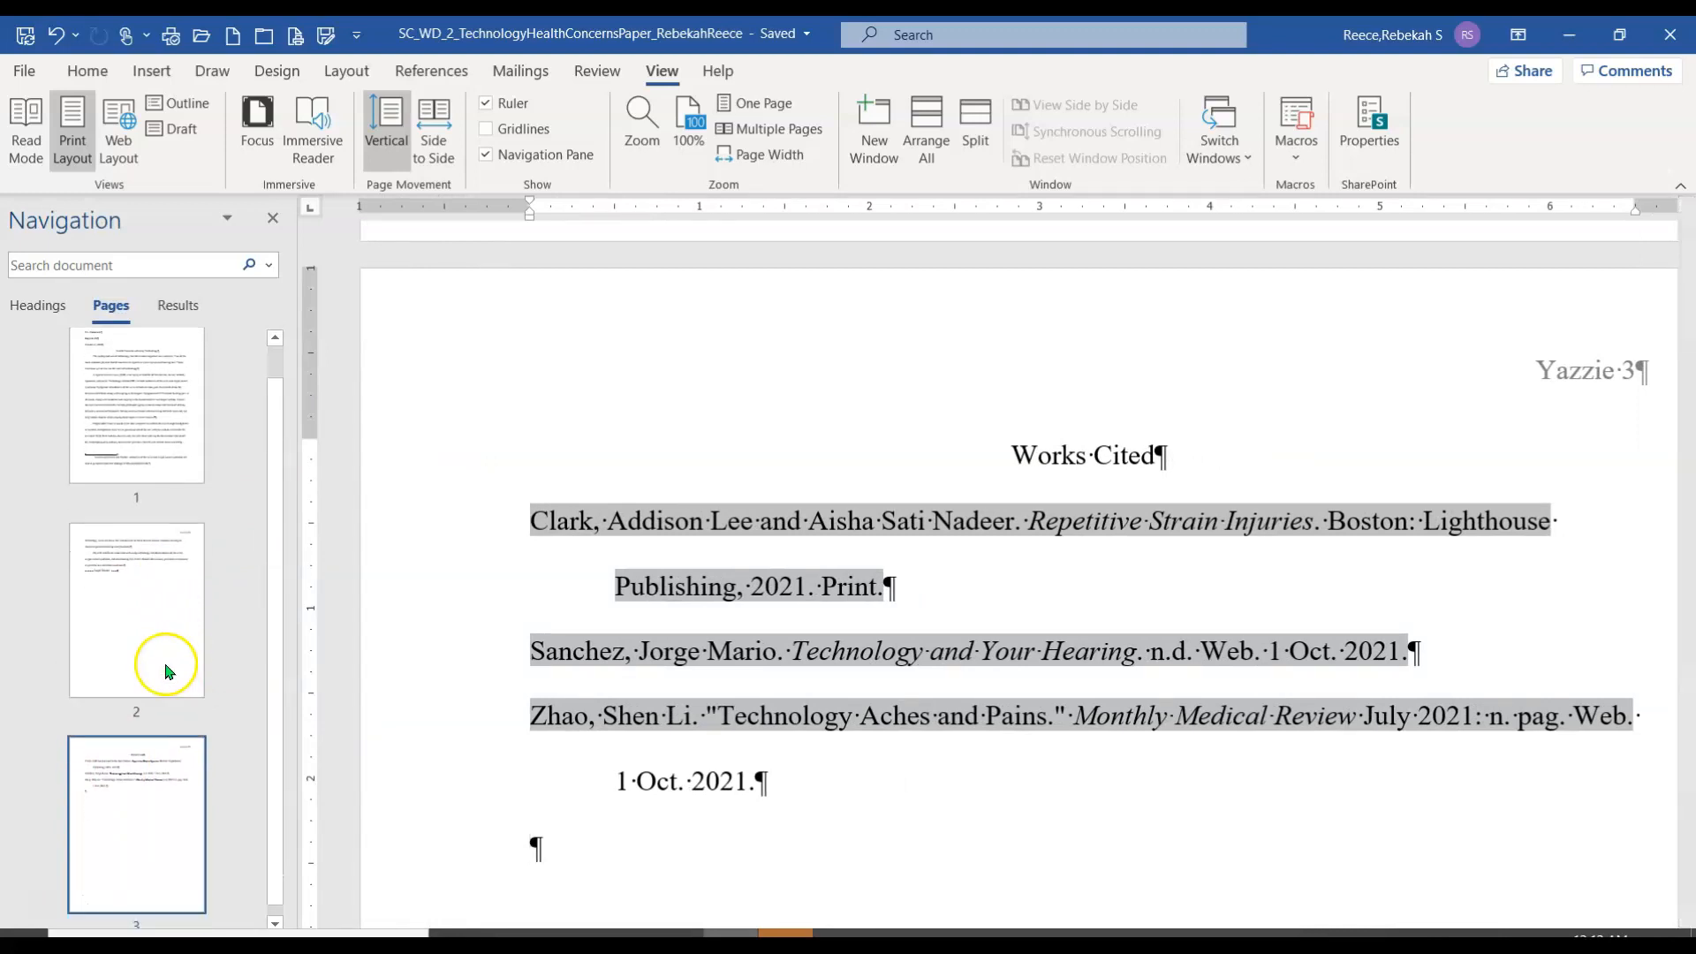
scroll(172, 685, "down", 1)
scroll(172, 680, "up", 1)
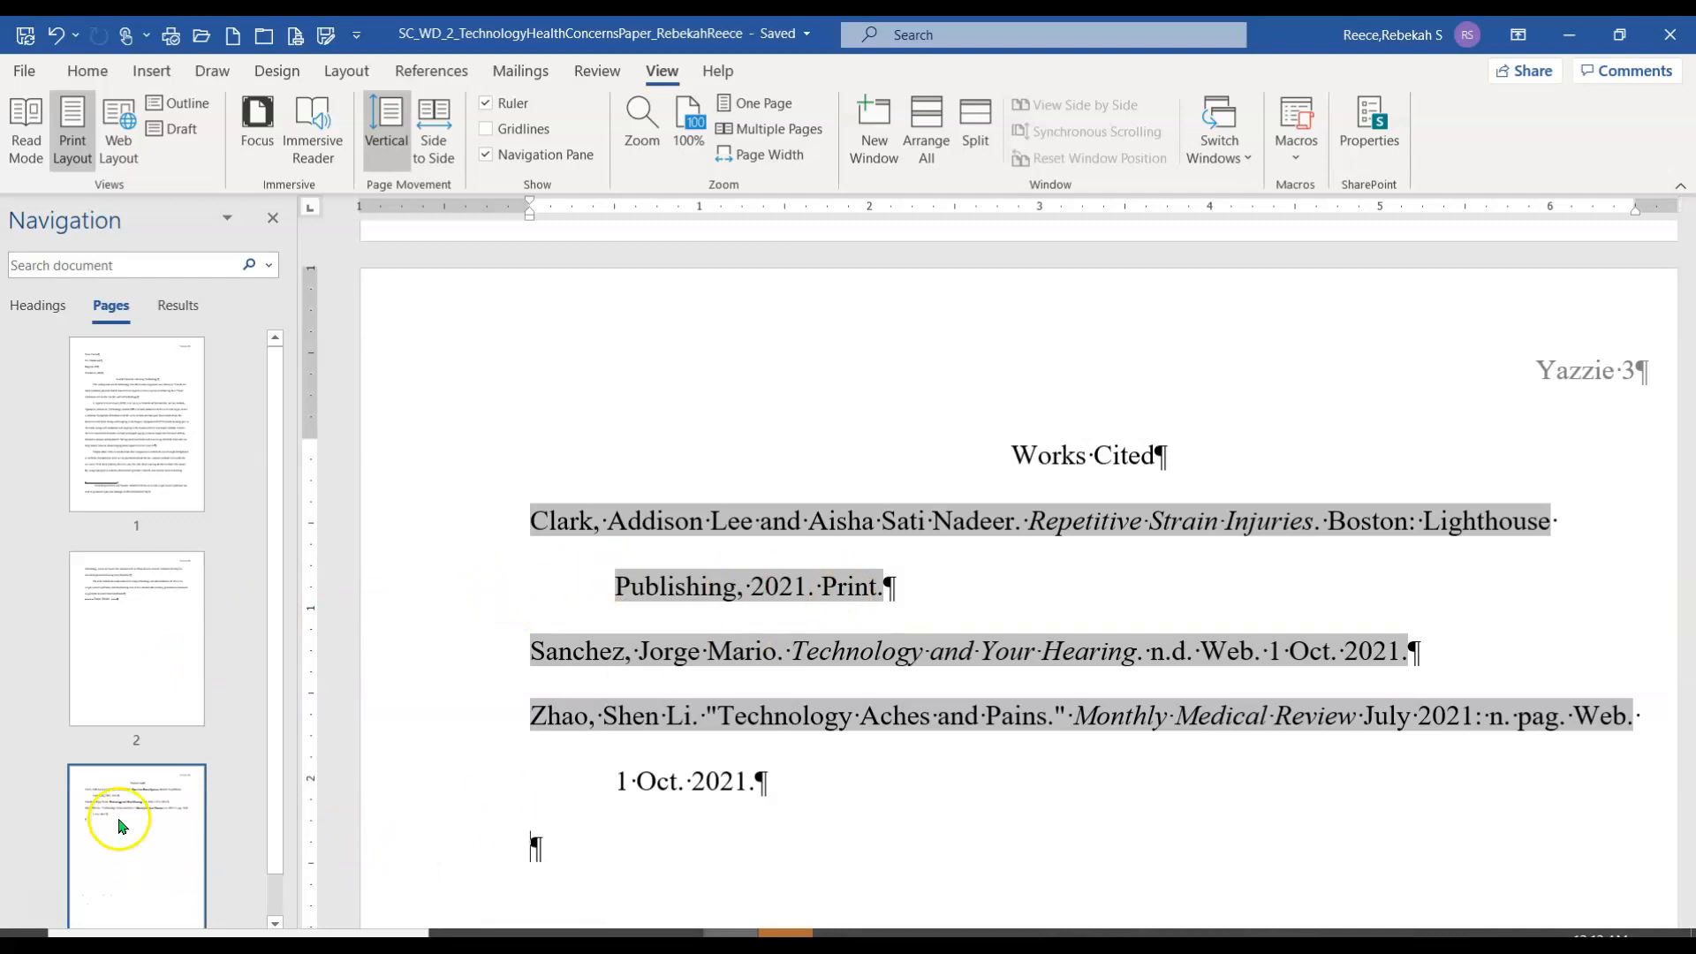
left_click(123, 417)
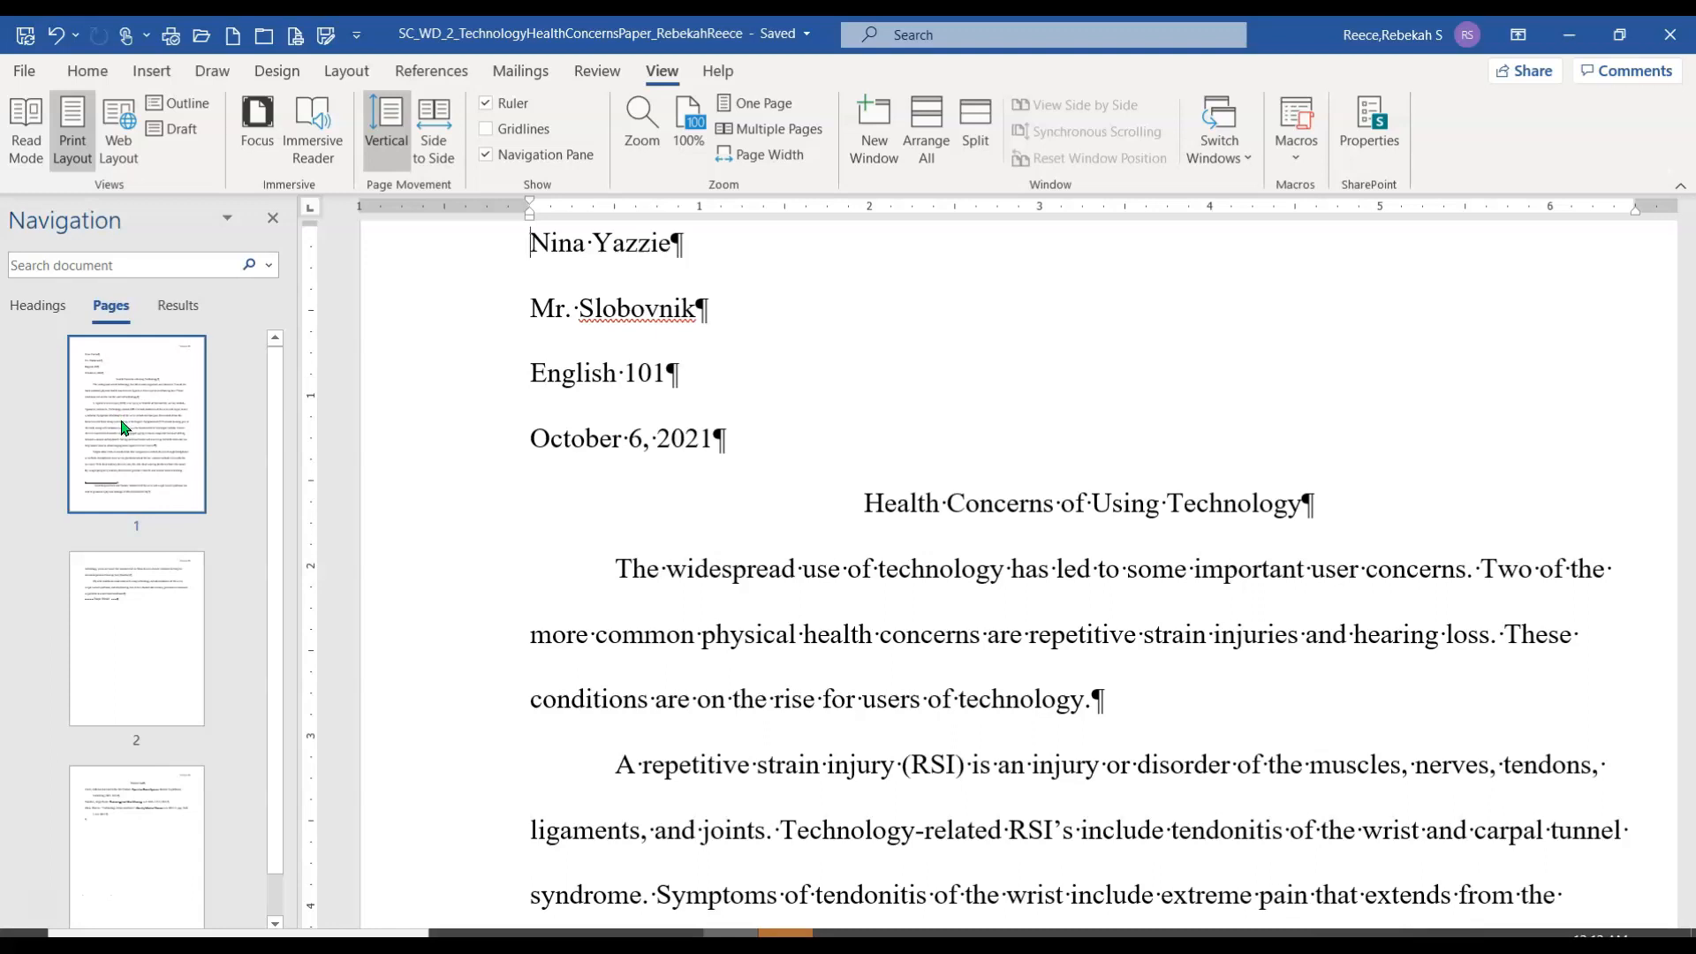
left_click(276, 217)
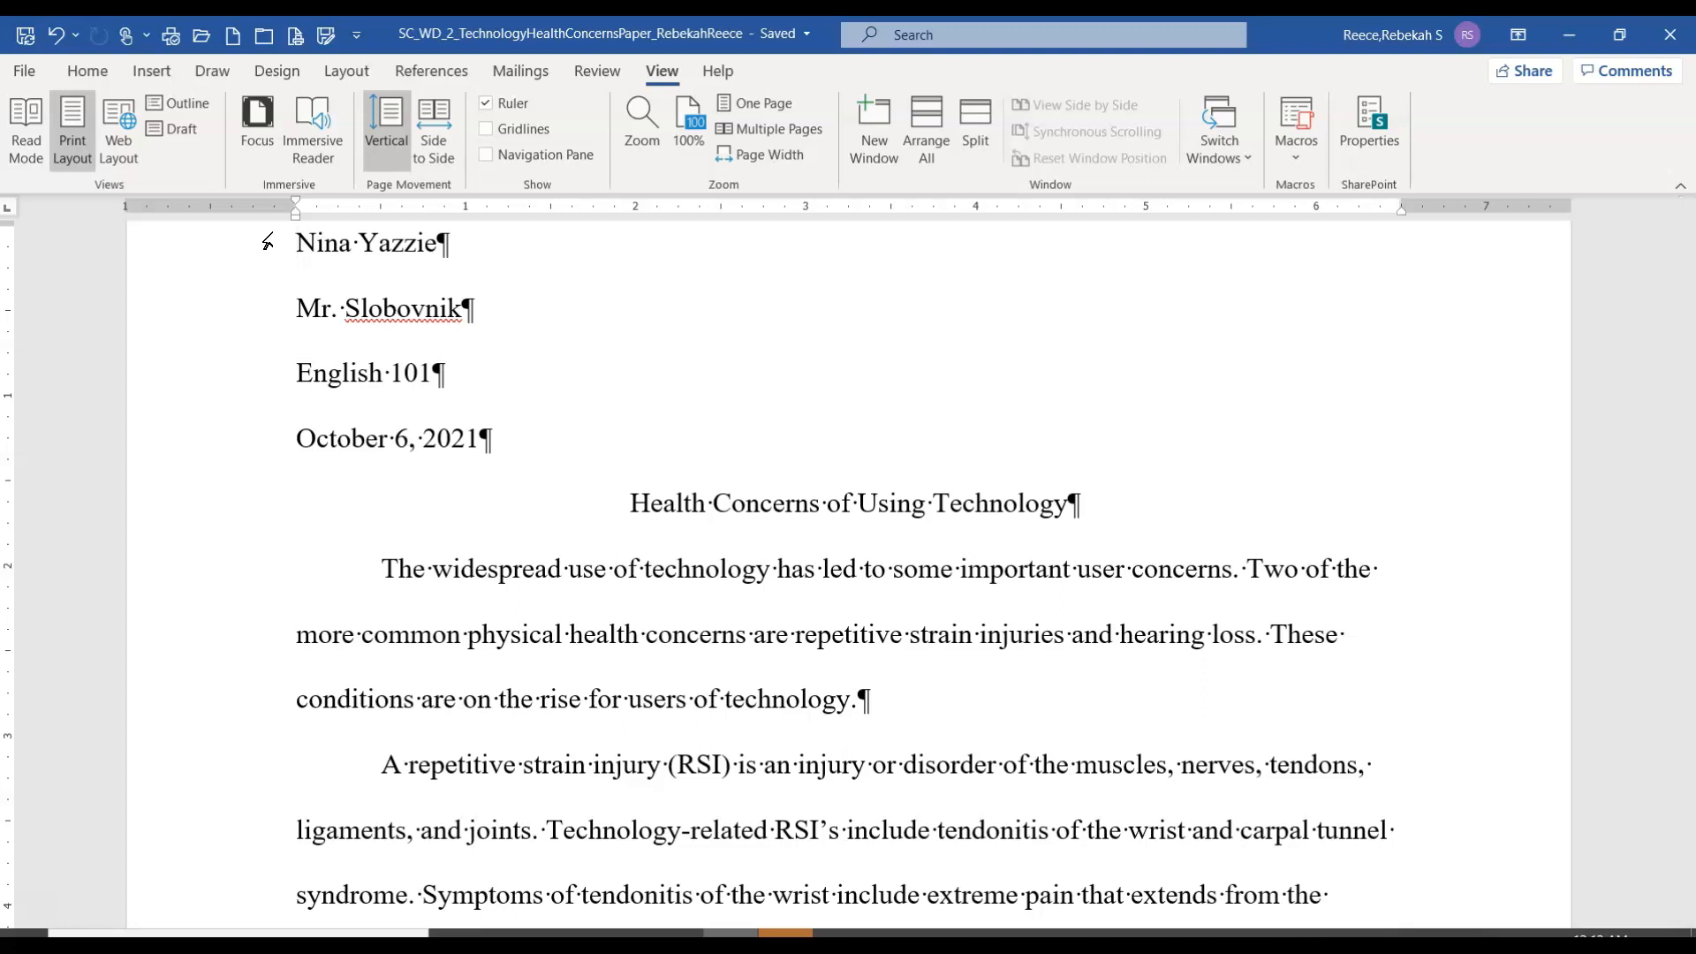
Insert a citation to the source "Repetitive Strain Injuries" after the word "keyboard" in the repetitive strain injury paragraph
left_click(257, 265)
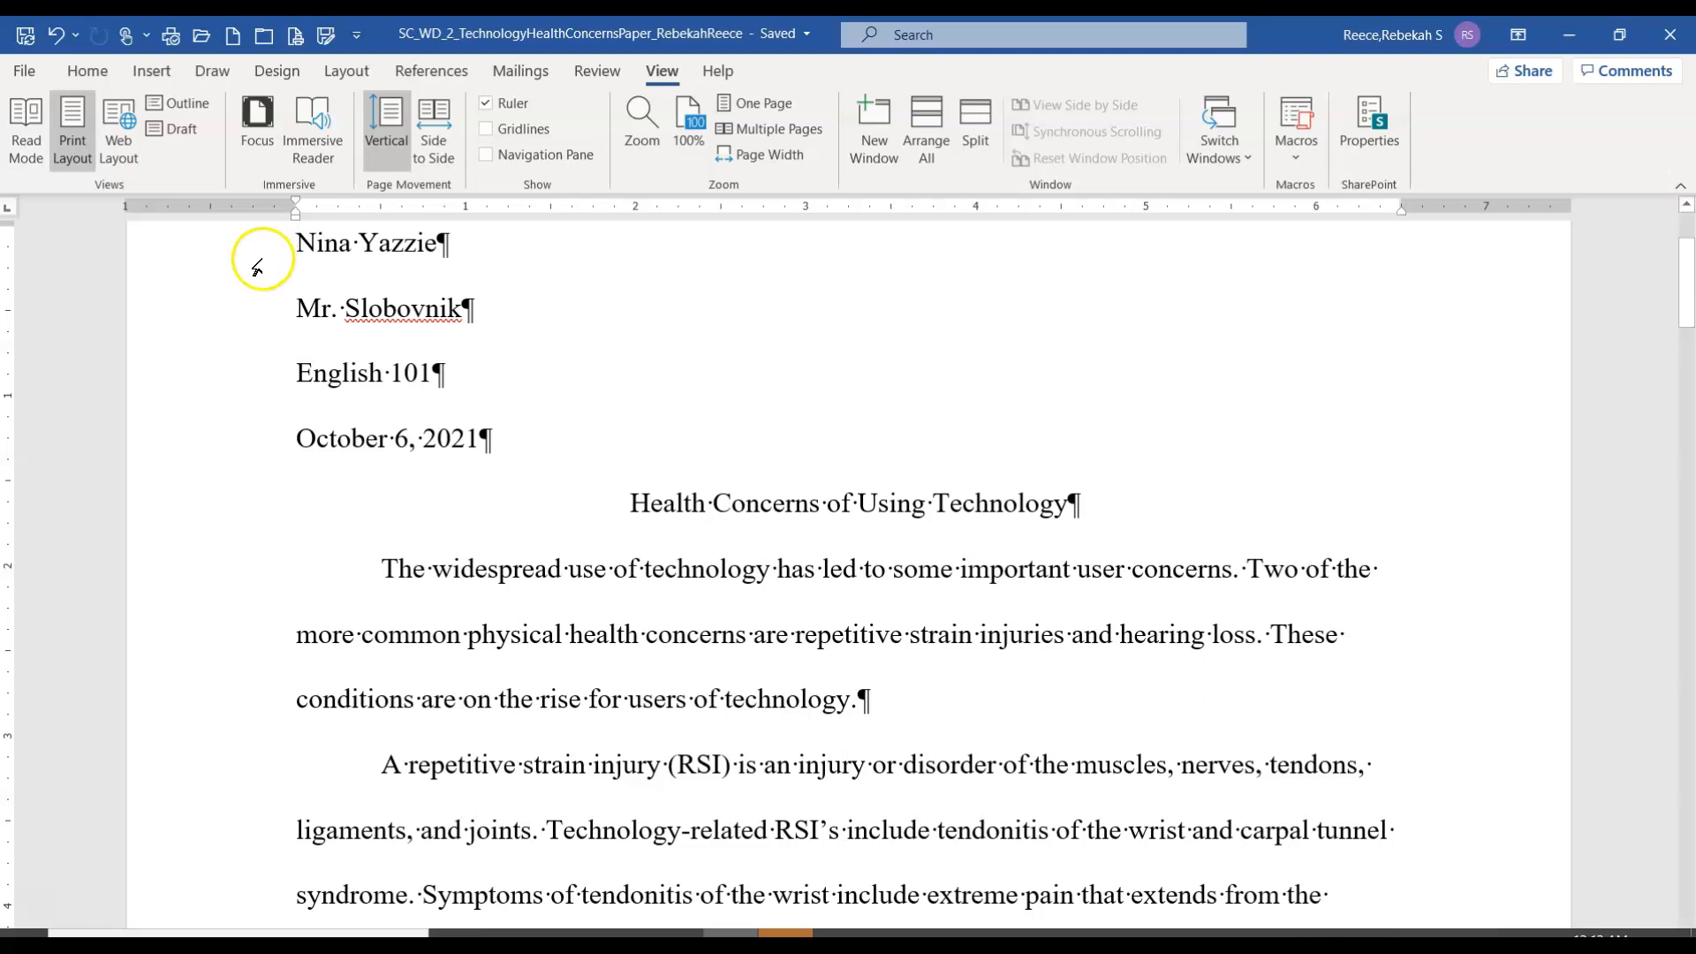
scroll(612, 588, "down", 1)
scroll(613, 588, "down", 5)
scroll(594, 573, "down", 3)
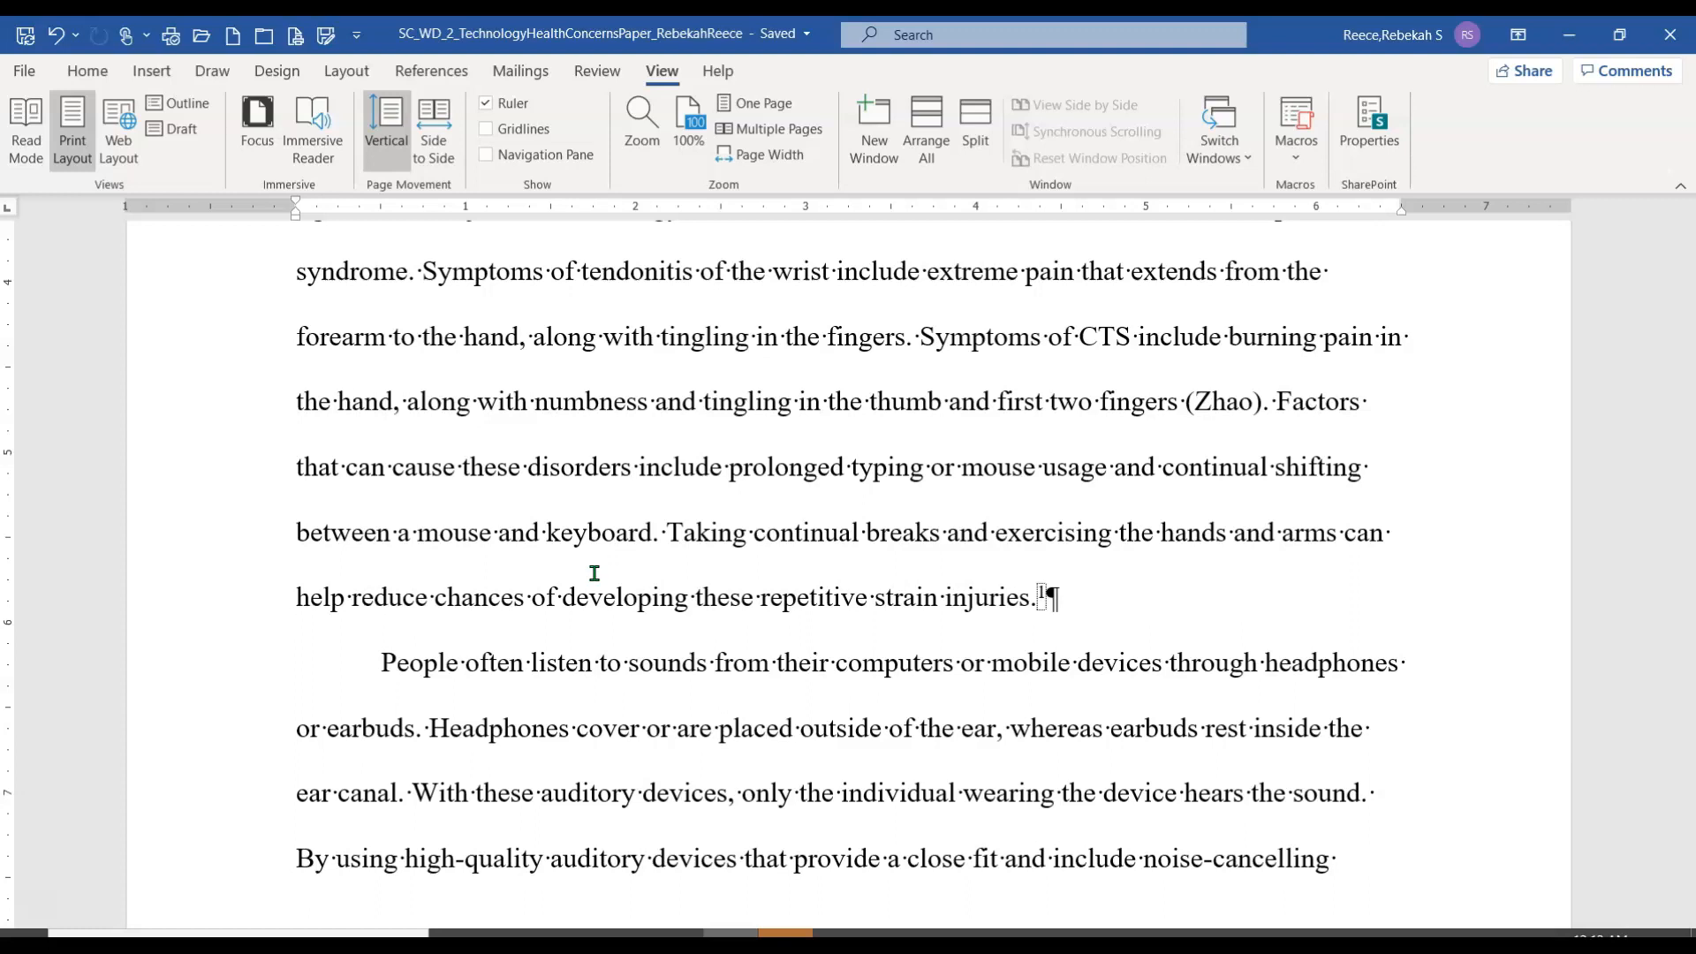
left_click(598, 557)
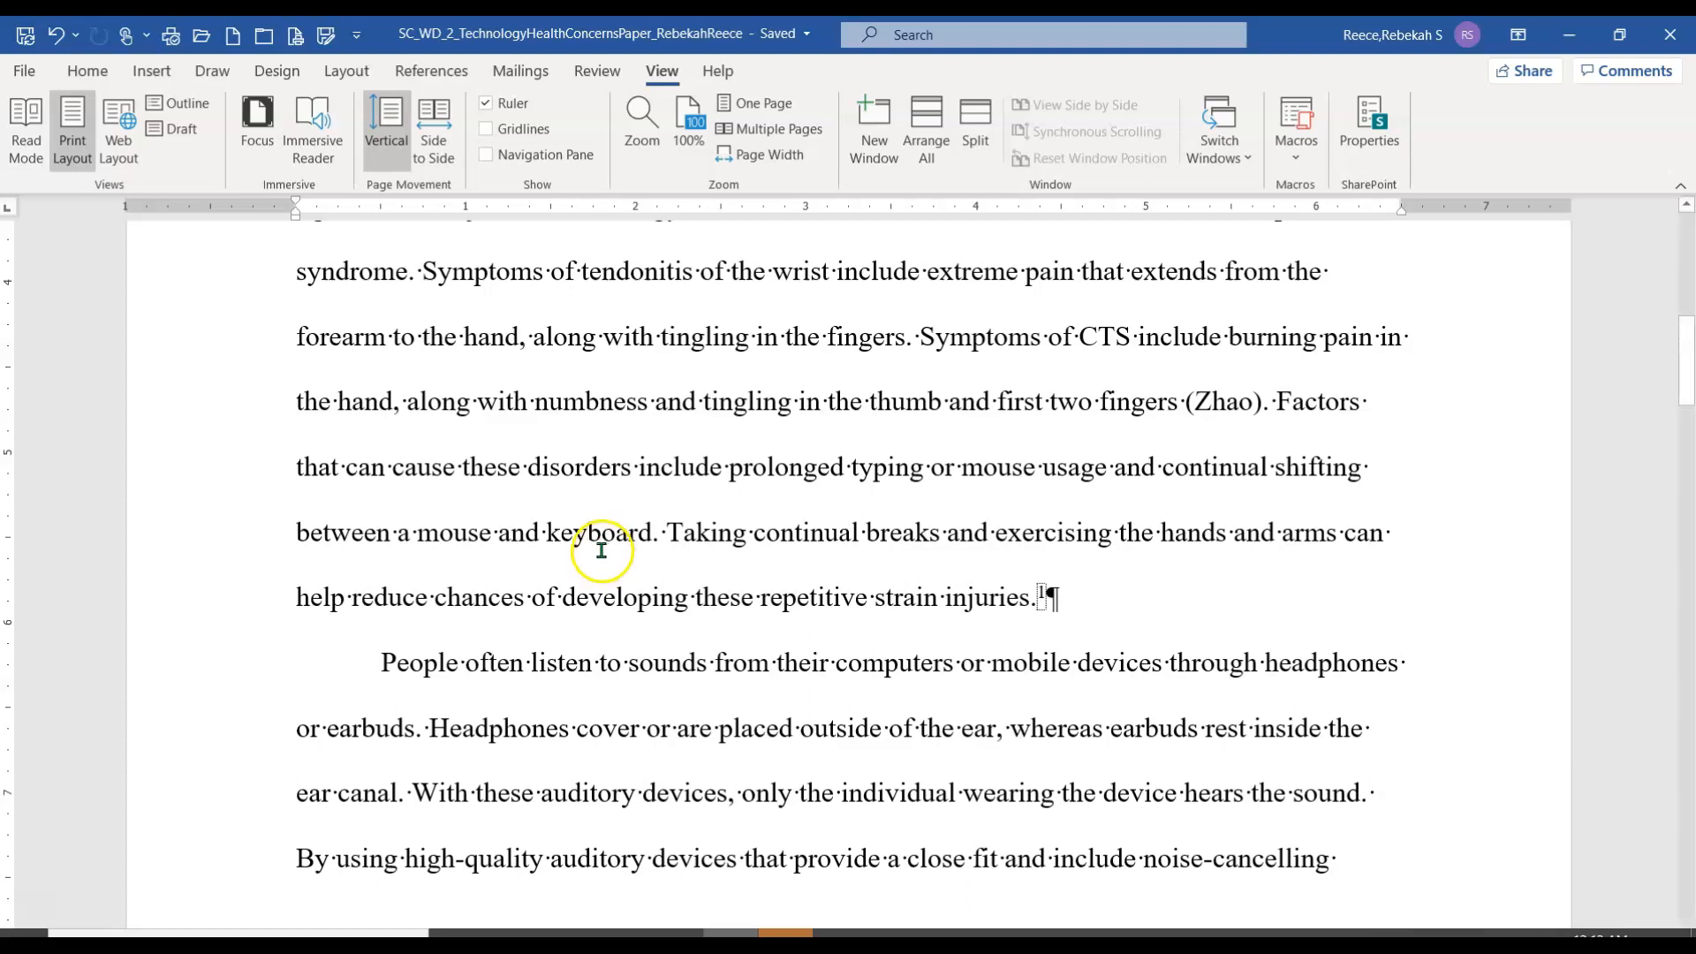
left_click(658, 536)
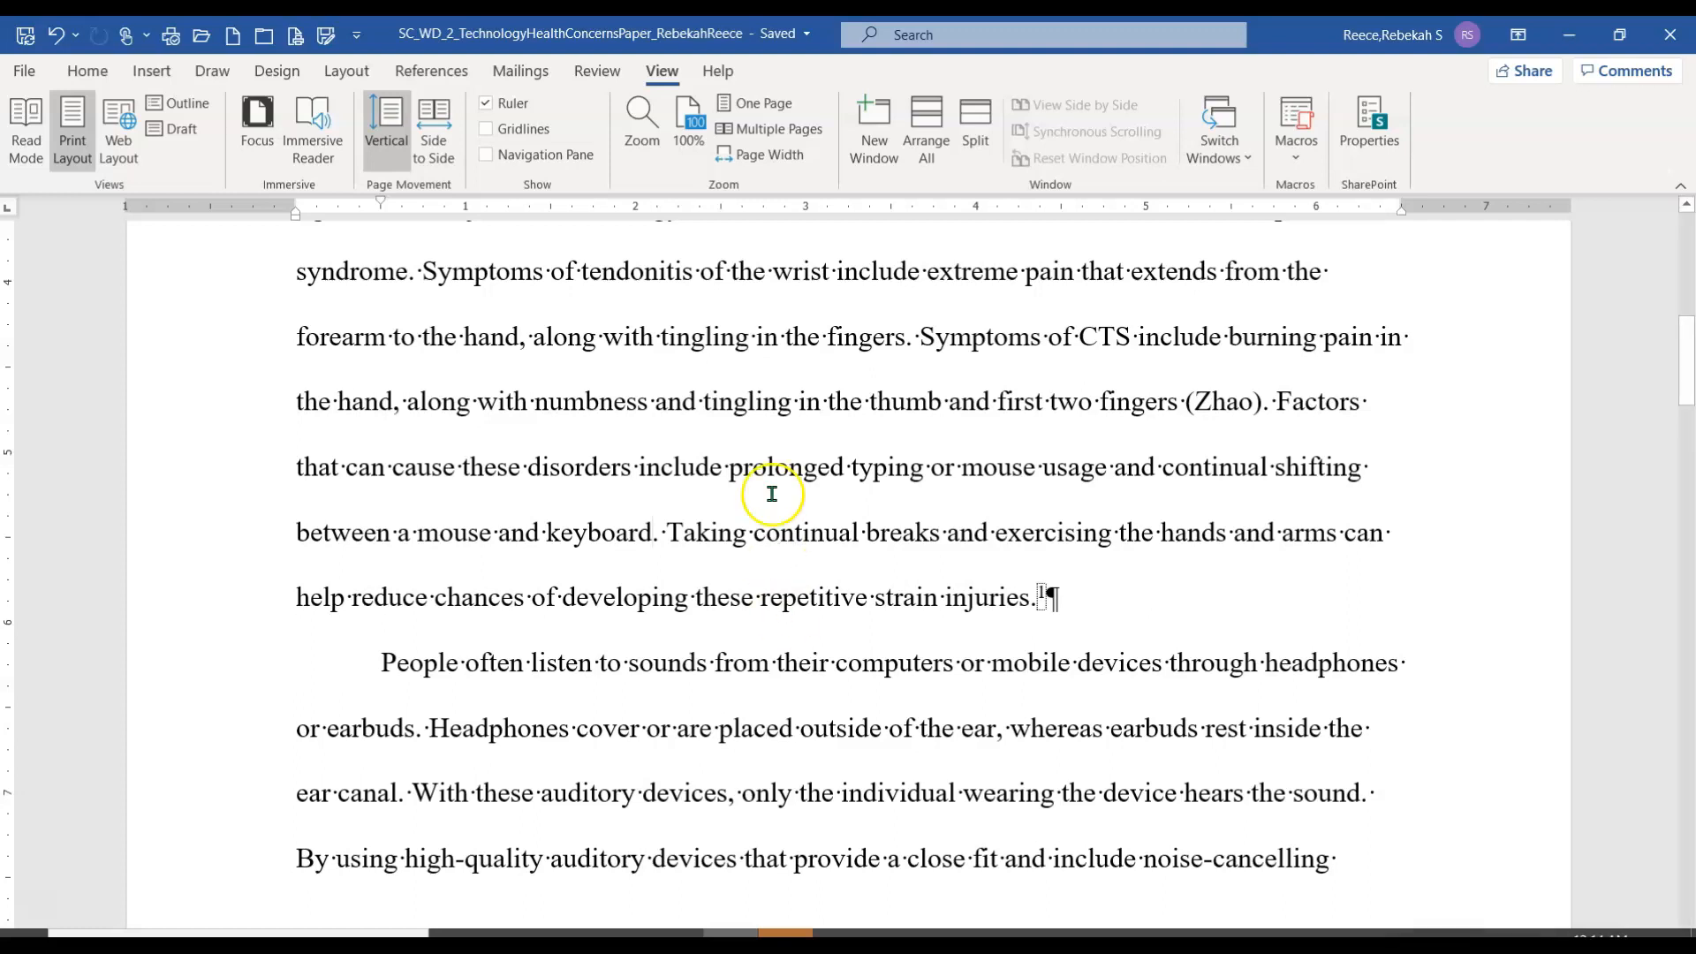
left_click(436, 70)
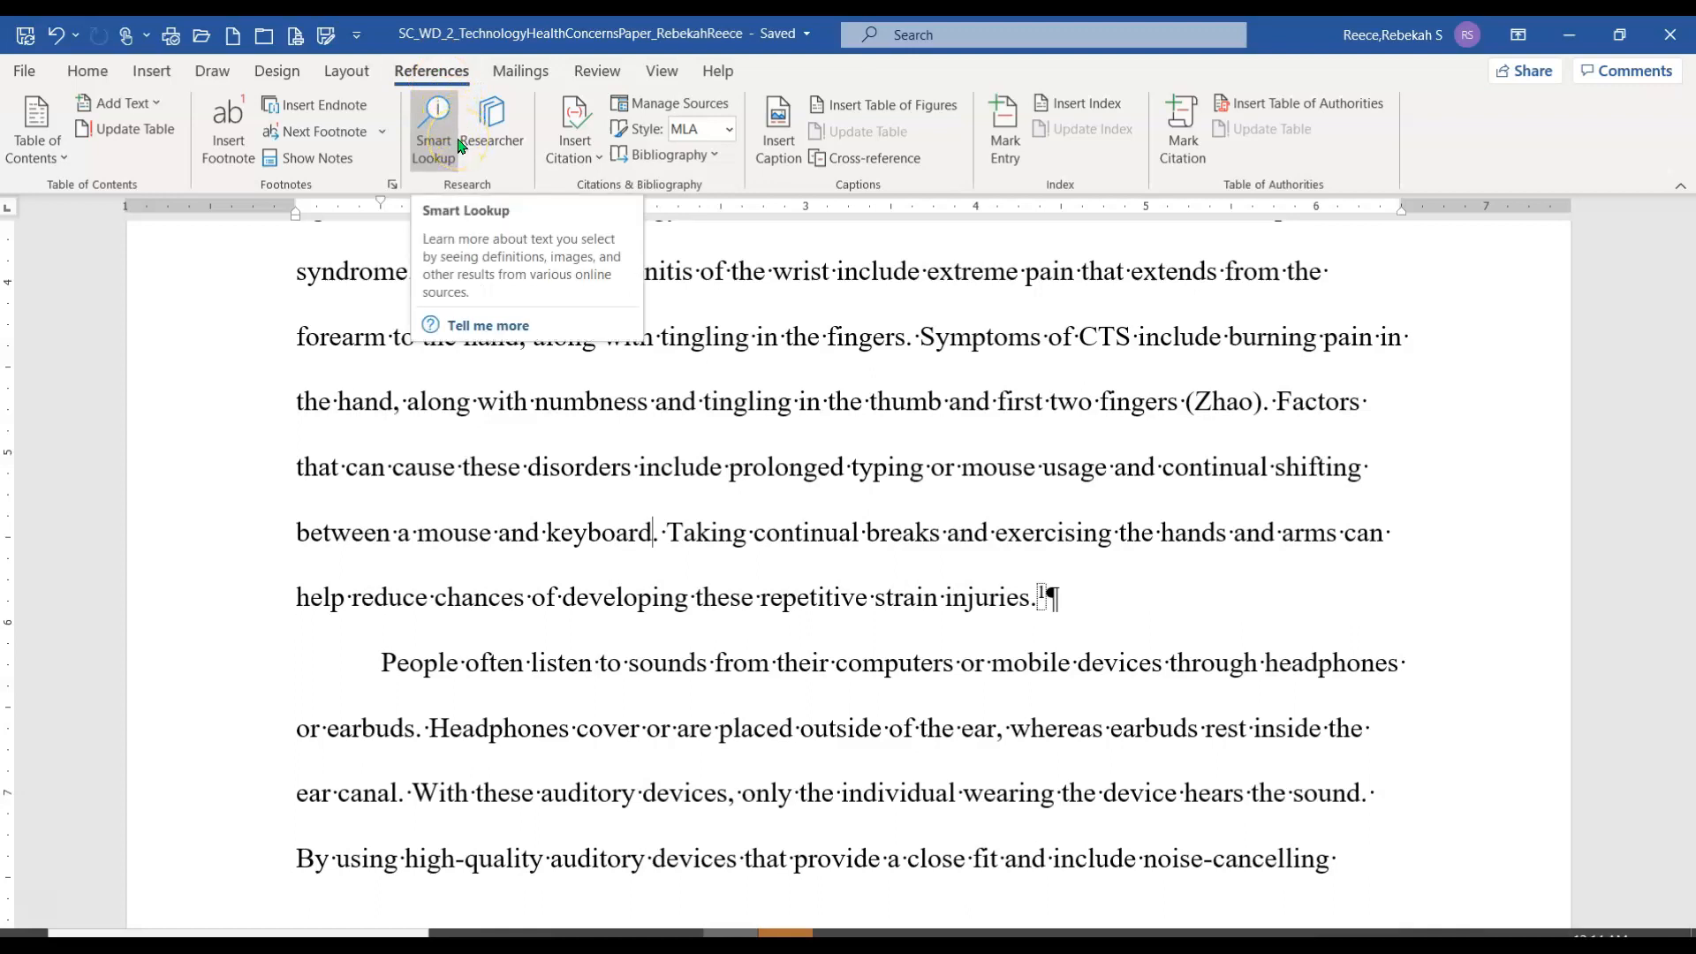
left_click(450, 167)
left_click(570, 146)
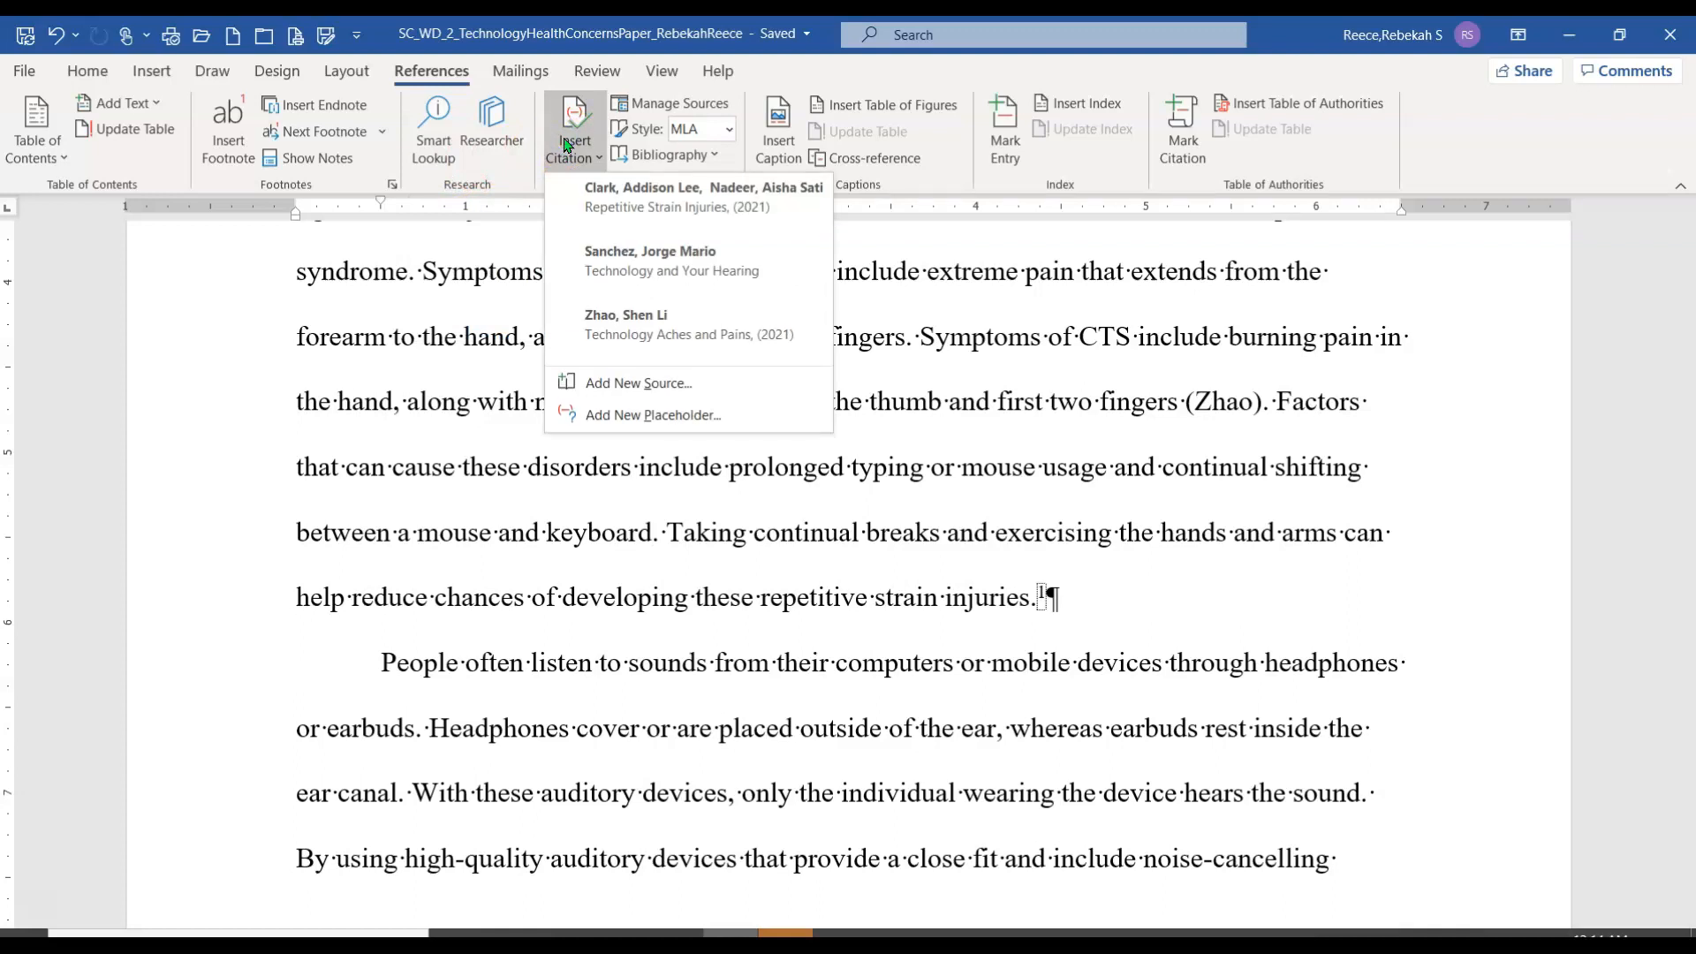
left_click(708, 205)
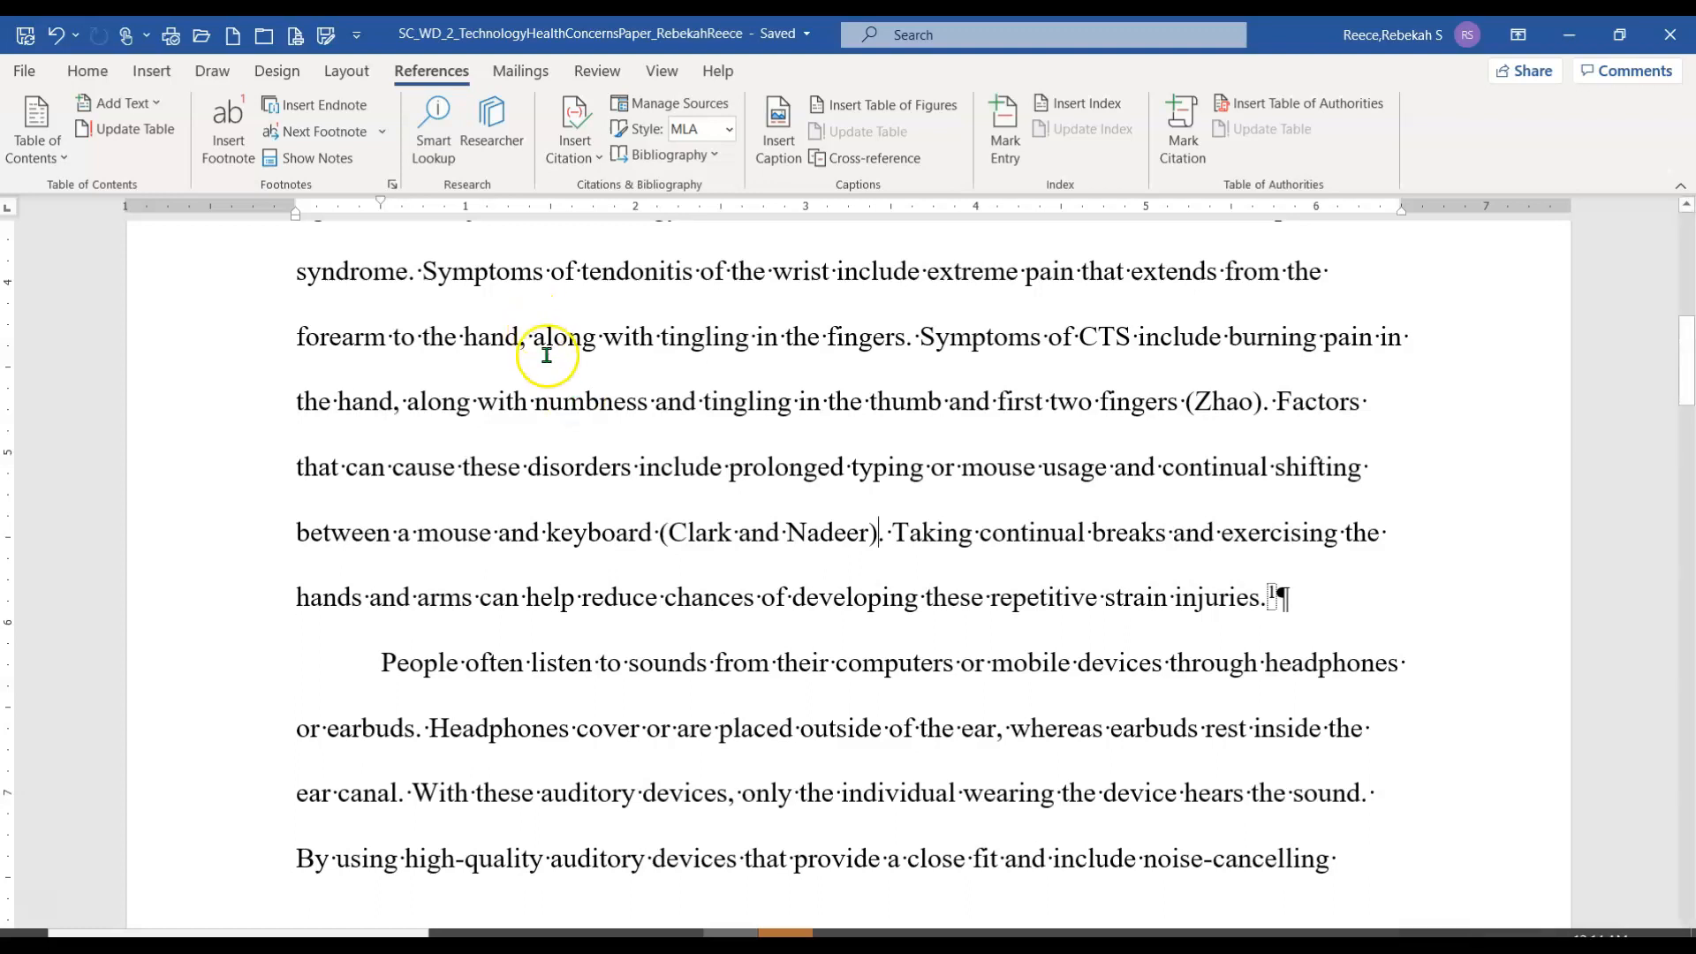
Move the new citation to the end of the paragraph, before the period after "injuries", and remove the extra space before it
left_click(689, 537)
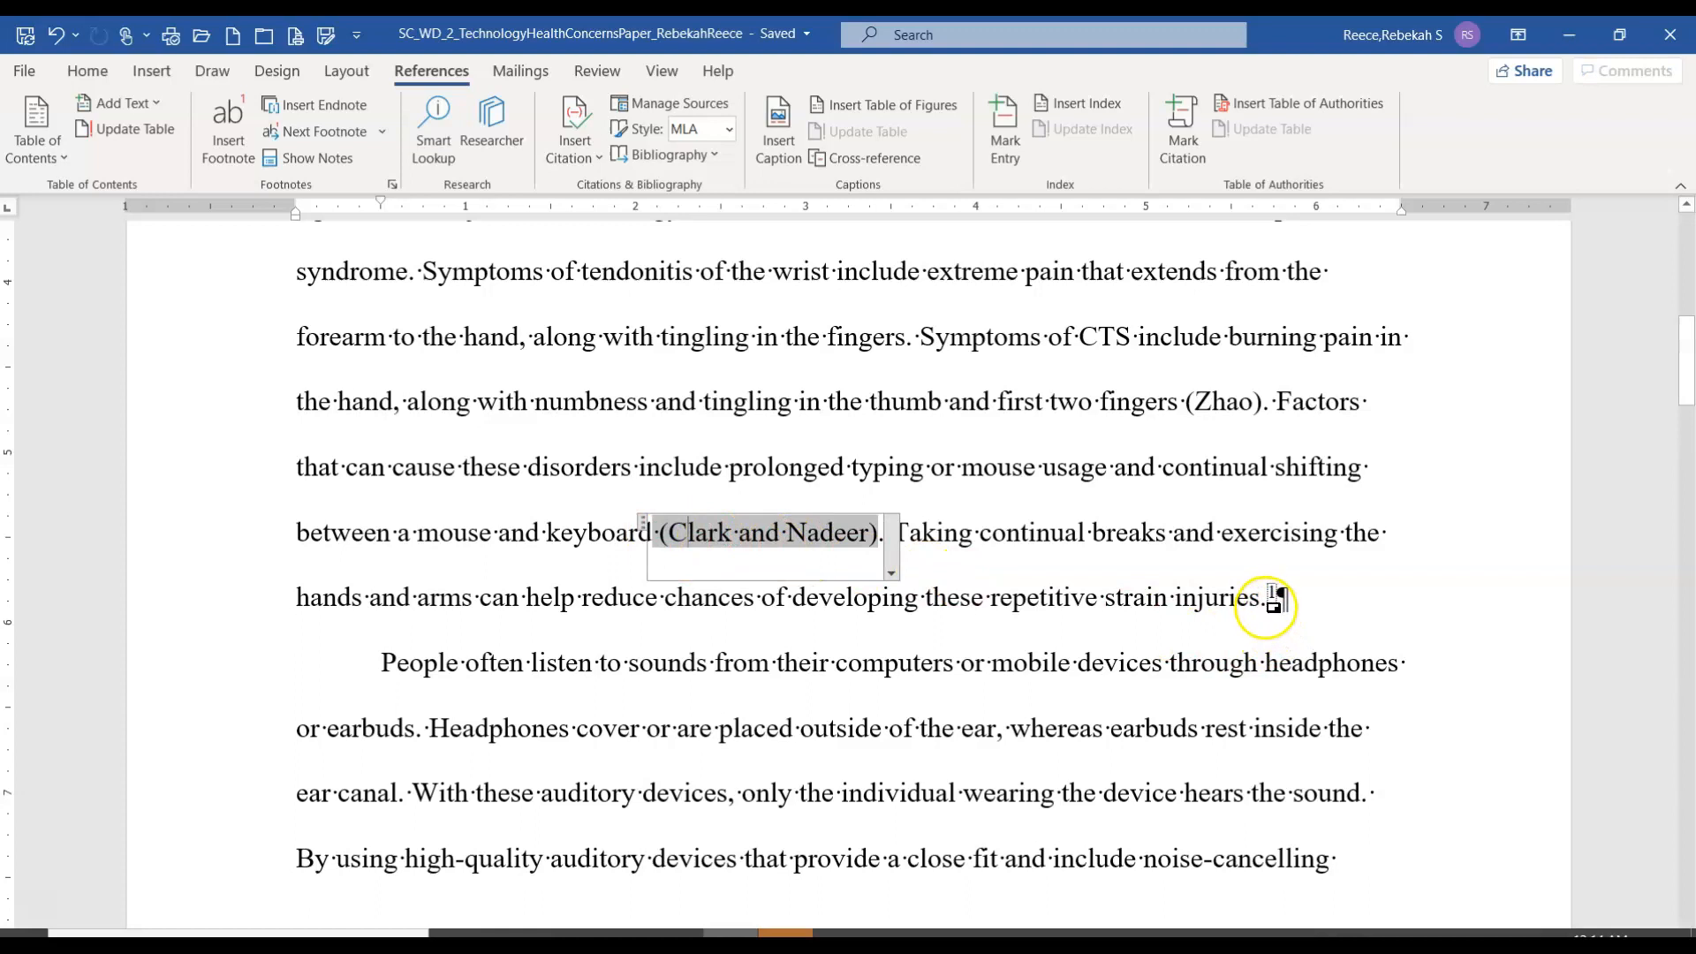
mouse_move(1273, 599)
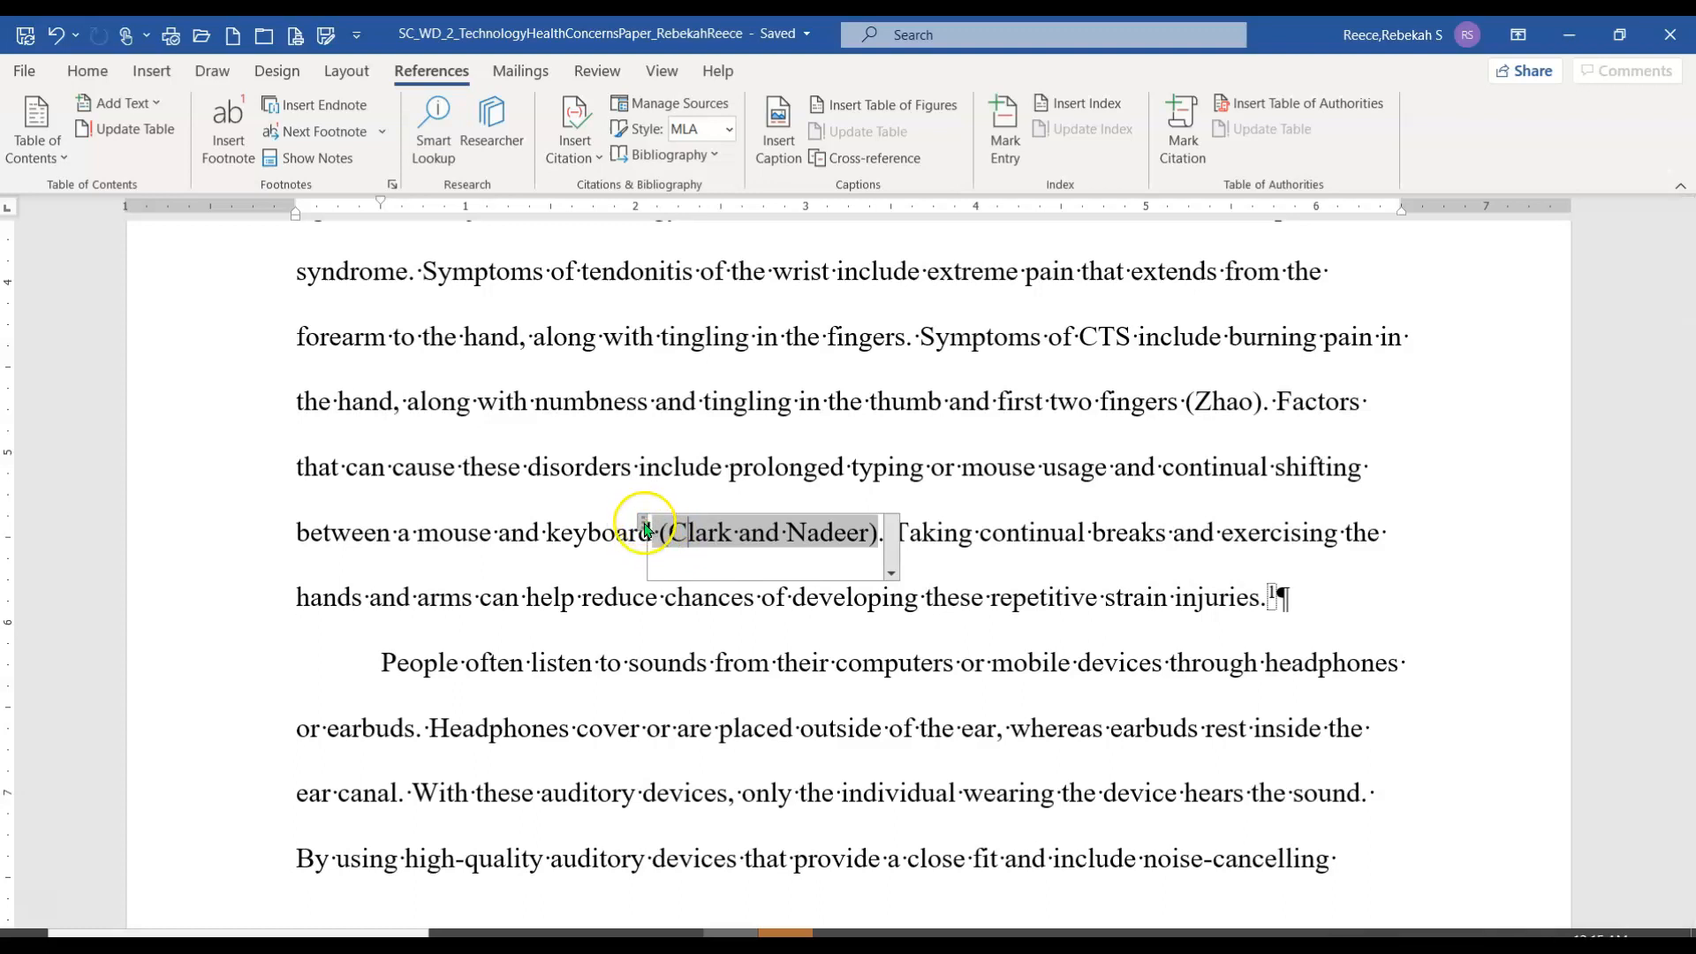
left_click_drag(646, 530, 1258, 649)
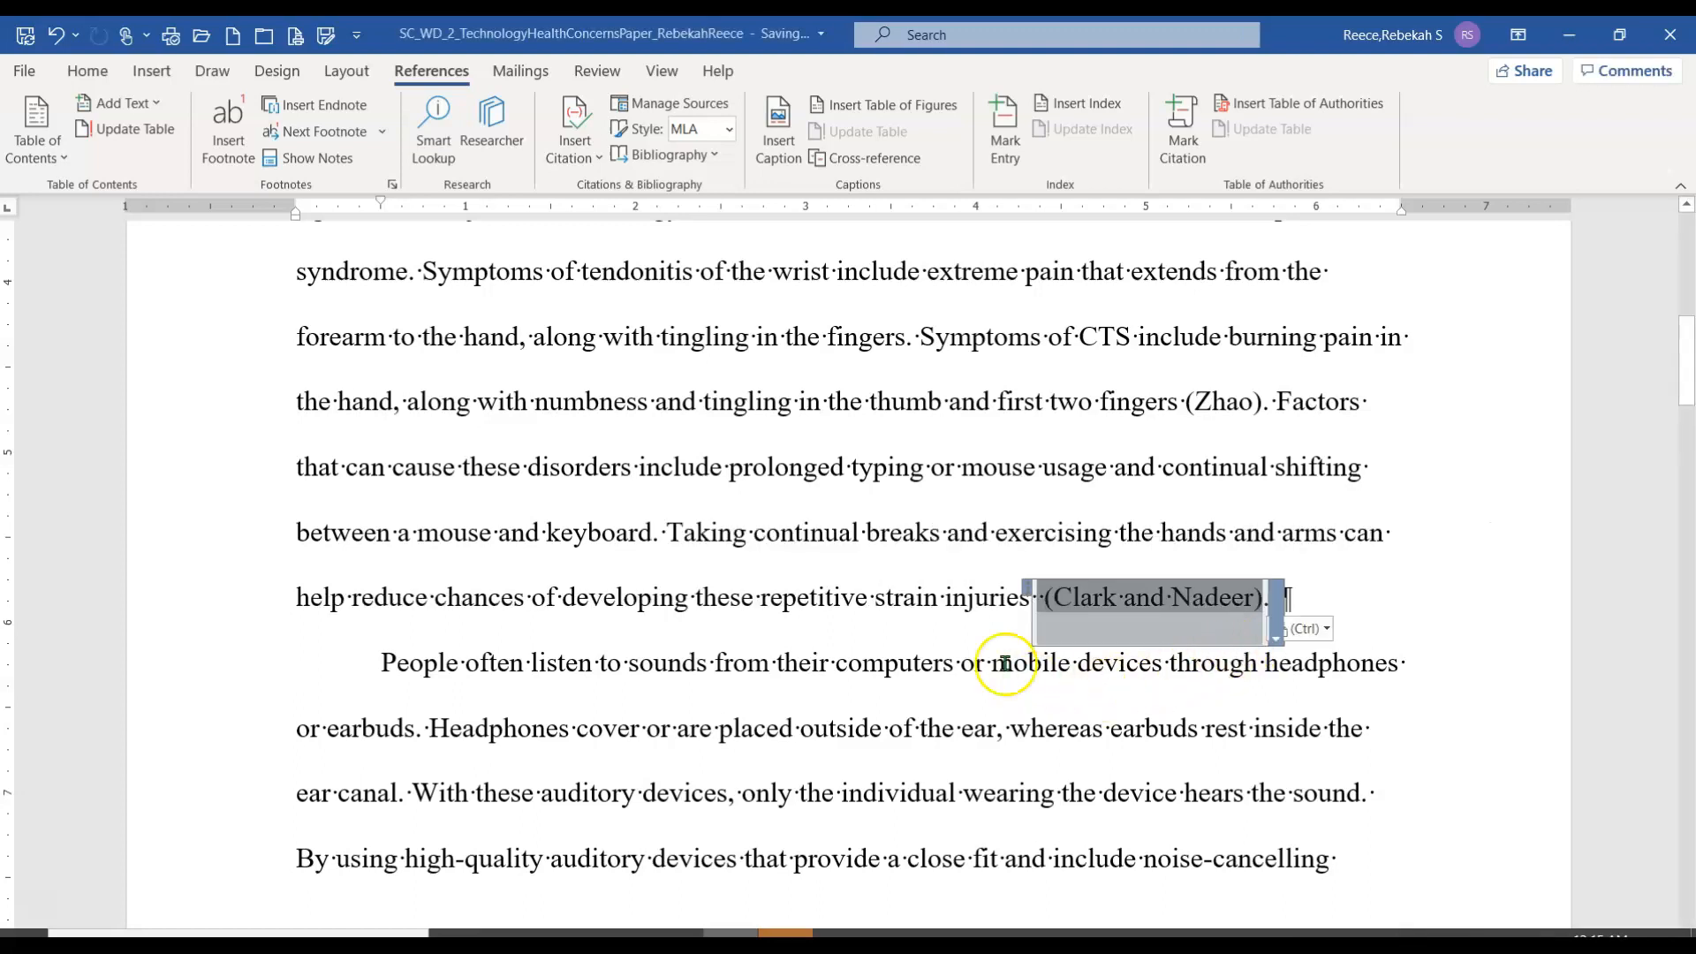
left_click(1036, 608)
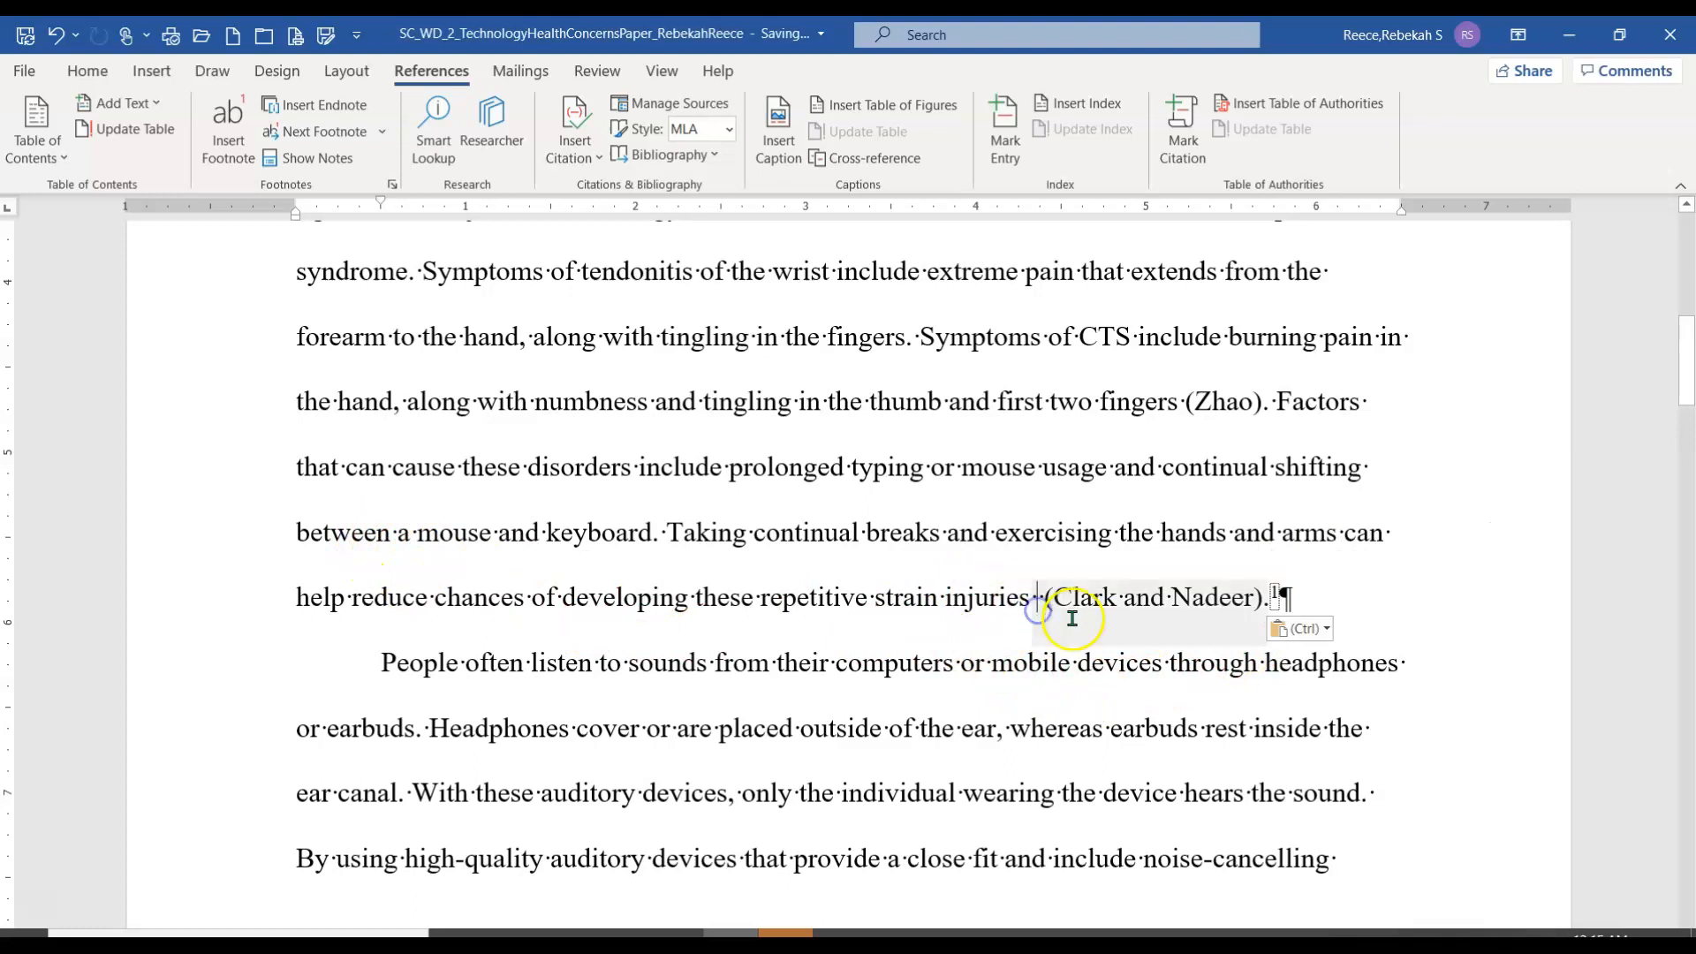
left_click(1107, 629)
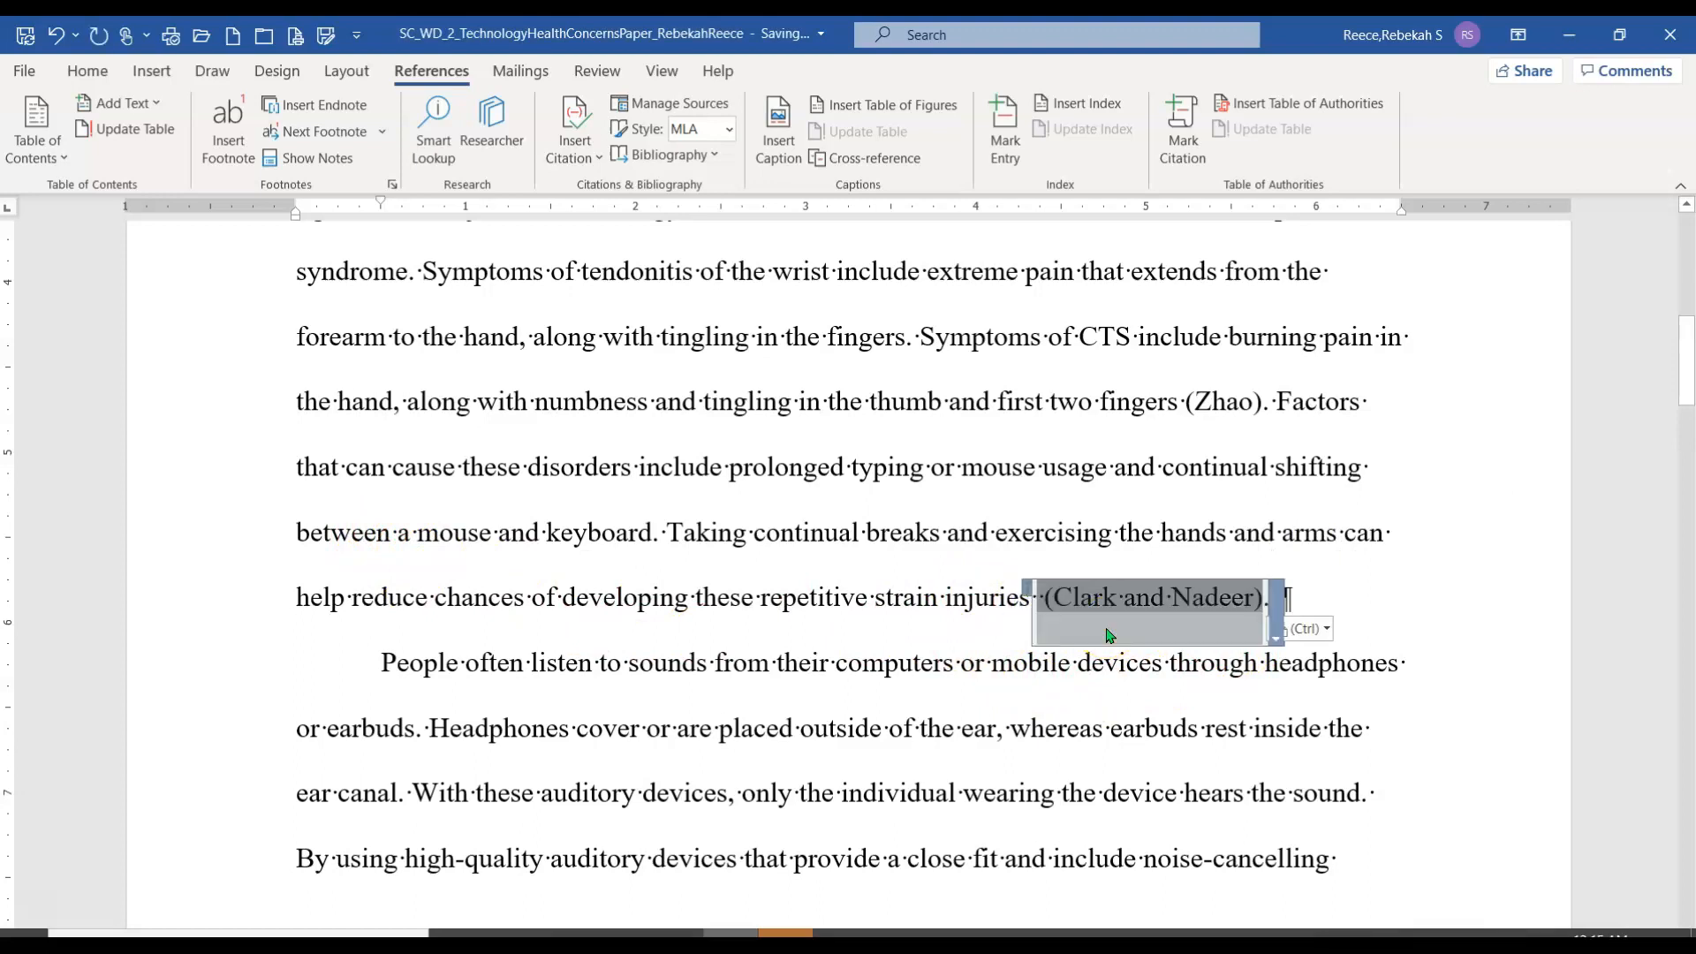
left_click(1036, 608)
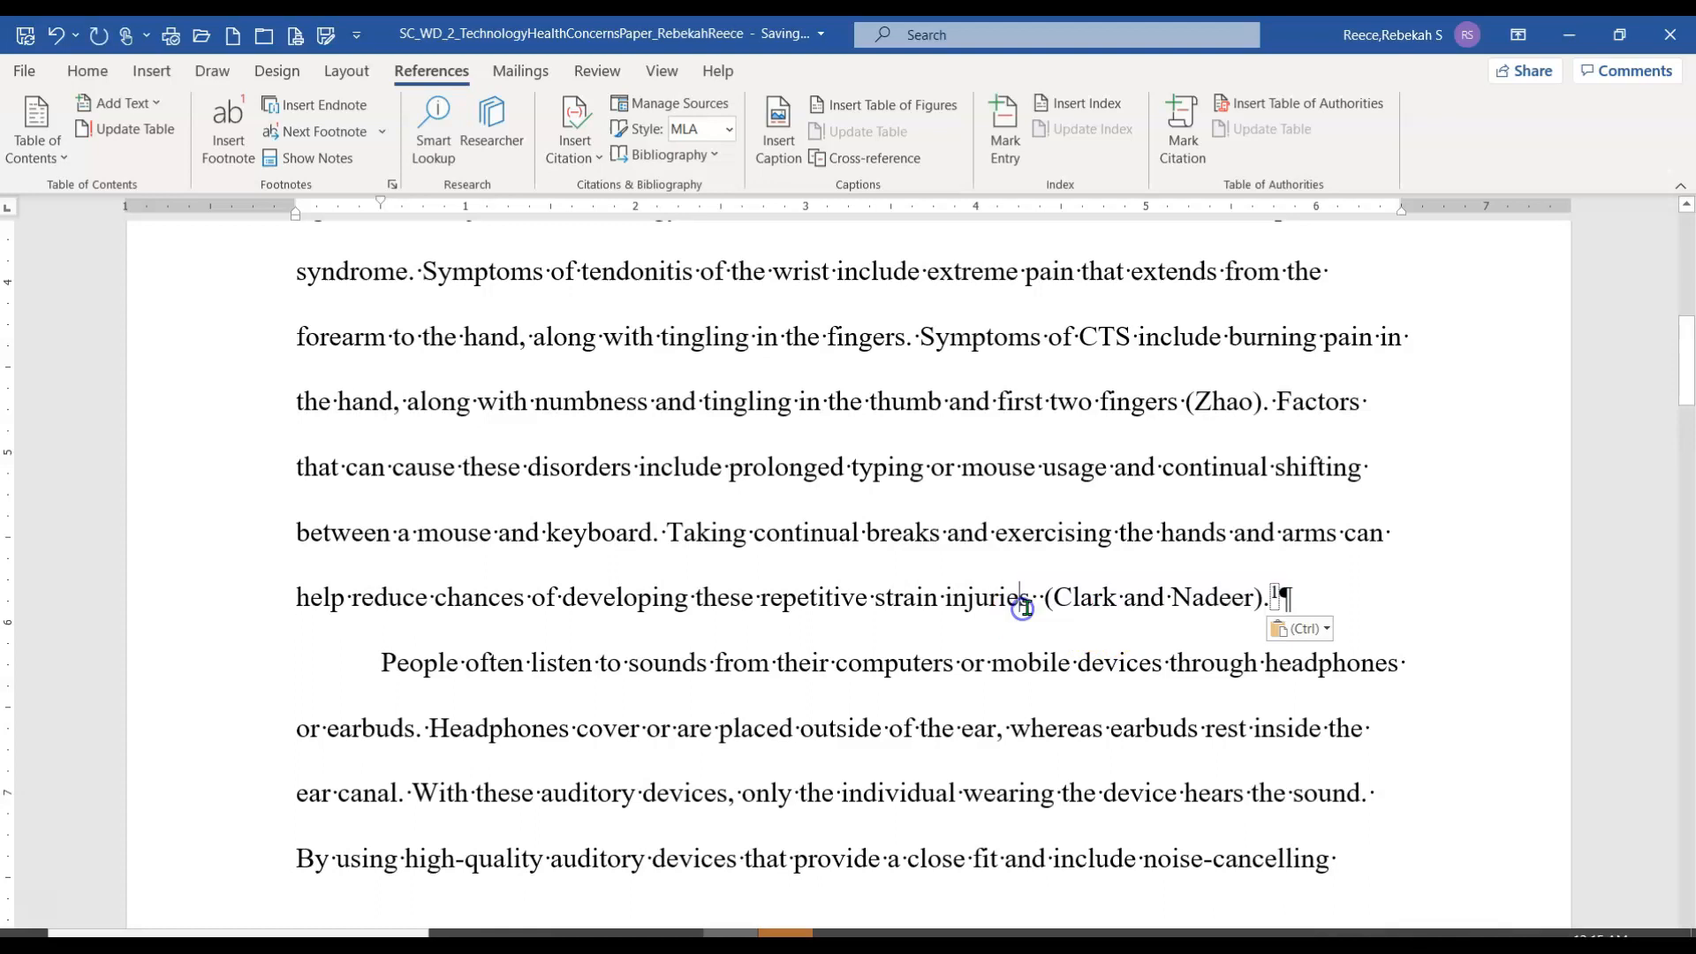
key("BackSpace")
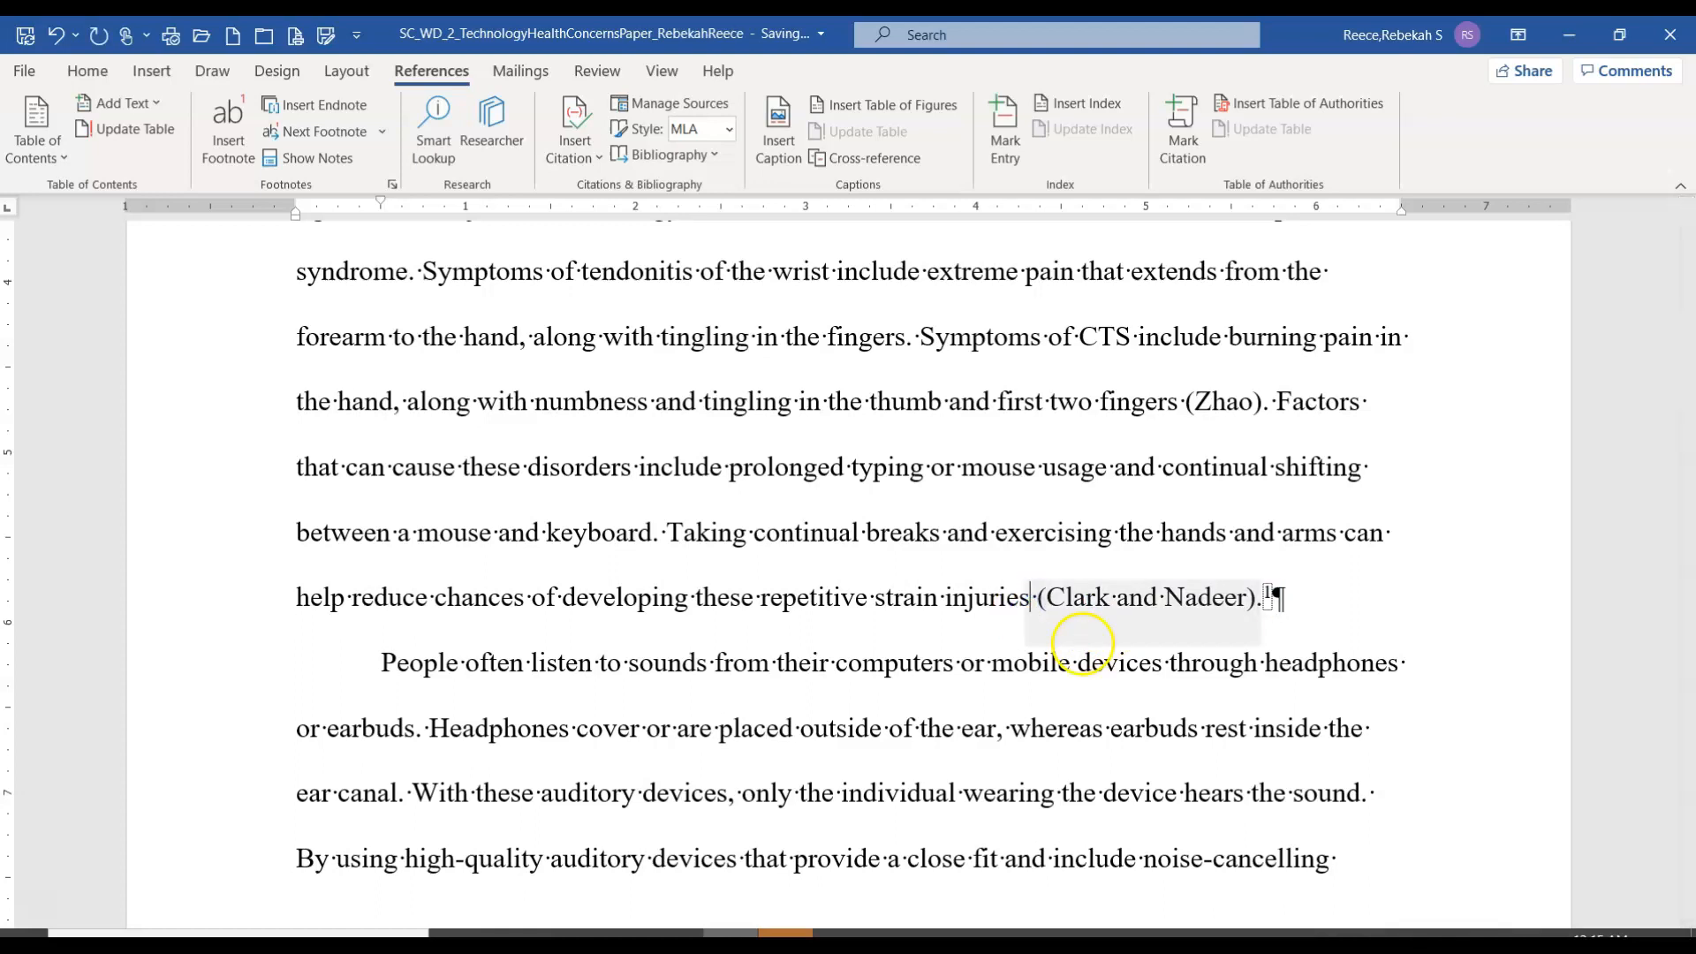
left_click(1316, 625)
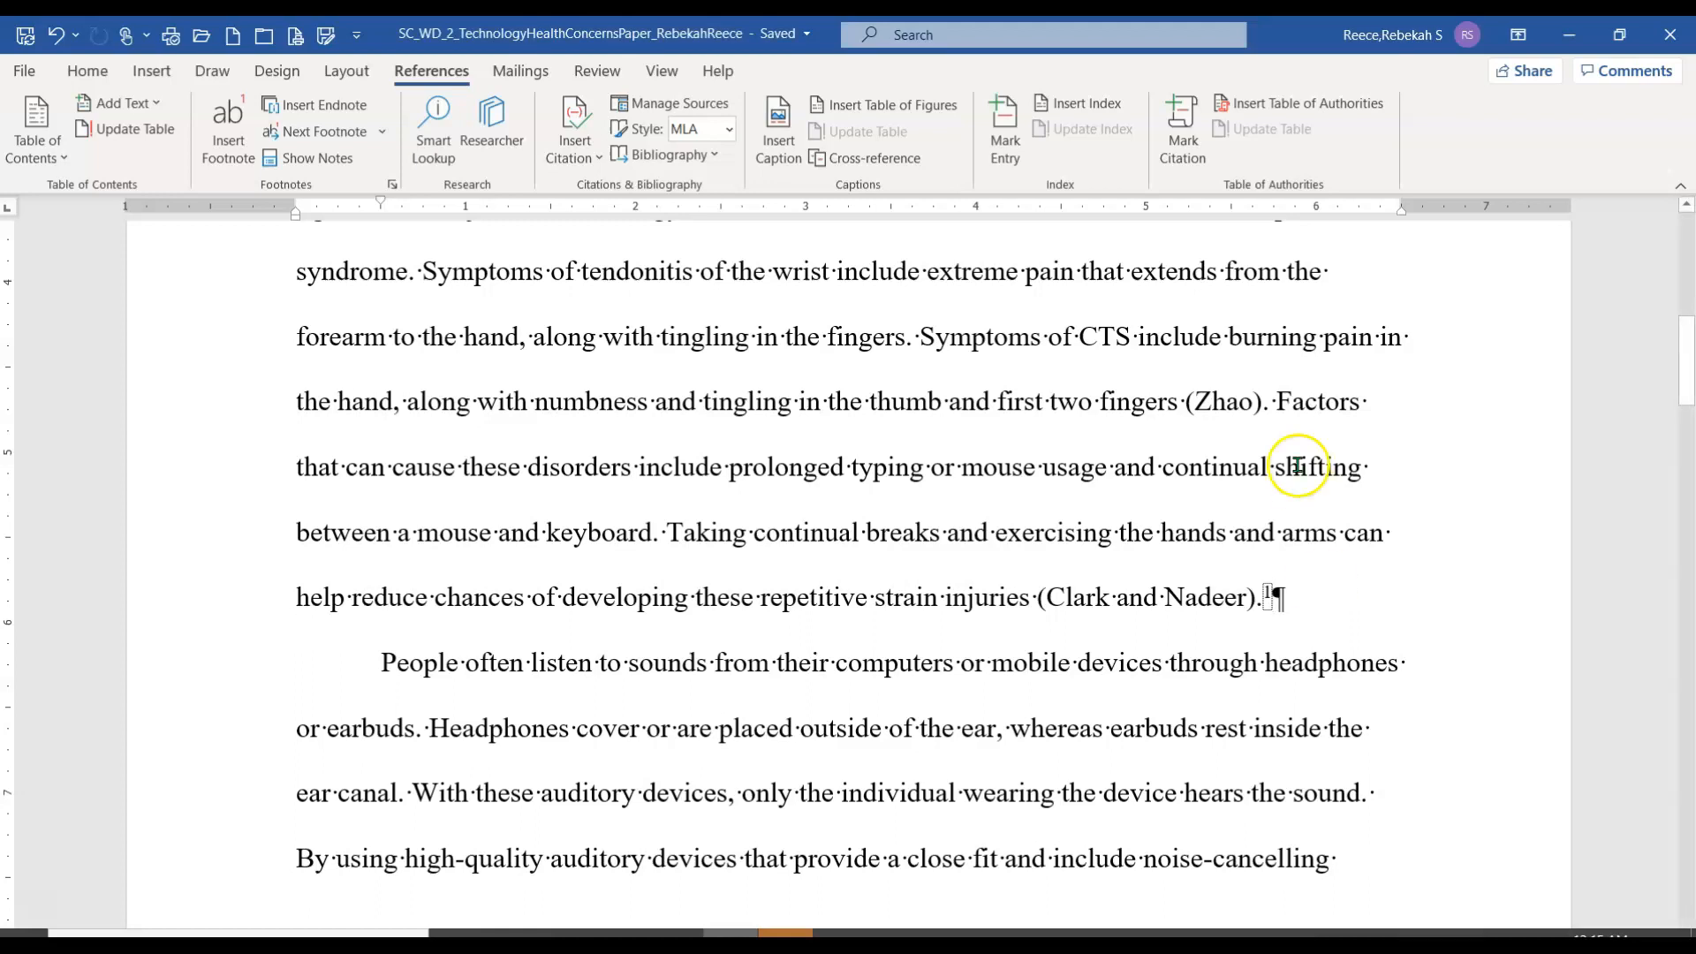
Open a wider Navigation pane and search the document for "auditory"
left_click(69, 67)
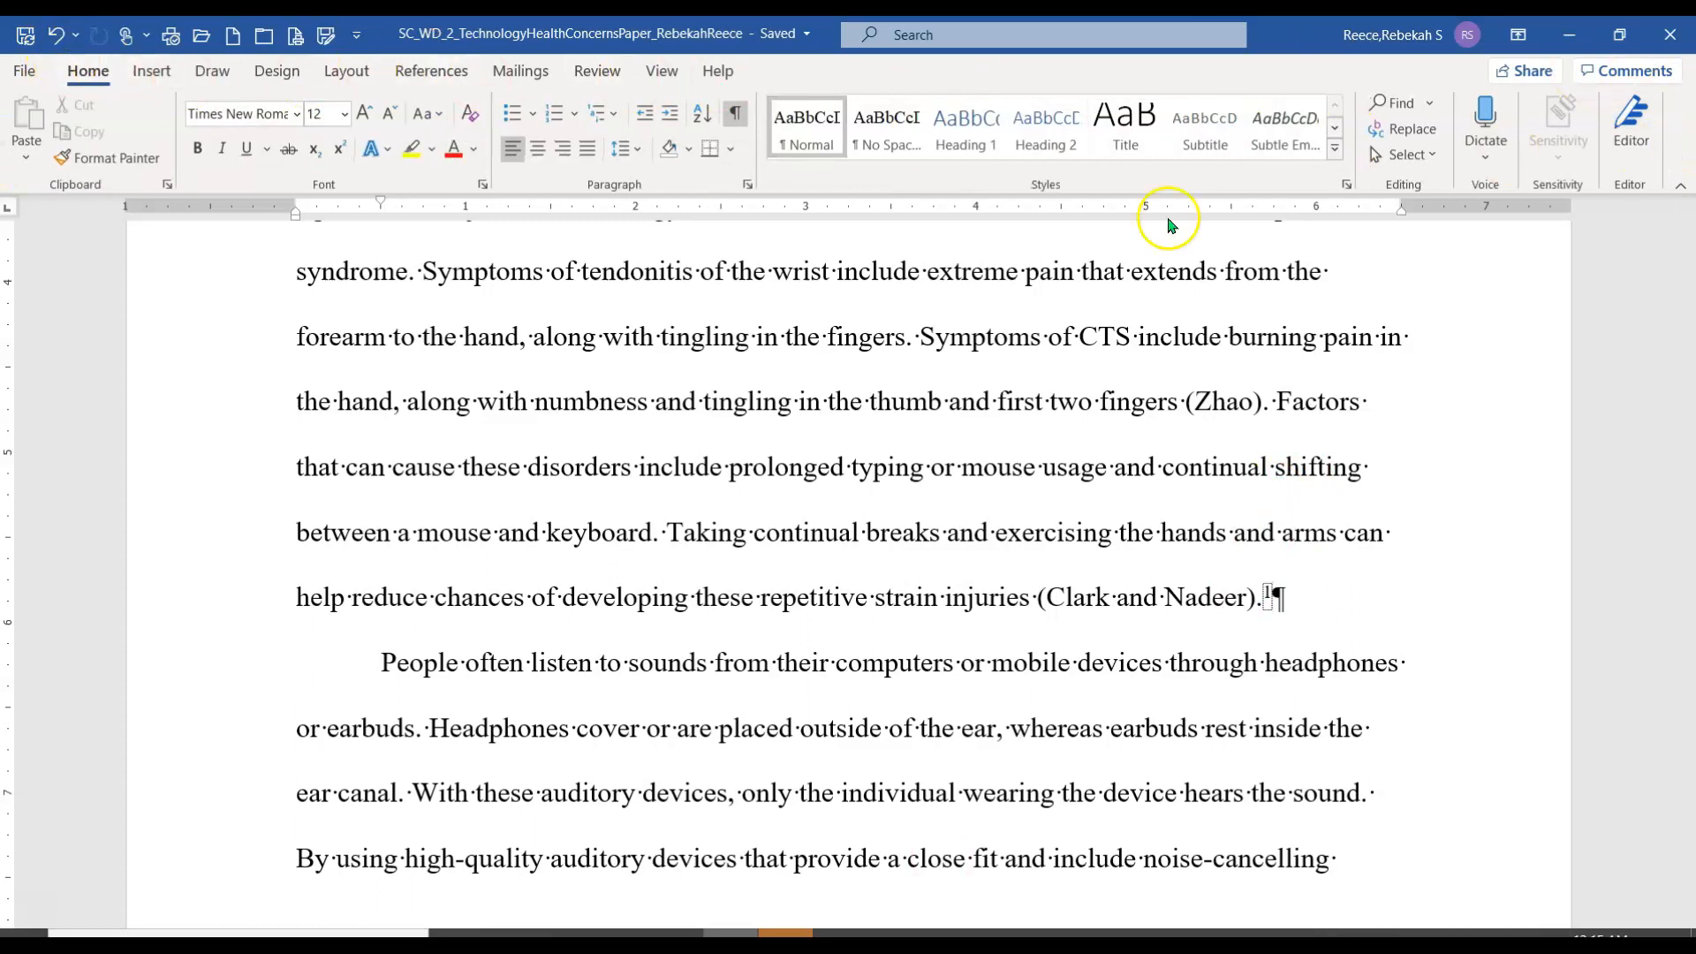
left_click(1400, 105)
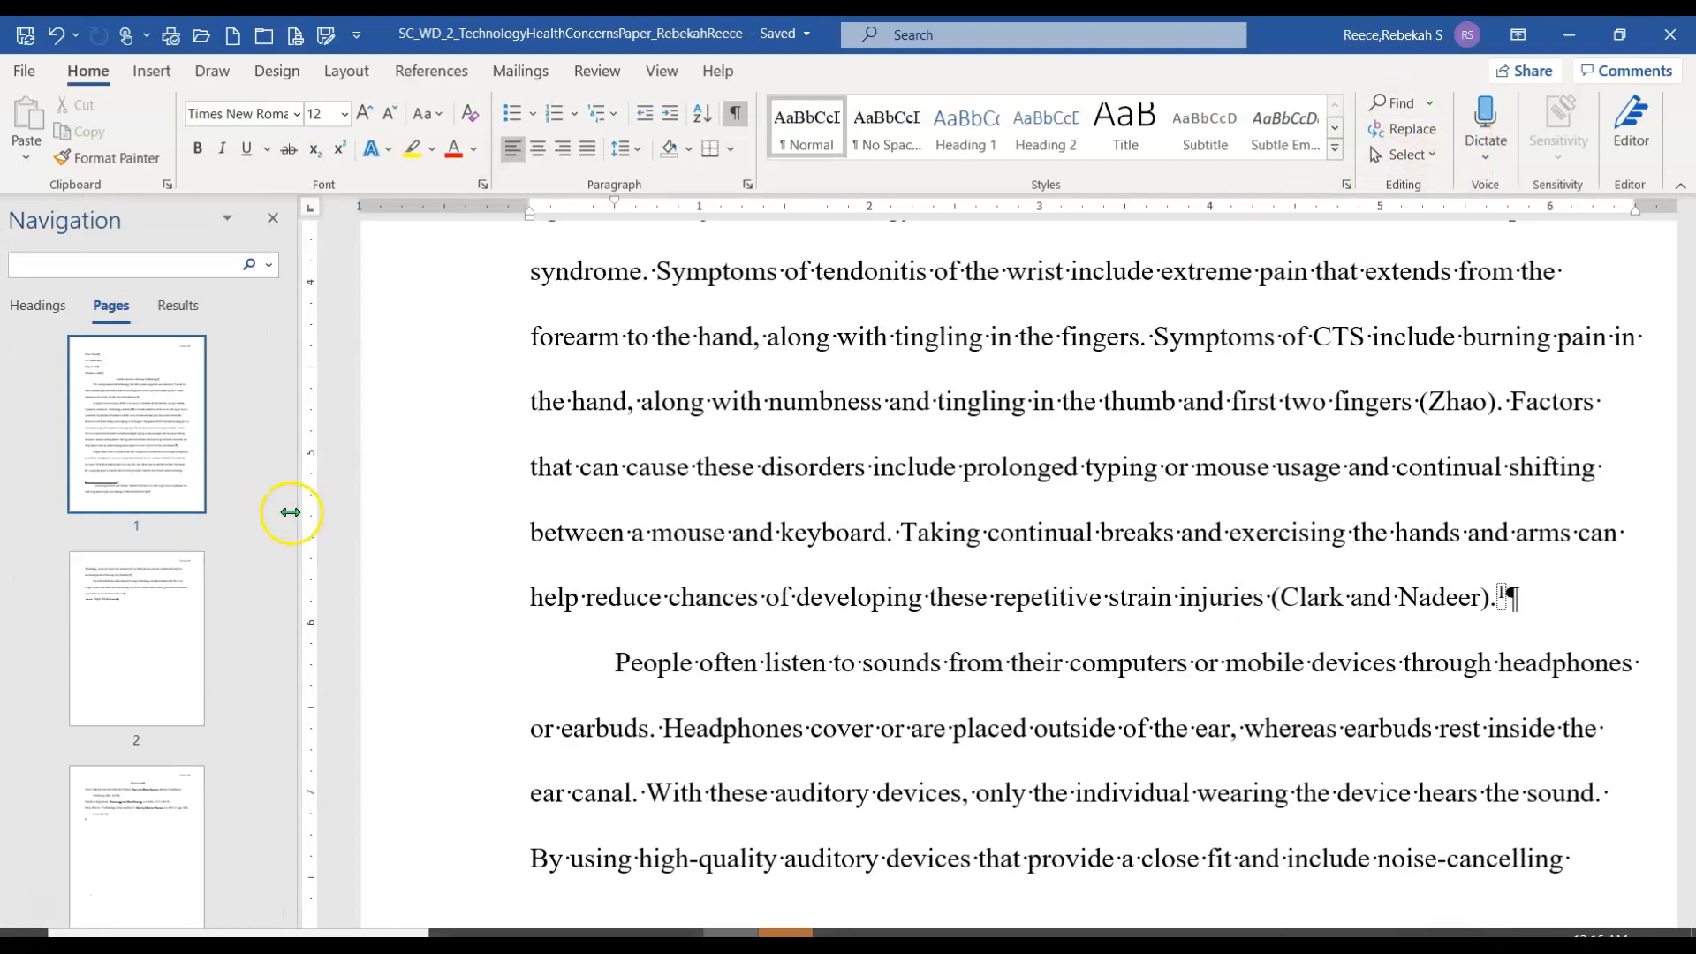
left_click_drag(298, 516, 421, 535)
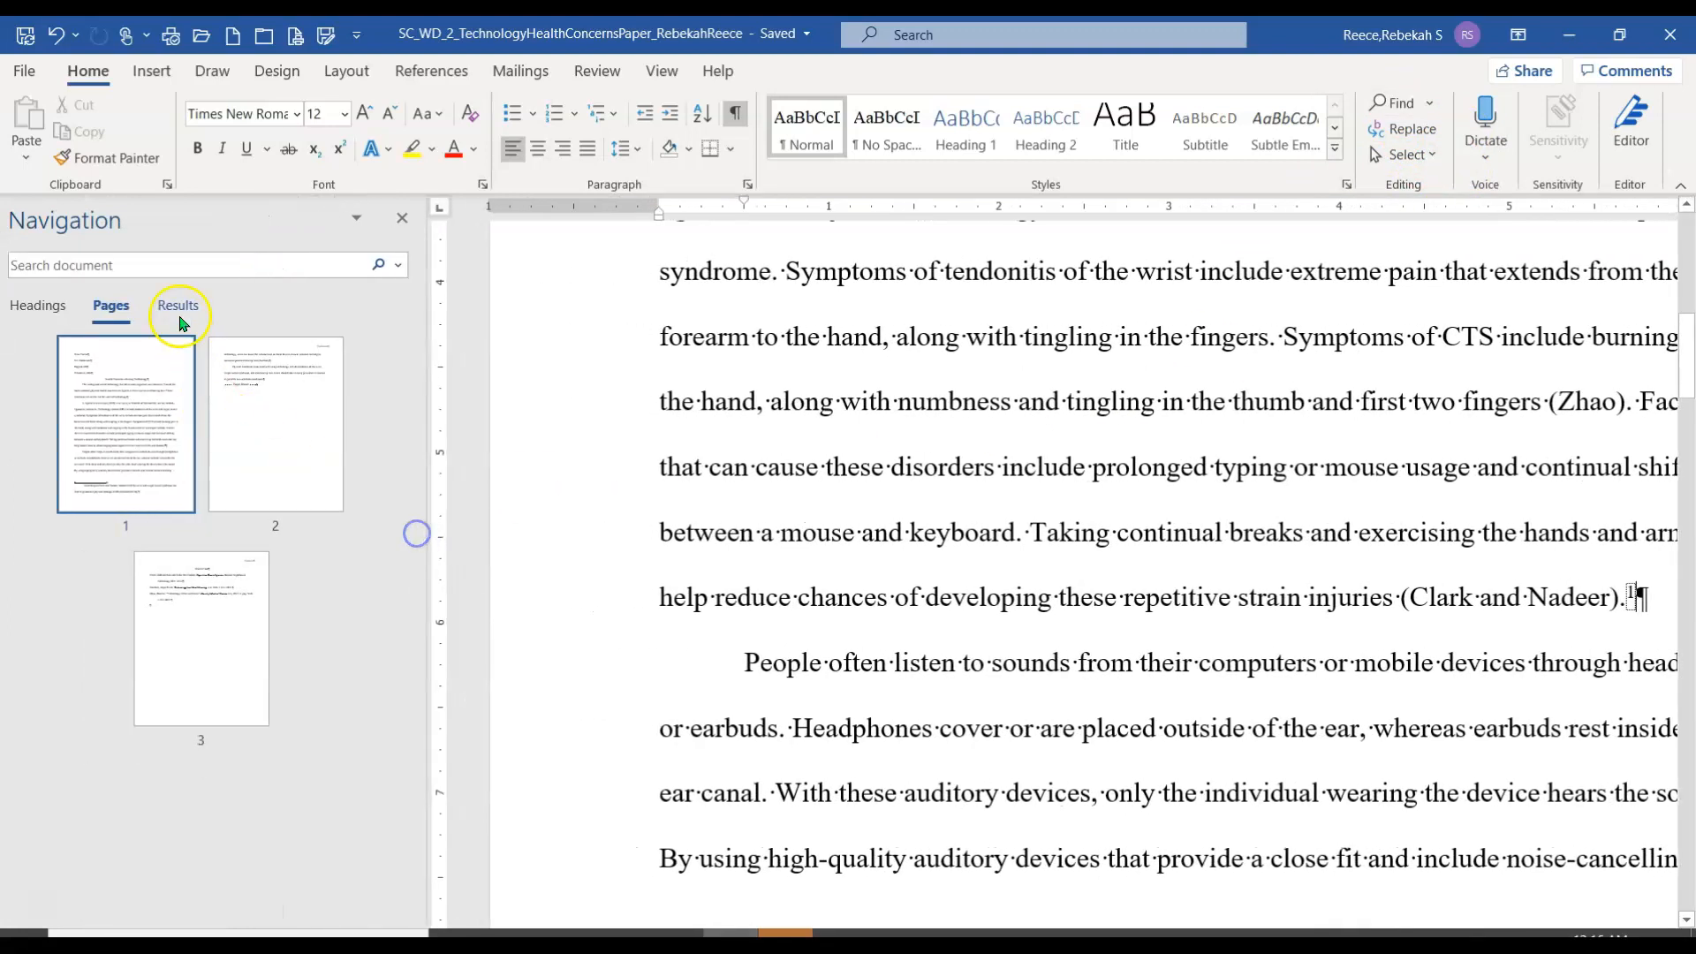
left_click(181, 263)
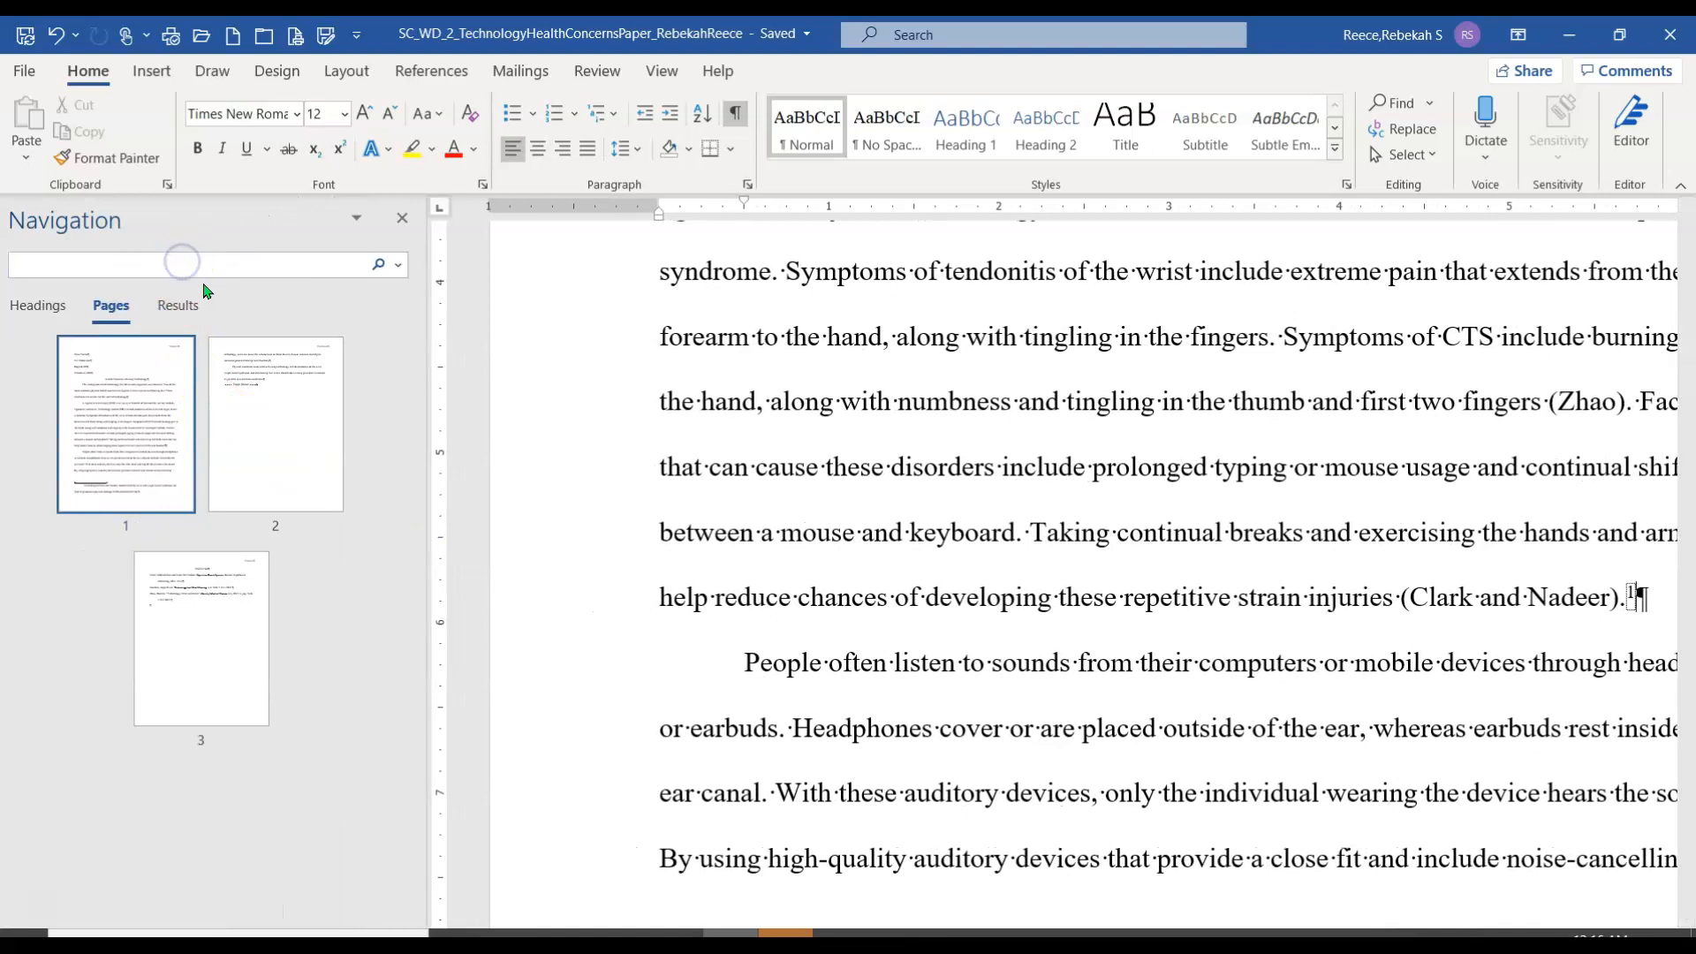
type("auditor")
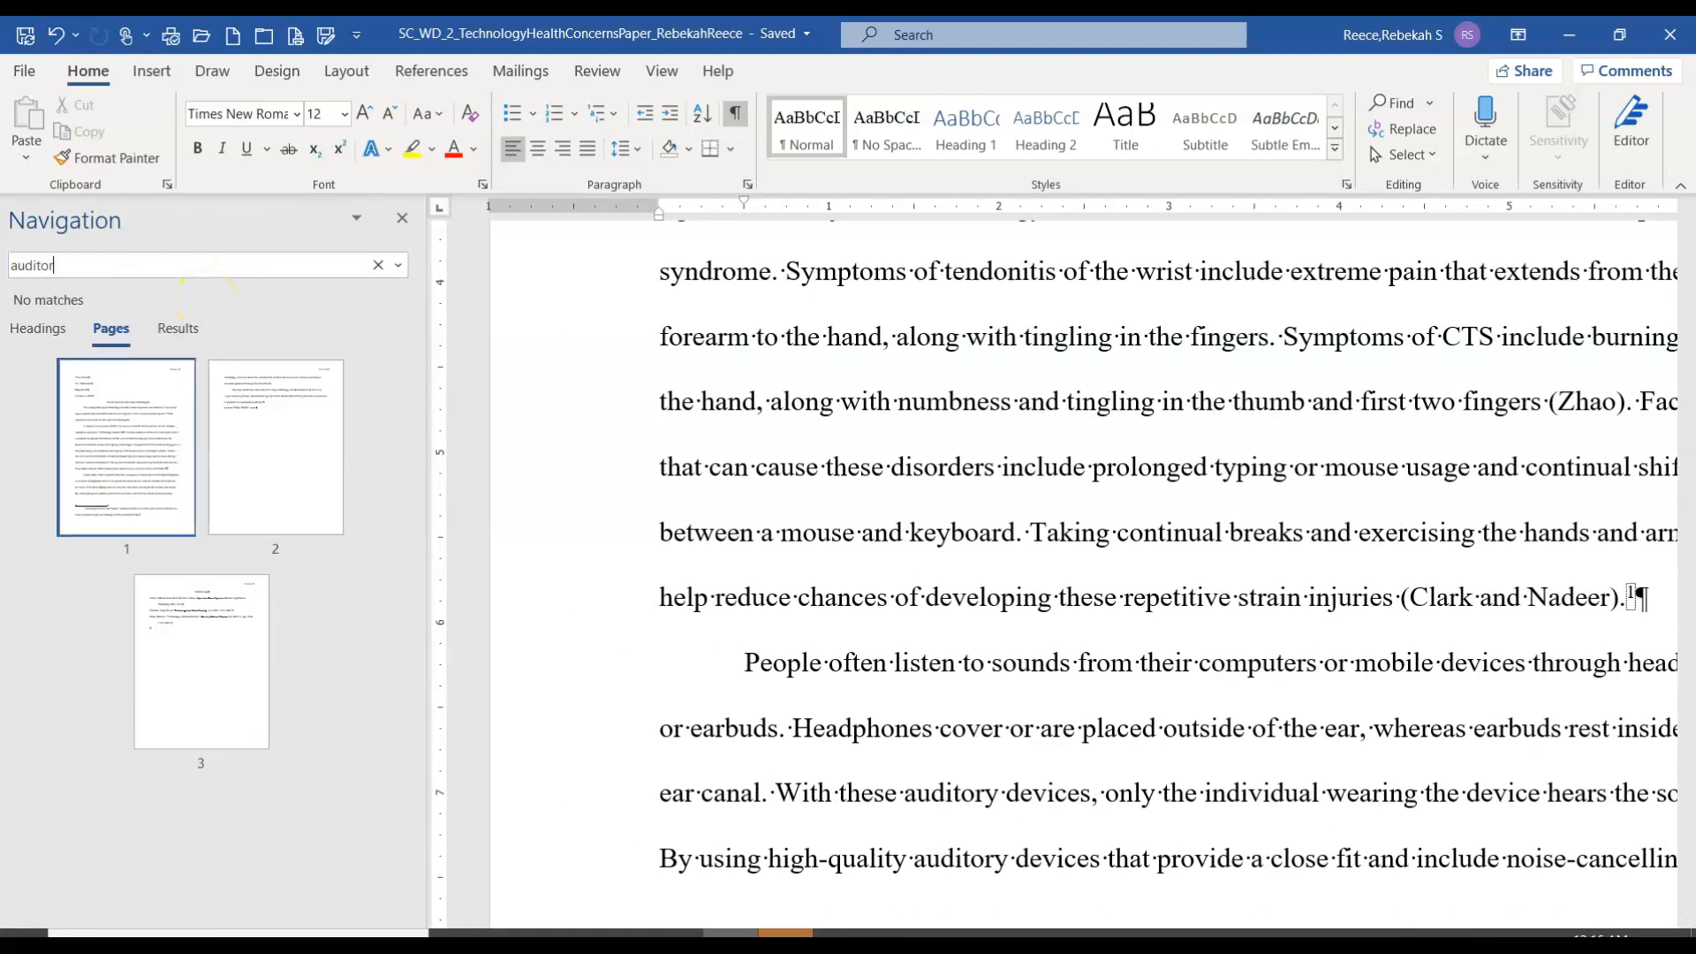
type("y")
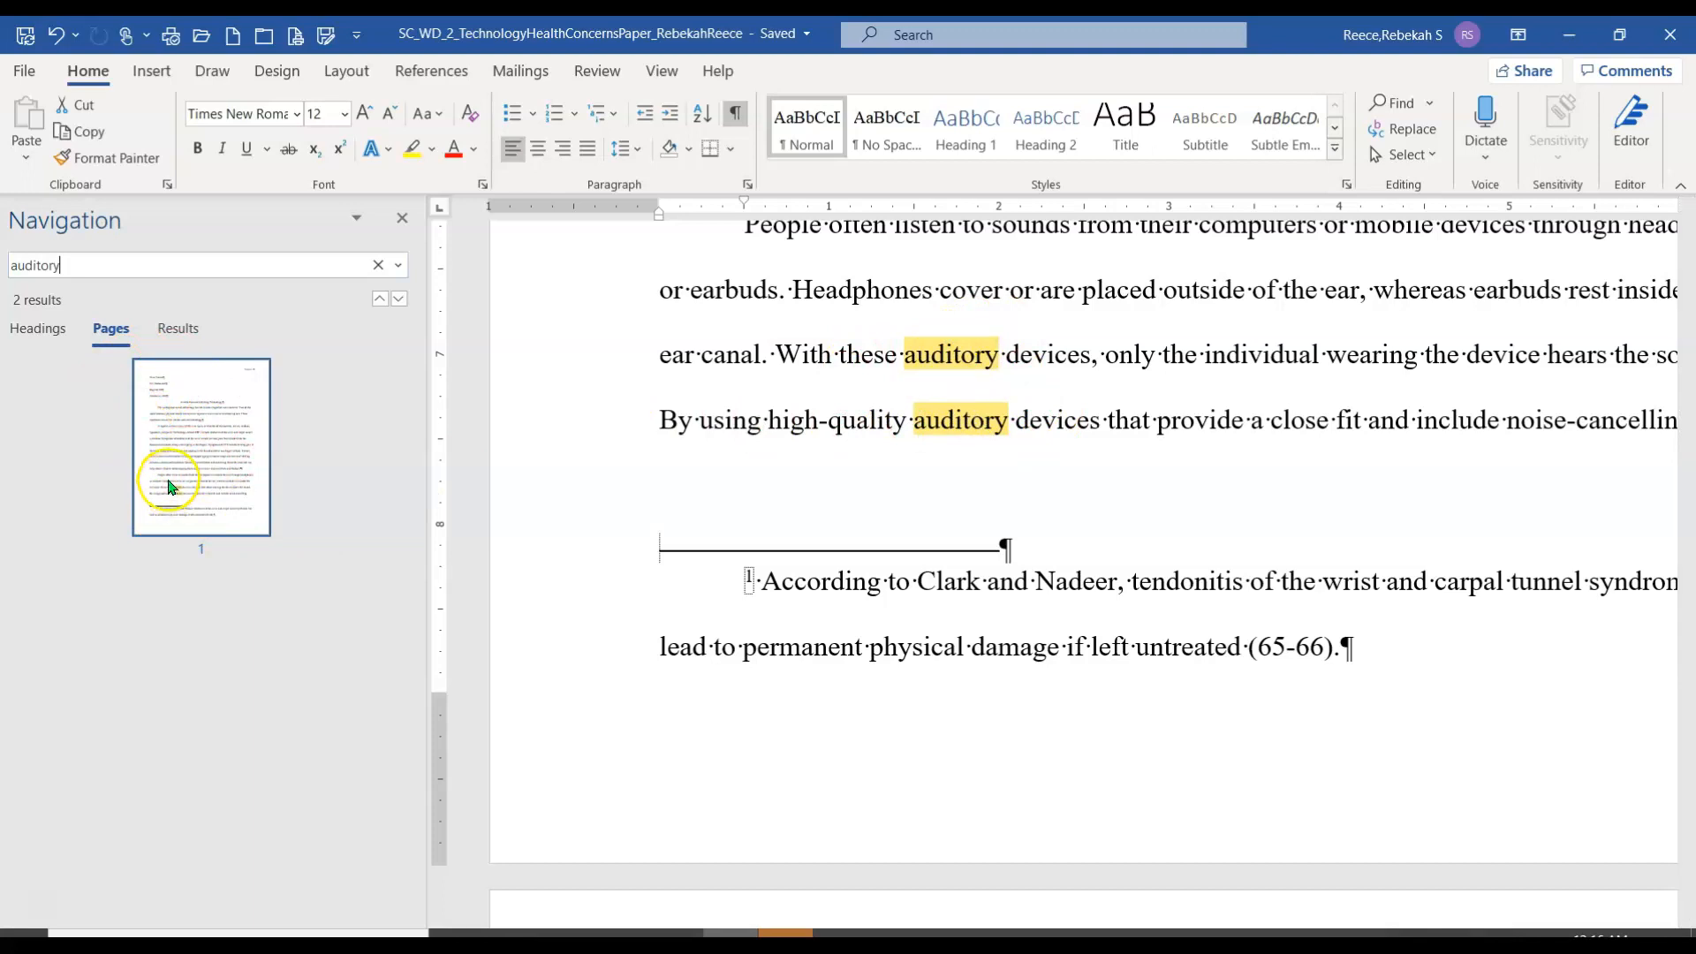
Look through the headings, pages and results views for the "auditory" search, and go to the match after "high-quality"
left_click(53, 328)
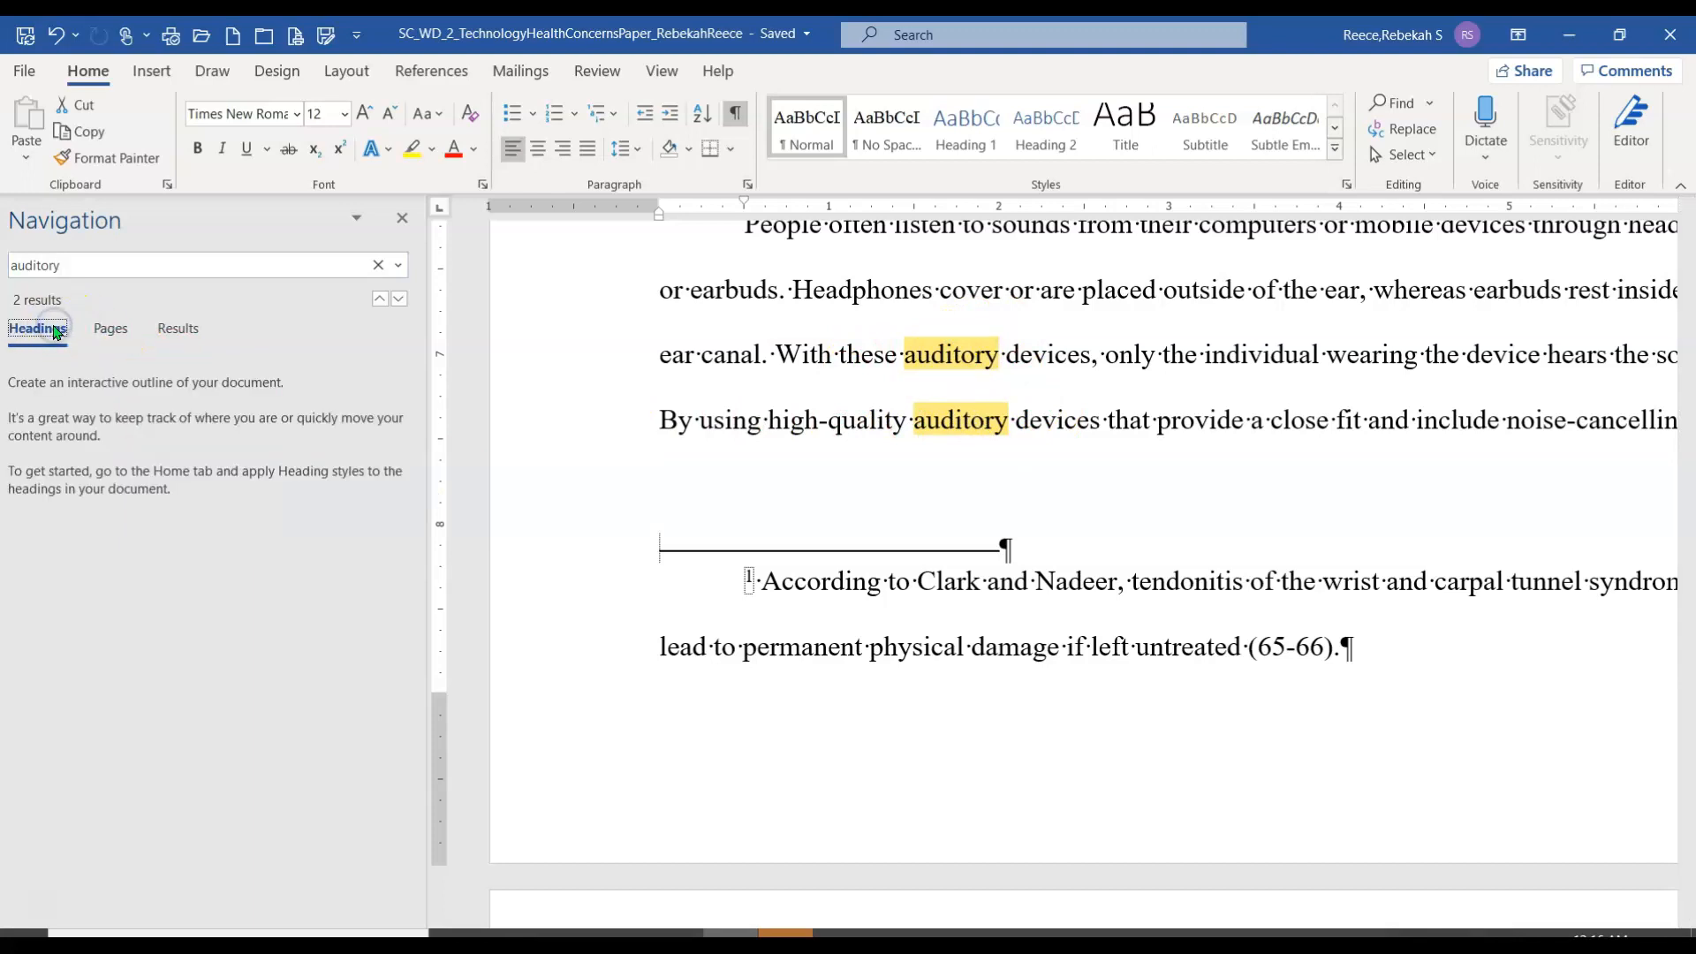
left_click(108, 329)
left_click(170, 333)
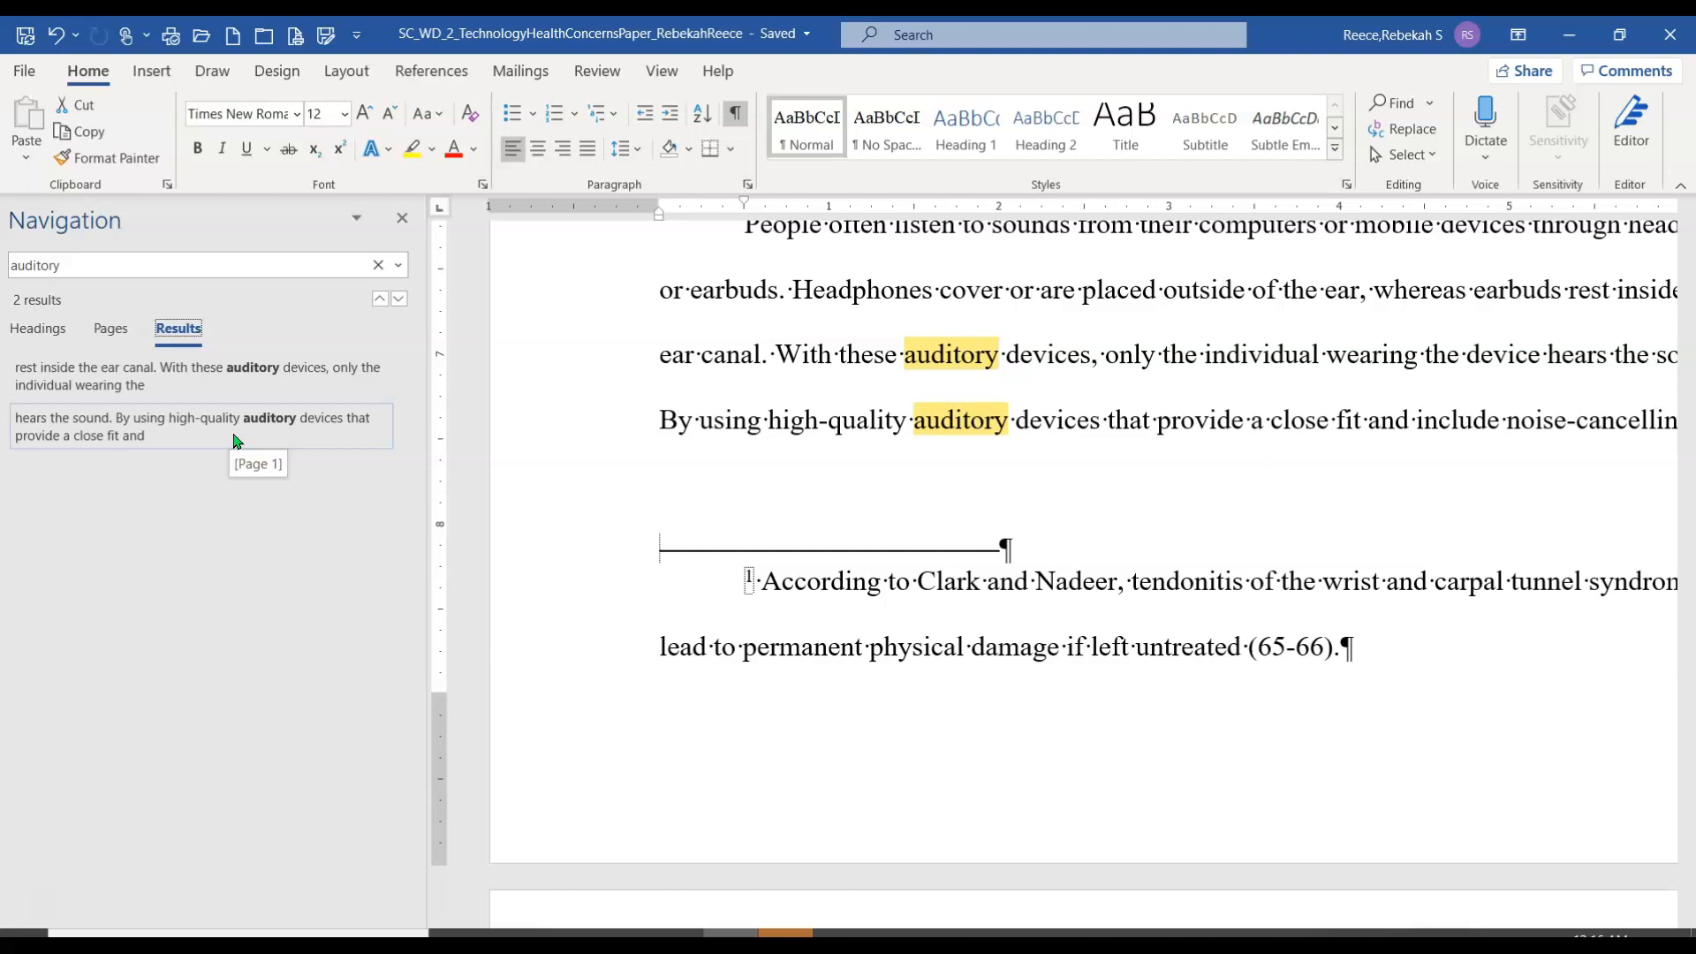
left_click(187, 439)
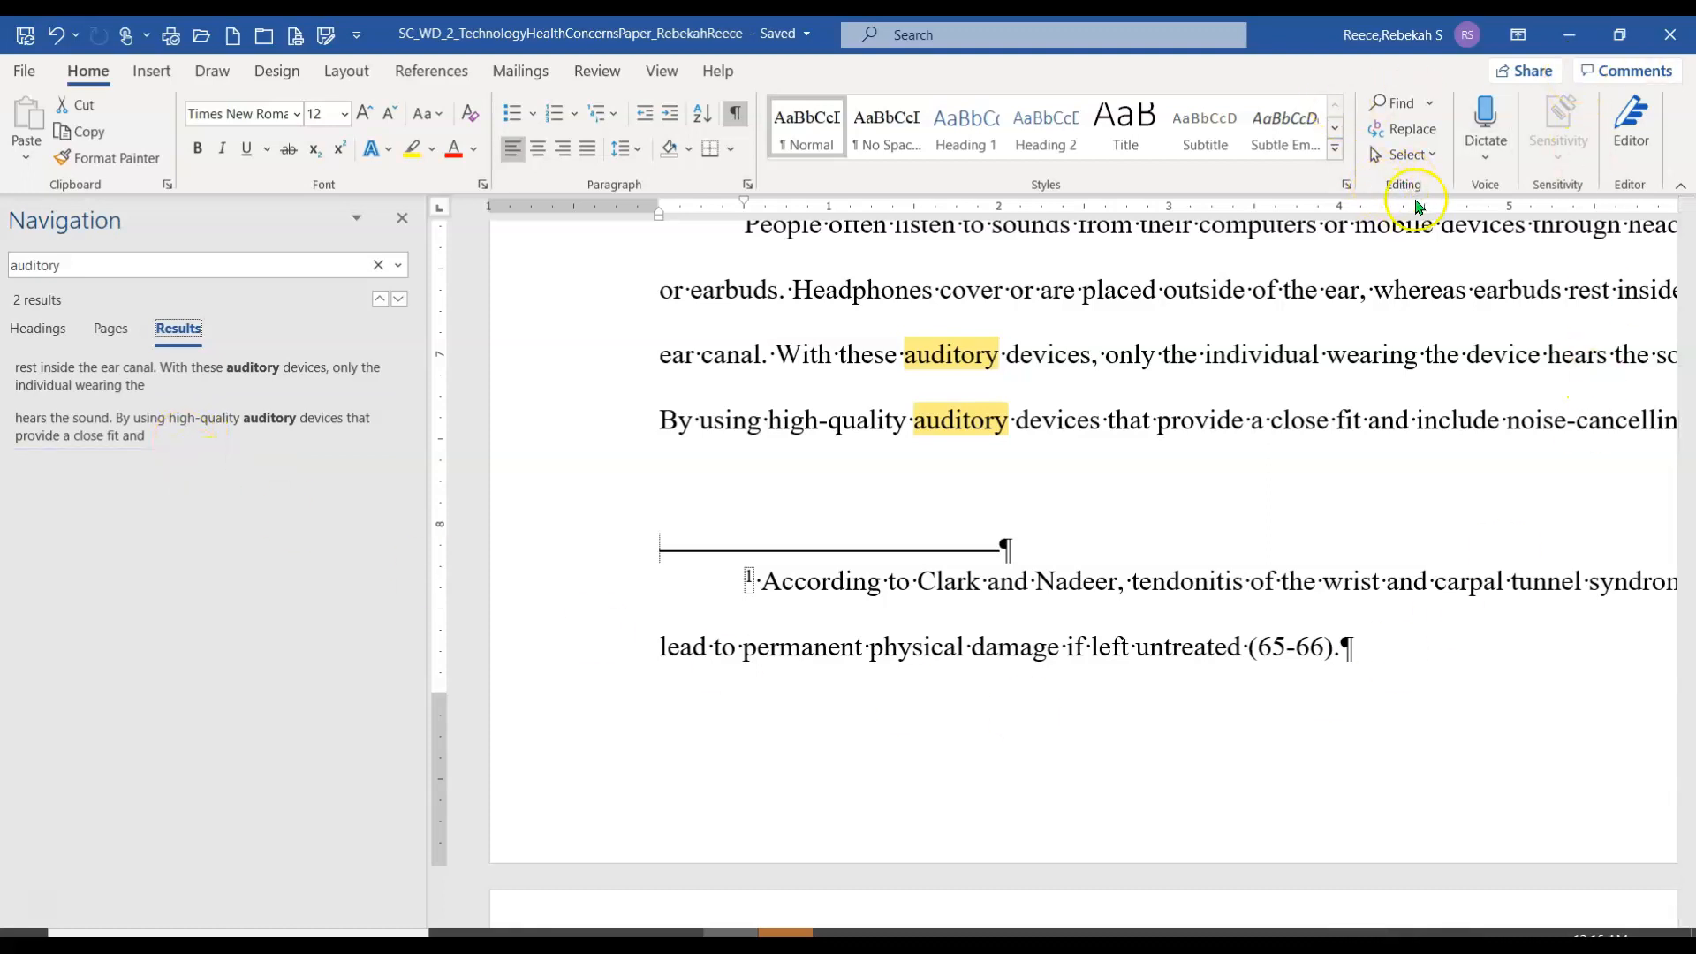
Replace all occurrences of "auditory" with "listening" and close the Find and Replace dialog
left_click(1405, 131)
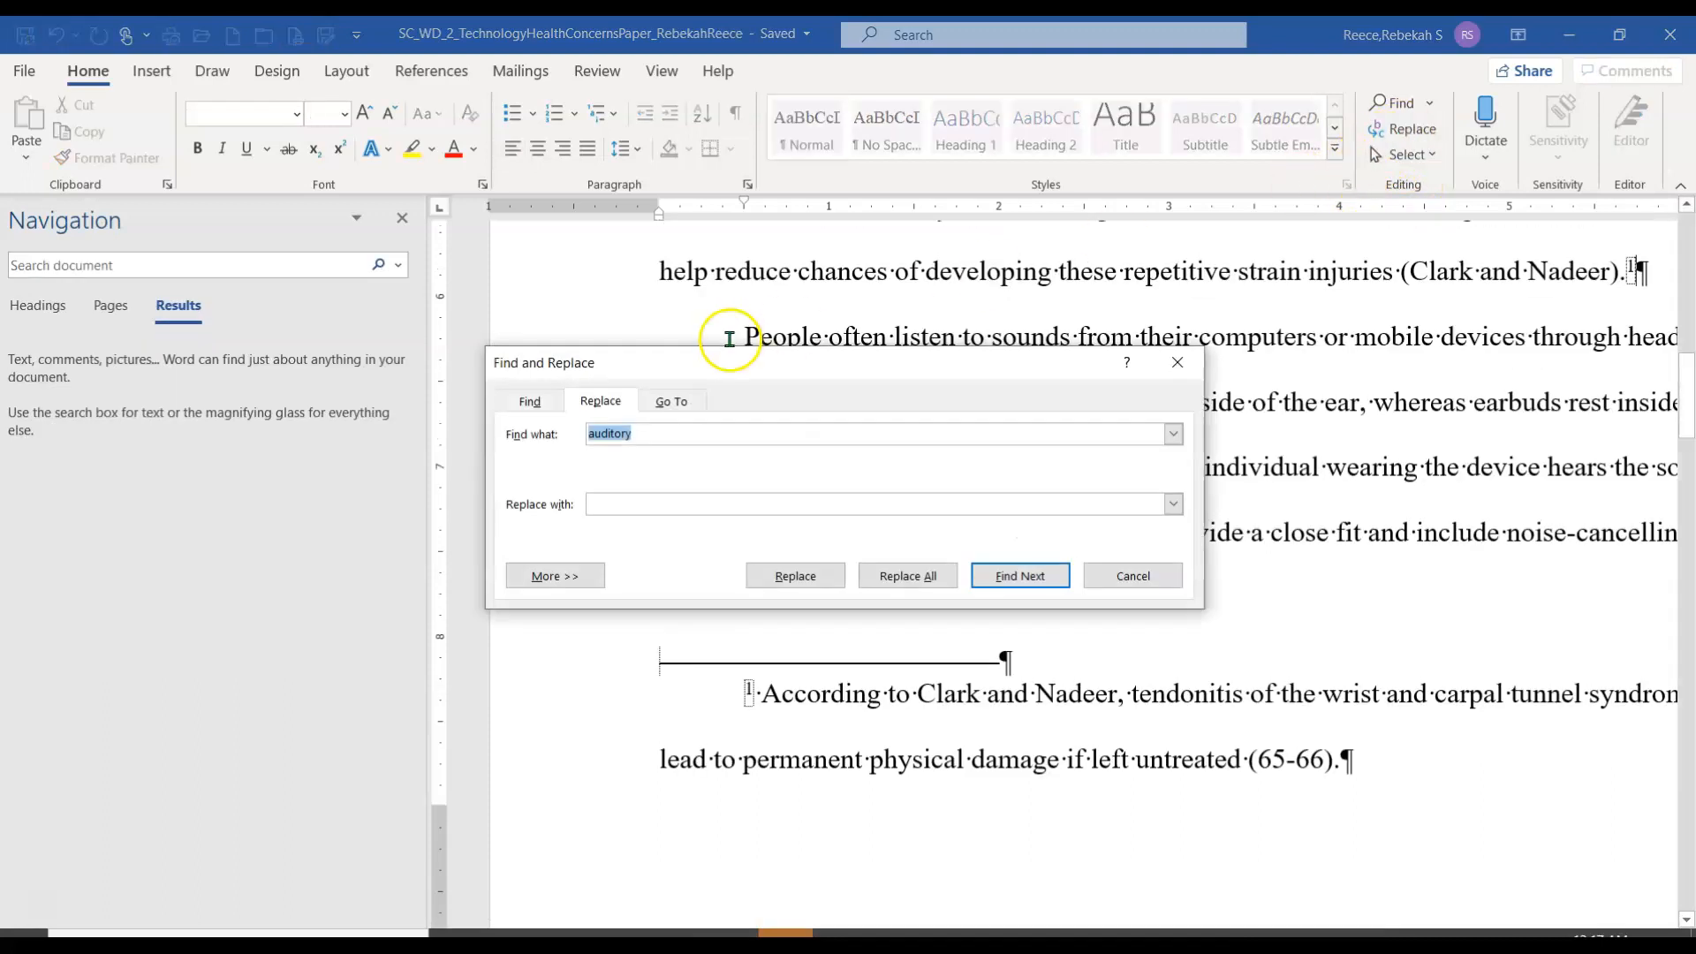
left_click(608, 500)
type("list")
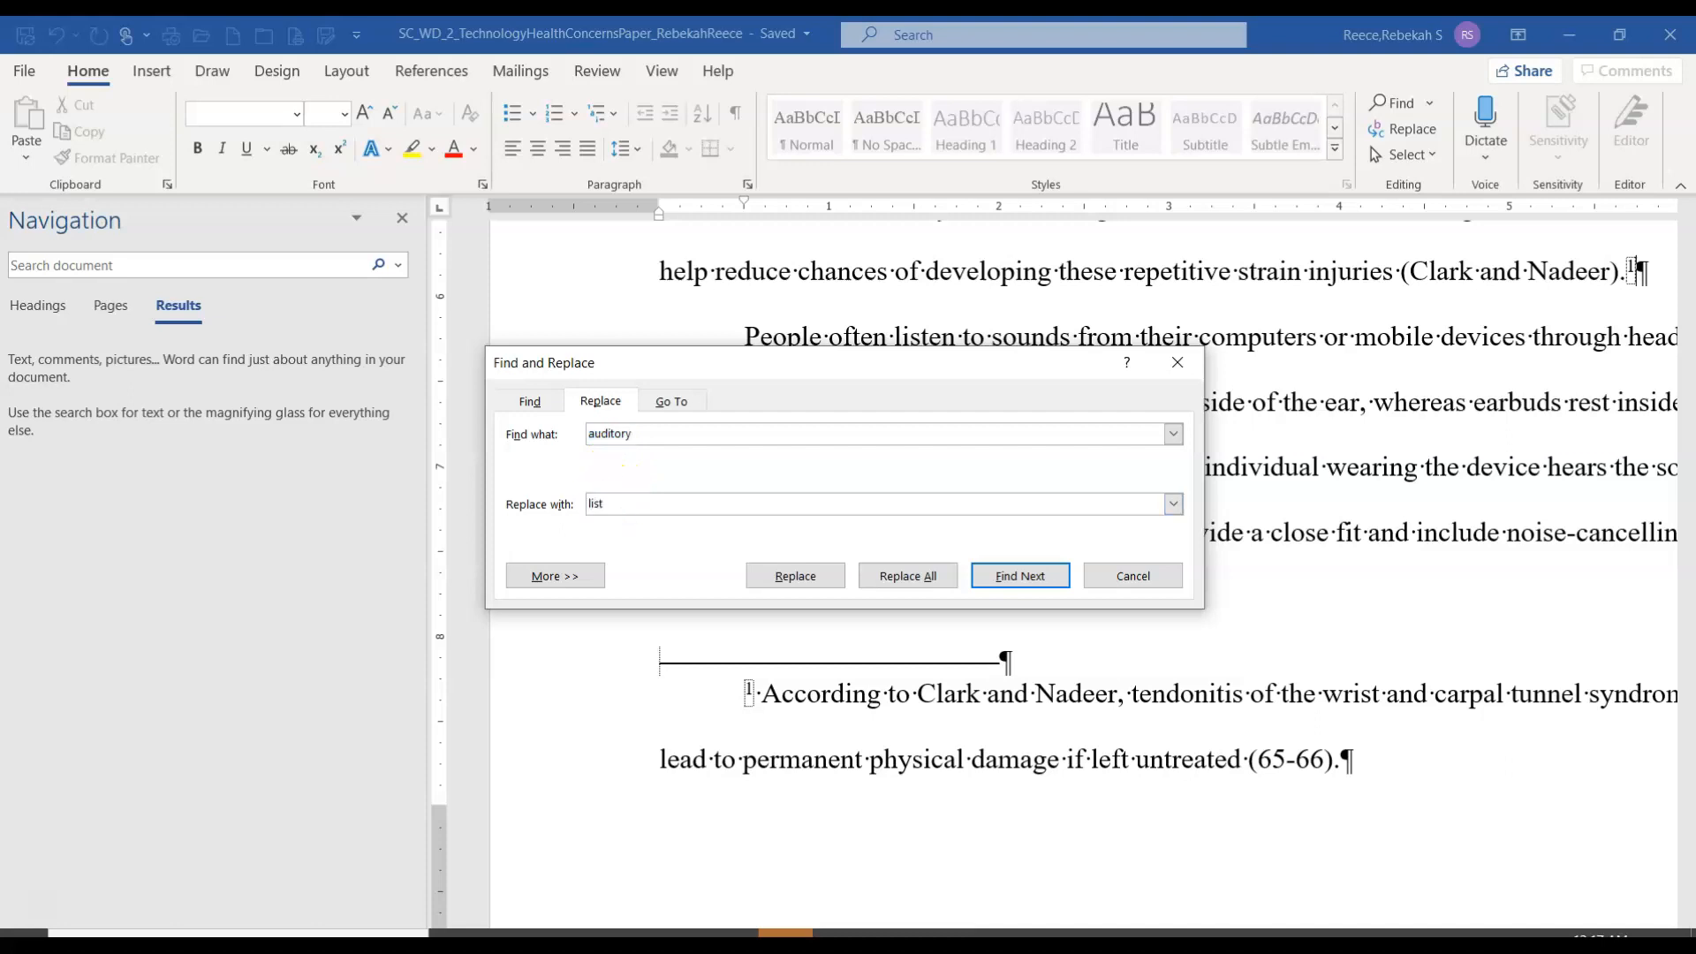
type("ening")
left_click(903, 573)
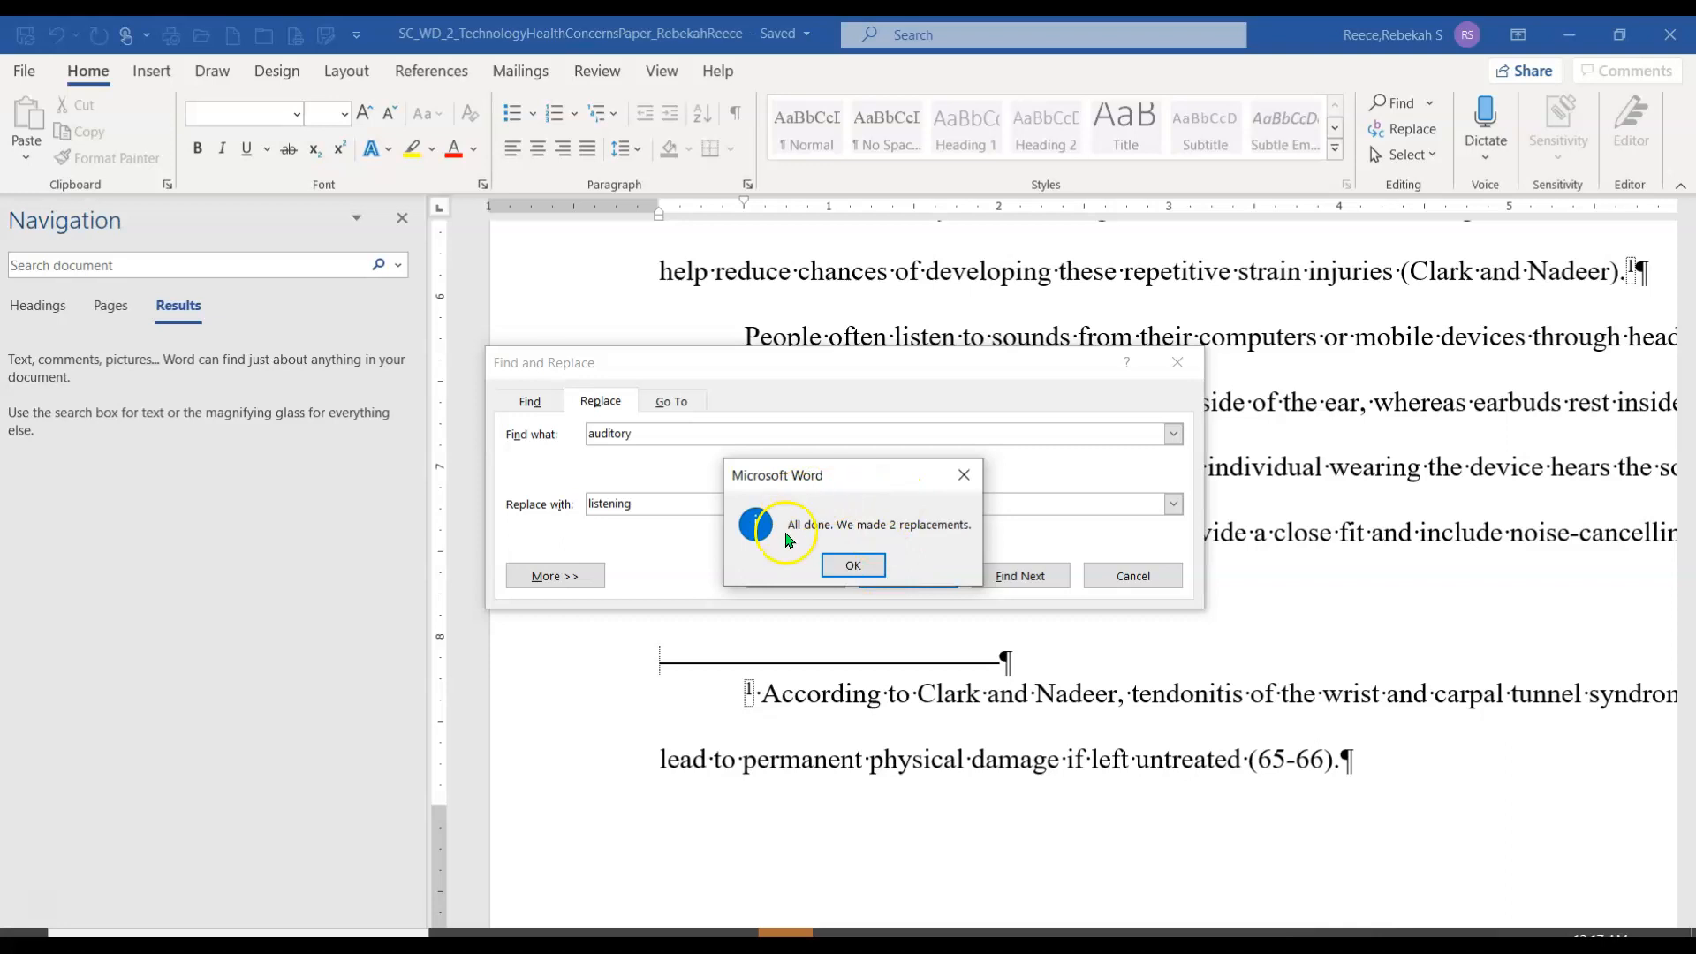
left_click(852, 566)
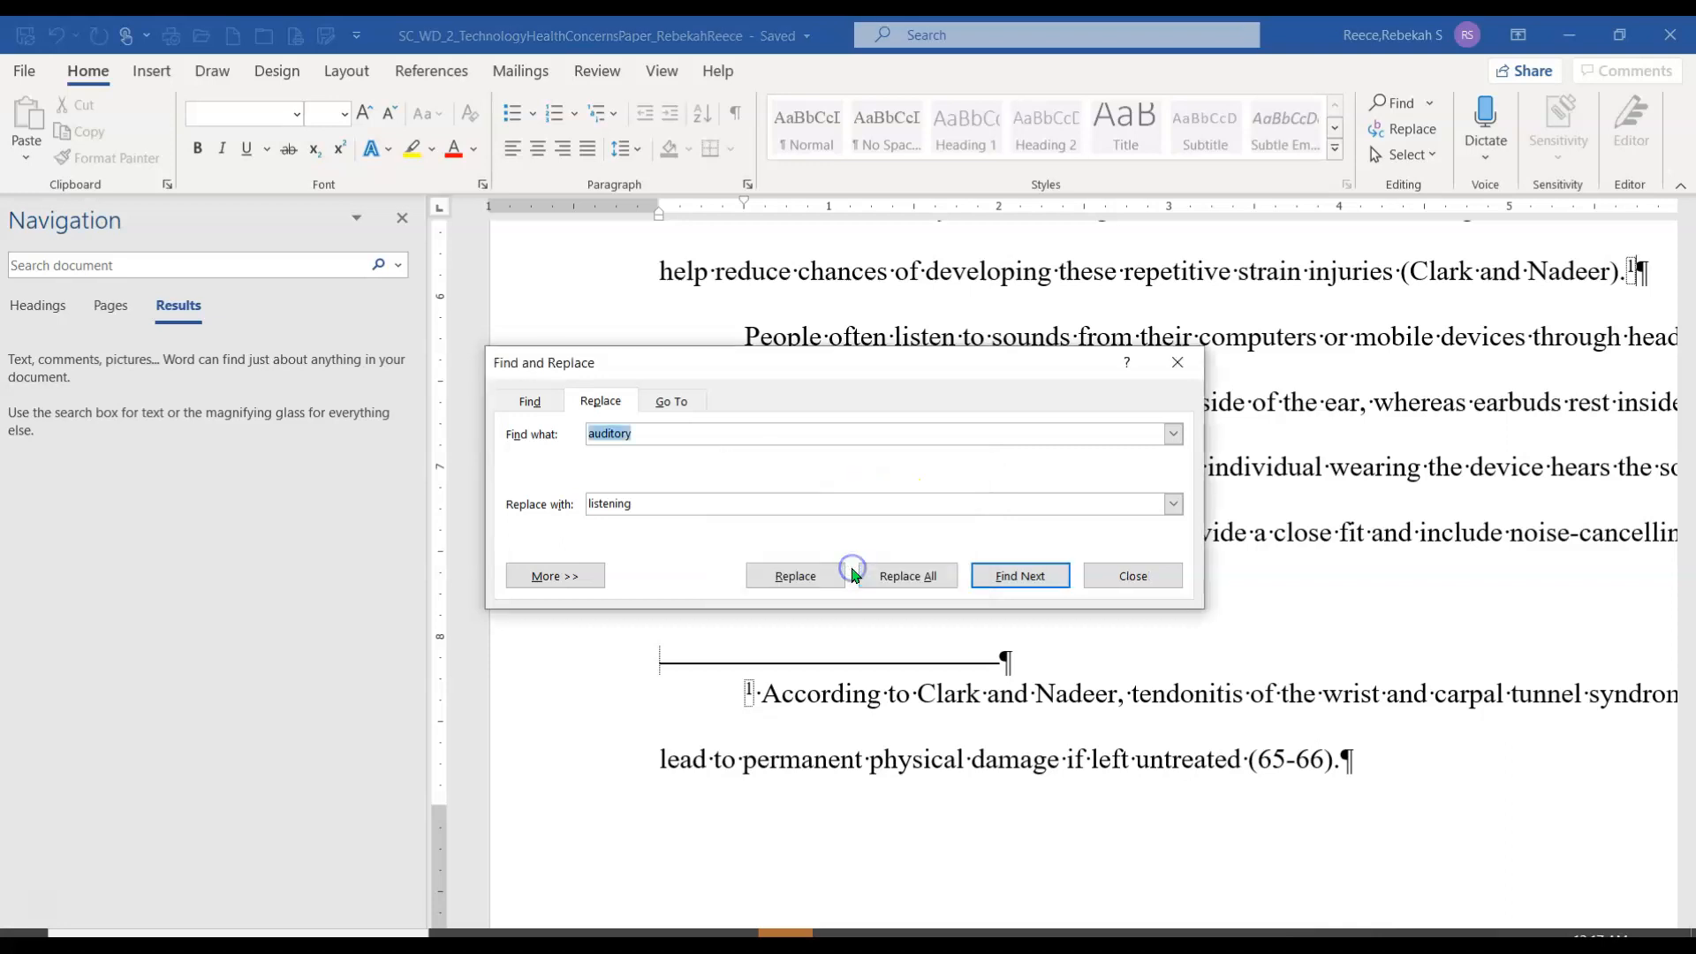
left_click(1162, 591)
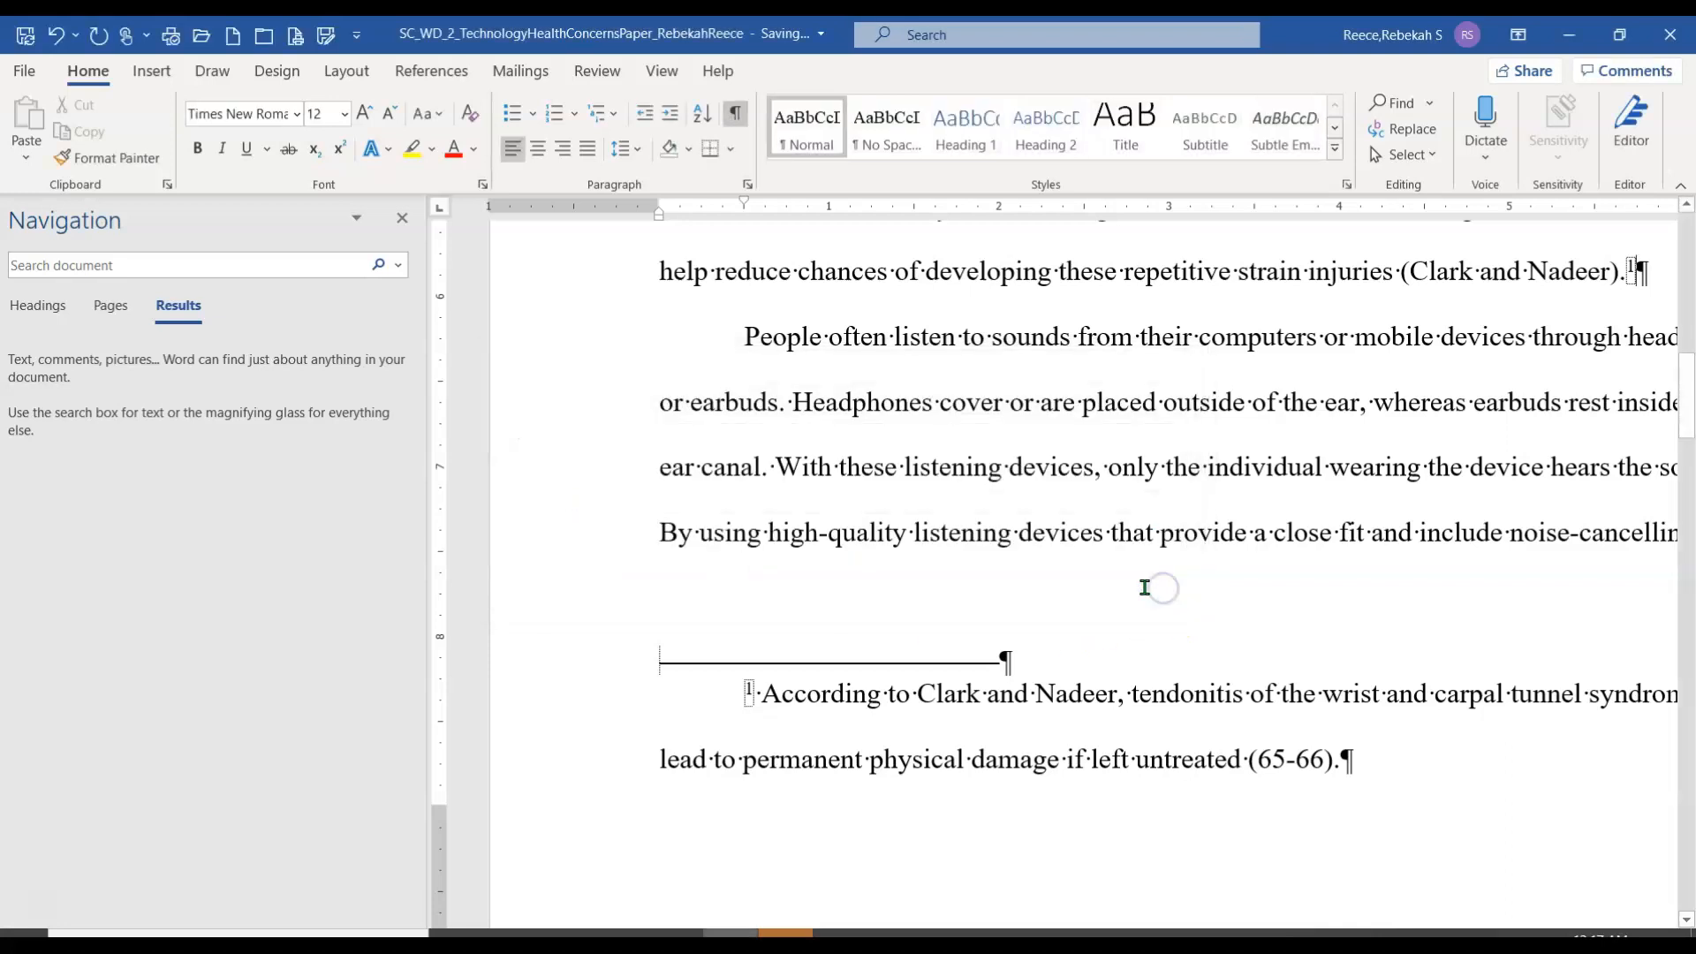
Check both occurrences of the replacement word "listening" in the headphones and earbuds paragraph
left_click_drag(904, 482, 984, 485)
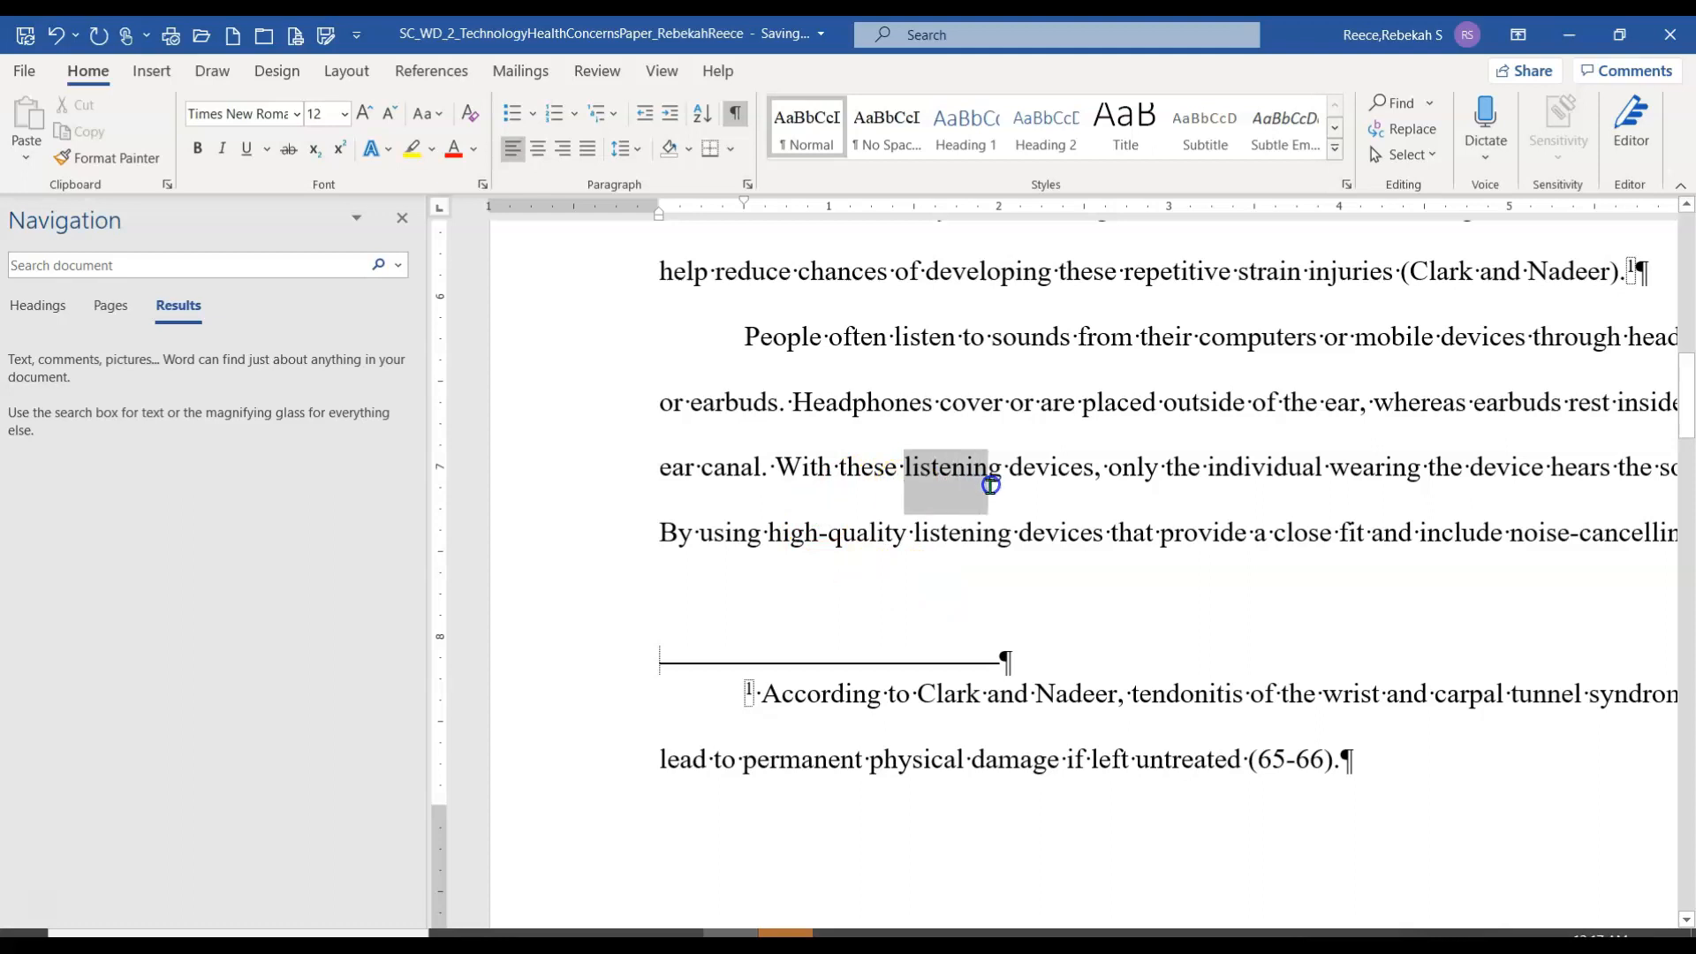
left_click_drag(915, 531, 1015, 530)
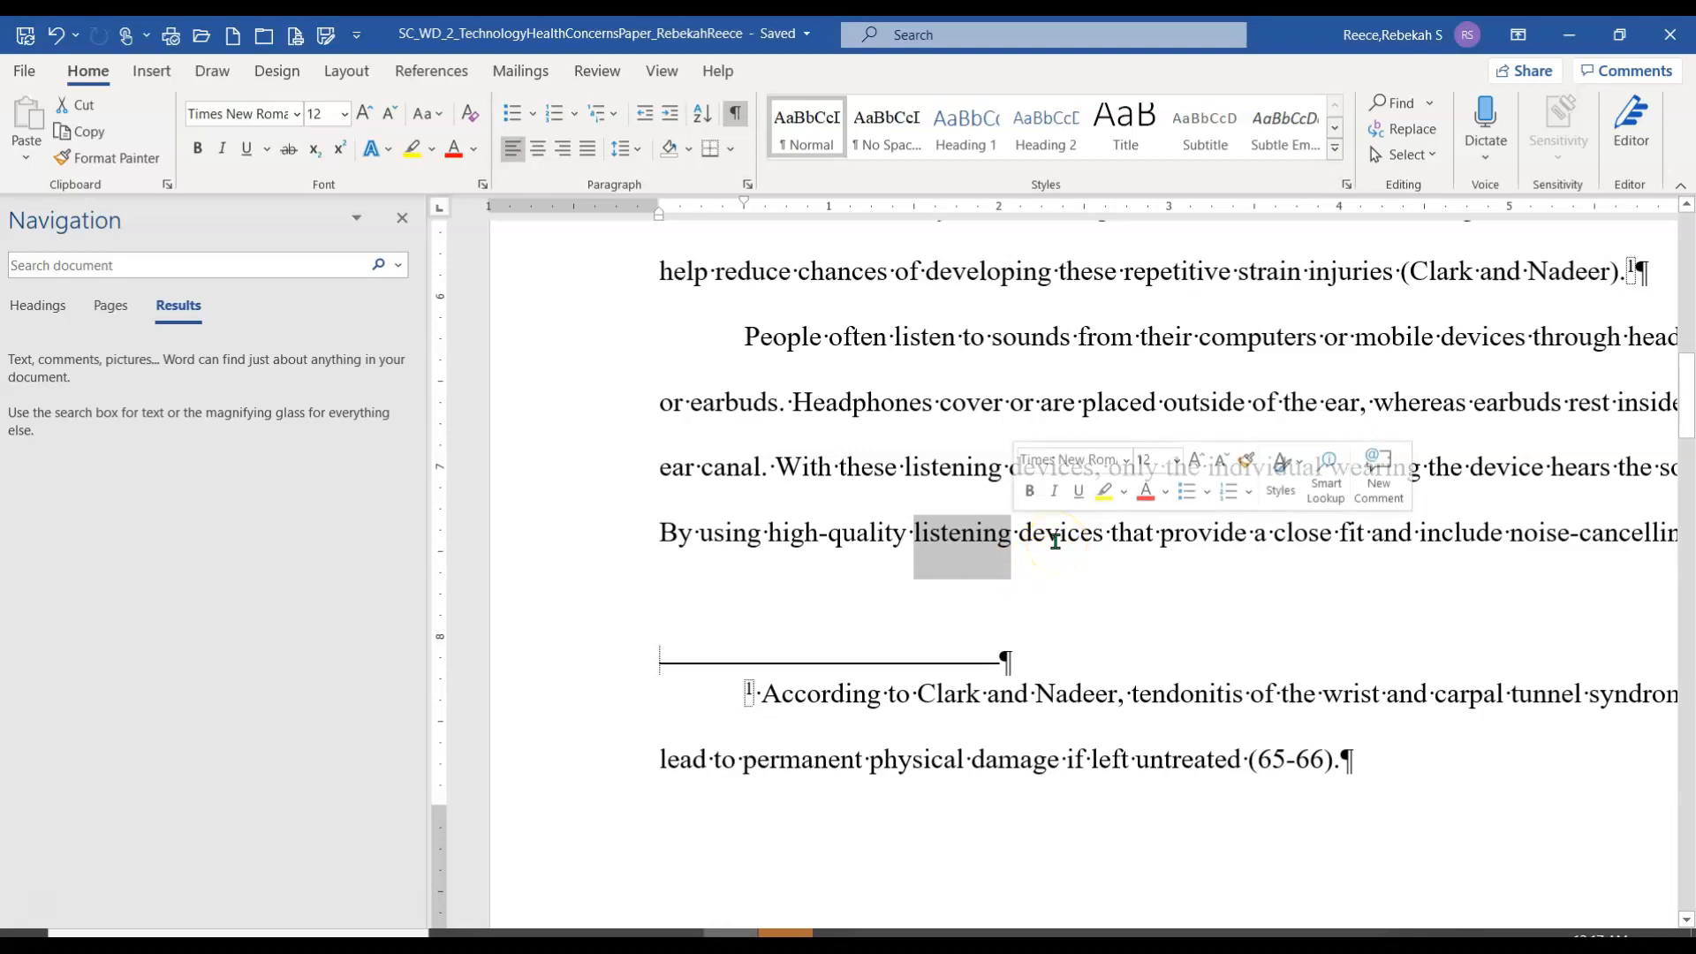
left_click(1037, 538)
left_click(1046, 533)
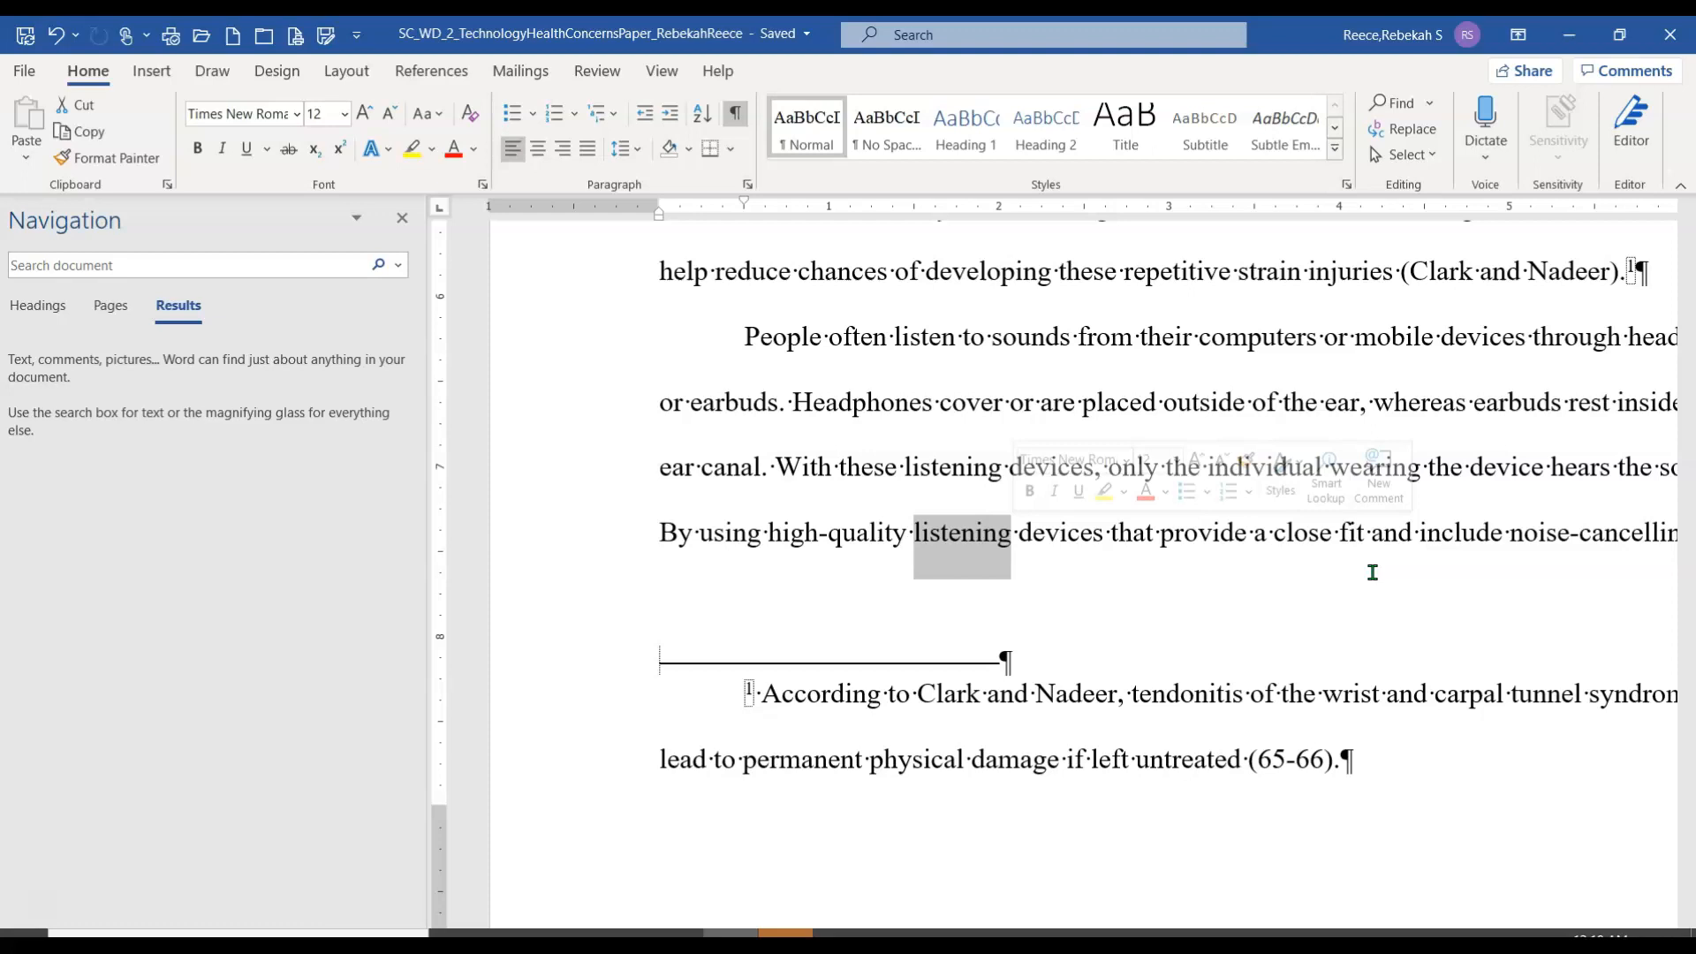
Close the Navigation pane
scroll(1471, 491, "up", 5)
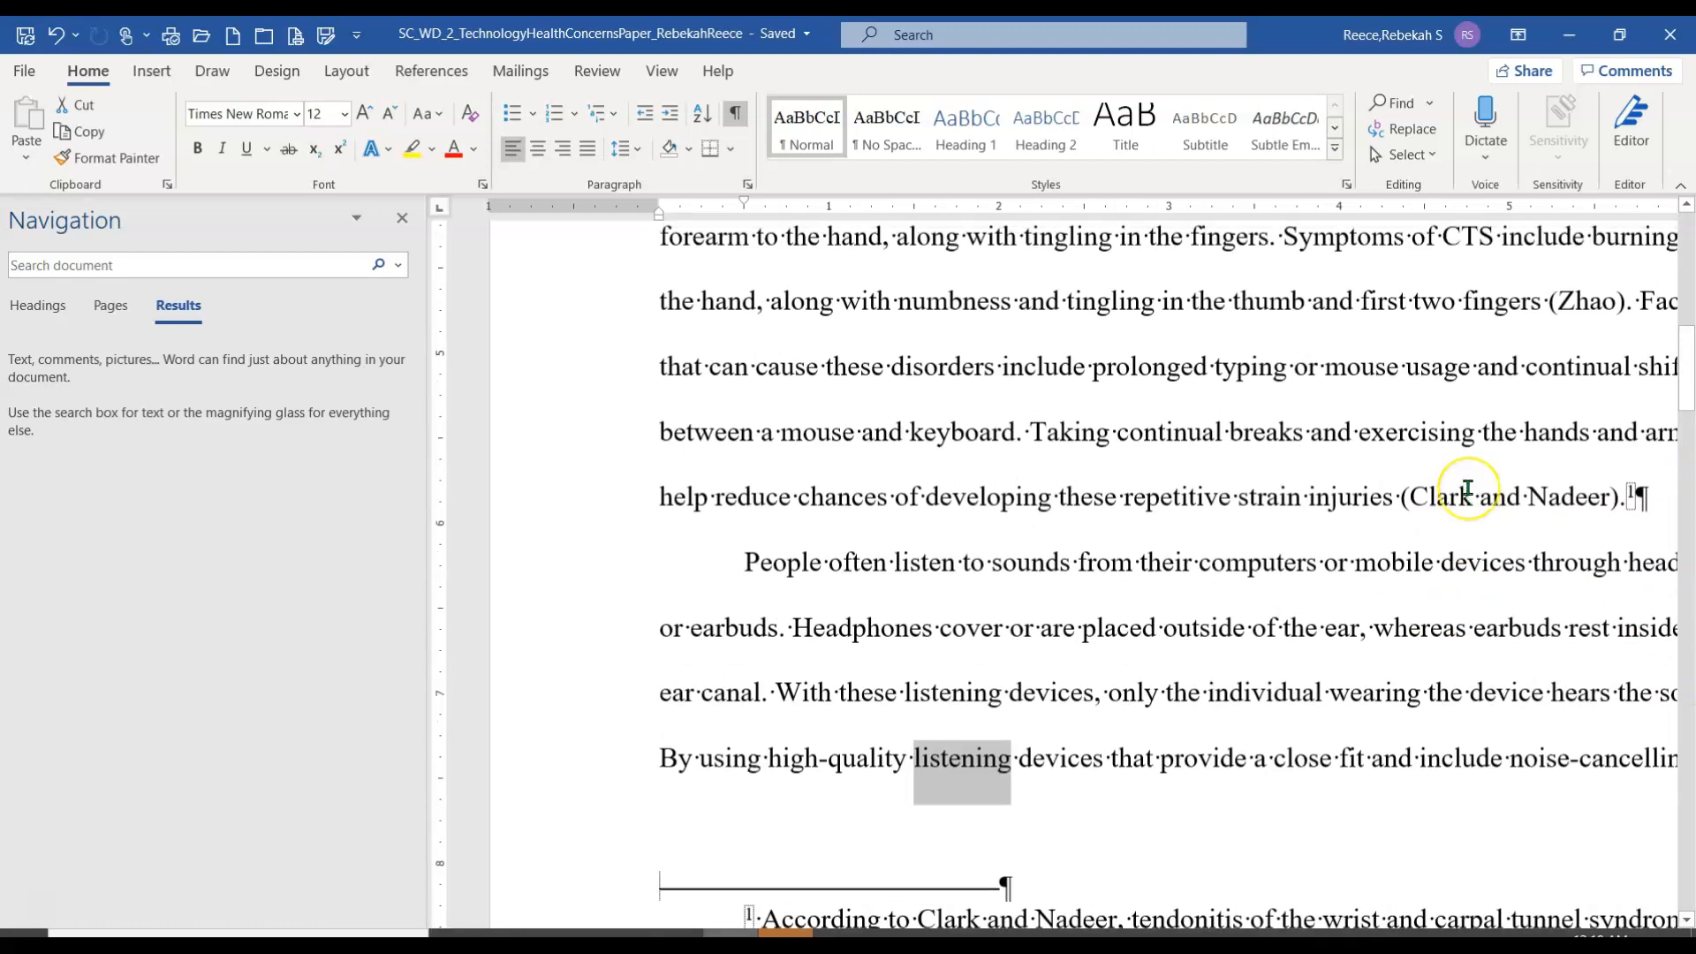
scroll(1468, 489, "up", 3)
scroll(1458, 492, "down", 3)
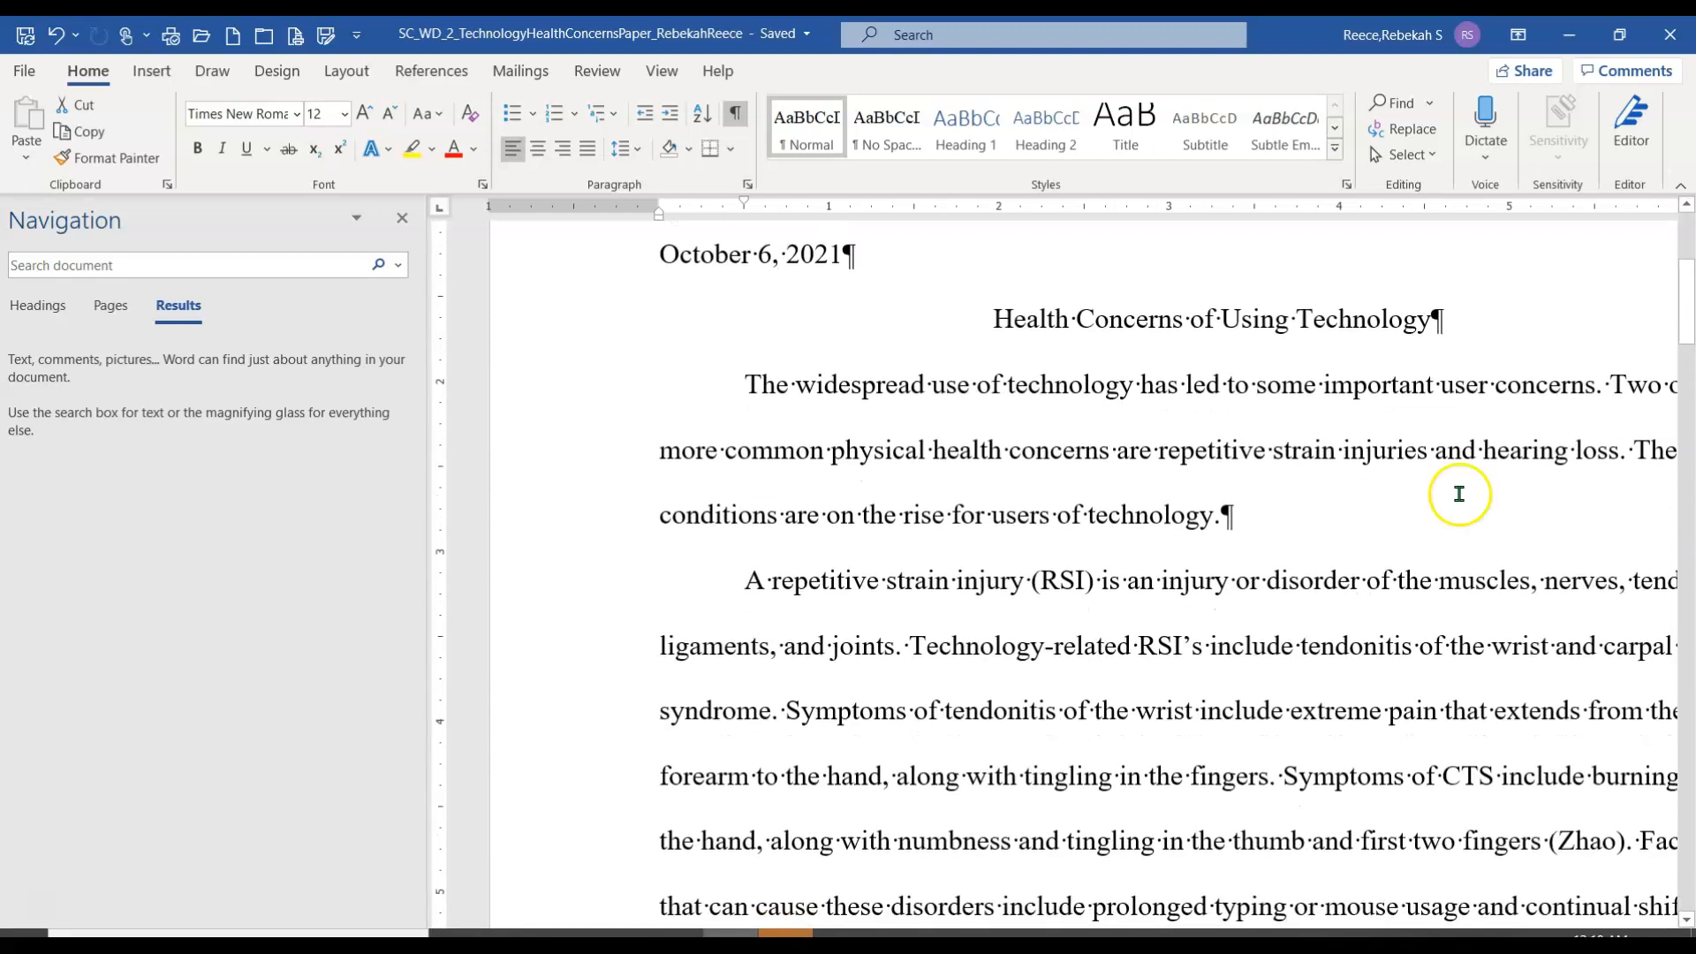
left_click(402, 218)
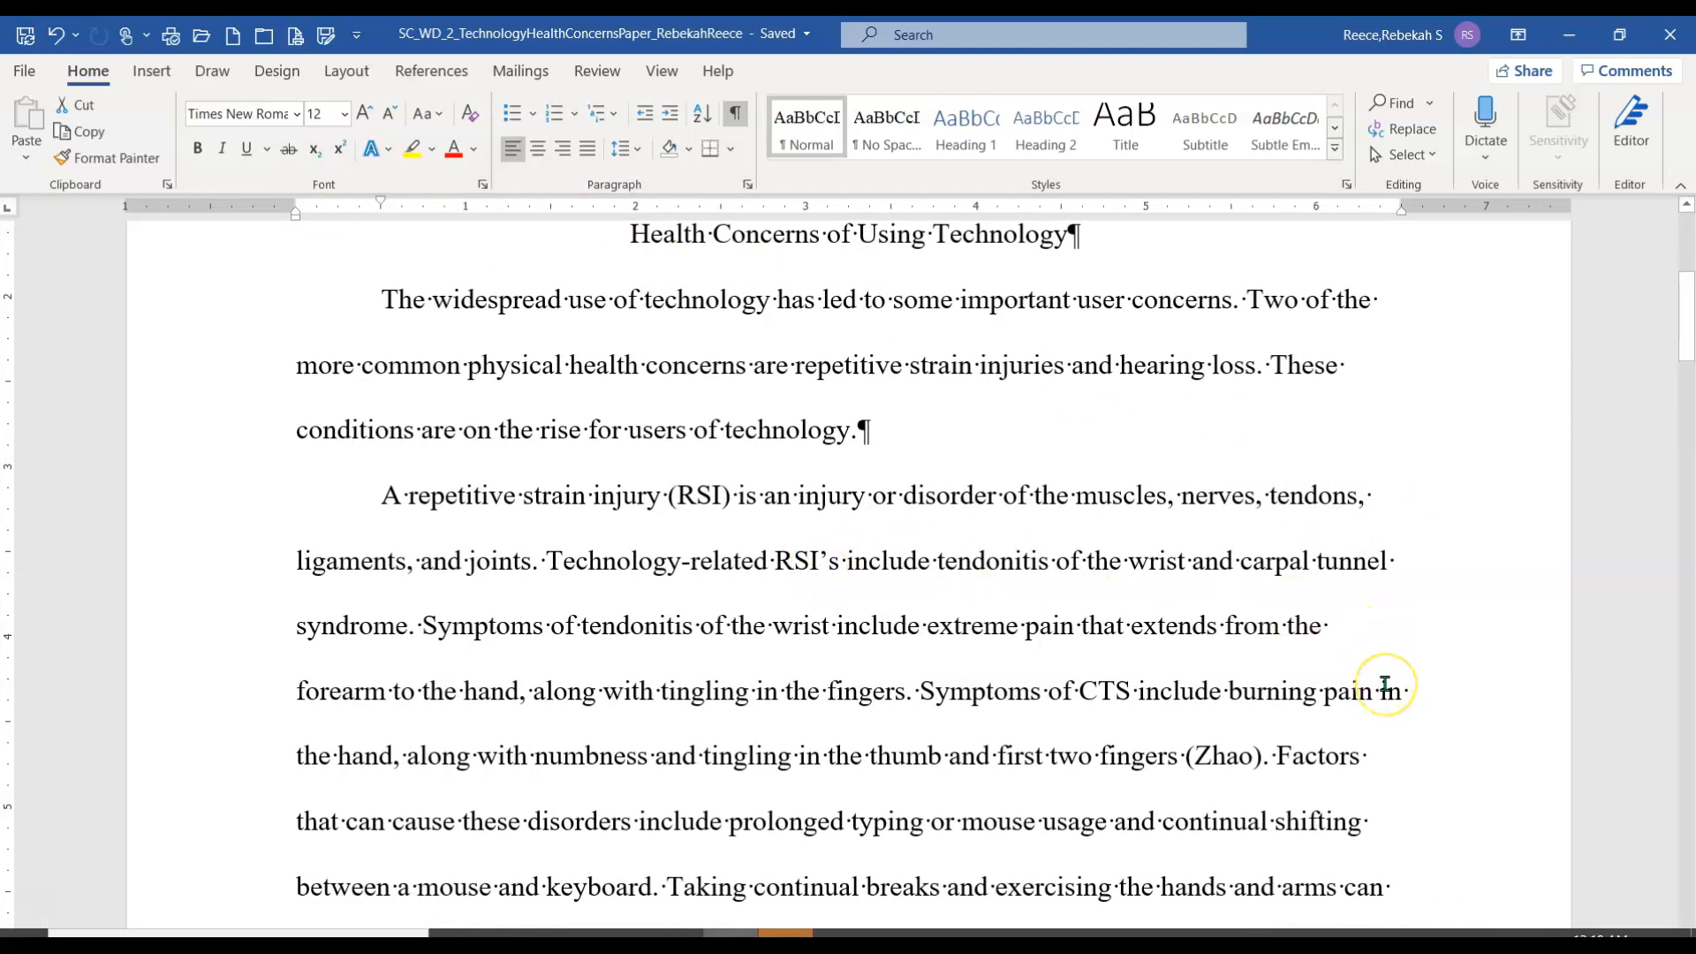
Replace the repeated word "continual" before "breaks" in the repetitive strain injury paragraph with its synonym "frequent"
scroll(1386, 685, "down", 2)
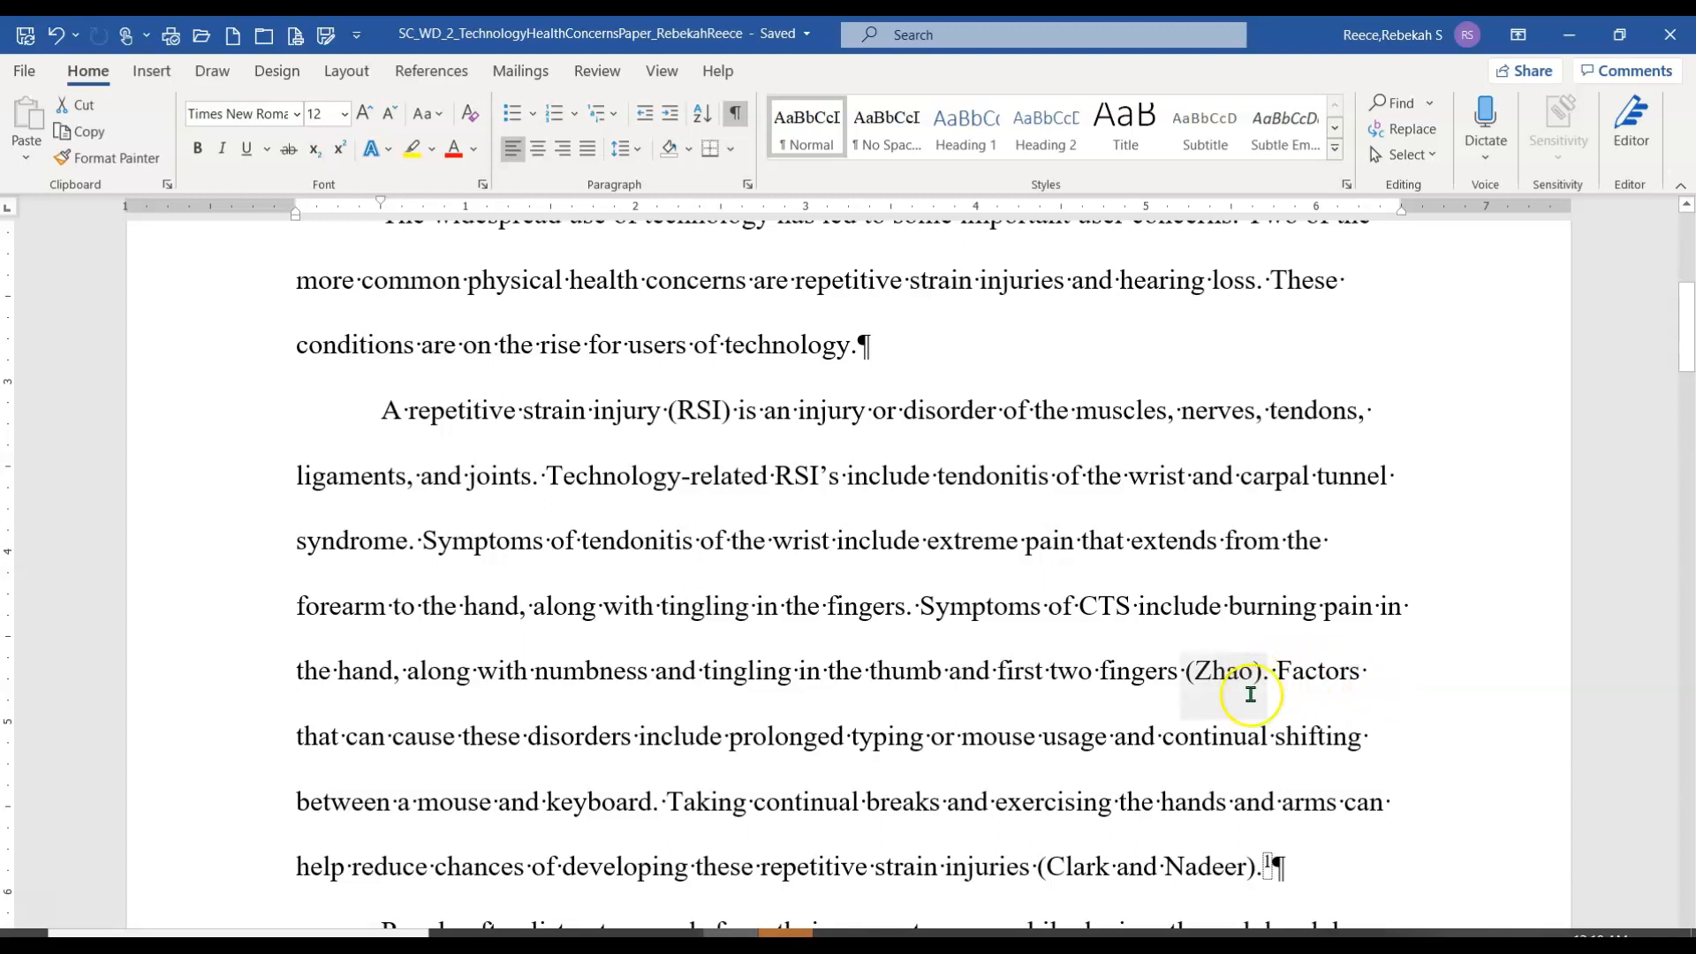
left_click(1236, 736)
left_click(1236, 734)
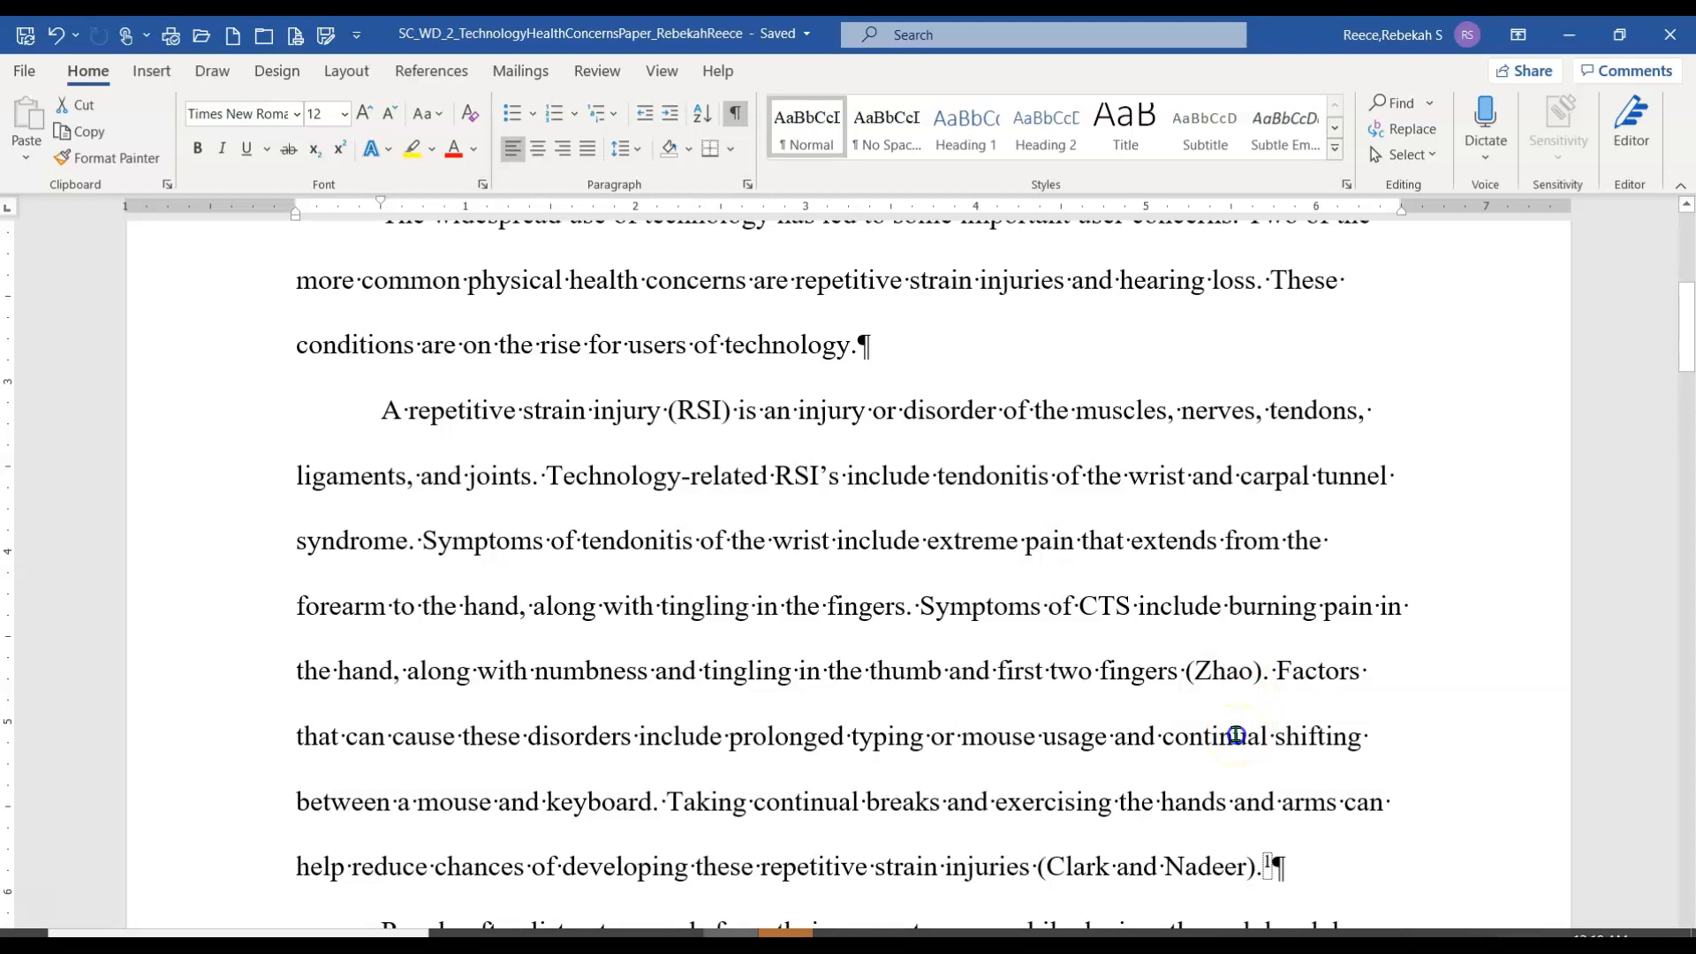
left_click(1180, 732)
left_click_drag(1181, 732, 1259, 741)
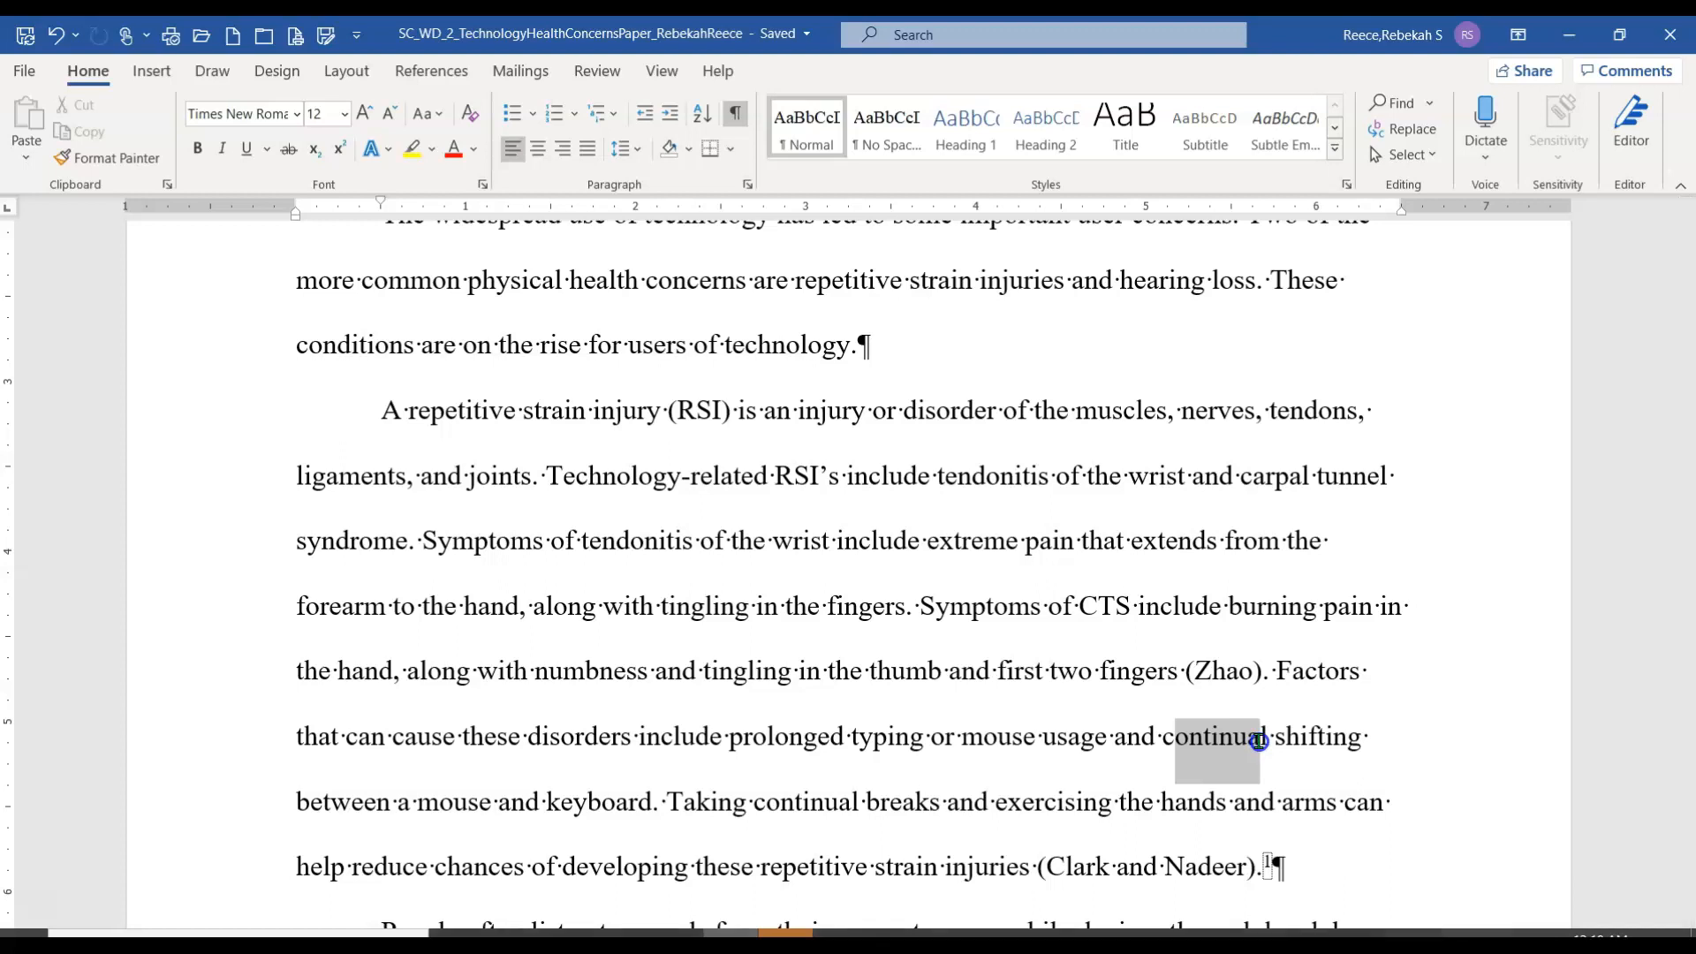
left_click_drag(1259, 741, 1262, 750)
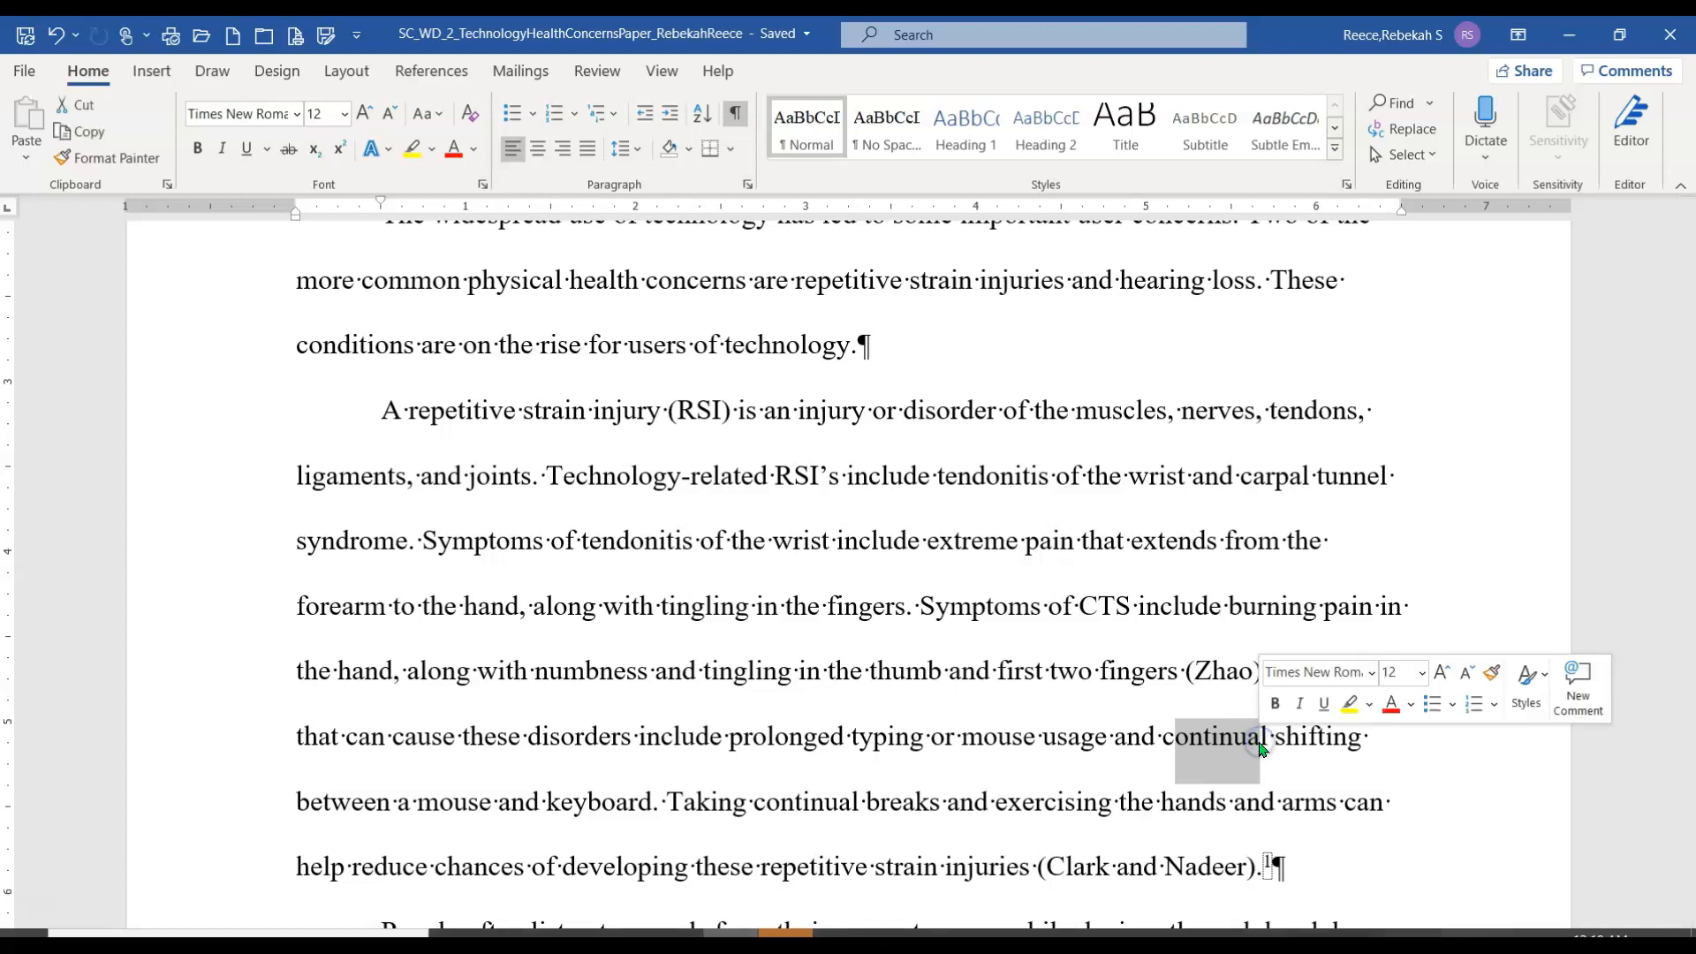
left_click_drag(754, 806, 866, 807)
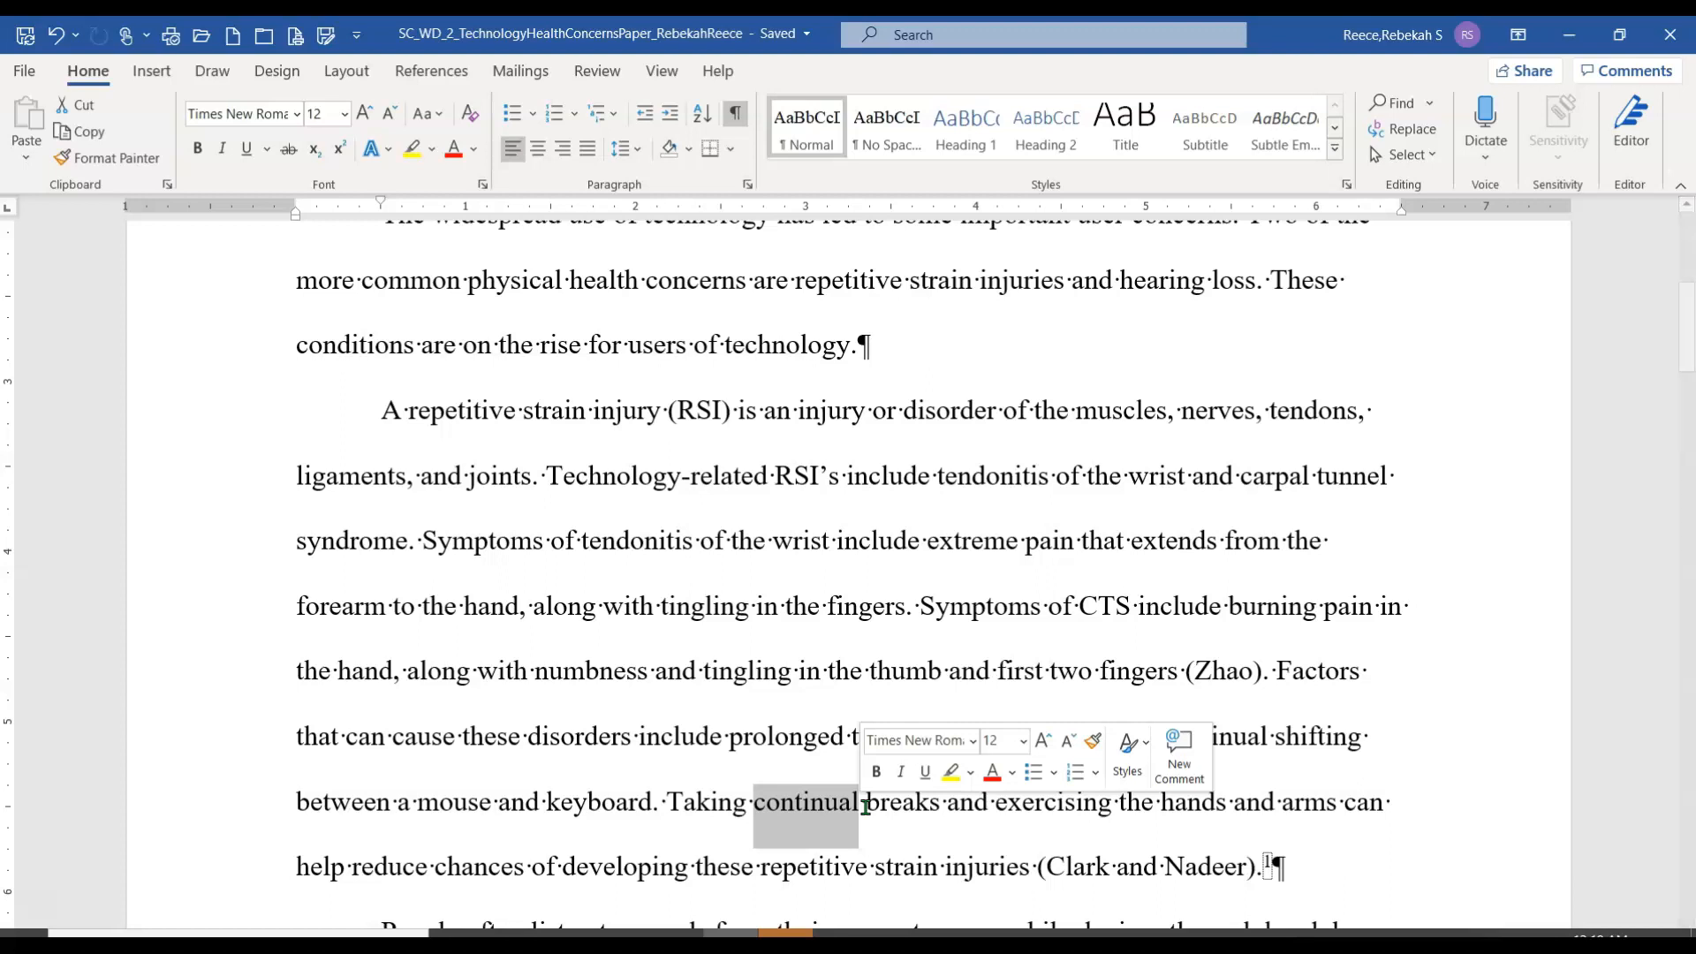
right_click(827, 808)
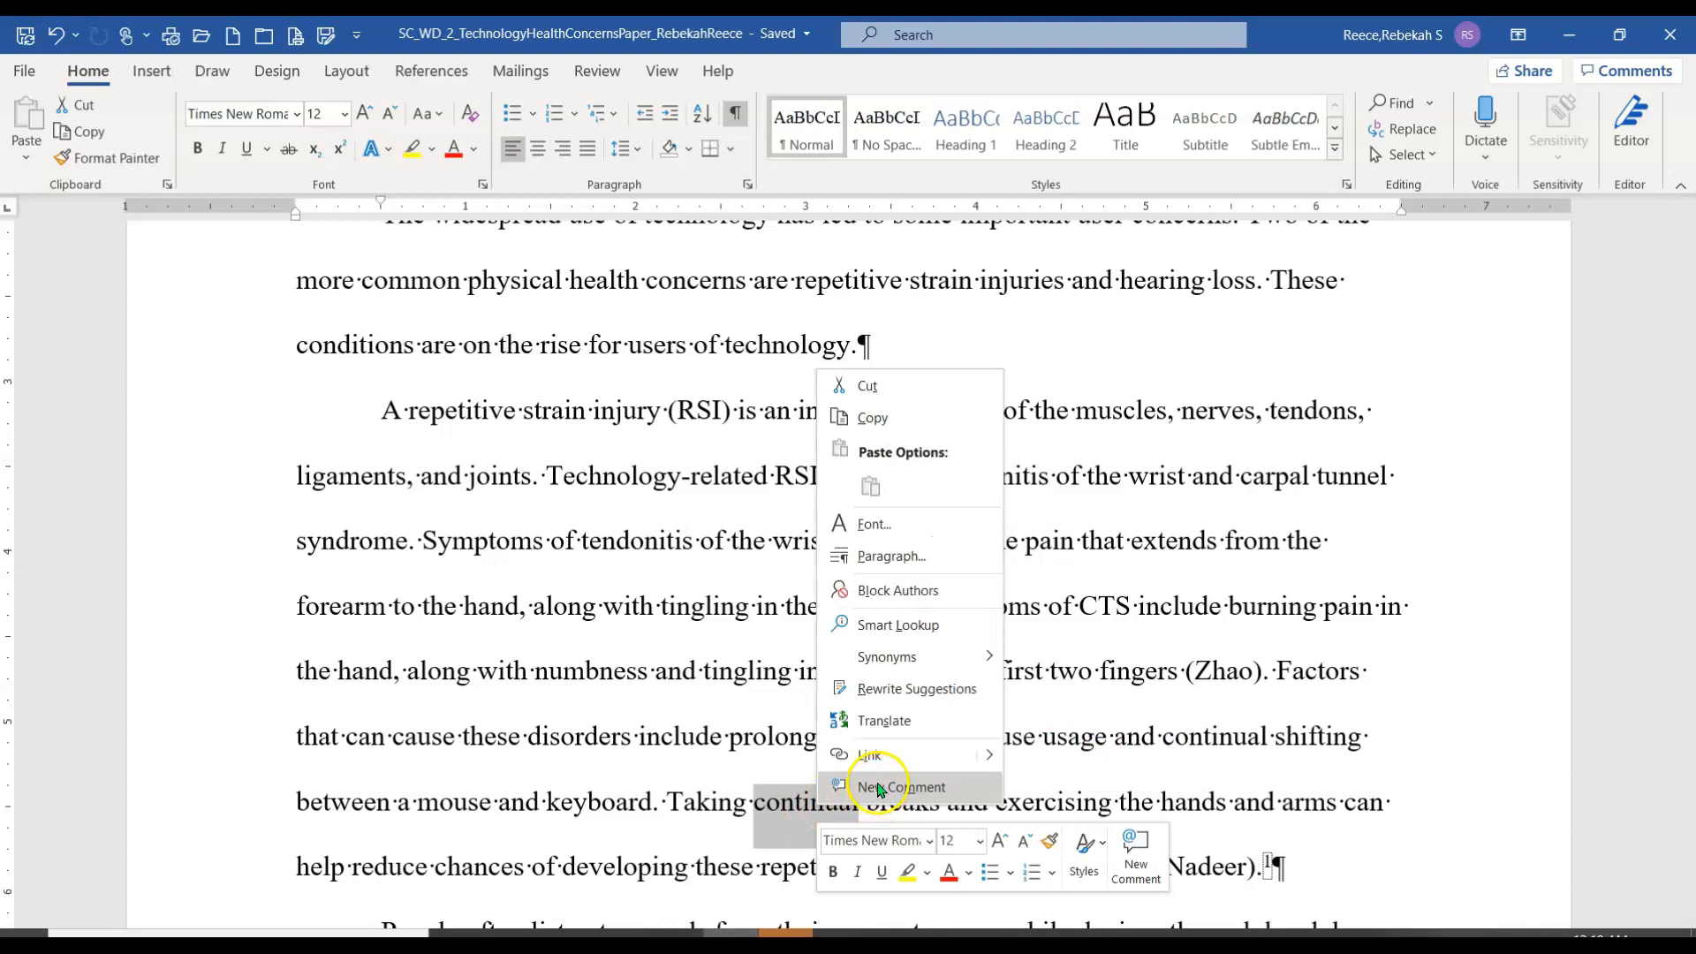
left_click(886, 661)
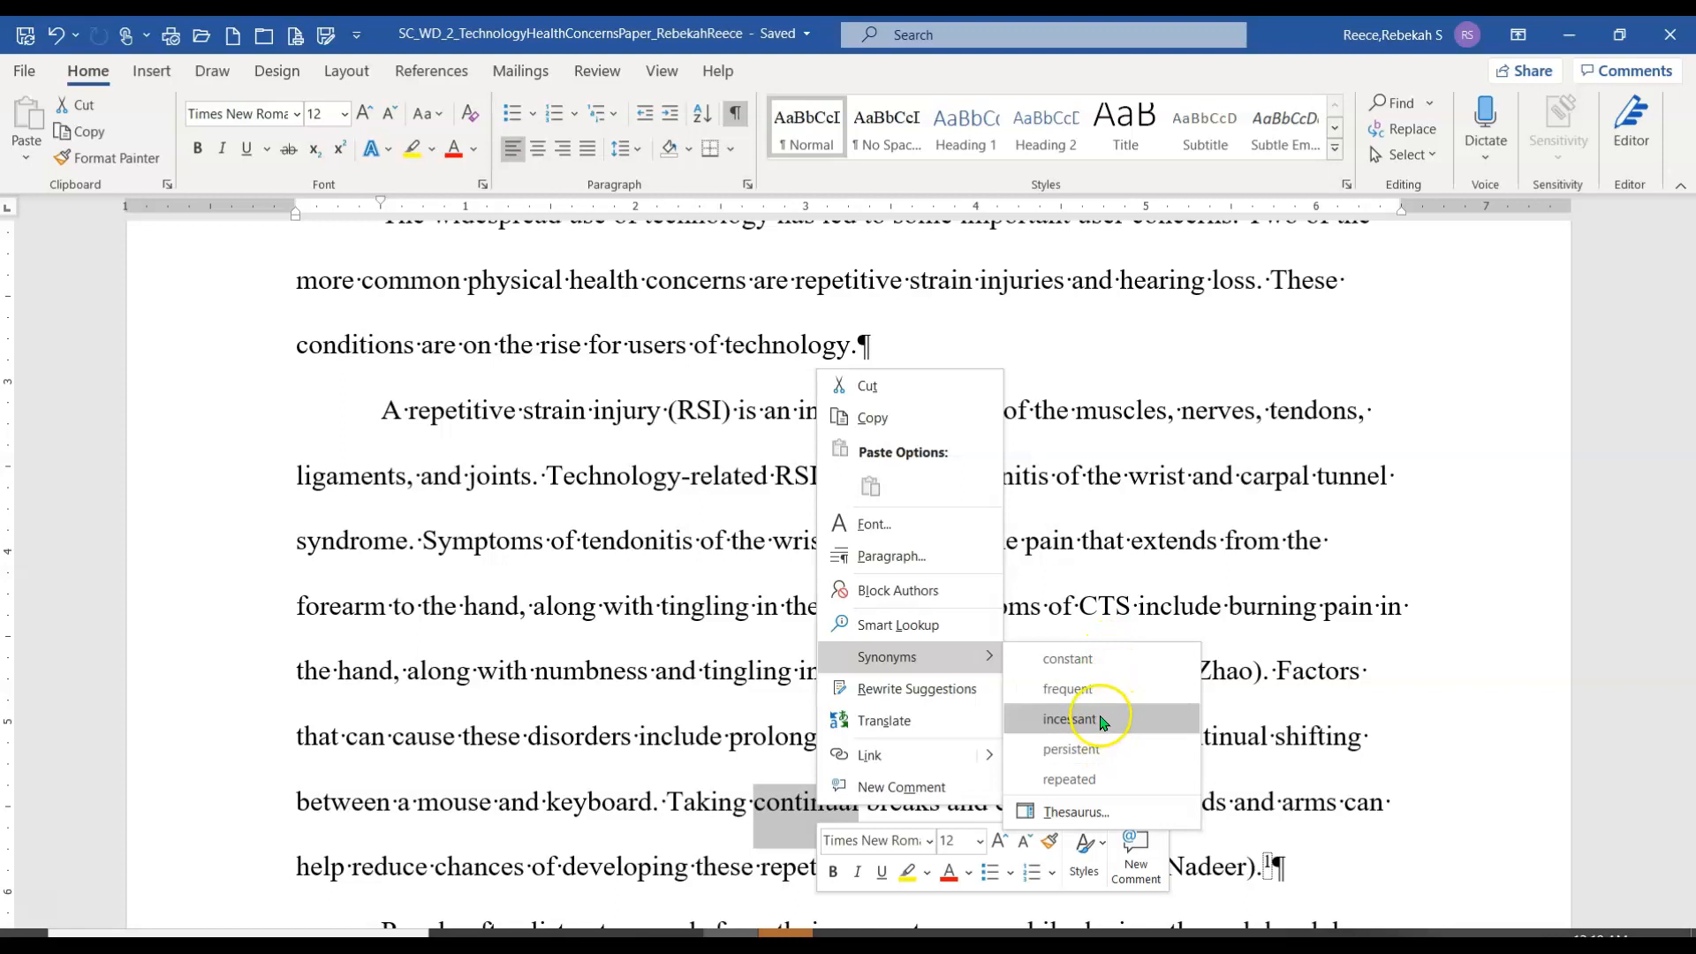
left_click(1092, 689)
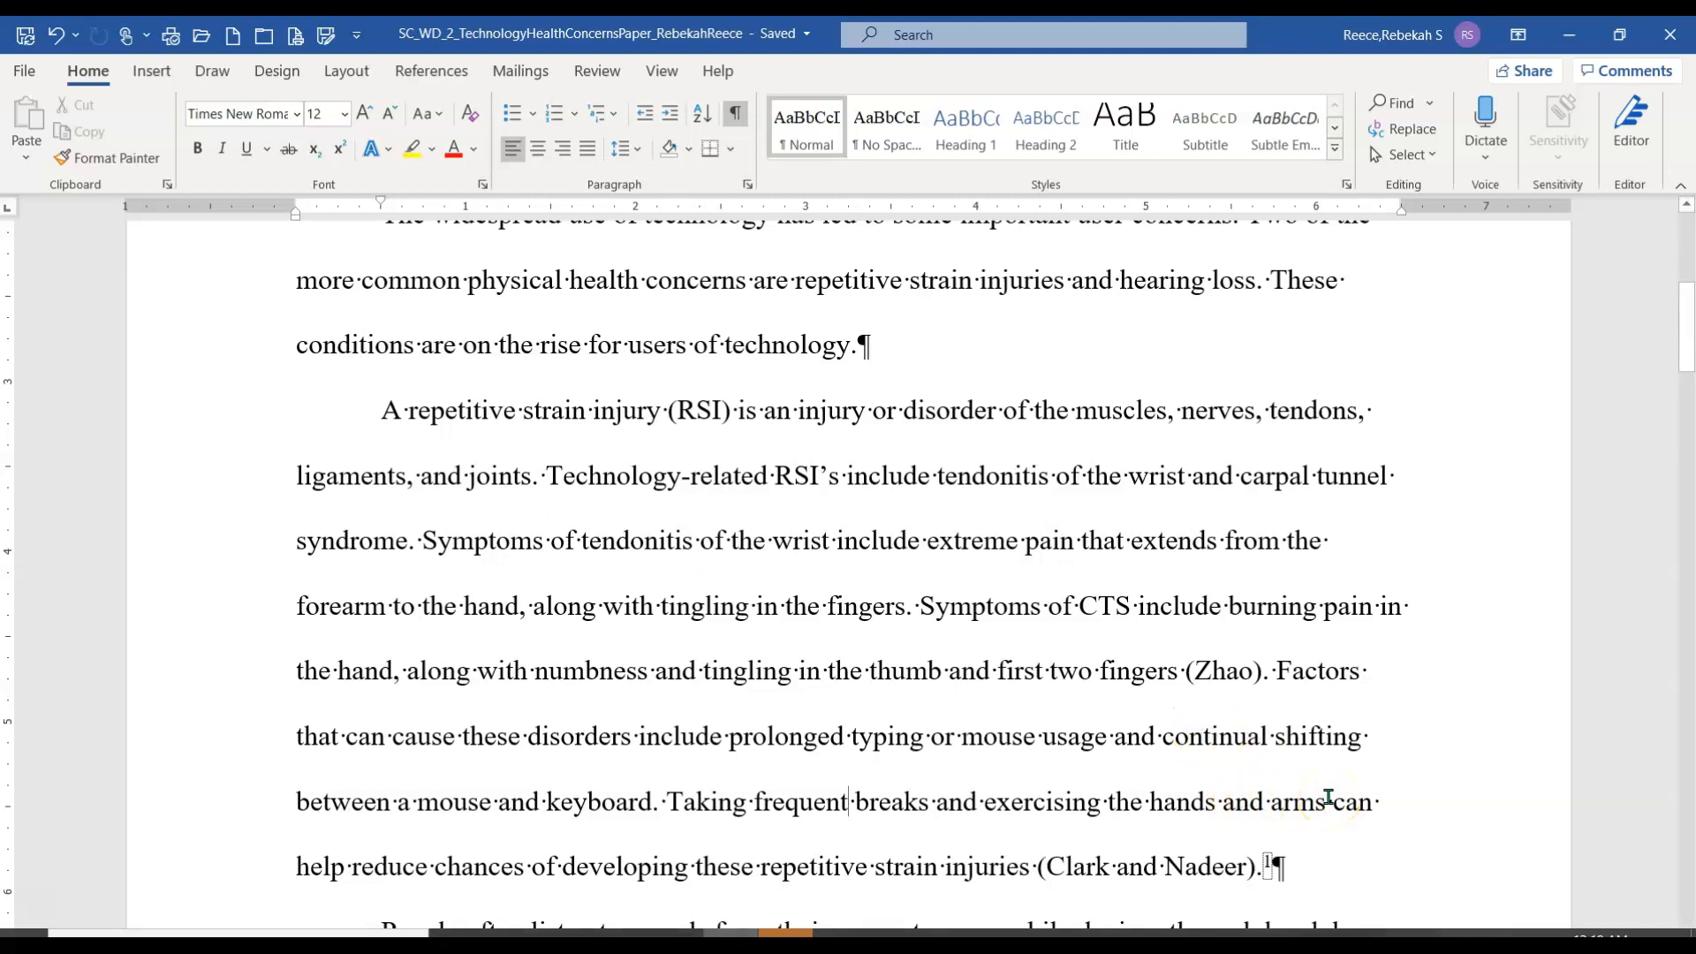
key("Home")
key("shift+F10")
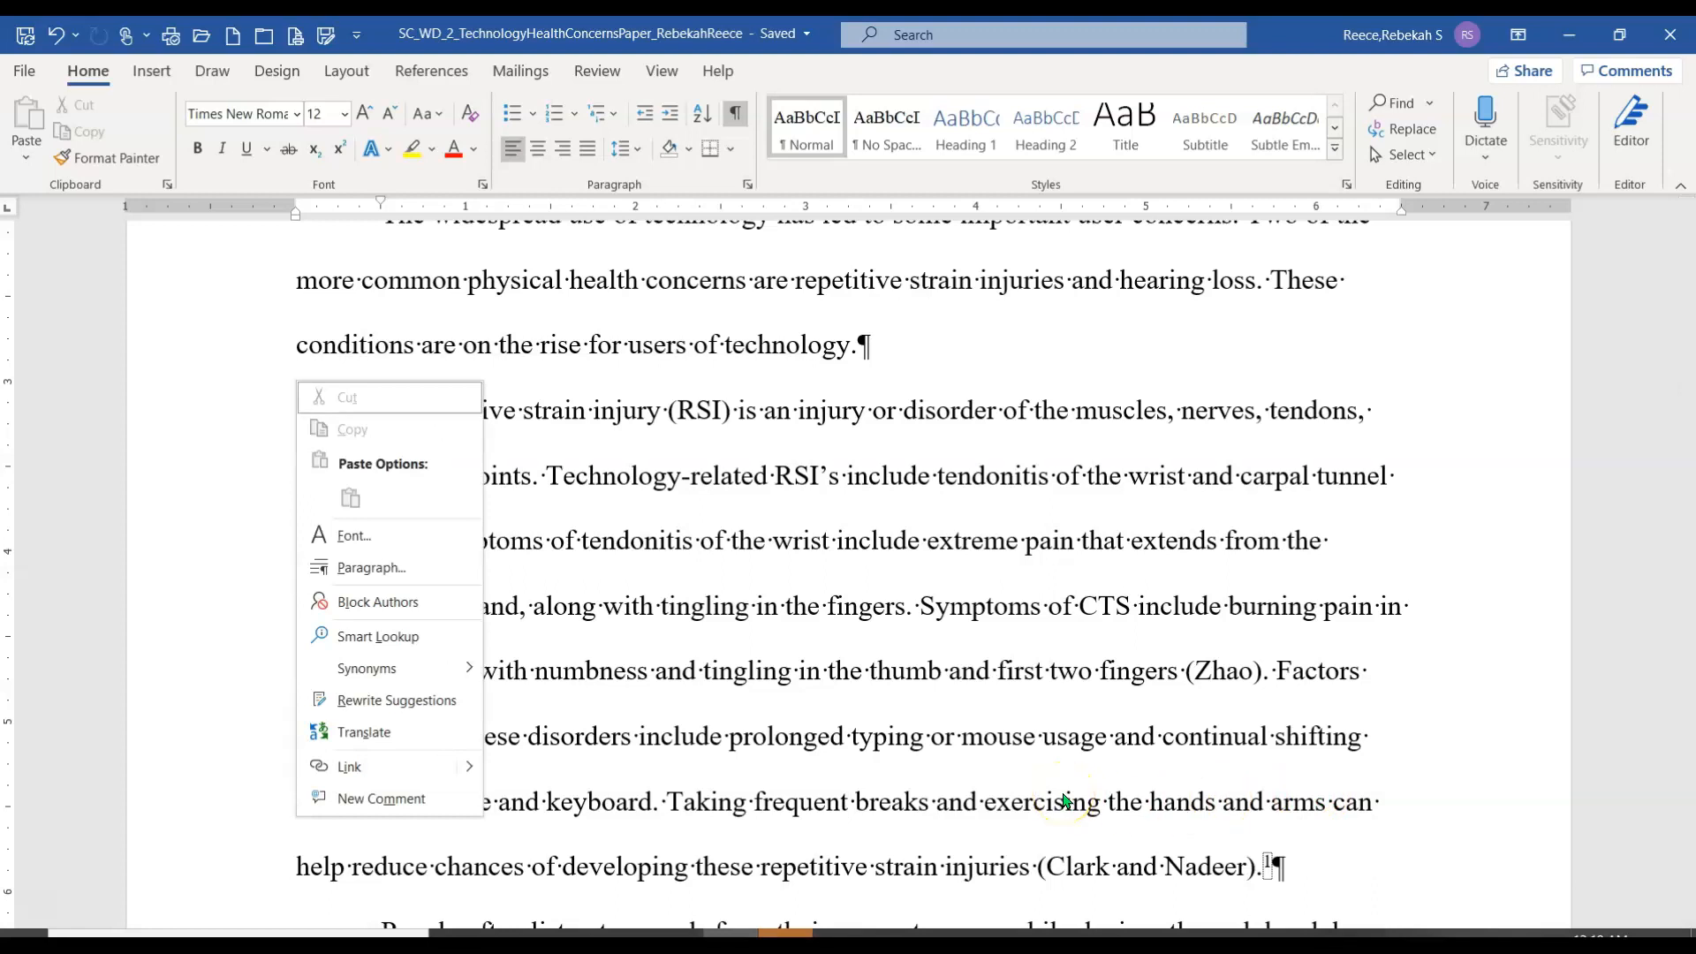
key("Escape")
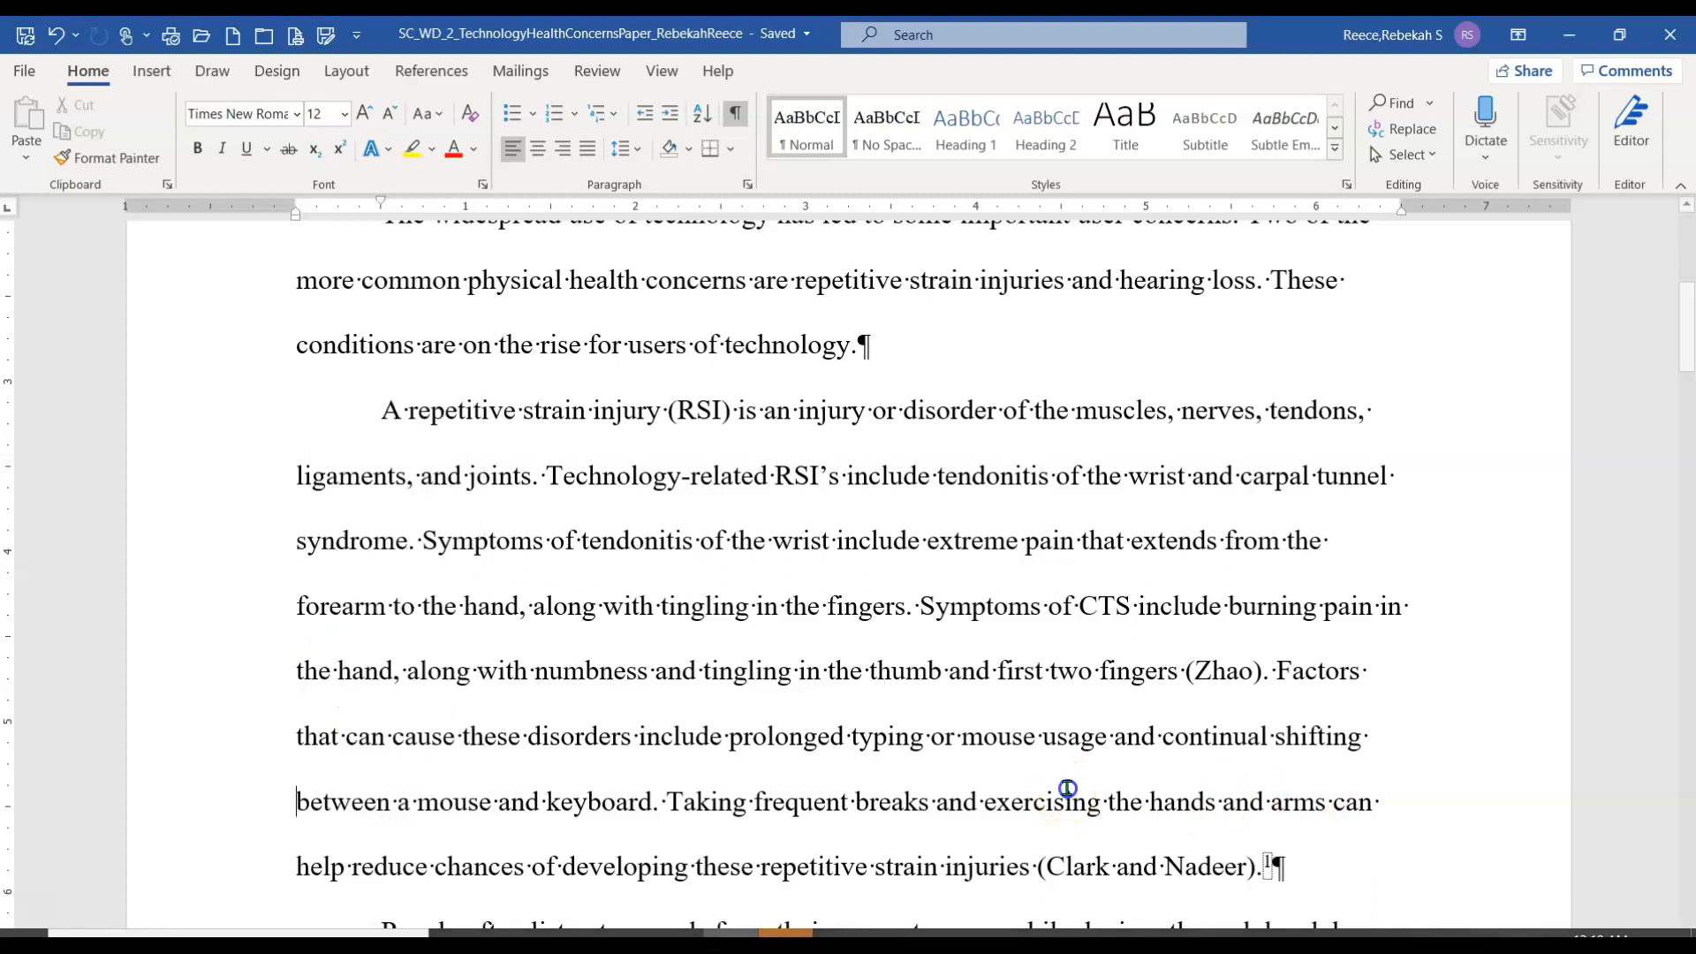
Run the Editor check from the start of the paper and ignore all spelling flags on the instructor's surname
key("ctrl+Home")
left_click(290, 438)
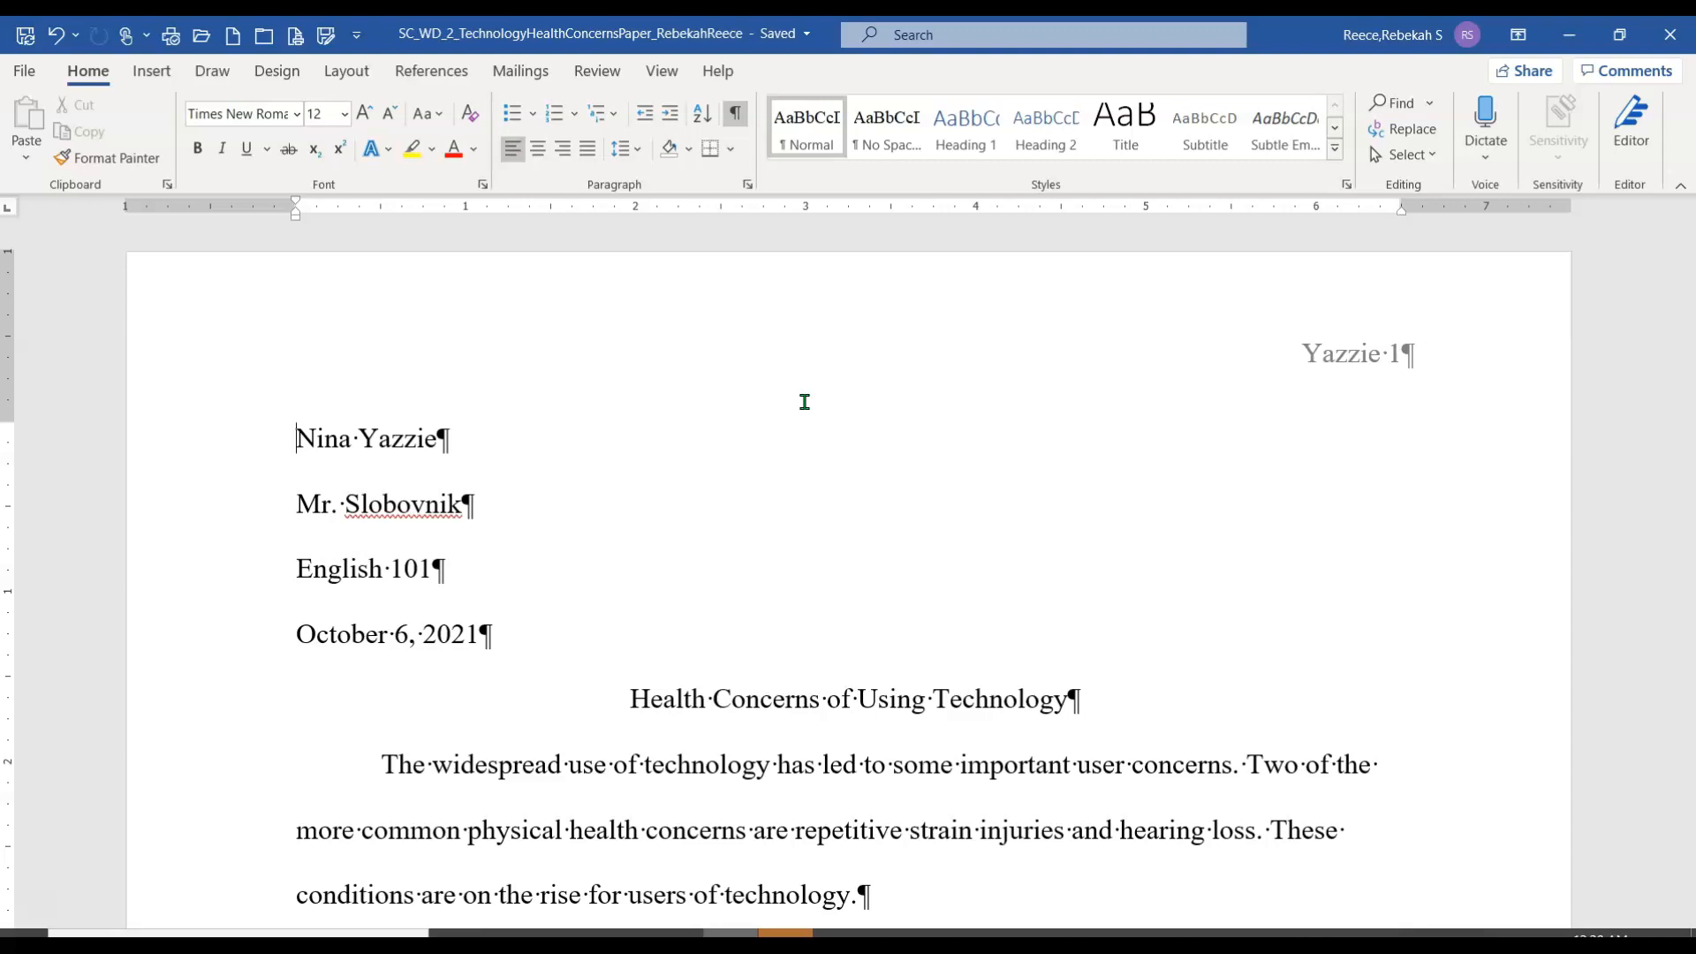
left_click(598, 71)
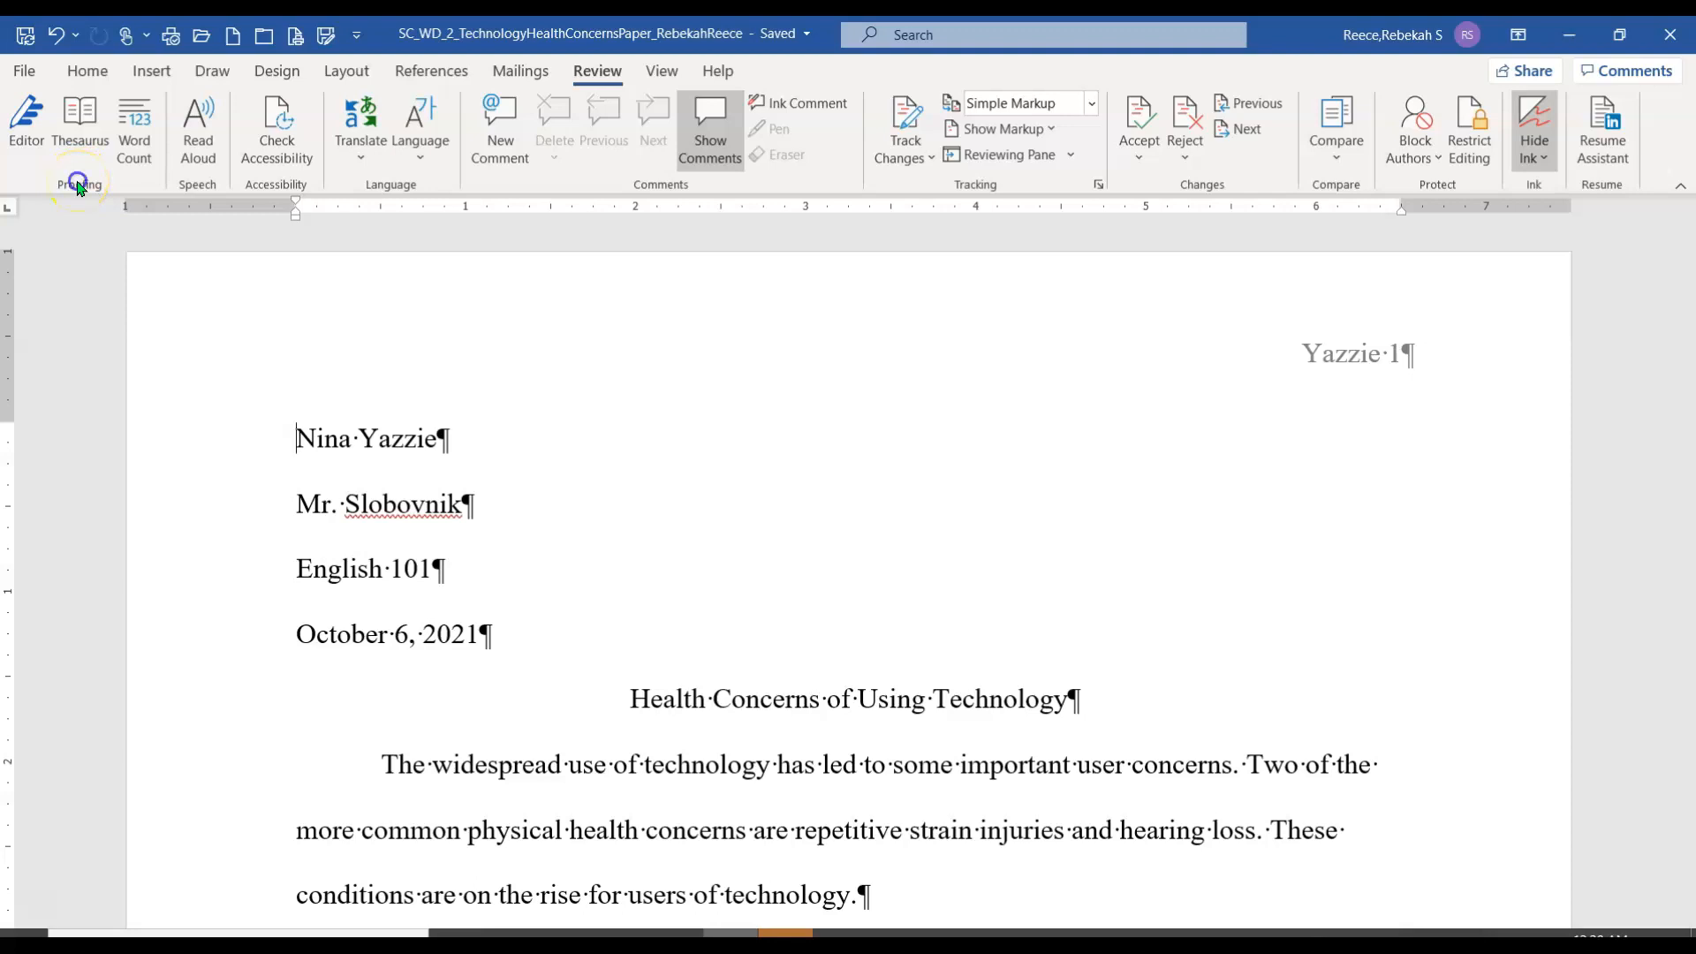
left_click(27, 124)
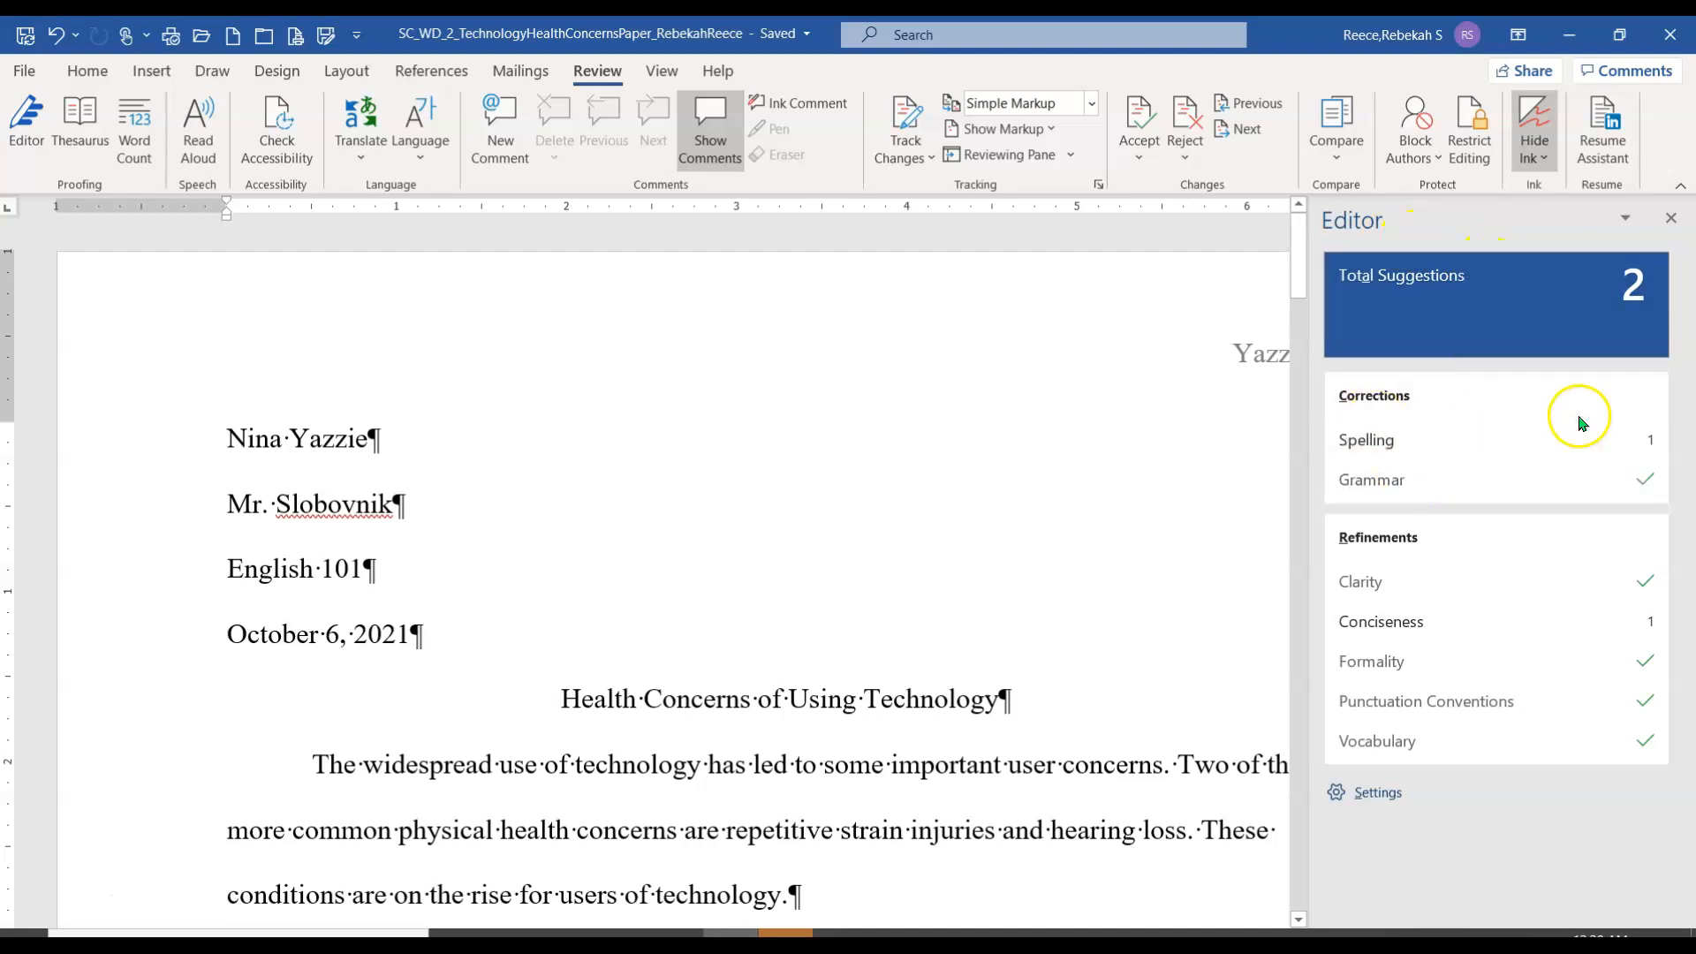
left_click(1480, 430)
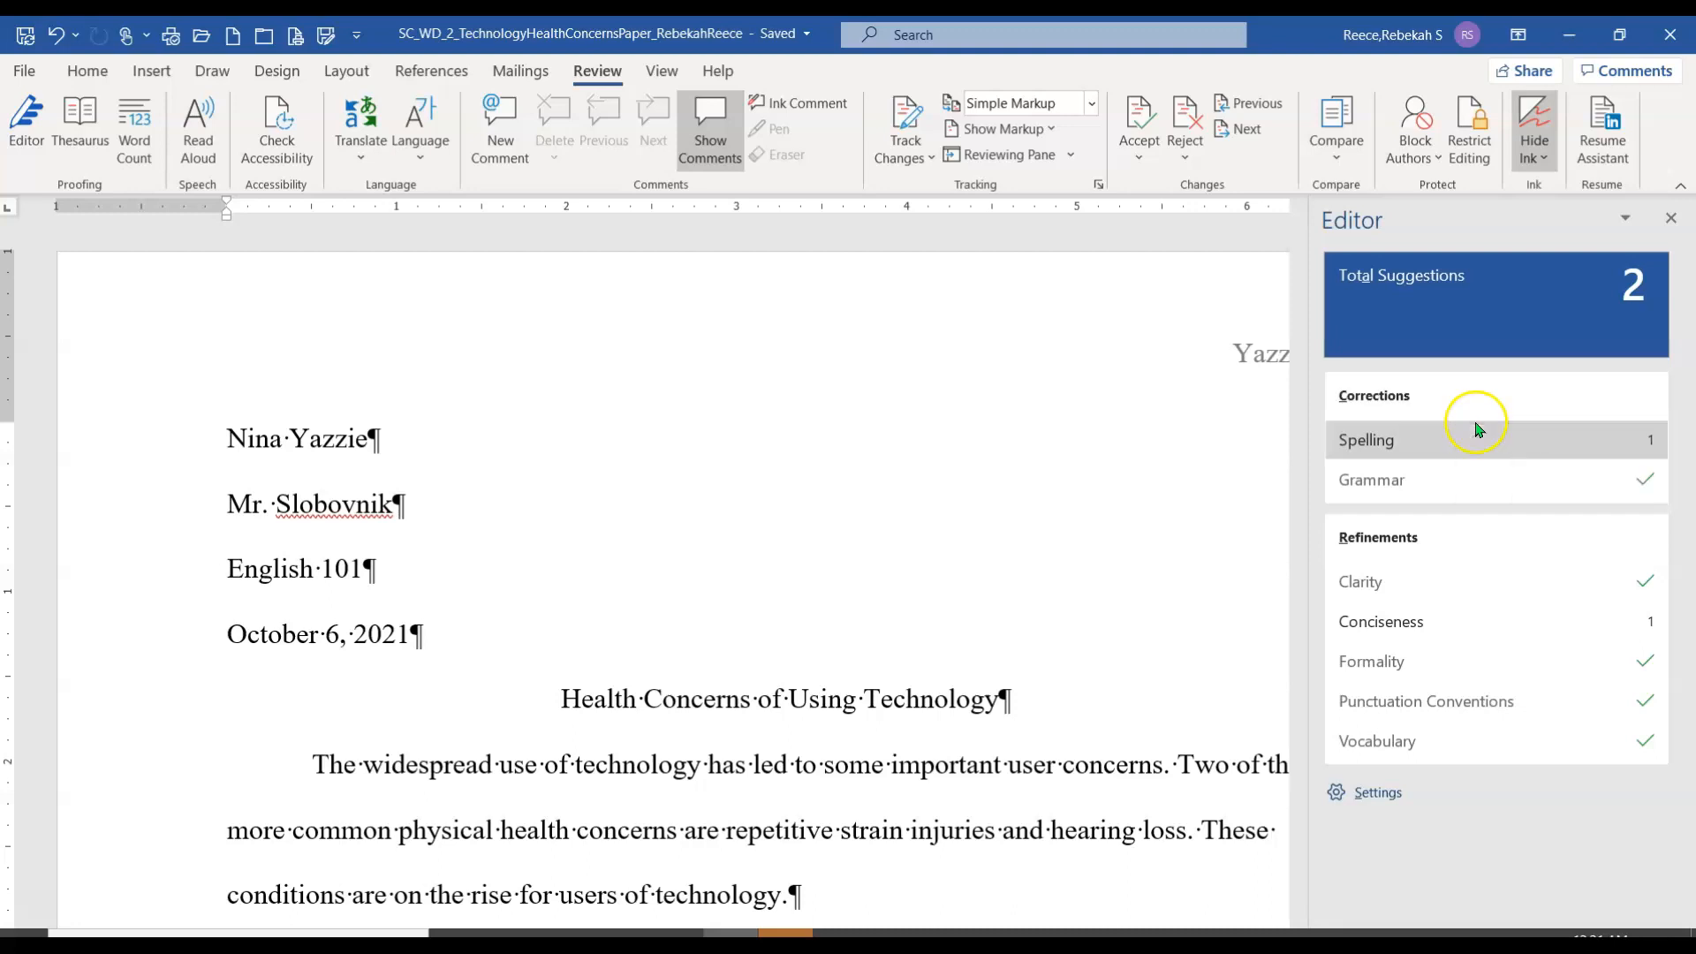
left_click(1407, 442)
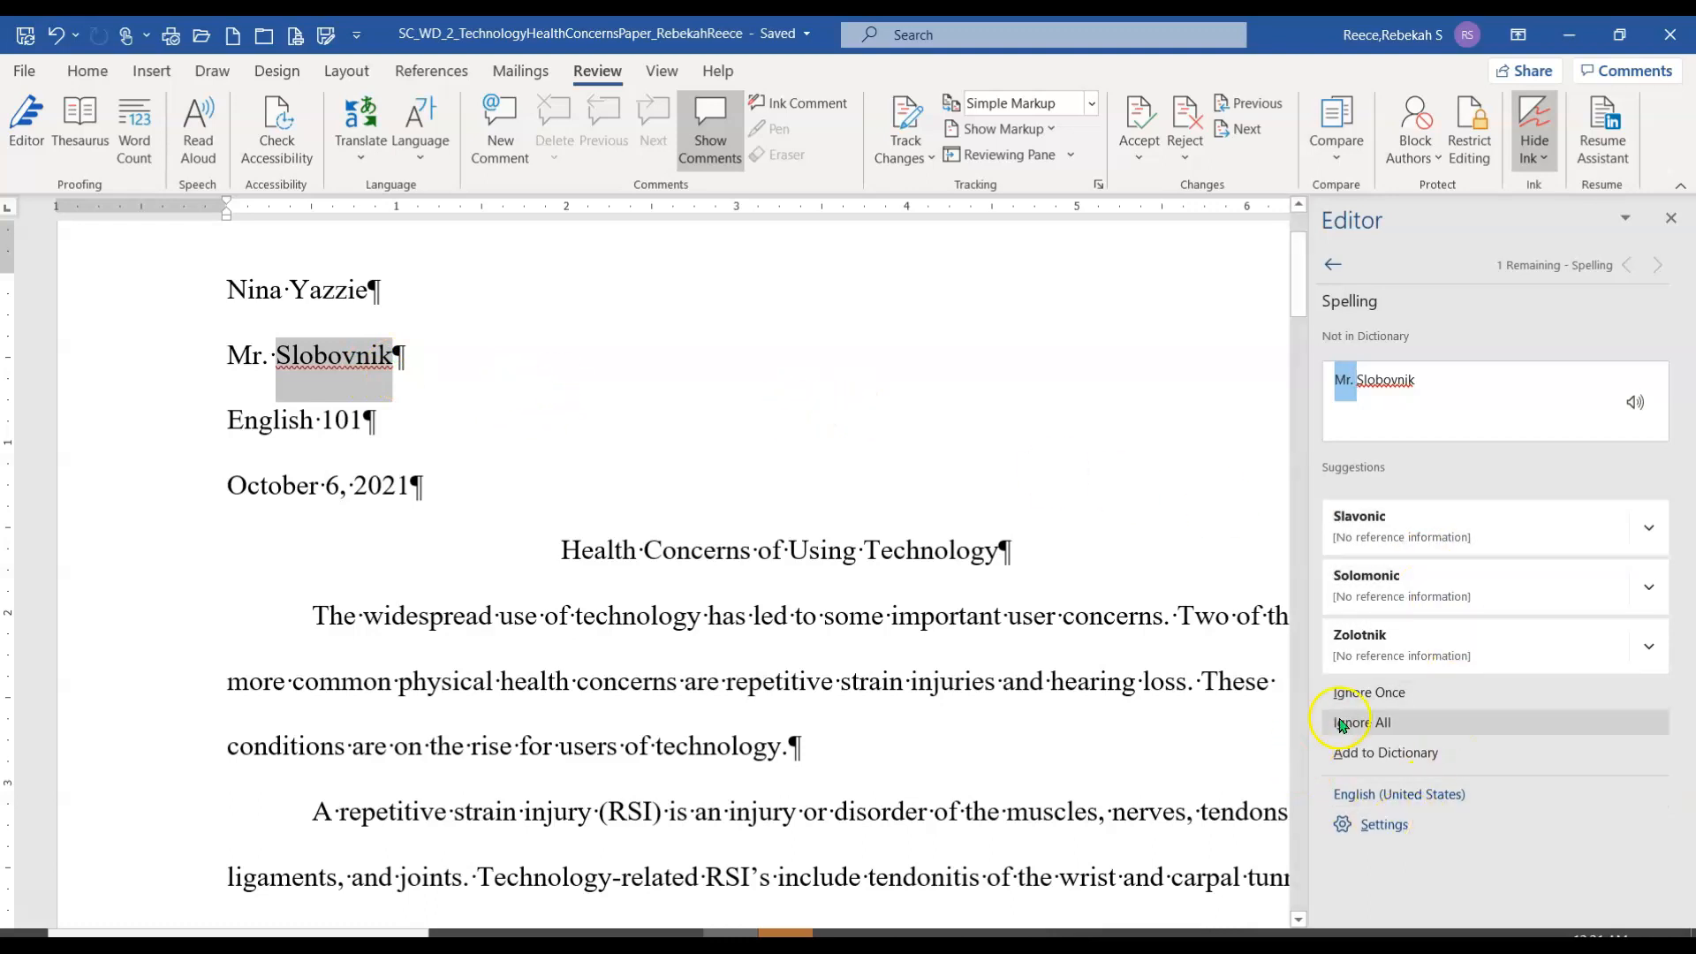
left_click(1380, 722)
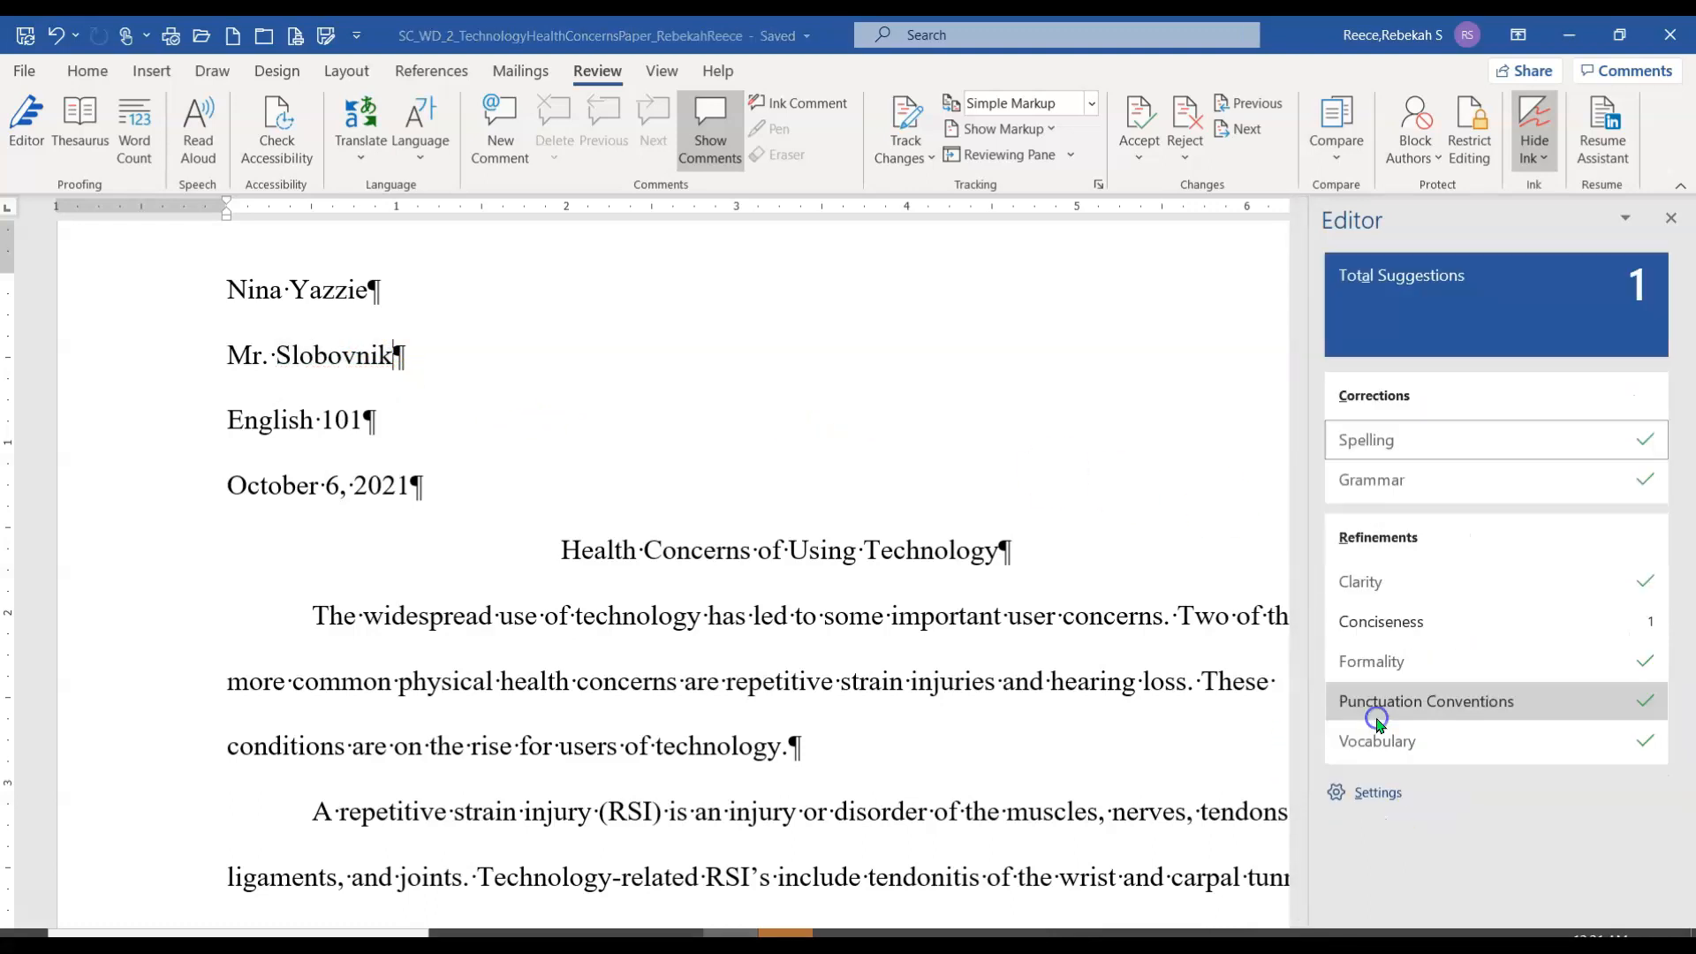
Accept the Editor's conciseness suggestion to replace "and also" with "and" in the closing paragraph, then close the Editor
left_click(1051, 680)
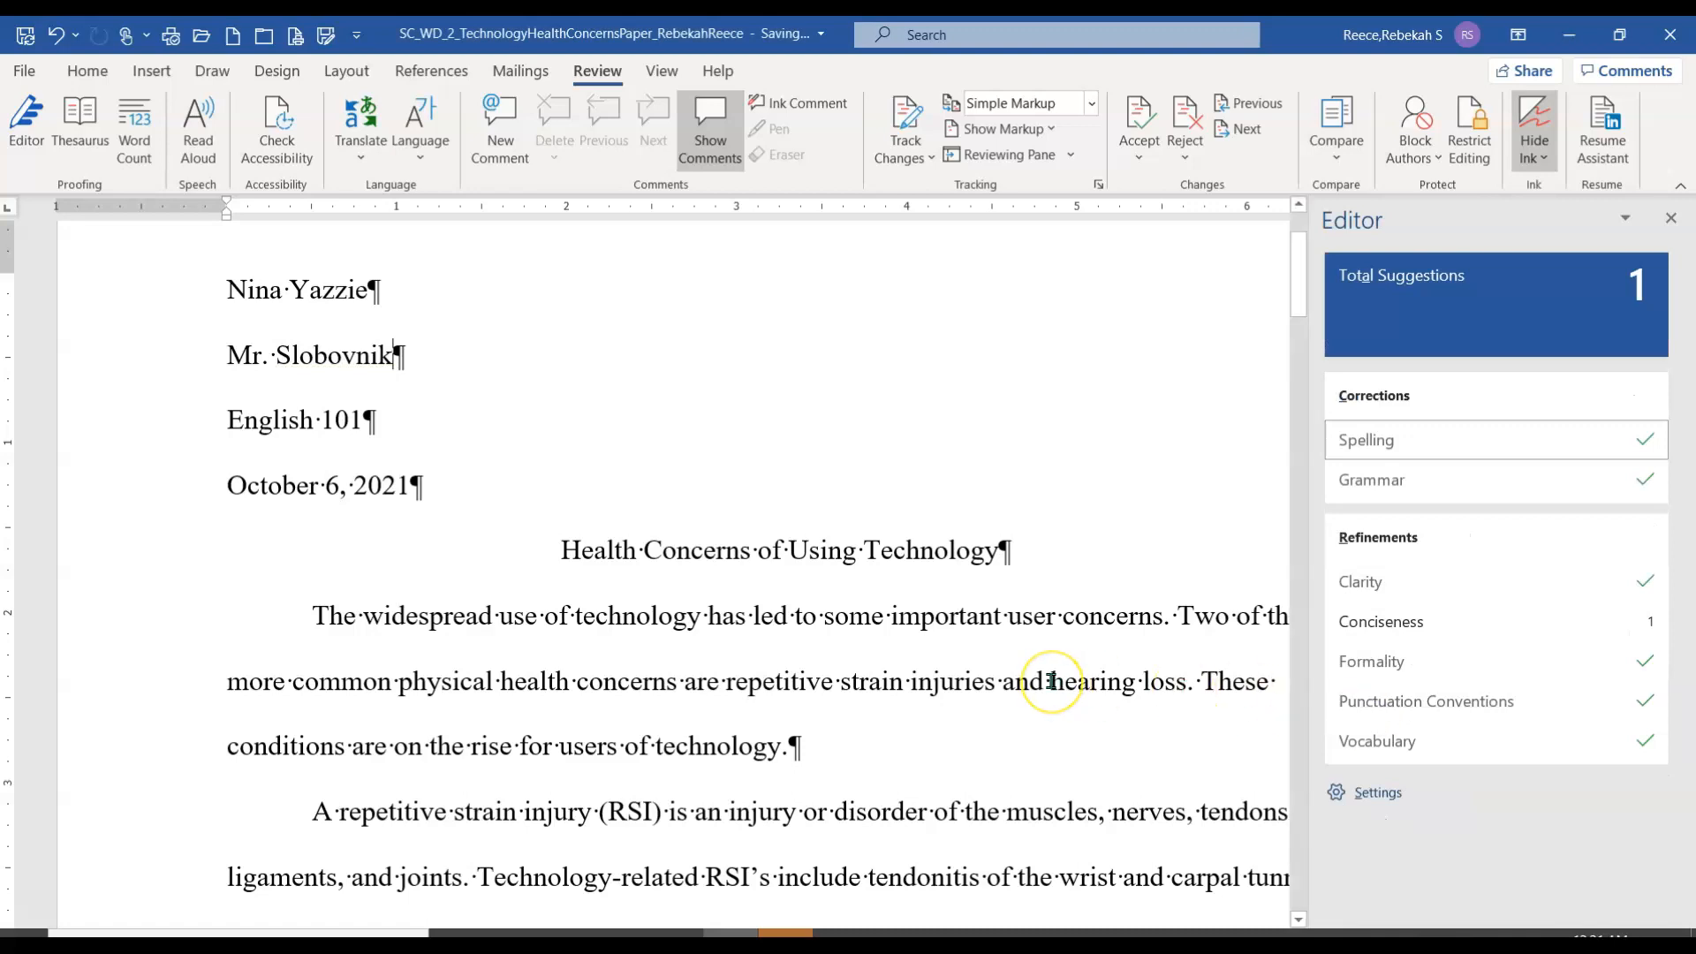
scroll(1051, 680, "down", 5)
scroll(1052, 680, "down", 6)
scroll(1051, 680, "down", 8)
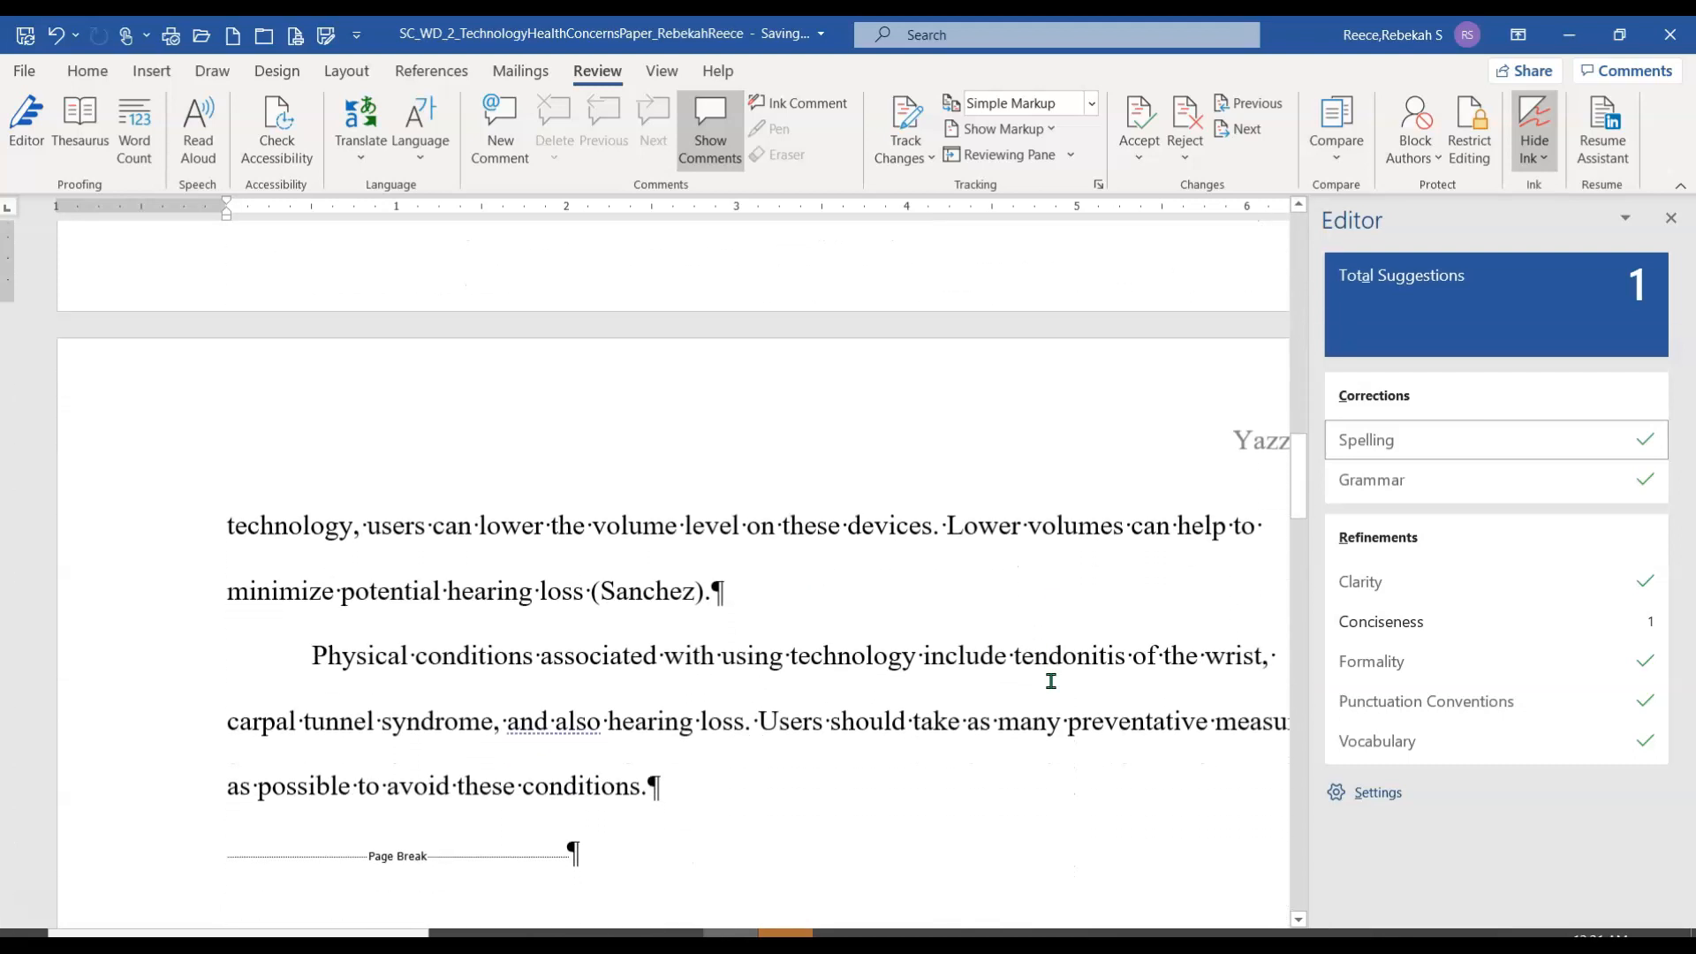
scroll(1052, 681, "down", 1)
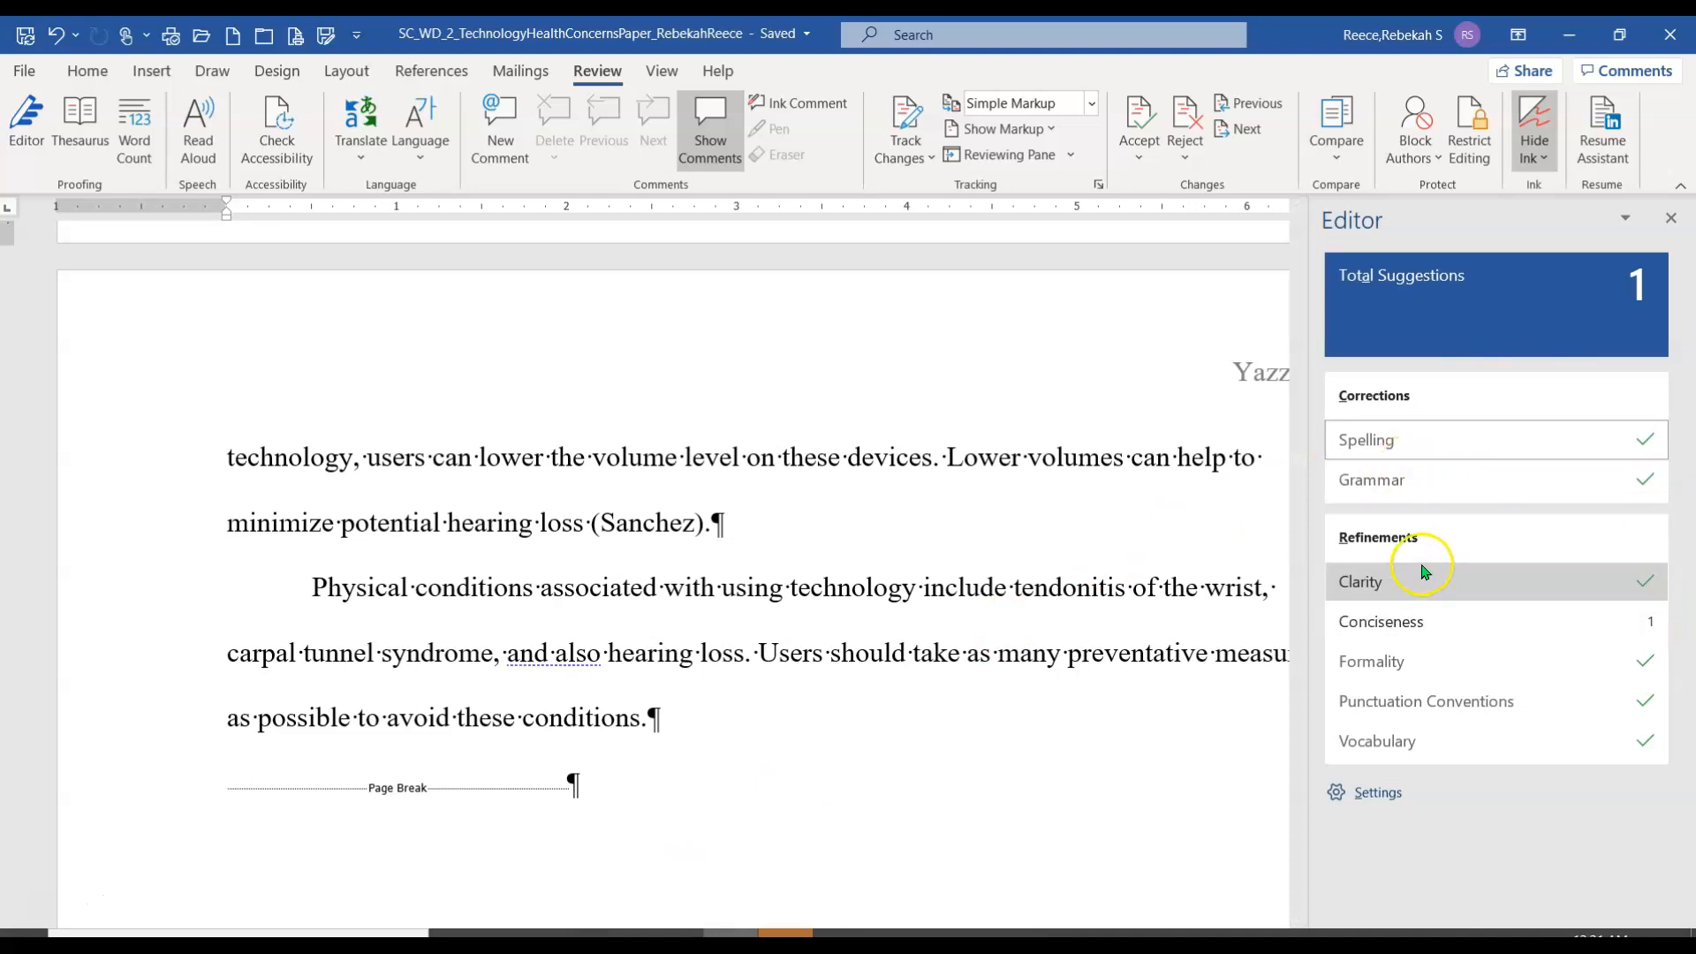
left_click(1398, 621)
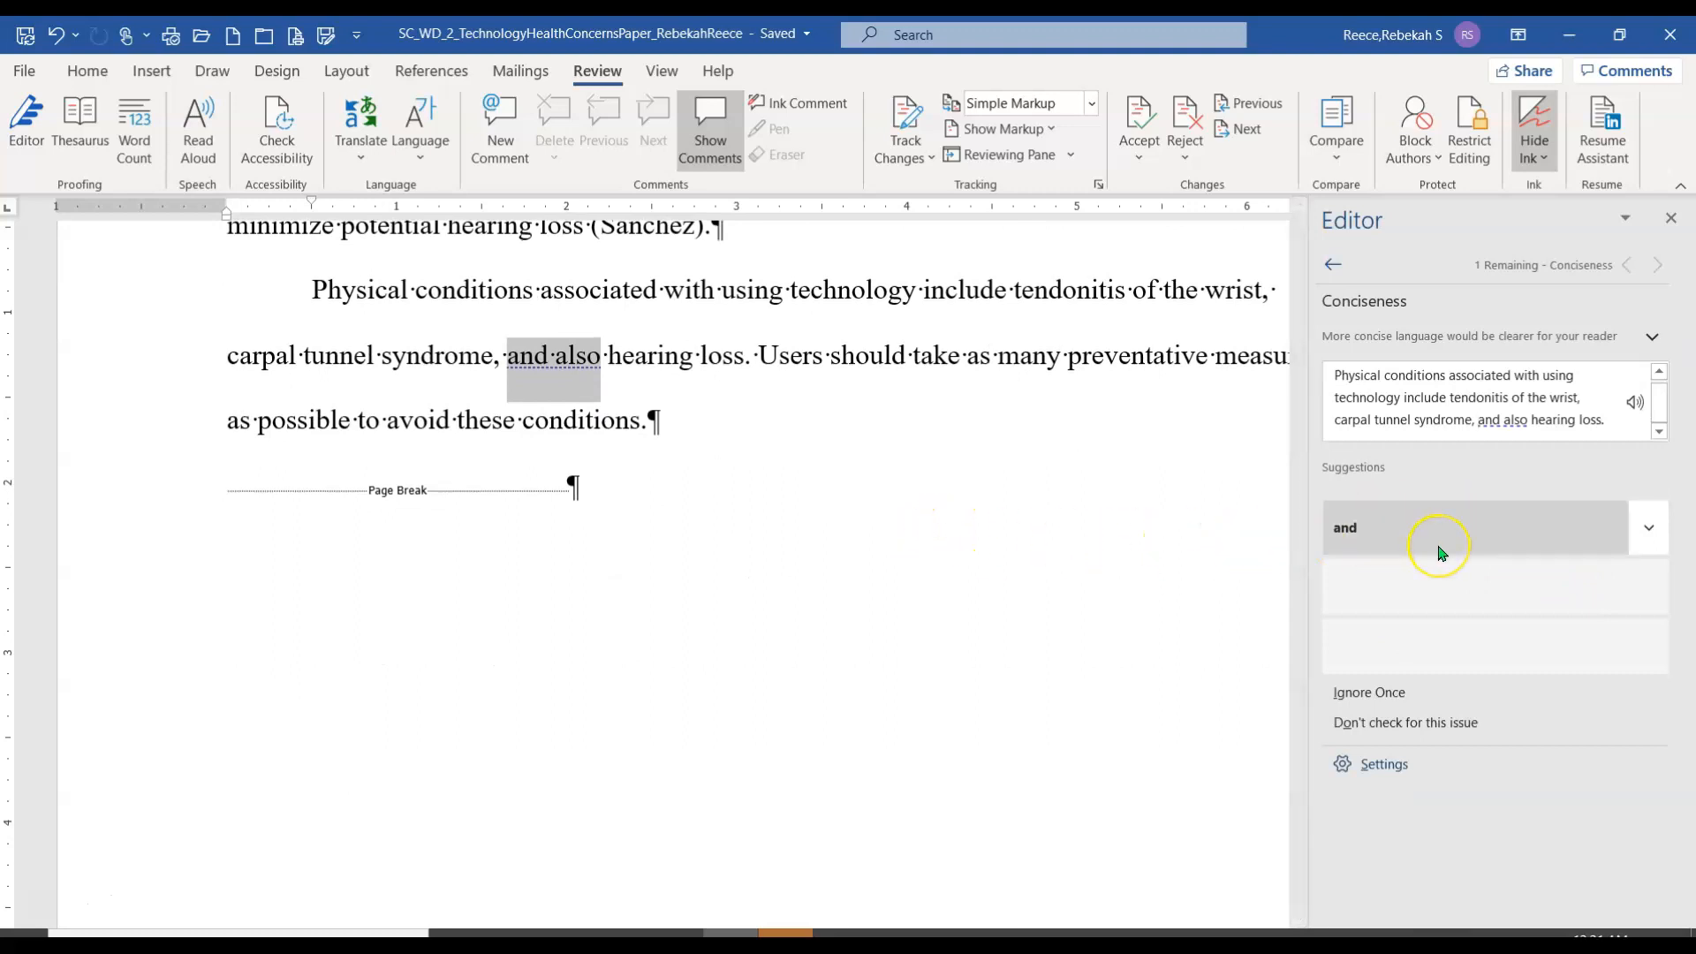
left_click(1389, 538)
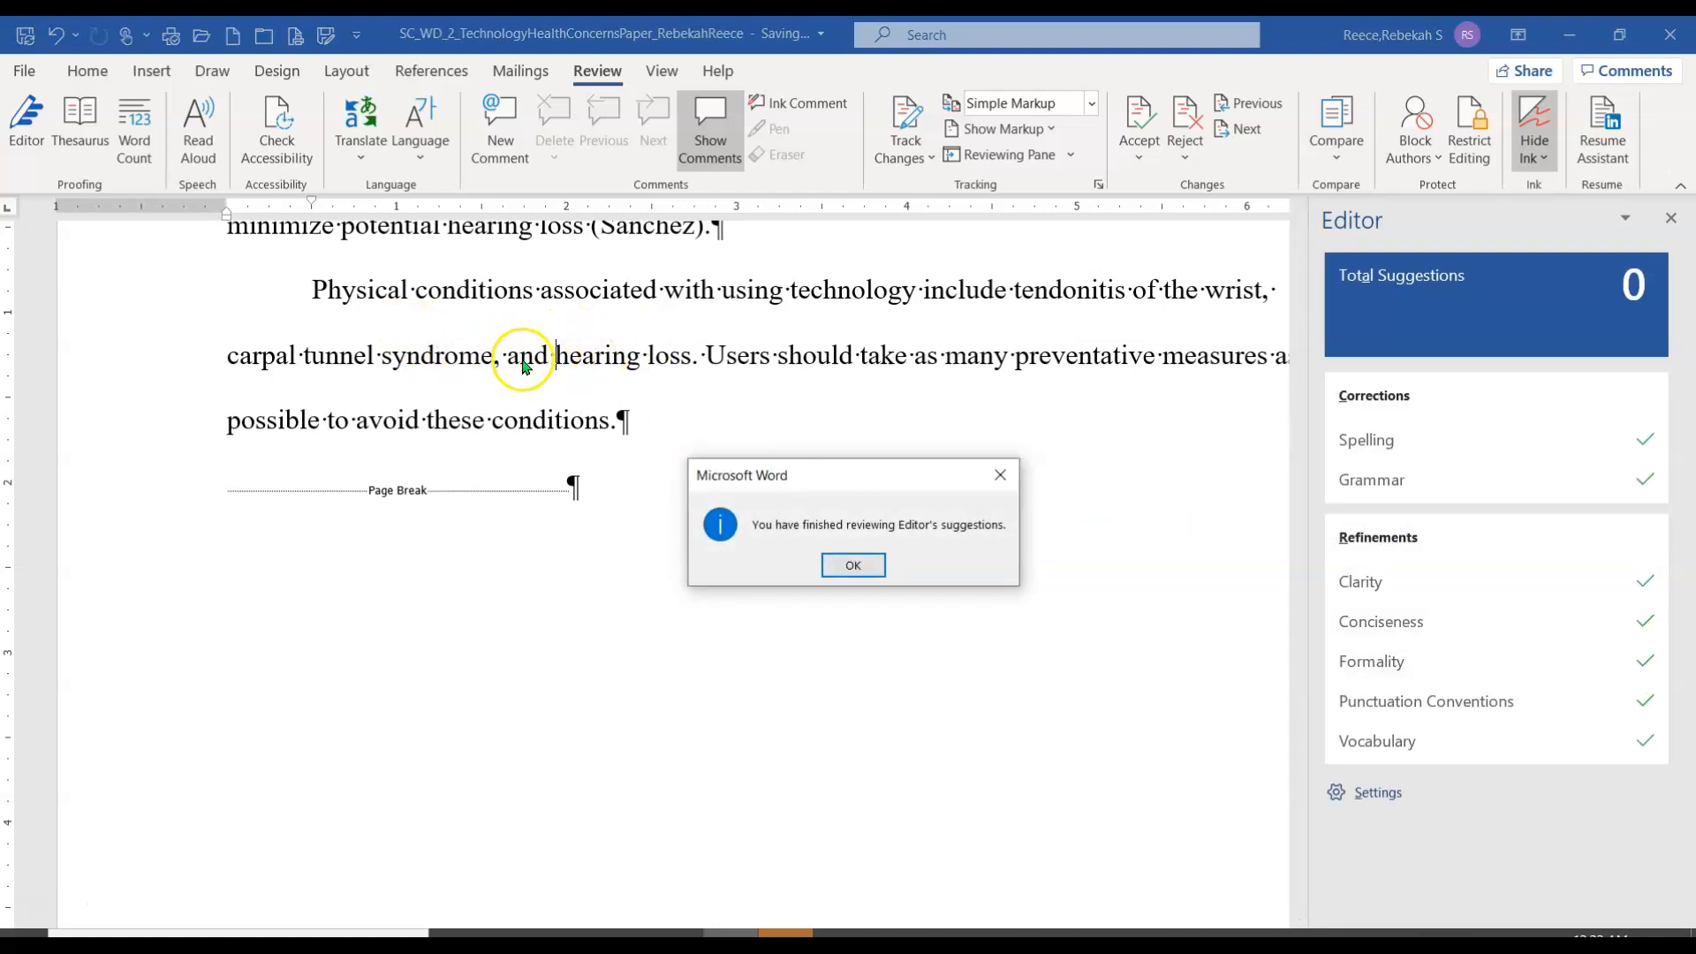
left_click(872, 563)
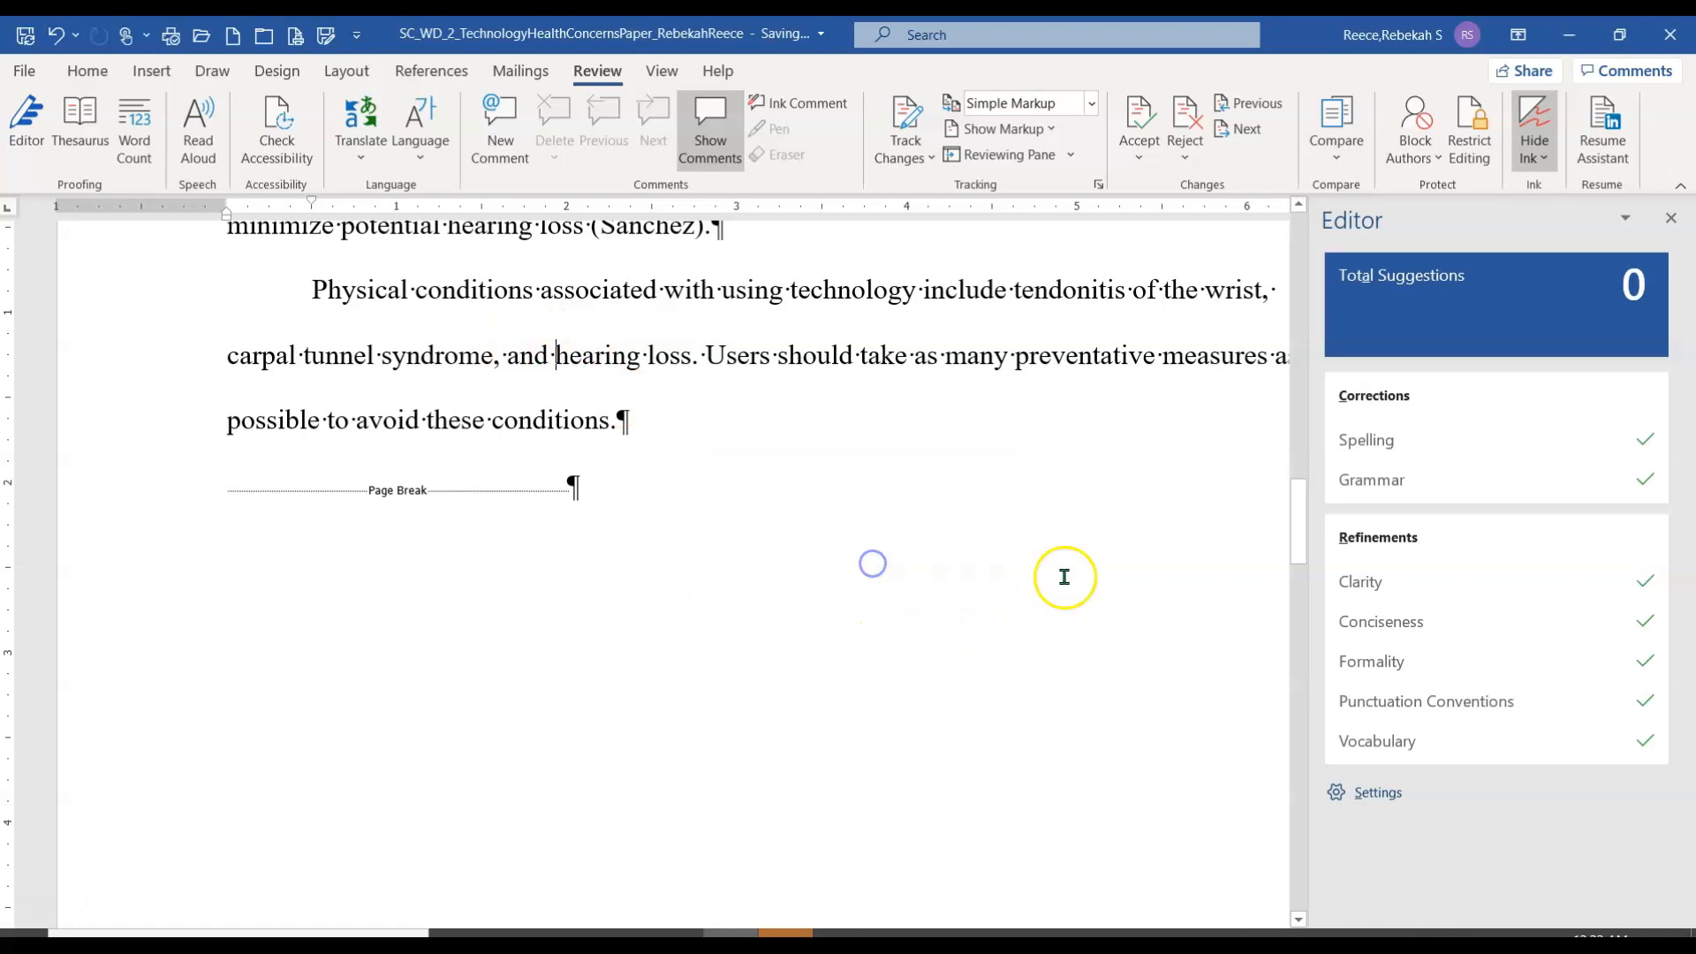
left_click(1666, 220)
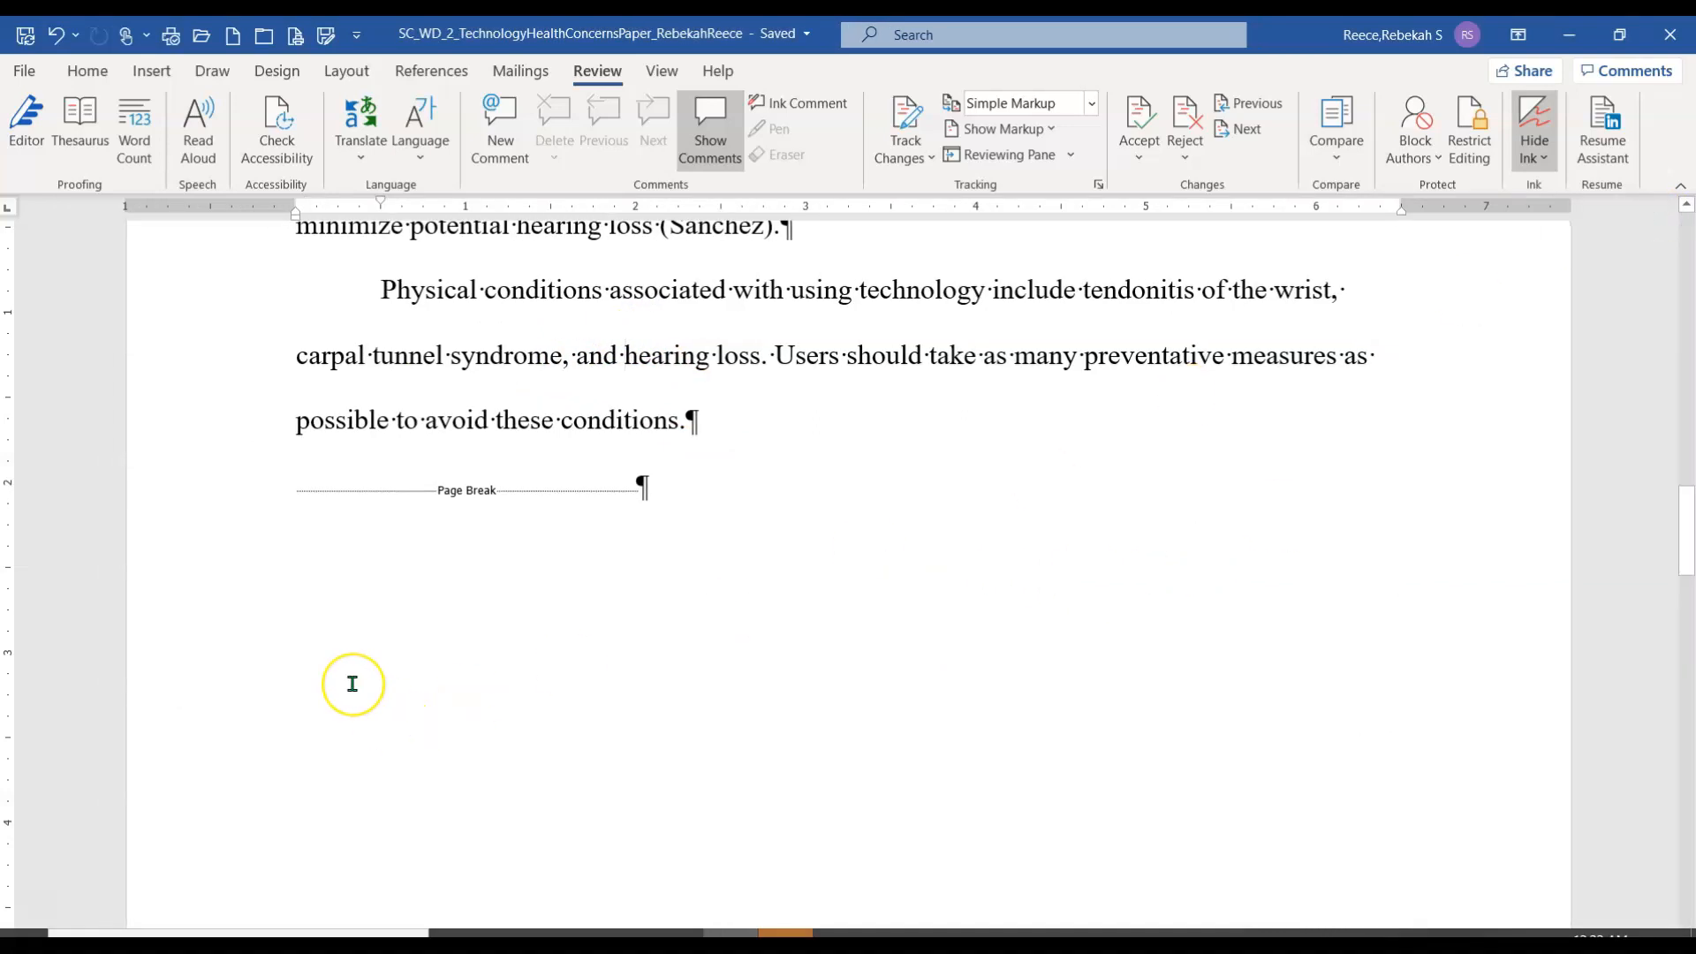
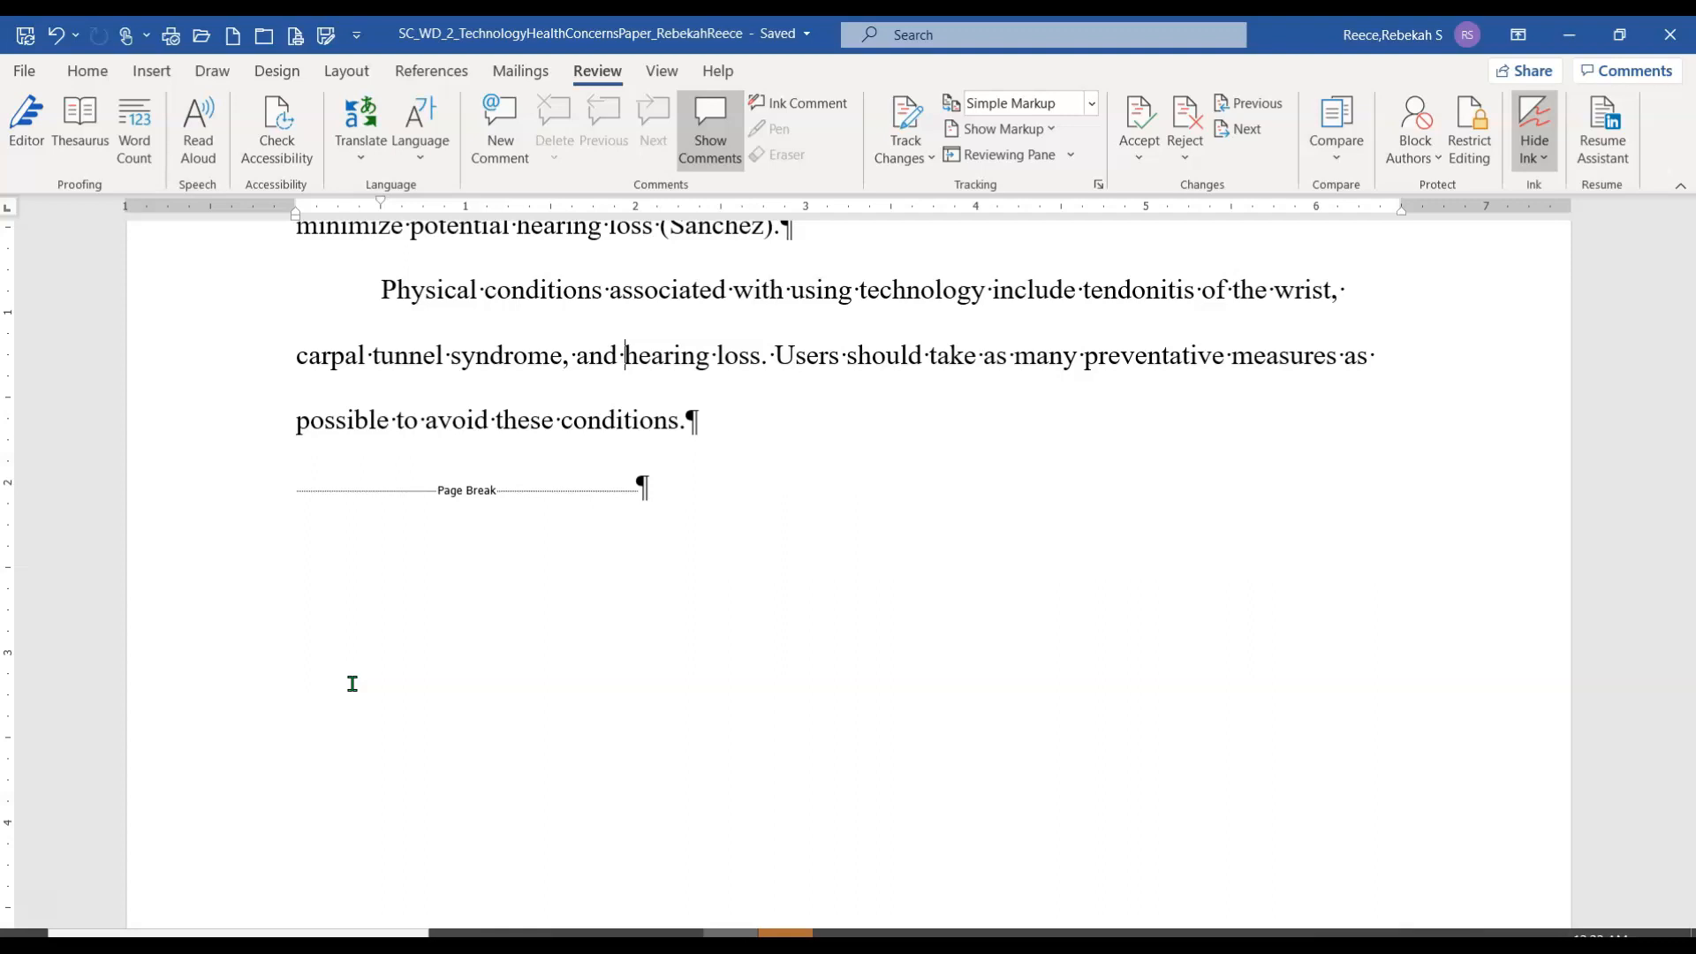
Look up the phrase "headphones or earbud" from the listening devices paragraph with Smart Lookup
left_click(888, 354)
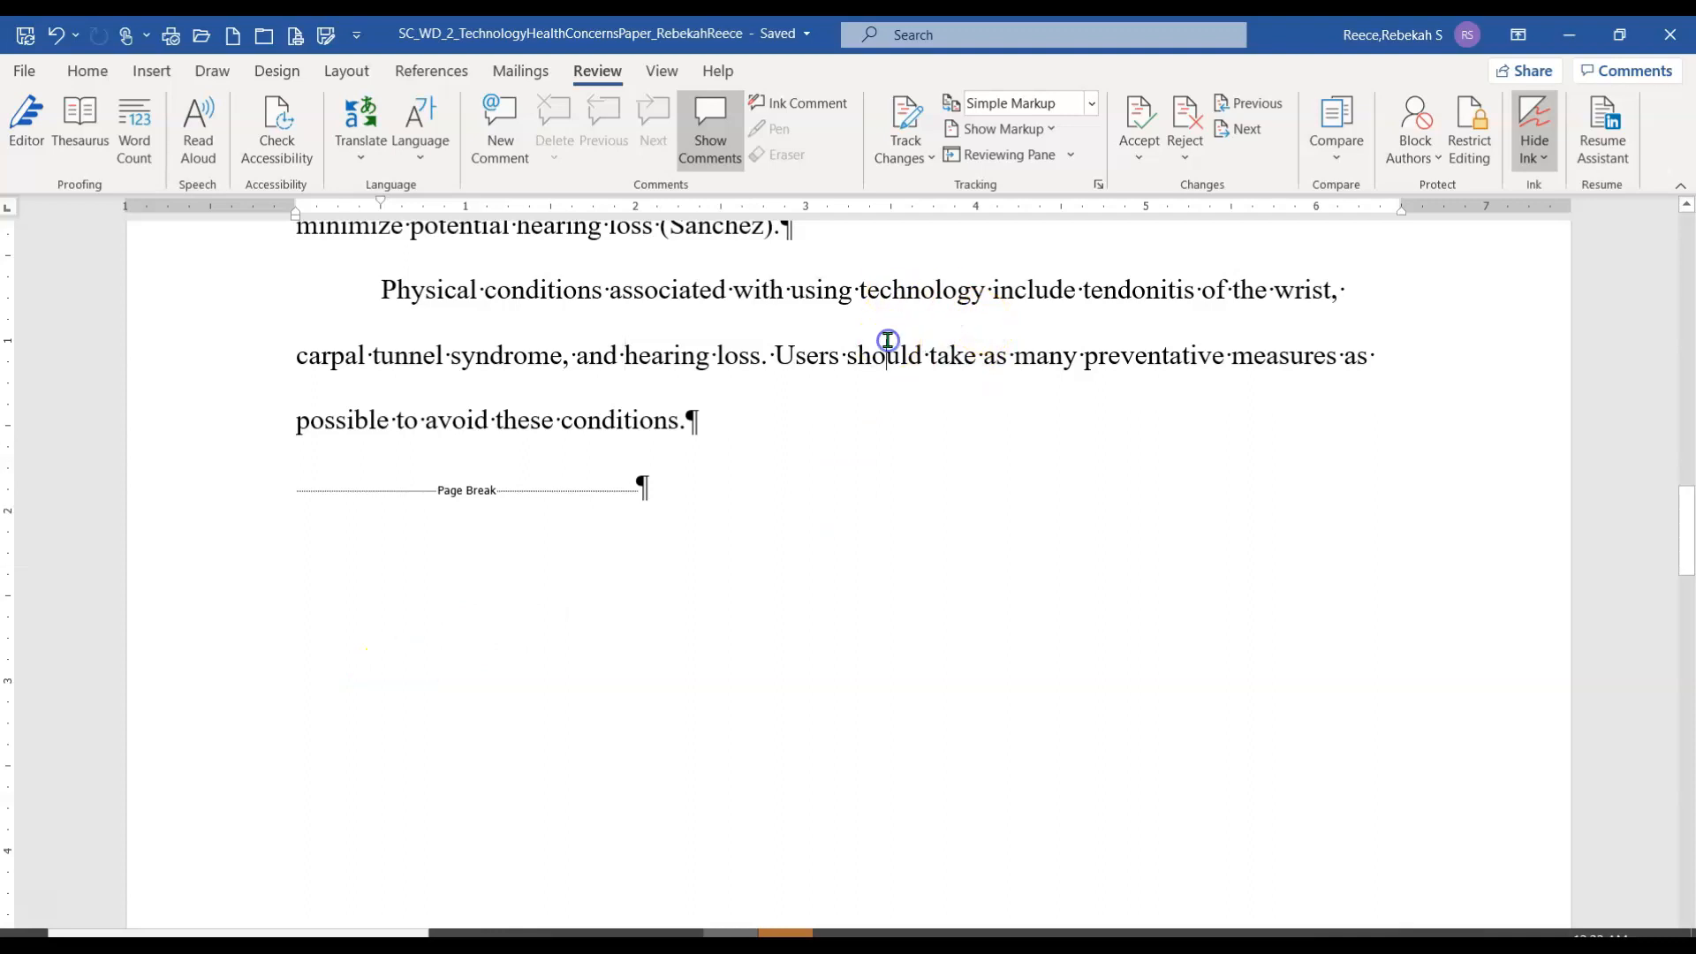
scroll(888, 344, "up", 15)
scroll(924, 459, "up", 3)
scroll(1098, 530, "down", 4)
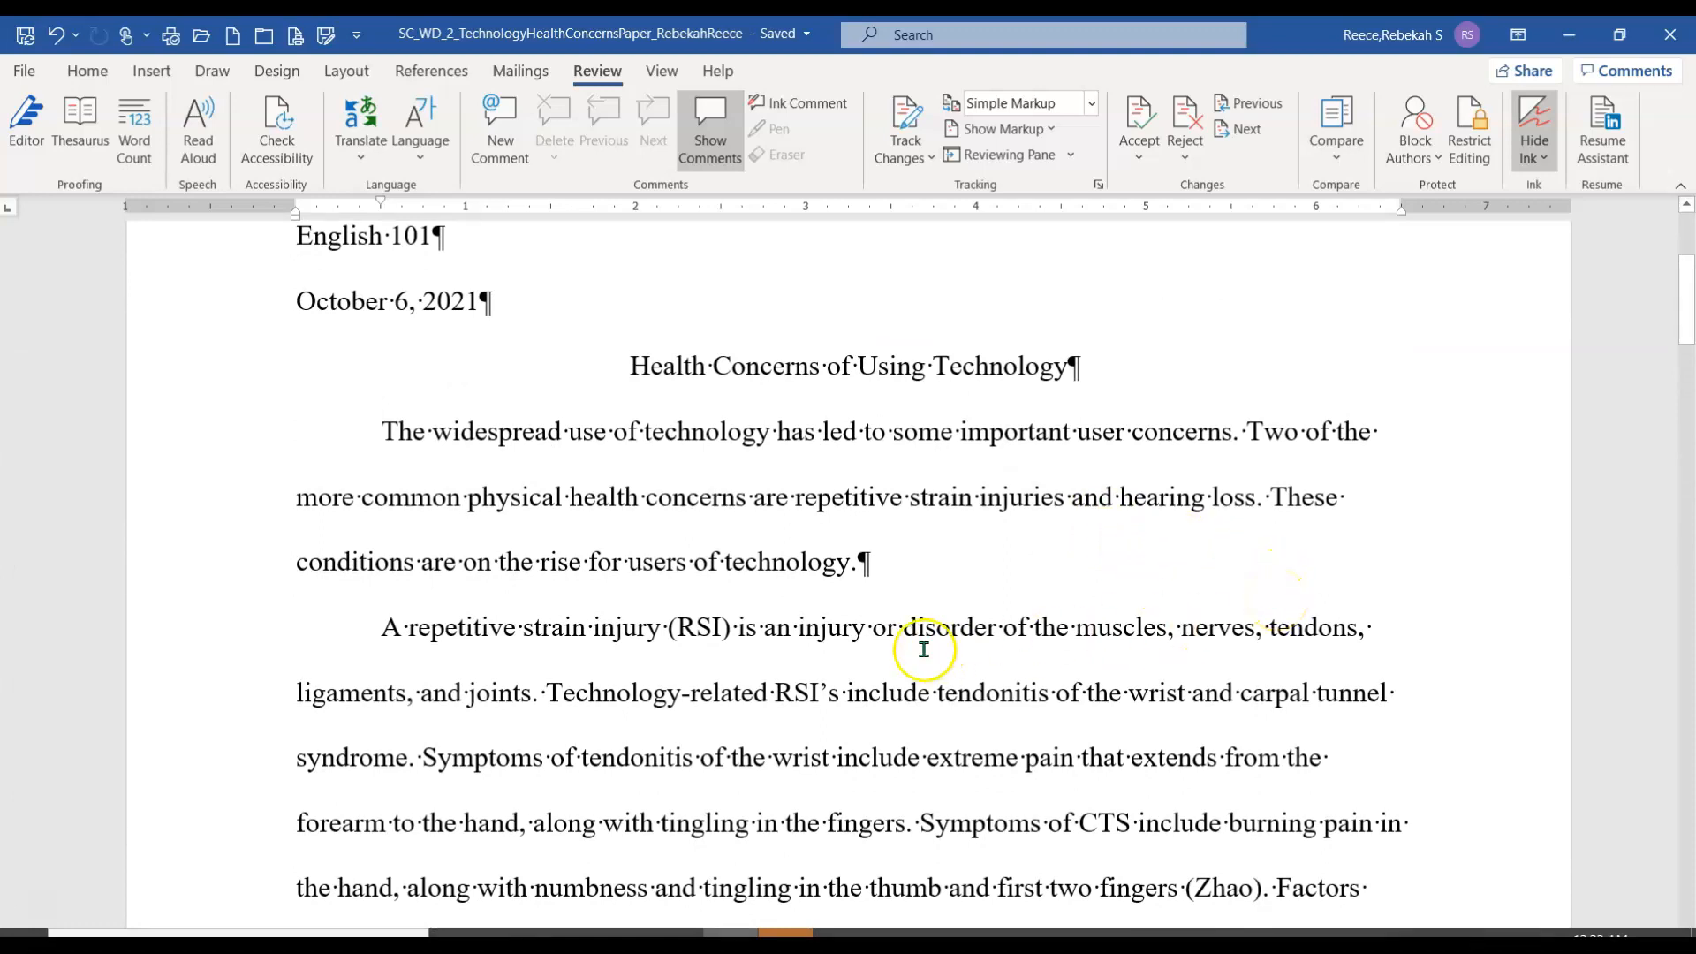
scroll(926, 642, "down", 1)
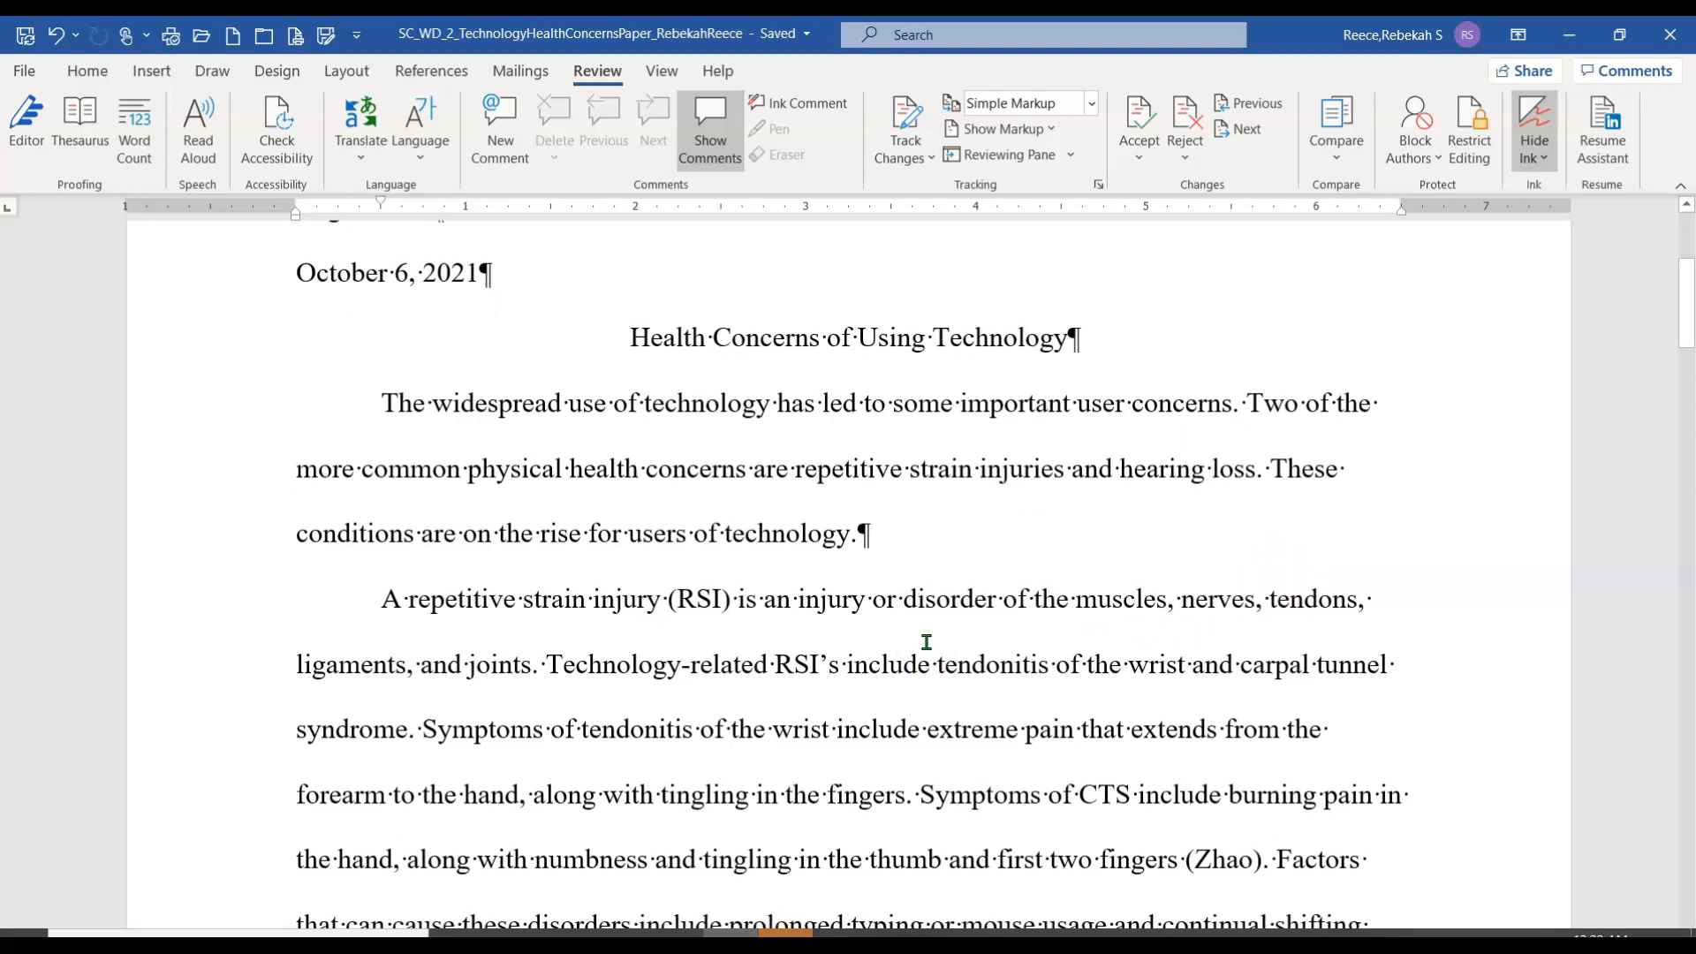
scroll(928, 642, "down", 1)
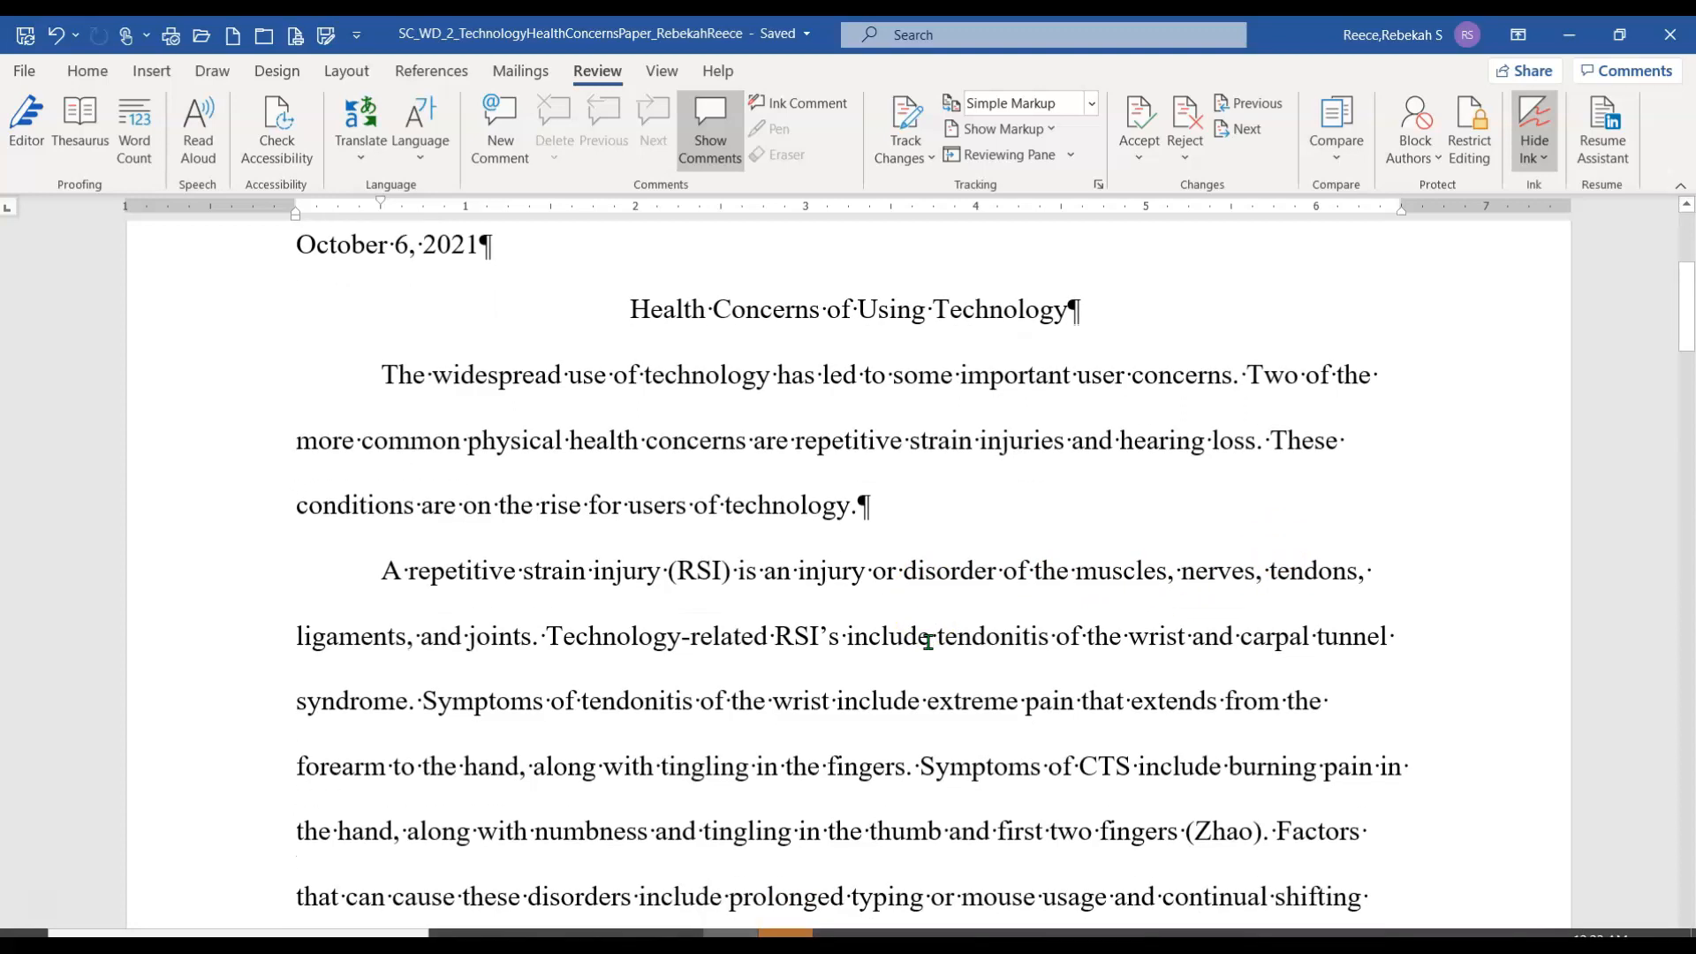
left_click(928, 644)
scroll(926, 651, "down", 4)
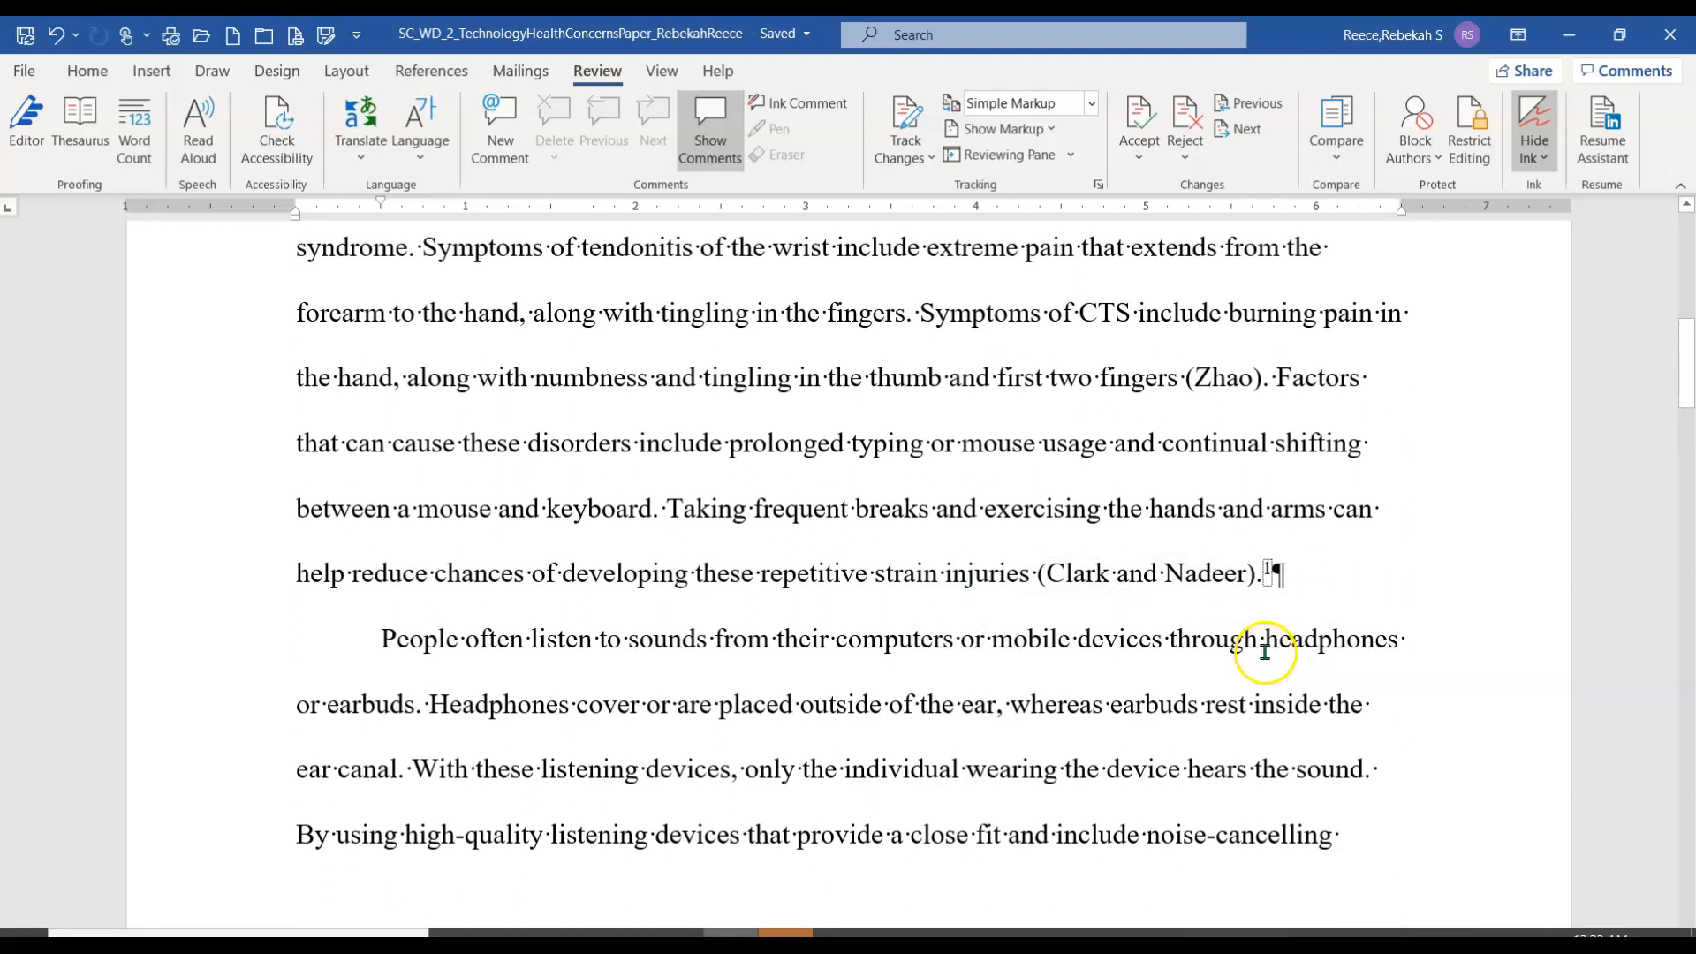
scroll(1264, 662, "down", 1)
scroll(1254, 678, "down", 1)
scroll(1263, 671, "up", 1)
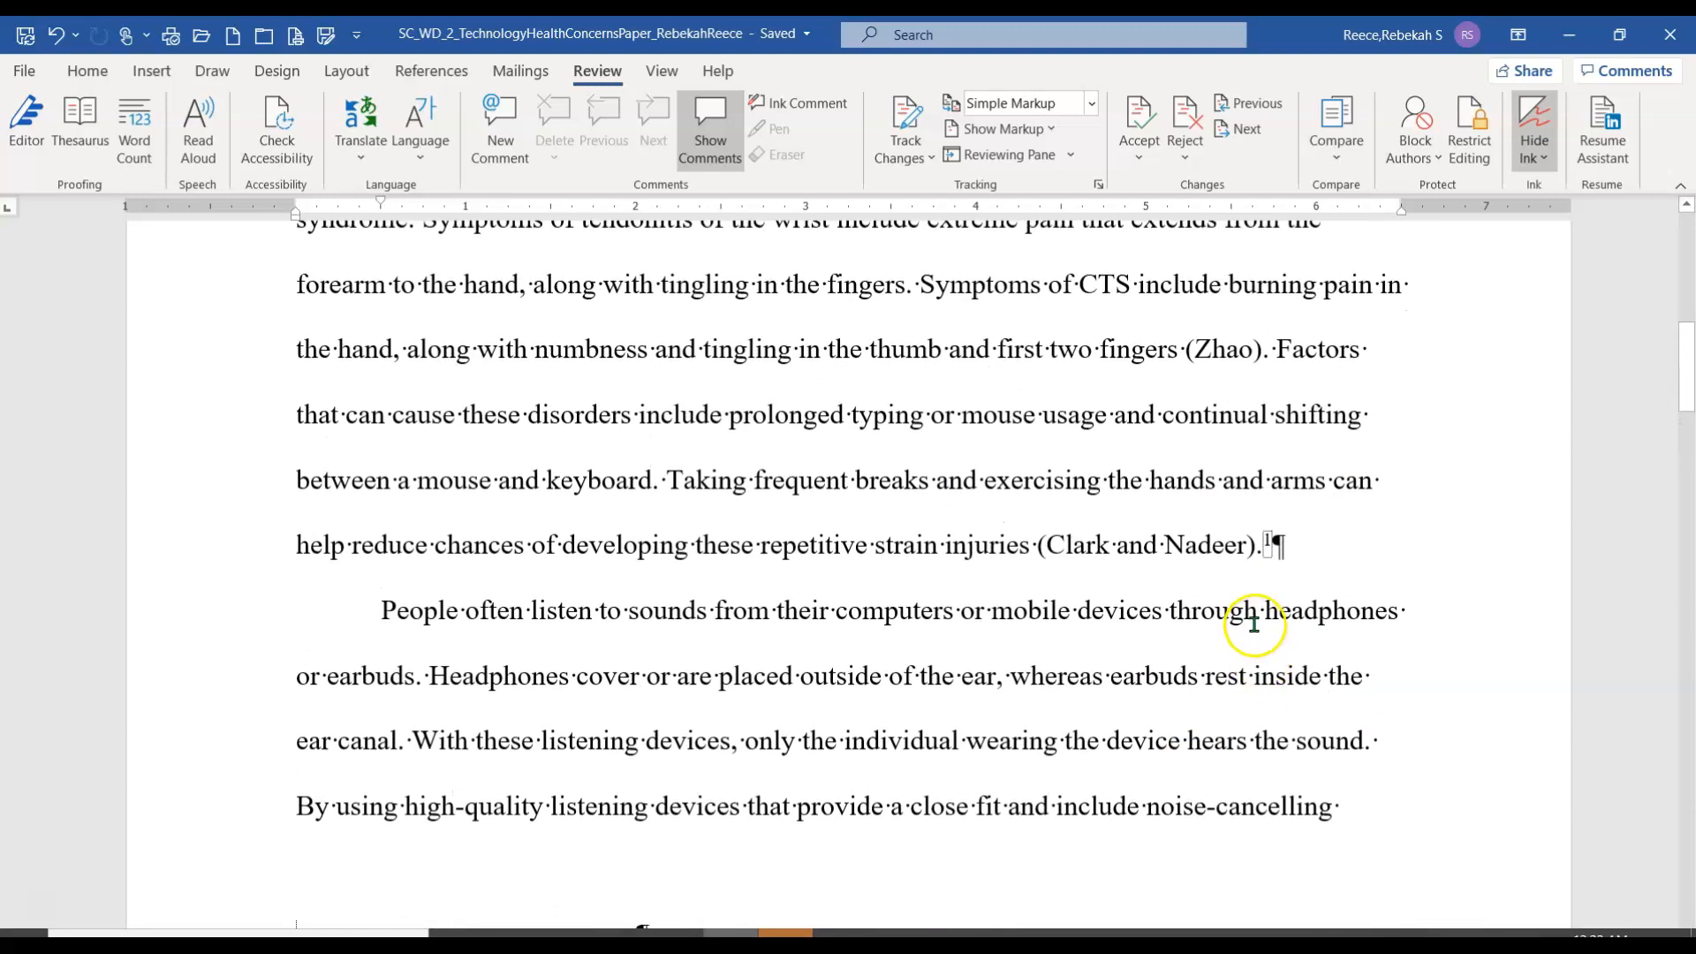
left_click_drag(1258, 625, 399, 682)
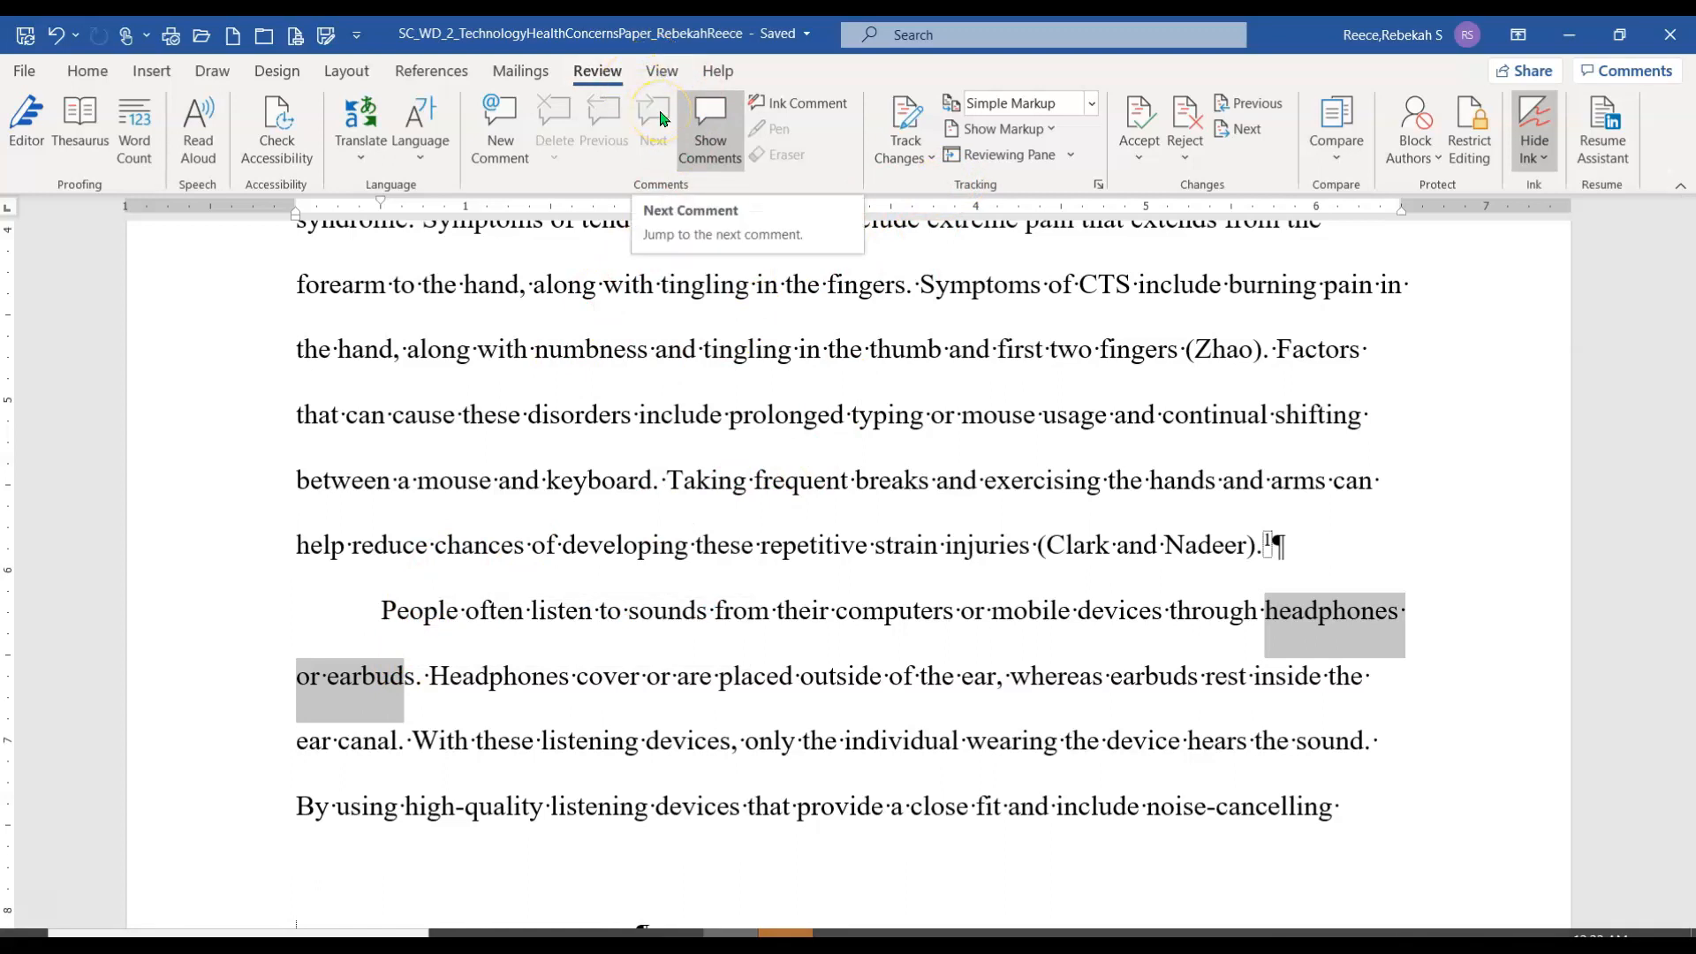
left_click(419, 76)
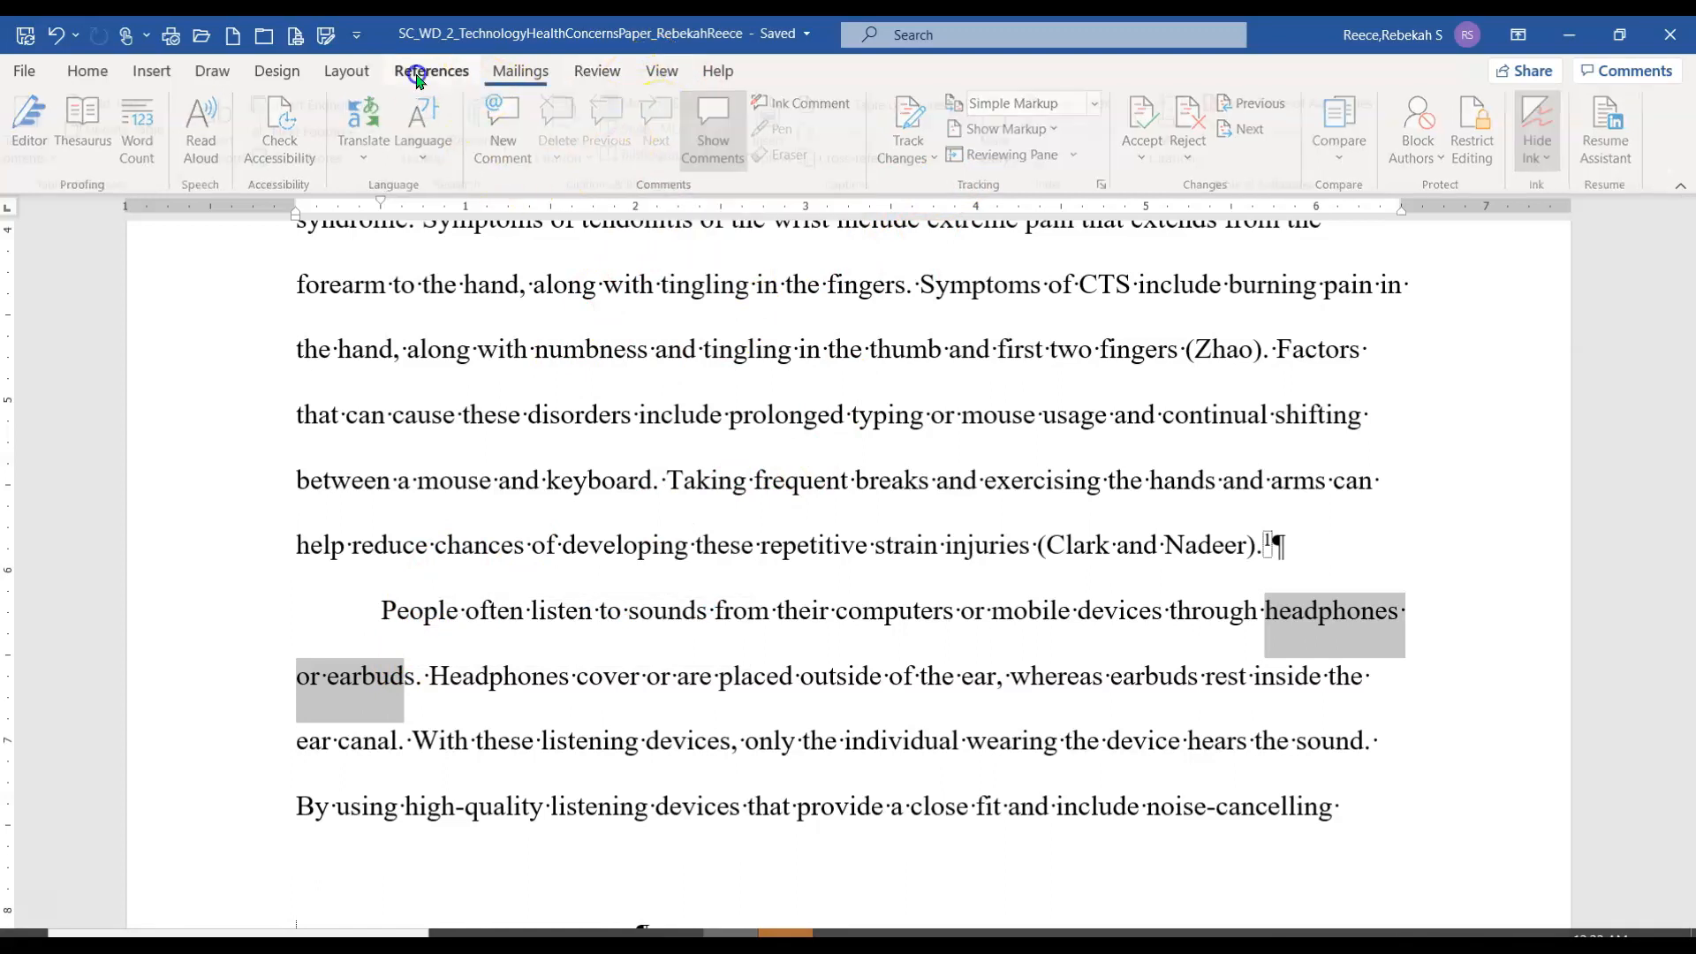
left_click(432, 124)
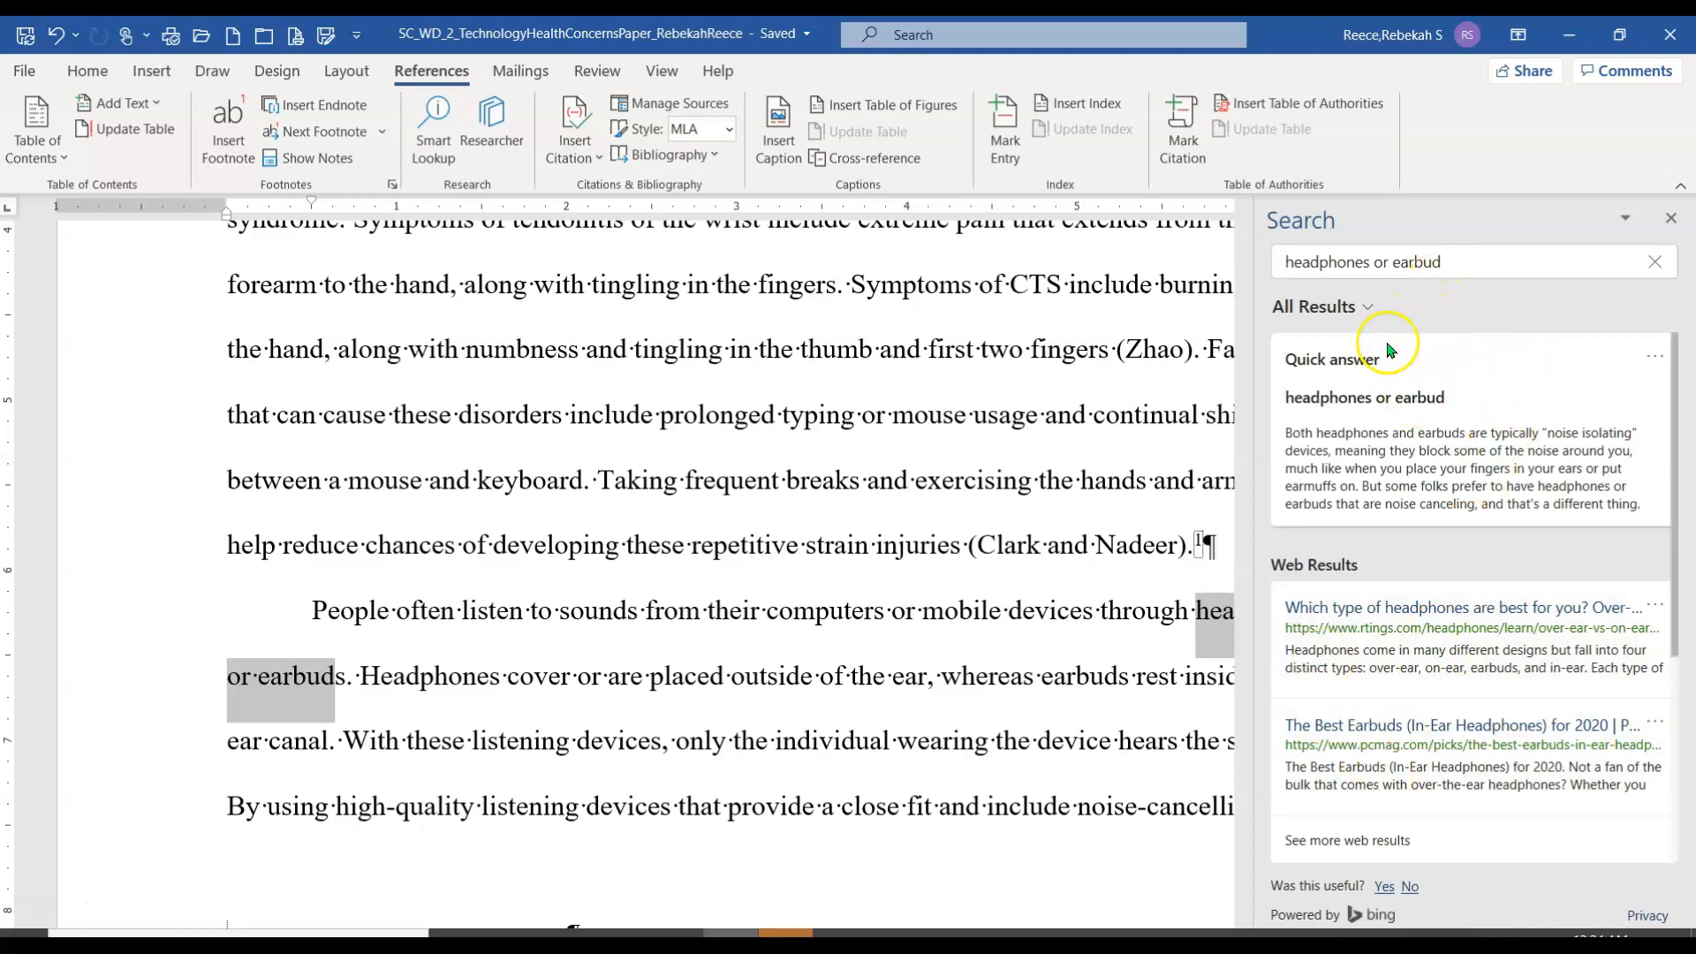
Browse the lookup results by Pictures, Files, Help and Web, then close the search results
left_click(1365, 308)
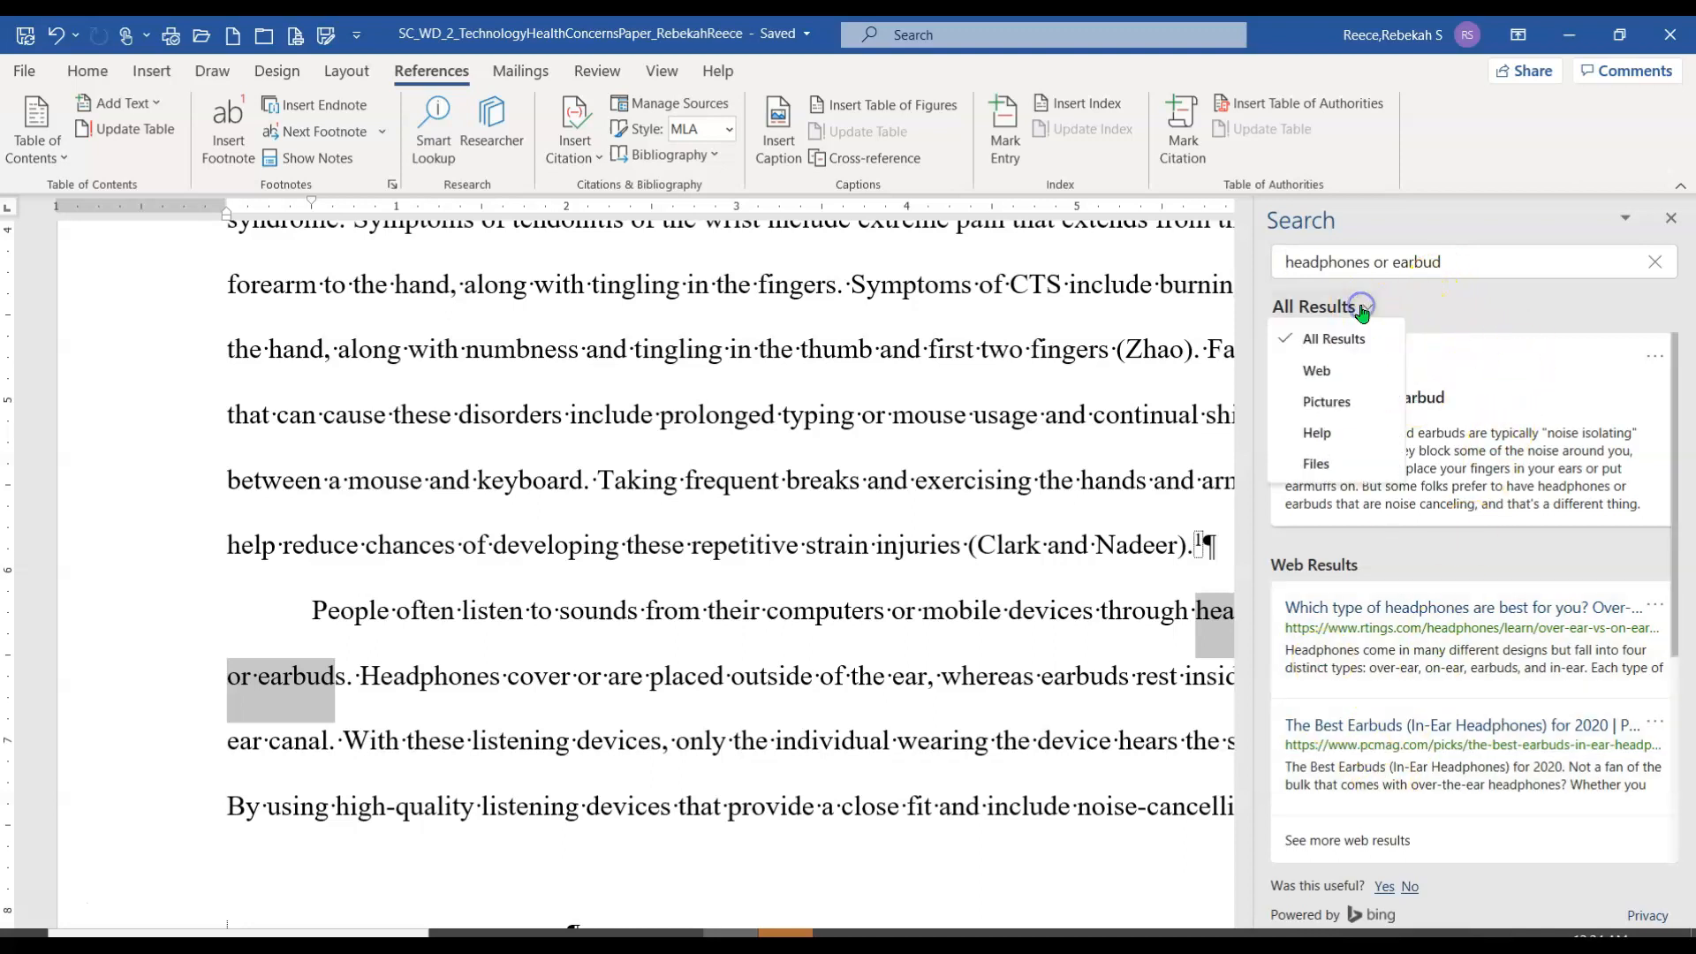
left_click(1354, 403)
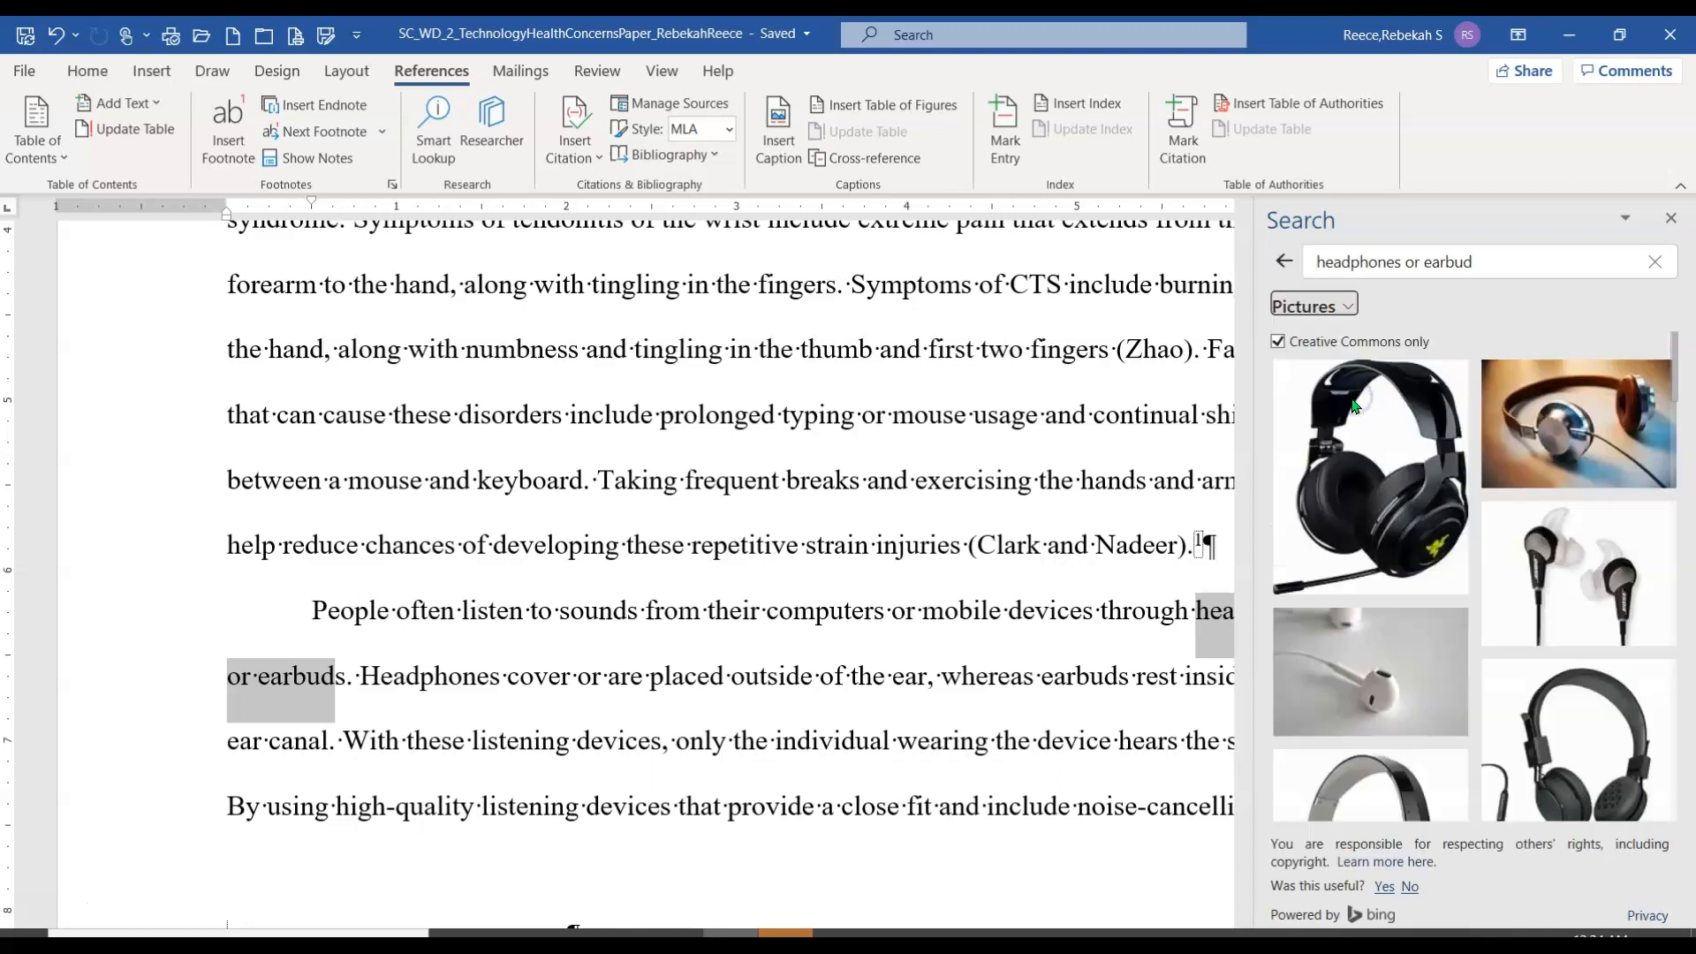
left_click(1347, 306)
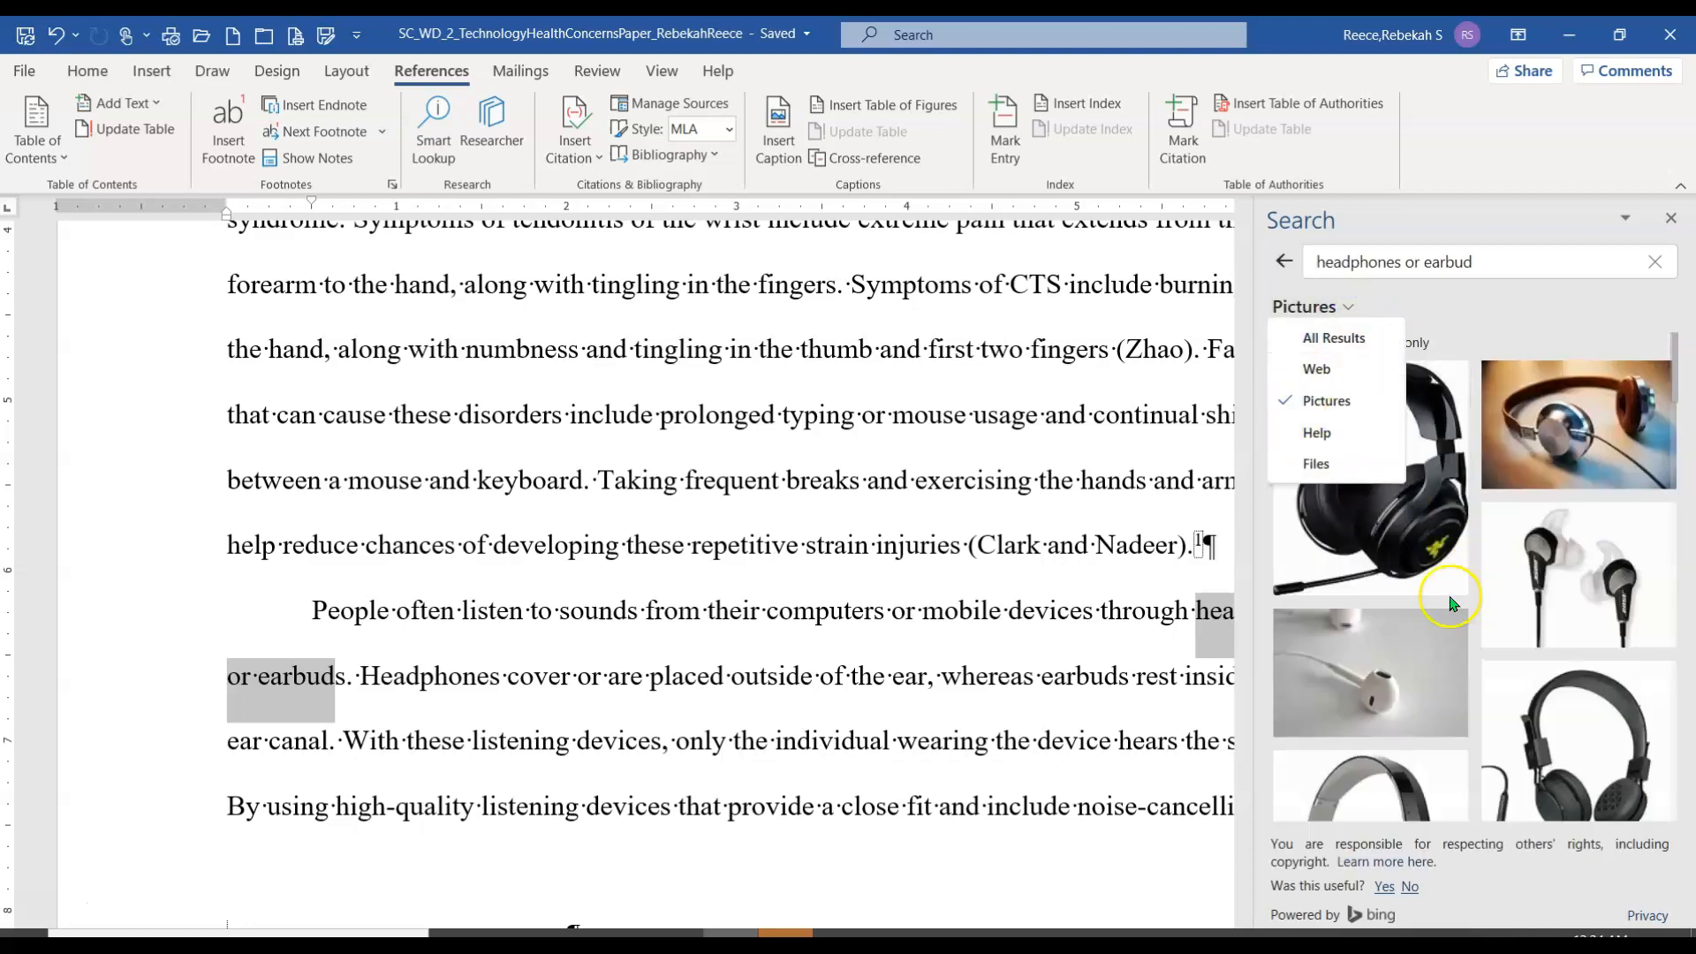
left_click(1318, 464)
left_click(1325, 303)
left_click(1332, 433)
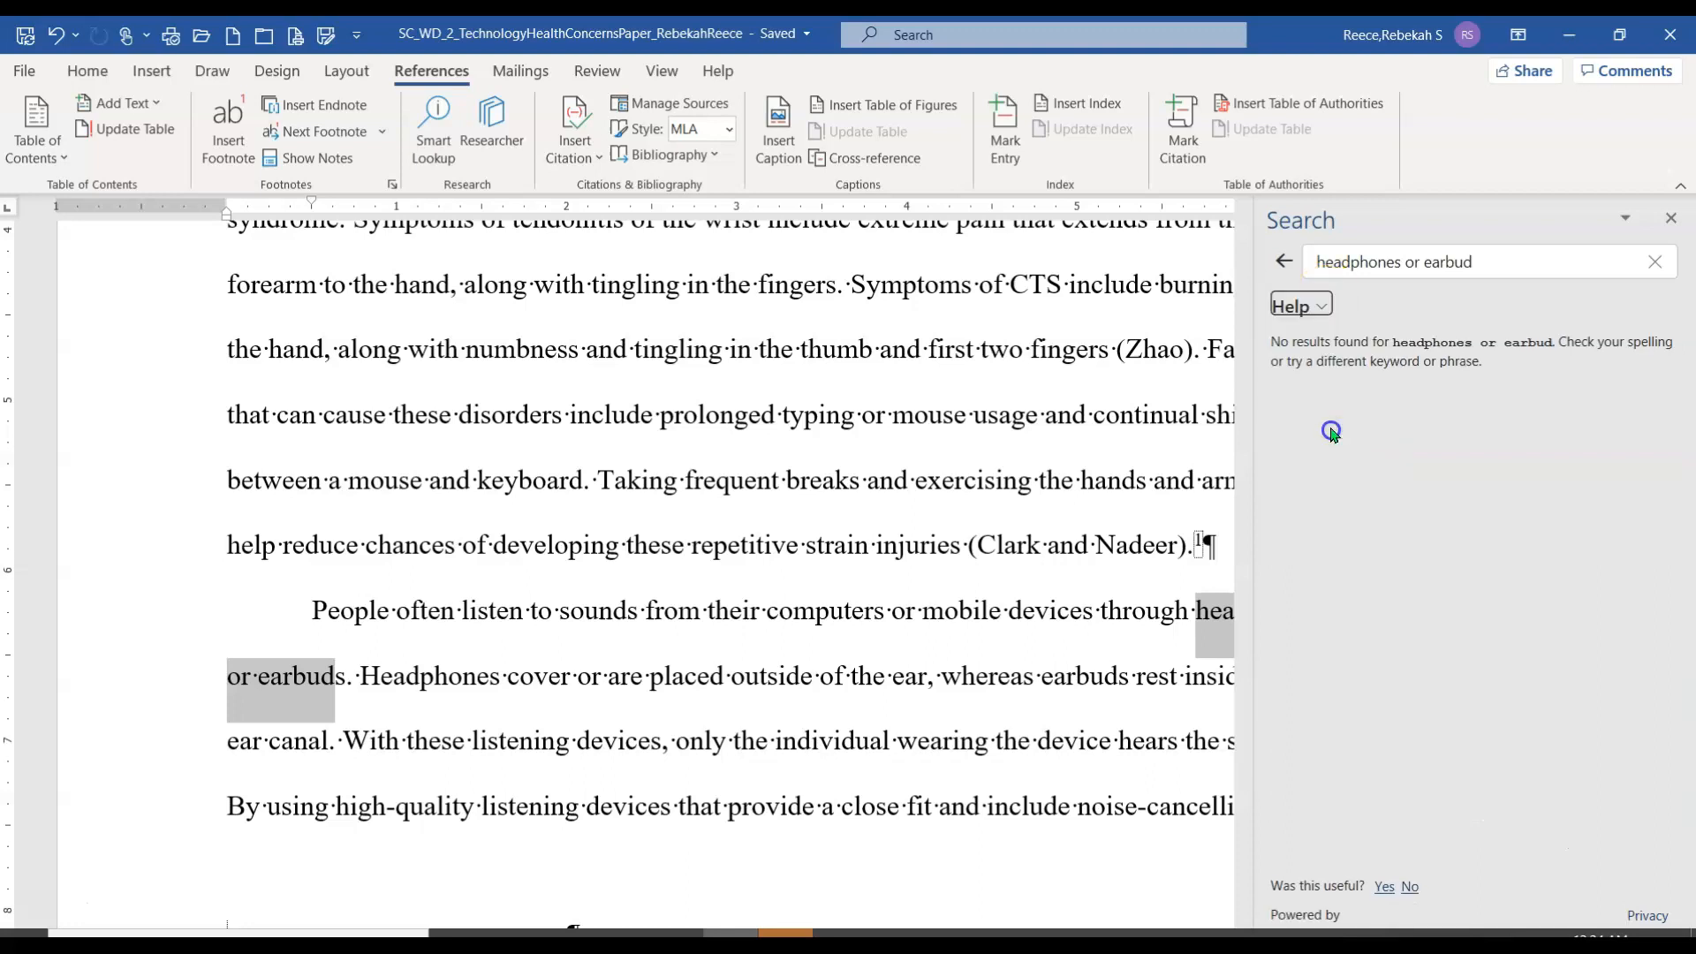
left_click(1311, 300)
left_click(1315, 369)
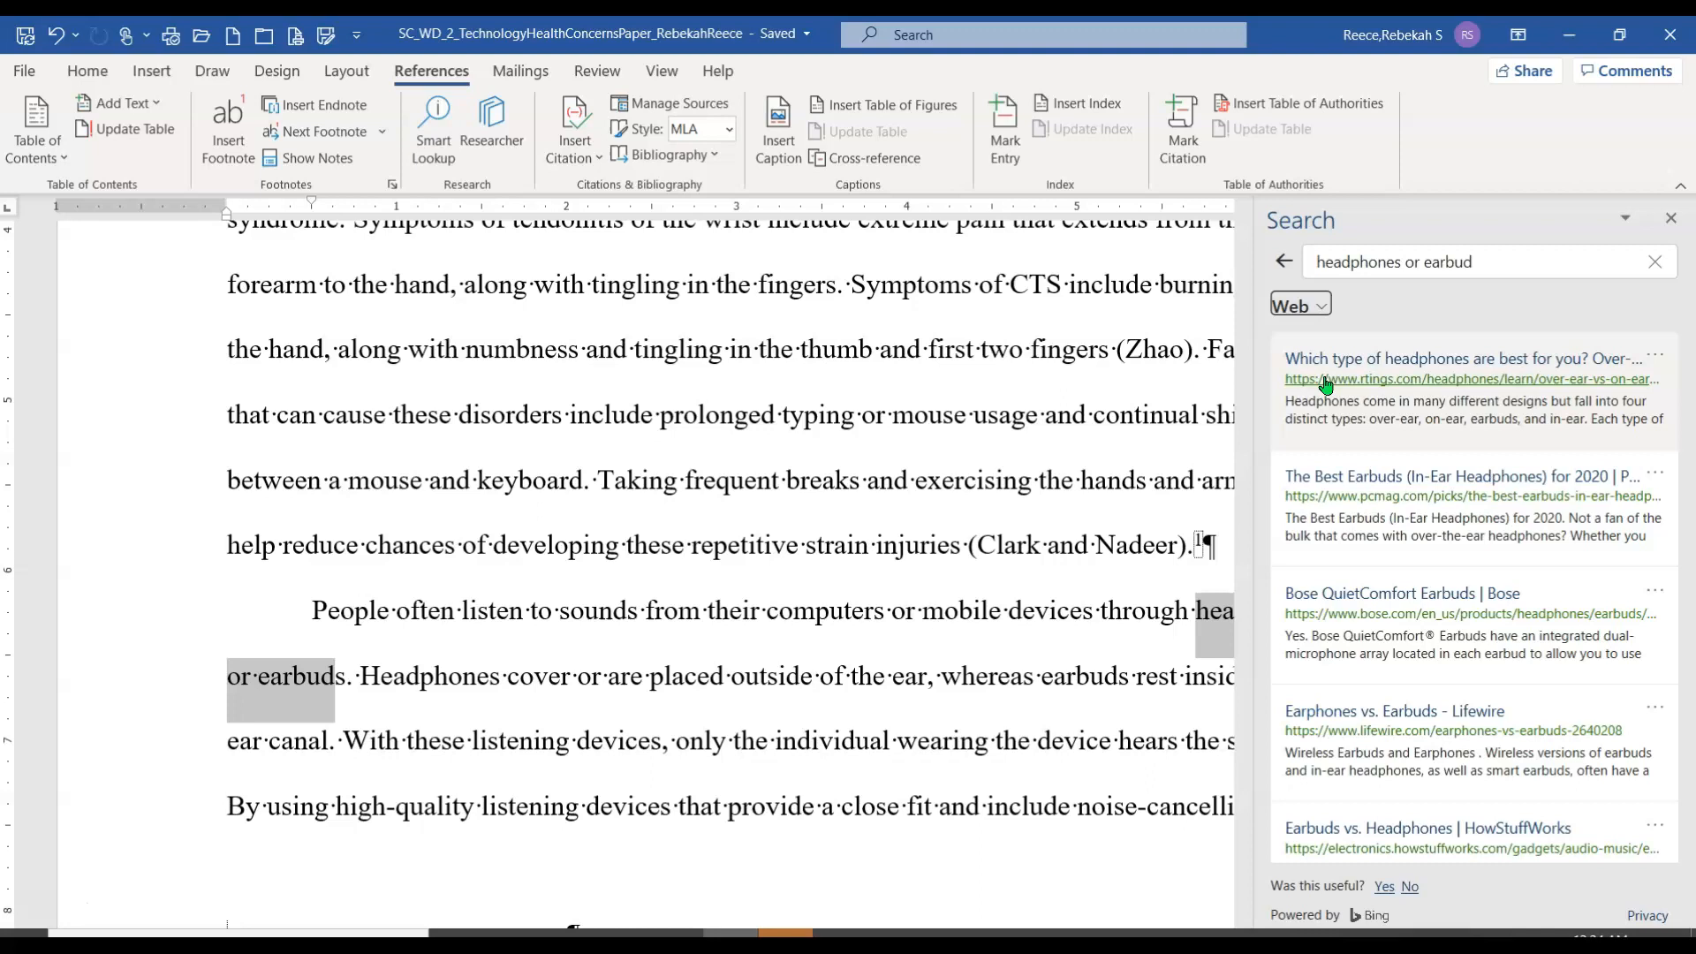
left_click(1671, 218)
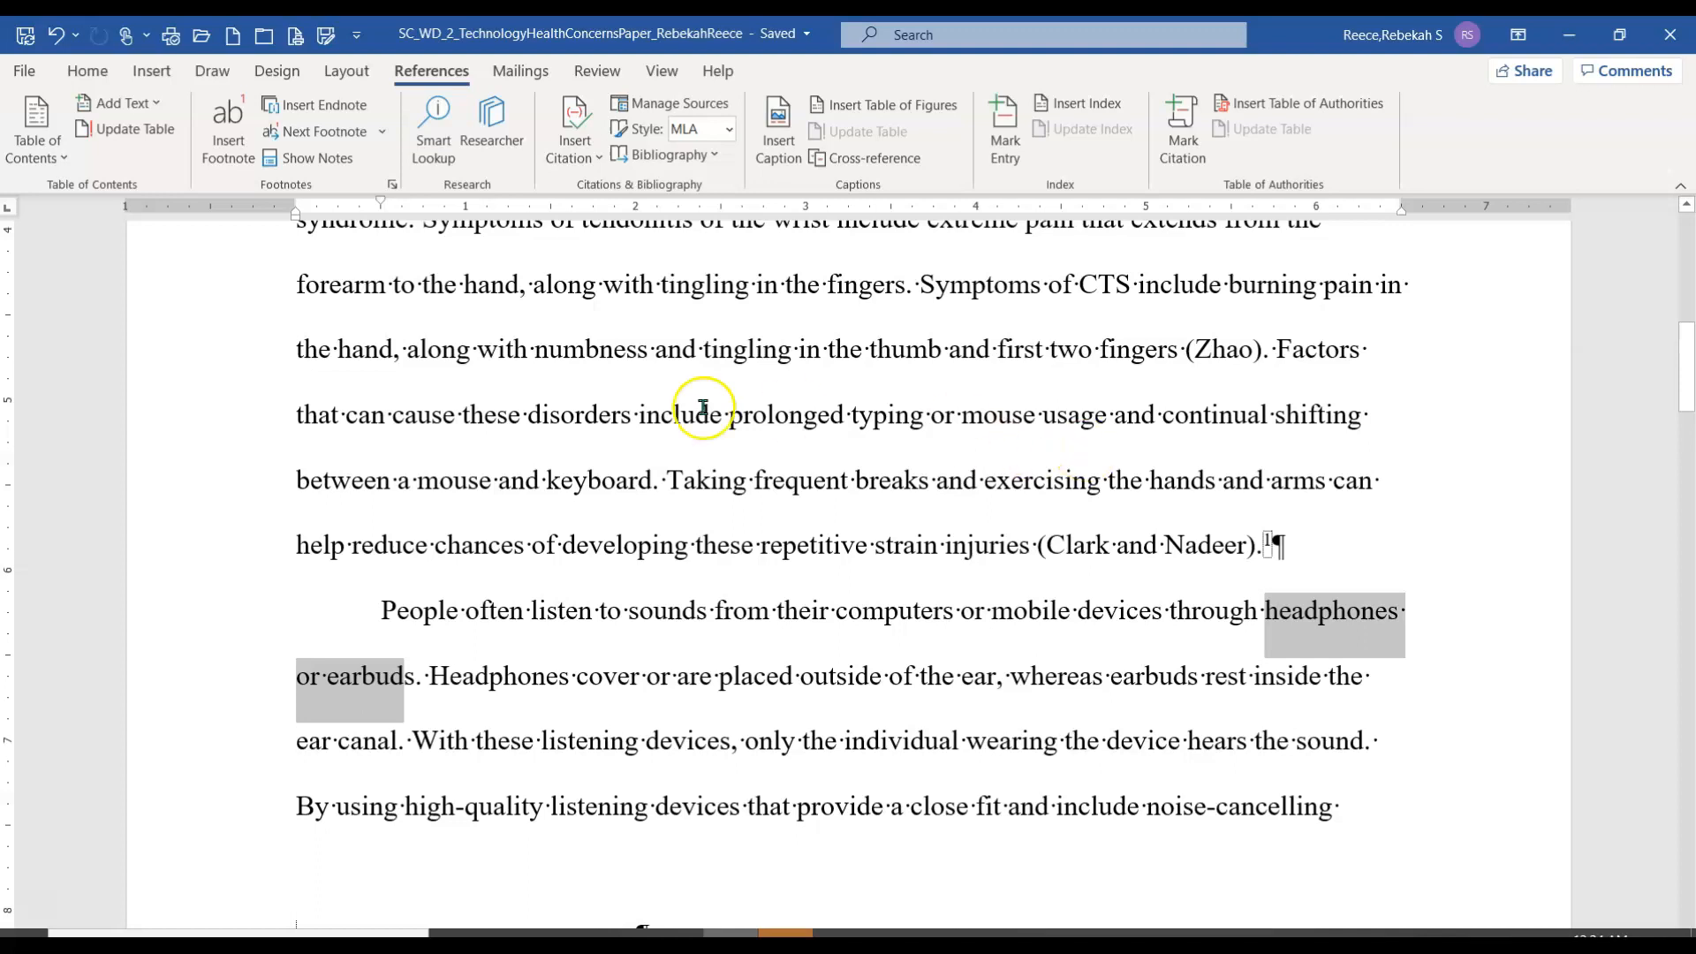
Search for sources on "carpal tunnel syndrome" with Researcher
left_click(492, 132)
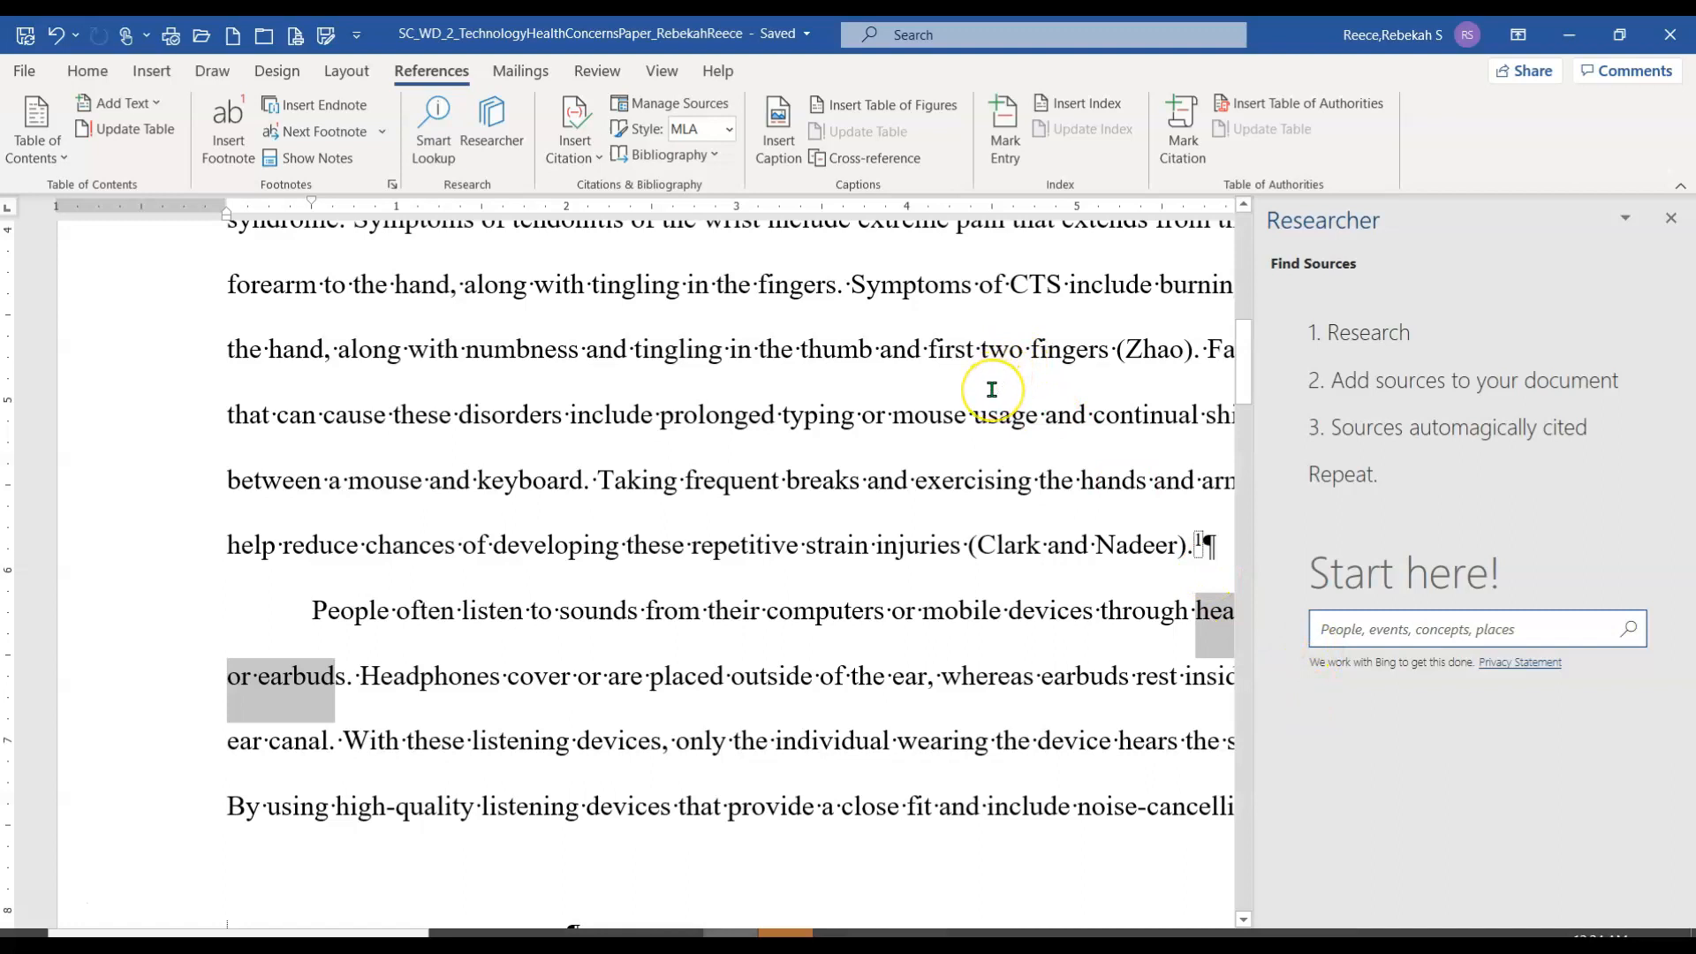
left_click(1412, 630)
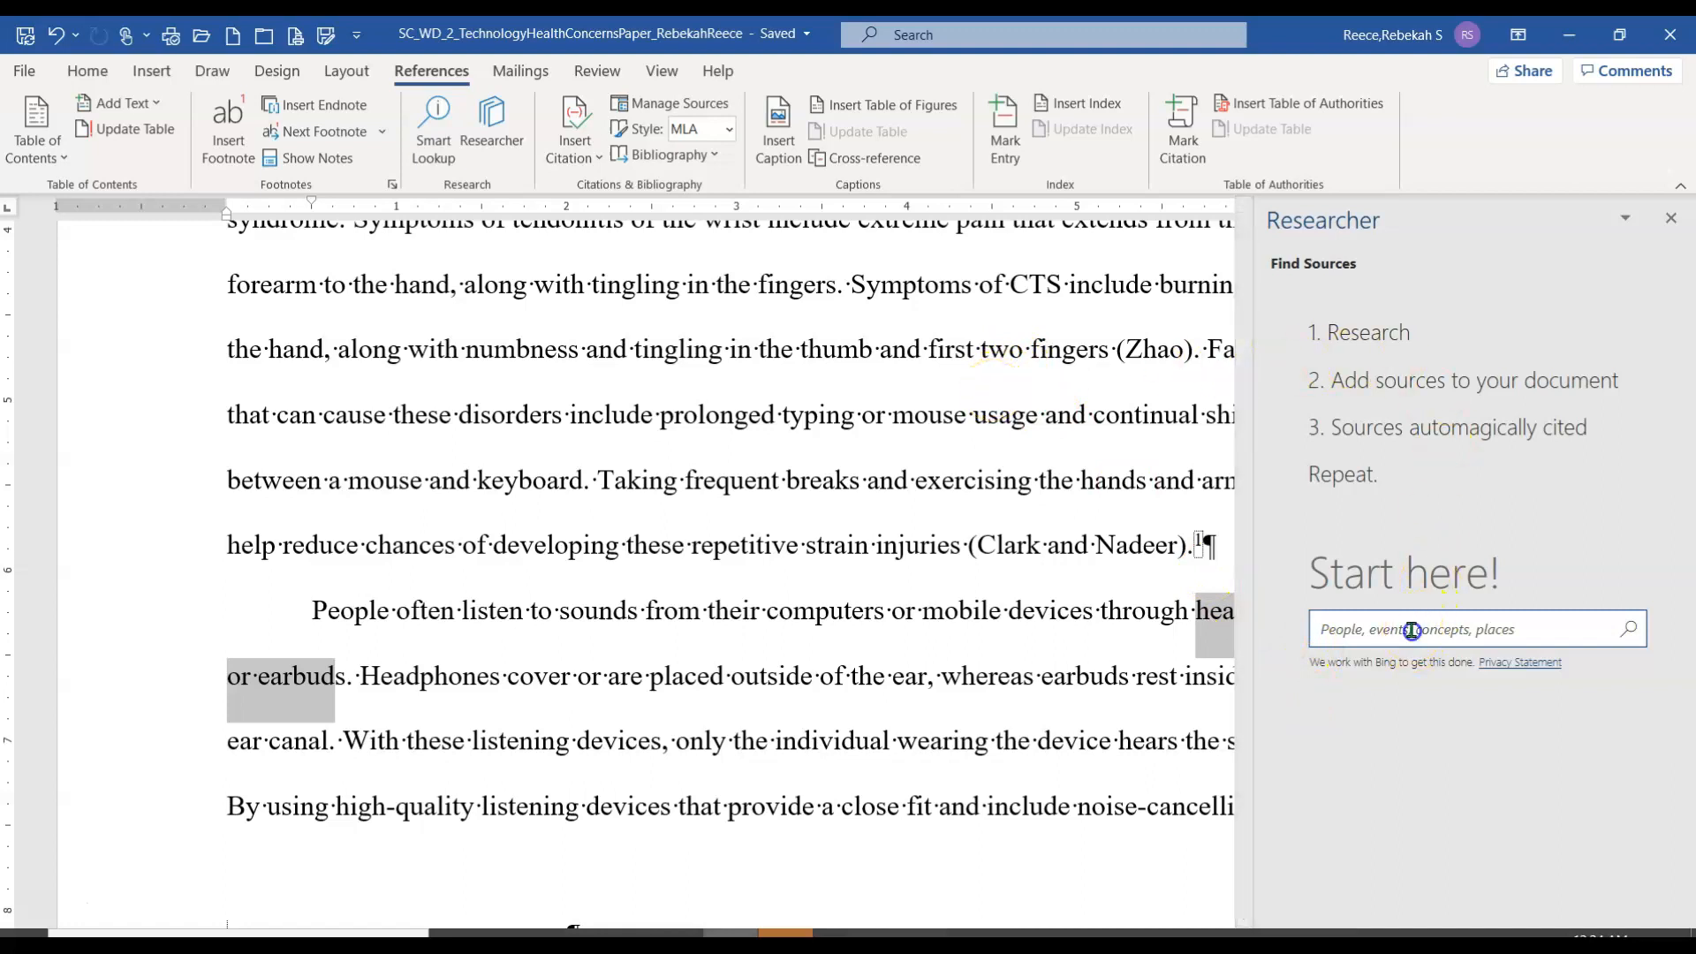
type("carpal tunnel syndrome")
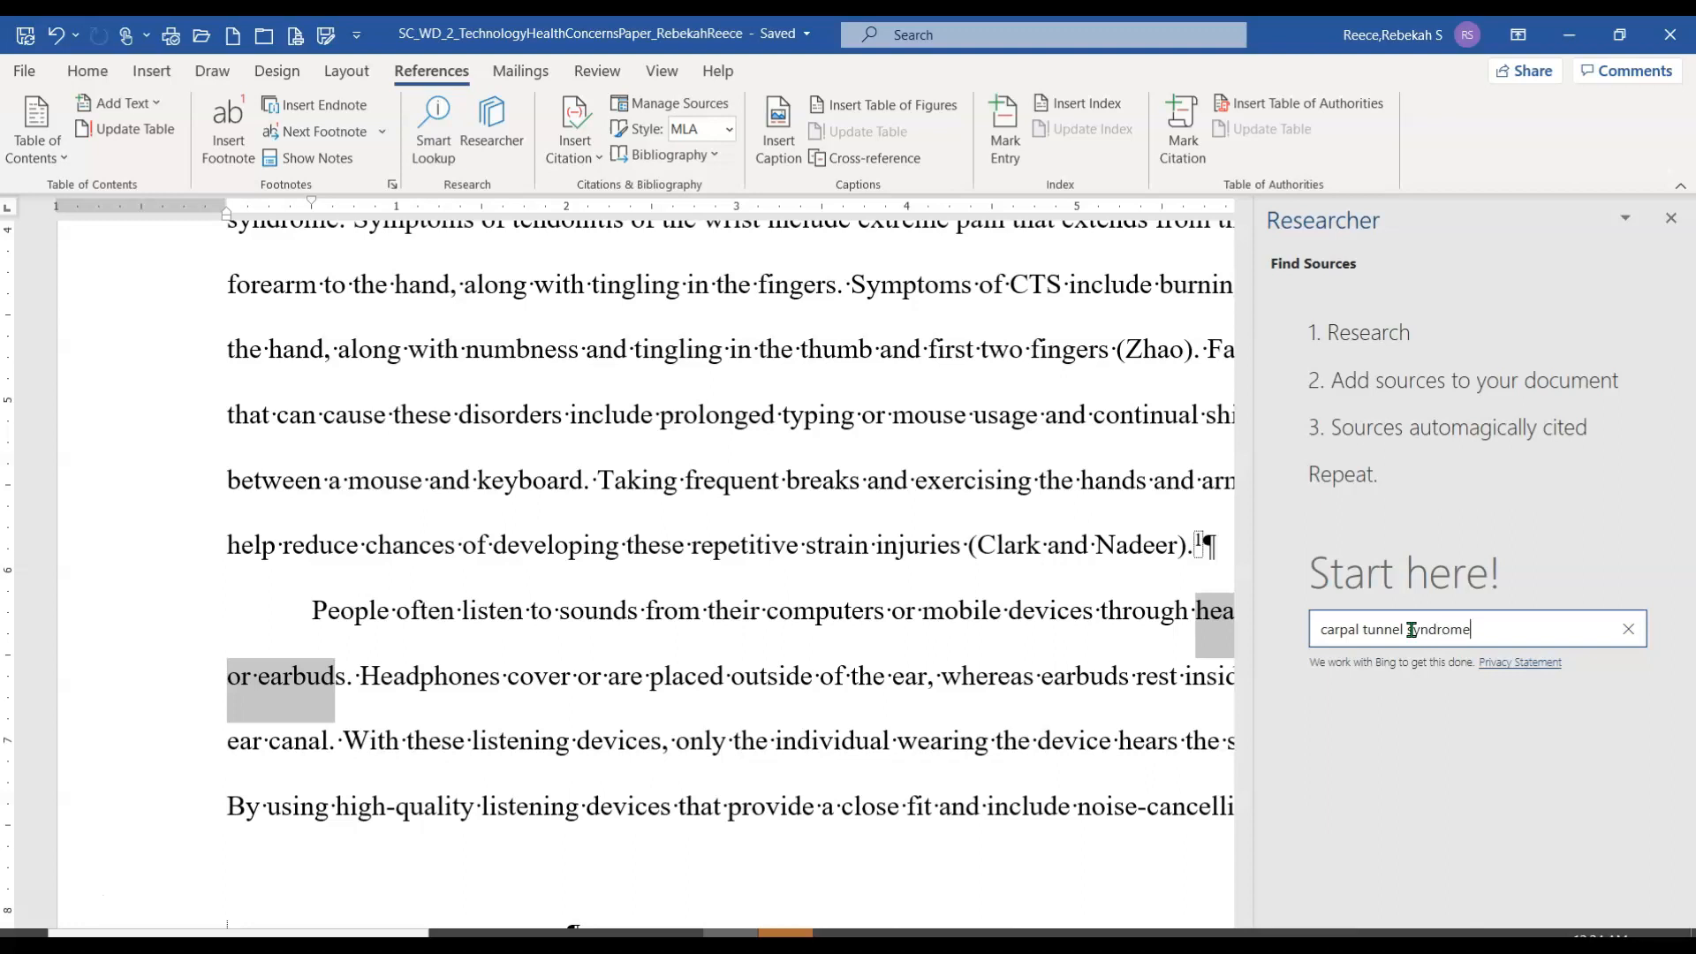
key("Return")
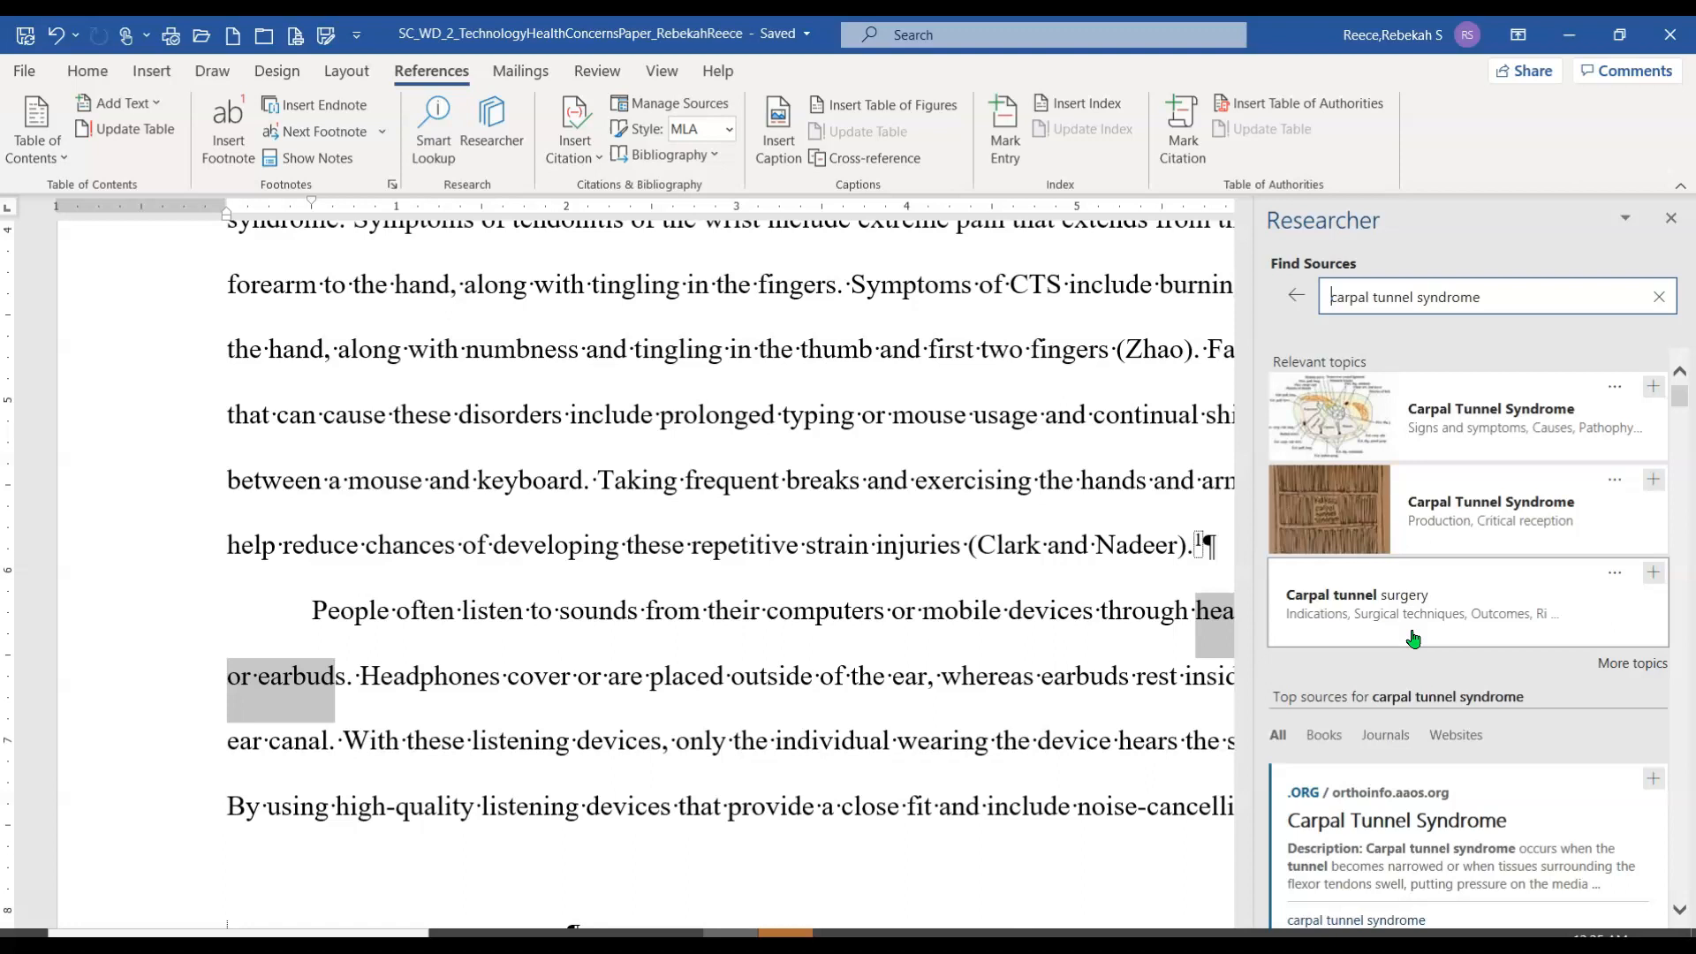
Switch the document view to show multiple pages at once
left_click(659, 73)
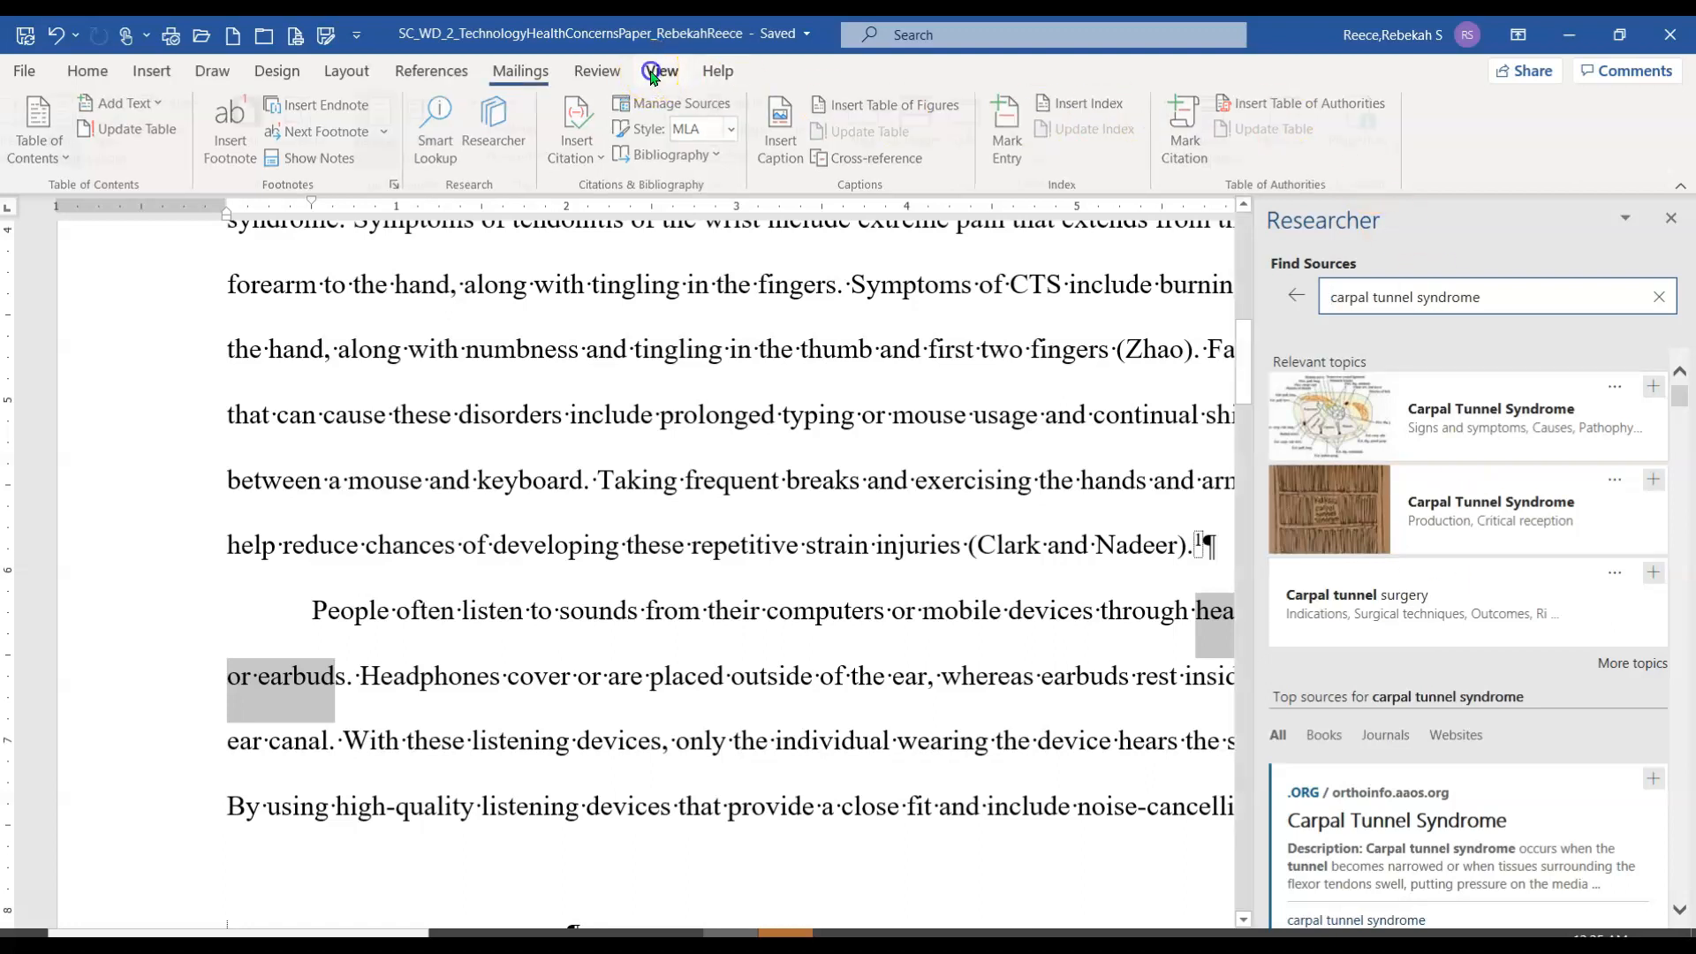
left_click(769, 129)
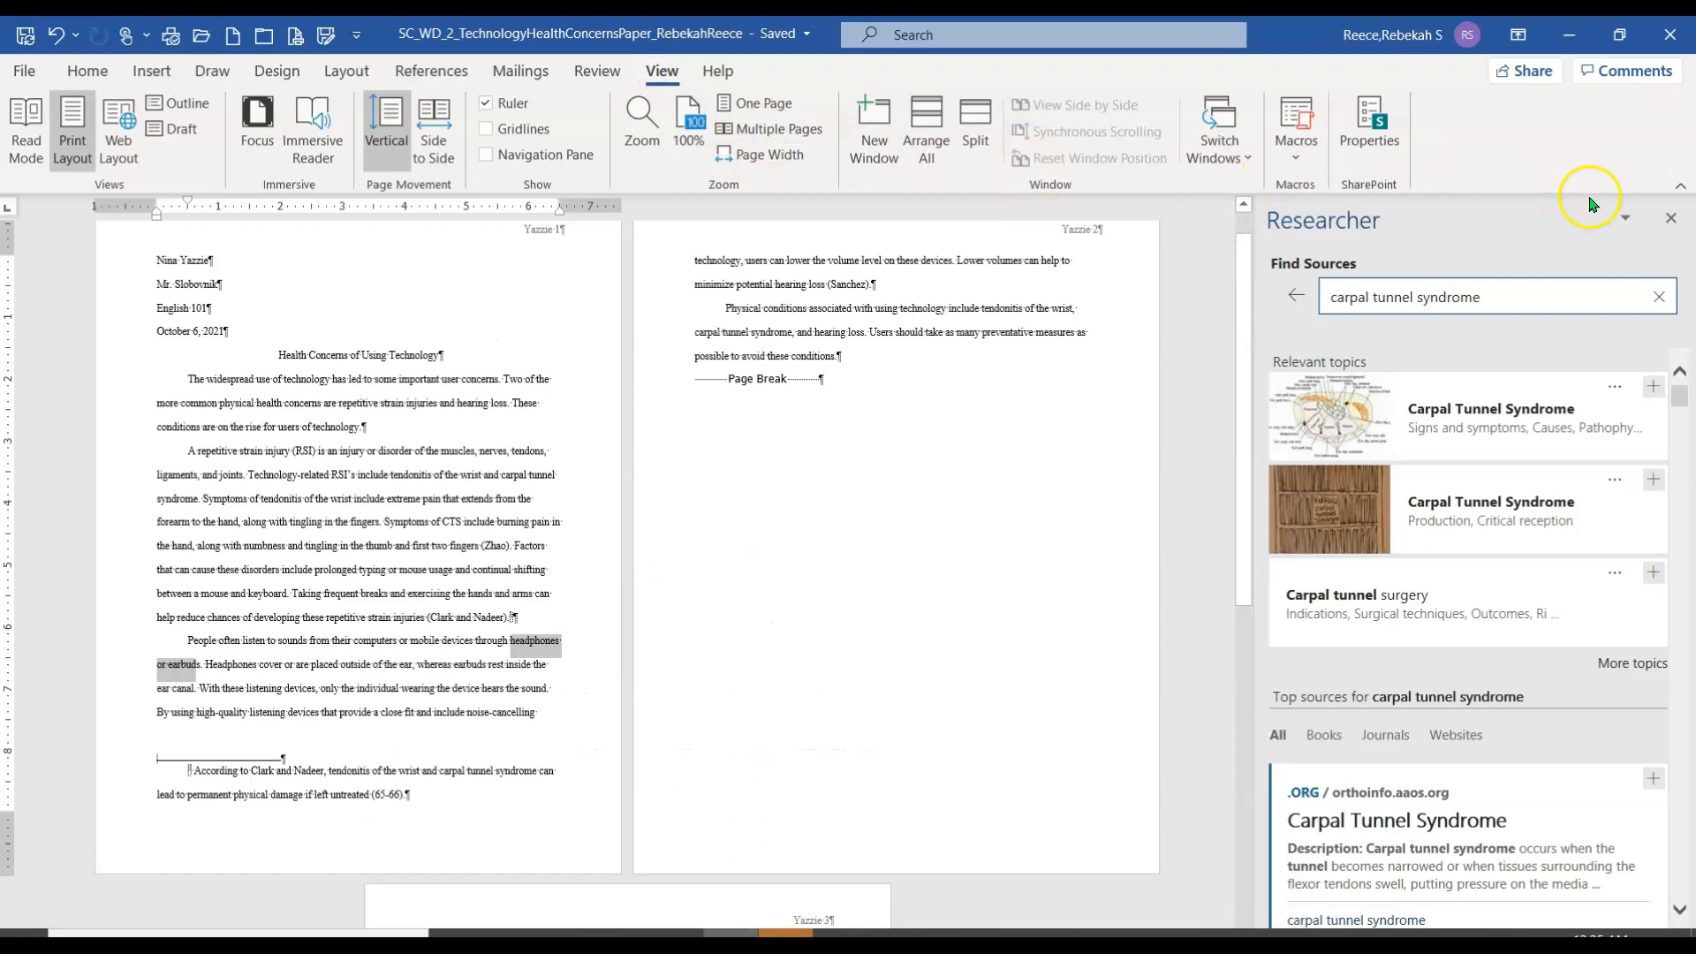
Close the Researcher results and display the paper in Read Mode, paging through to the Works Cited
left_click(1667, 218)
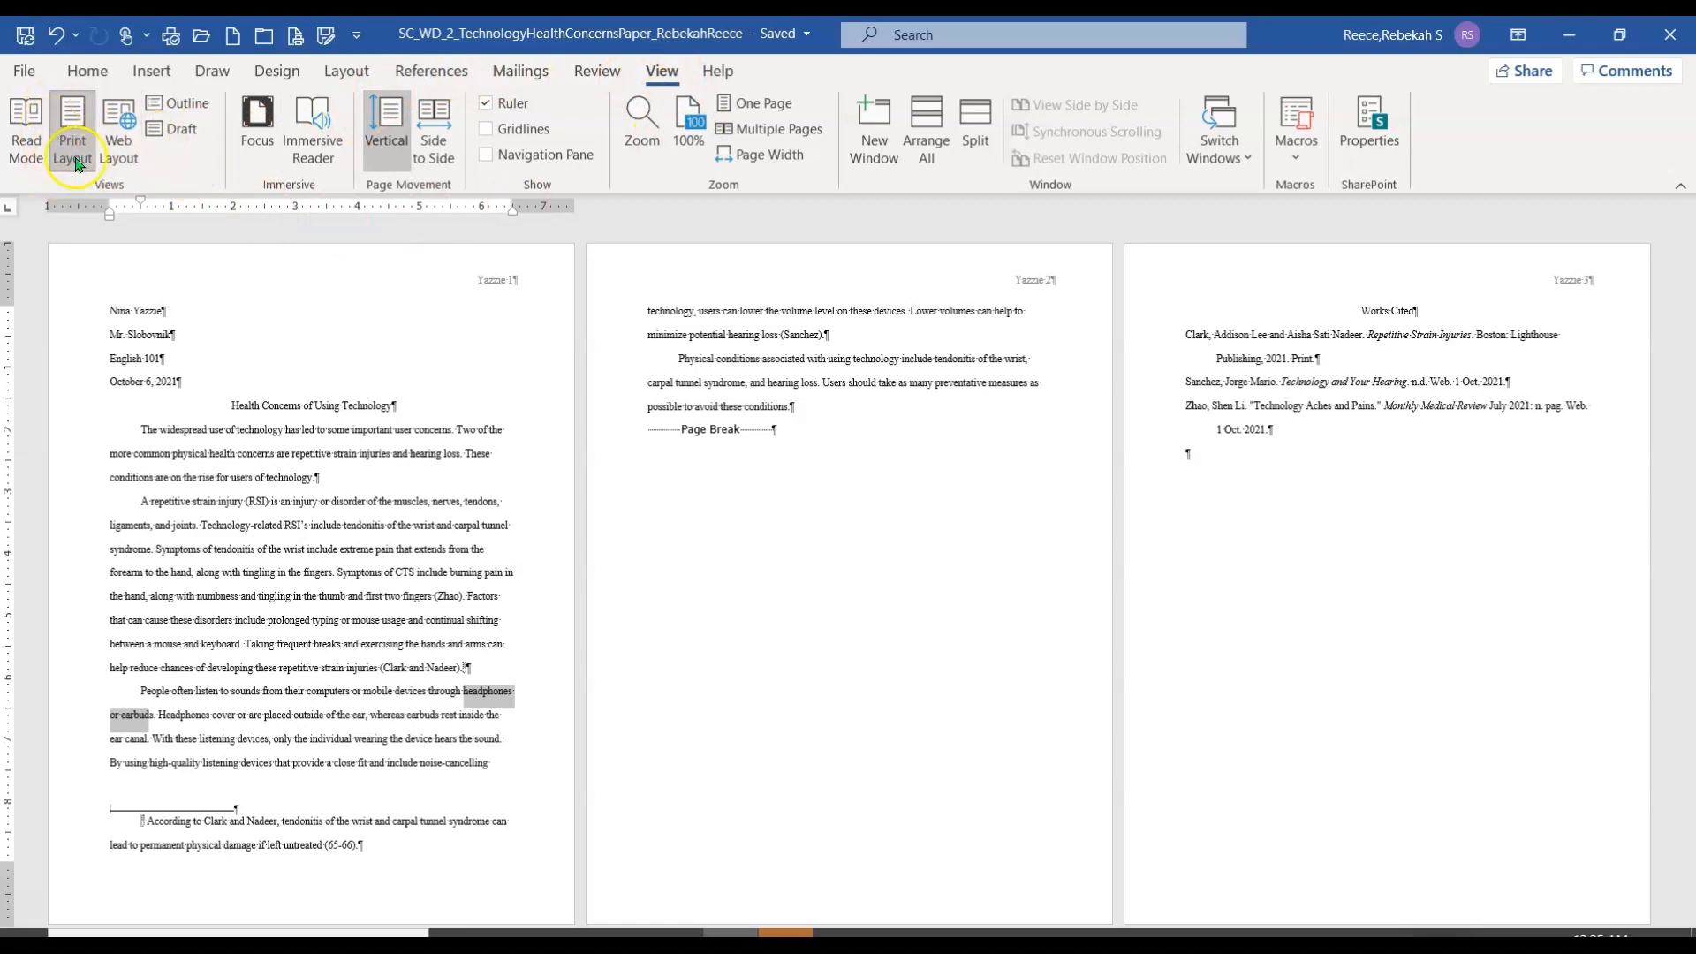
left_click(25, 128)
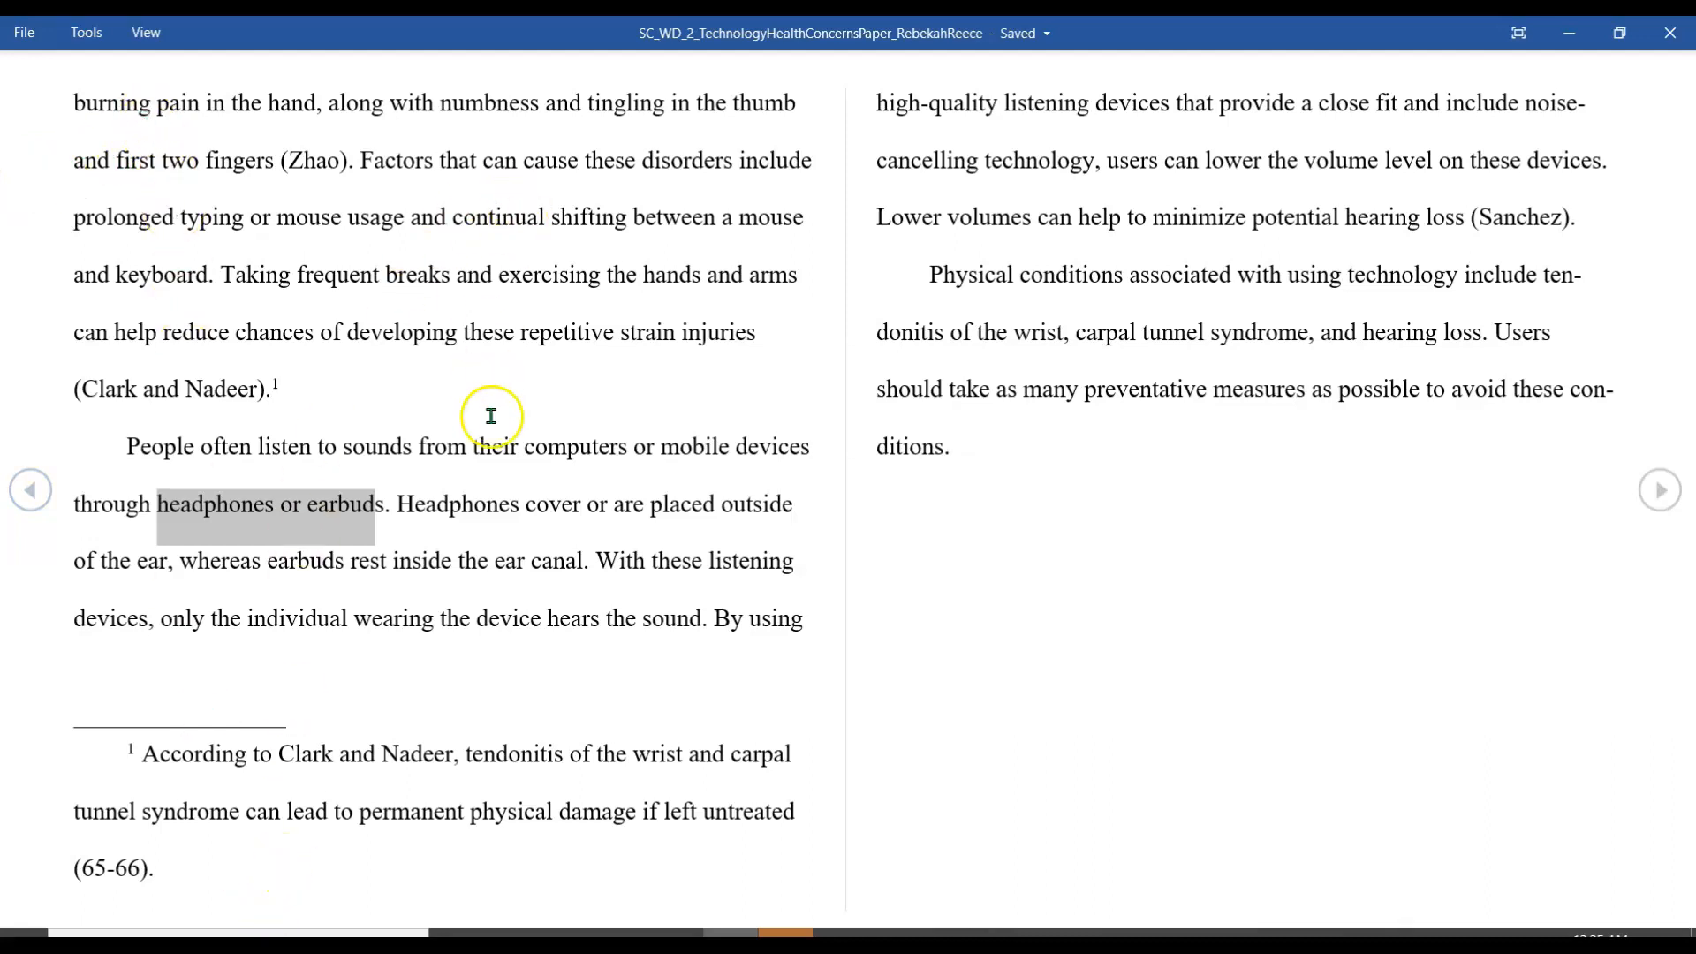
scroll(495, 442, "up", 1)
scroll(511, 307, "down", 1)
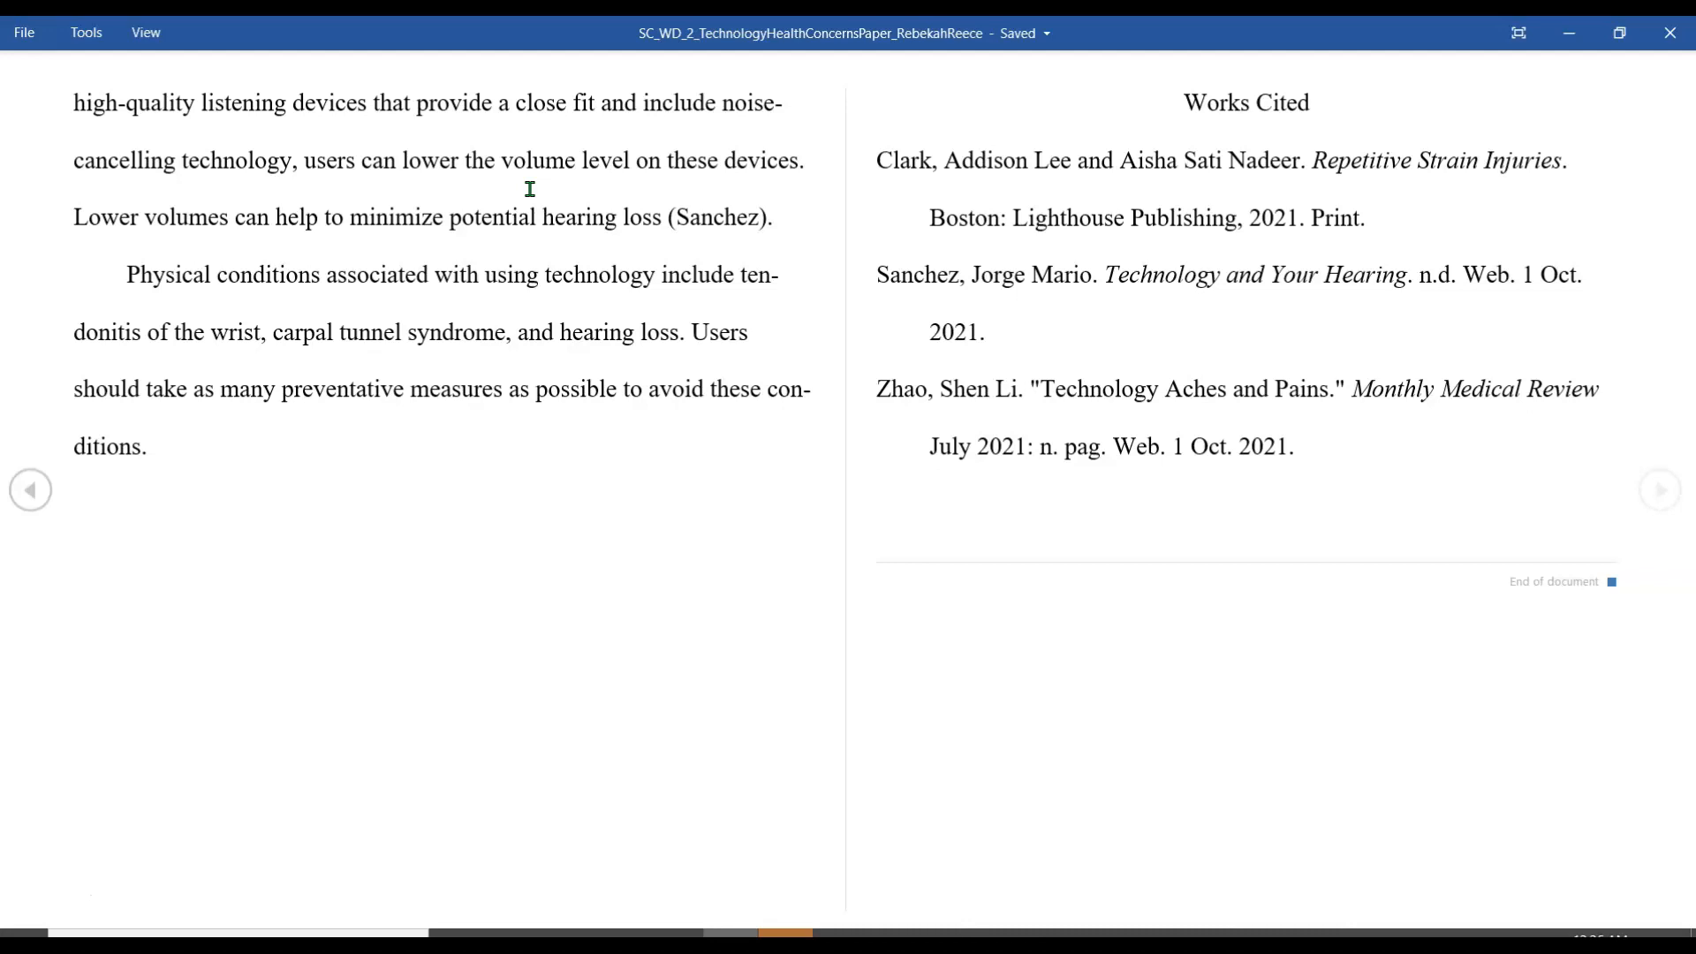
Change the Read Mode page color to sepia
left_click(139, 33)
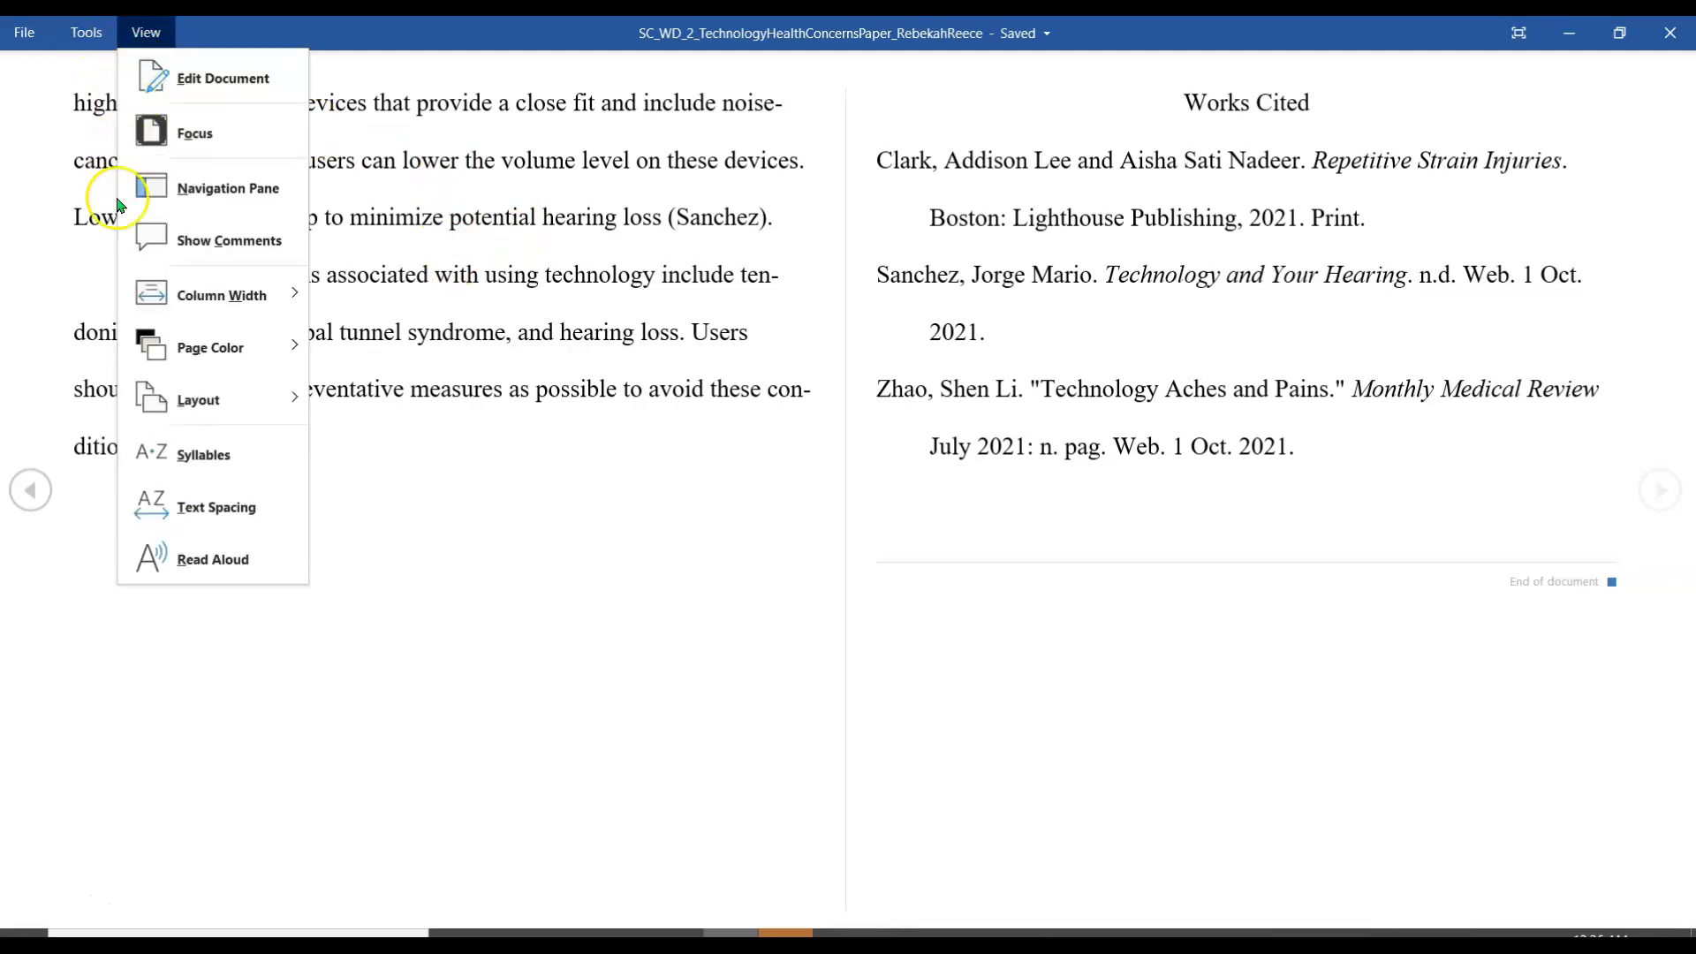
left_click(272, 366)
left_click(388, 399)
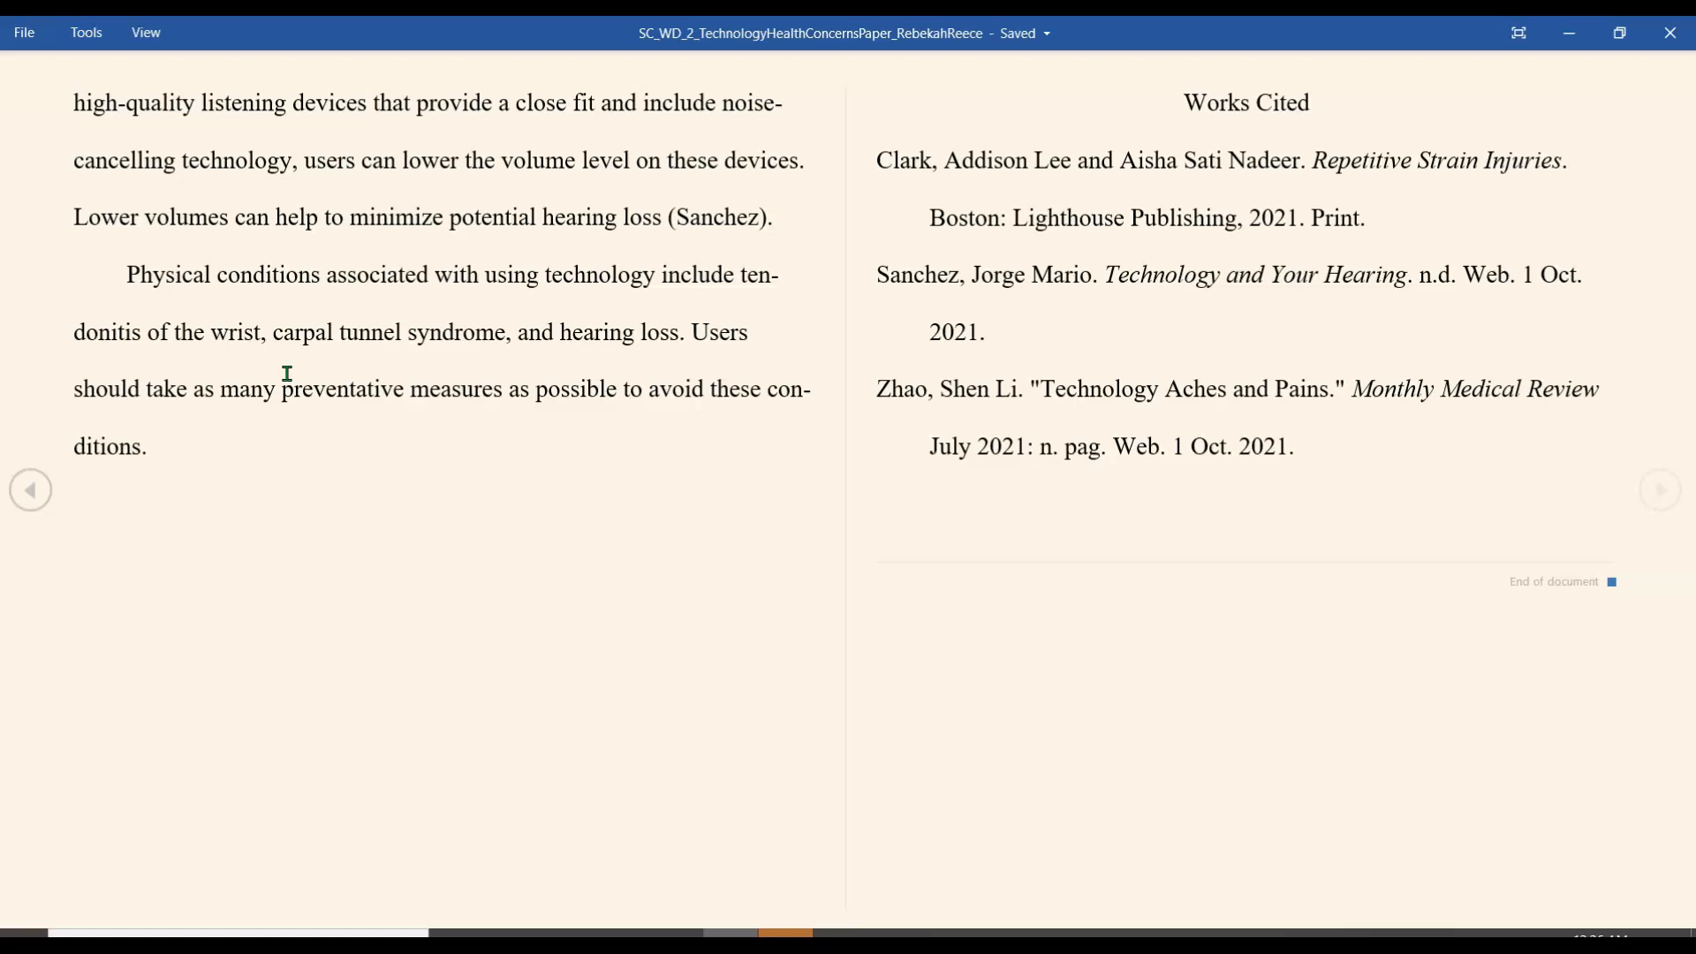
Page through the paper in Read Mode and select the closing paragraph's first sentence, beginning "Physical conditions associated with using technology"
key("ctrl+Home")
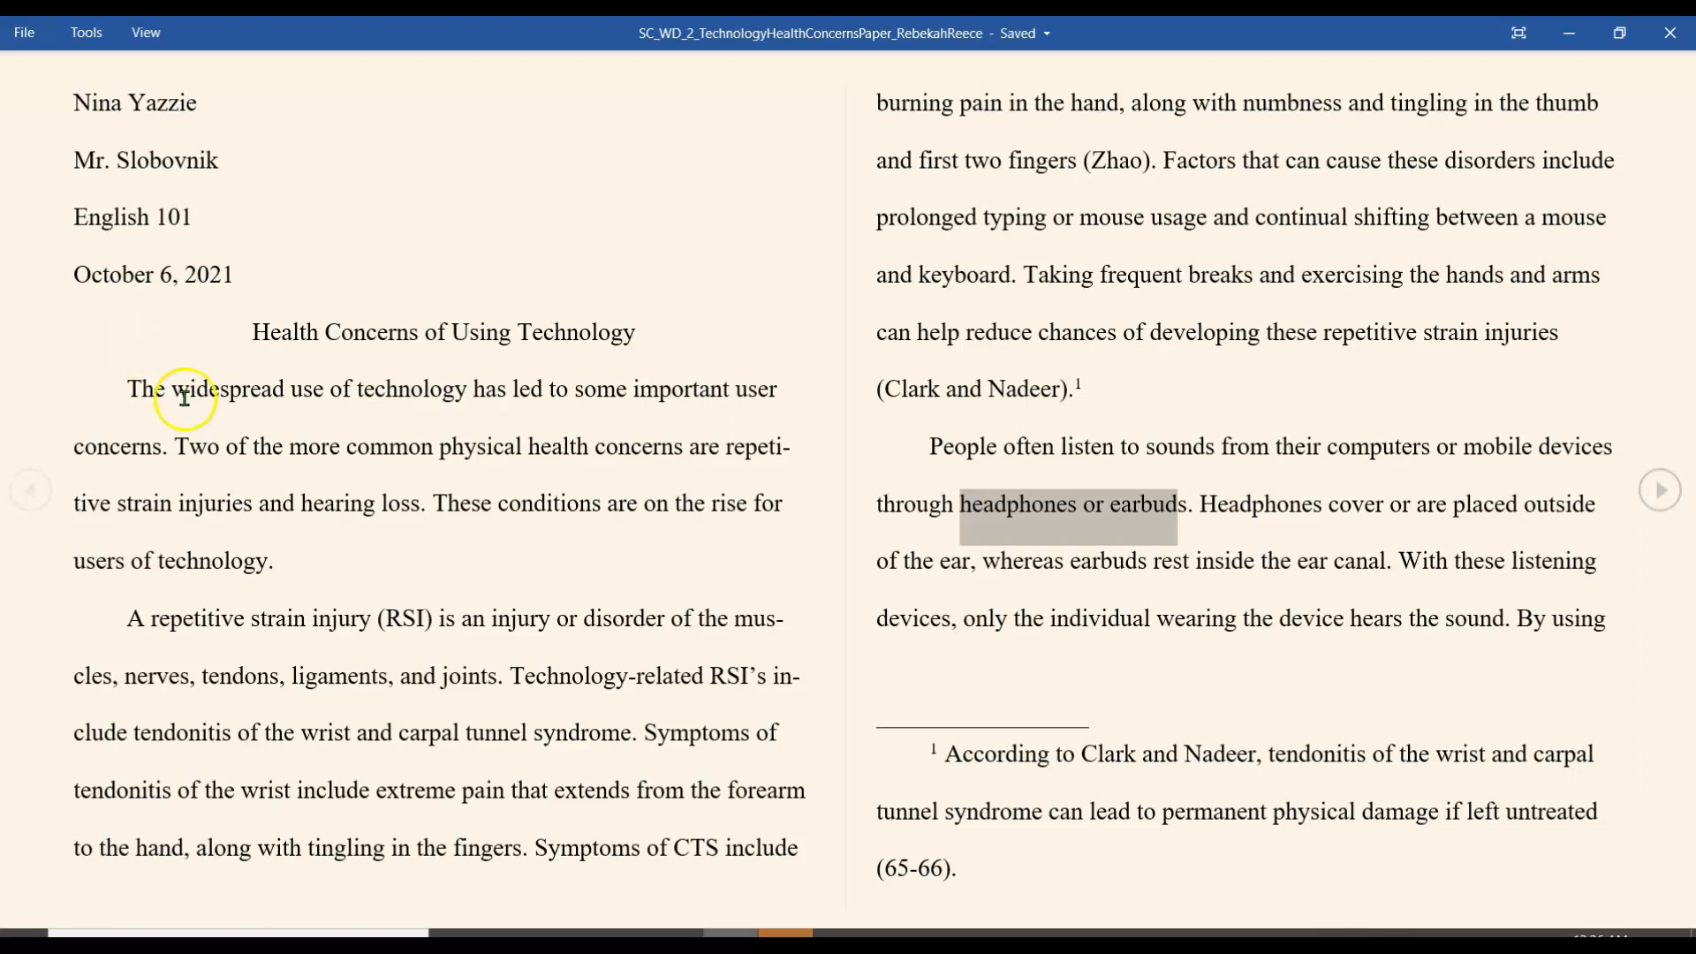
scroll(734, 575, "down", 1)
scroll(703, 569, "up", 1)
scroll(703, 569, "down", 1)
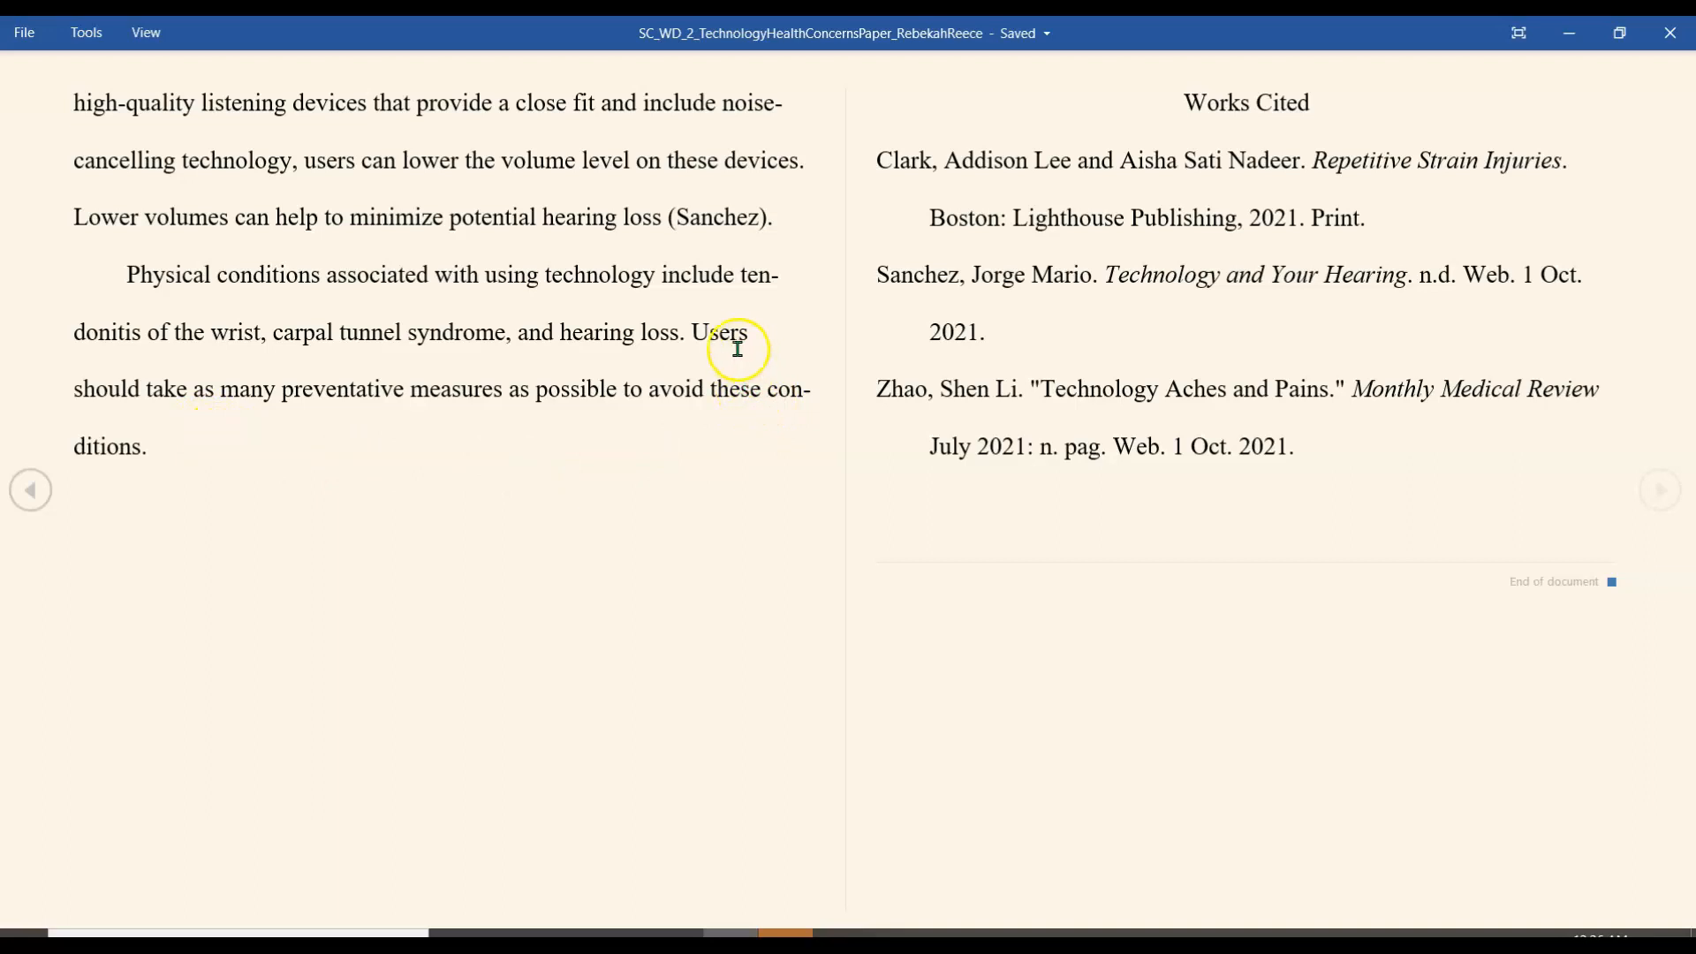
left_click_drag(691, 333, 154, 268)
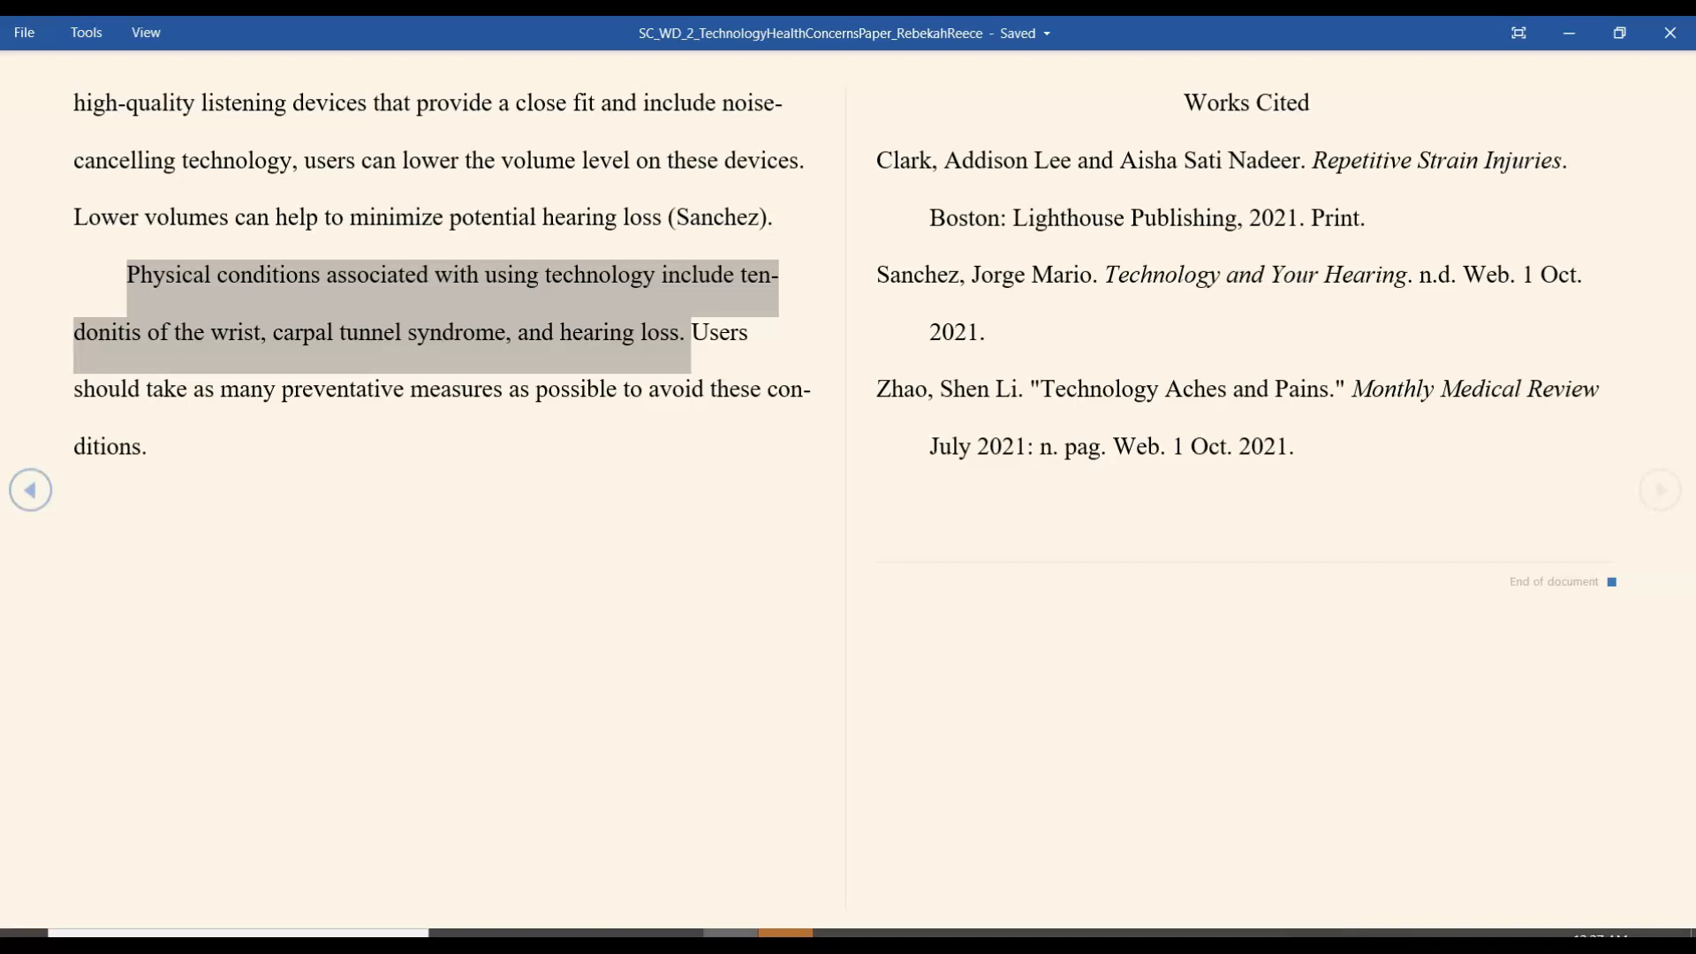
left_click(30, 490)
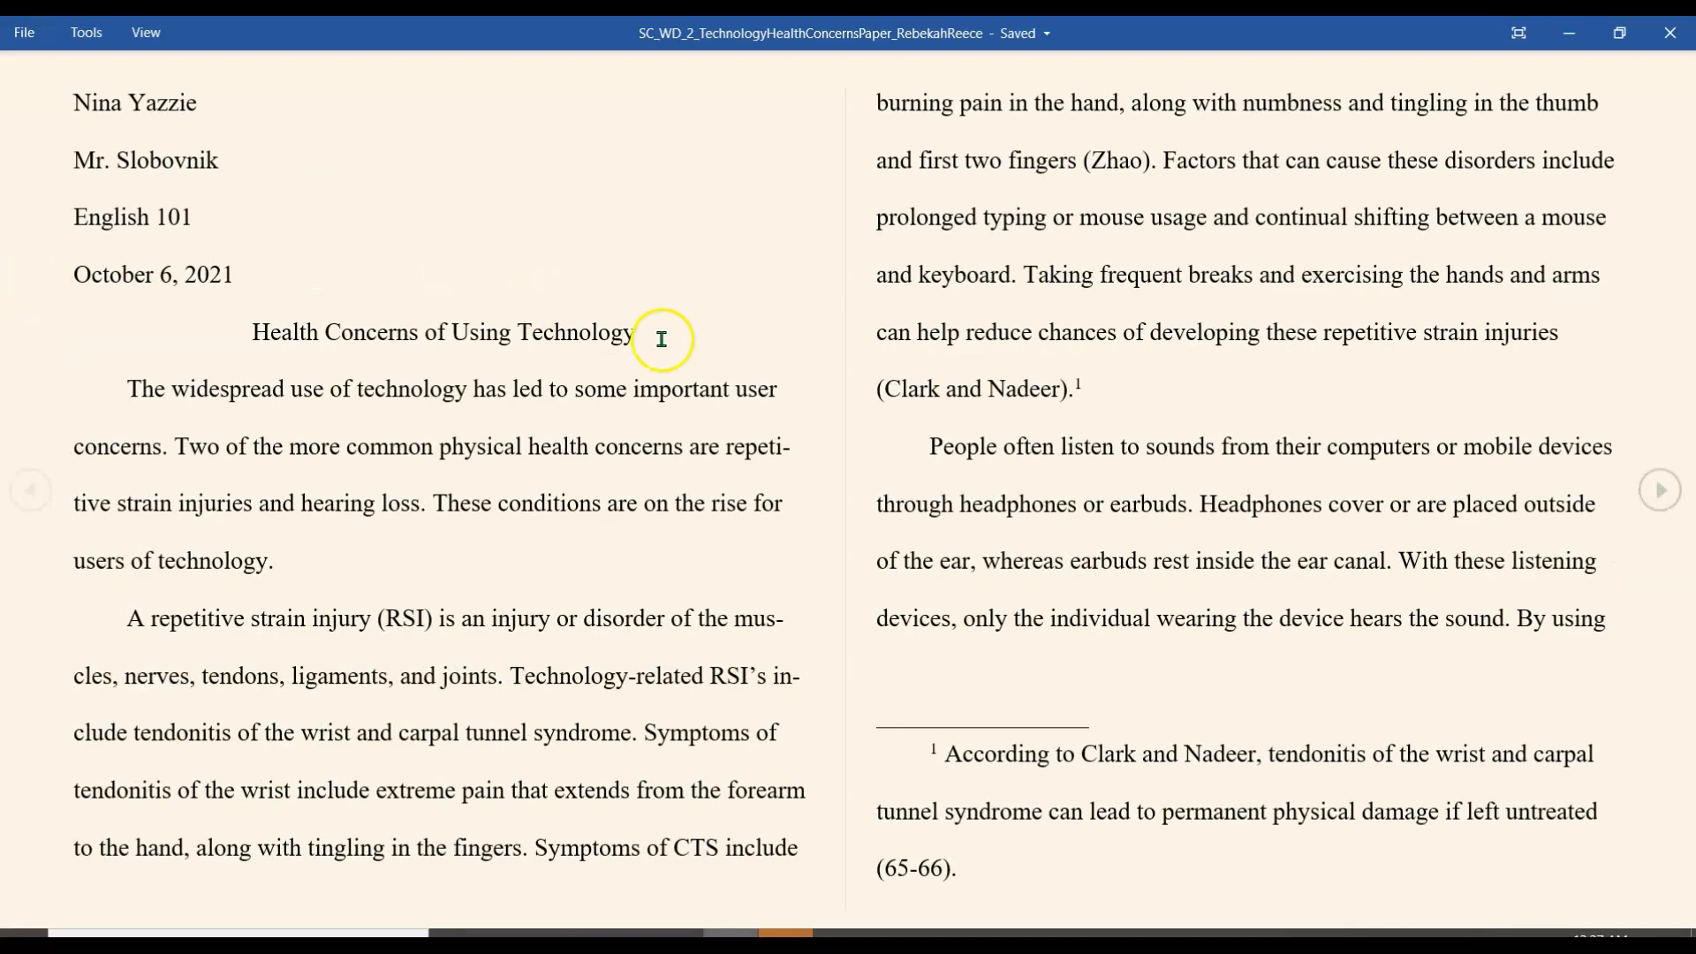
scroll(574, 415, "down", 1)
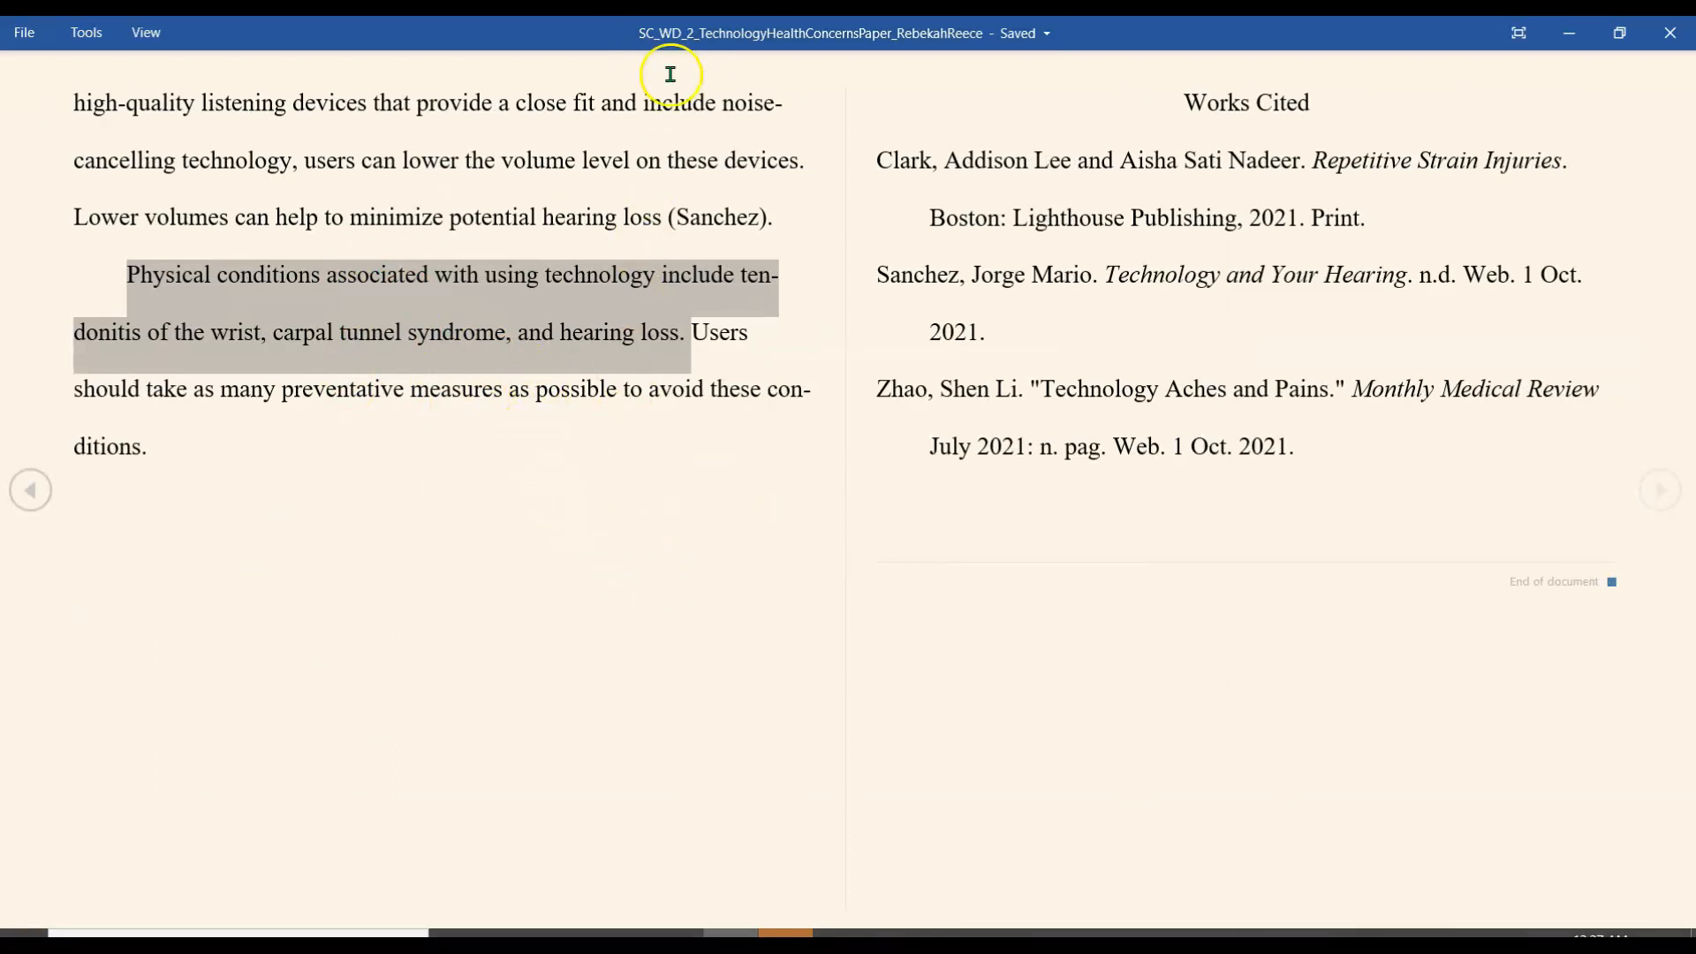
Leave Read Mode and return to editing the document
left_click(138, 35)
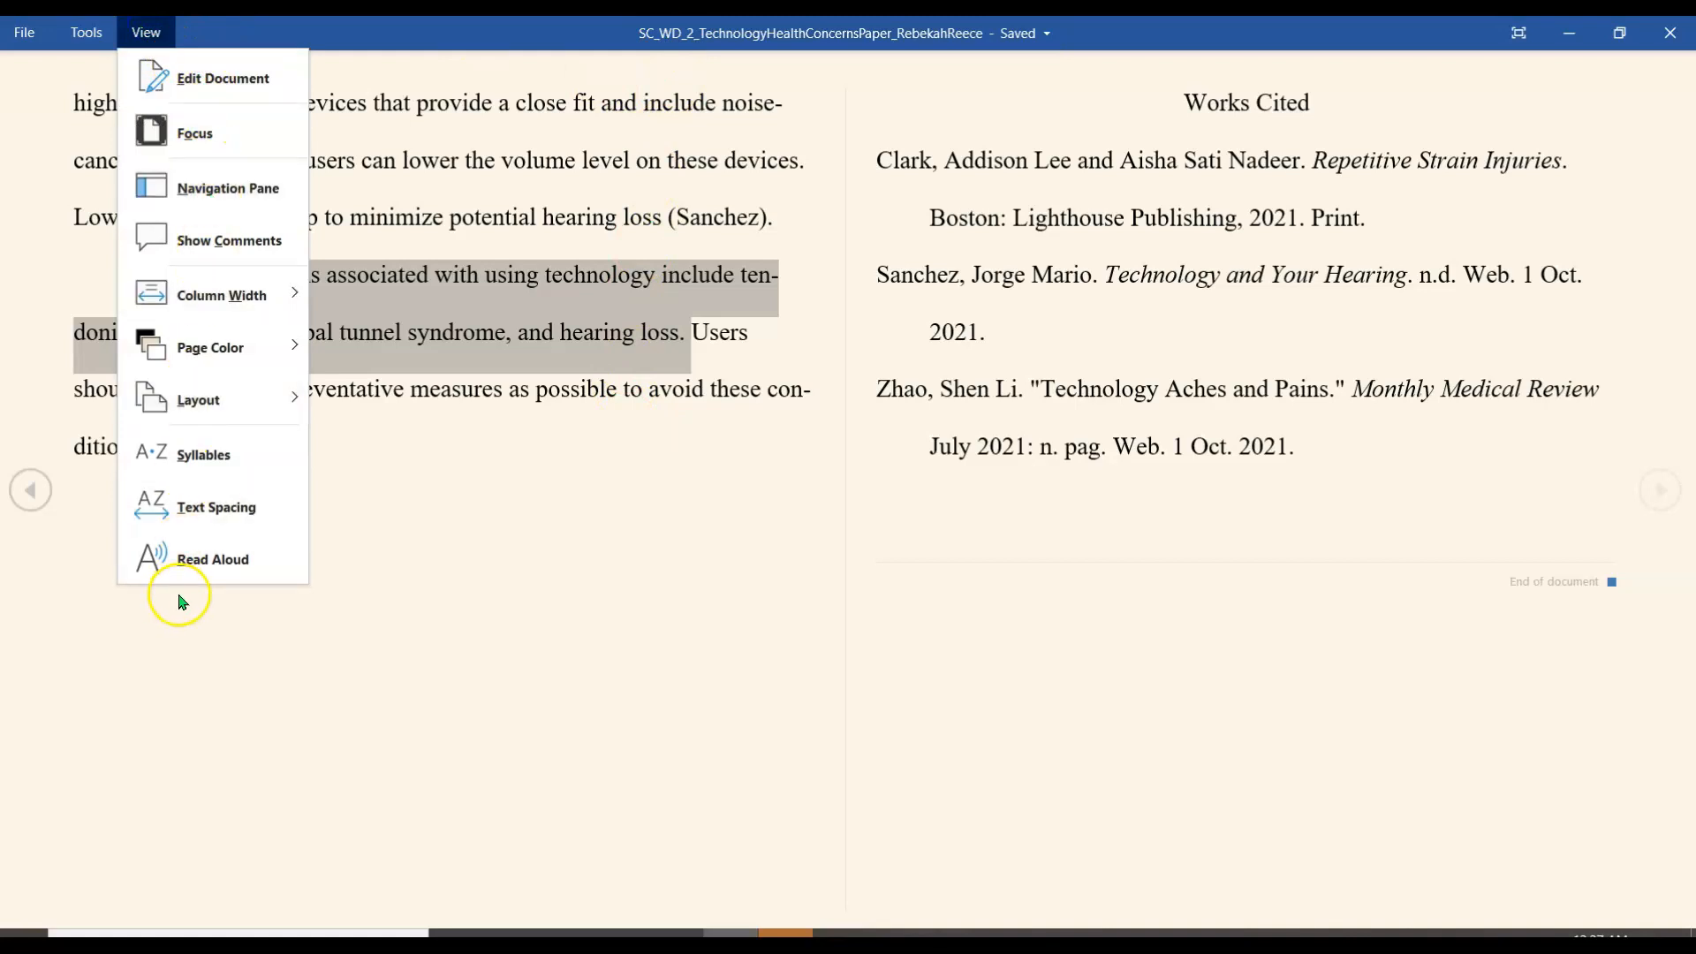
left_click(187, 77)
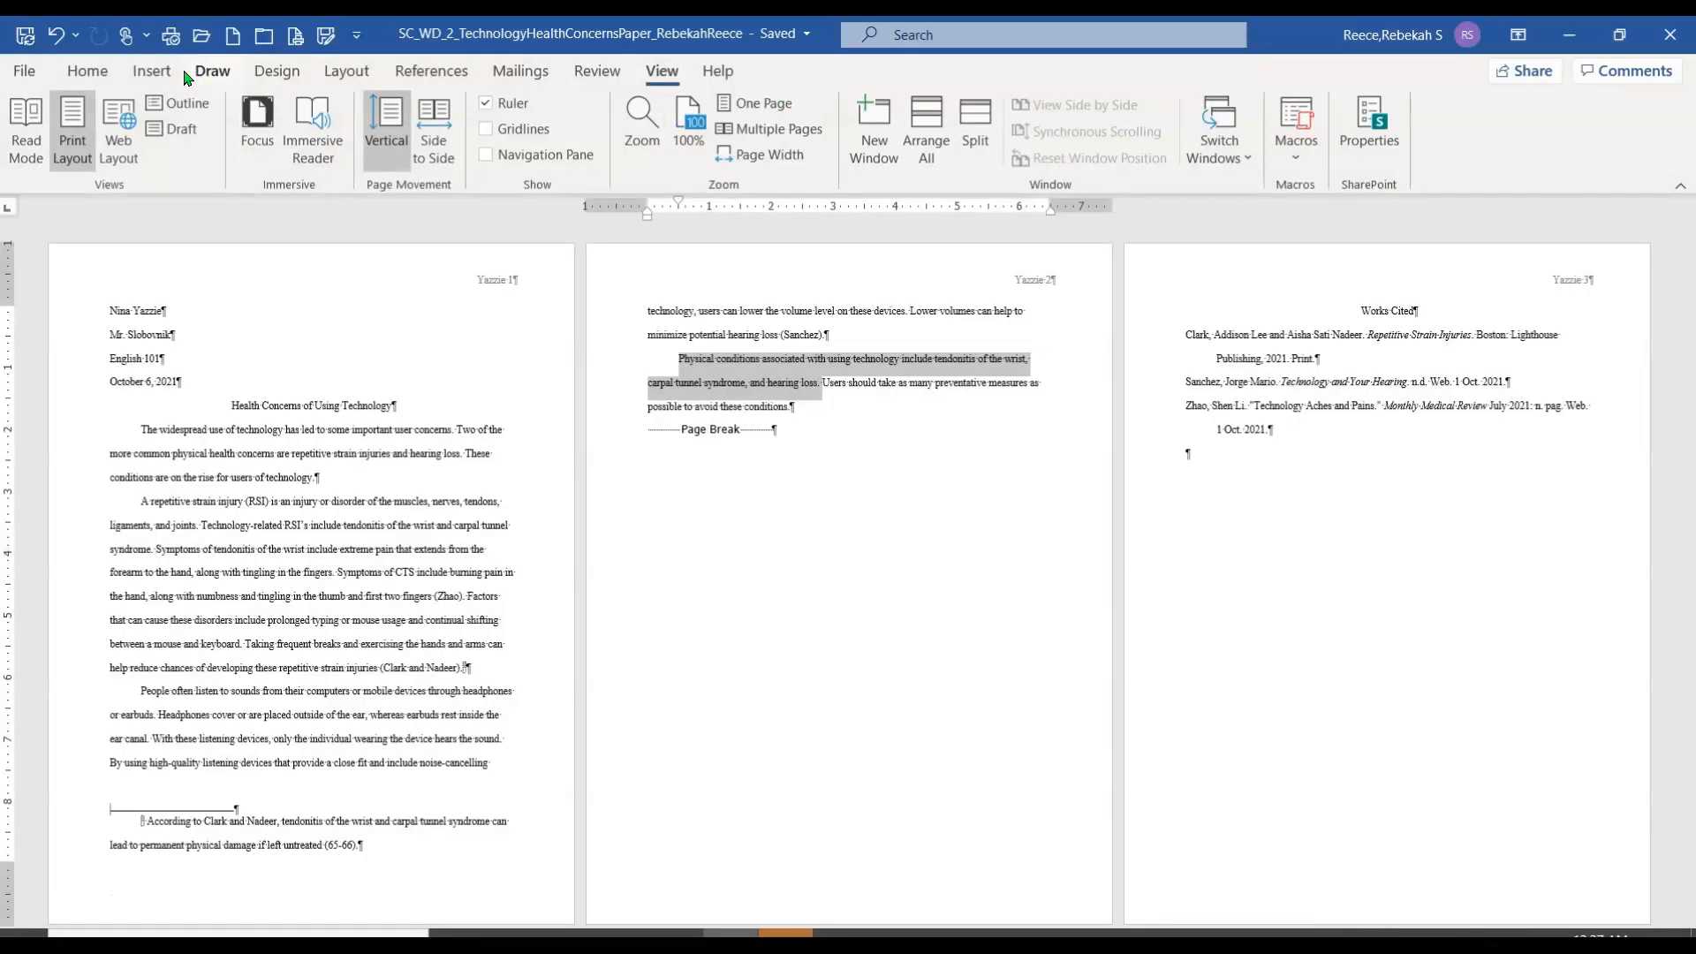
left_click(642, 592)
Keep the tracking display on Simple Markup and turn off Show Comments
left_click(598, 72)
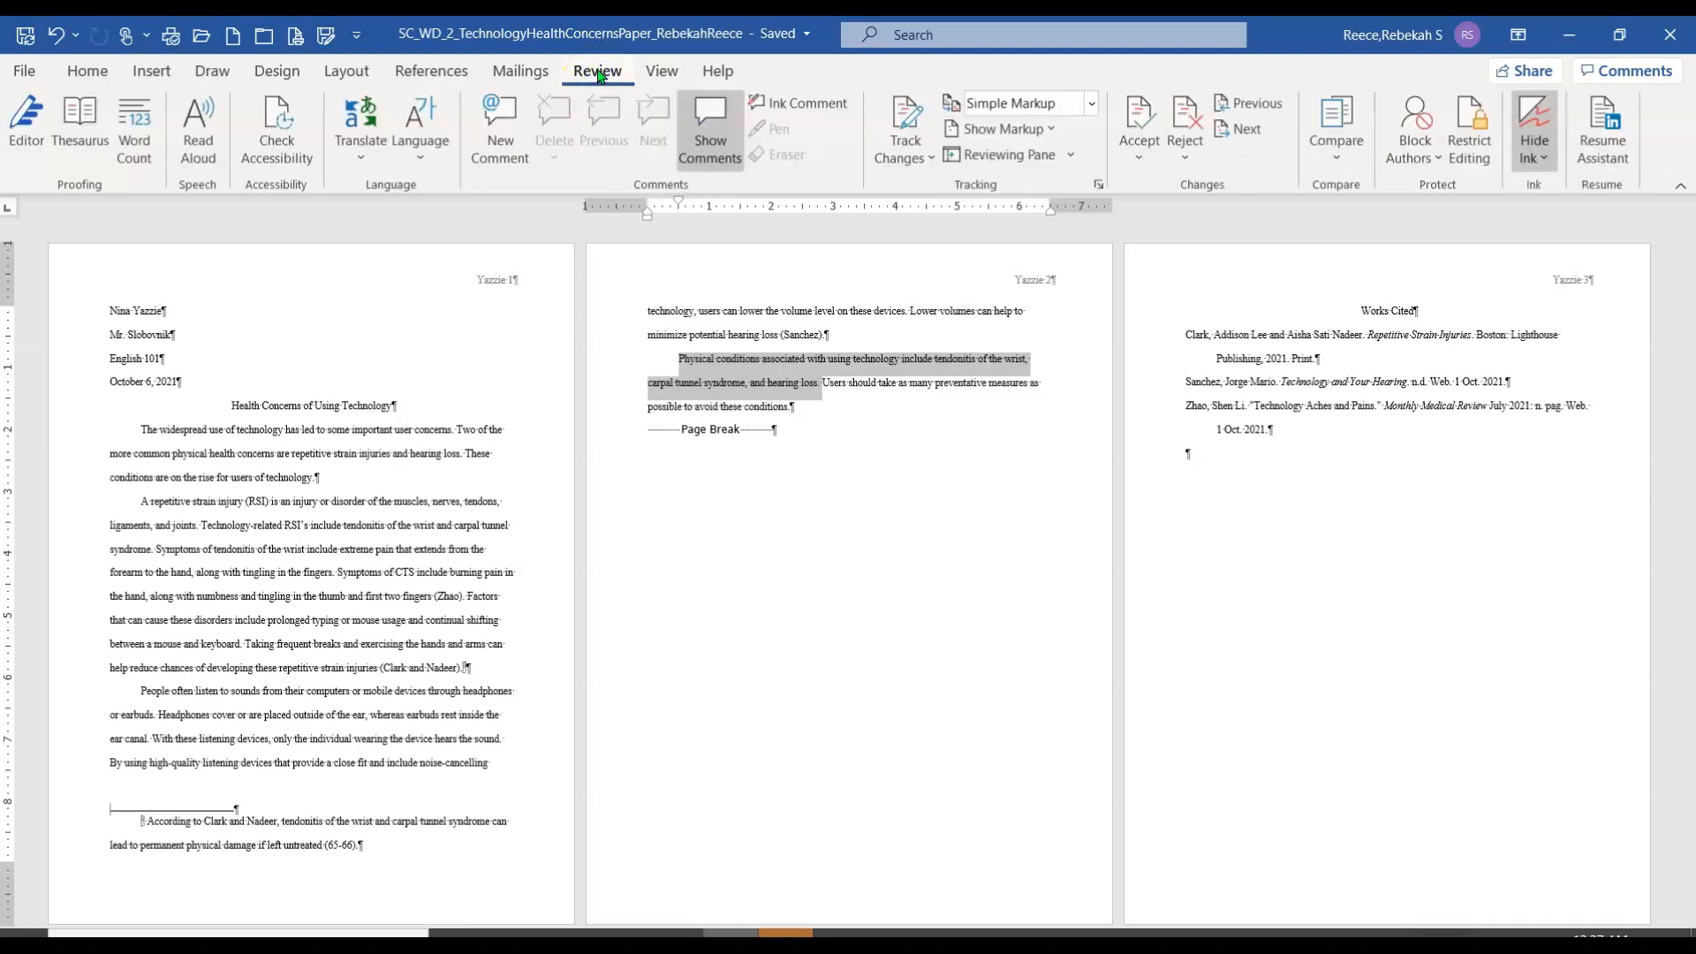
left_click(704, 164)
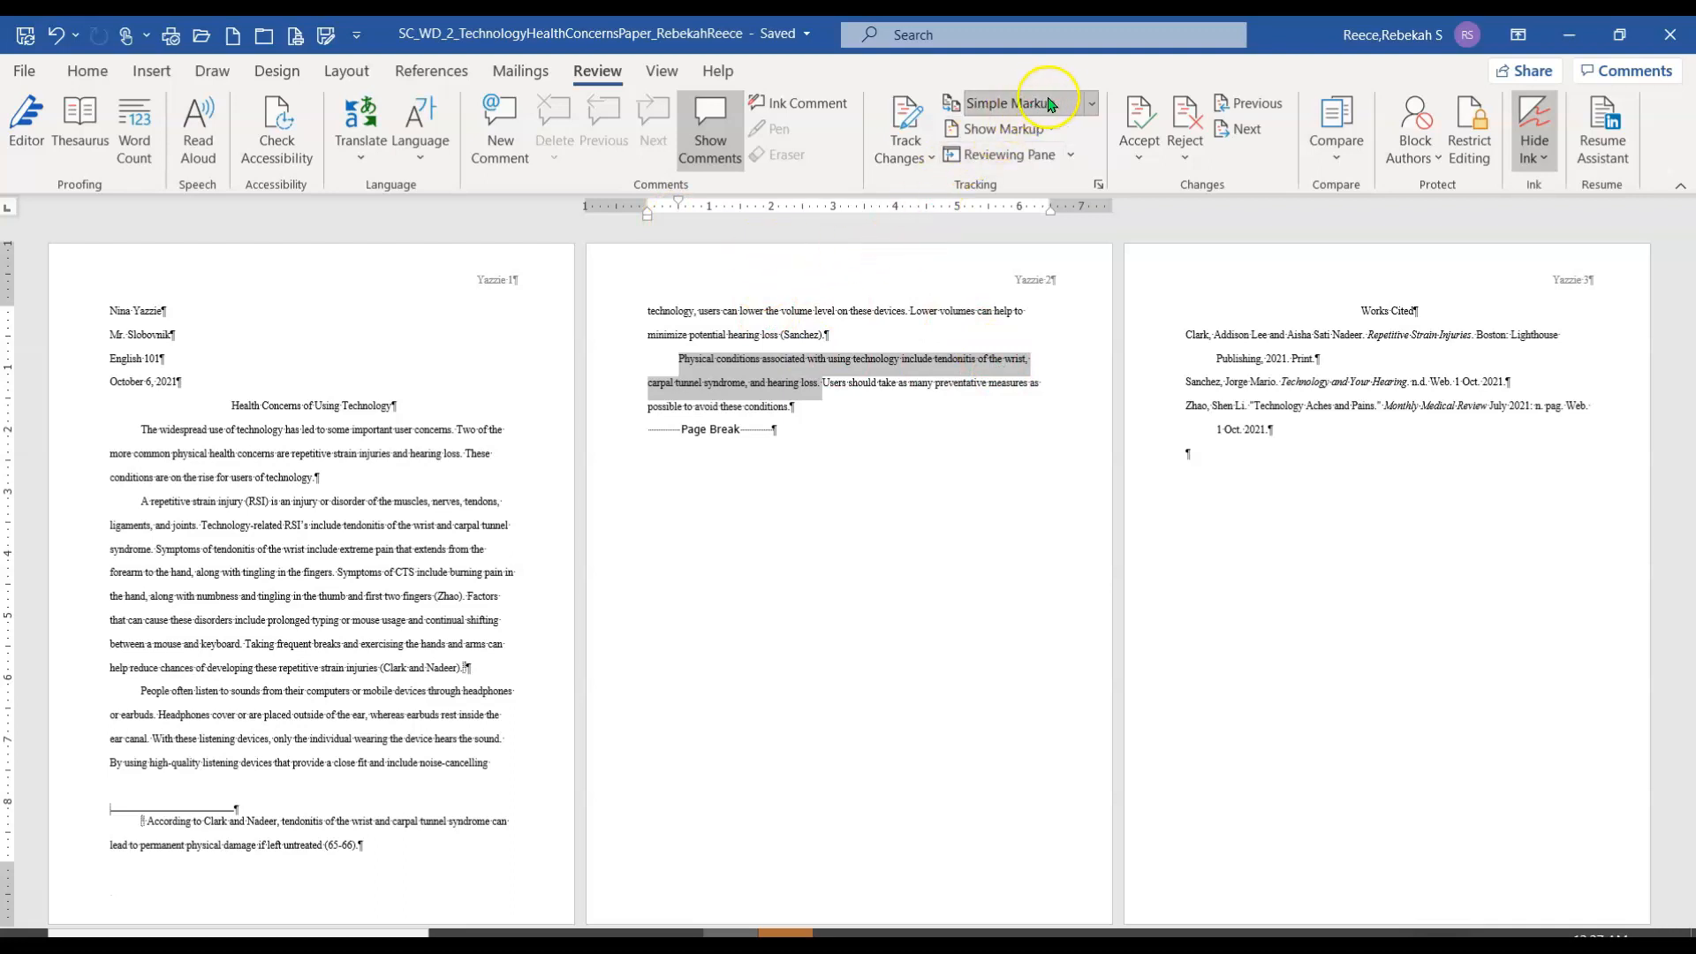
left_click(1090, 103)
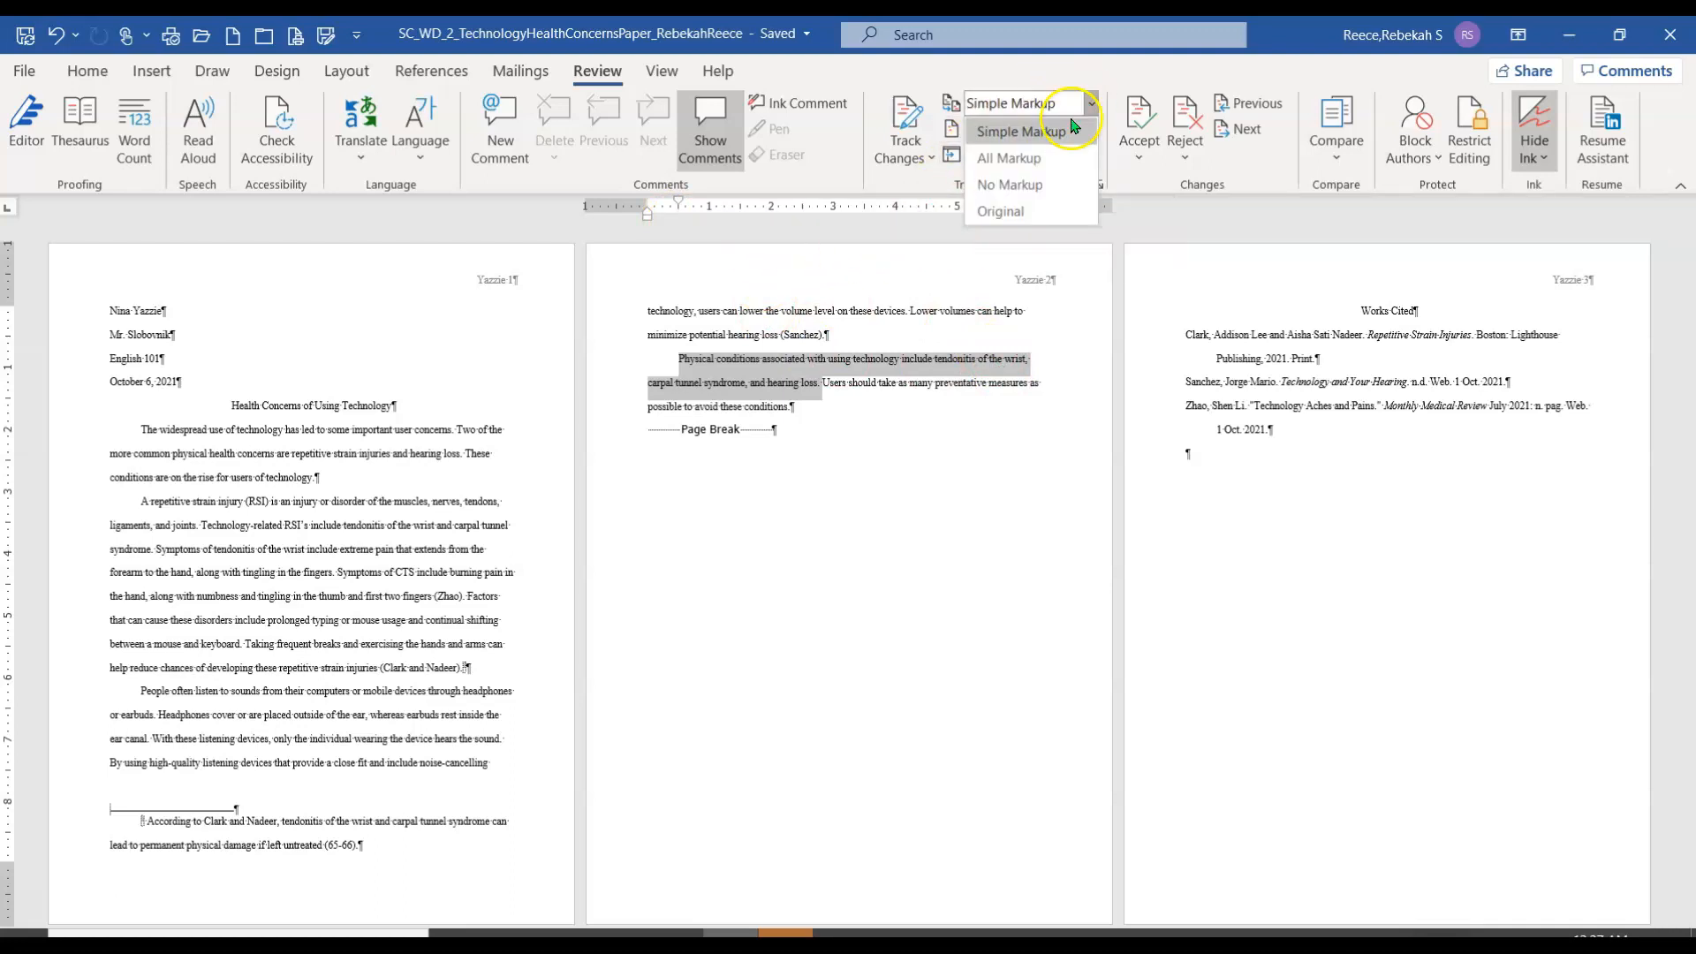
left_click(1073, 129)
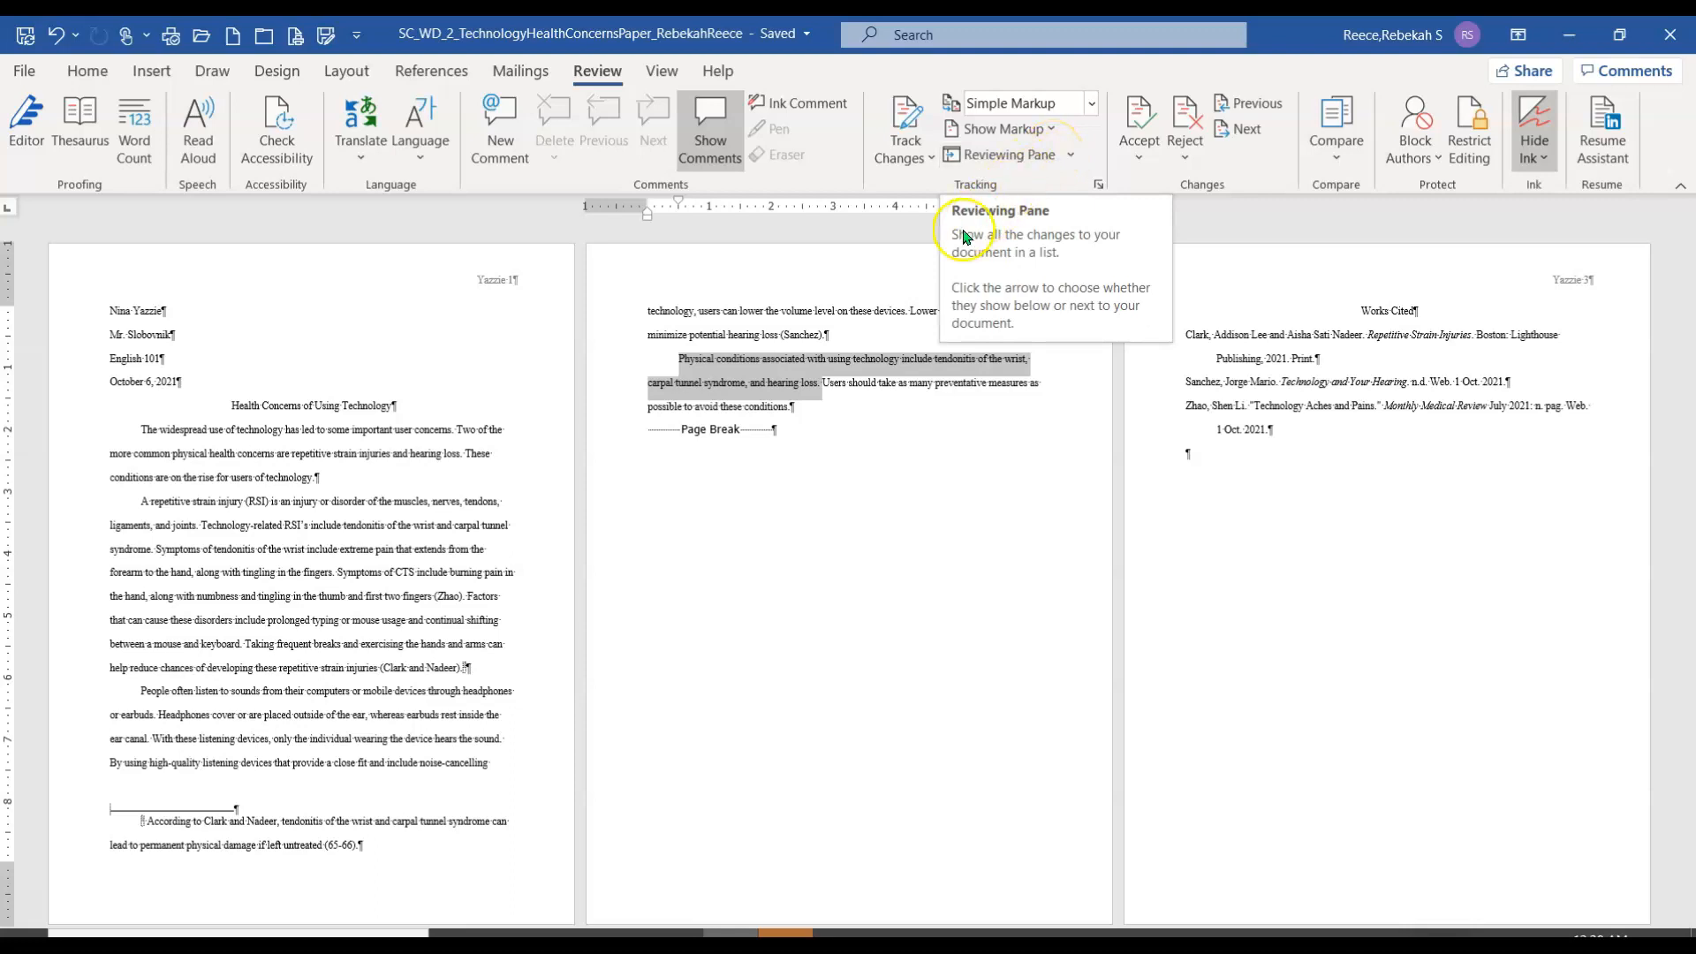
left_click(704, 136)
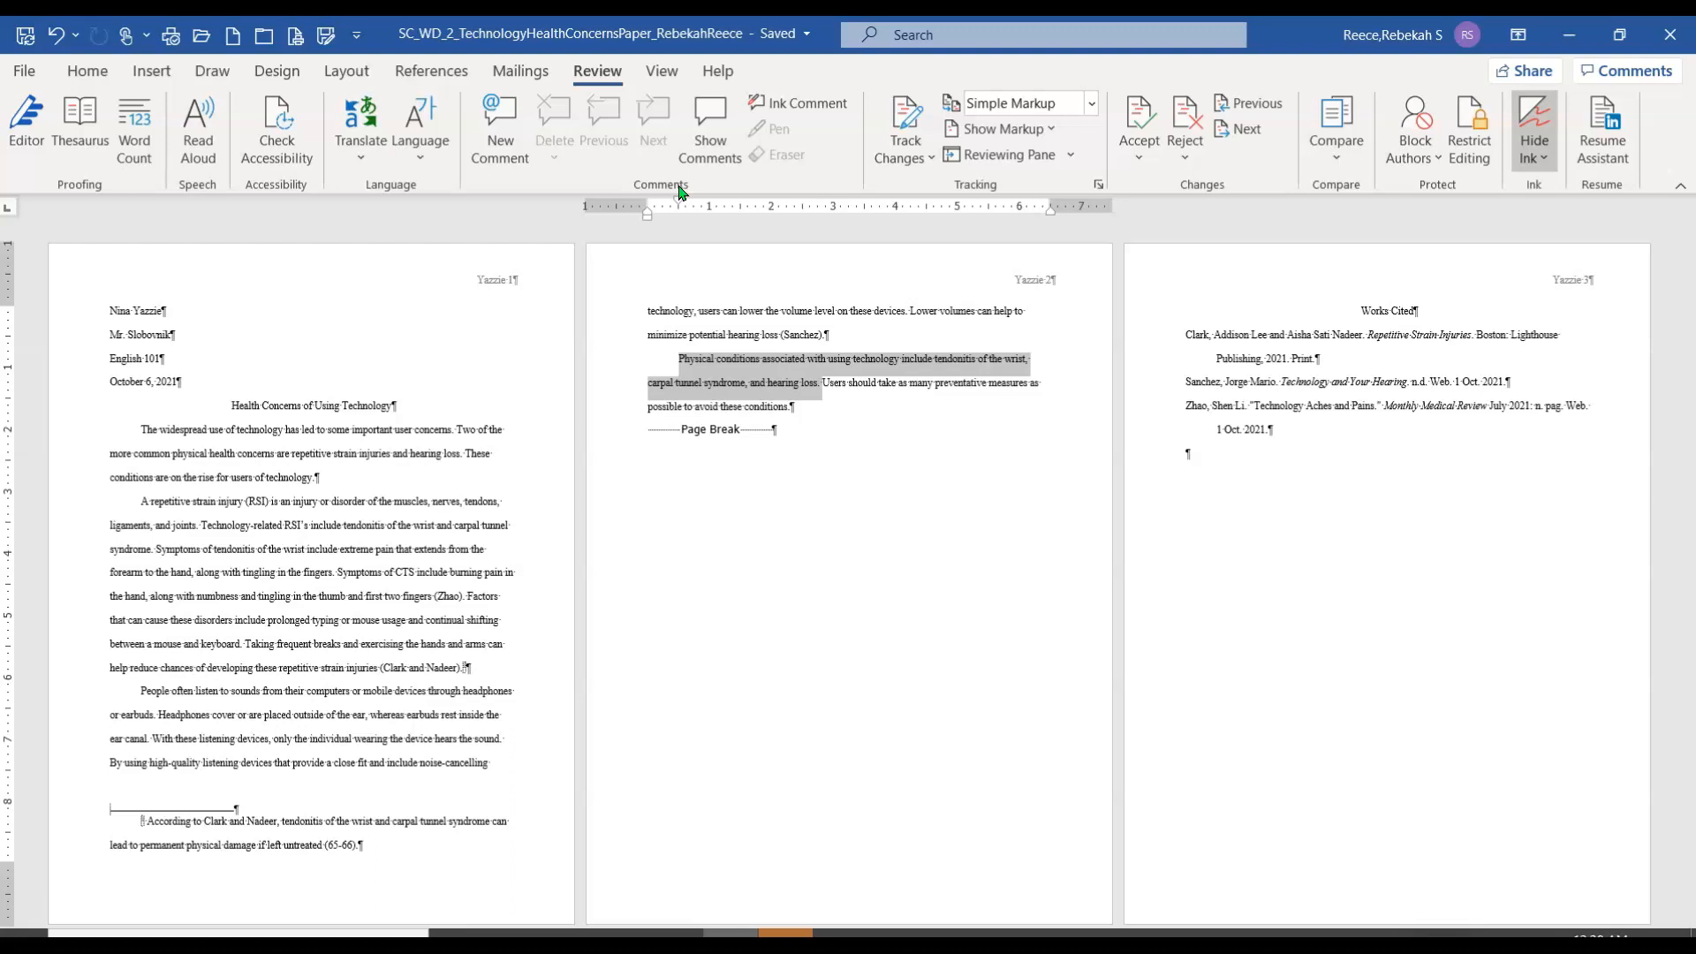
Insert a new comment on the selected "Physical conditions" sentence, open its comment balloon and close the Revisions list
left_click(496, 131)
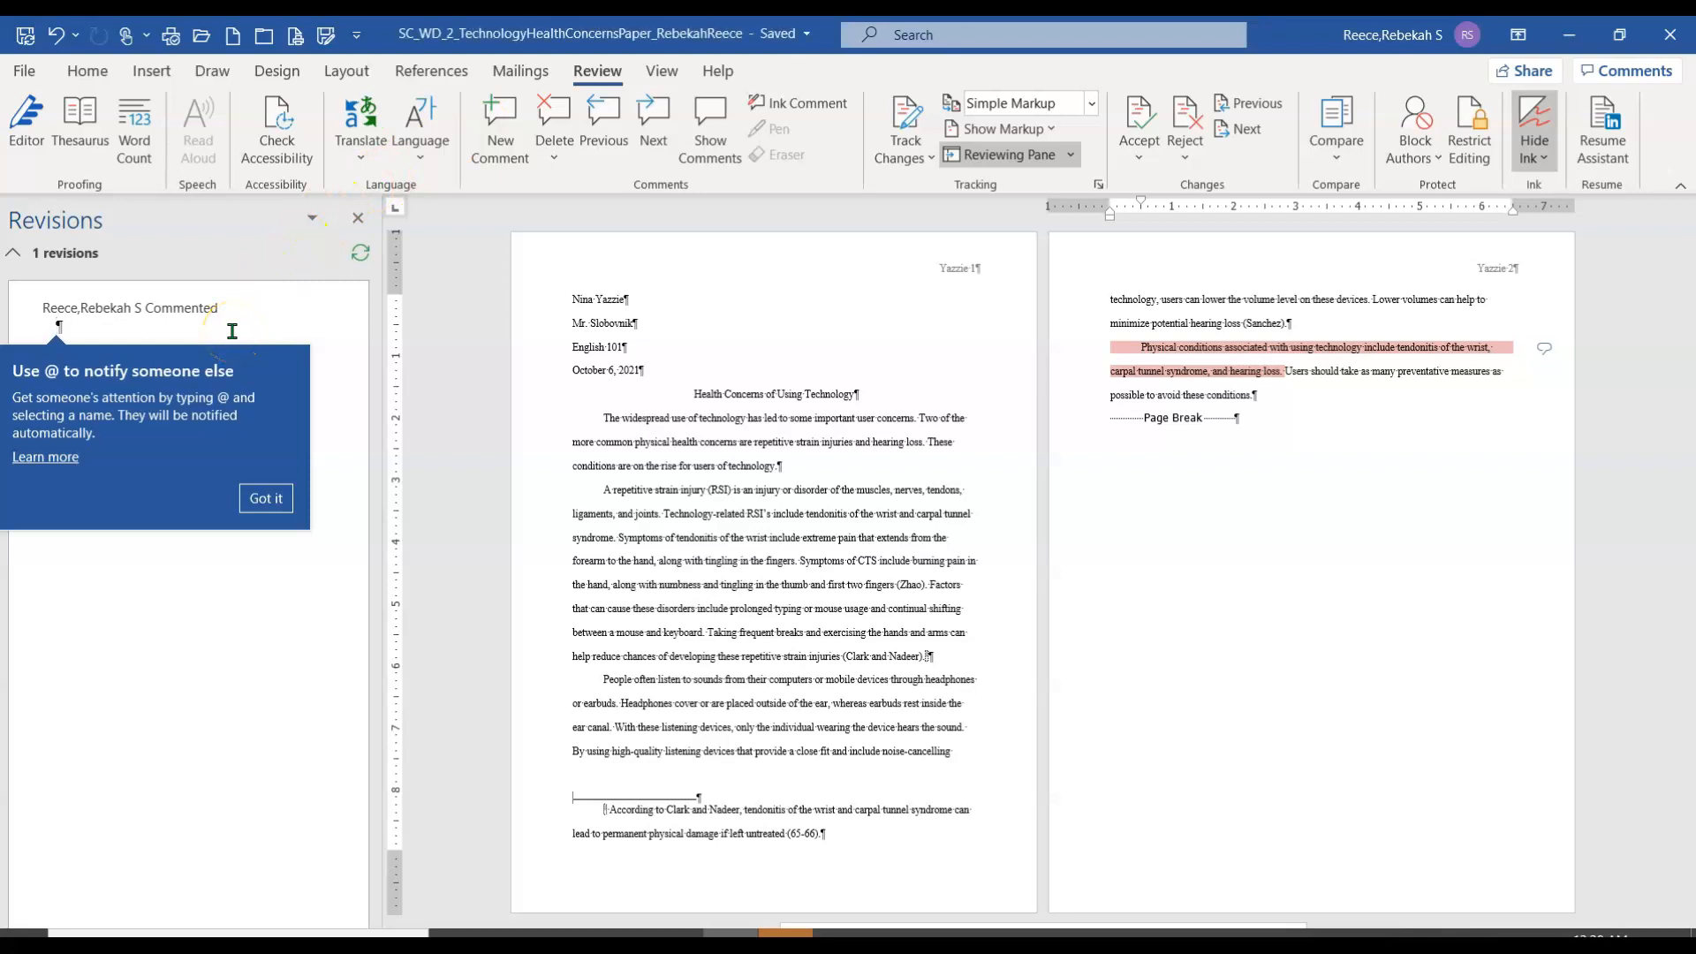
left_click(1547, 347)
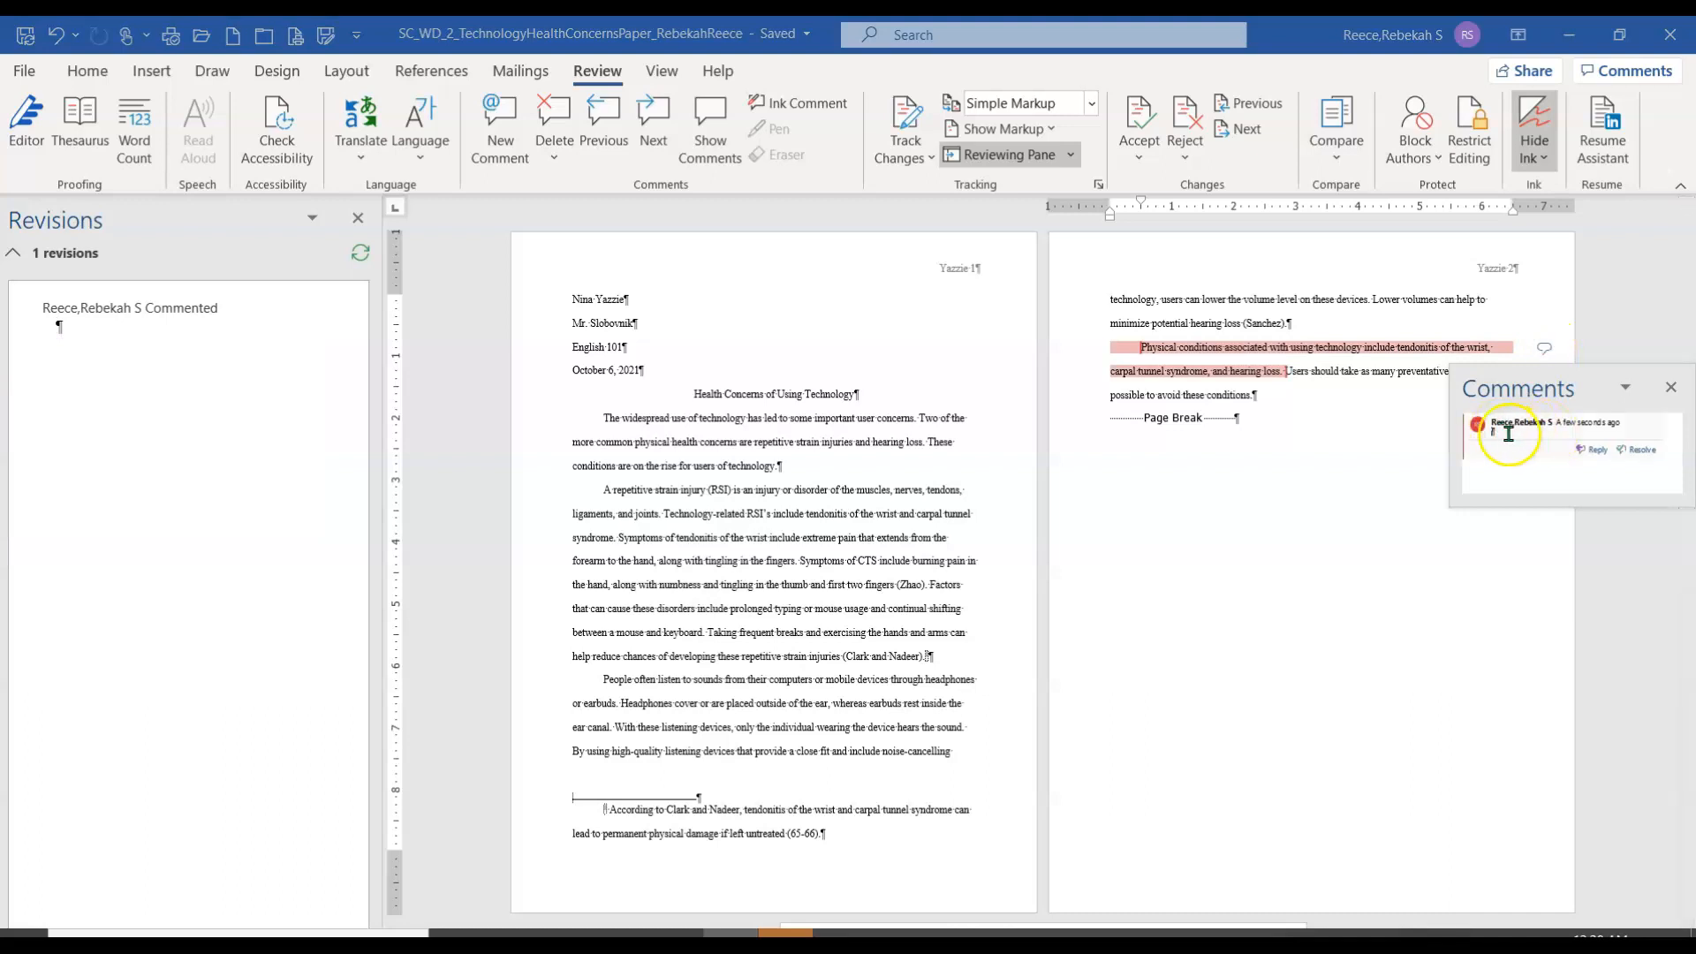
left_click(357, 217)
Enlarge the document view to 200% zoom
left_click(661, 71)
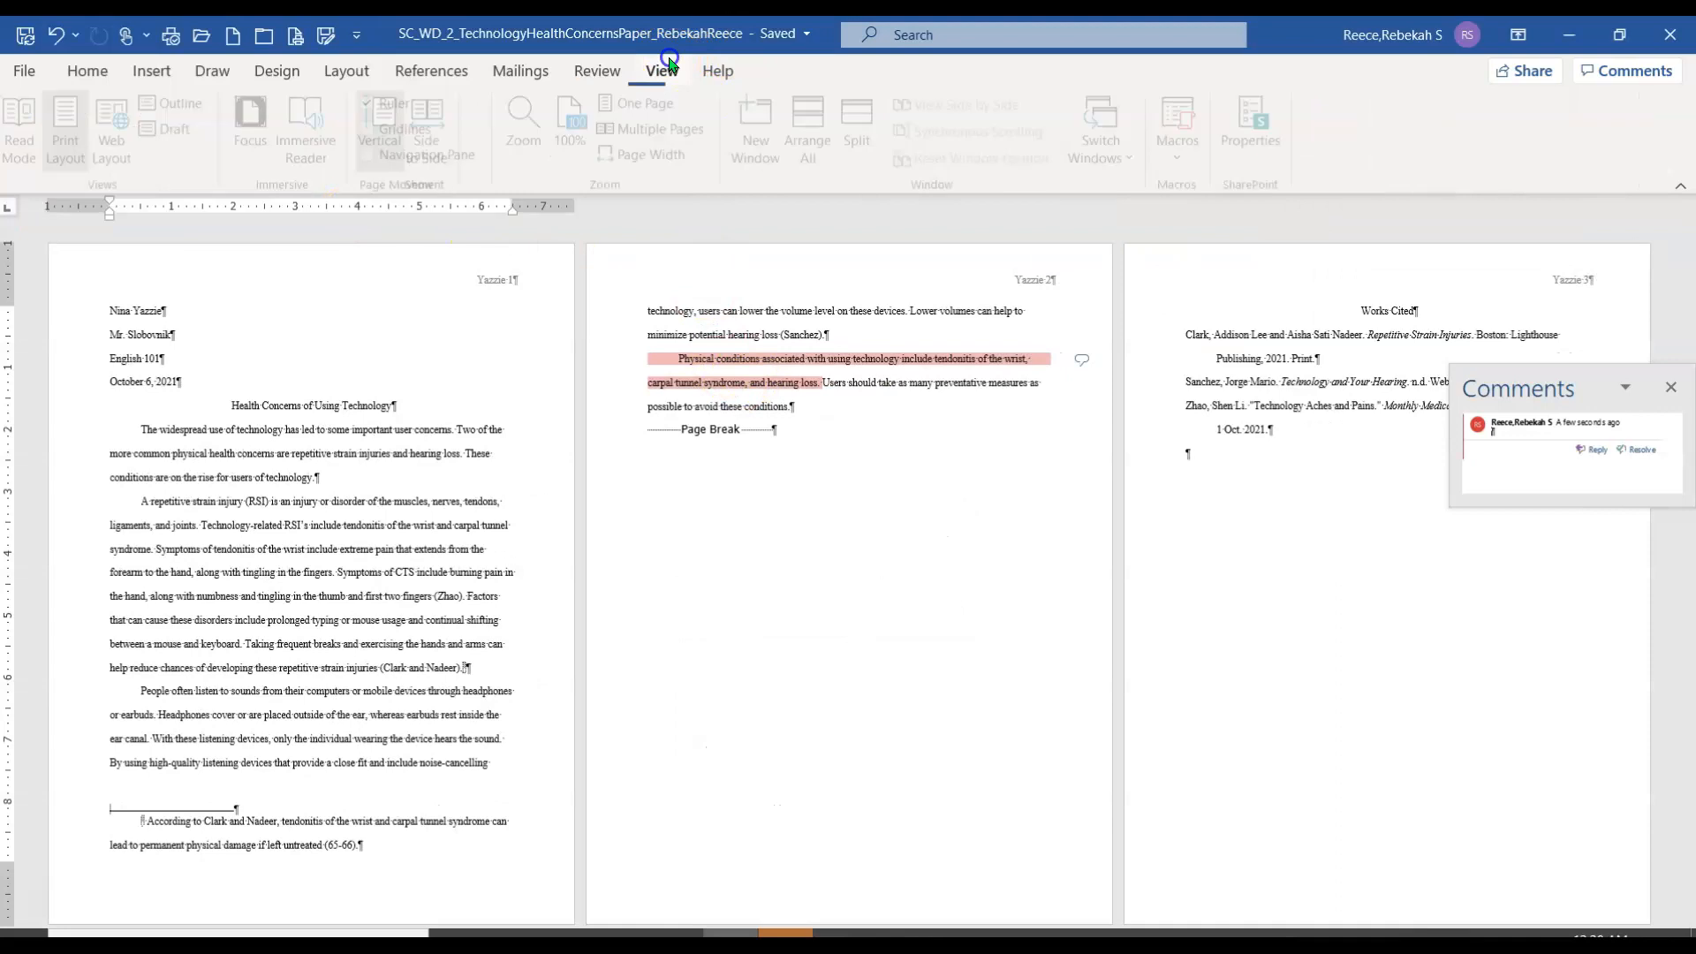
left_click(764, 103)
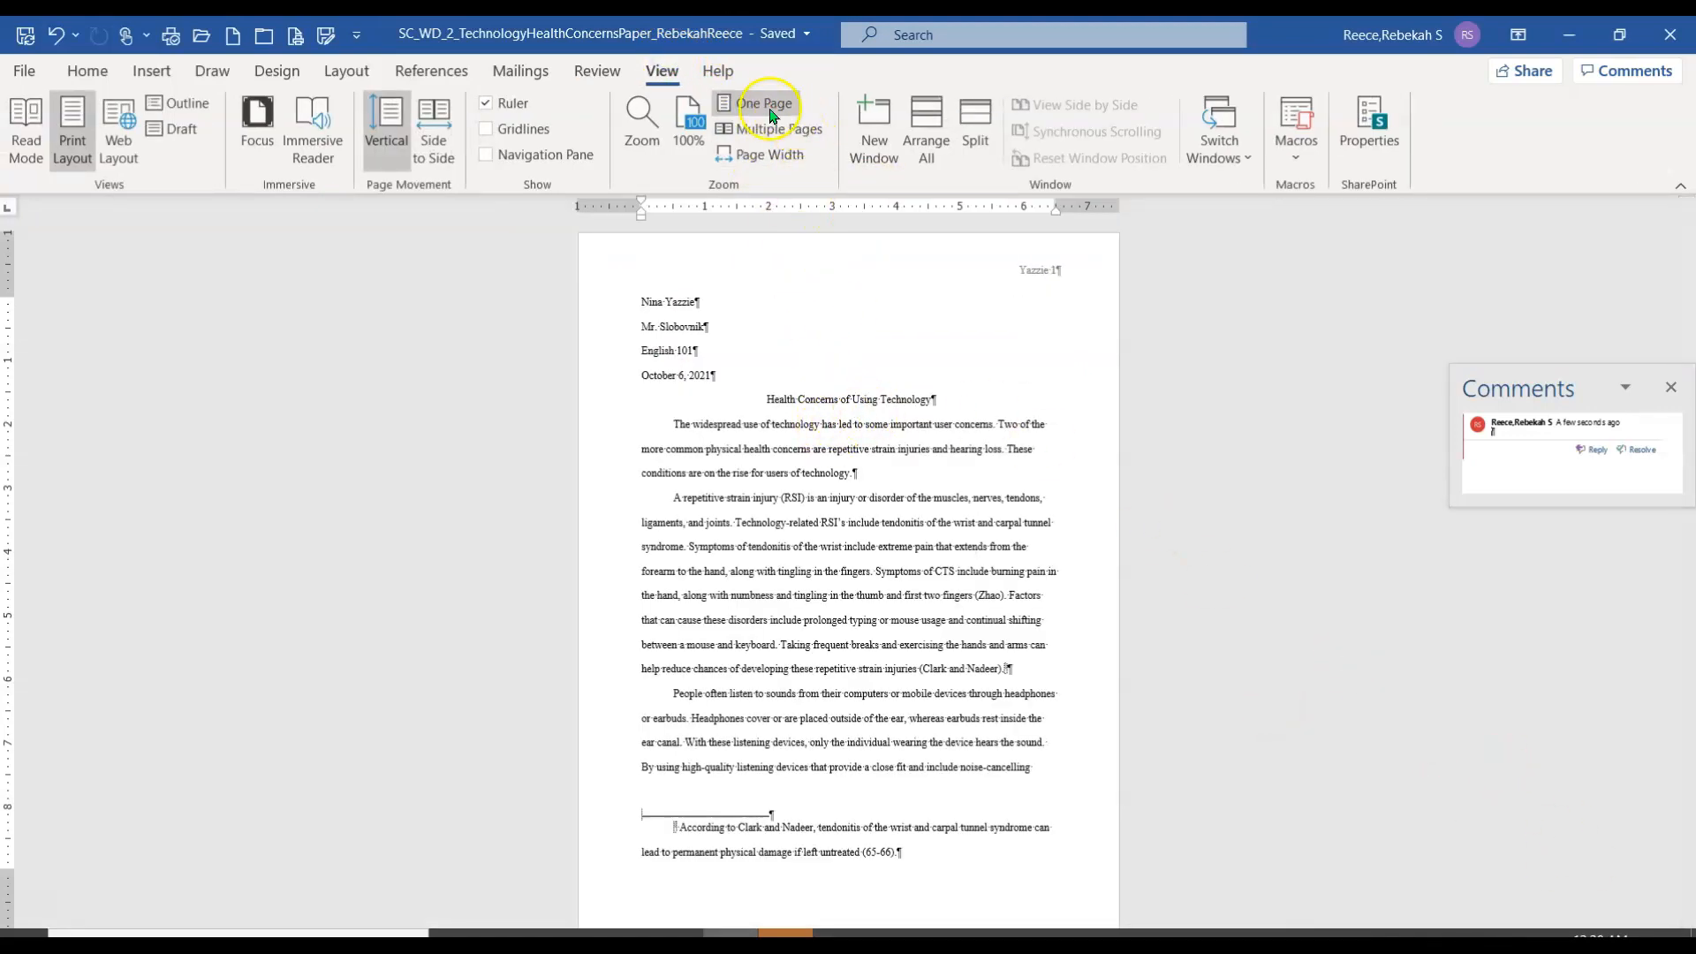
left_click(685, 124)
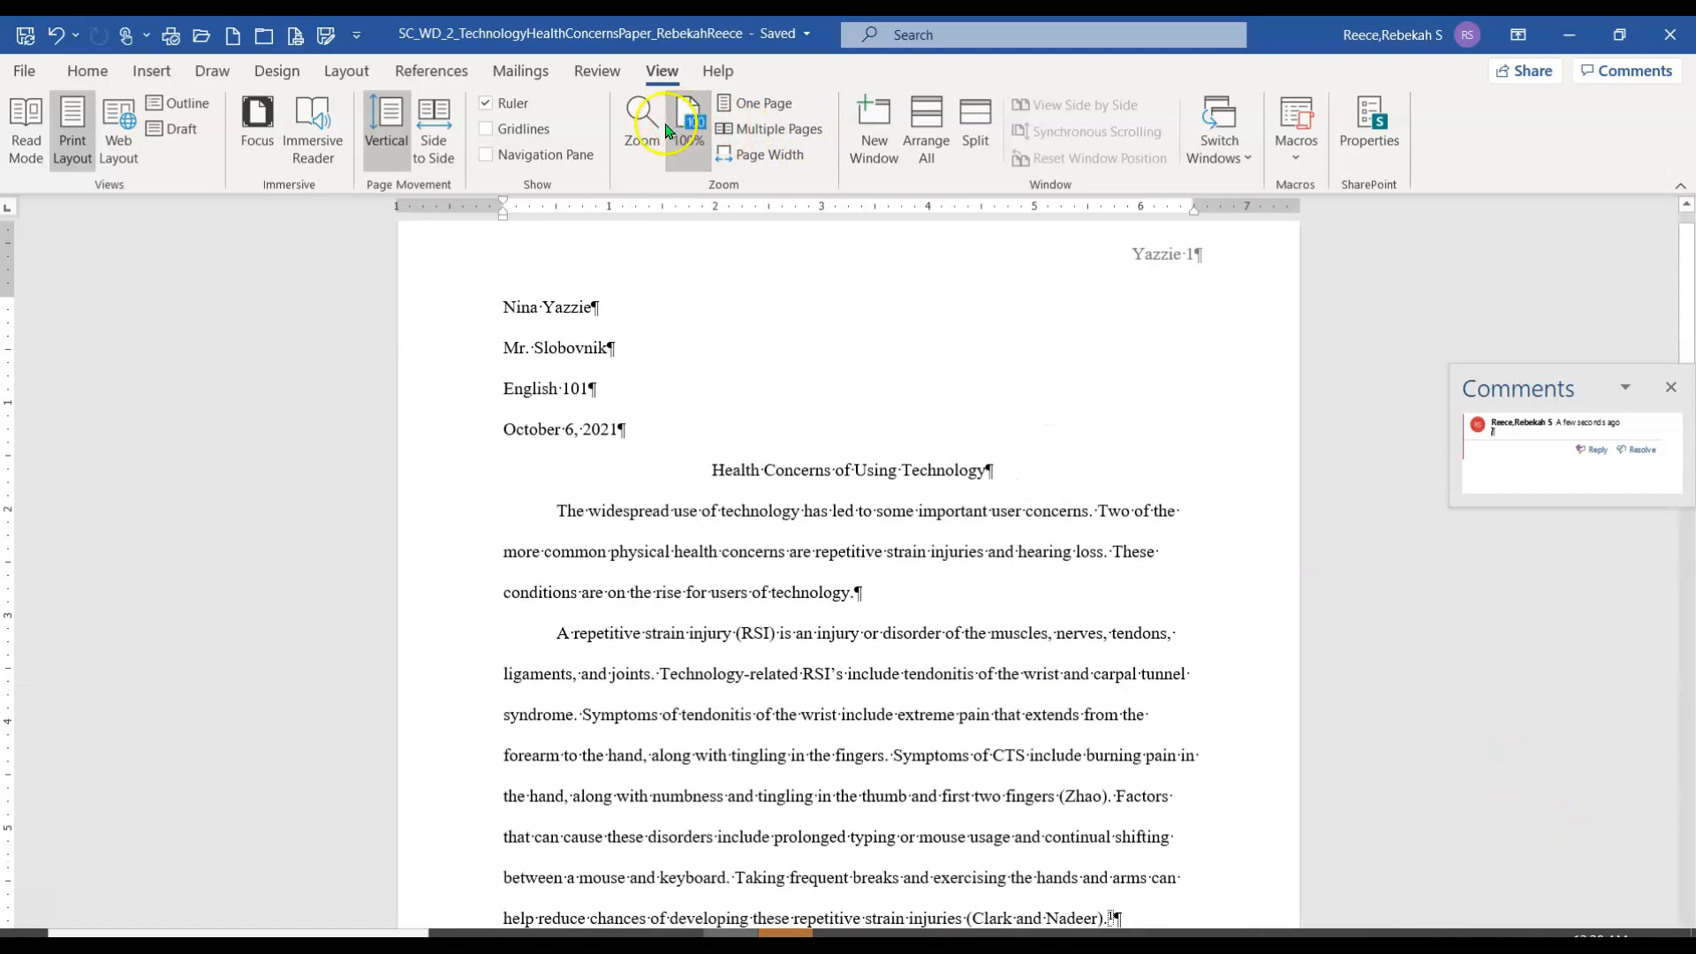
left_click(643, 122)
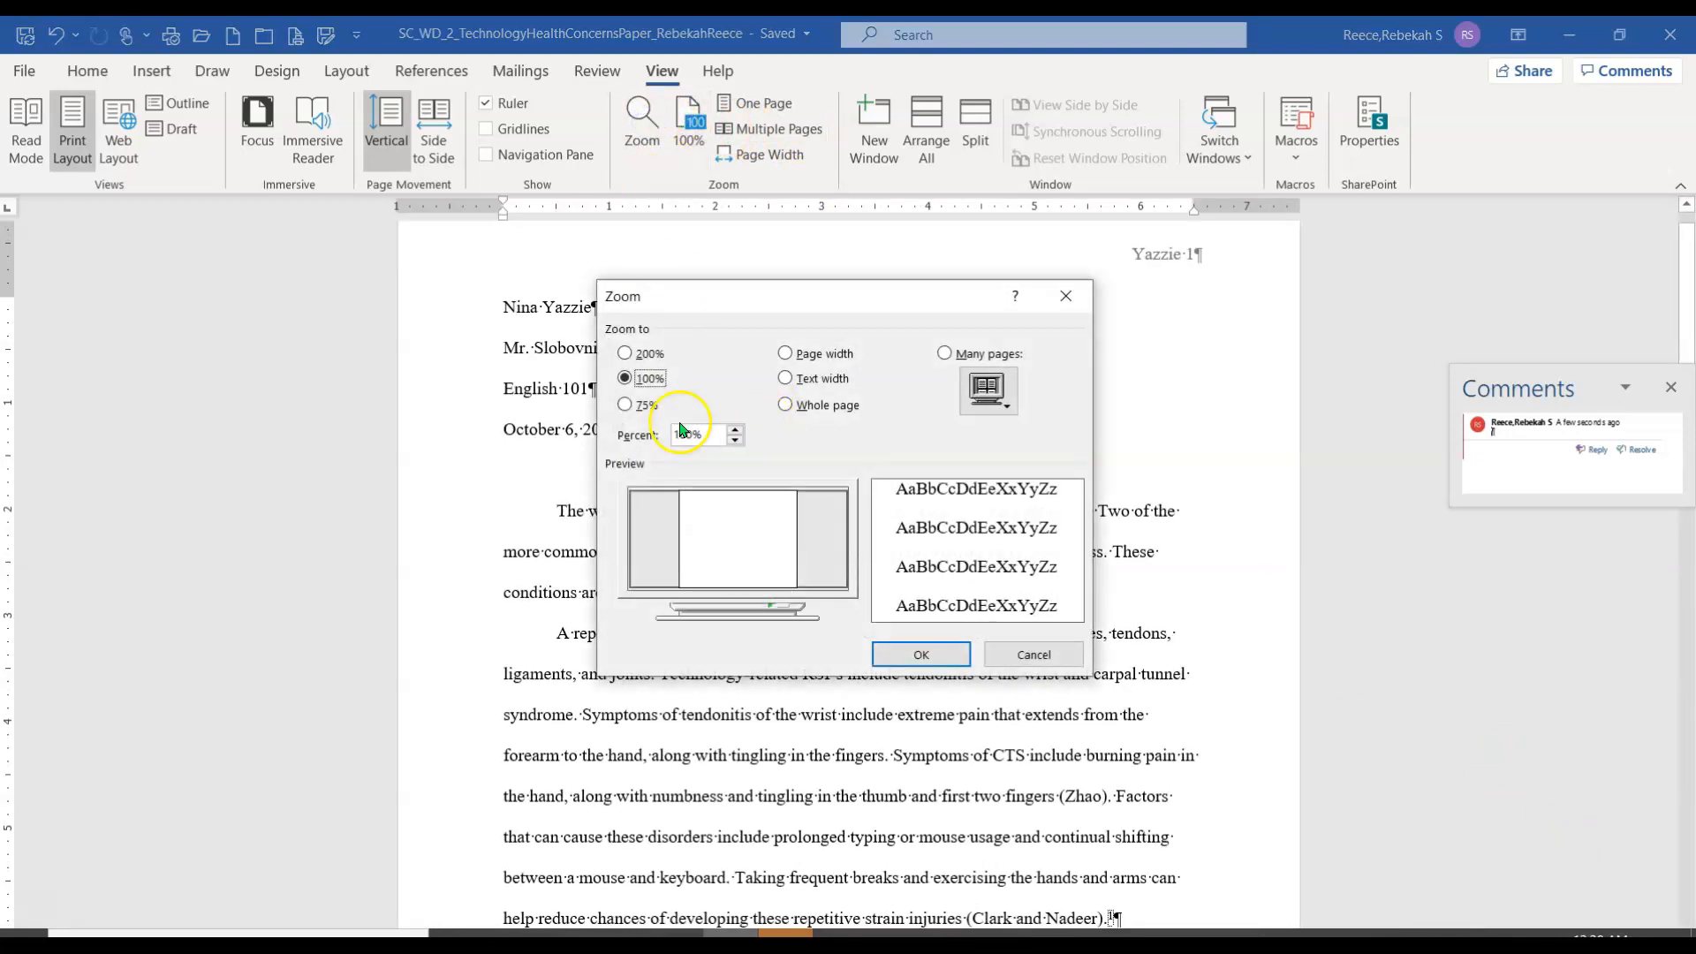
left_click(626, 353)
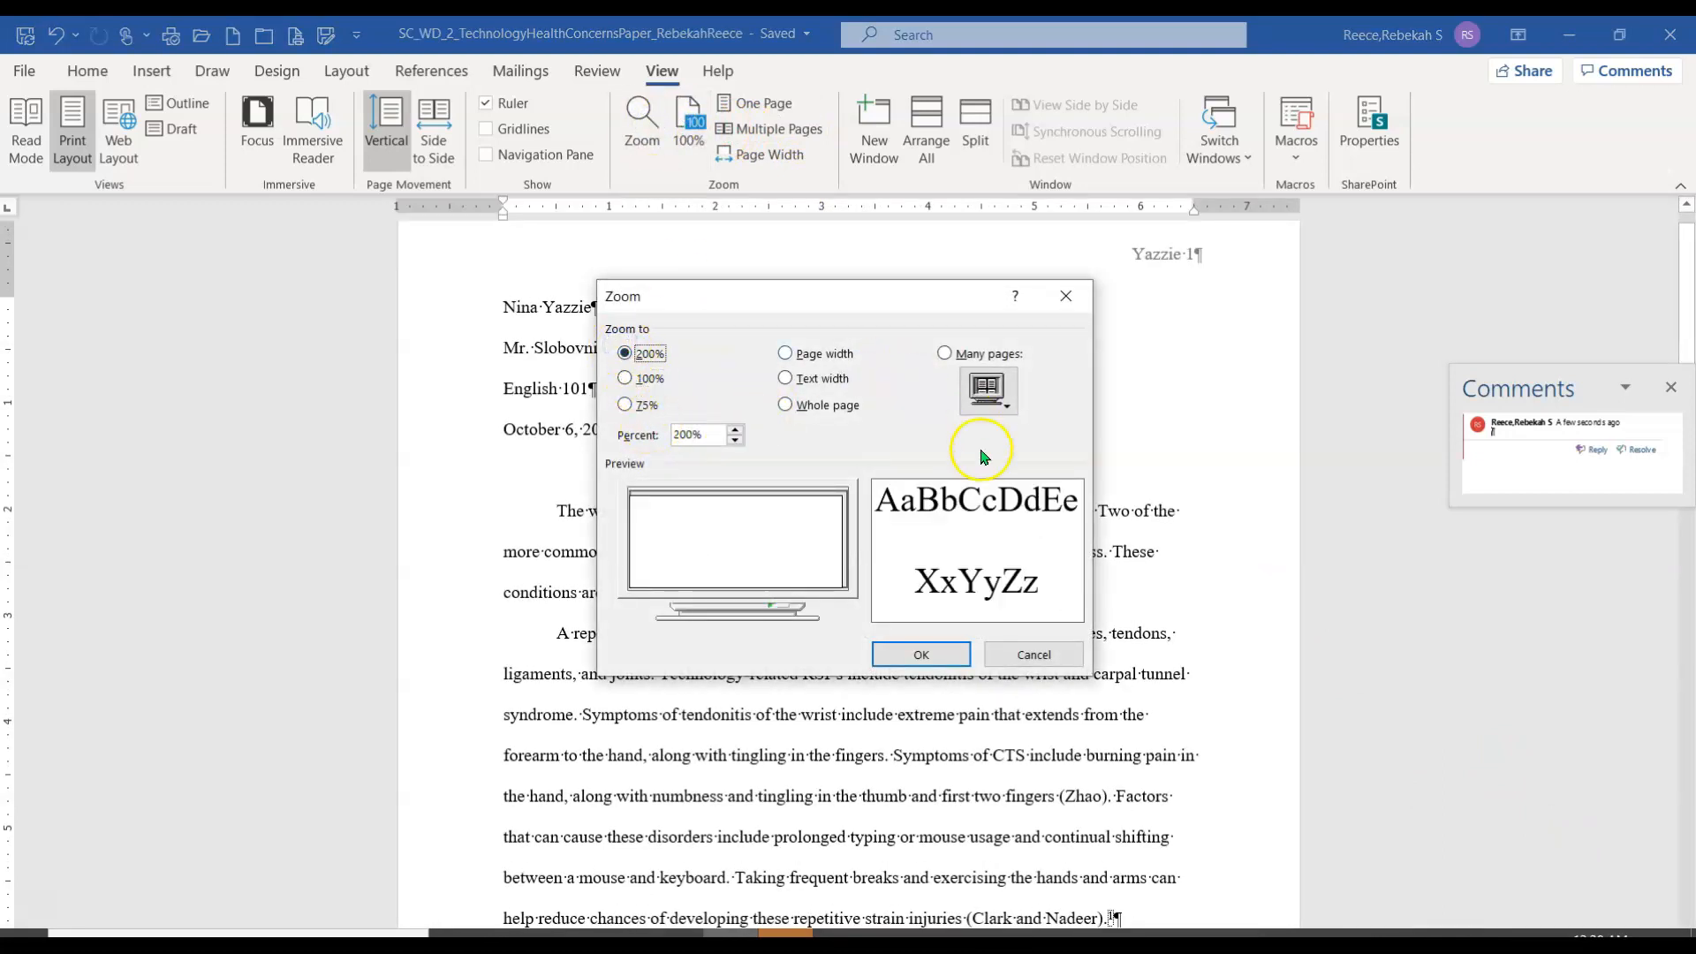
left_click(938, 652)
Select the commented sentence on page 2, and move and enlarge the floating Comments window over the page
scroll(932, 545, "down", 15)
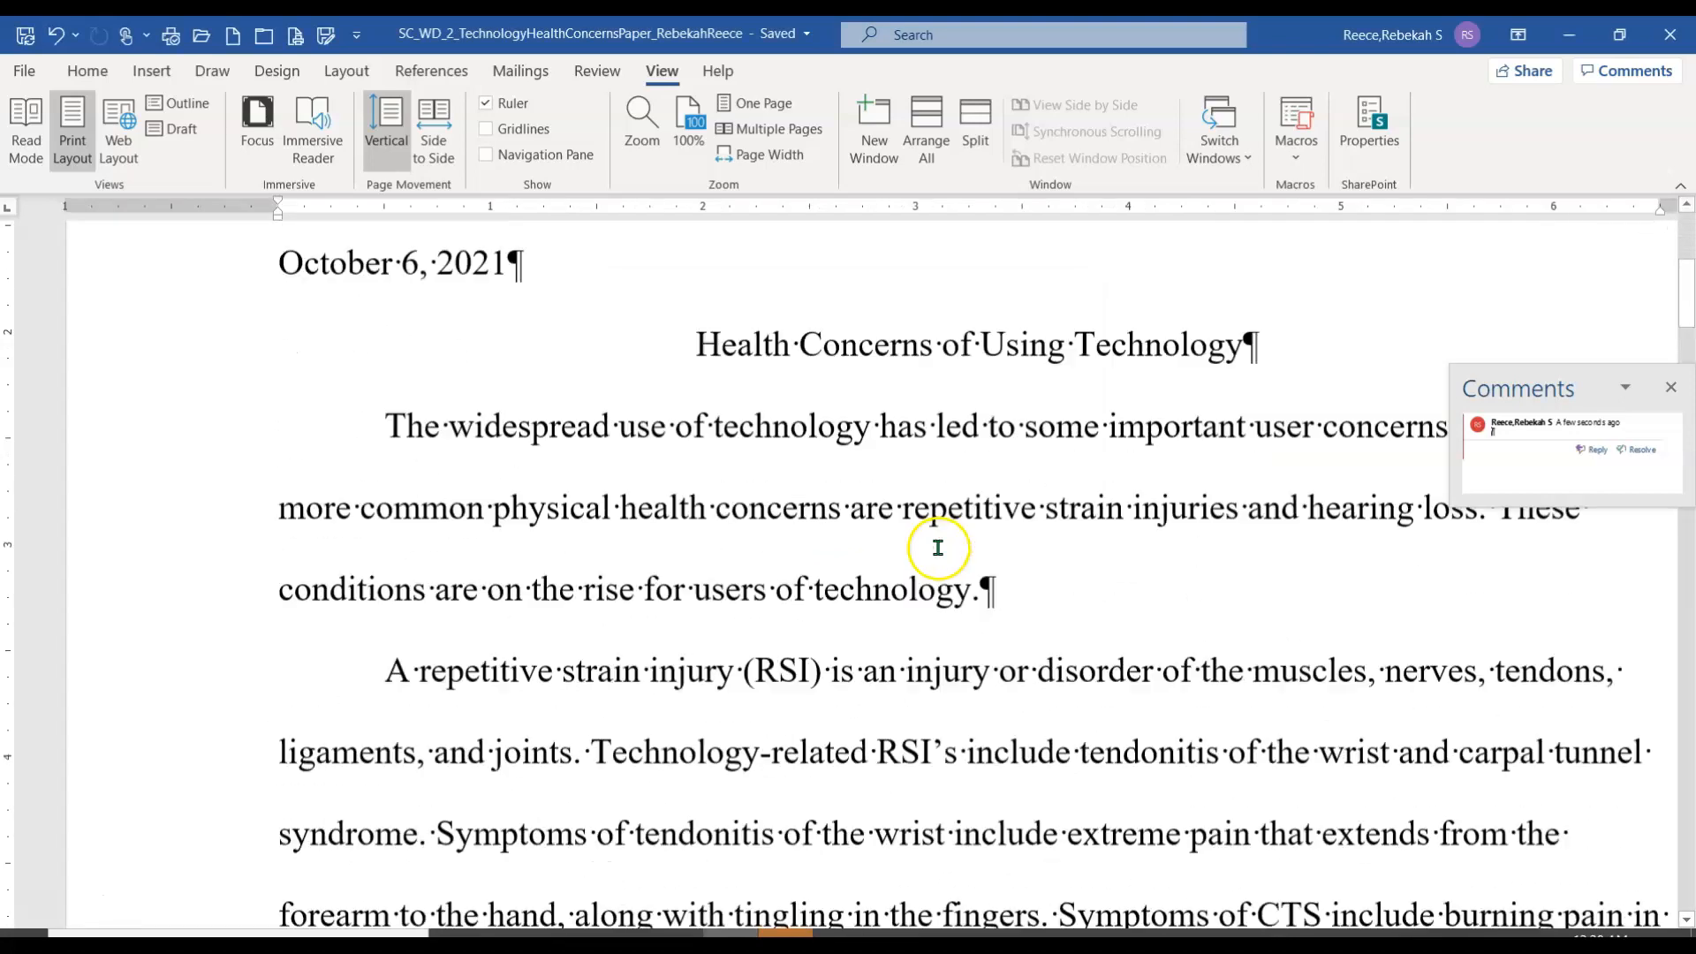
scroll(1030, 569, "down", 5)
scroll(1031, 569, "up", 3)
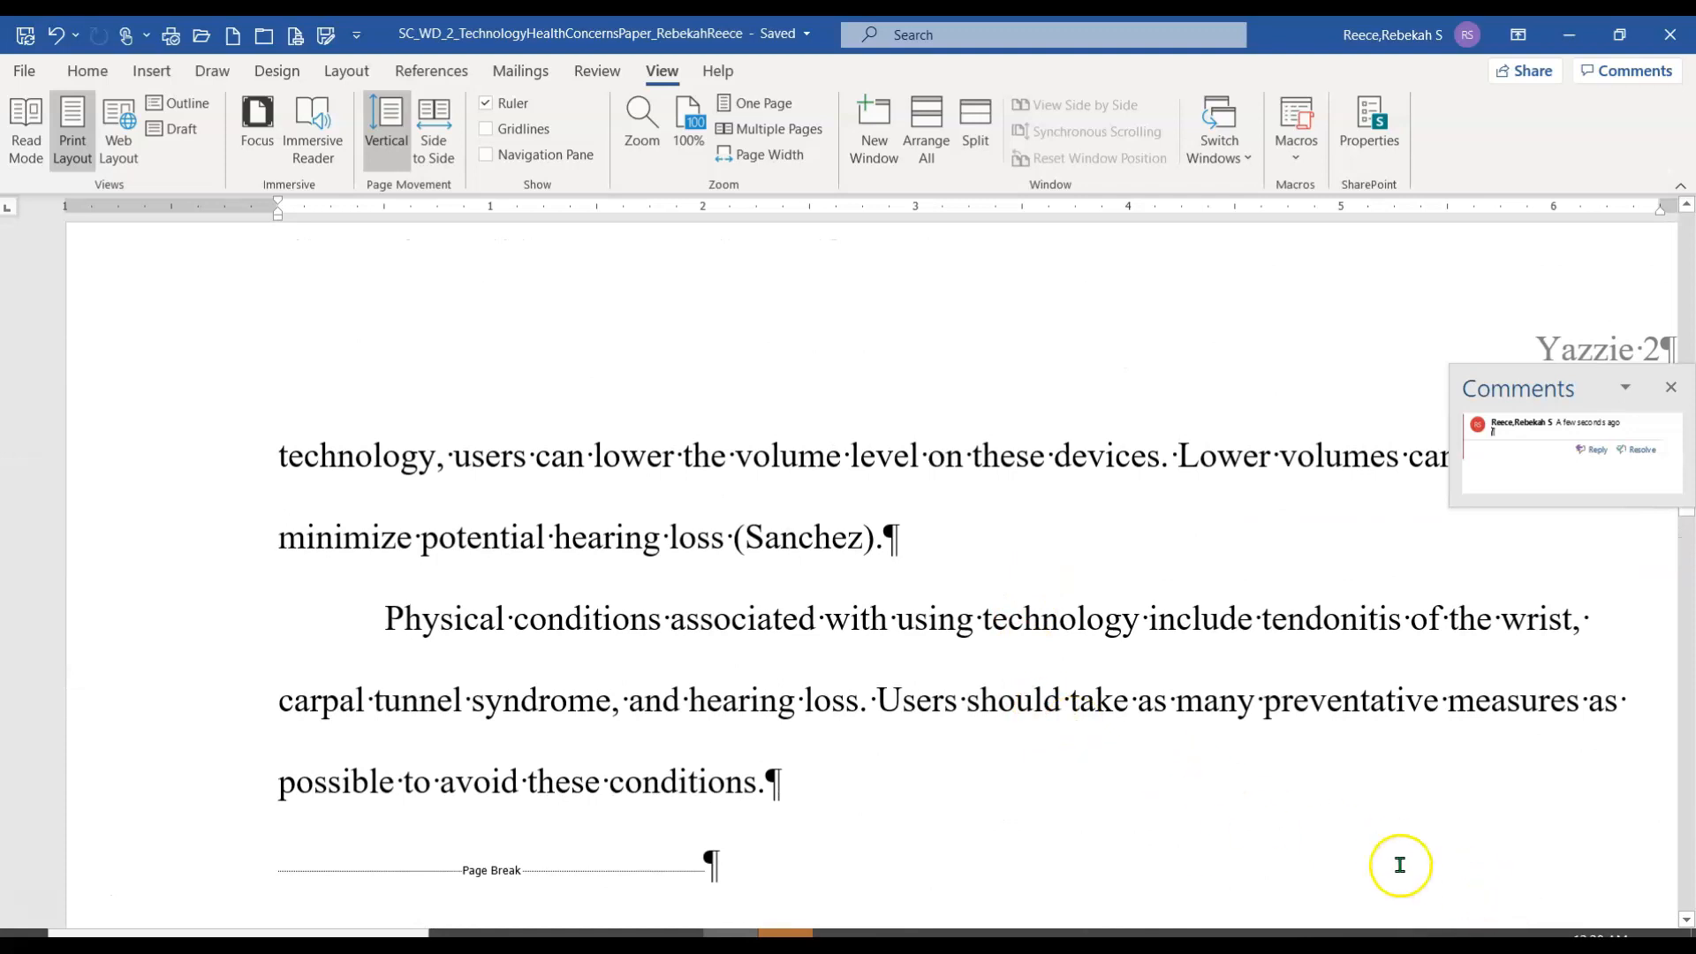
left_click_drag(389, 619, 867, 698)
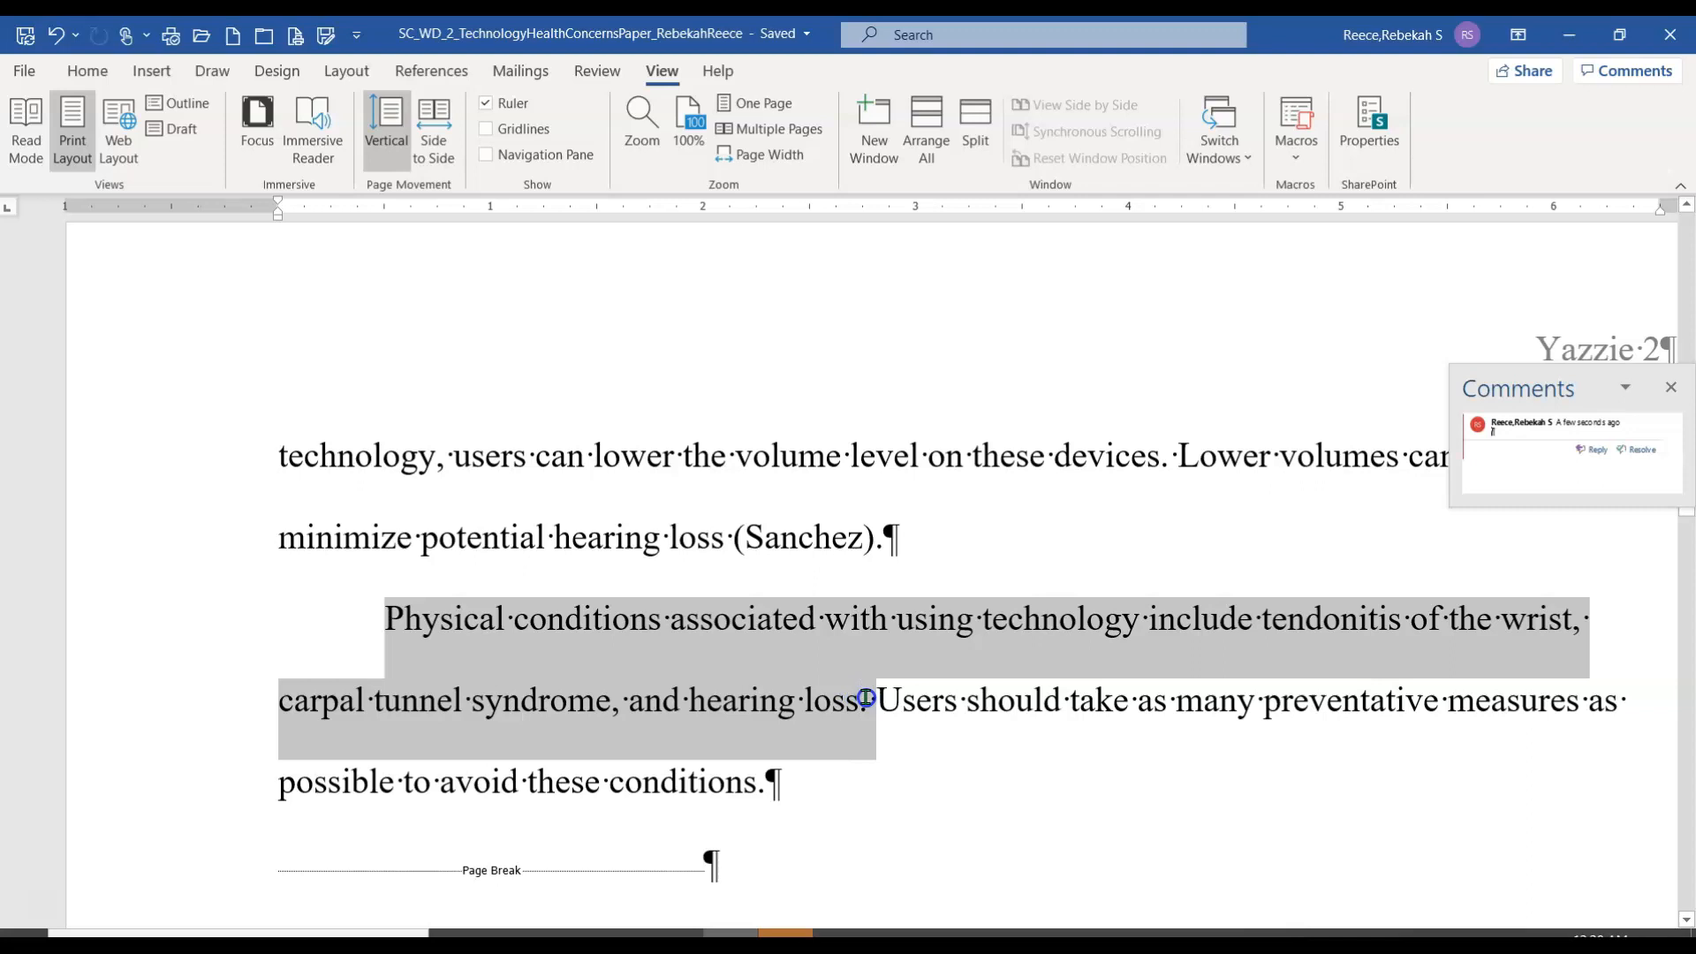
left_click_drag(867, 698, 867, 701)
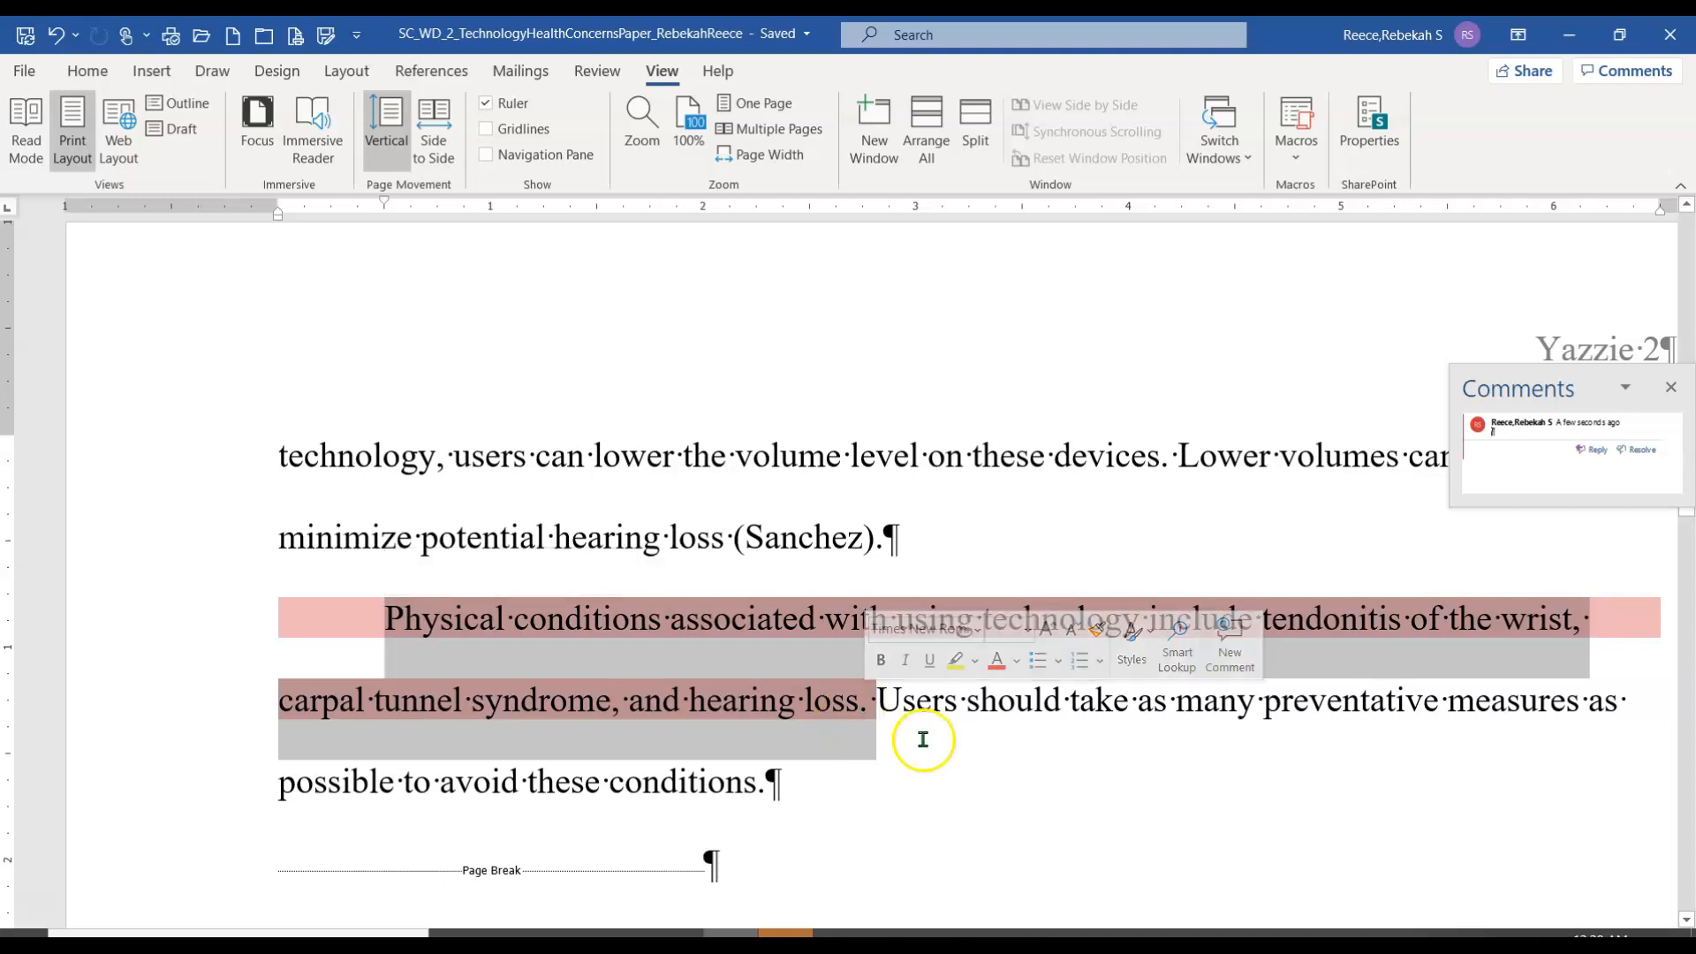
left_click(1542, 437)
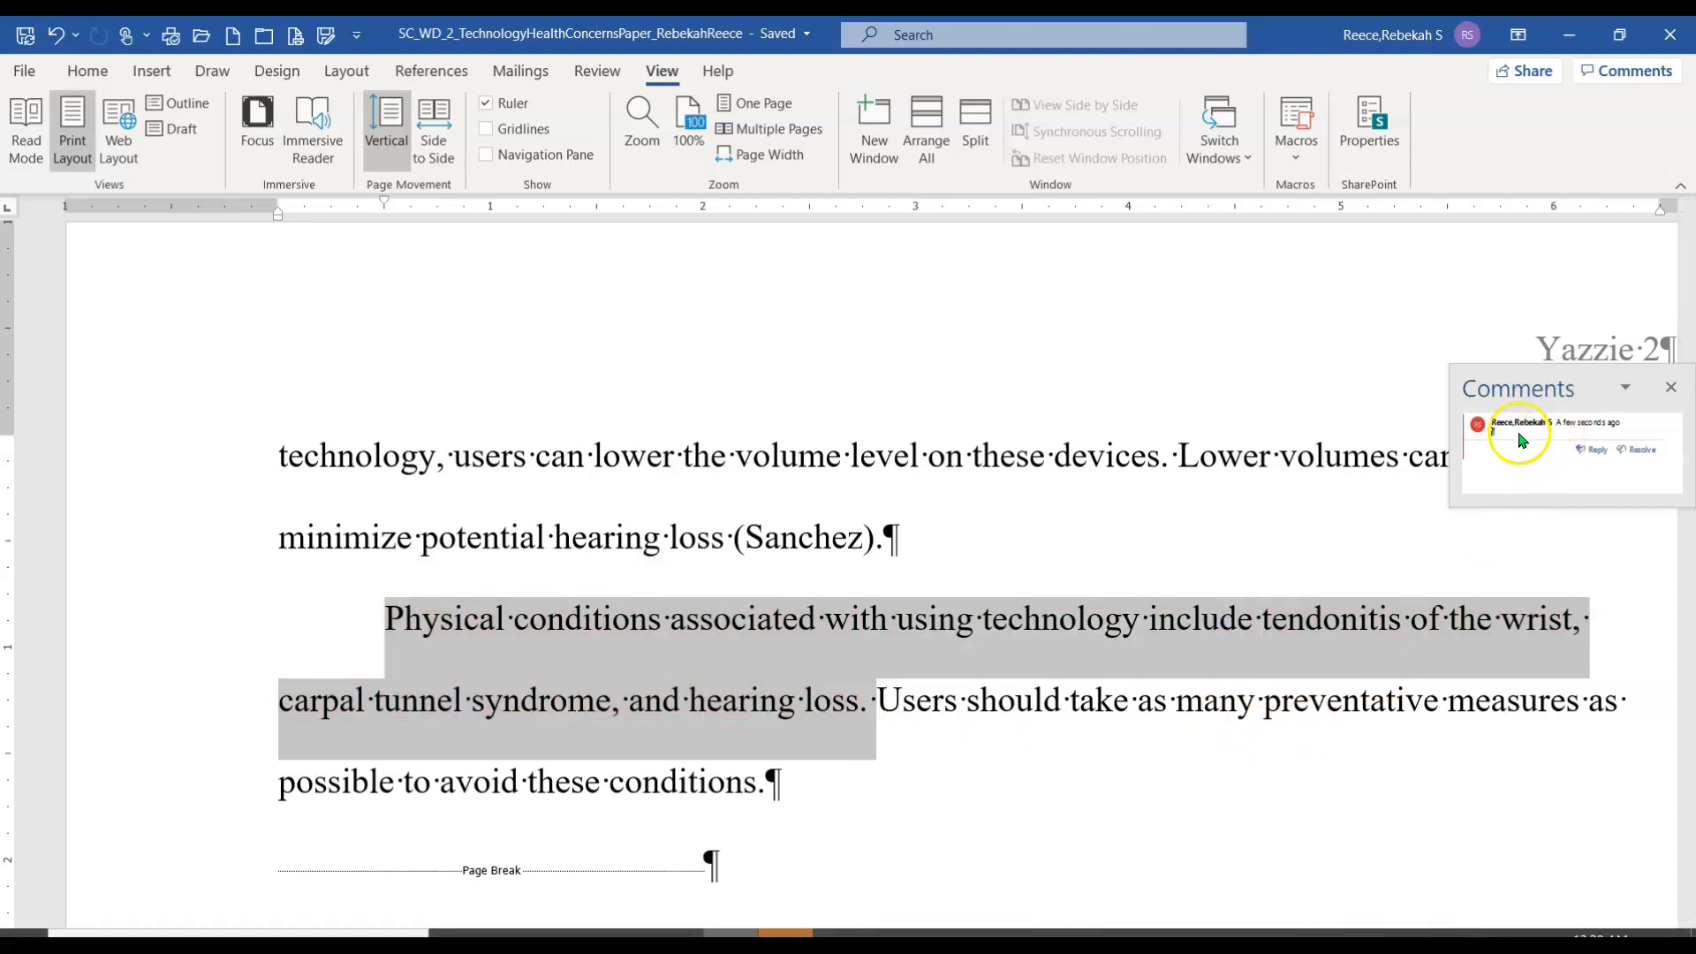
left_click_drag(1533, 393, 683, 314)
left_click_drag(833, 418, 1051, 565)
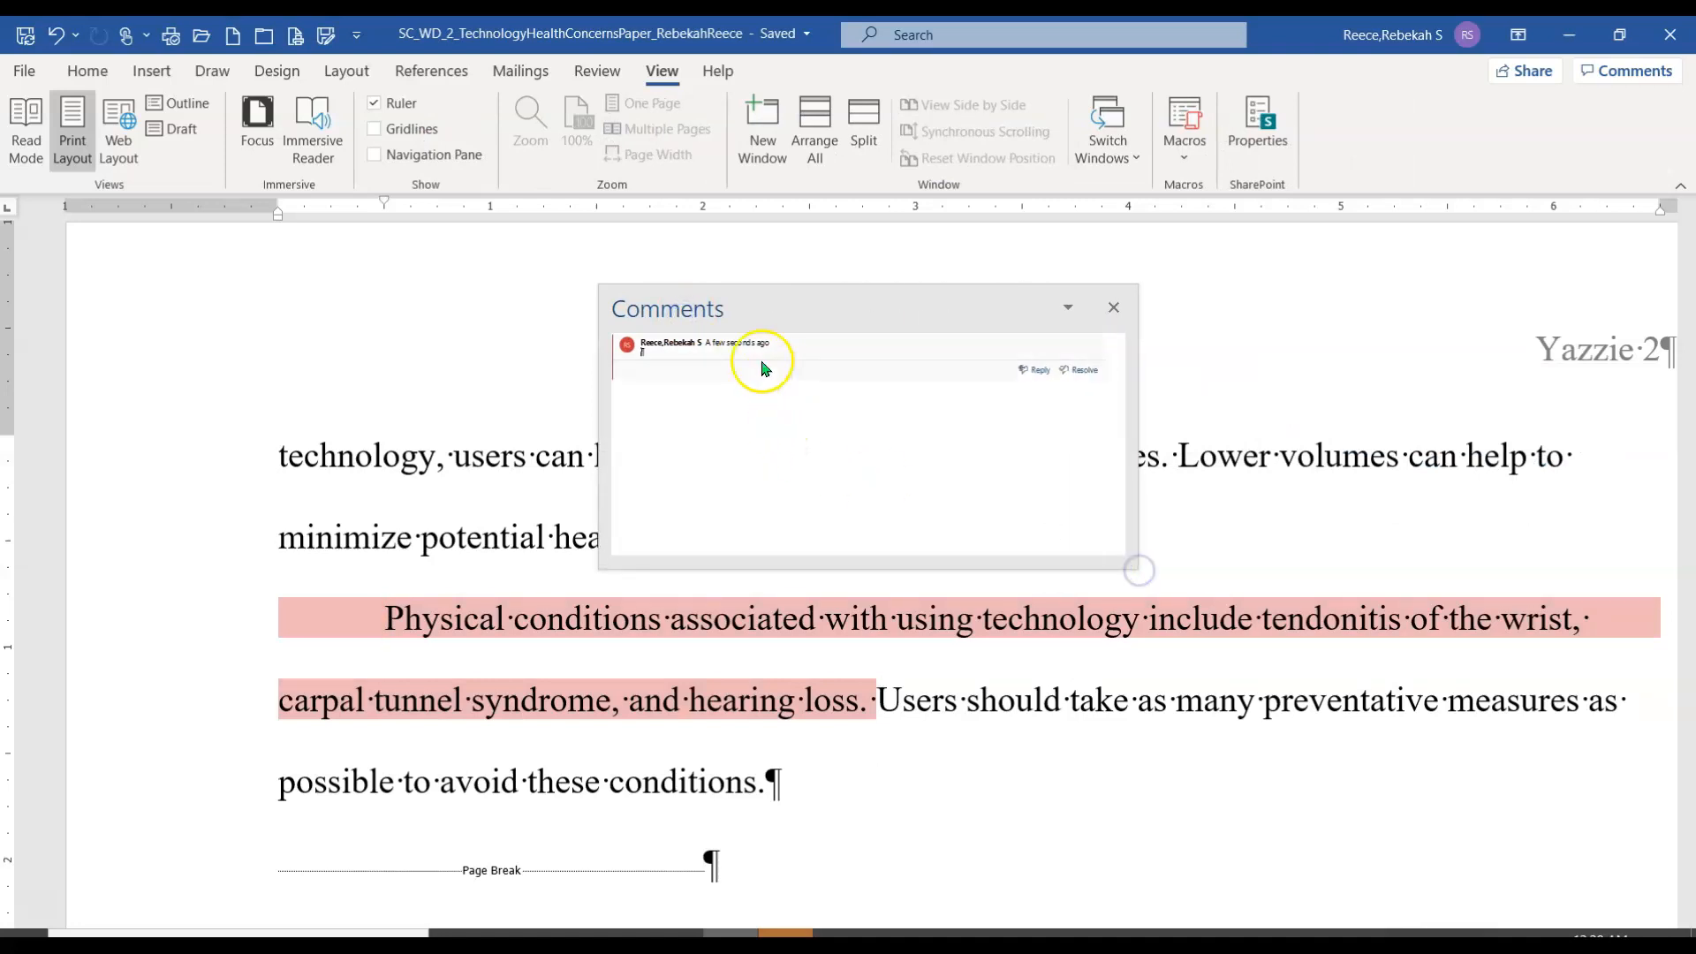
Enter the comment text "Let's cover the hand and arm exercises in our brochure for patients."
left_click(690, 348)
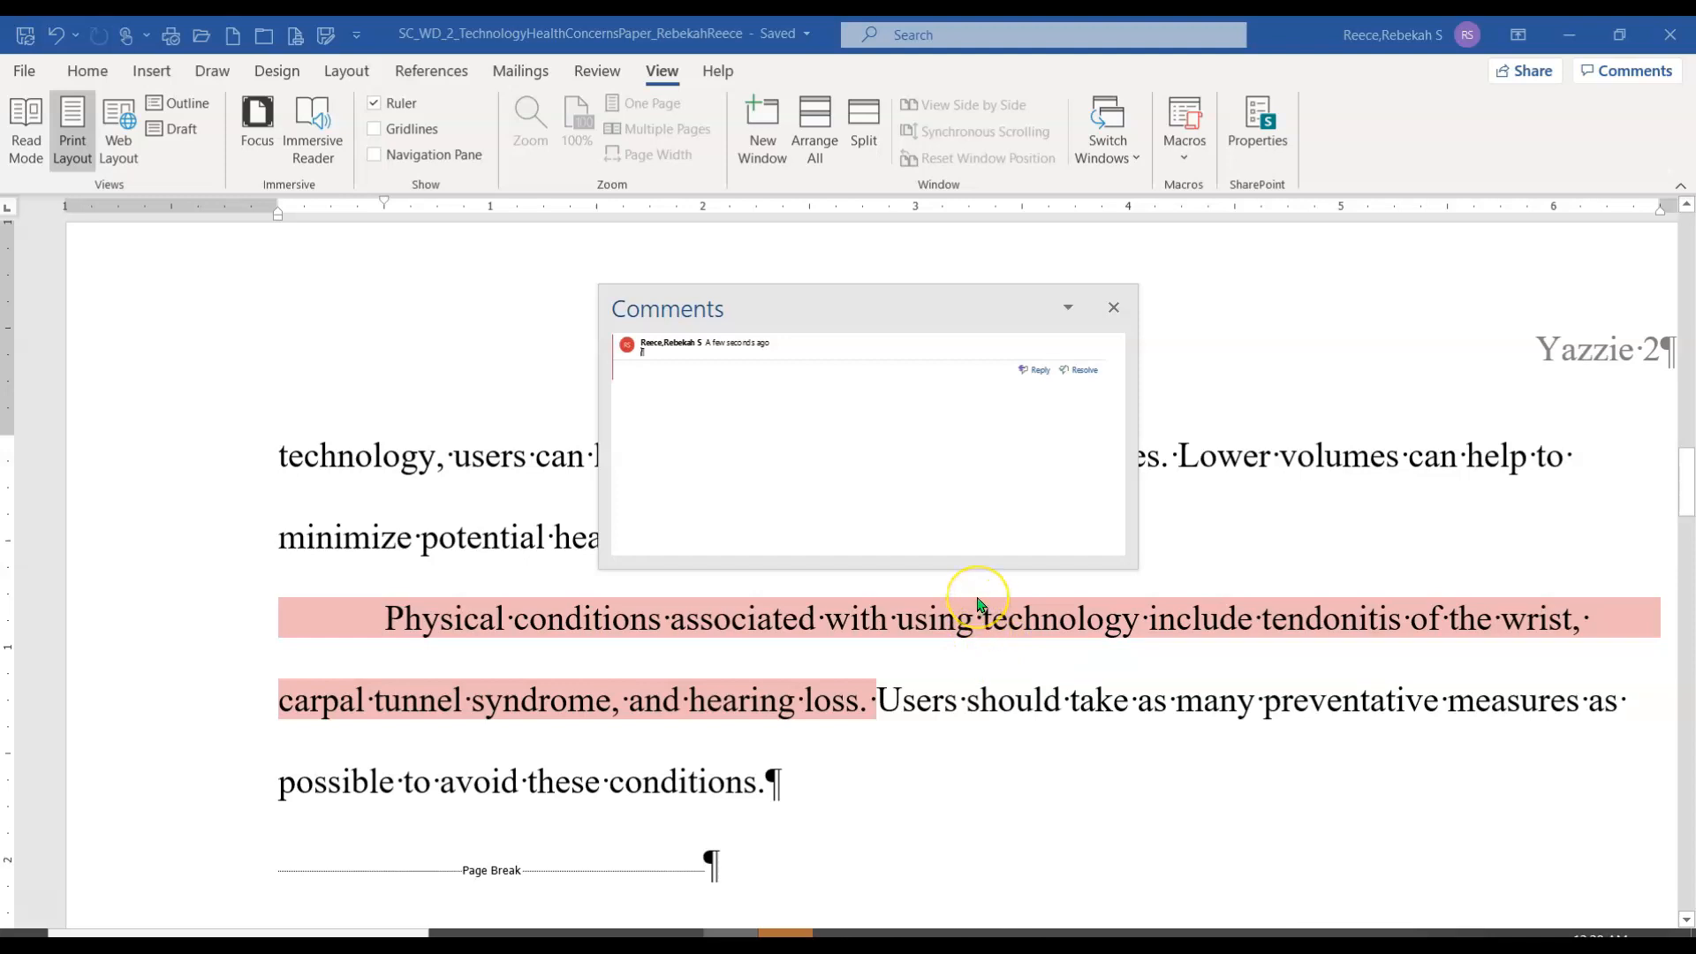
type("Let")
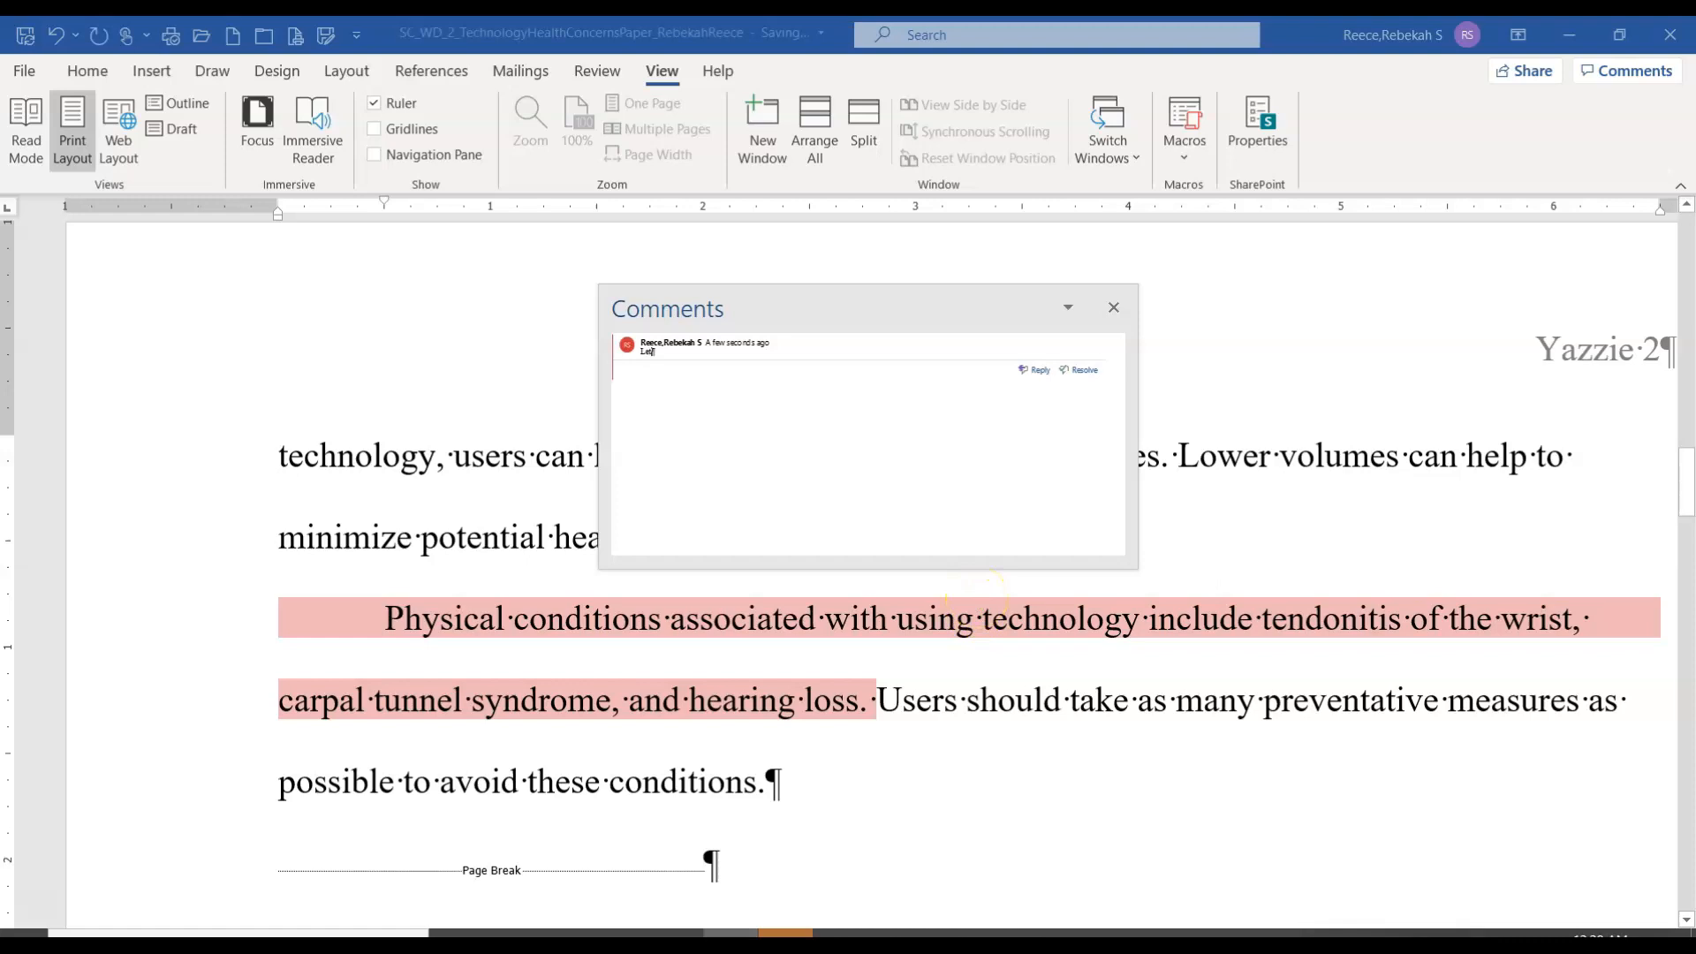
type("'s cover the hand and arm exercises in our brochure for patients.")
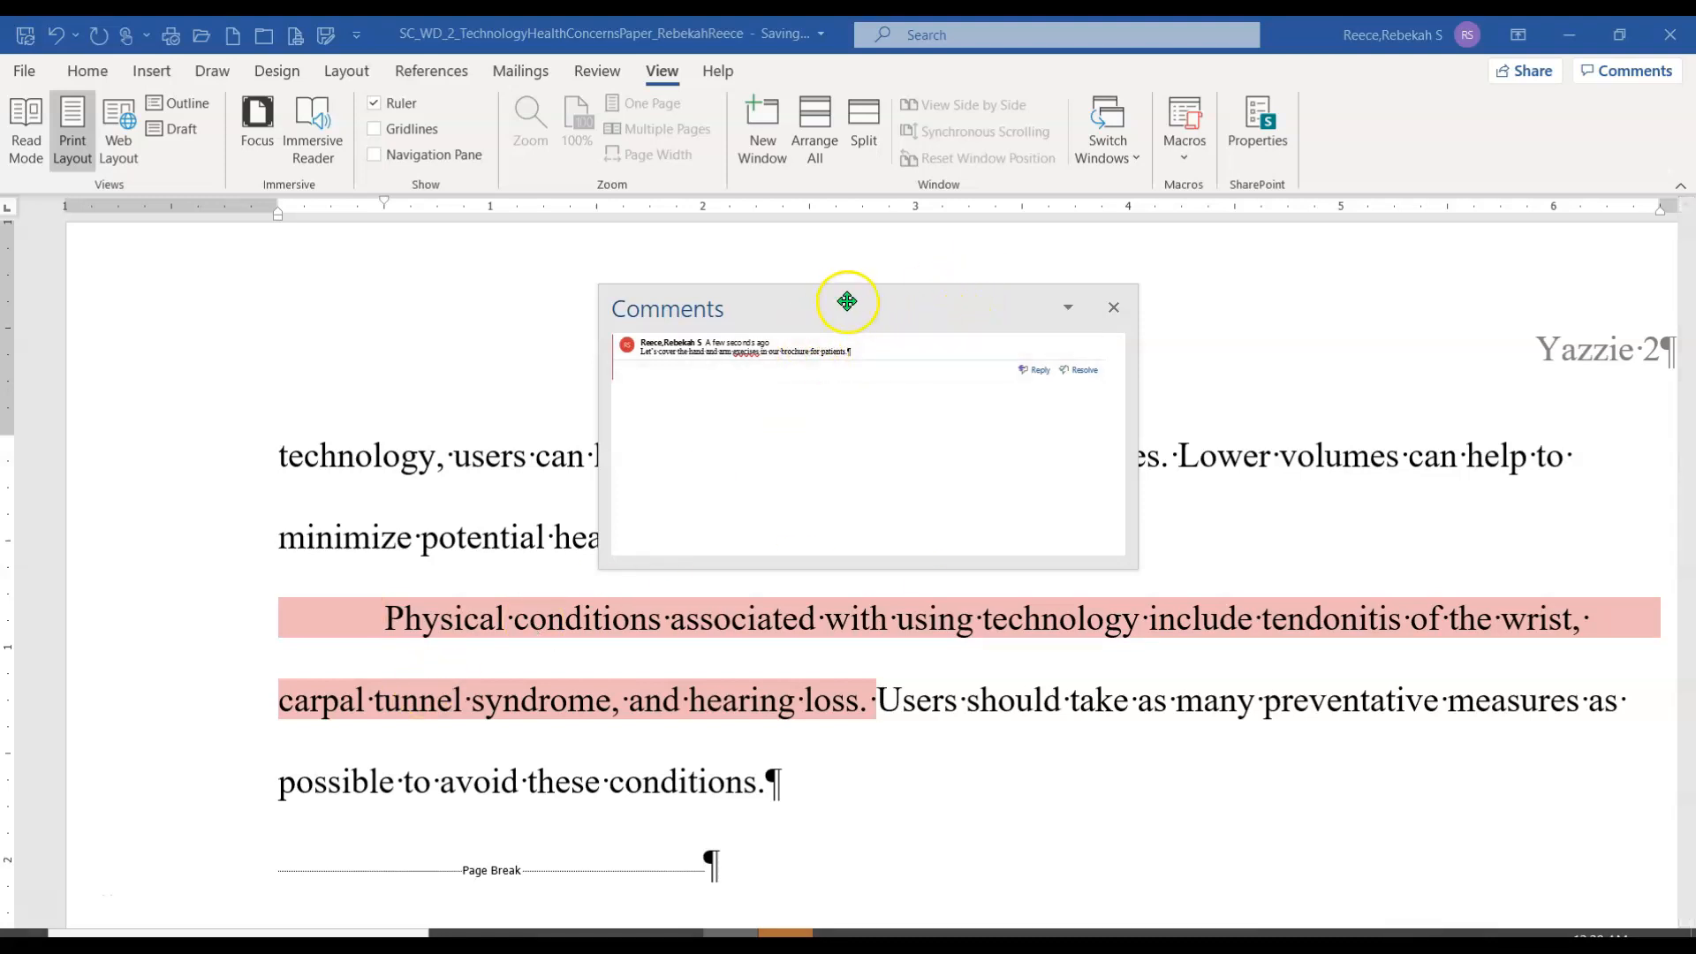
left_click_drag(853, 352, 654, 365)
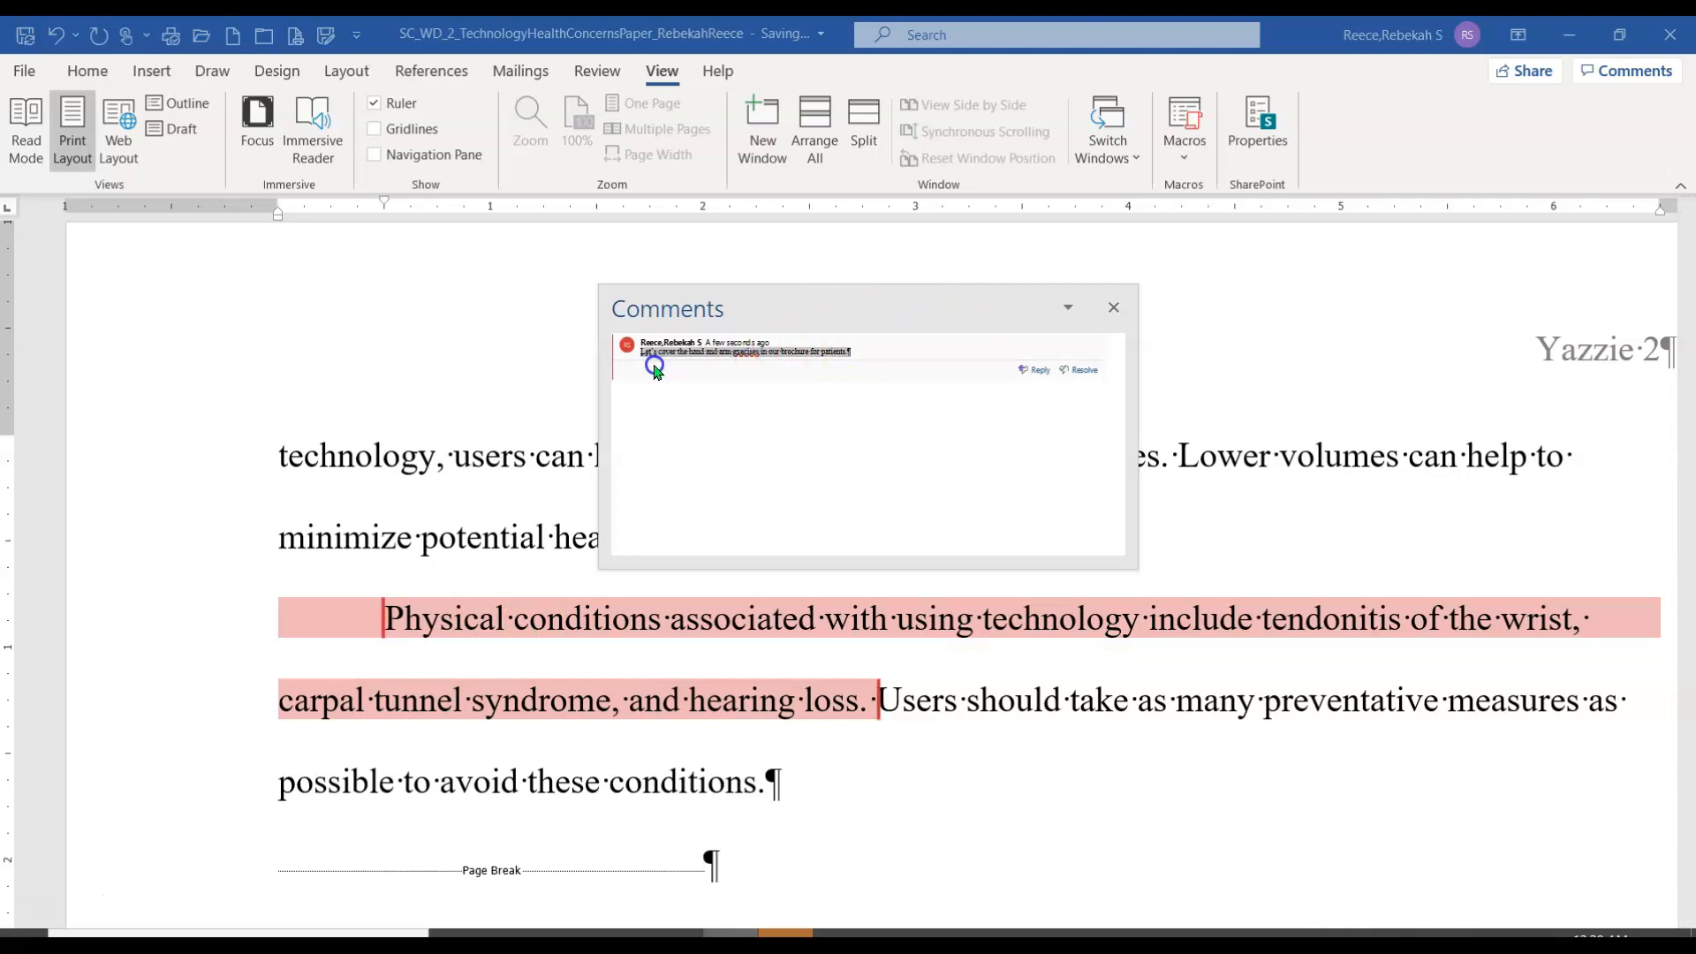
right_click(681, 361)
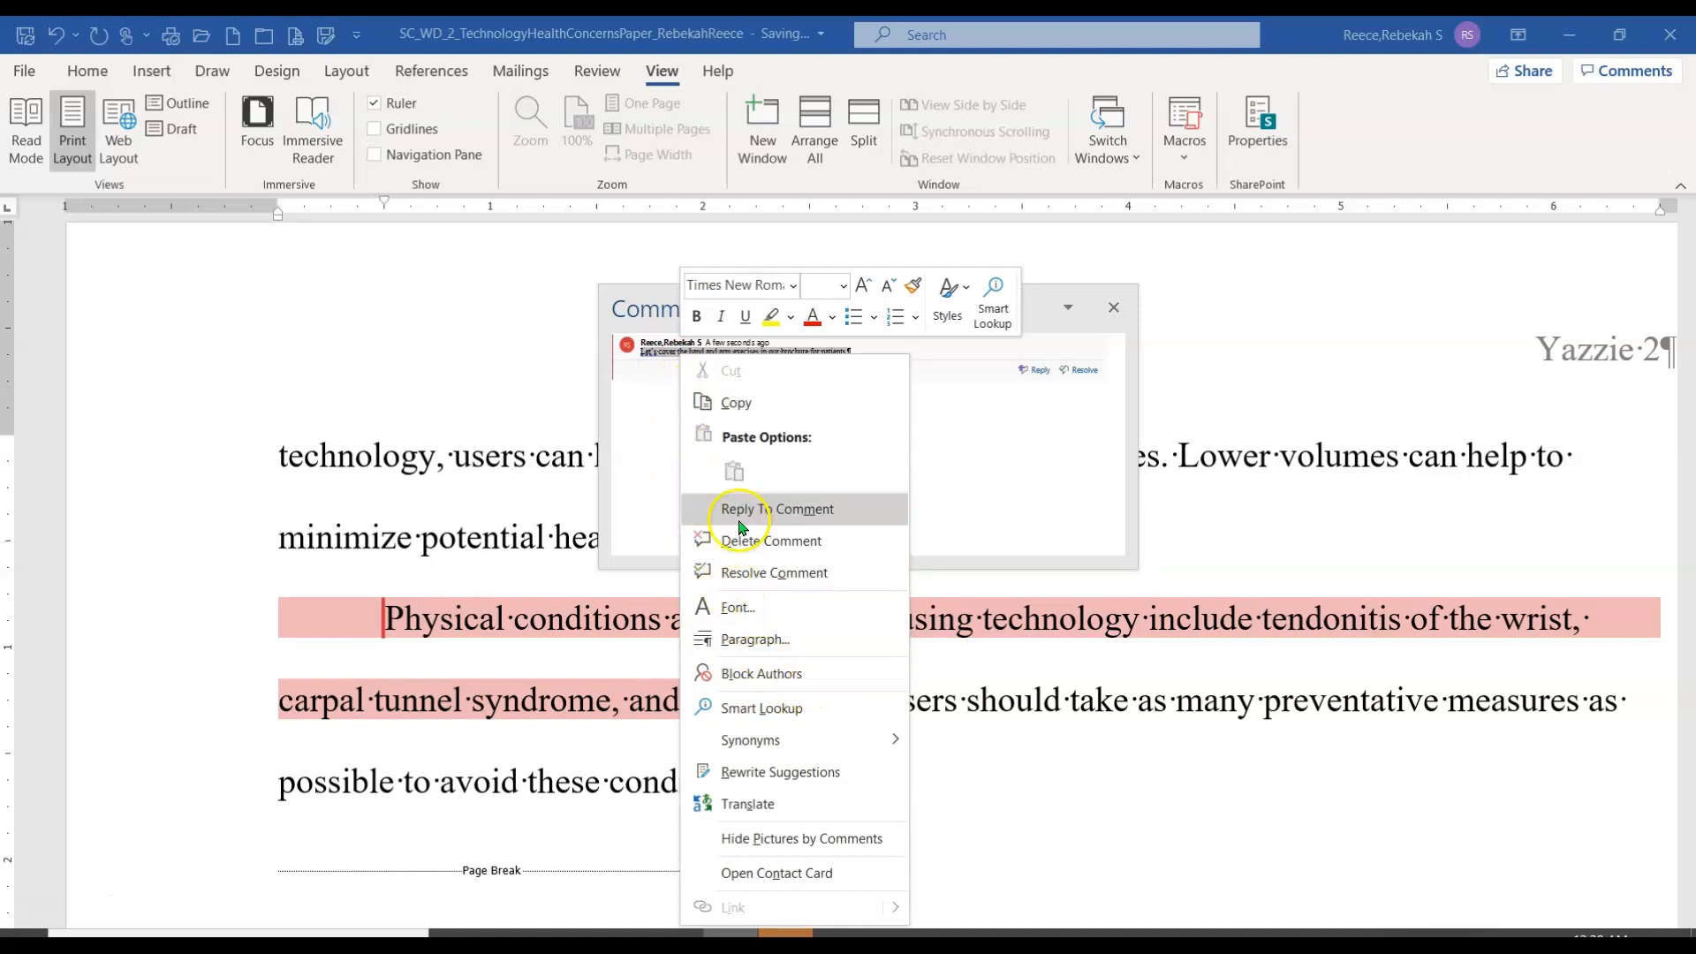
left_click(661, 77)
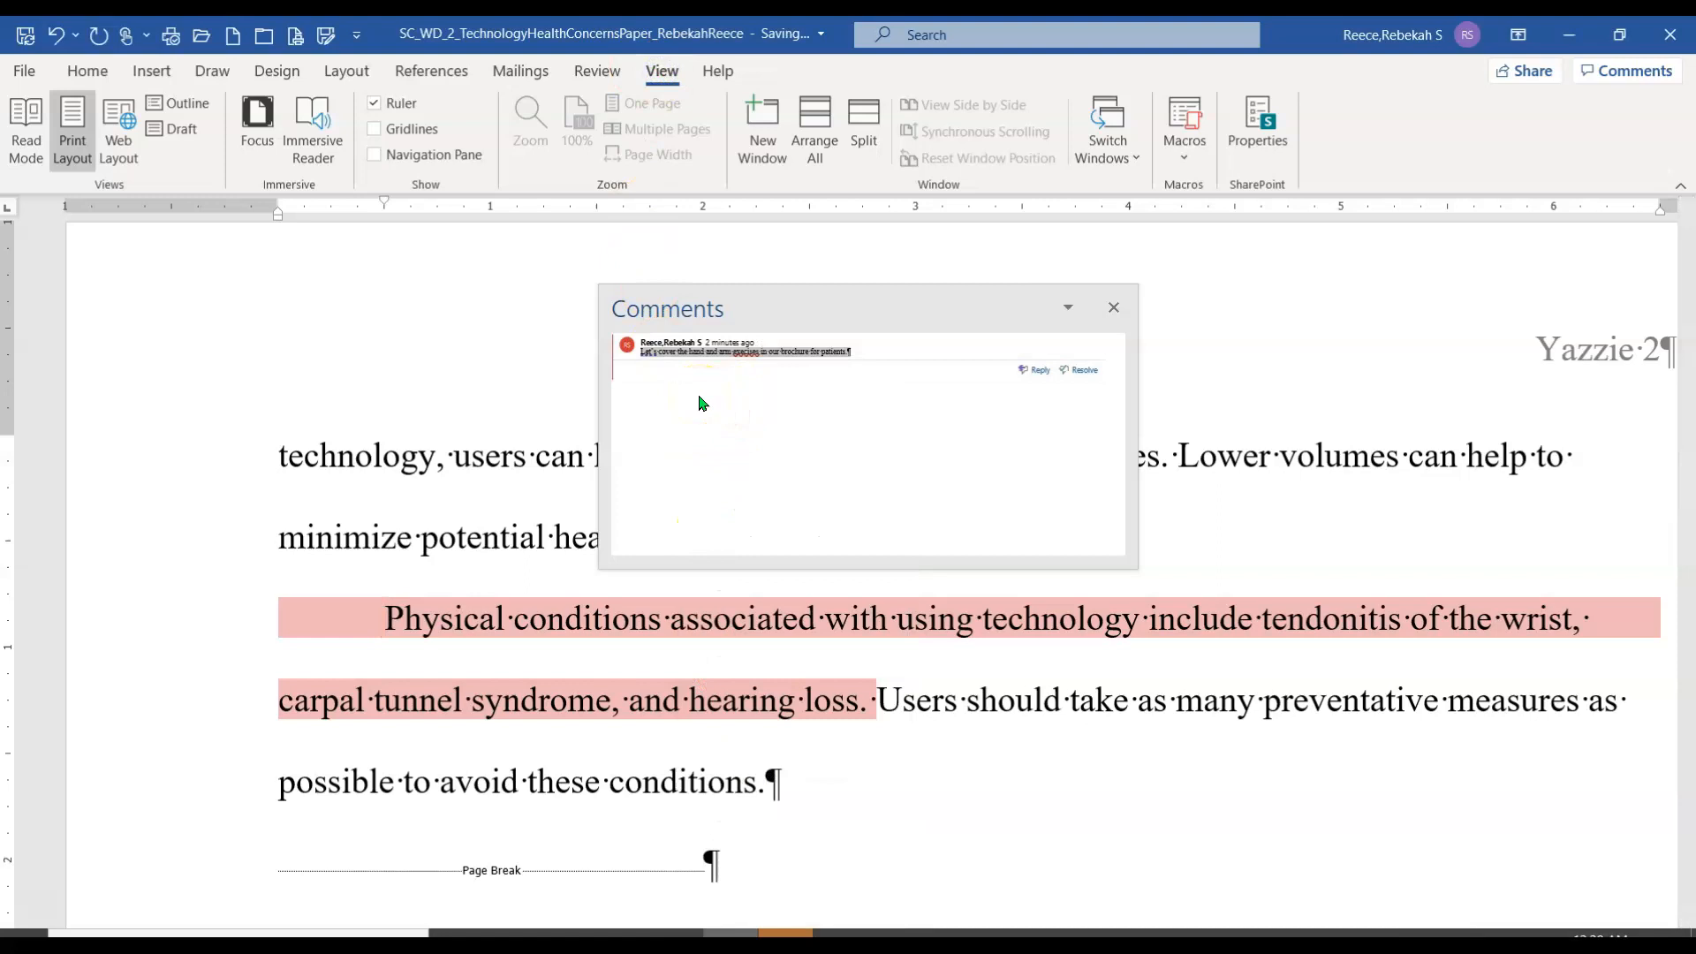
left_click(77, 37)
left_click(751, 353)
right_click(754, 356)
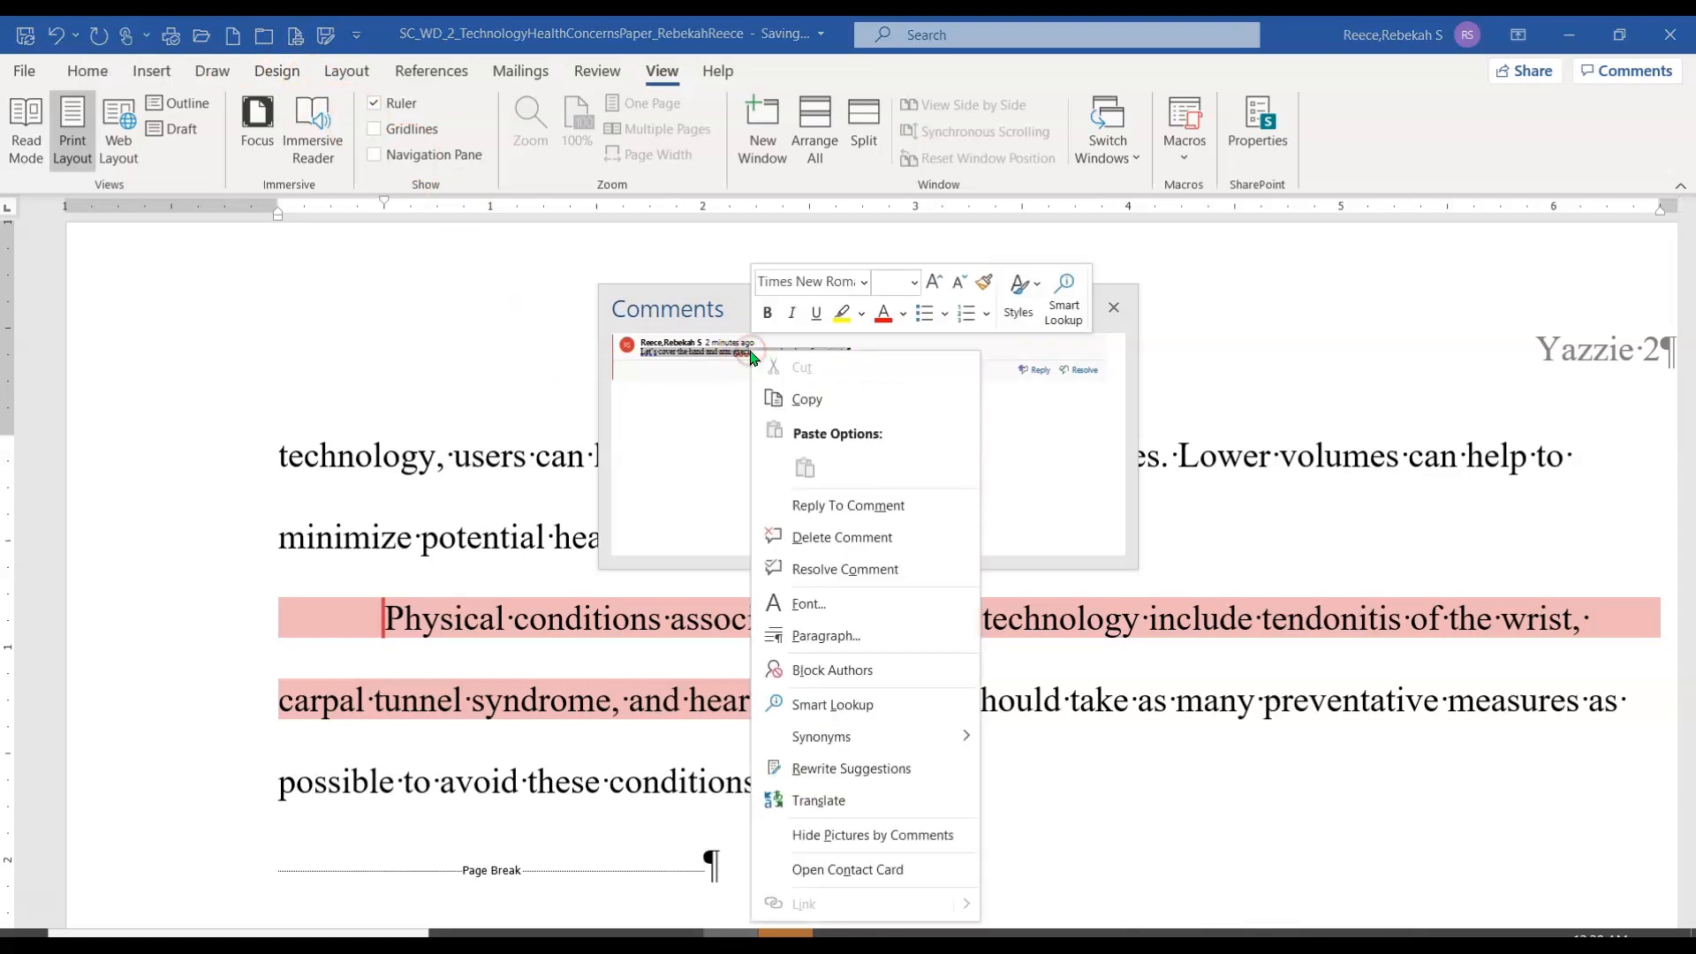
left_click(752, 353)
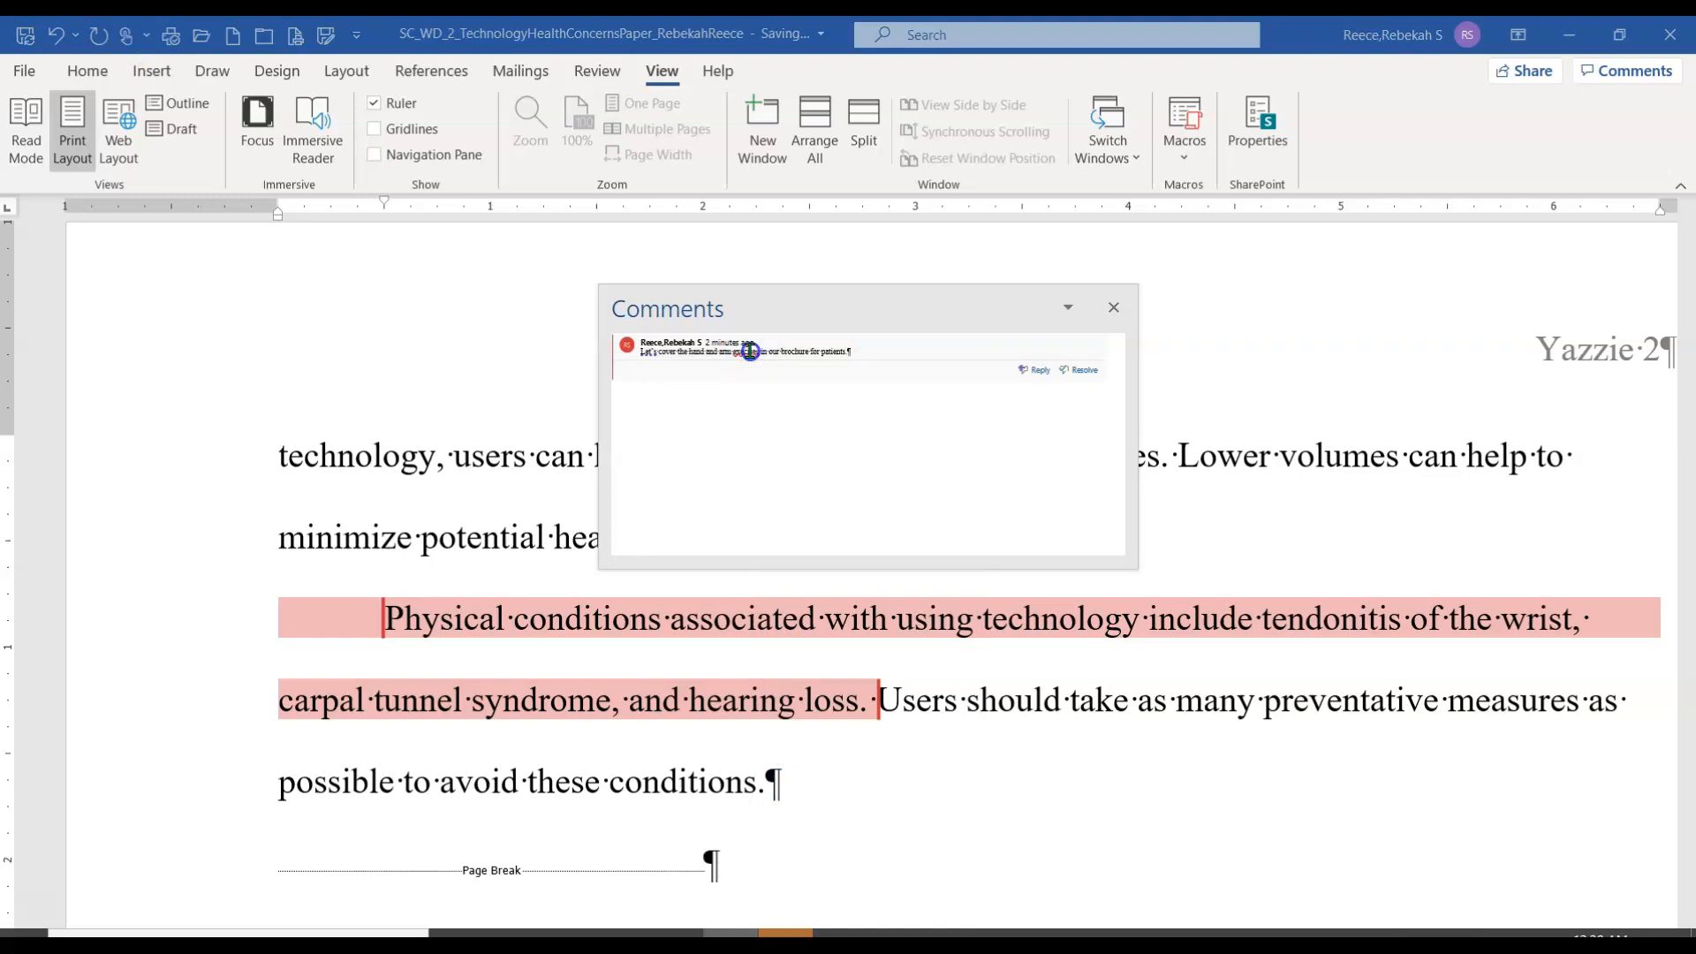
triple_click(756, 358)
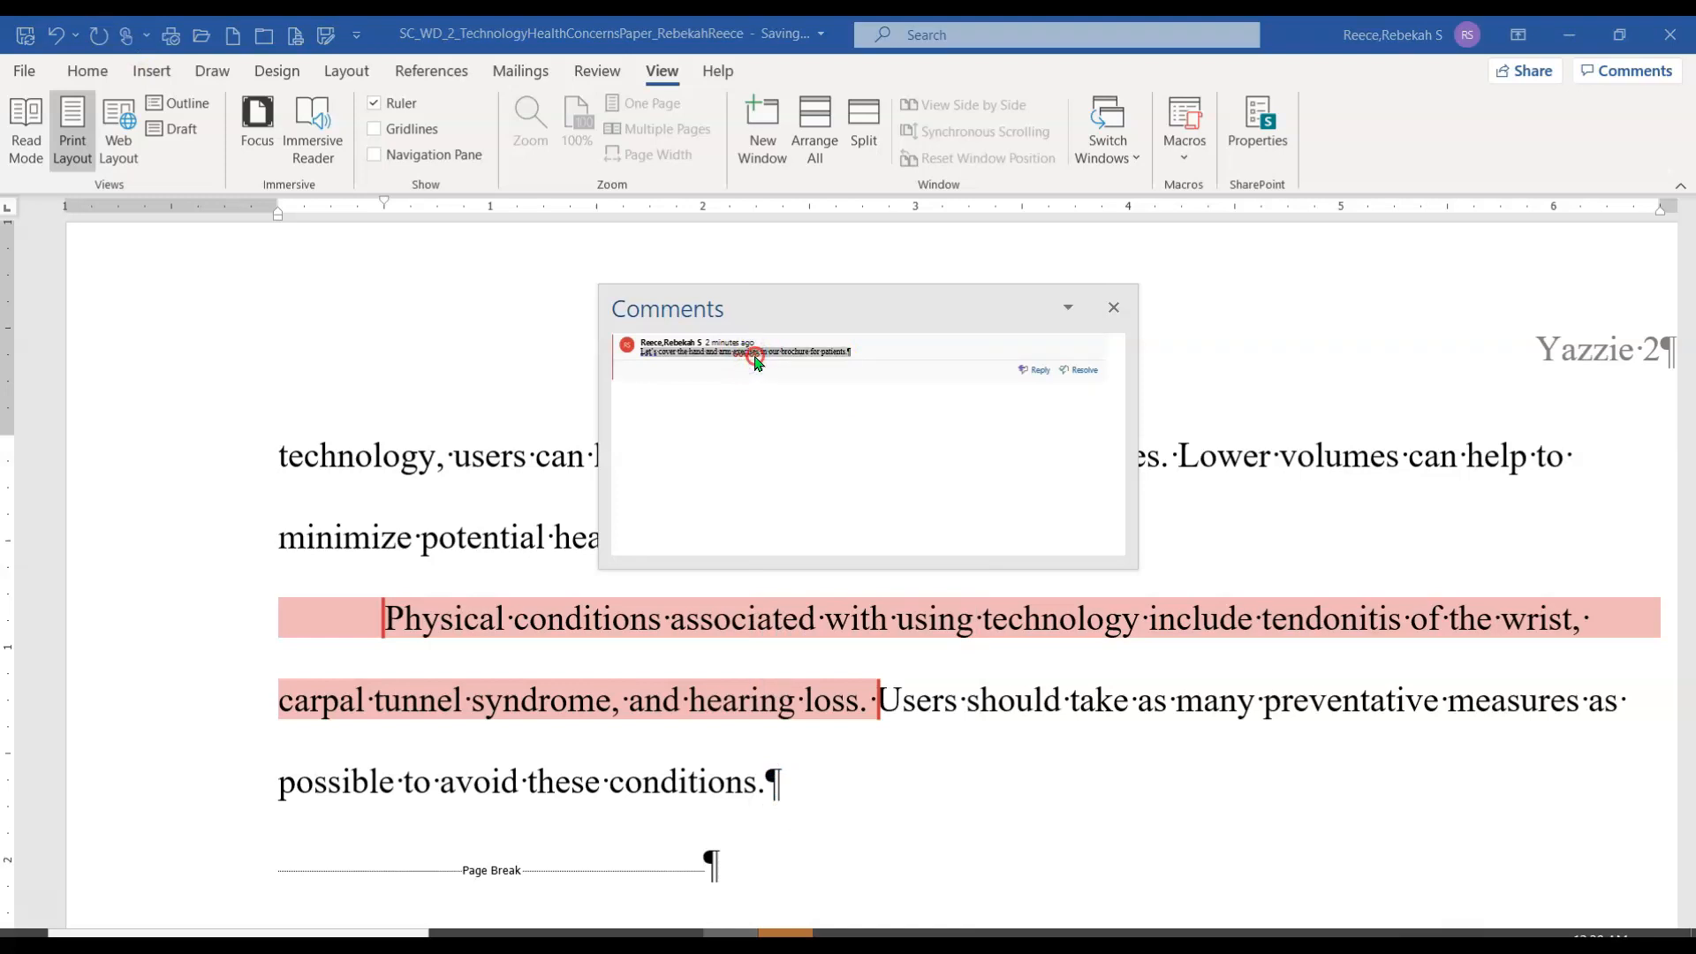
right_click(755, 361)
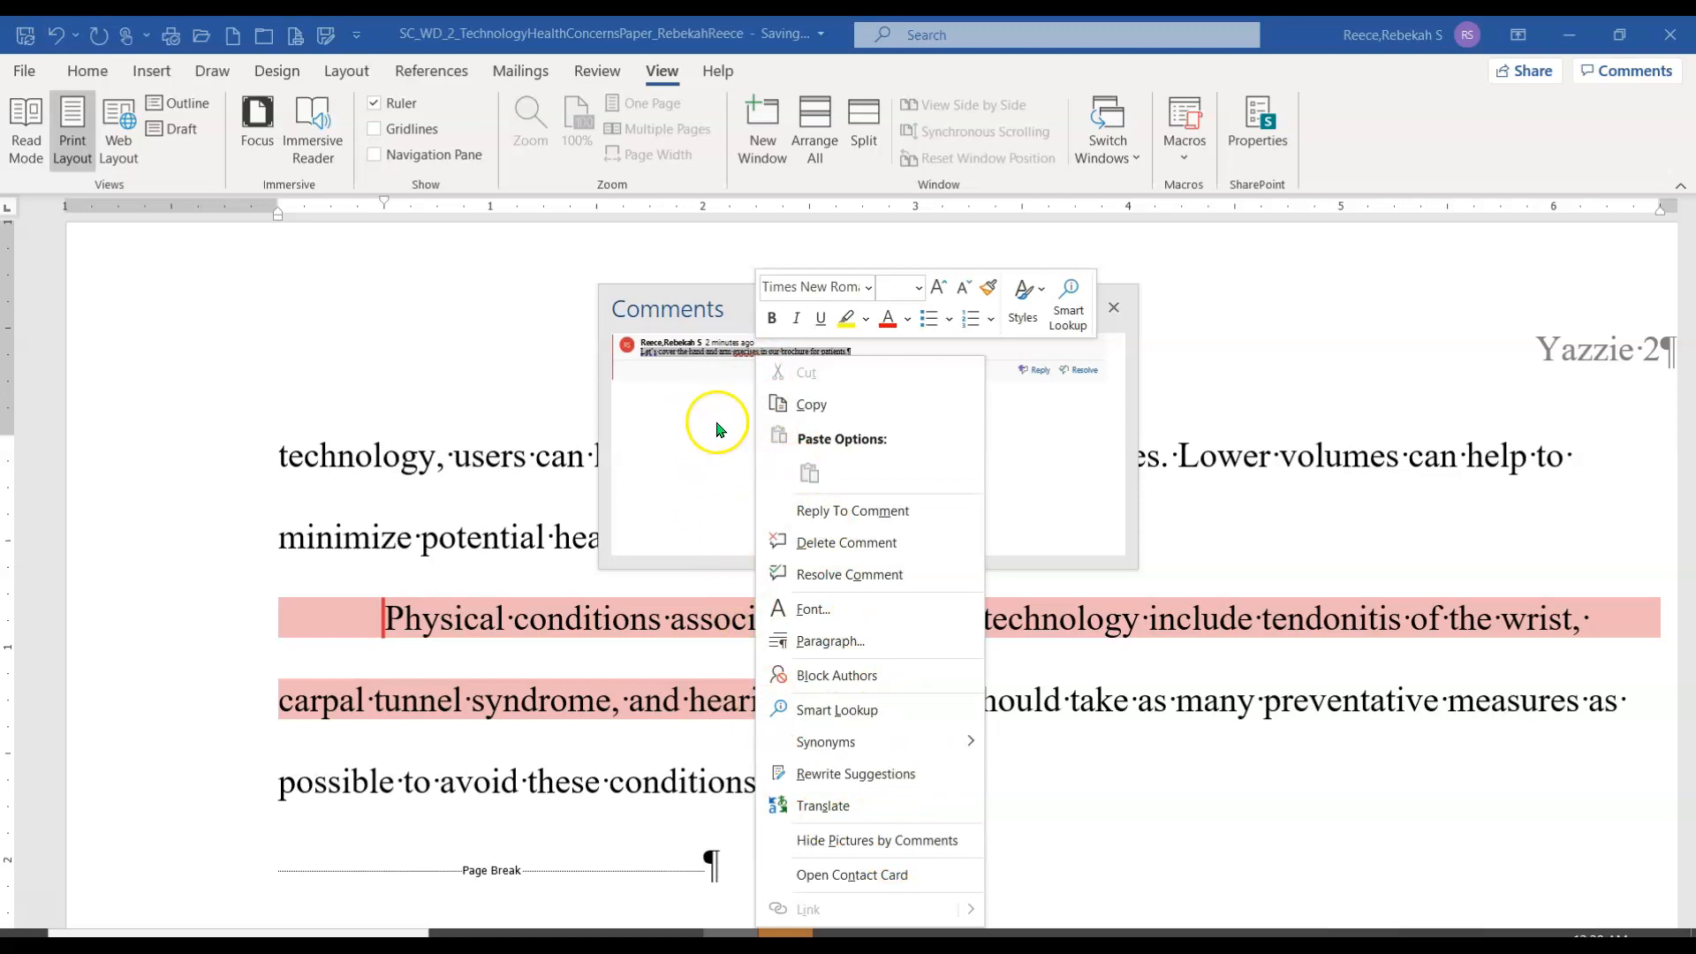
left_click(645, 425)
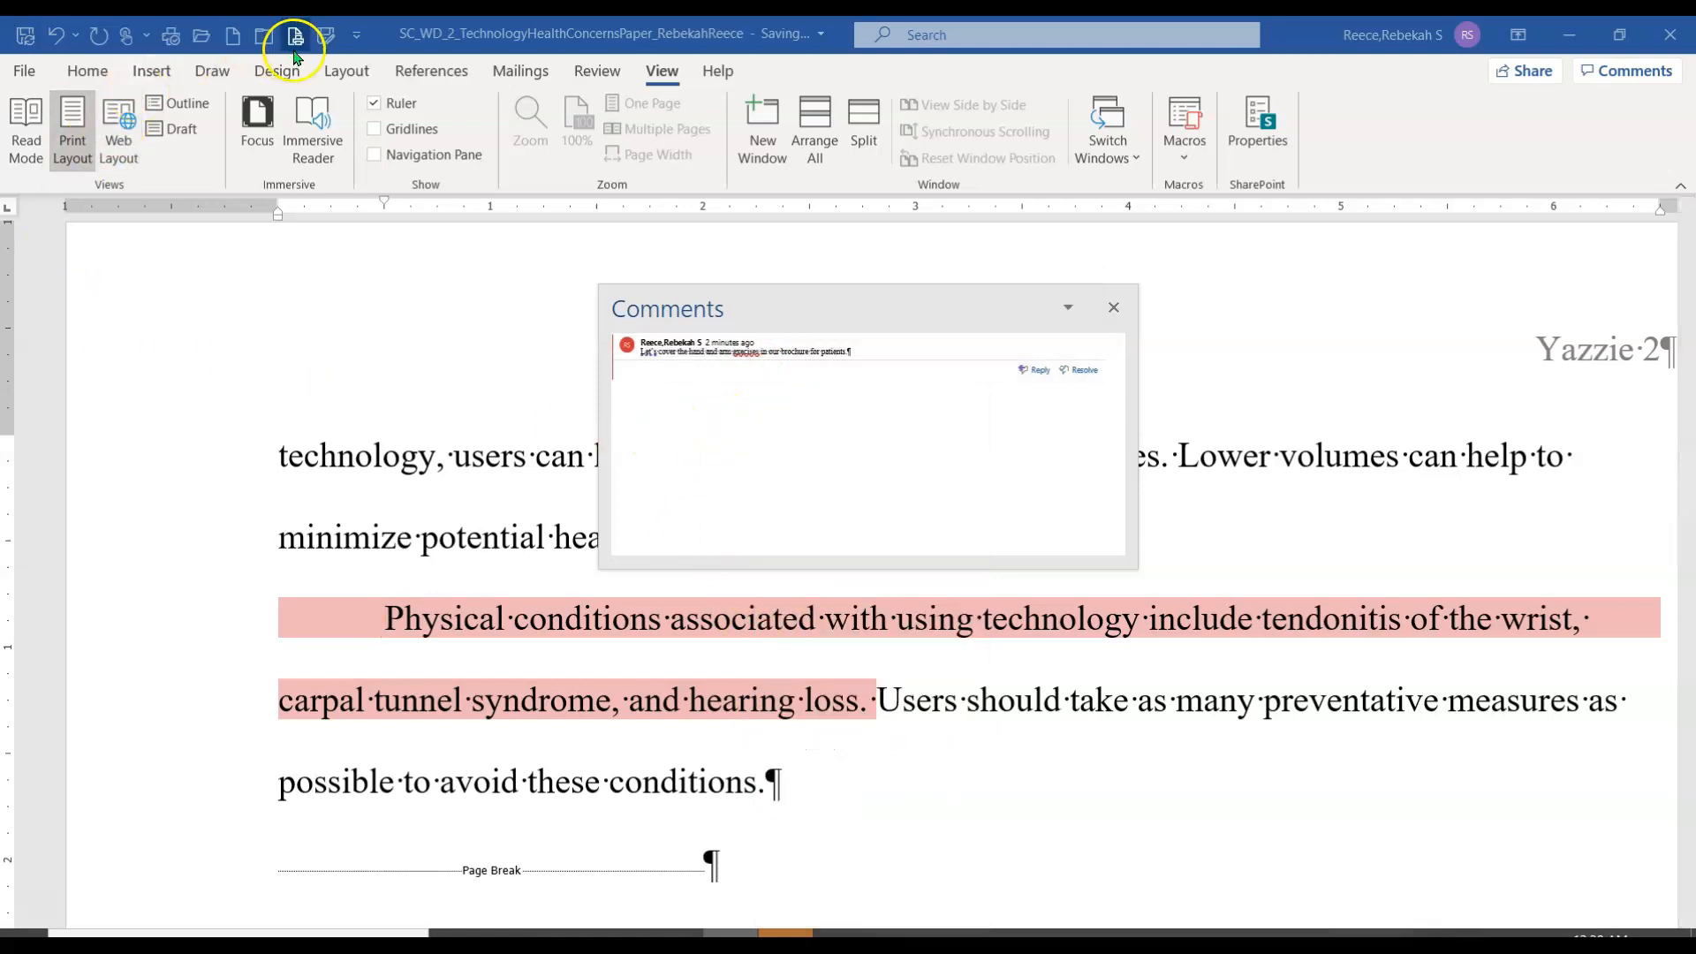
left_click(356, 36)
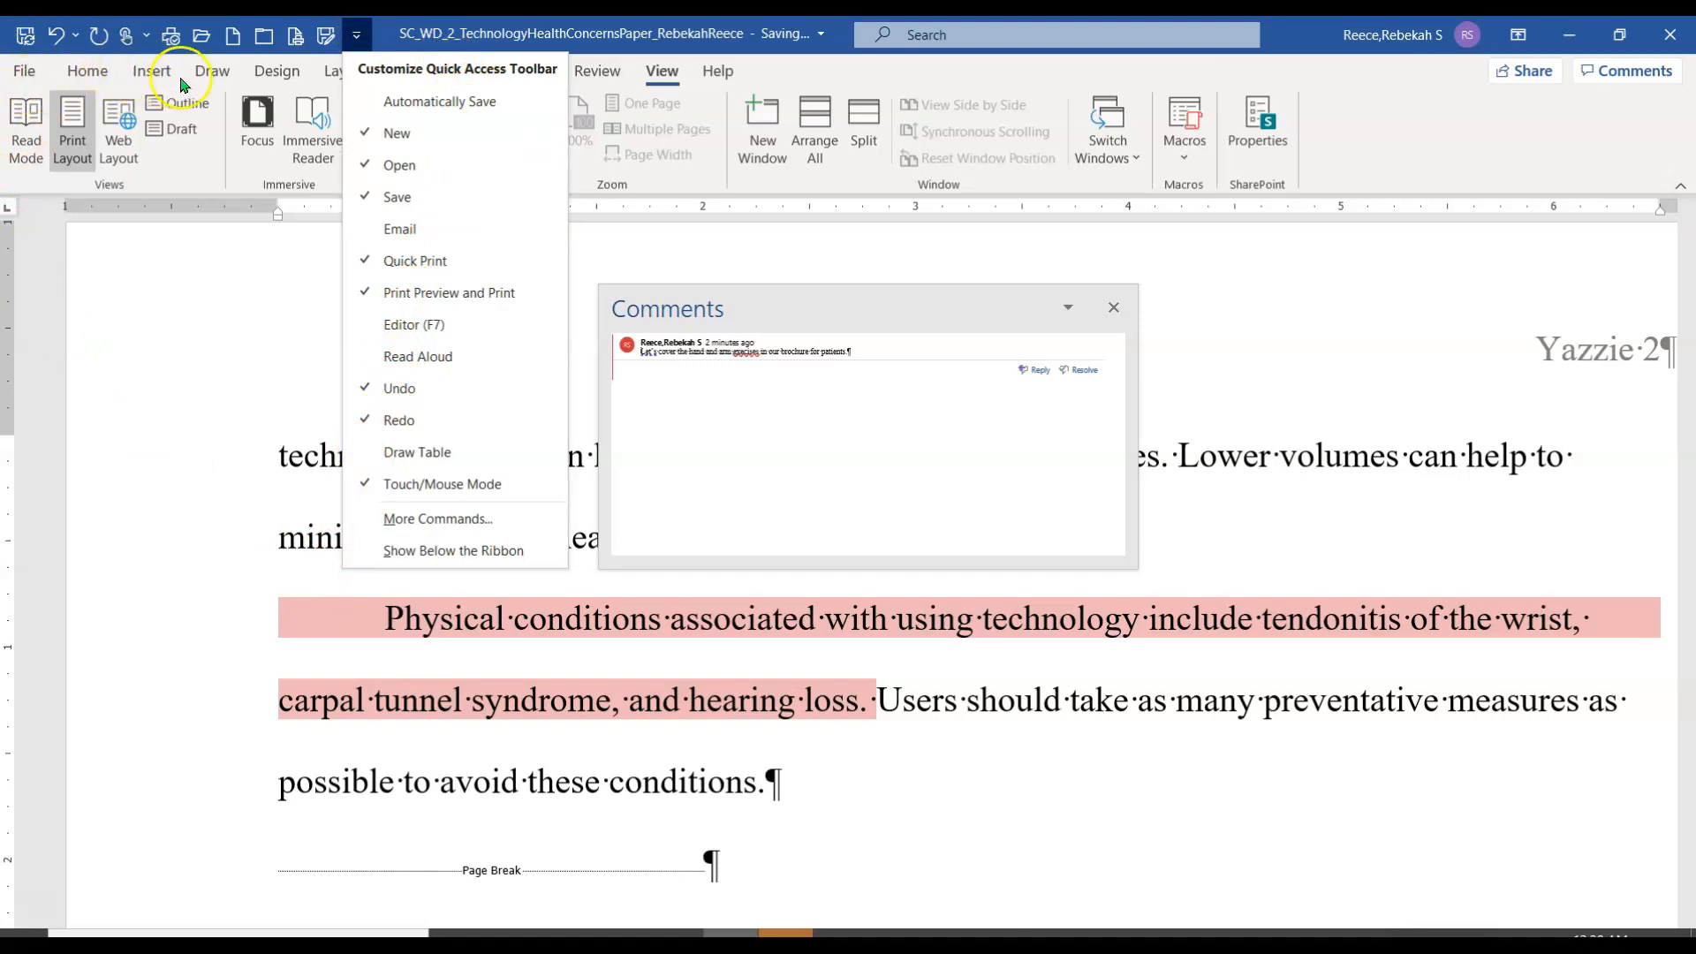
Run the Editor spelling check to replace "execises" with "exercises" in the comment, and close the Comments window and Editor
left_click(573, 68)
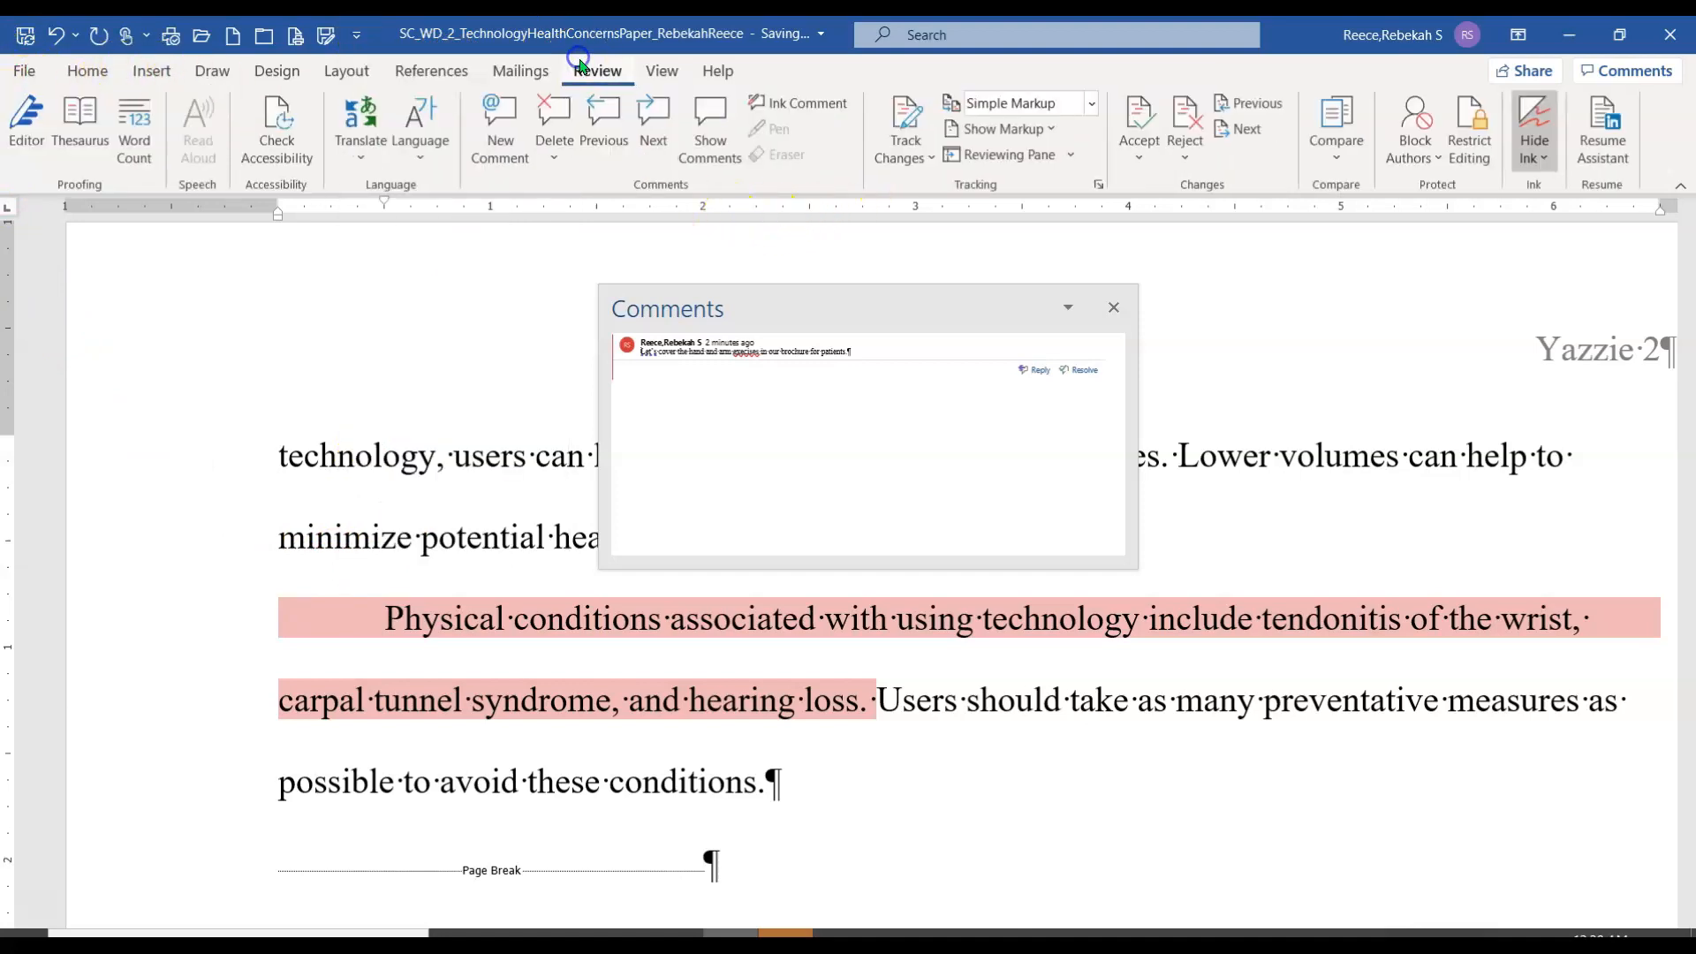
left_click(29, 112)
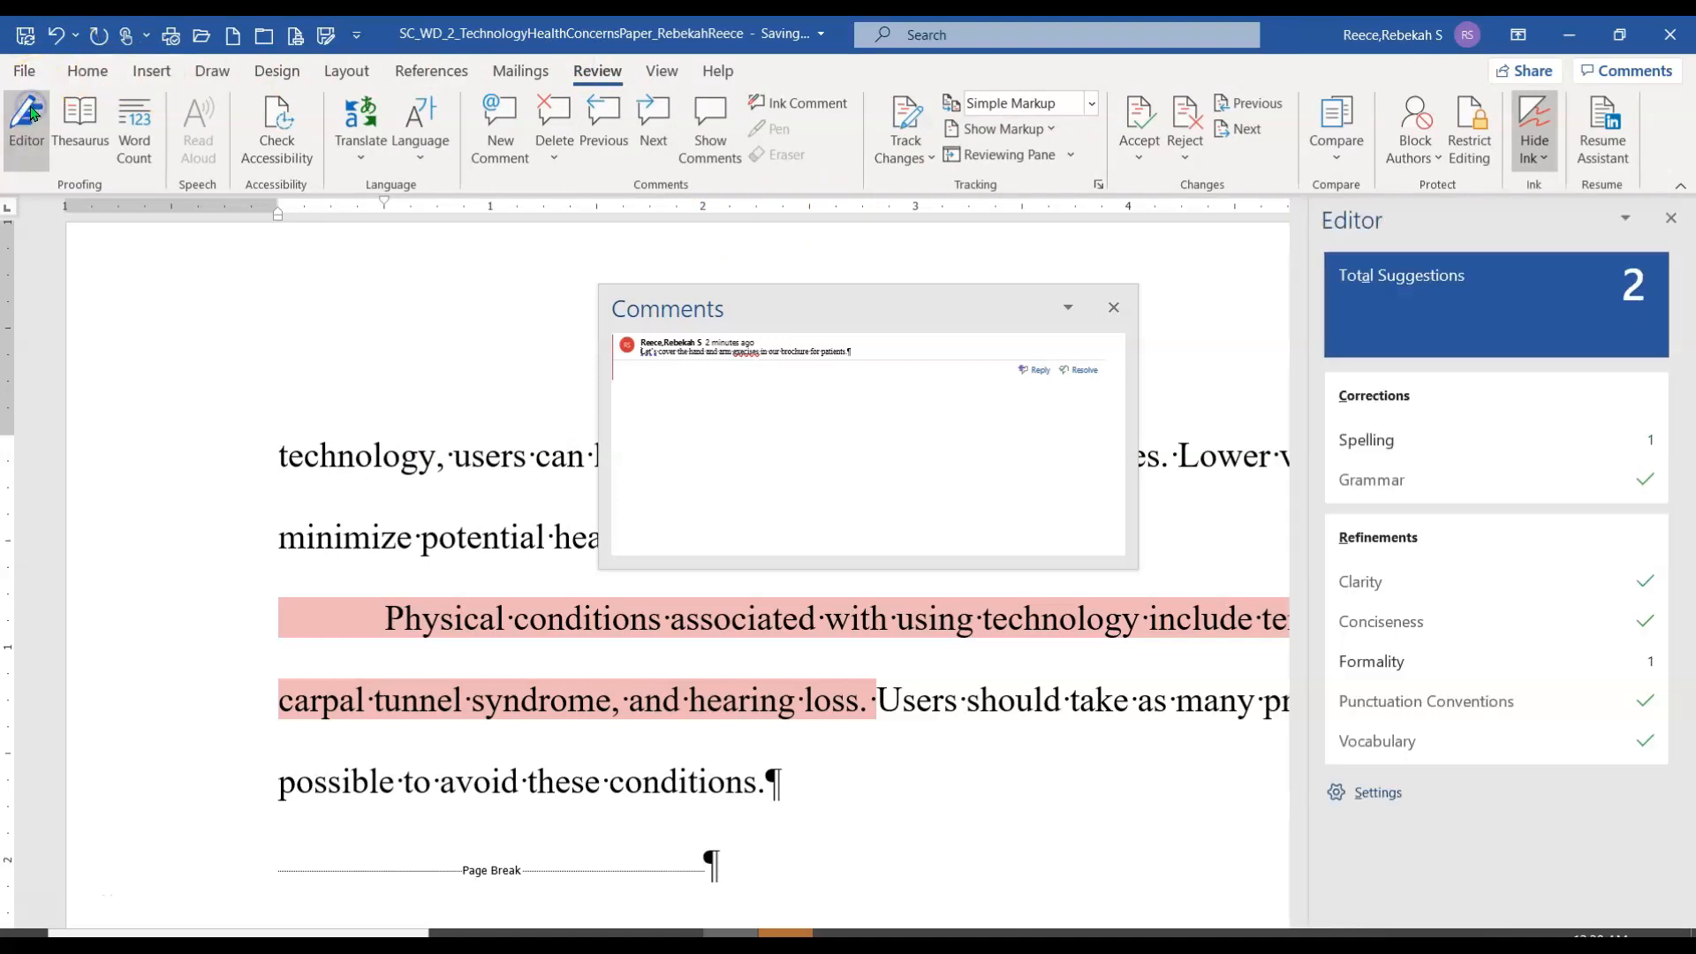
left_click(1396, 440)
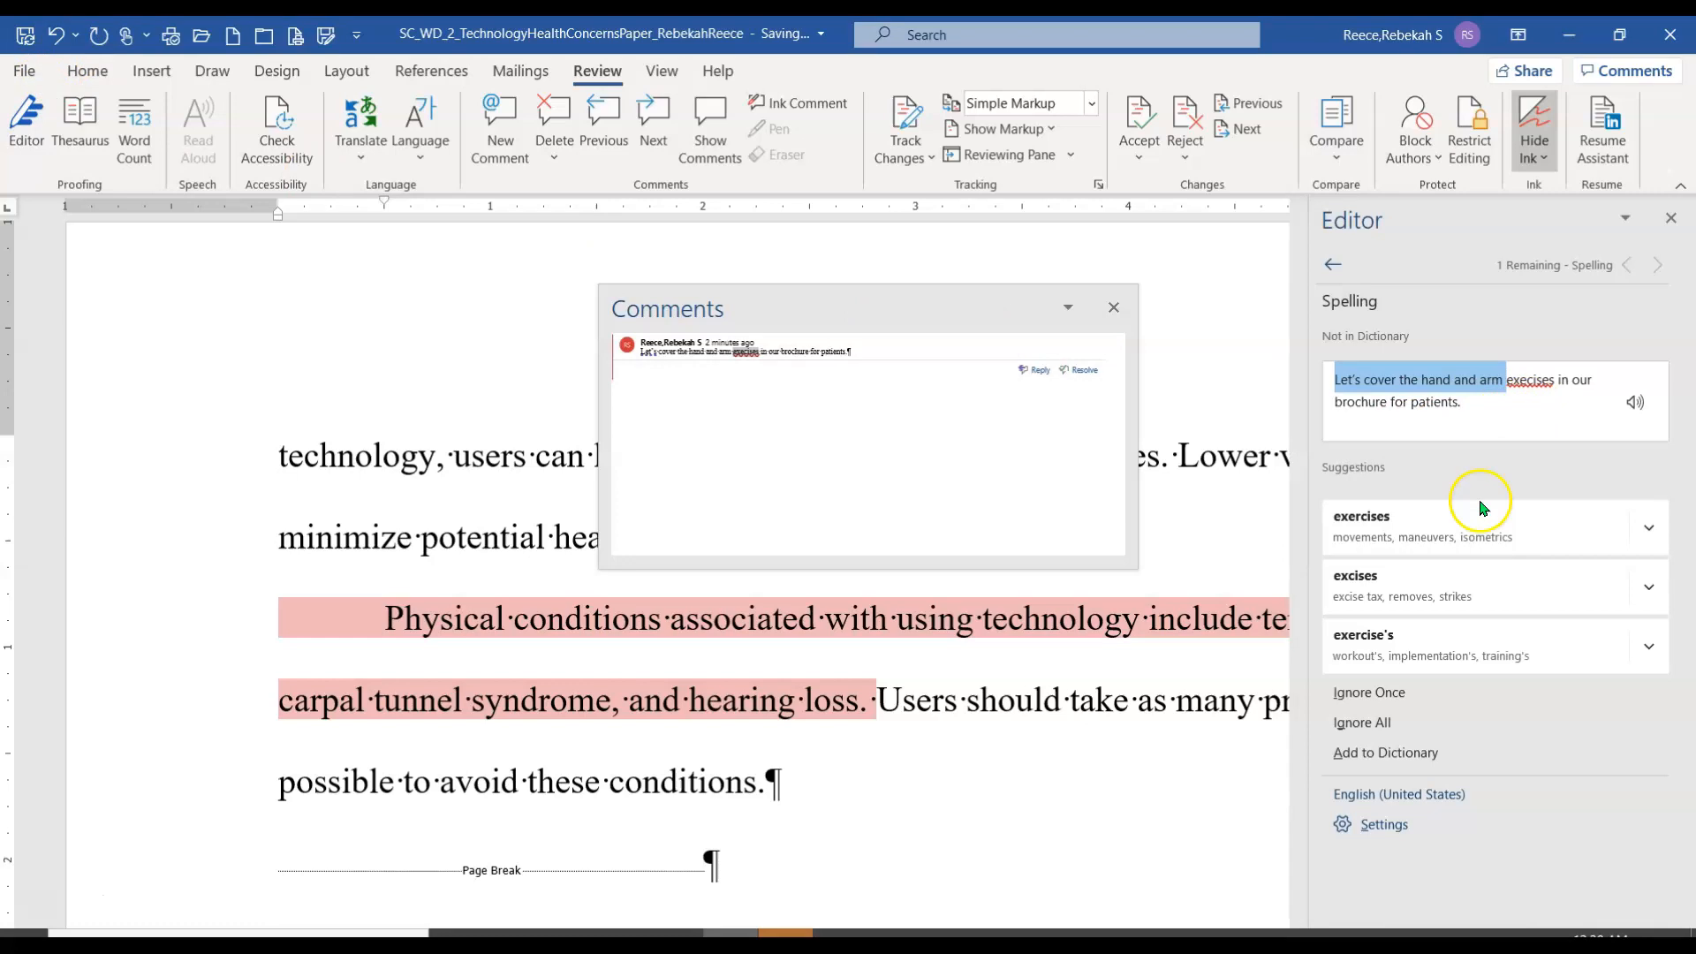
left_click(1392, 519)
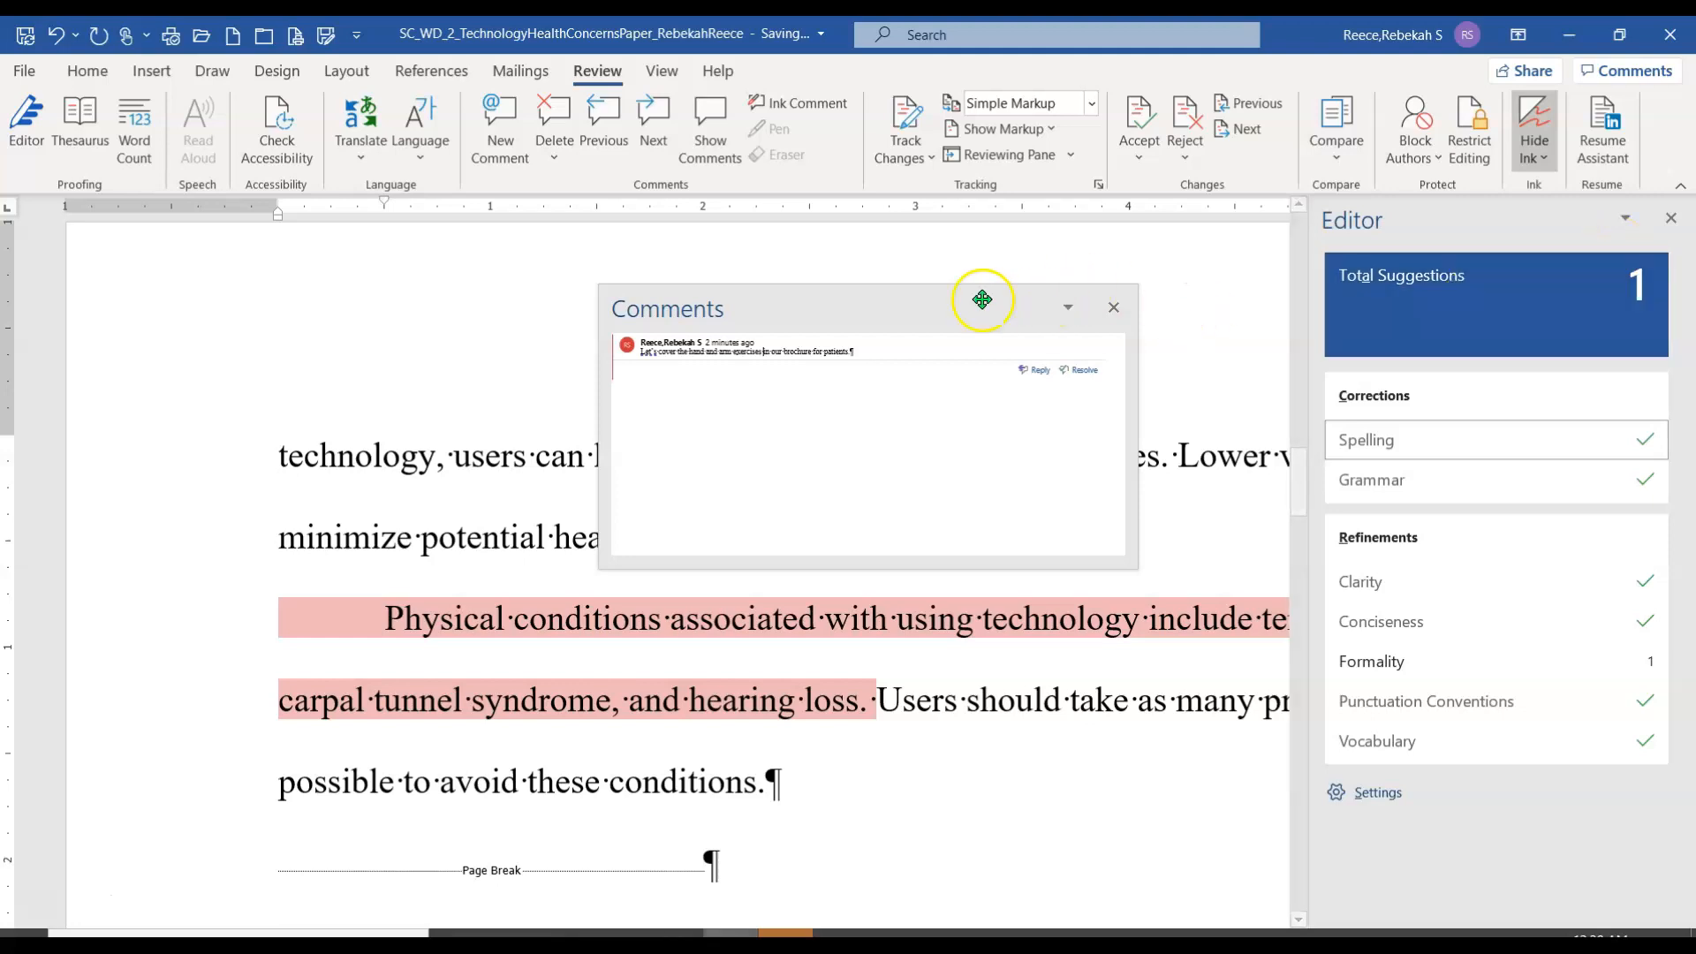
left_click(1113, 307)
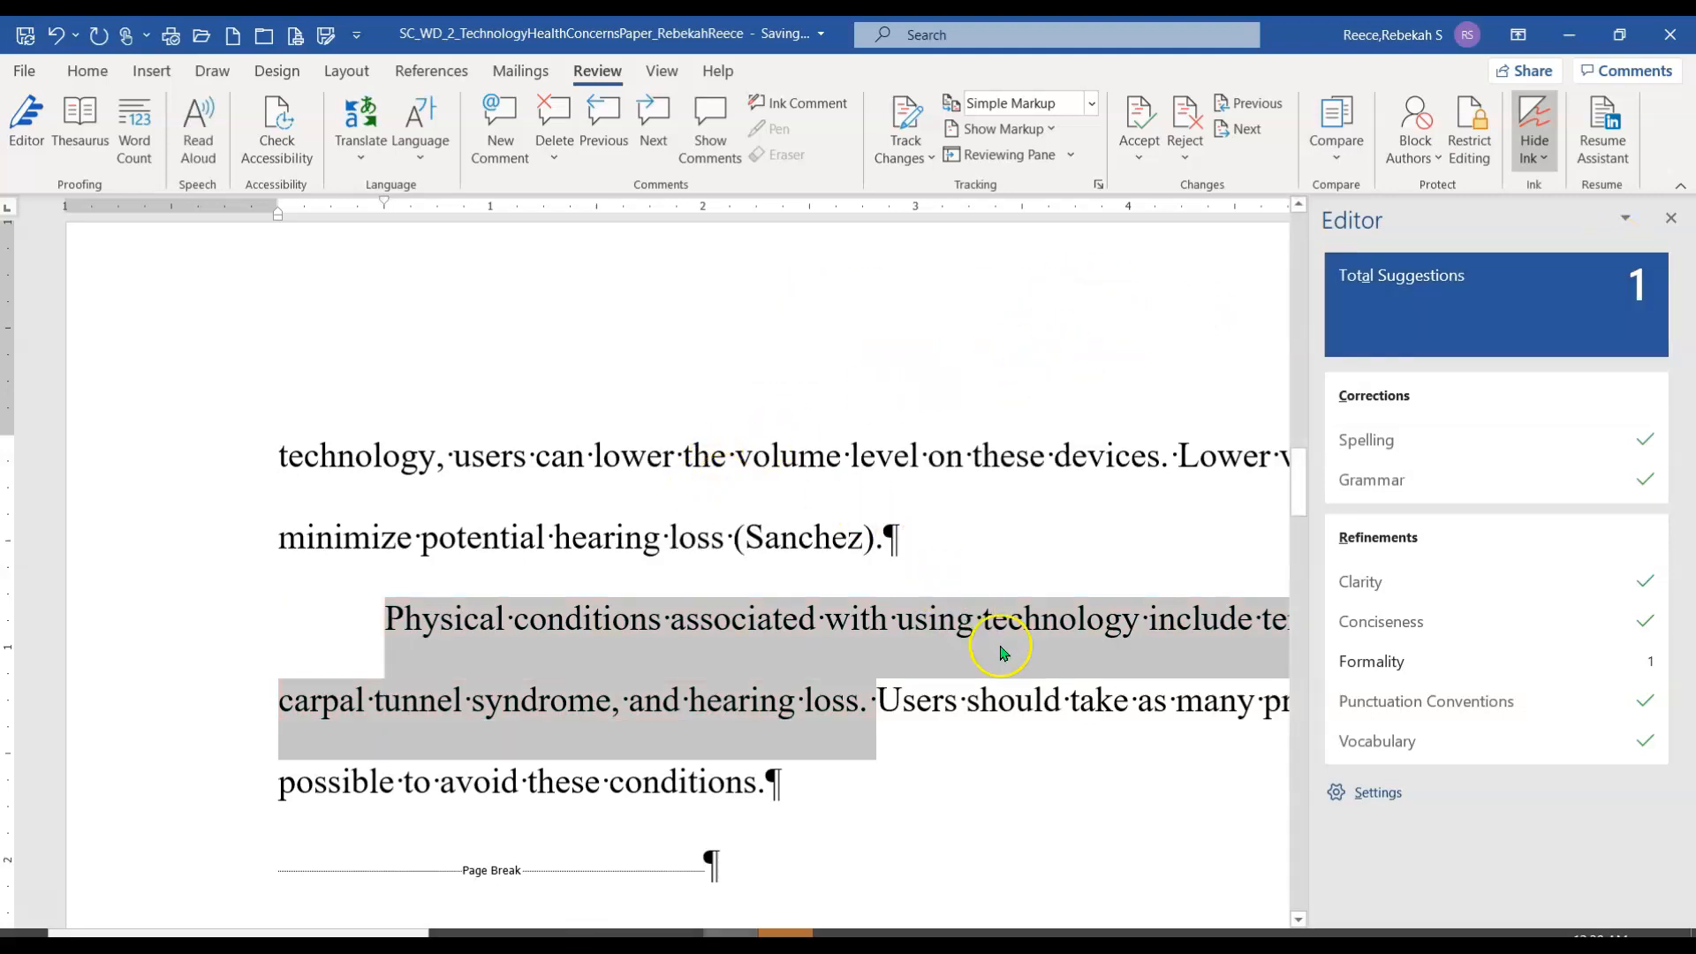
left_click(1669, 217)
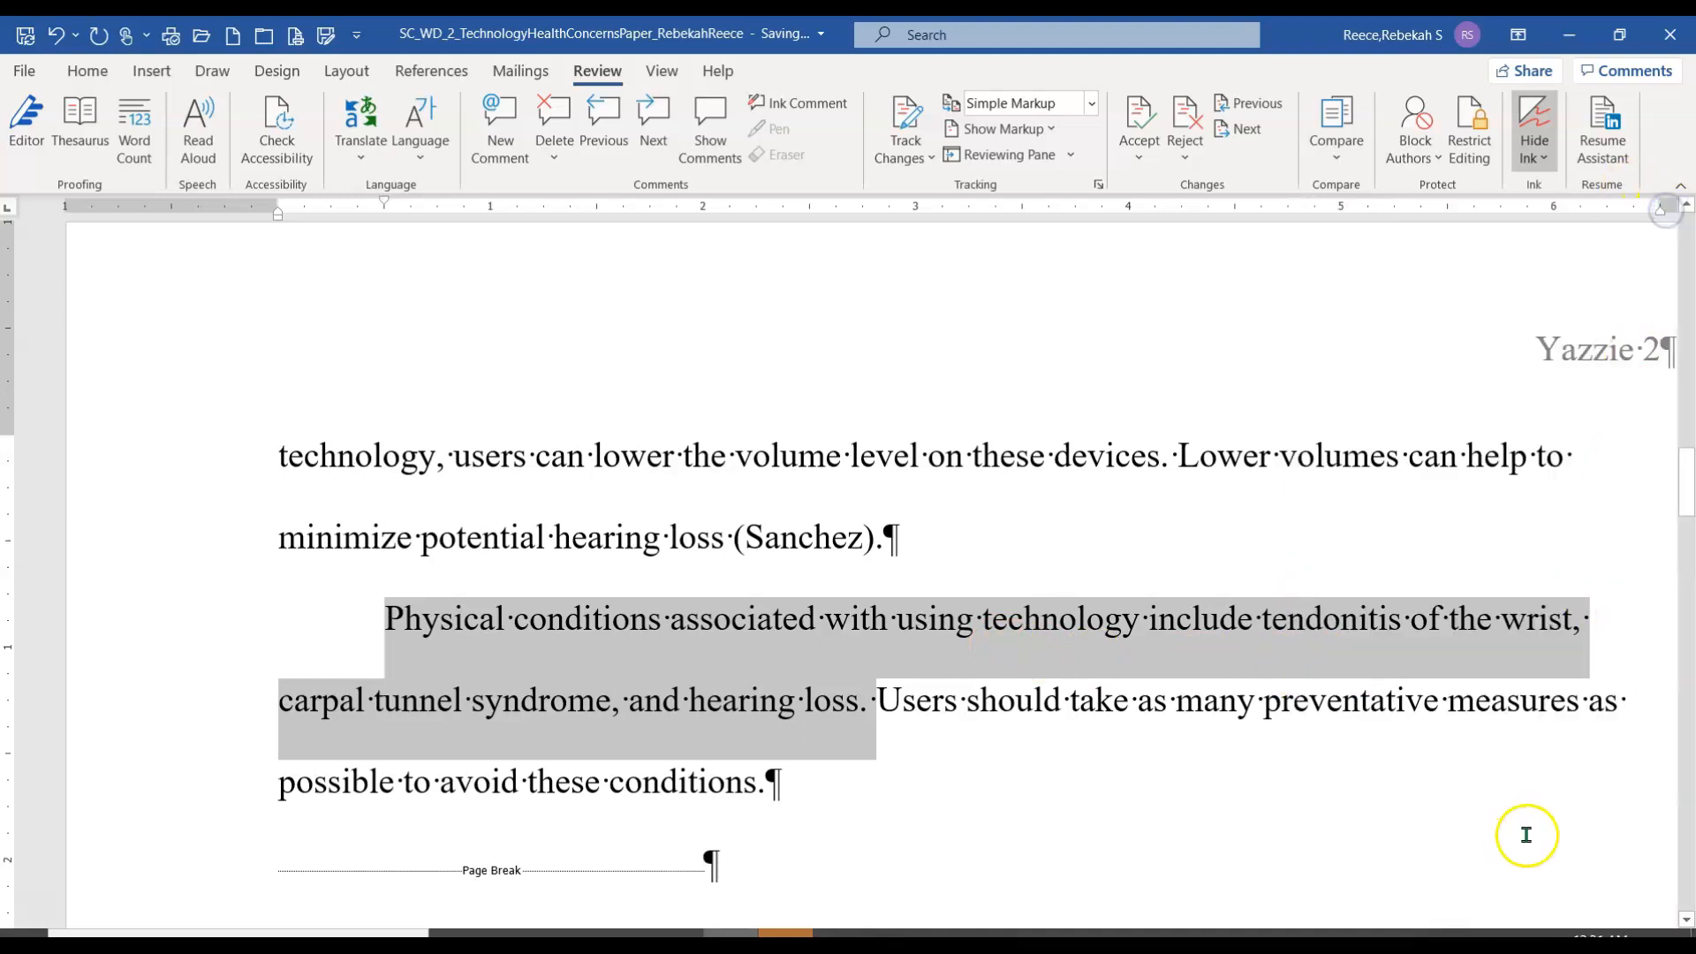
Reduce the document window, reopen the comment on the "Physical conditions" sentence from its balloon, and review its corrected text
scroll(1564, 731, "down", 2)
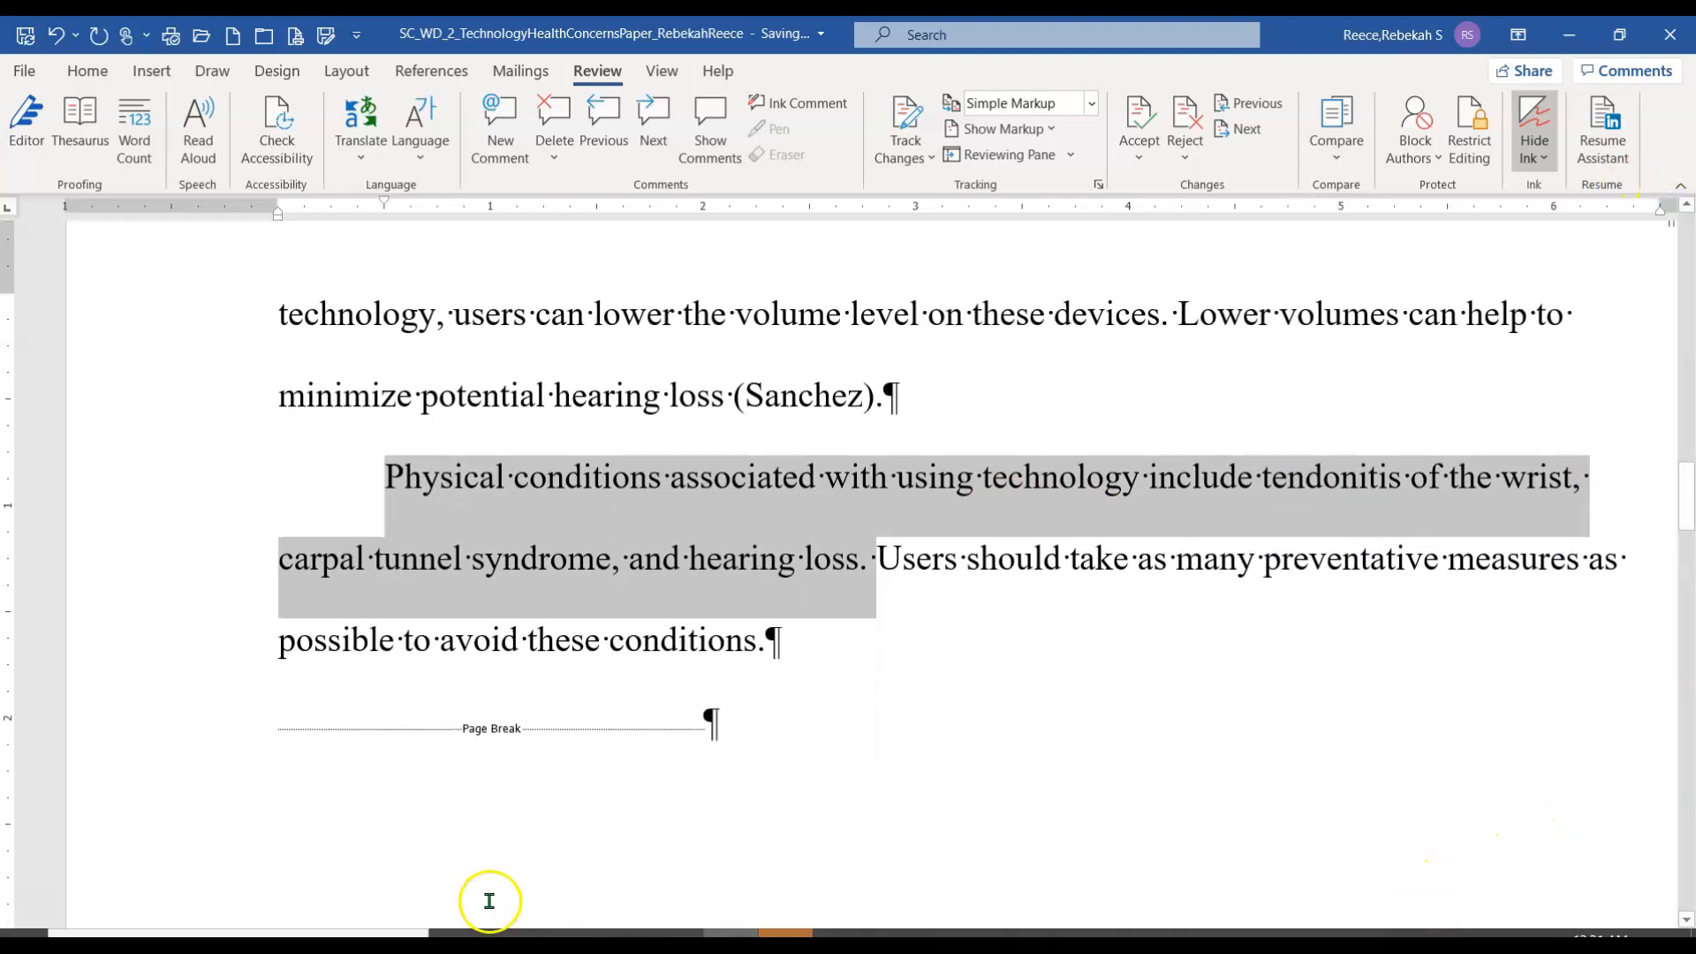
left_click_drag(1354, 39, 1141, 64)
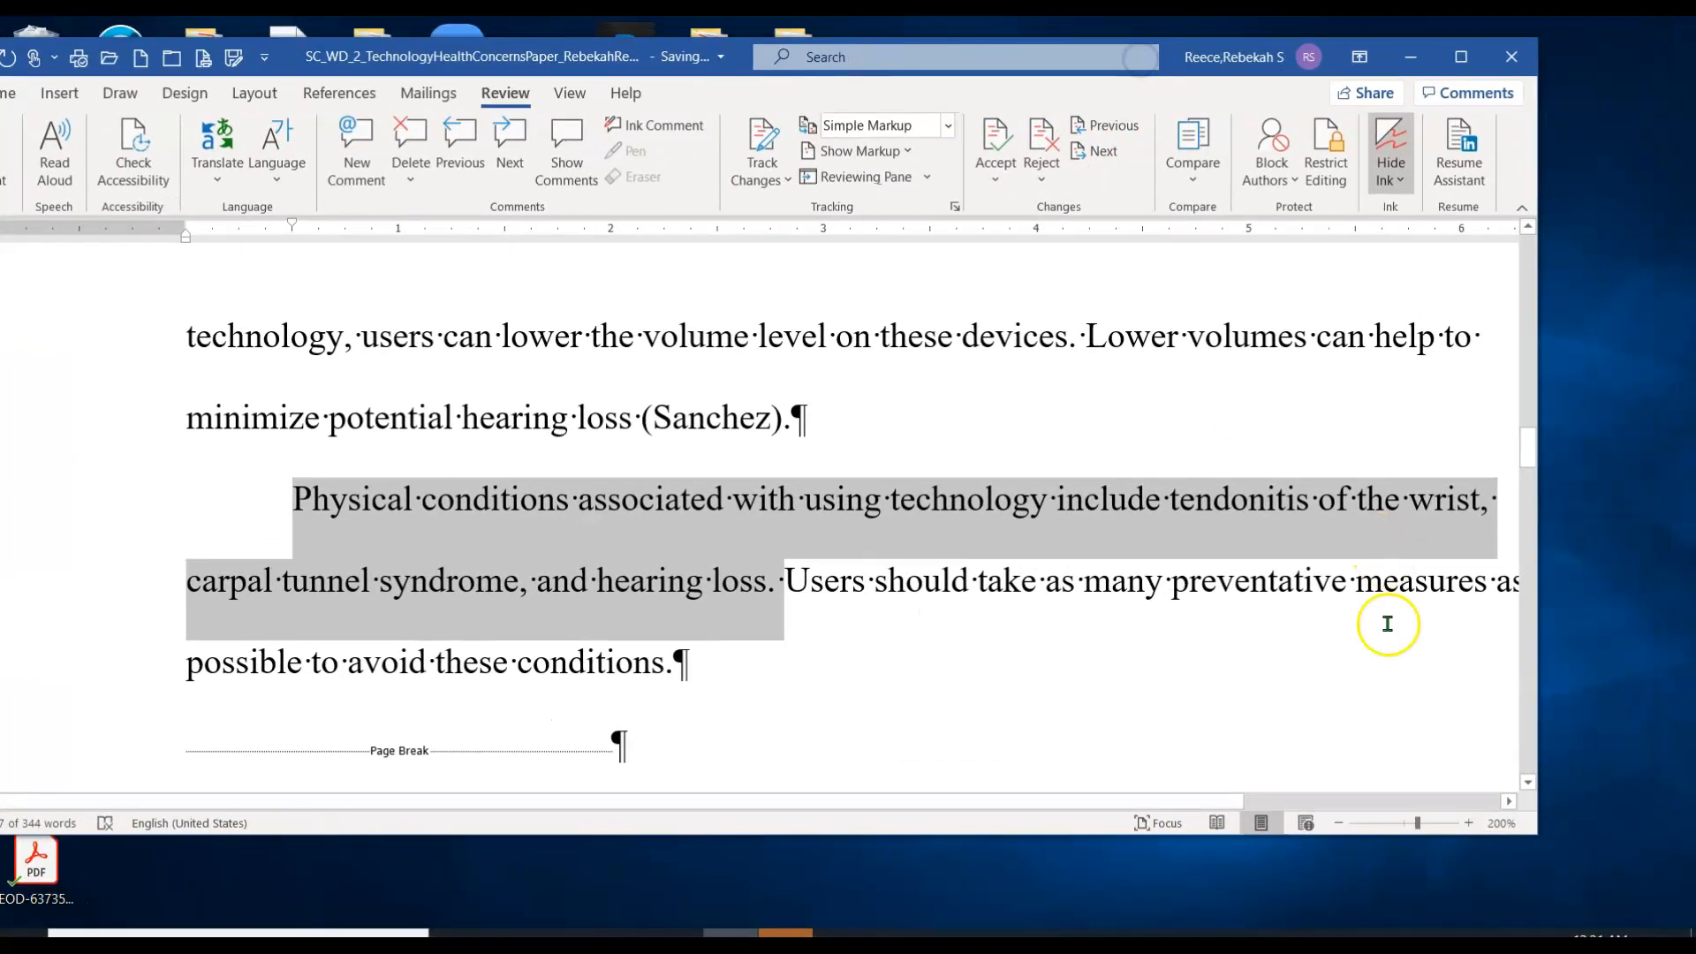
left_click(1505, 802)
left_click(1502, 802)
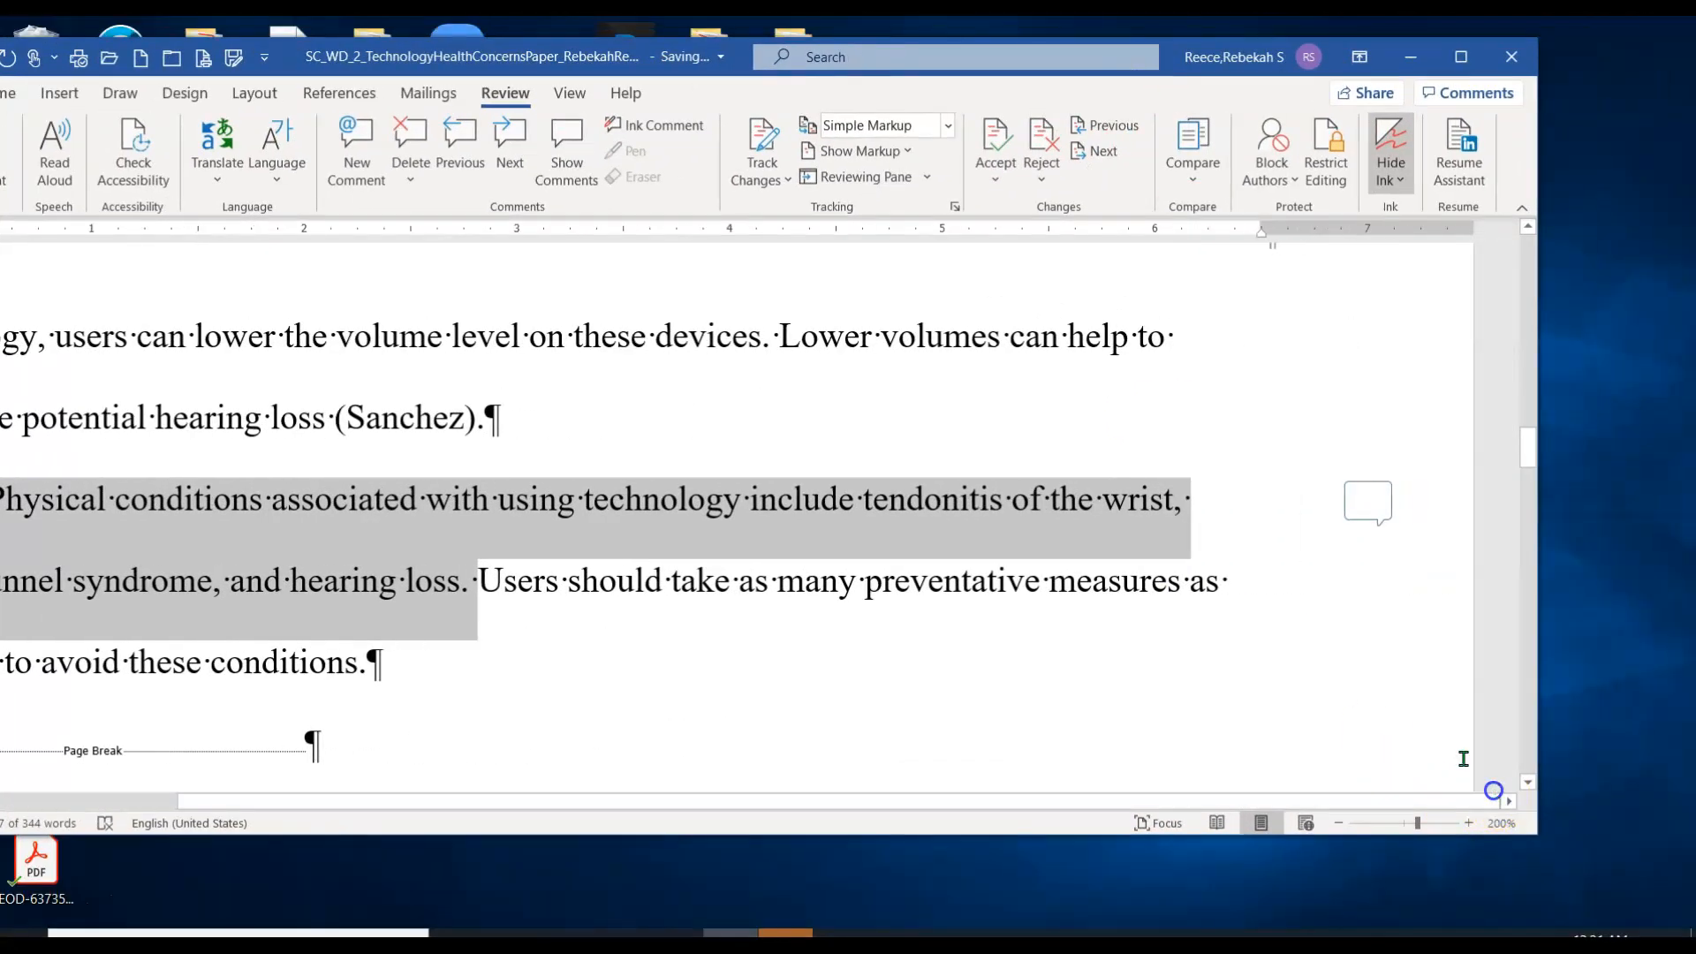
left_click(1378, 495)
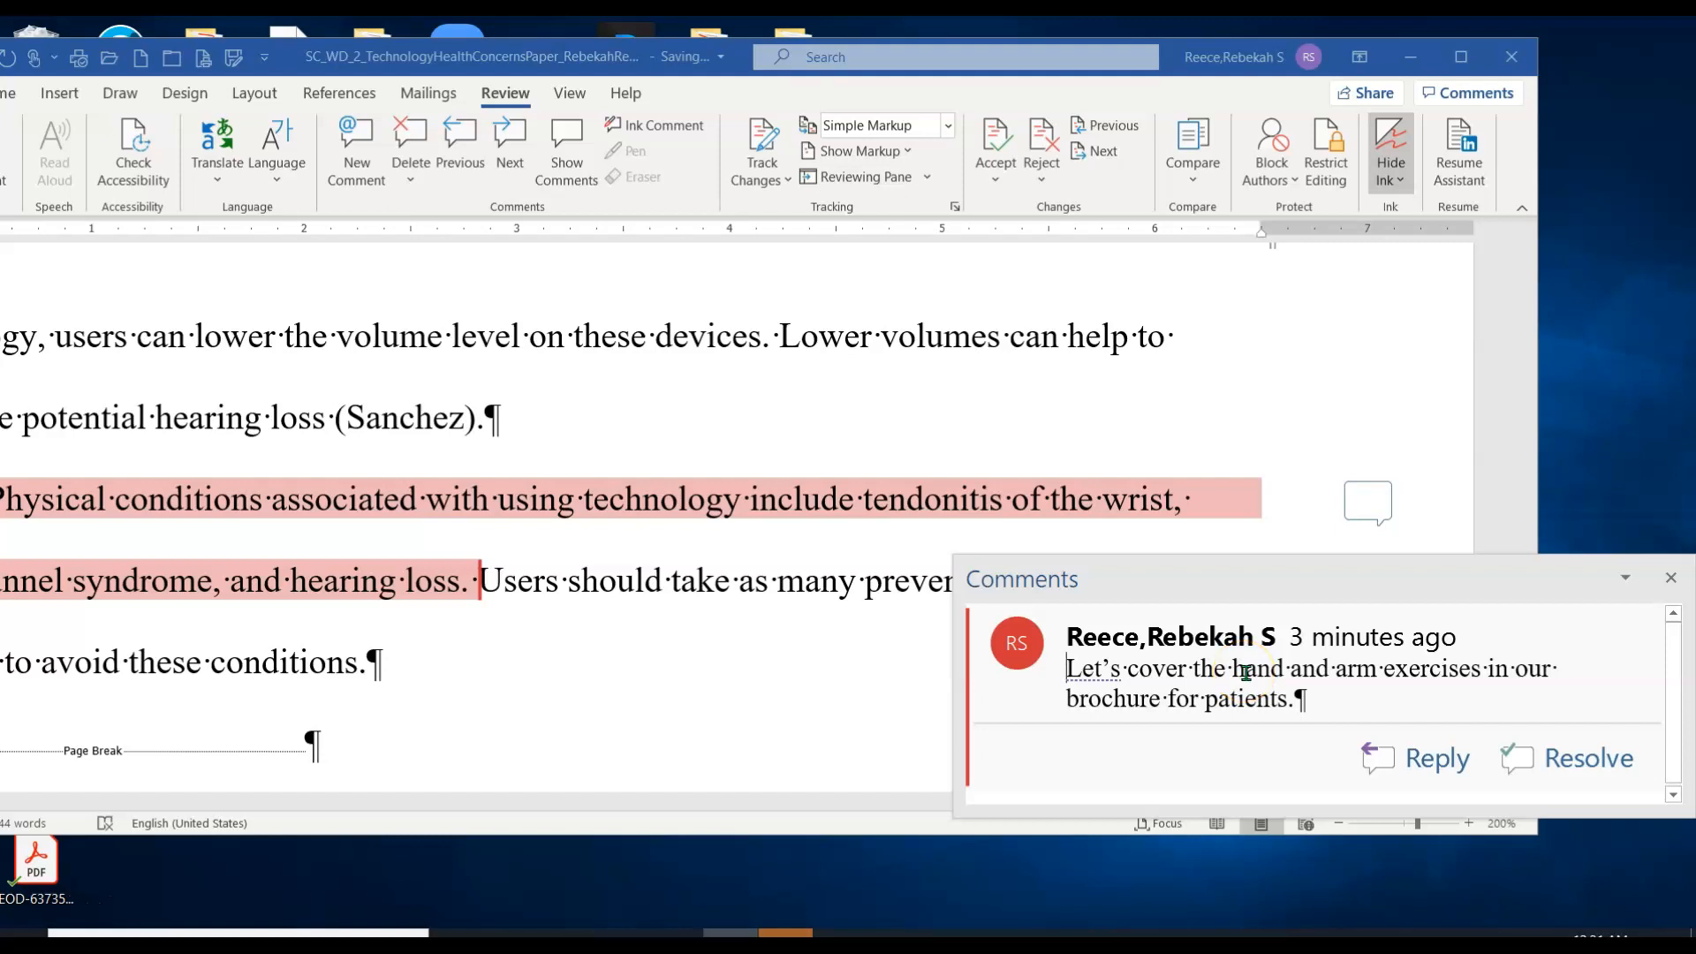
left_click(1189, 678)
left_click(726, 574)
Try to insert a new comment on the text "Lower volumes can help to minimize potential hearing loss" on page 2
scroll(627, 554, "down", 3)
scroll(627, 554, "up", 5)
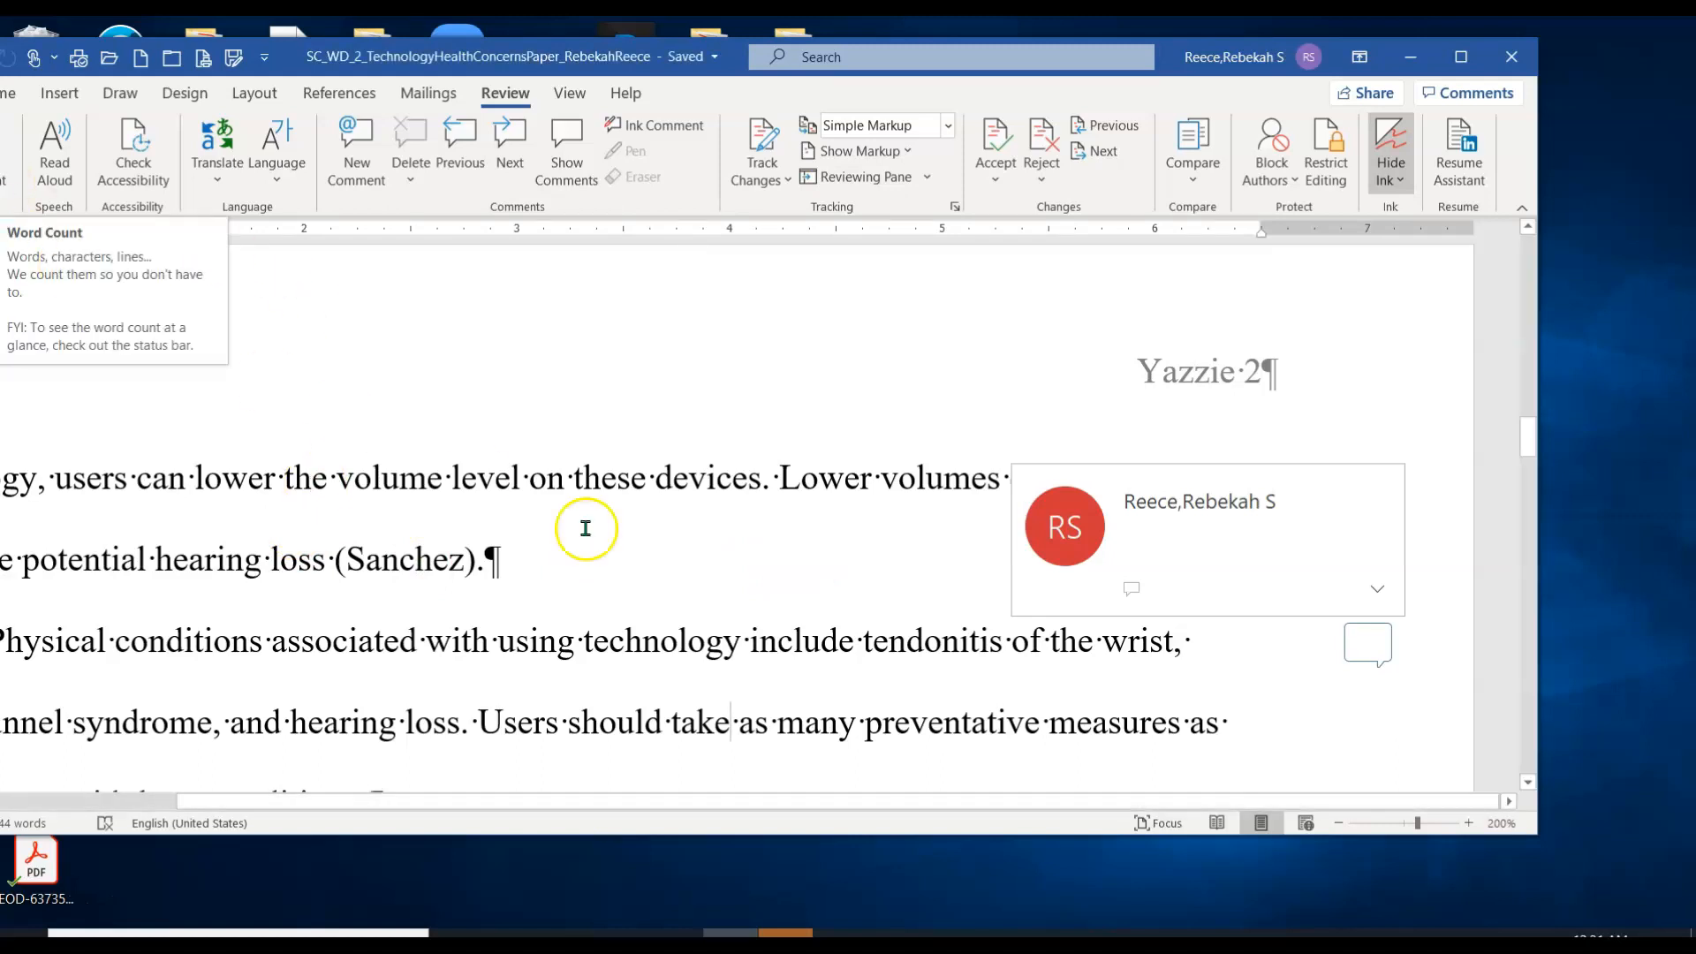
left_click_drag(774, 488, 424, 559)
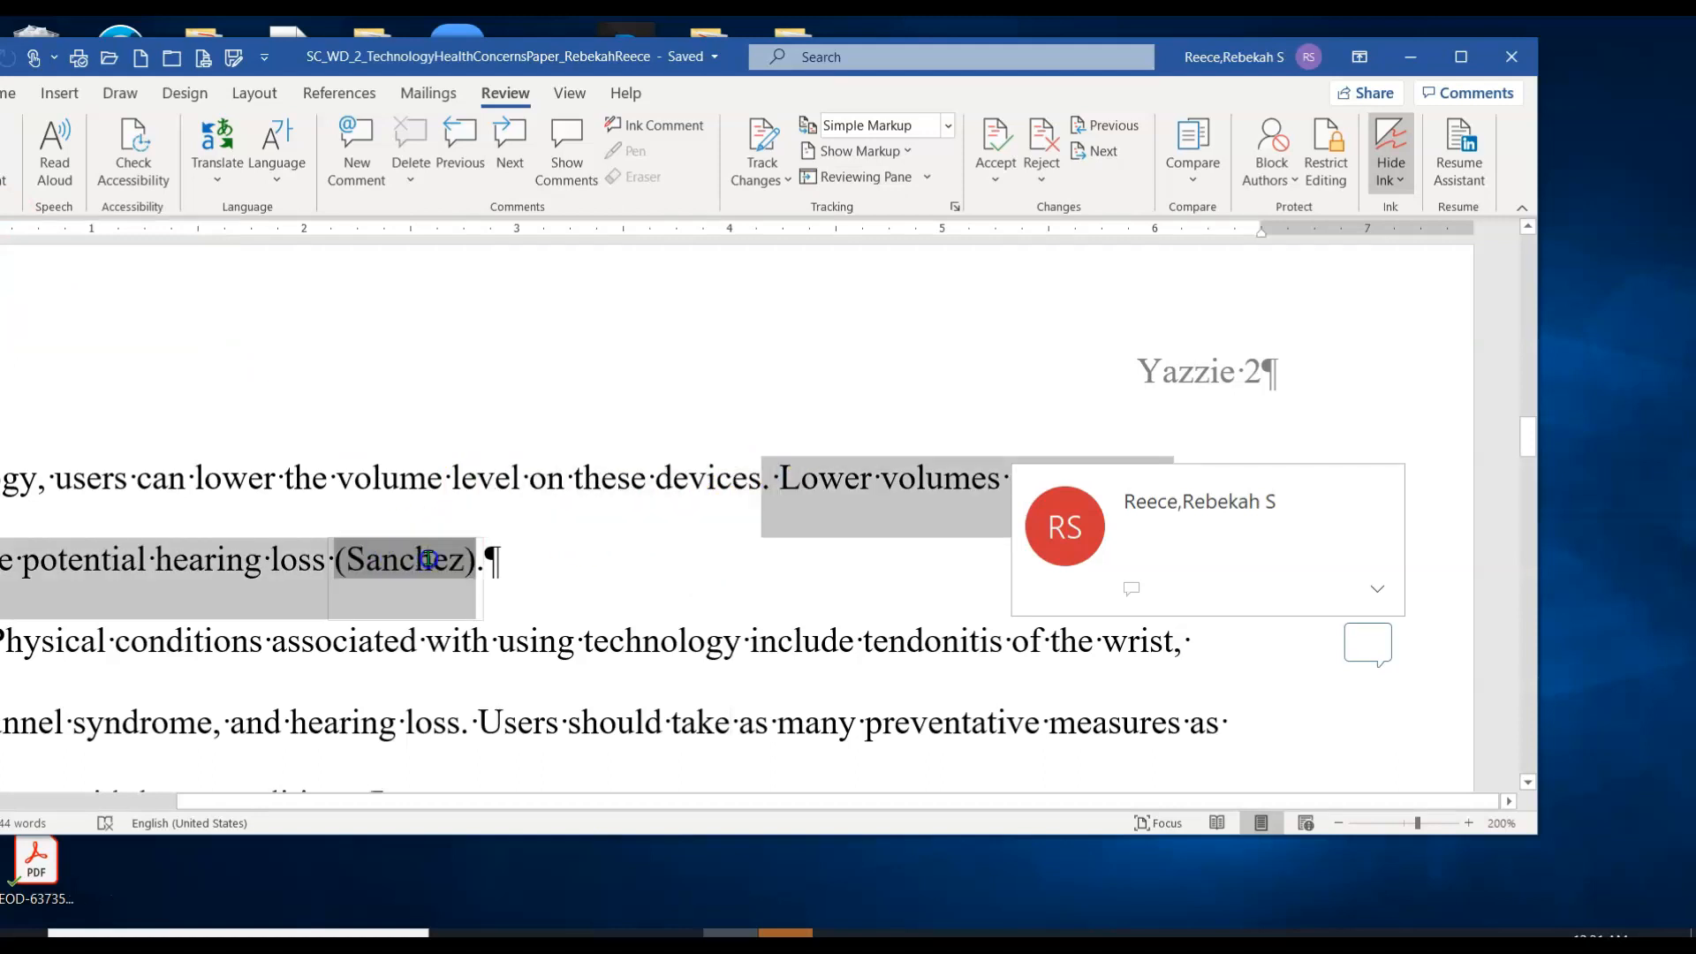
left_click_drag(429, 559, 322, 594)
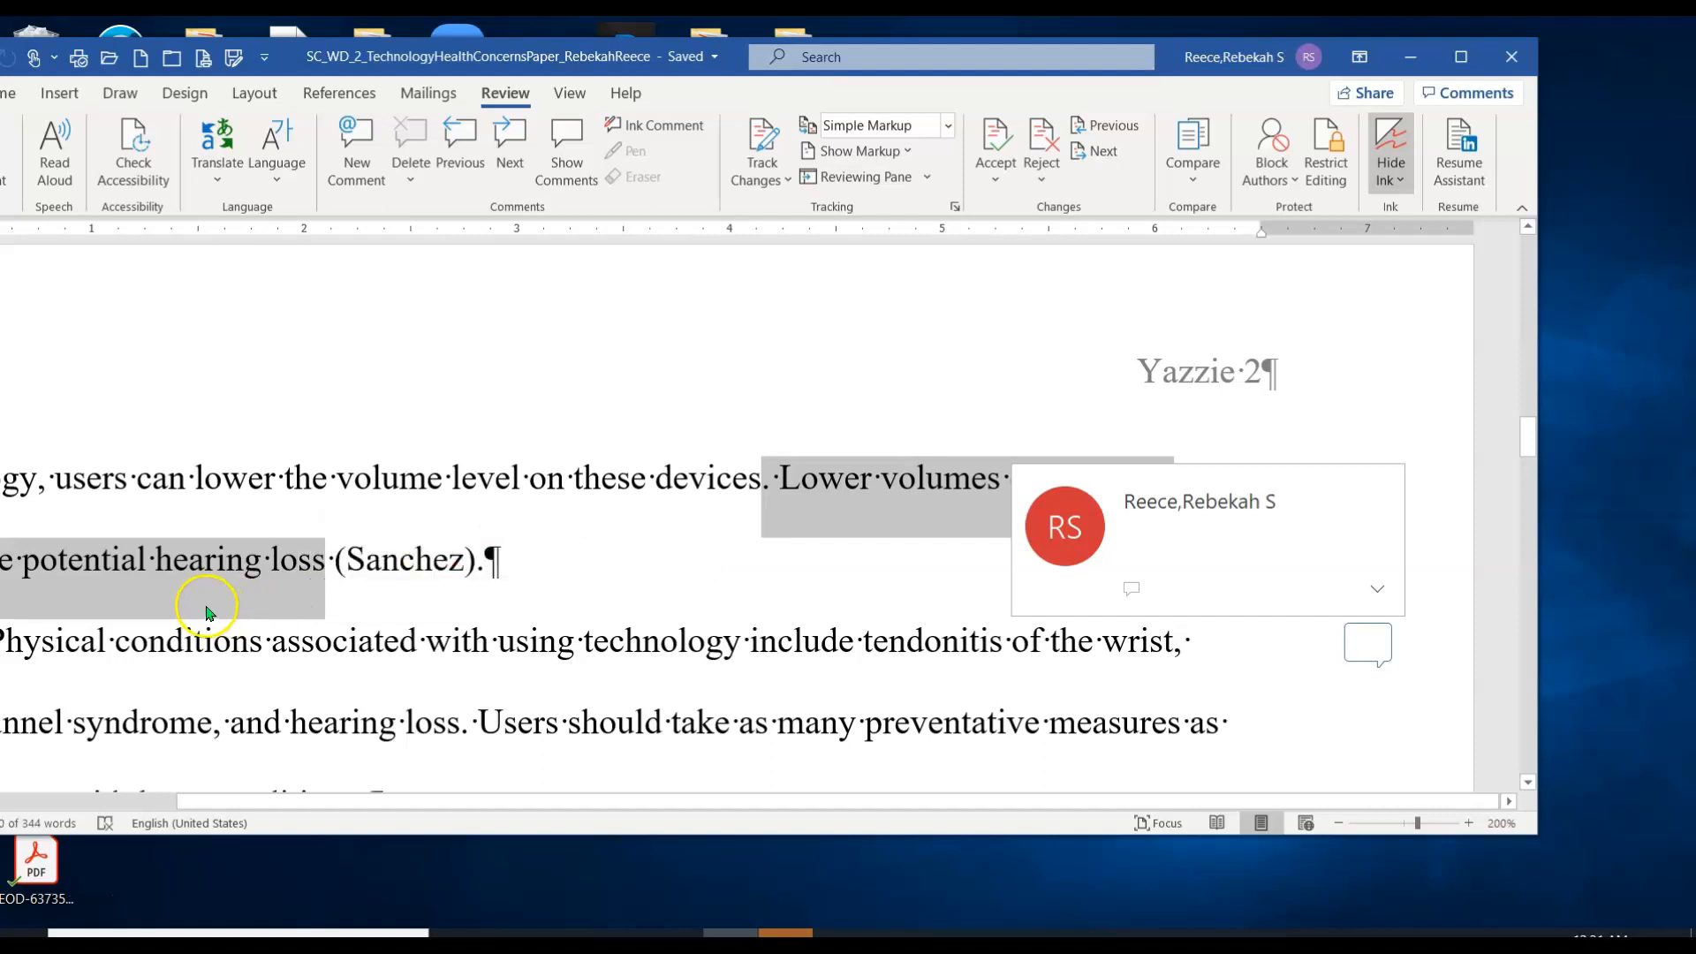
scroll(483, 601, "up", 1)
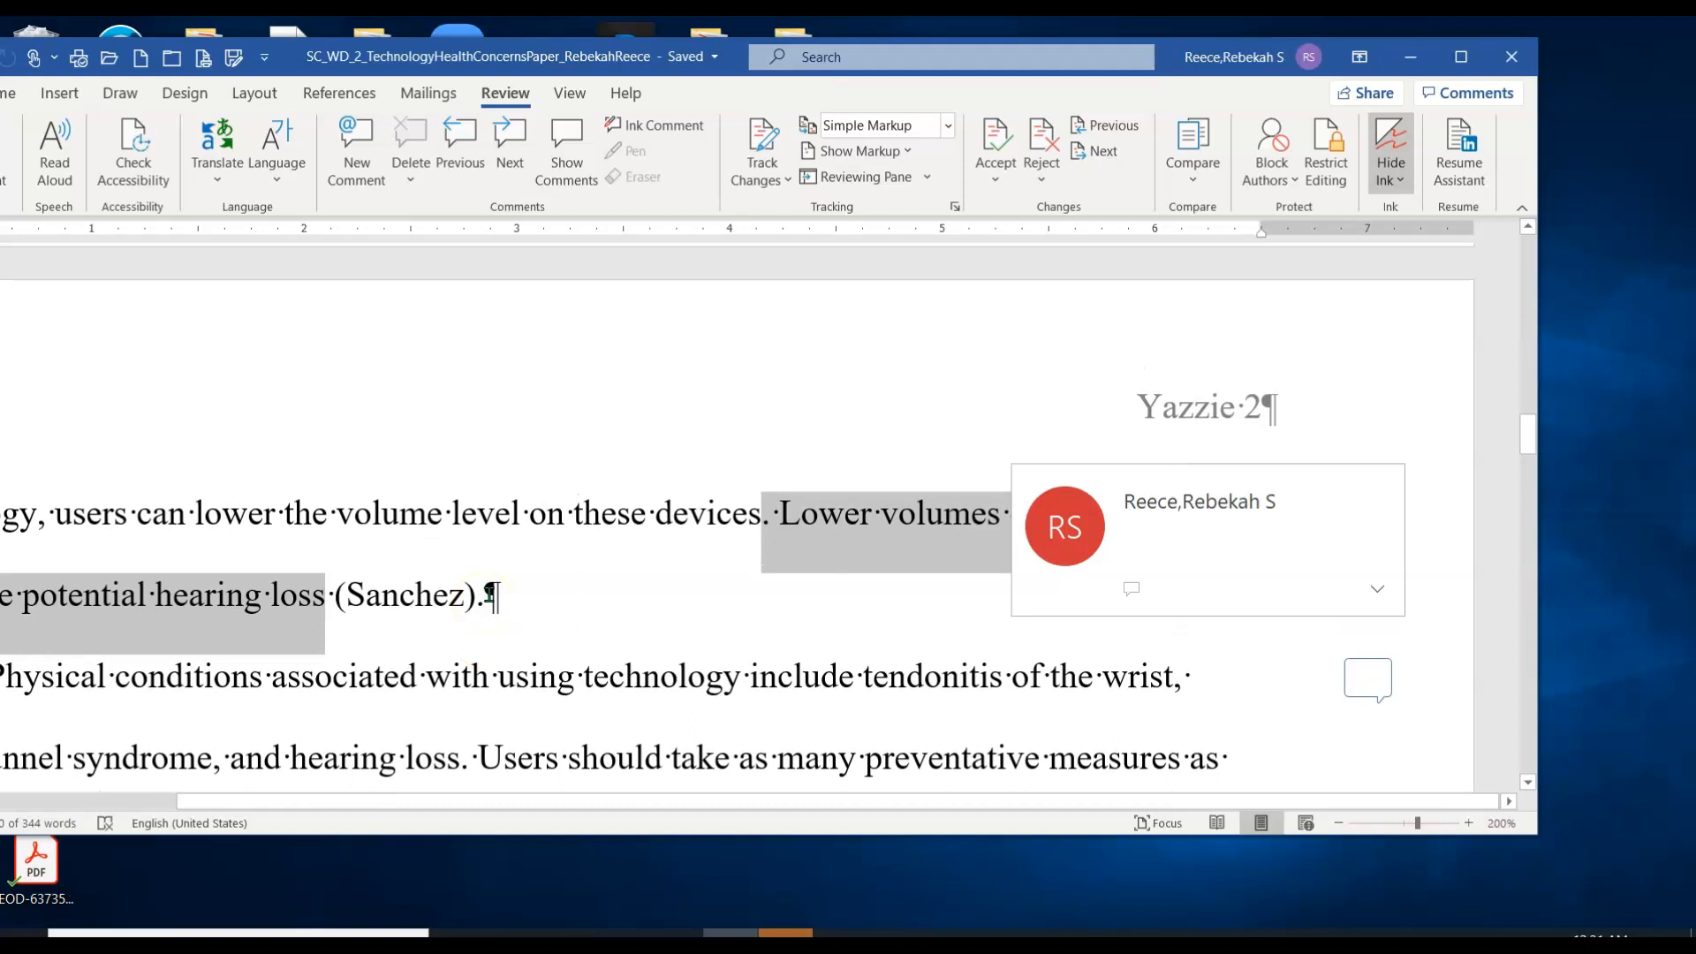
left_click(1157, 561)
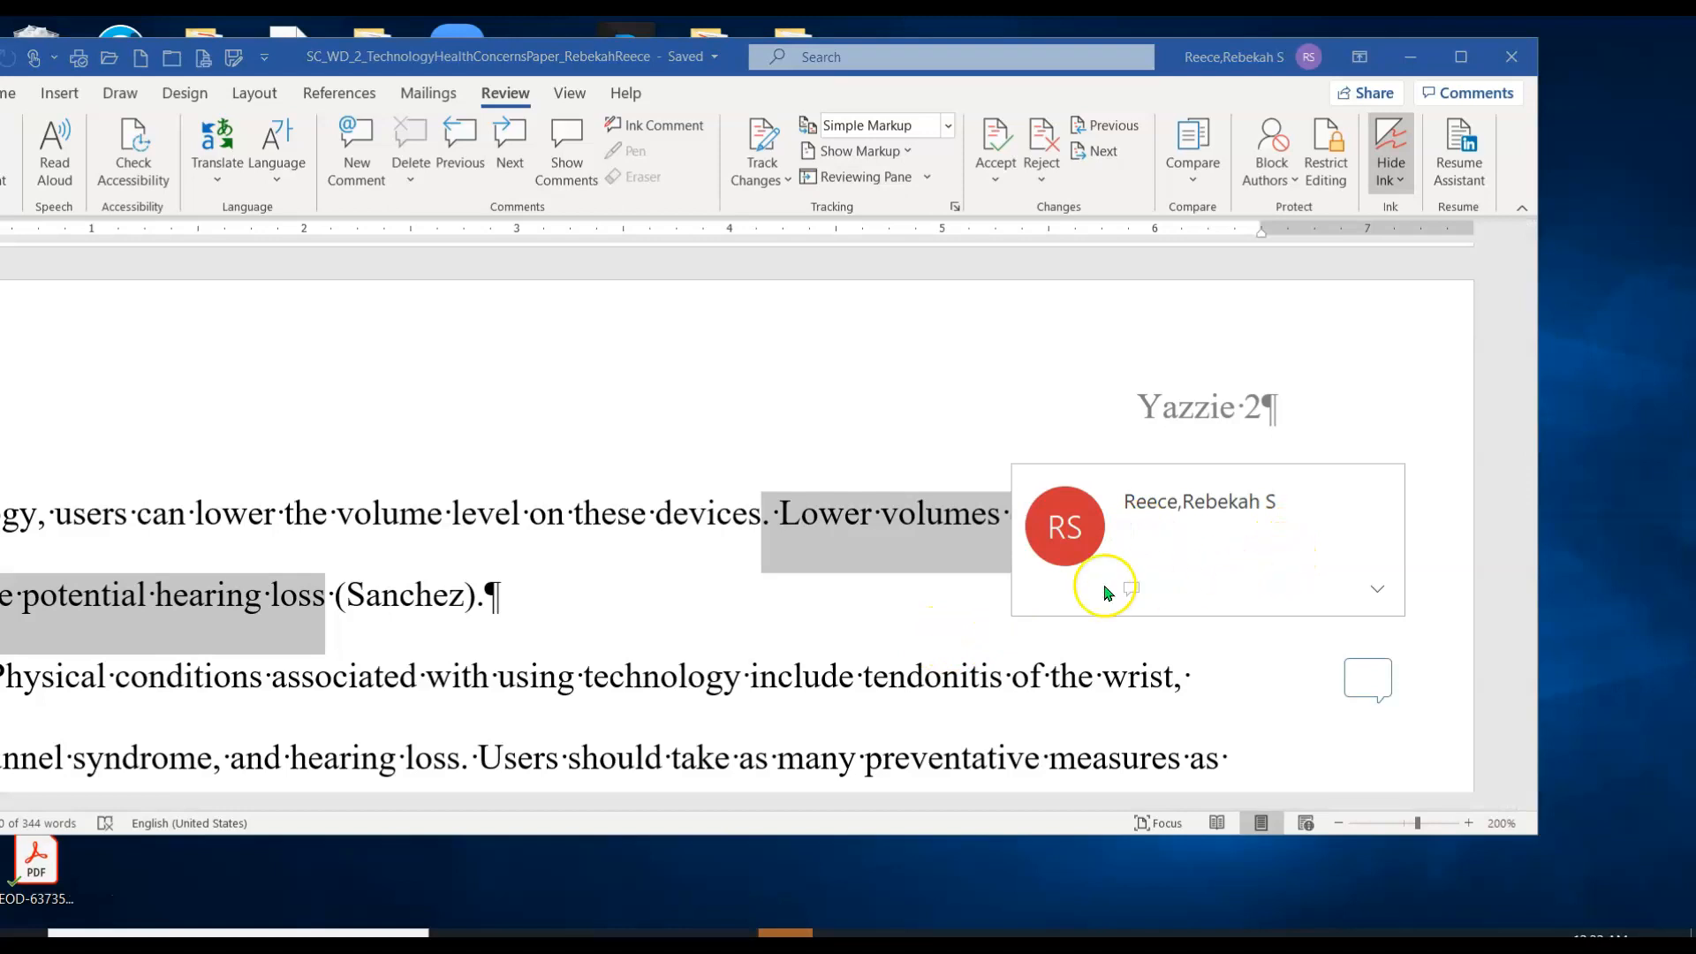
left_click(898, 625)
left_click(370, 137)
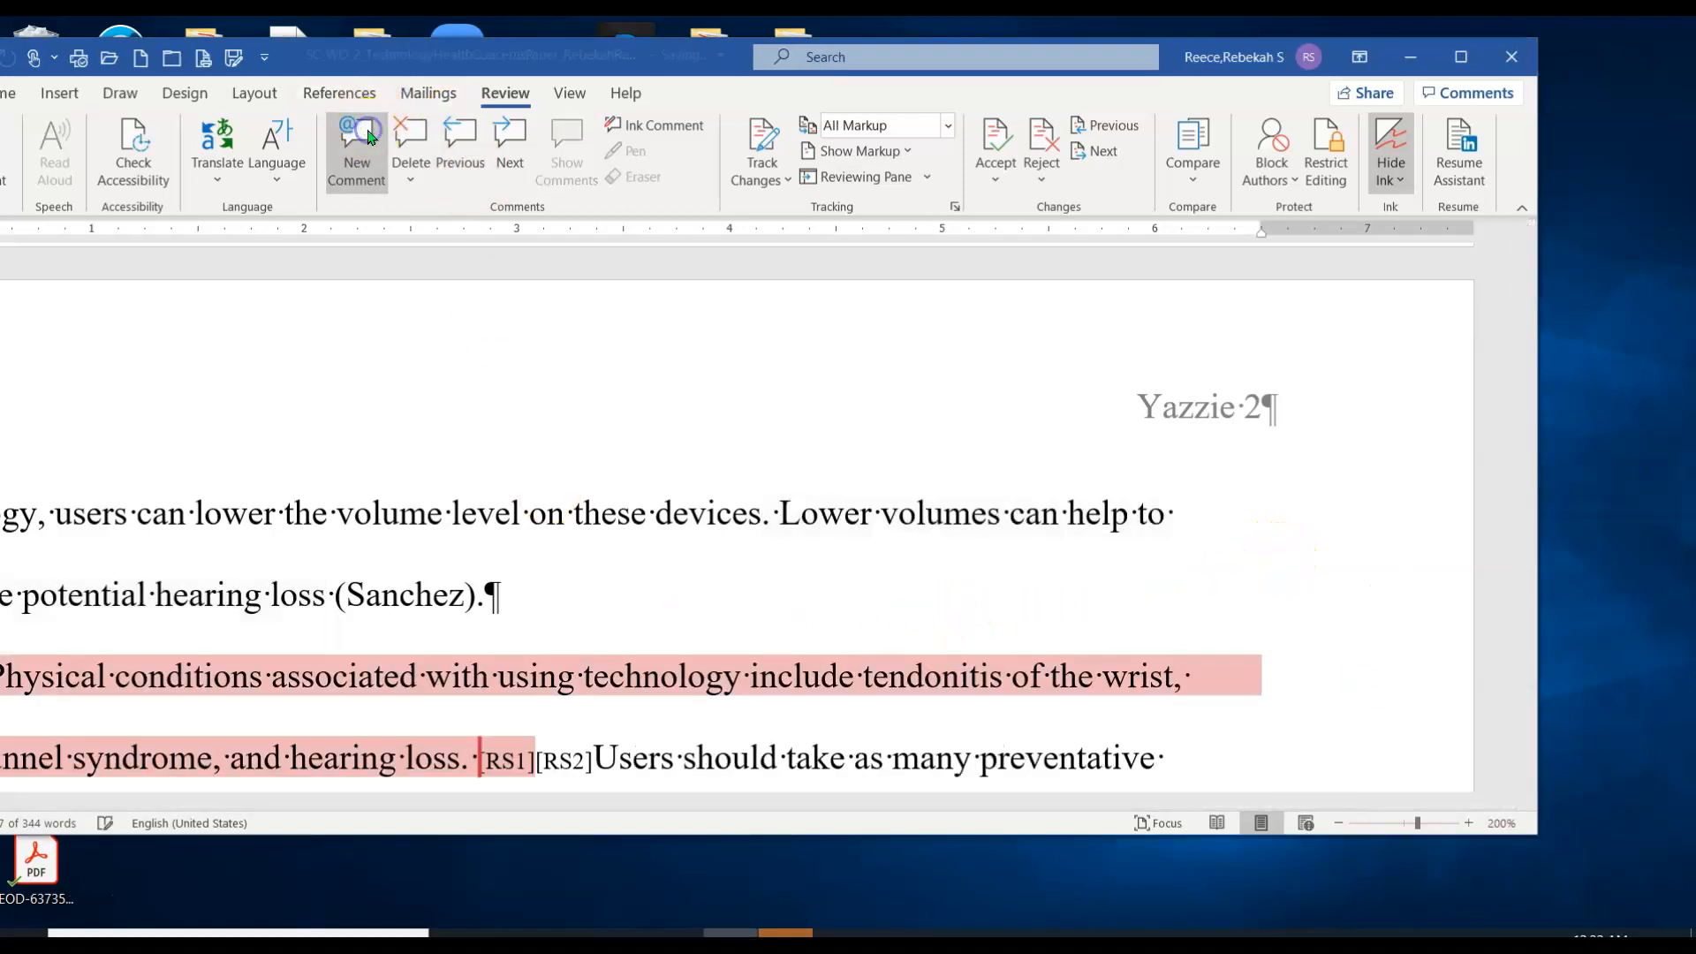
Reselect the "Lower volumes" sentence, jump to the previous comment and close the Revisions list
left_click(781, 513)
left_click_drag(781, 514, 467, 611)
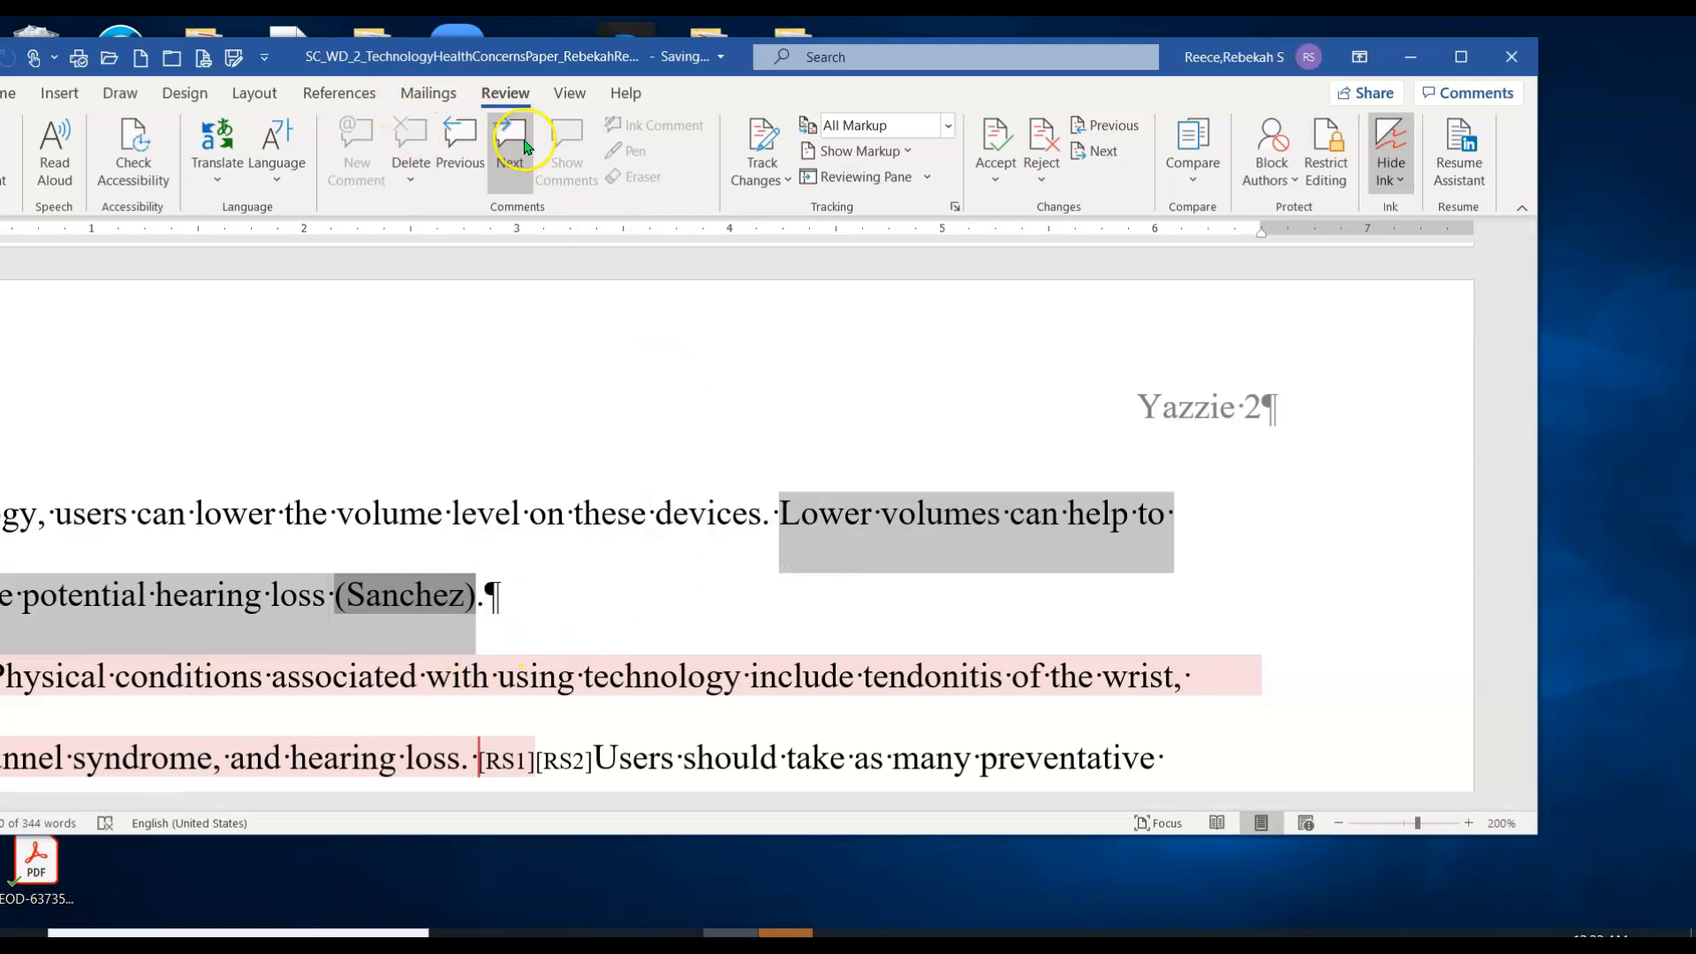
left_click(460, 144)
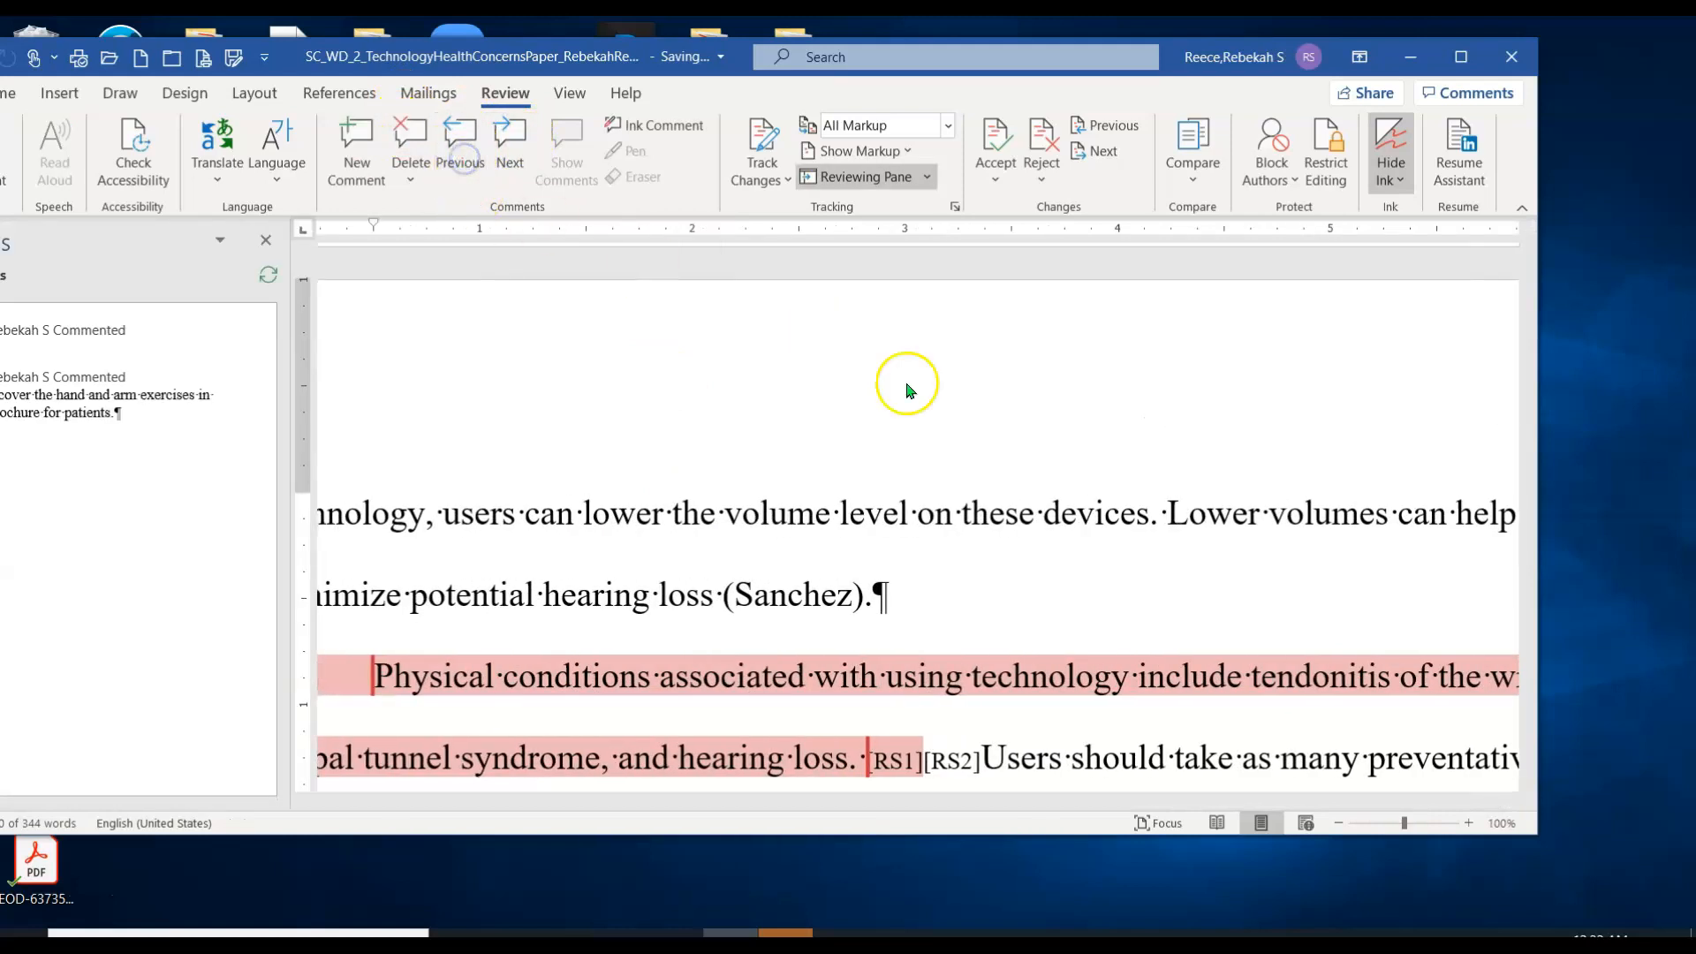
left_click(269, 244)
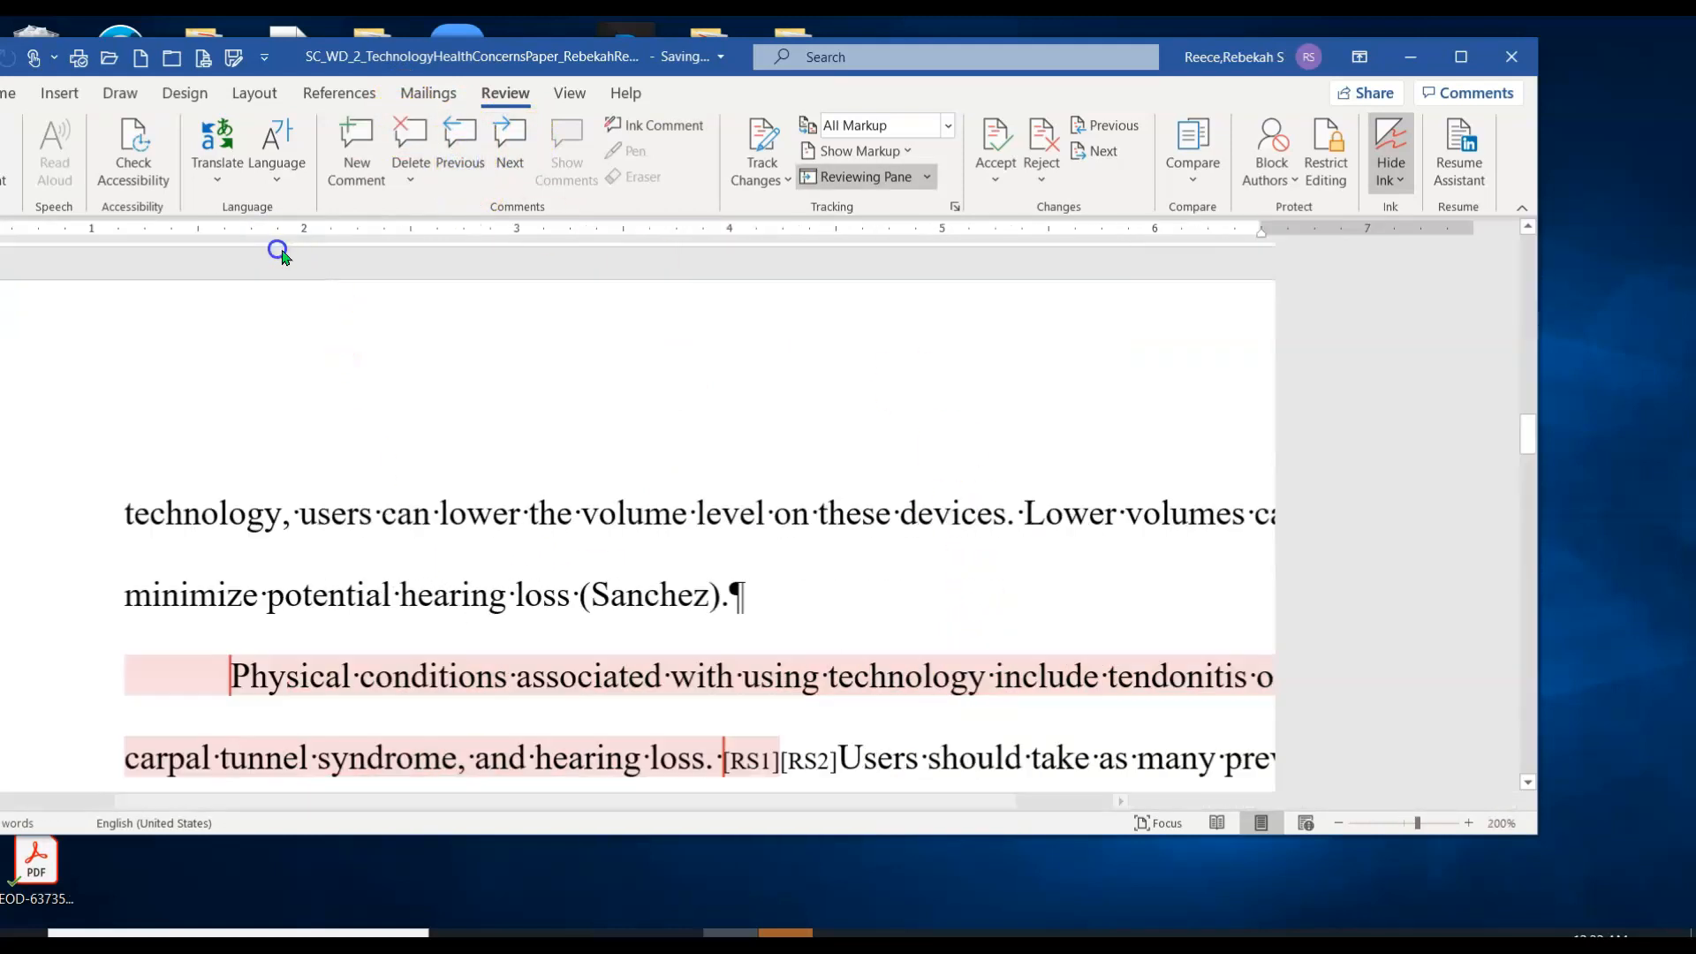
left_click(462, 492)
scroll(724, 601, "down", 1)
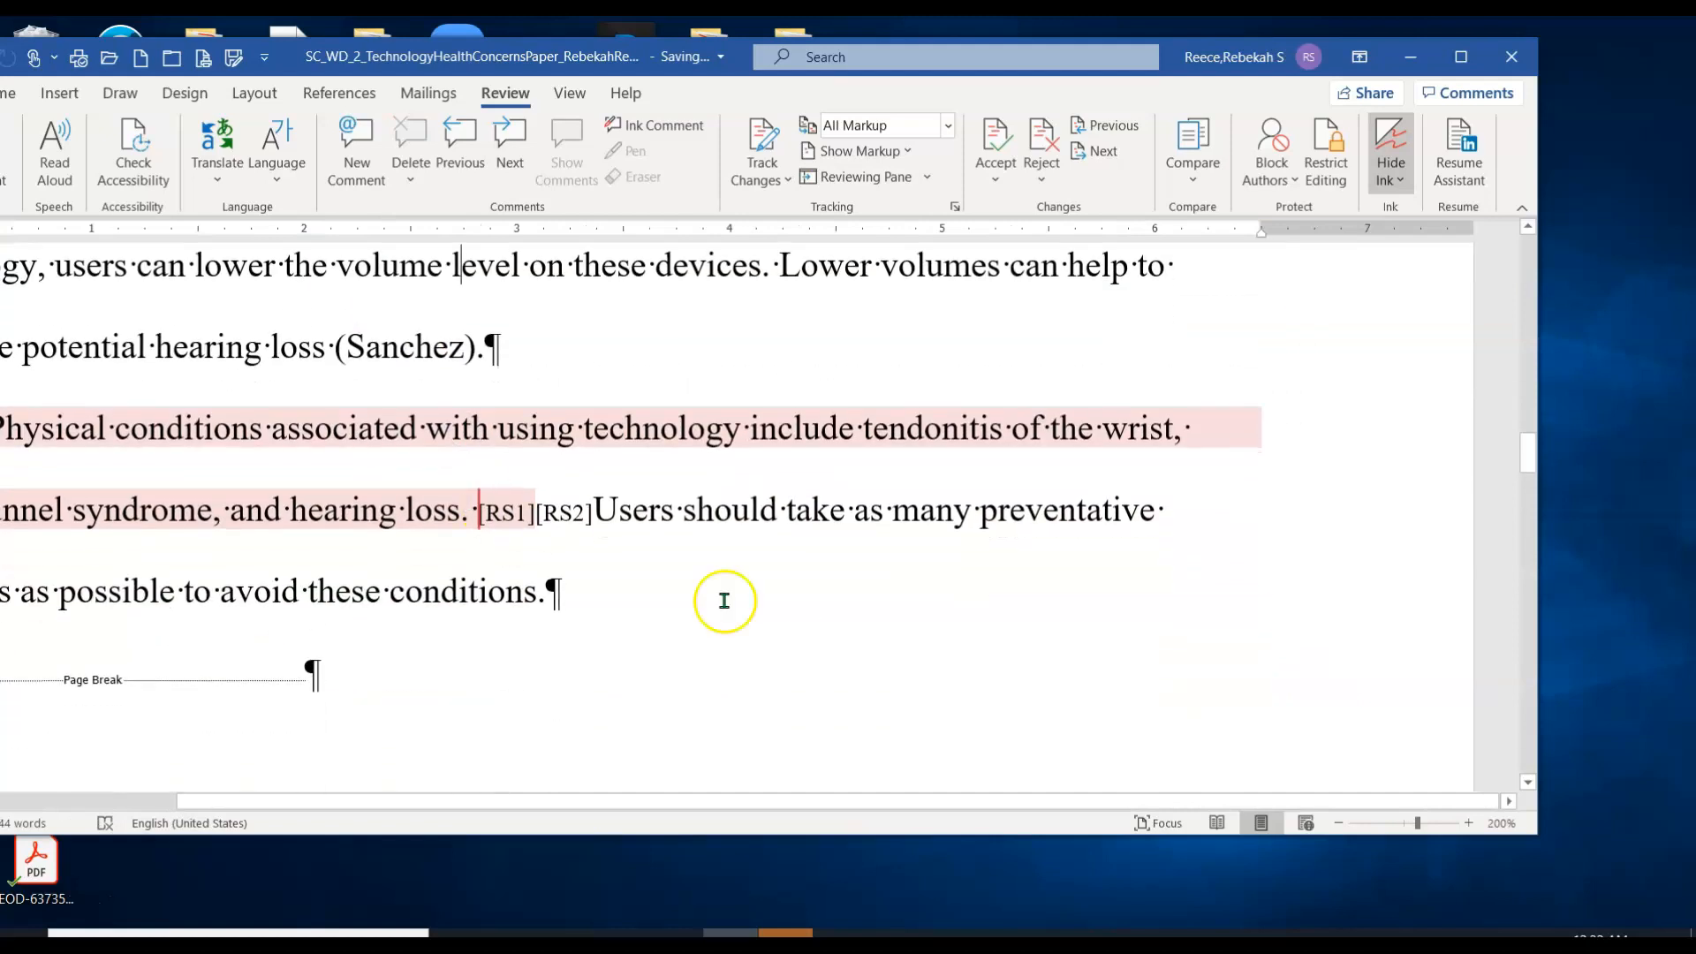
Maximize the document window and set the zoom to 100%
left_click(1461, 57)
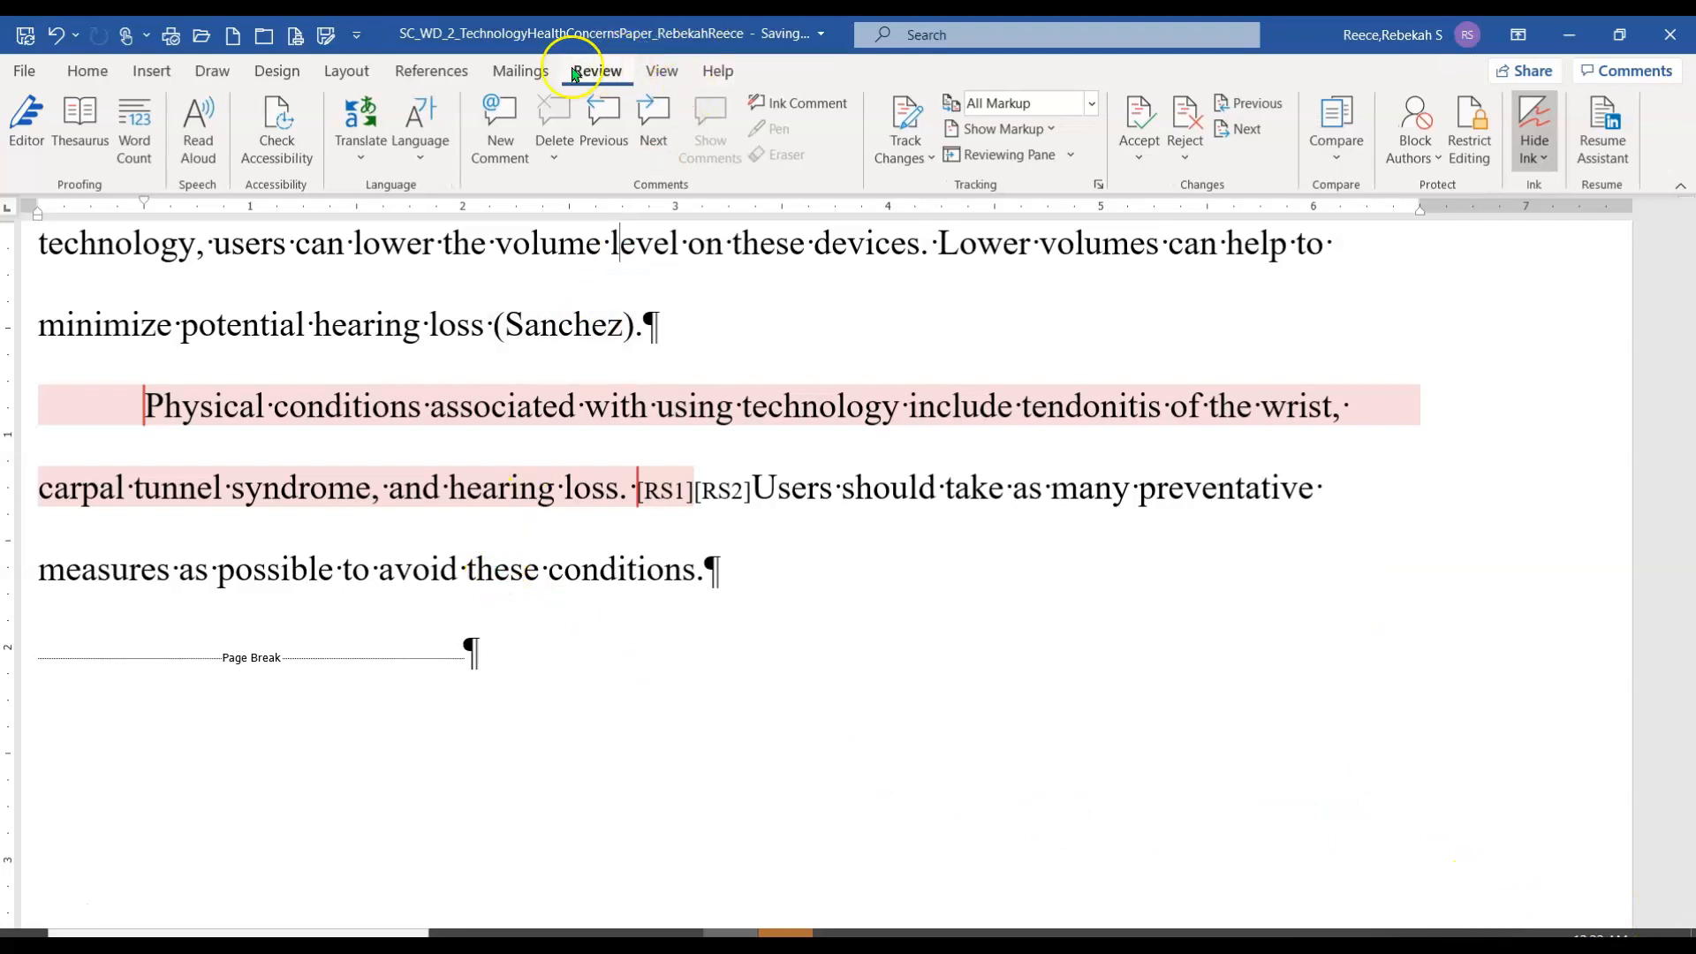
left_click(662, 71)
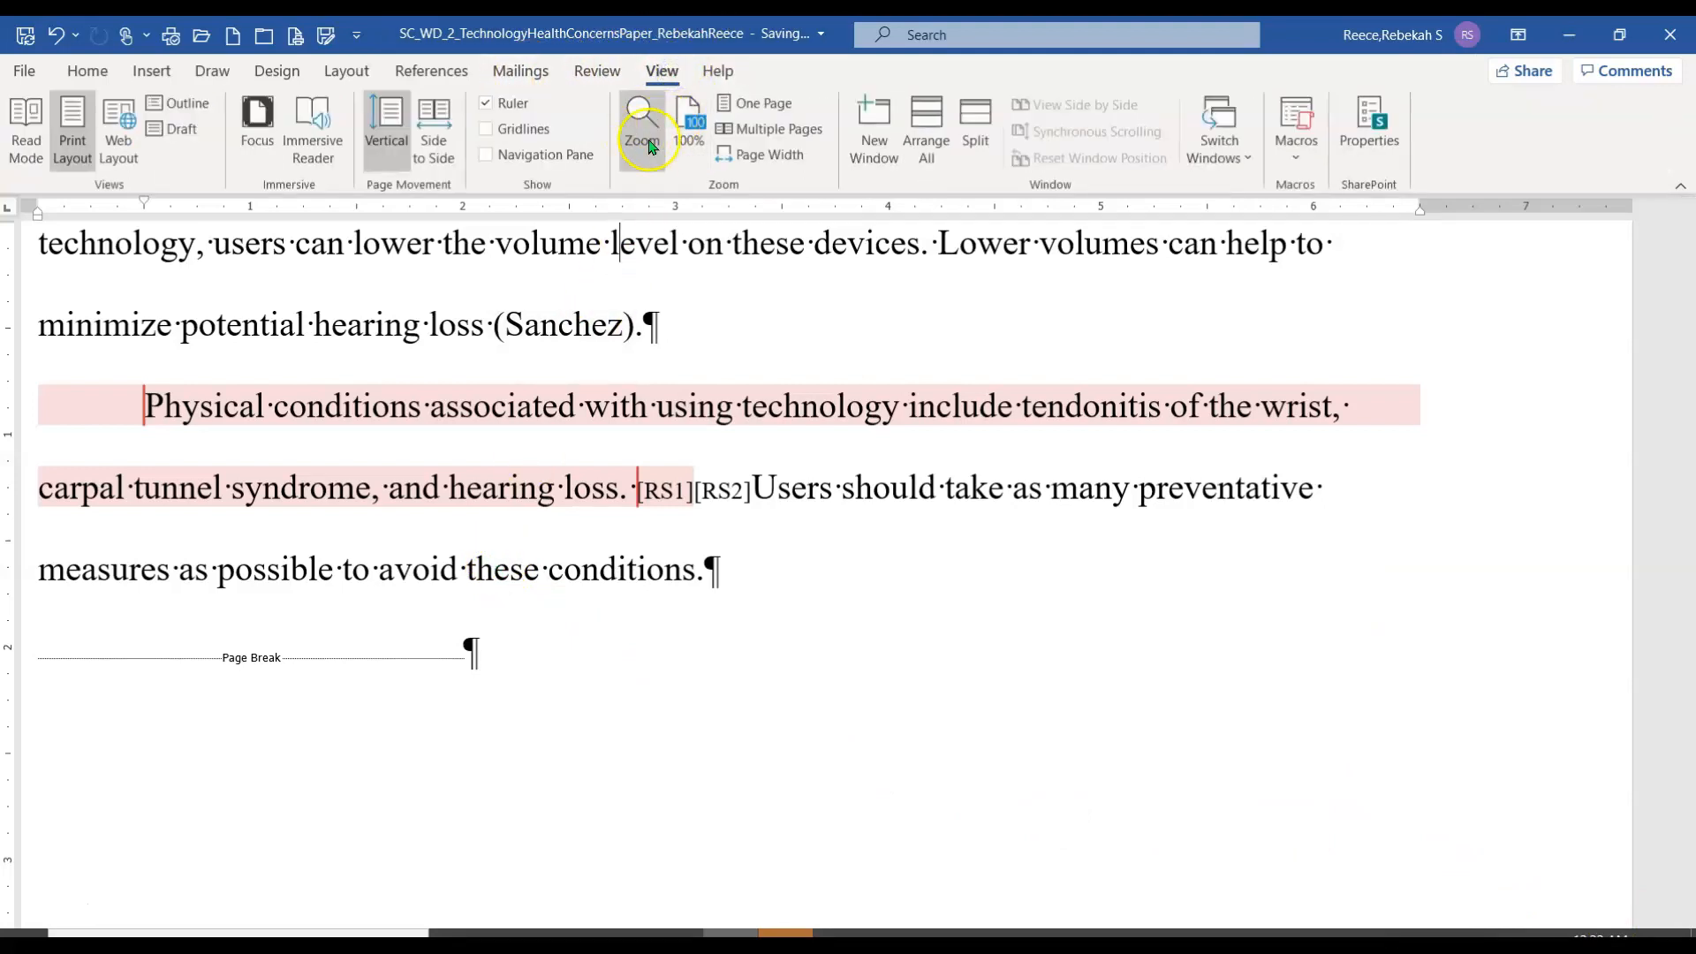
left_click(689, 132)
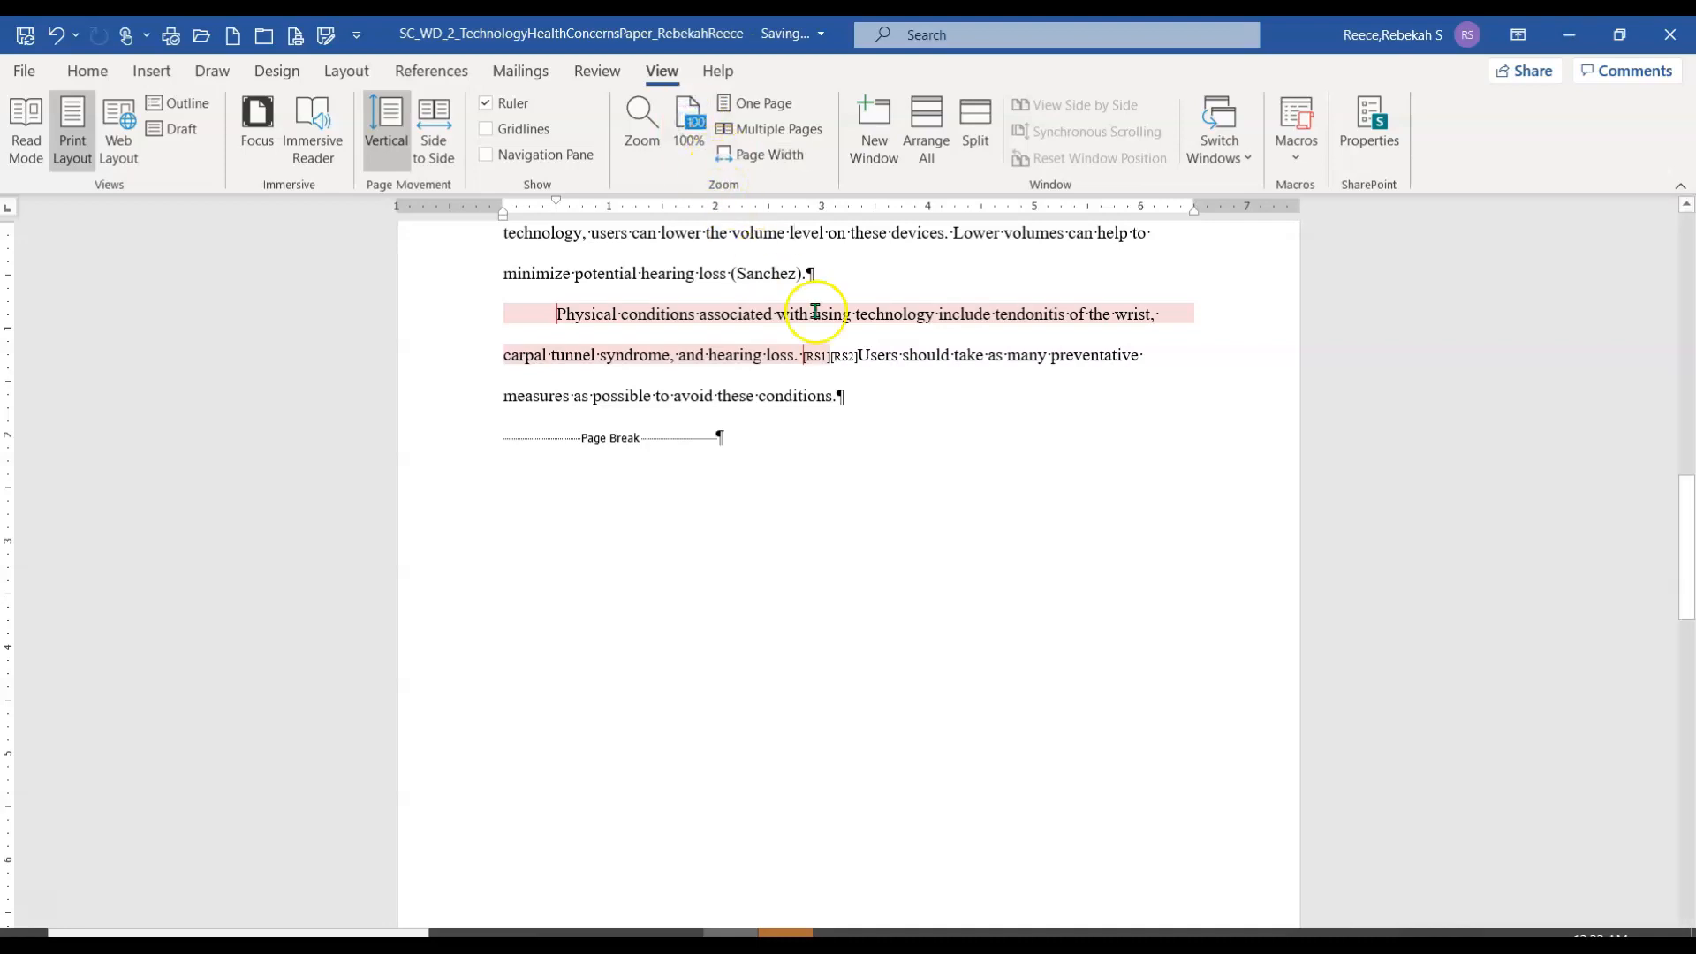
Insert a new comment on the text "Lower volumes can help to minimize potential hearing loss" on page 2
left_click(931, 386)
left_click(928, 362)
scroll(932, 367, "up", 3)
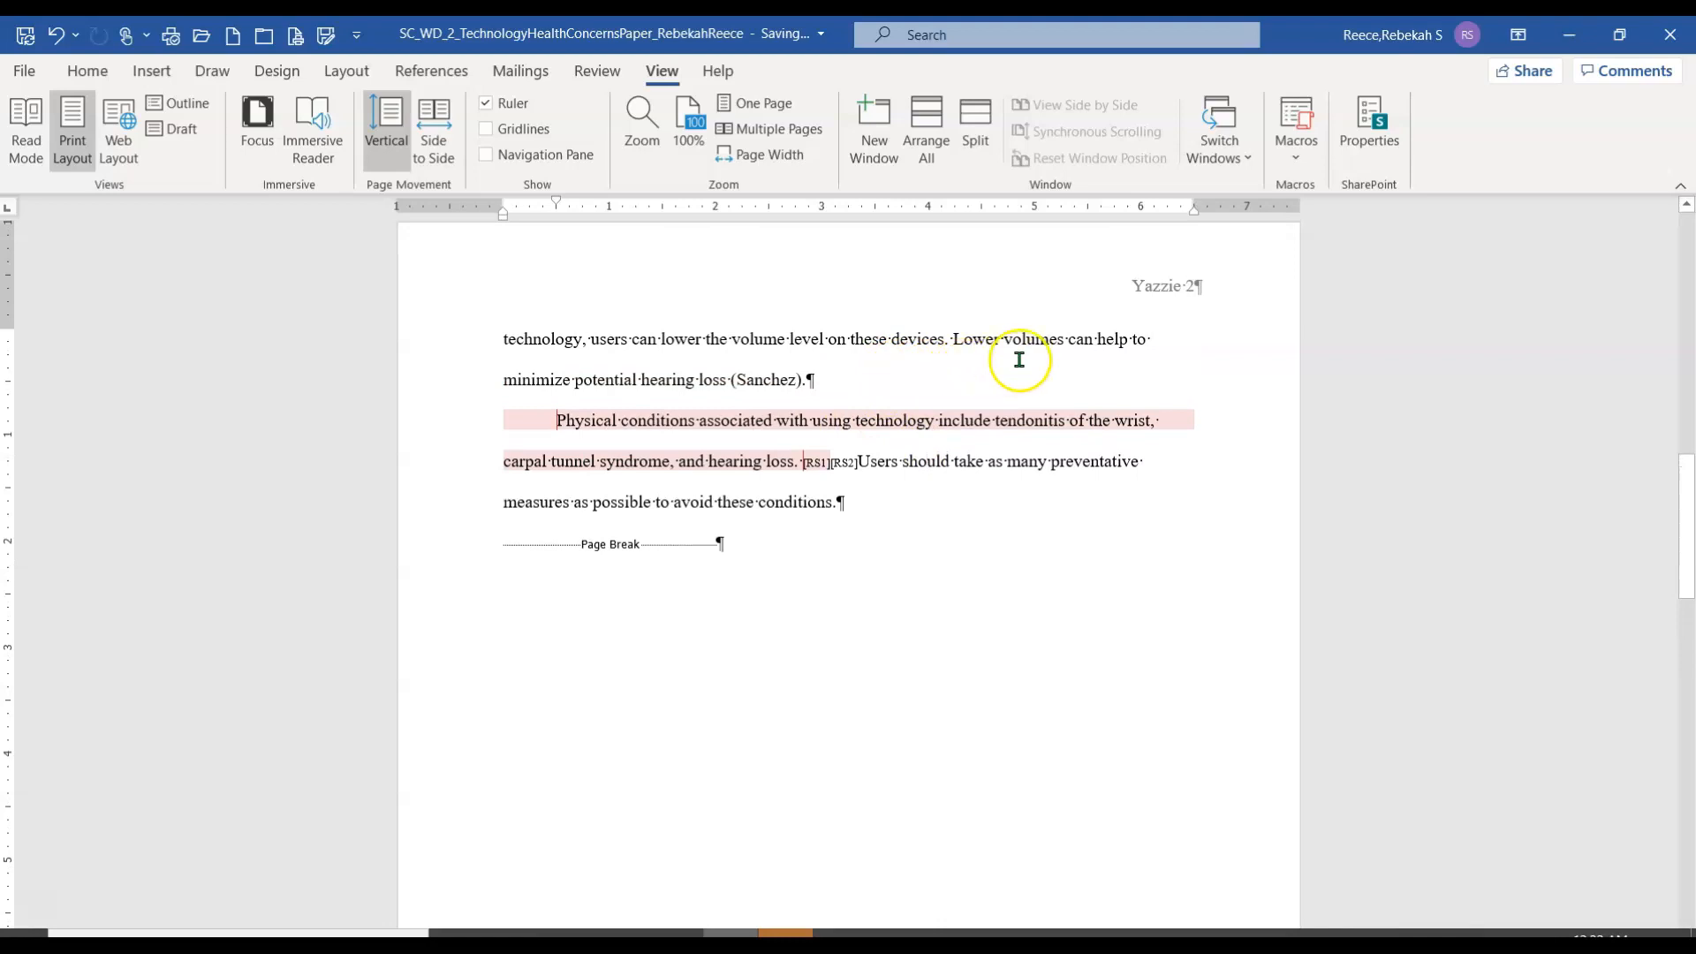
scroll(972, 362, "up", 1)
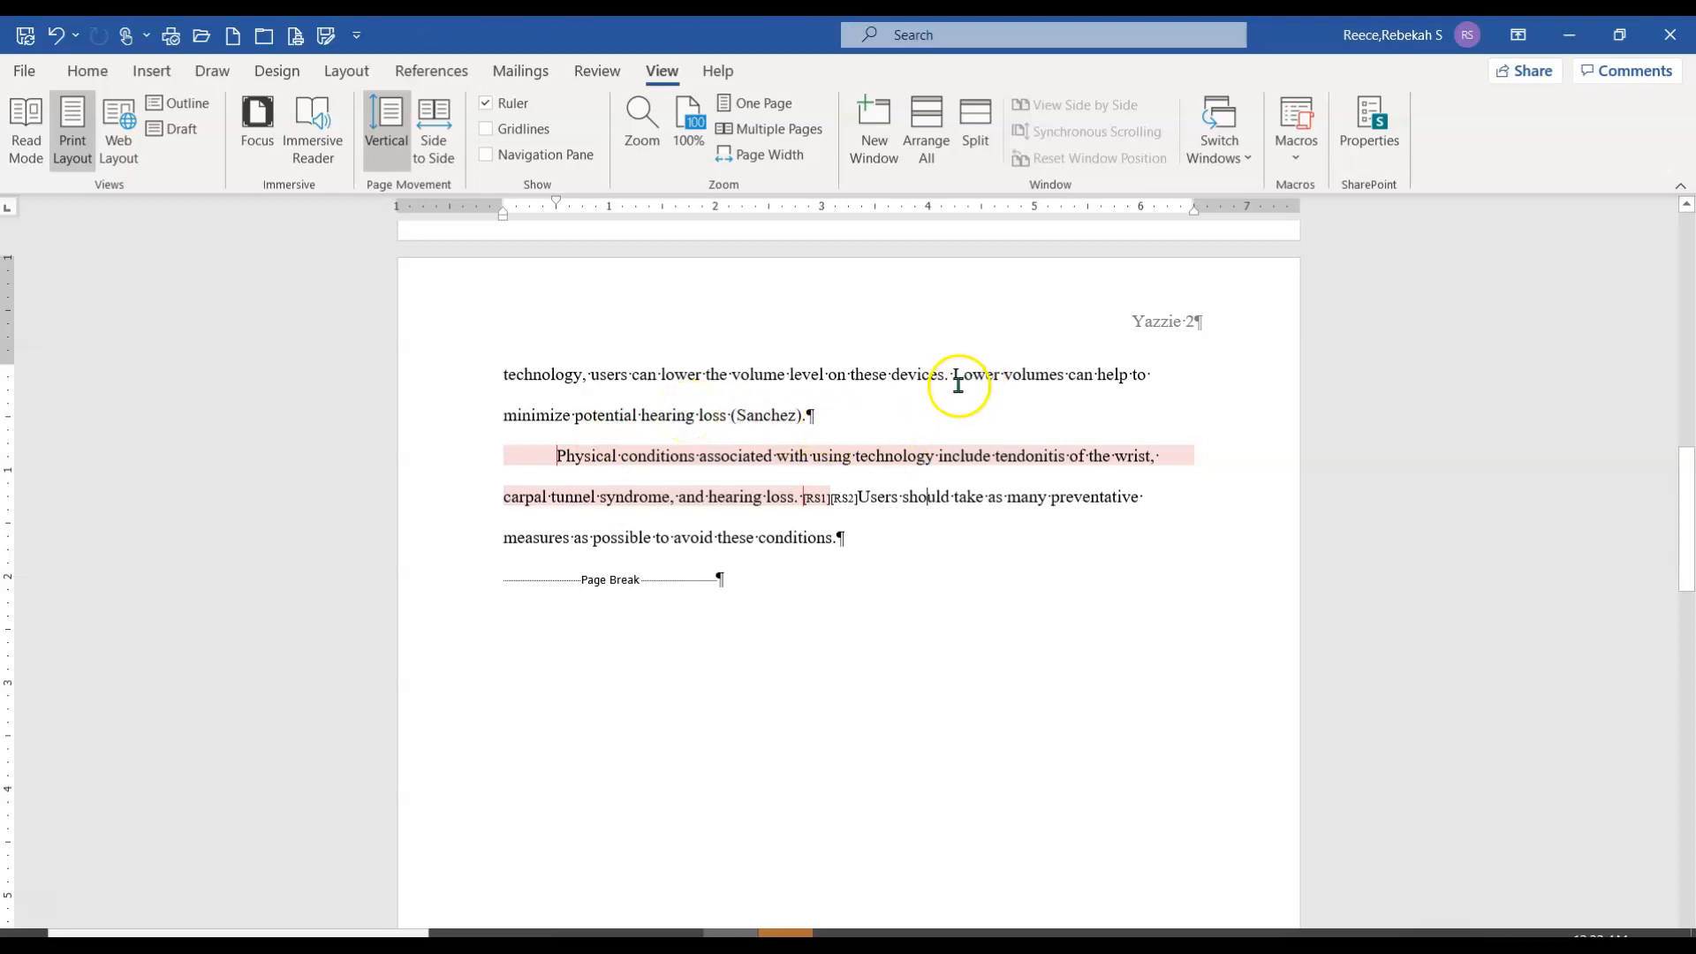
left_click_drag(954, 378, 731, 421)
mouse_move(610, 460)
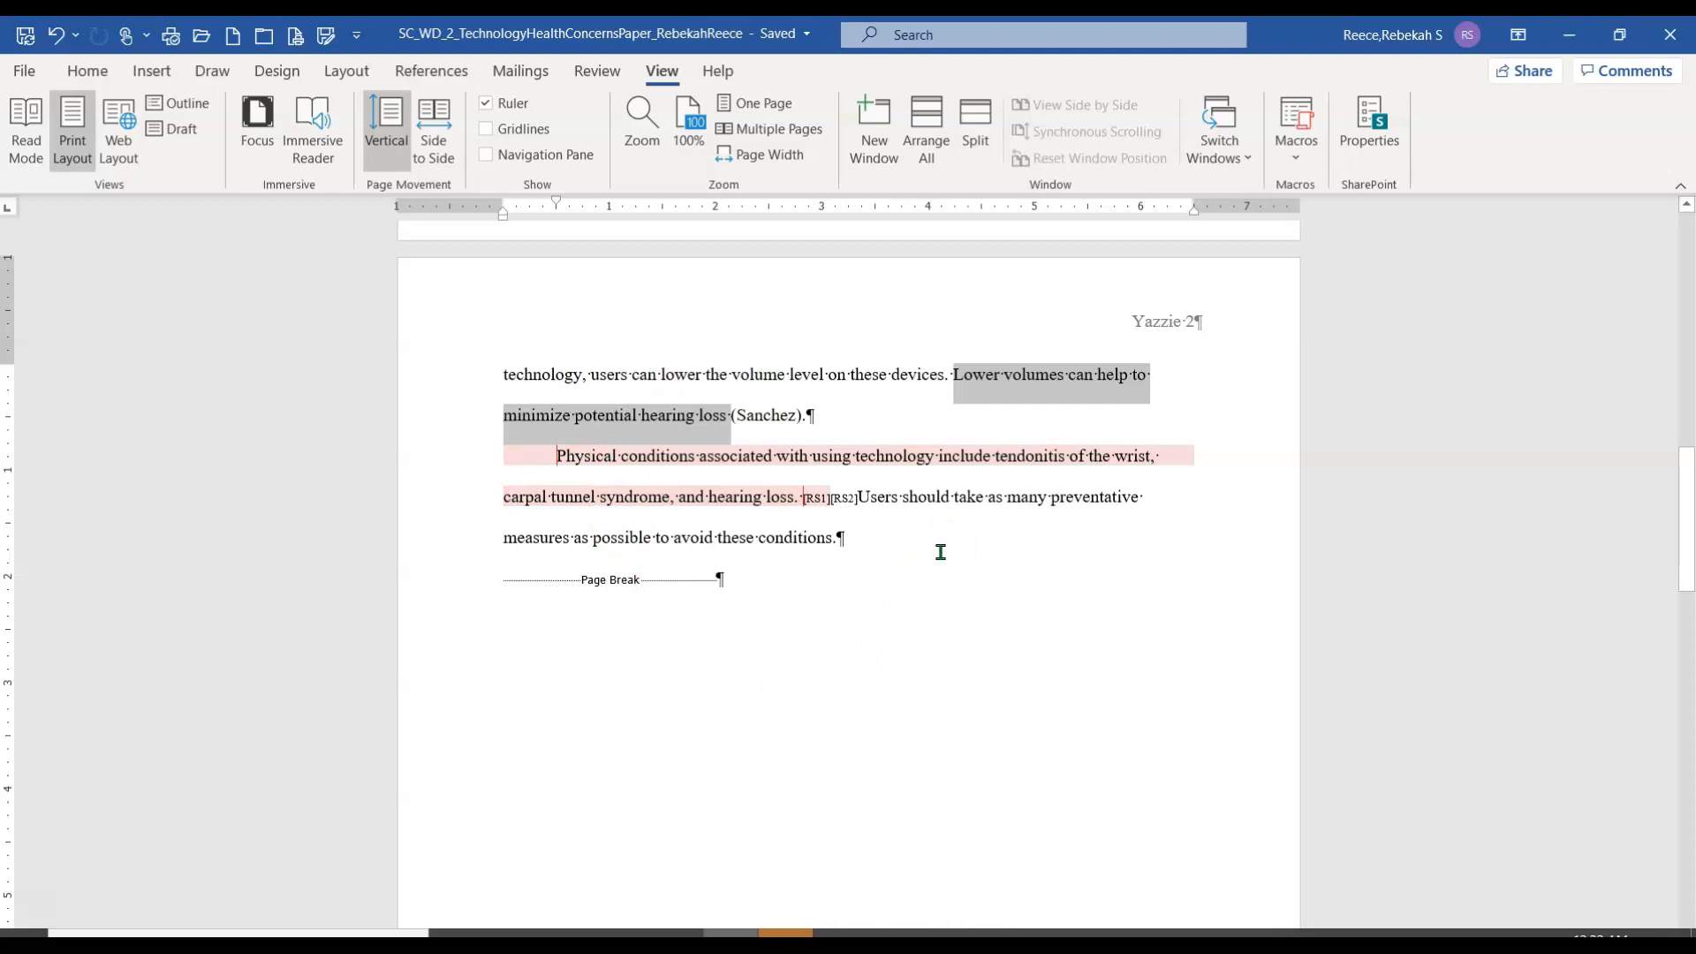
left_click(596, 77)
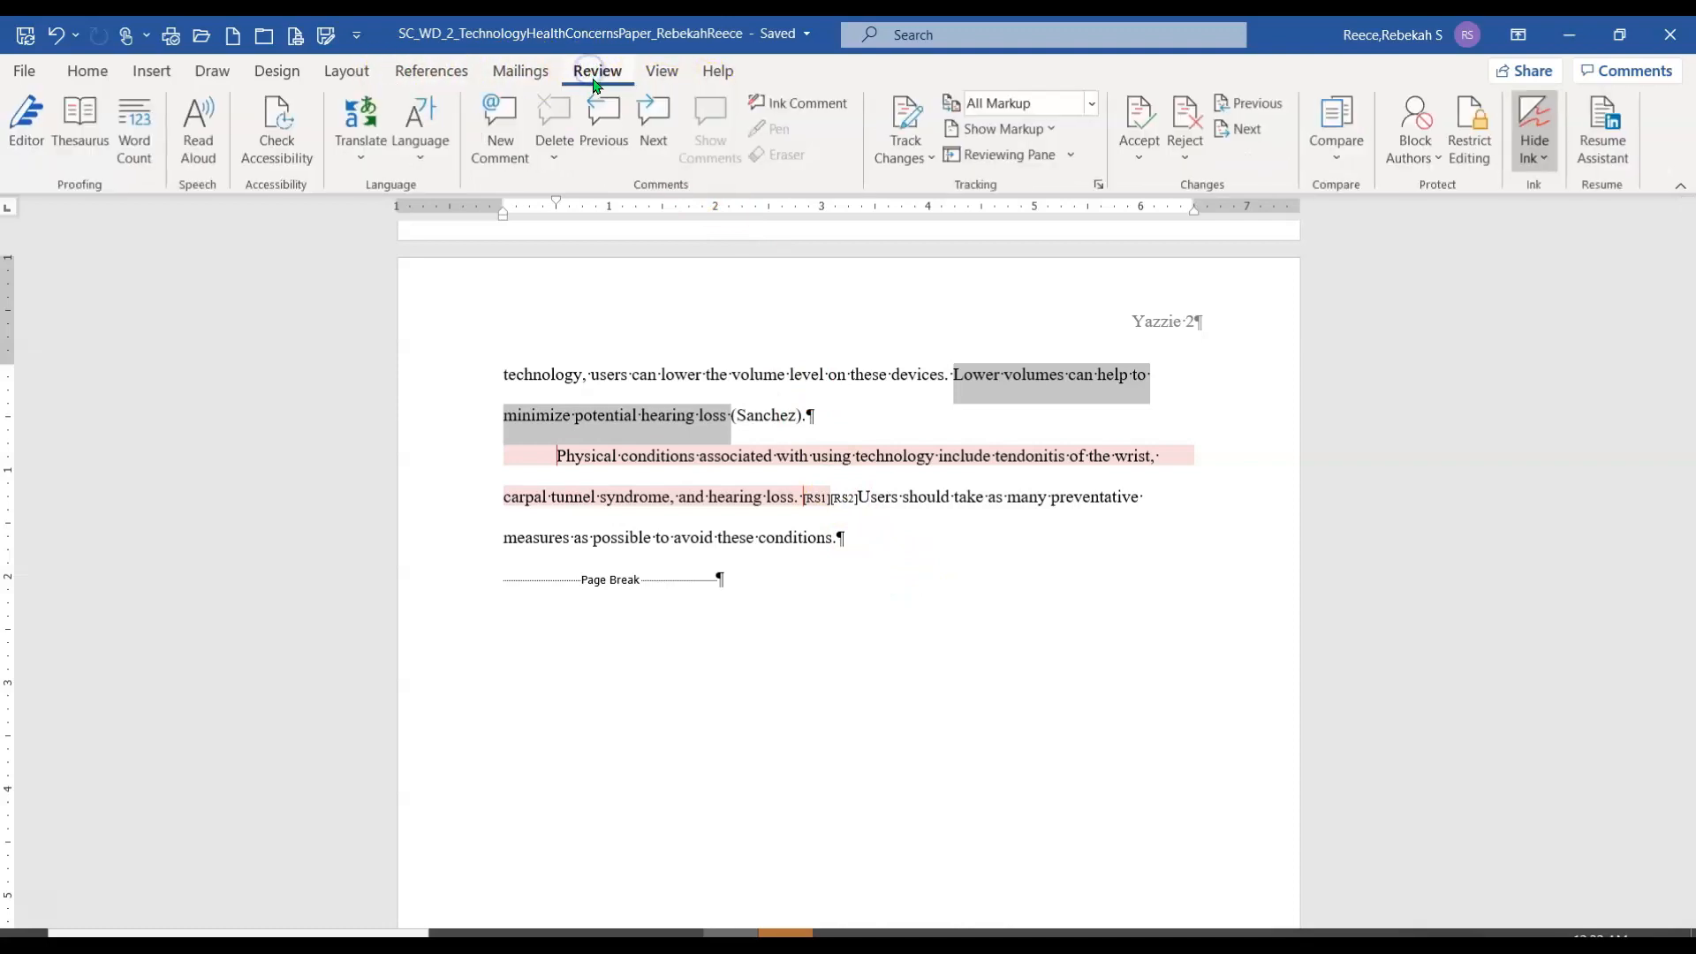
left_click(500, 130)
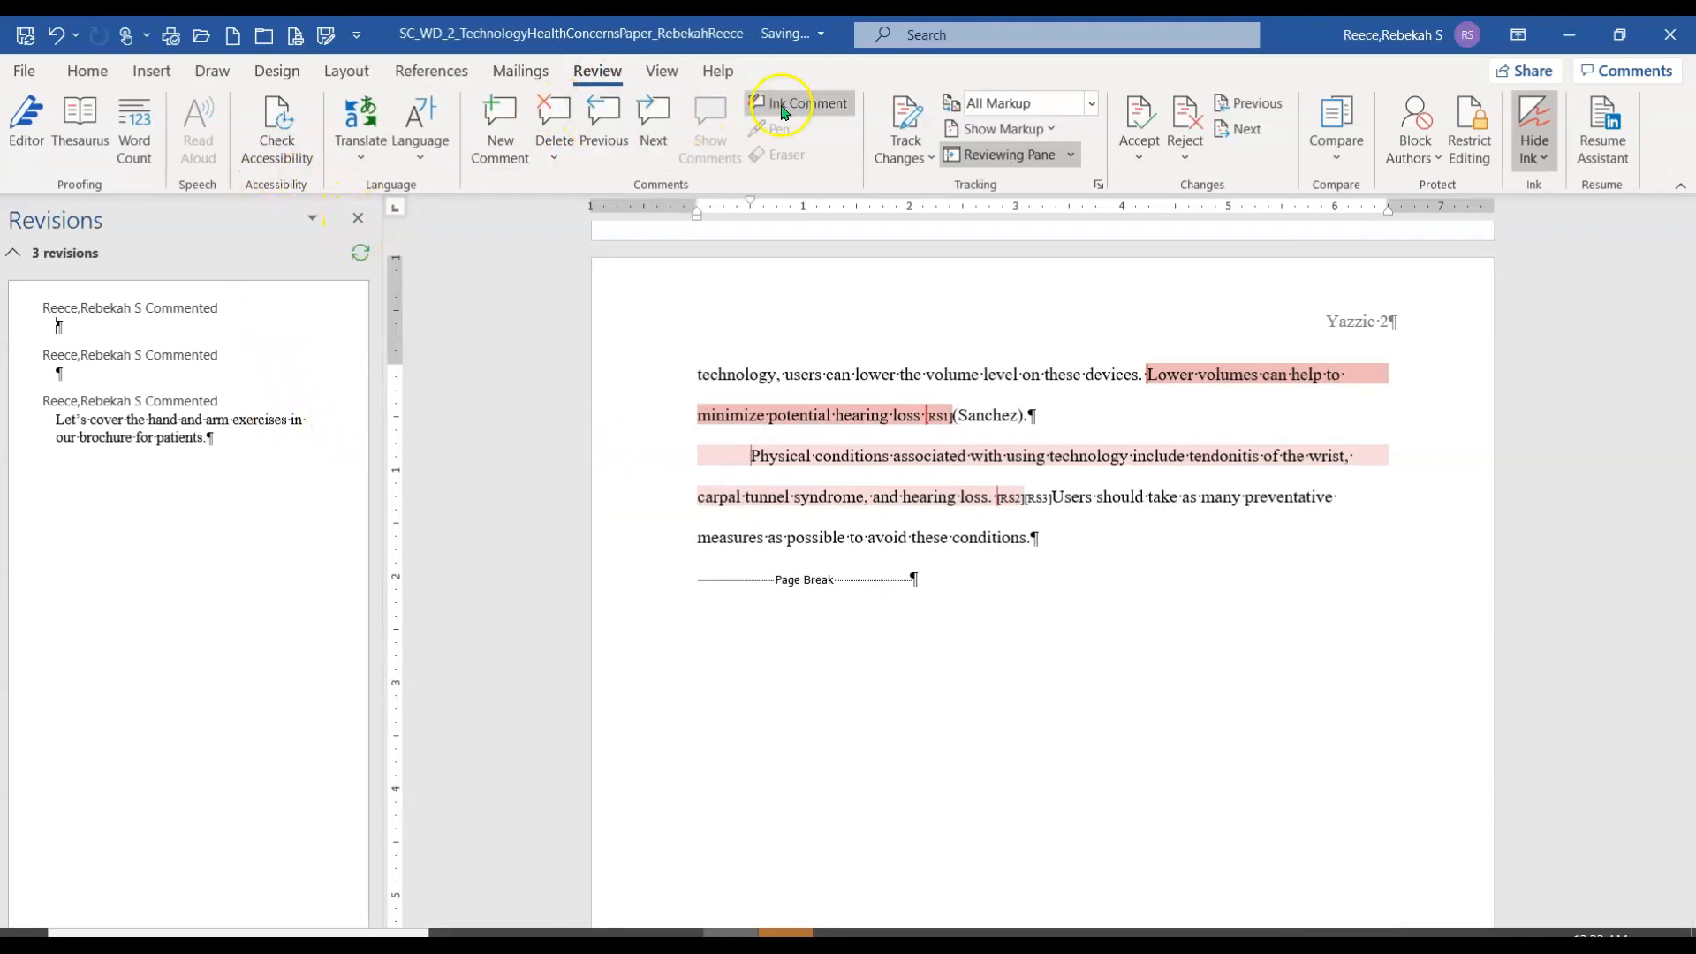
Check the balloon display options for the markup and close the Revisions list
left_click(1041, 131)
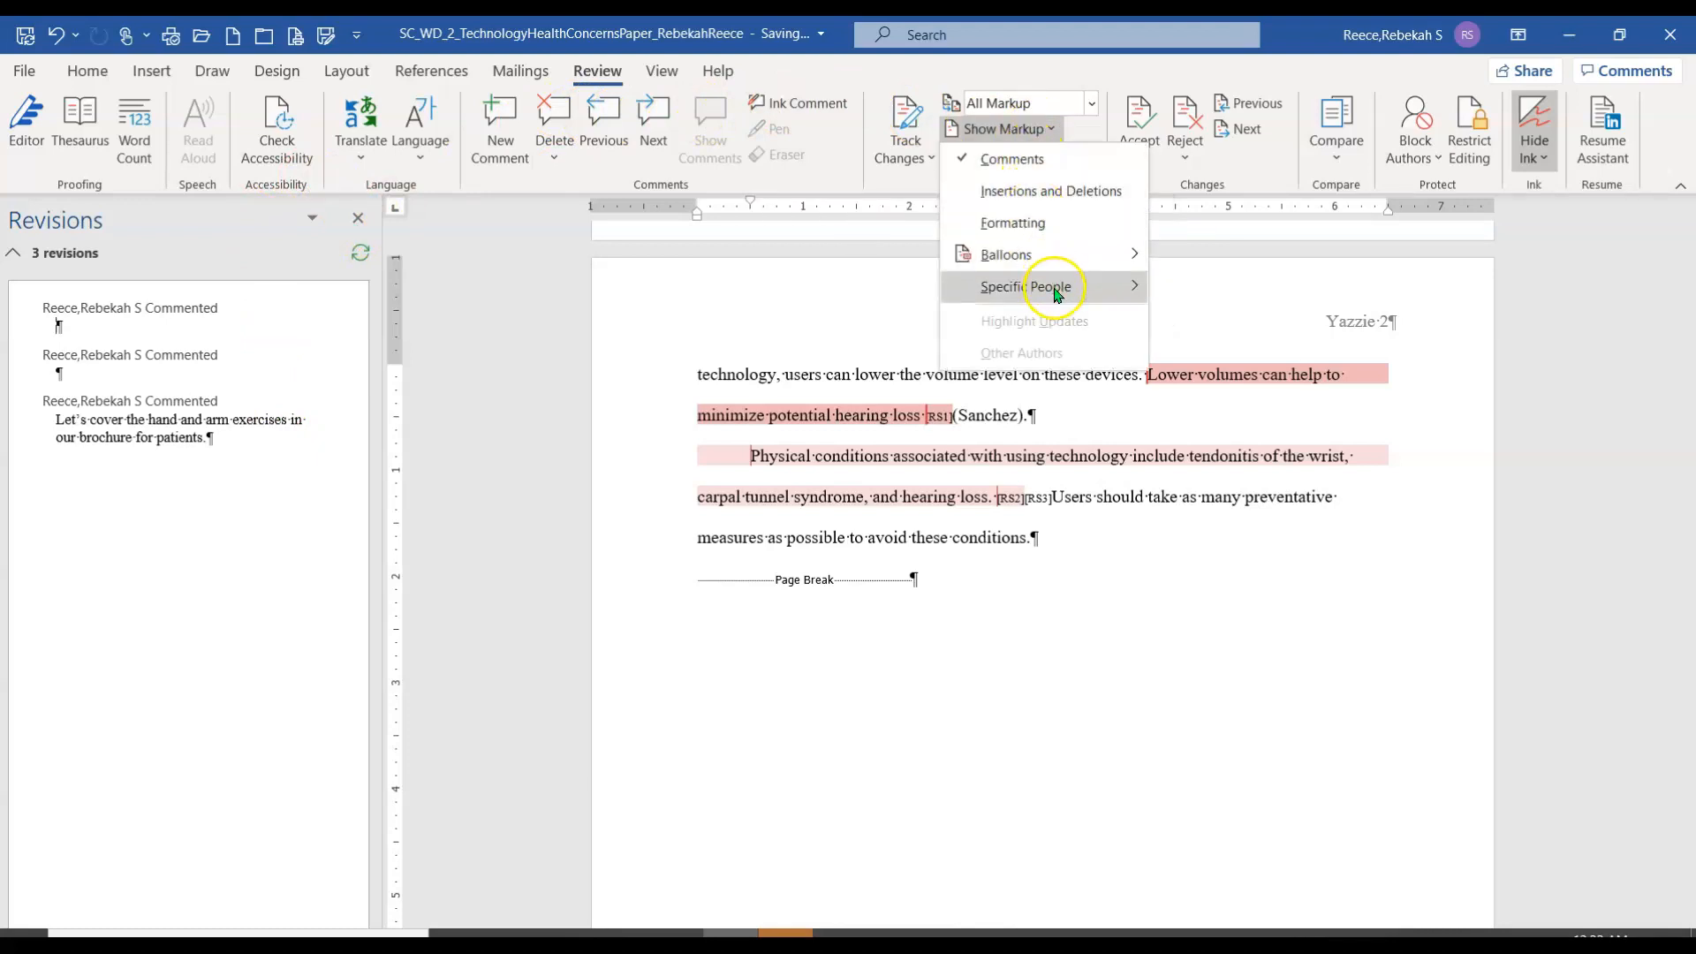
mouse_move(1058, 295)
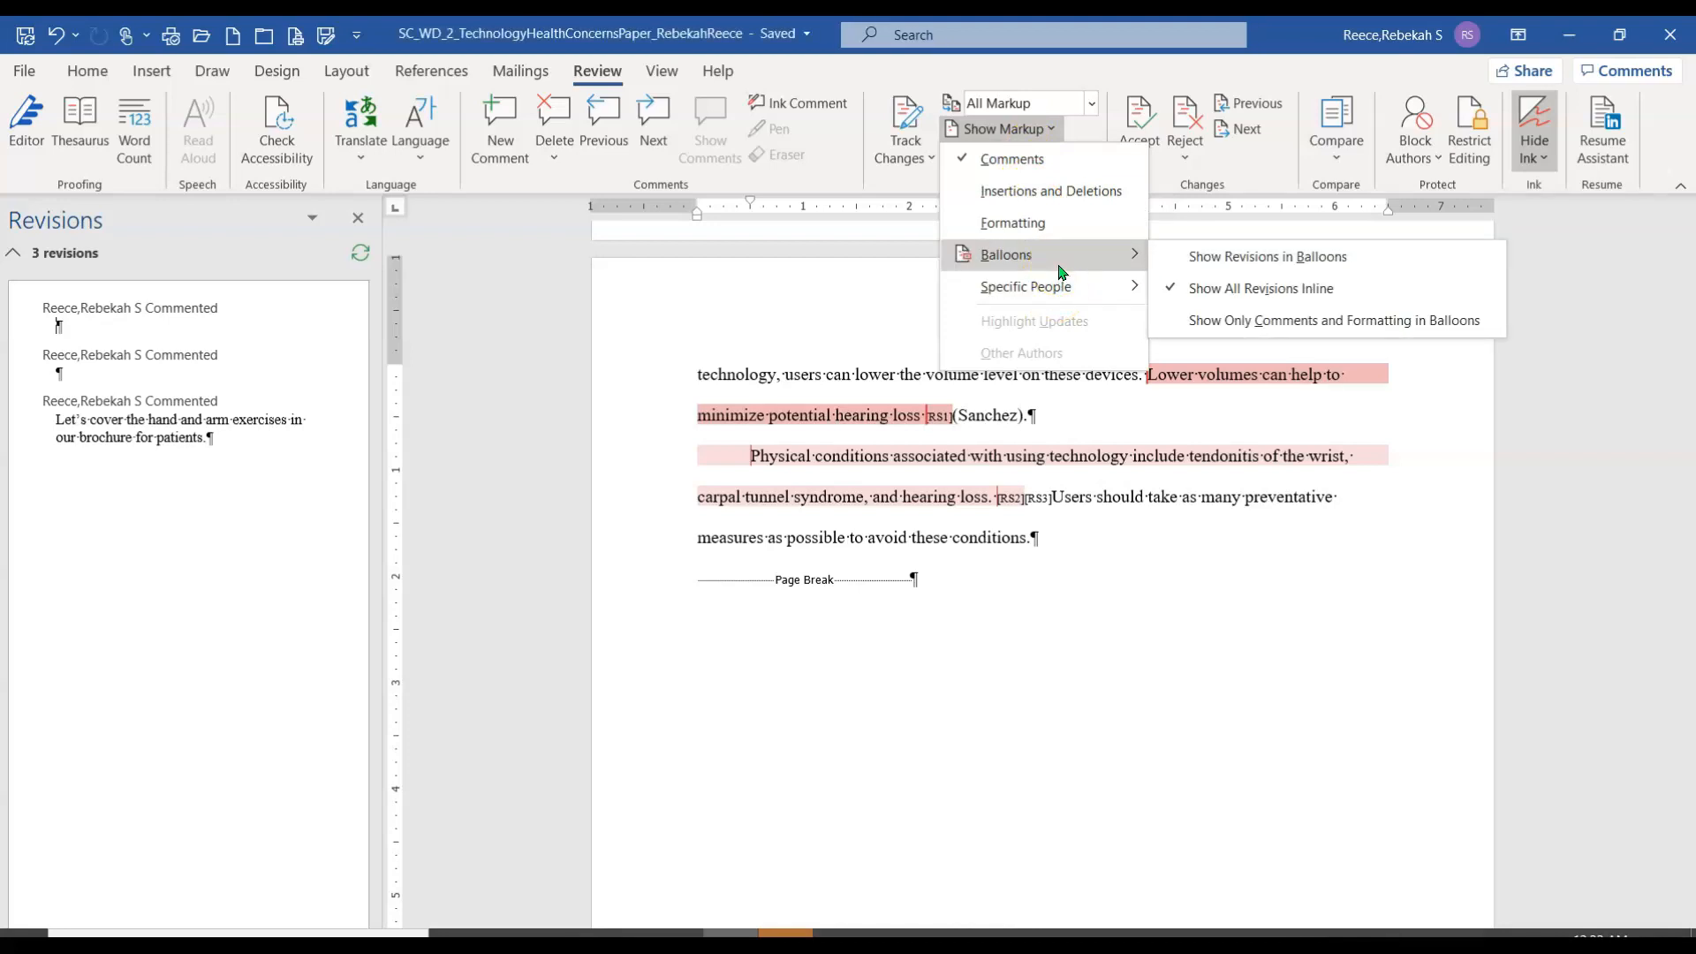
left_click(1180, 283)
left_click(1010, 267)
left_click(358, 217)
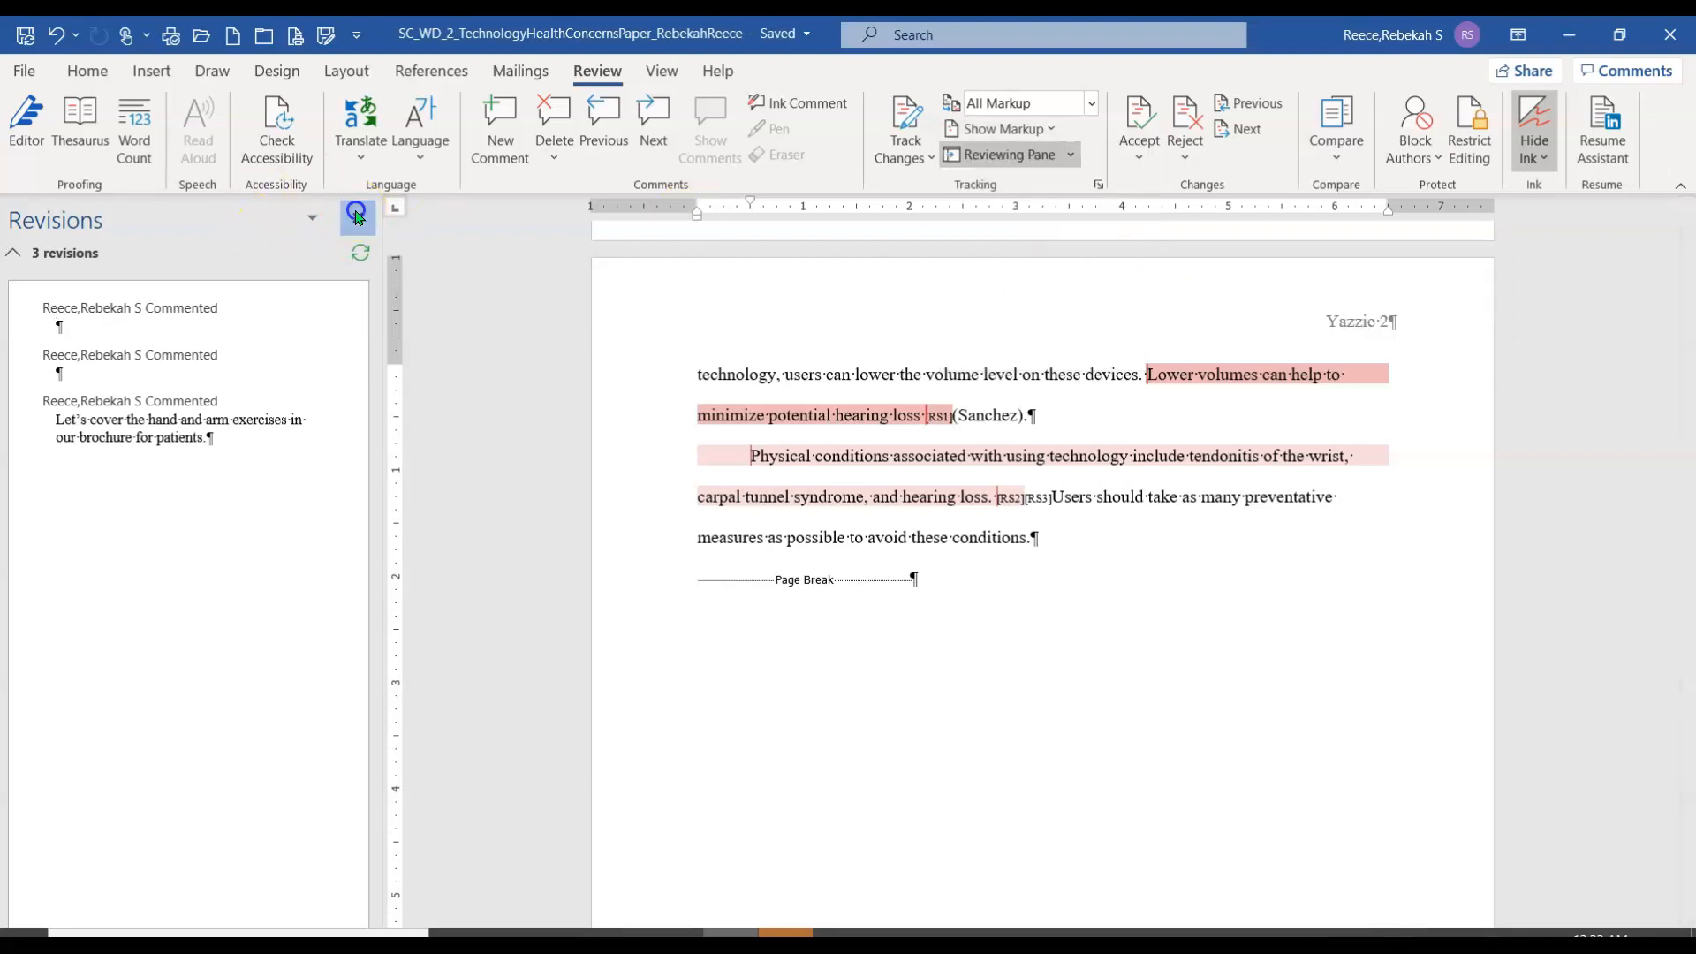
Switch the review display to Simple Markup and look over the comments beside page 2
scroll(1195, 481, "up", 1)
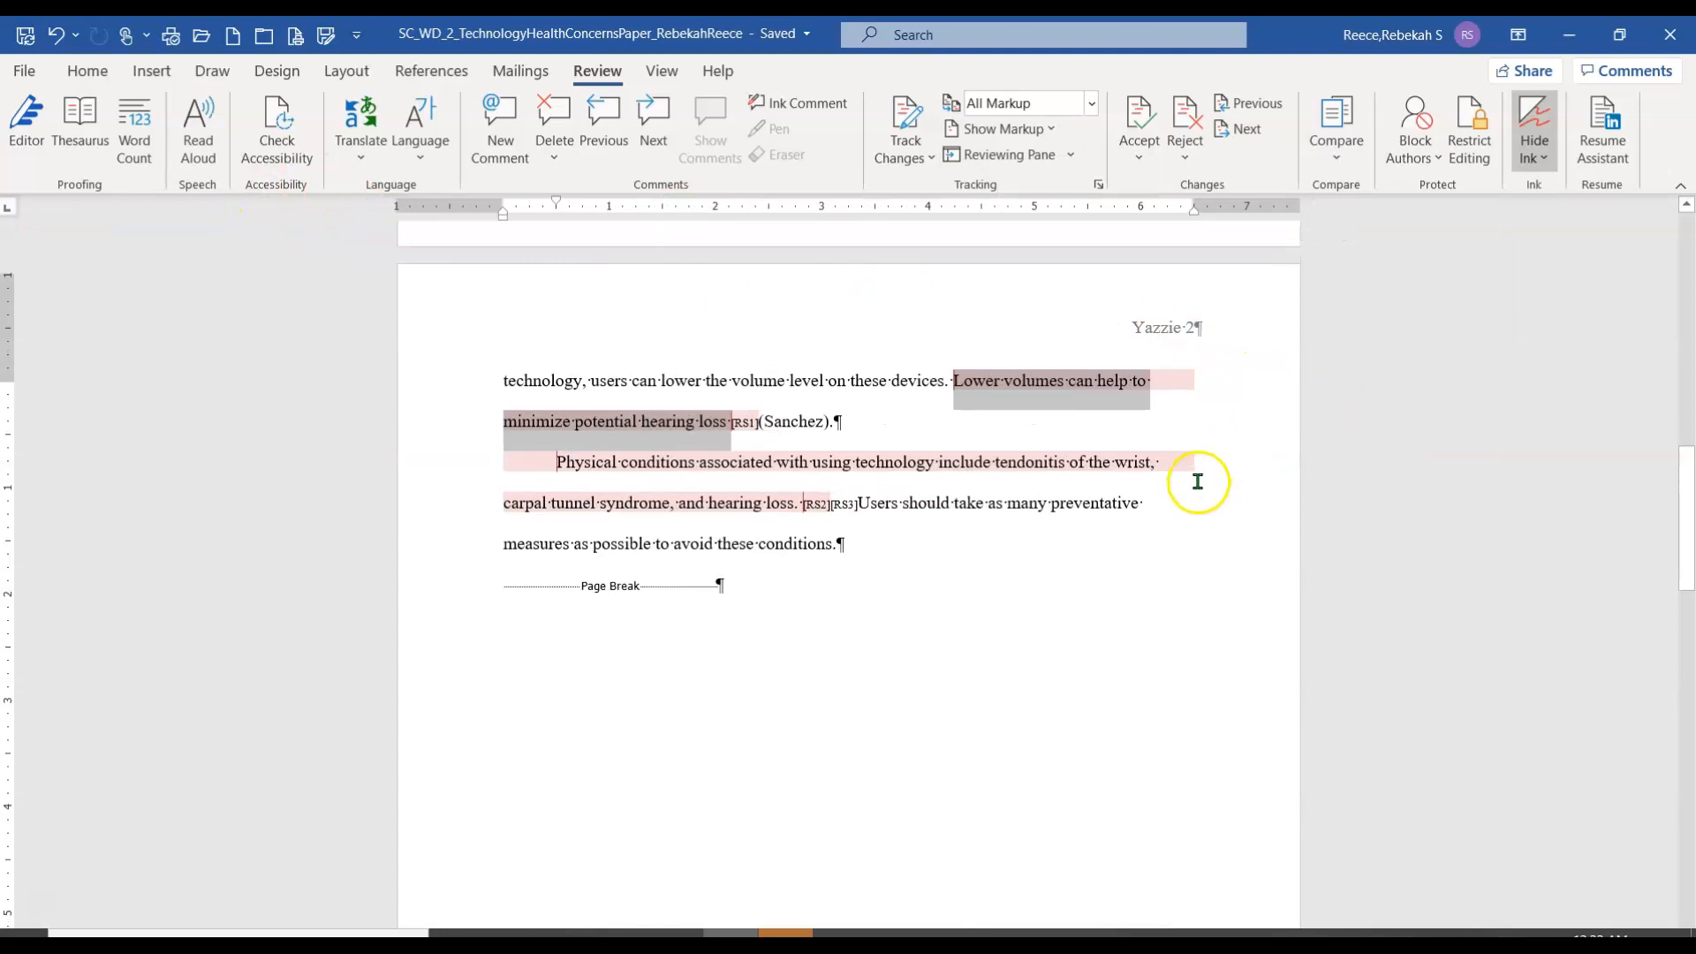
scroll(1240, 530, "up", 2)
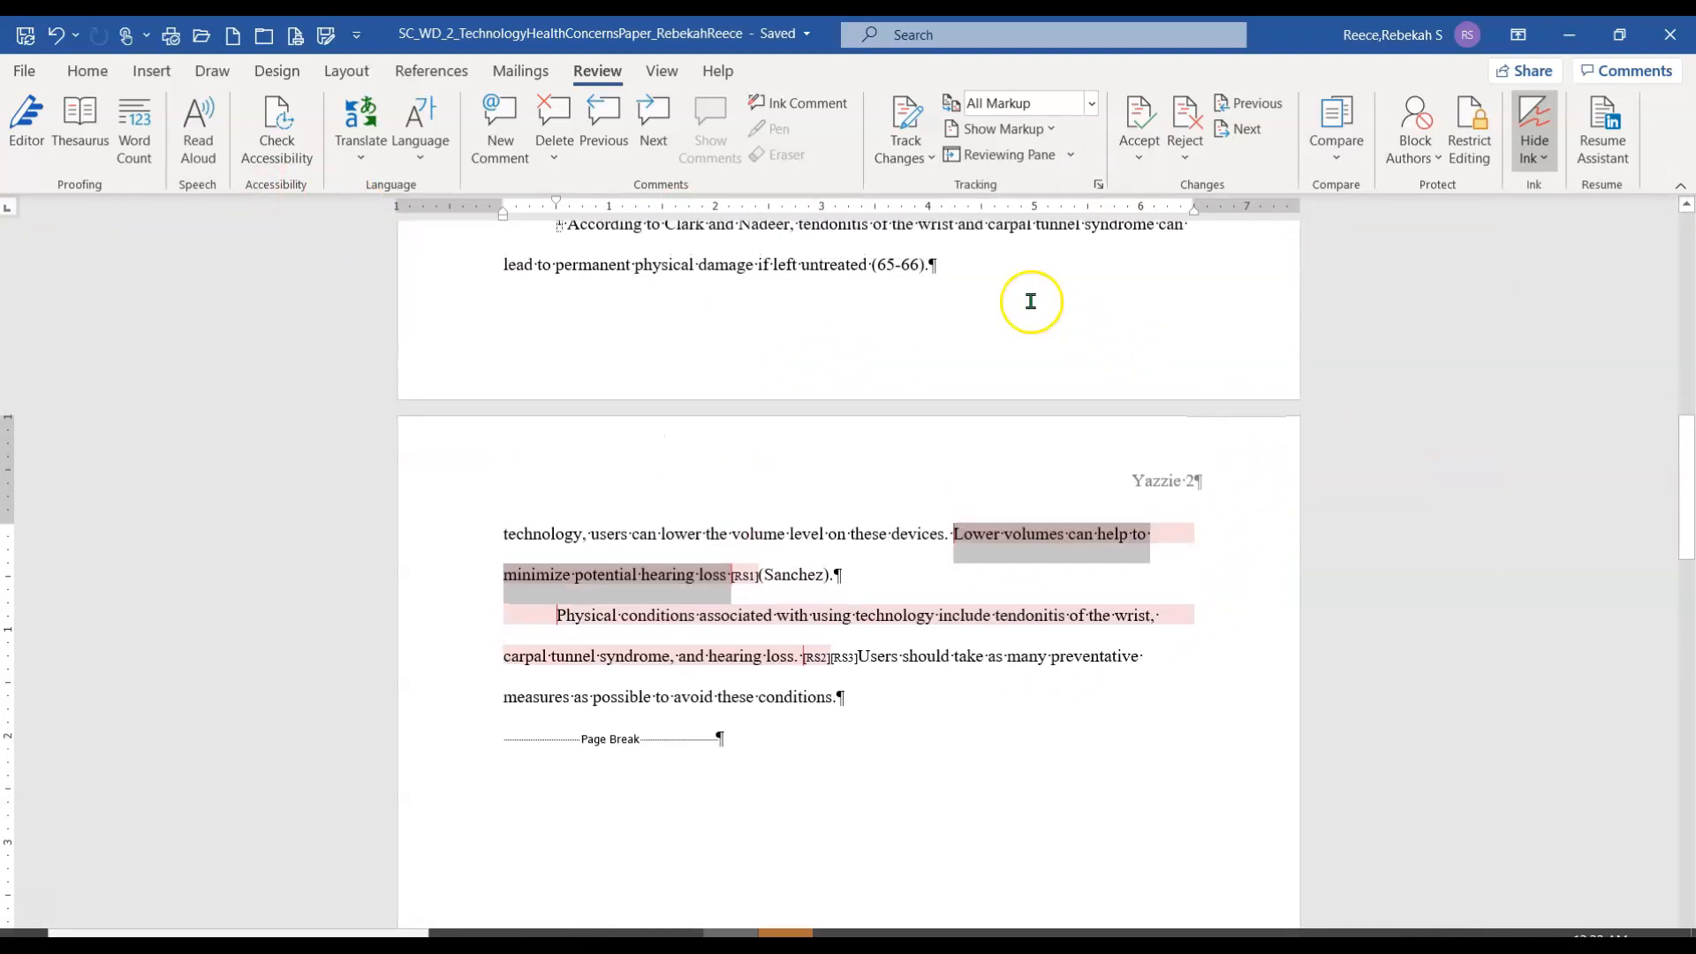
left_click(1092, 105)
left_click(1061, 132)
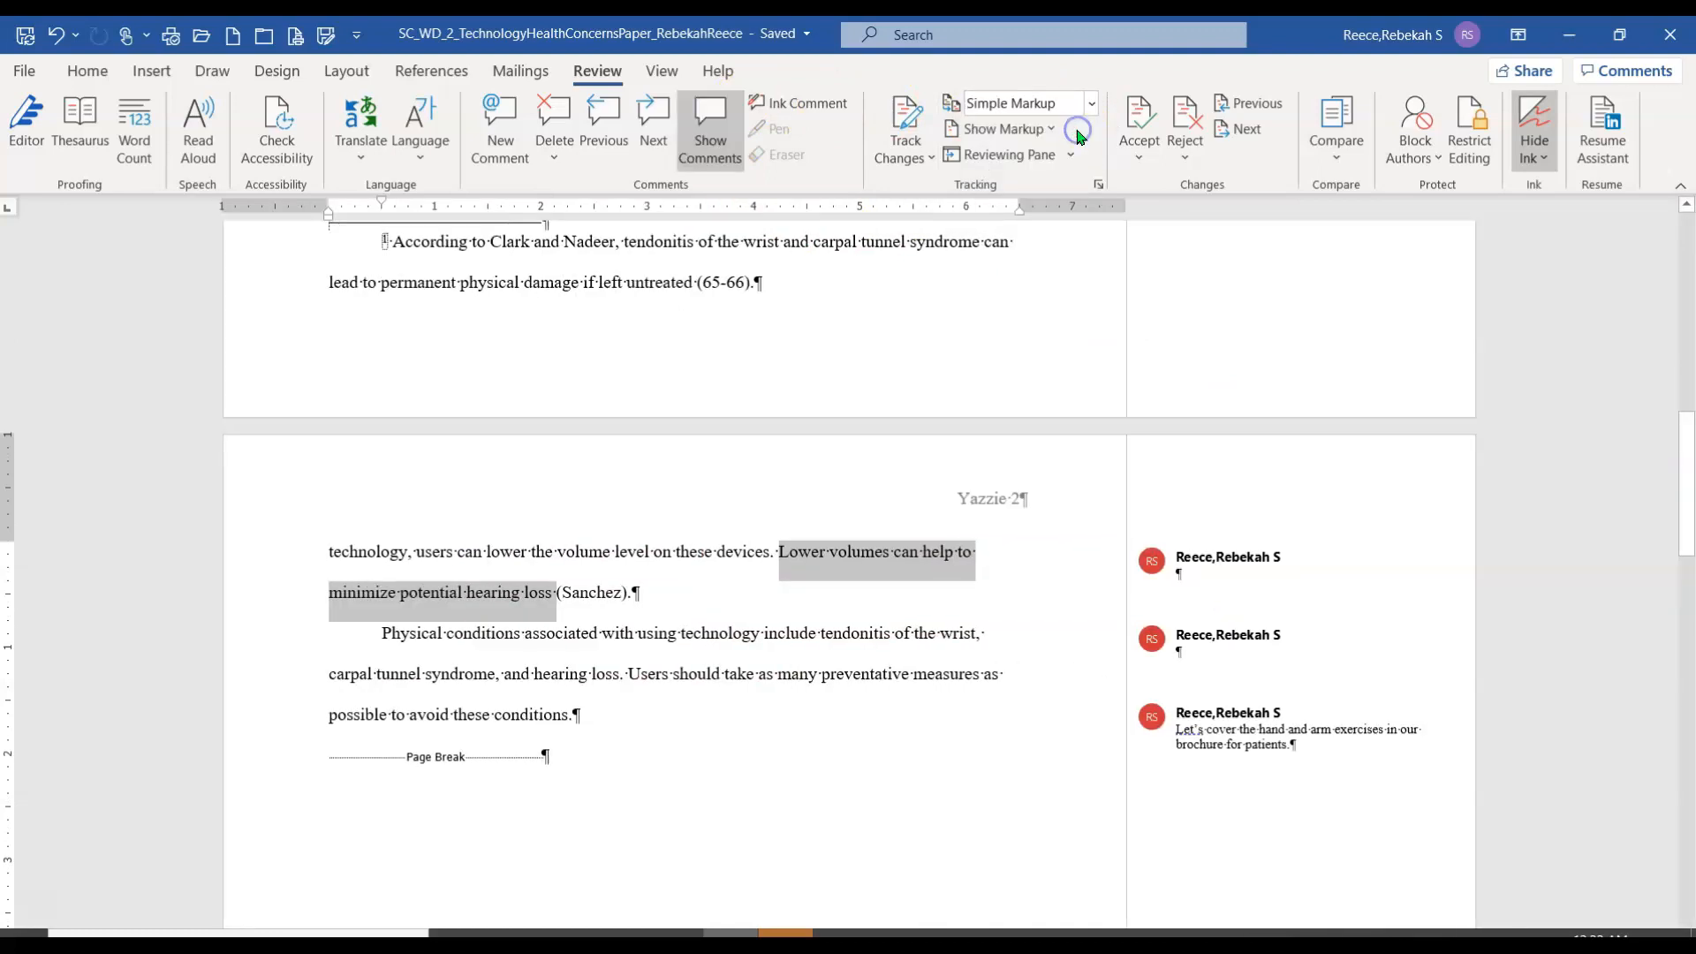
left_click(1215, 709)
left_click(1255, 638)
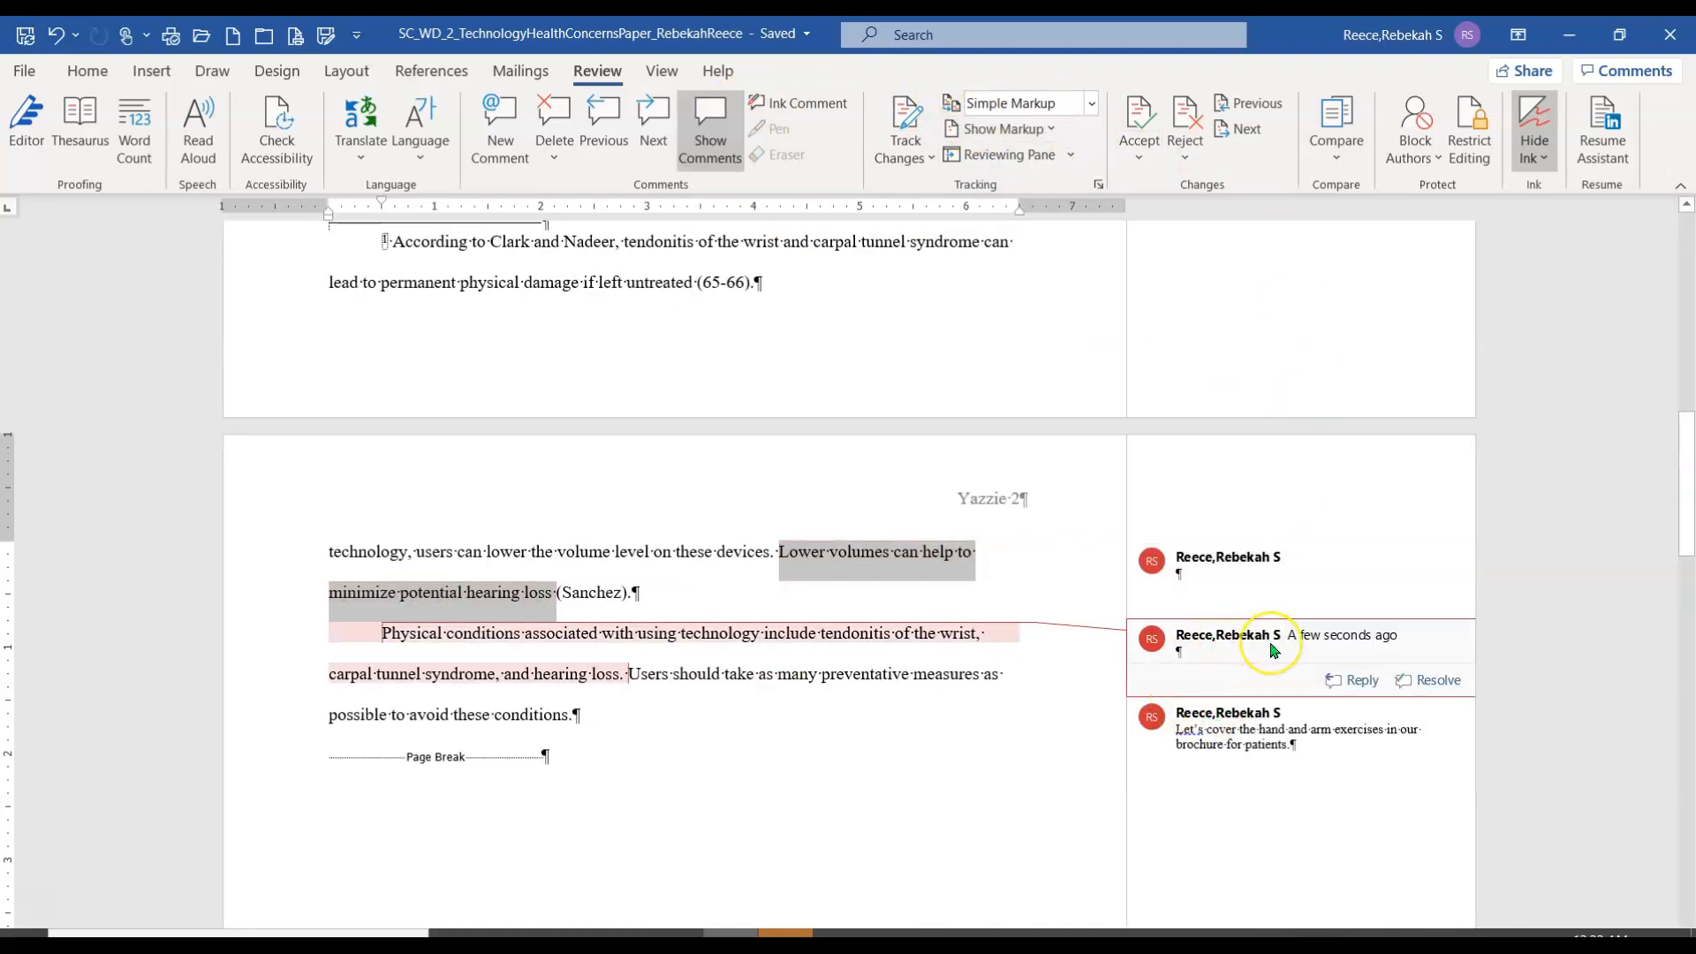
left_click(1056, 337)
left_click(1231, 594)
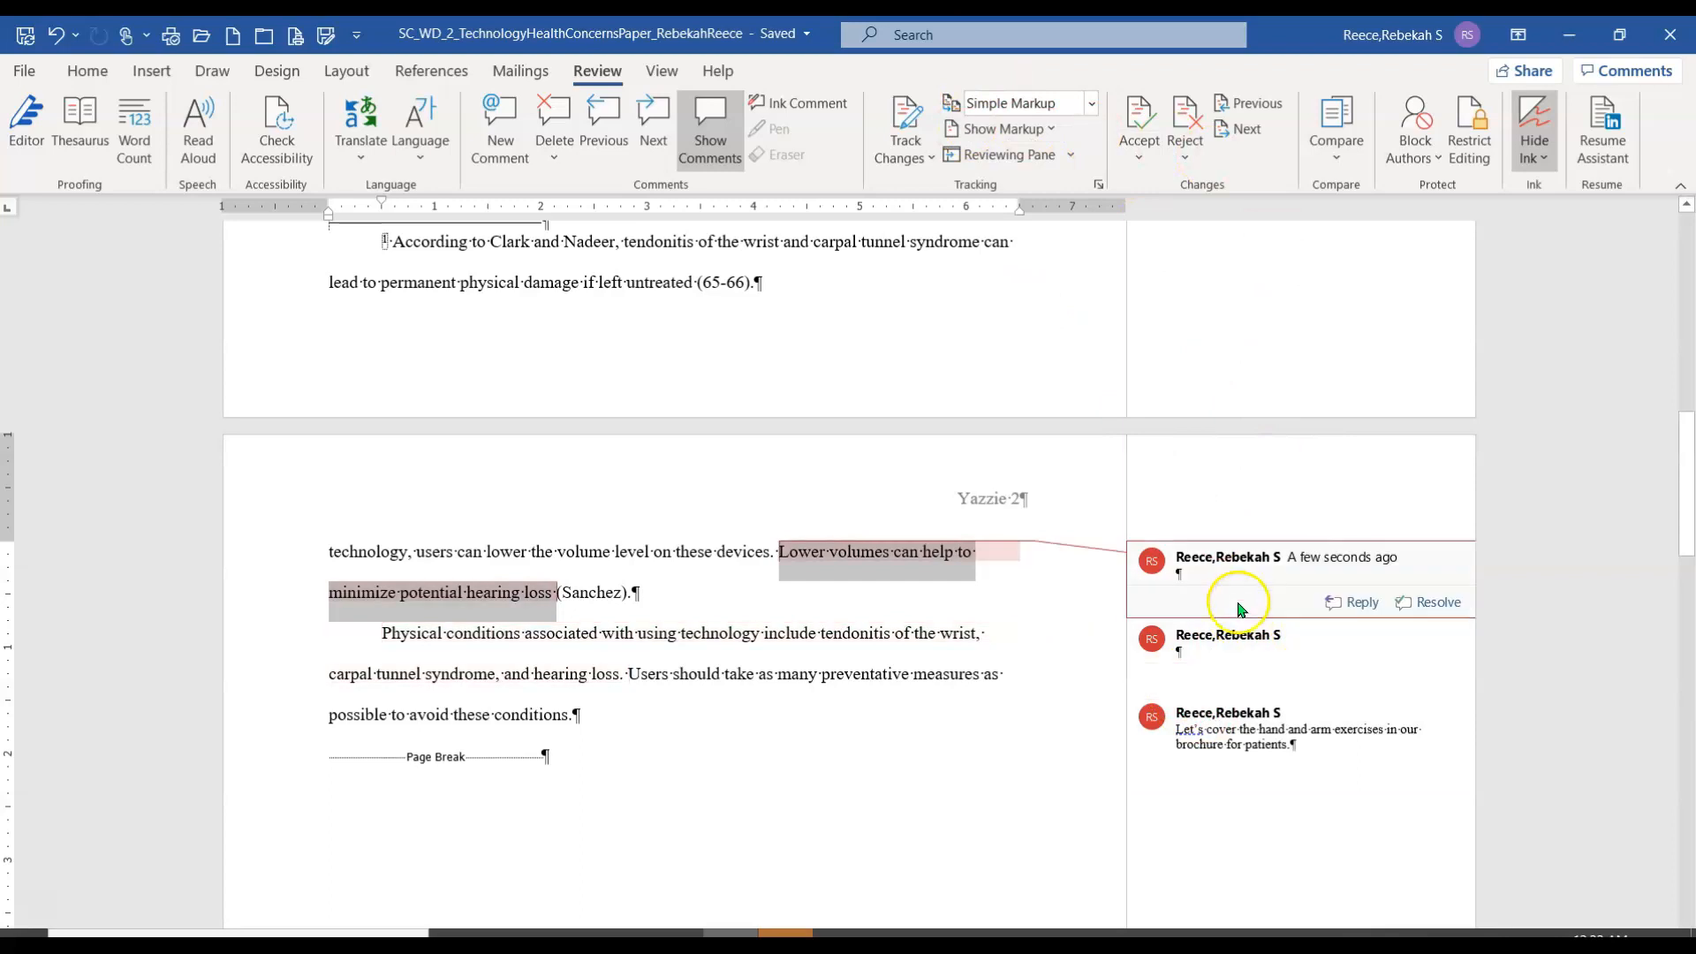
Delete the empty comment attached to the "Physical conditions" sentence
left_click(1228, 640)
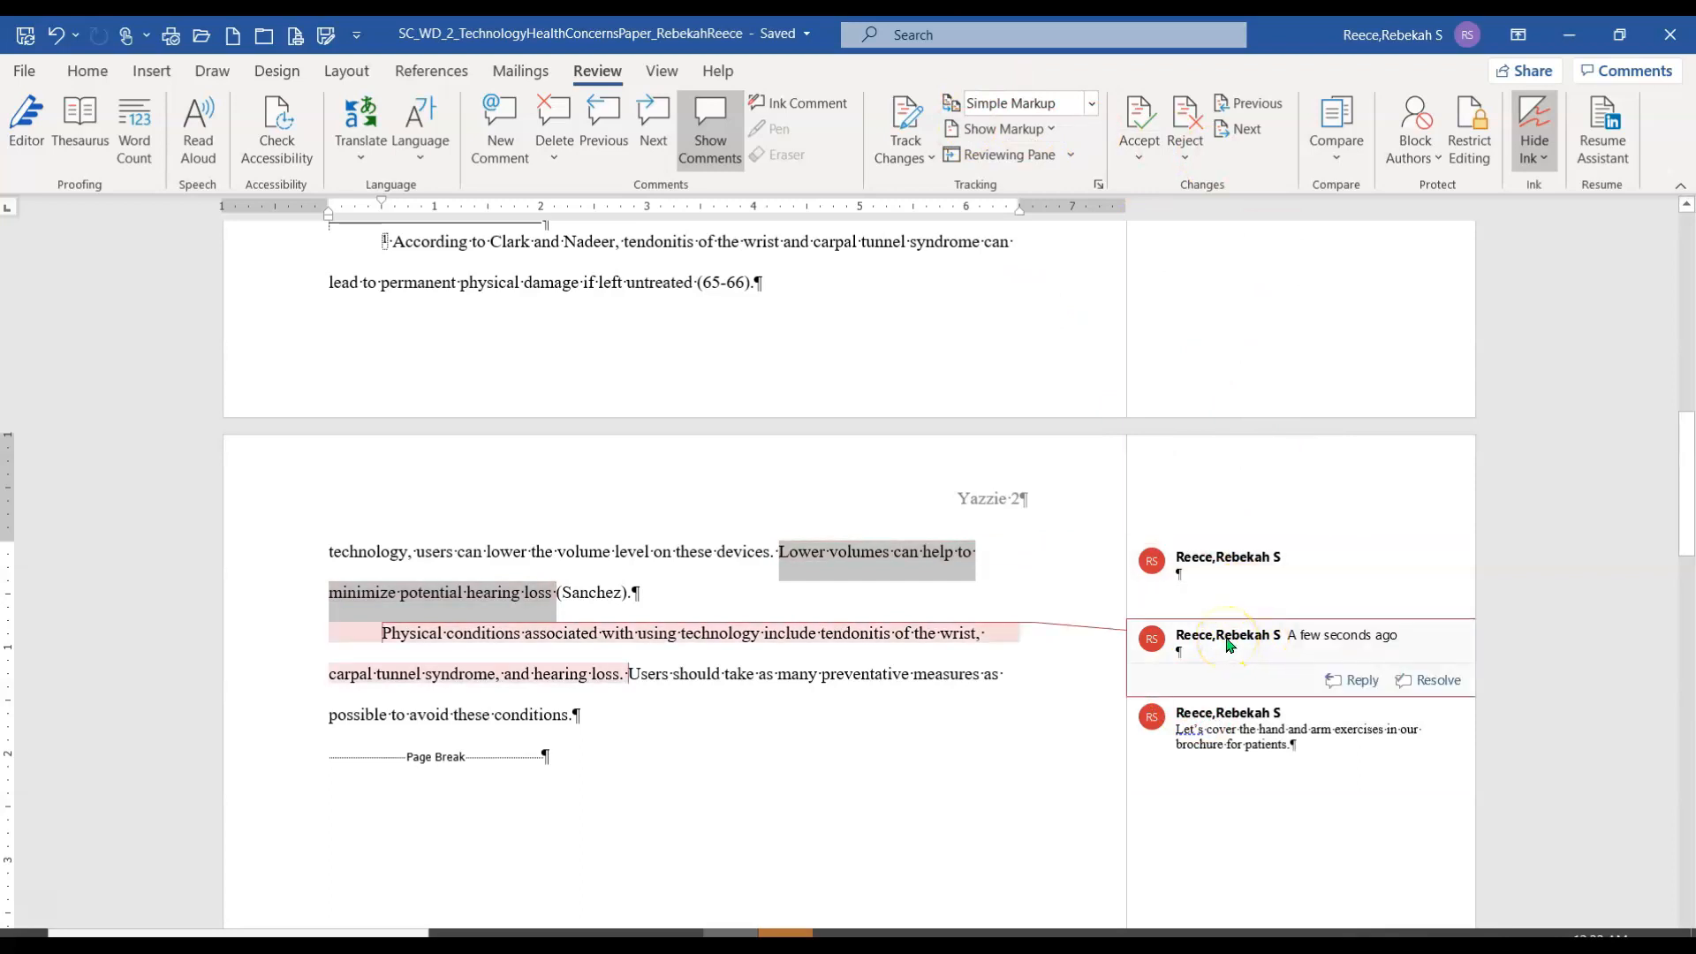
right_click(1231, 645)
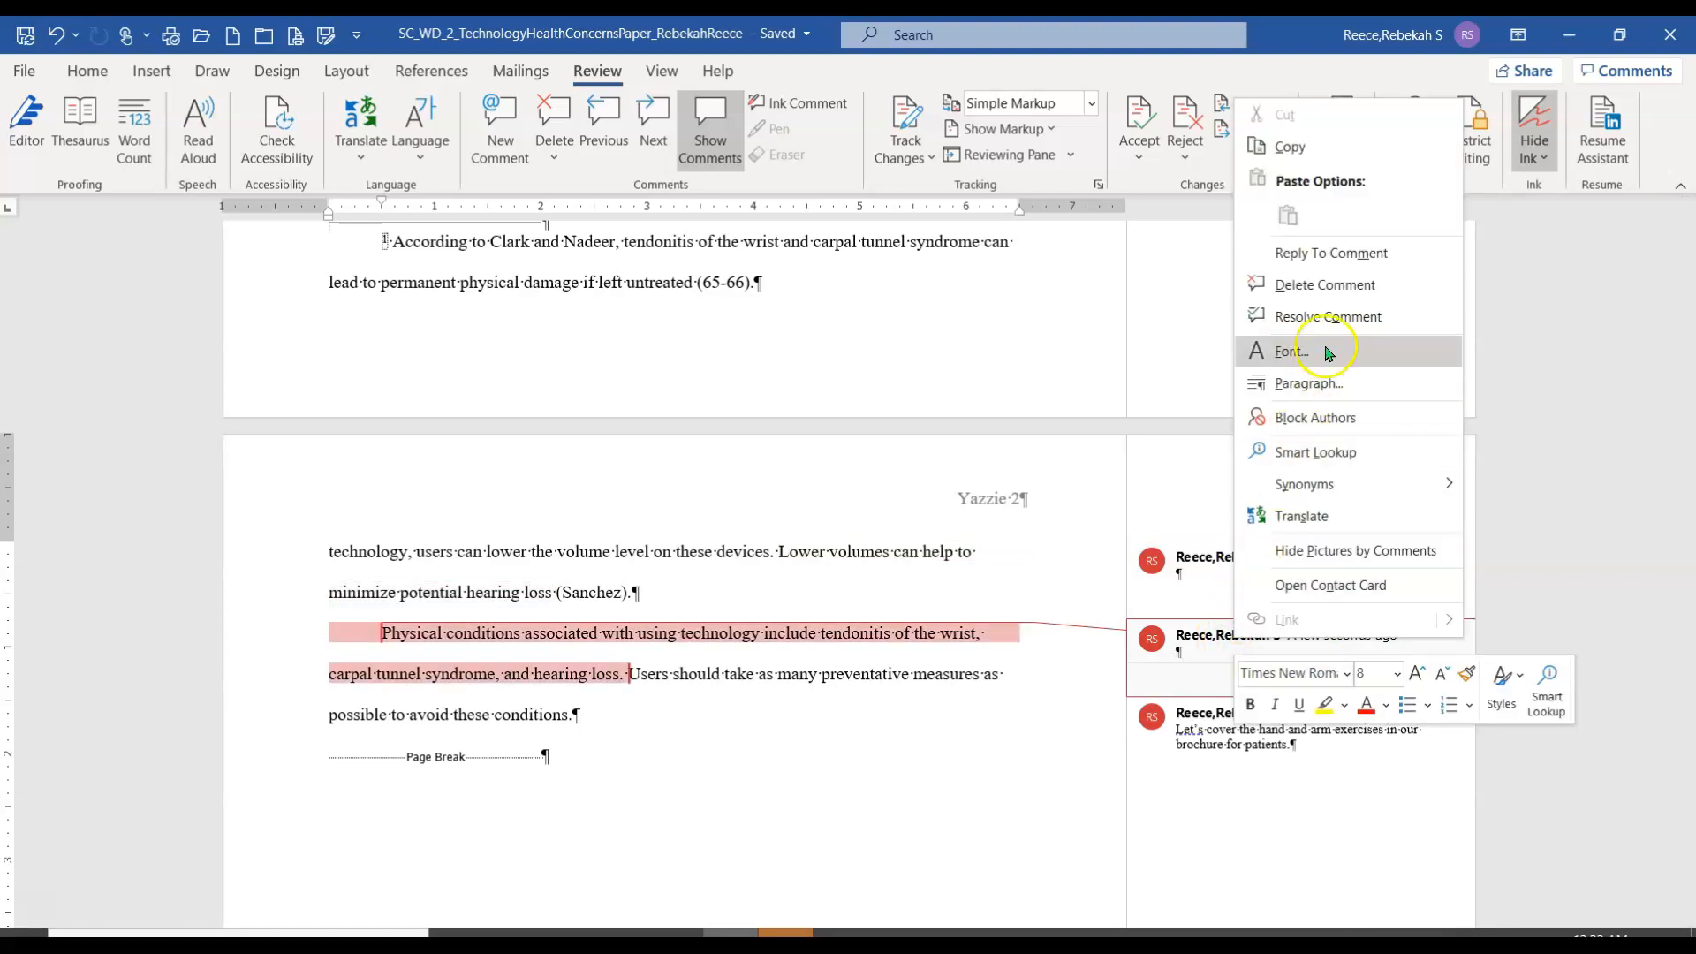
left_click(1338, 286)
left_click(1340, 287)
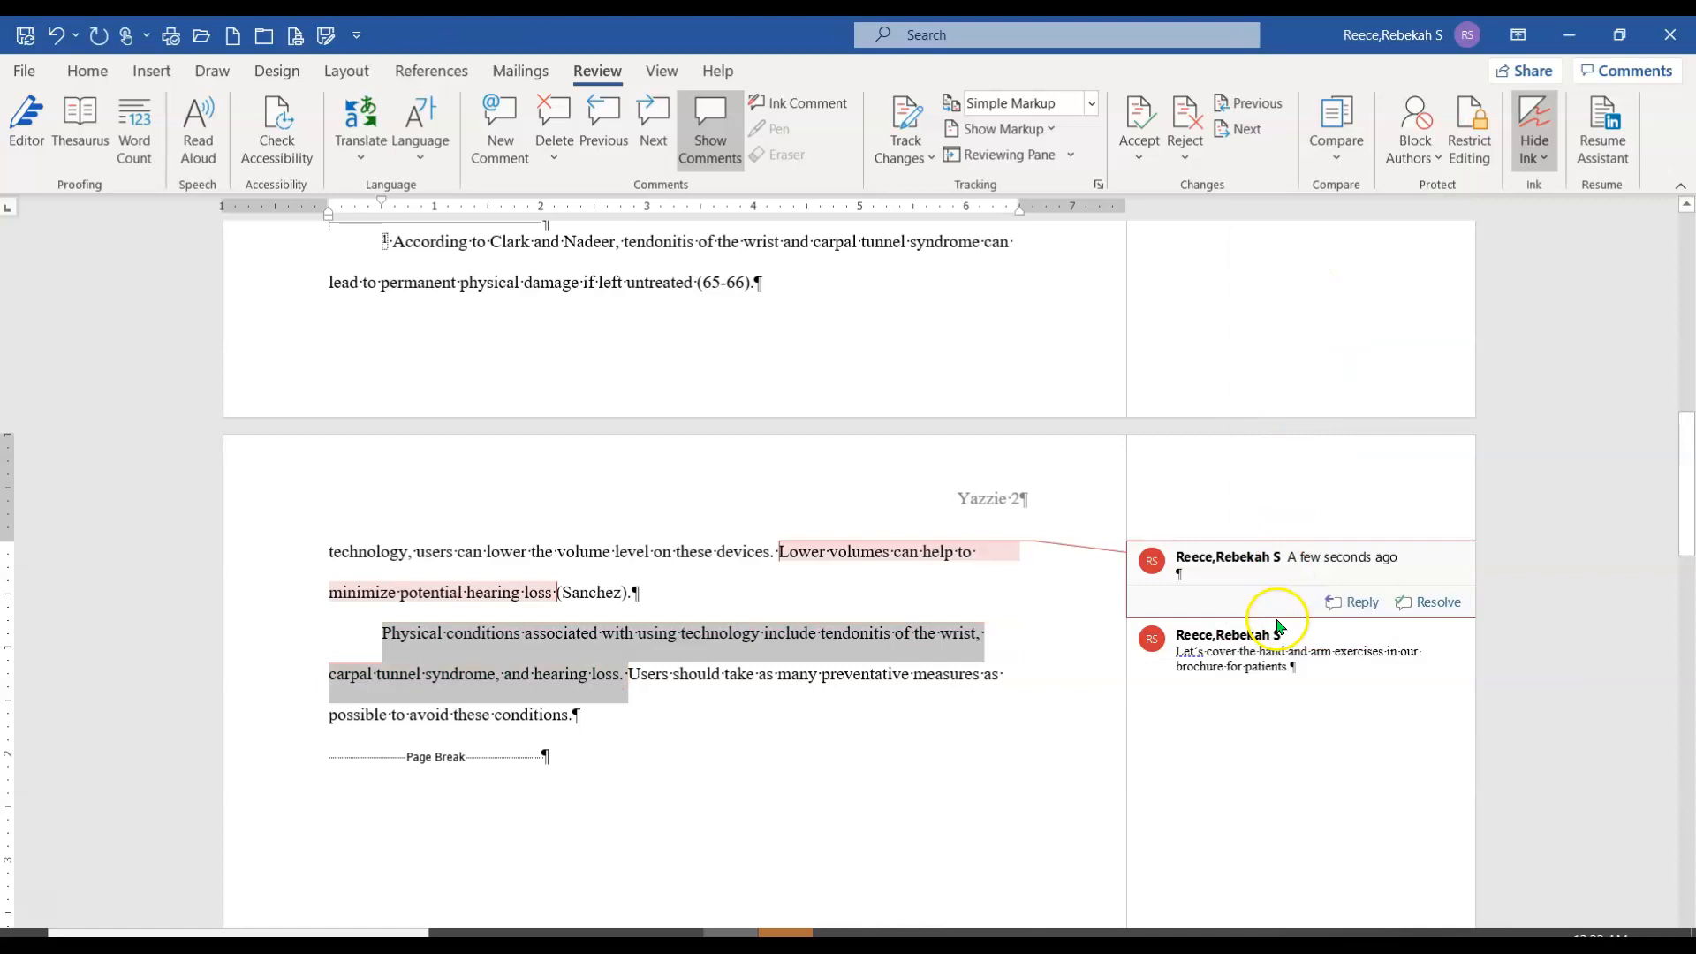
Enter ">Let's stress this point in our brochure for patients." as the text of the comment on the "Lower volumes" sentence
right_click(1253, 570)
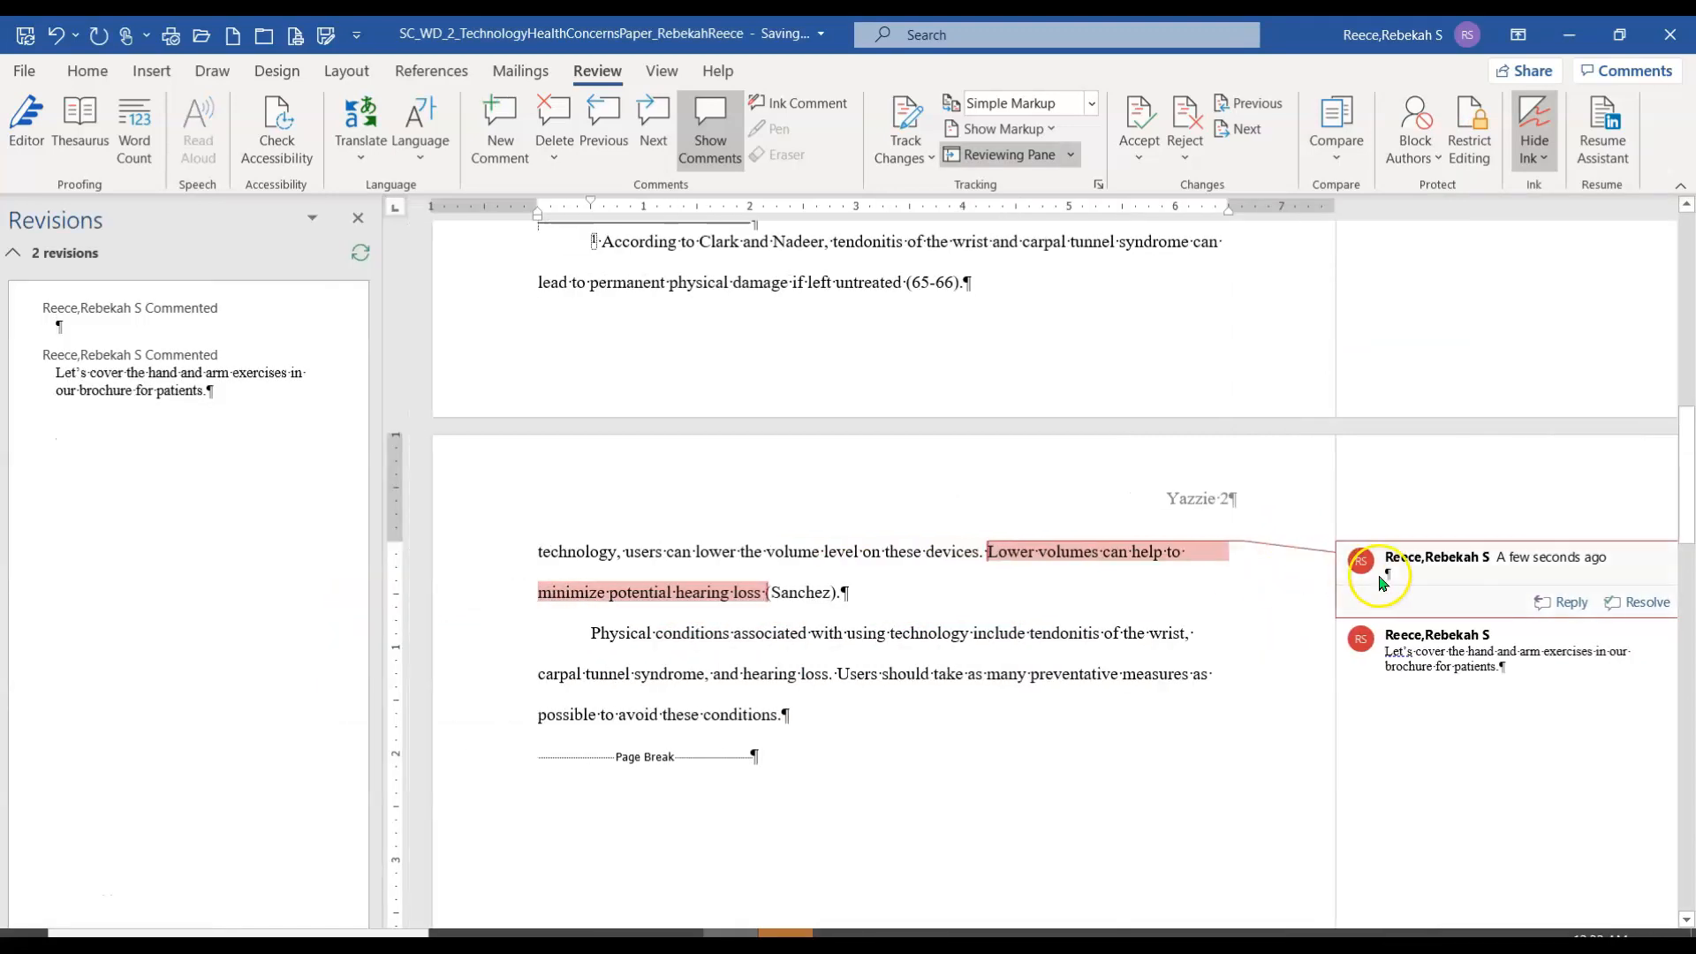
left_click(1399, 573)
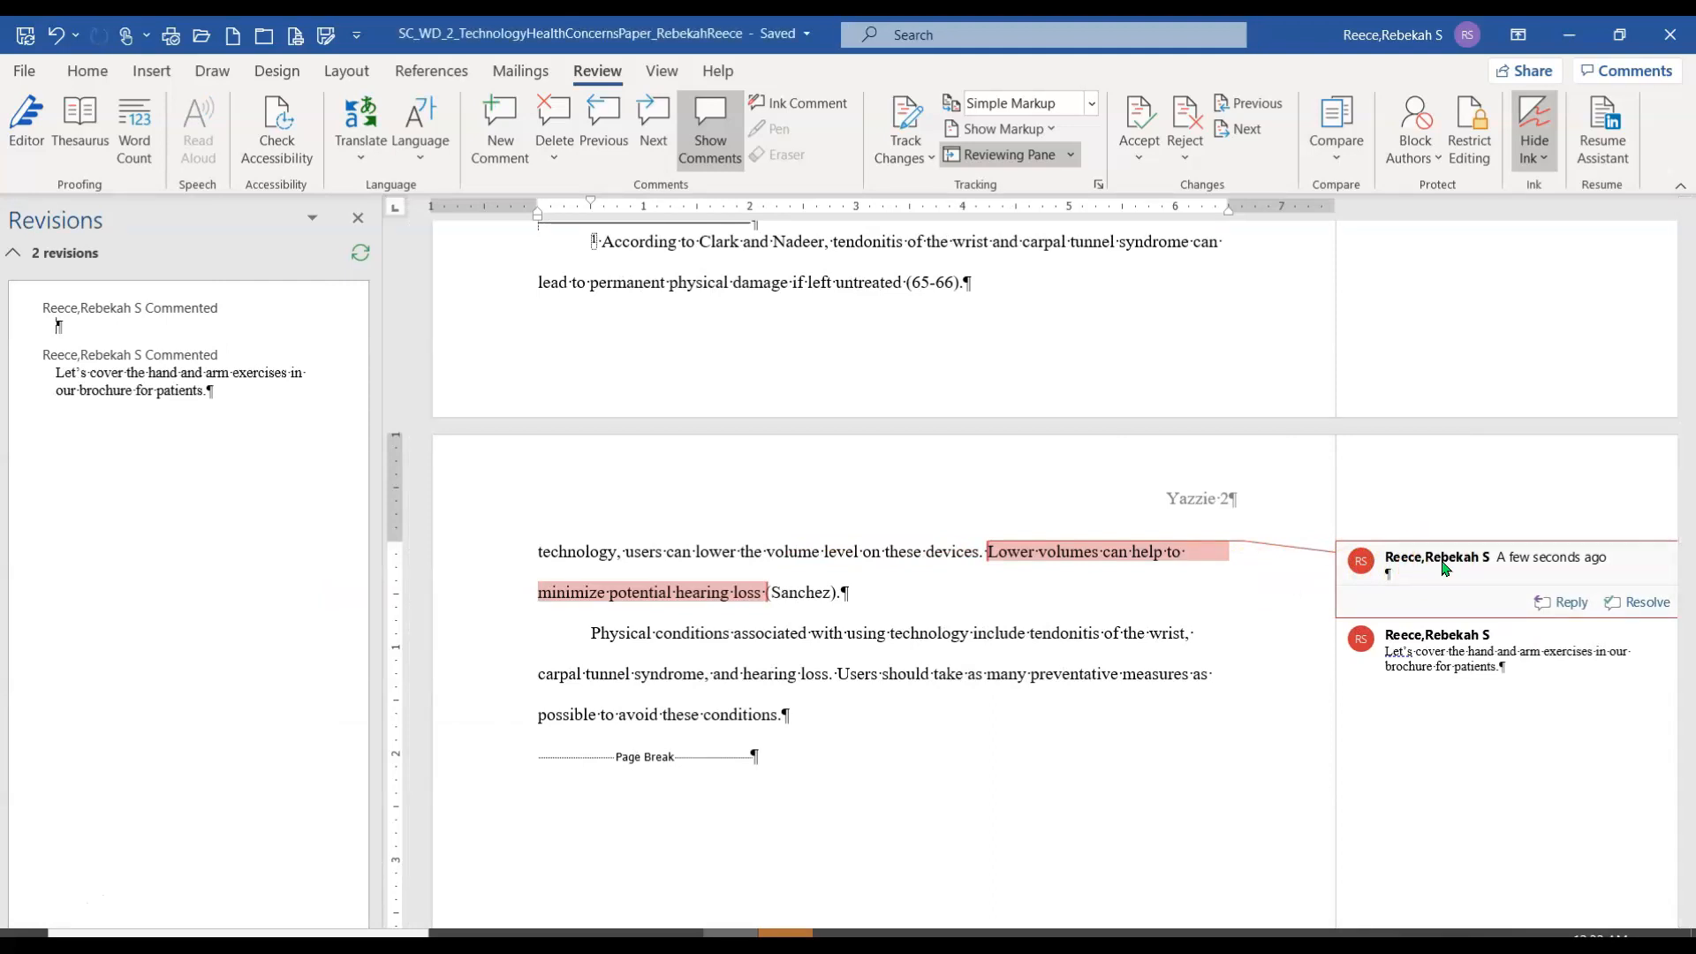
type(">Let's stress this point in our brochure for ")
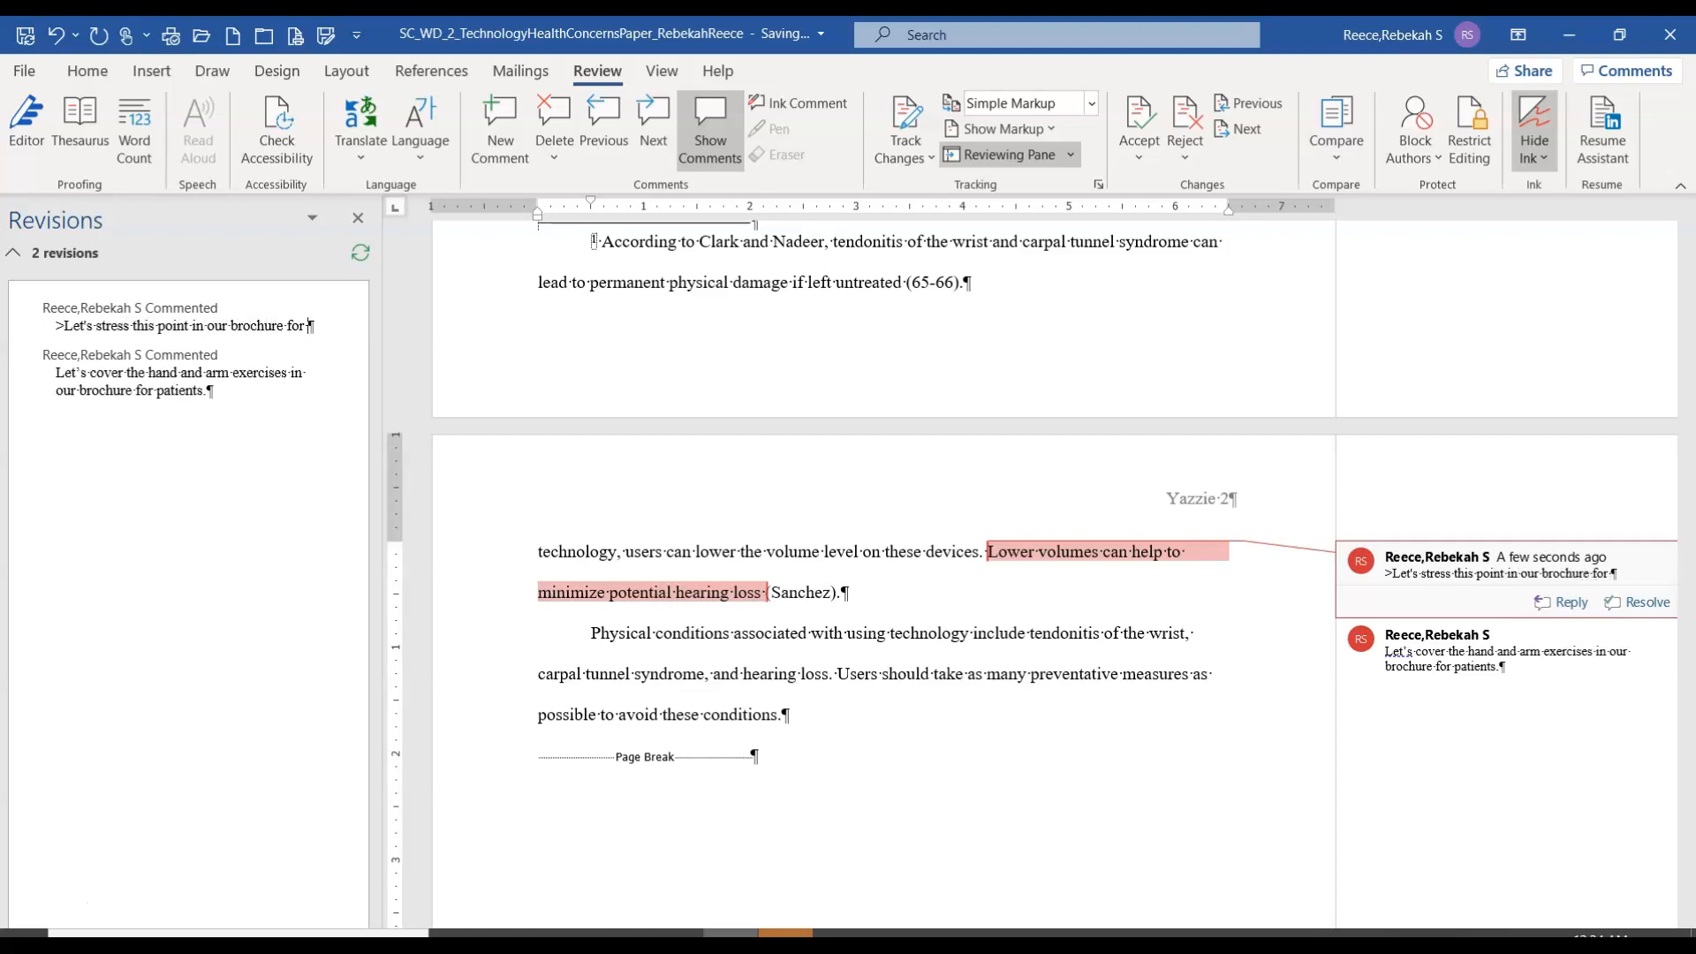
type("patients.")
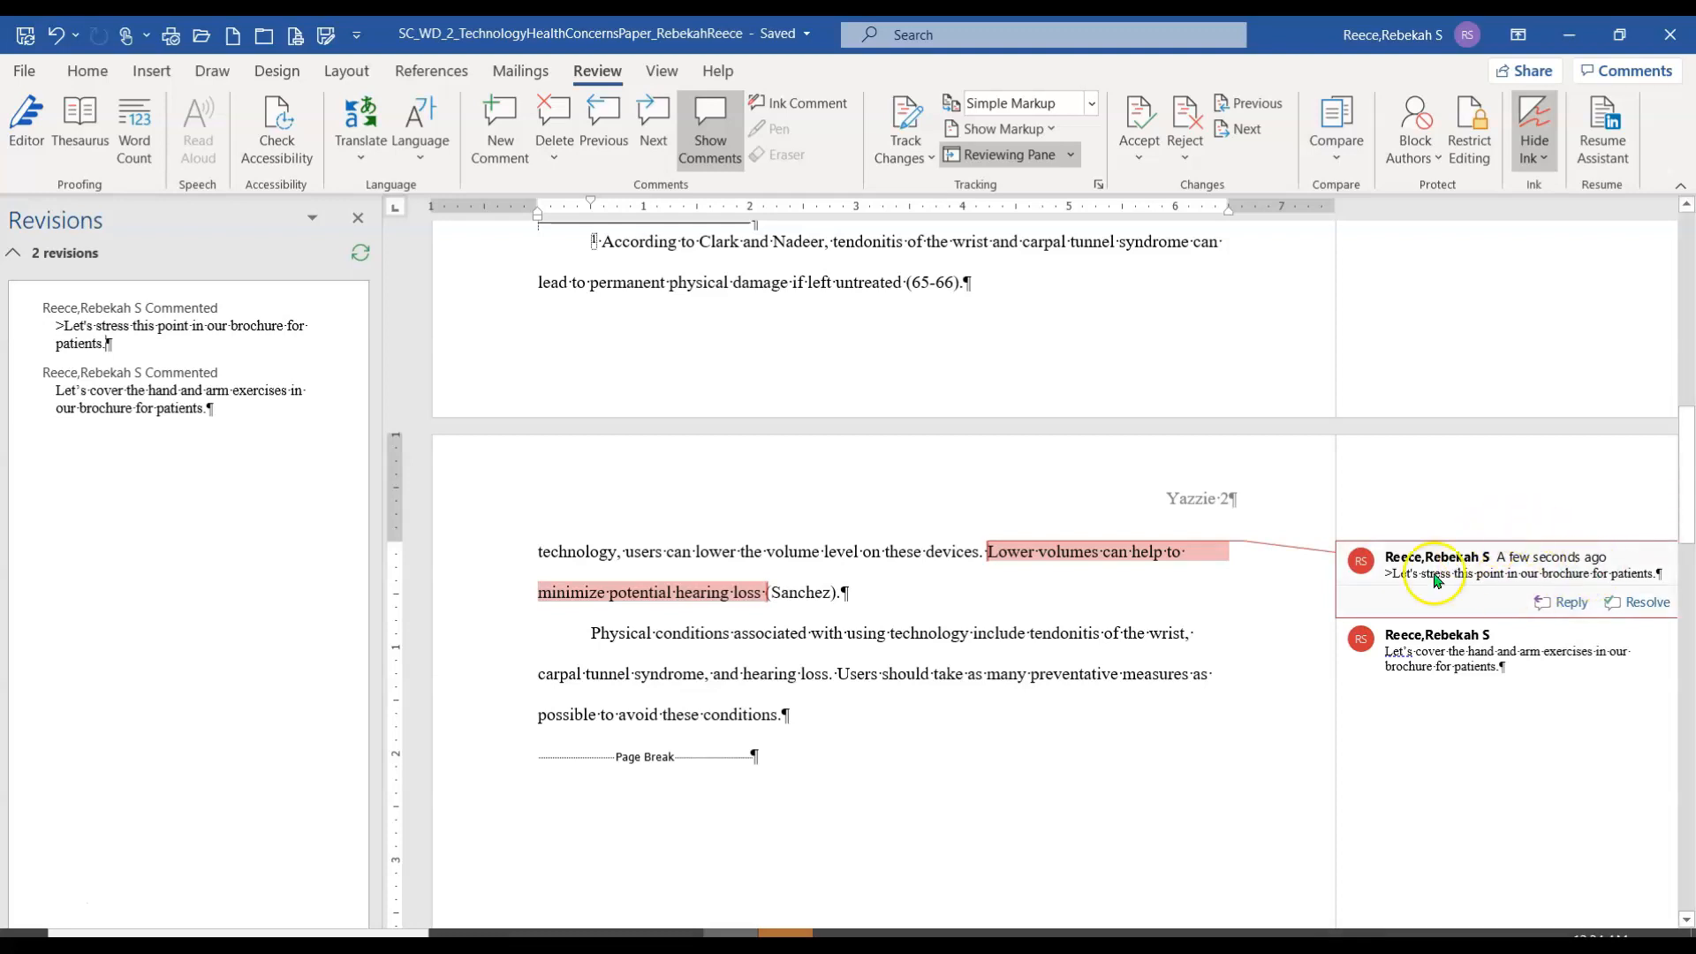
Select the comment on the "Physical conditions" sentence and review the comments against the surrounding text on pages 1 and 2
left_click(1429, 649)
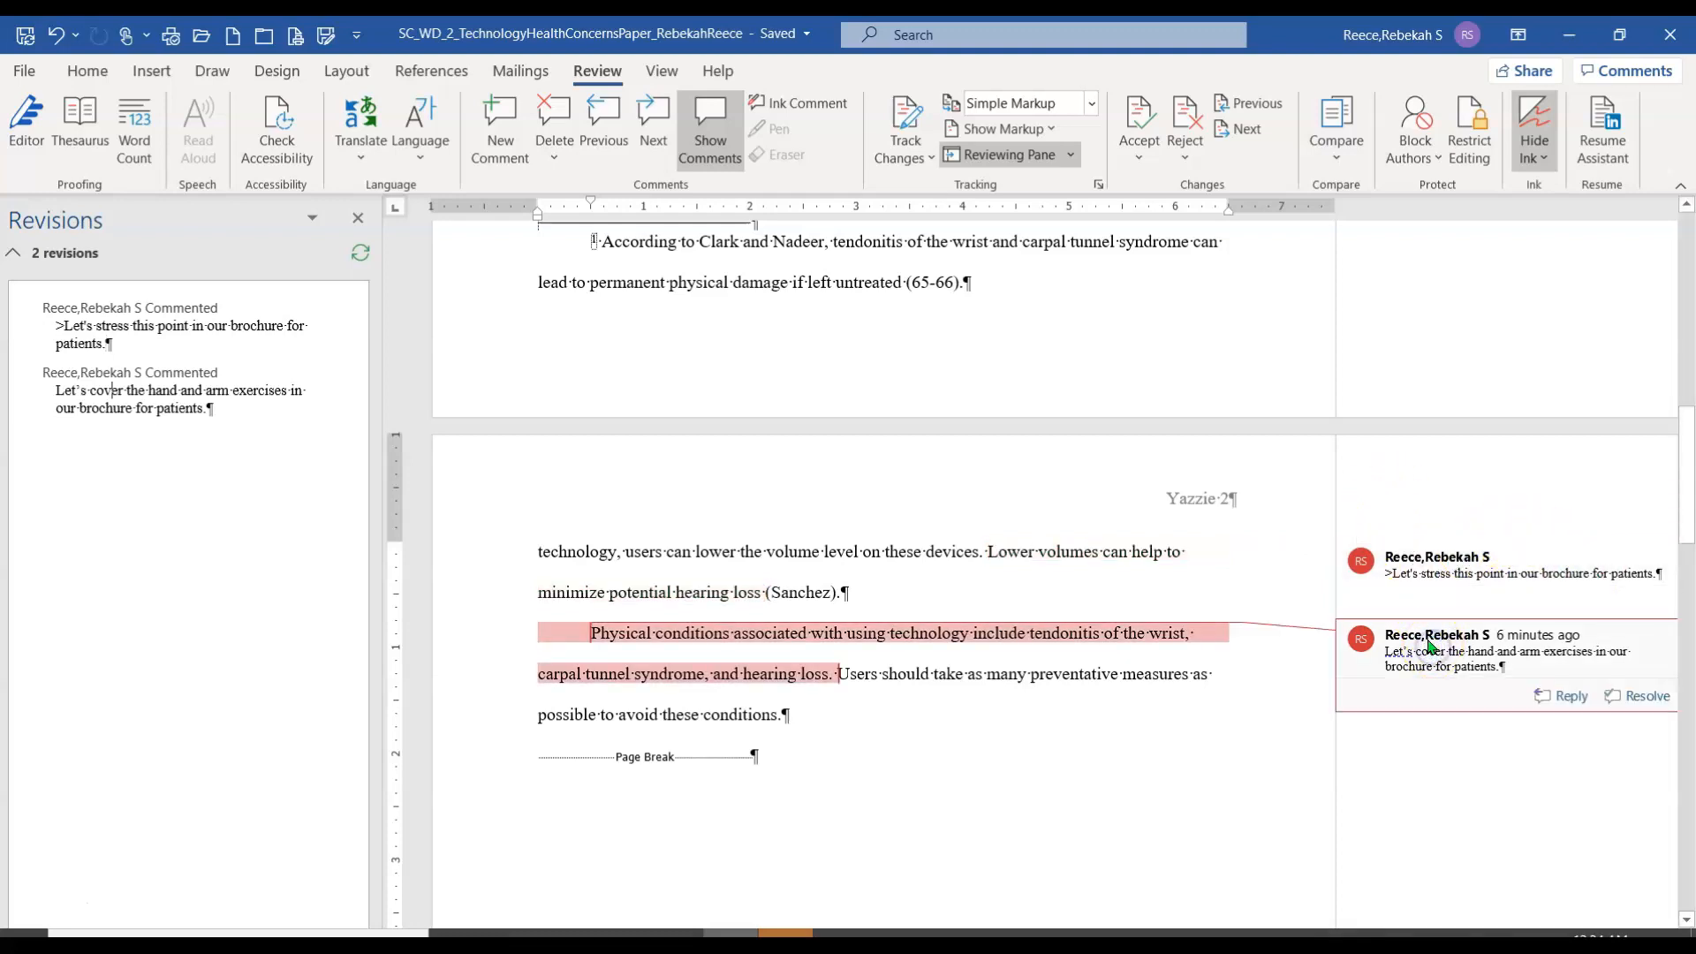
left_click(1431, 661)
left_click(1431, 634)
scroll(1431, 634, "up", 1)
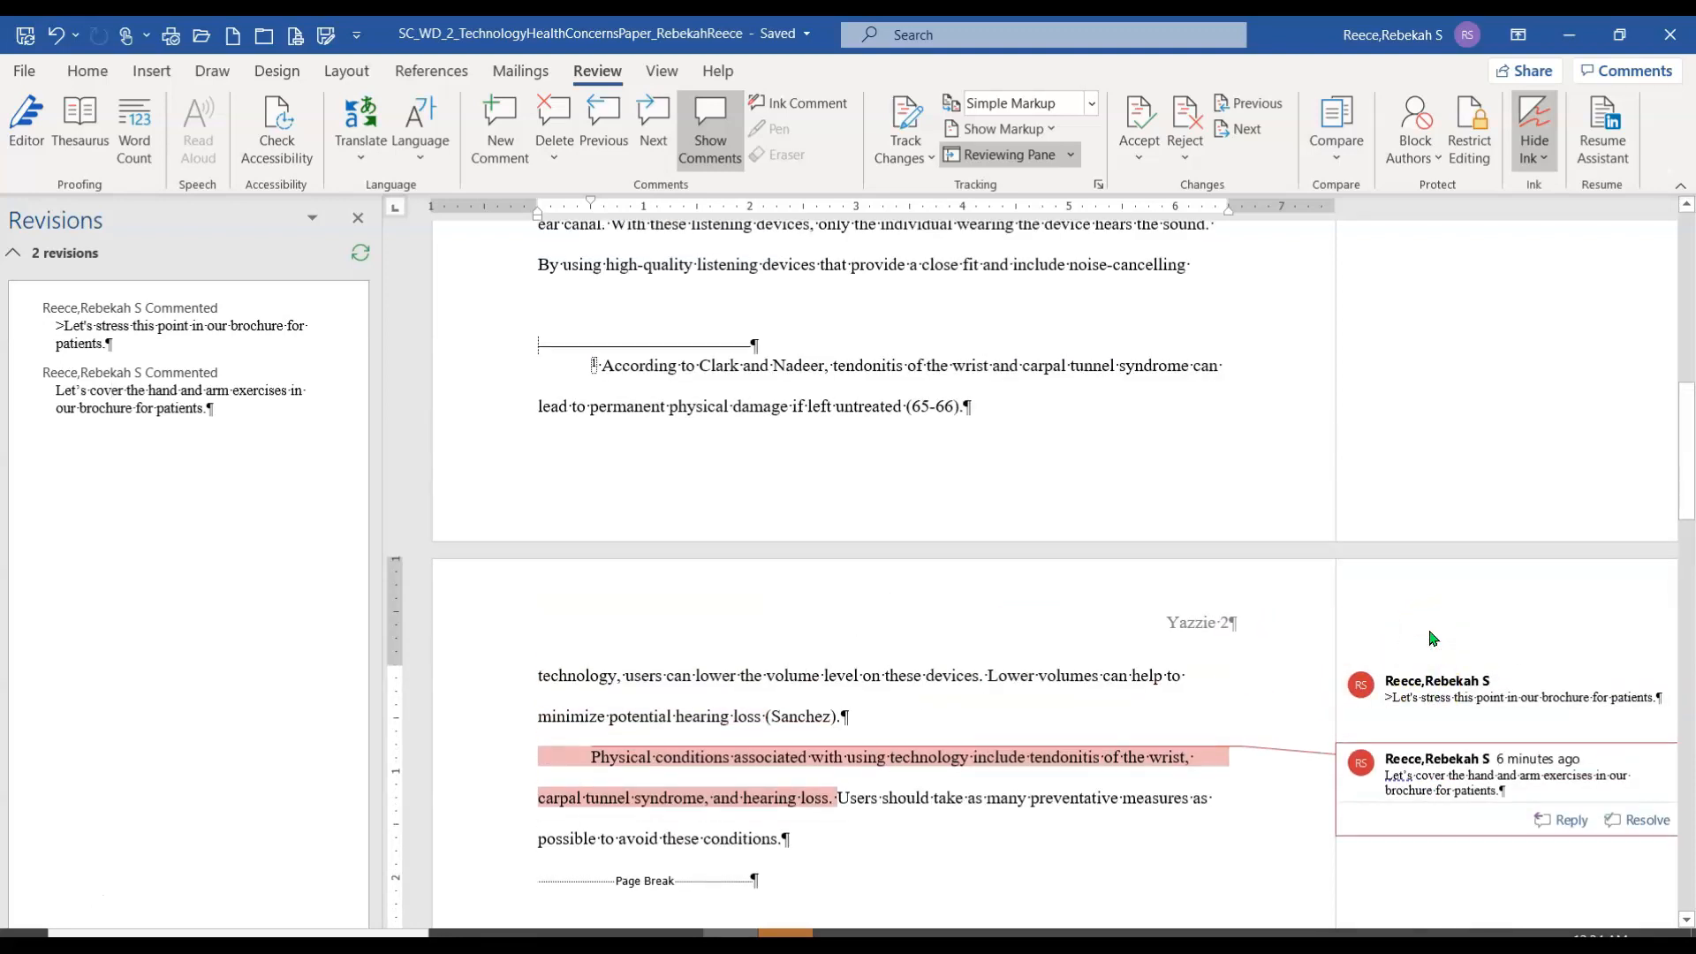
scroll(1433, 638, "up", 1)
scroll(1433, 636, "up", 1)
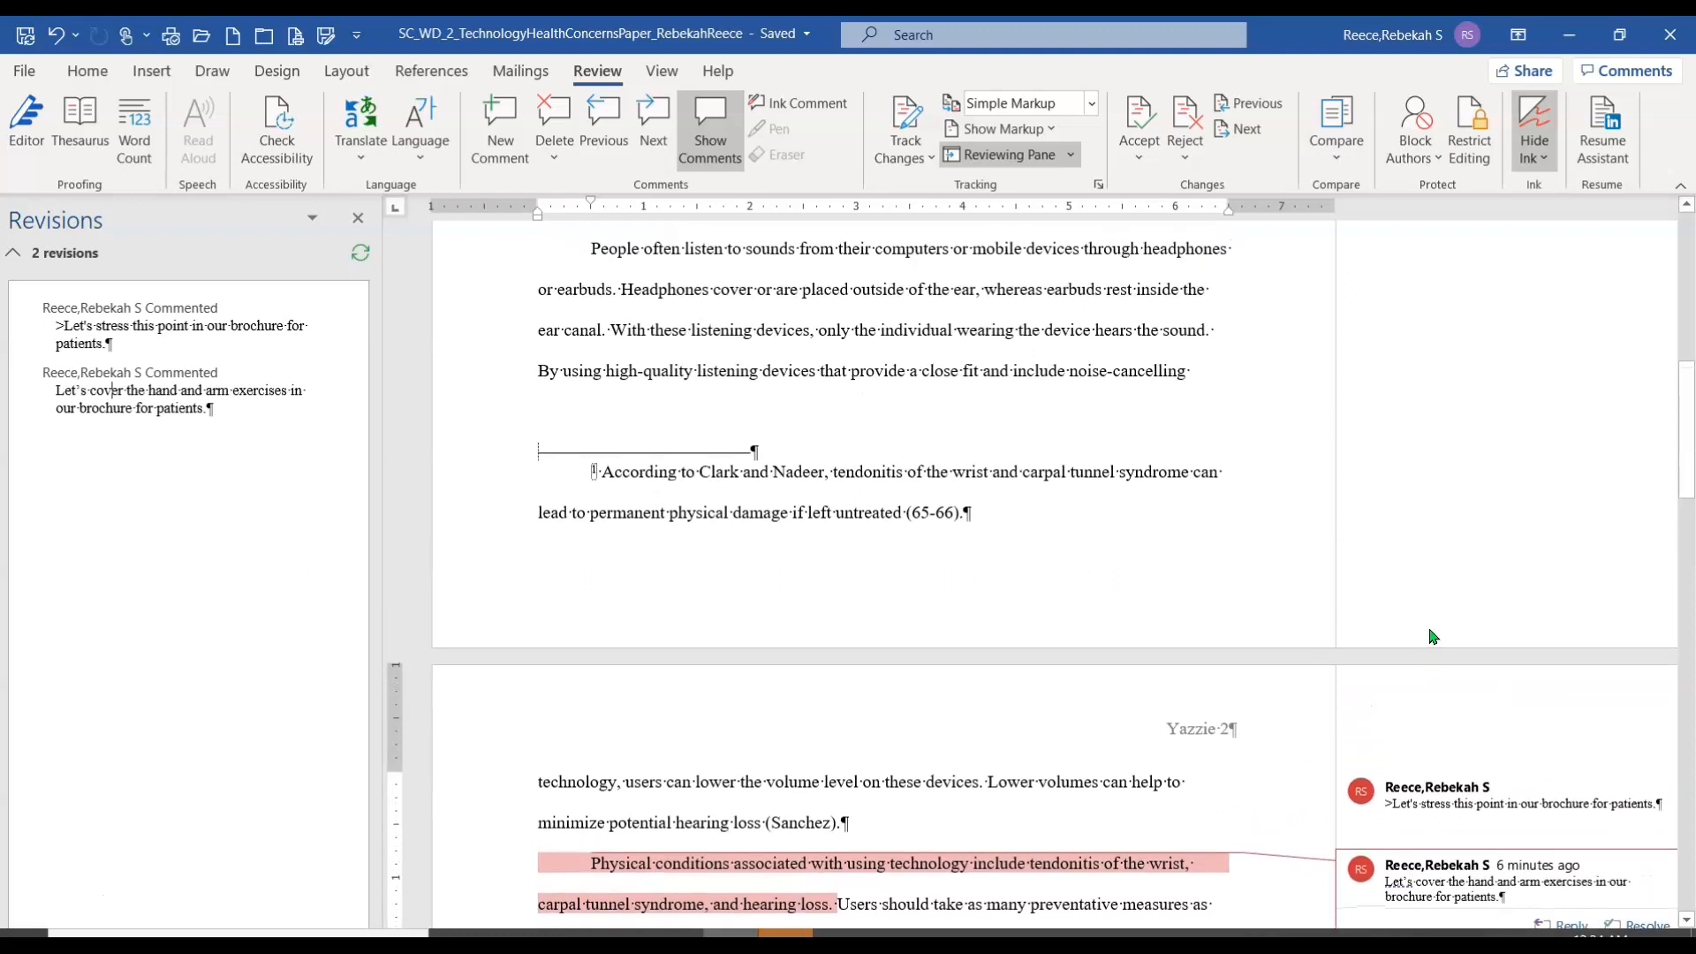
scroll(1433, 636, "down", 5)
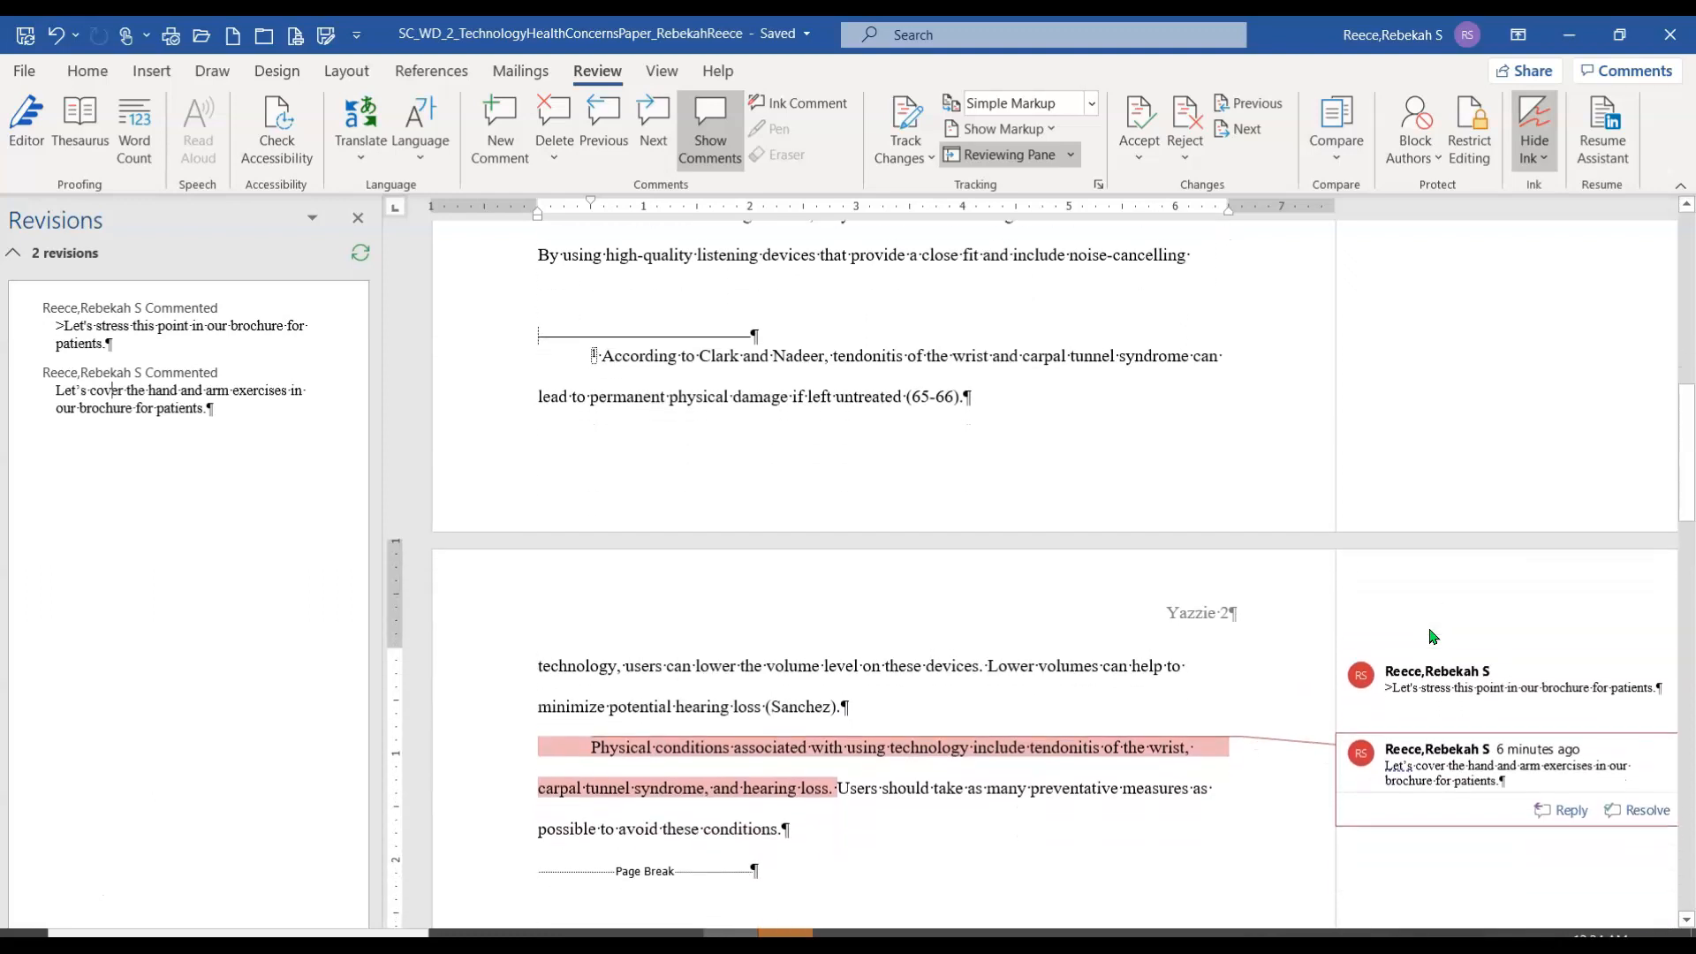
scroll(1433, 636, "up", 5)
scroll(1433, 636, "up", 1)
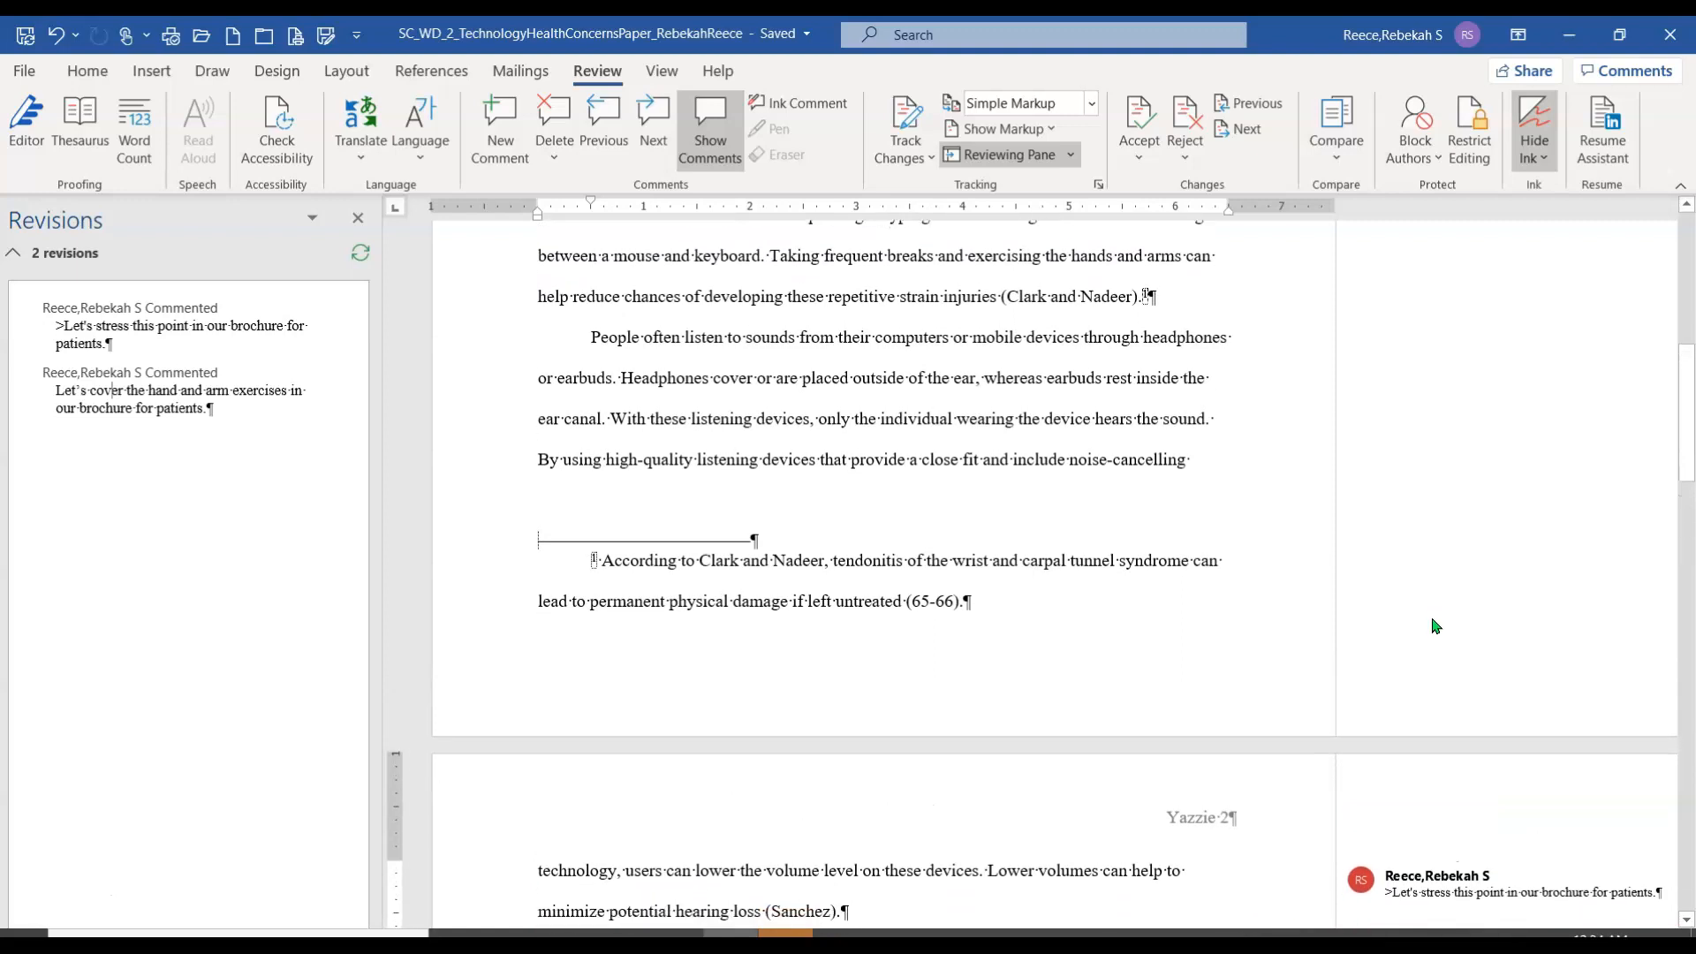
scroll(1435, 623, "down", 1)
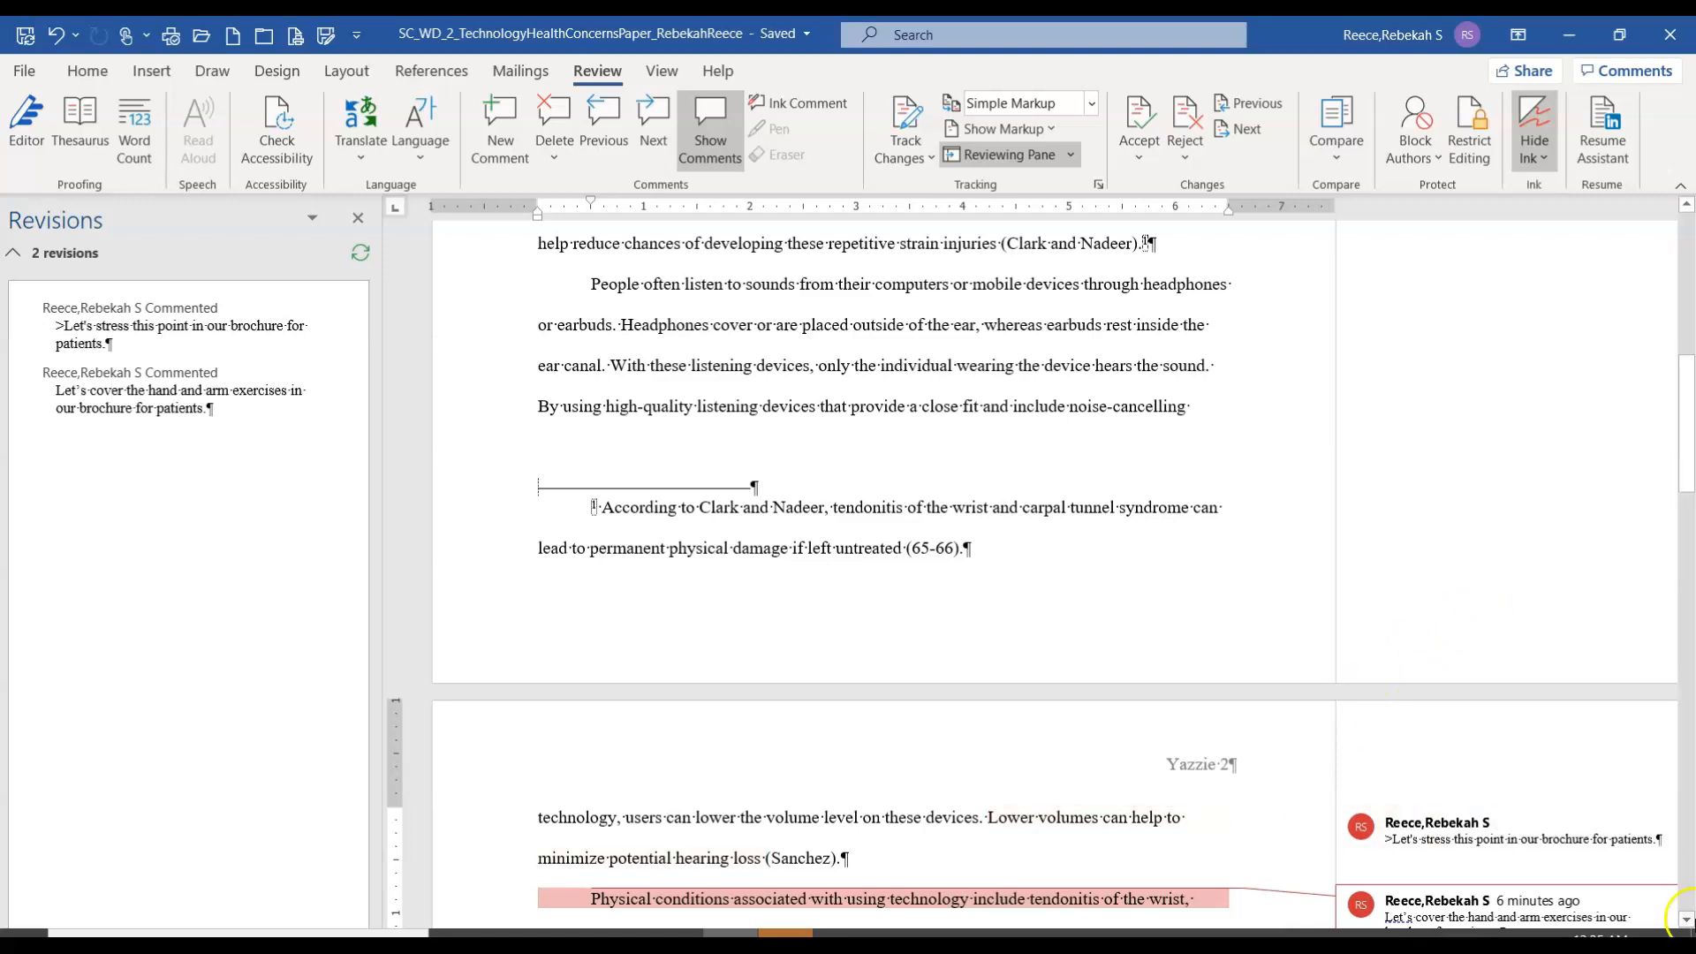
scroll(1690, 886, "down", 1)
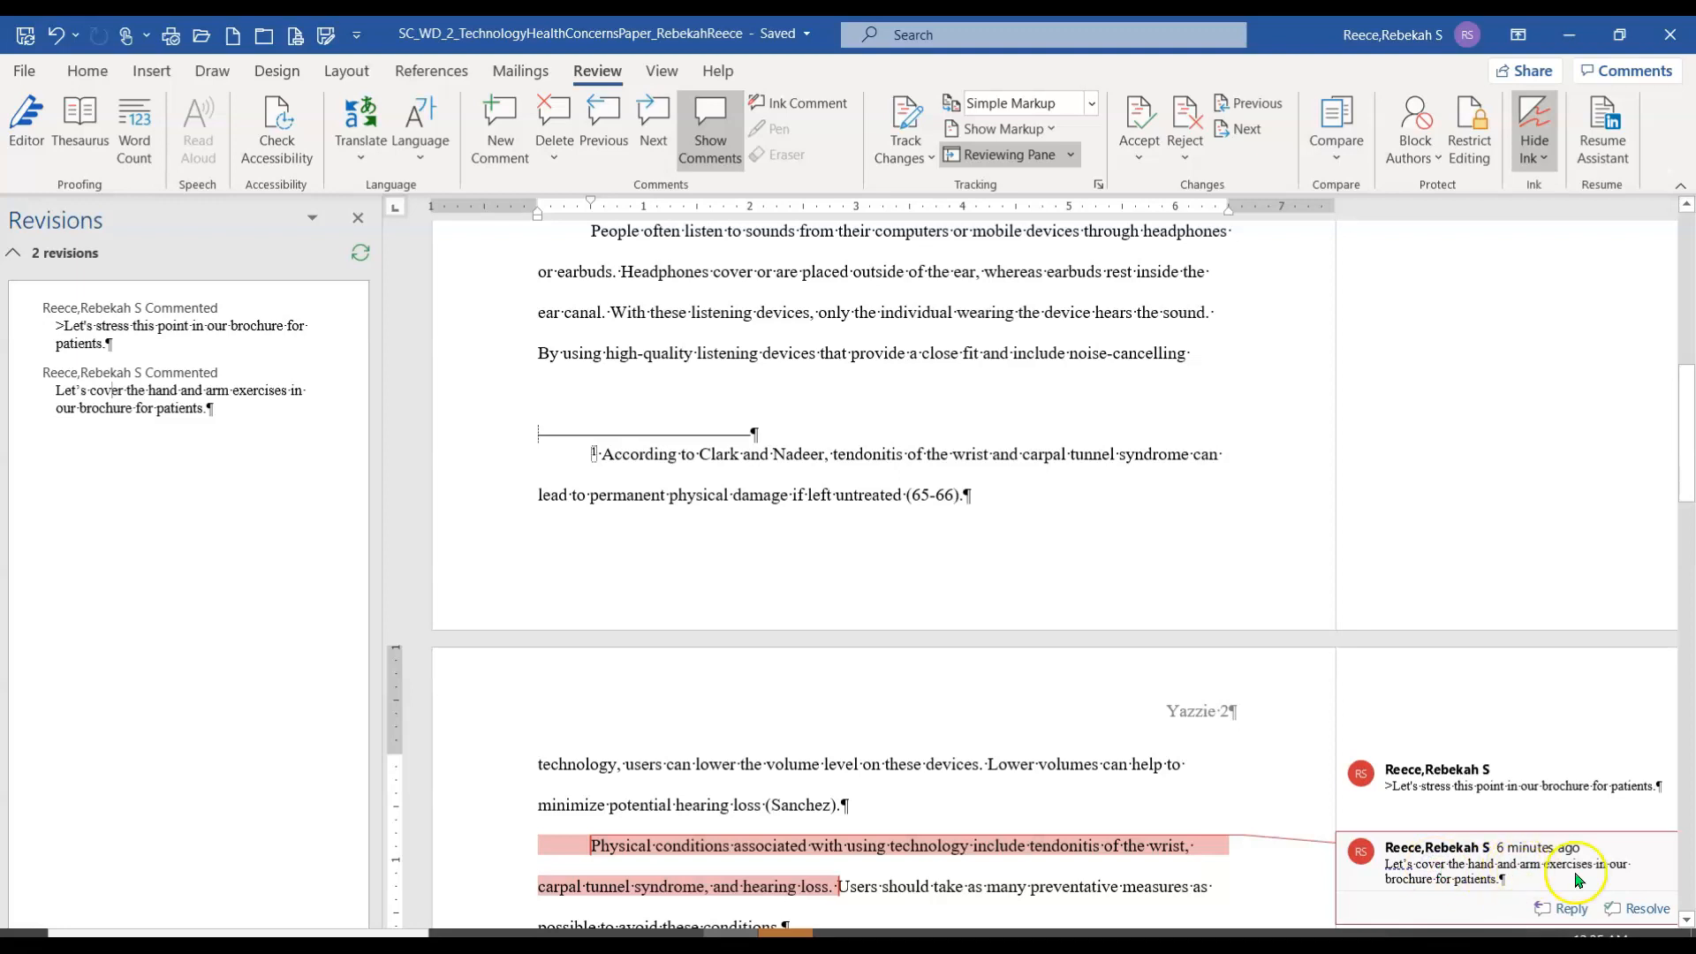
Examine the reply, delete and resolve options available for the comment about hand and arm exercises
left_click(1446, 879)
left_click(1455, 870)
left_click(1456, 861)
right_click(1456, 862)
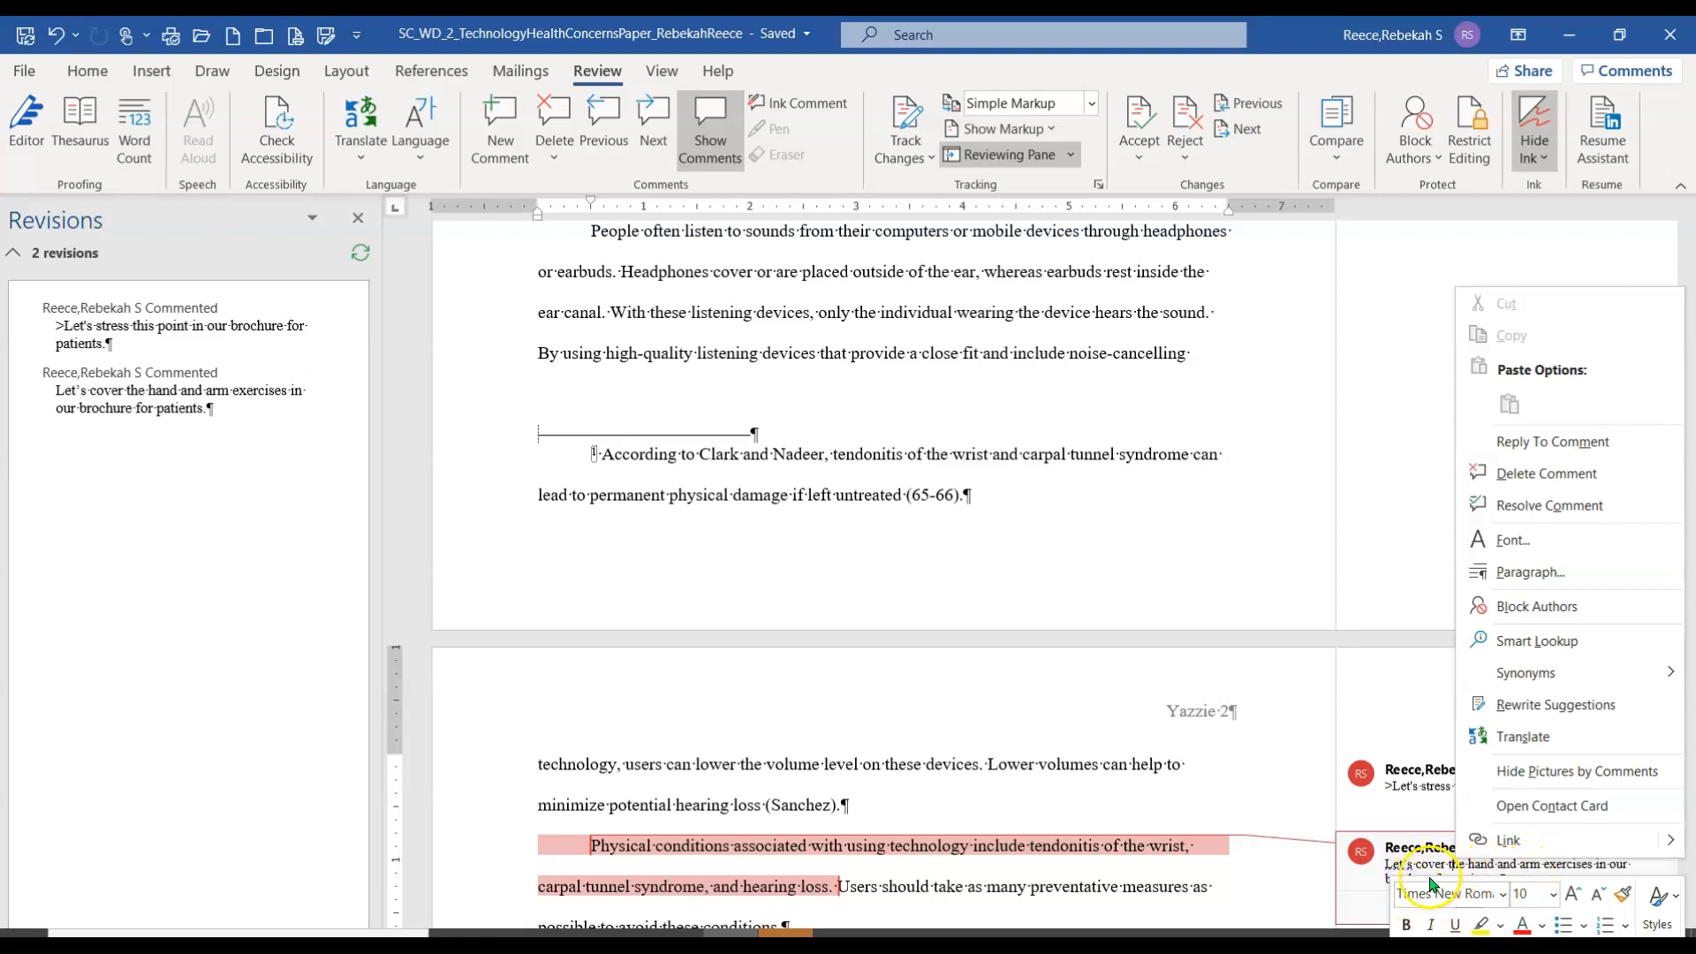
left_click(1417, 862)
double_click(1424, 866)
left_click(1423, 865)
left_click(1446, 866)
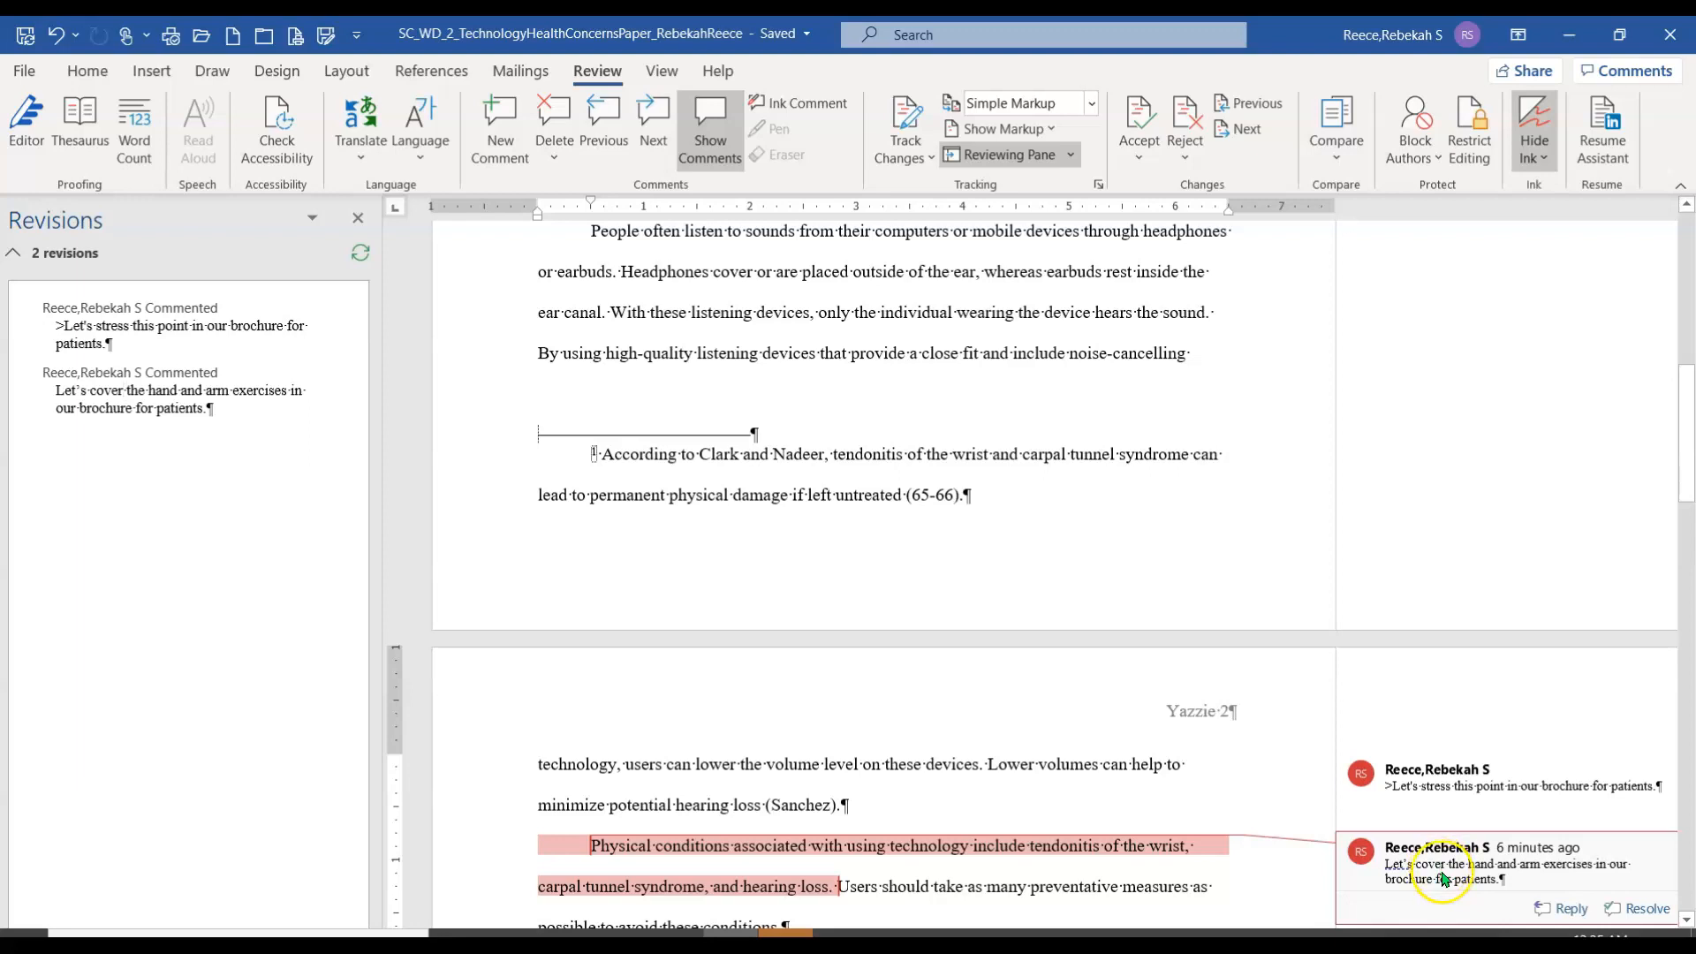
left_click_drag(1444, 865, 1452, 873)
left_click(1453, 868)
right_click(1455, 868)
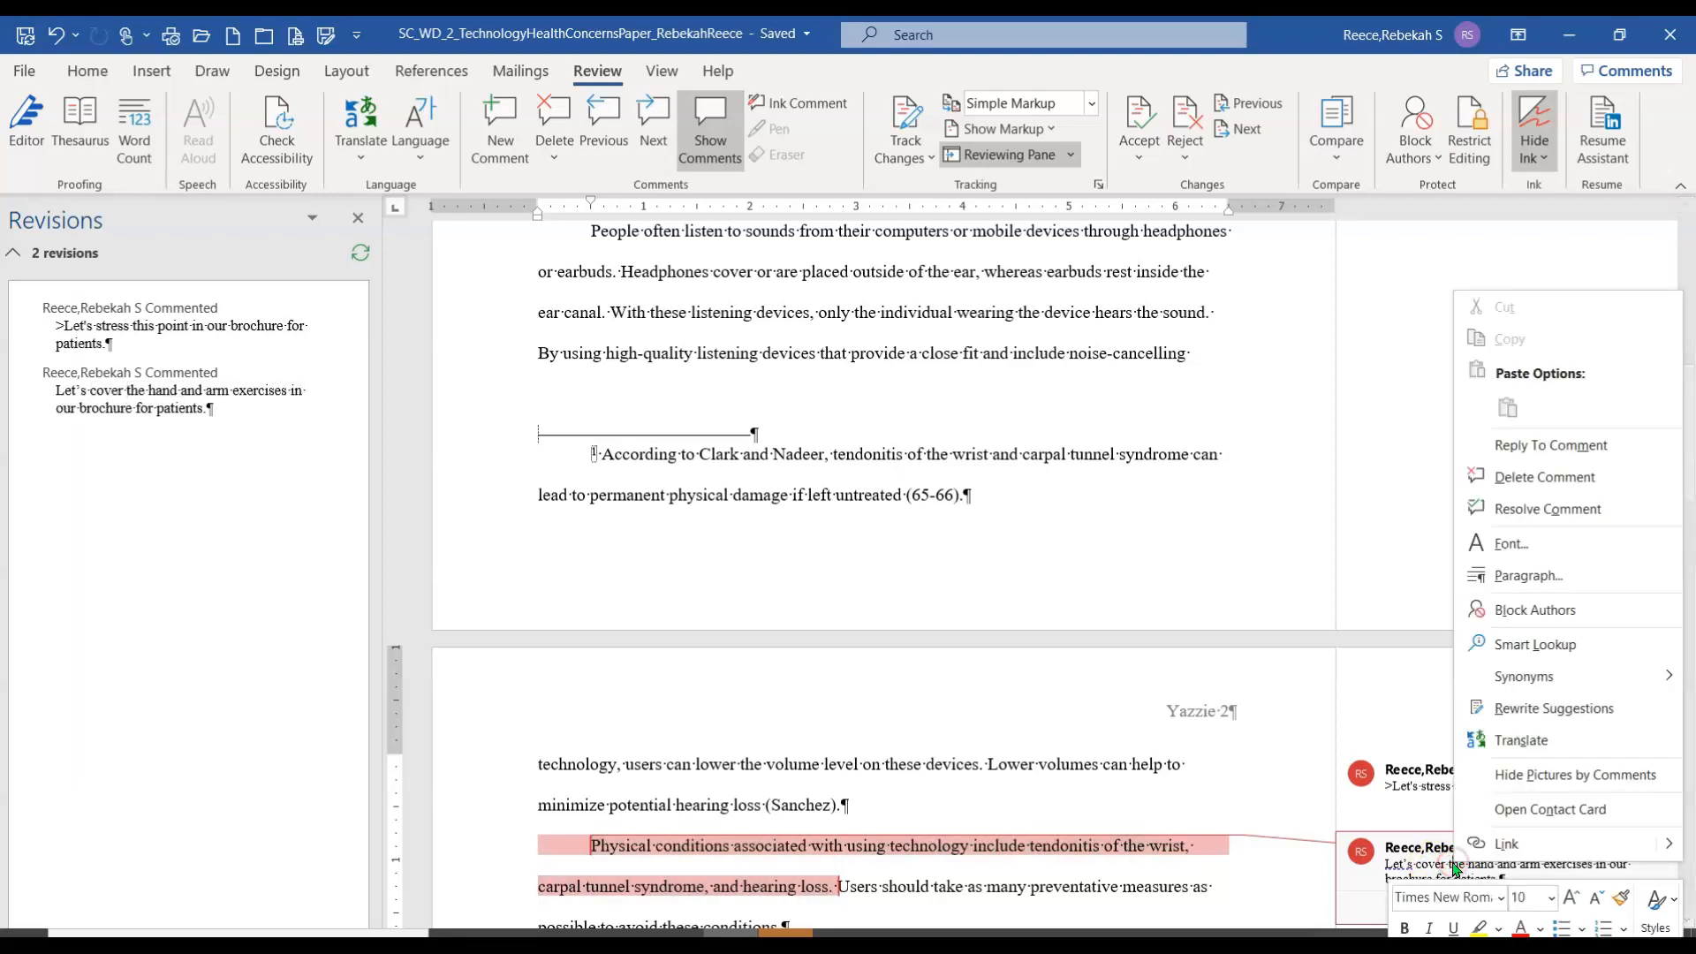
left_click(1538, 512)
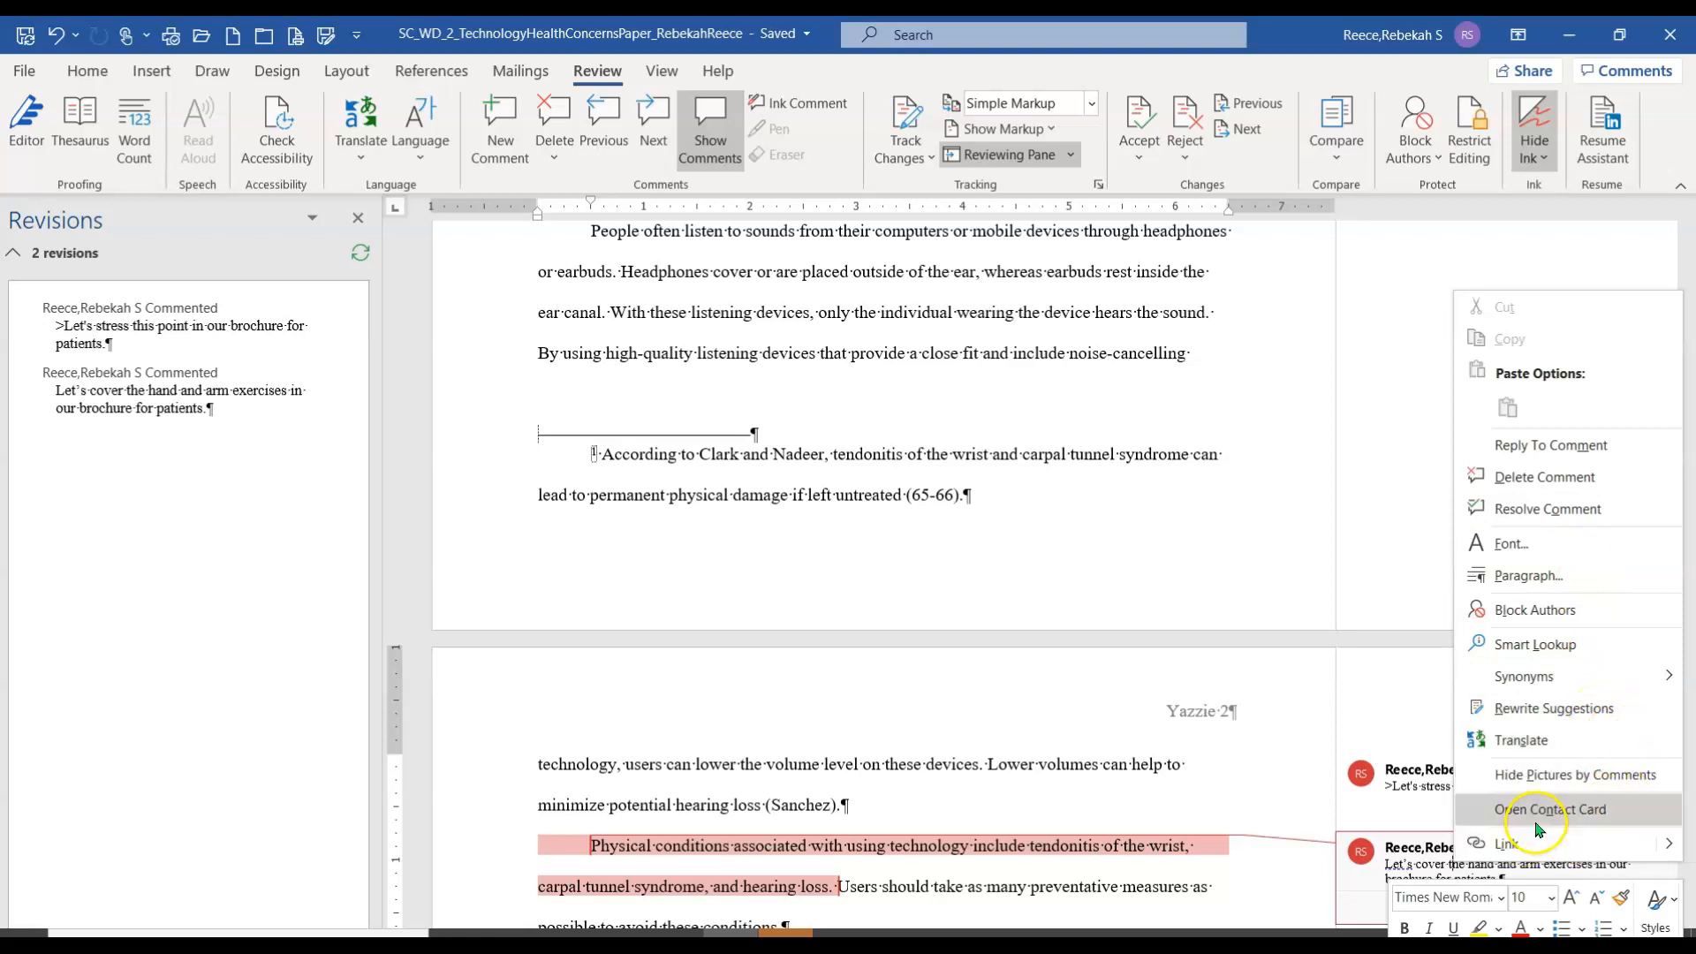
left_click(1383, 789)
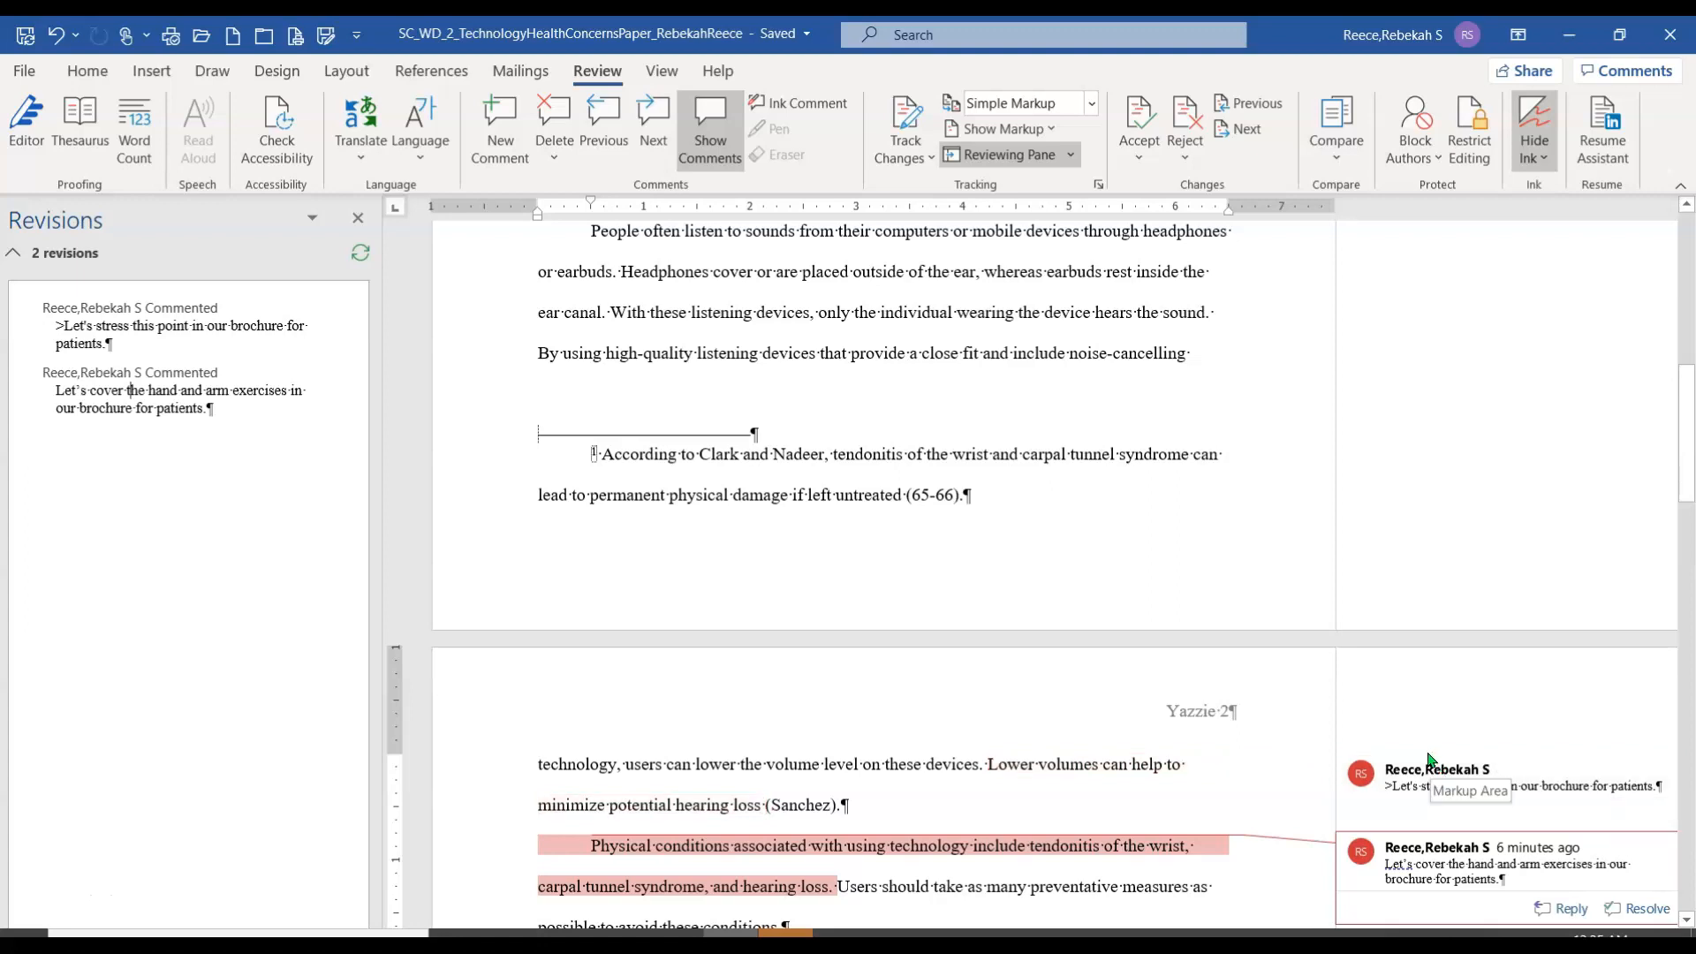
Check which sentences on page 2 the two brochure comments refer to and return to the hand and arm exercises comment
left_click(1431, 759)
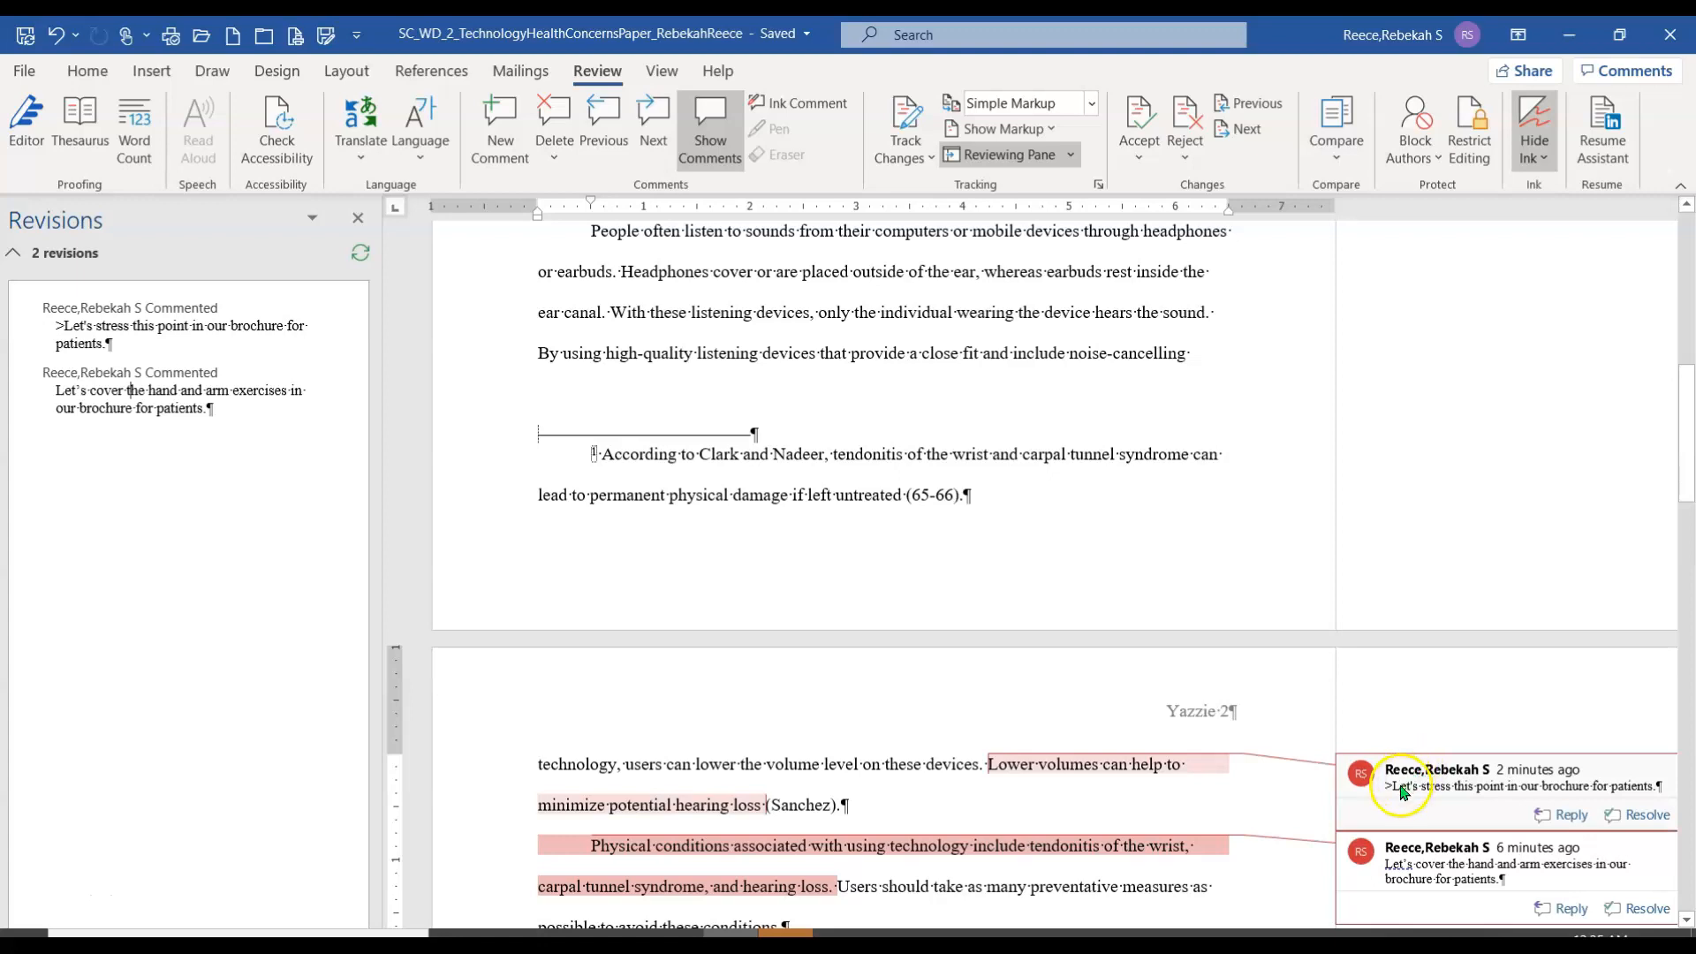
left_click(1393, 894)
left_click(1140, 862)
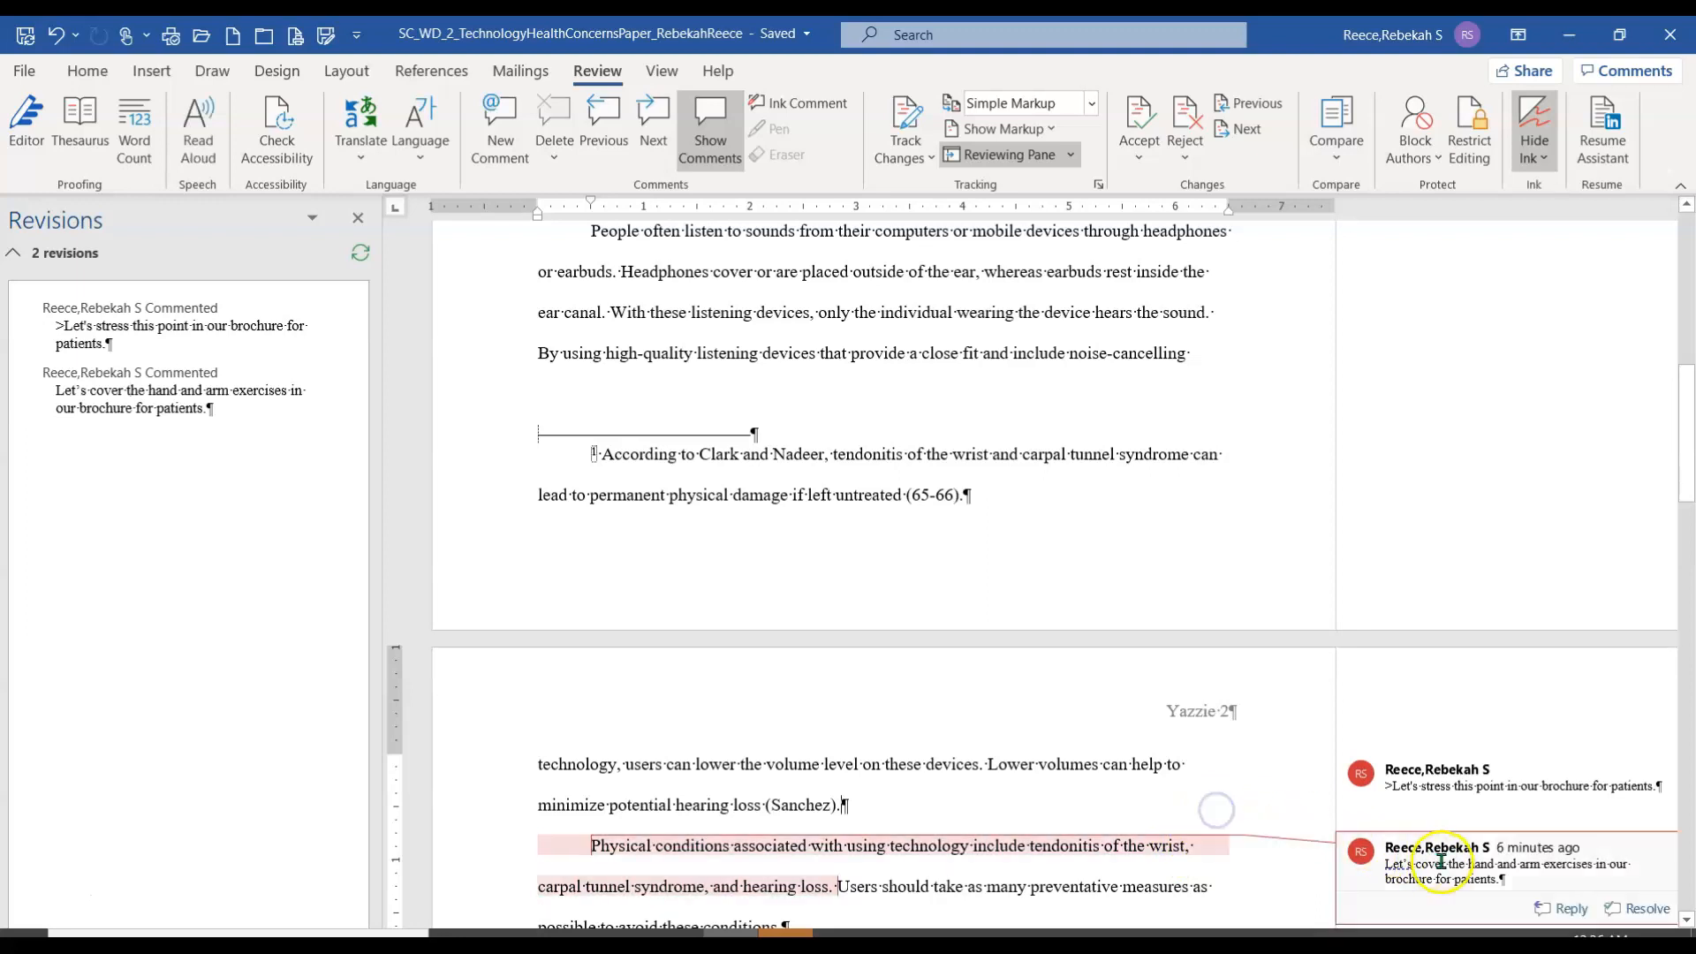
left_click(1492, 870)
left_click(1428, 859)
scroll(1432, 865, "down", 1)
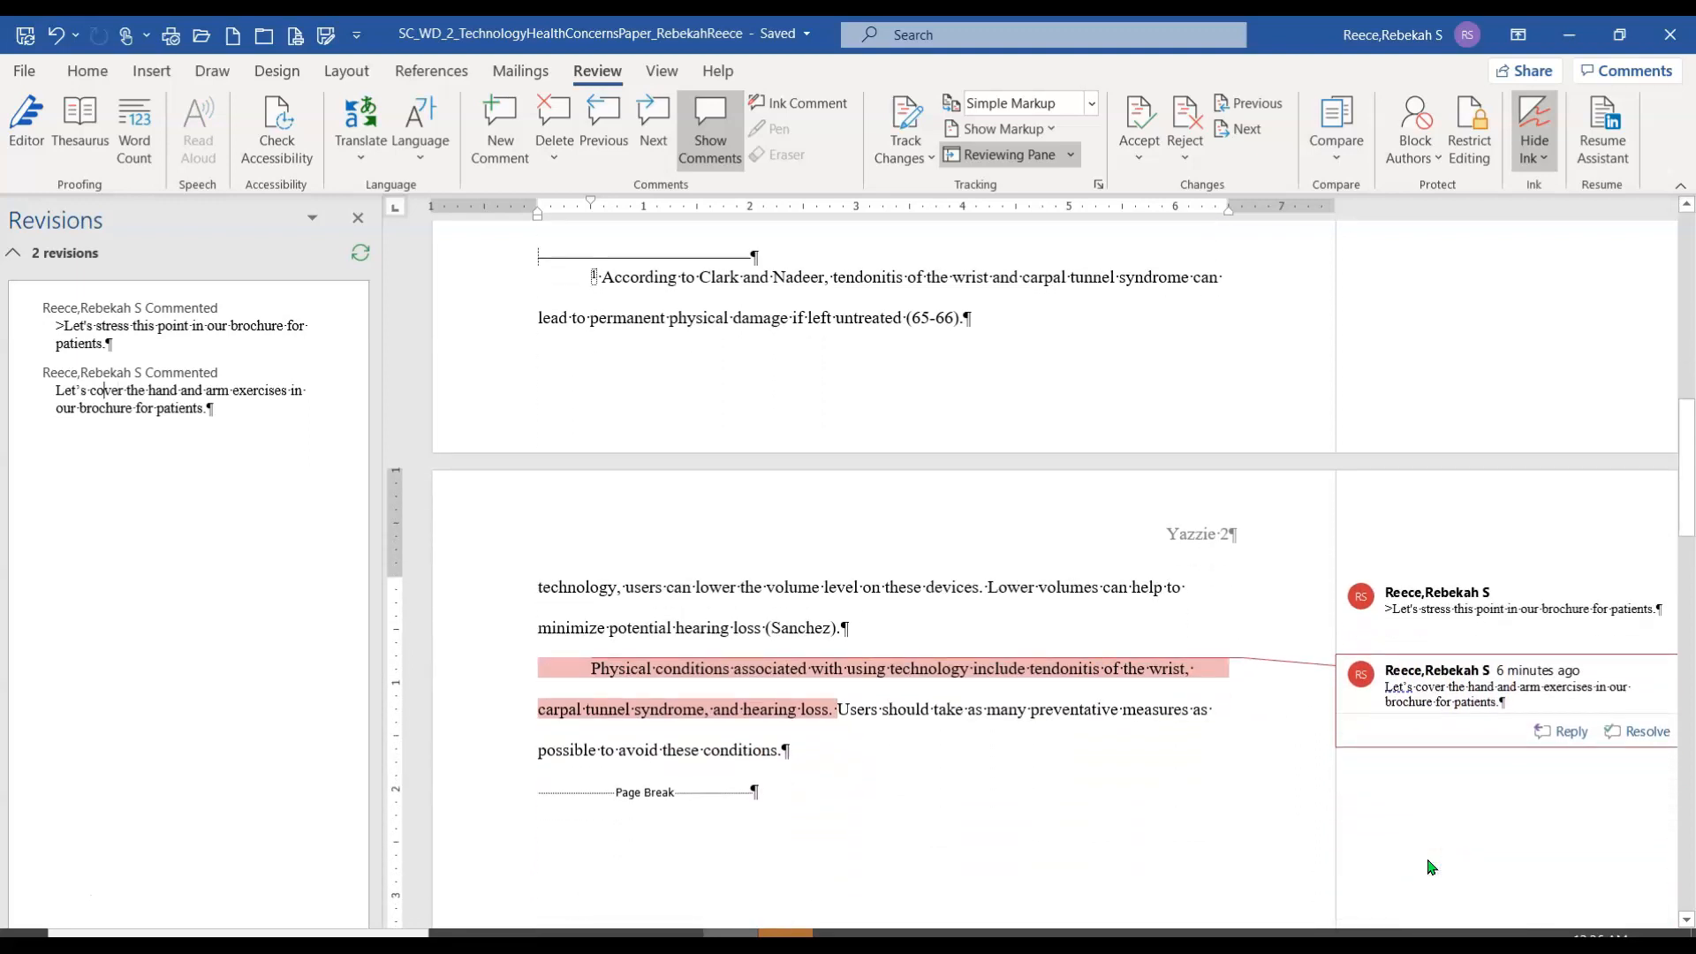
Insert "examples of" before "the hand and arm exercises" in the comment on the "Physical conditions" sentence and close the Revisions list
left_click(1433, 688)
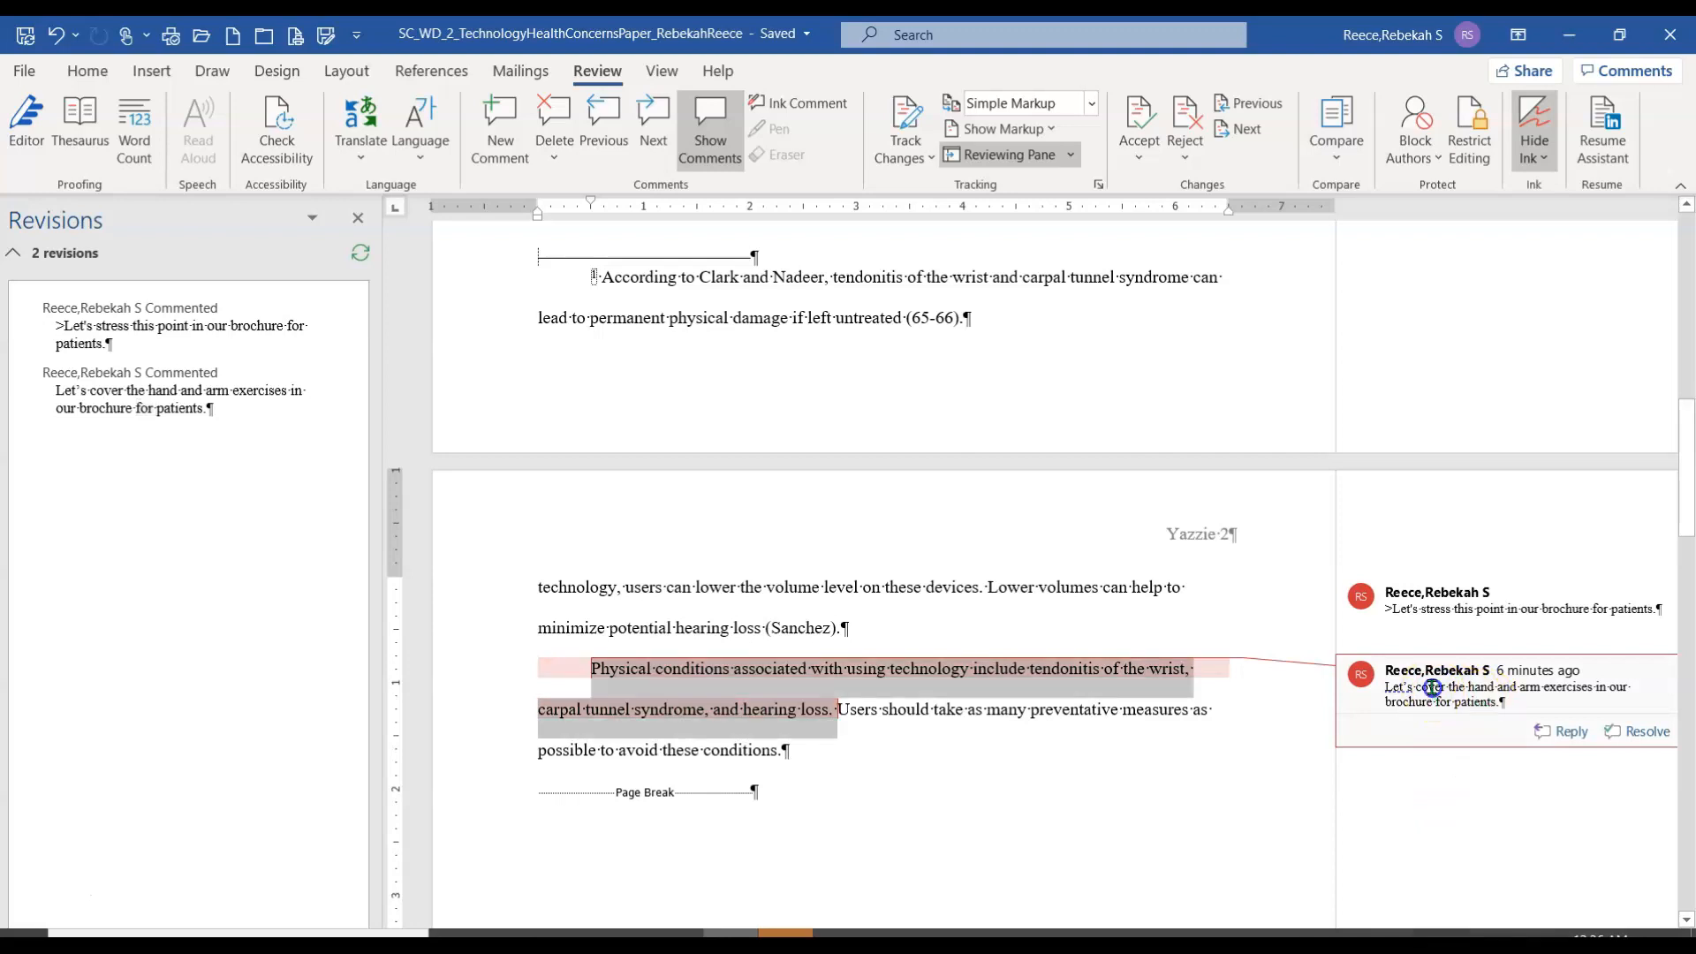
left_click(122, 390)
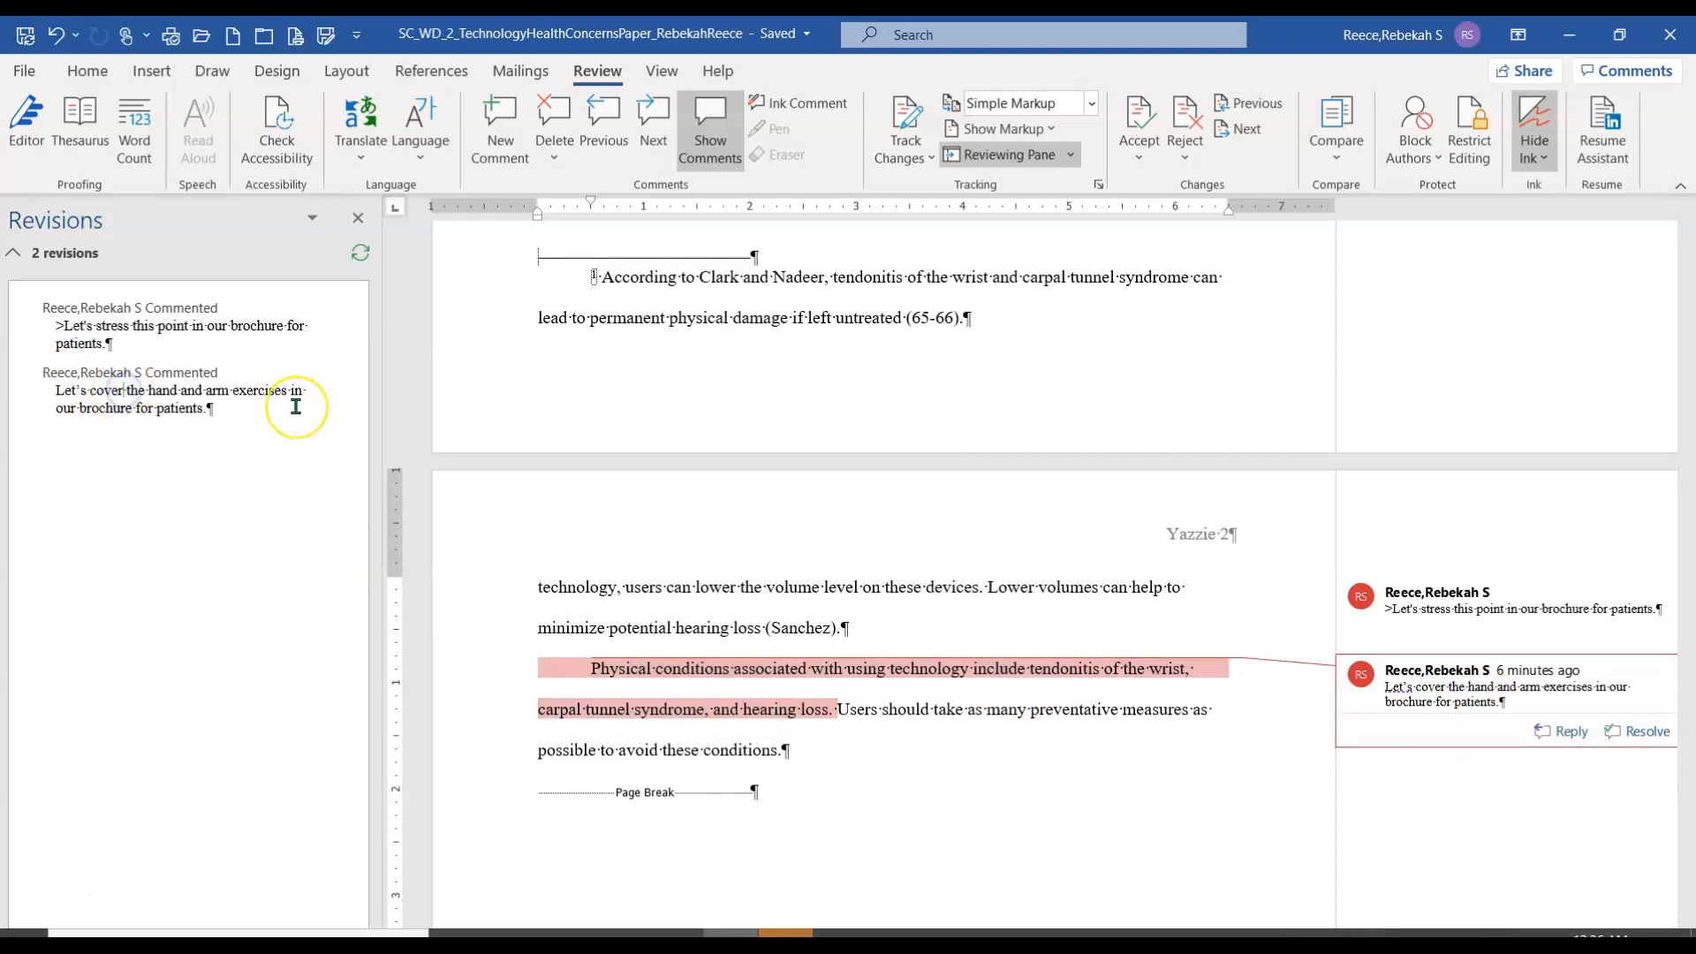
type("examples")
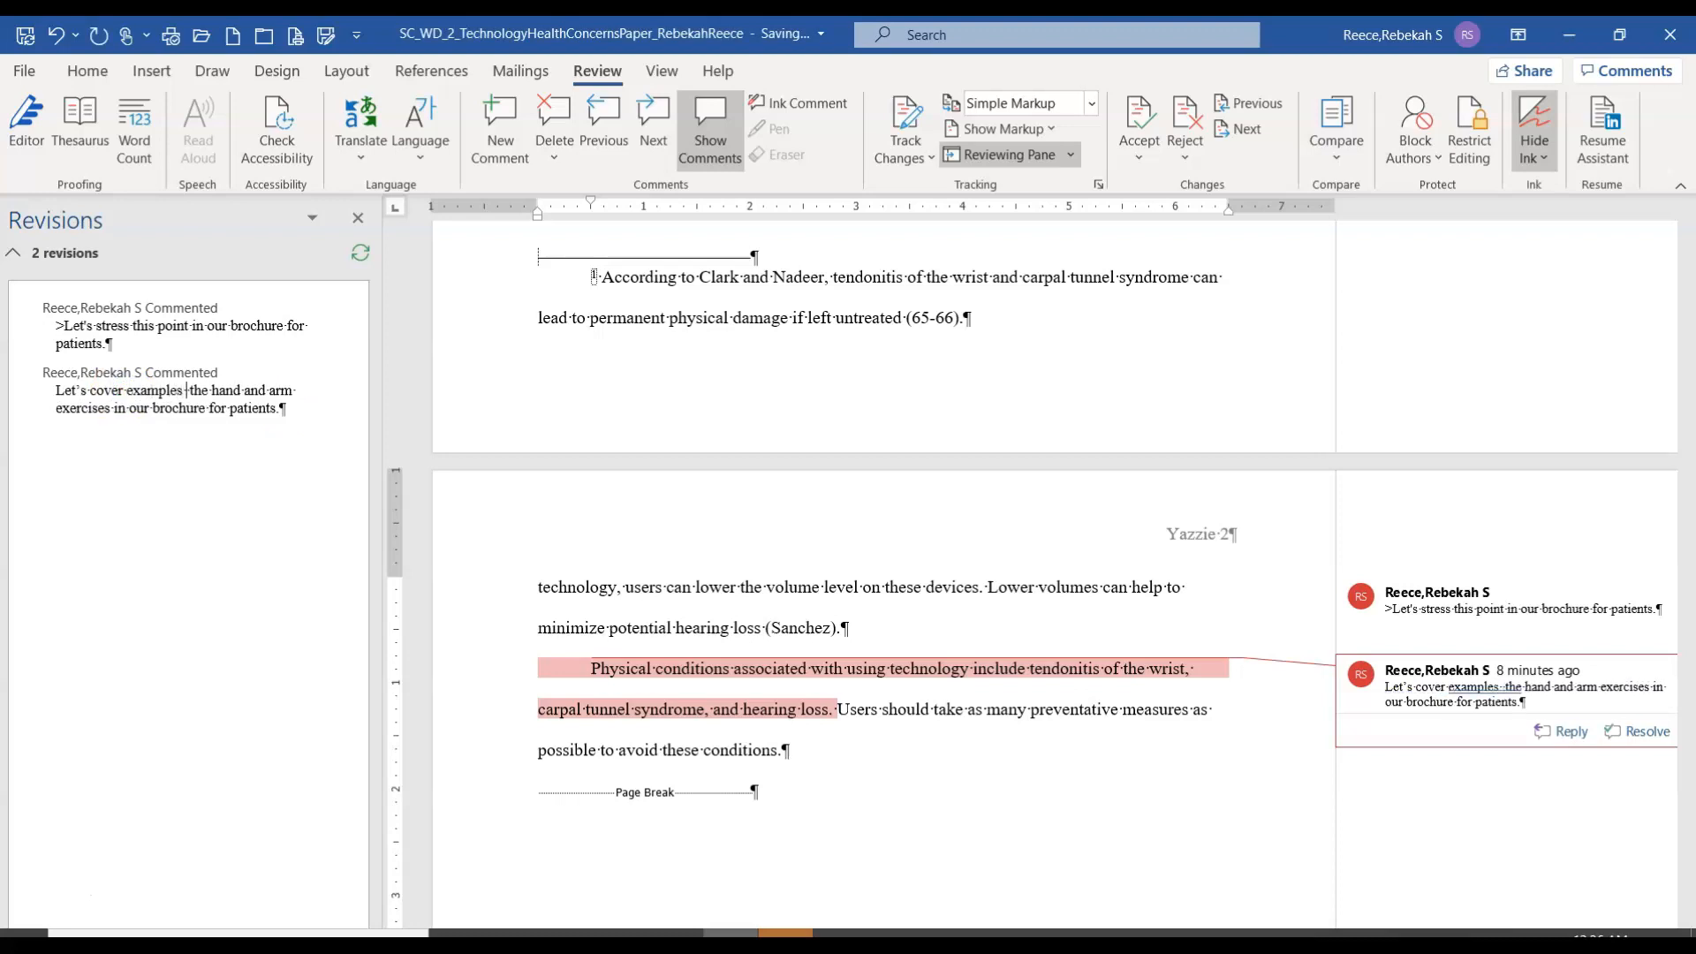
type(" of")
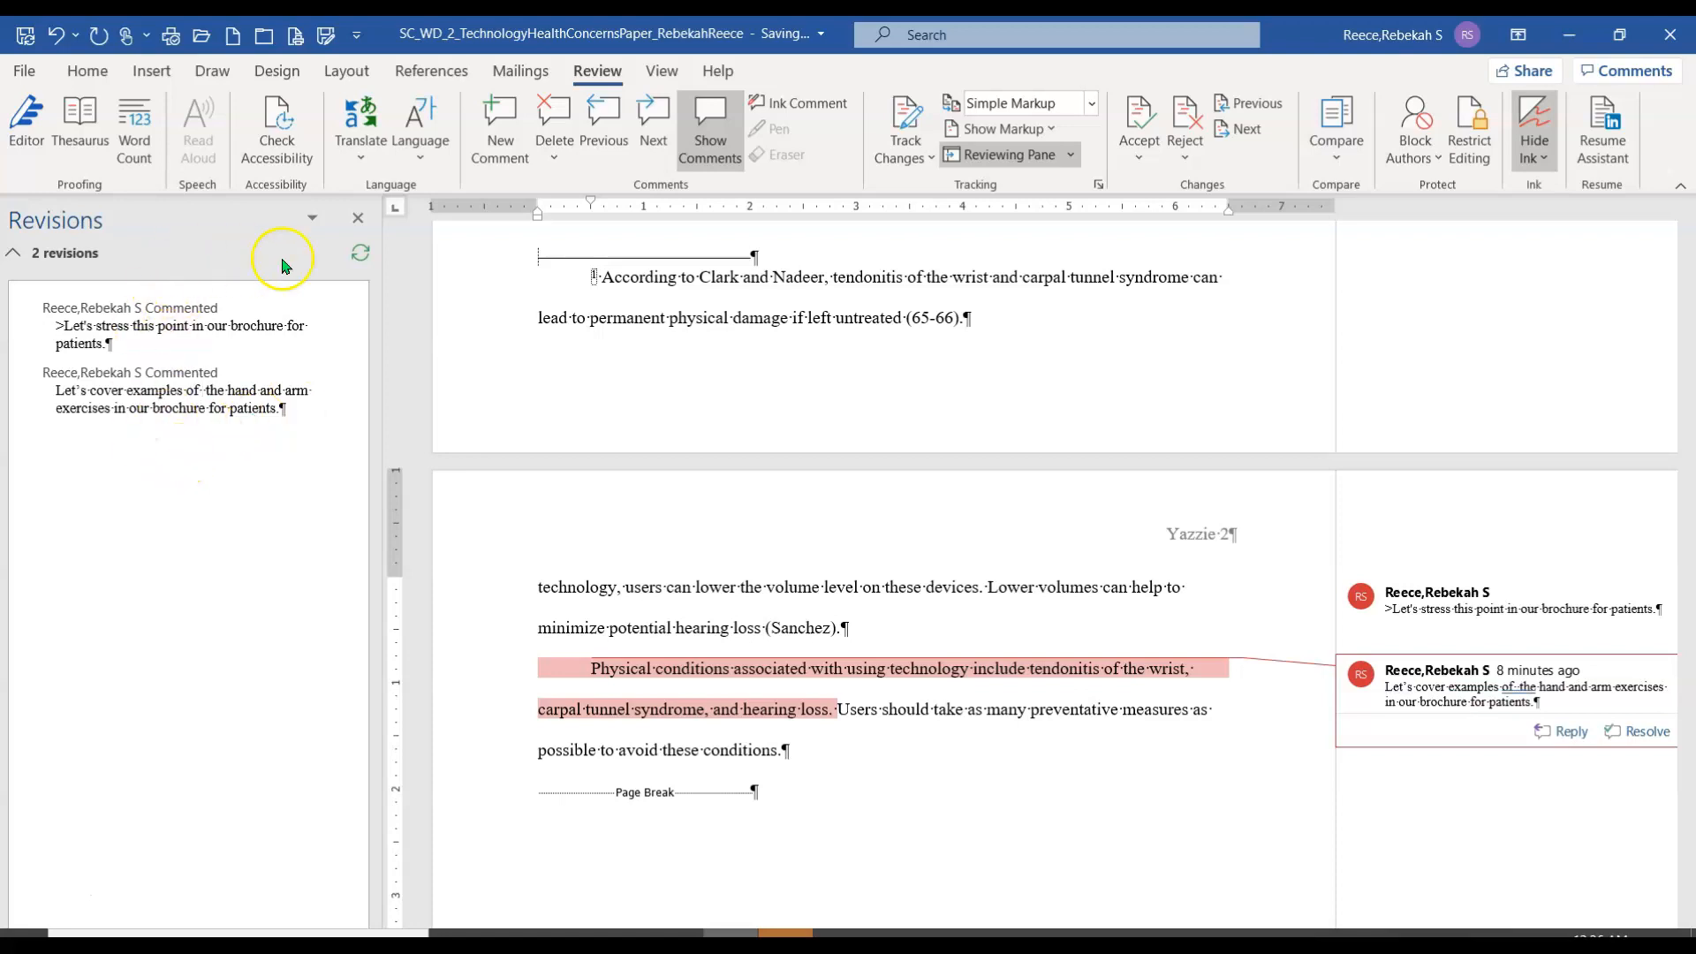
left_click(357, 218)
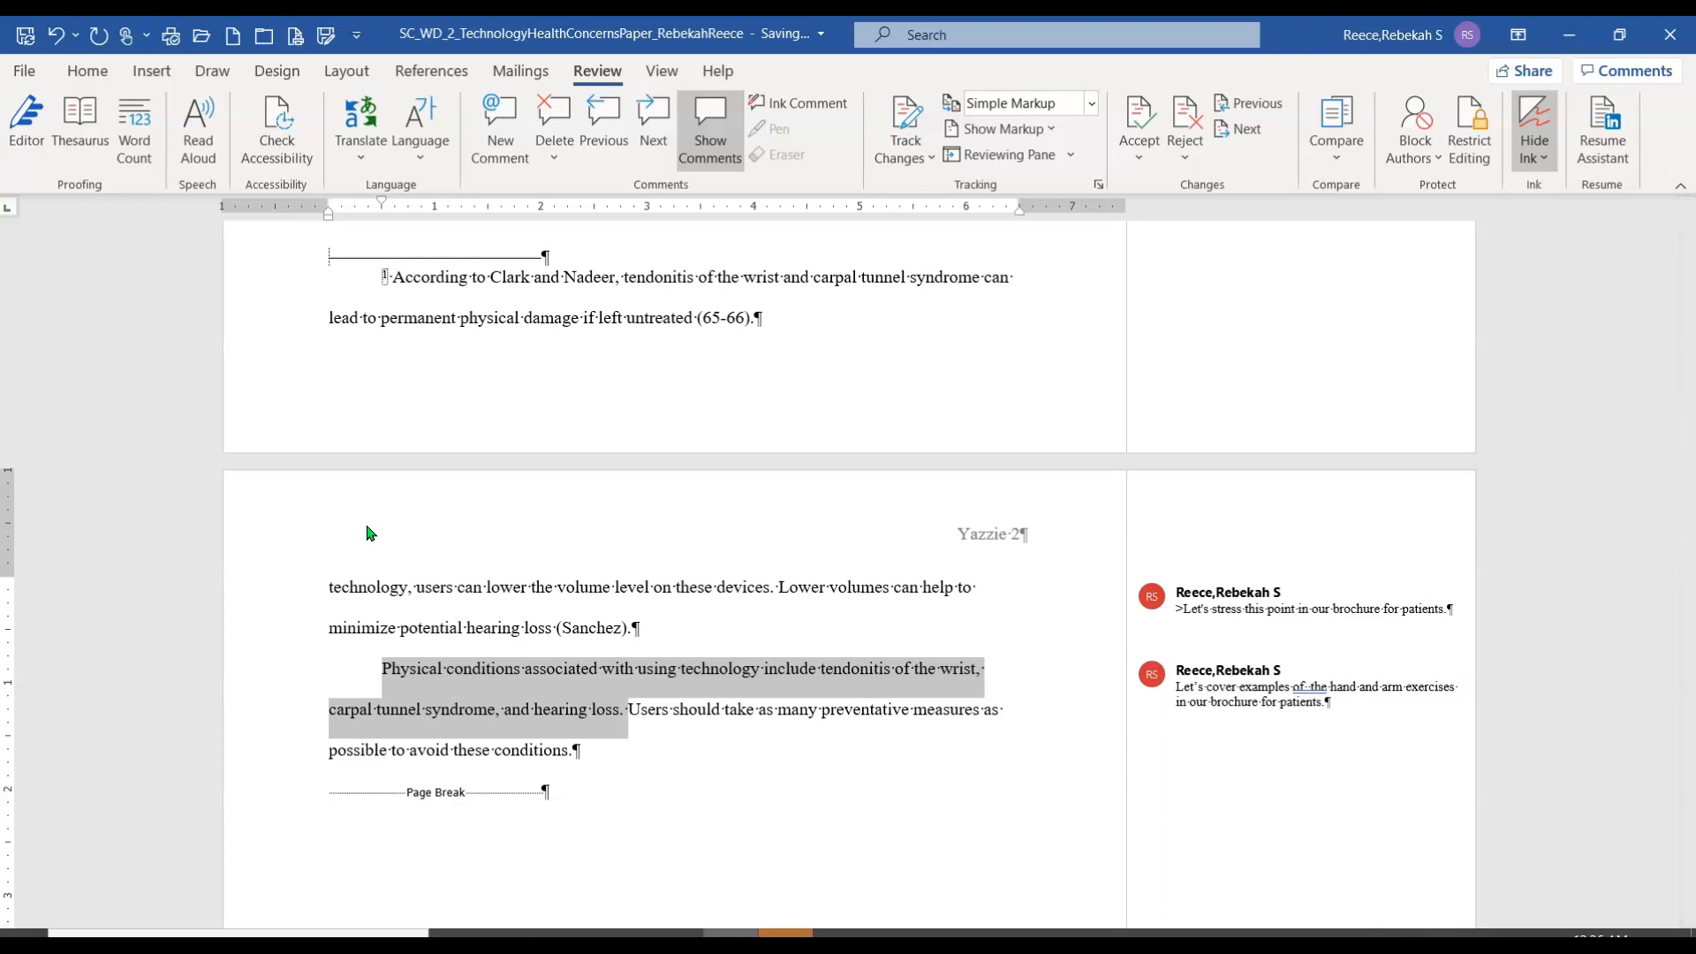
Reply "Excellent idea!" to the comment about examples of the hand and arm exercises
left_click(647, 116)
left_click(624, 120)
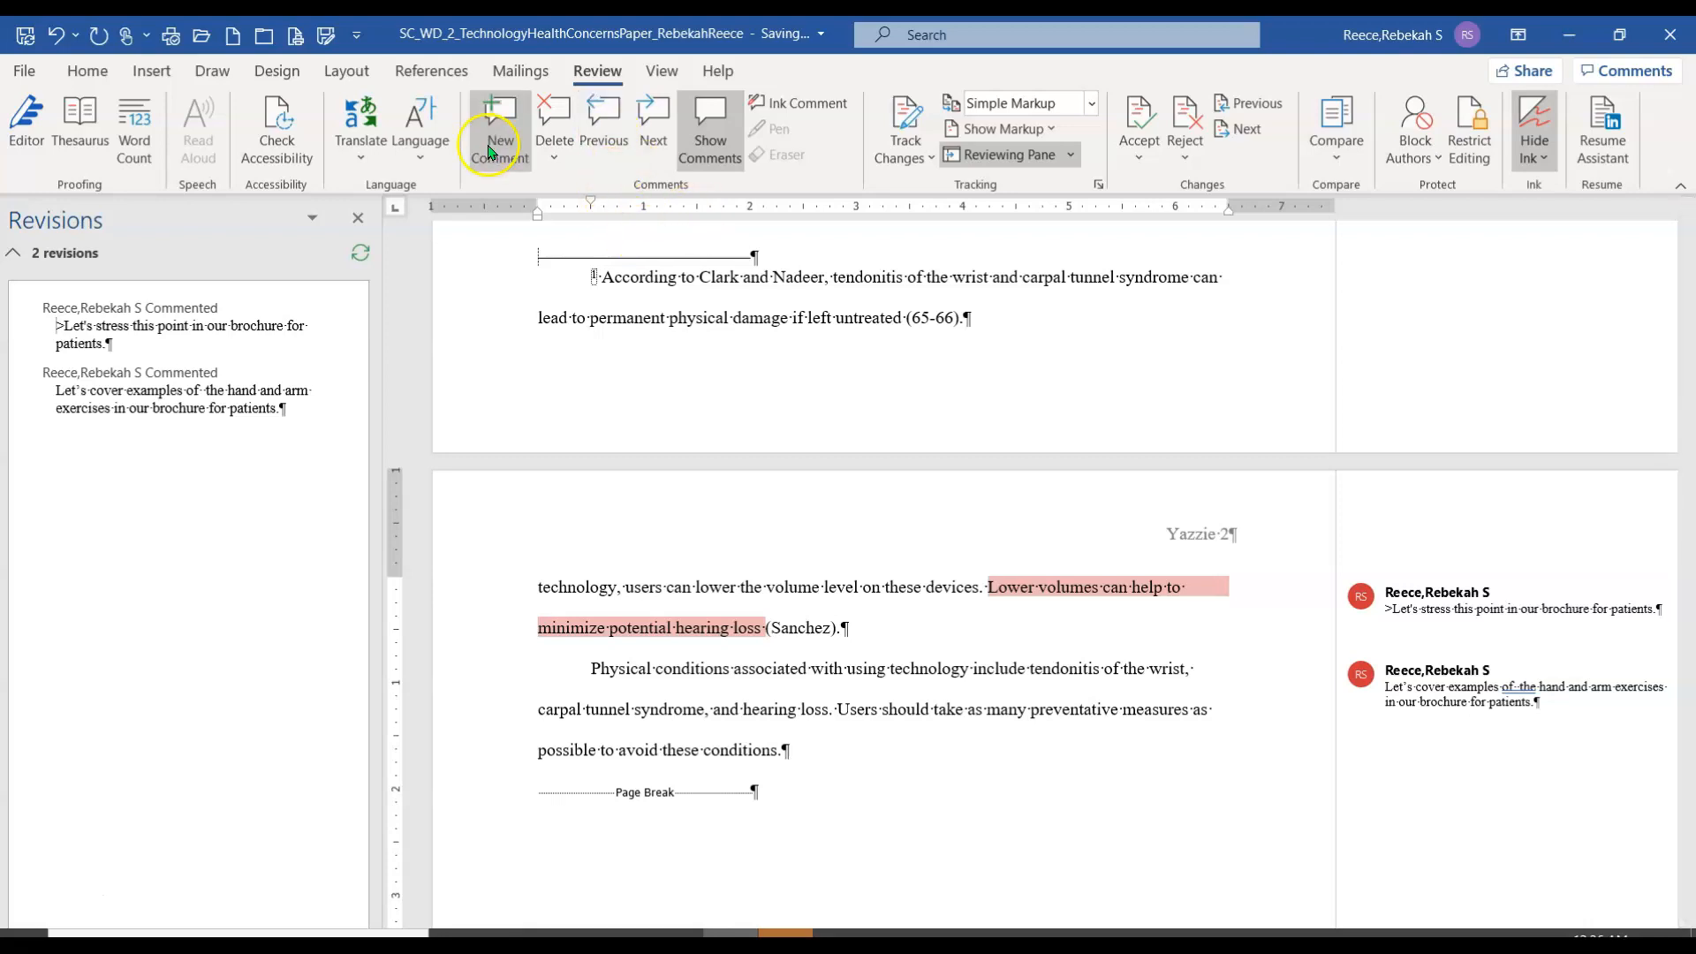
left_click(1485, 646)
left_click(1462, 673)
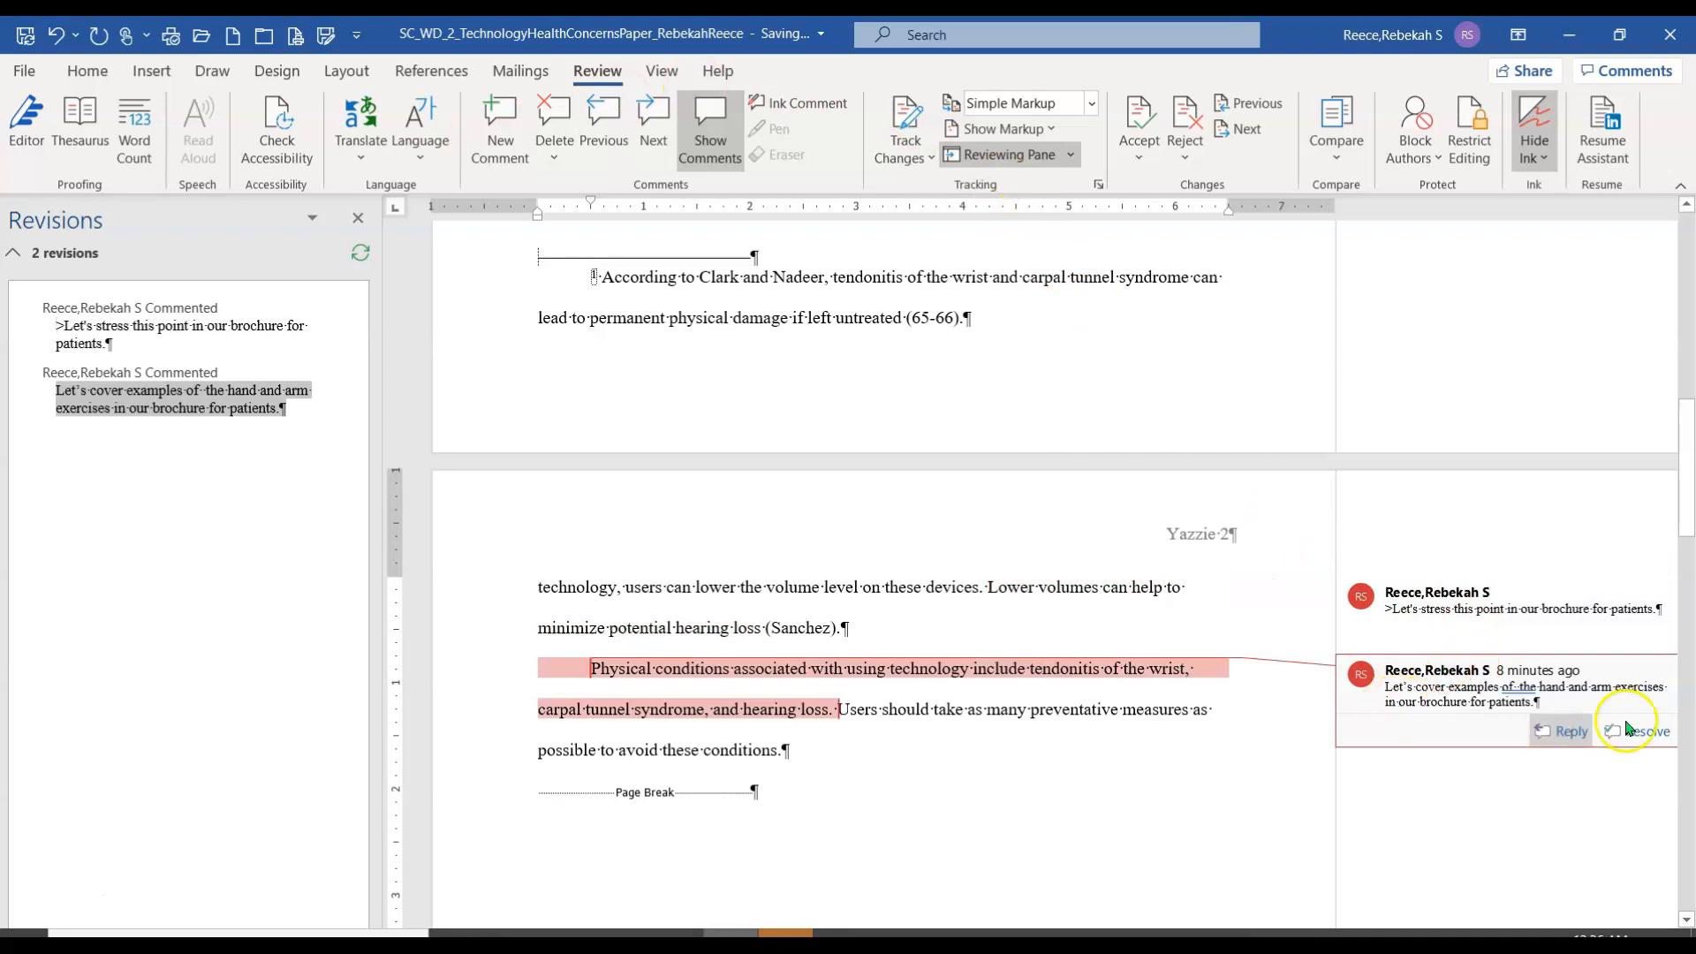
left_click(1578, 731)
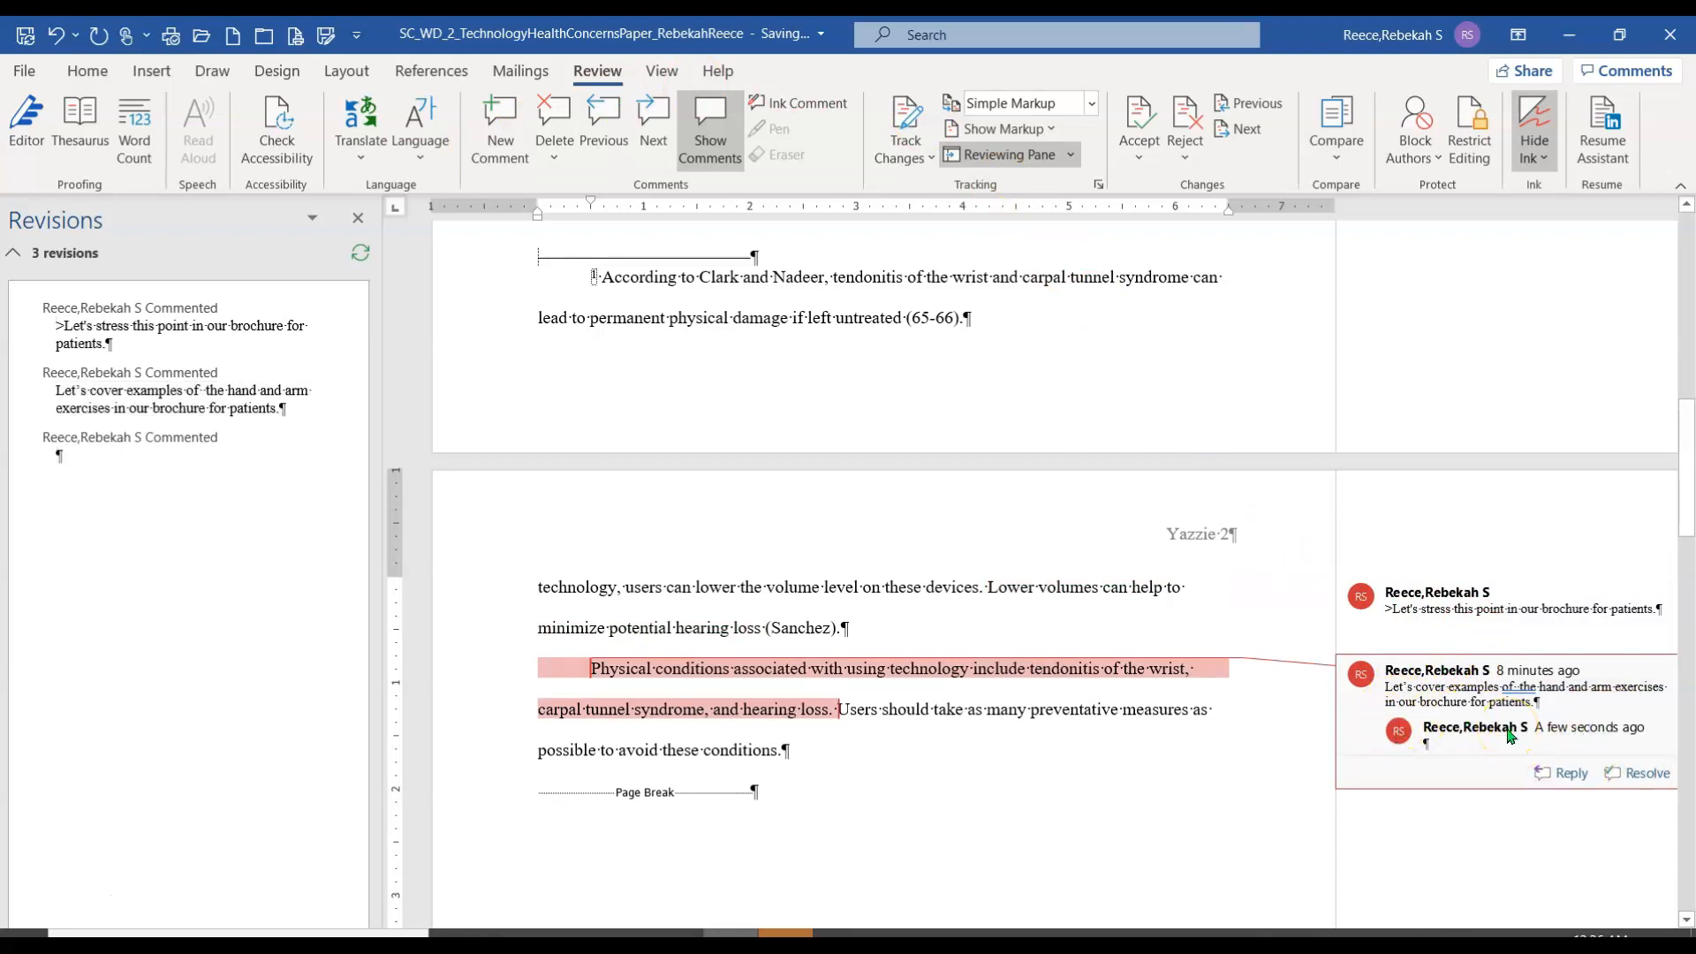
type("Excellent Idear")
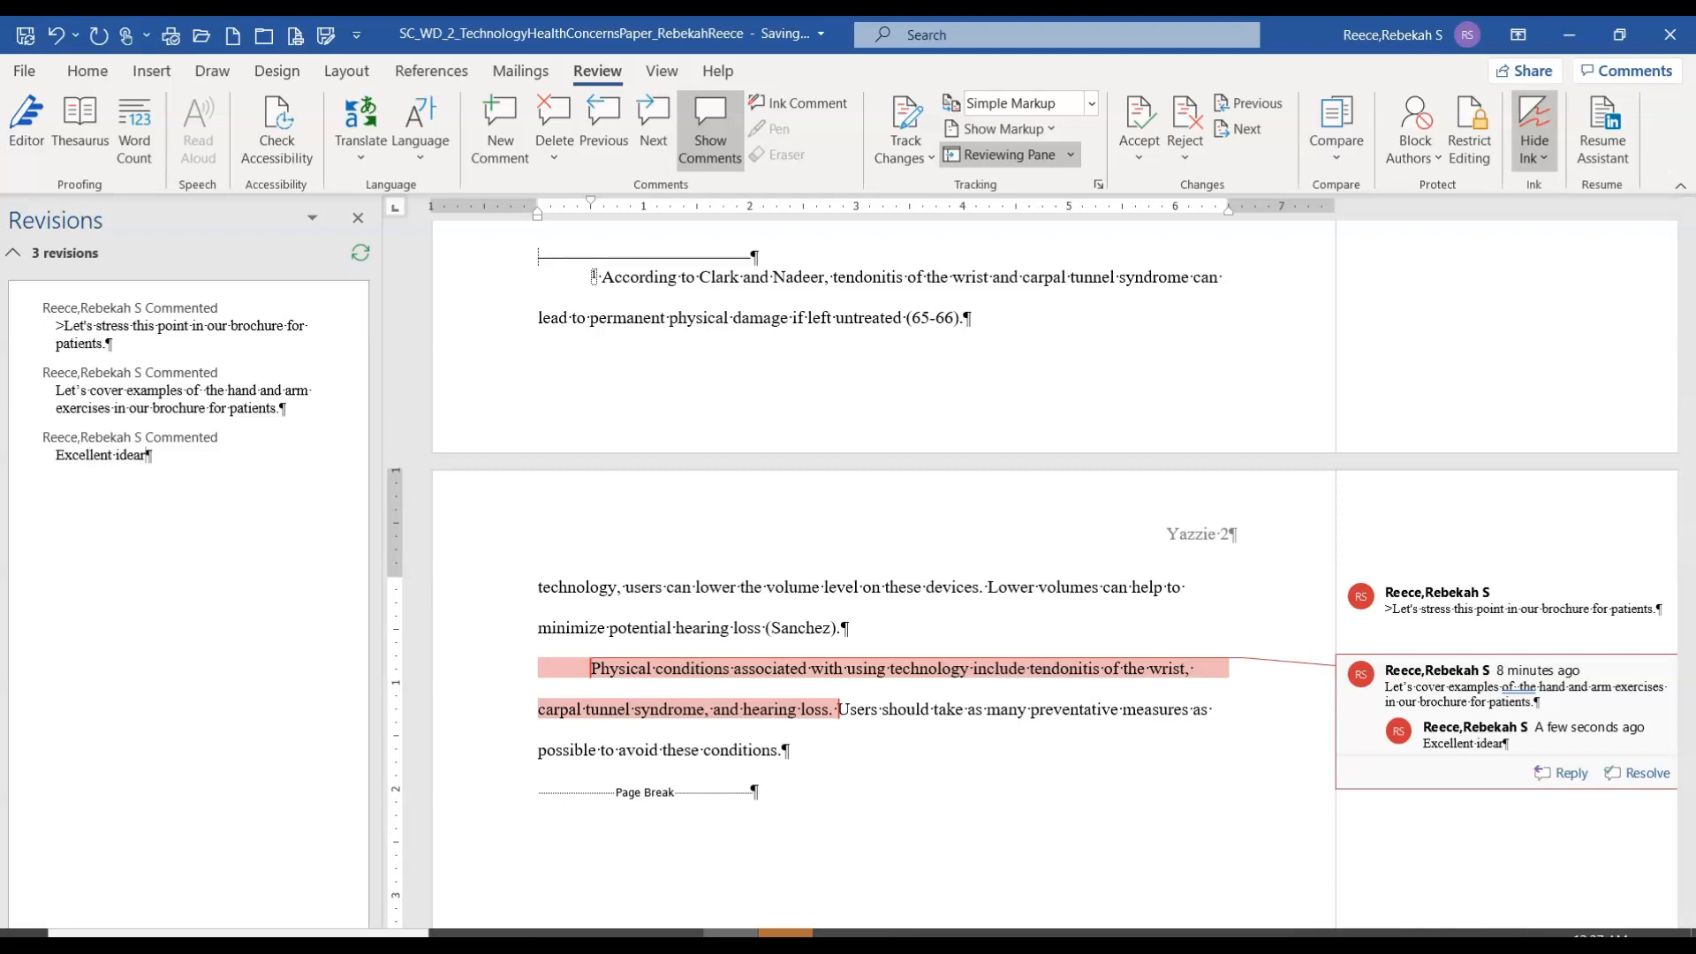
key("BackSpace")
type("?")
key("BackSpace")
type("!")
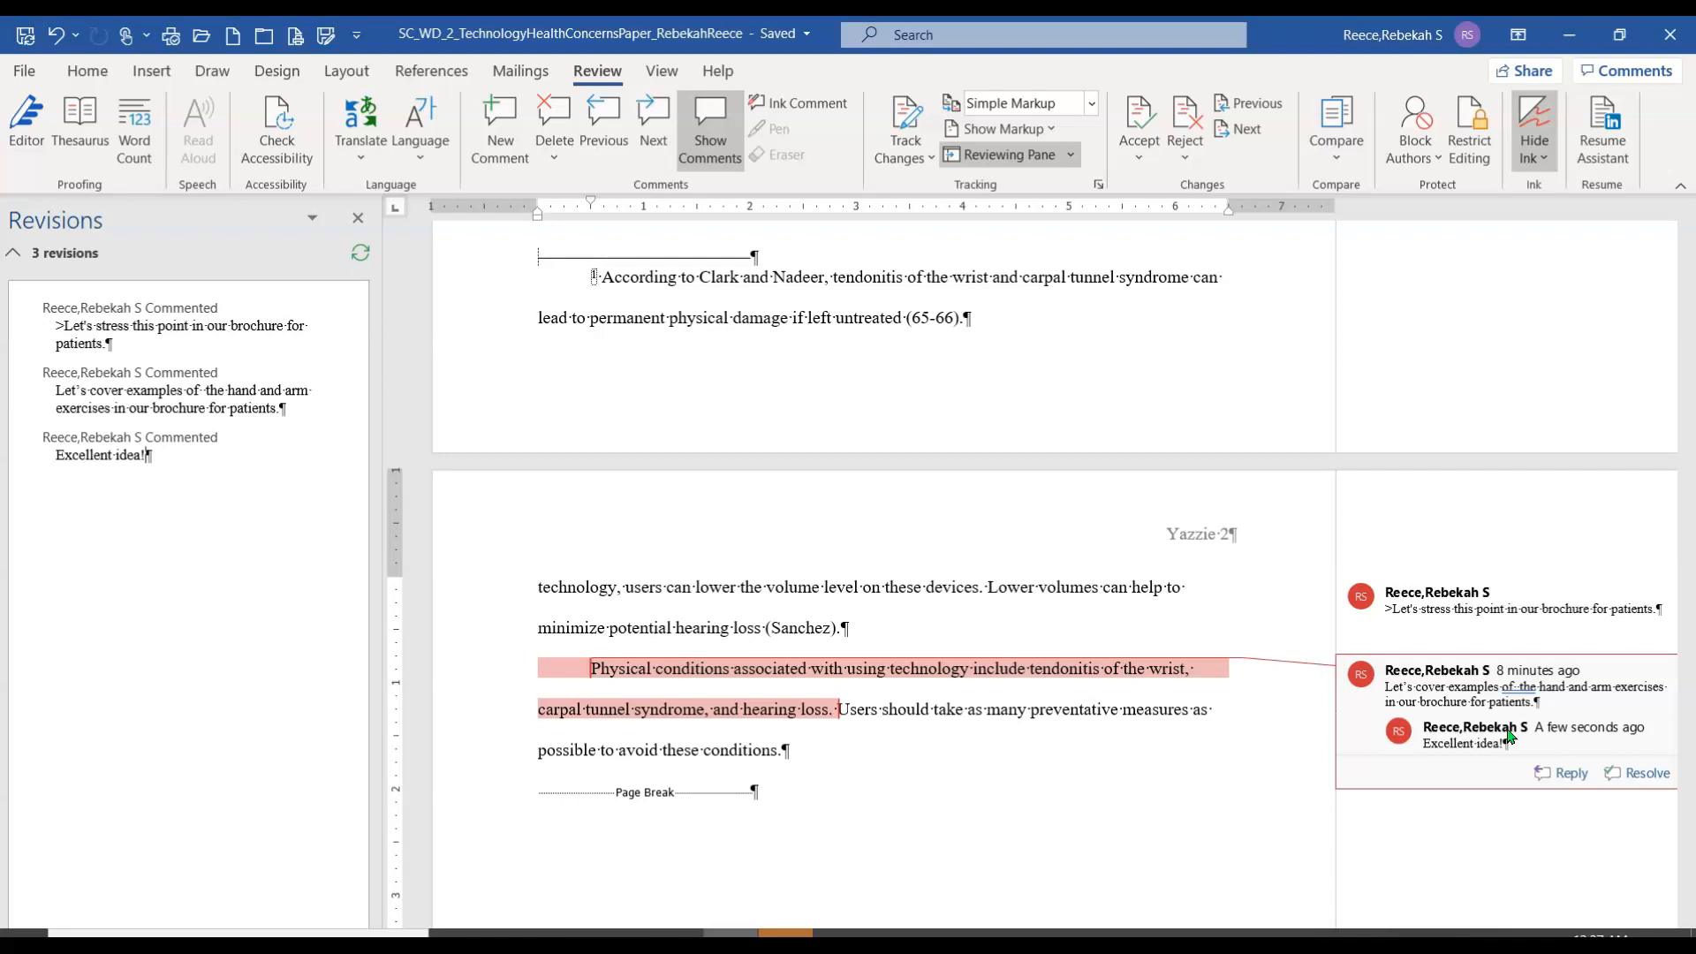
Check the reply in the comment thread, hiding the full comments beside the text and showing them again
left_click(1529, 735)
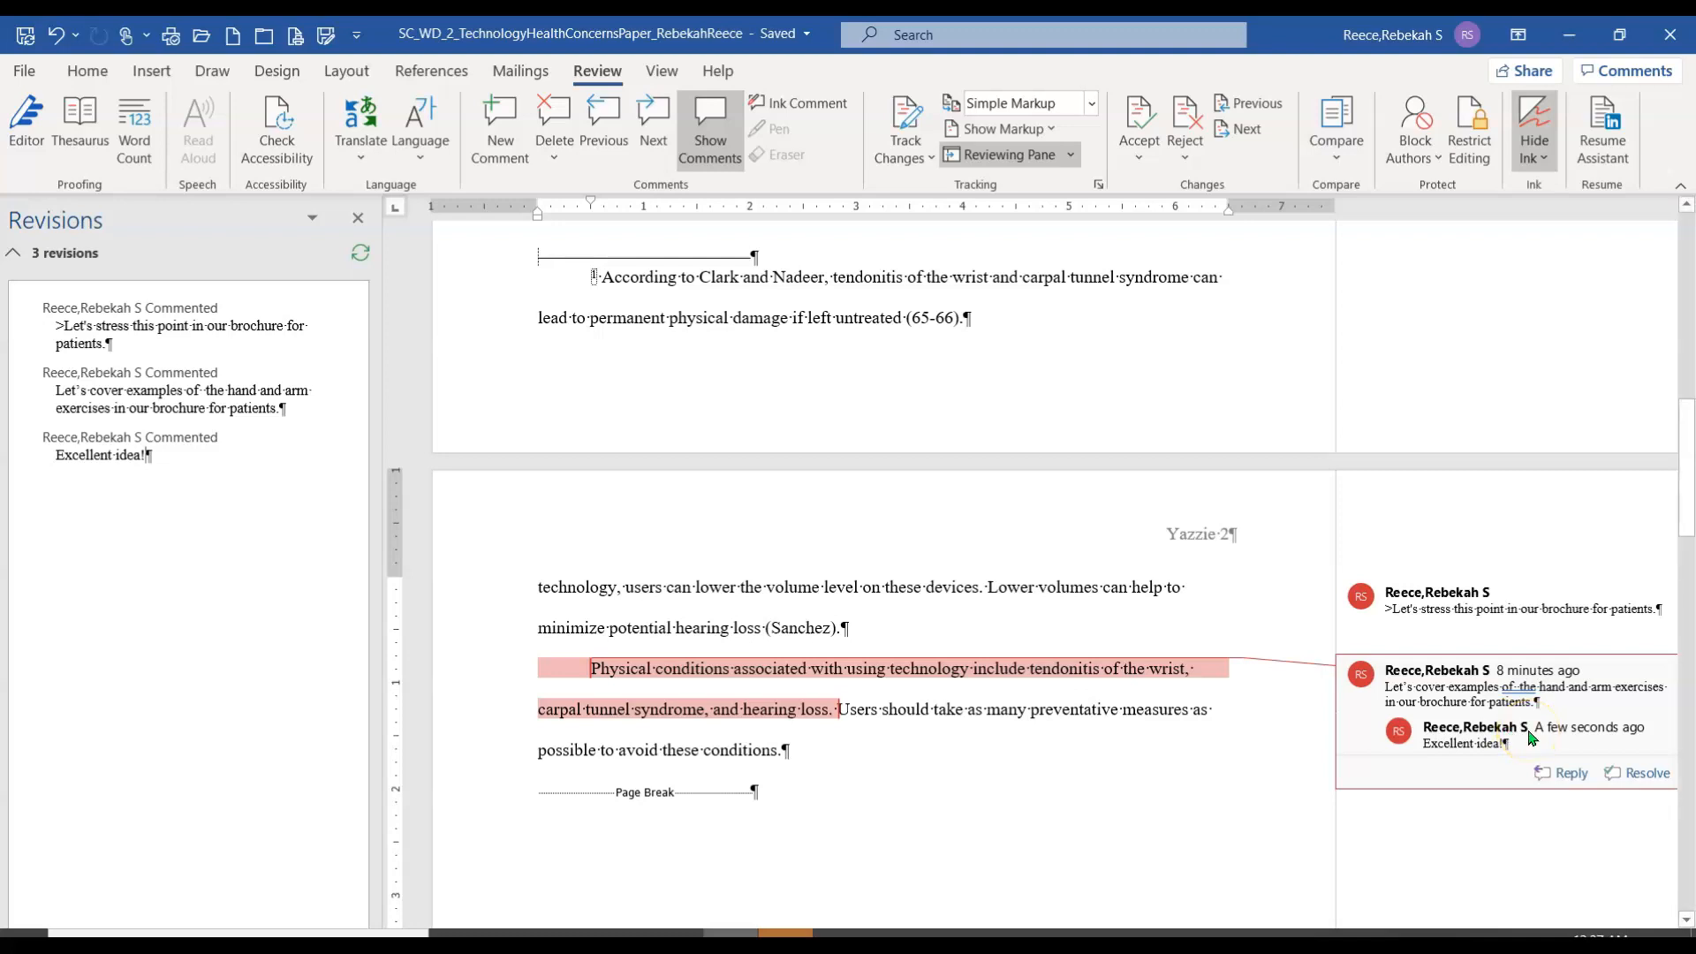
left_click(1477, 749)
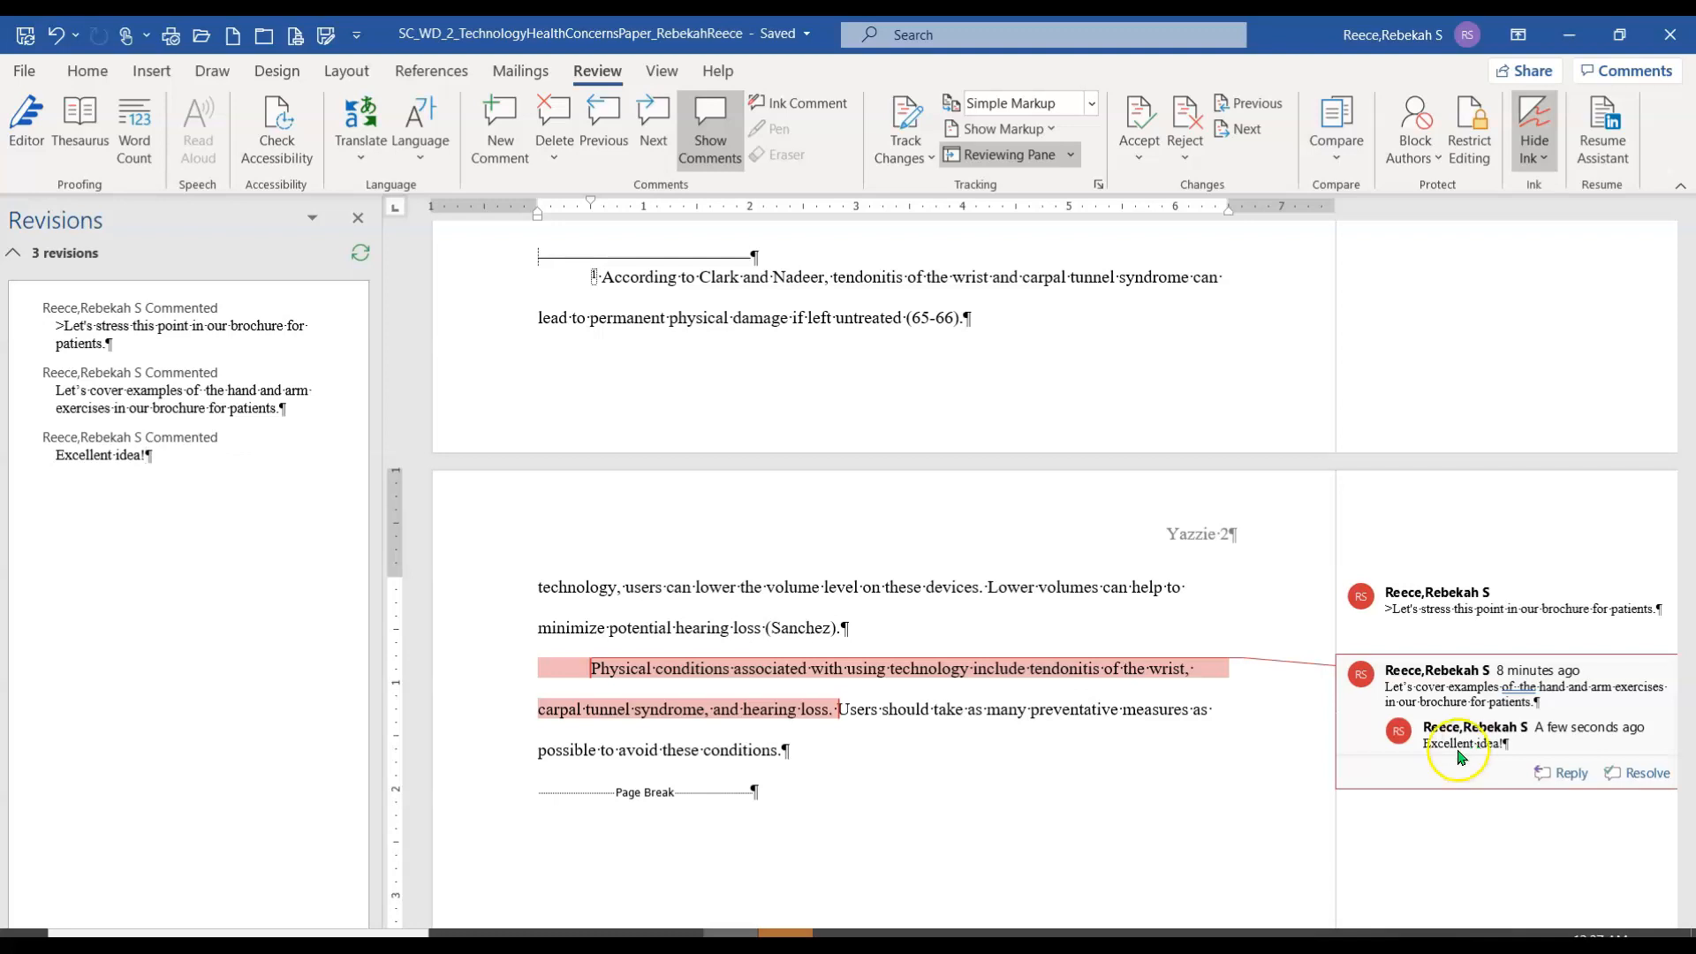
left_click(1284, 781)
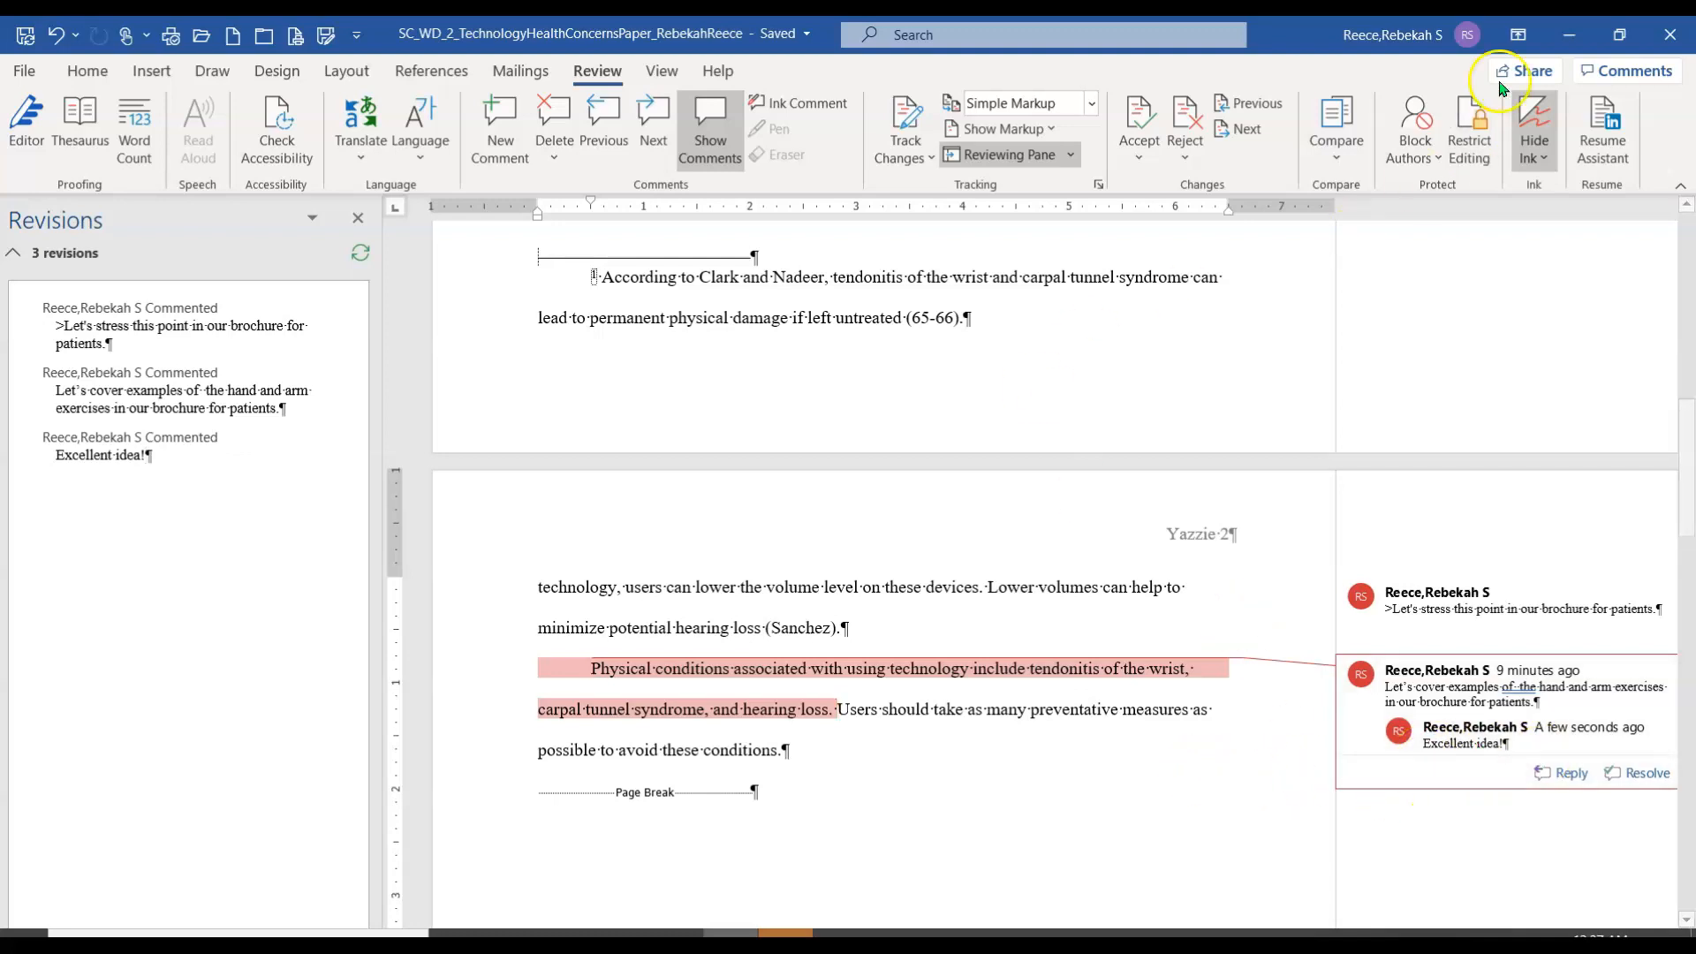
left_click(738, 134)
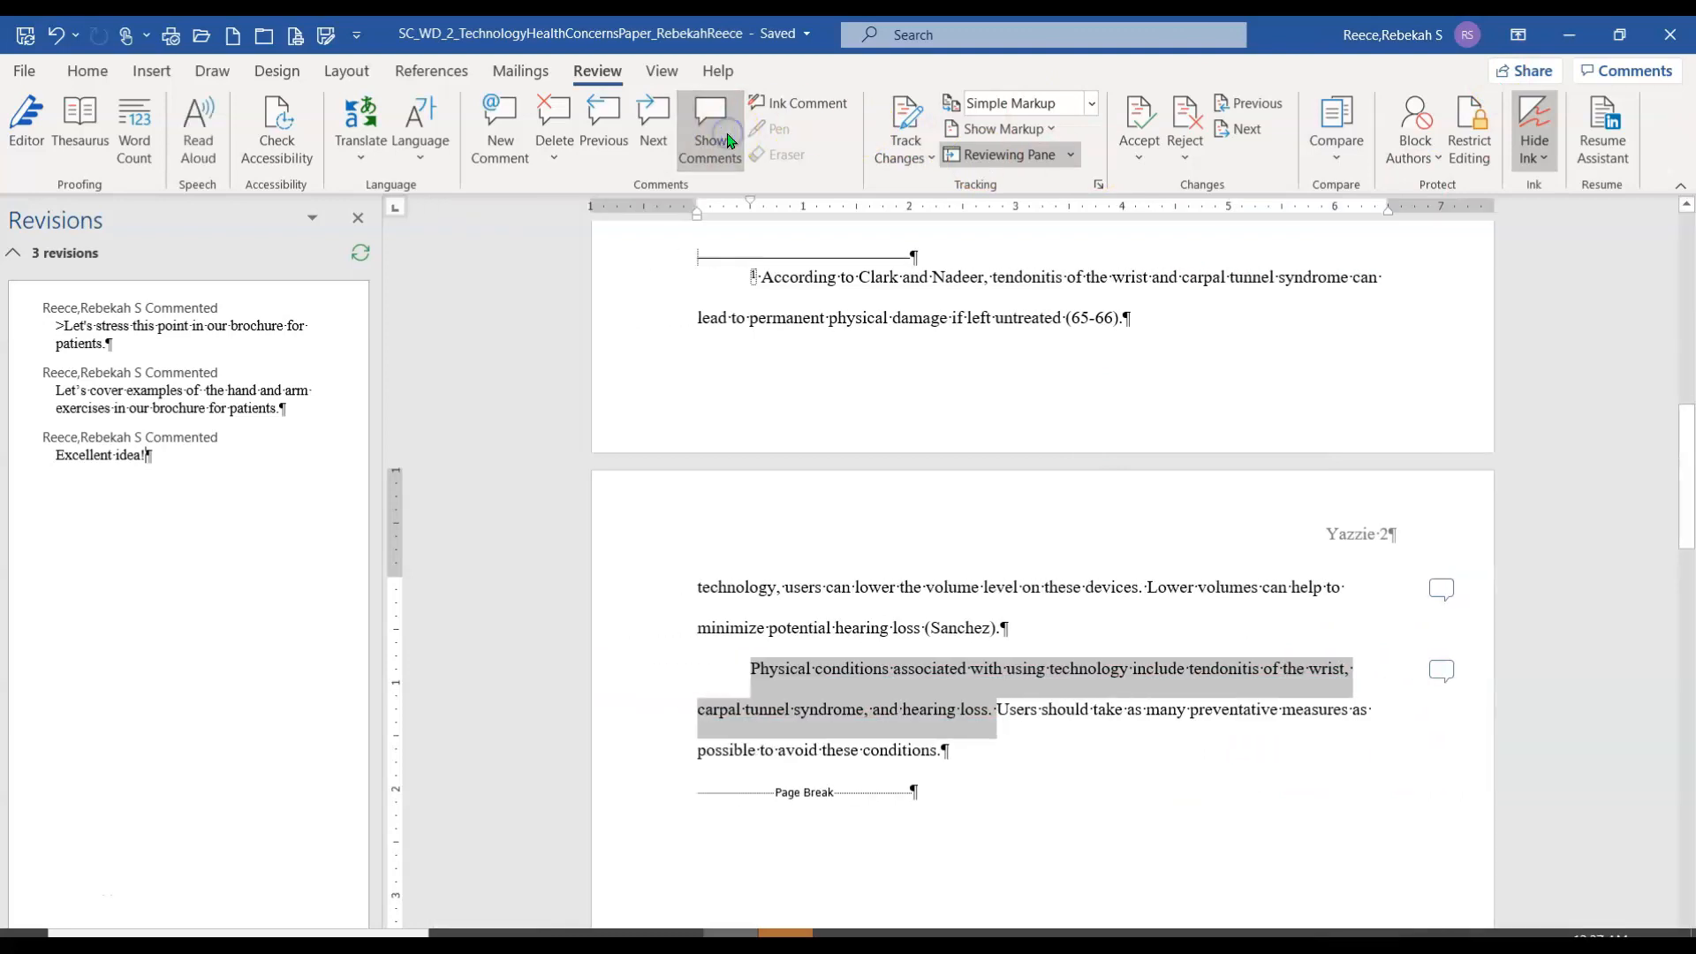
left_click(727, 139)
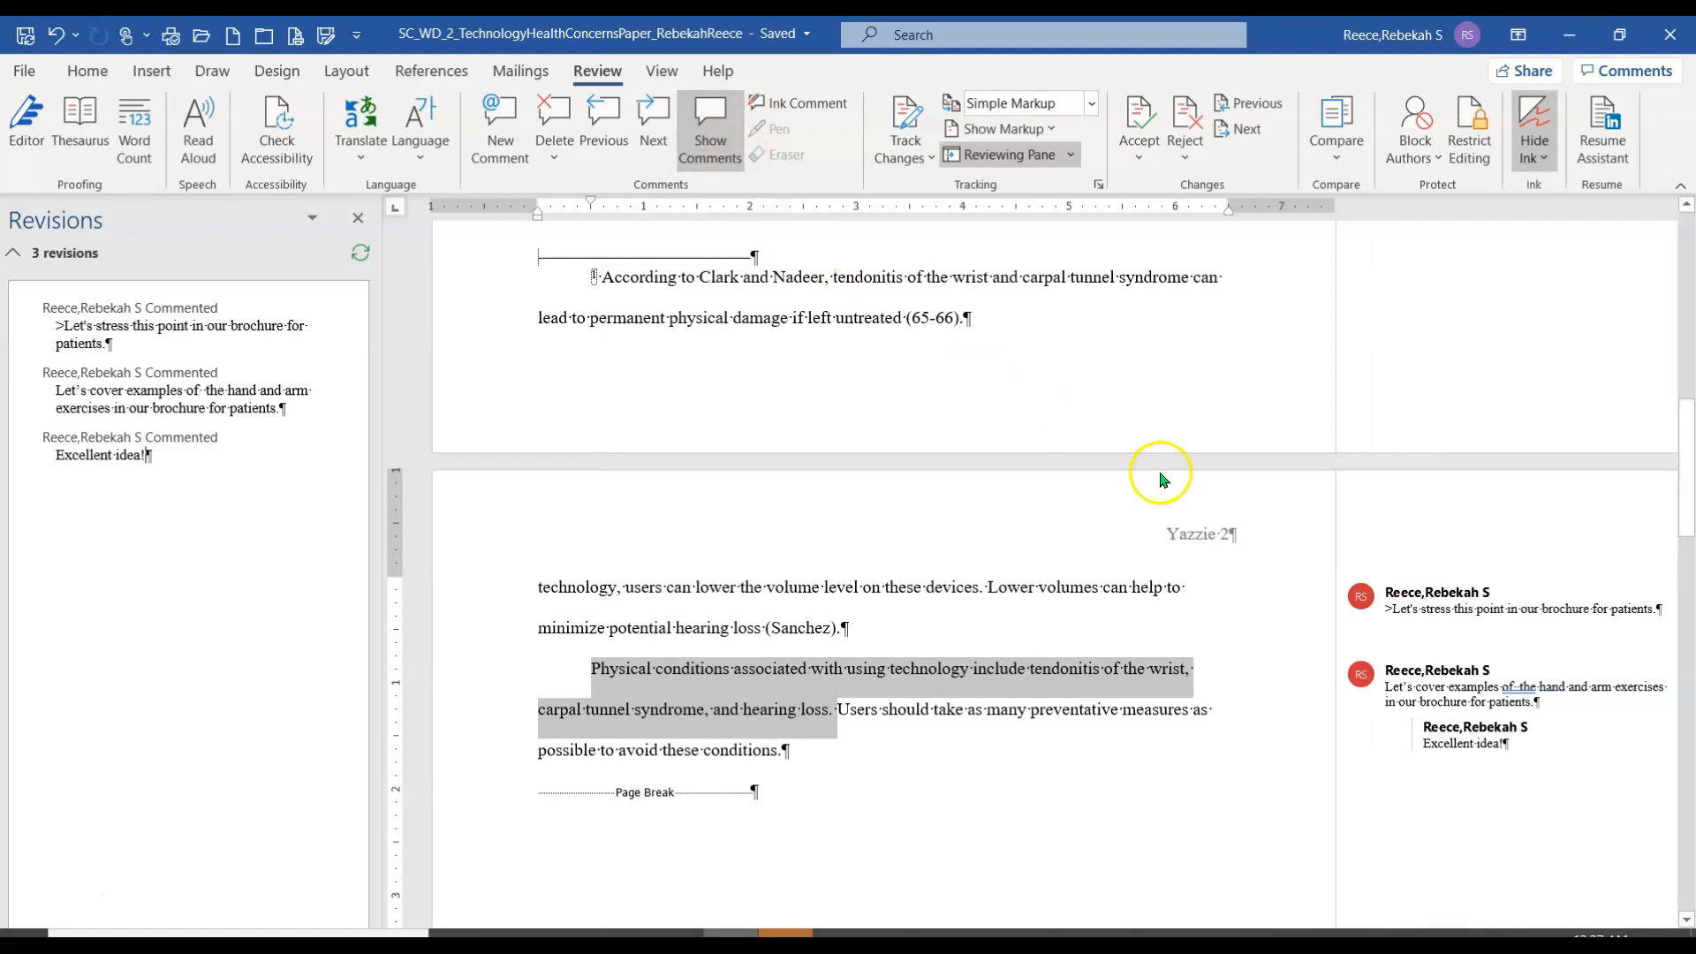
left_click(1425, 566)
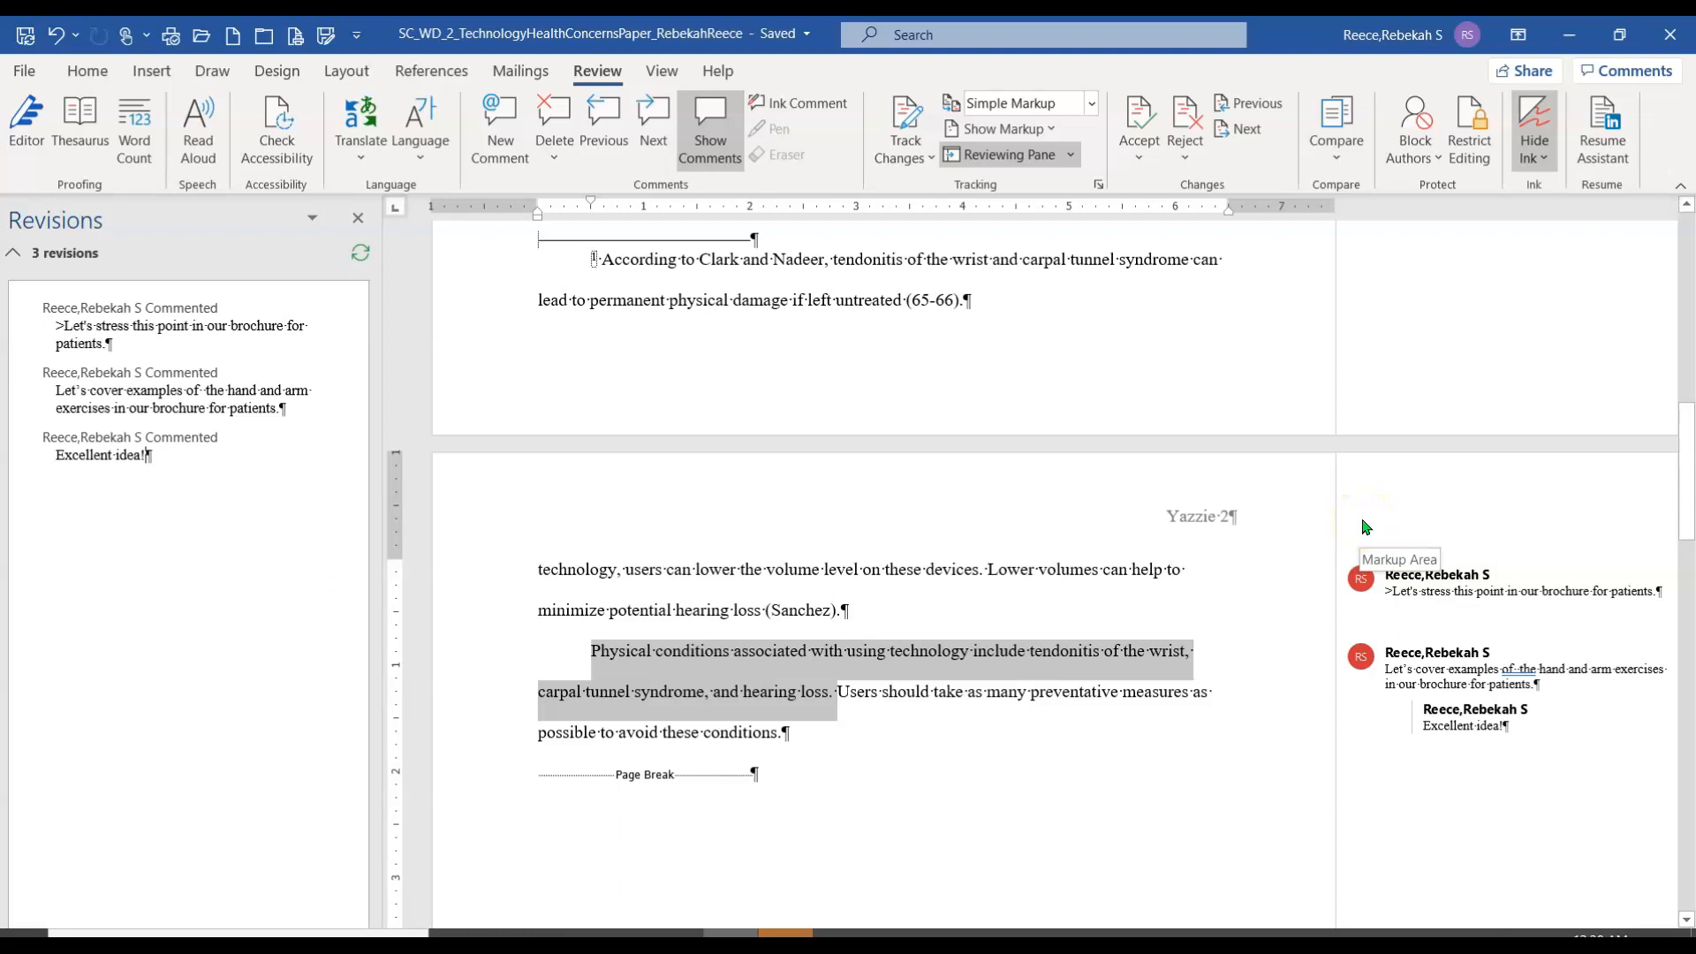
Delete the "Excellent idea!" reply from the comment on the "Physical conditions" sentence
left_click(1647, 718)
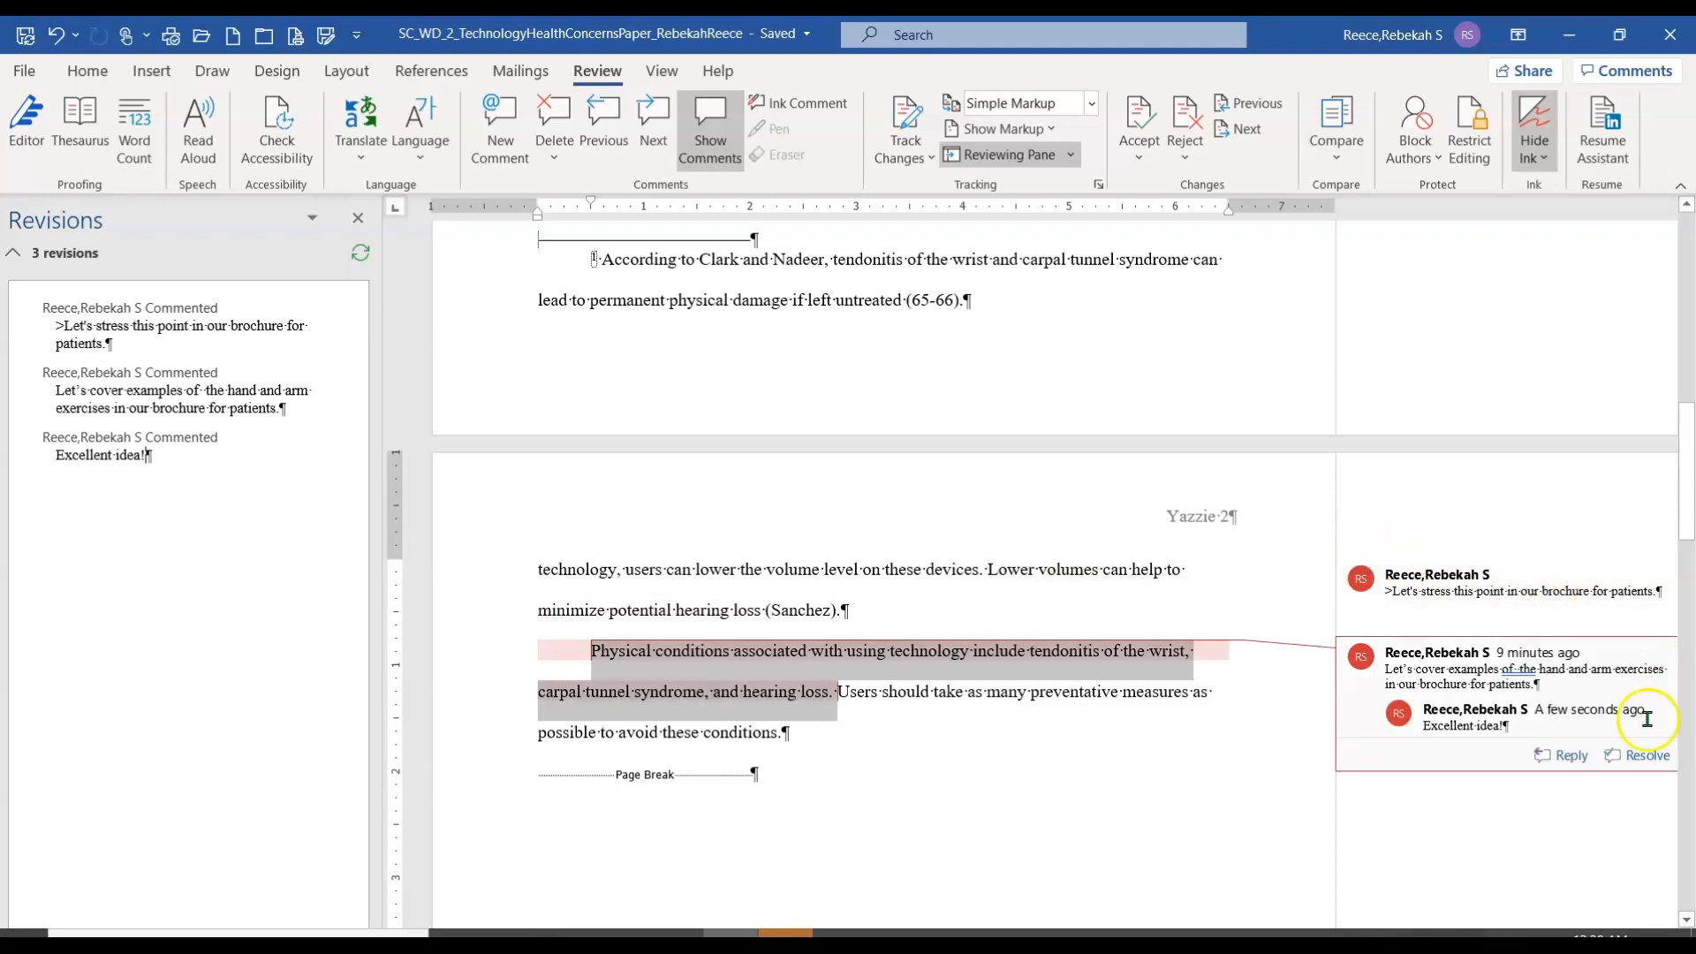
left_click(1464, 717)
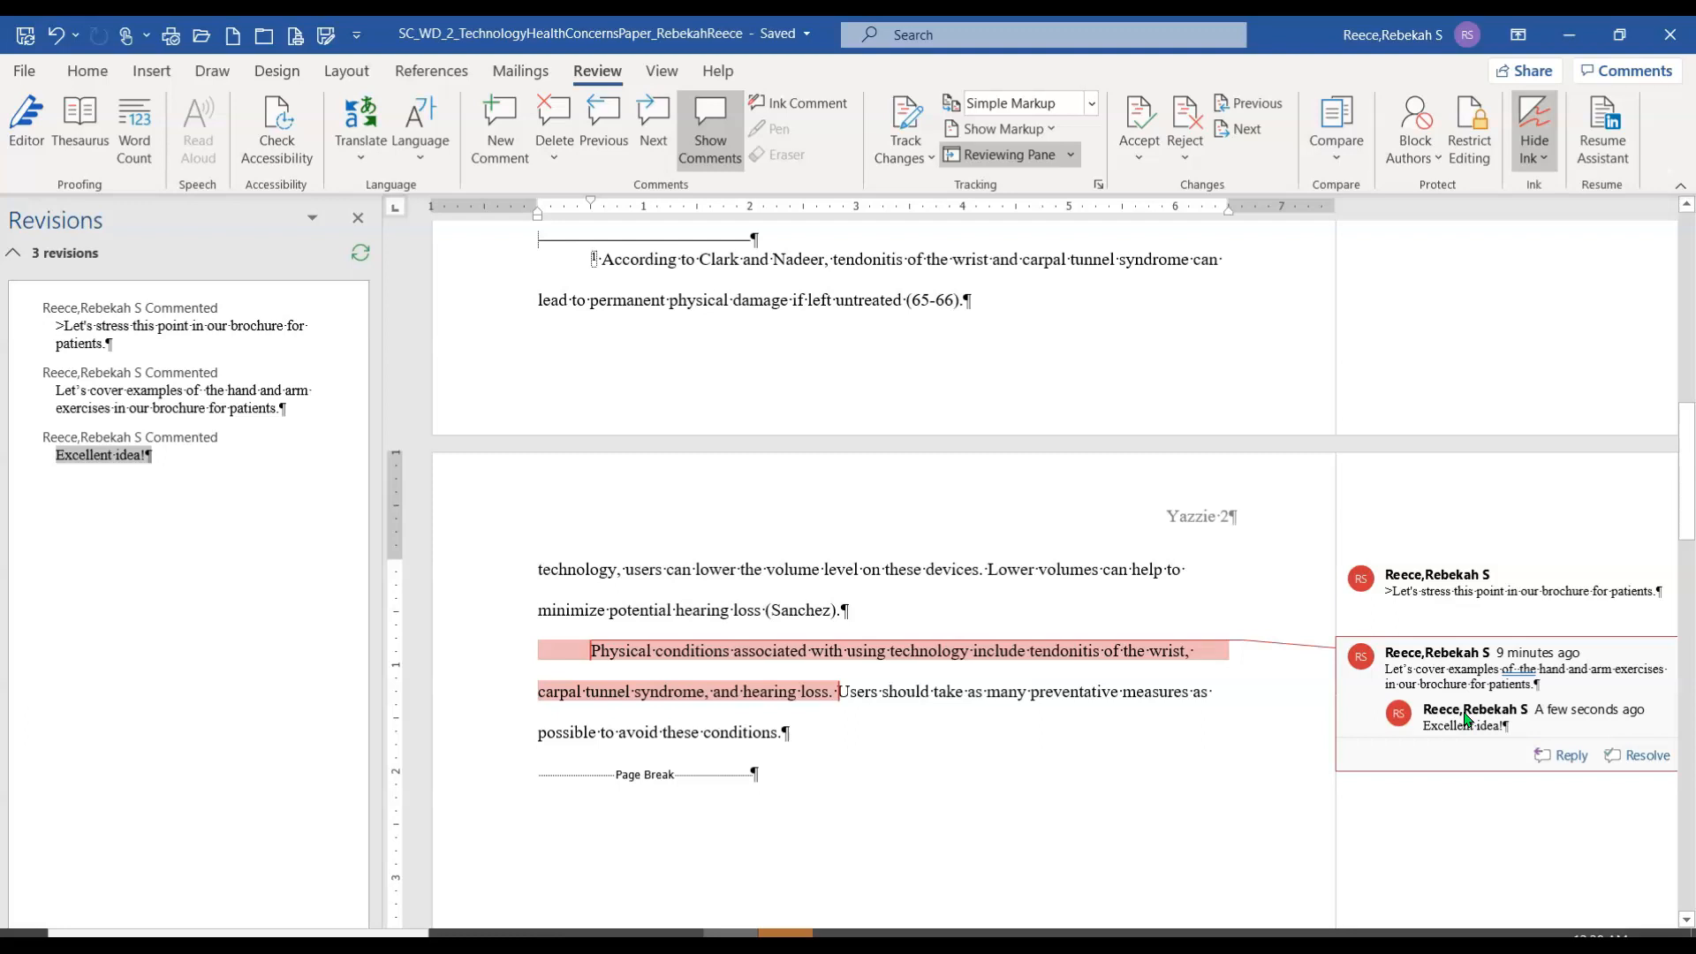
right_click(1464, 718)
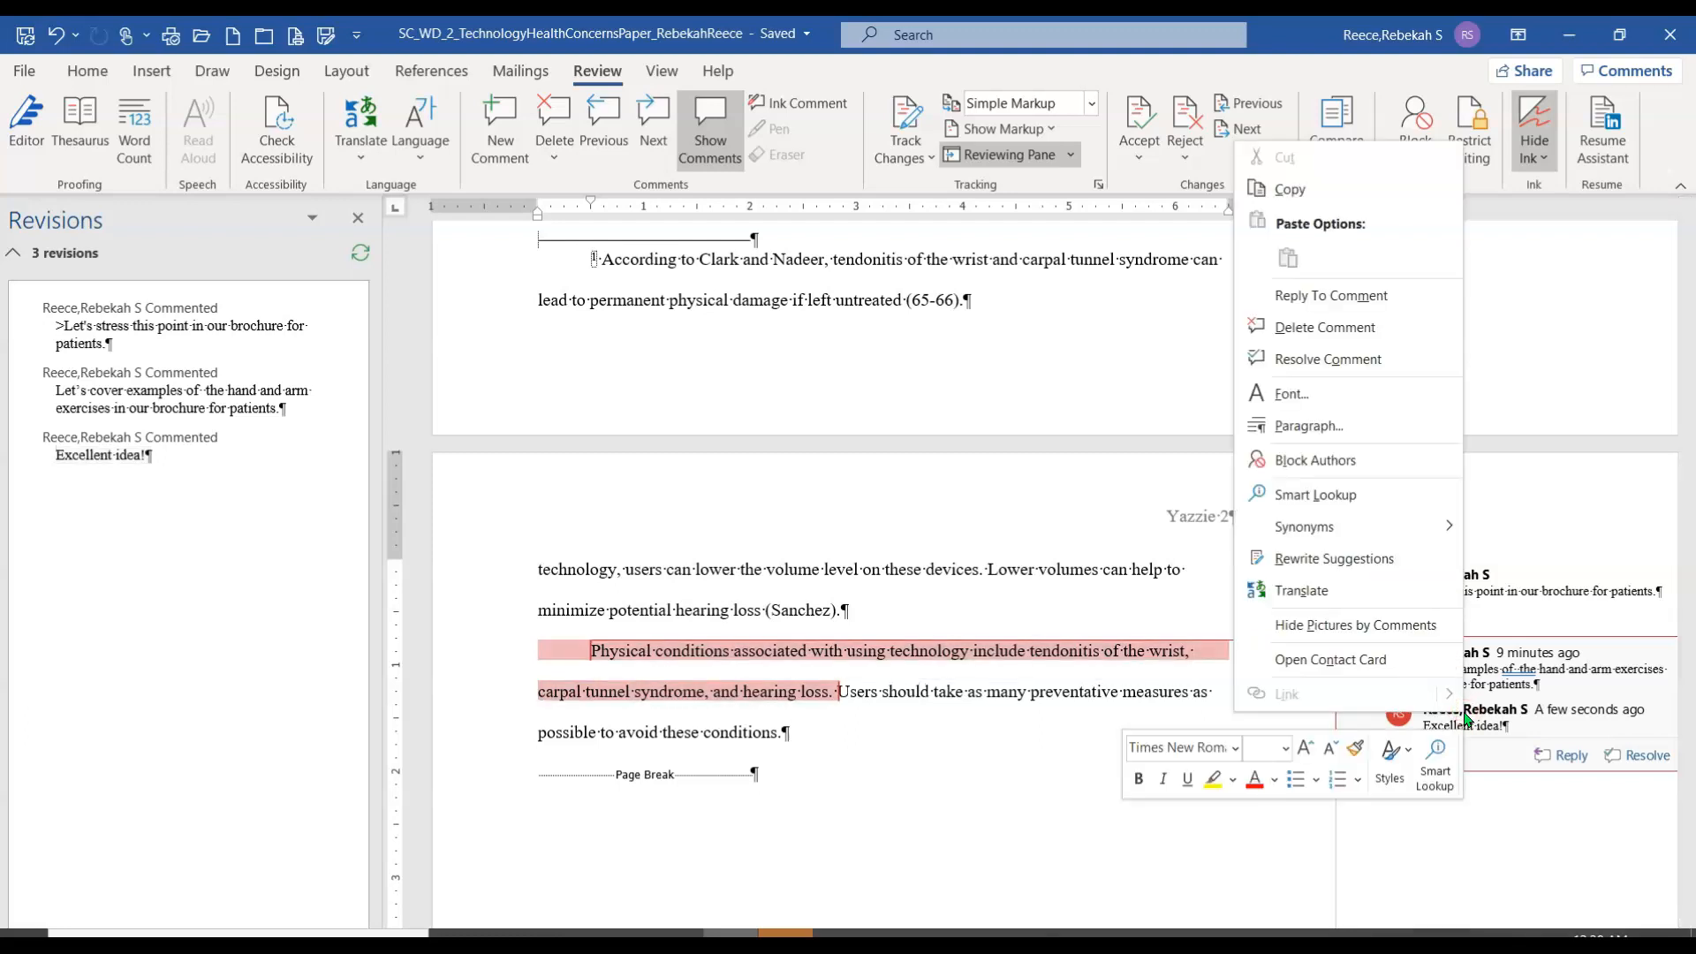
left_click(1484, 714)
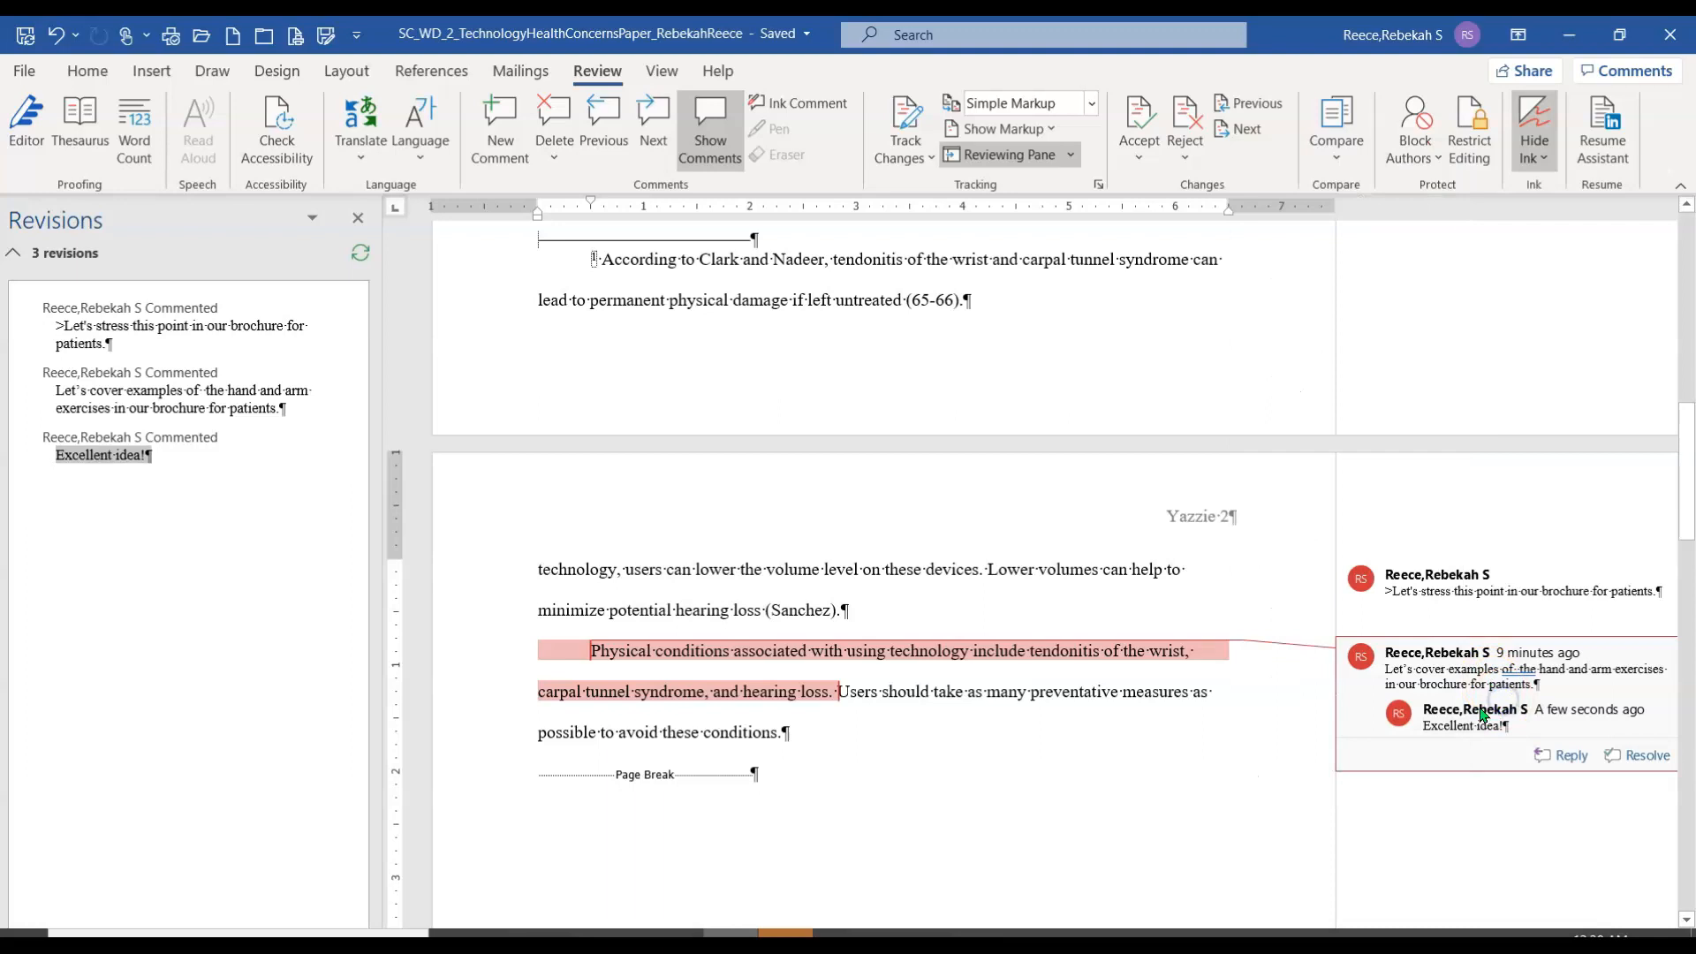
right_click(1485, 713)
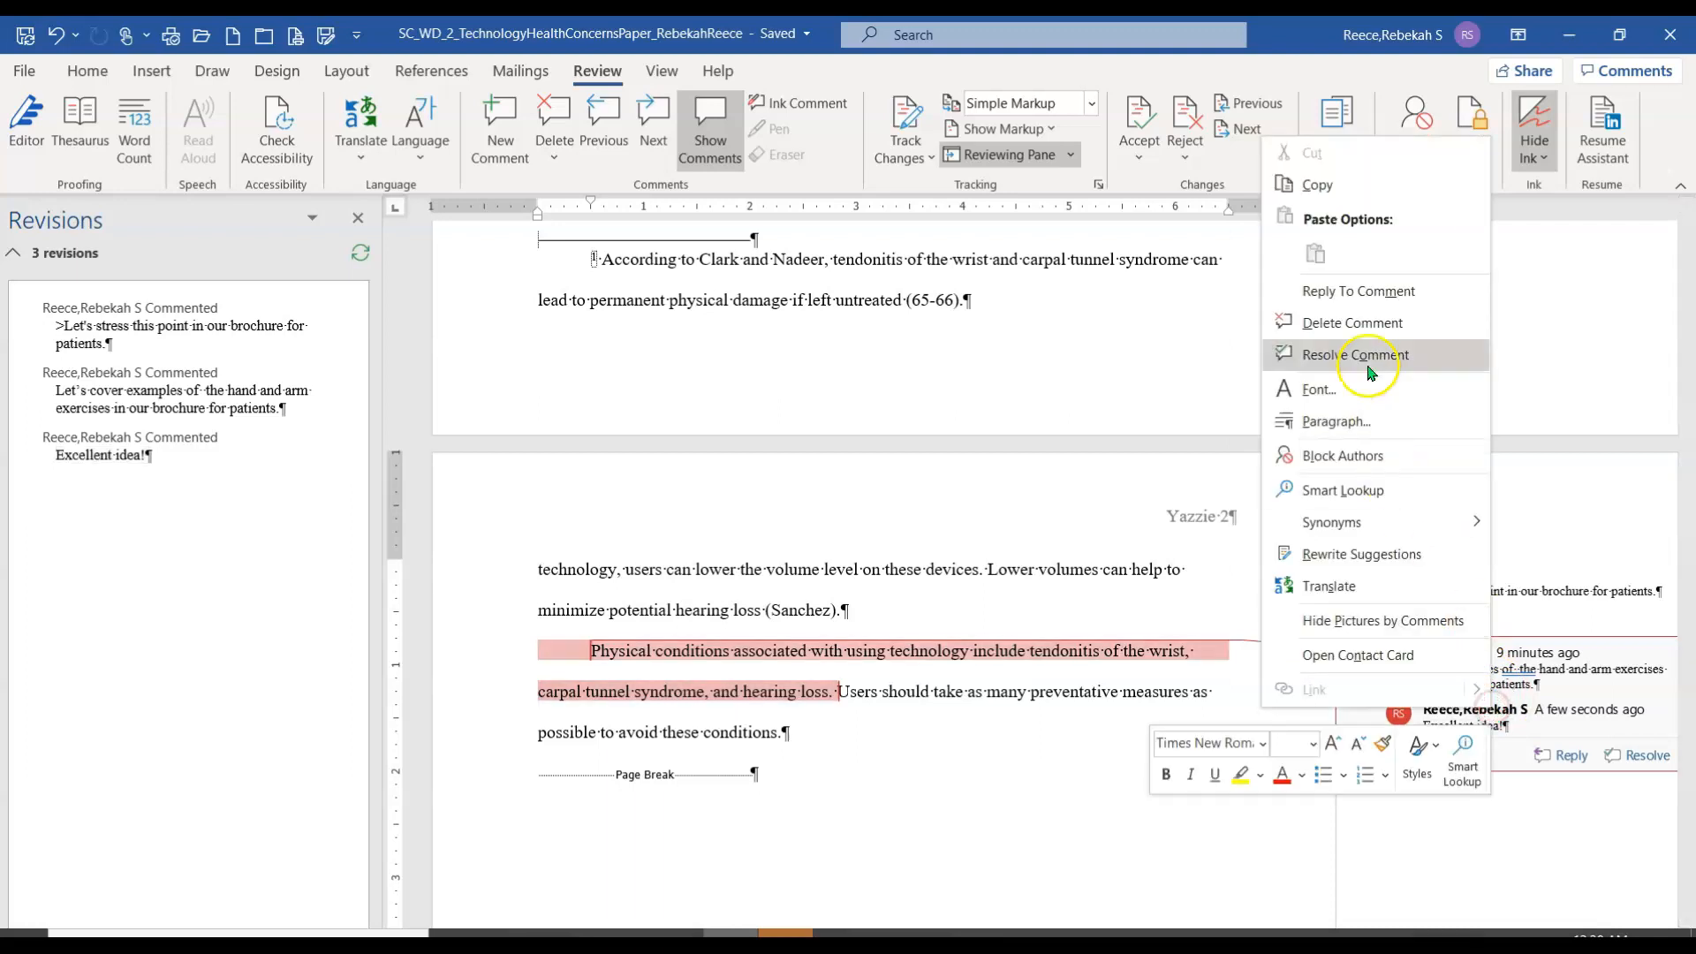
left_click(1382, 324)
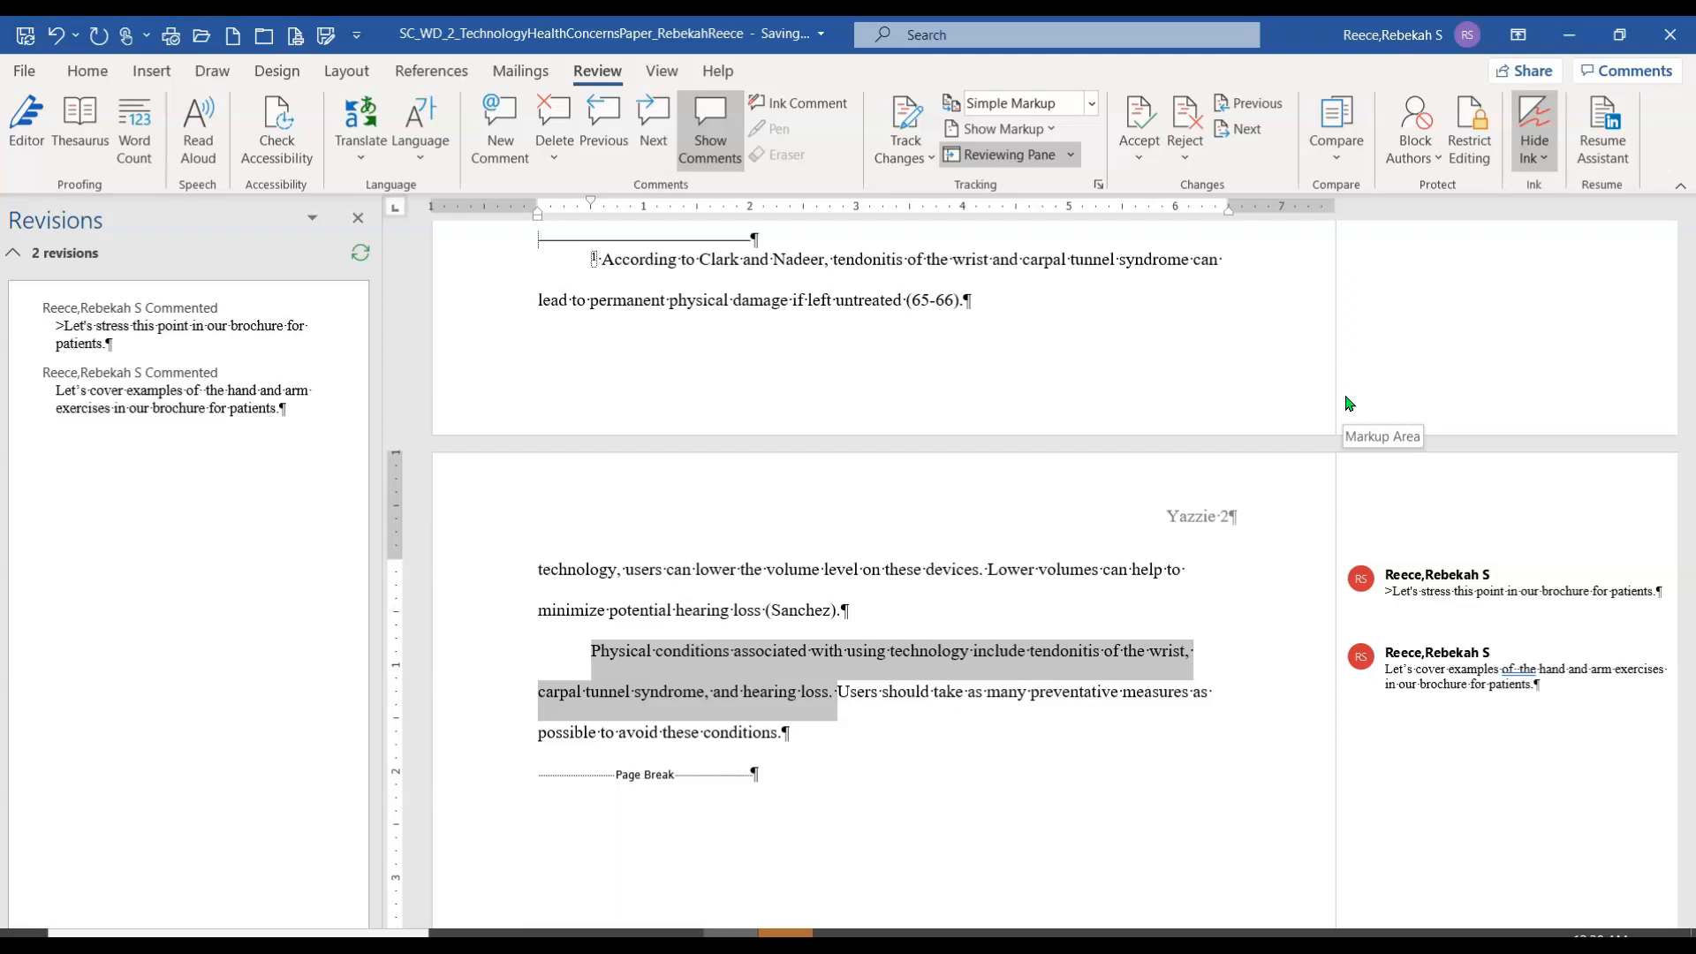
left_click(1096, 485)
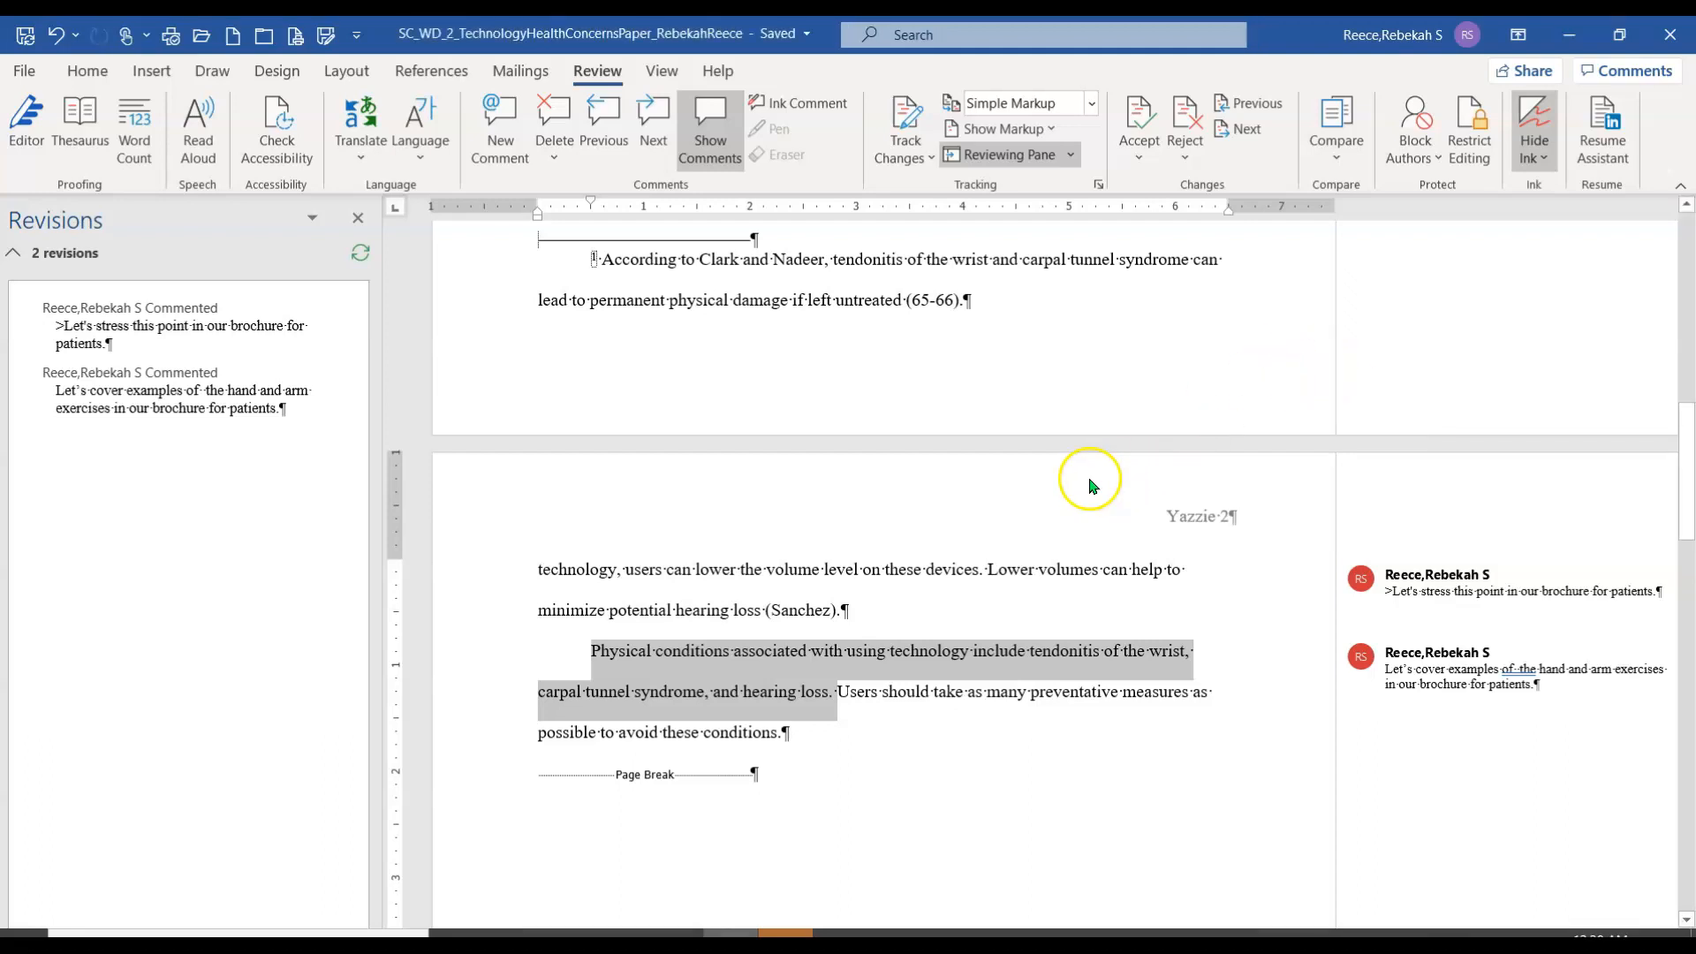
Resolve both page 2 comments, on the "Lower volumes" sentence and on the "Physical conditions" sentence
left_click(1401, 579)
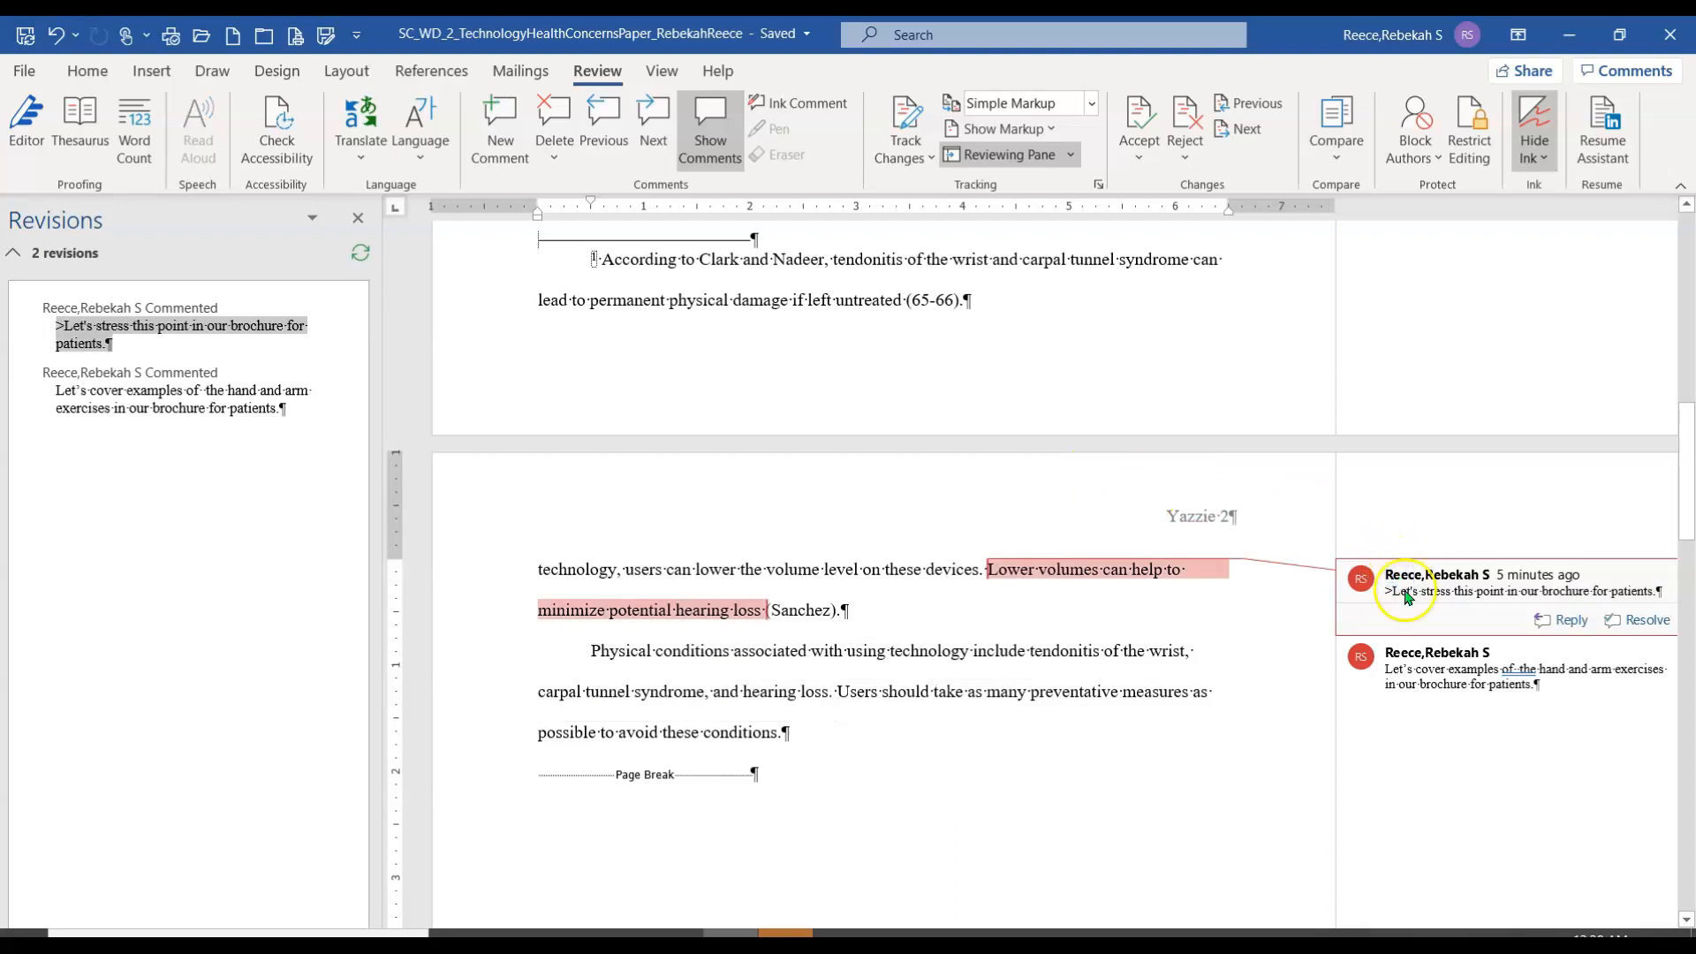
left_click(1637, 622)
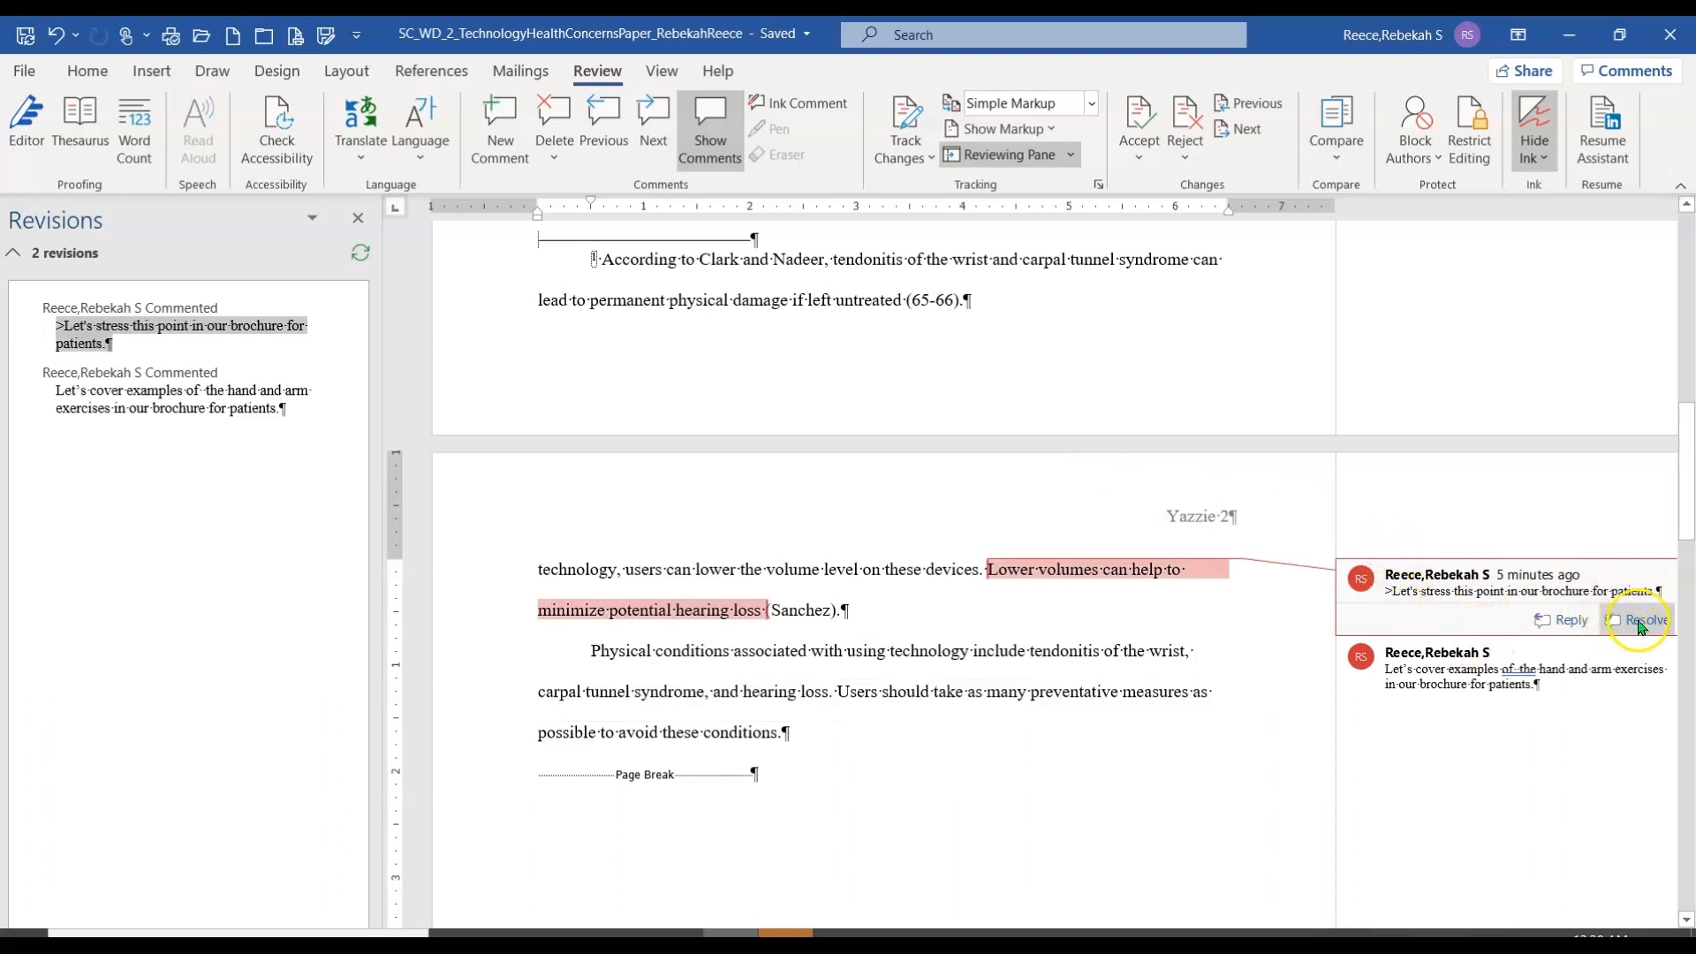
left_click(1624, 674)
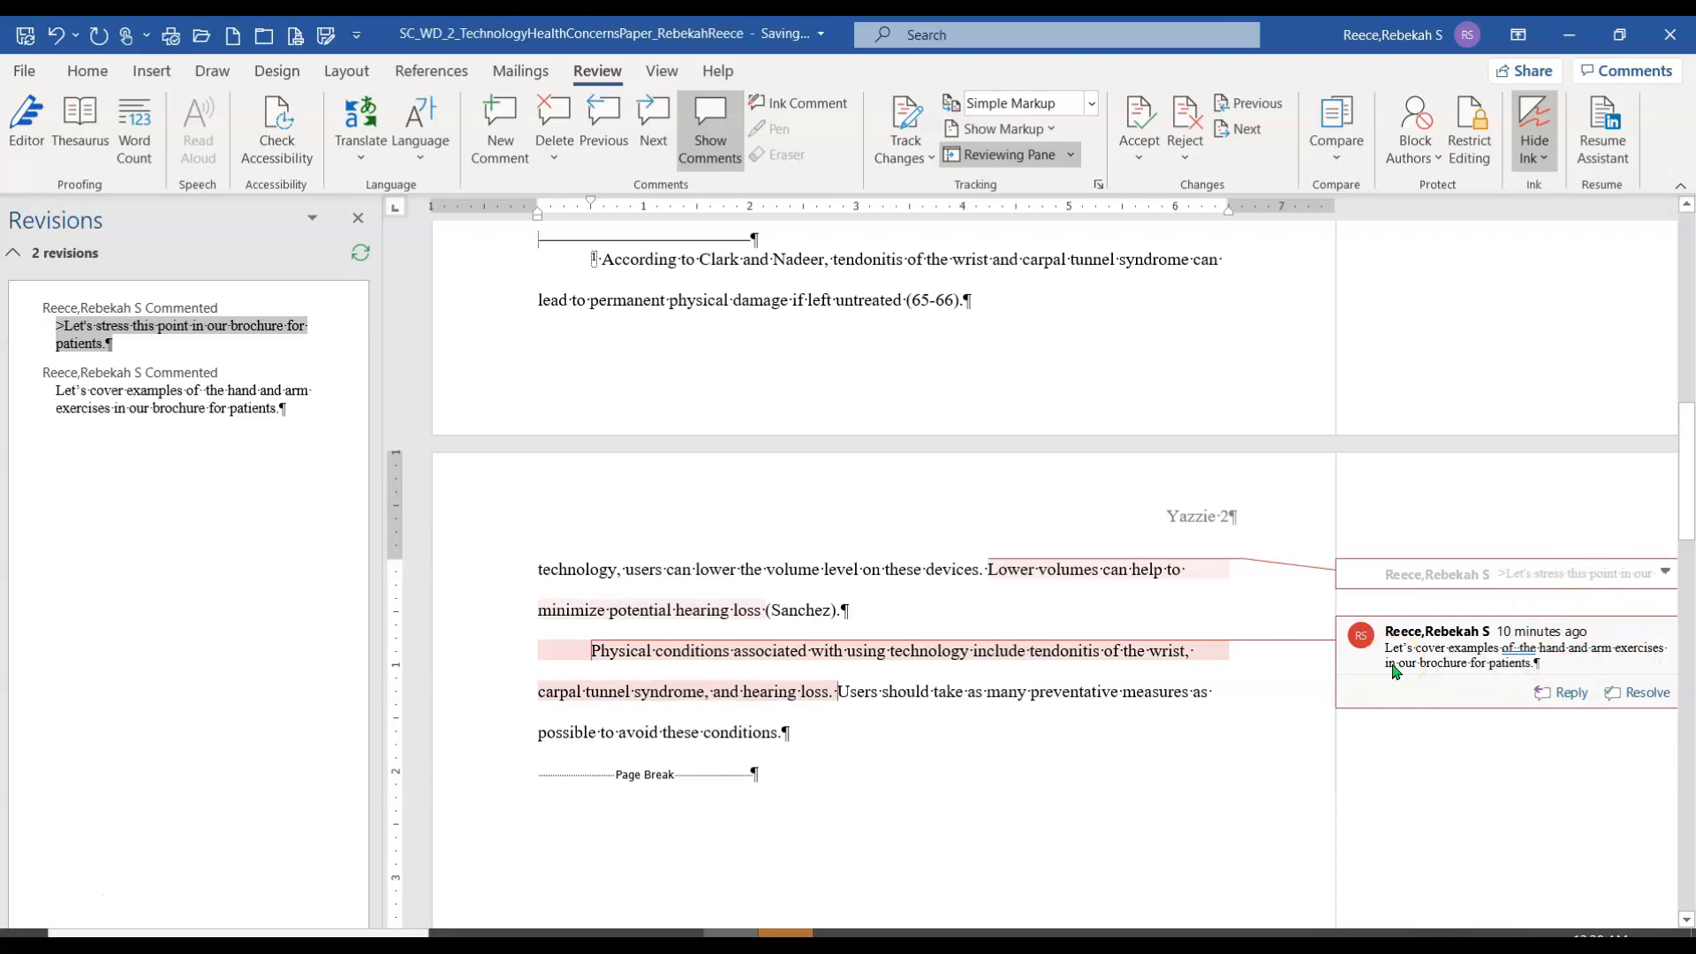
left_click(1622, 777)
left_click(1632, 647)
left_click(1586, 652)
left_click(1634, 692)
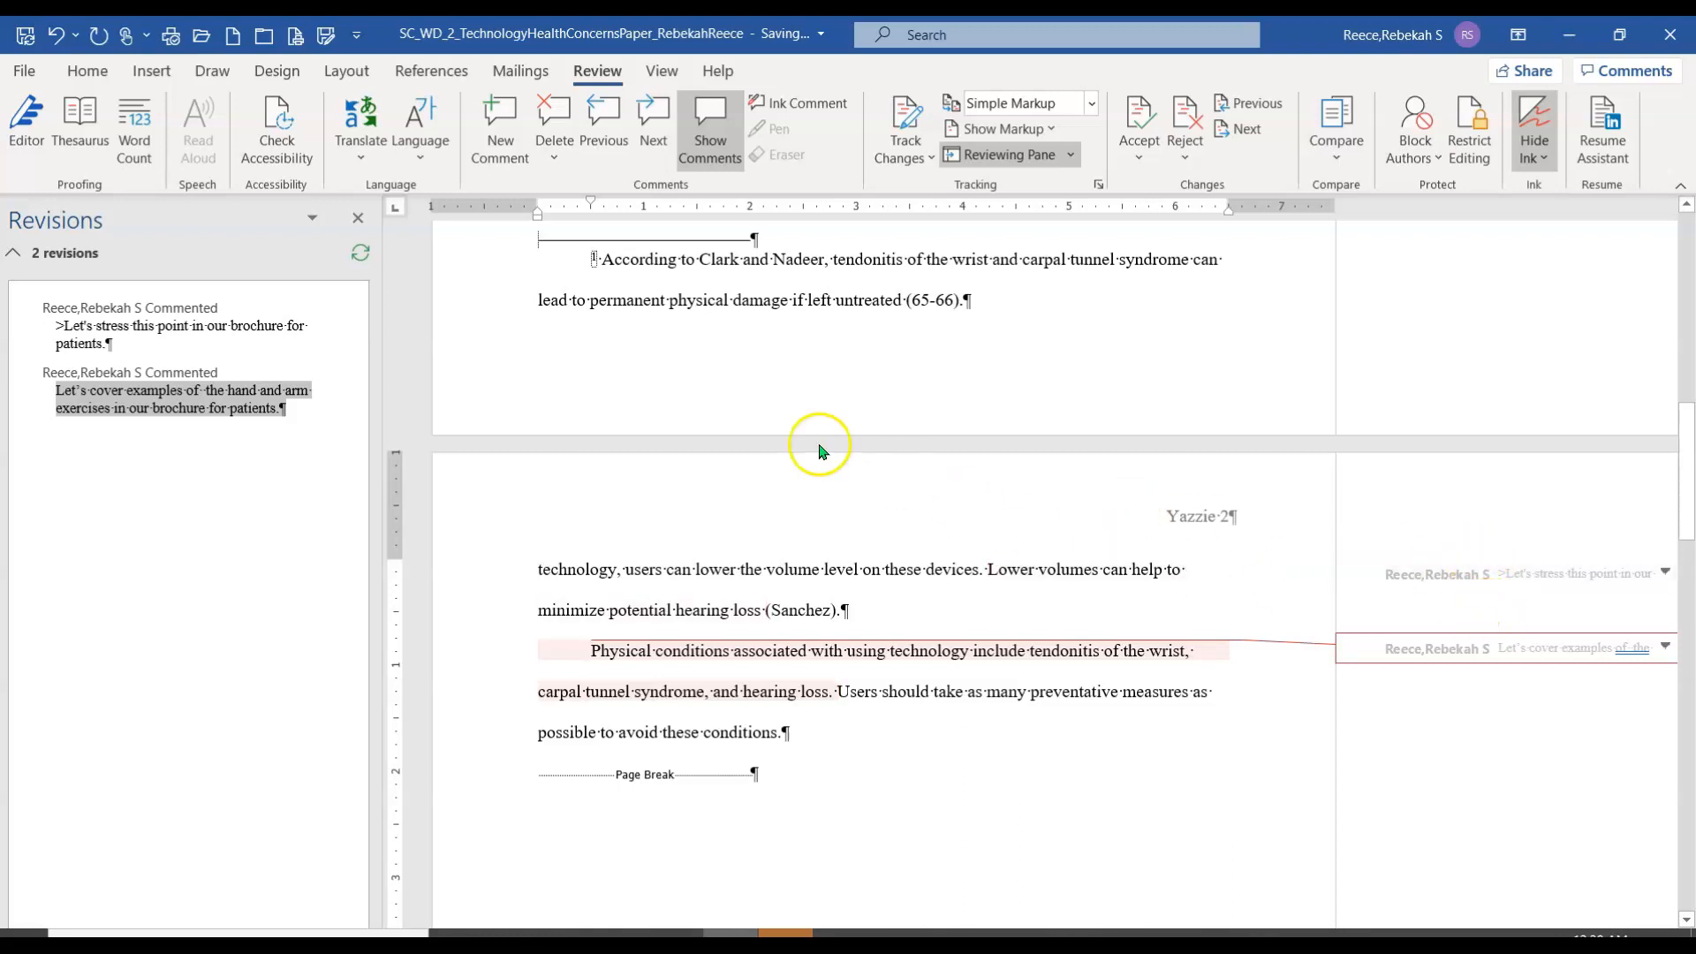
Delete all comments in the document and close the paper
left_click(554, 158)
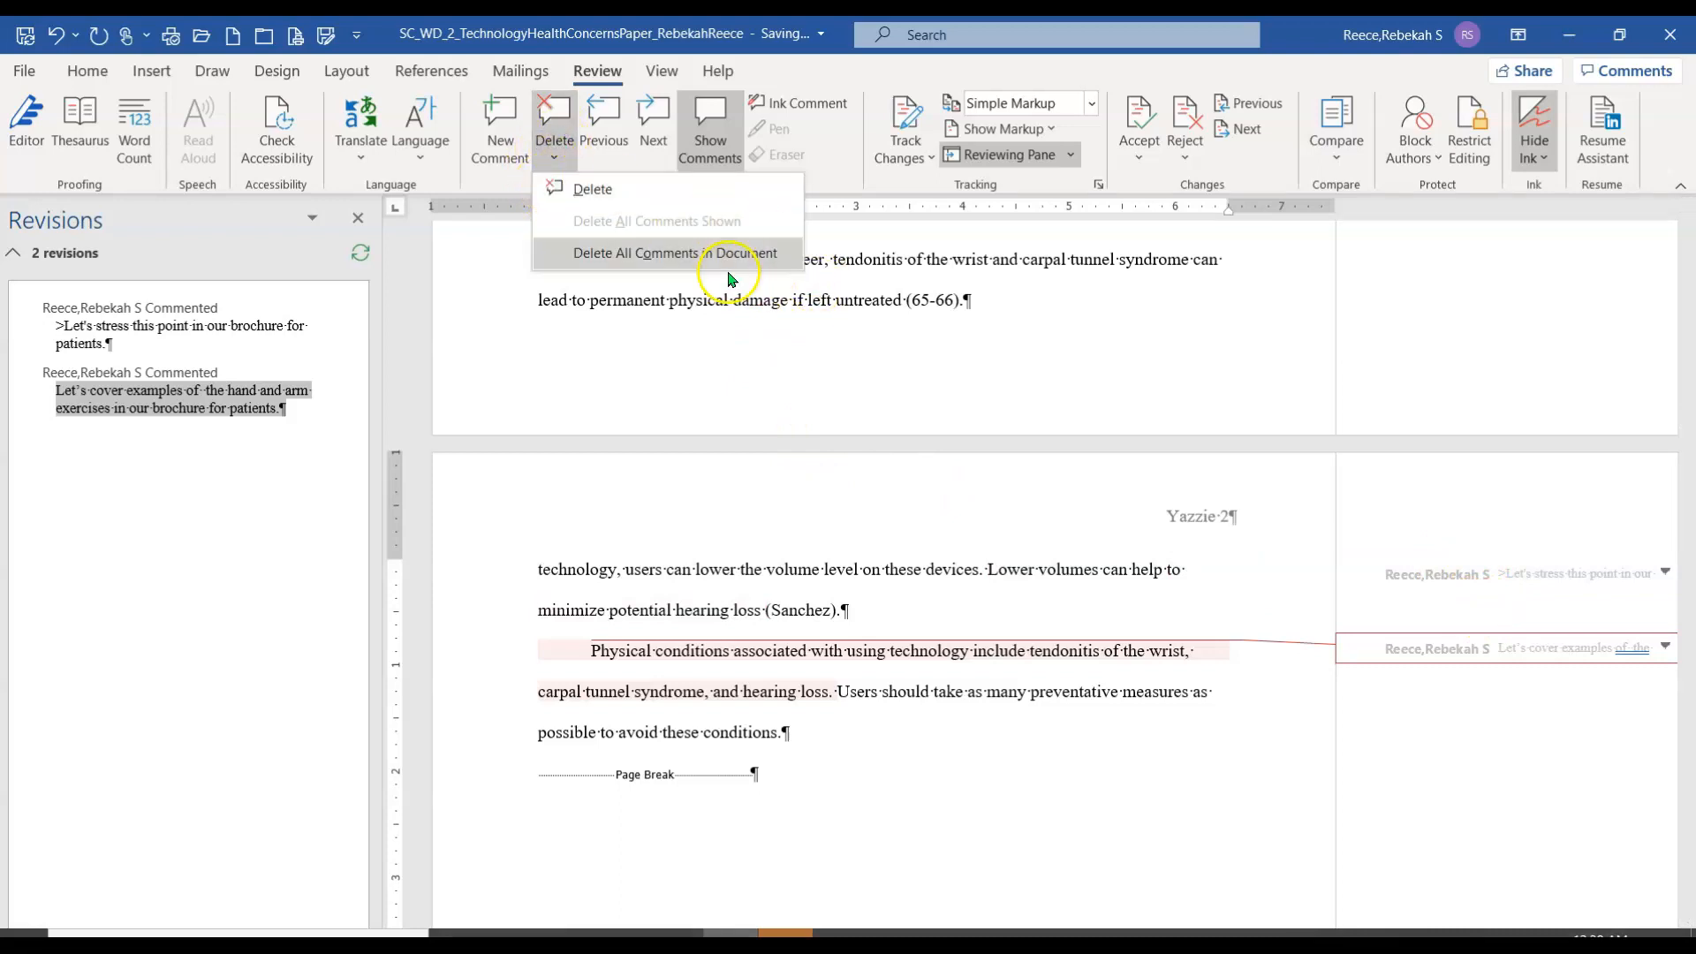
left_click(674, 256)
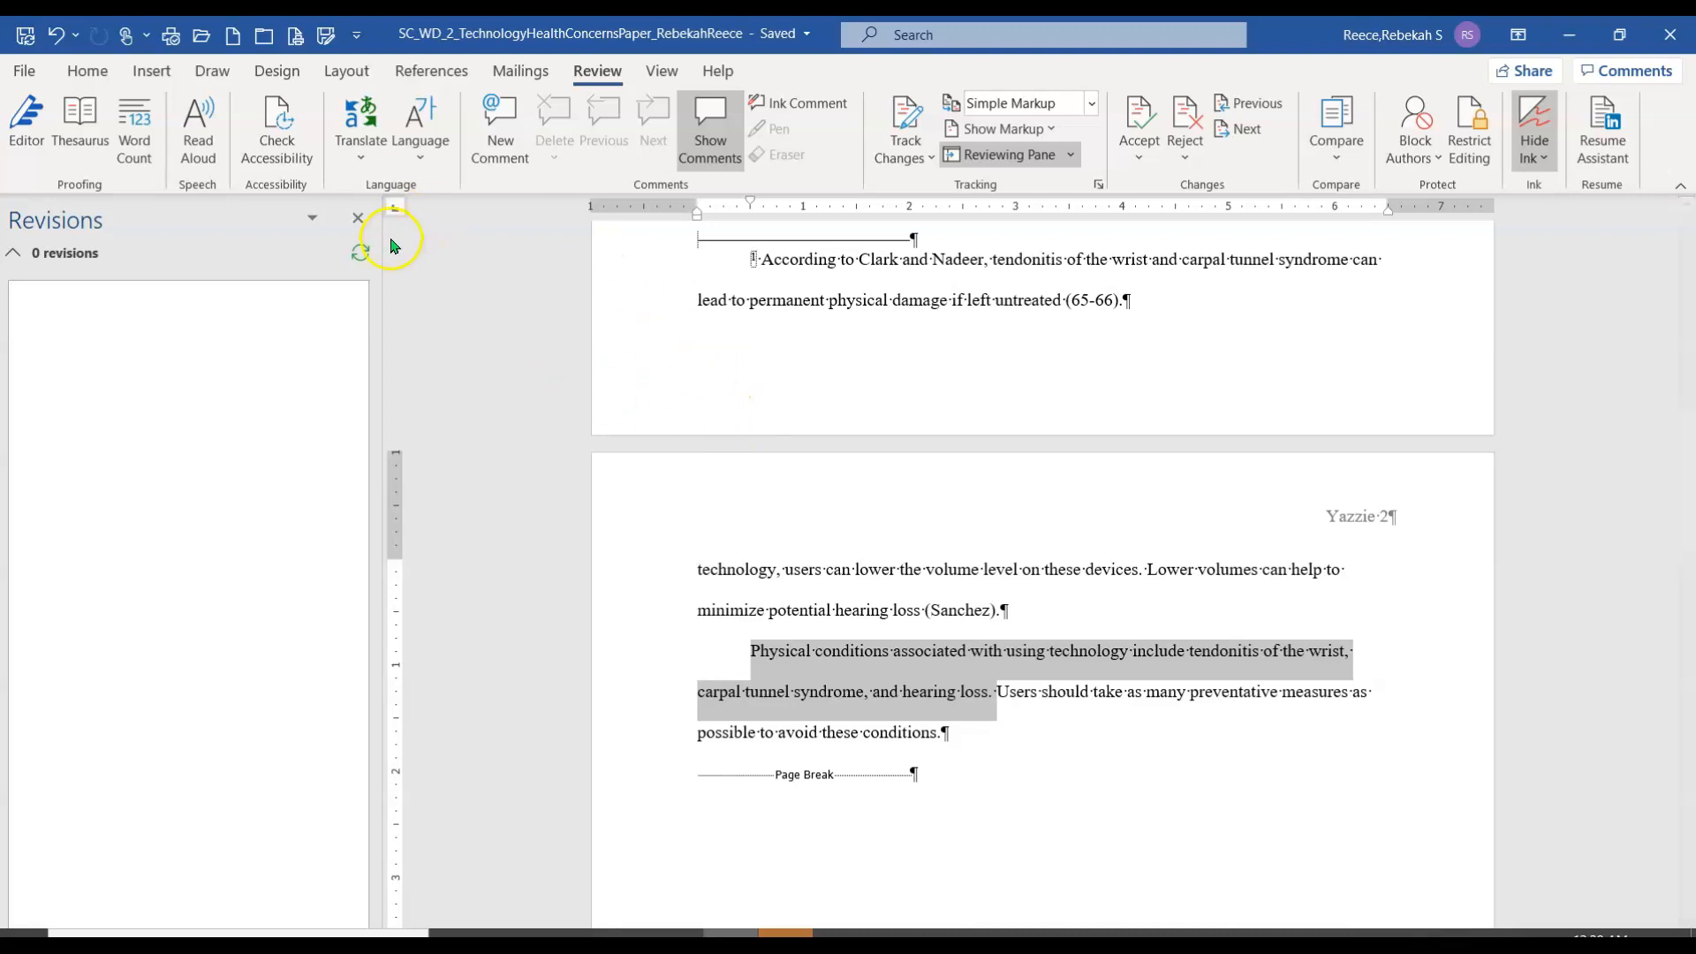
left_click(364, 215)
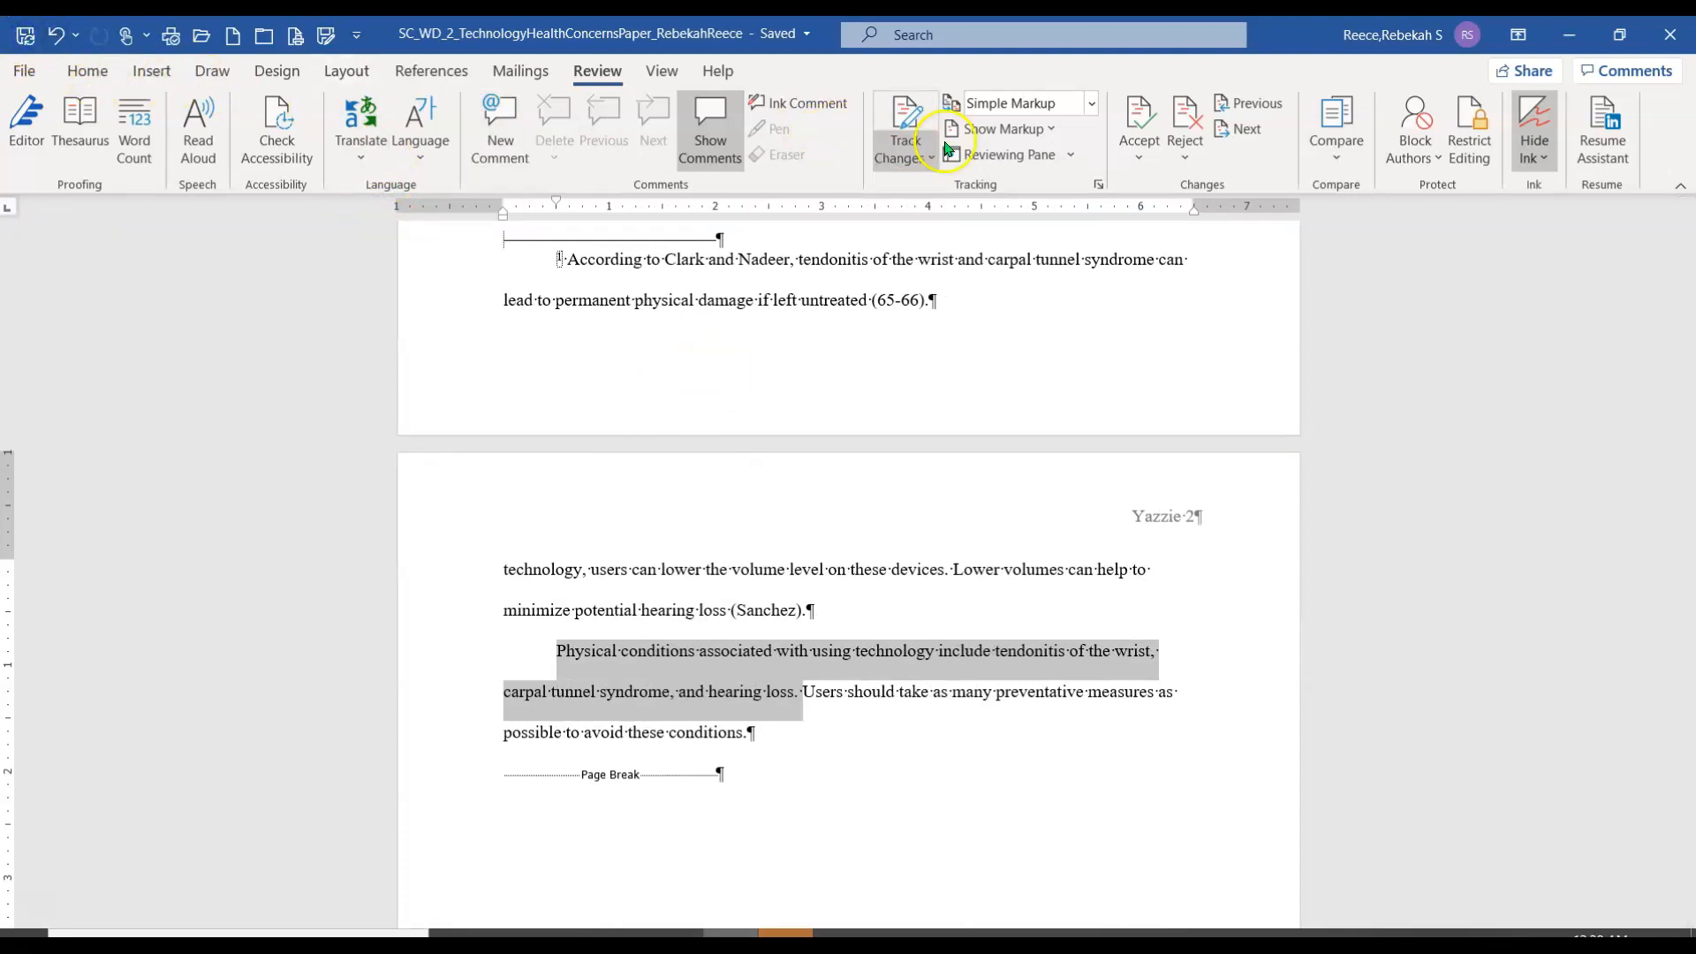
left_click(1670, 33)
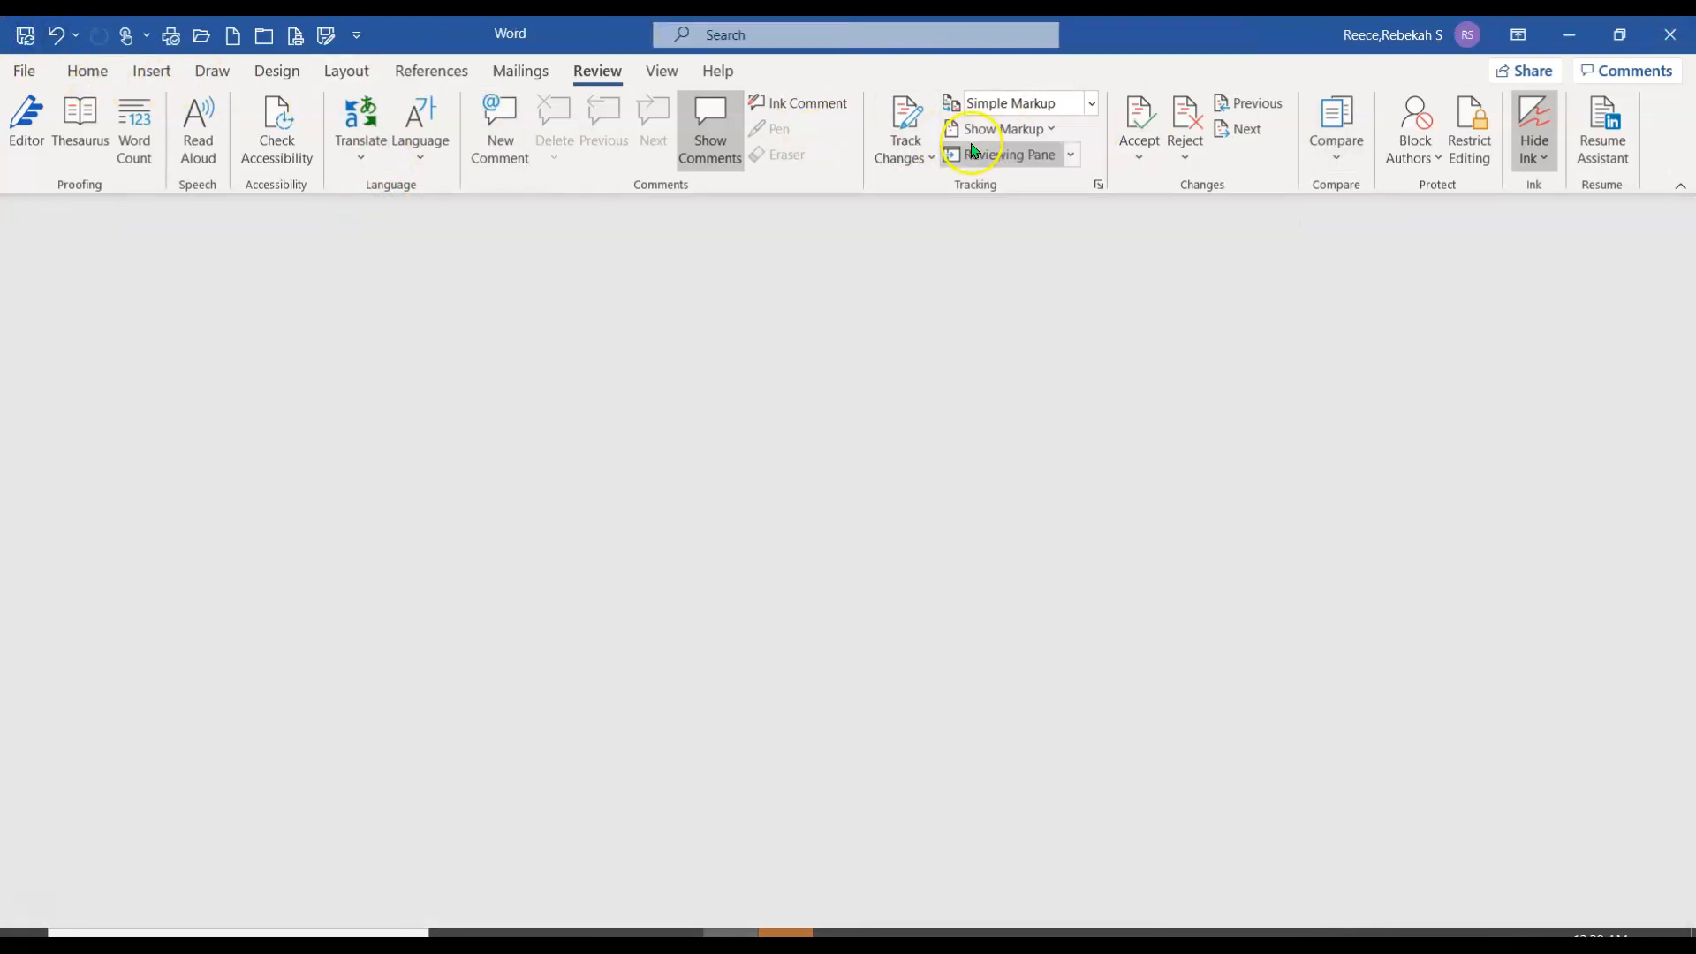